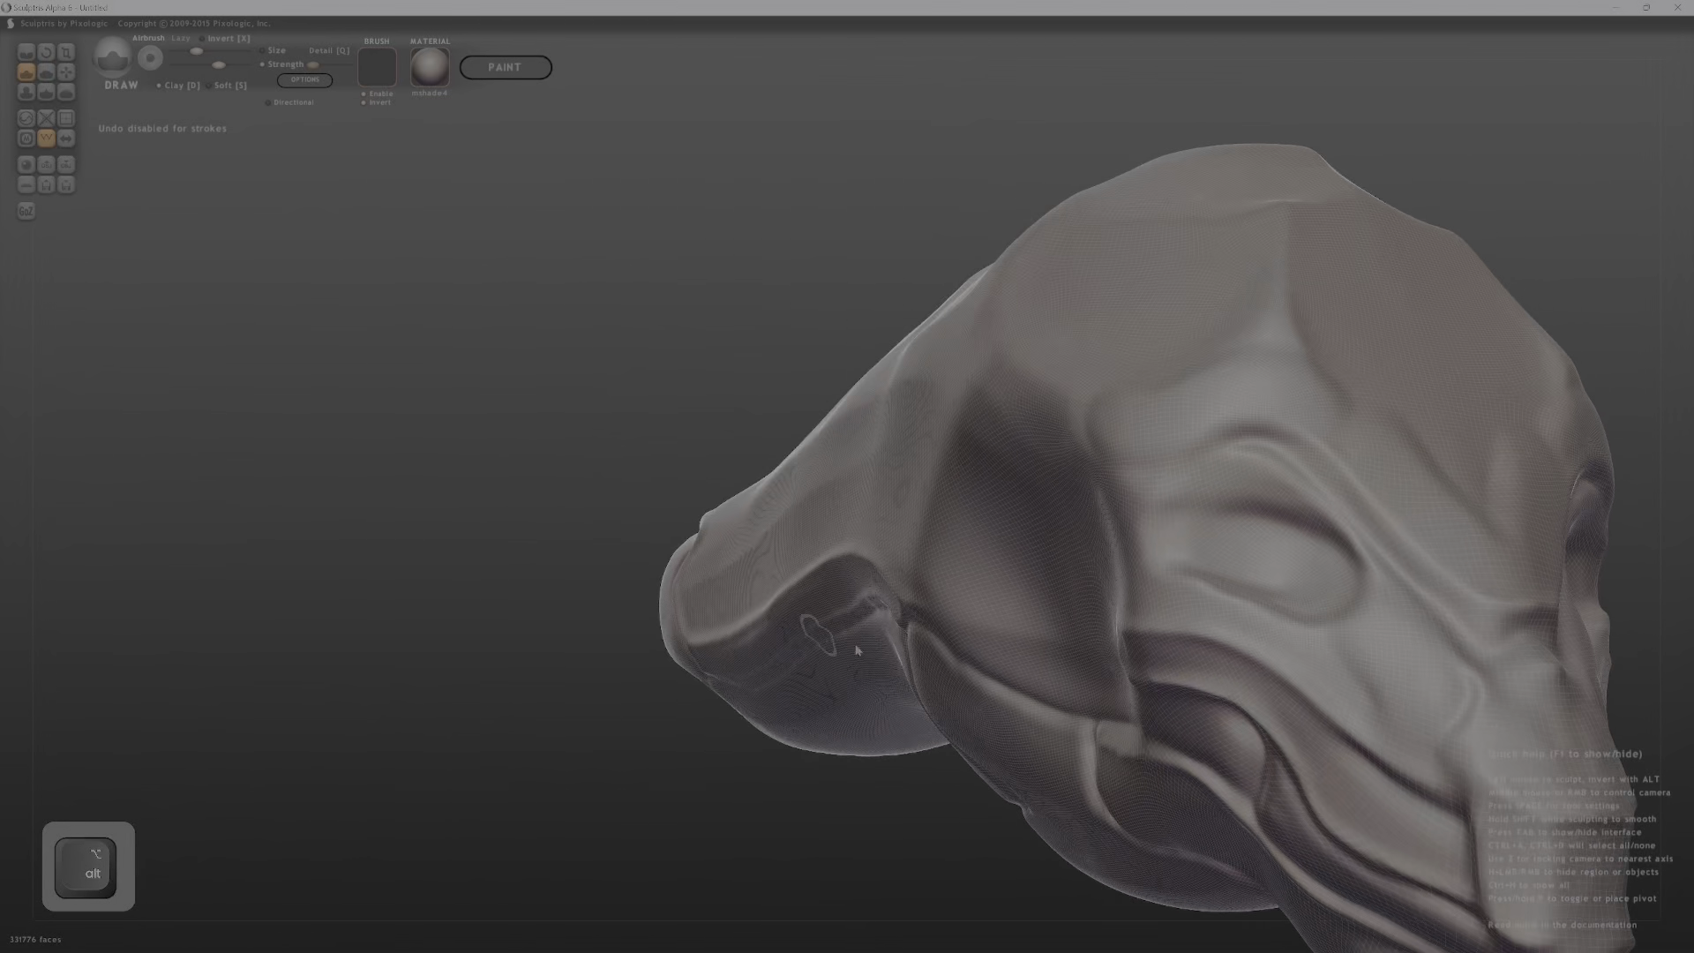
Inspect the alien head's eye, jaw, side and front, toggling the wireframe display for comparison.
mouse_move(913, 655)
middle_down()
mouse_move(1363, 658)
mouse_move(1186, 600)
middle_up()
key(w)
middle_drag(1403, 472, 1138, 456)
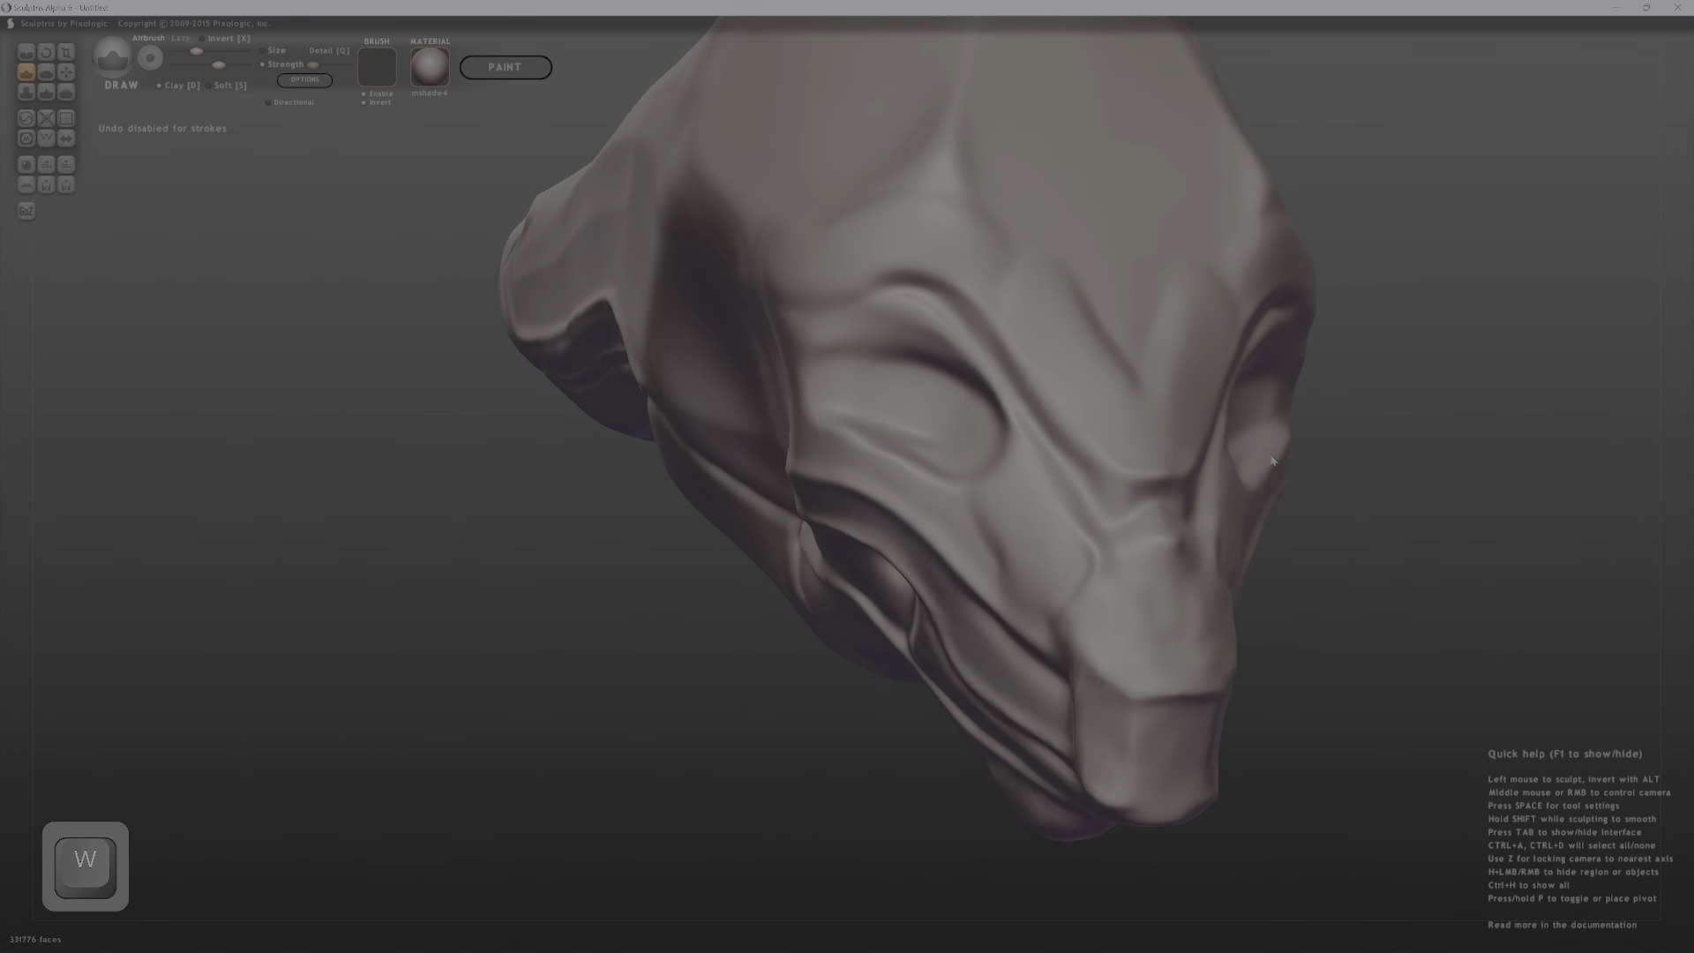
key(w)
ctrl+middle_drag(1014, 494, 435, 251)
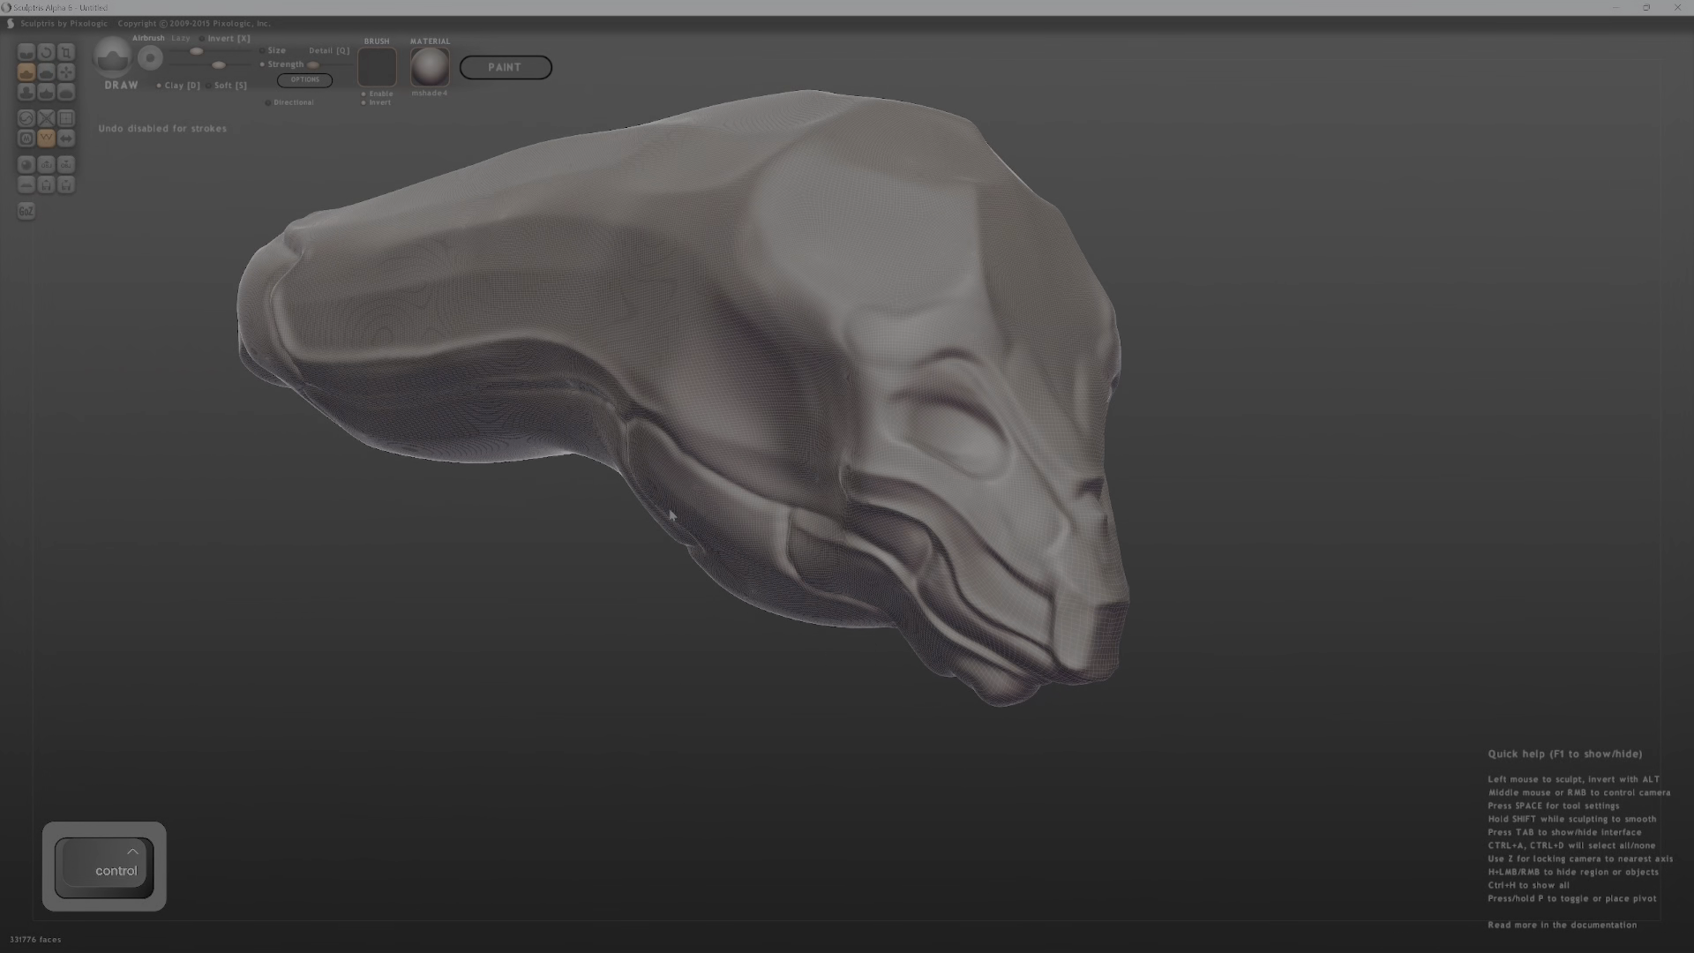
middle_drag(671, 513, 670, 649)
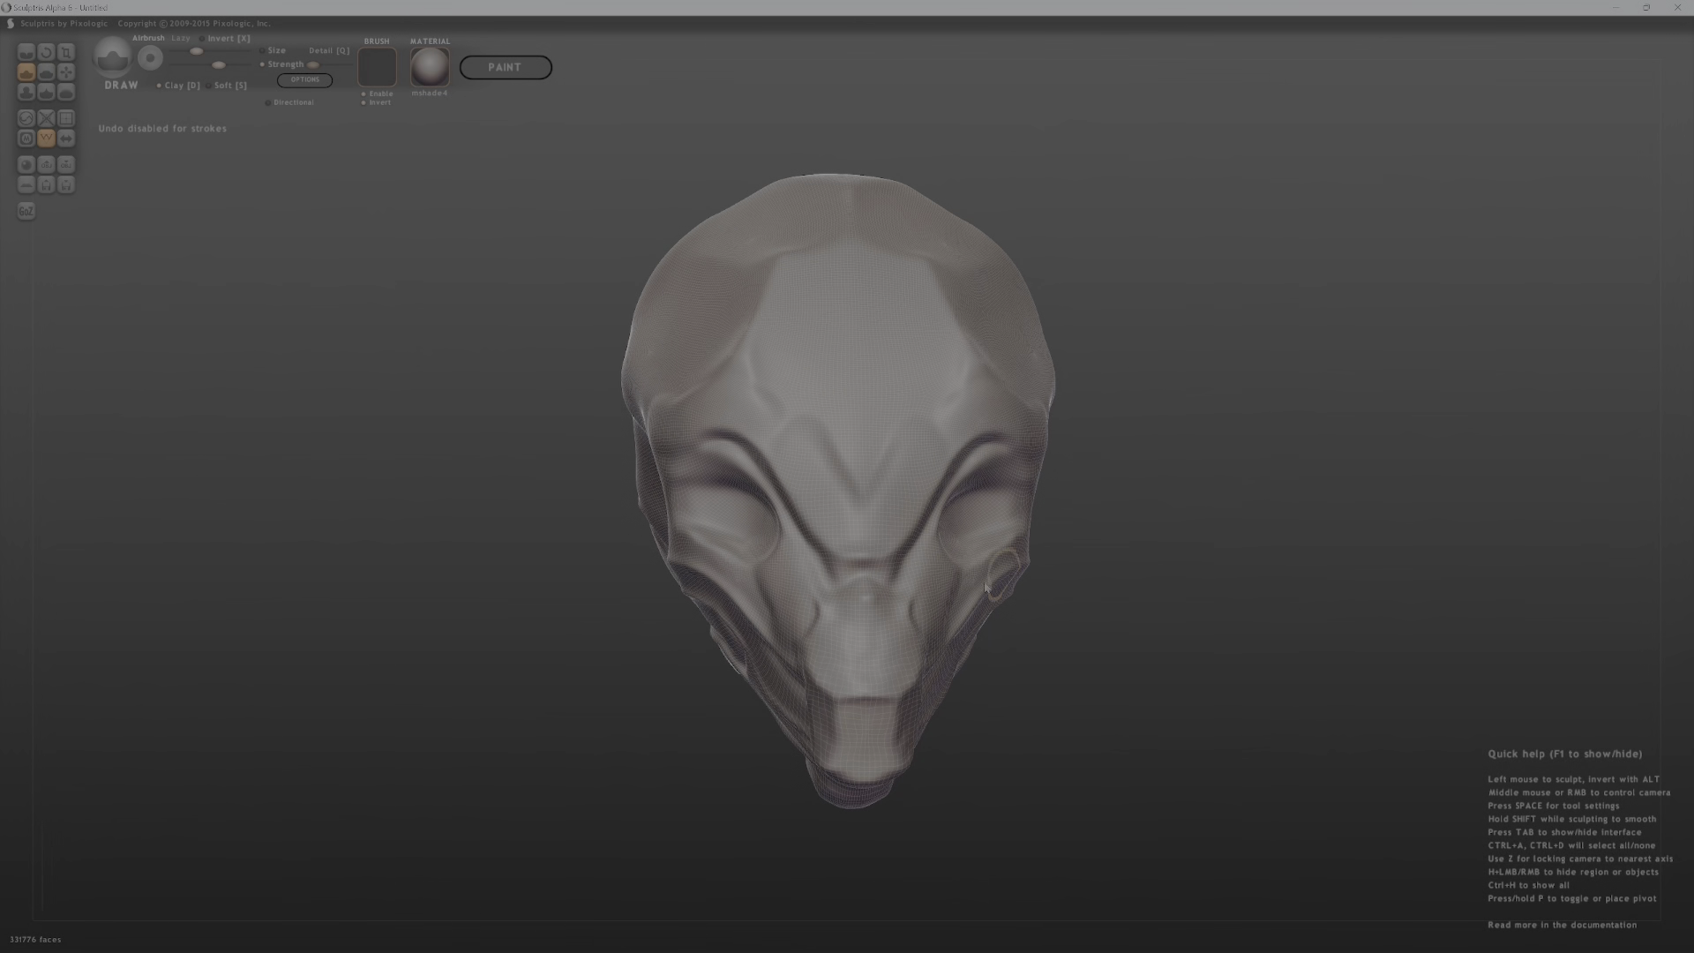
Switch to the Google Slides deck, review the SculptGL shortcuts and Sculptris cheat sheet slides, and return to Sculptris.
key(alt+Tab)
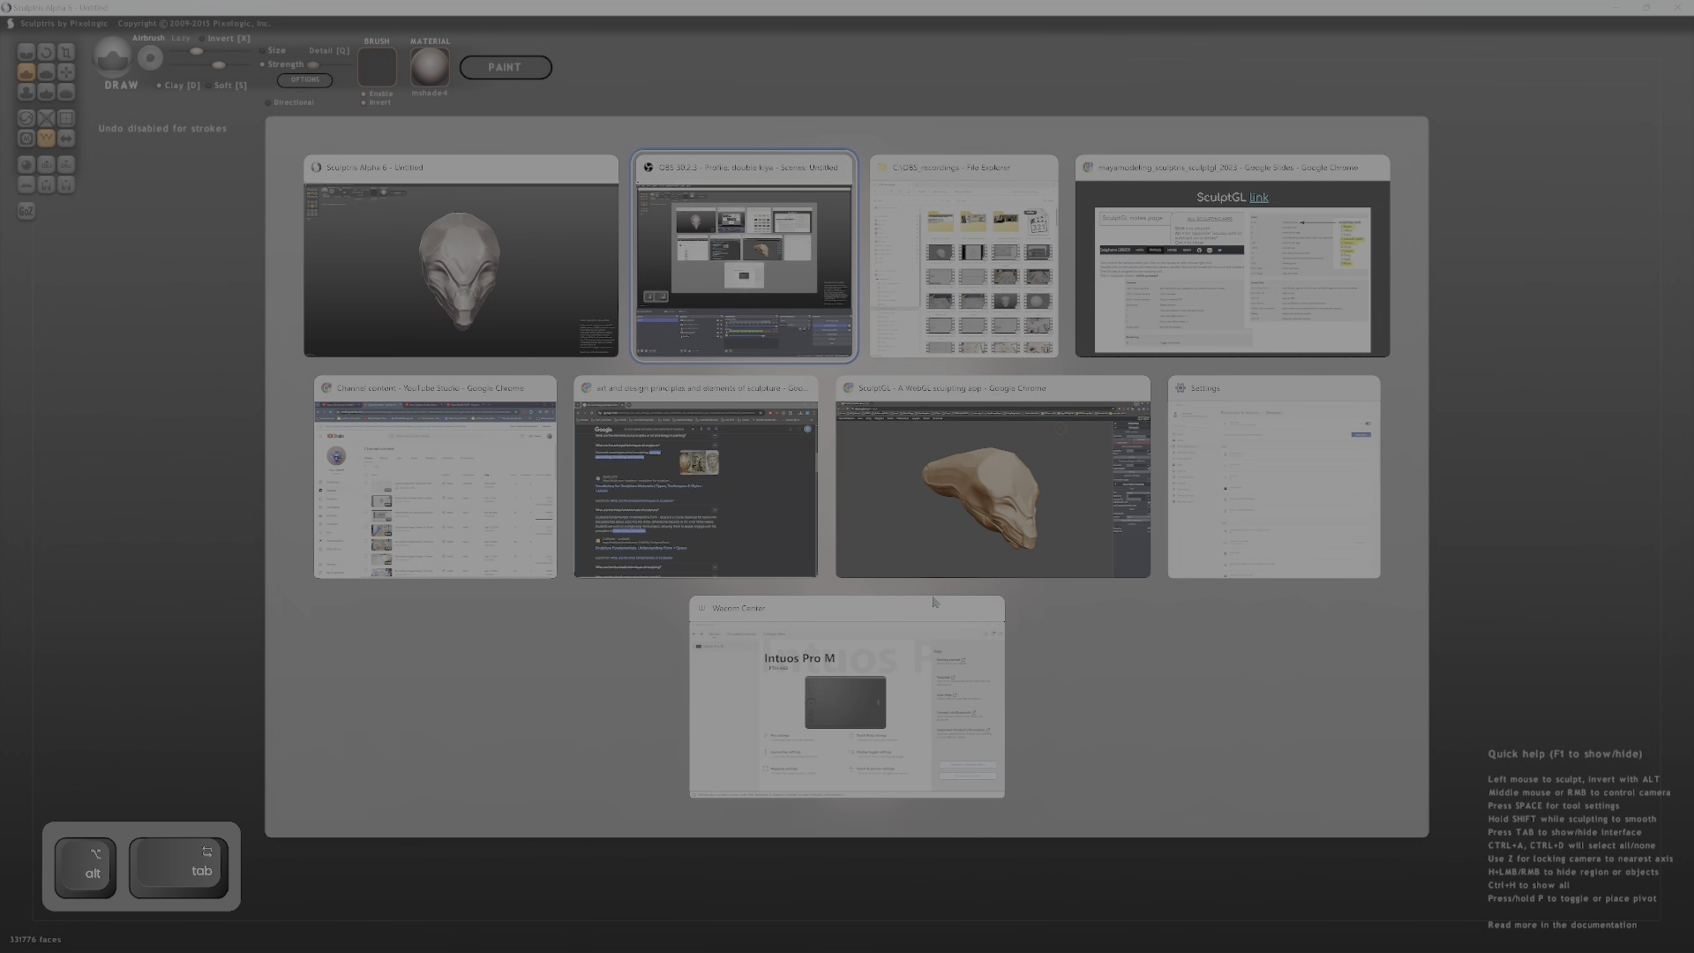
key(alt+Tab)
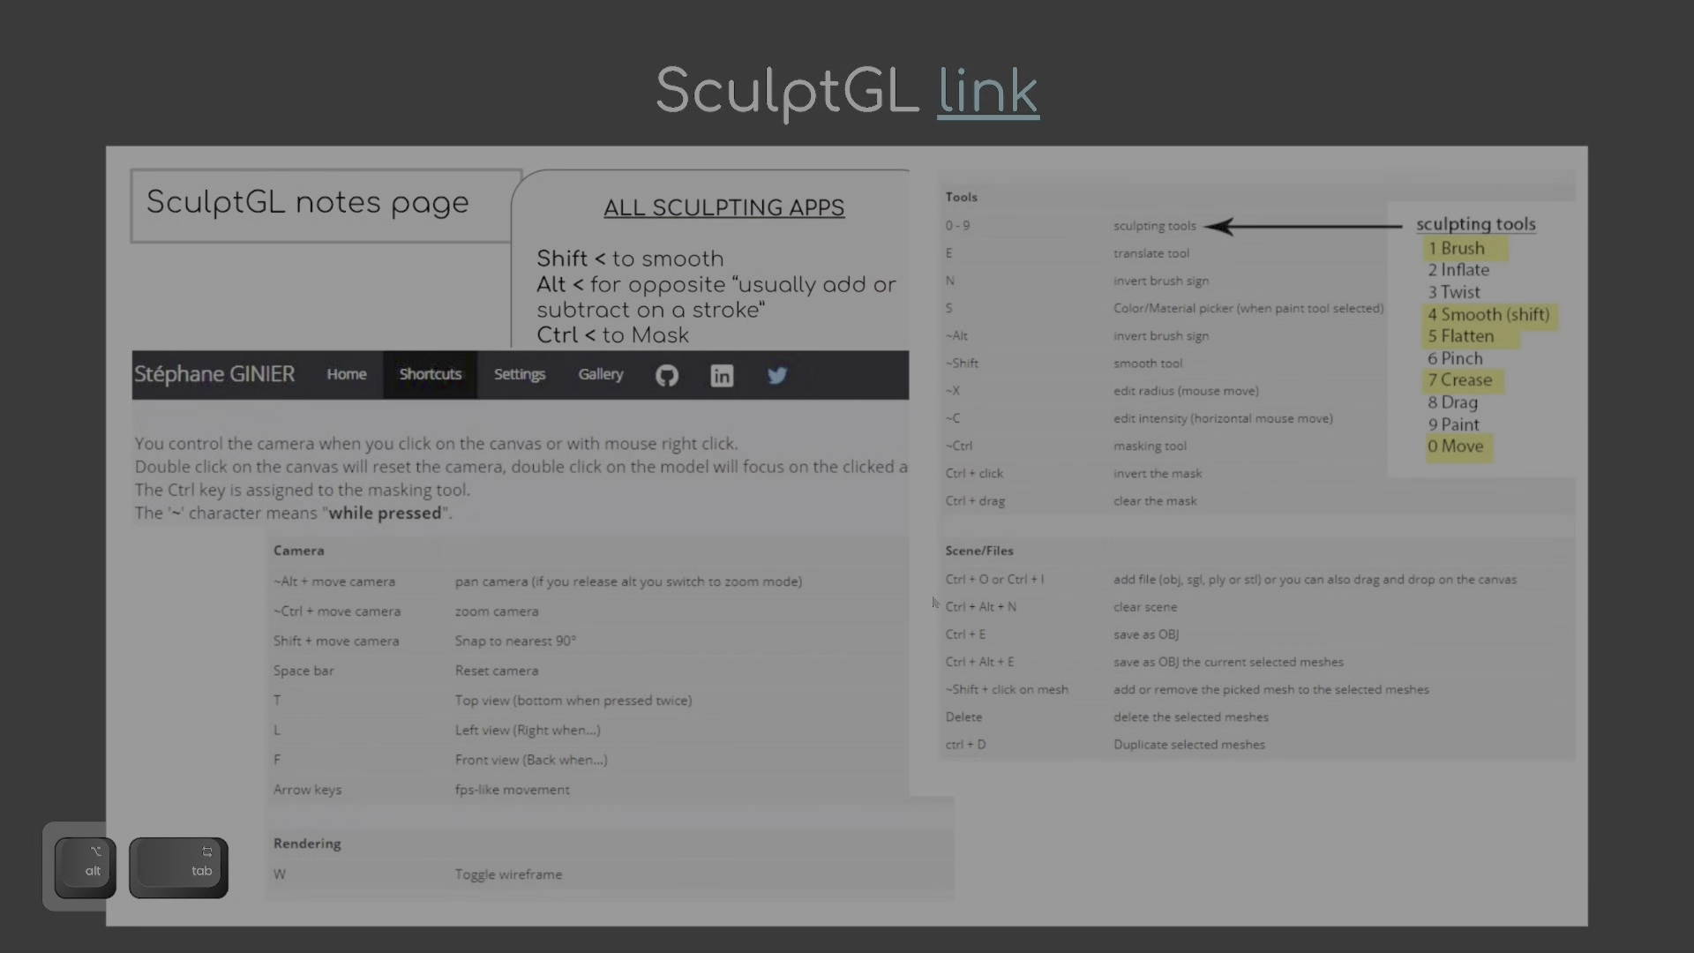
key(Up)
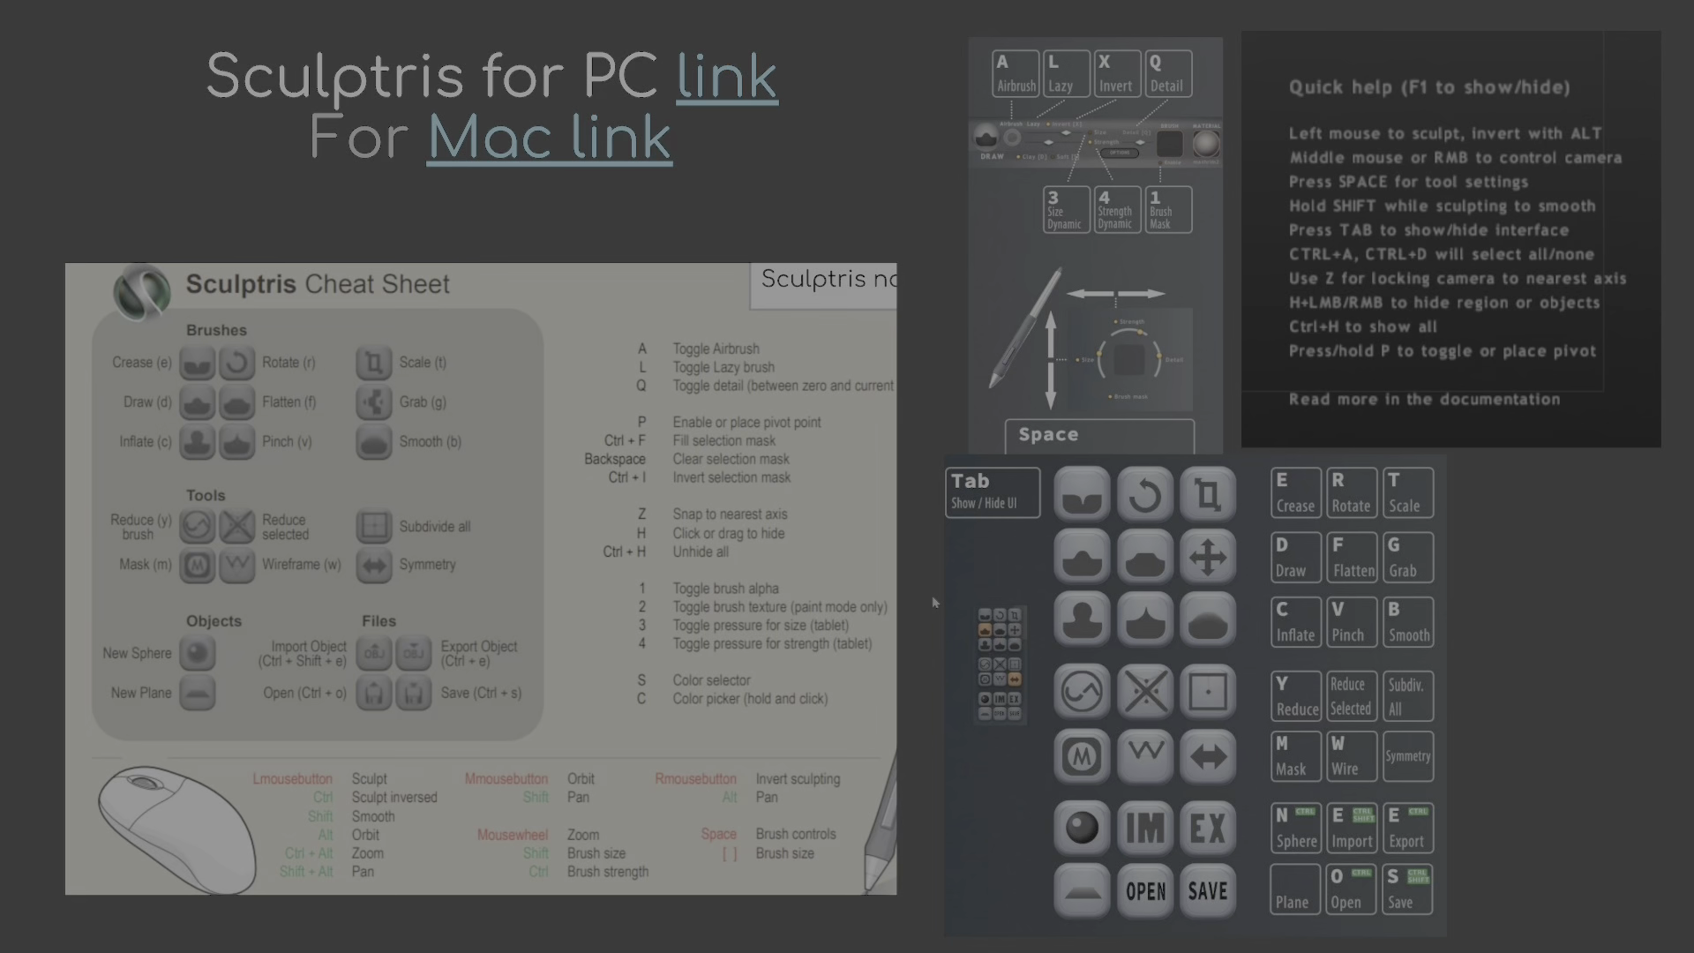
key(alt+Tab)
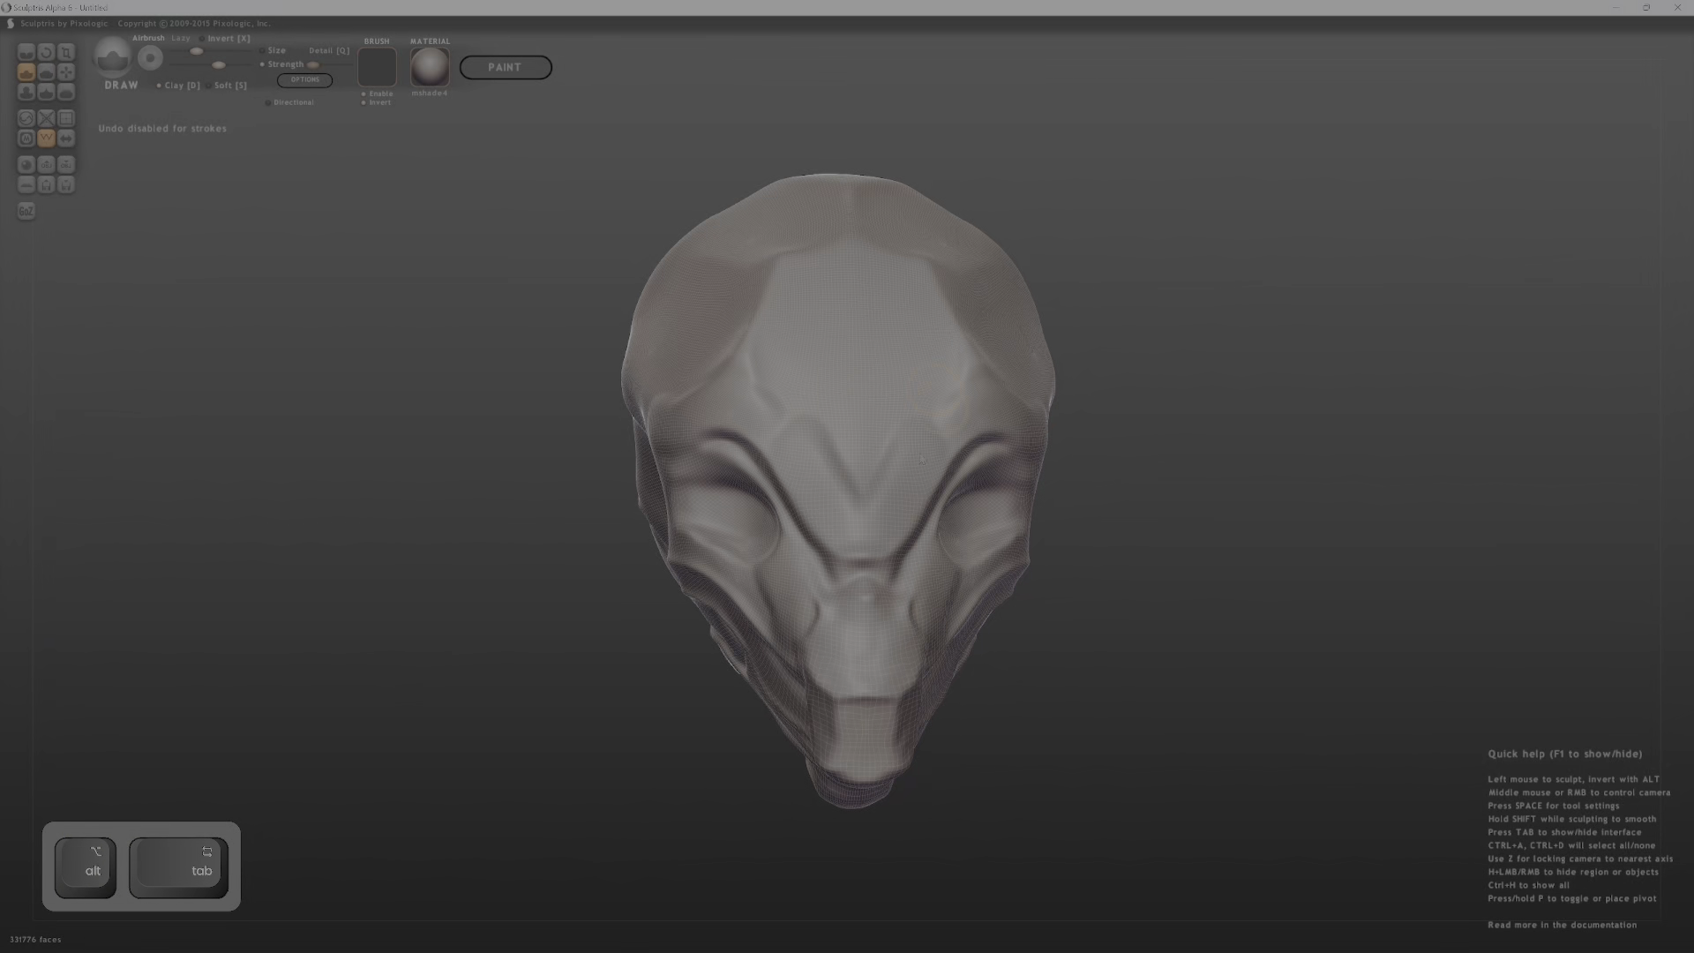
Build up a raised round eyeball in one eye socket using the Draw brush with Clay enabled.
middle_drag(1278, 560, 789, 522)
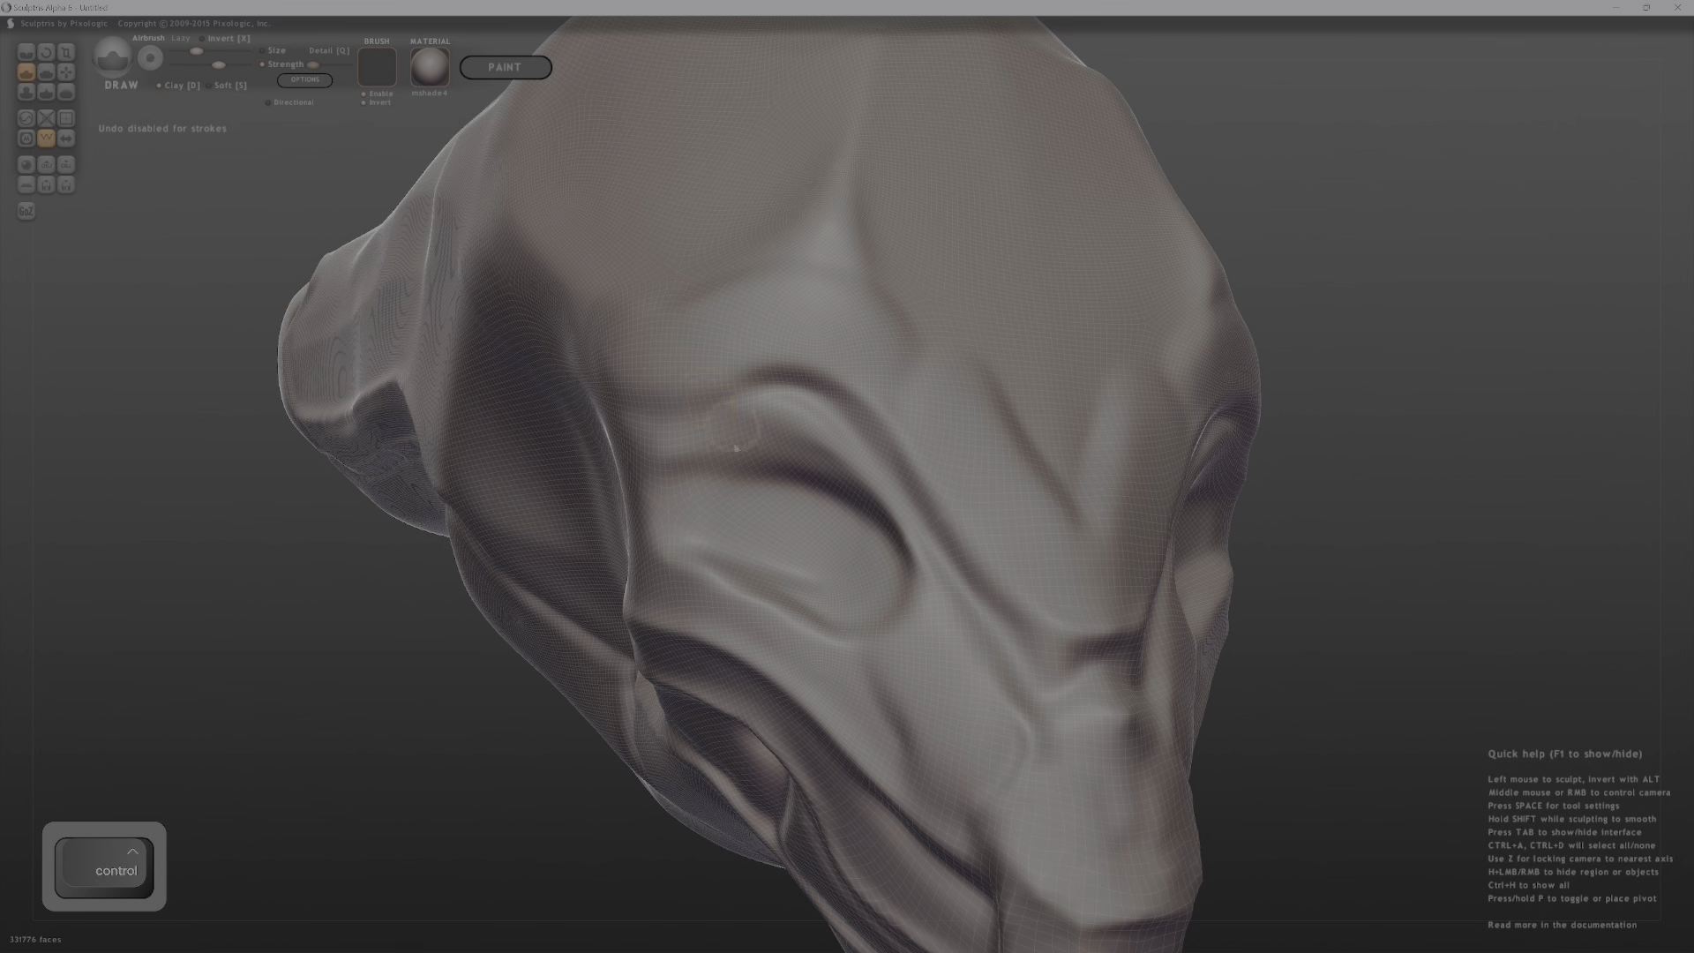
key(d)
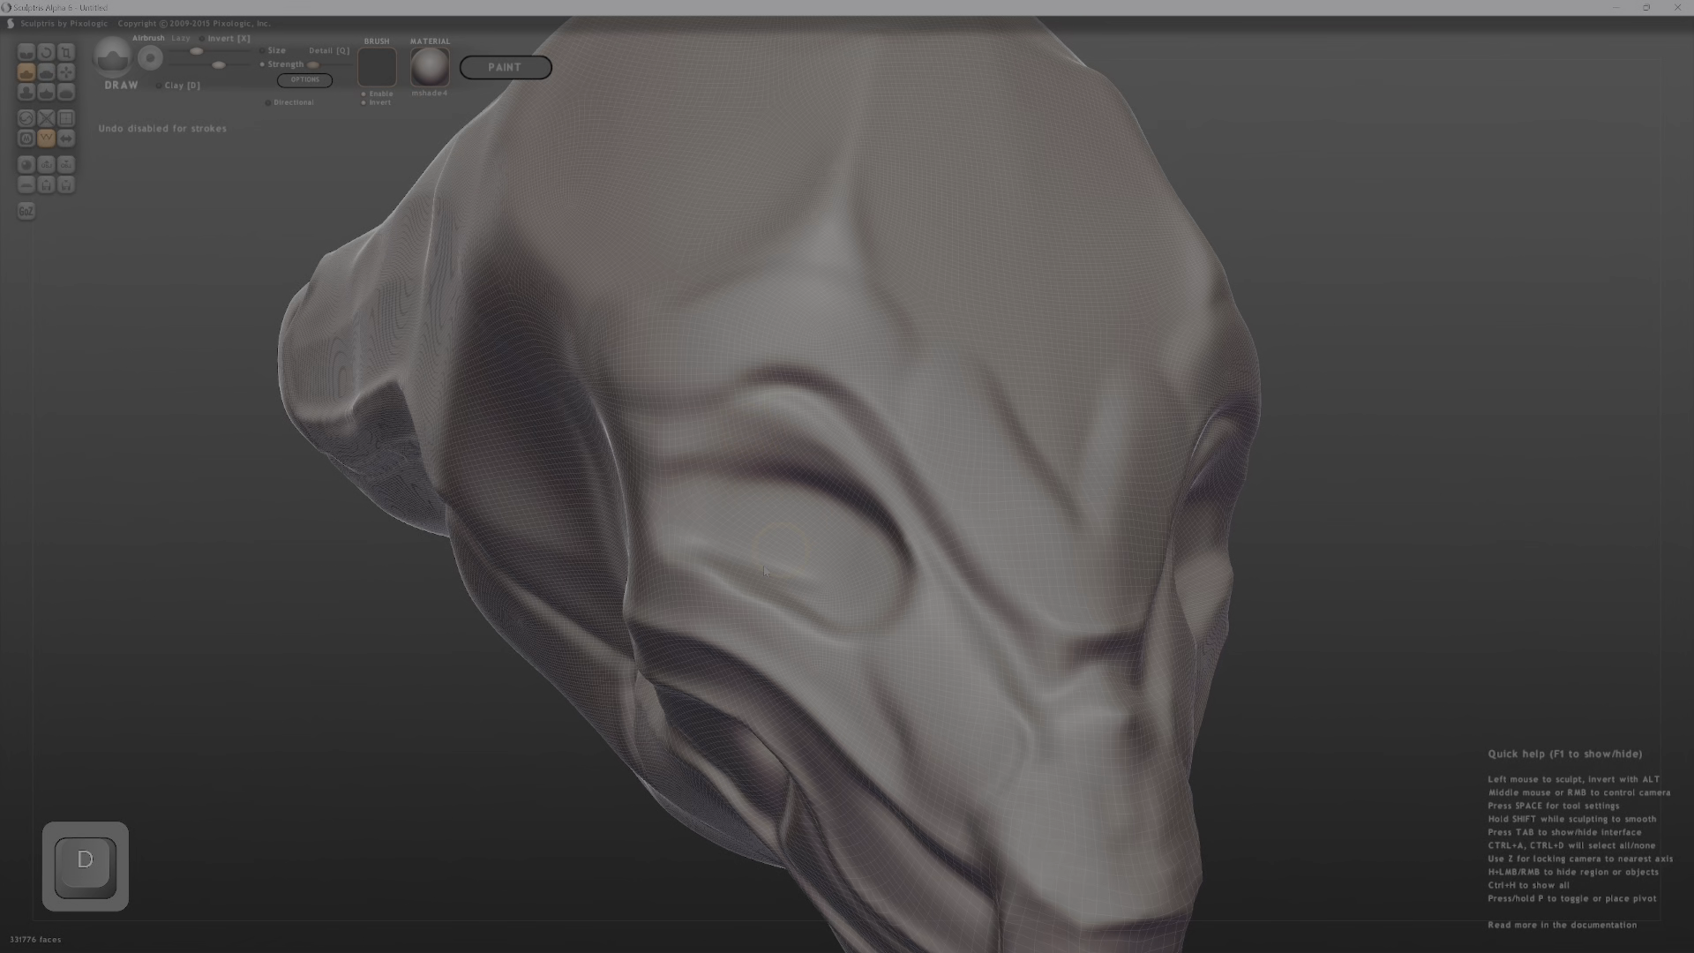
key(d)
mouse_move(789, 537)
middle_down()
mouse_move(716, 531)
mouse_move(811, 547)
middle_up()
mouse_move(818, 565)
mouse_down()
mouse_move(801, 510)
mouse_move(829, 557)
mouse_move(856, 548)
mouse_up()
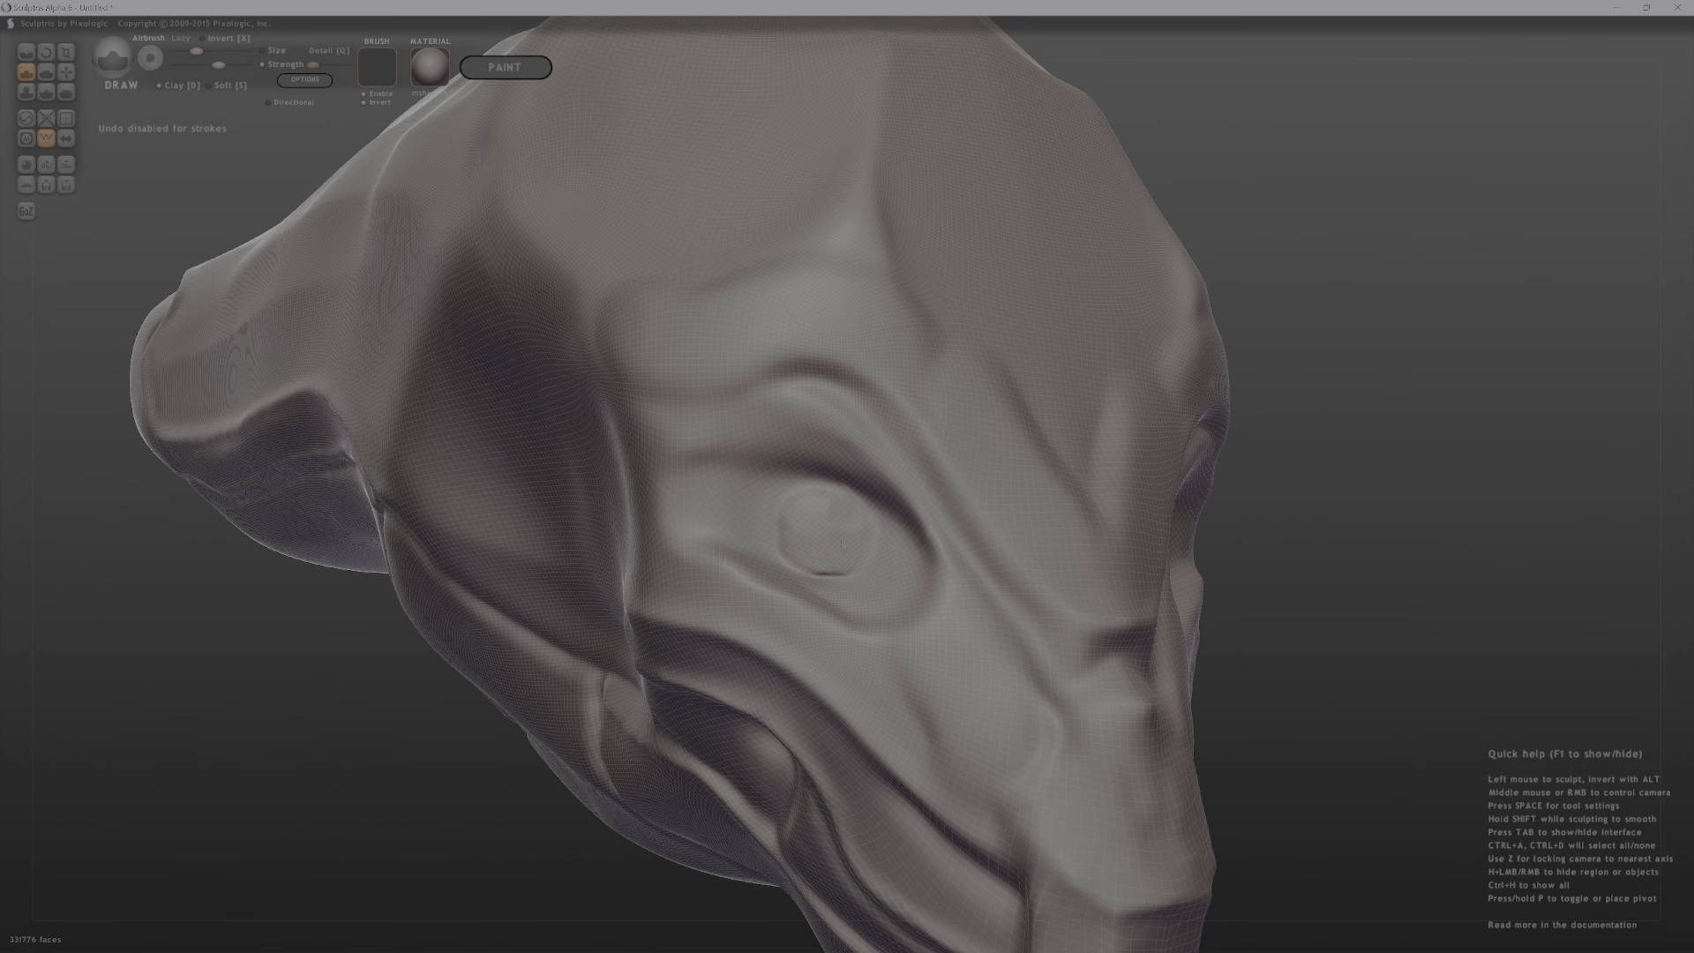
middle_drag(836, 550, 874, 514)
mouse_move(907, 578)
middle_down()
mouse_move(741, 527)
mouse_move(793, 533)
middle_up()
Try to undo the eyeball strokes, and turn on symmetry for the head, accepting the geometry conversion.
key(ctrl+z)
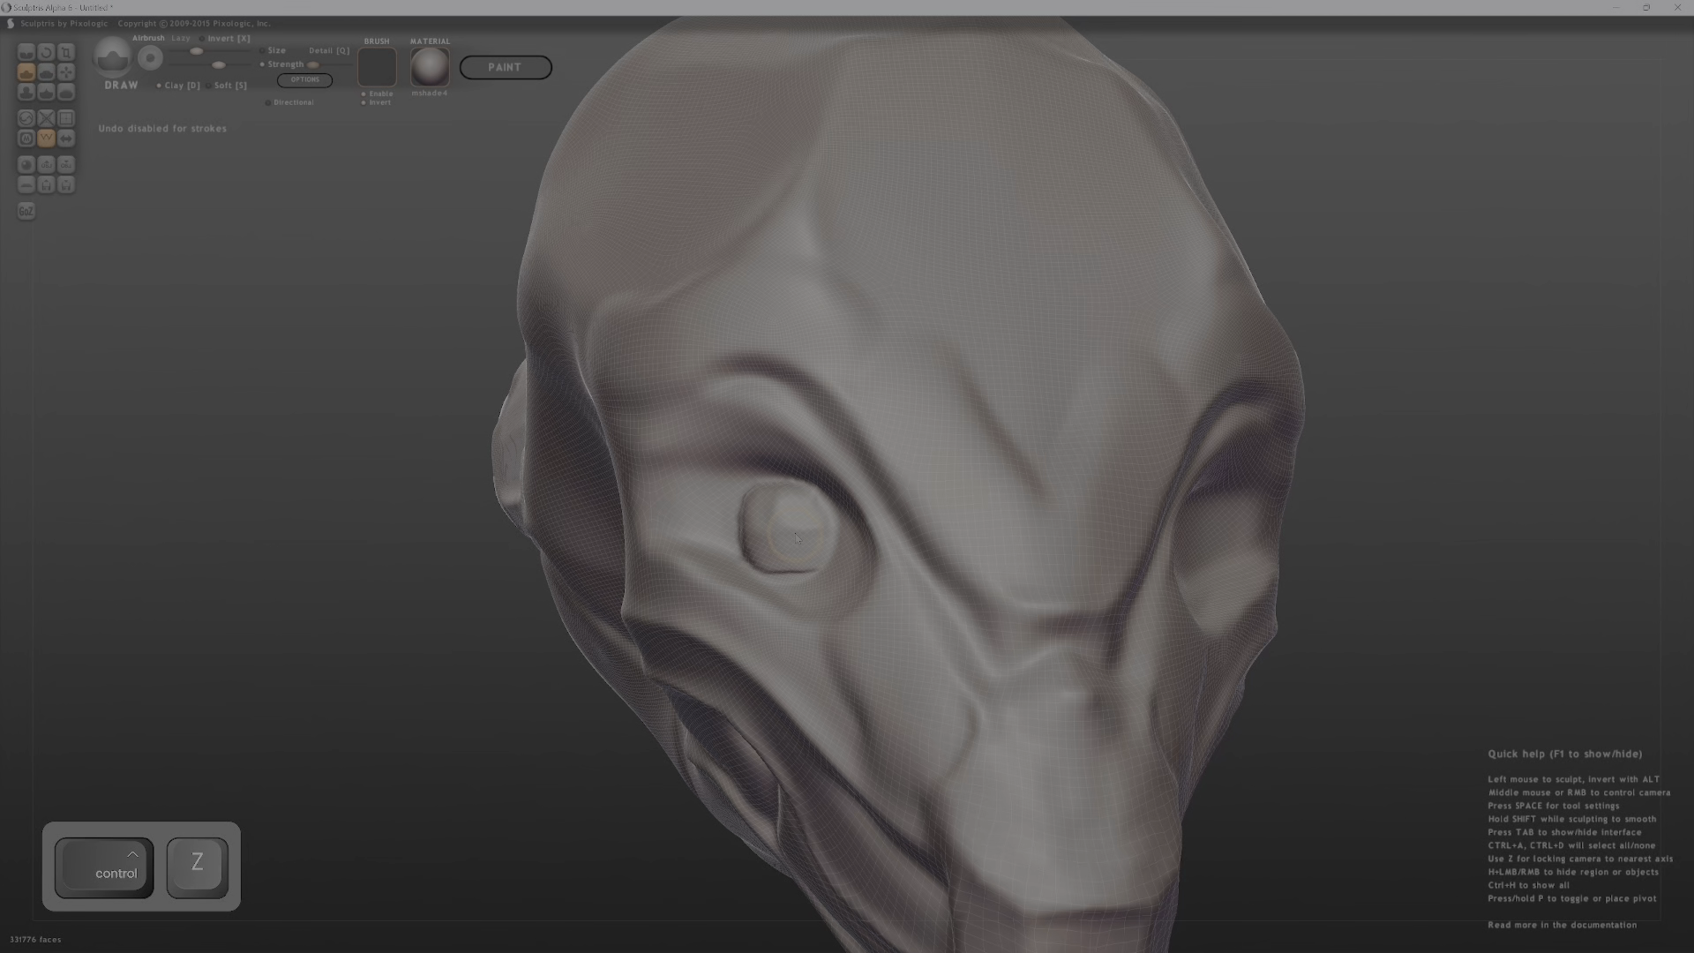
key(ctrl+z)
click(66, 138)
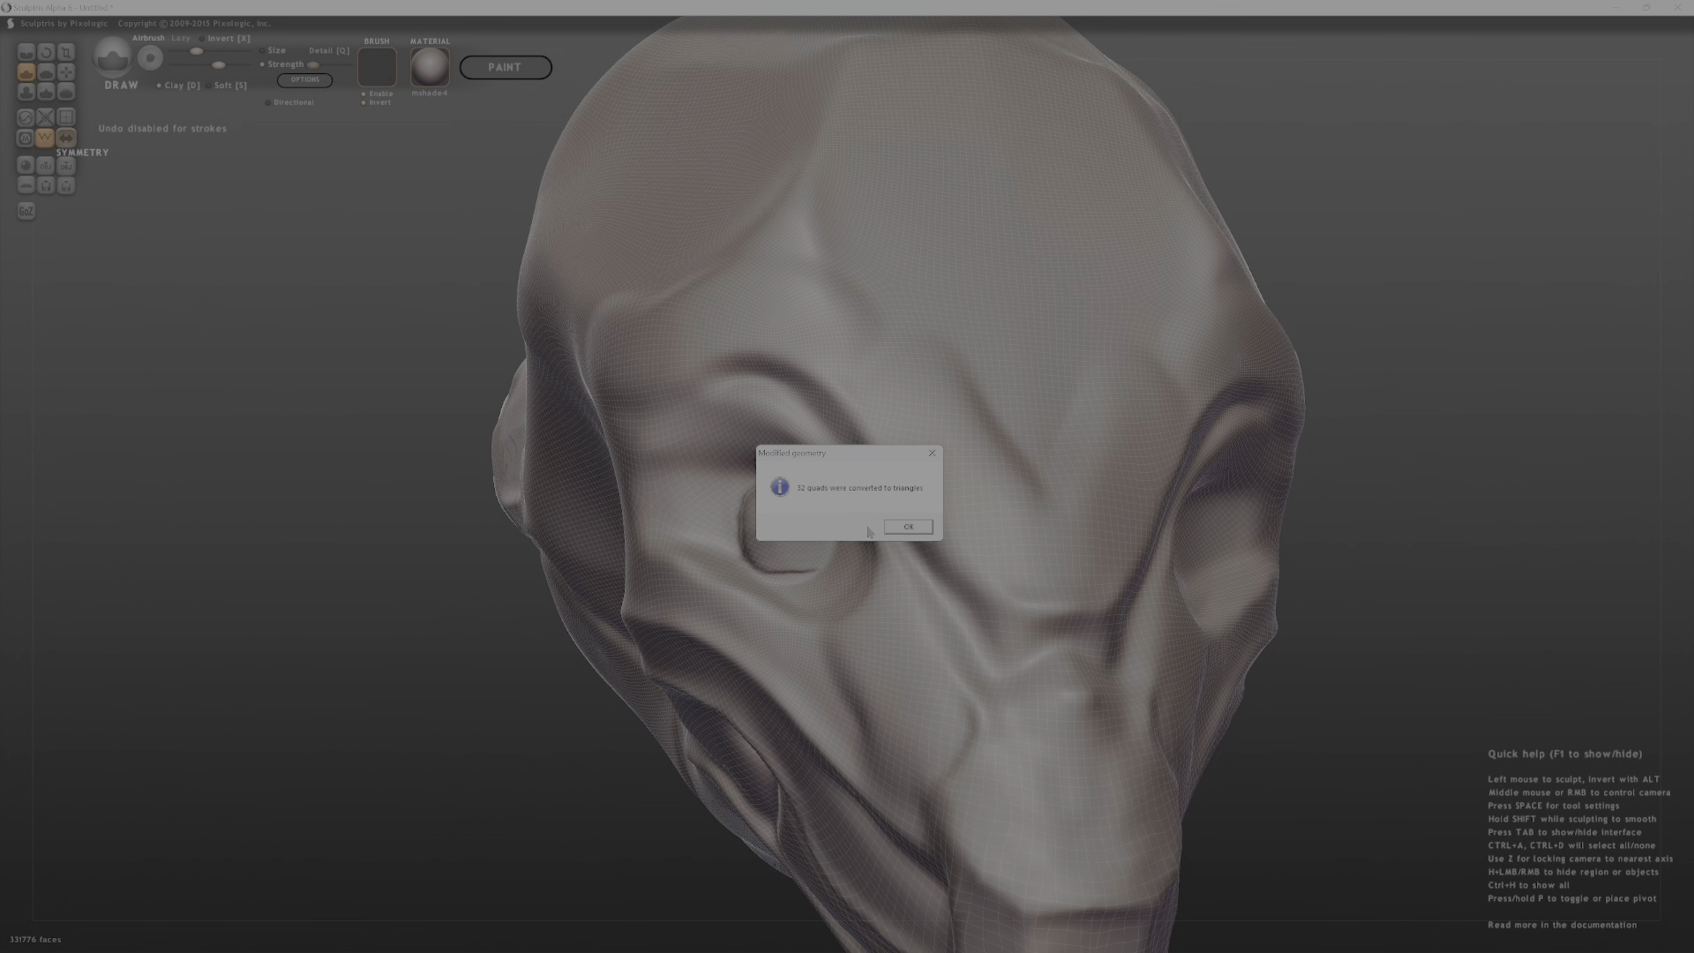
click(872, 527)
Build up round eyeballs in both sockets with mirrored Clay strokes of the Draw brush.
mouse_move(957, 598)
middle_down()
mouse_move(944, 591)
mouse_move(998, 600)
mouse_move(747, 529)
mouse_move(911, 549)
middle_up()
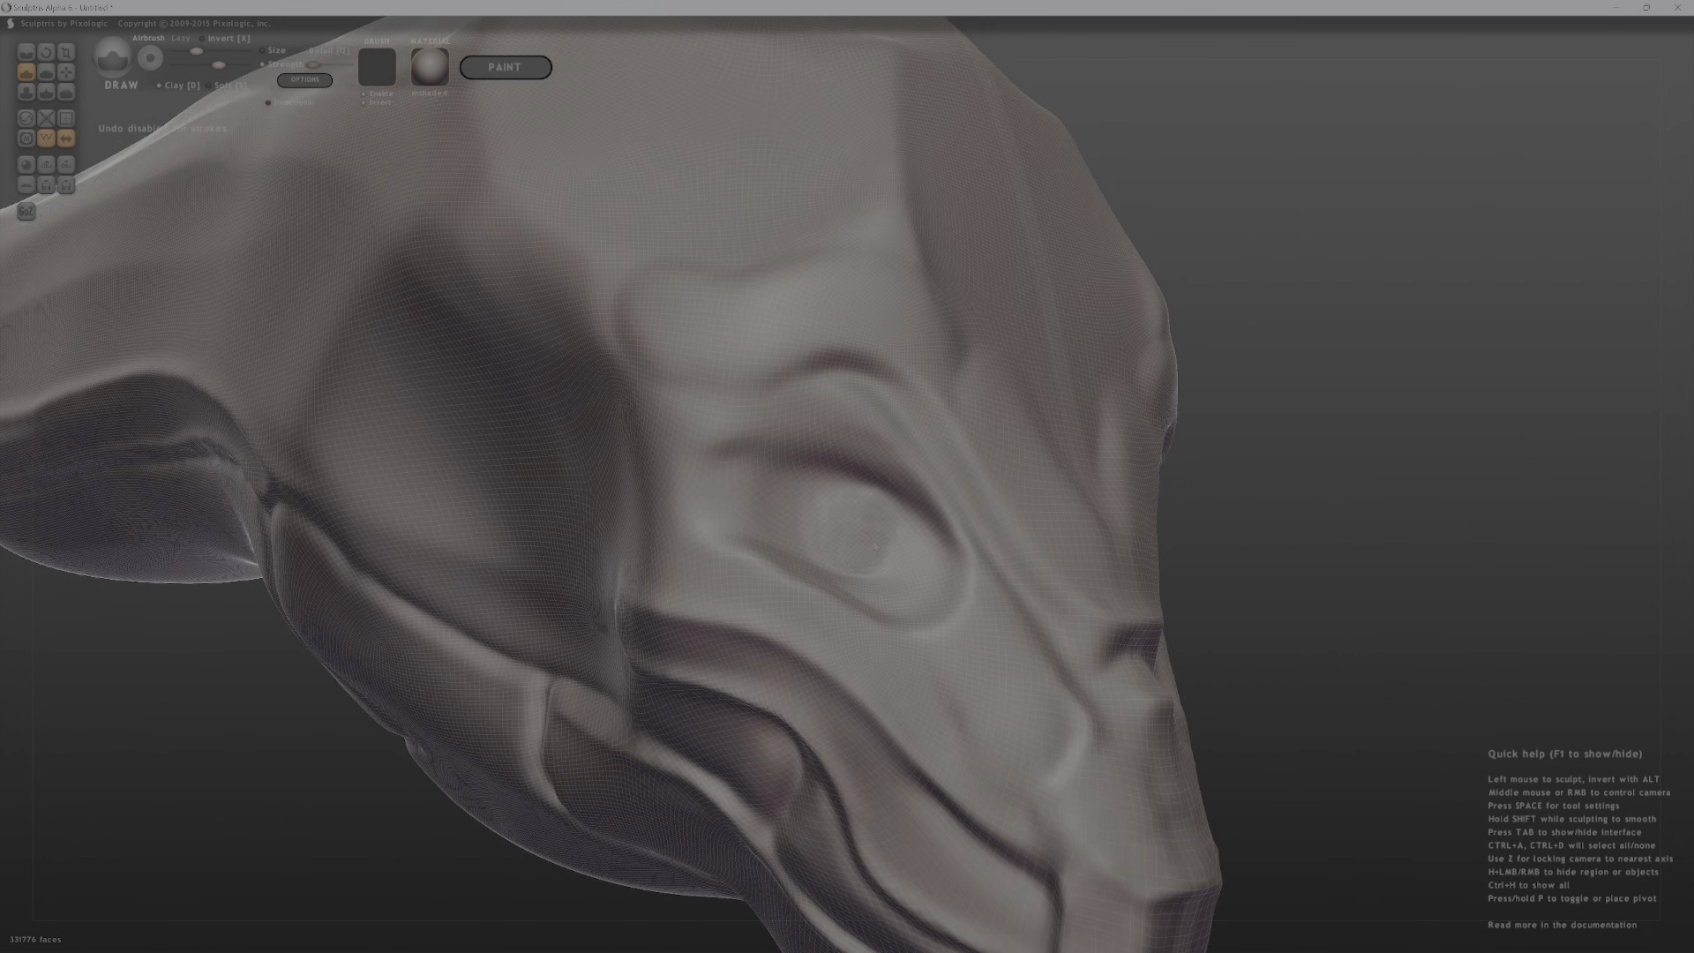
drag(888, 543, 878, 550)
drag(827, 531, 819, 561)
middle_drag(819, 561, 680, 549)
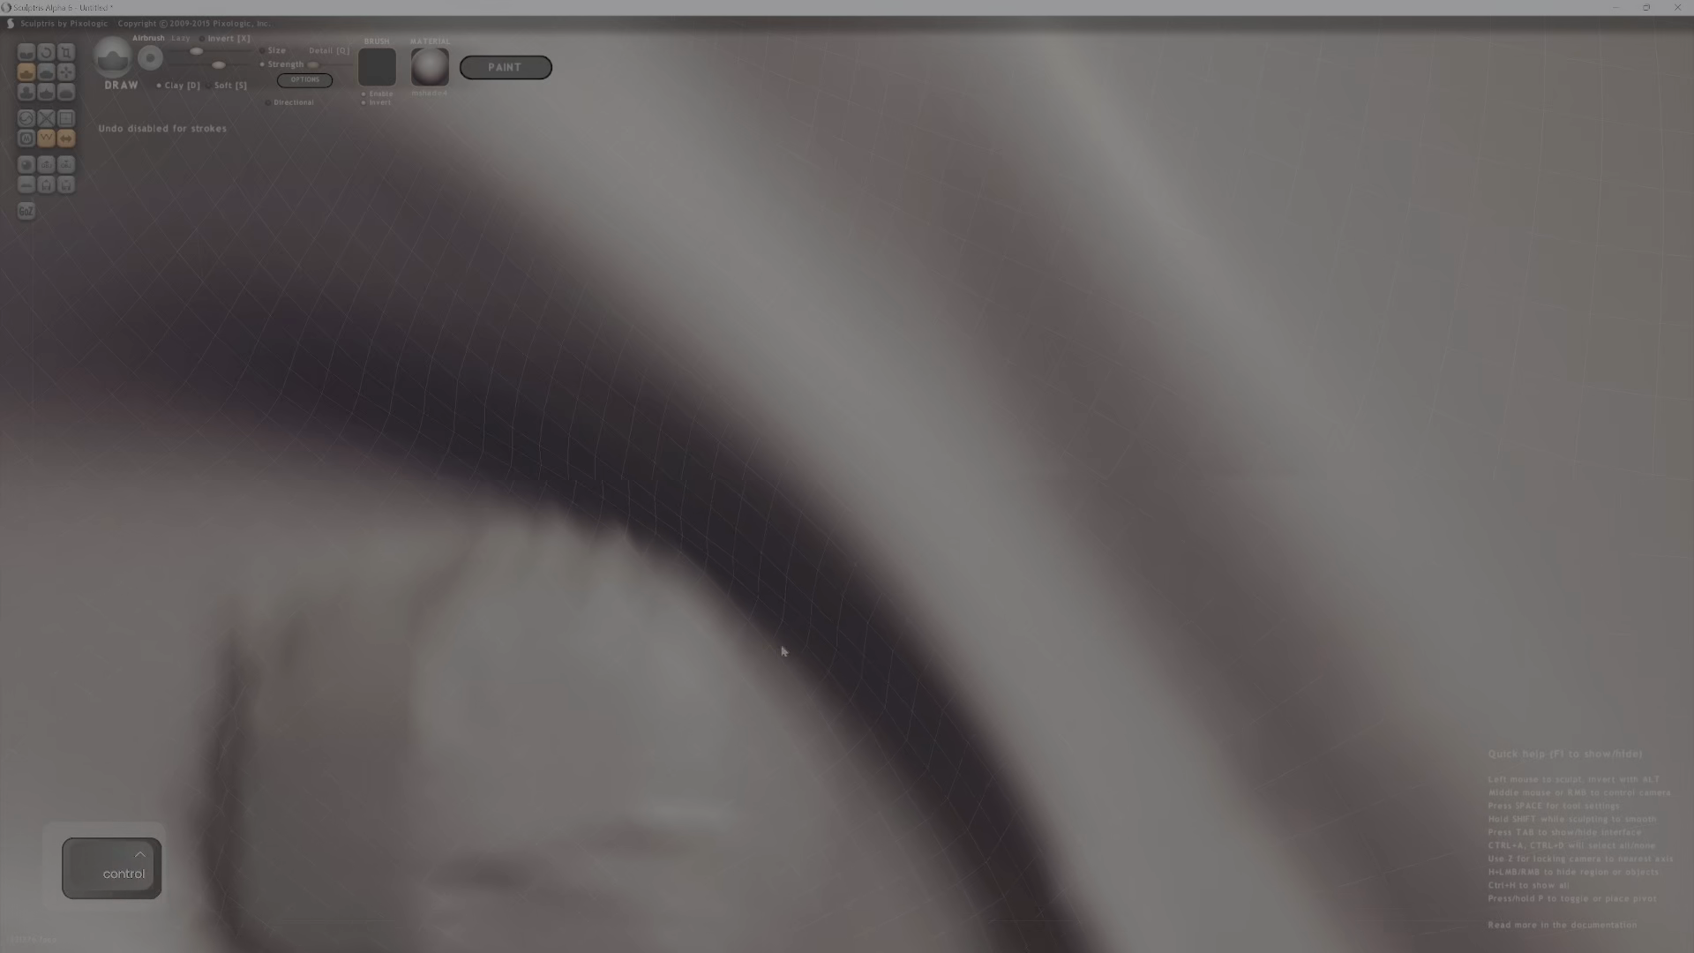
ctrl+middle_drag(781, 653, 745, 491)
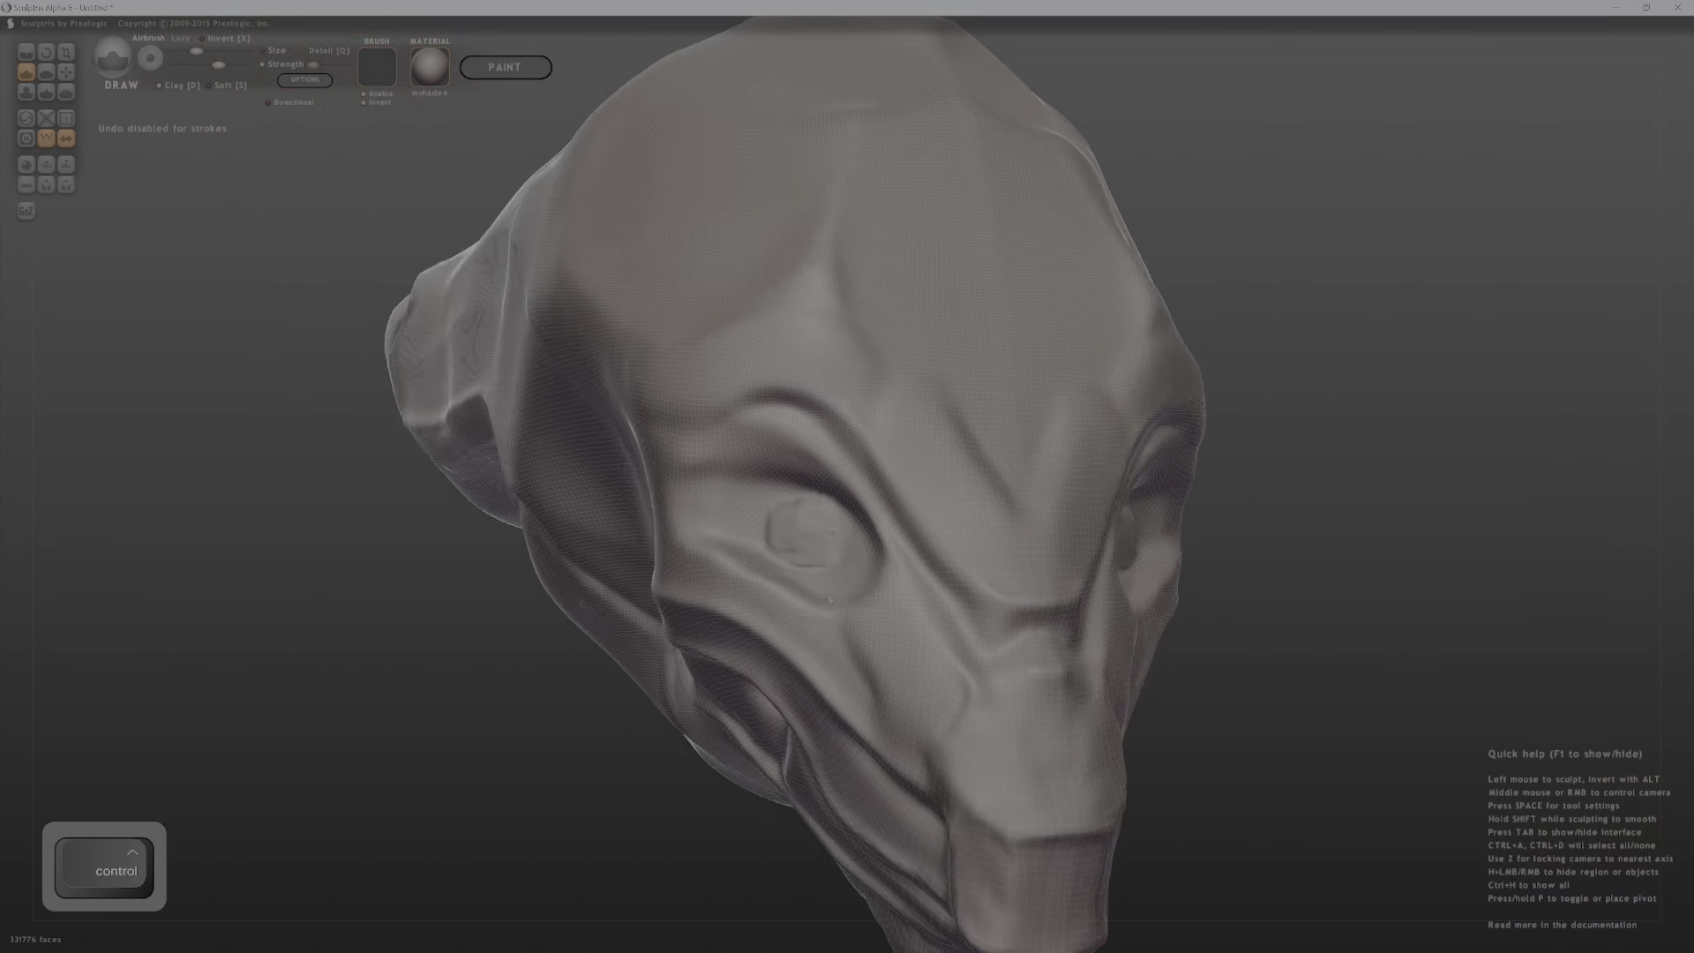
ctrl+middle_drag(825, 599, 825, 554)
mouse_move(823, 555)
mouse_down()
mouse_move(851, 535)
mouse_move(797, 539)
mouse_move(847, 570)
mouse_up()
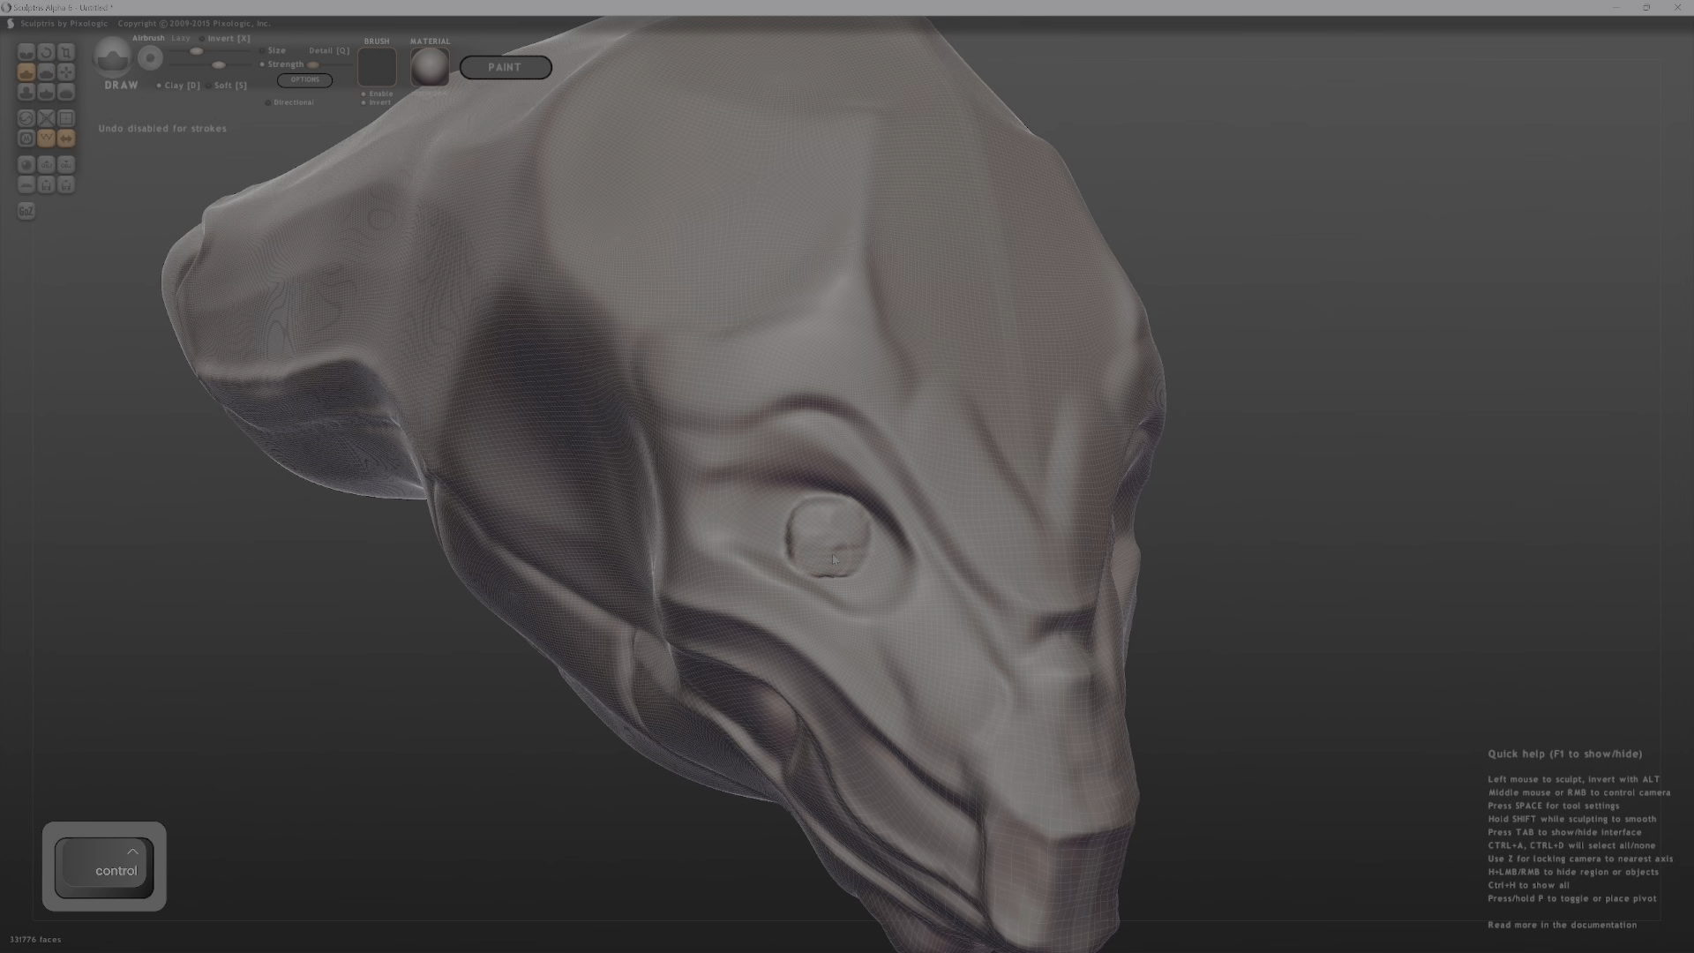
Smooth the mirrored eyeballs into rounded forms that blend into their sockets.
middle_drag(869, 560, 924, 561)
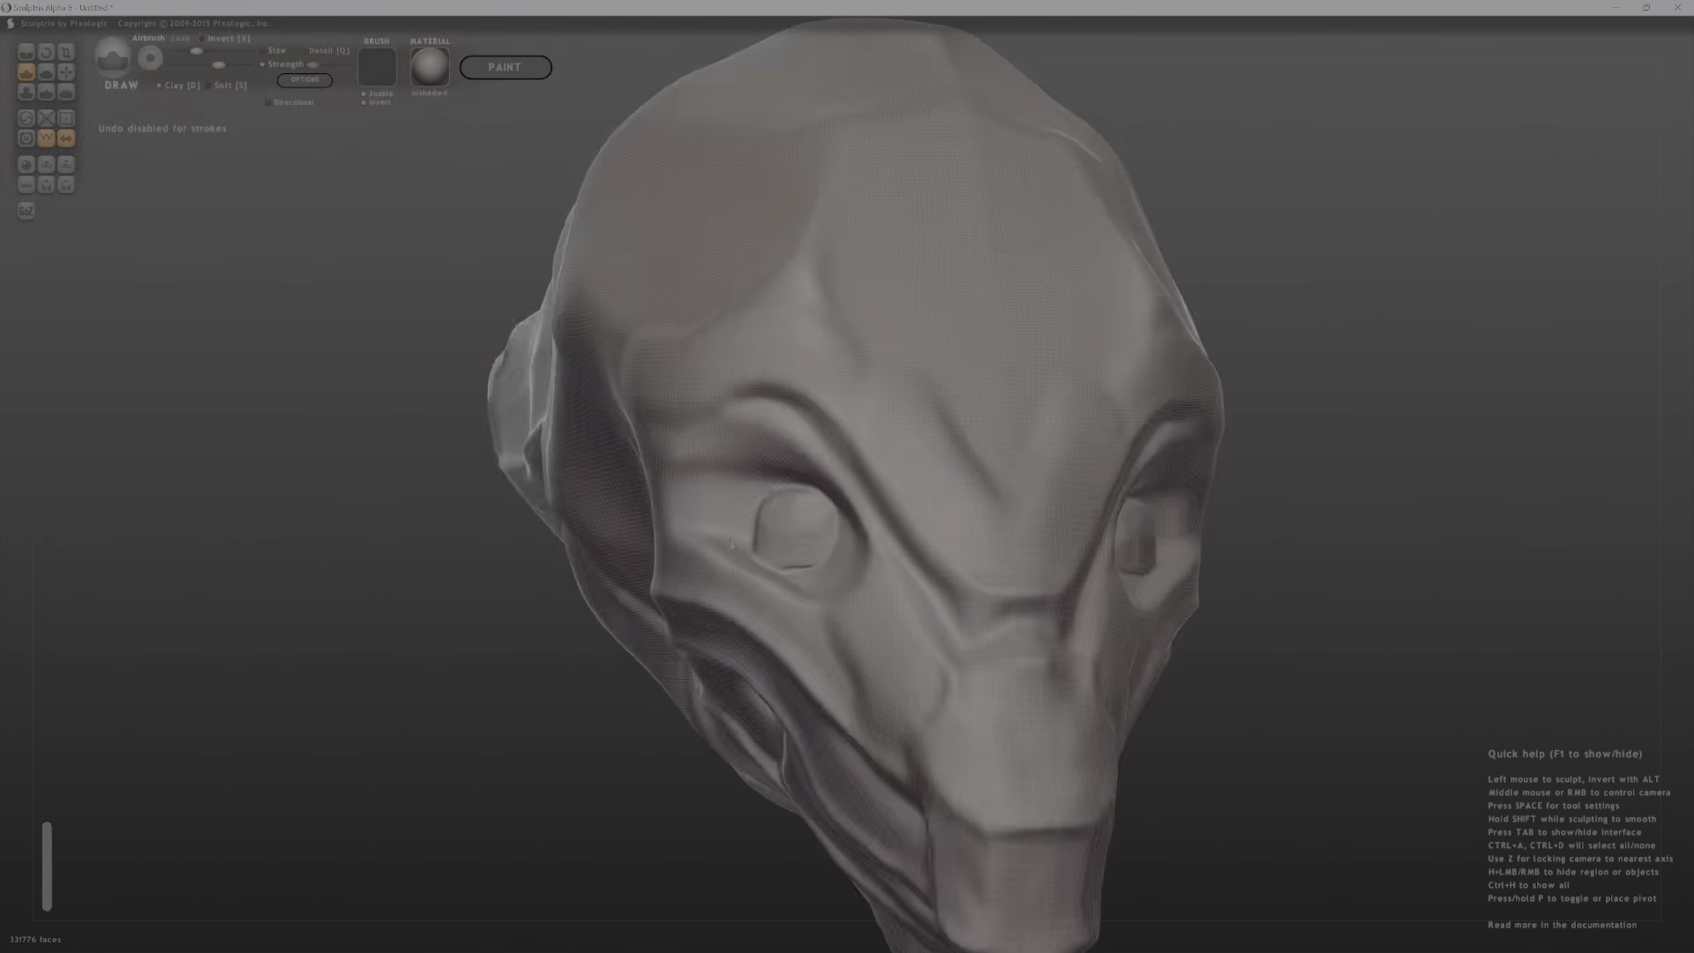
middle_drag(847, 538, 825, 528)
scroll(825, 528, up, 5)
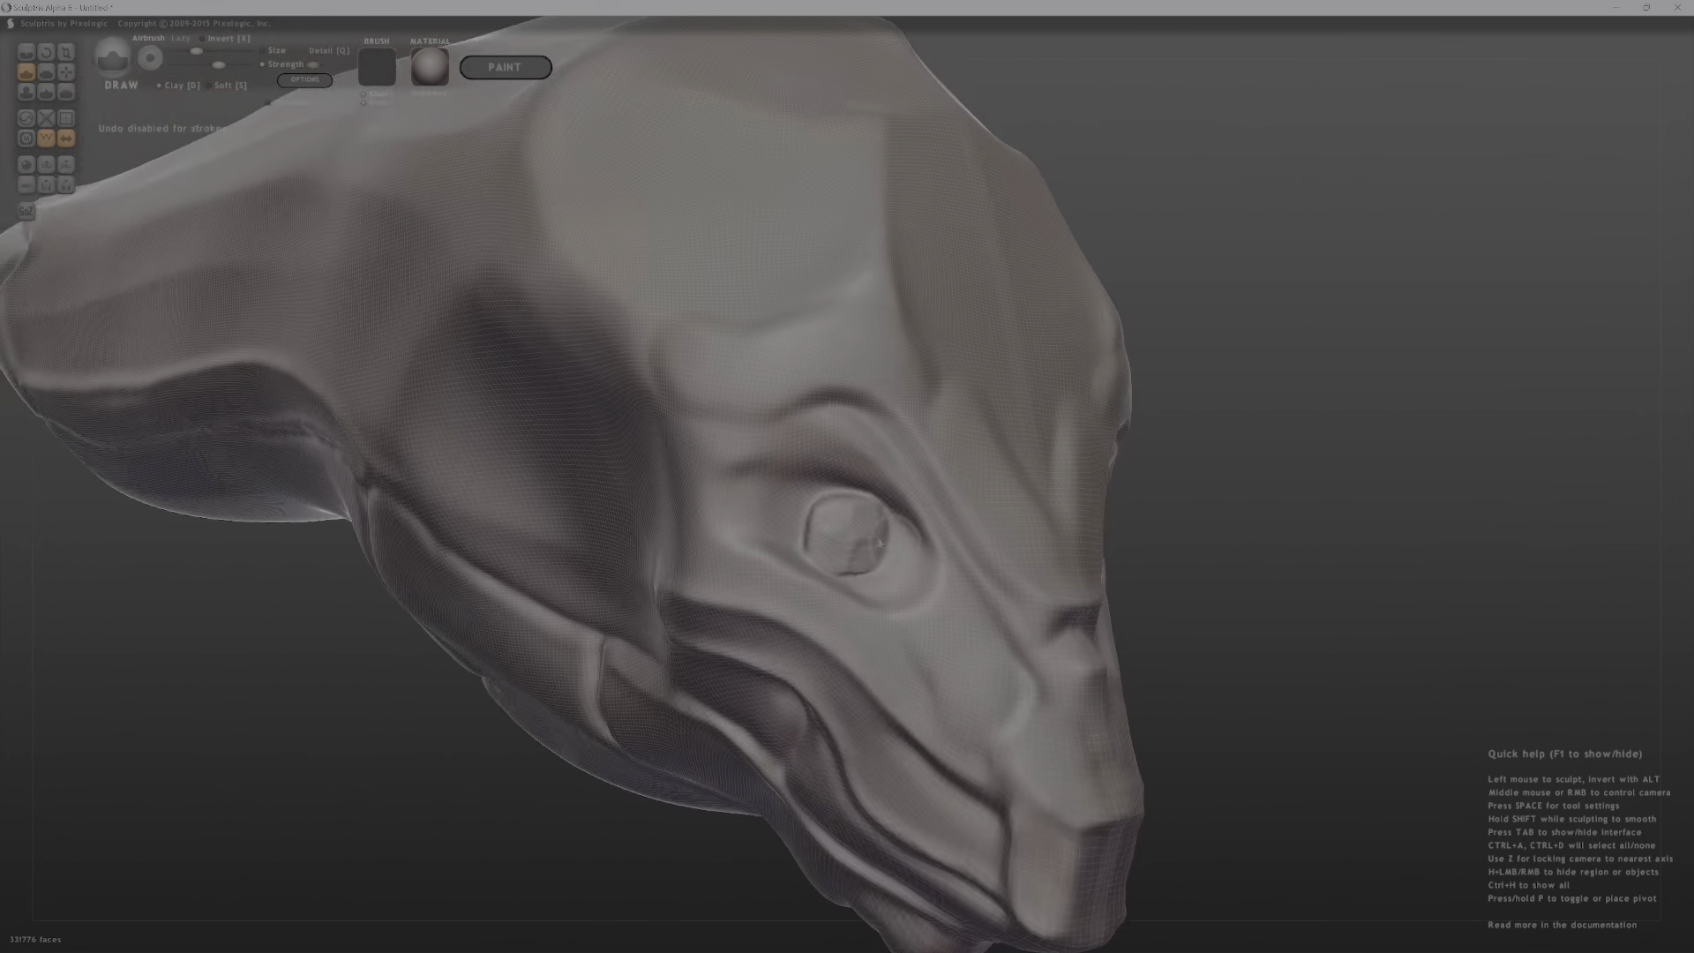
mouse_move(826, 528)
mouse_down()
mouse_move(838, 556)
mouse_move(814, 534)
mouse_move(864, 533)
mouse_move(847, 500)
mouse_move(875, 496)
mouse_move(867, 526)
mouse_up()
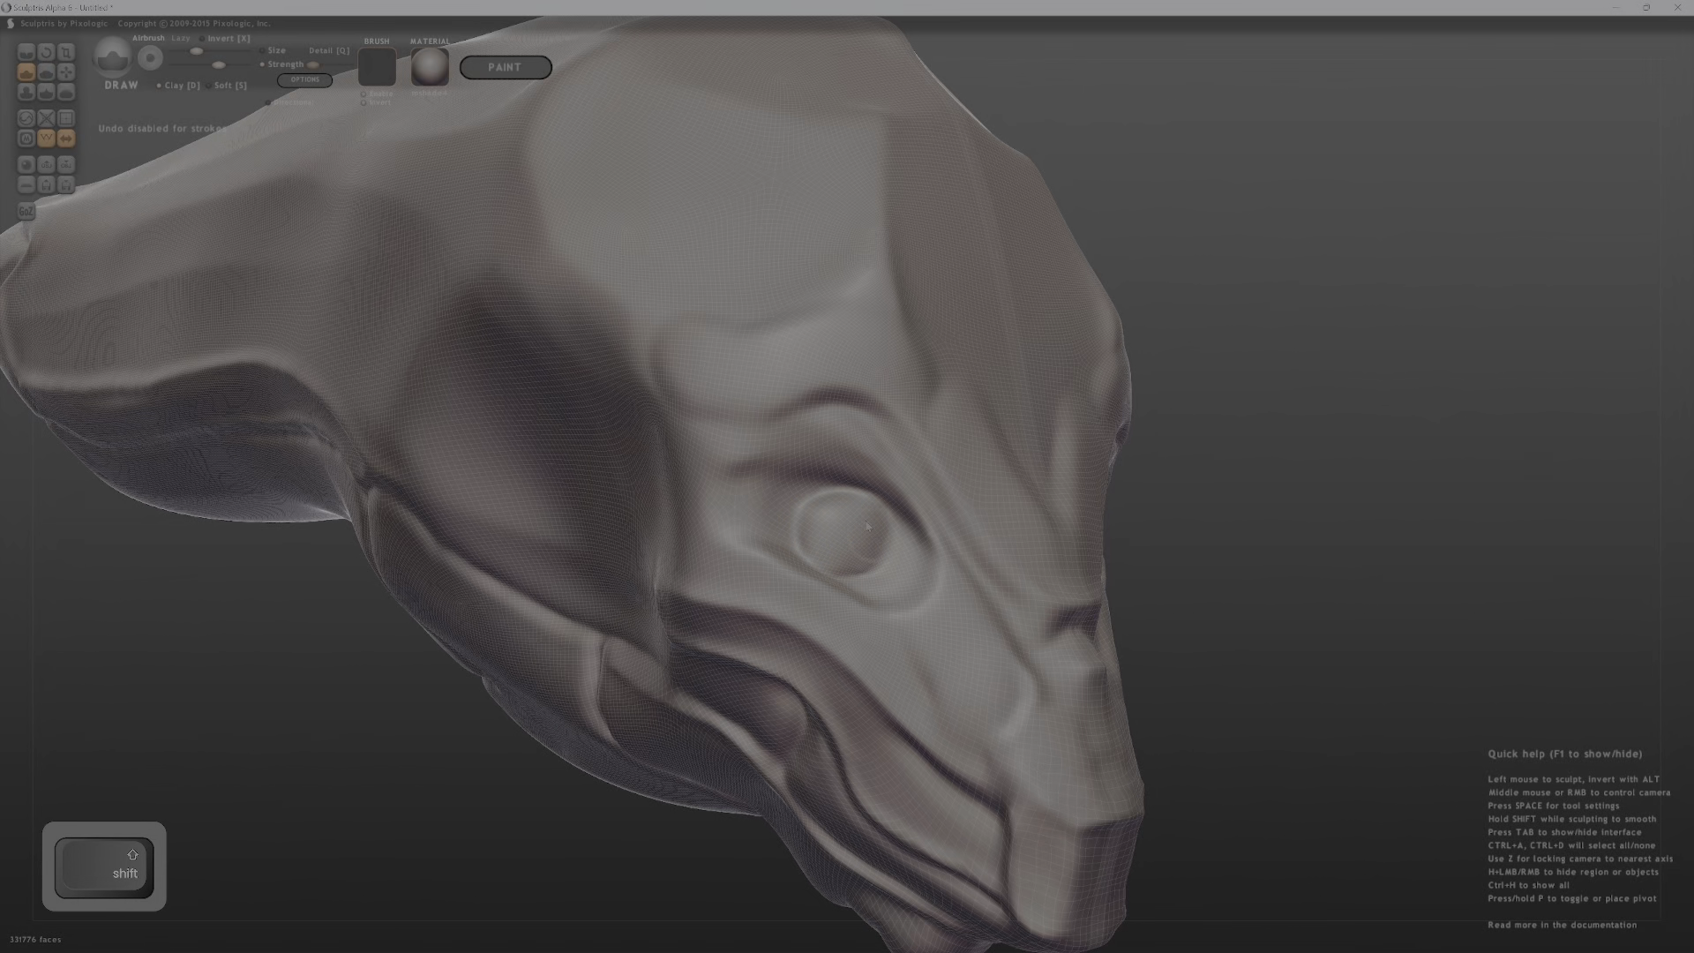
middle_drag(807, 547, 716, 503)
middle_drag(716, 503, 849, 532)
ctrl+drag(850, 533, 844, 539)
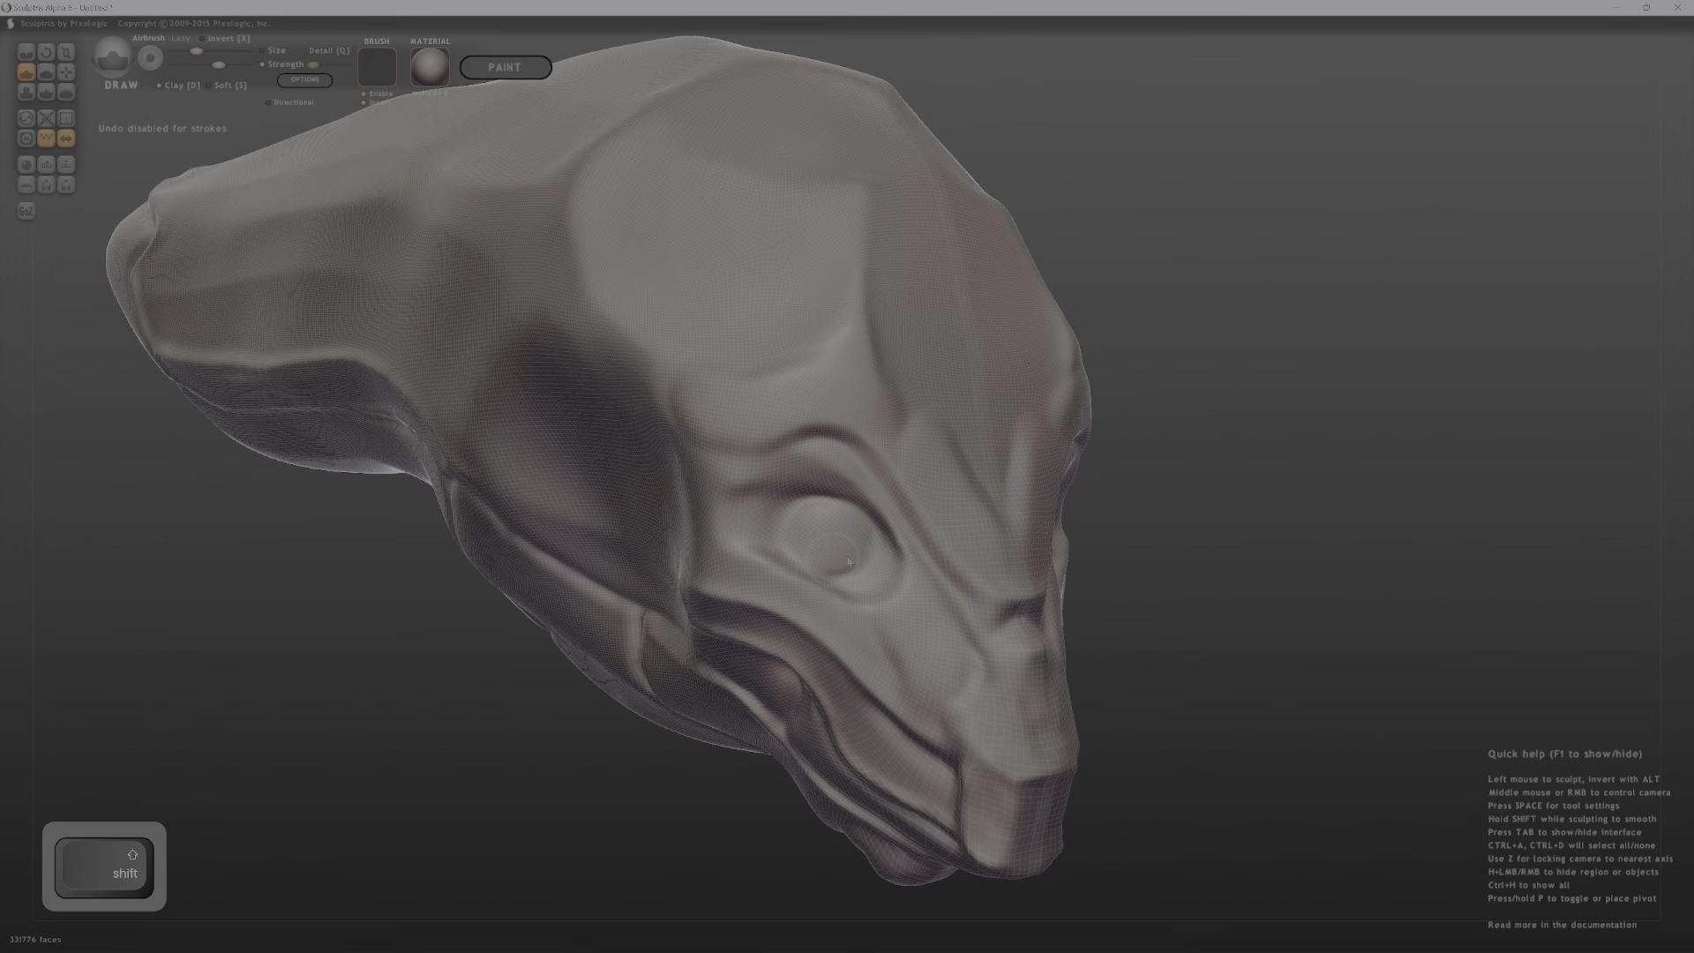
Draw mirrored vertical Clay bands on the forehead and cross them with one horizontal band.
mouse_move(849, 561)
middle_down()
mouse_move(719, 549)
mouse_move(871, 557)
mouse_move(872, 609)
mouse_move(860, 563)
mouse_move(828, 559)
mouse_move(847, 512)
middle_up()
mouse_move(976, 534)
ctrl+middle_down()
mouse_move(843, 448)
mouse_move(868, 459)
mouse_move(889, 414)
ctrl+middle_up()
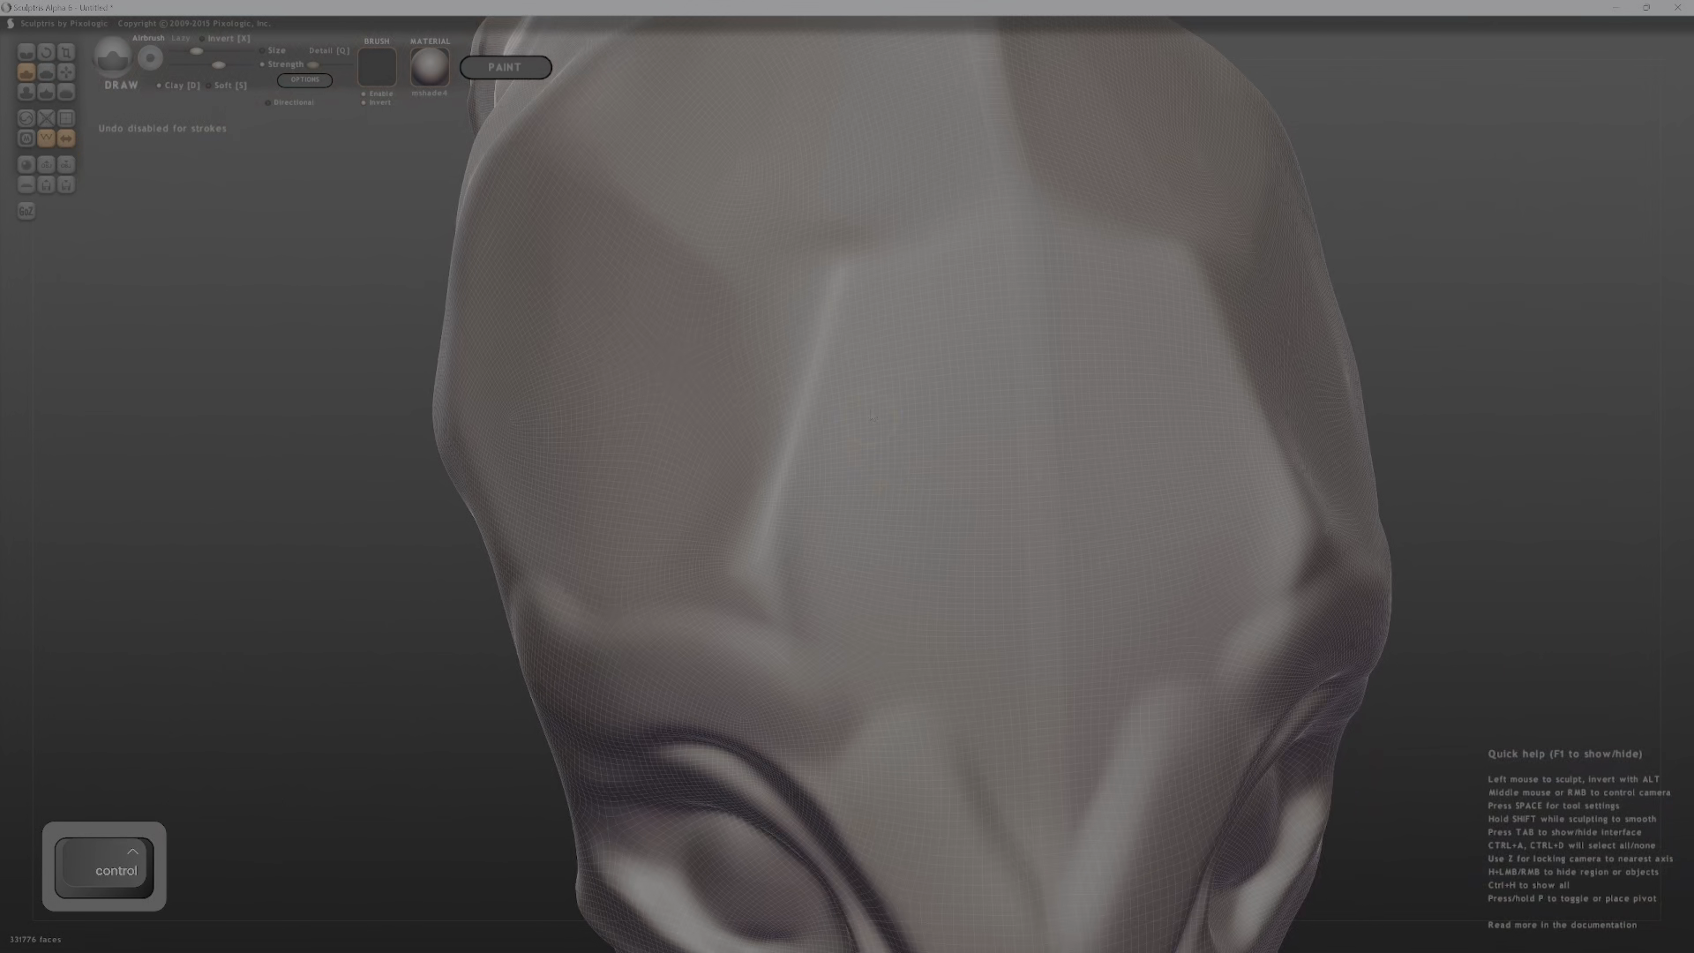
mouse_move(890, 414)
mouse_down()
mouse_move(896, 697)
mouse_move(825, 490)
mouse_move(843, 670)
mouse_up()
drag(746, 513, 933, 499)
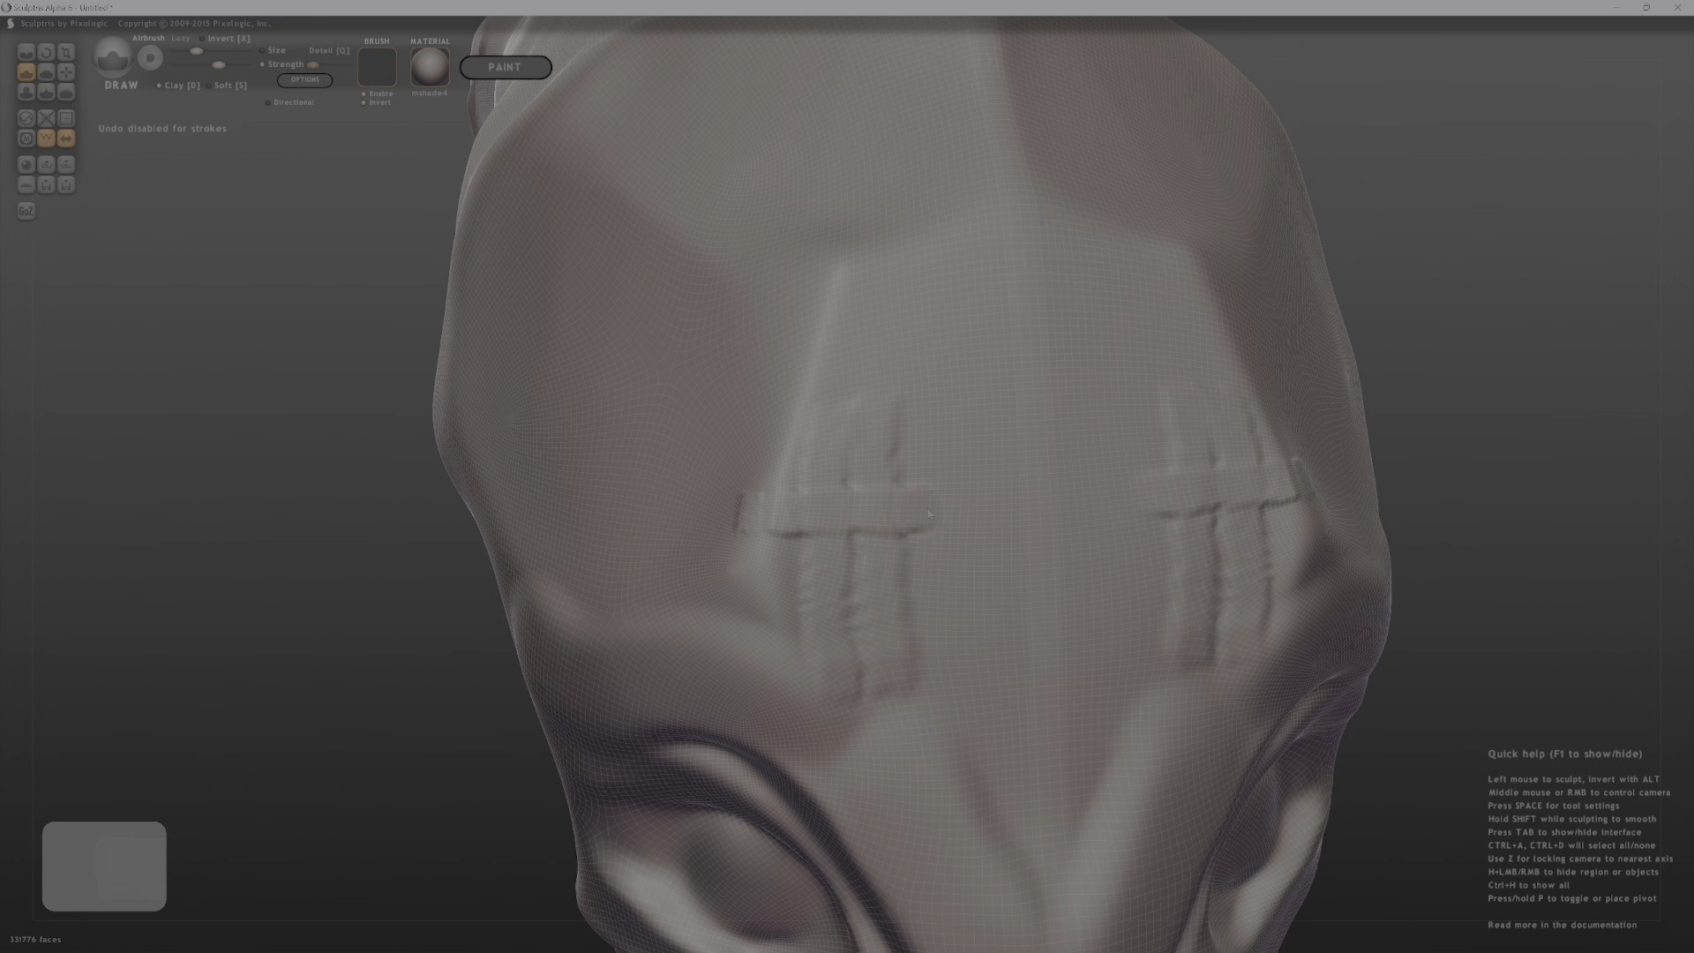
Draw horizontal ridges across the lower forehead bands, first with Clay off and again with Clay on.
mouse_move(926, 496)
ctrl+middle_down()
mouse_move(937, 523)
mouse_move(932, 507)
ctrl+middle_up()
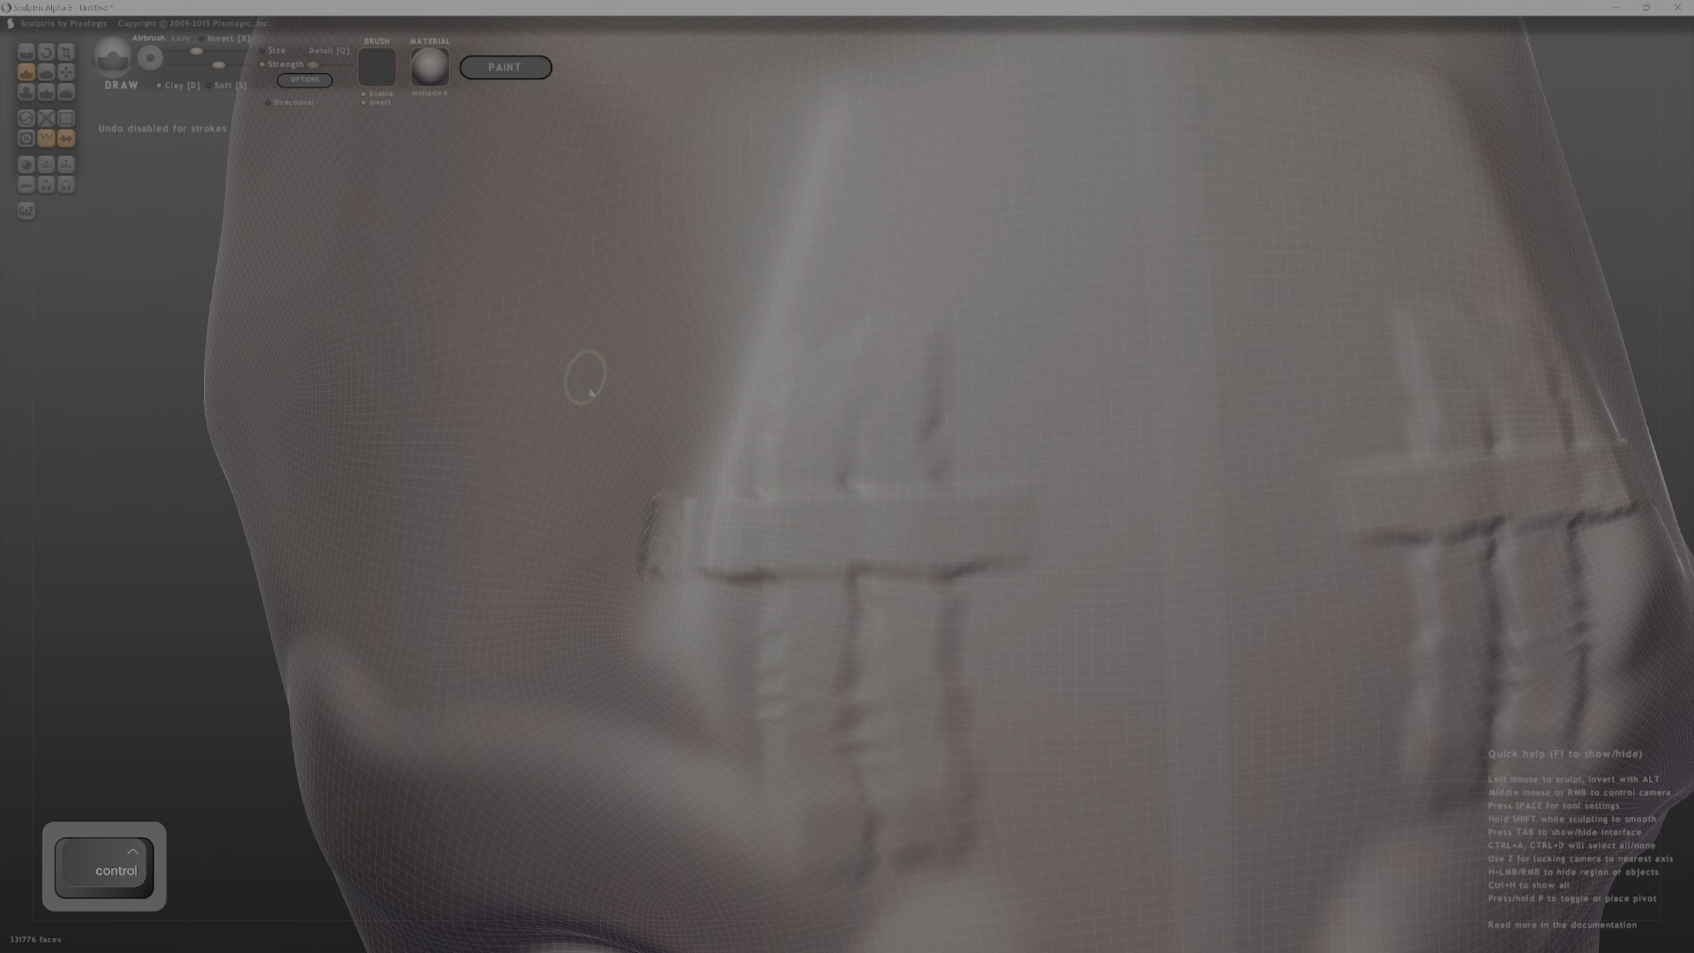
key(d)
drag(717, 671, 962, 649)
mouse_move(961, 649)
middle_down()
mouse_move(878, 509)
mouse_move(832, 624)
mouse_move(764, 582)
mouse_move(541, 521)
middle_up()
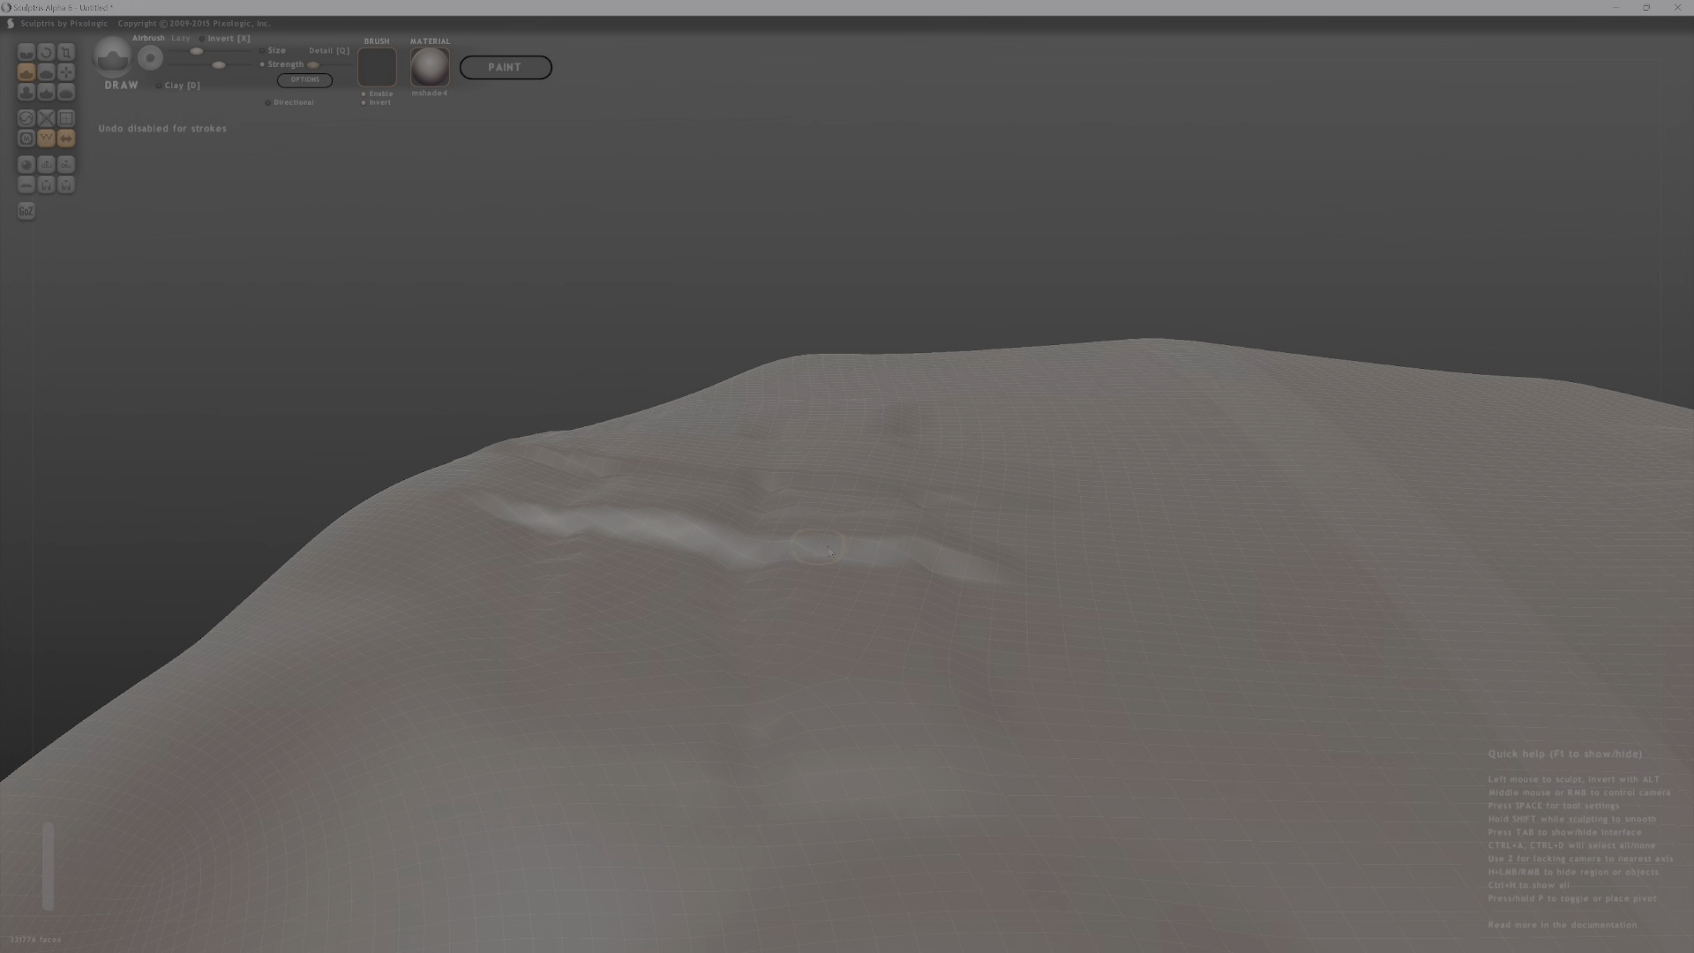
key(d)
middle_drag(574, 510, 553, 593)
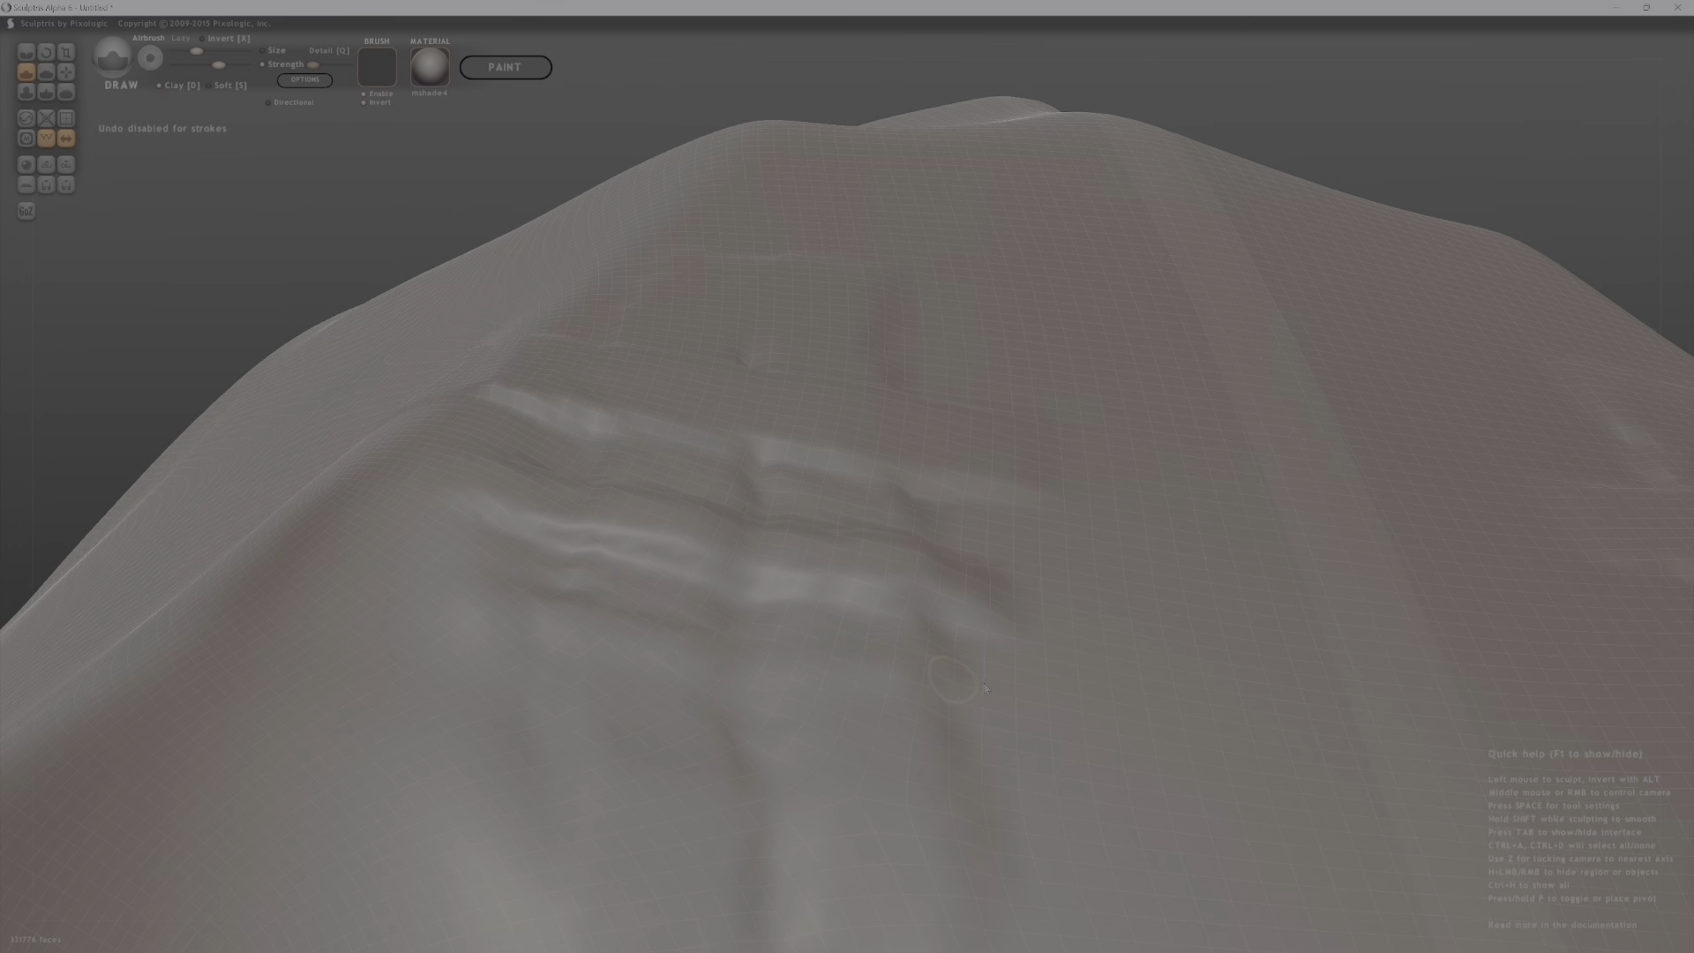
mouse_move(985, 688)
middle_down()
mouse_move(979, 847)
mouse_move(979, 705)
middle_up()
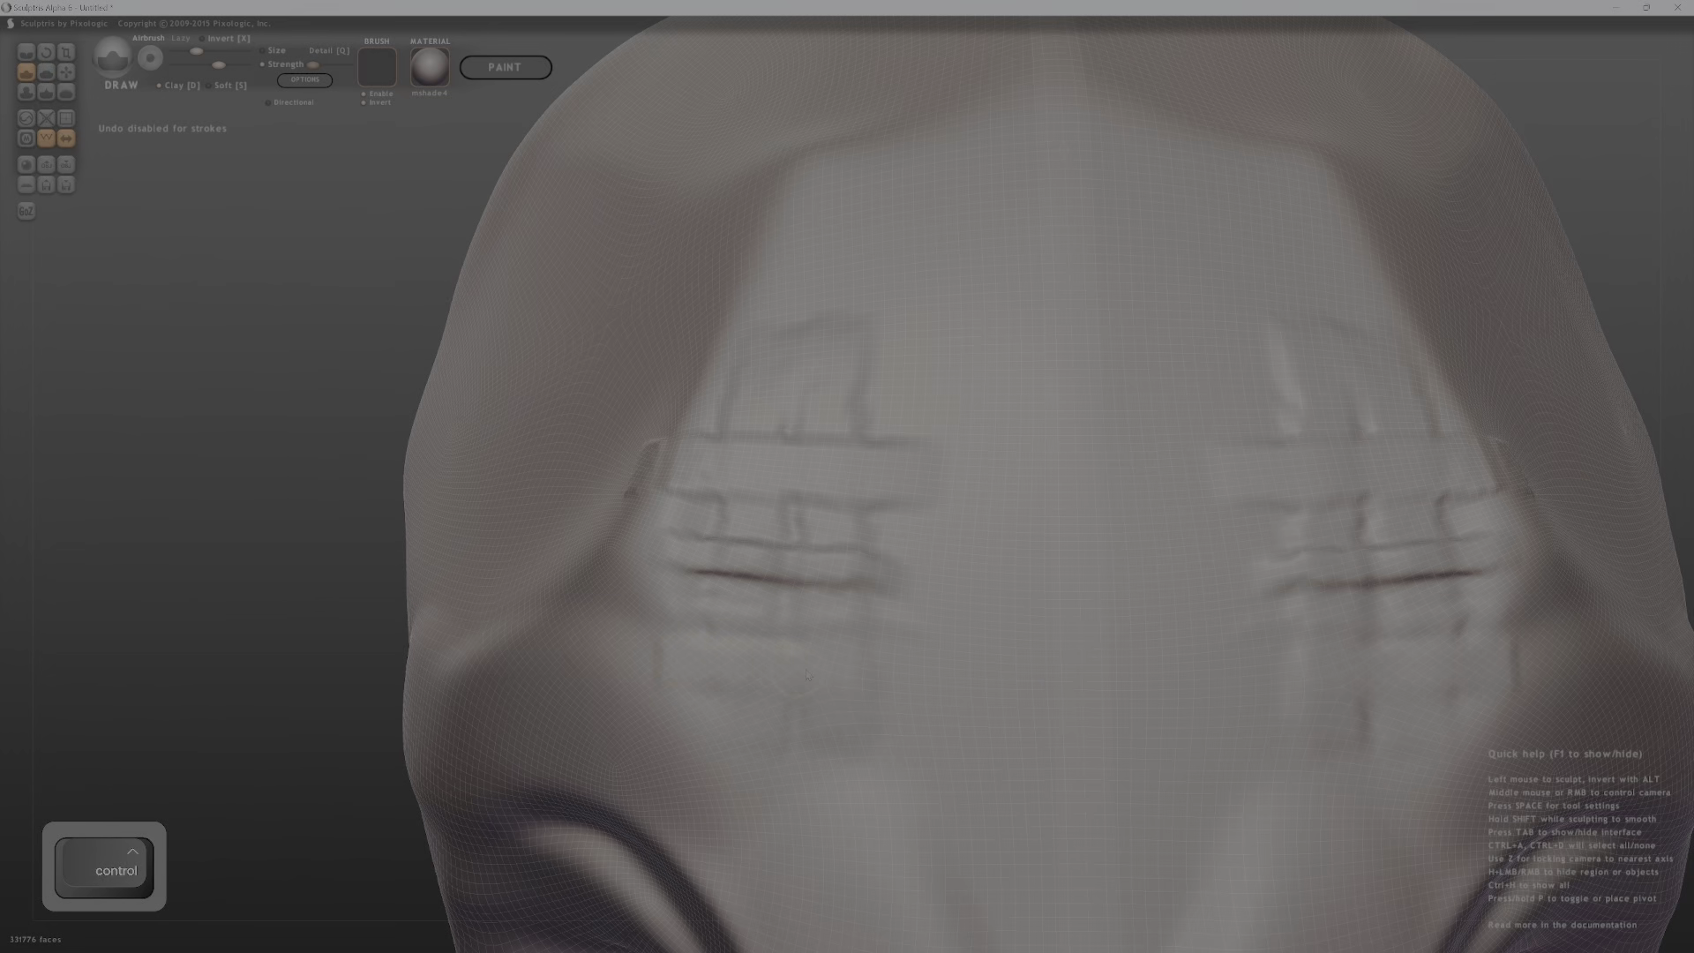
middle_drag(881, 672, 959, 637)
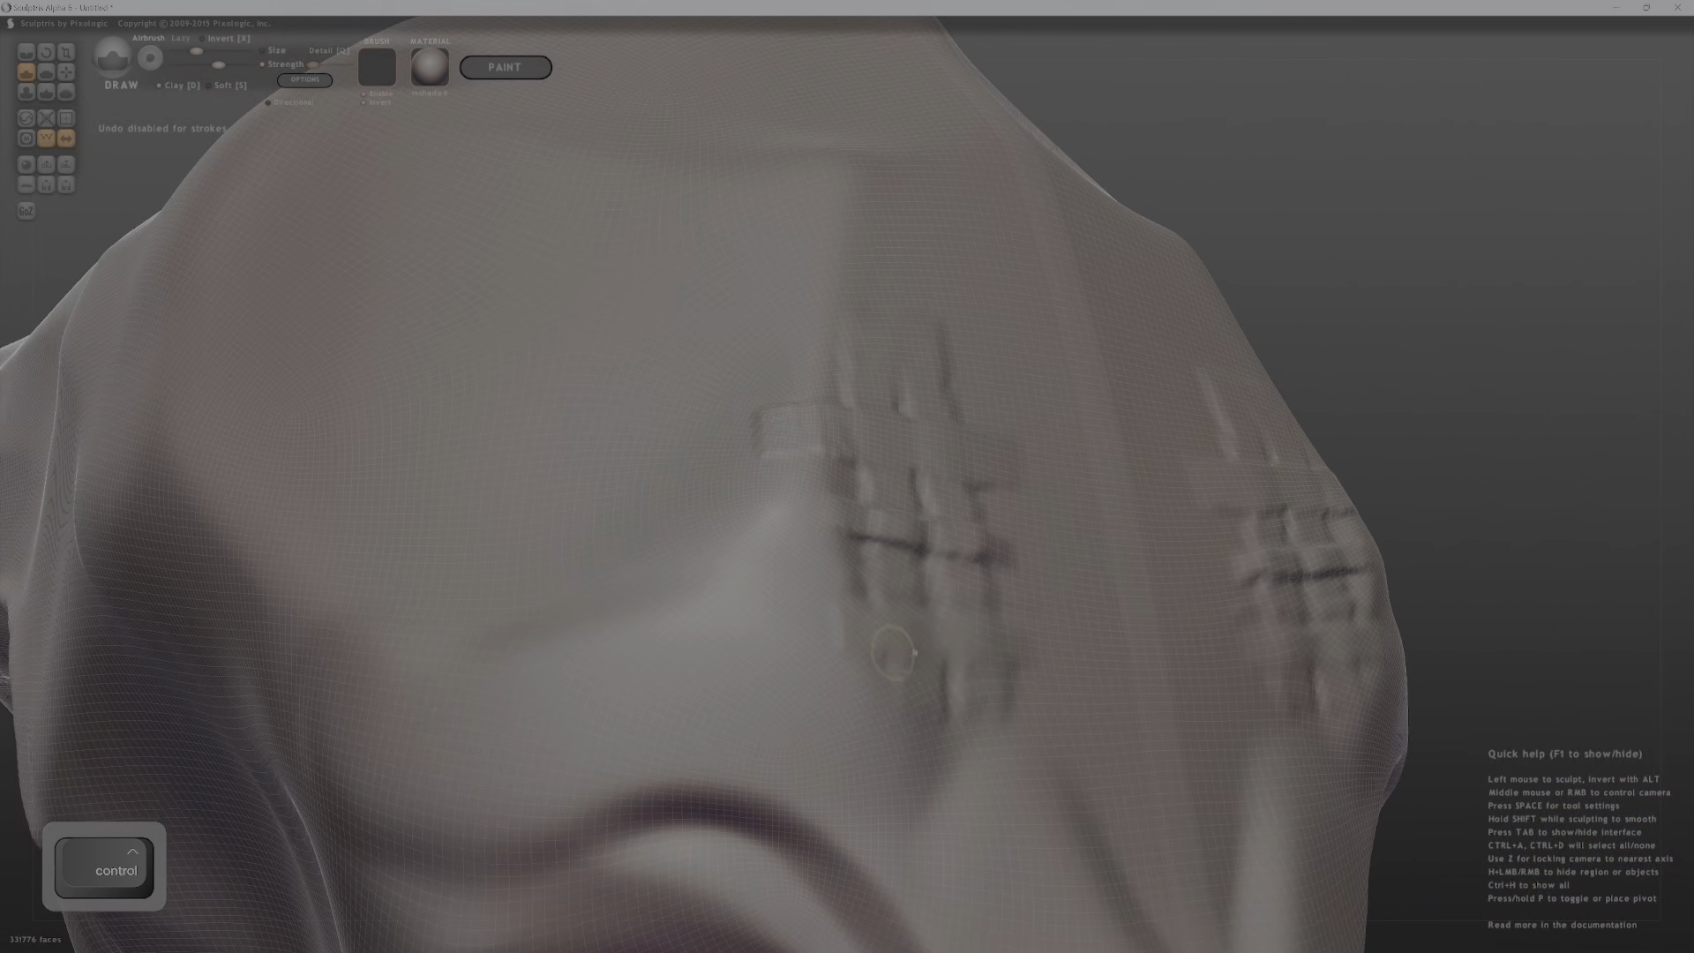
Draw more mirrored horizontal ridges across the upper part of the forehead bands with Clay off.
key(alt)
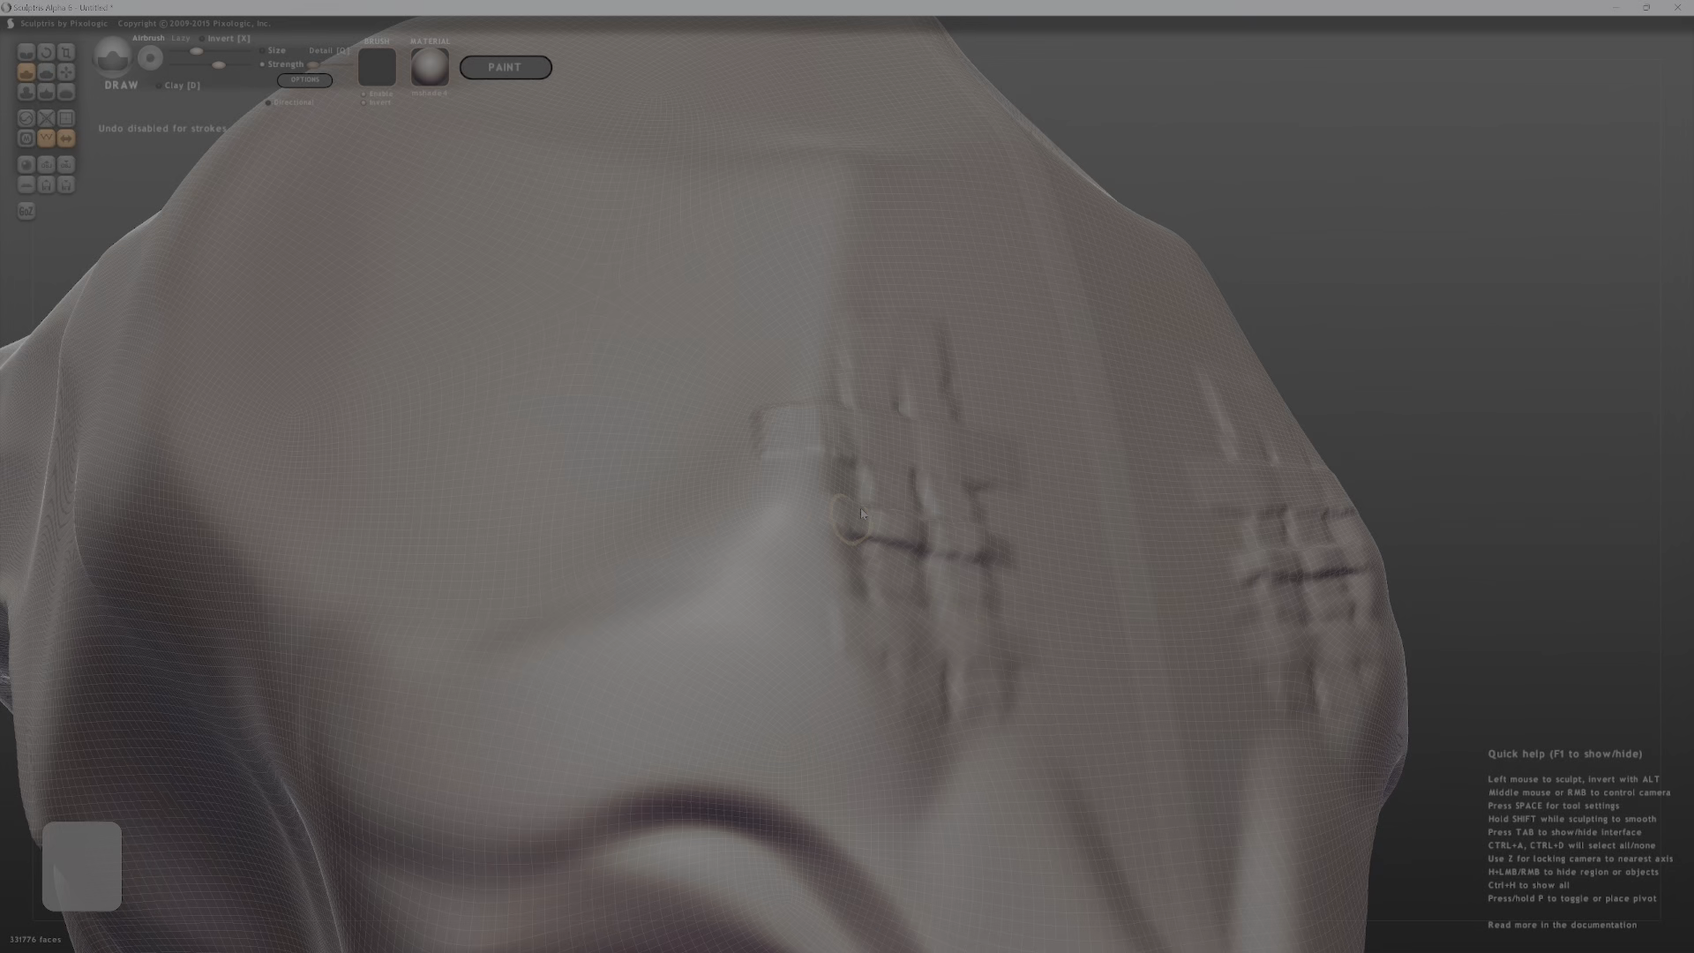
mouse_move(910, 525)
middle_down()
mouse_move(868, 618)
mouse_move(706, 541)
mouse_move(759, 618)
middle_up()
drag(757, 508, 926, 516)
mouse_move(928, 521)
middle_down()
mouse_move(898, 438)
mouse_move(761, 423)
middle_up()
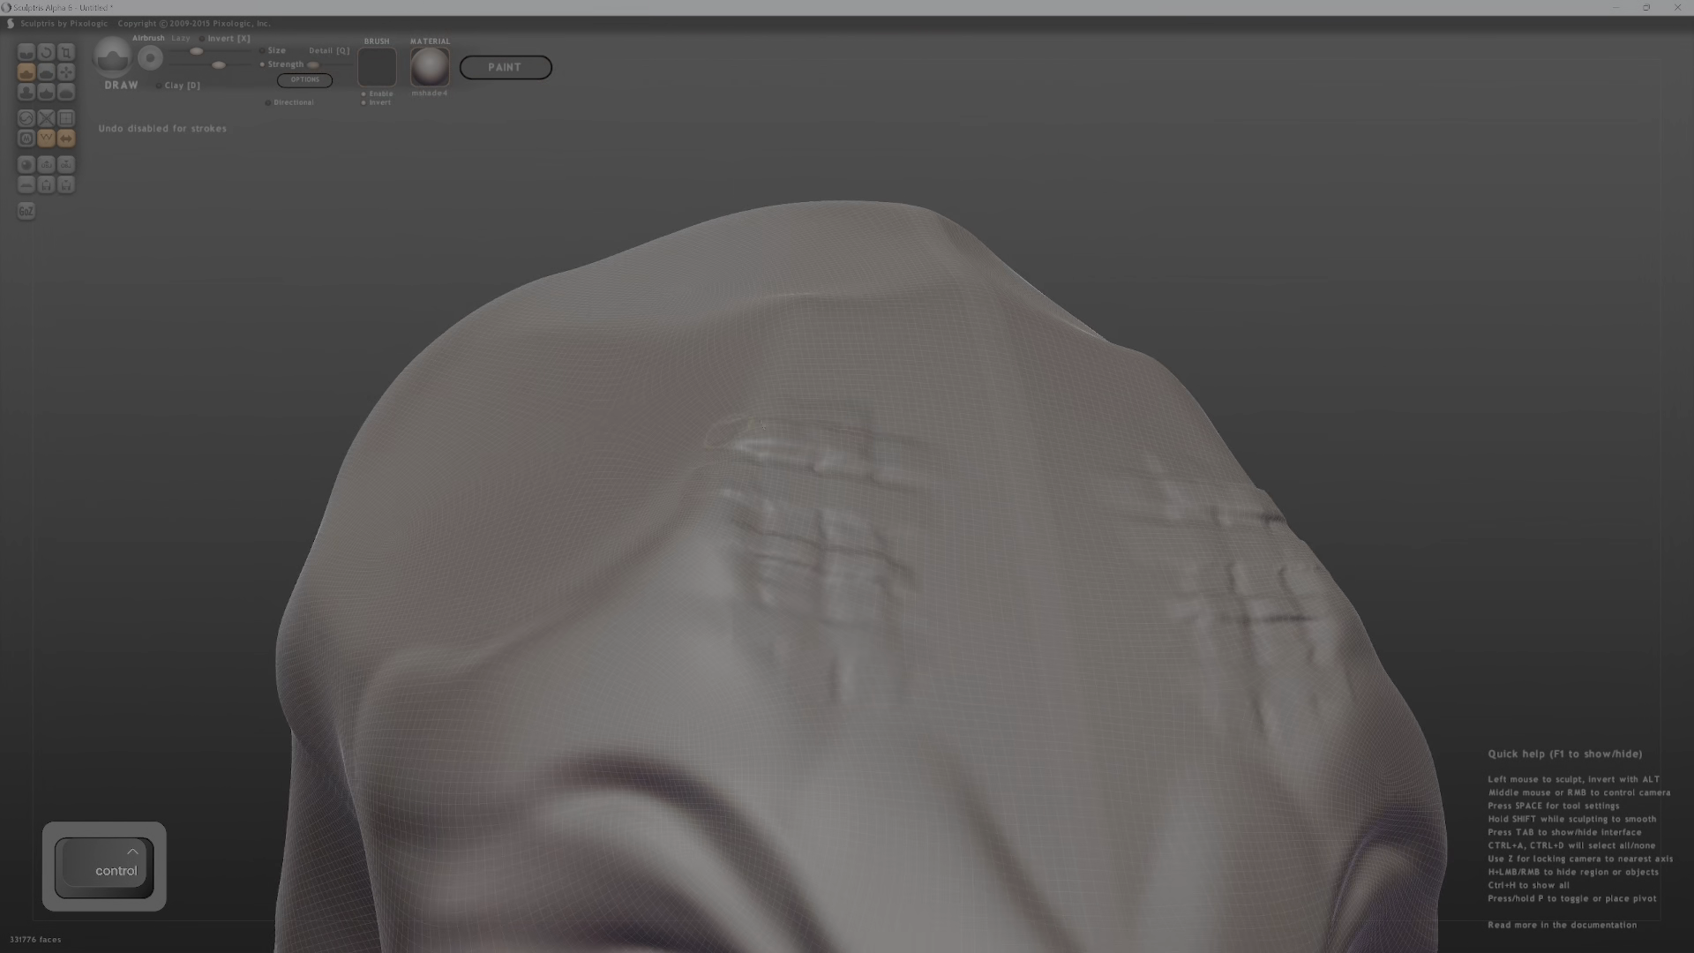
middle_drag(869, 427, 761, 509)
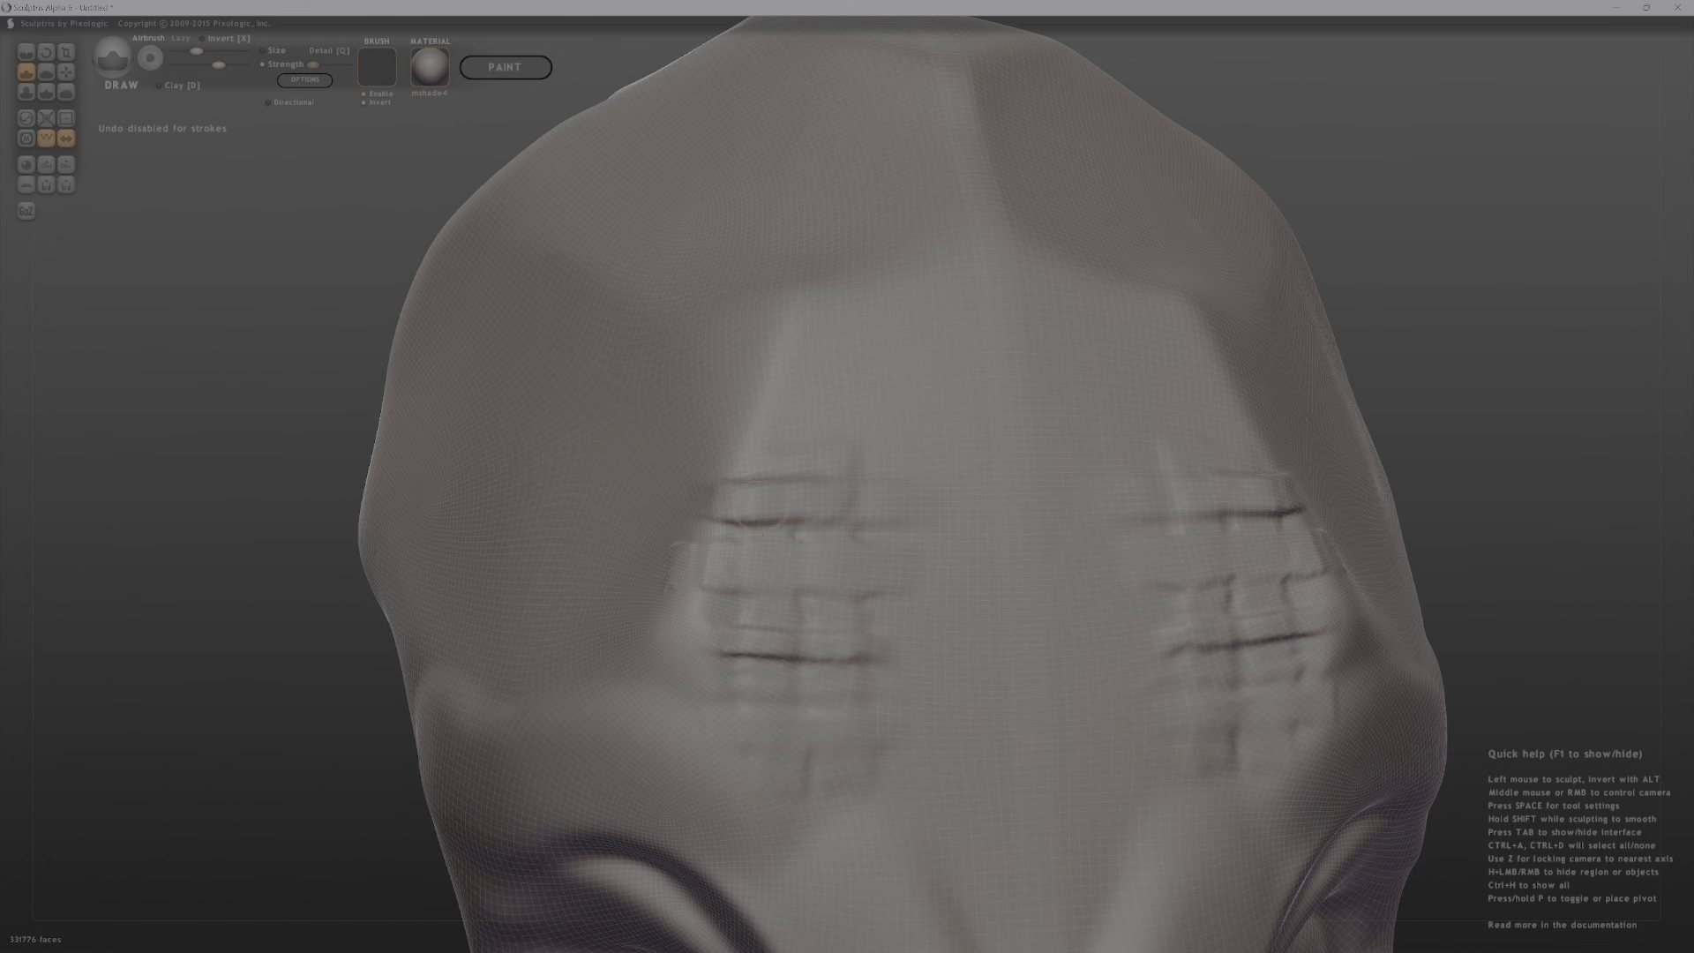
Draw a crossed pattern of raised strokes near the top of the forehead, and try to undo the last stroke.
mouse_move(824, 399)
mouse_down()
mouse_move(816, 442)
mouse_move(907, 300)
mouse_move(905, 428)
mouse_move(801, 310)
mouse_move(827, 355)
mouse_move(1006, 360)
mouse_move(815, 357)
mouse_up()
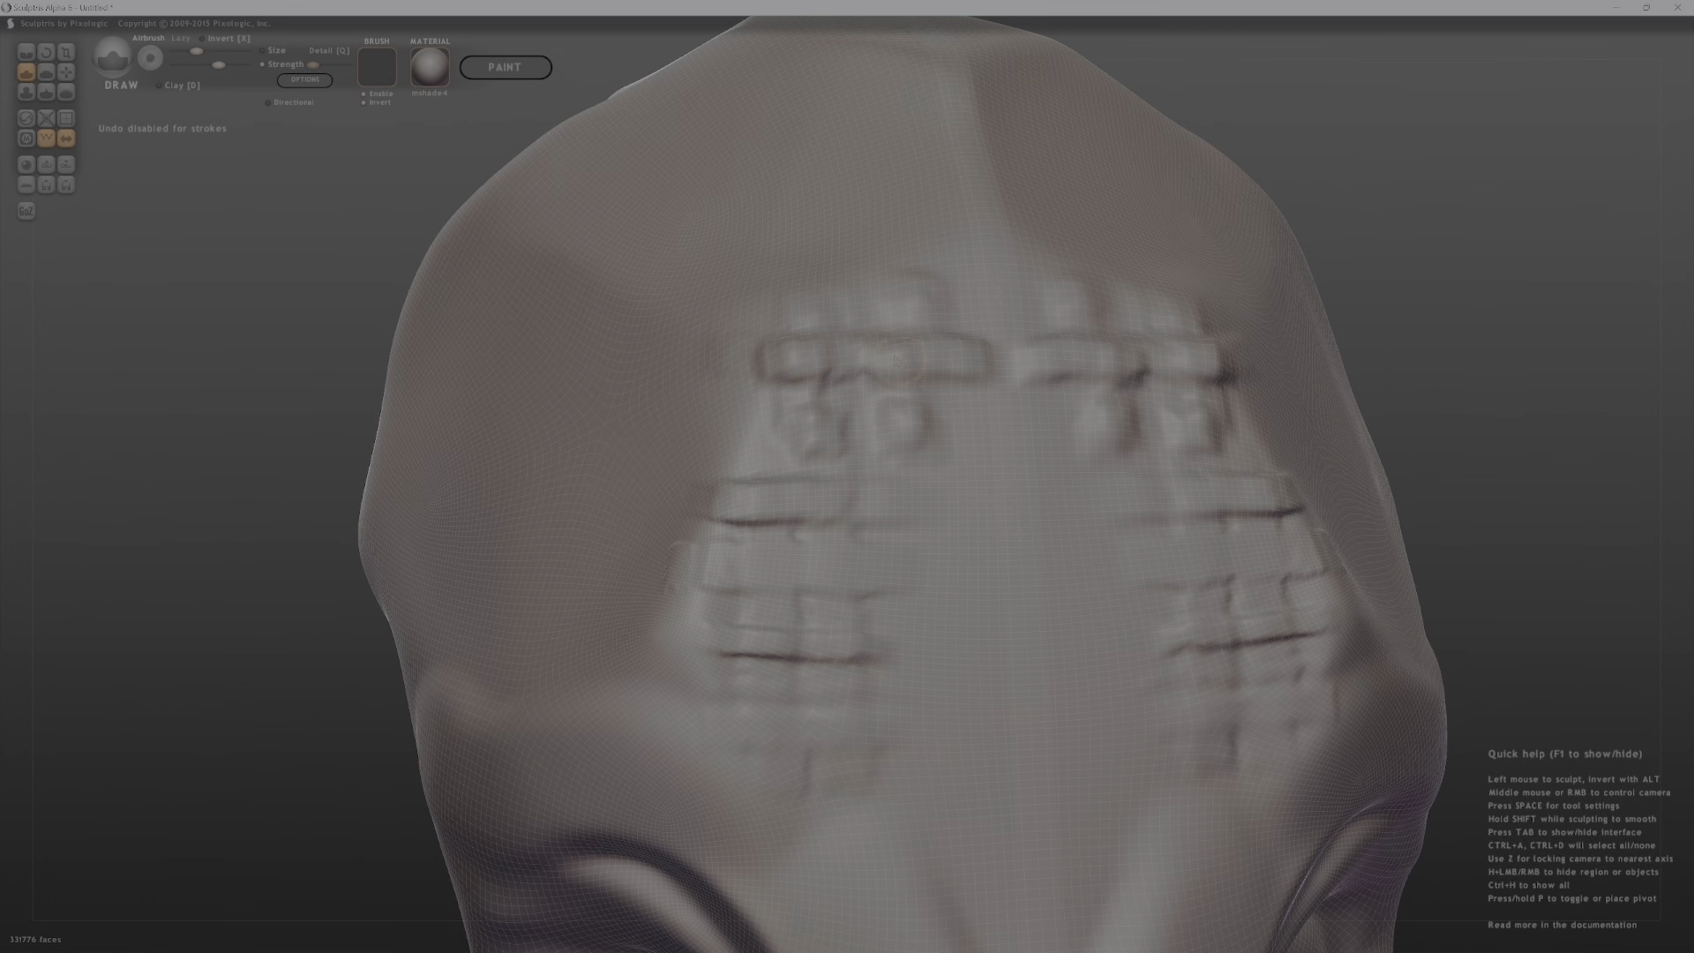
right_drag(897, 360, 856, 571)
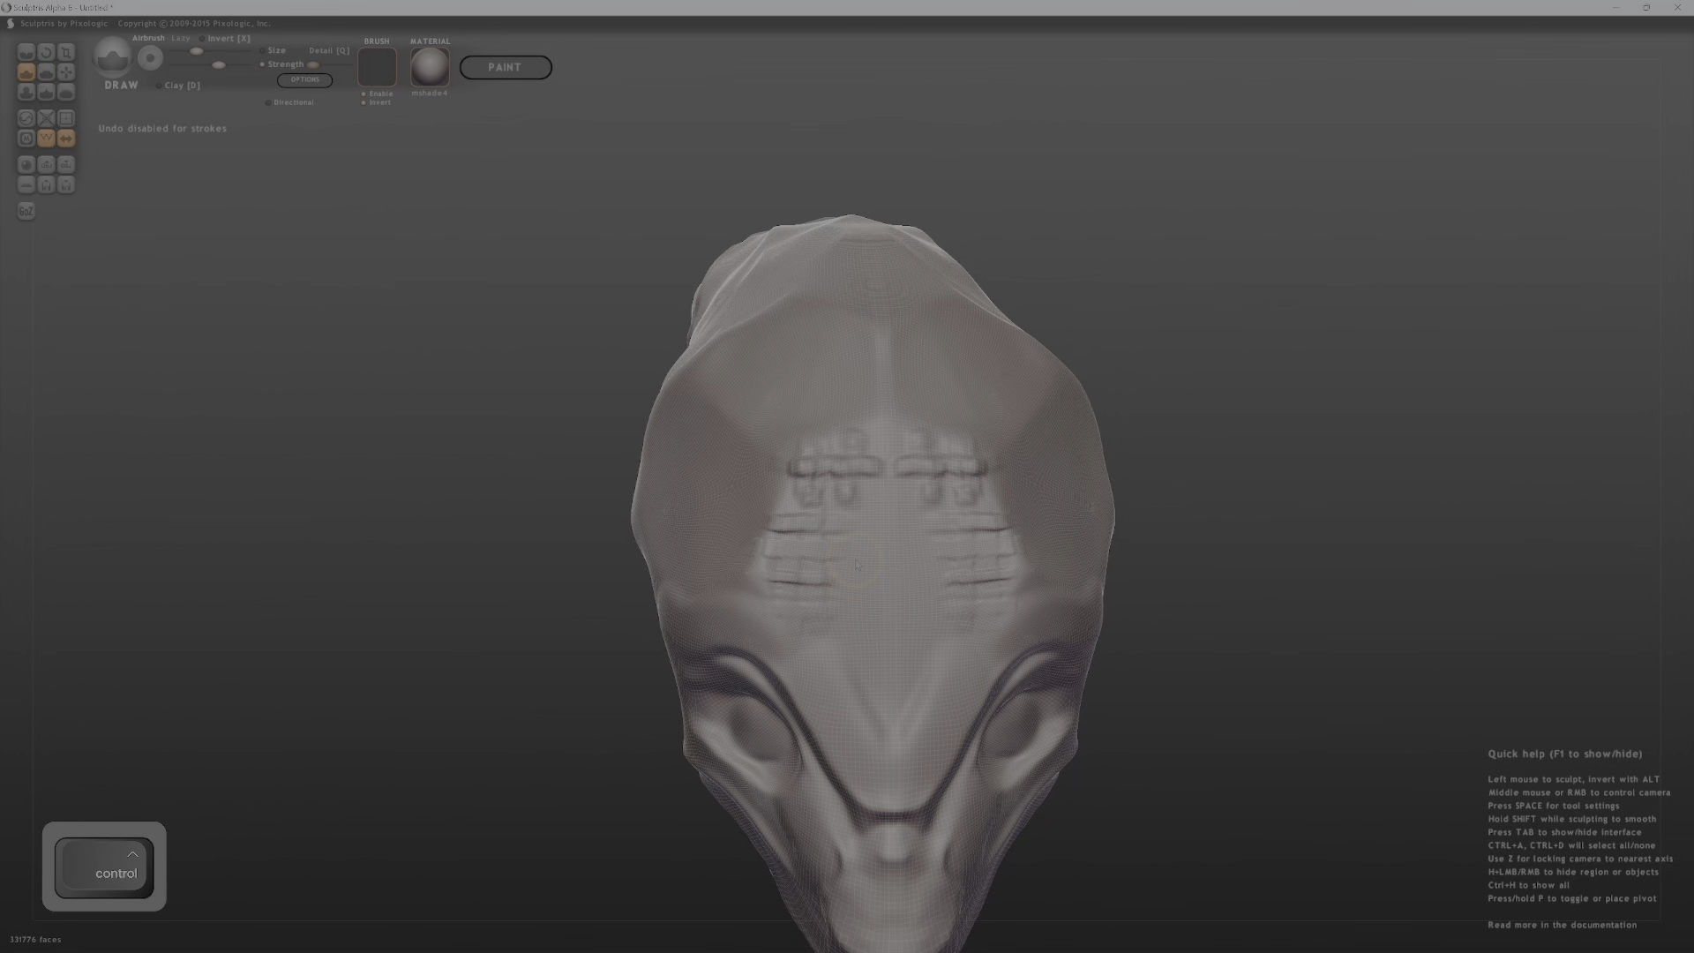
key(ctrl+z)
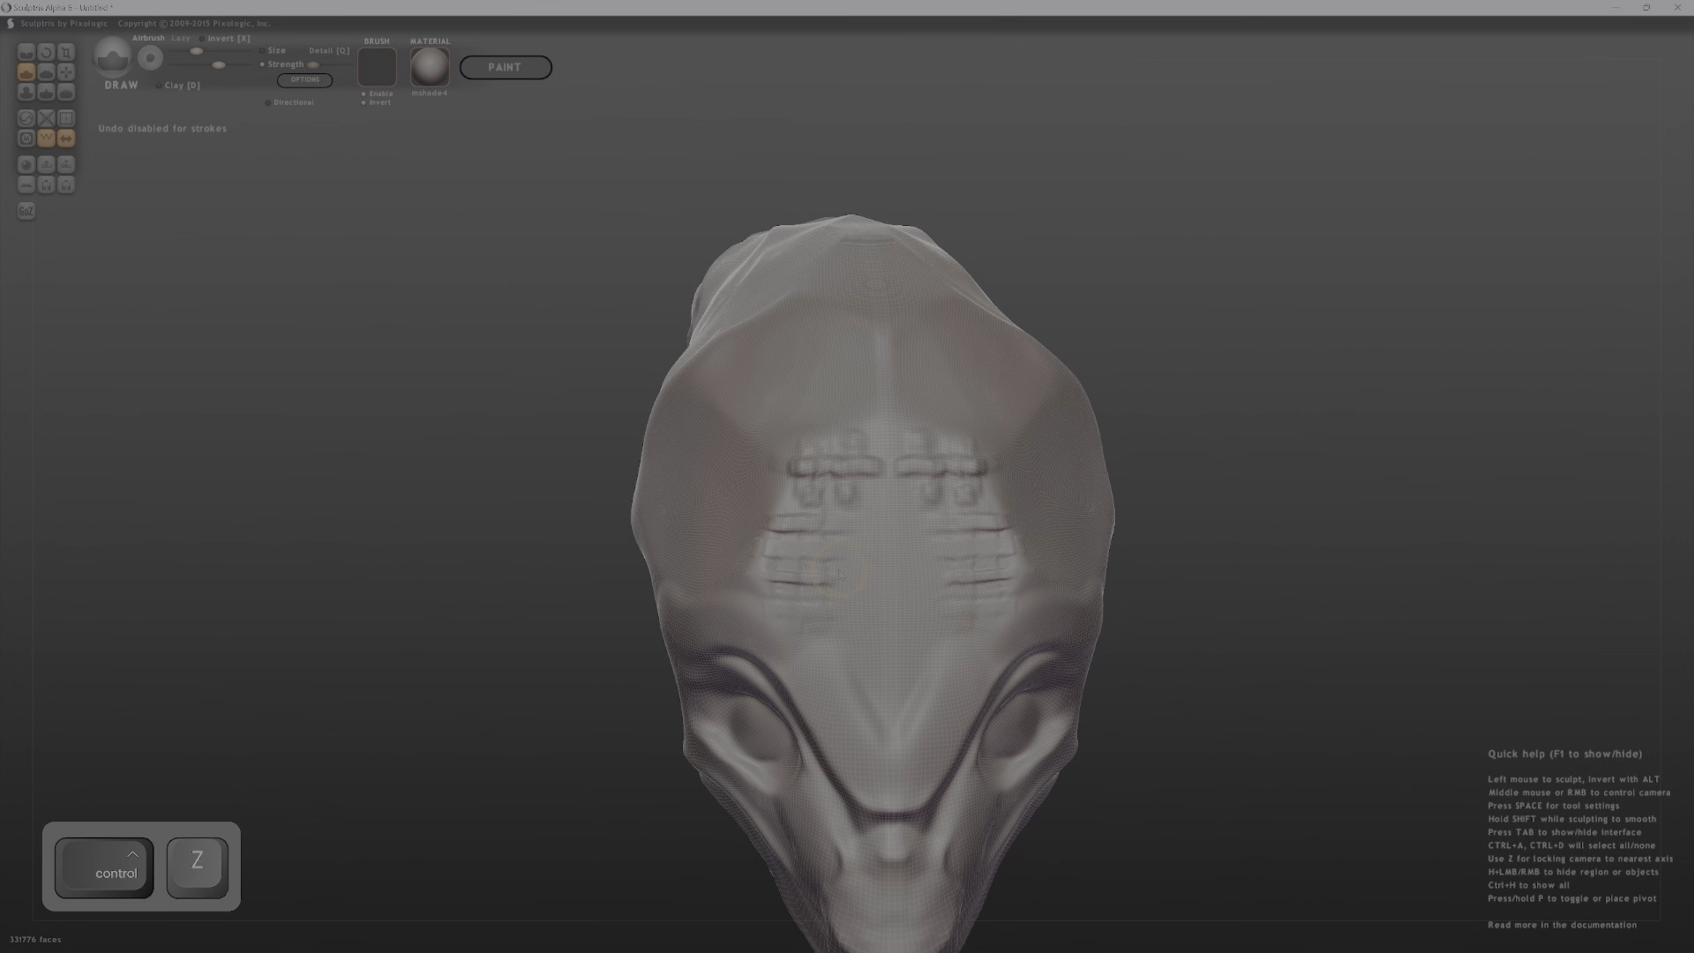
Smooth away the crossed raised strokes and ridges on the forehead with symmetrical smoothing strokes.
scroll(840, 572, up, 5)
middle_drag(839, 572, 947, 574)
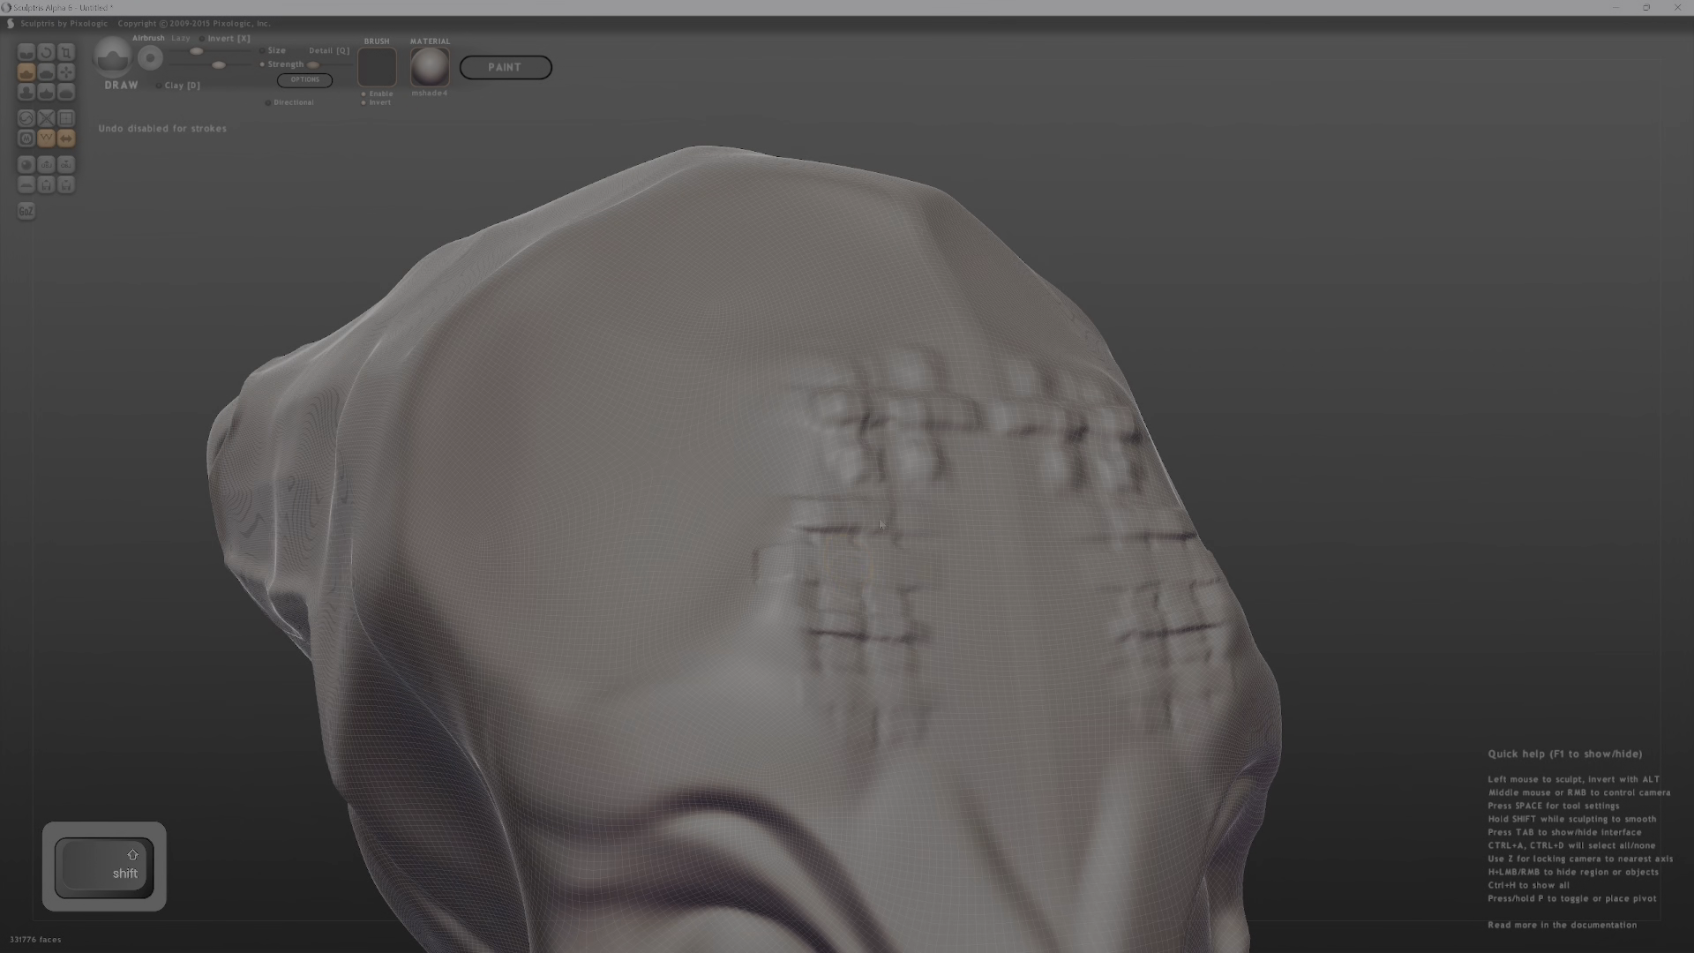
mouse_move(854, 538)
shift+mouse_down()
mouse_move(931, 426)
mouse_move(888, 427)
mouse_move(967, 419)
shift+mouse_up()
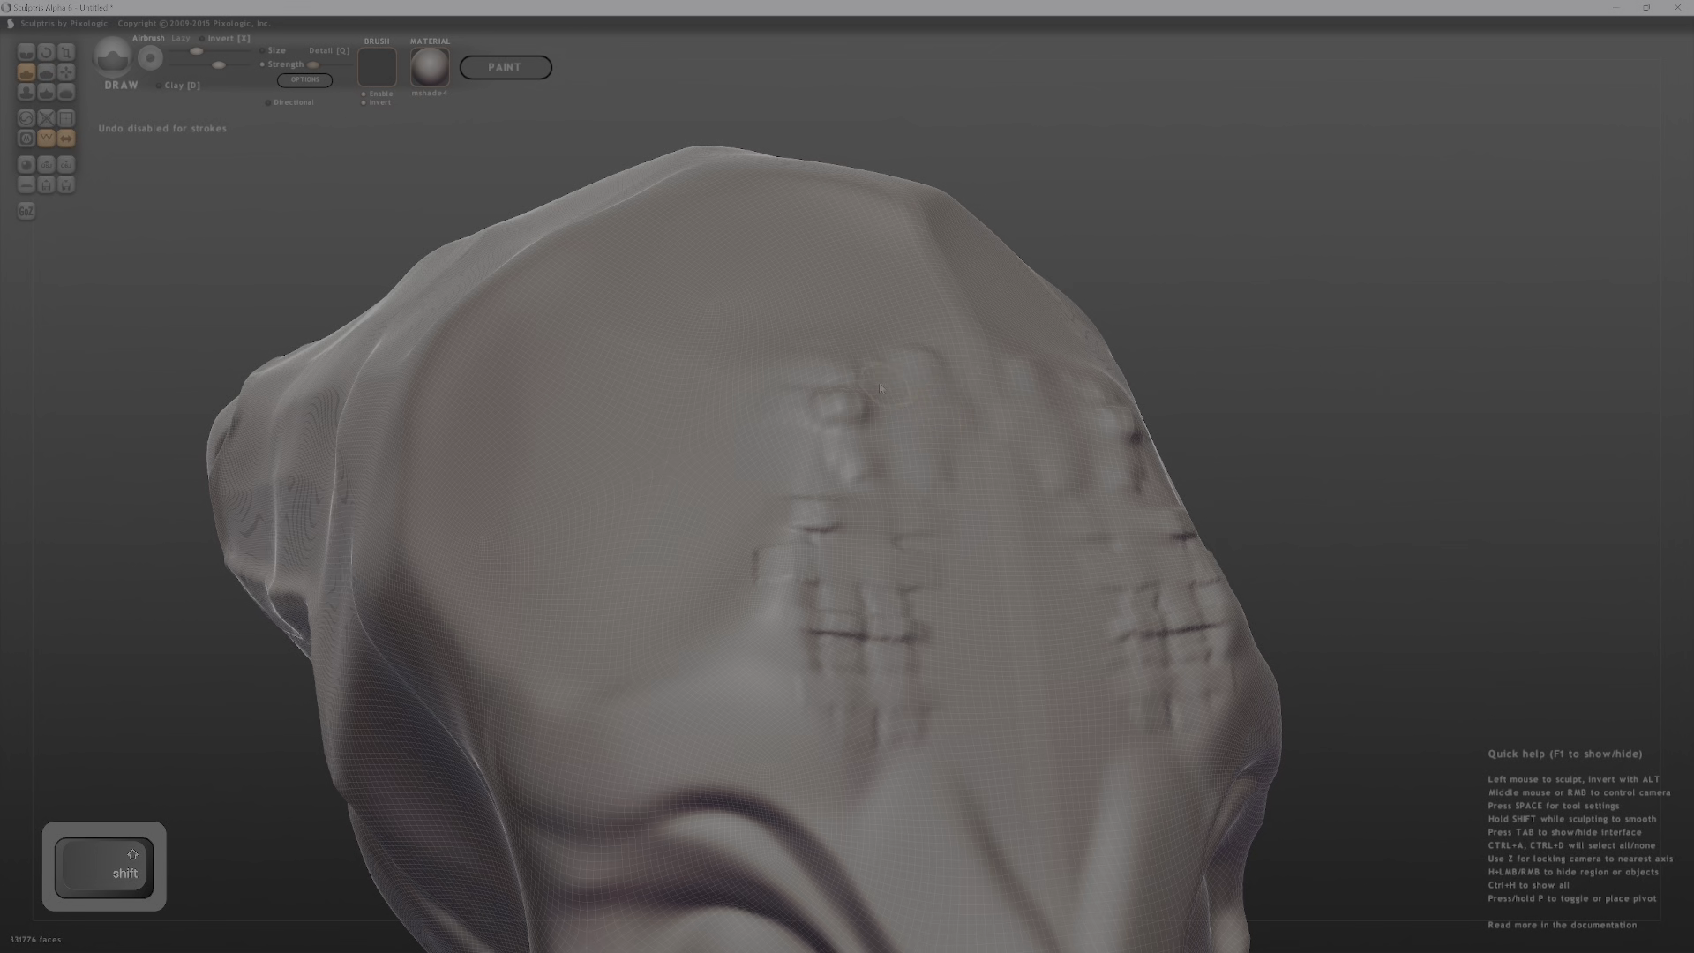
mouse_move(880, 388)
shift+mouse_down()
mouse_move(843, 428)
mouse_move(802, 570)
mouse_move(839, 644)
shift+mouse_up()
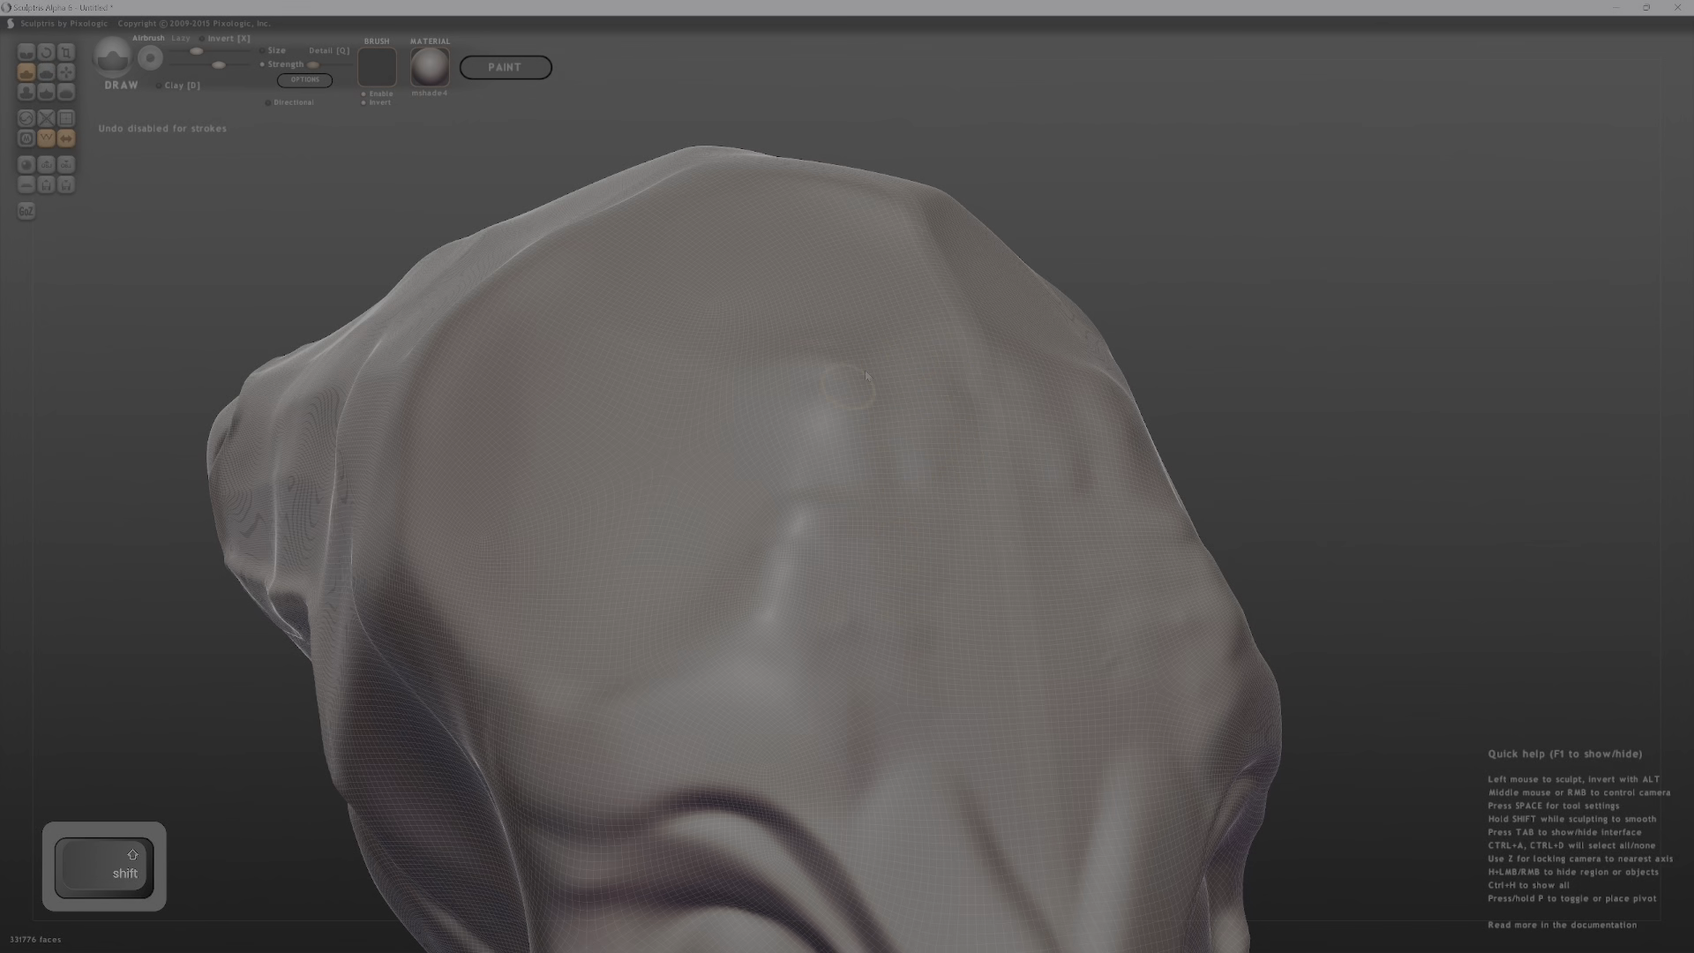
scroll(843, 635, down, 4)
middle_drag(842, 635, 750, 657)
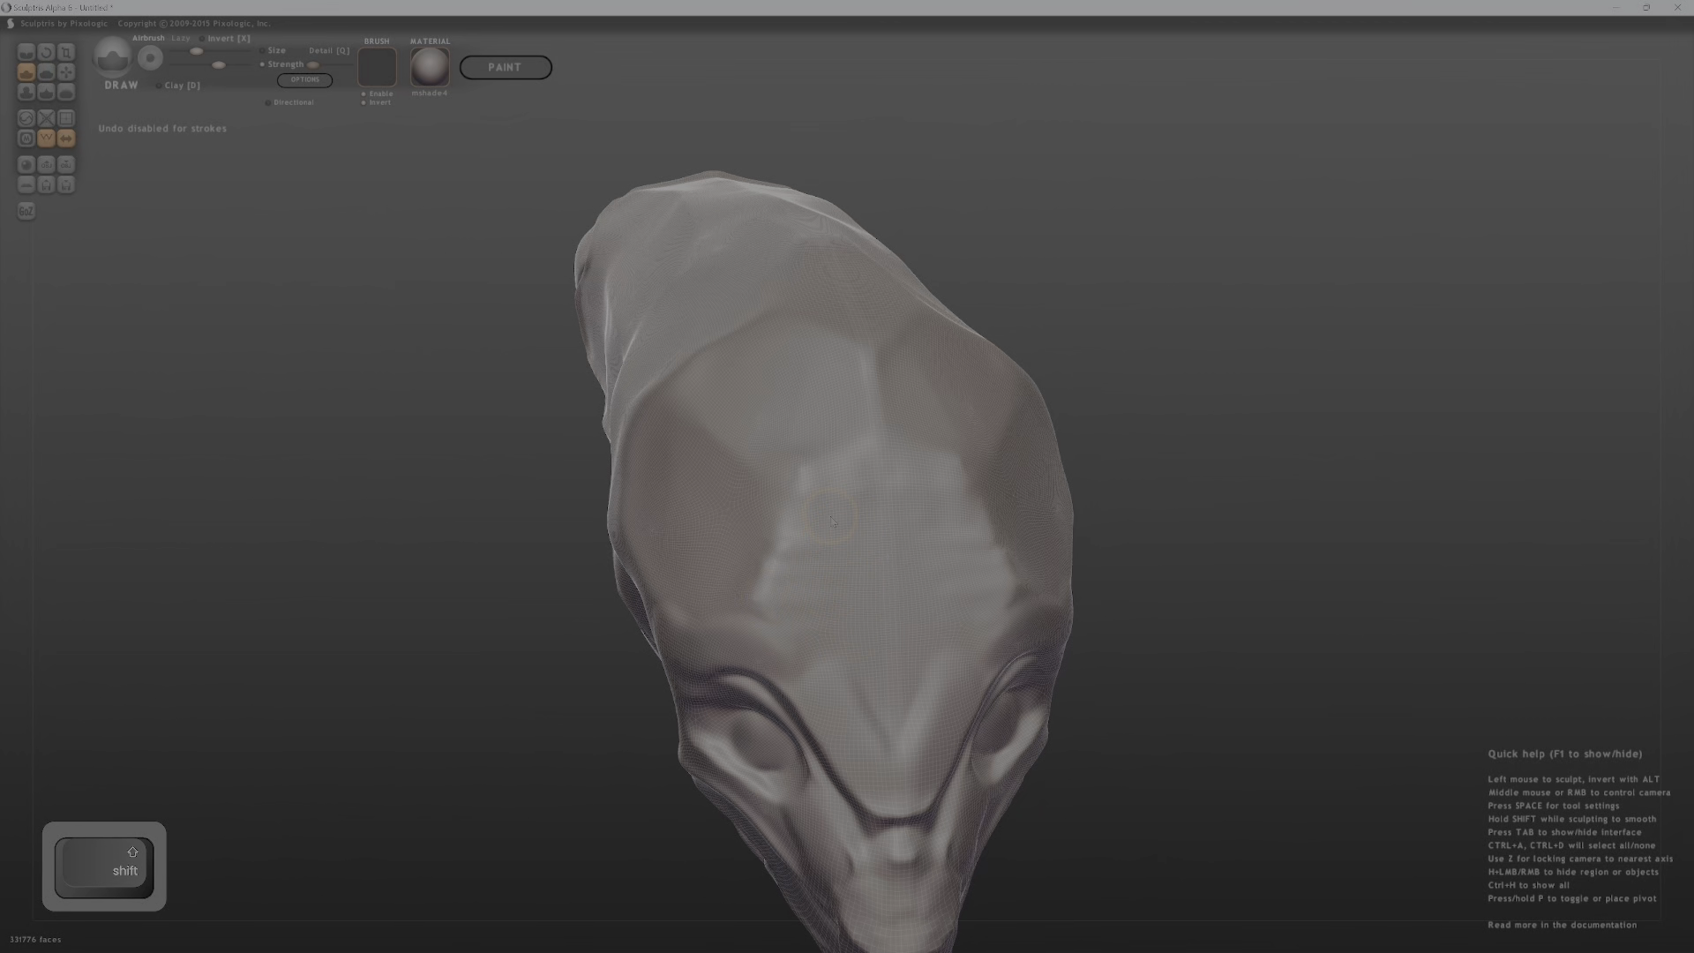
With the Flatten brush and the wireframe hidden, flatten the forehead planes on both sides of the vertical ridge.
key(b)
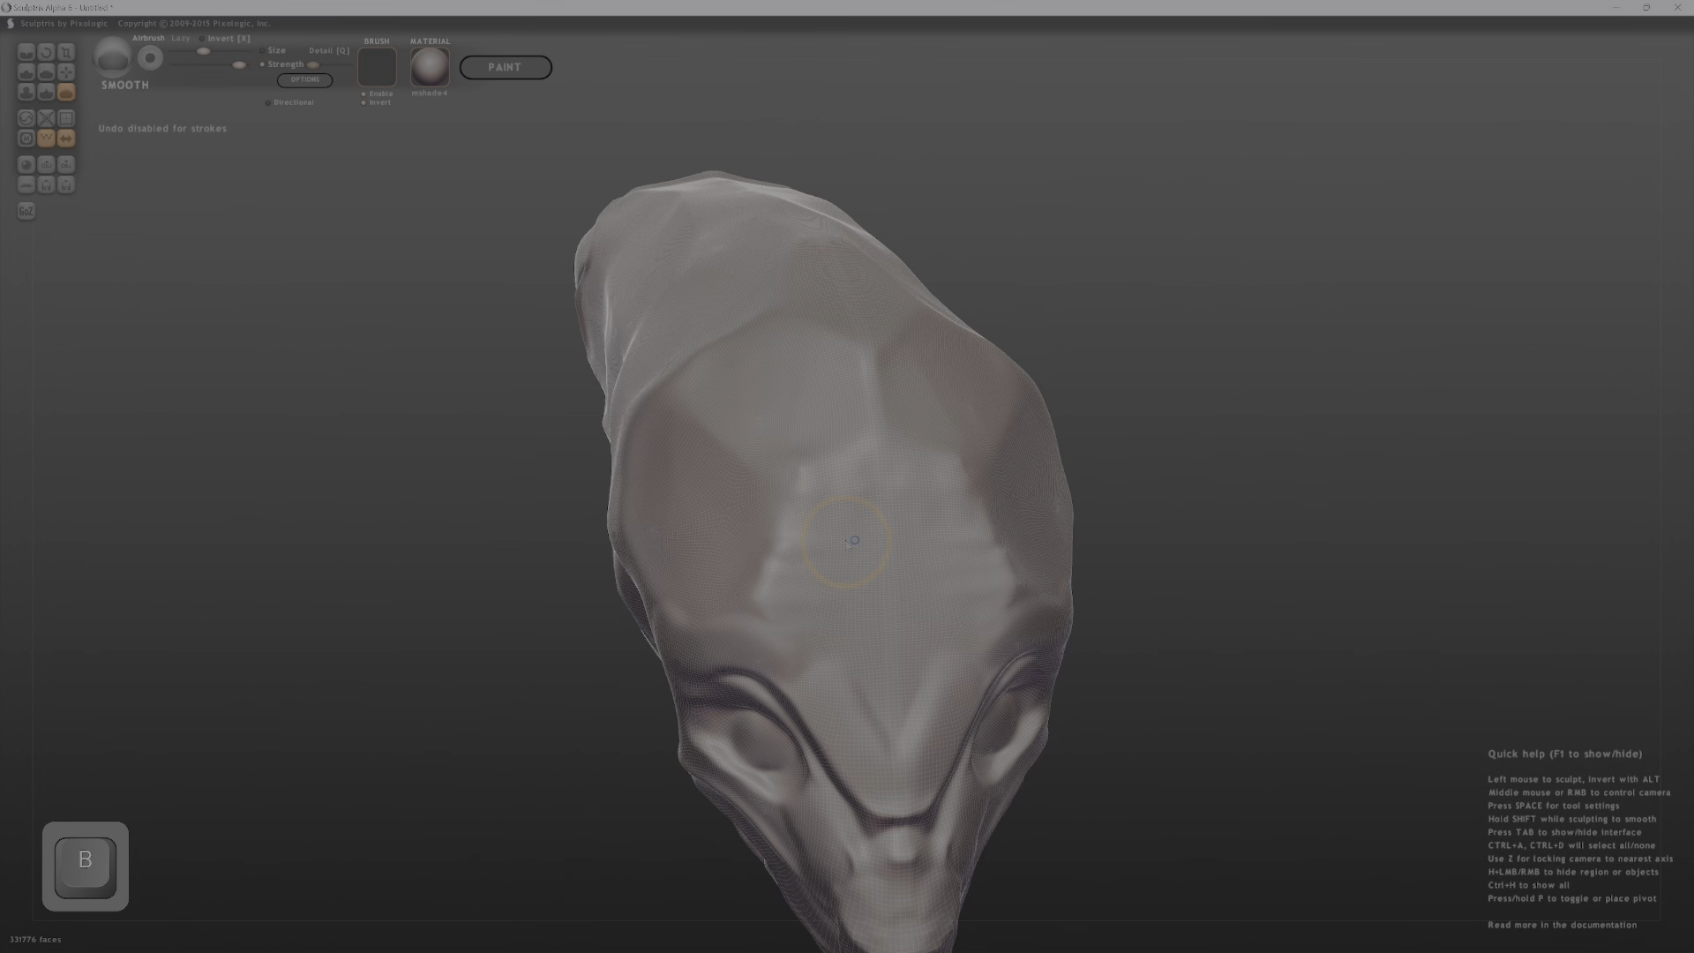
key(f)
mouse_move(833, 566)
middle_down()
mouse_move(919, 606)
mouse_move(922, 653)
mouse_move(859, 470)
mouse_move(932, 535)
mouse_move(868, 576)
mouse_move(893, 557)
middle_up()
key(d)
key(f)
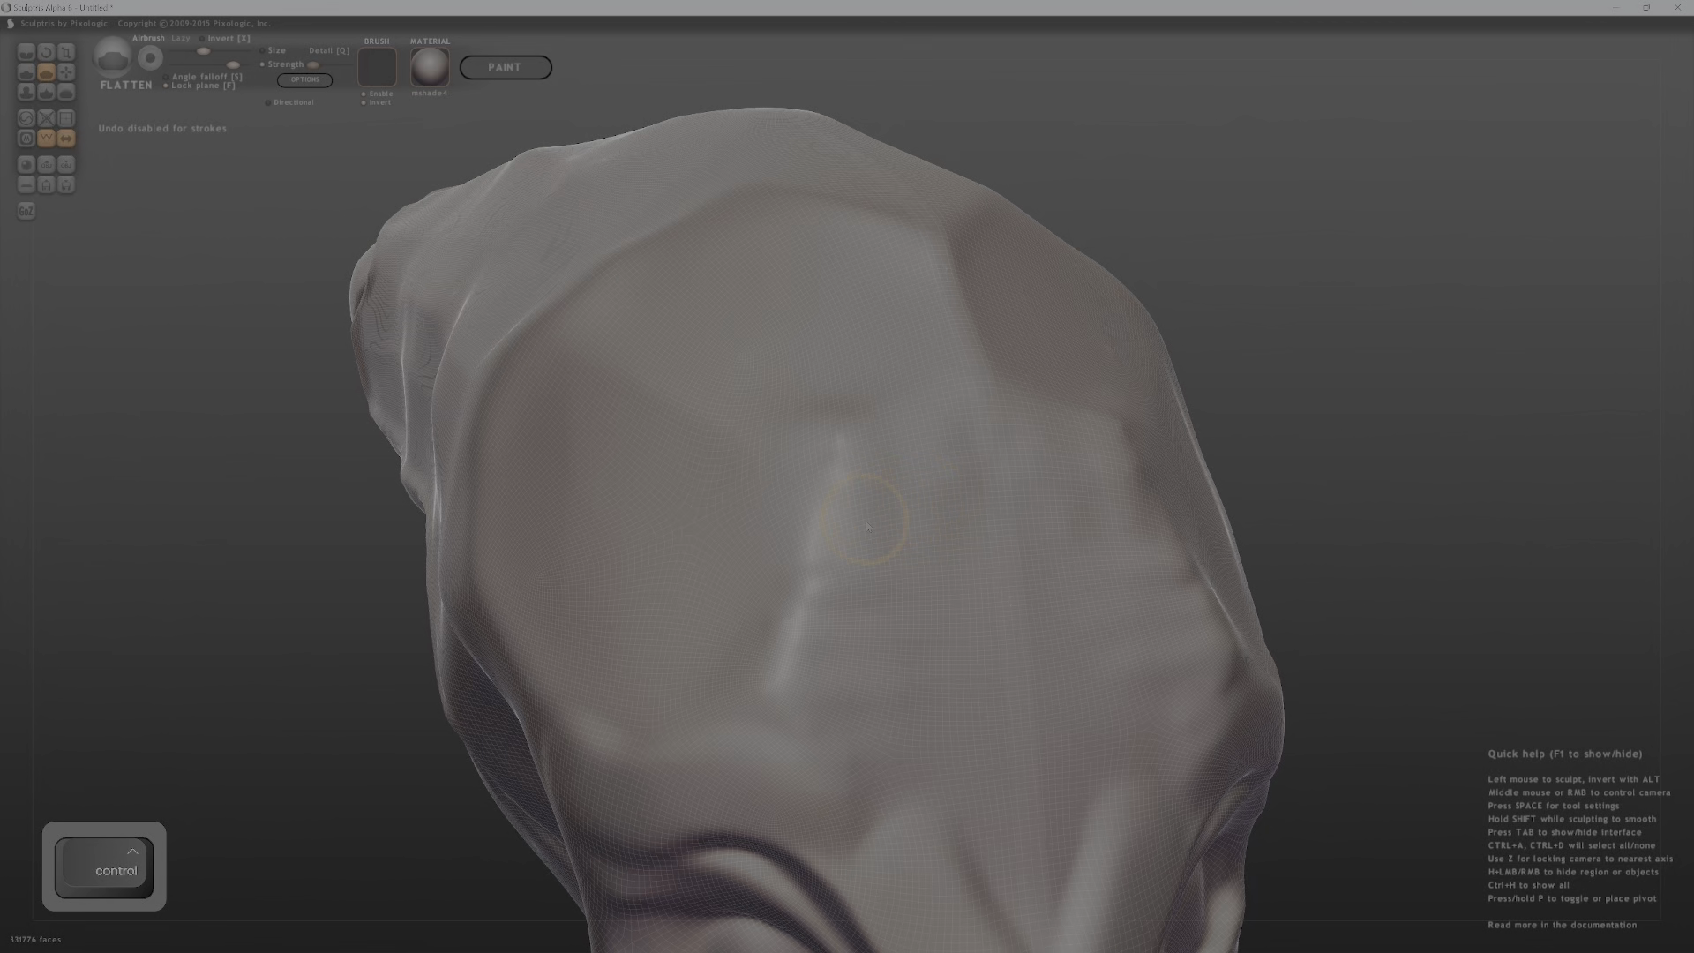
key(f)
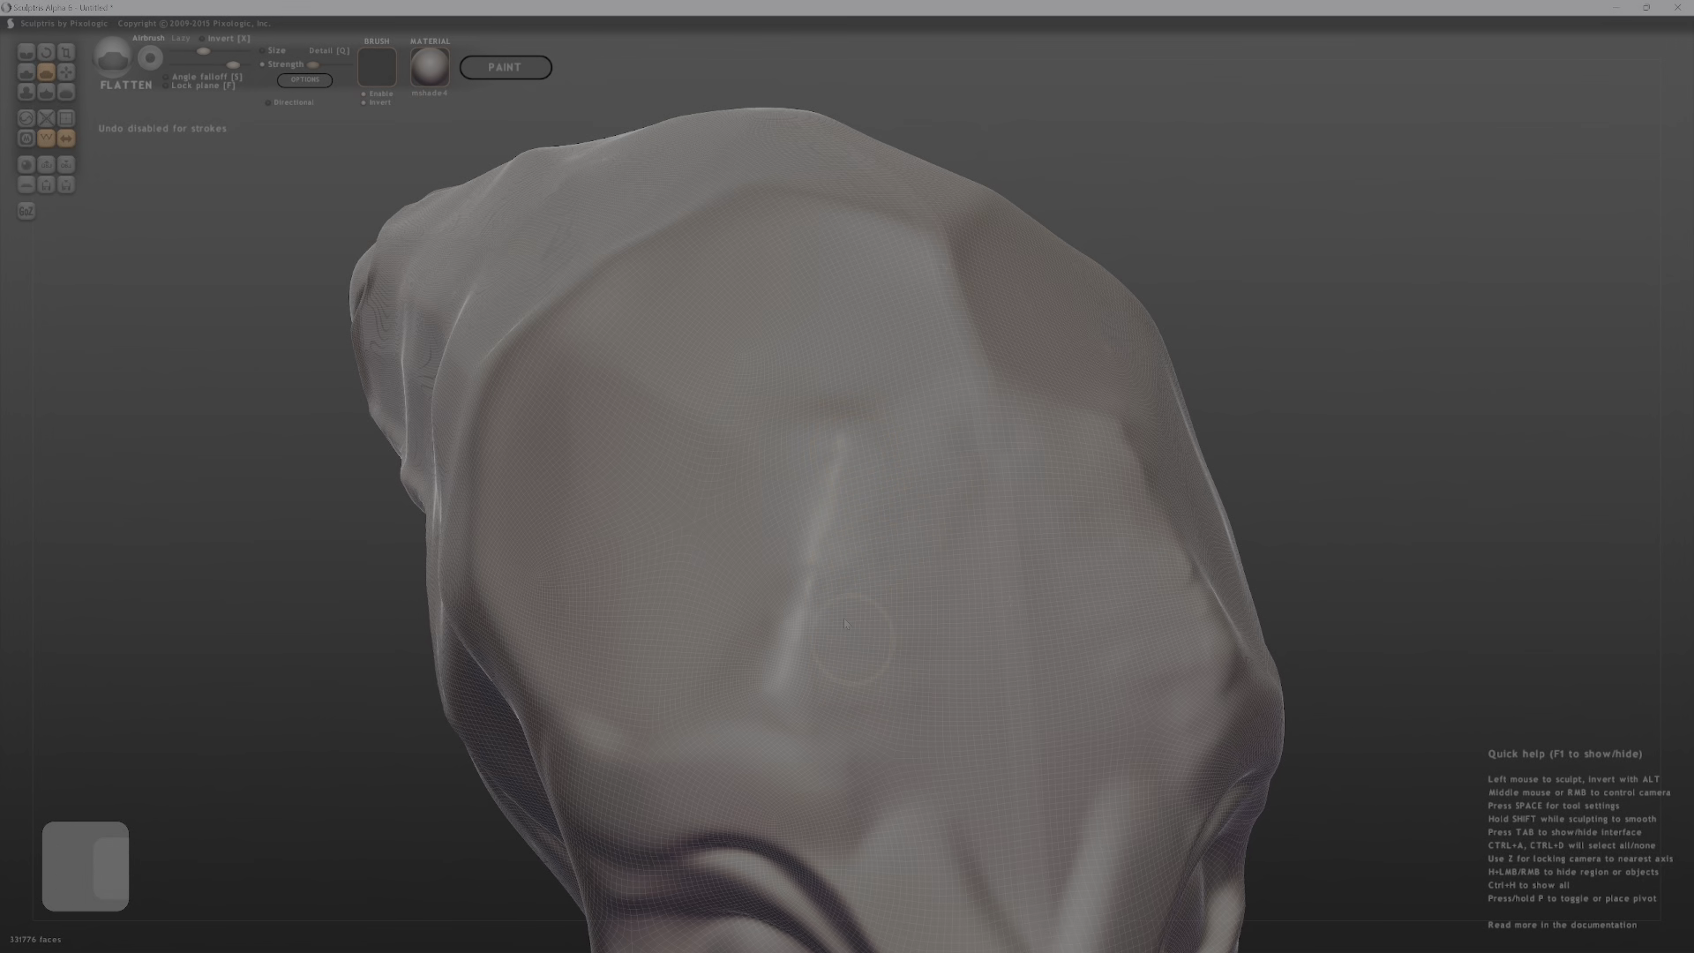
key(w)
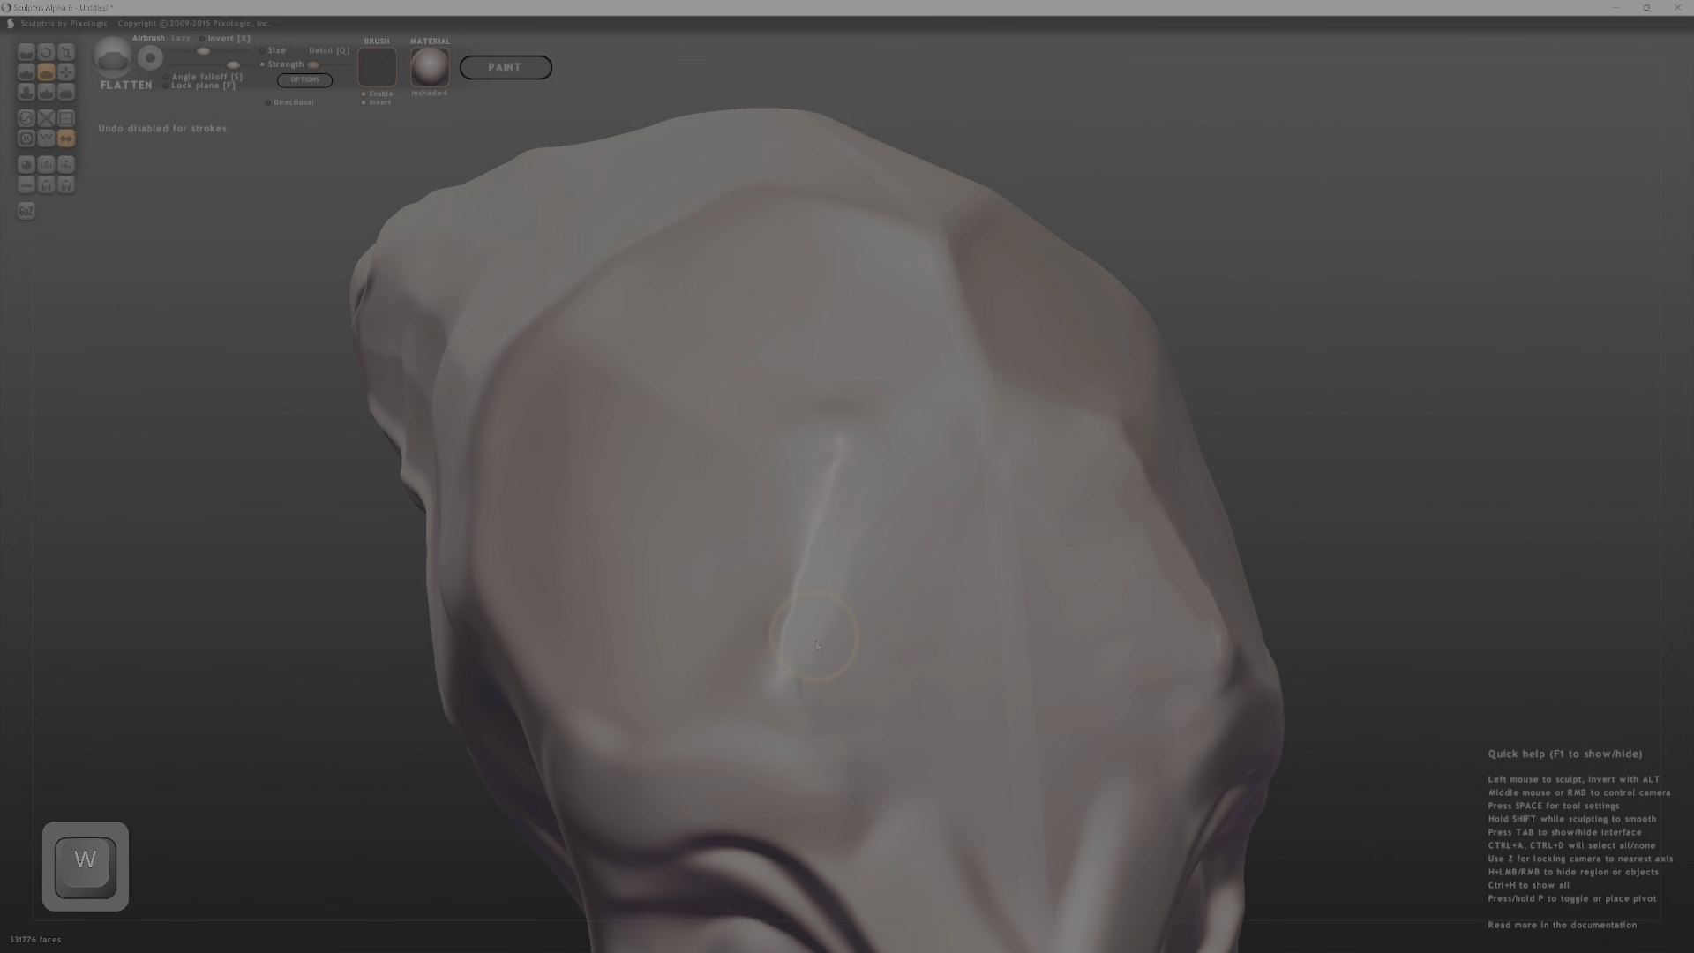
mouse_move(839, 604)
middle_down()
mouse_move(1024, 617)
mouse_move(940, 587)
middle_up()
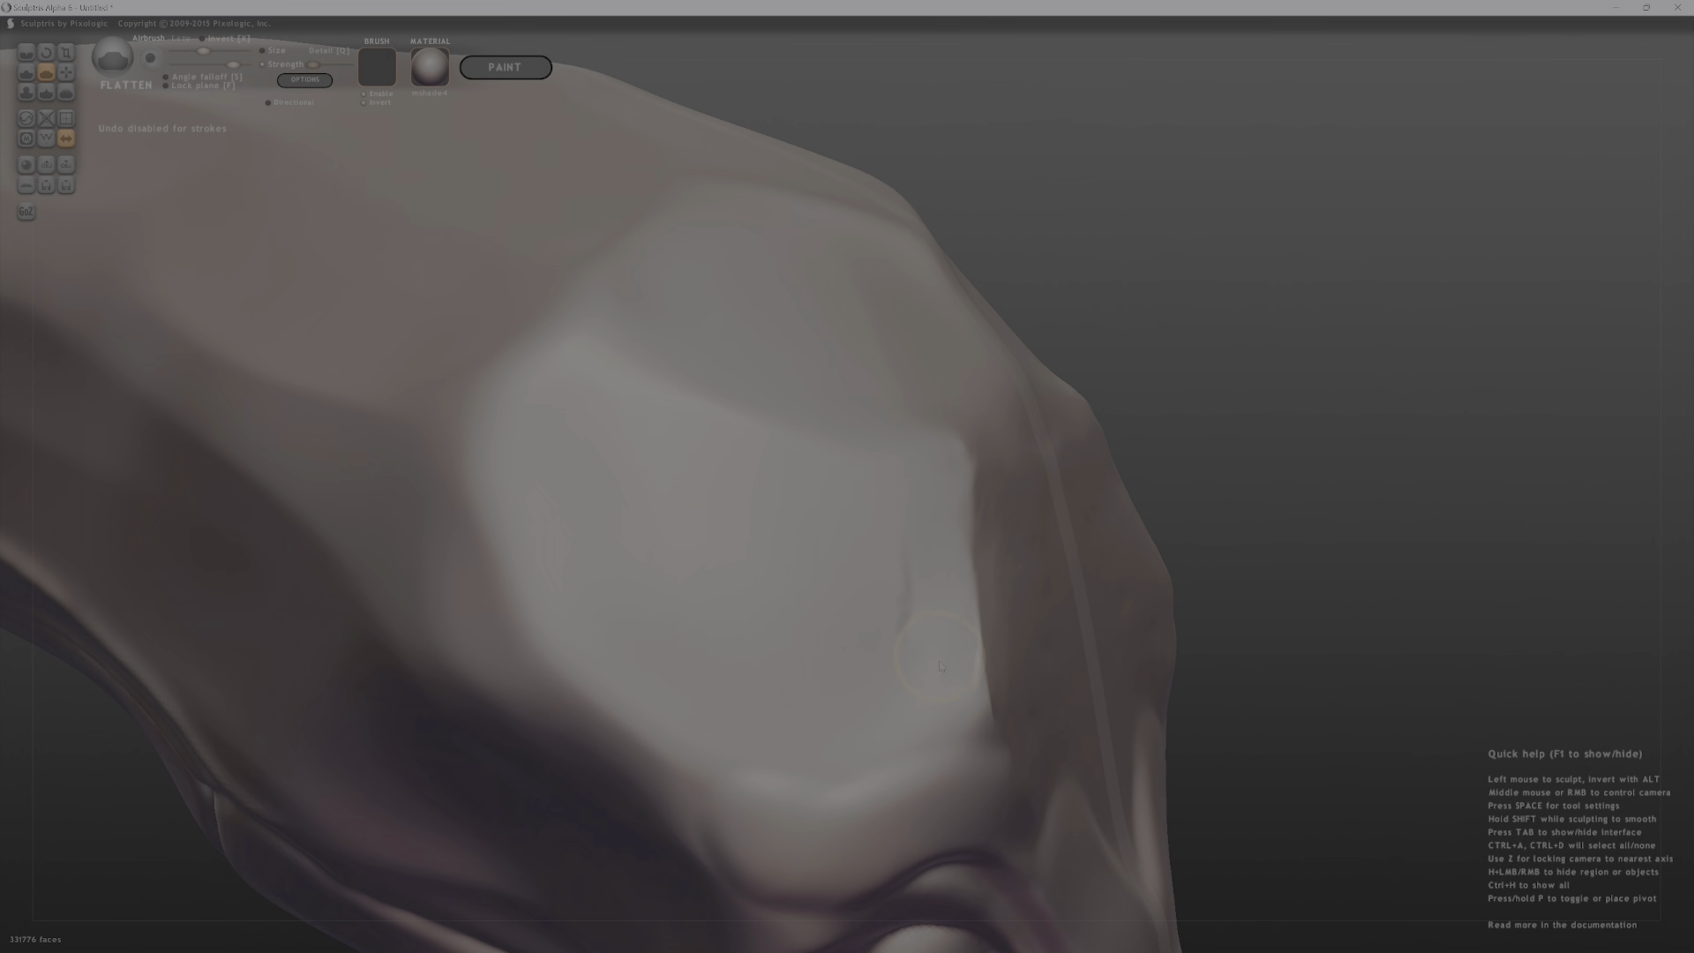
middle_drag(889, 637, 876, 484)
key(shift)
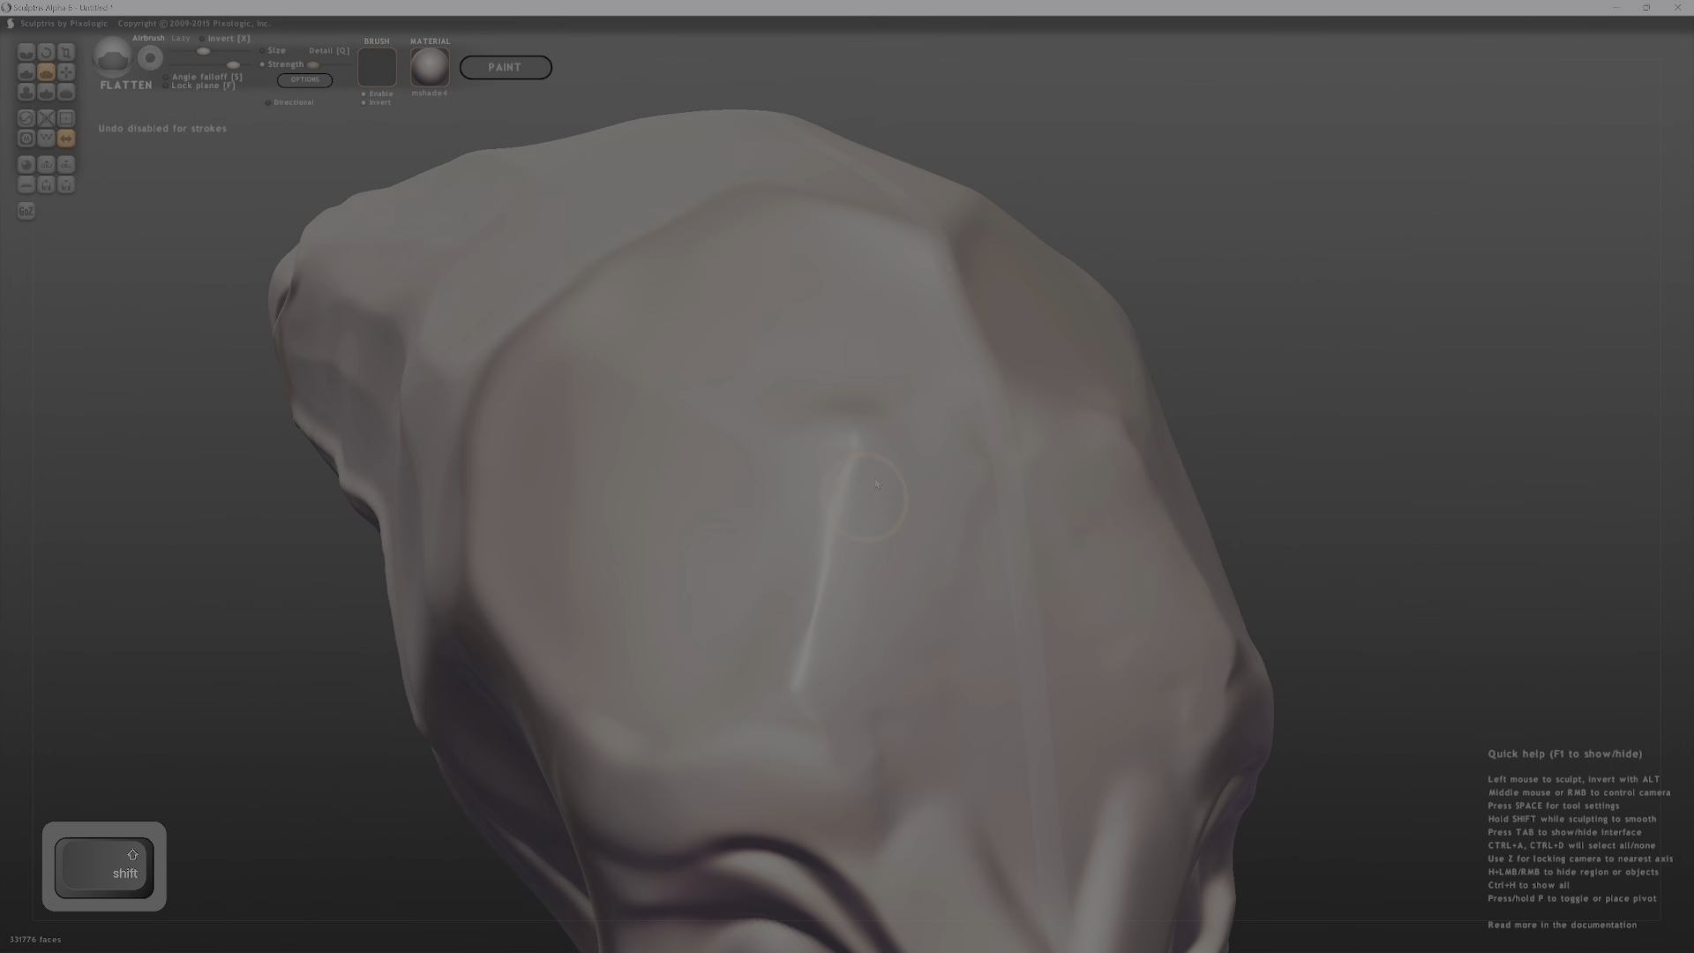
mouse_move(887, 626)
middle_down()
mouse_move(706, 573)
mouse_move(899, 609)
middle_up()
Turn on Lock Plane, flatten a horizontal band from the forehead ridge out over the temple, and try to undo it.
key(f)
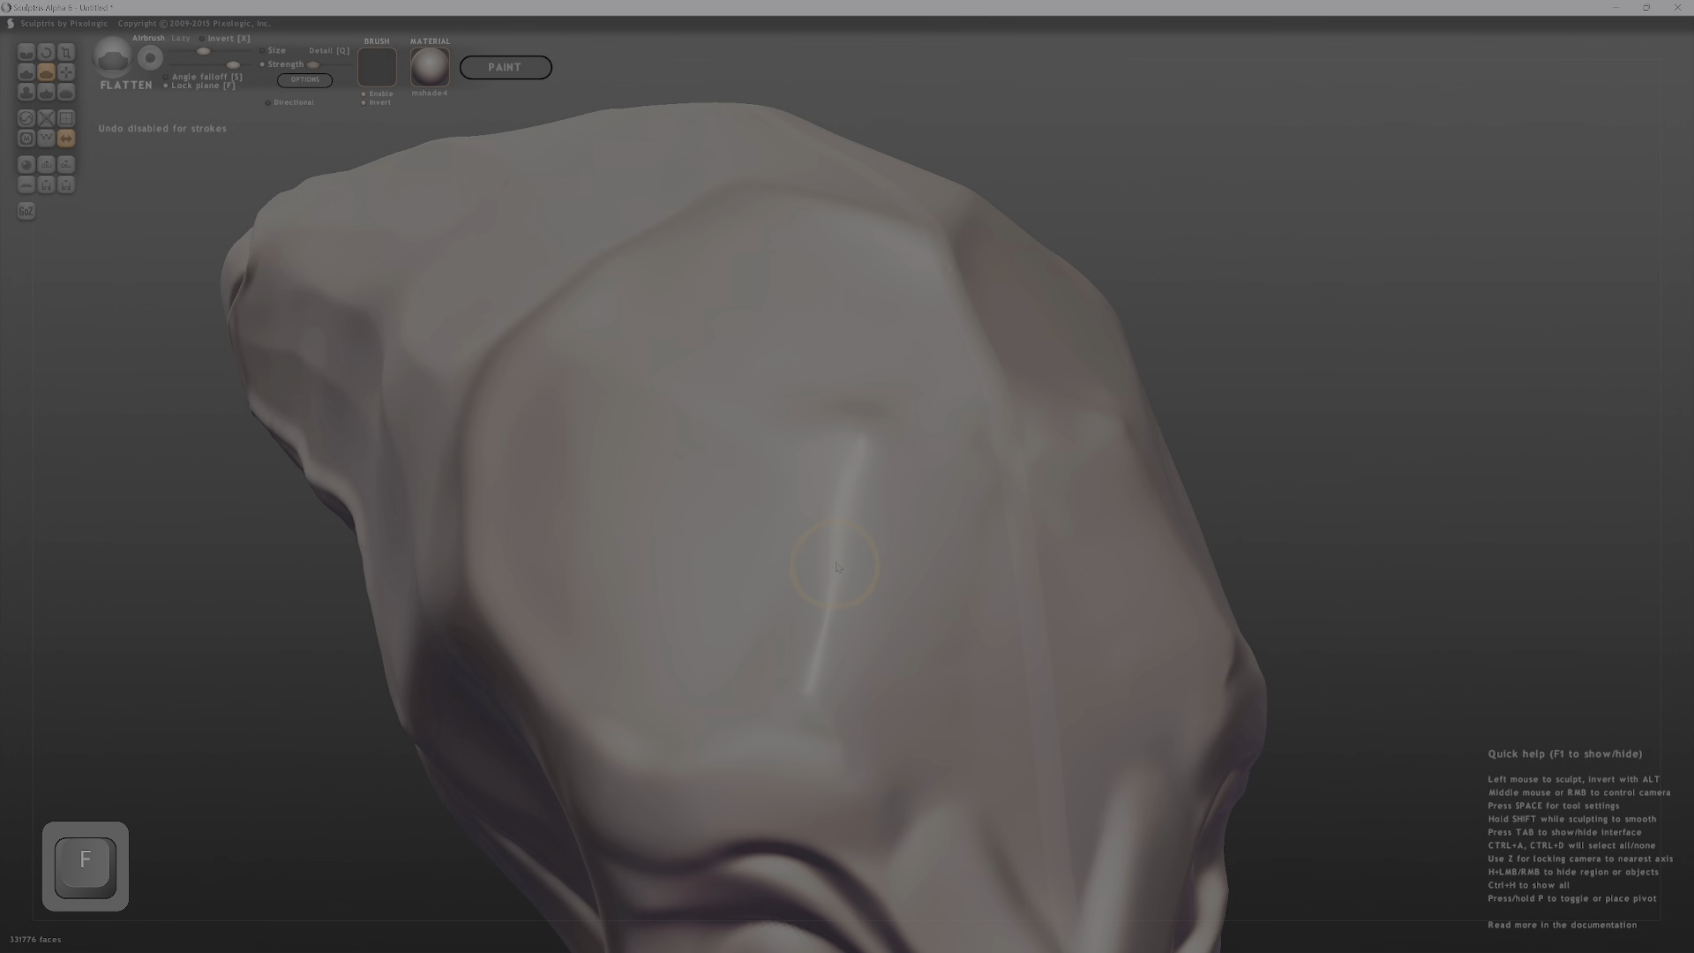
drag(836, 566, 703, 567)
mouse_move(703, 568)
middle_down()
mouse_move(769, 704)
mouse_move(798, 532)
mouse_move(836, 569)
mouse_move(805, 566)
middle_up()
key(ctrl+z)
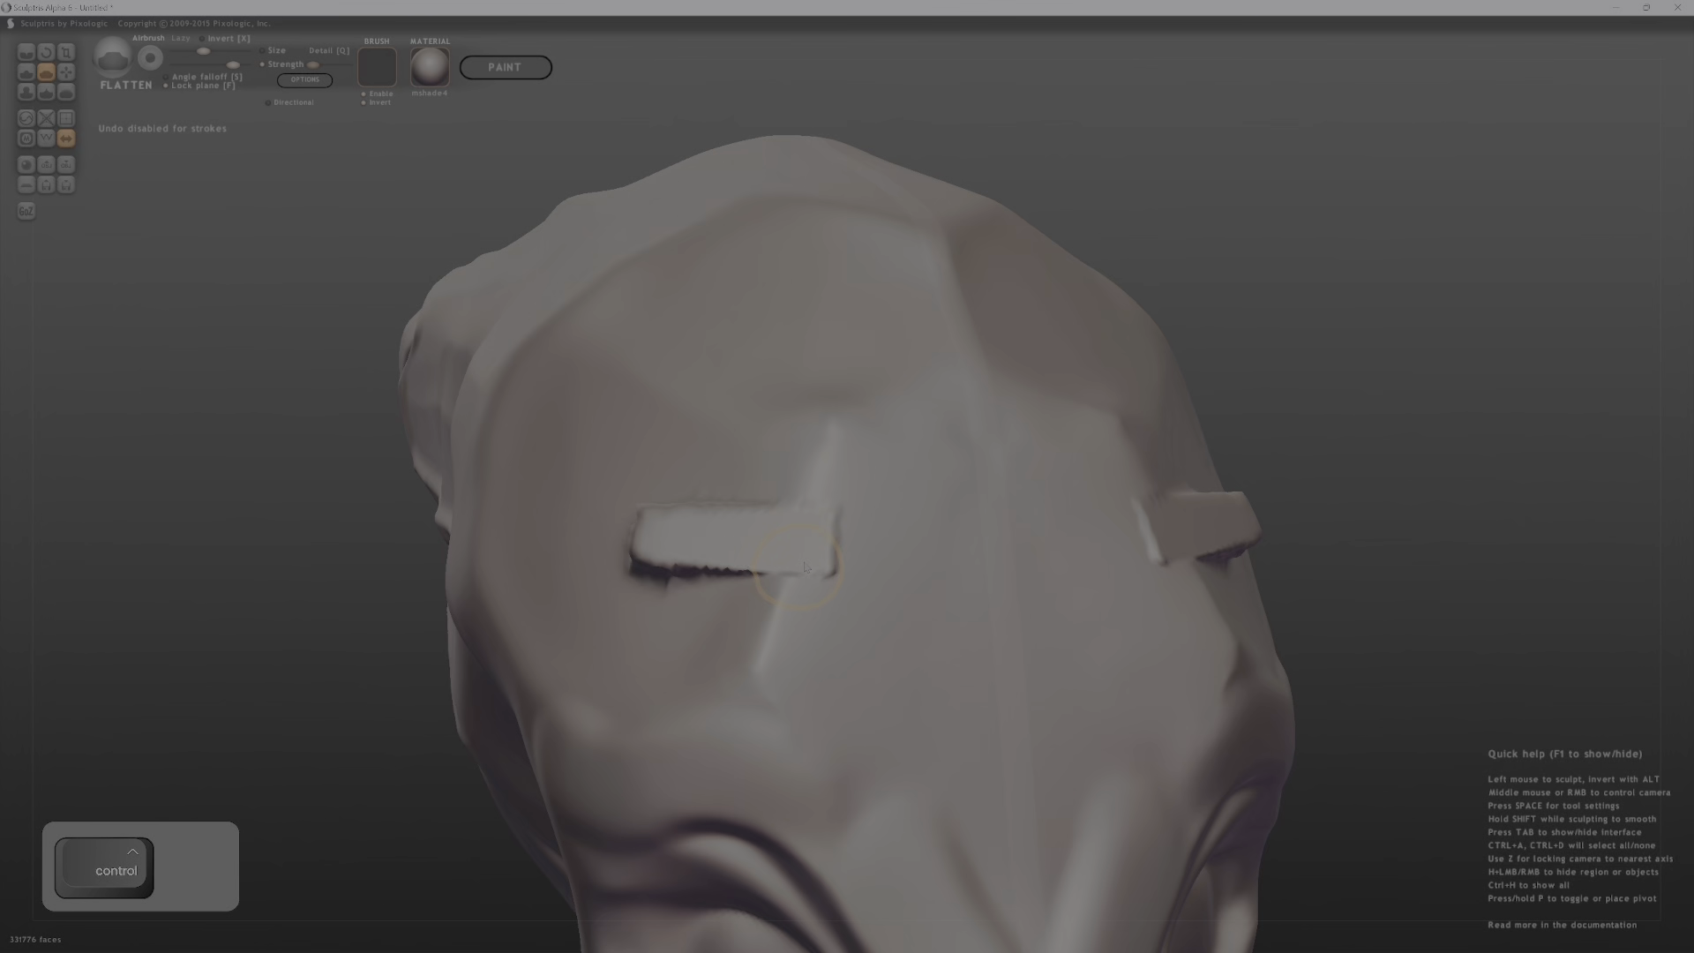
key(ctrl+z)
key(ctrl+z)
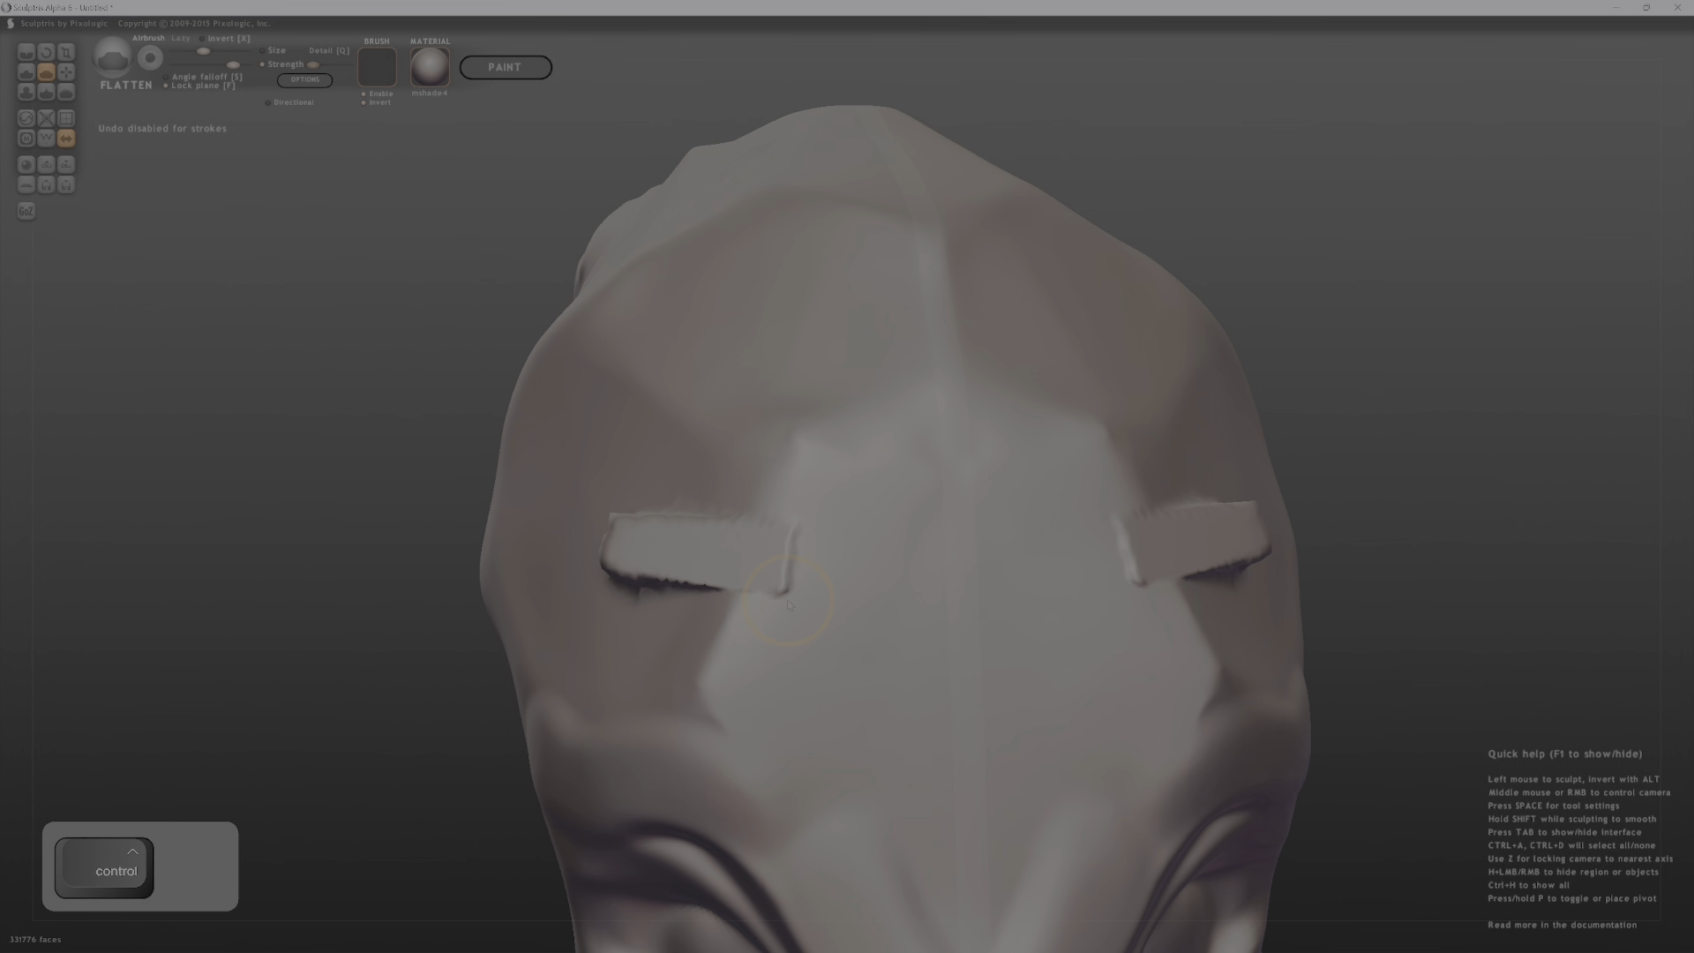
key(ctrl+y)
Show the wireframe, flatten the raised band back into the side of the forehead, and smooth its edges.
key(w)
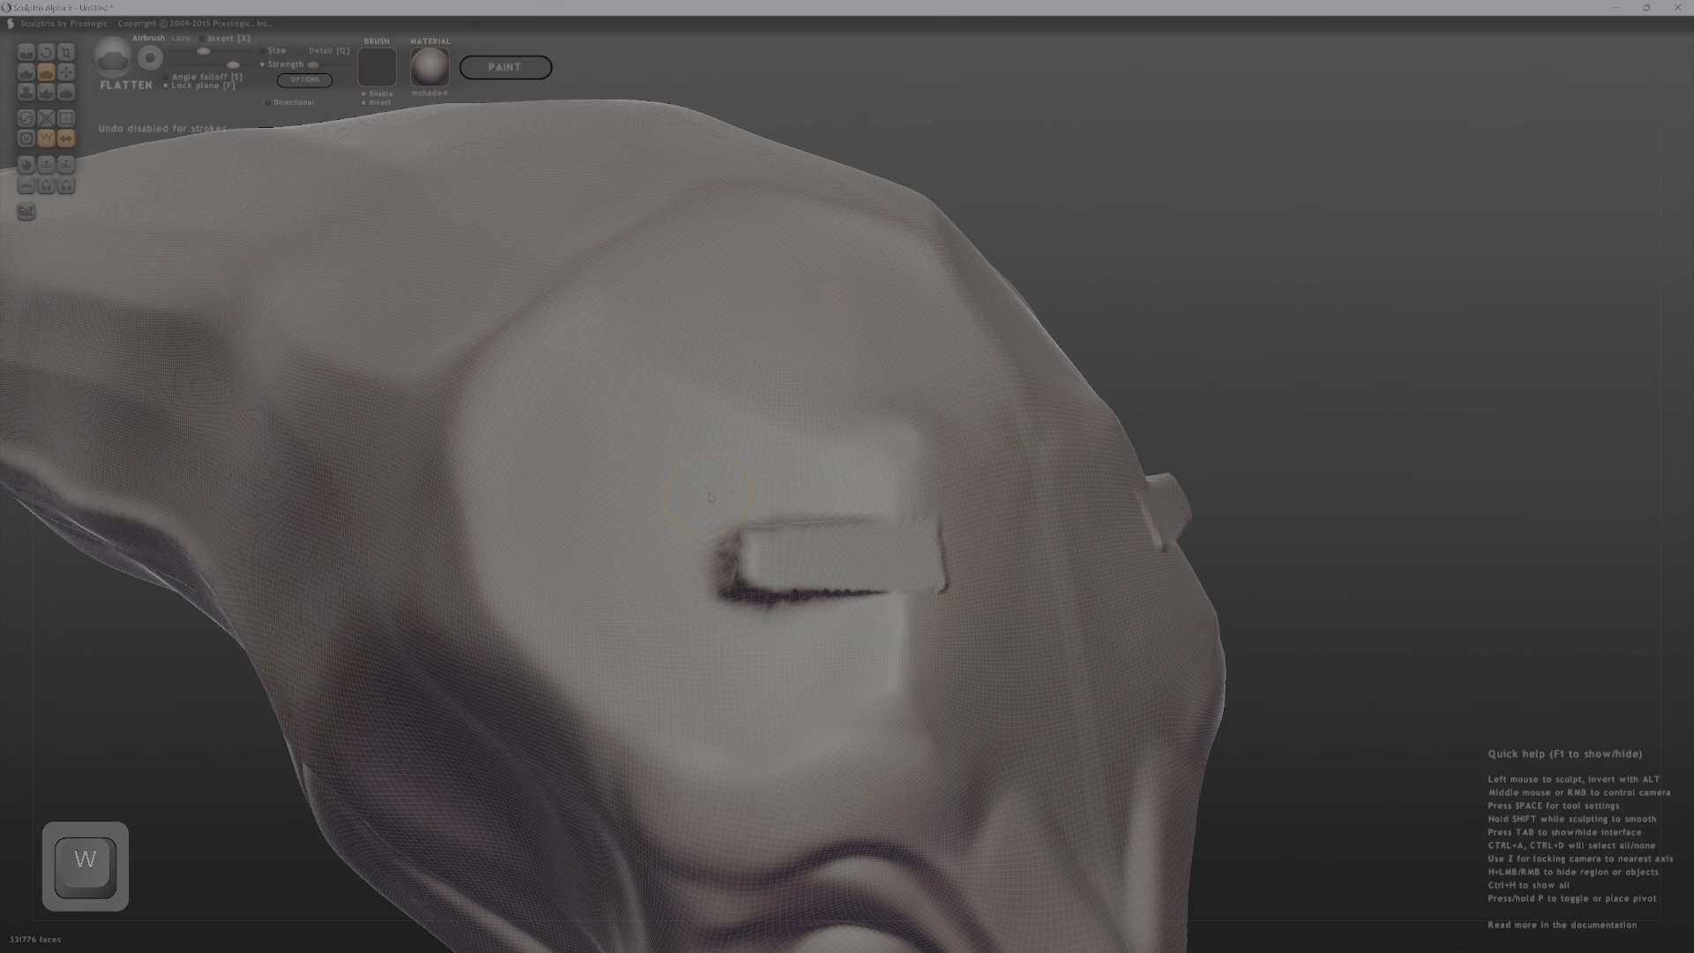
mouse_move(709, 498)
mouse_down()
mouse_move(750, 547)
mouse_move(803, 564)
mouse_move(851, 543)
mouse_move(808, 578)
mouse_move(749, 586)
mouse_move(766, 594)
mouse_move(874, 531)
mouse_move(869, 606)
mouse_move(759, 617)
mouse_move(662, 578)
mouse_up()
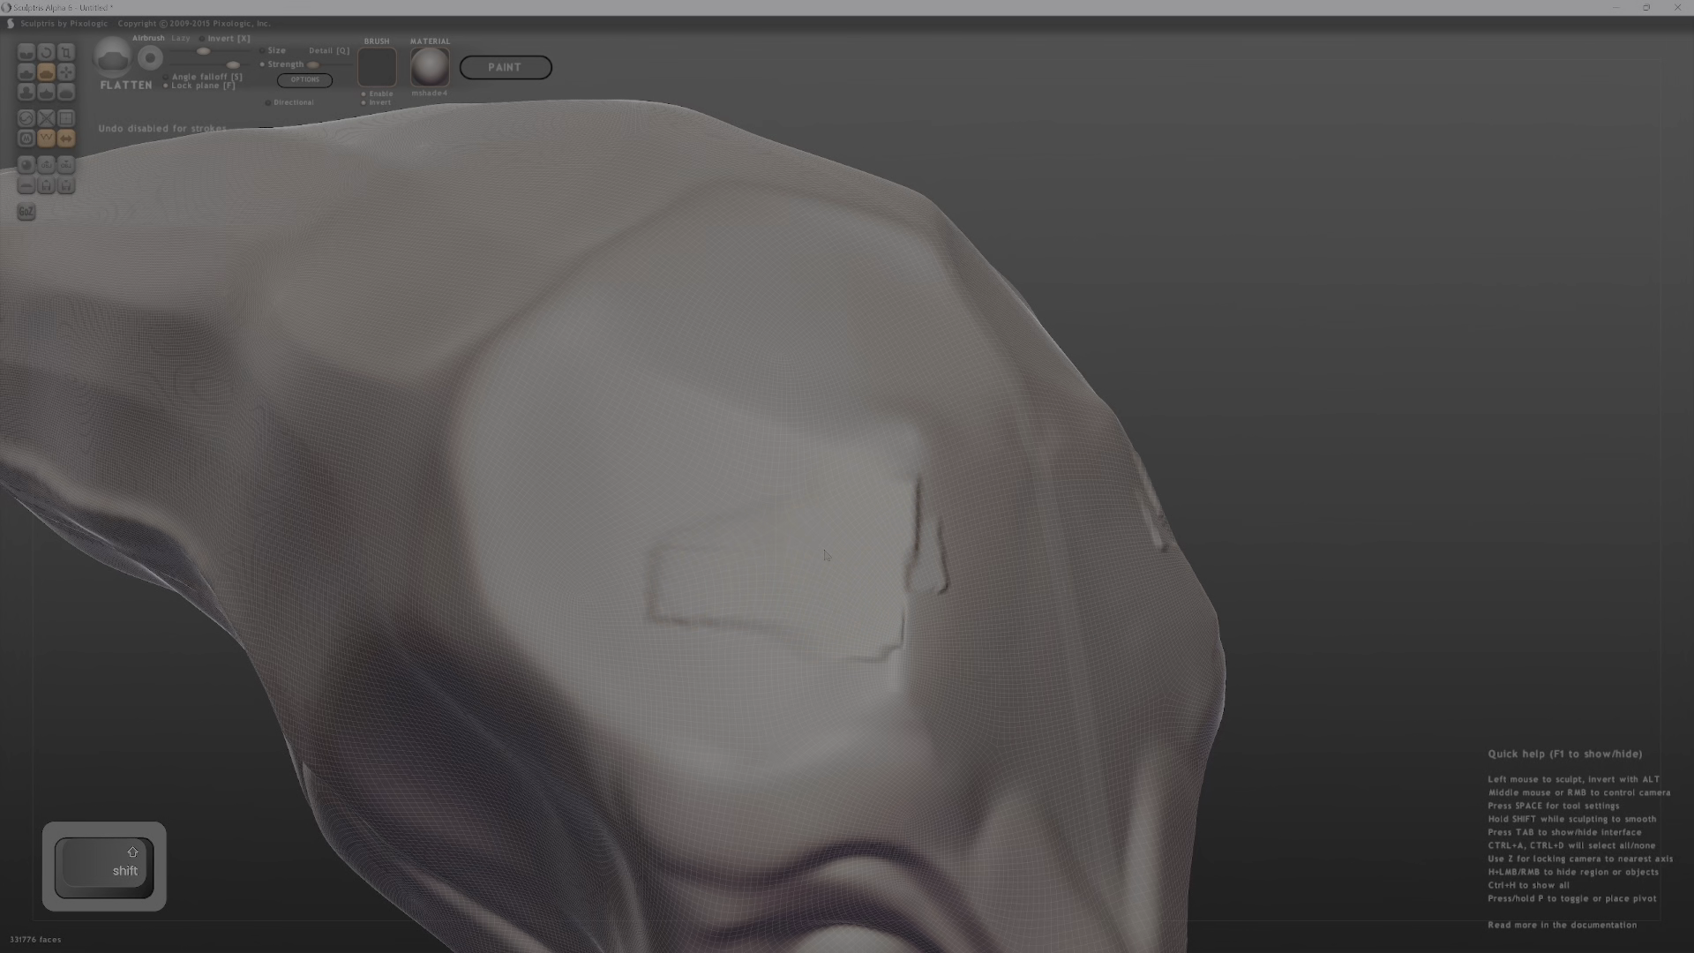
shift+drag(875, 625, 663, 592)
mouse_move(809, 551)
middle_down()
mouse_move(821, 512)
mouse_move(835, 569)
middle_up()
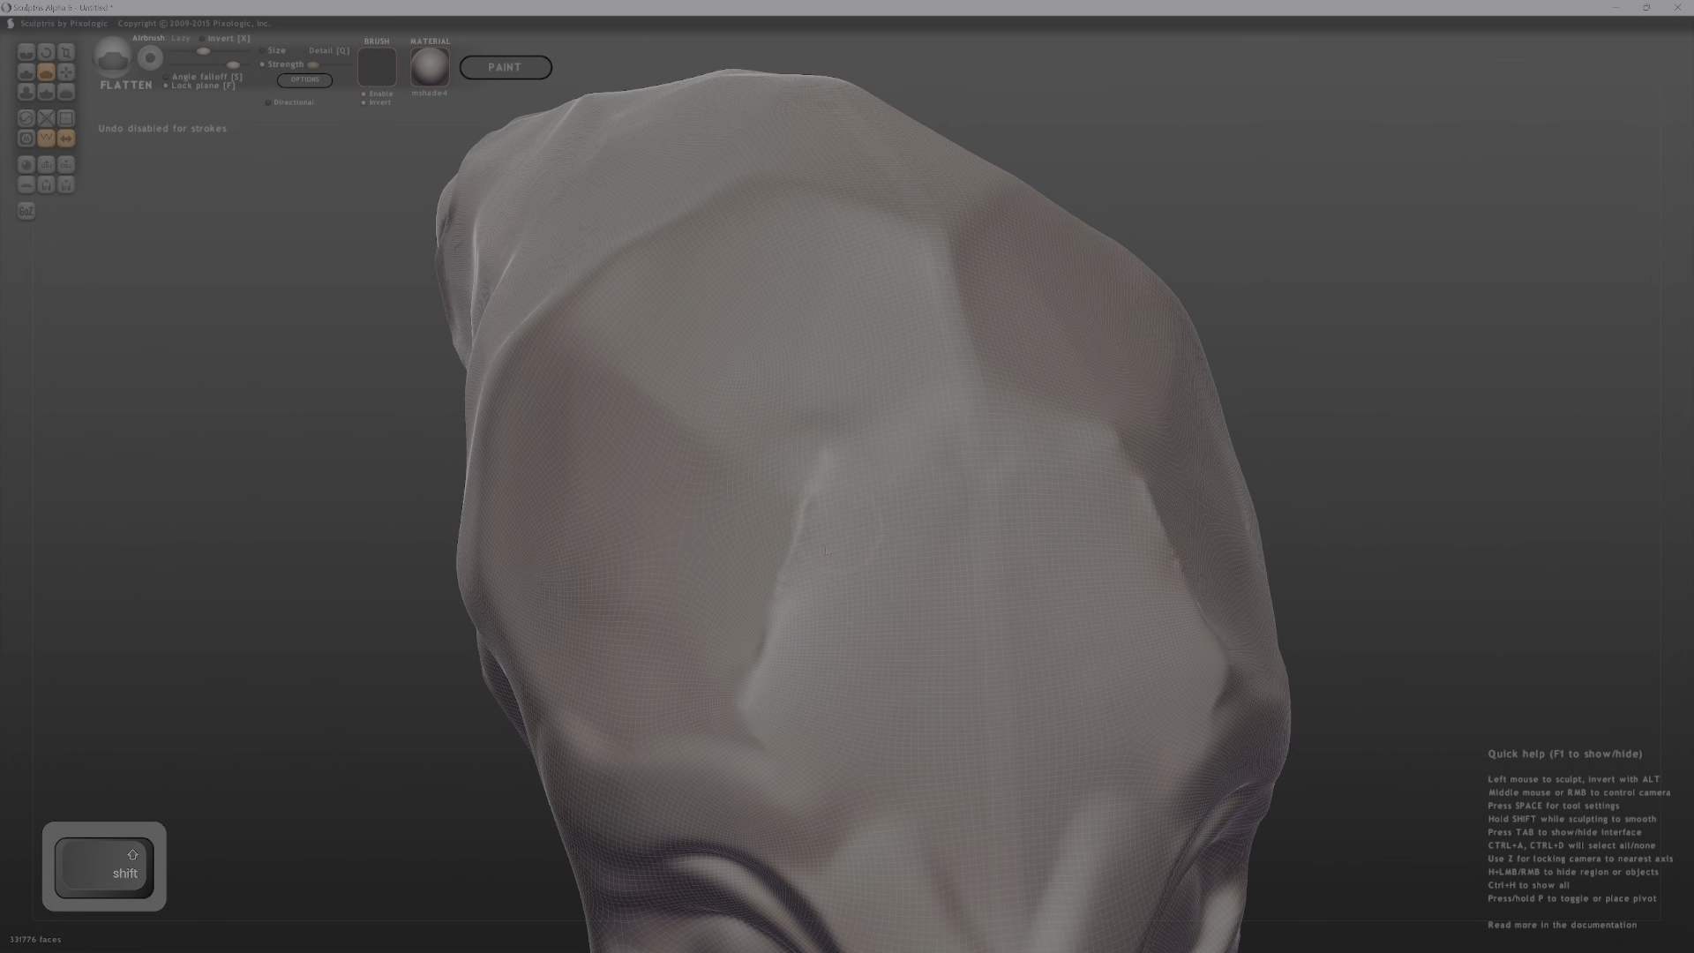
Turn off Lock Plane, turn on Angle Falloff, and flatten a short stroke across the forehead ridge.
key(f)
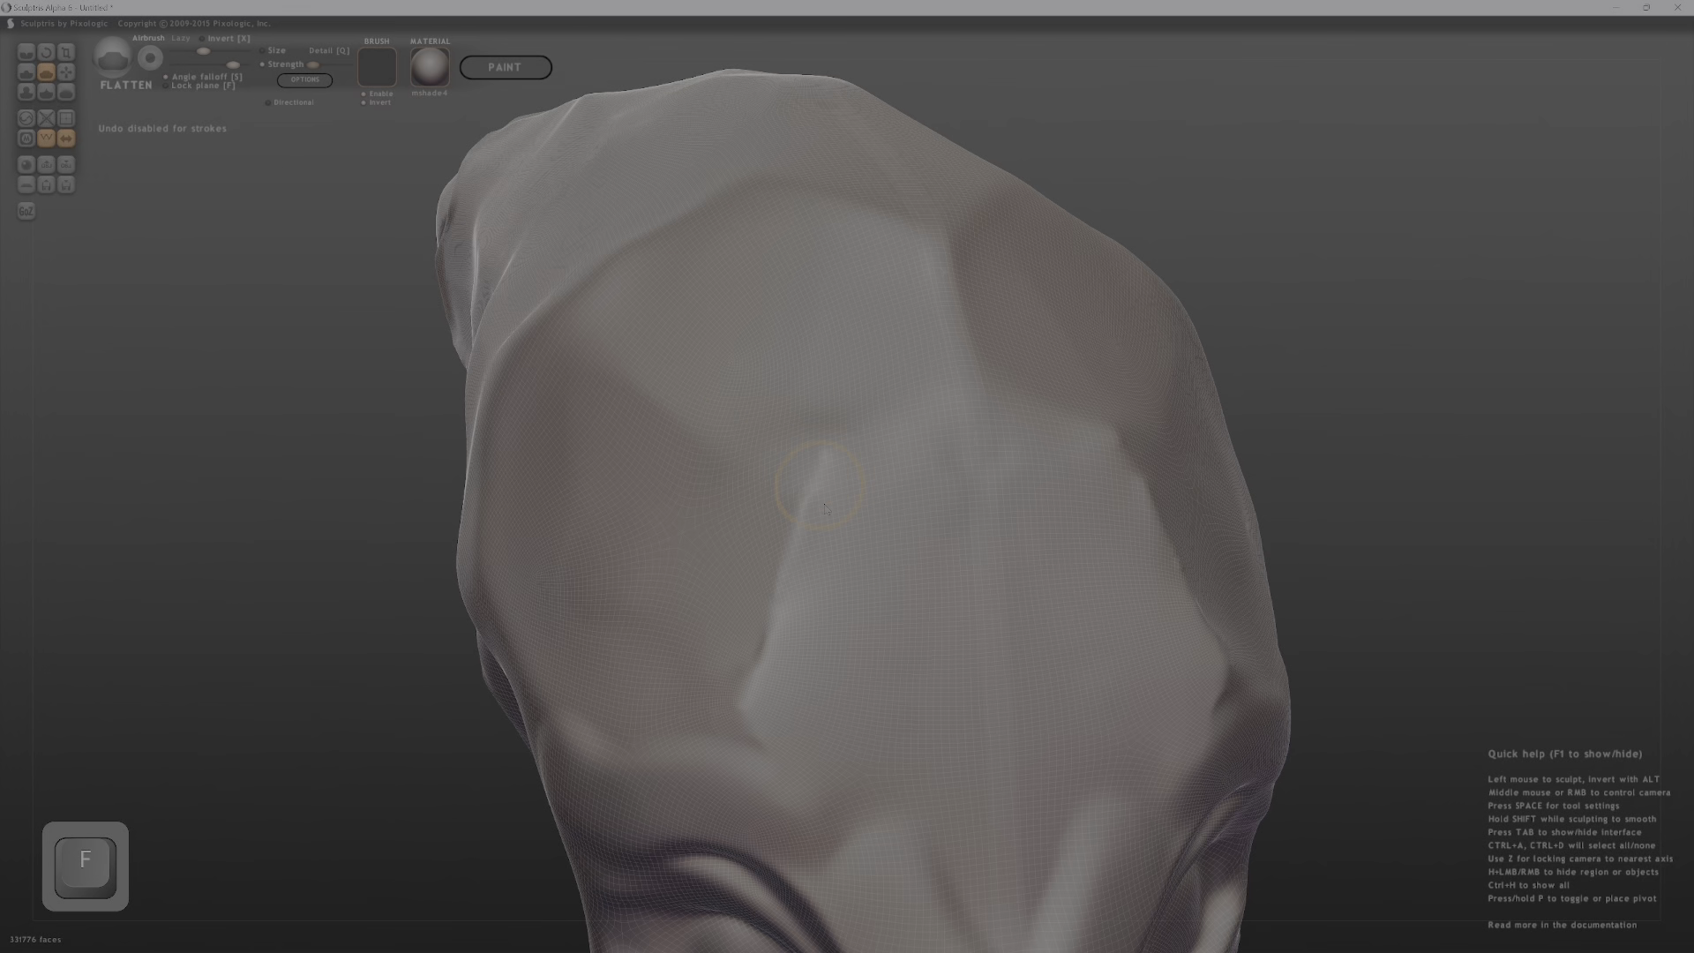
drag(807, 541, 833, 544)
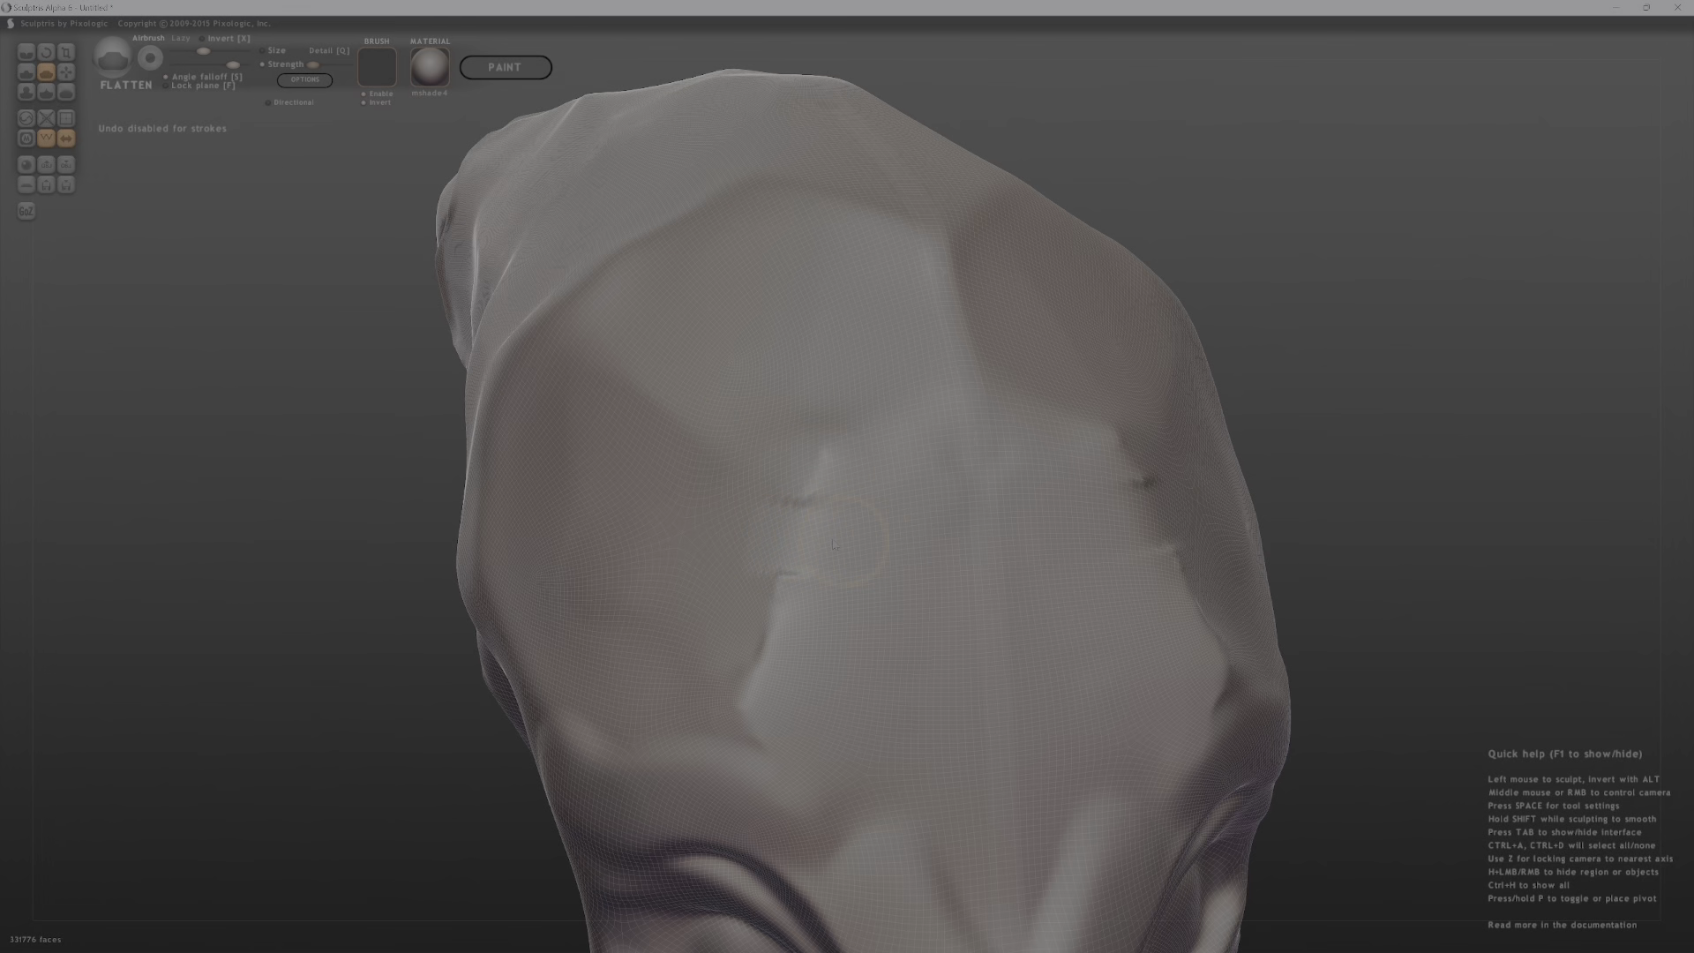
mouse_move(785, 593)
middle_down()
mouse_move(907, 616)
mouse_move(798, 573)
mouse_move(811, 582)
middle_up()
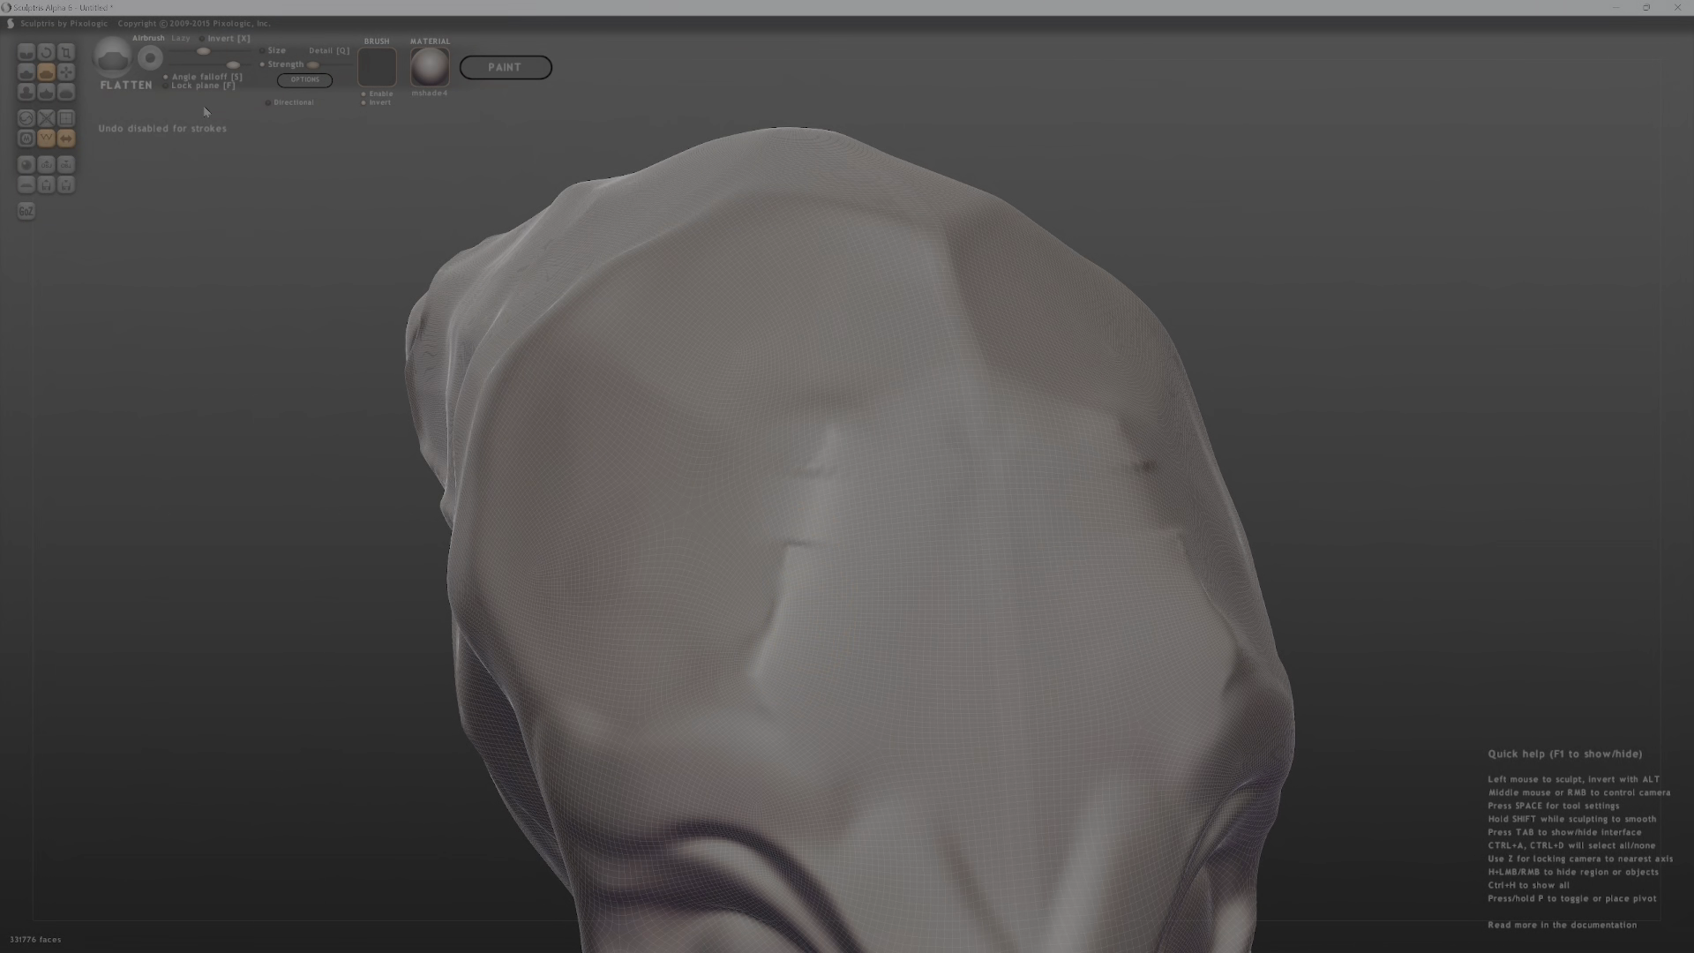
Turn off Angle Falloff, flatten over the marks along the forehead ridge, and smooth the ridge.
key(s)
mouse_move(765, 604)
mouse_down()
mouse_move(746, 642)
mouse_move(731, 625)
mouse_up()
drag(810, 576, 764, 555)
drag(882, 507, 798, 481)
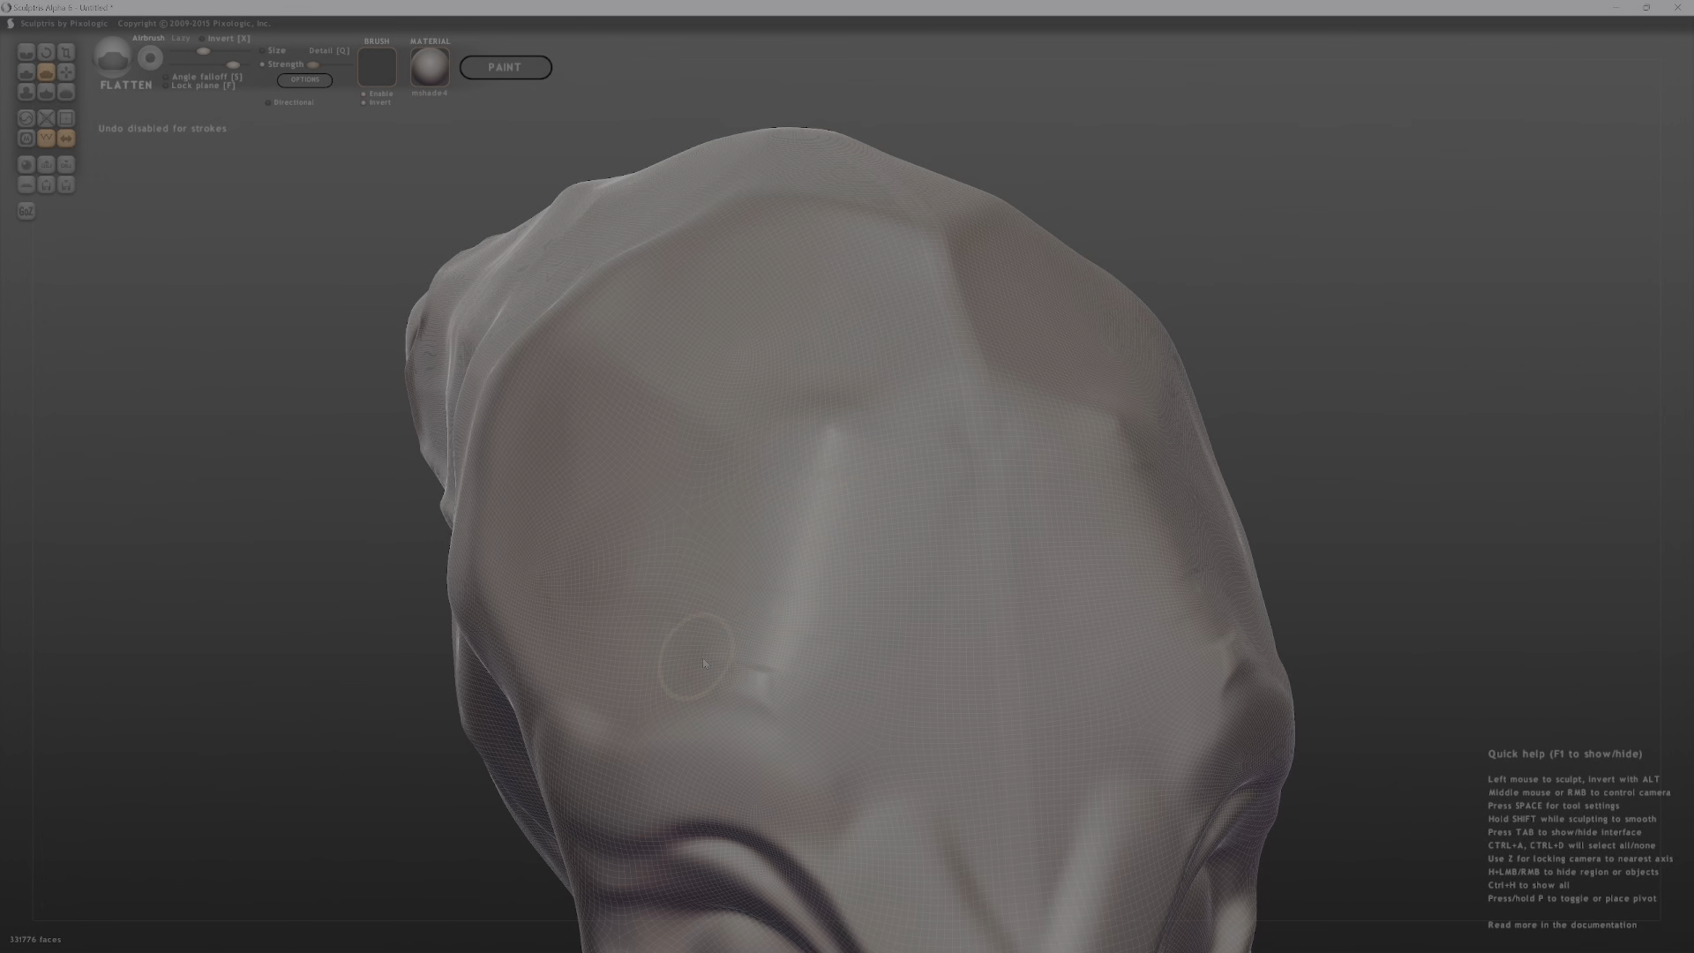
mouse_move(800, 696)
middle_down()
mouse_move(956, 689)
mouse_move(822, 737)
mouse_move(822, 787)
mouse_move(1069, 602)
mouse_move(726, 658)
middle_up()
key(shift)
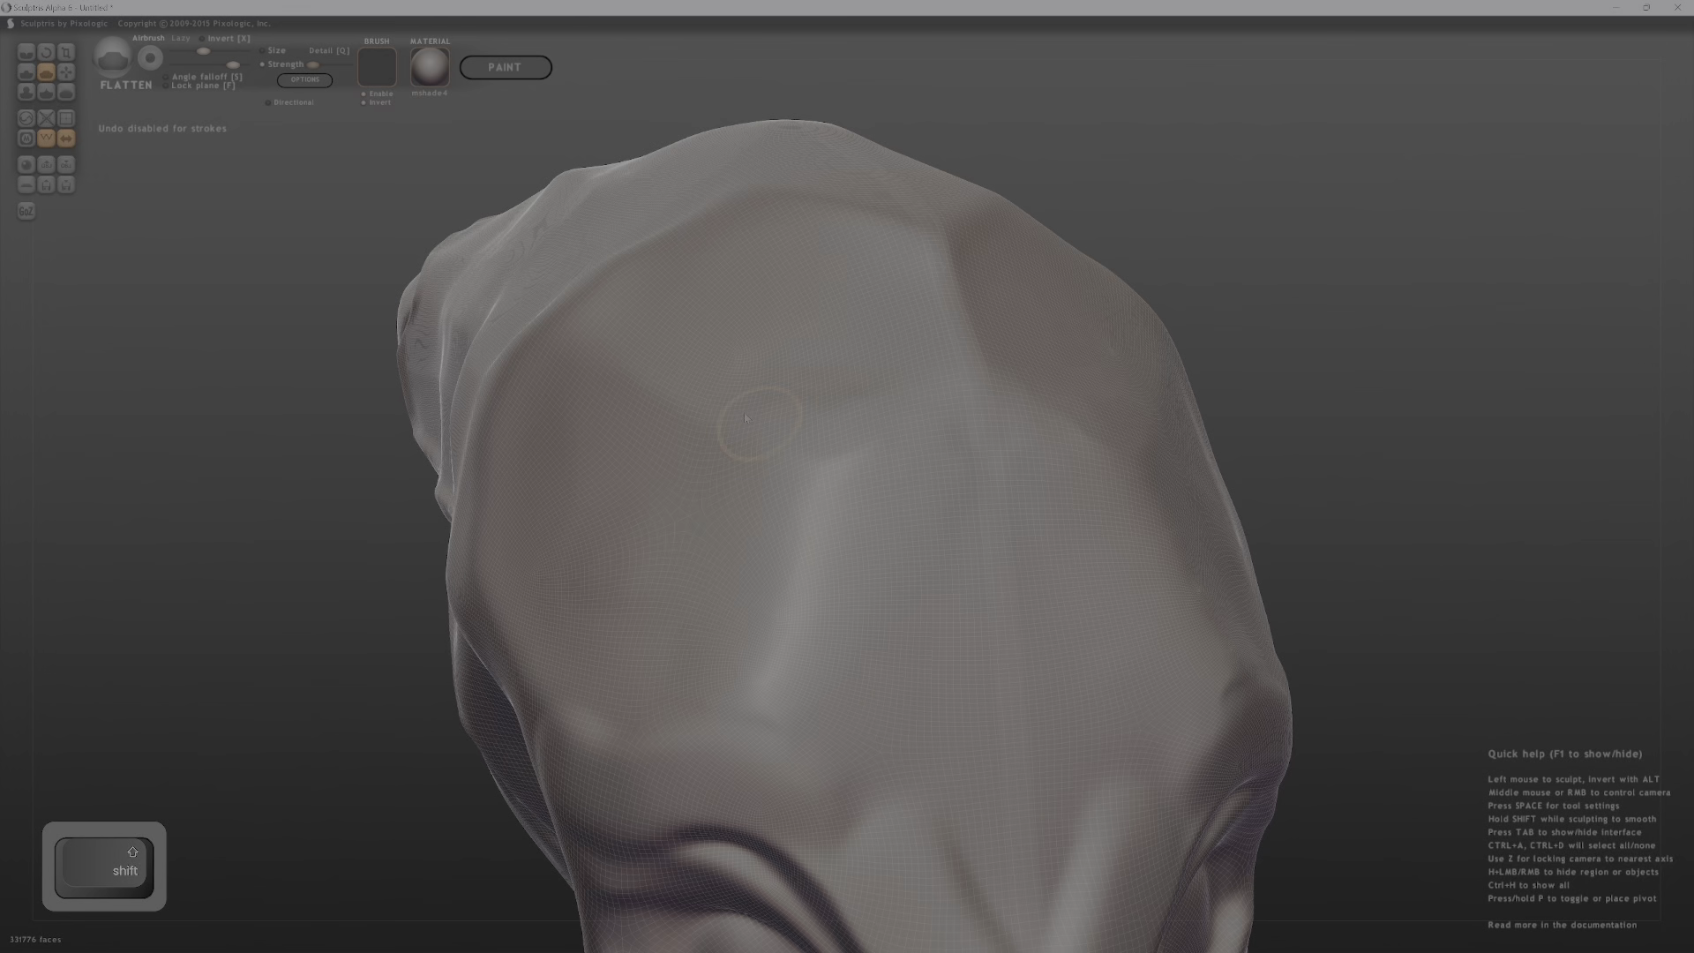
Flatten the large planes on the upper forehead and side of the skull, hiding the wireframe.
middle_drag(780, 395, 888, 471)
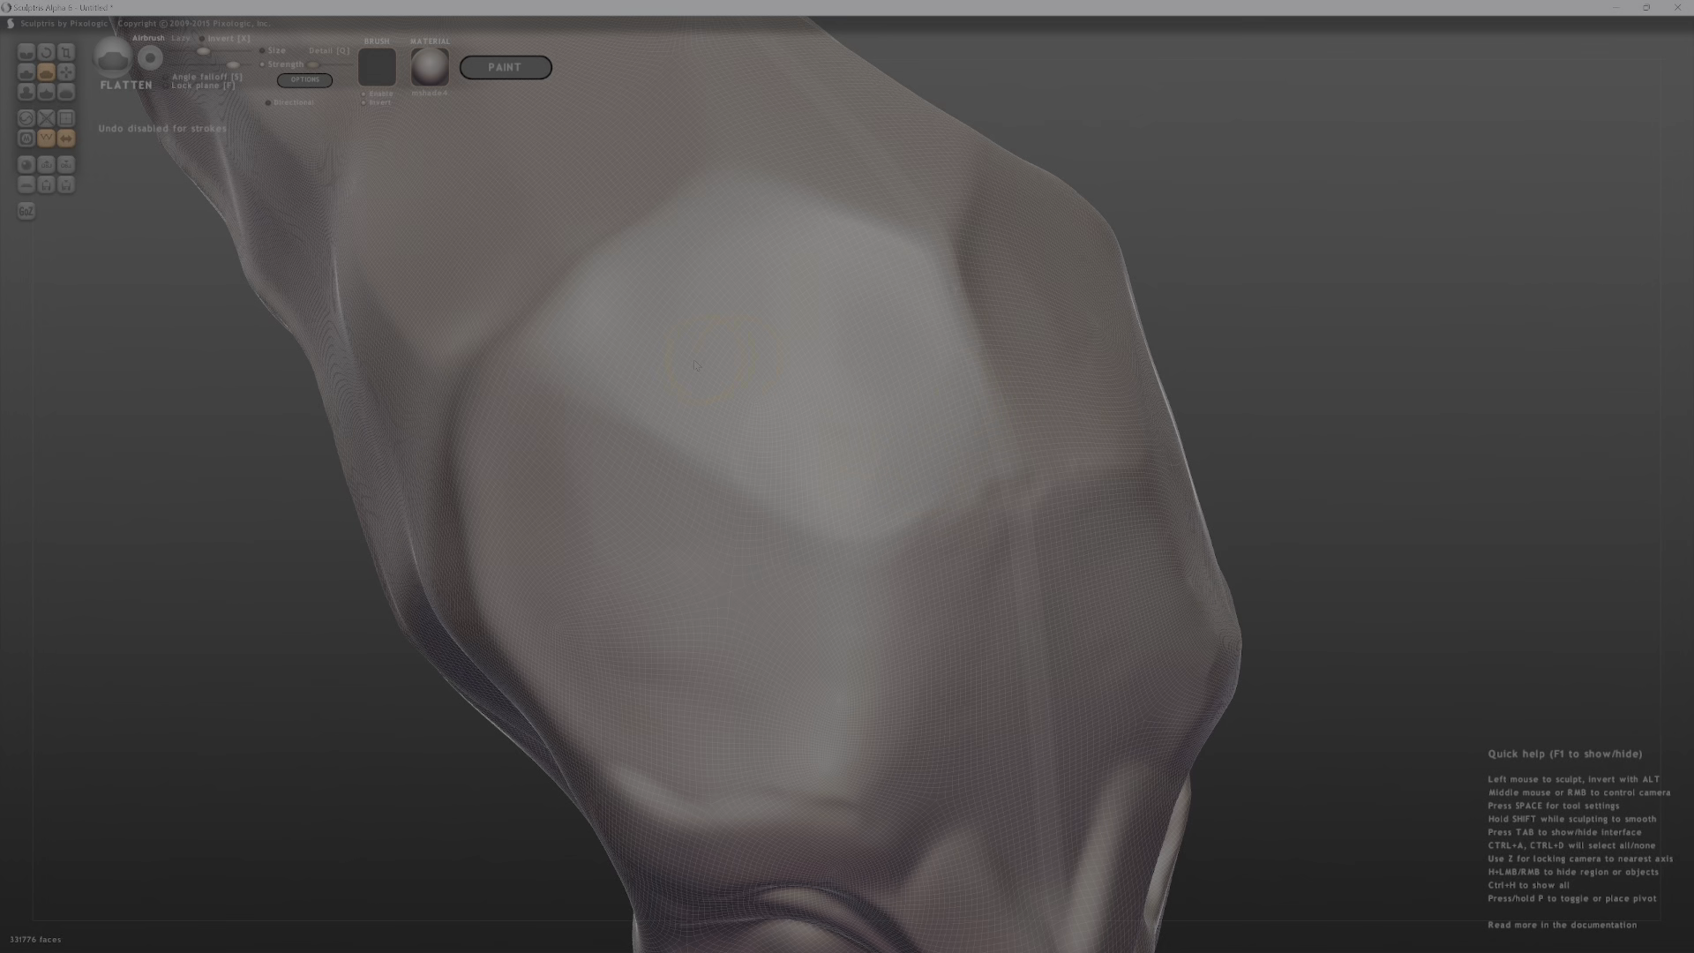
middle_drag(553, 338, 578, 318)
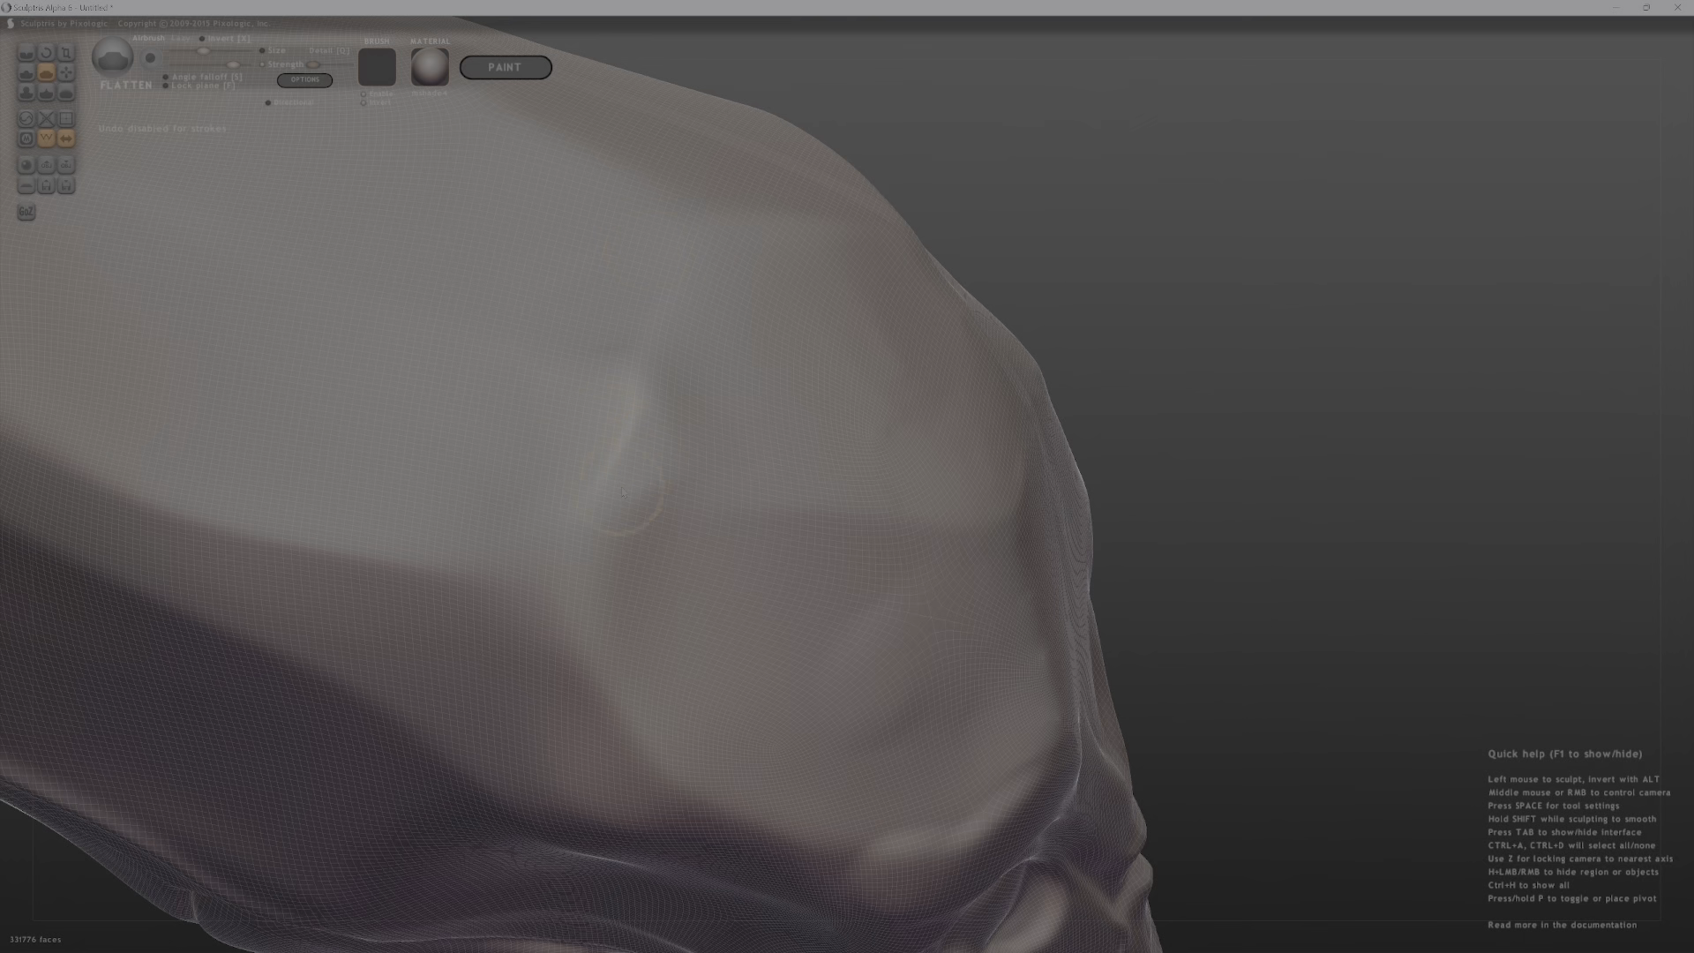
middle_drag(619, 465, 590, 556)
key(w)
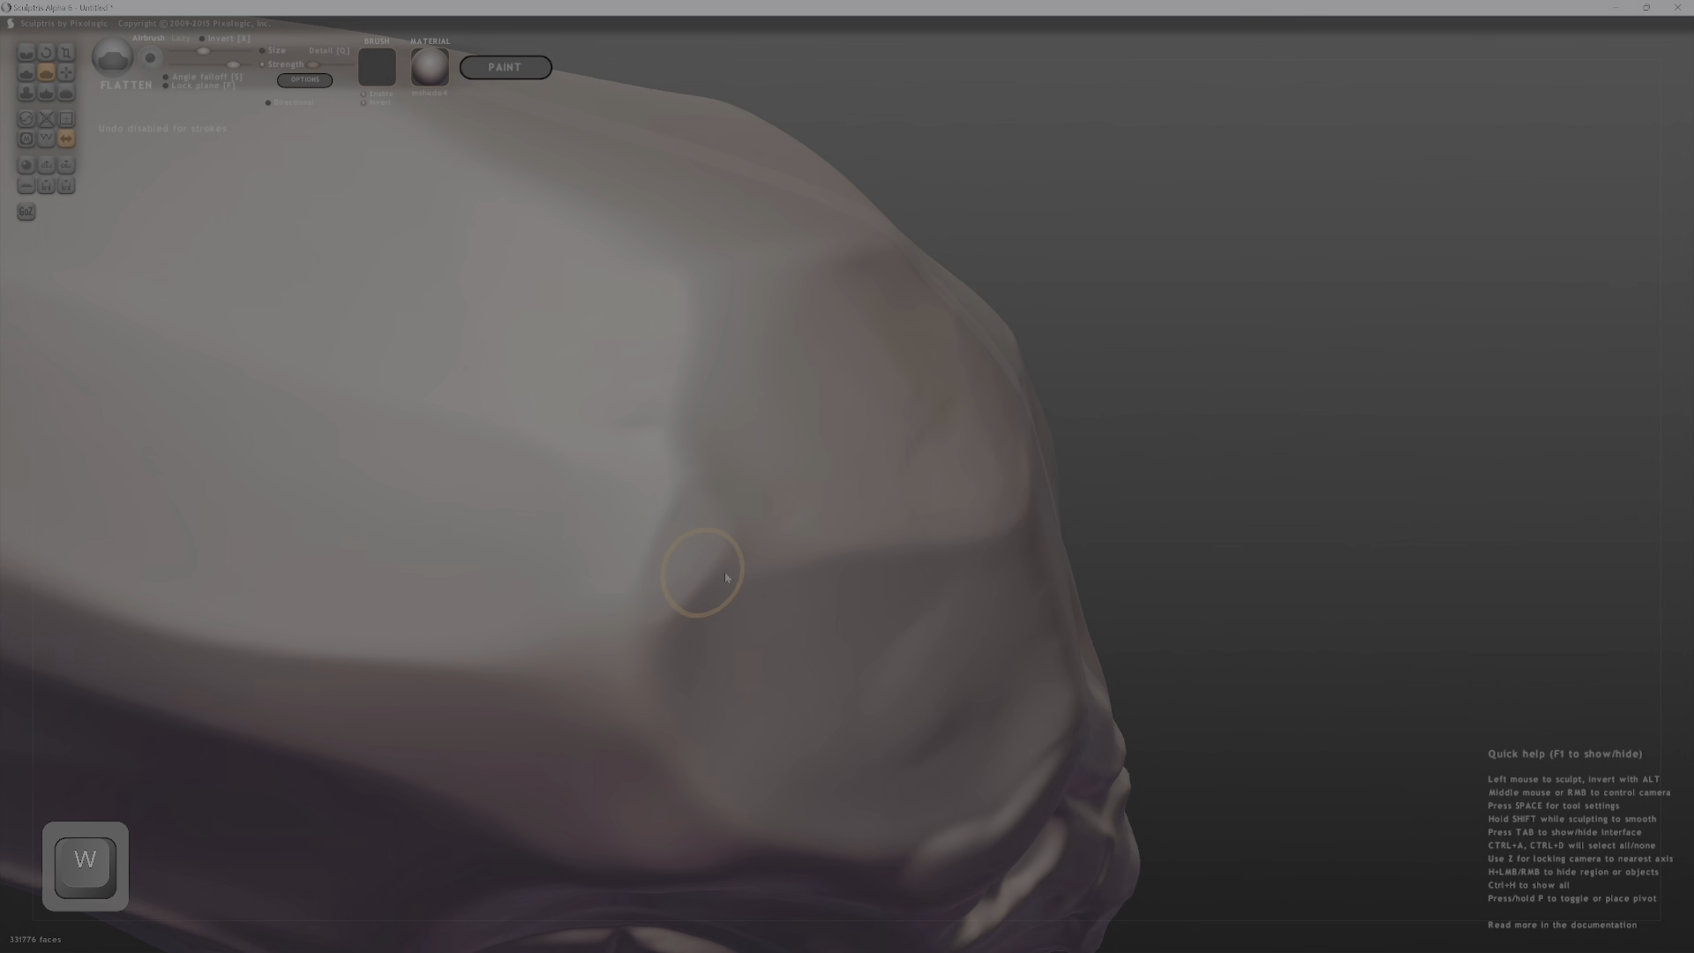
middle_drag(697, 565, 786, 505)
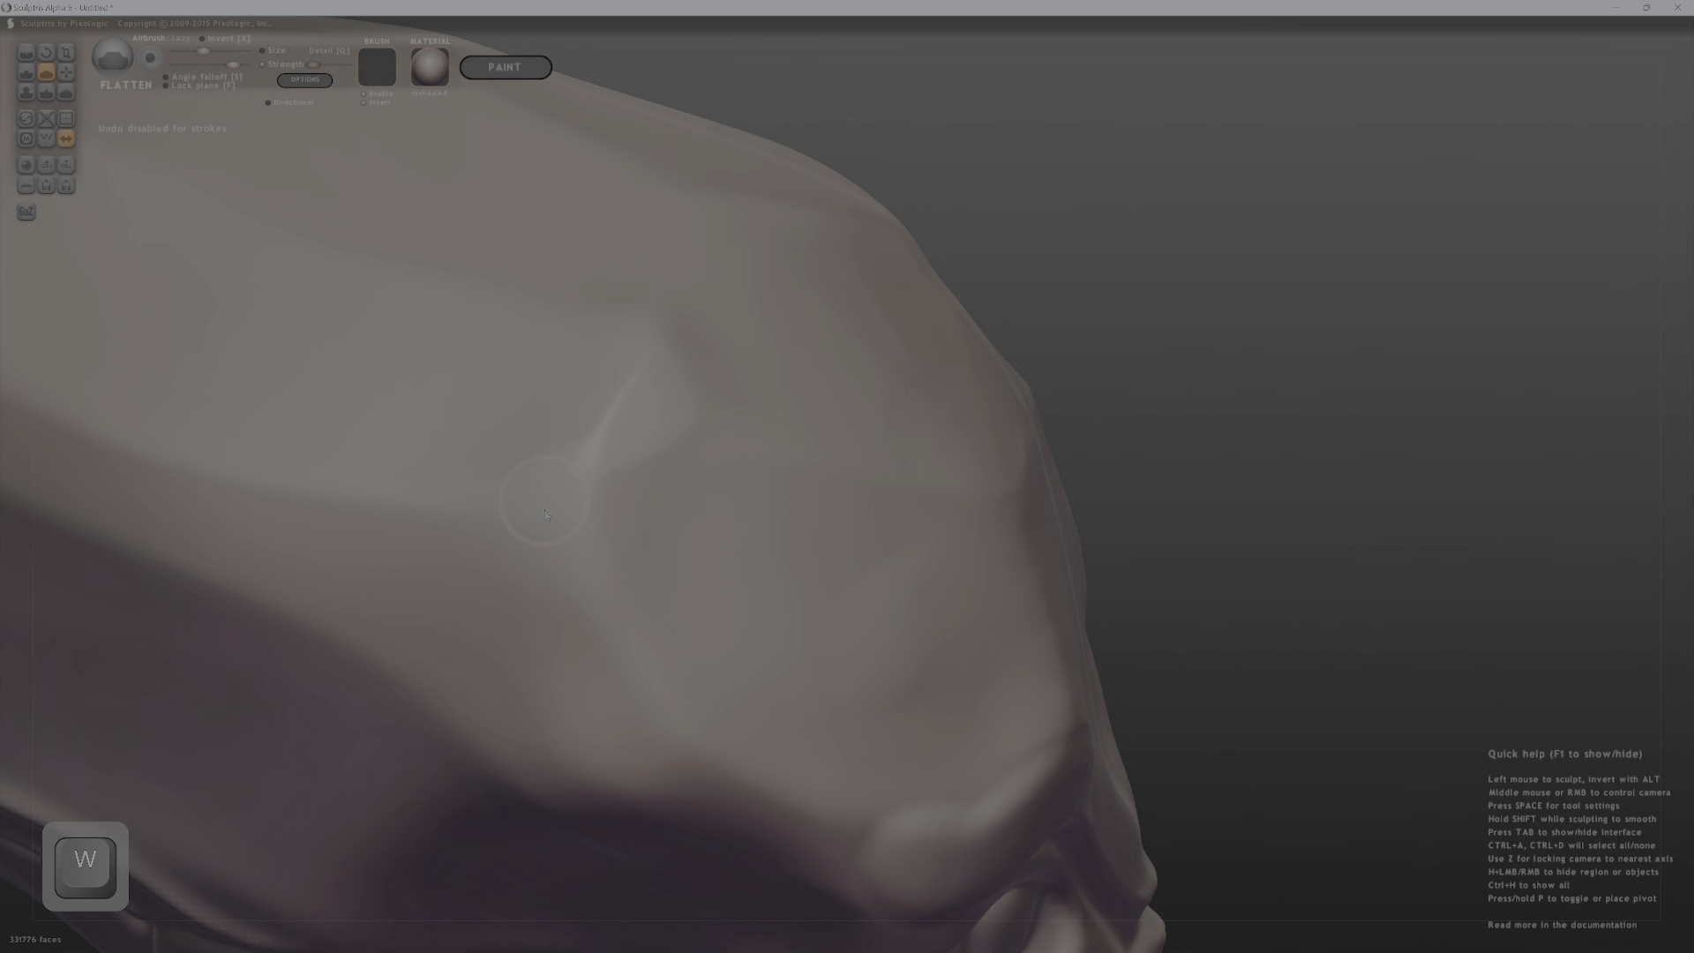
mouse_move(544, 514)
middle_down()
mouse_move(679, 577)
mouse_move(583, 520)
middle_up()
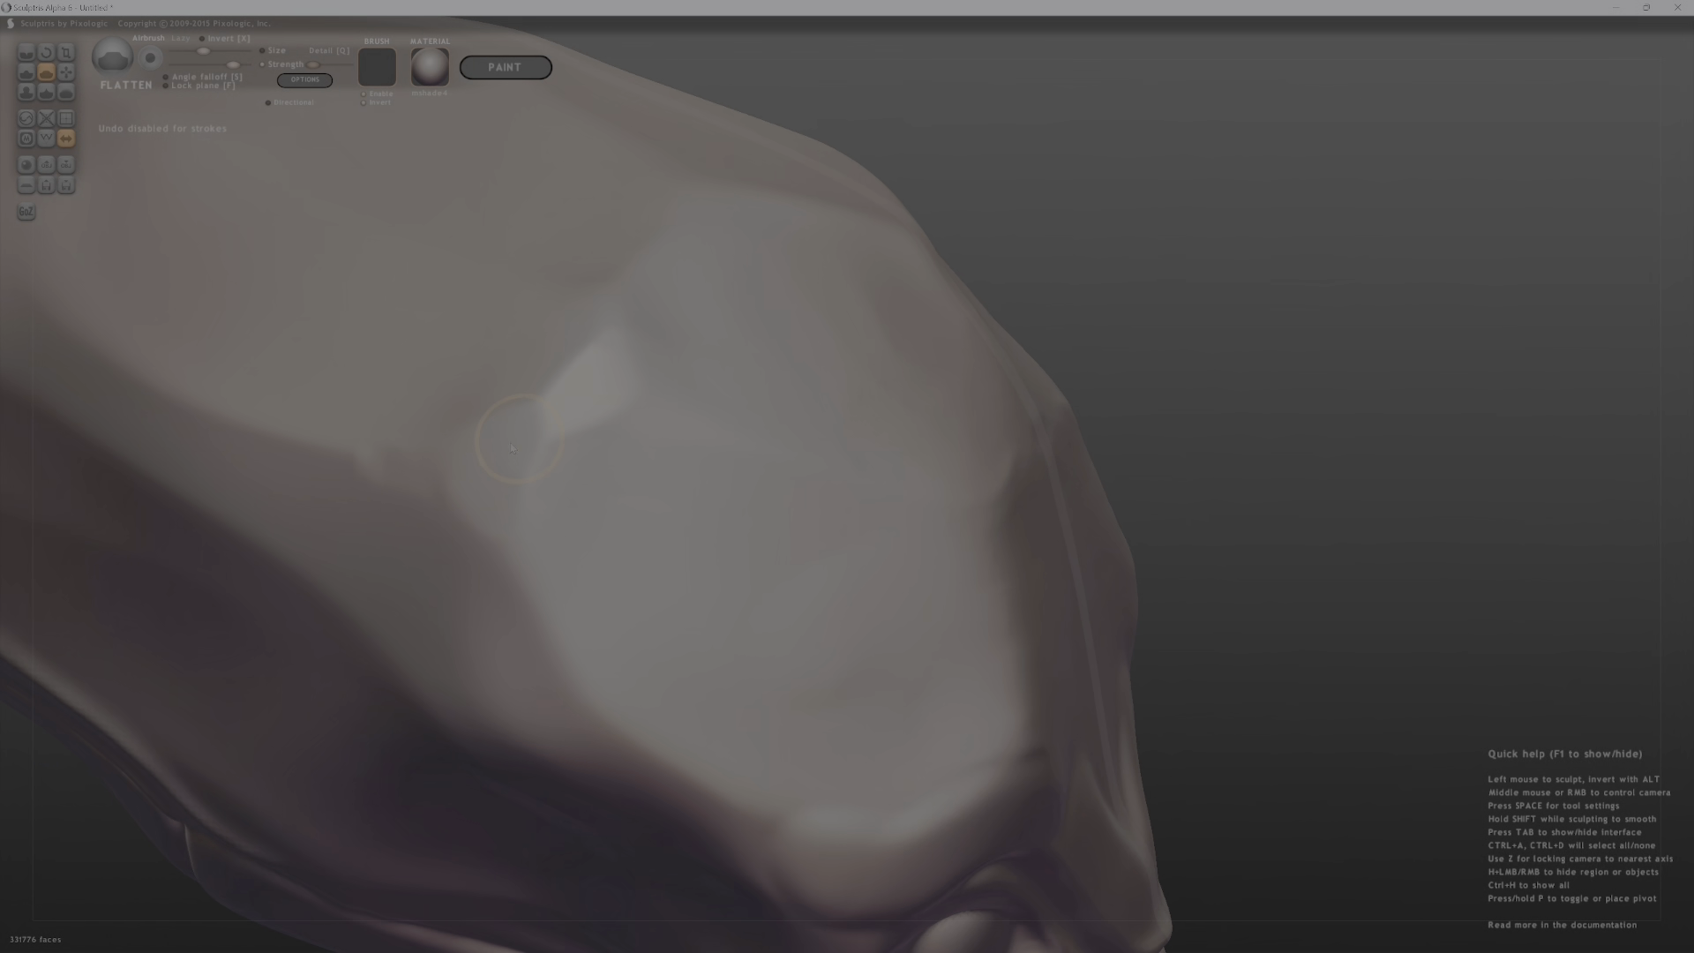
middle_drag(392, 466, 682, 495)
Smooth and refine the edges where the flattened forehead and skull planes meet.
key(shift)
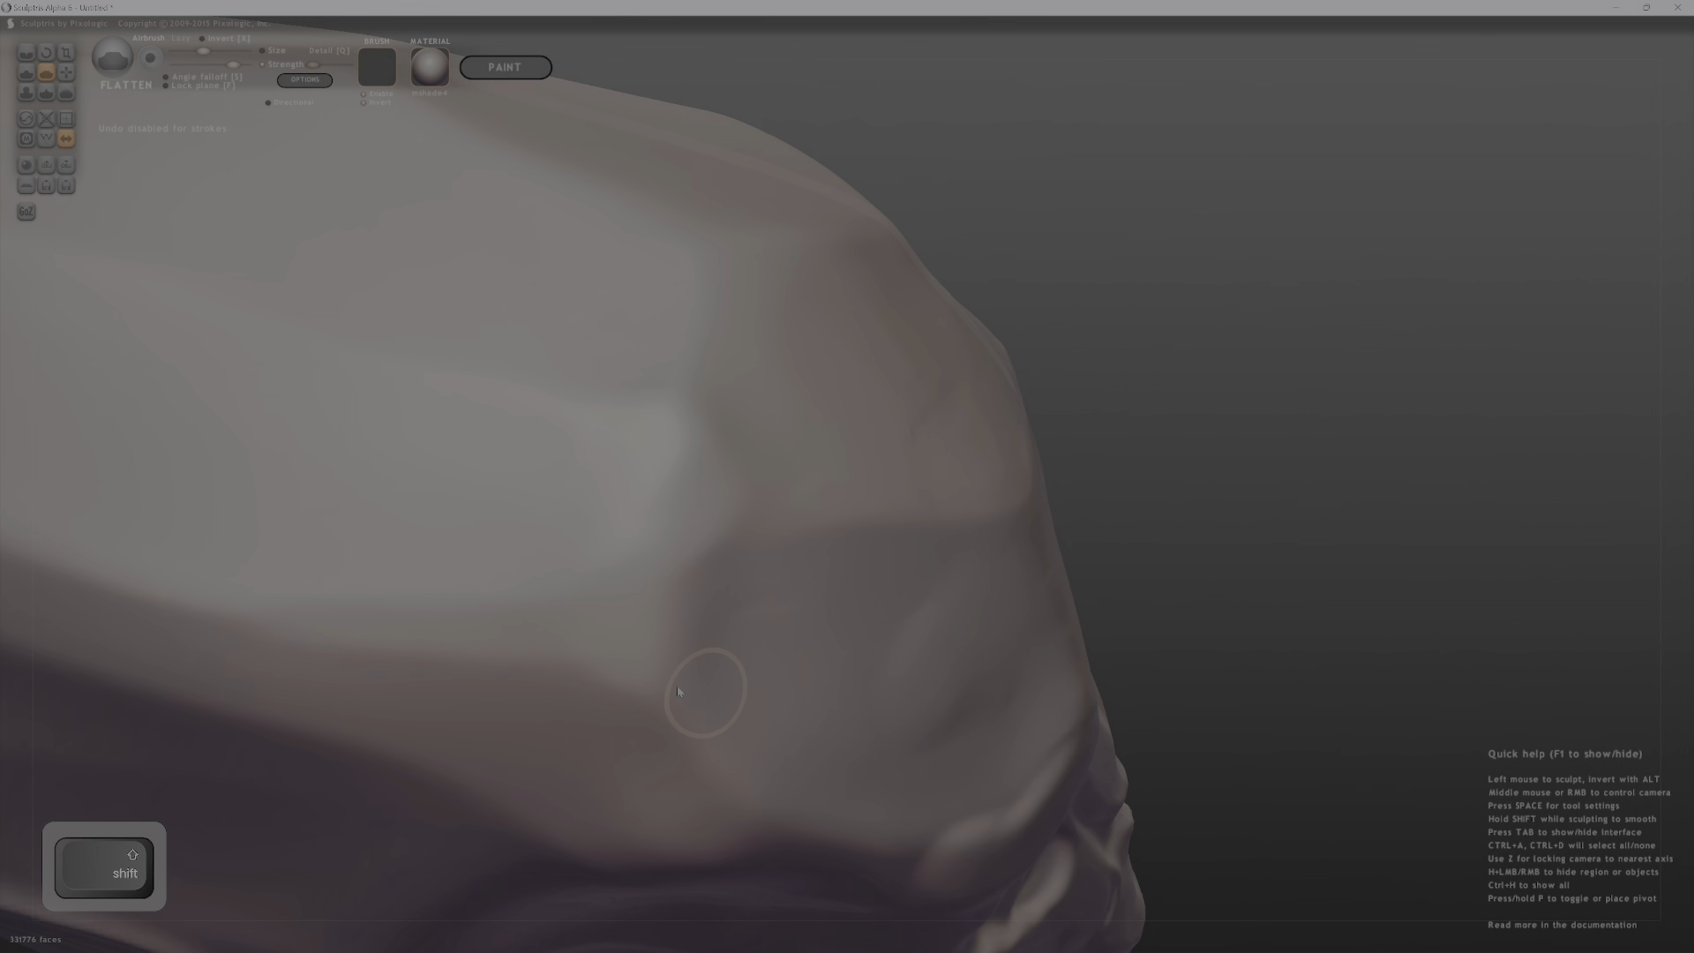
mouse_move(680, 684)
shift+middle_down()
mouse_move(699, 728)
mouse_move(620, 561)
shift+middle_up()
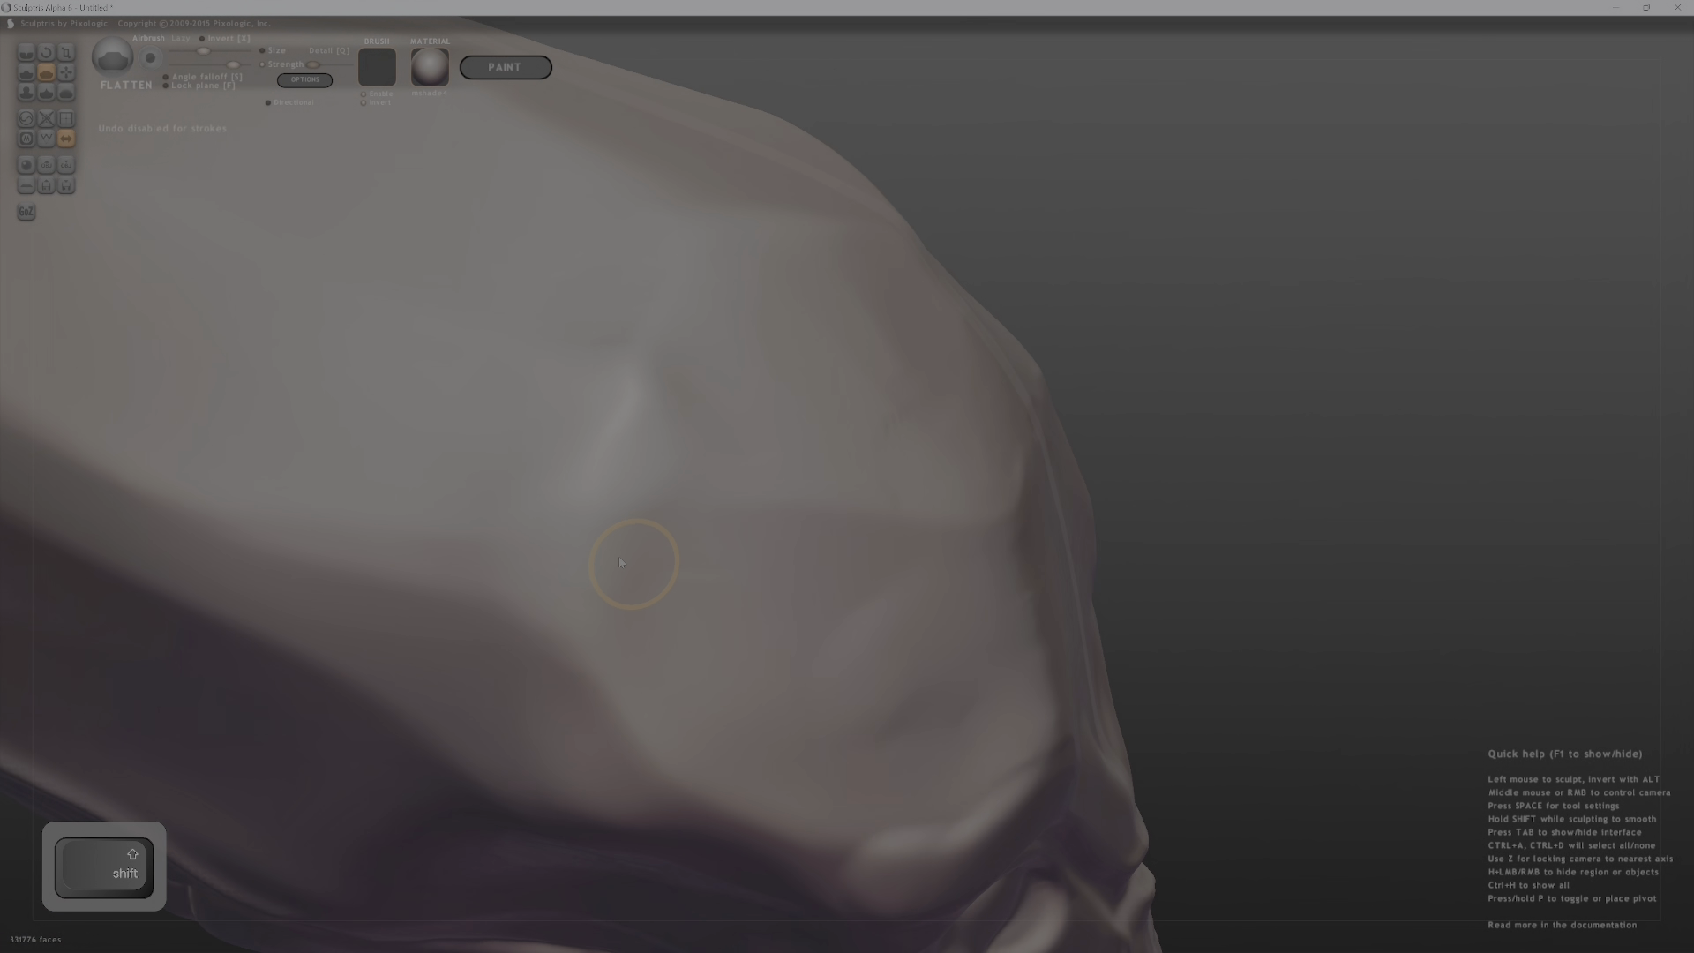
shift+middle_drag(870, 555, 744, 586)
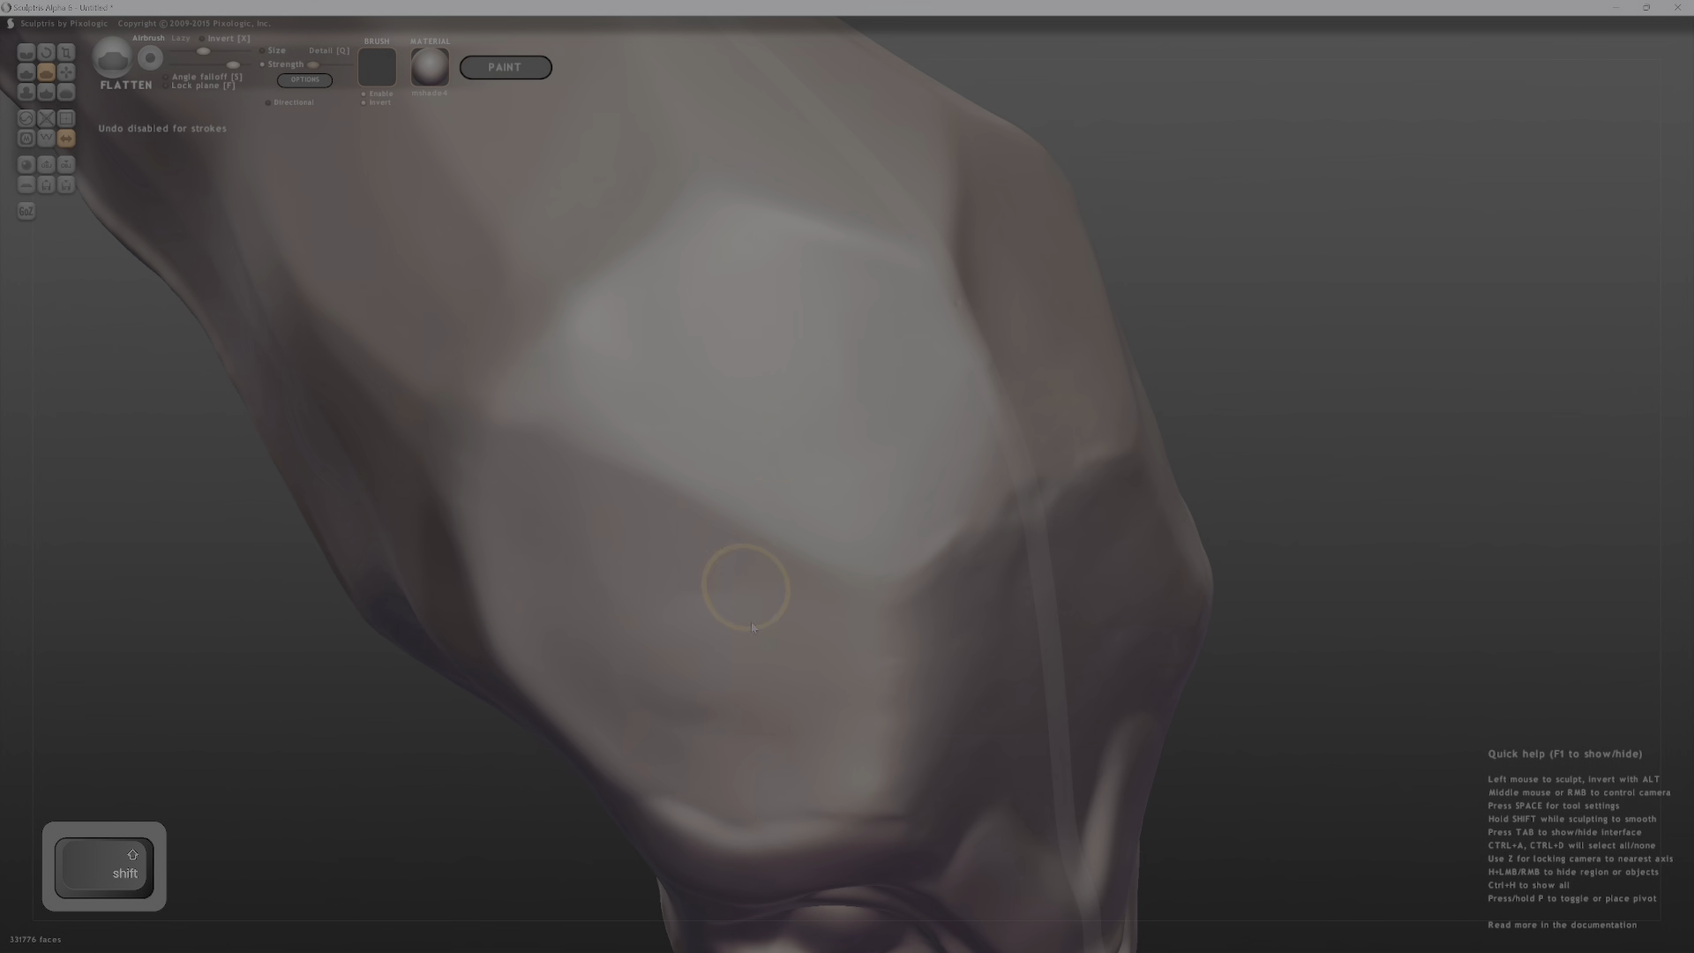
shift+middle_drag(557, 601, 880, 604)
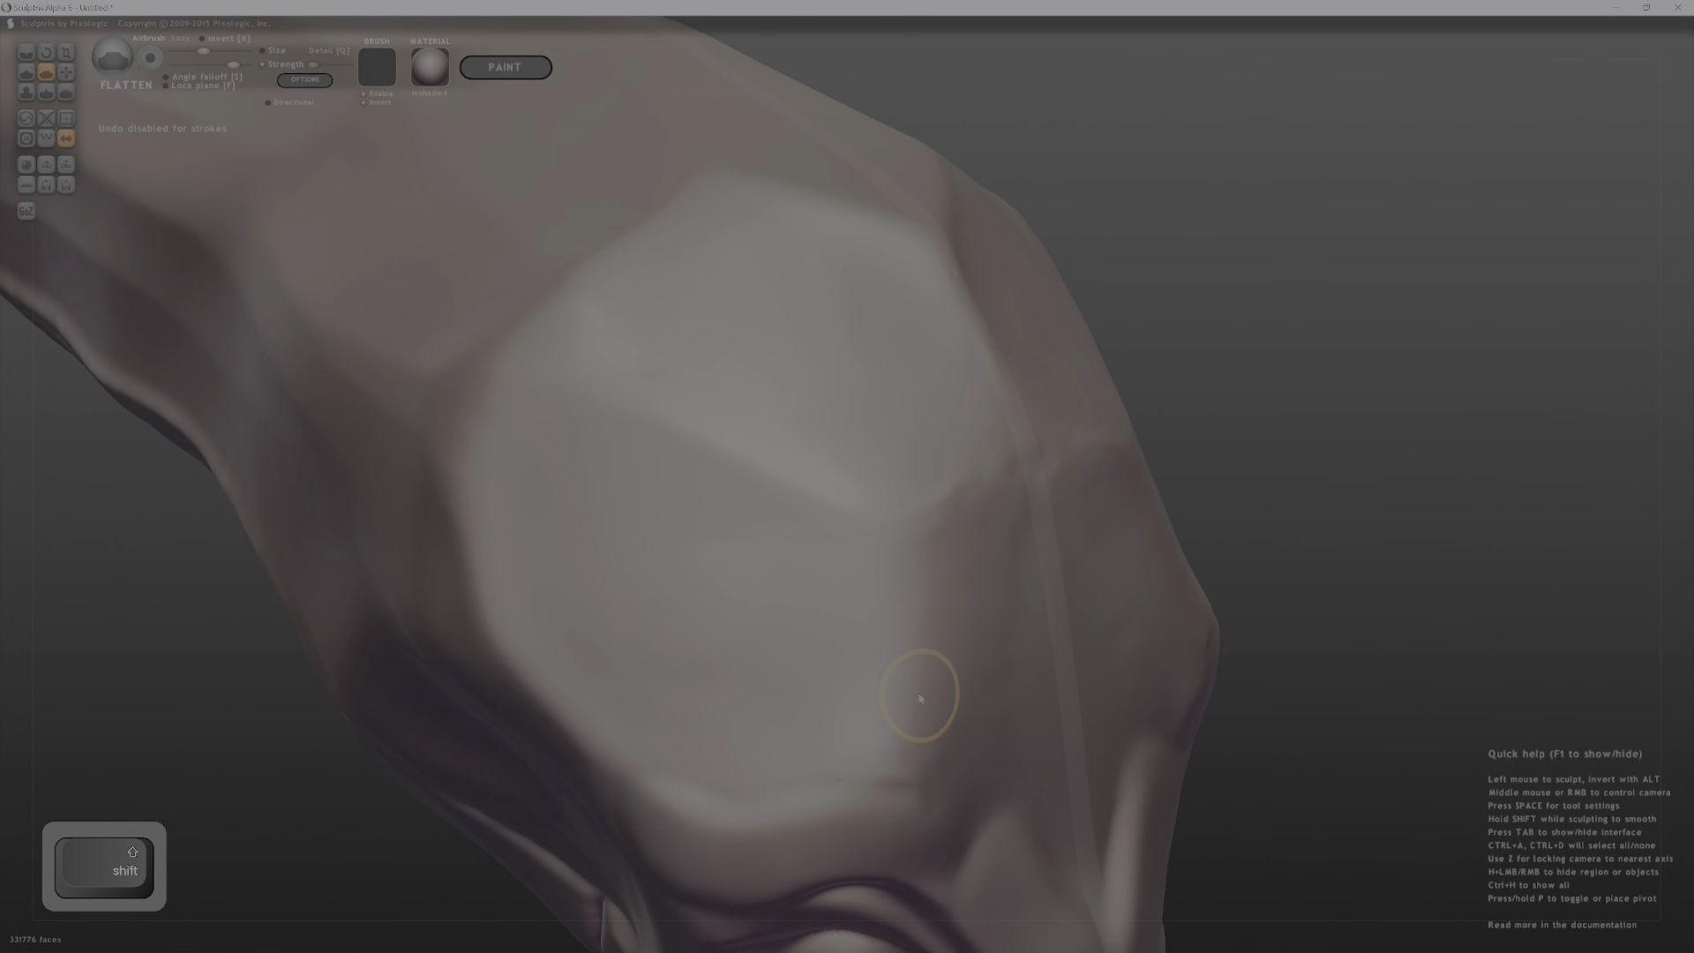
shift+middle_drag(918, 692, 833, 633)
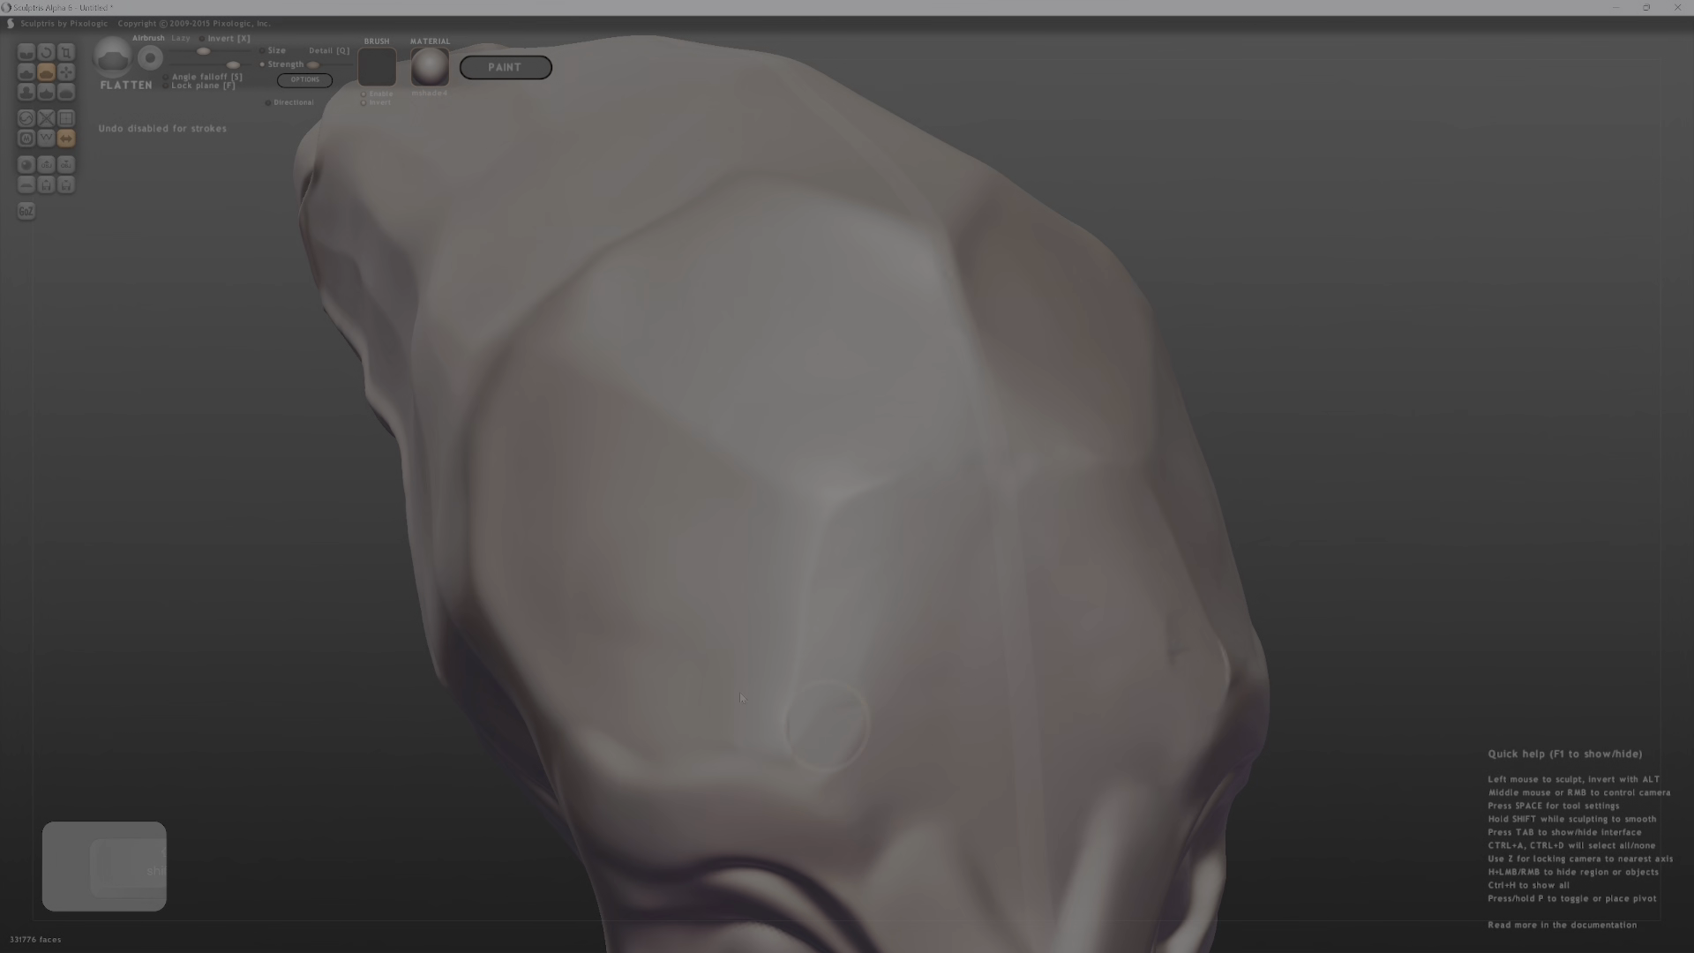
mouse_move(836, 668)
middle_down()
mouse_move(867, 732)
mouse_move(864, 618)
middle_up()
key(shift)
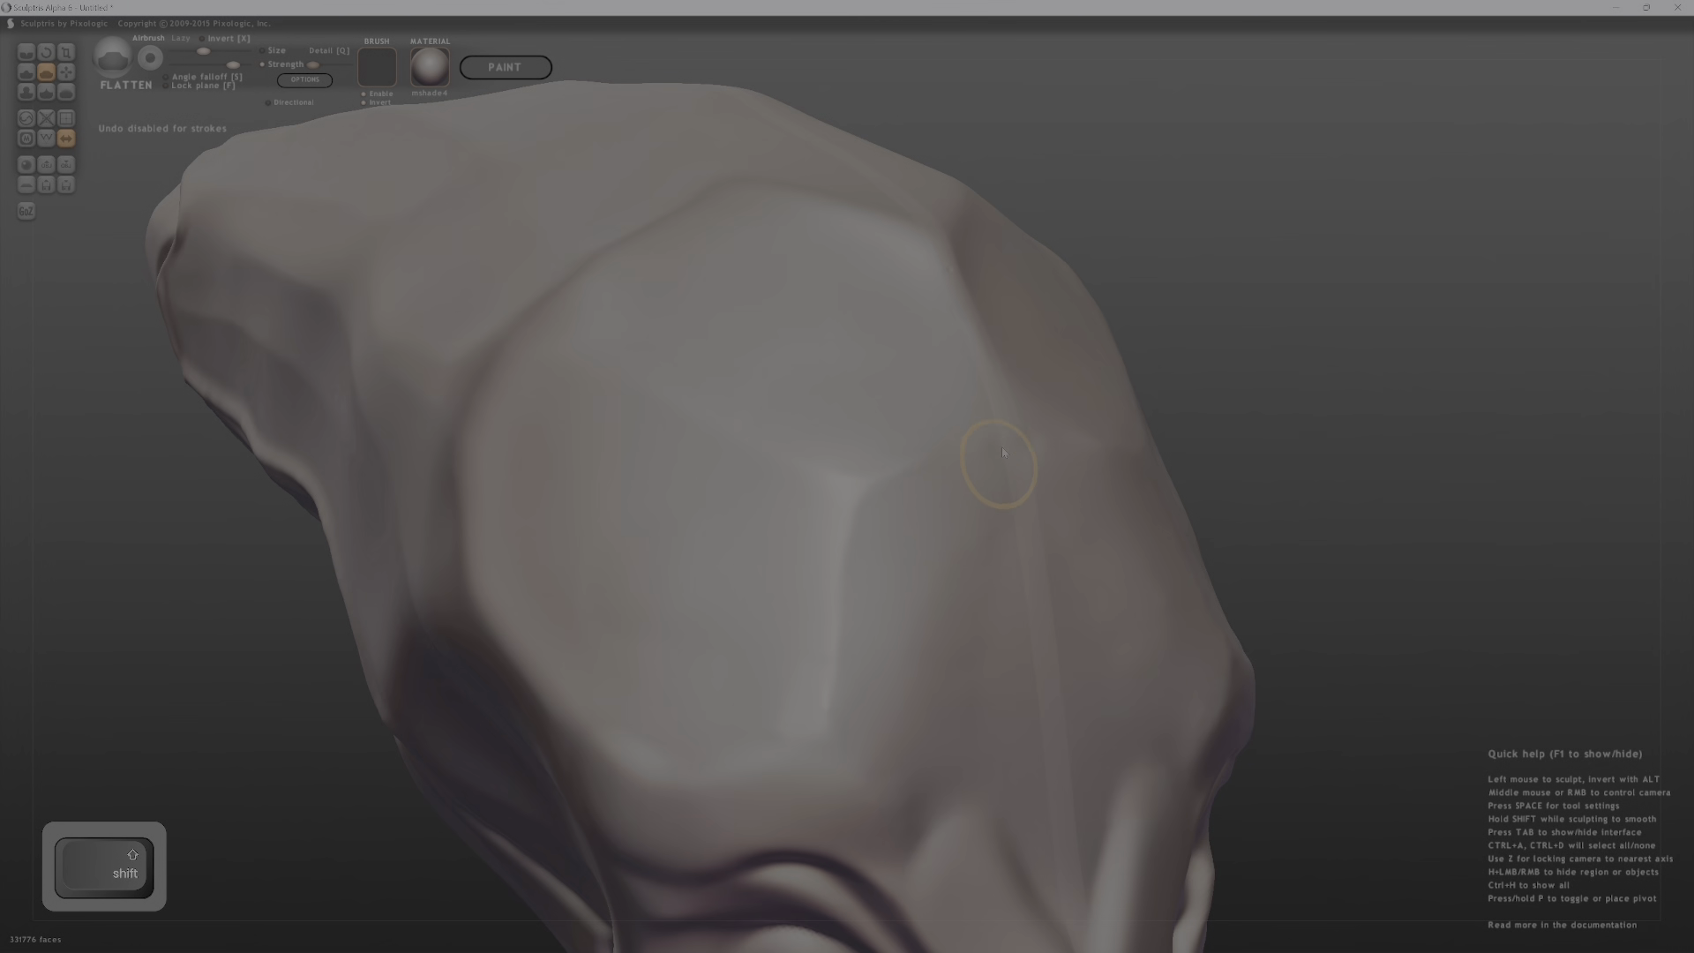
mouse_move(909, 432)
middle_down()
mouse_move(891, 512)
mouse_move(964, 563)
mouse_move(884, 649)
middle_up()
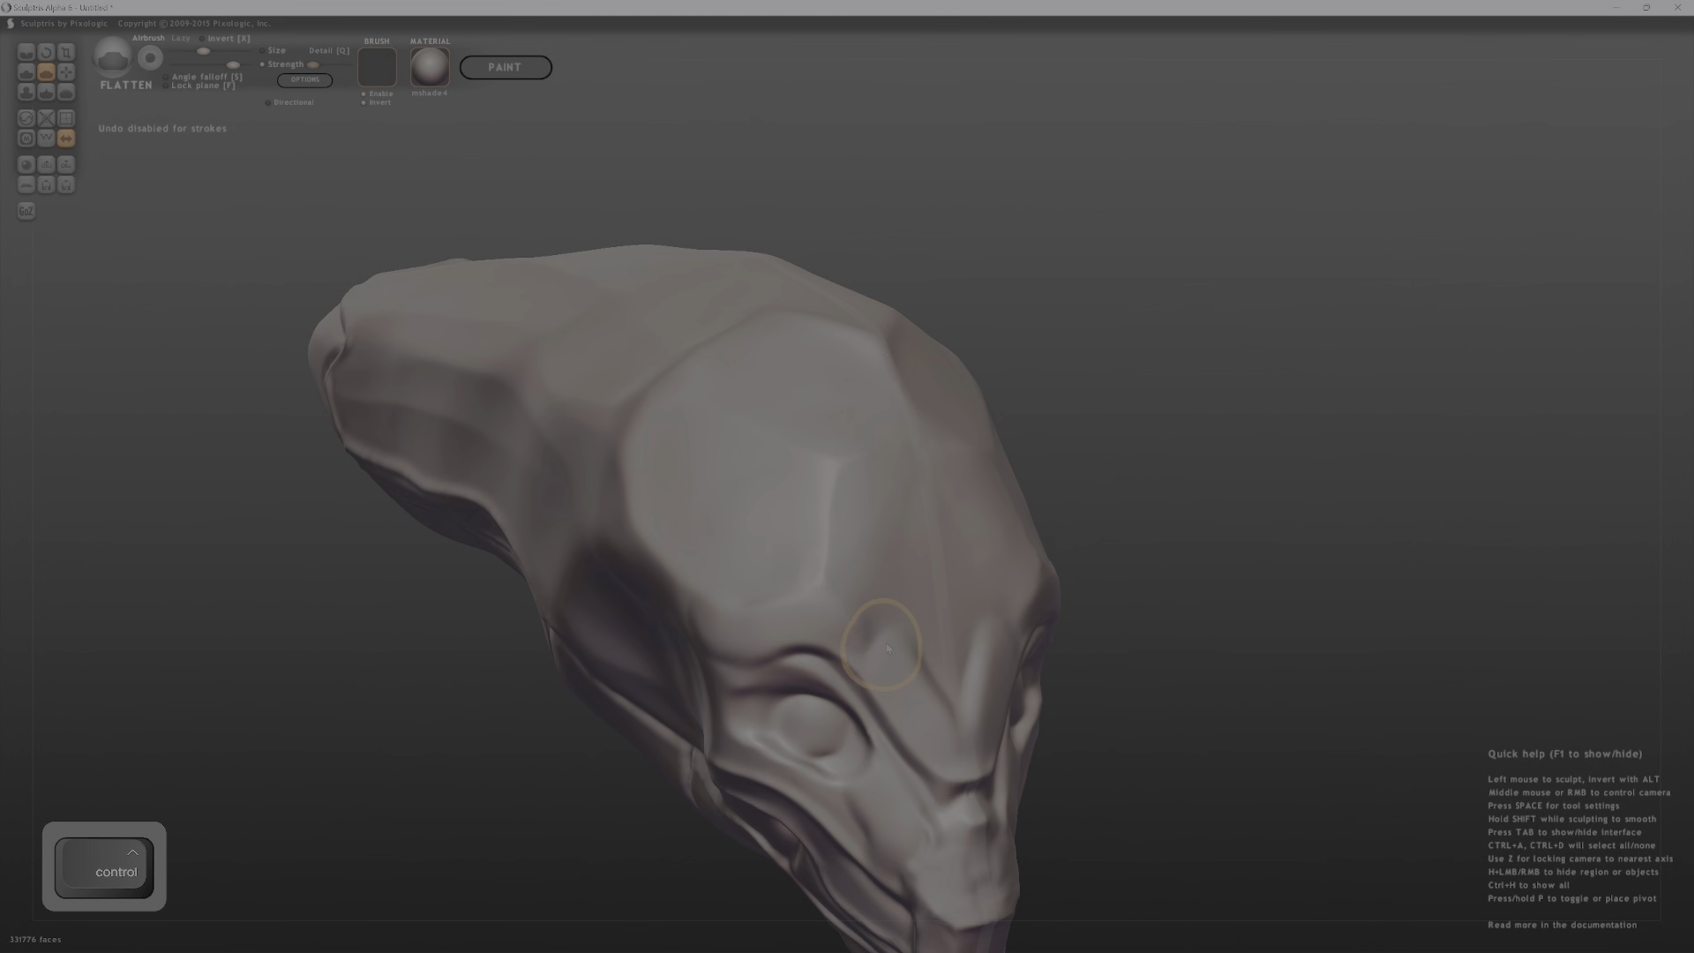
Deepen the inner edge of the V-shaped ridge between the brows with the Crease brush.
key(e)
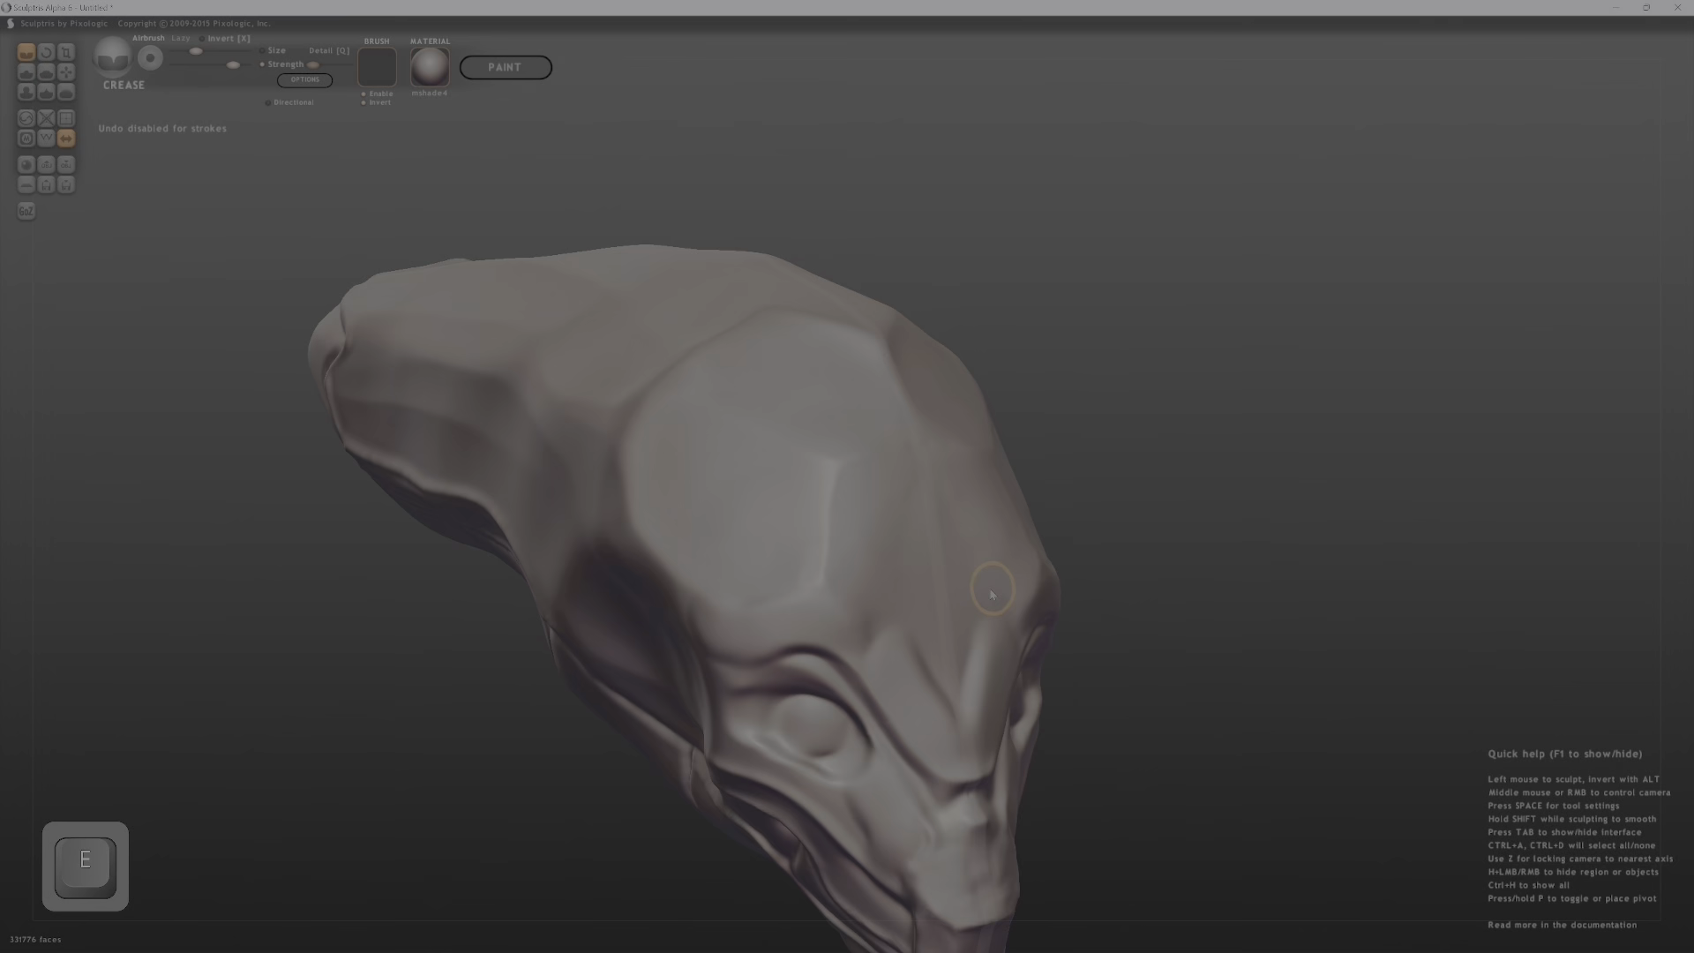
middle_drag(992, 592, 1028, 490)
mouse_move(1028, 490)
ctrl+middle_down()
mouse_move(1019, 573)
mouse_move(1013, 449)
mouse_move(762, 526)
mouse_move(732, 562)
mouse_move(1085, 457)
mouse_move(1182, 458)
ctrl+middle_up()
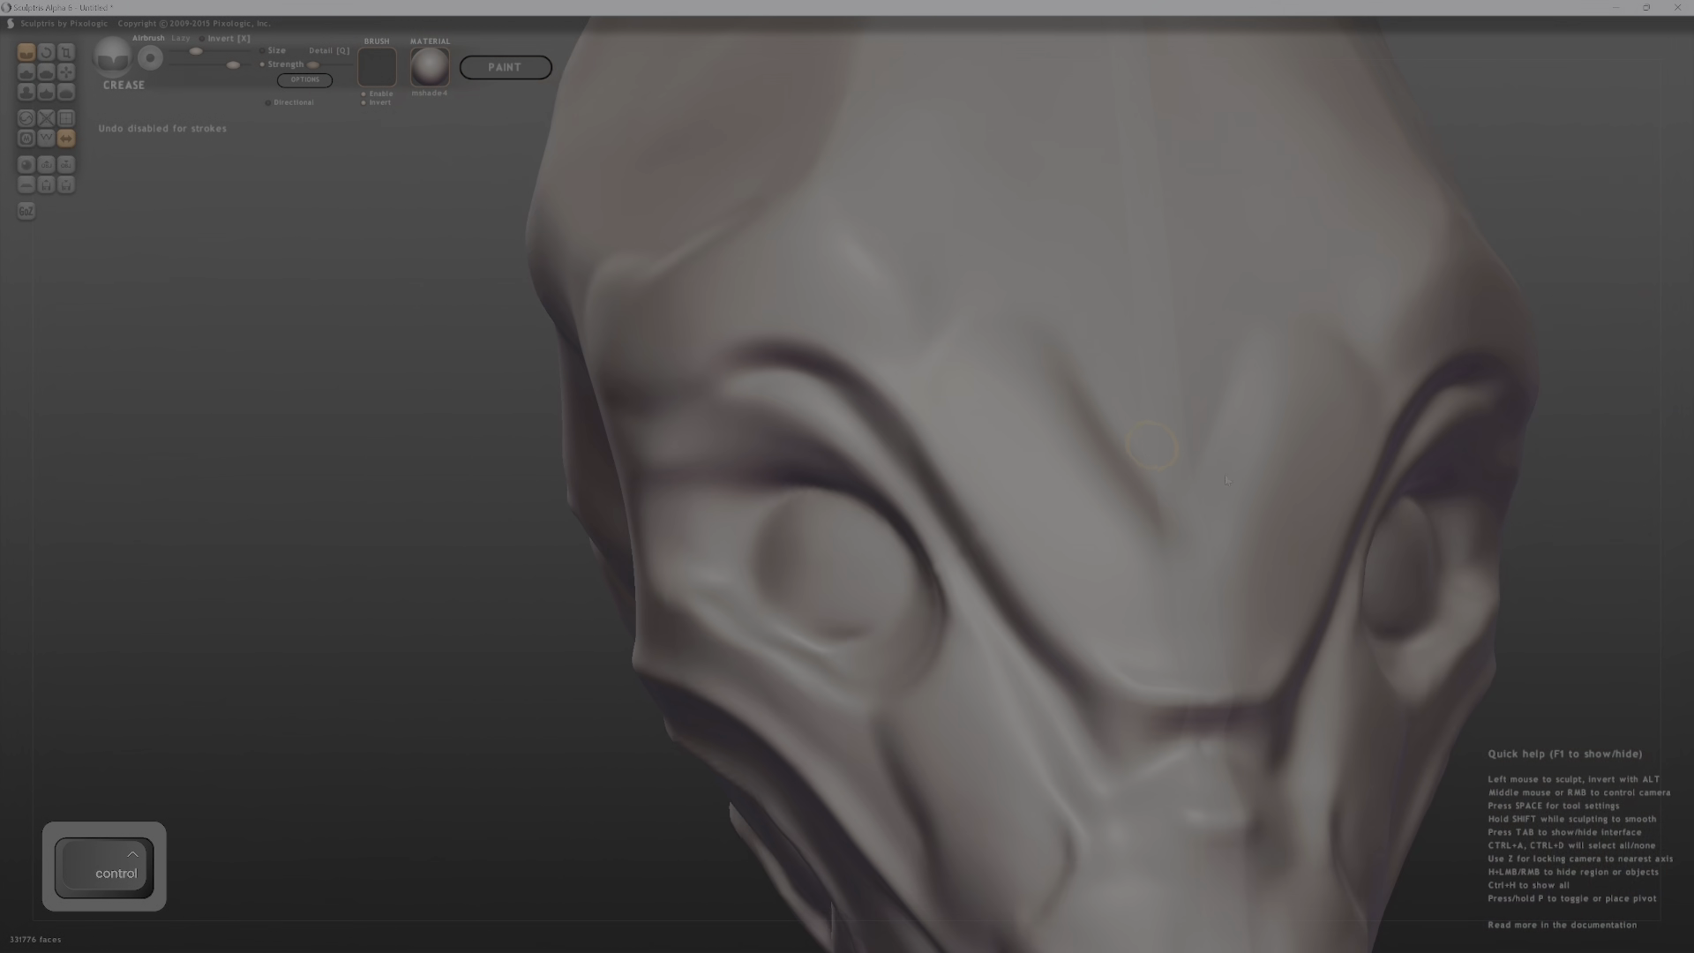
alt+middle_drag(1085, 432, 968, 454)
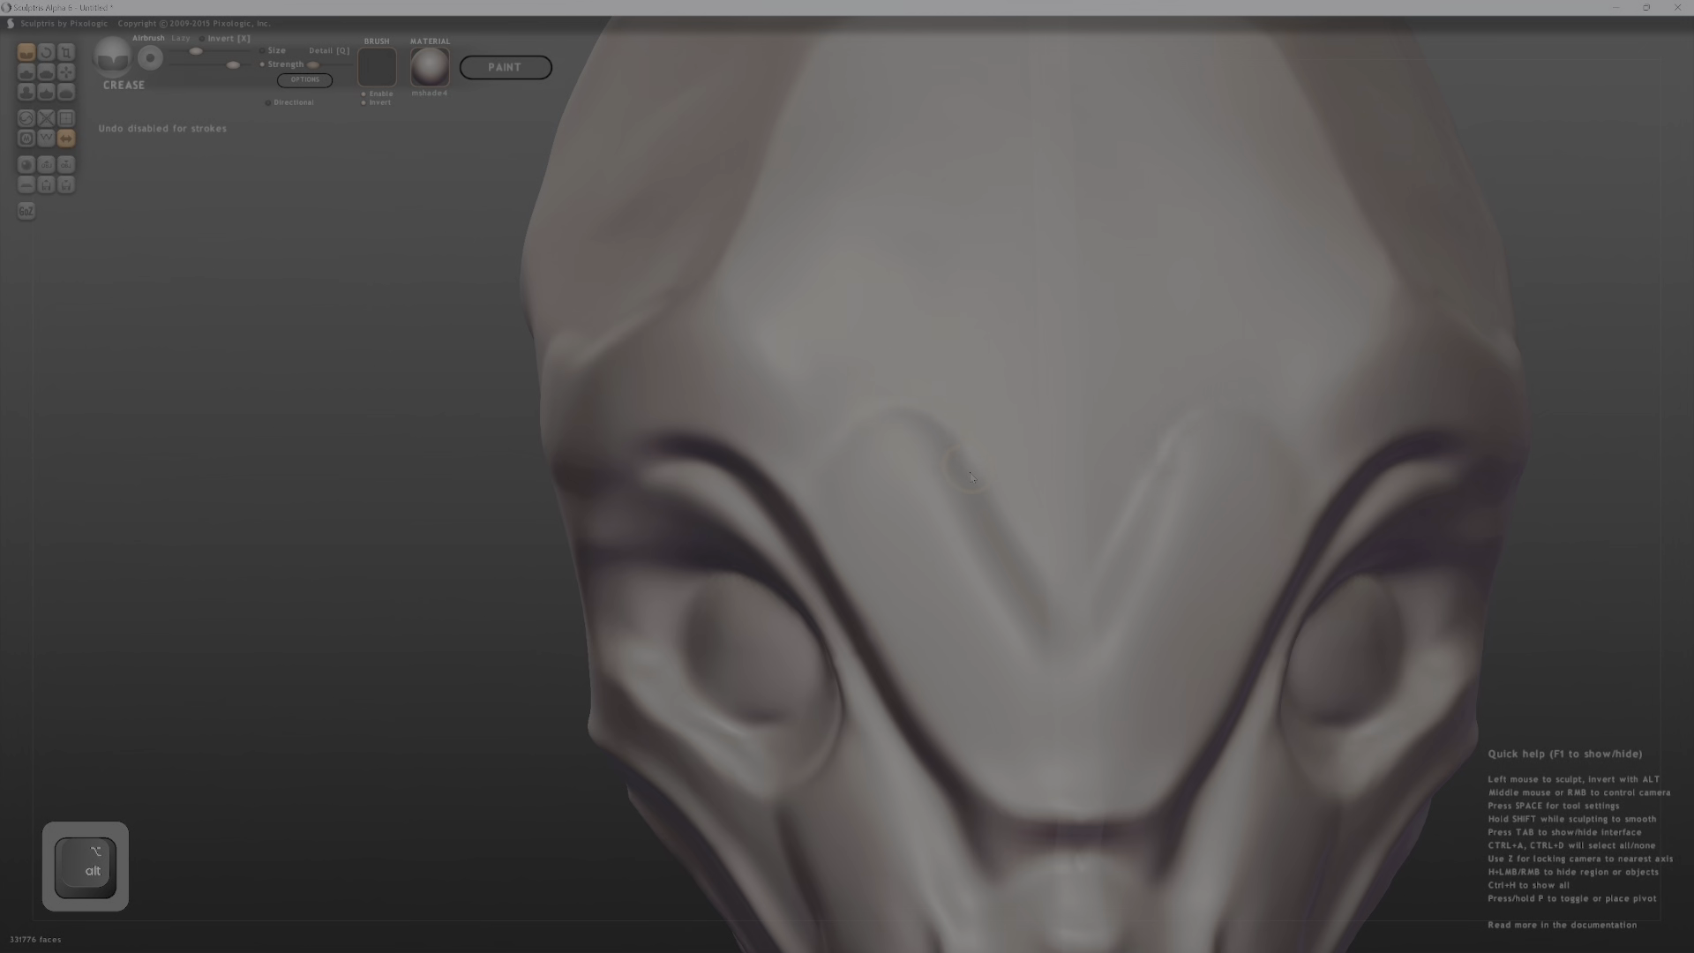
drag(971, 477, 1034, 604)
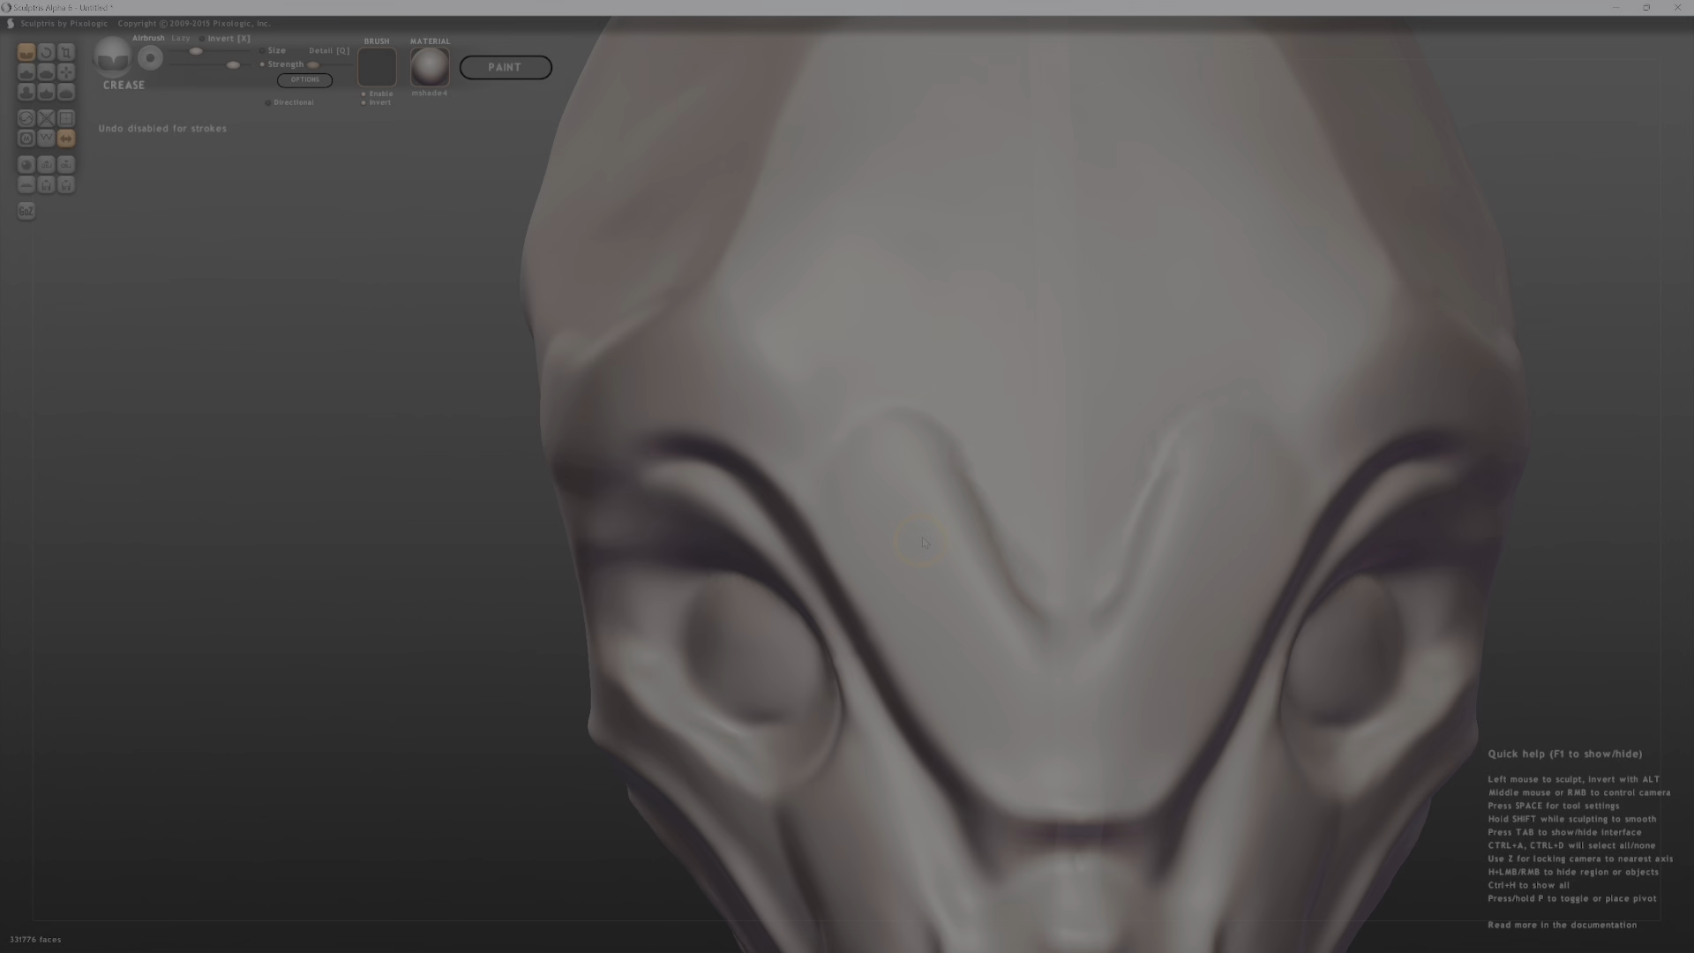
Show the wireframe and crease a groove from the top of the V-shaped ridge up across the brow.
key(w)
mouse_move(924, 542)
middle_down()
mouse_move(1240, 594)
mouse_move(885, 441)
middle_up()
drag(937, 388, 812, 289)
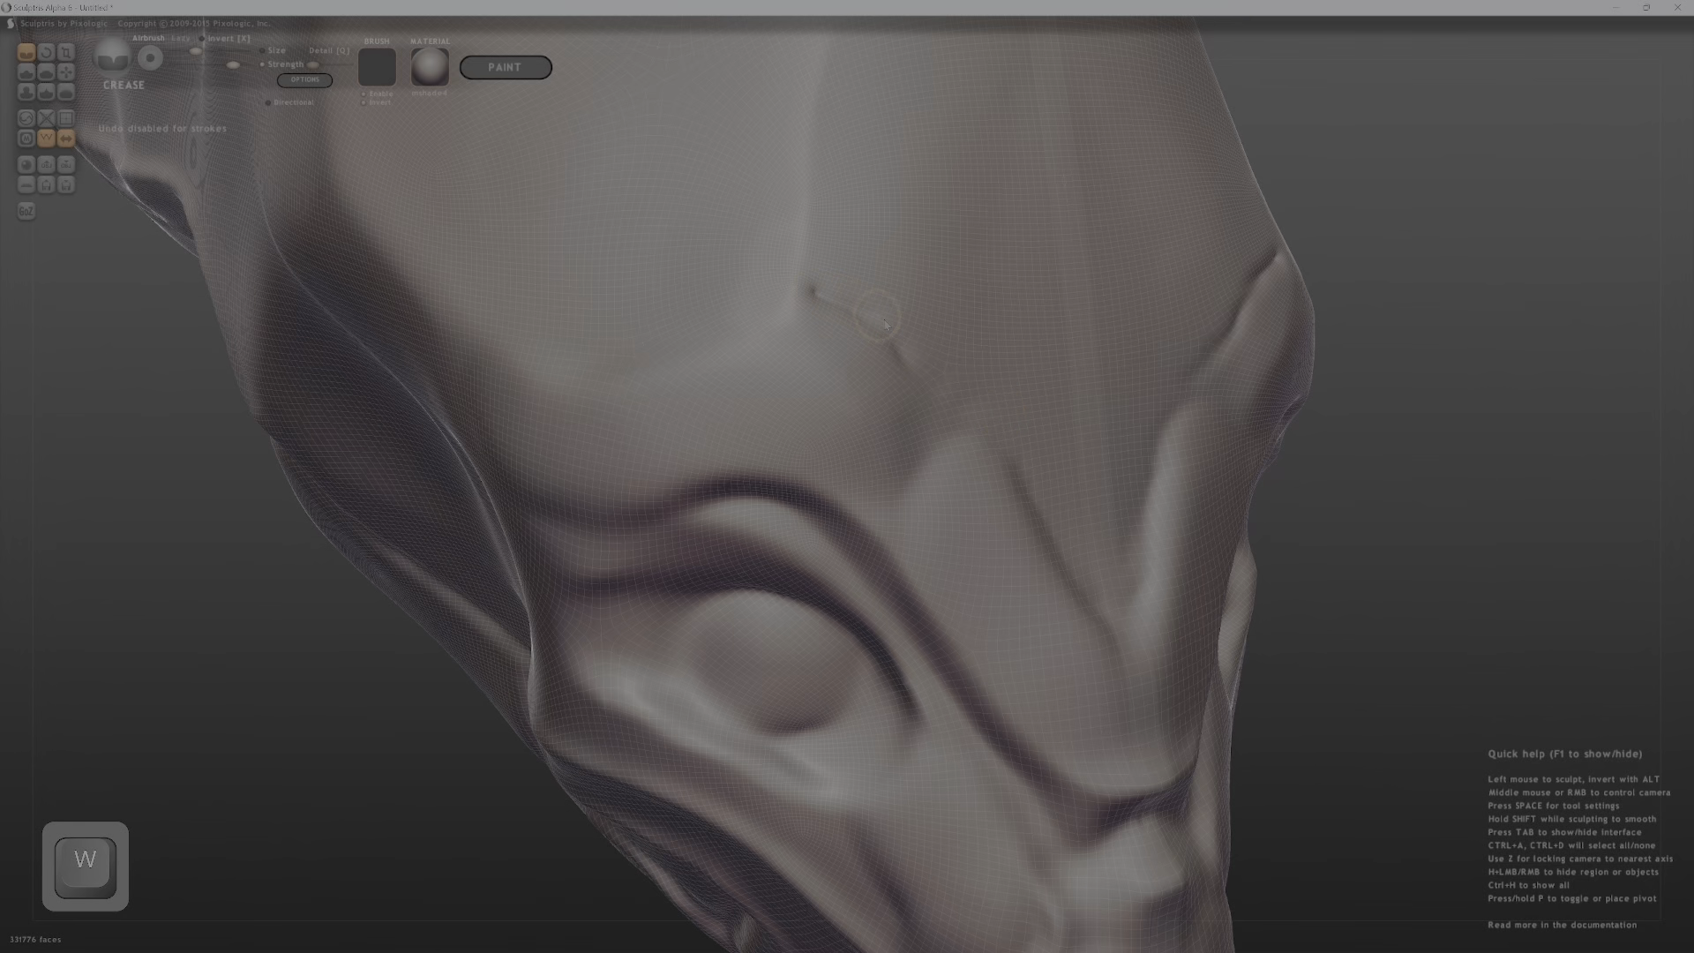
key(z)
key(ctrl+z)
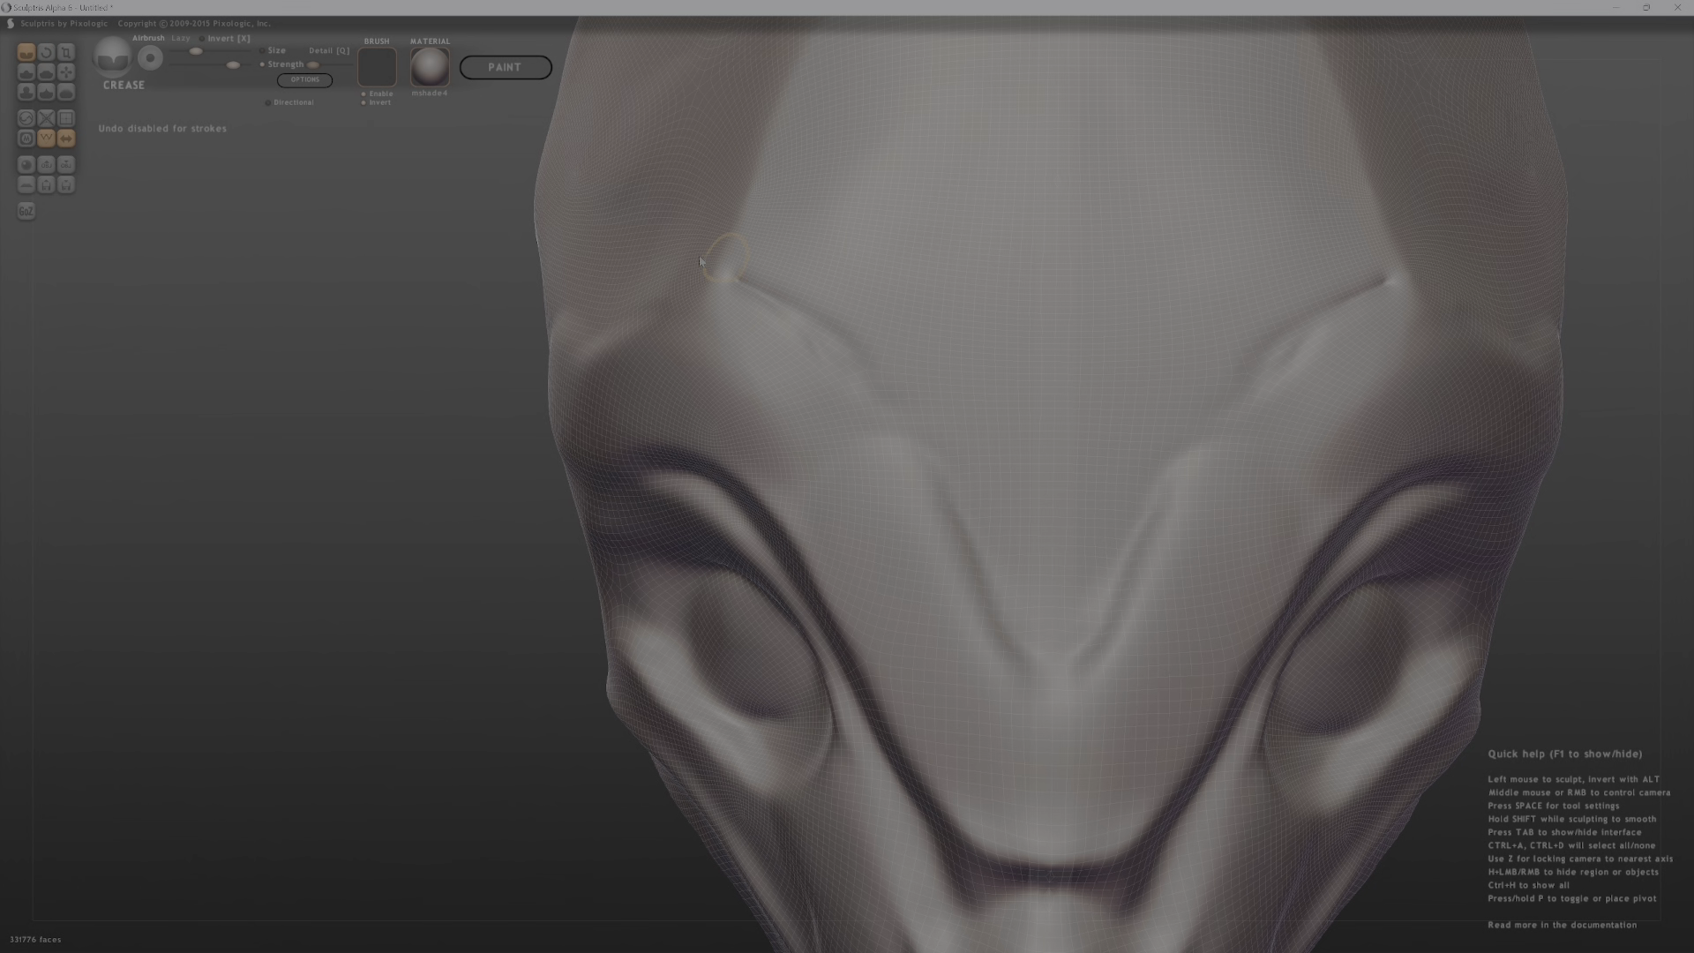
middle_drag(756, 287, 874, 344)
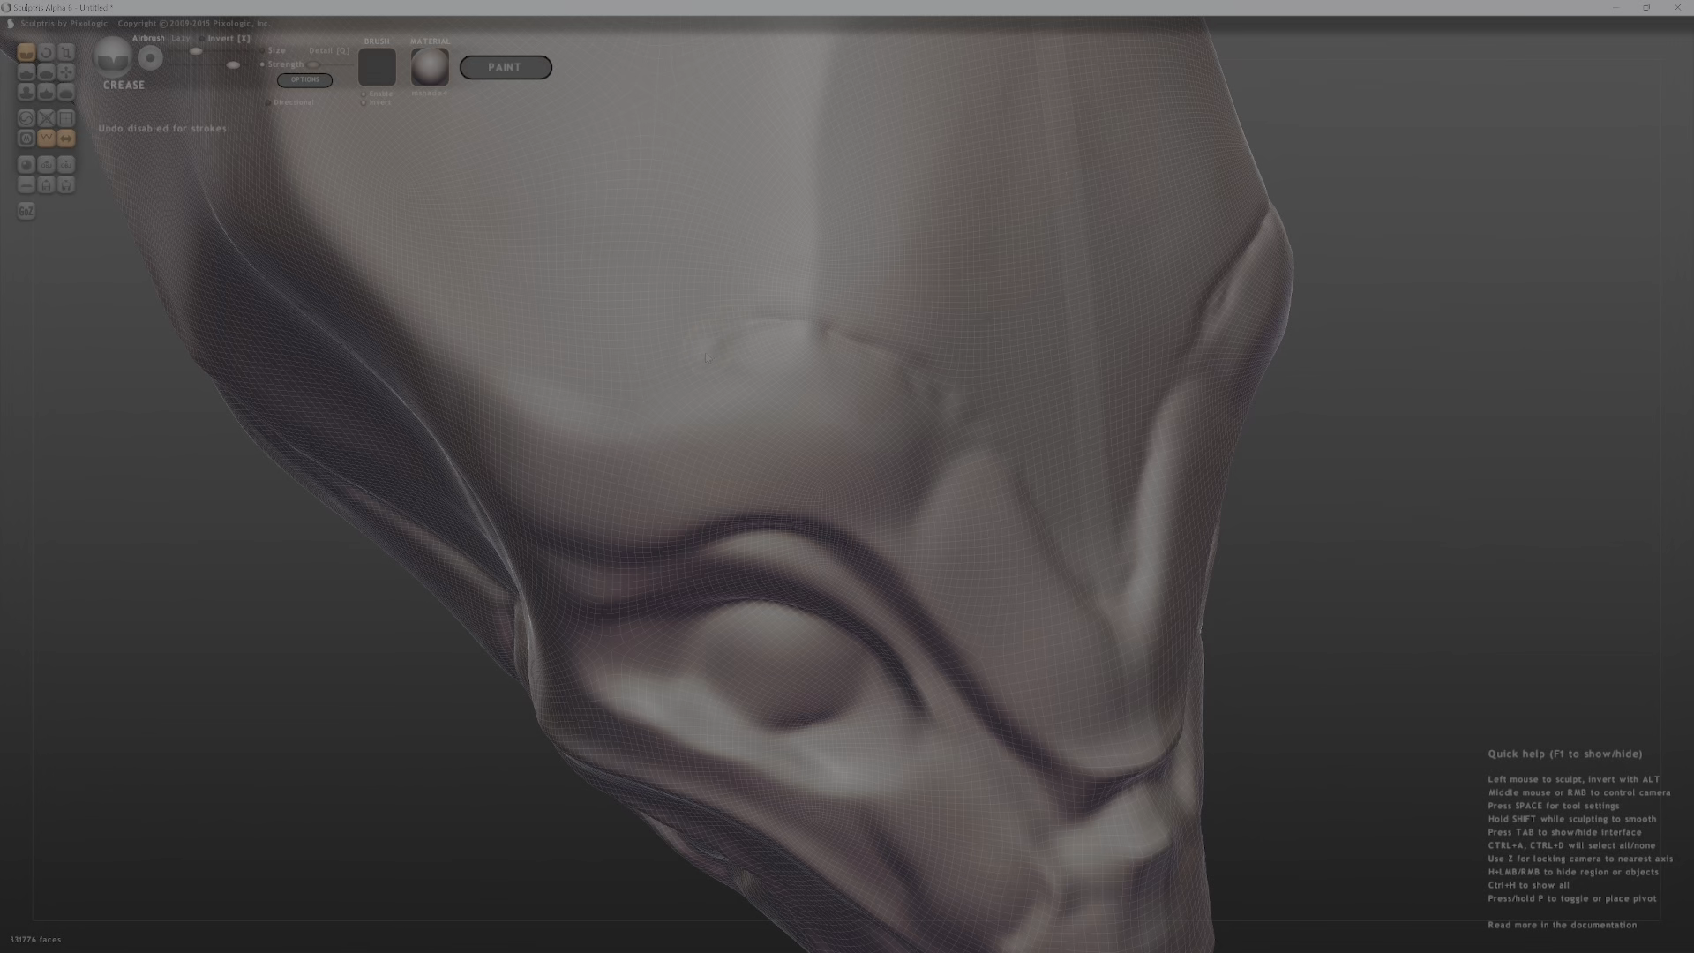
Extend the brow crease back across the side of the forehead and down around the temple.
middle_drag(601, 363, 757, 320)
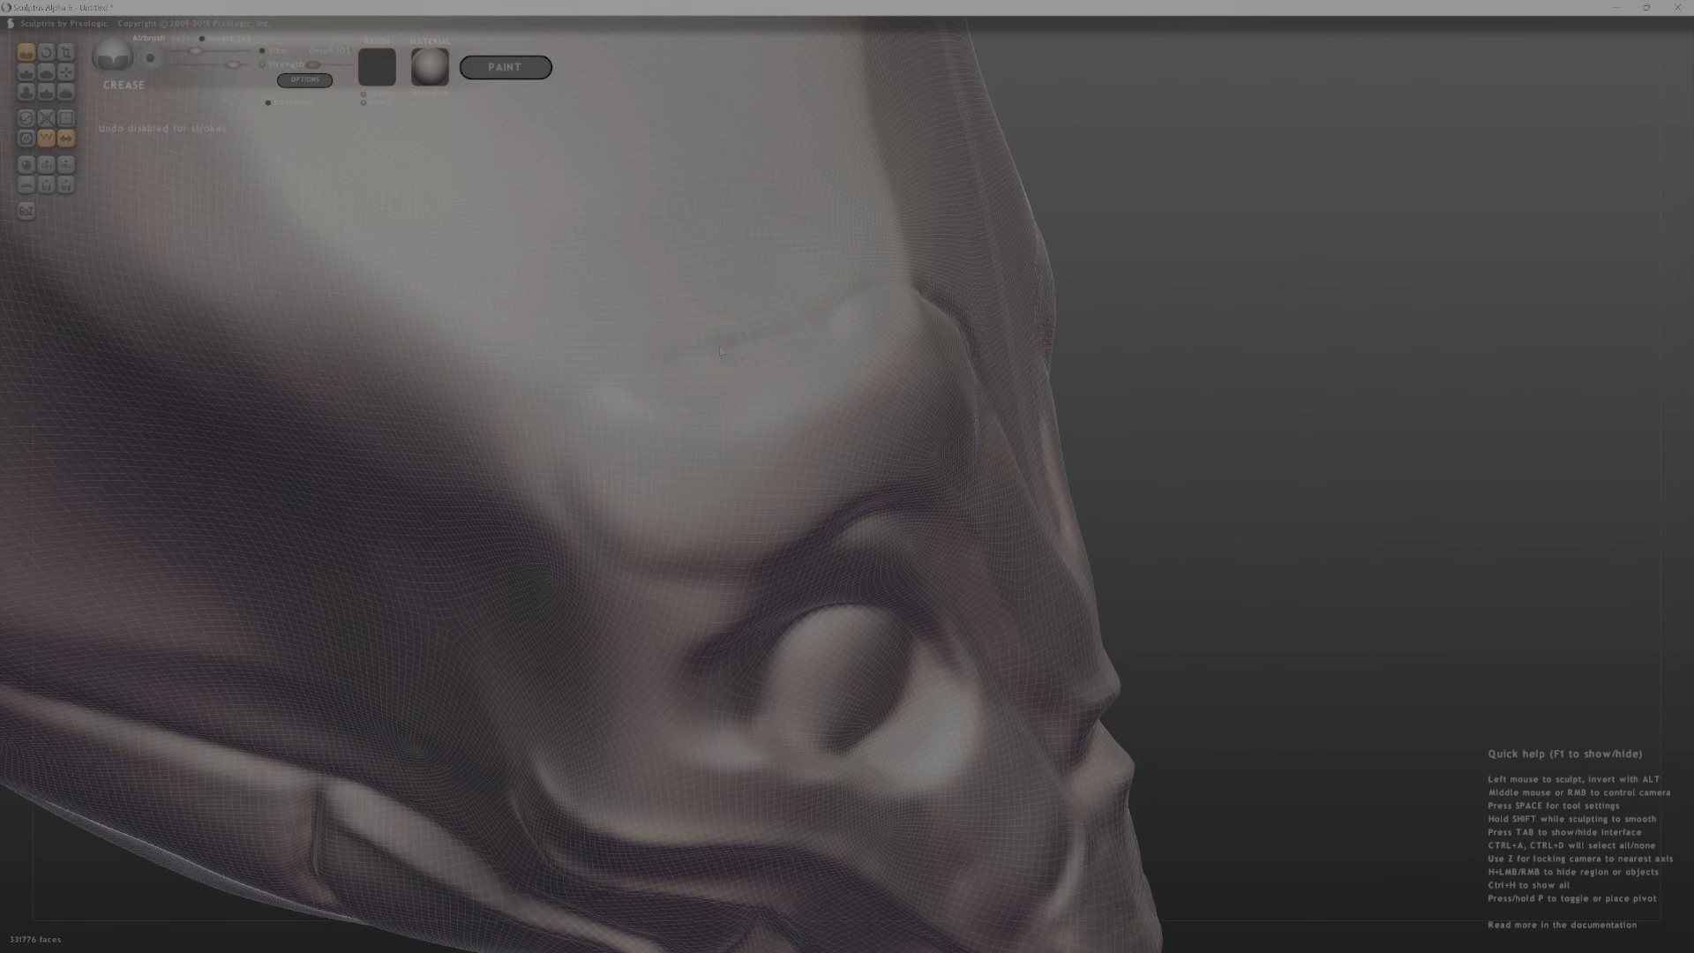
drag(626, 358, 558, 380)
drag(522, 446, 529, 533)
ctrl+right_drag(701, 511, 632, 524)
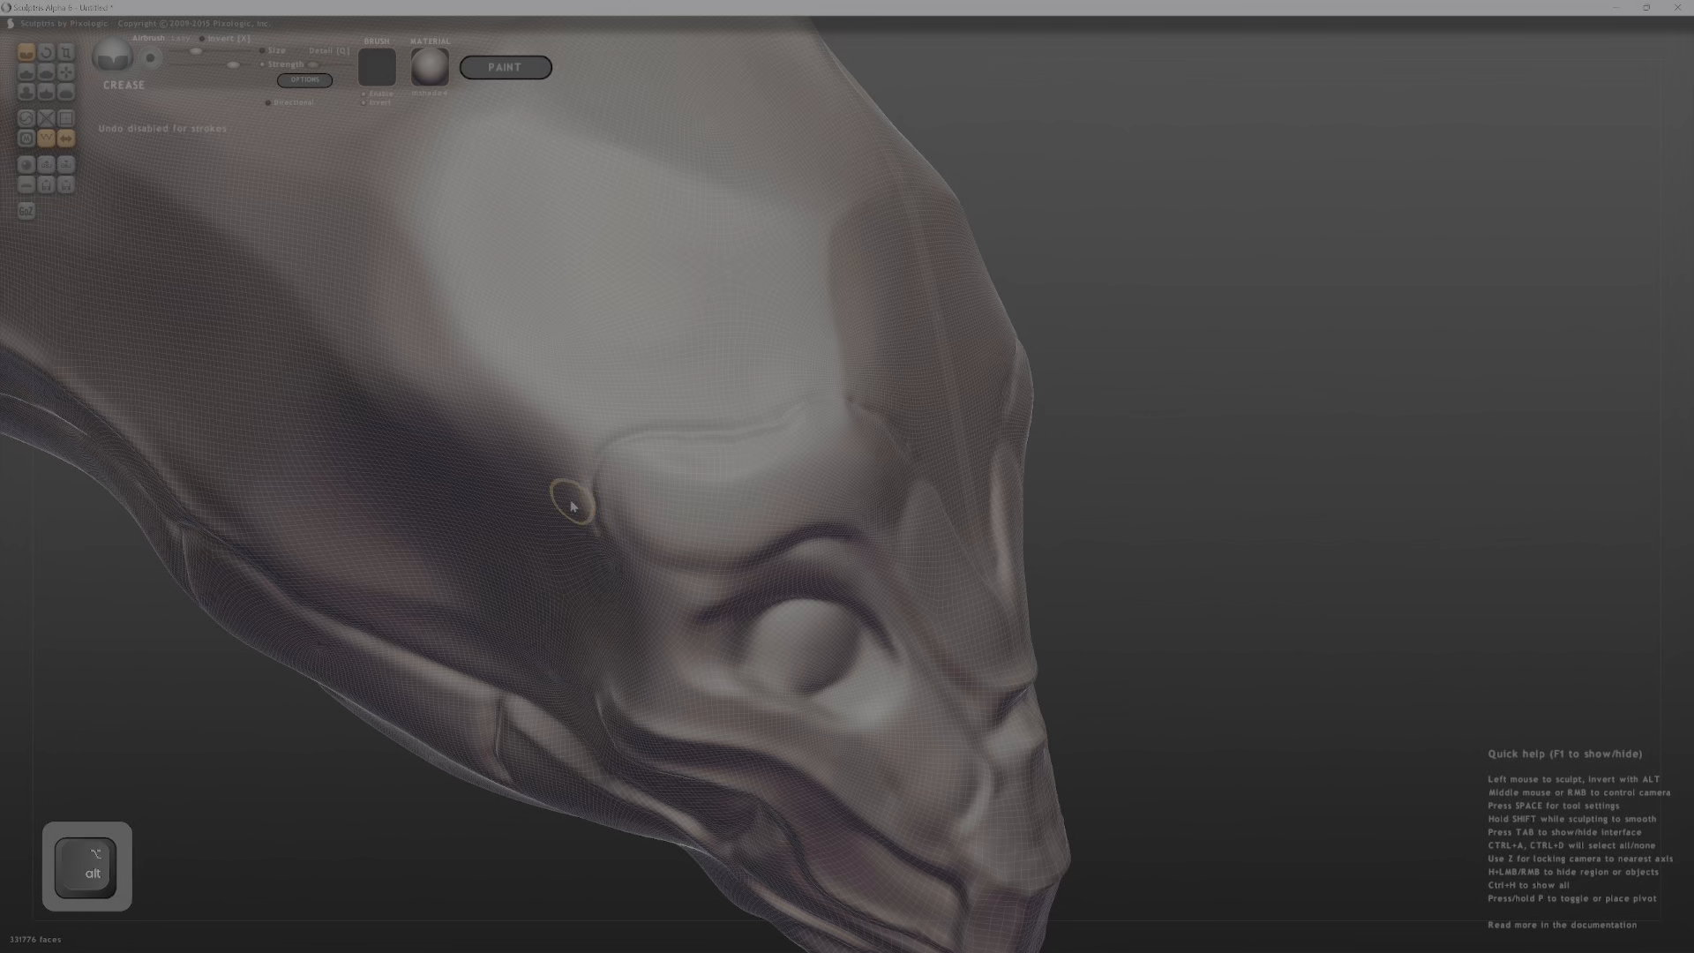
Raise a sharp edge along the outer side of the brow groove with the inverted Crease brush, from temple to inner brow.
mouse_move(571, 500)
alt+mouse_down()
mouse_move(586, 500)
mouse_move(572, 476)
mouse_move(589, 447)
alt+mouse_up()
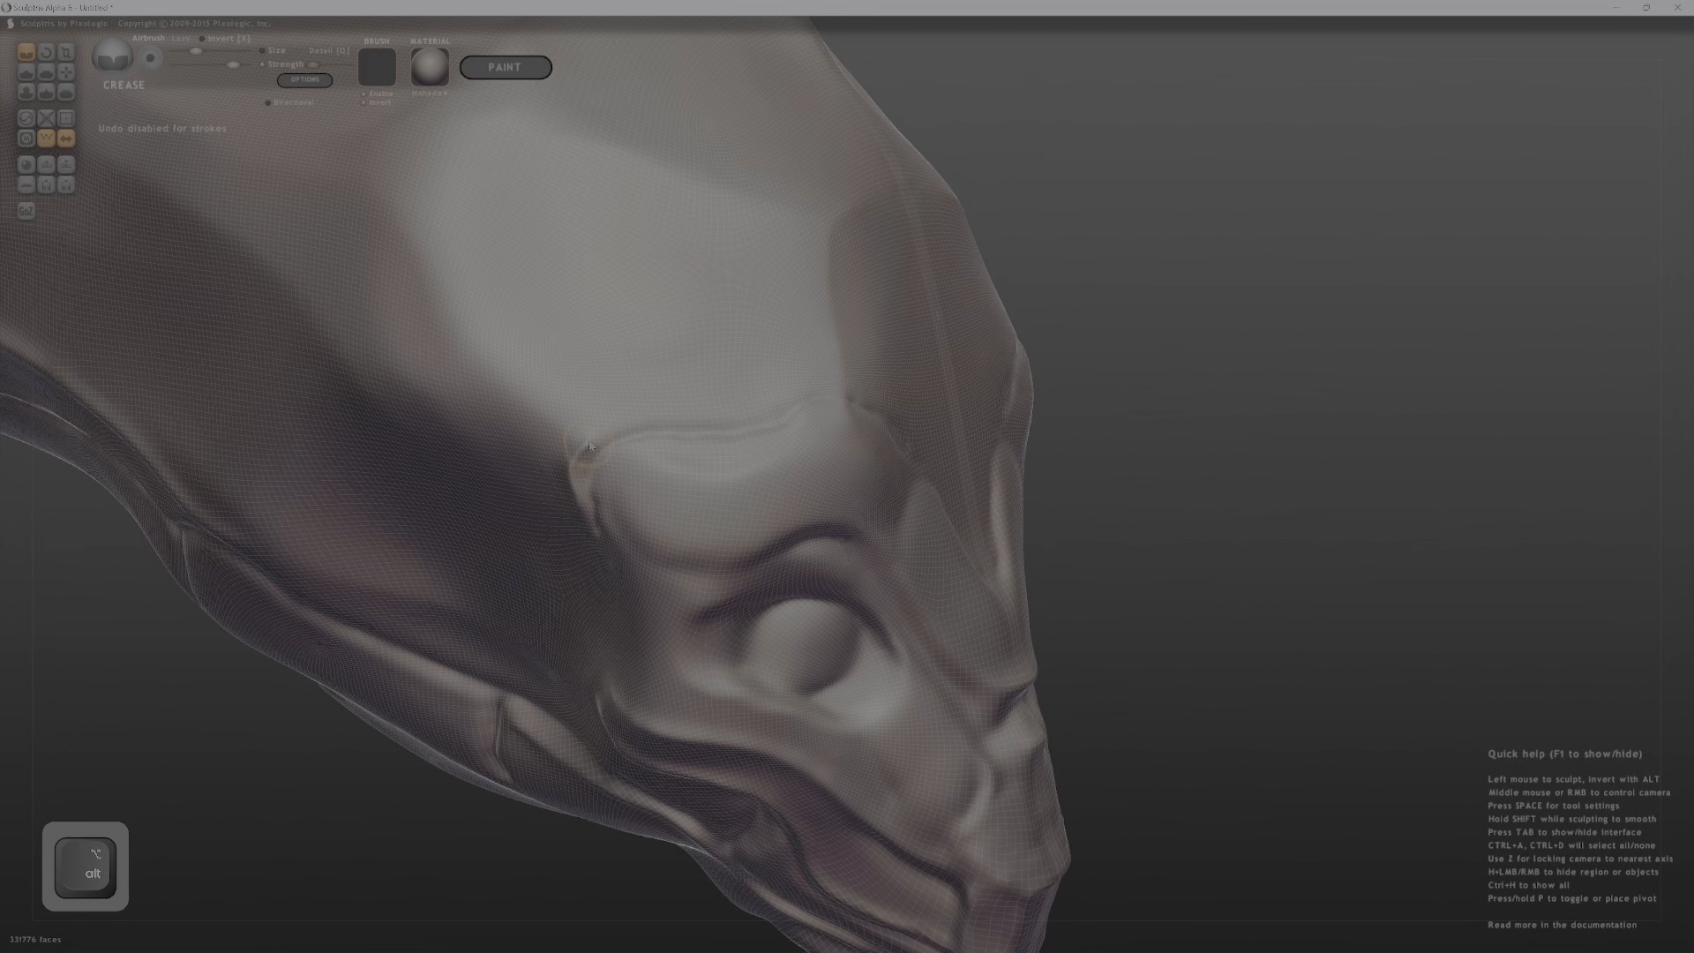
alt+drag(785, 395, 842, 385)
right_drag(937, 369, 731, 374)
mouse_move(713, 372)
alt+mouse_down()
mouse_move(794, 399)
mouse_move(827, 460)
alt+mouse_up()
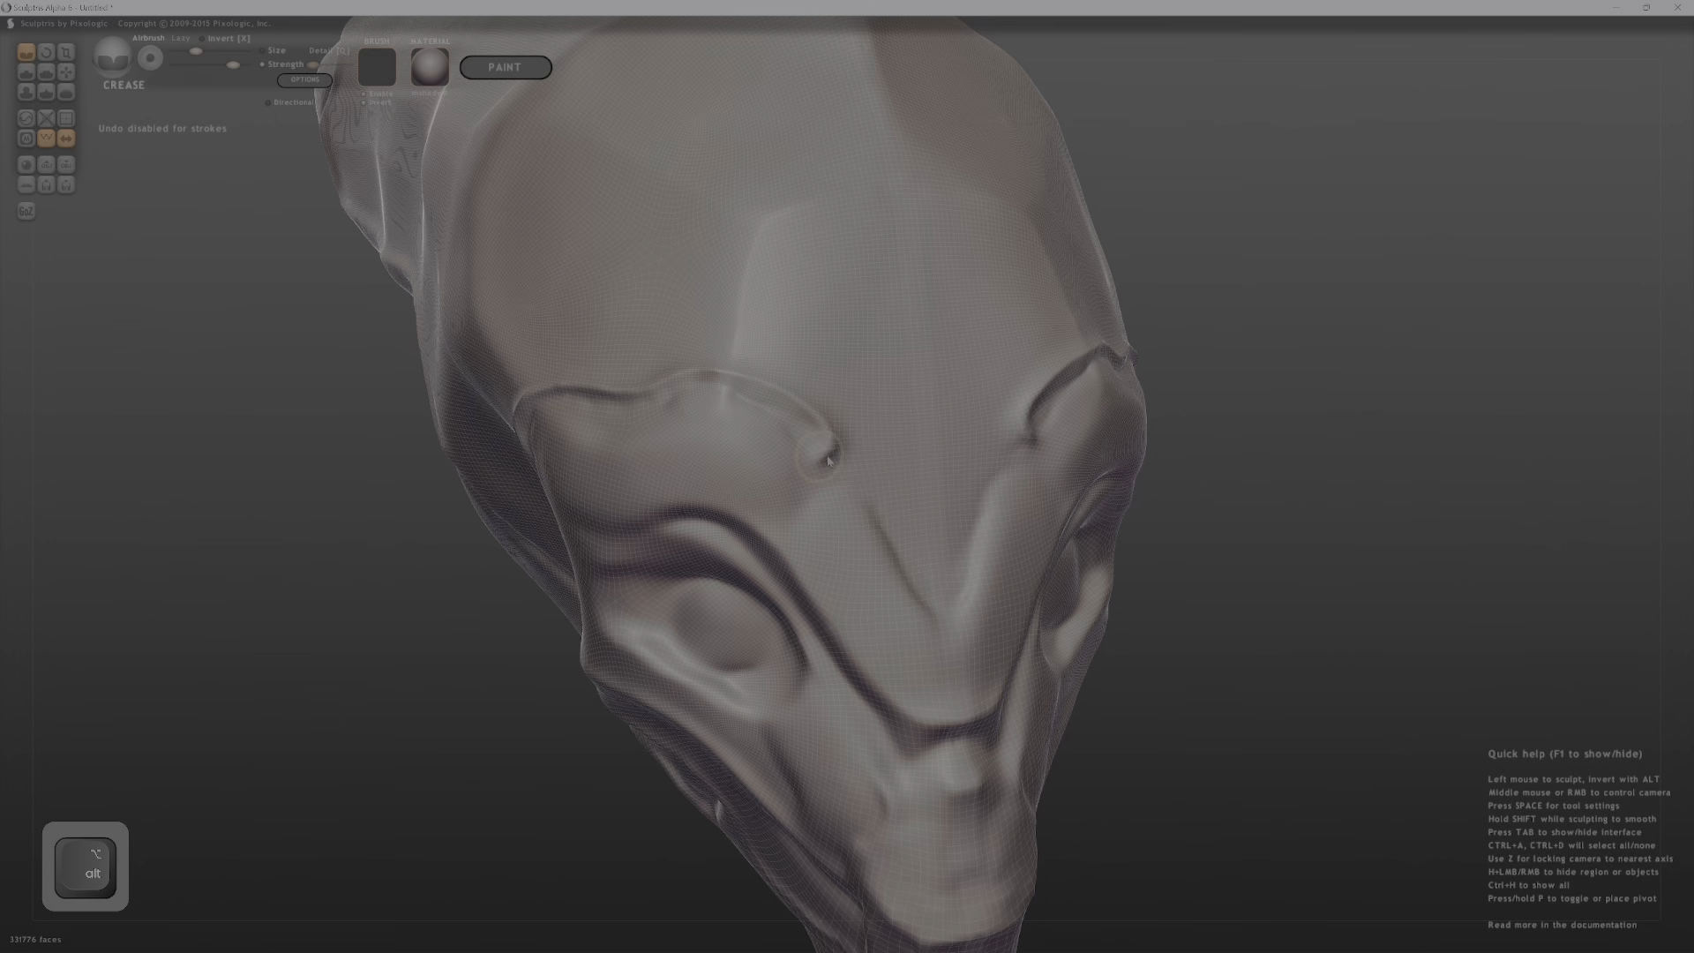
Hide the wireframe and build up the surface directly above the brow groove with the Draw brush.
right_drag(820, 462, 970, 408)
right_drag(869, 377, 971, 432)
right_drag(870, 441, 924, 452)
key(w)
ctrl+right_drag(1039, 492, 988, 410)
right_drag(988, 410, 966, 515)
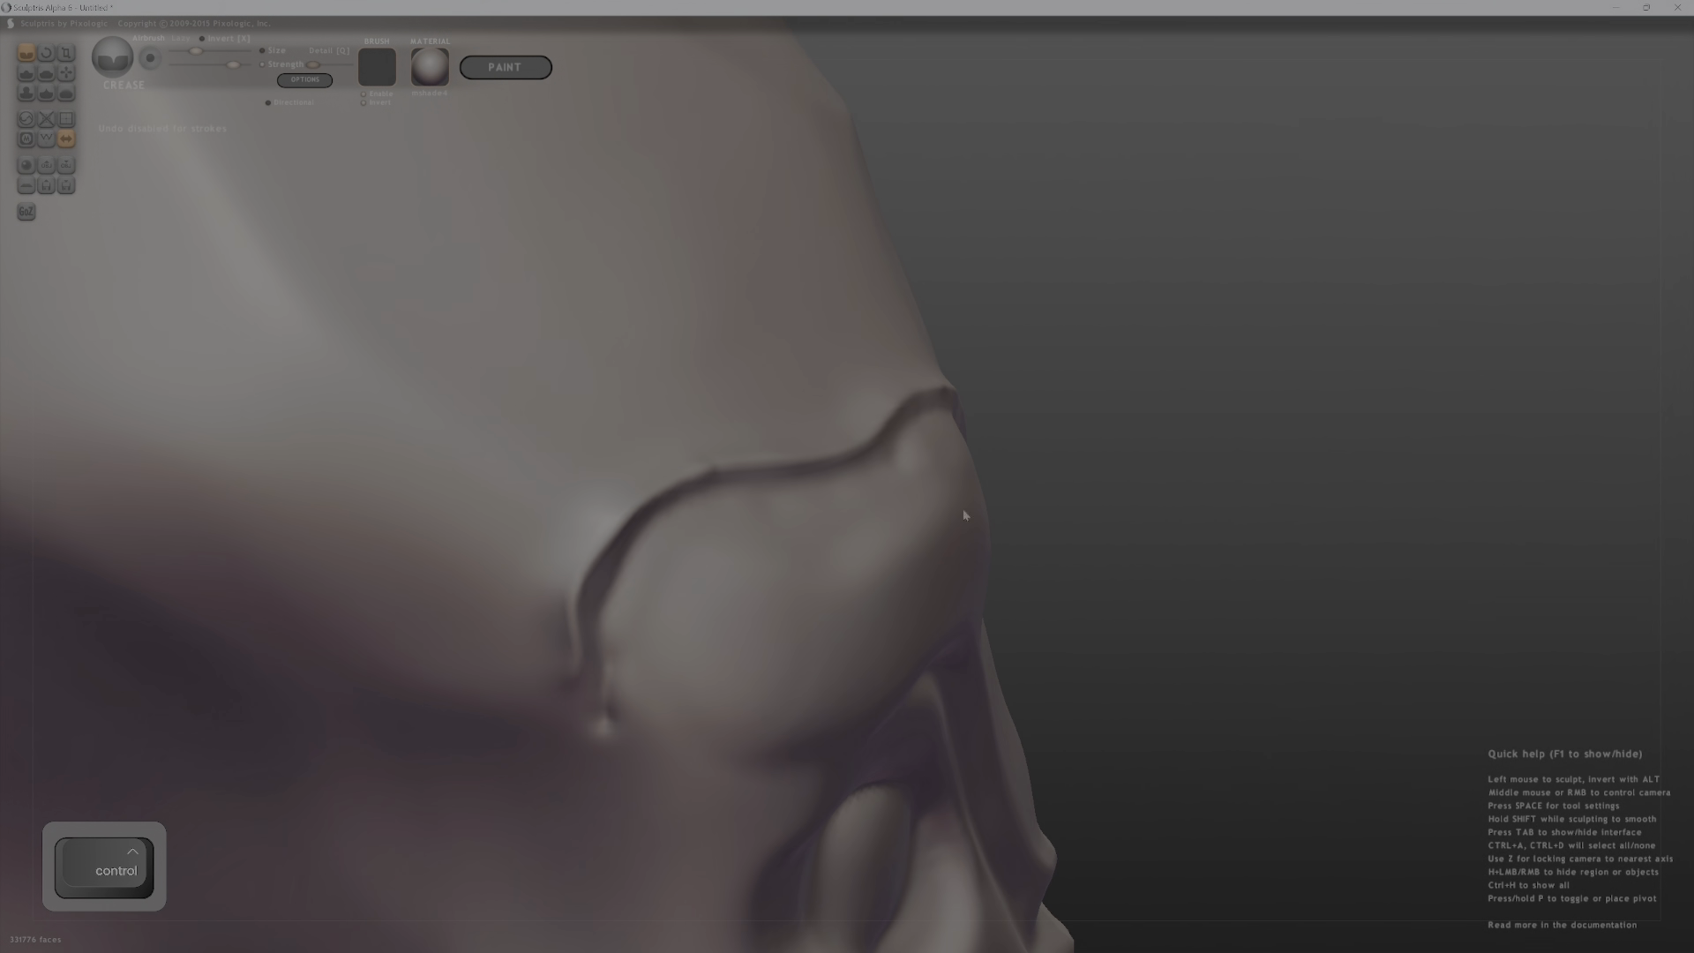
key(d)
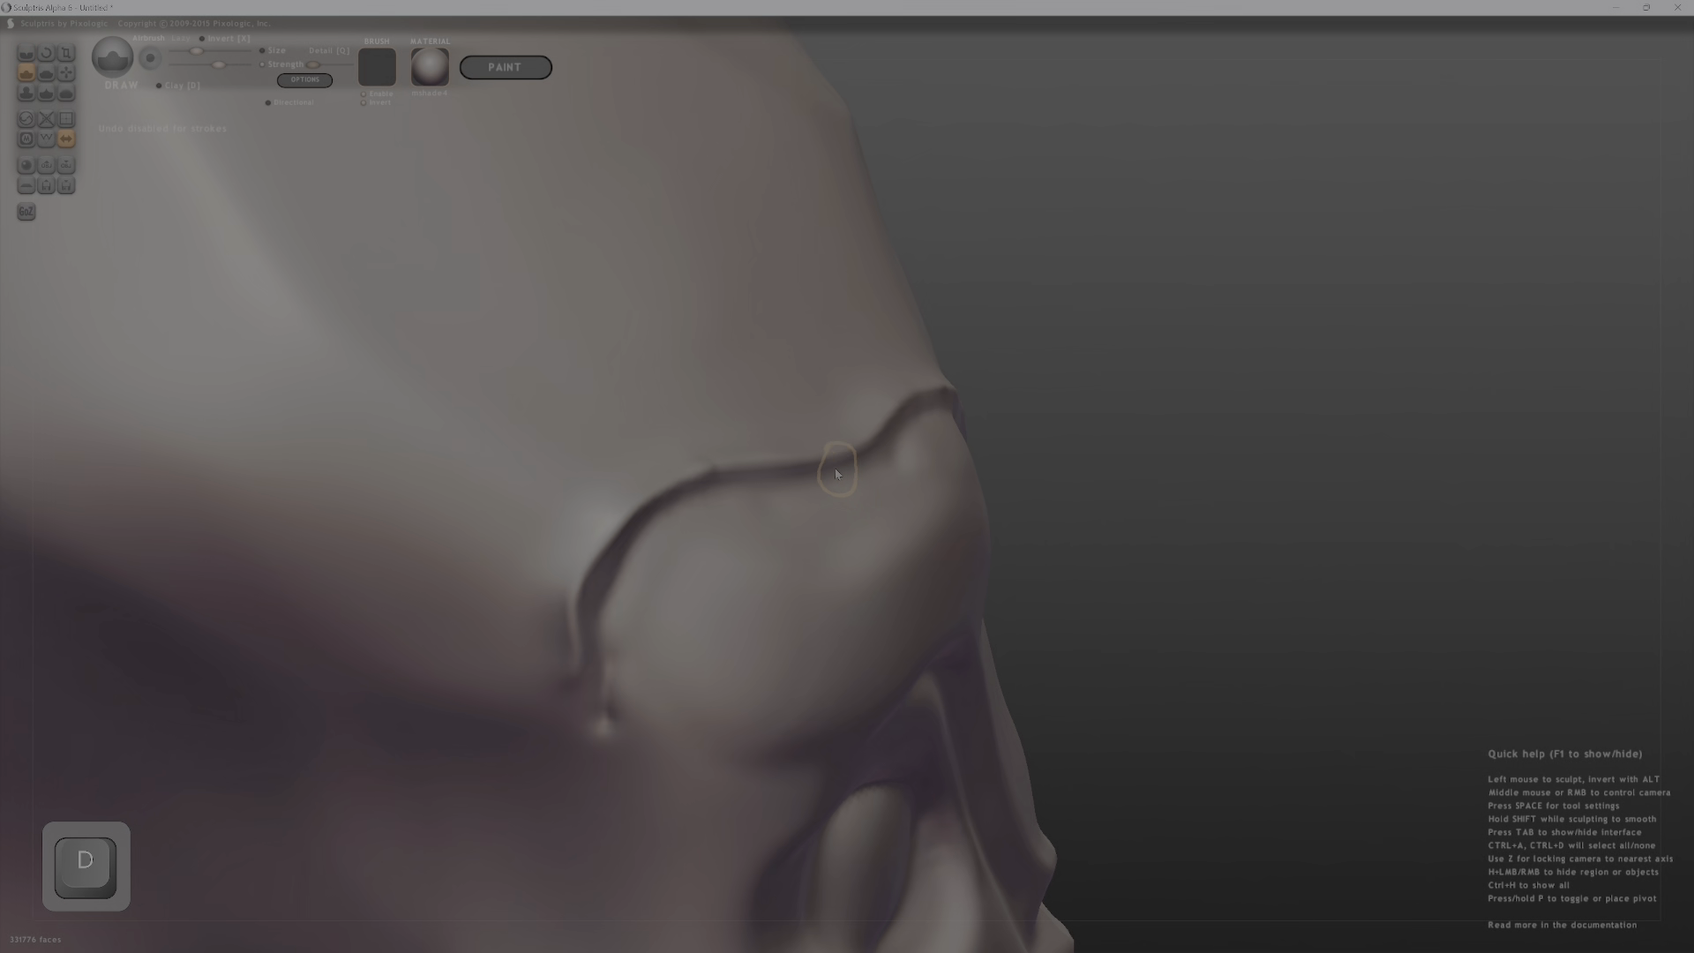
key([)
drag(549, 657, 542, 583)
mouse_move(576, 513)
mouse_down()
mouse_move(639, 473)
mouse_move(857, 408)
mouse_move(930, 350)
mouse_up()
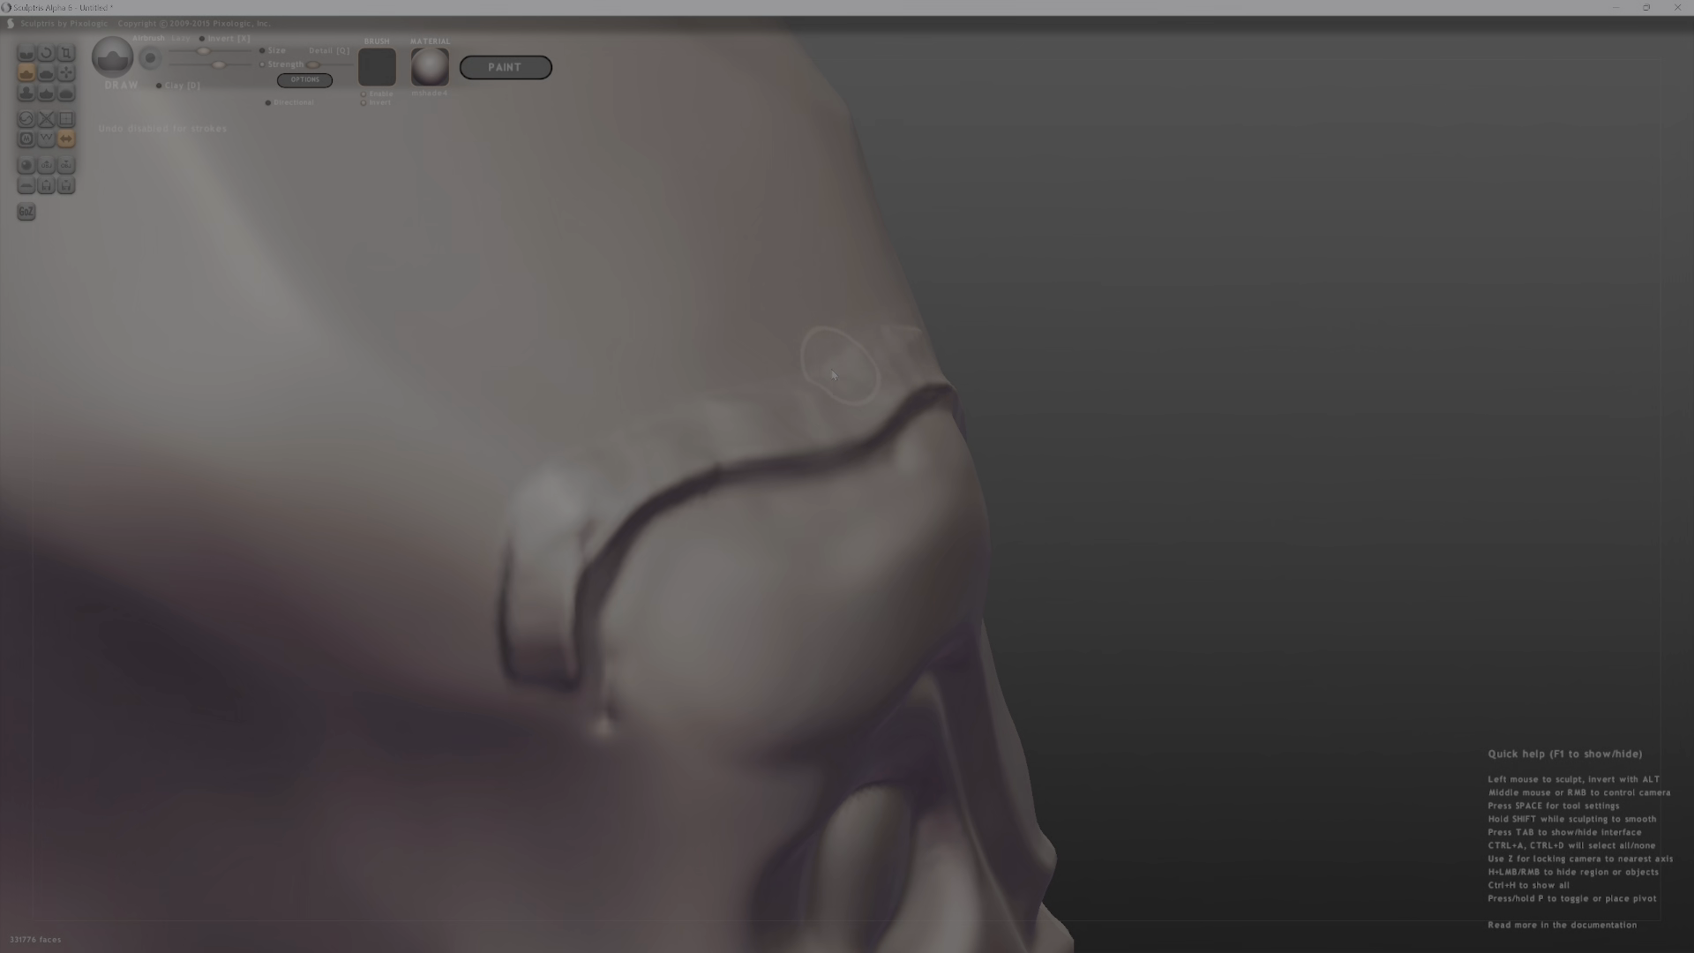
mouse_move(531, 464)
mouse_down()
mouse_move(507, 532)
mouse_move(507, 661)
mouse_move(529, 573)
mouse_move(584, 485)
mouse_up()
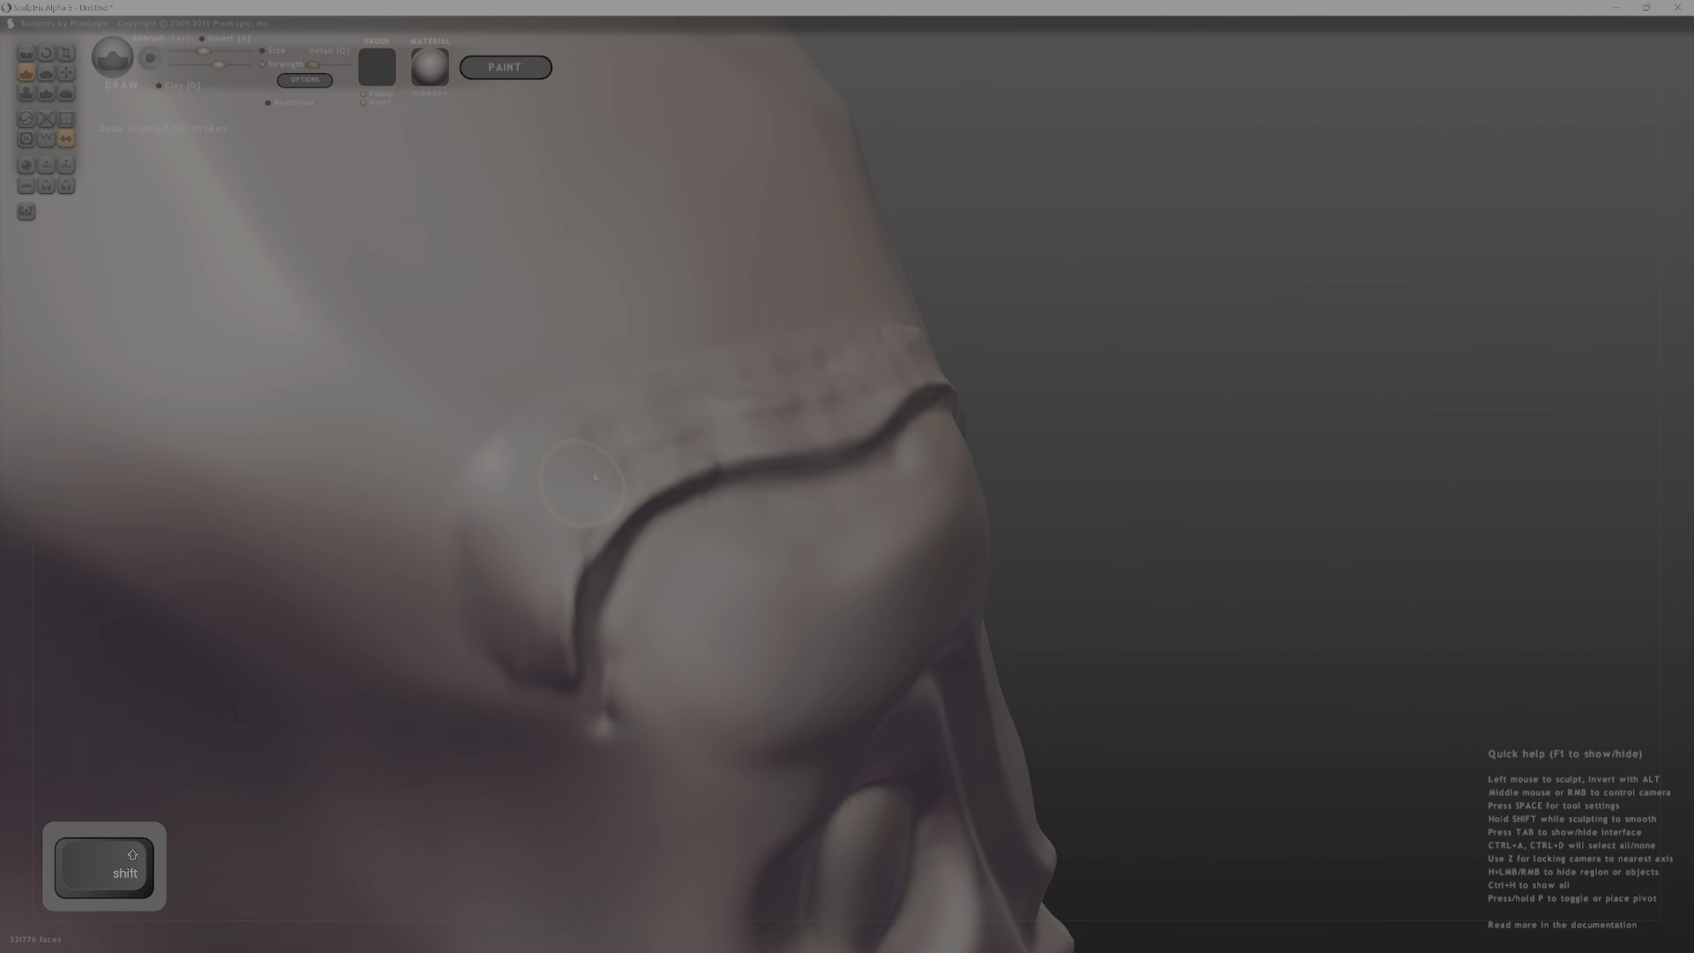
Smooth the built-up strokes above the brow groove and behind its temple end.
shift+drag(846, 388, 692, 419)
mouse_move(464, 459)
shift+mouse_down()
mouse_move(458, 559)
mouse_move(481, 529)
shift+mouse_up()
mouse_move(582, 424)
middle_down()
mouse_move(481, 366)
mouse_move(507, 339)
middle_up()
middle_drag(311, 566, 271, 453)
Crease the lower temple end of the brow groove and sharpen its inner end near the V-shaped ridge.
key(d)
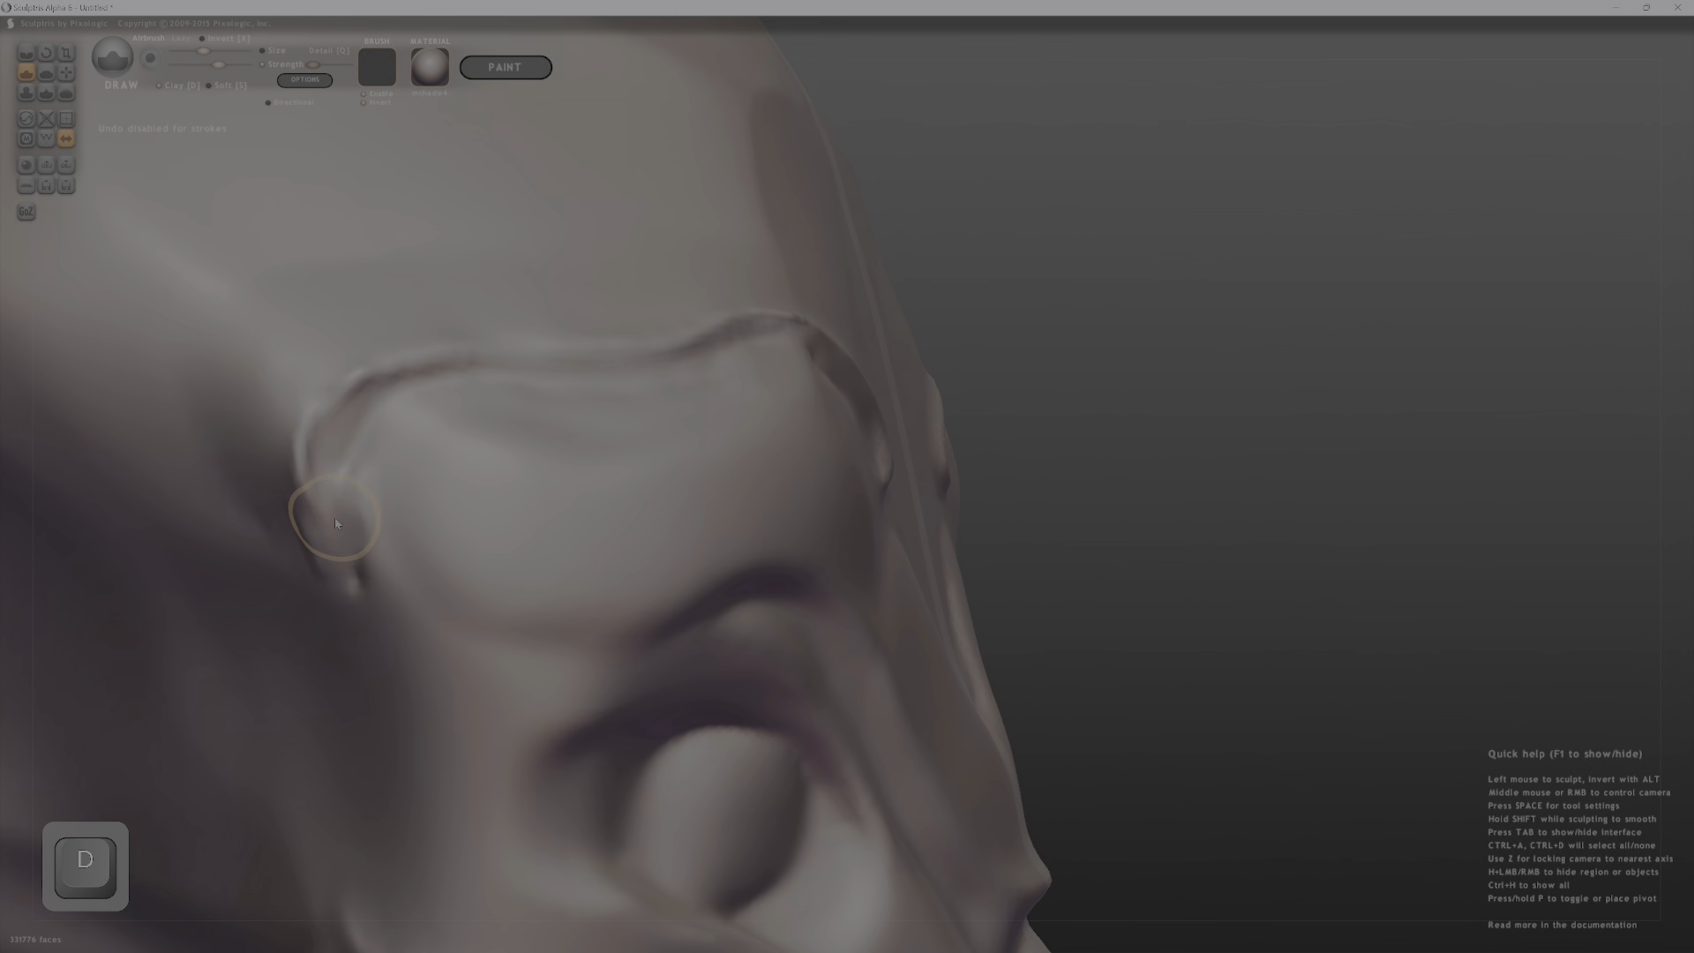
key(e)
drag(331, 499, 346, 584)
mouse_move(662, 661)
middle_down()
mouse_move(546, 653)
mouse_move(452, 549)
mouse_move(400, 563)
middle_up()
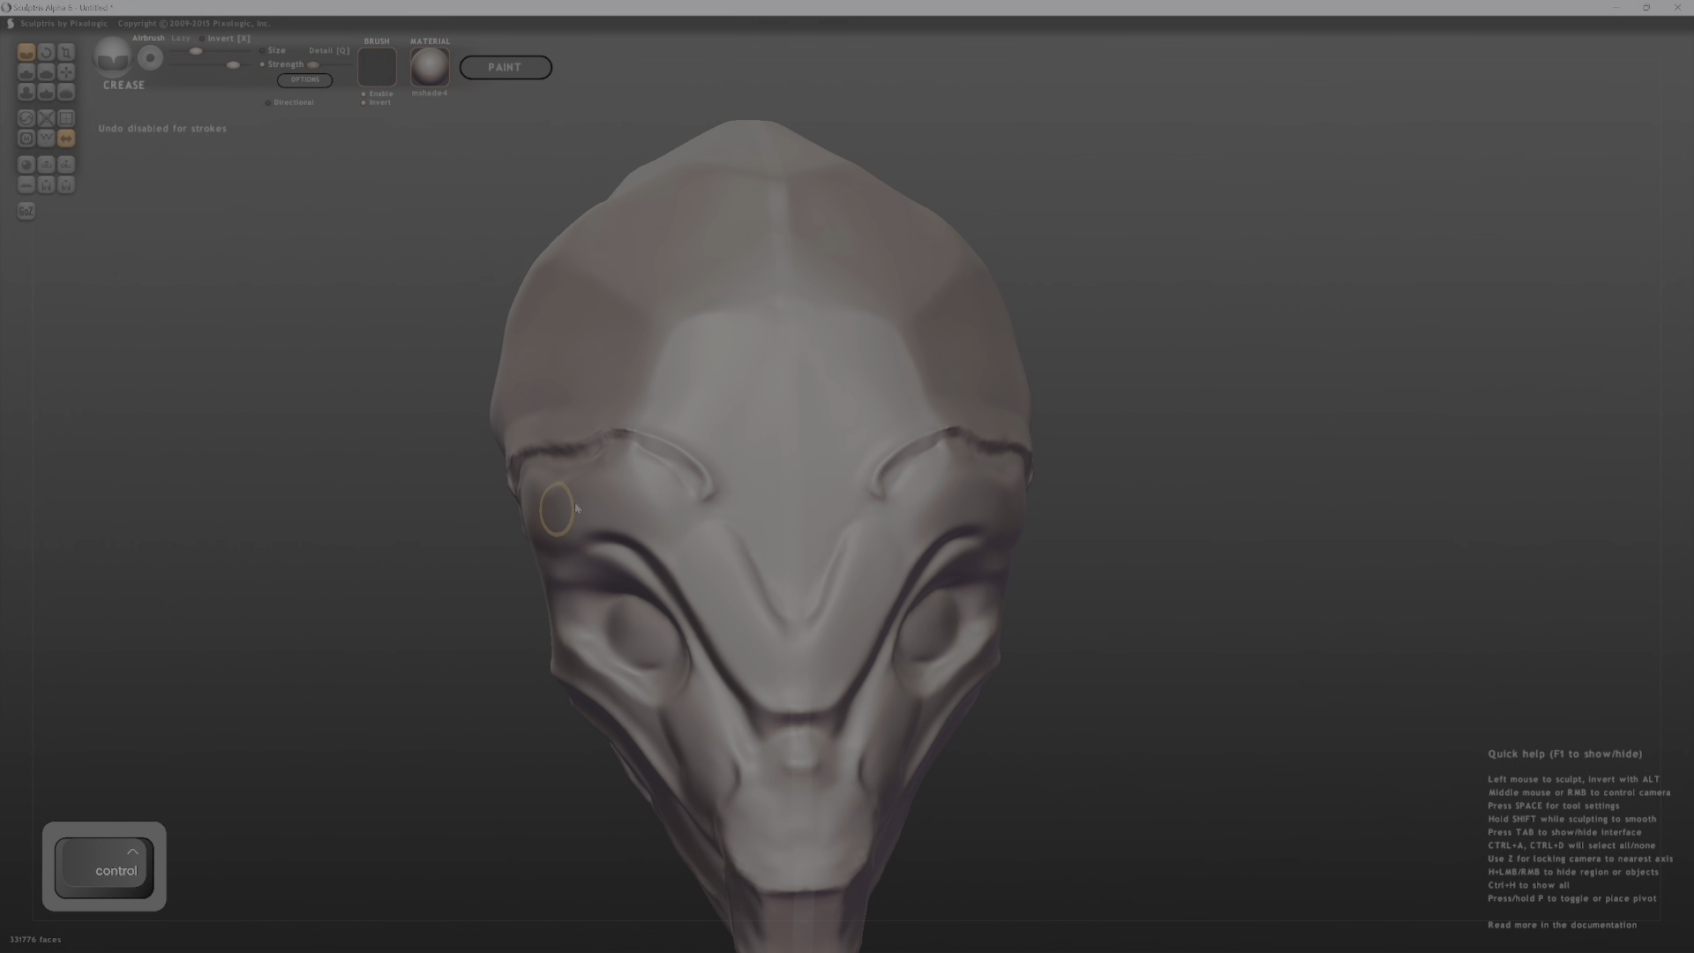
ctrl+middle_drag(561, 509, 590, 536)
key(alt)
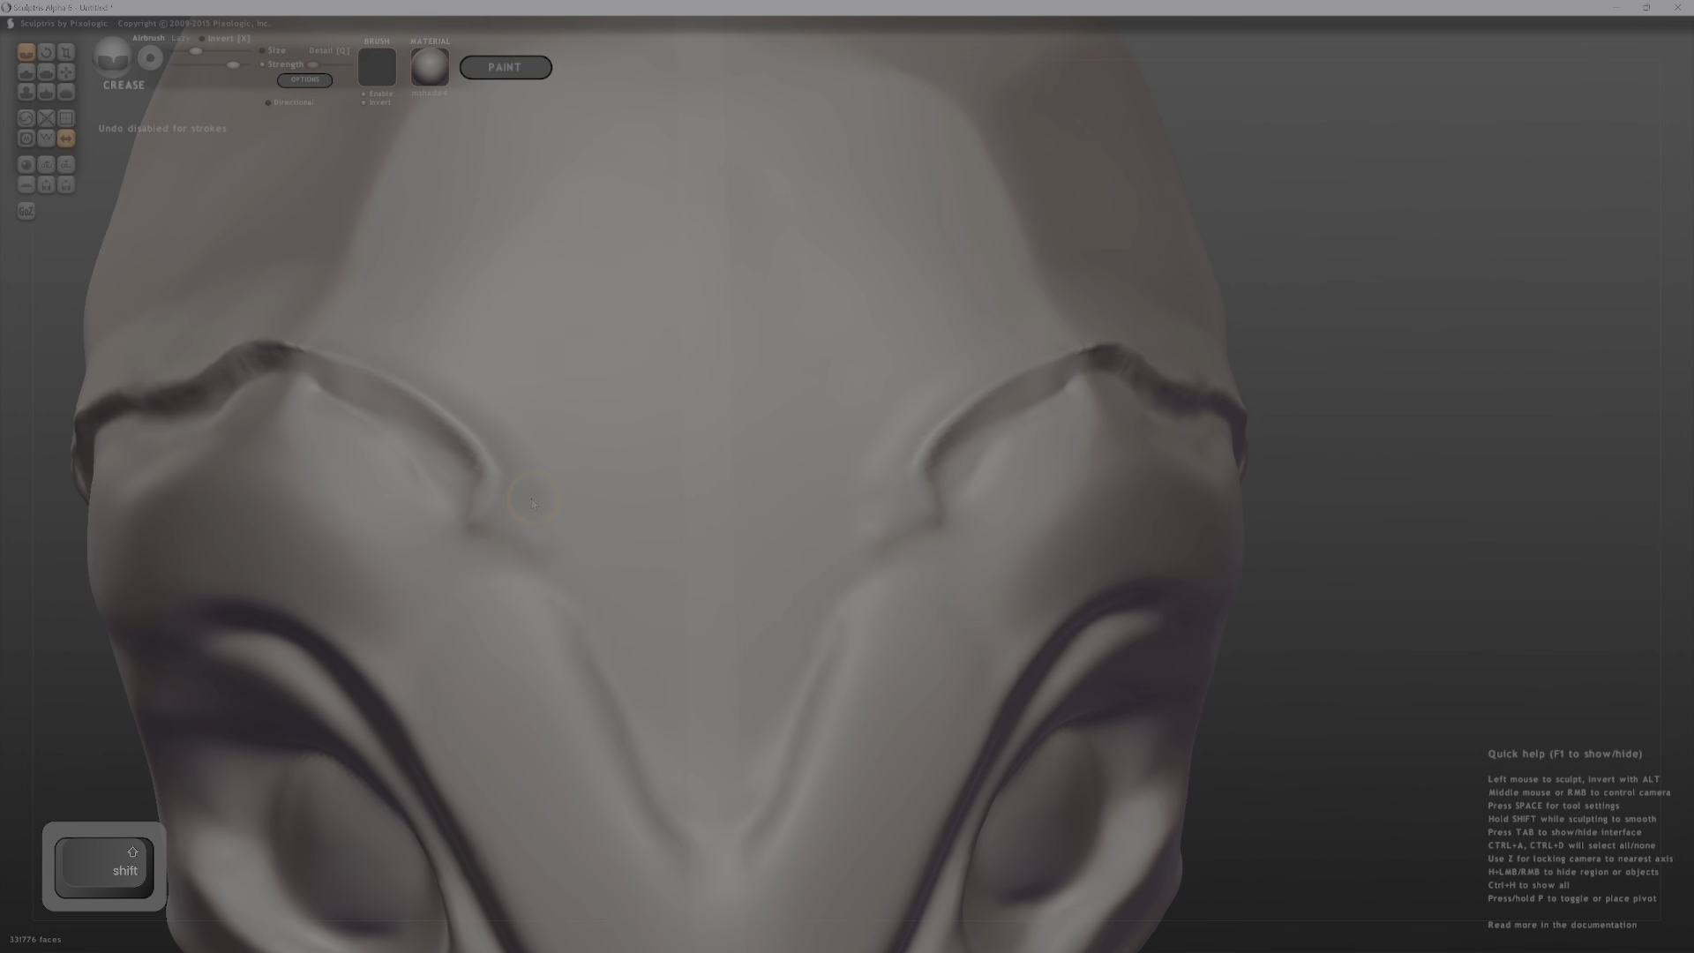
Build up the forehead along the inner brow groove with the Draw brush and smooth the strokes into the surface.
key(d)
middle_drag(508, 445, 529, 544)
drag(331, 369, 397, 424)
mouse_move(397, 423)
alt+middle_down()
mouse_move(480, 480)
mouse_move(719, 521)
alt+middle_up()
middle_drag(653, 503, 786, 537)
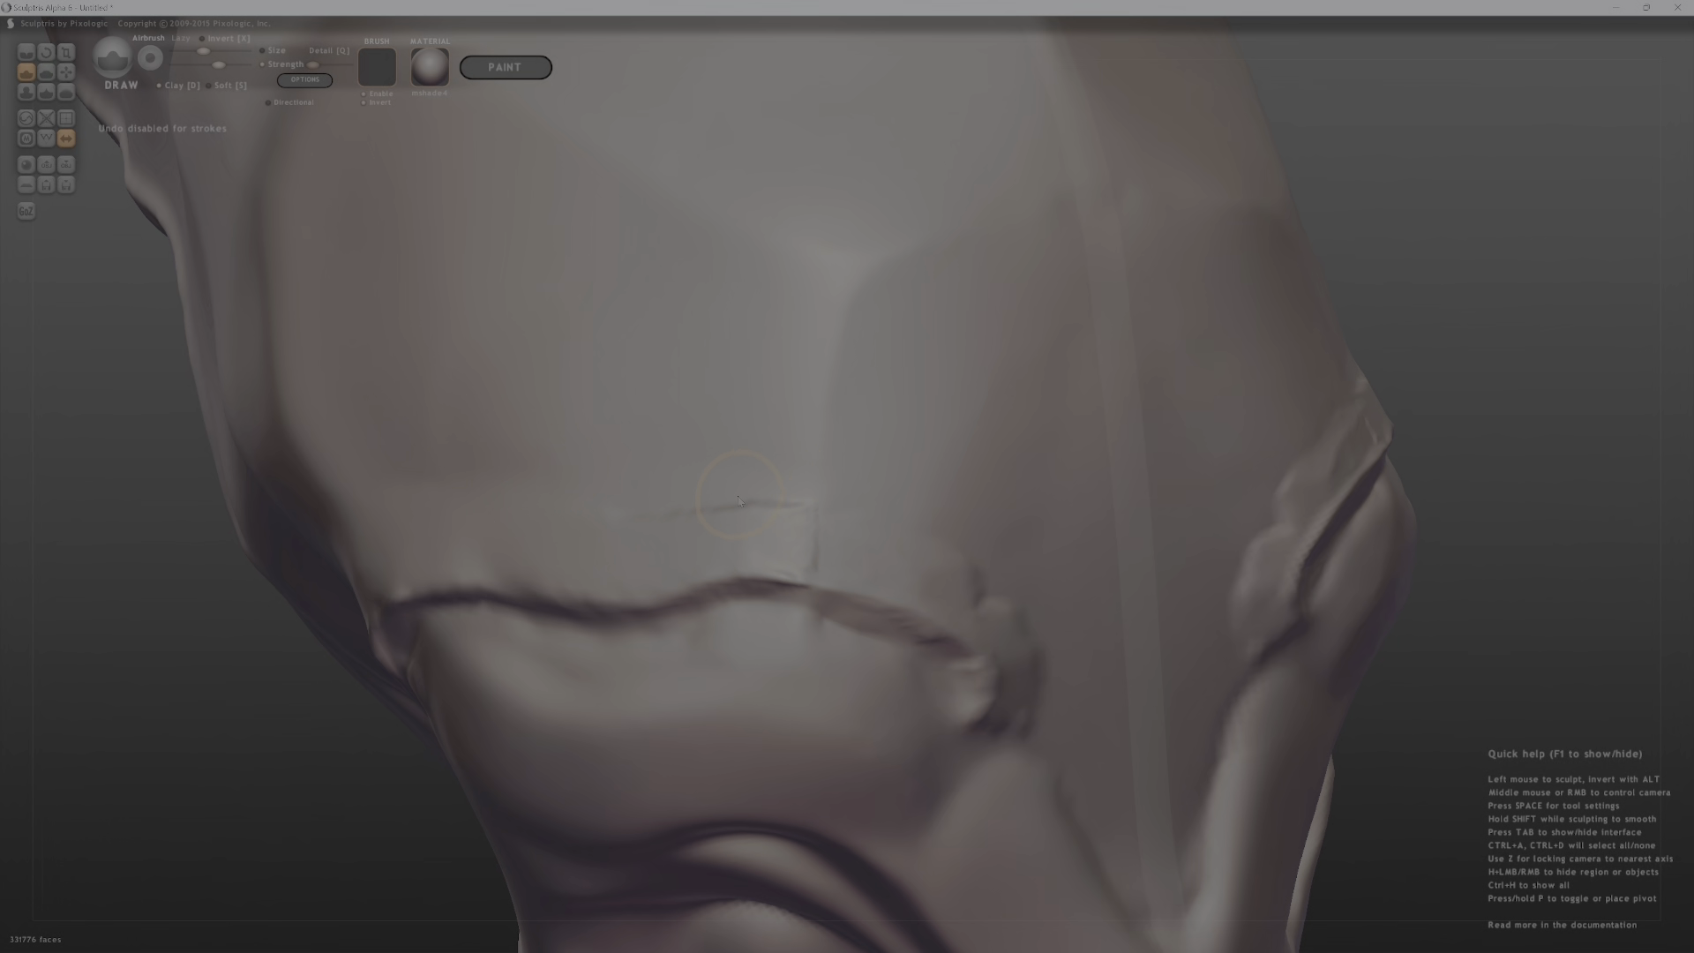
mouse_move(815, 491)
mouse_down()
mouse_move(752, 501)
mouse_move(778, 475)
mouse_move(651, 473)
mouse_move(914, 517)
mouse_move(759, 494)
mouse_move(792, 433)
mouse_up()
key(s)
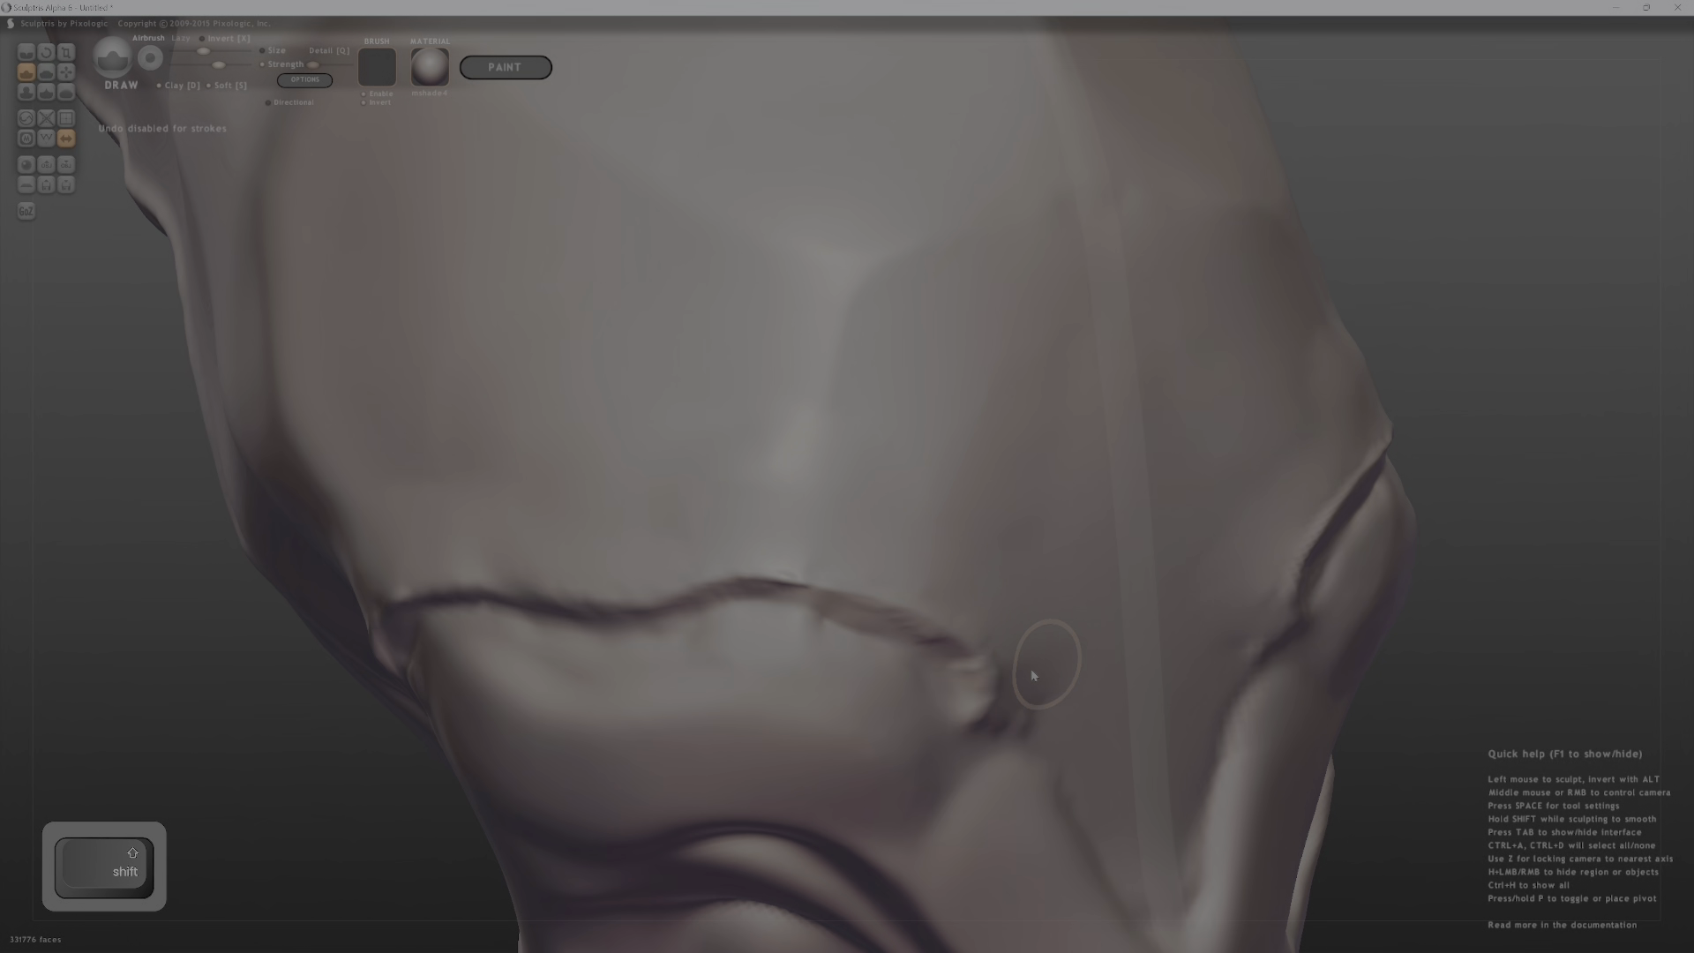
Draw a raised patch beside the forehead's centre line and try to undo it before smoothing it.
middle_drag(1032, 674, 900, 539)
drag(901, 539, 909, 567)
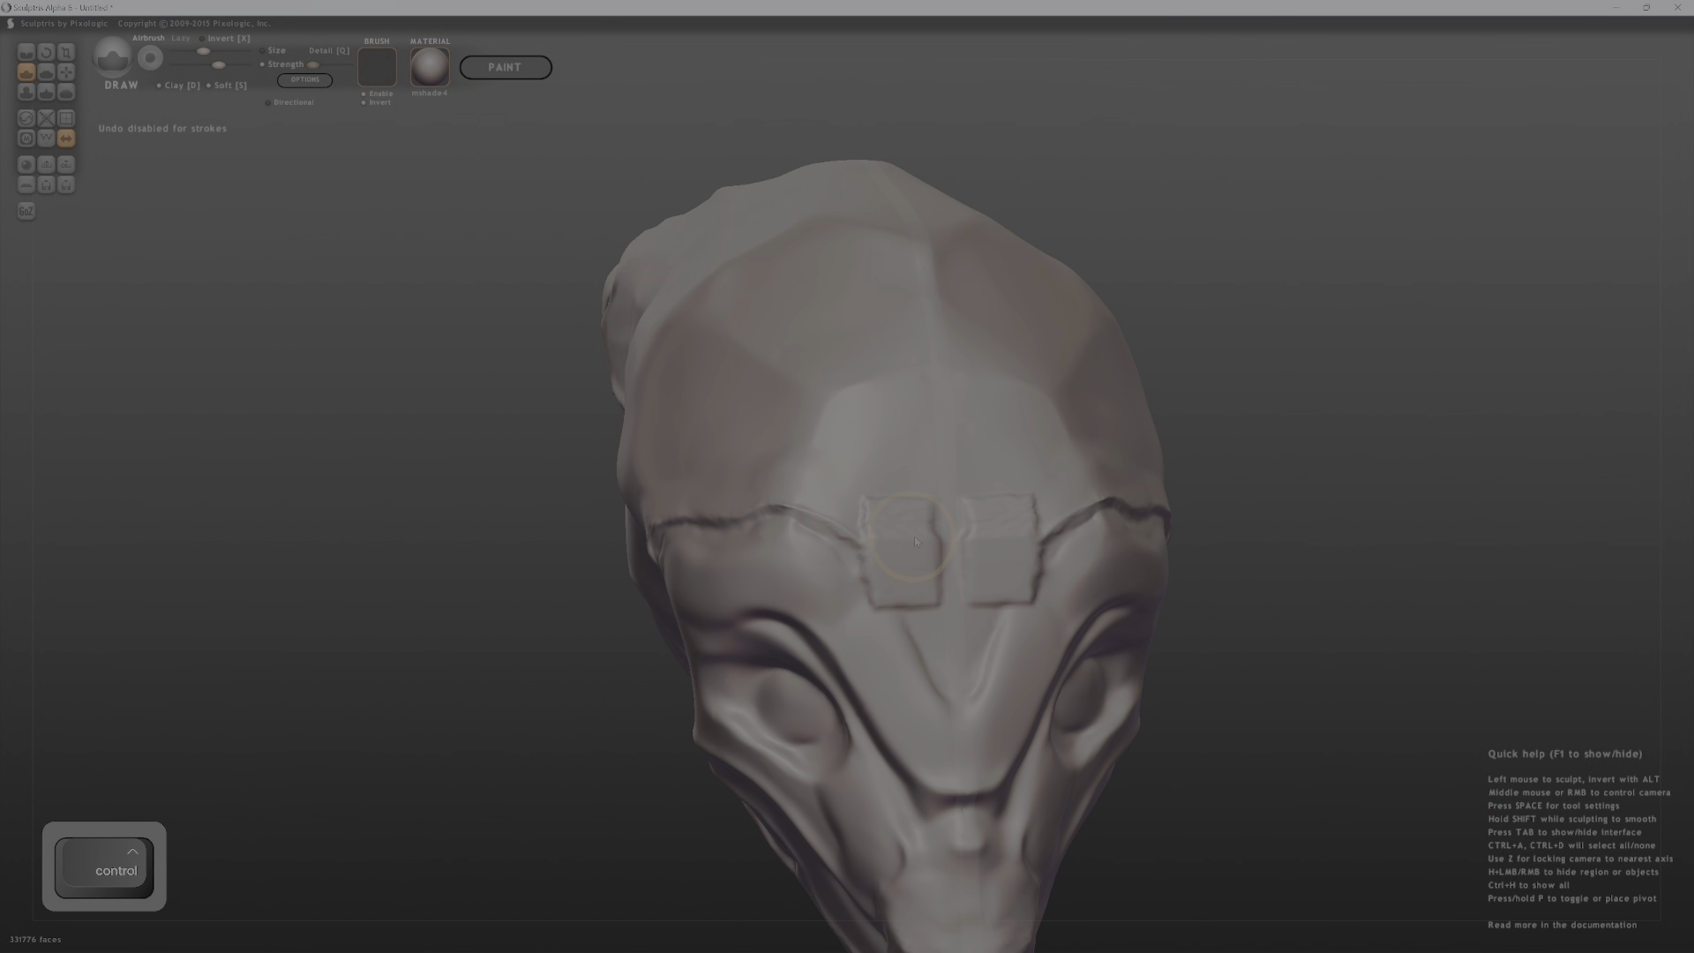
key(ctrl+z)
middle_drag(914, 533, 1000, 484)
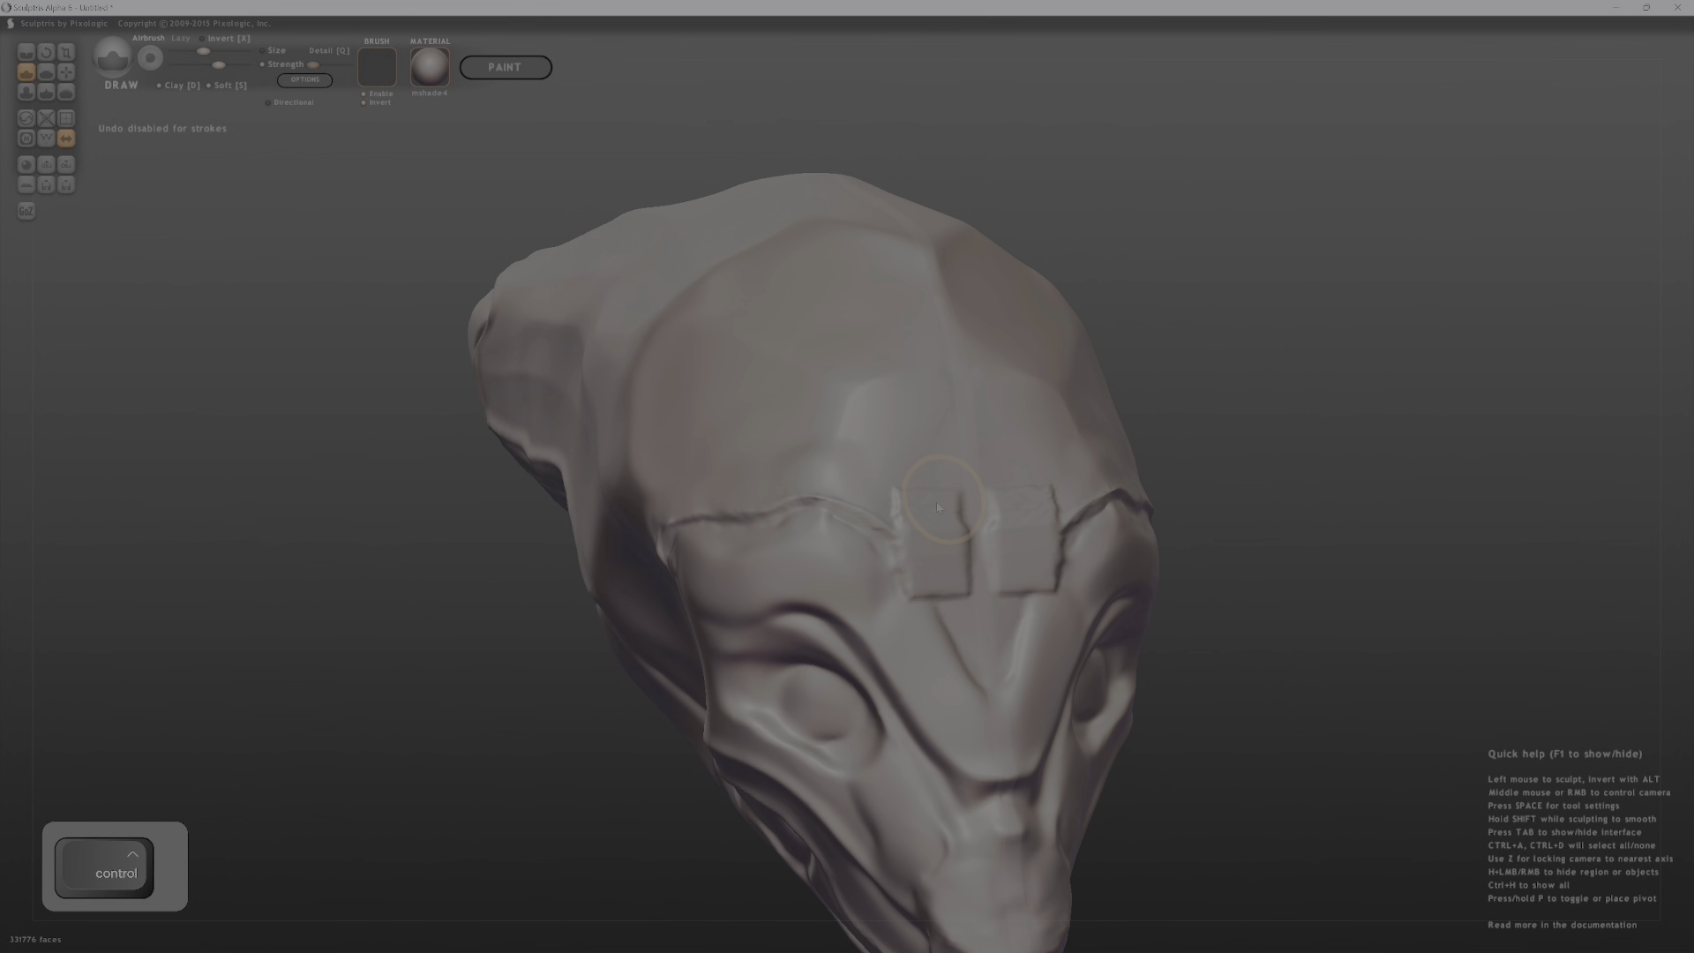
key(ctrl+z)
key(ctrl+z)
key(ctrl+z)
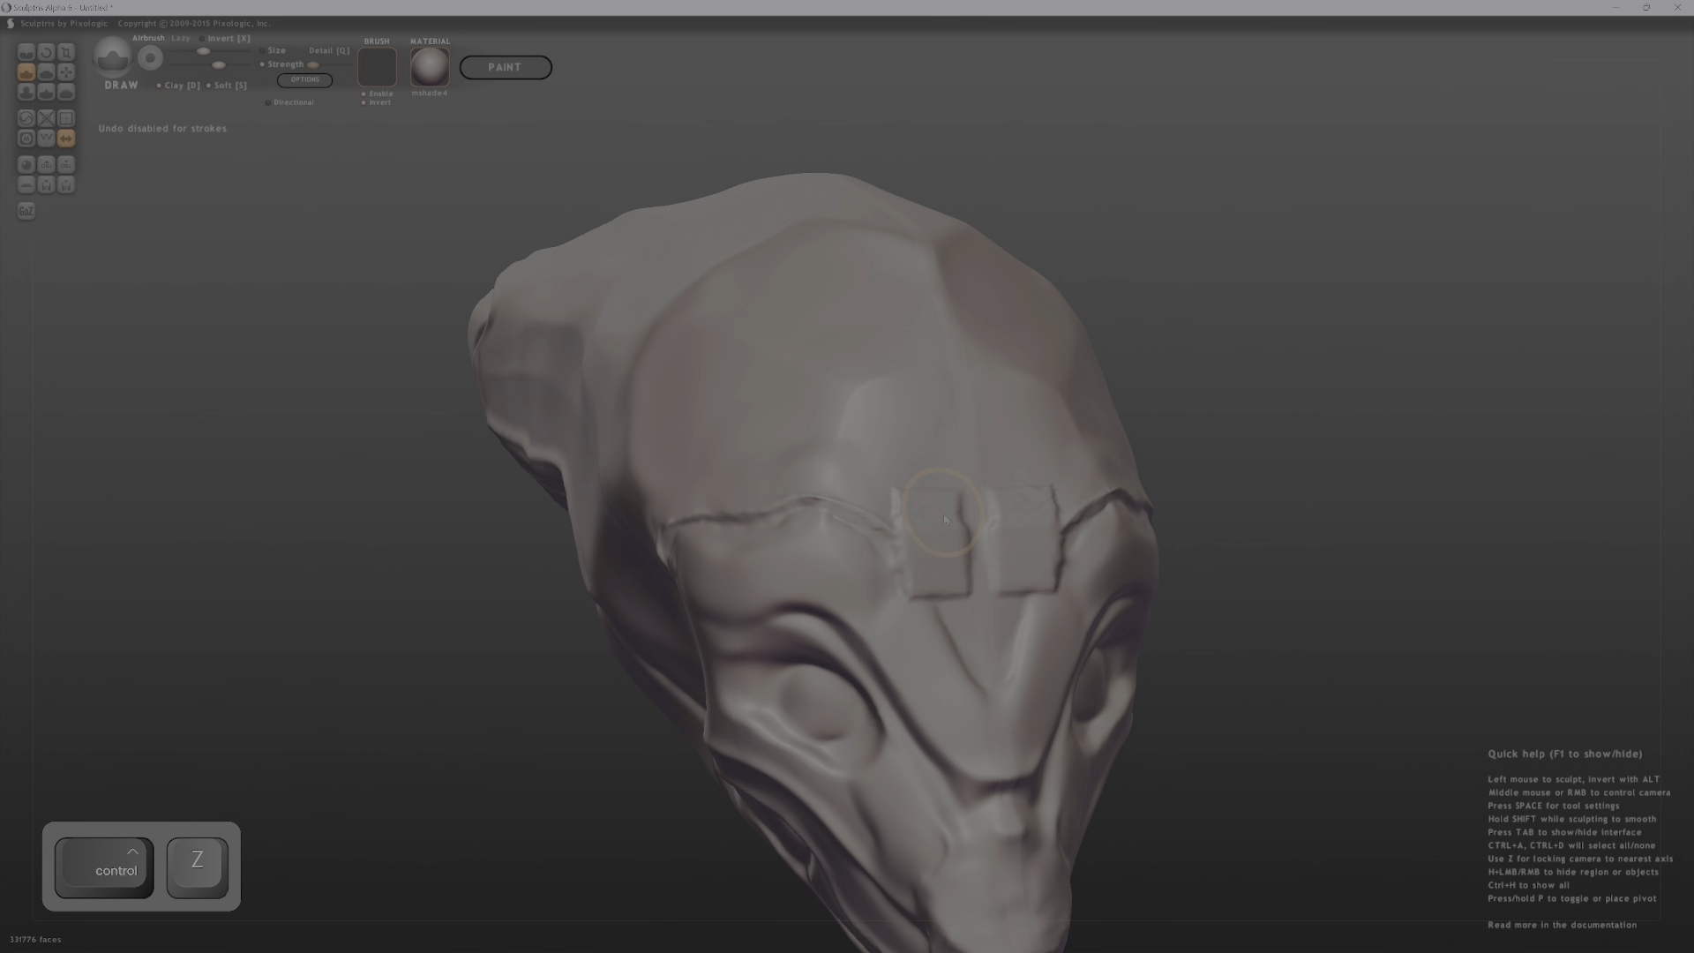
key(shift)
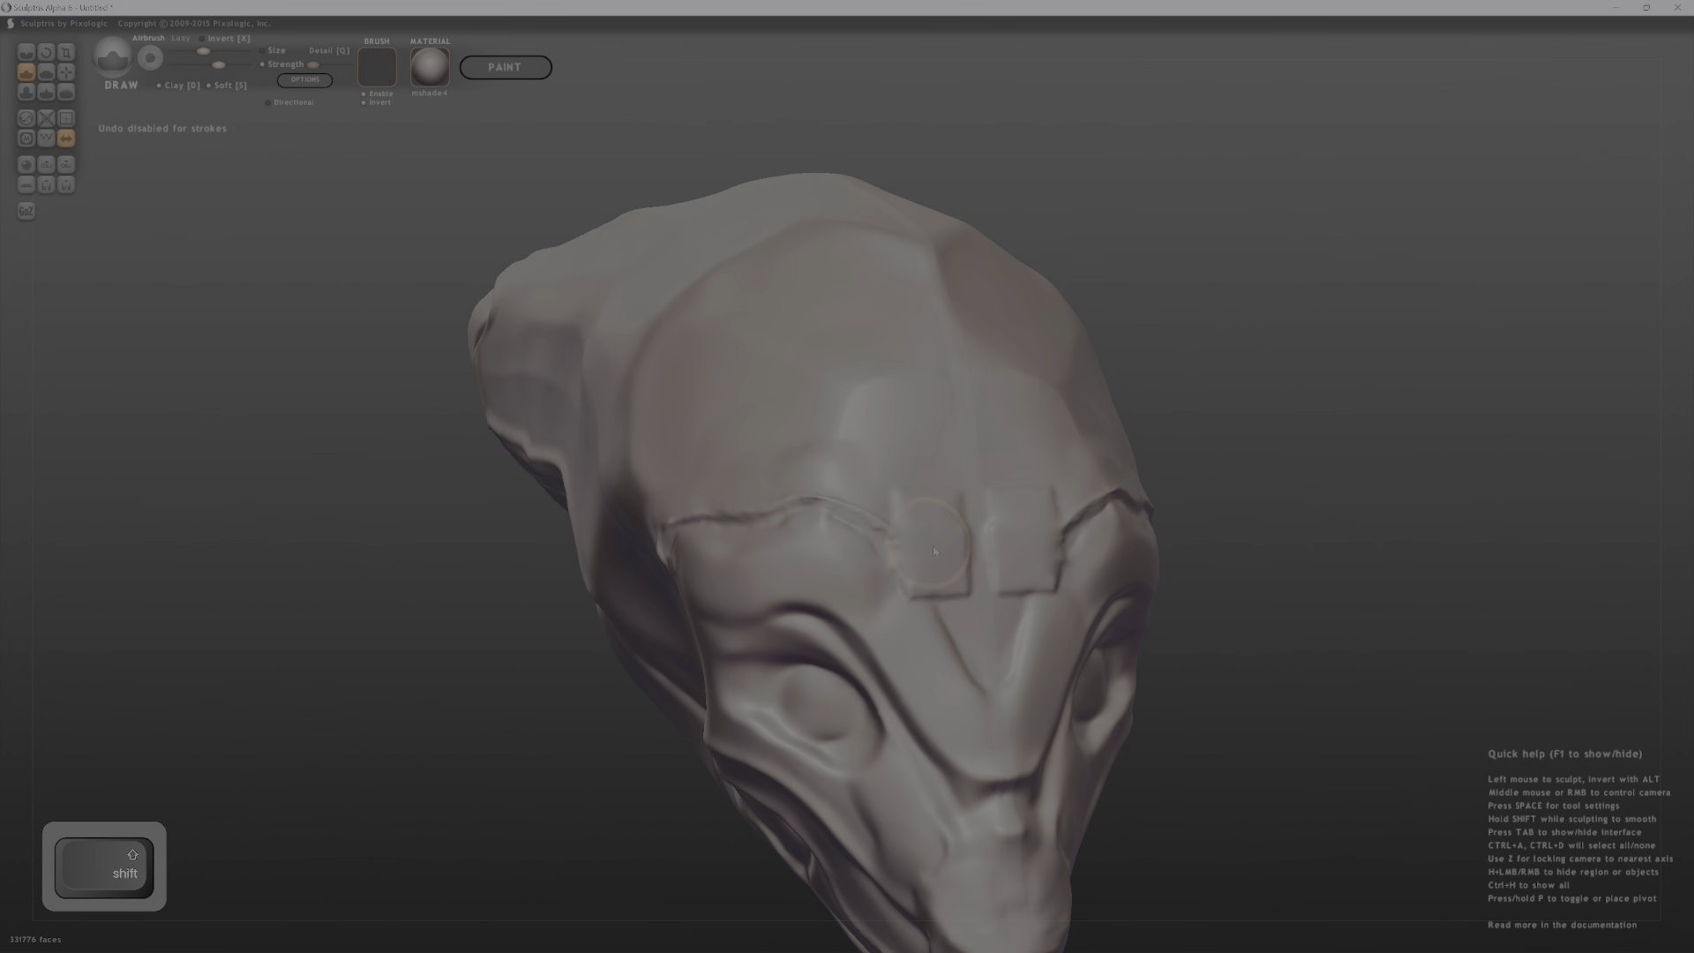
Add Draw strokes above the inner end of the brow groove and smooth them into the forehead.
mouse_move(916, 582)
ctrl+middle_down()
mouse_move(957, 532)
mouse_move(927, 477)
ctrl+middle_up()
mouse_move(921, 528)
mouse_down()
mouse_move(963, 560)
mouse_move(990, 515)
mouse_move(967, 524)
mouse_up()
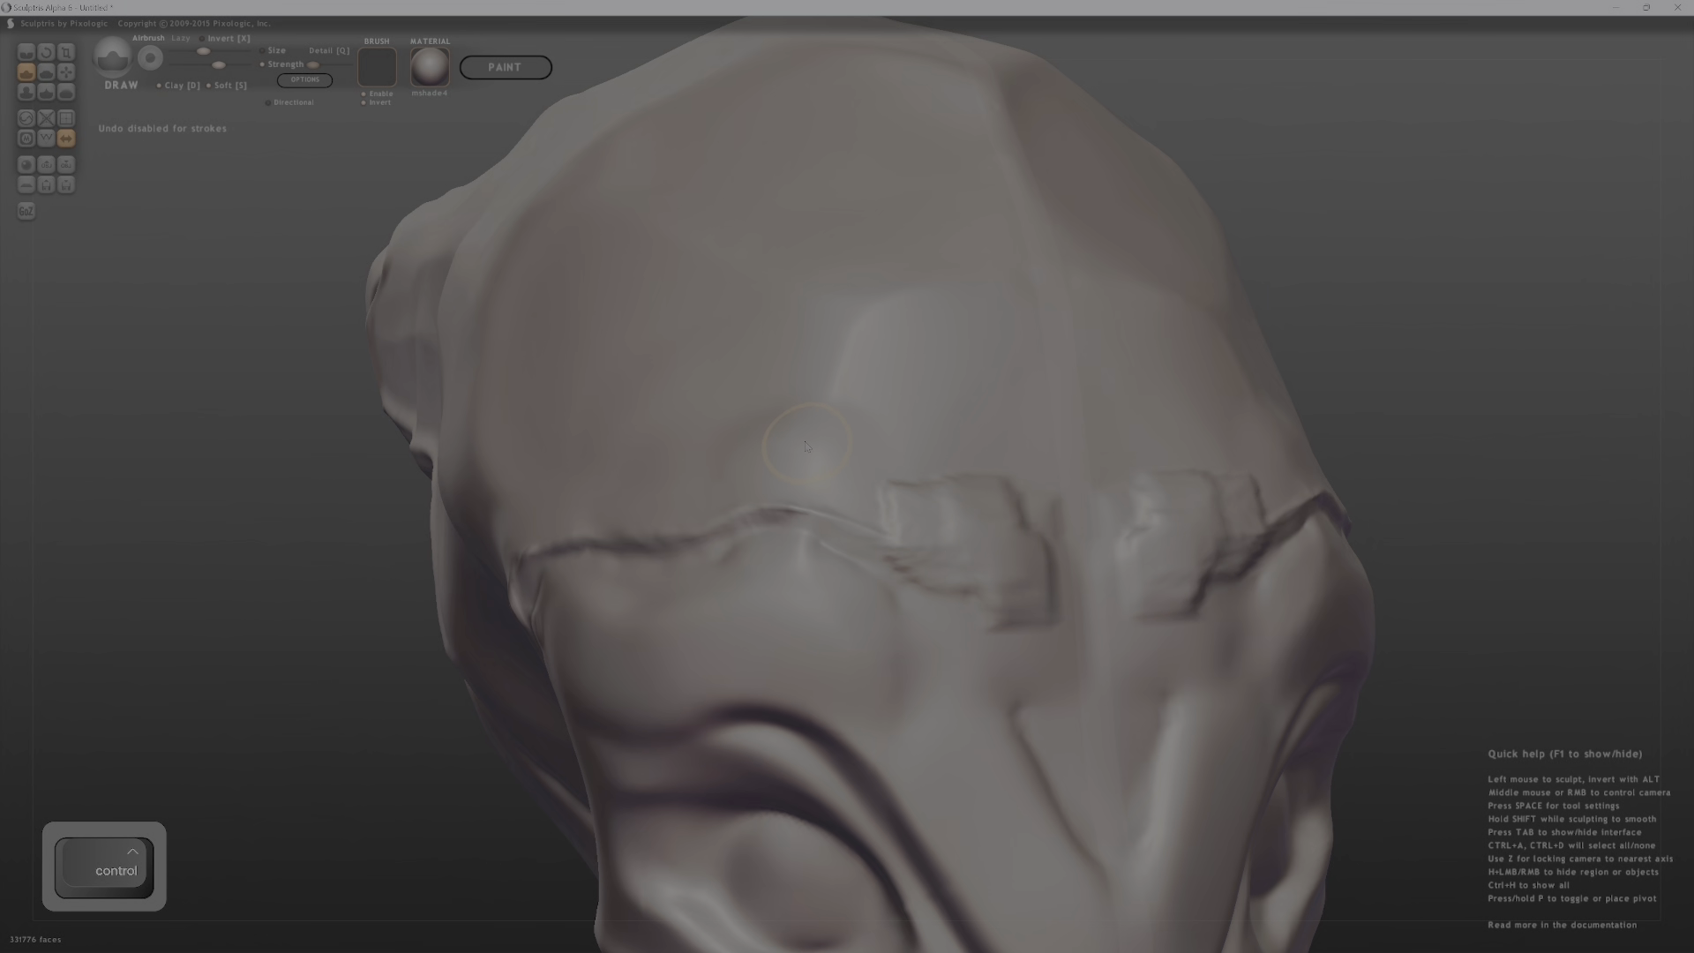
middle_drag(805, 446, 963, 519)
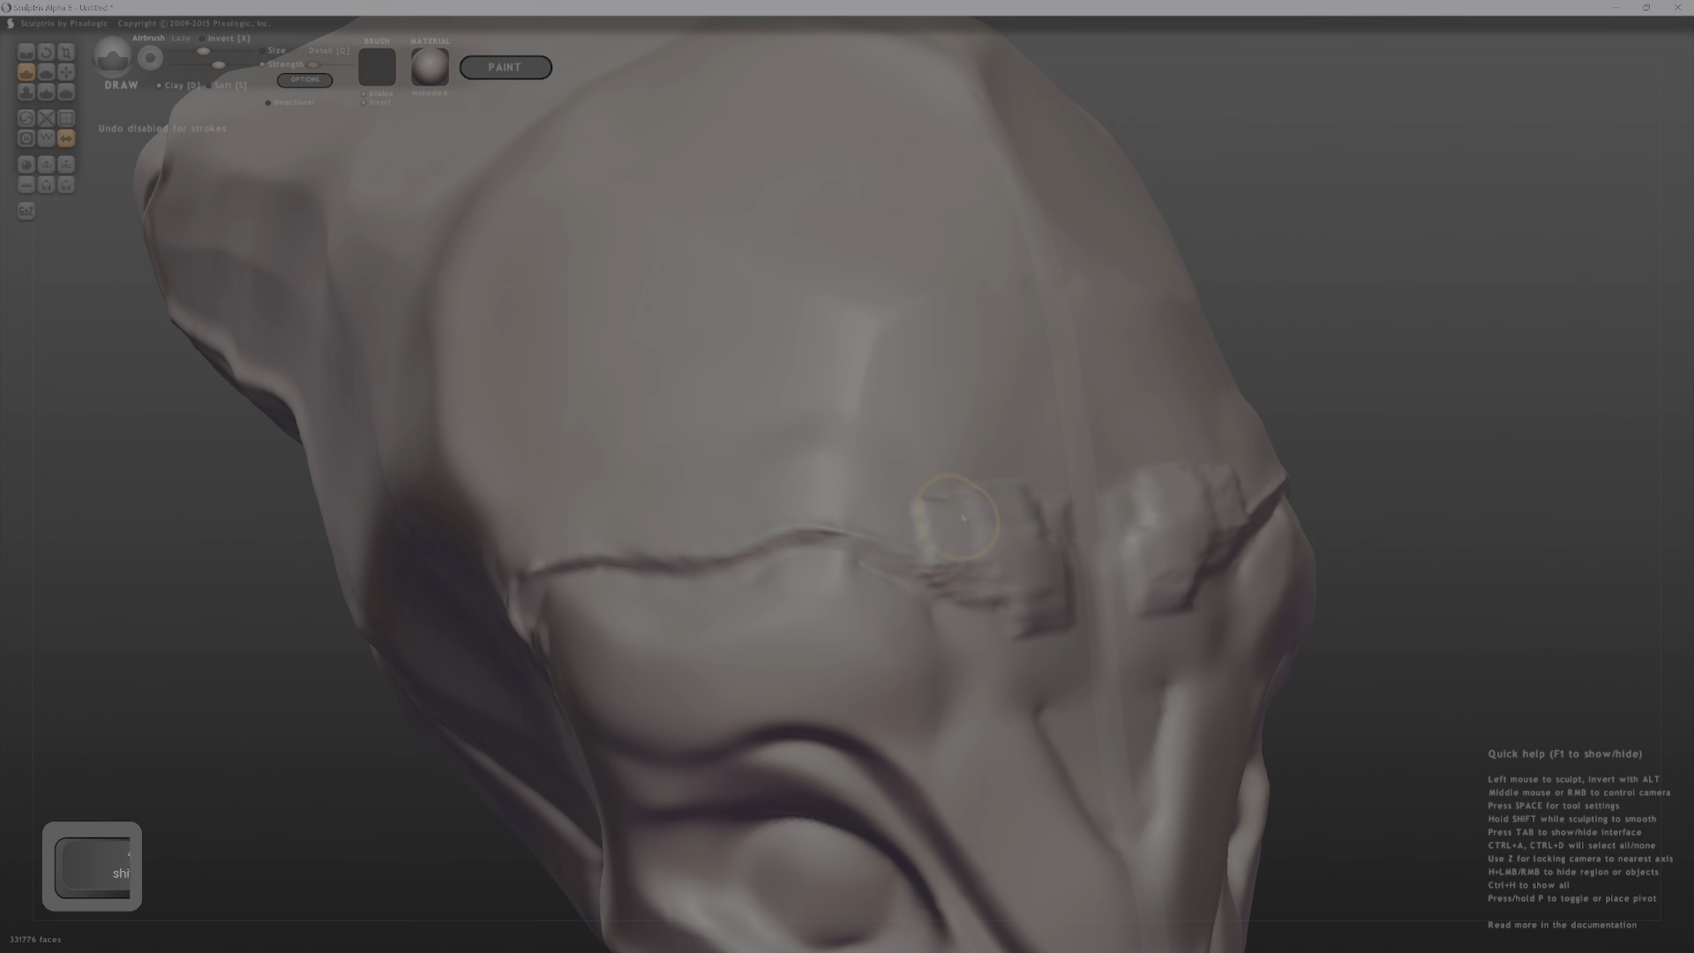
mouse_move(962, 519)
shift+mouse_down()
mouse_move(1016, 552)
mouse_move(968, 594)
mouse_move(941, 580)
shift+mouse_up()
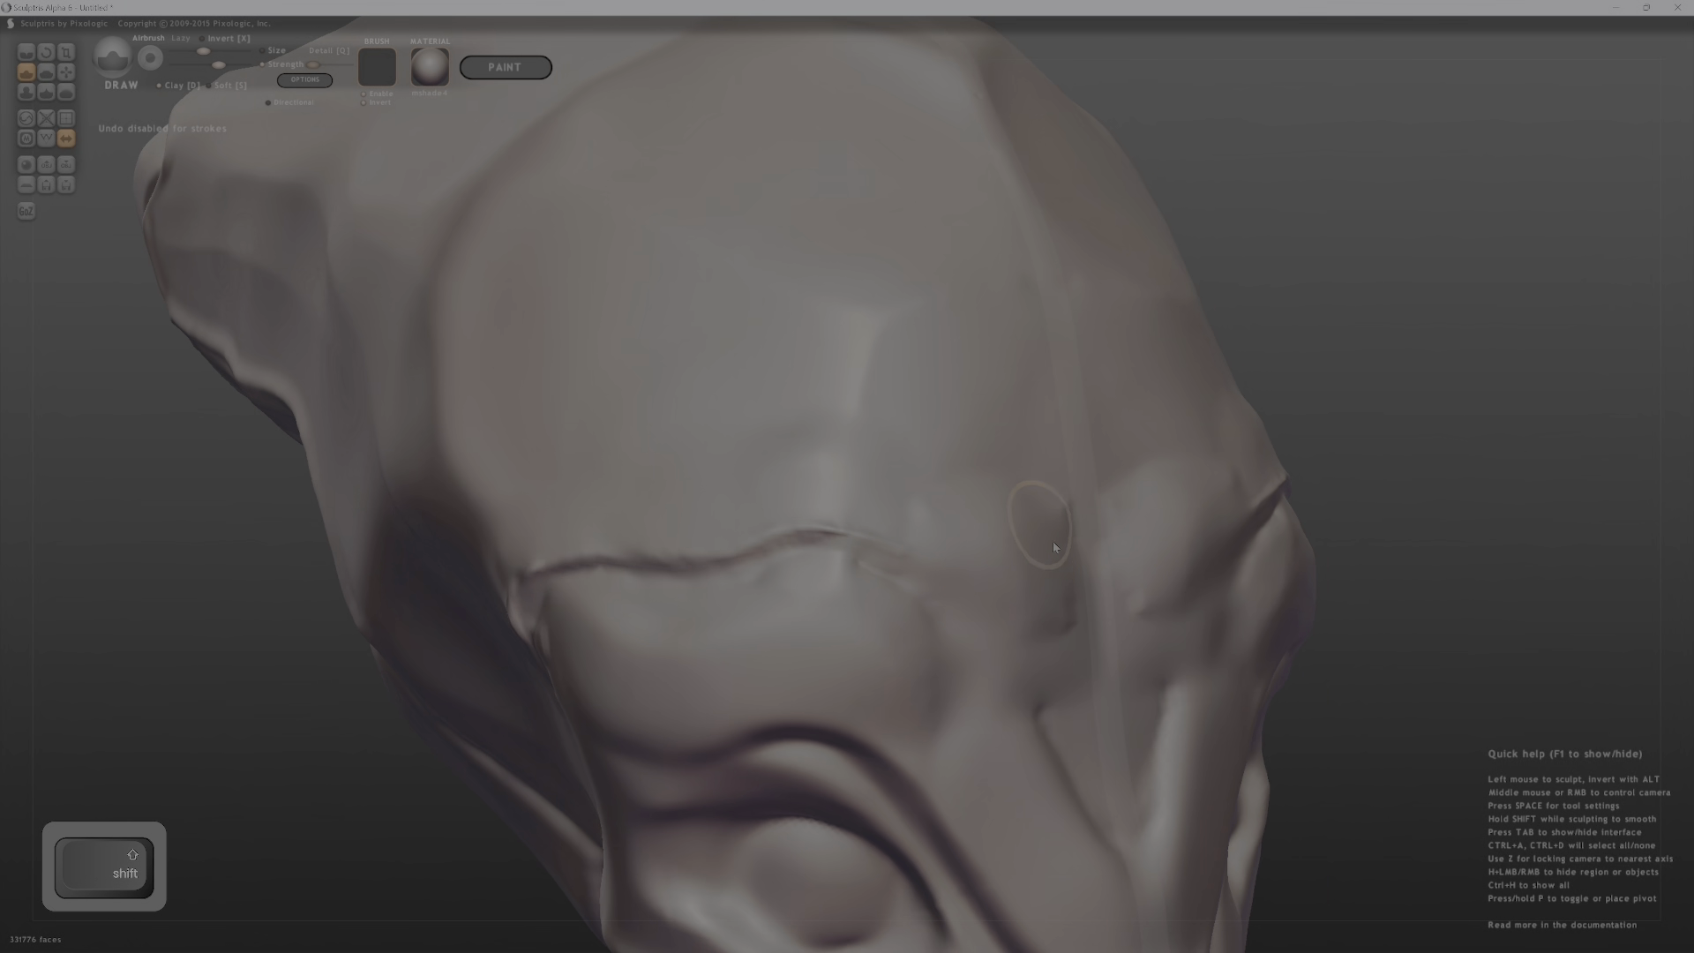
Build up the lower centre of the forehead and the side plane above the brow, smoothing the new strokes.
middle_drag(1052, 543, 980, 558)
ctrl+middle_drag(979, 558, 1006, 531)
drag(909, 567, 919, 591)
mouse_move(898, 466)
mouse_down()
mouse_move(849, 427)
mouse_move(646, 411)
mouse_up()
mouse_move(646, 411)
middle_down()
mouse_move(776, 443)
mouse_move(810, 432)
mouse_move(906, 479)
middle_up()
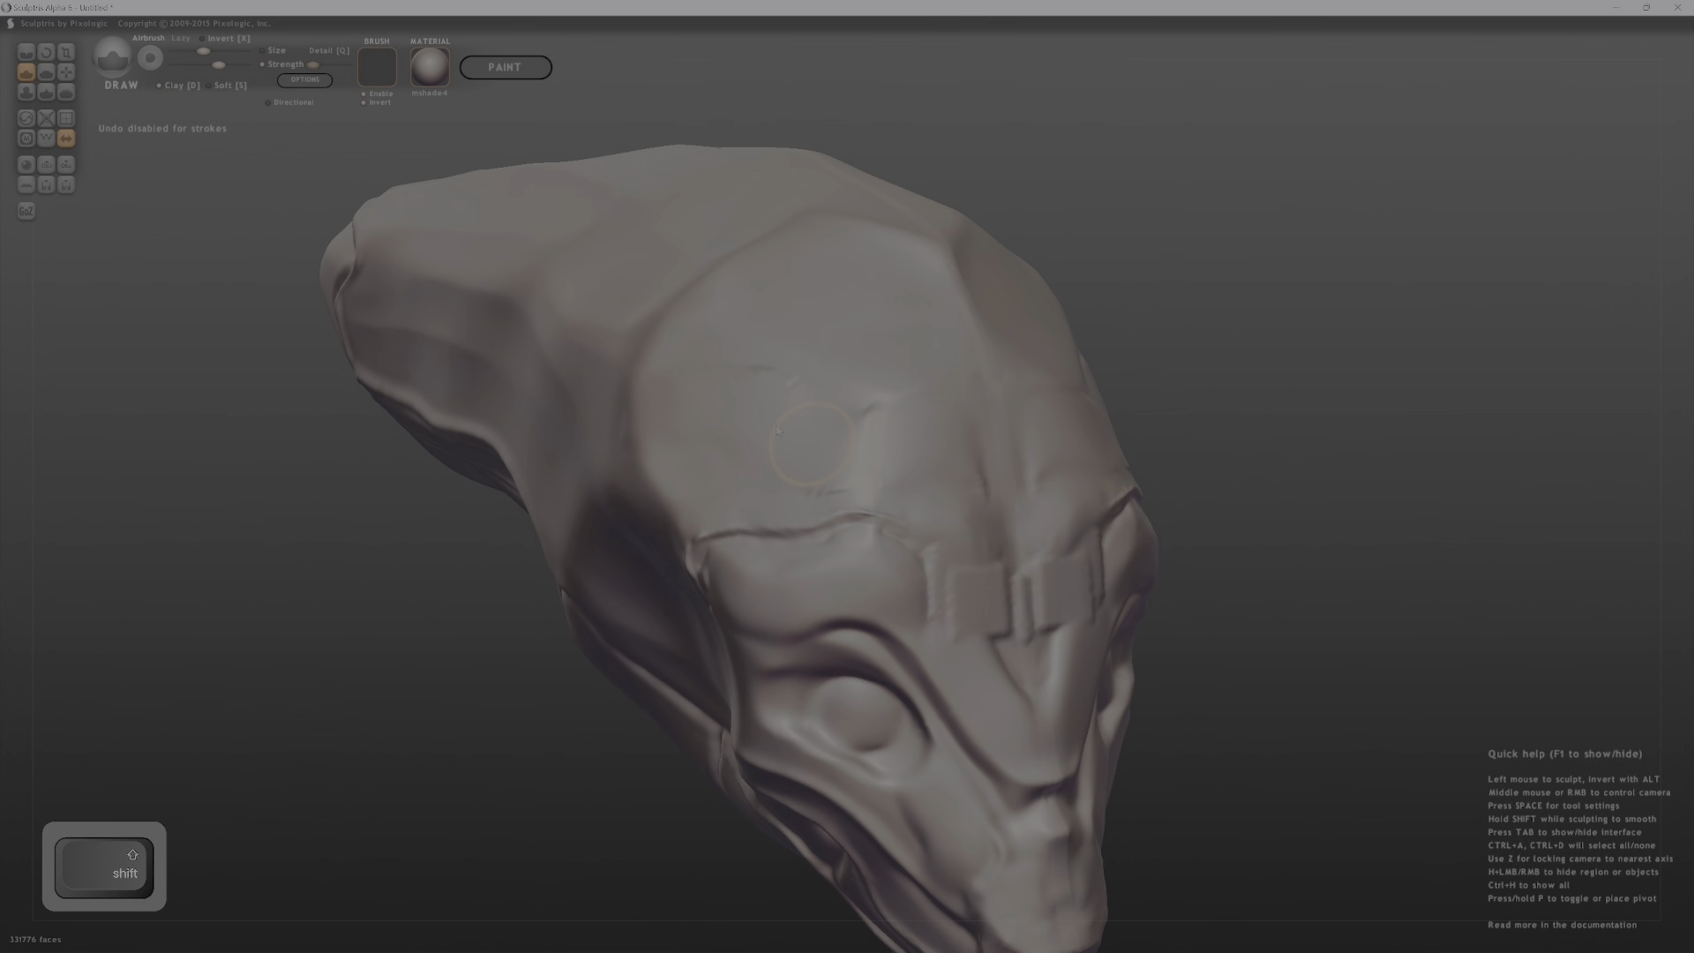
mouse_move(874, 399)
shift+mouse_down()
mouse_move(1014, 547)
mouse_move(988, 608)
mouse_move(978, 486)
shift+mouse_up()
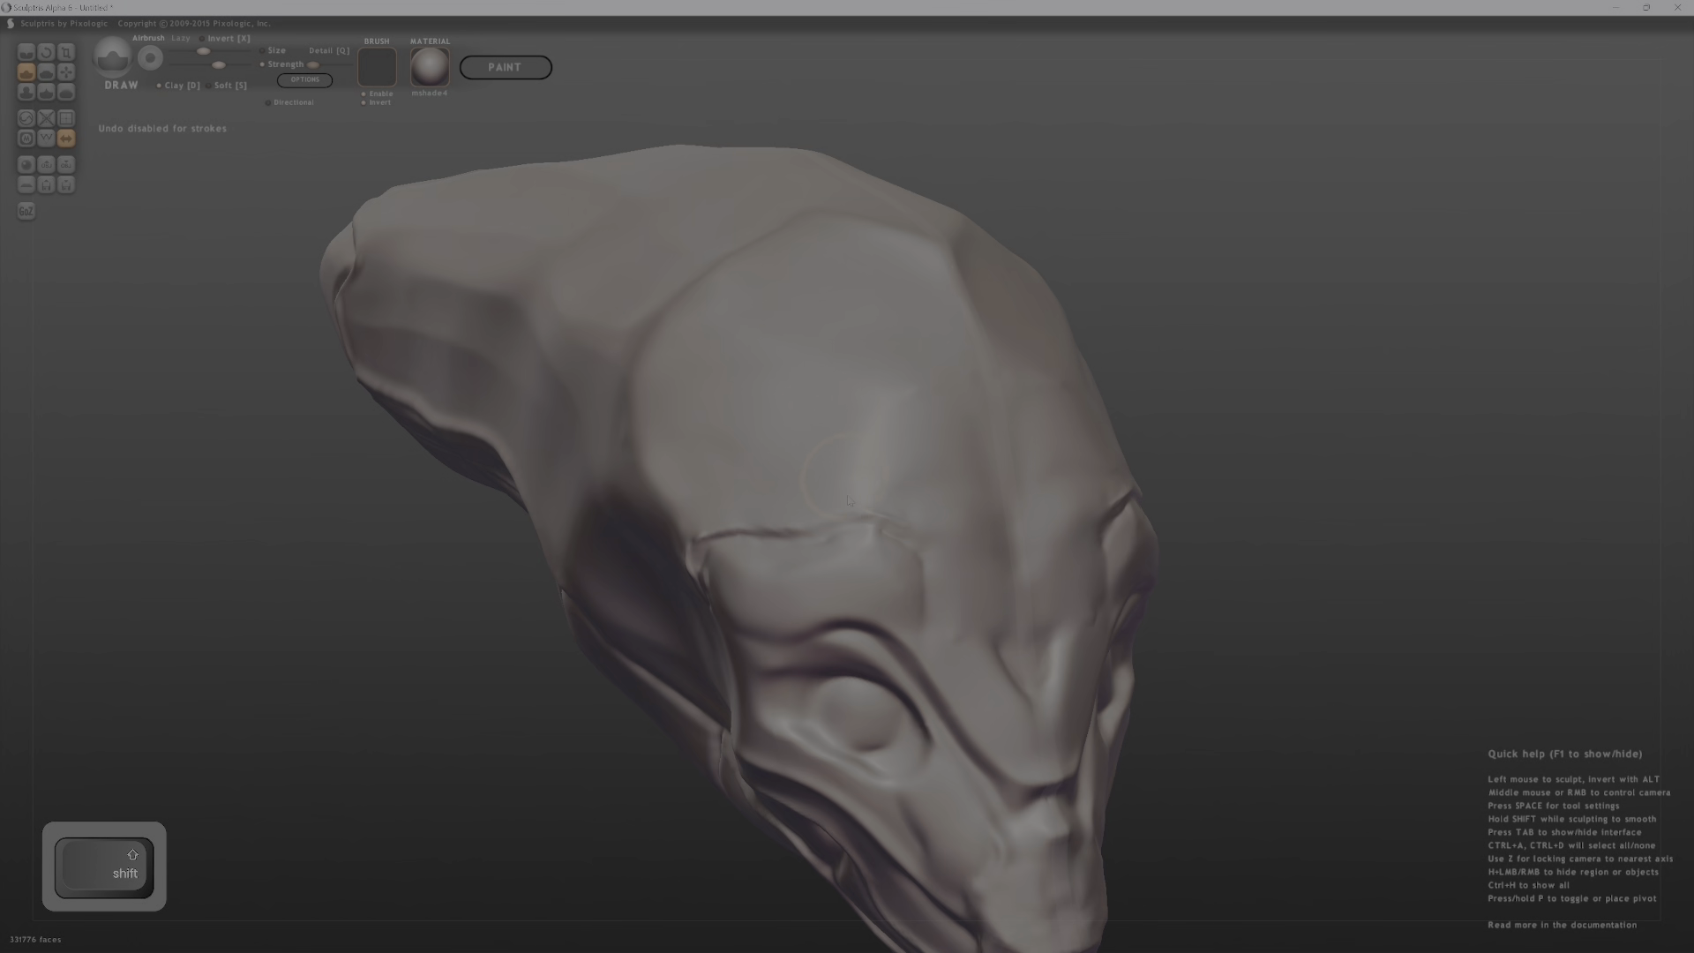
Draw a thick raised form down the temple behind the eye and smooth it into the skull.
middle_drag(1066, 596, 1045, 472)
ctrl+middle_drag(882, 476, 828, 533)
key(d)
middle_drag(780, 396, 1006, 397)
drag(674, 515, 763, 611)
middle_drag(764, 611, 781, 578)
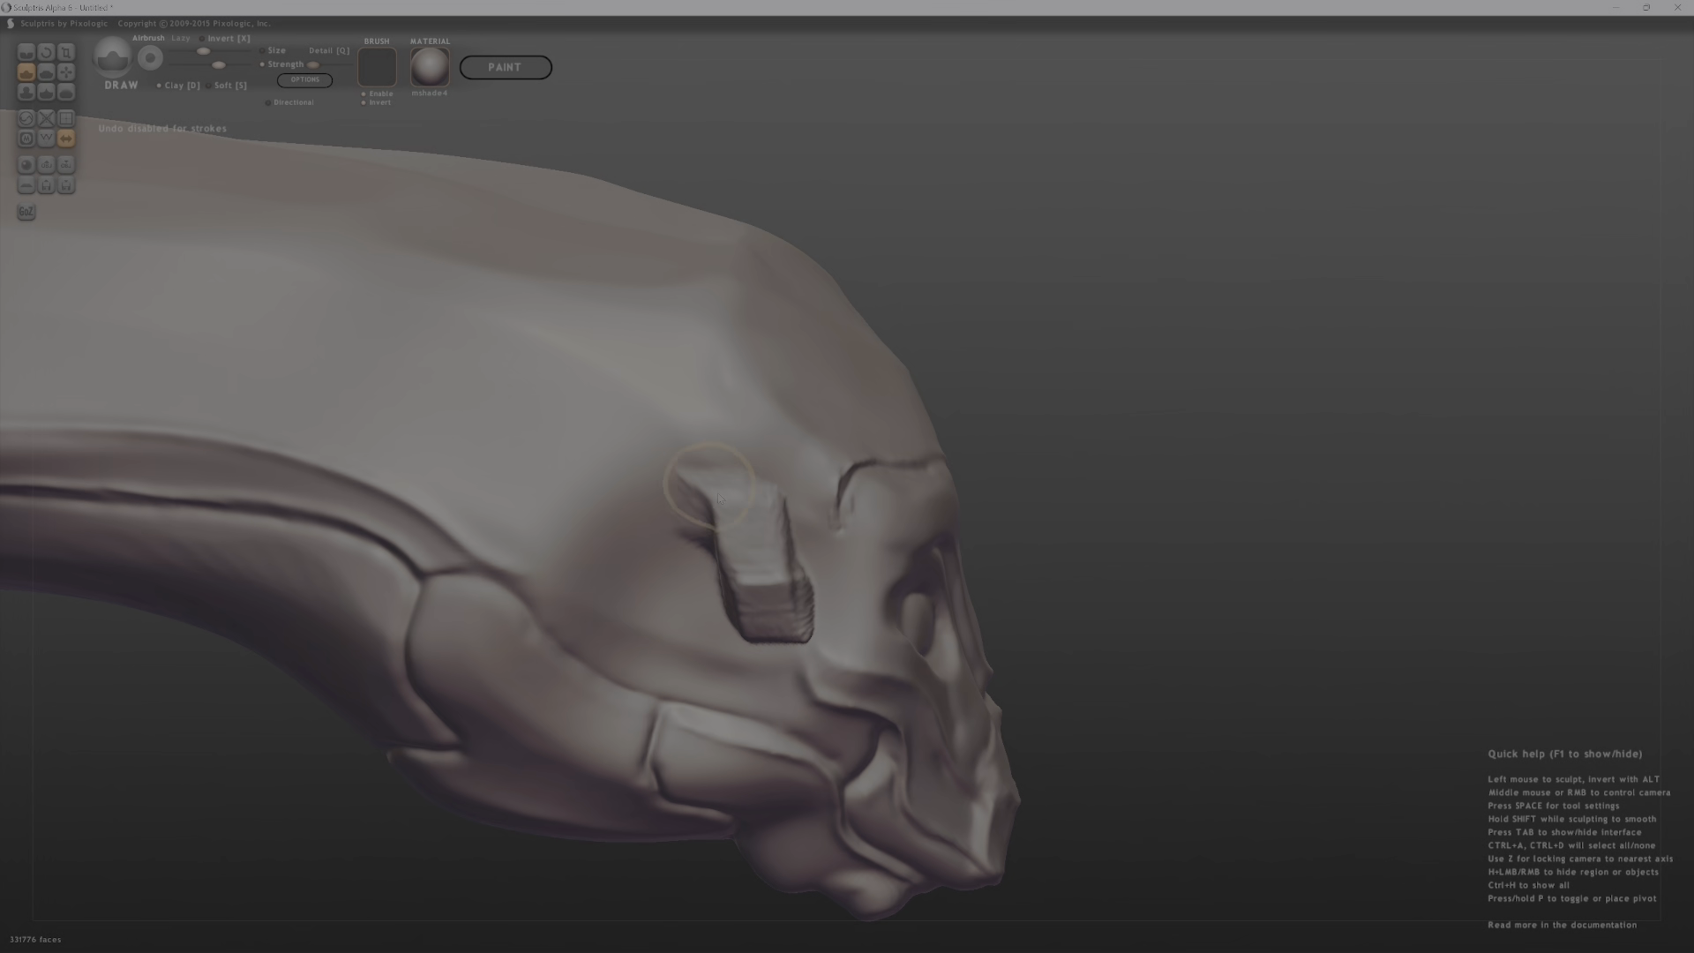
mouse_move(729, 517)
shift+mouse_down()
mouse_move(759, 566)
mouse_move(731, 501)
mouse_move(768, 617)
mouse_move(771, 547)
shift+mouse_up()
Show the wireframe, flatten the raised form behind the eye, and smooth its transition to the brow groove's end.
drag(1182, 485, 1105, 505)
key(w)
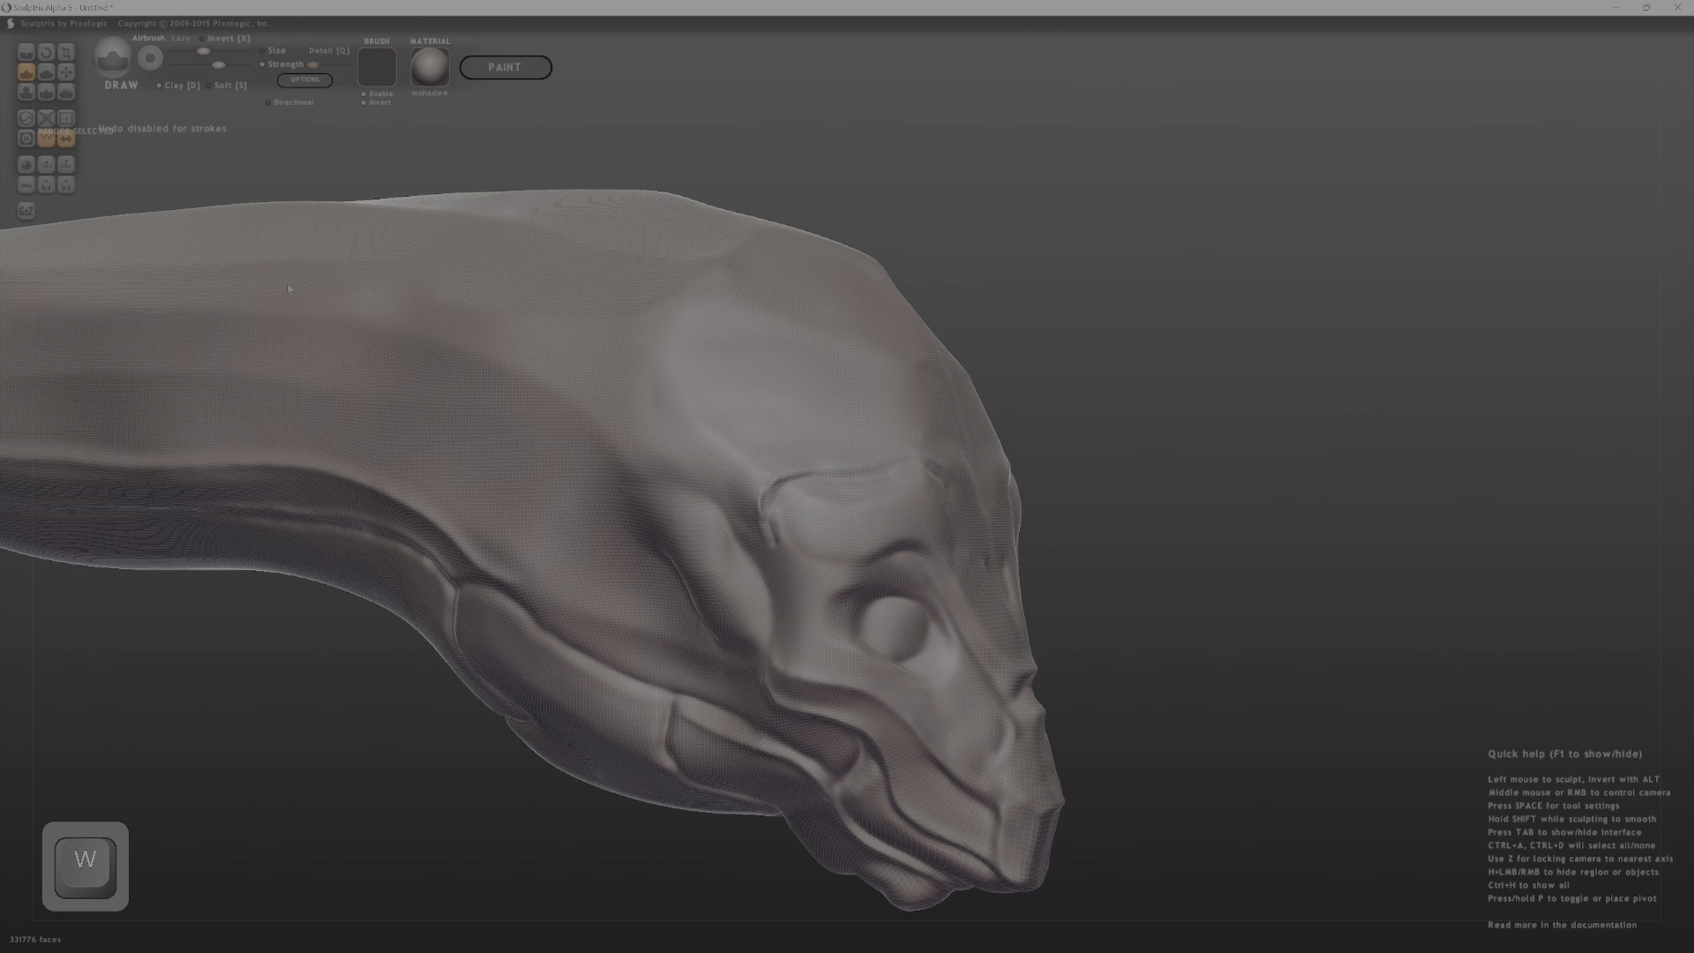
ctrl+right_drag(661, 498, 637, 608)
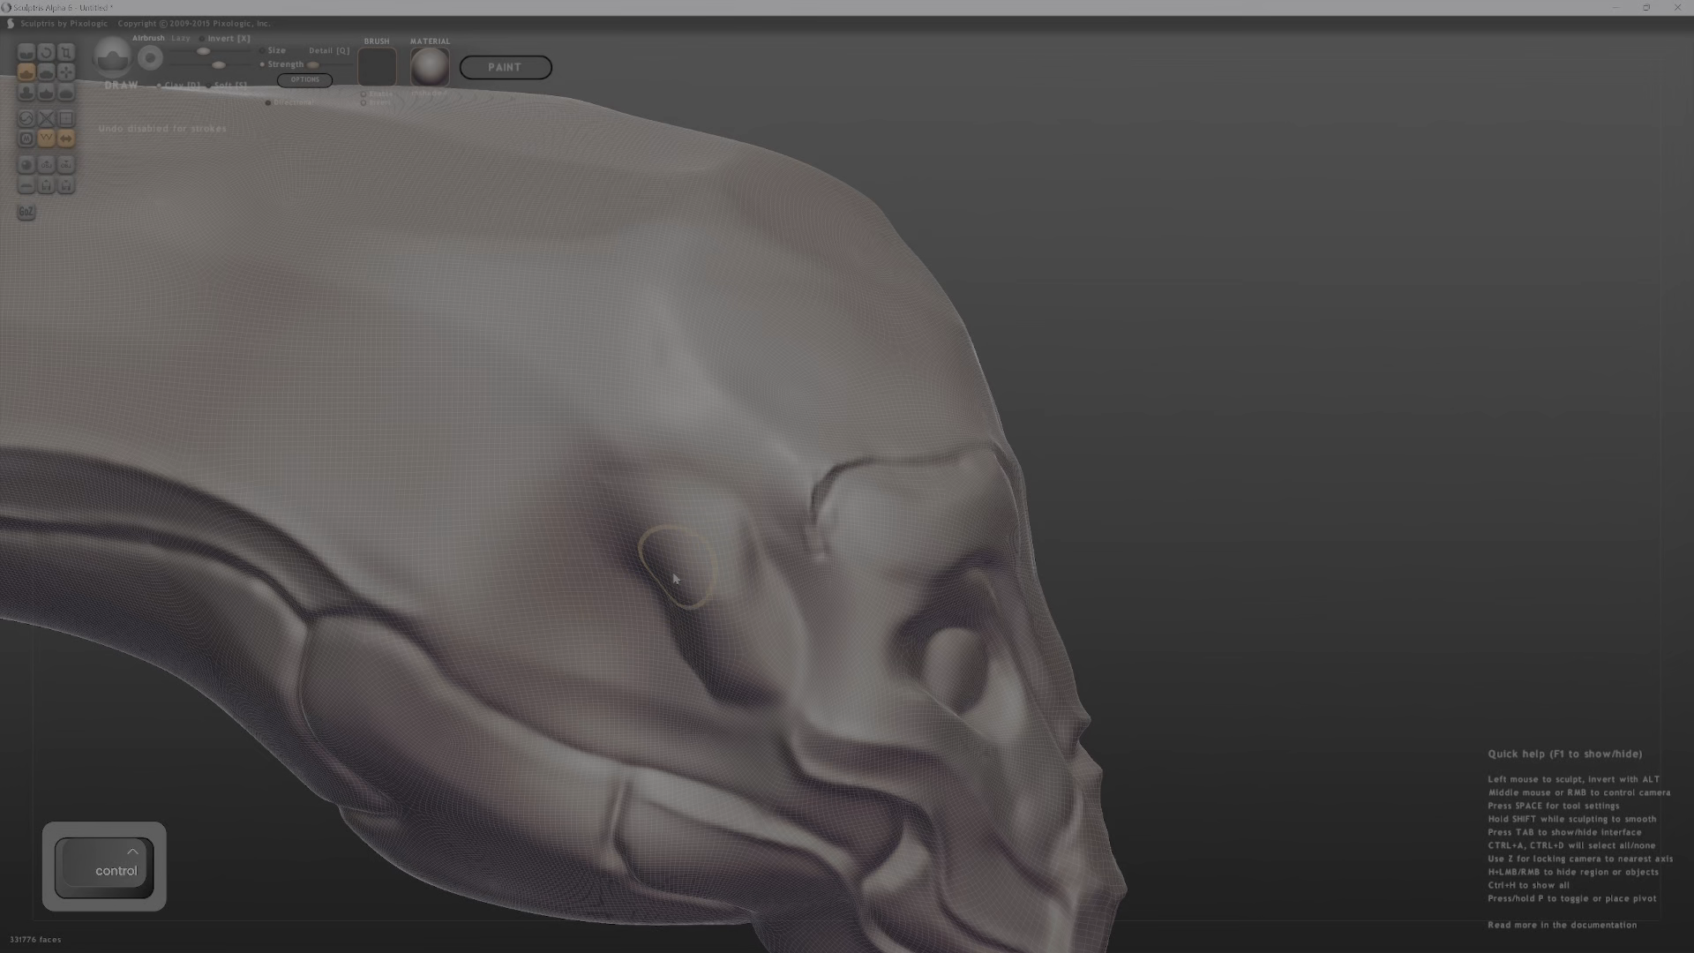
key(f)
mouse_move(673, 543)
right_down()
mouse_move(674, 528)
mouse_move(681, 554)
mouse_move(743, 553)
right_up()
drag(731, 535, 746, 587)
mouse_move(747, 589)
right_down()
mouse_move(712, 608)
mouse_move(713, 513)
right_up()
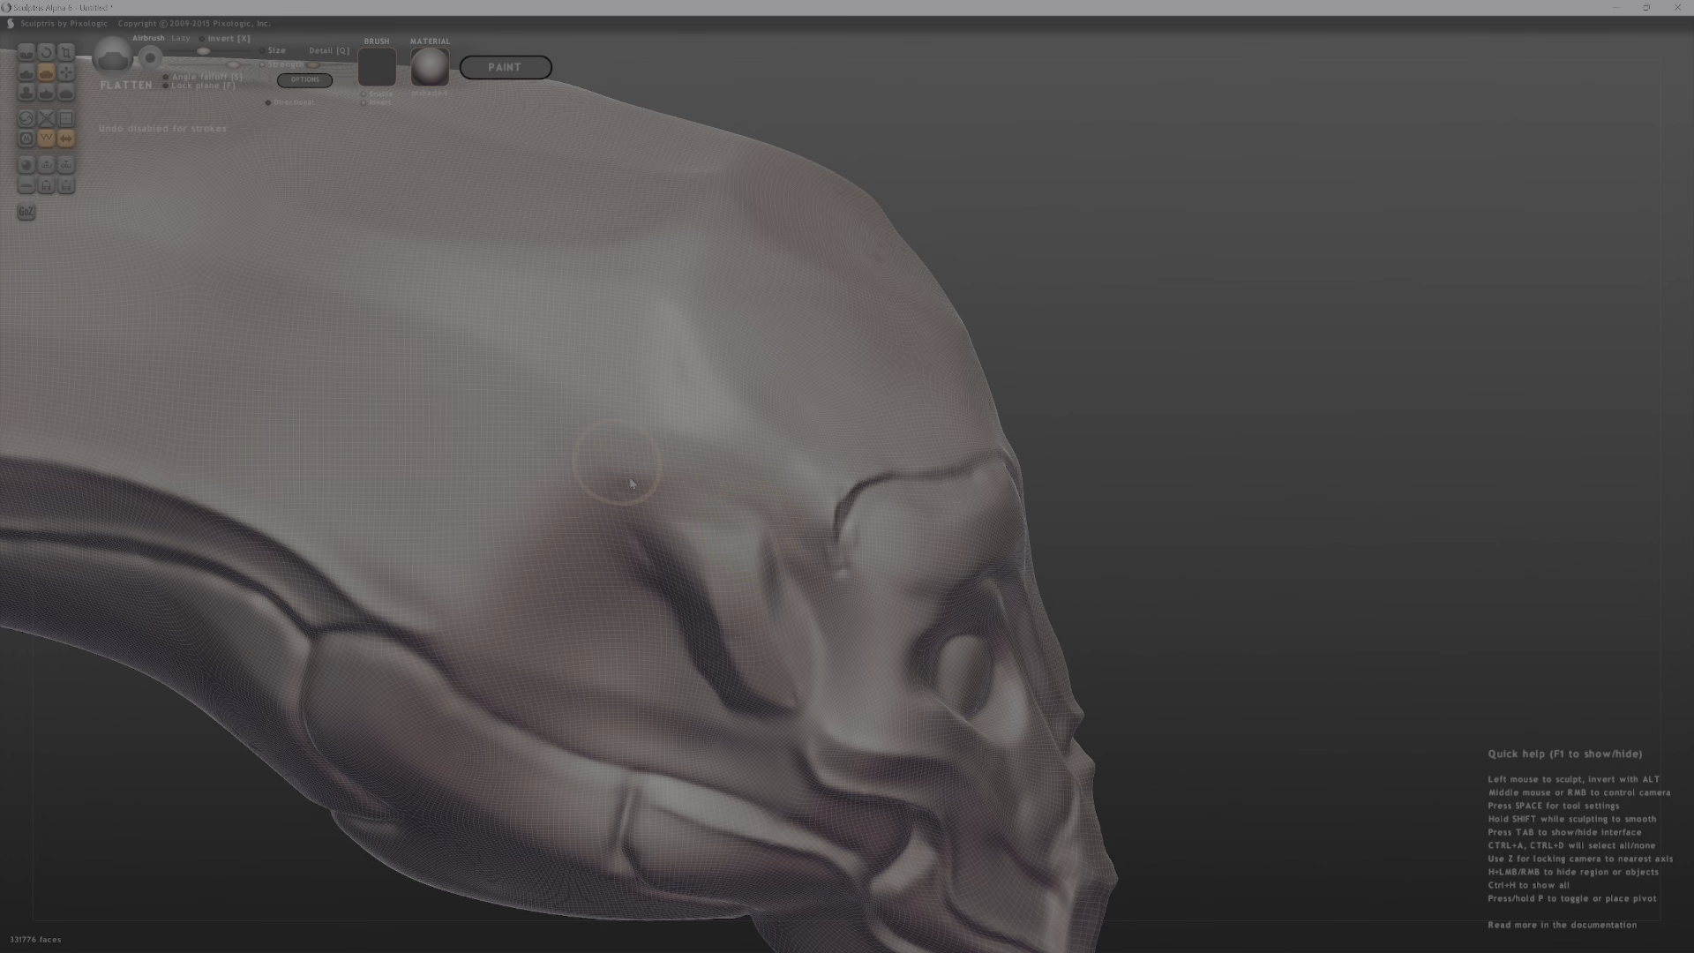
right_drag(631, 483, 708, 521)
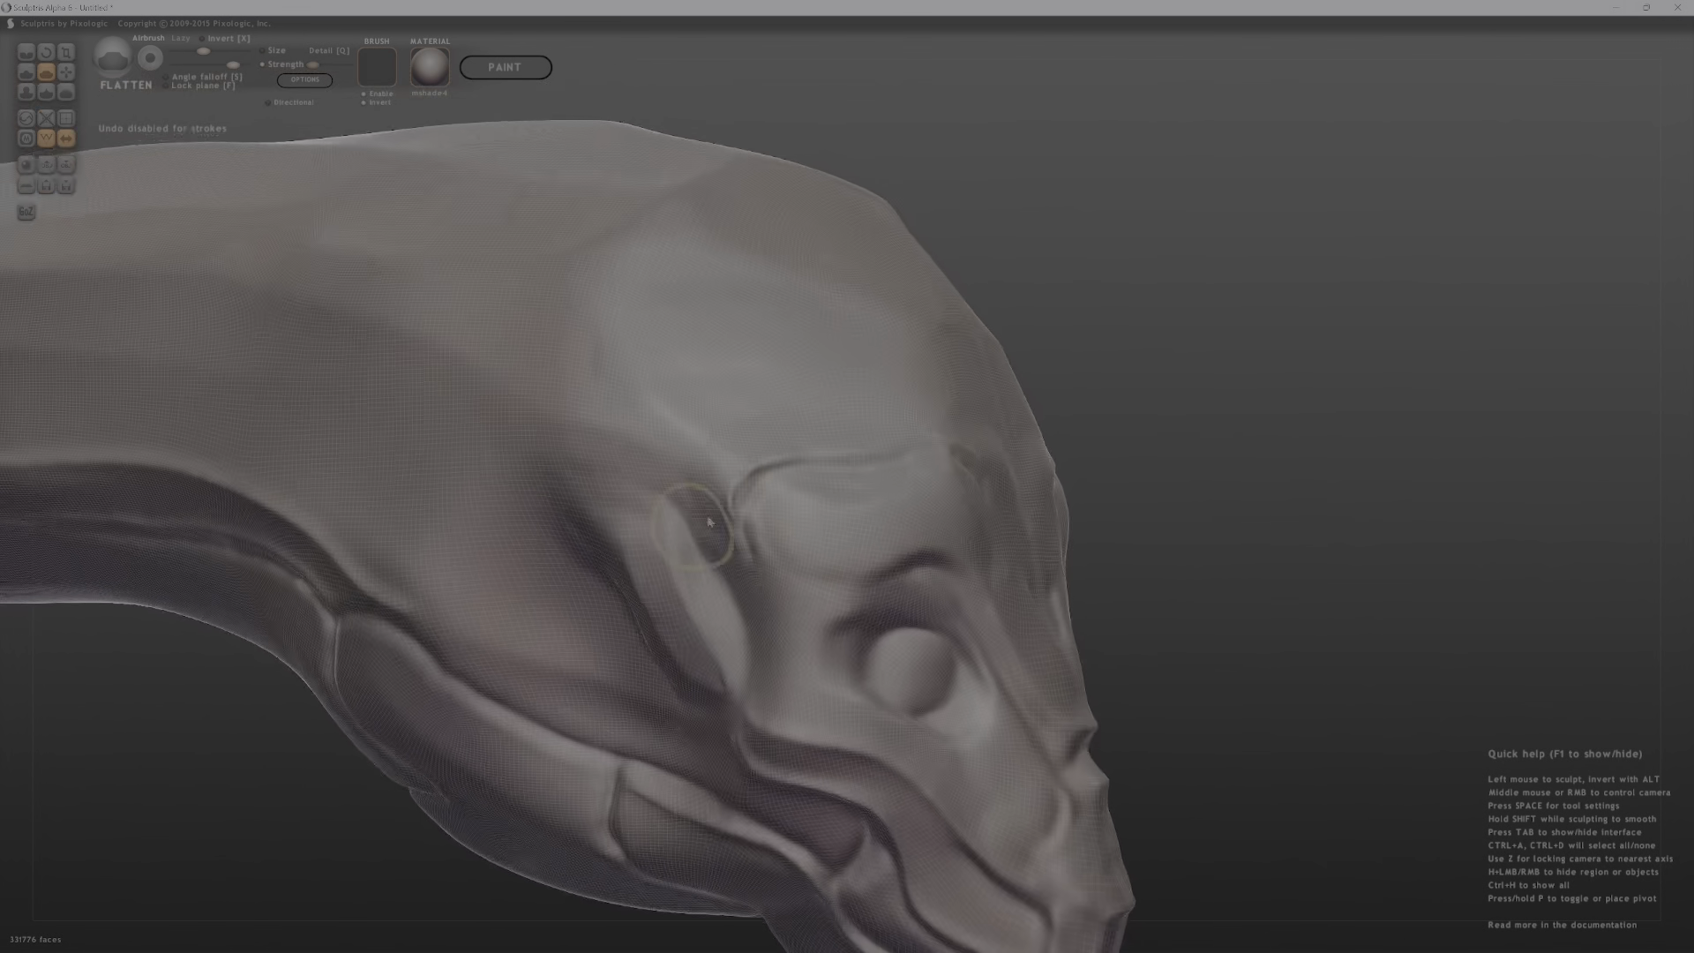
shift+drag(708, 522, 756, 541)
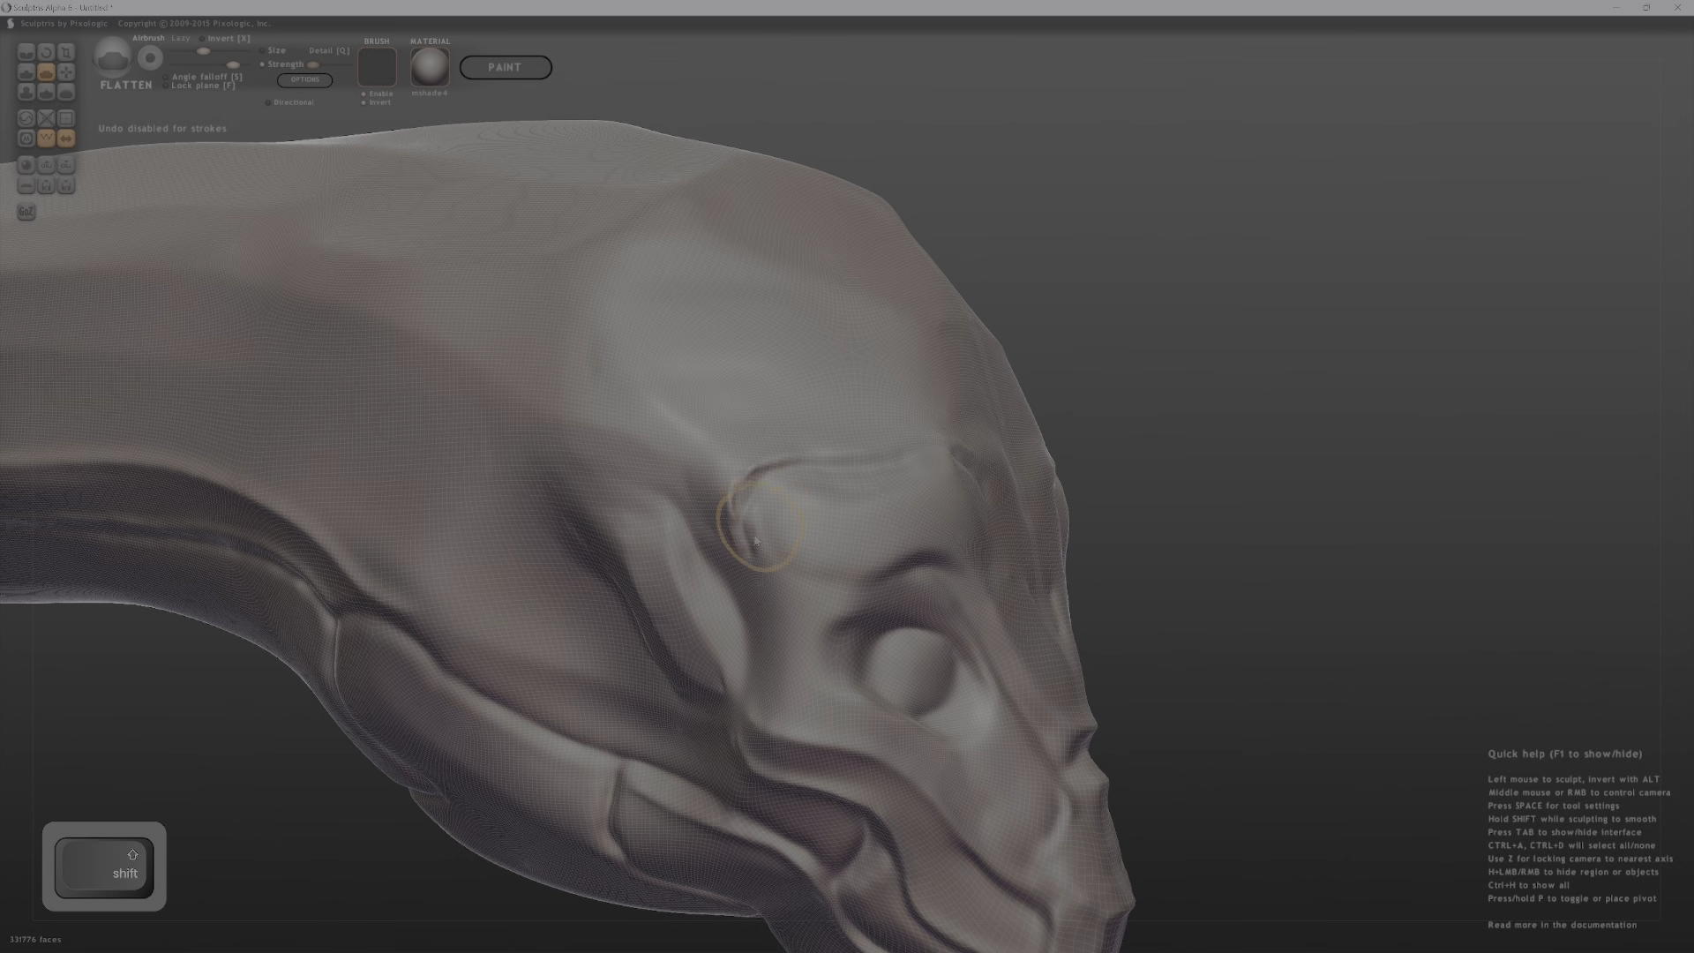
Switch to the Smooth brush and lower its strength.
right_drag(736, 503, 674, 436)
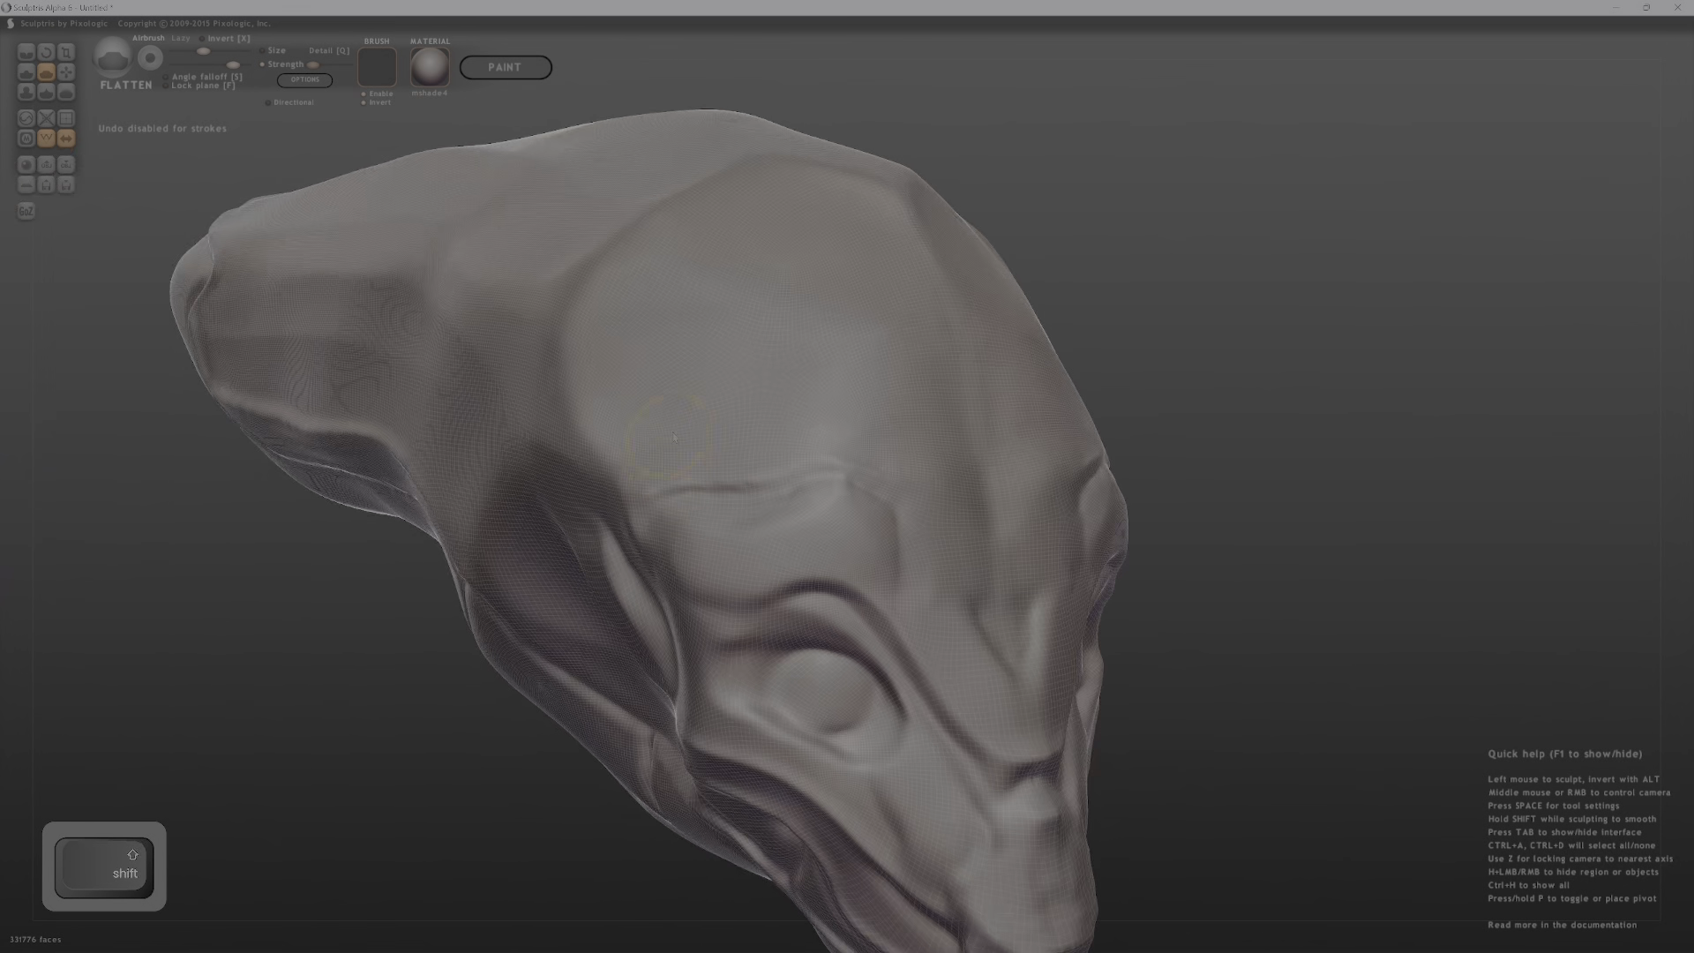
click(65, 93)
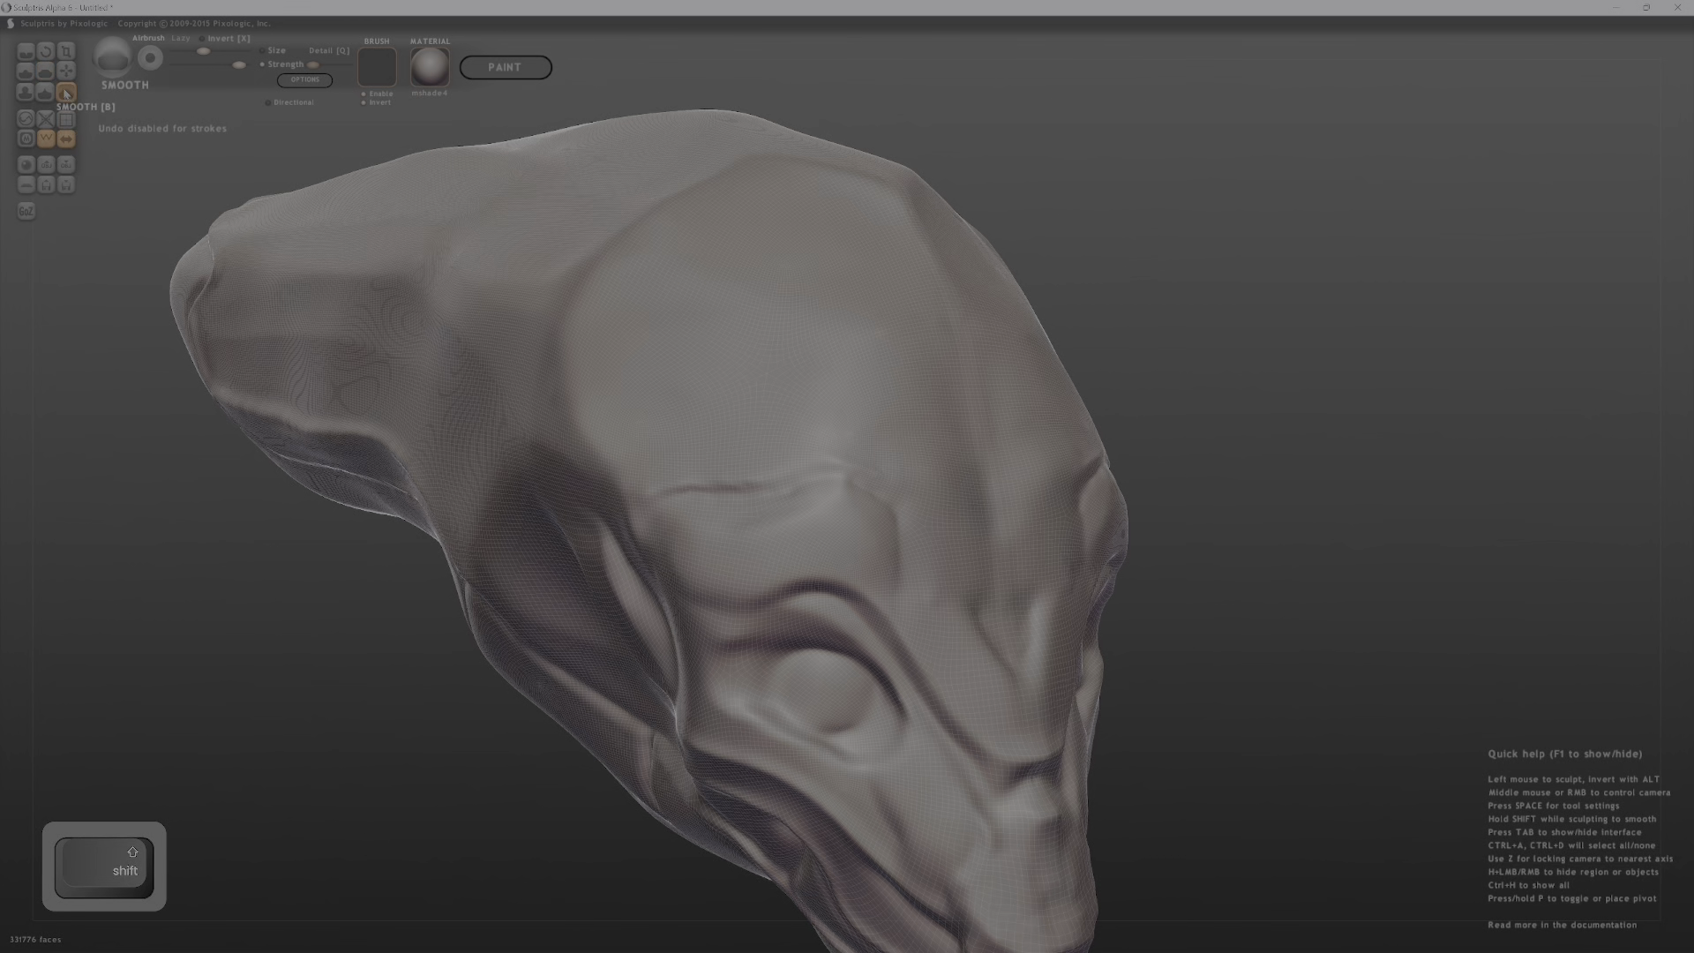
click(221, 69)
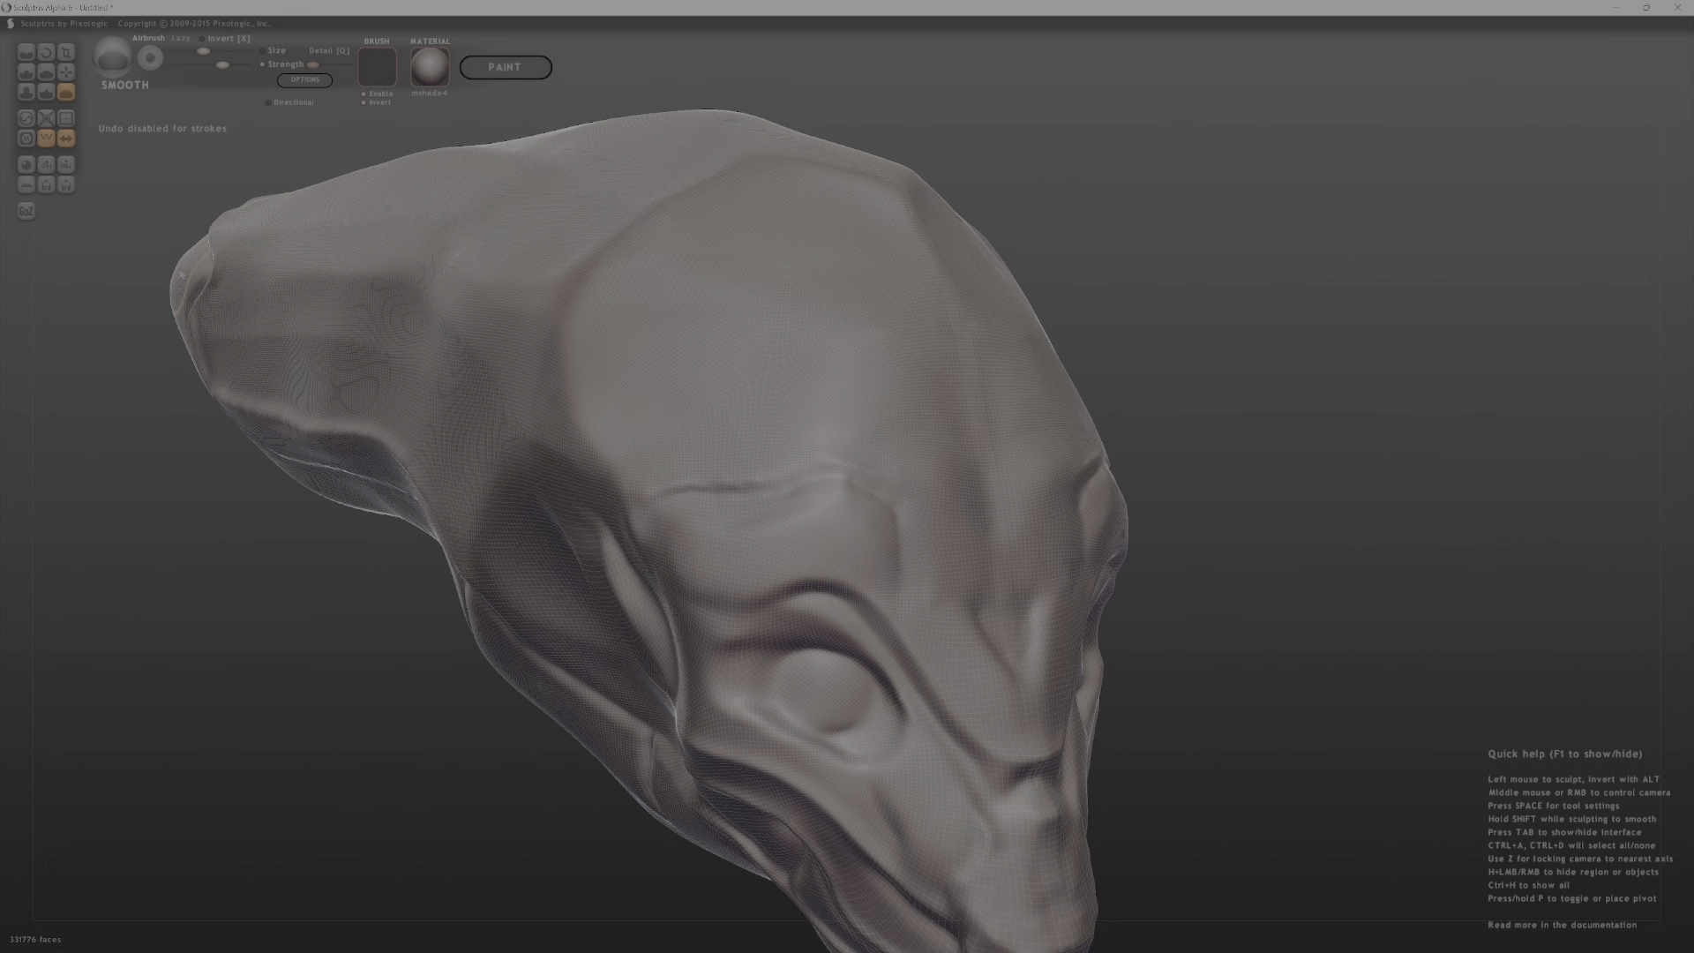
Raise an upper eyelid ridge along the top of the eyeball with the inverted Crease brush.
key(d)
mouse_move(941, 507)
right_down()
mouse_move(705, 520)
mouse_move(756, 442)
mouse_move(1042, 517)
mouse_move(994, 661)
mouse_move(885, 427)
right_up()
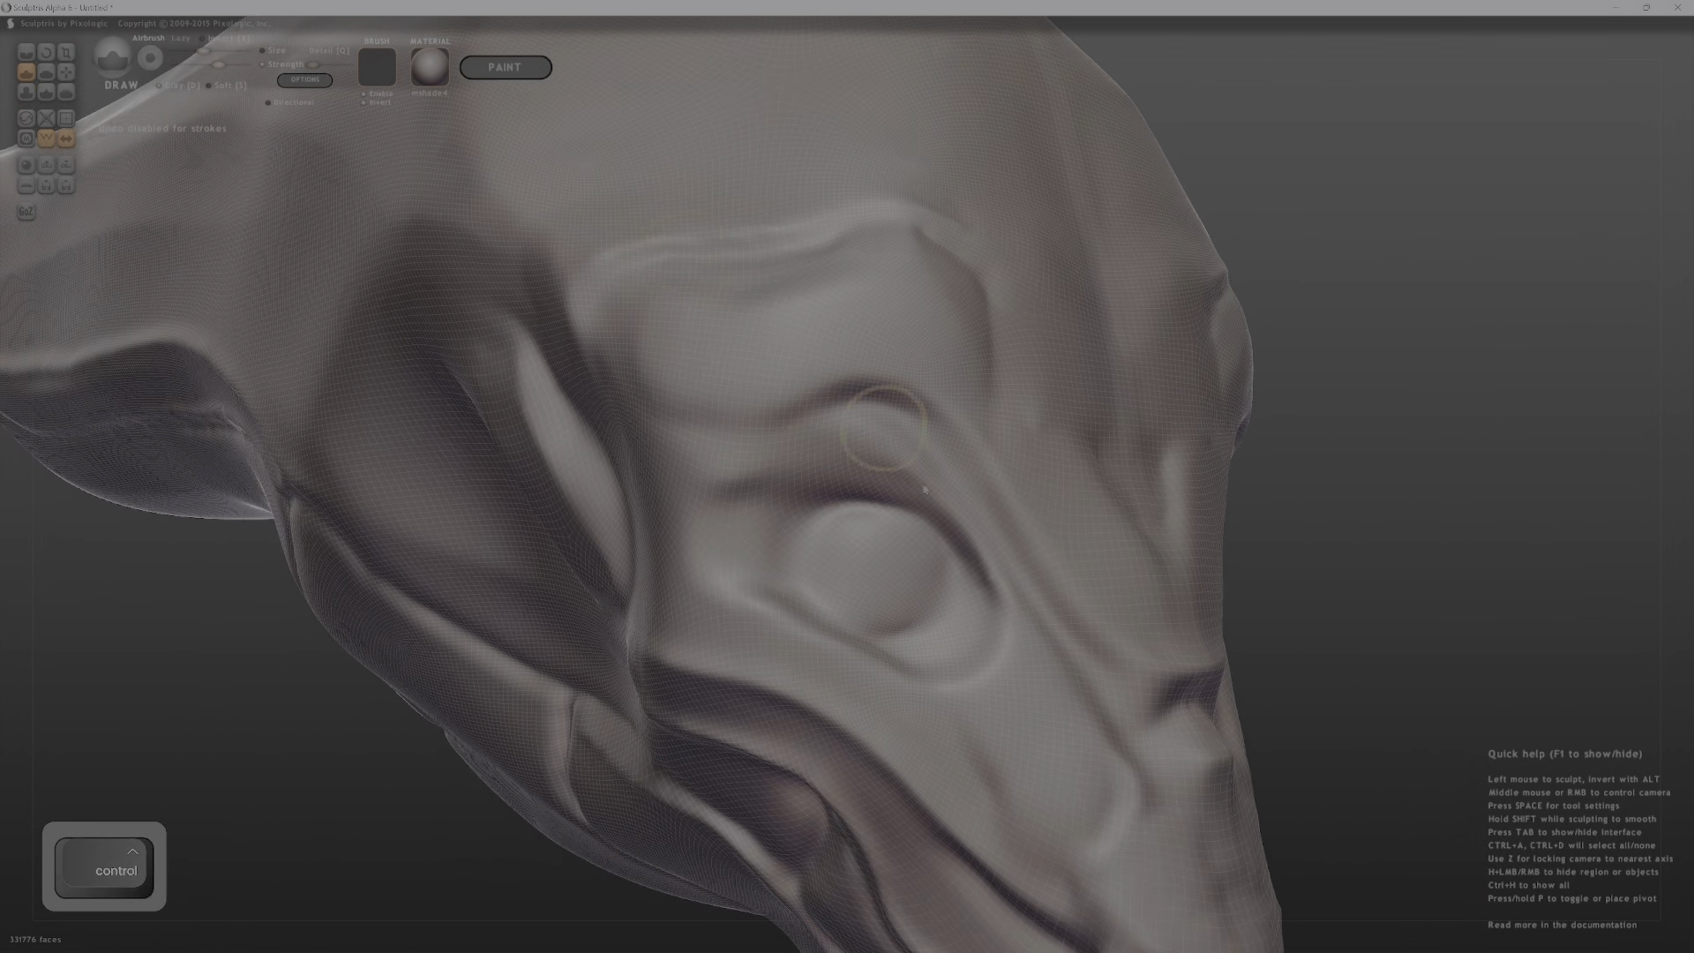
right_drag(949, 547, 798, 527)
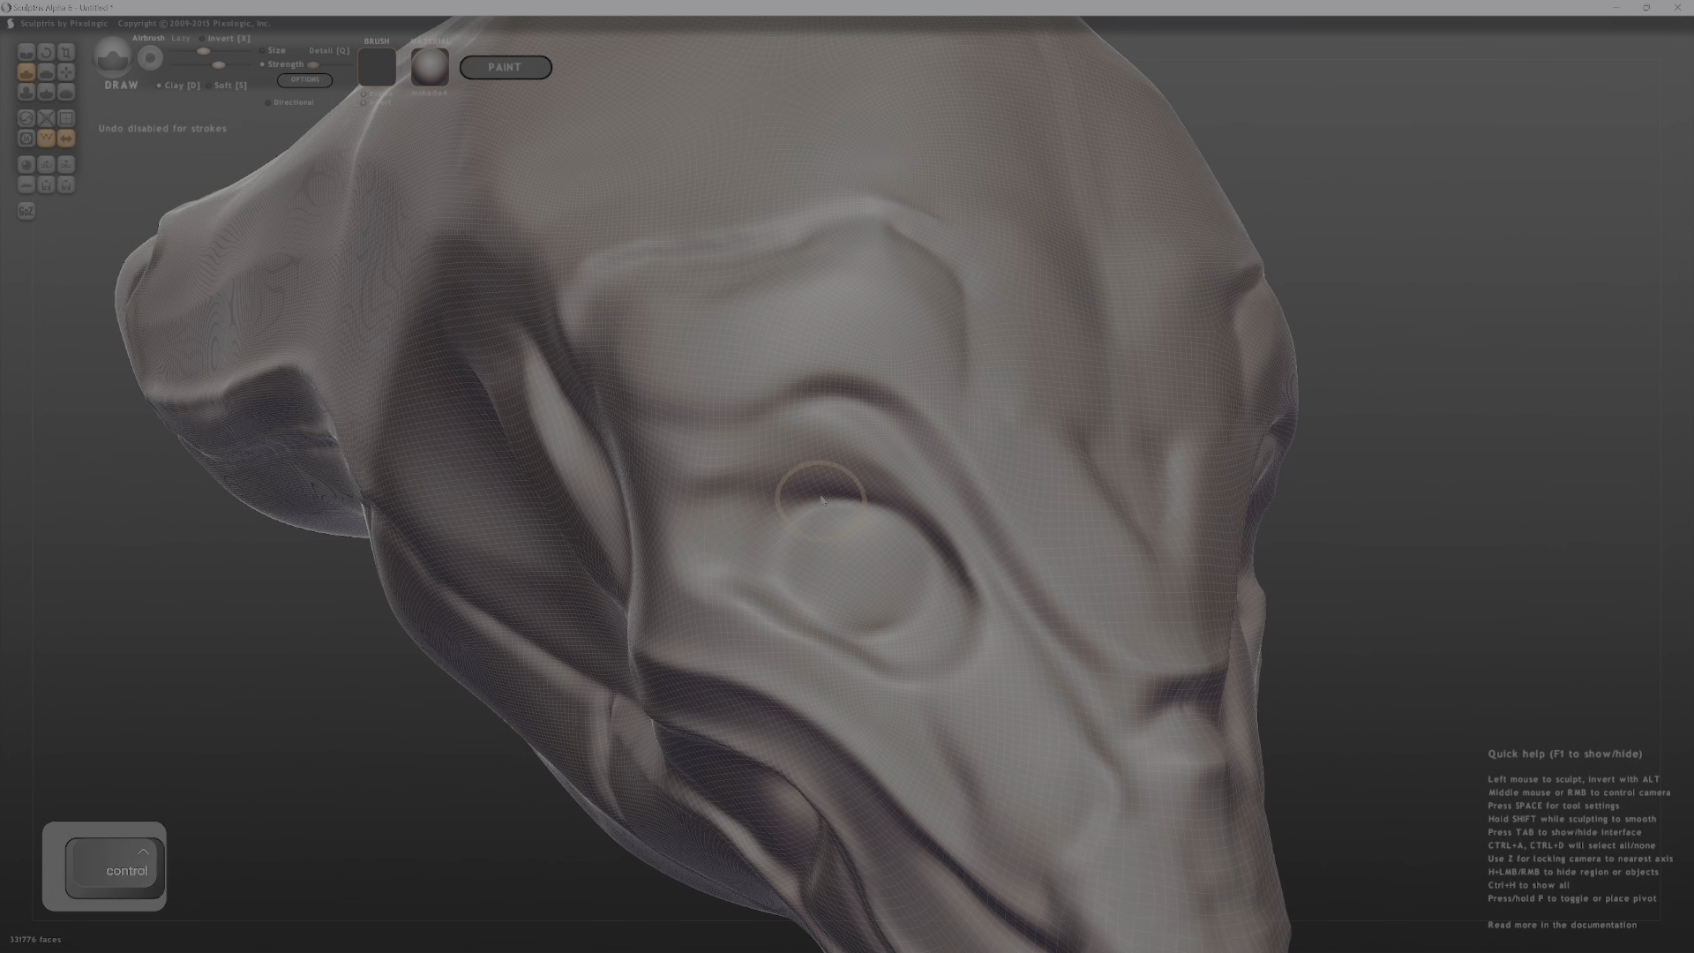
key(e)
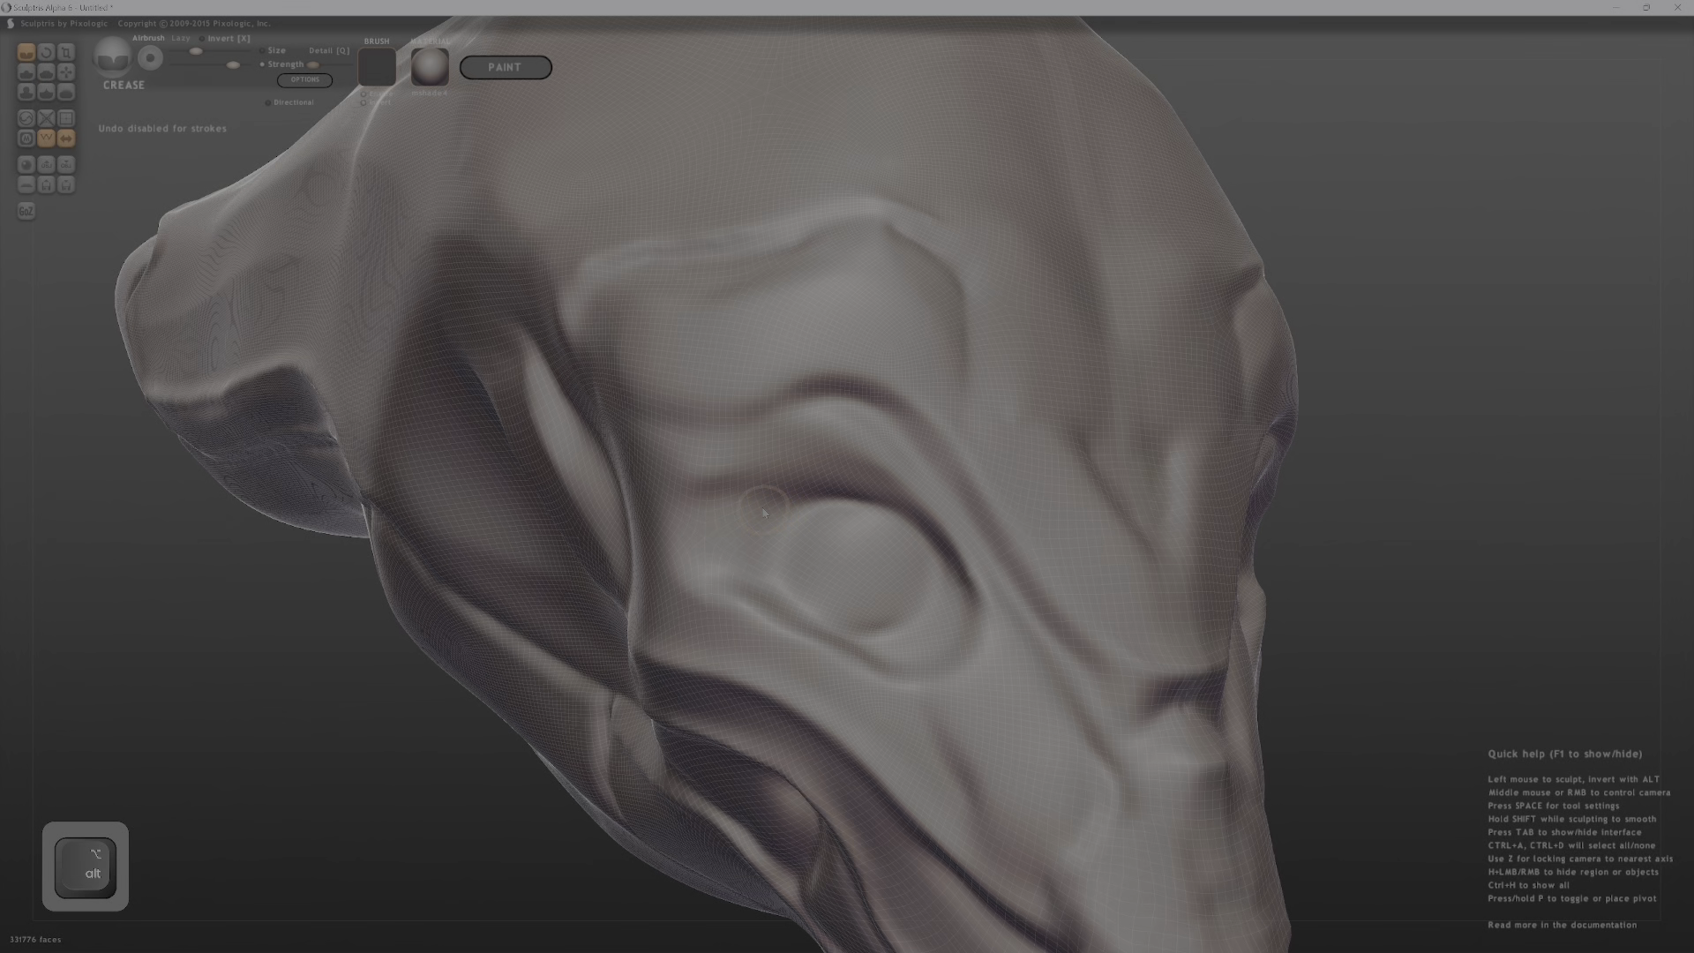
alt+drag(764, 512, 802, 522)
alt+drag(910, 562, 930, 625)
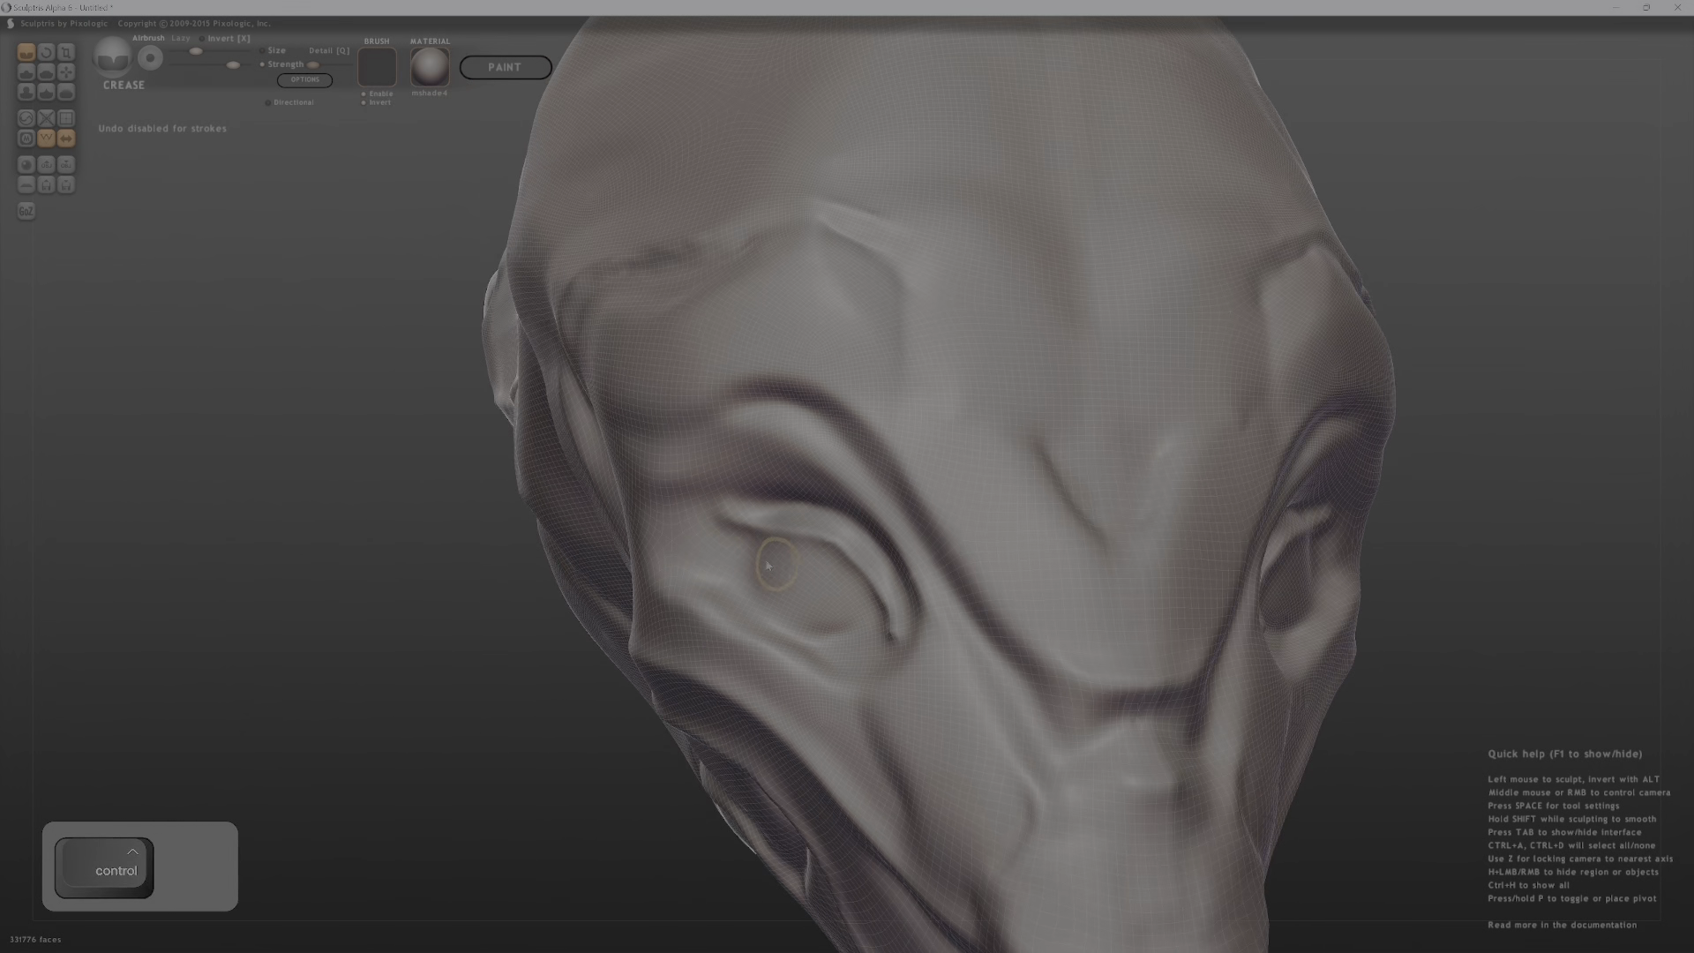
key(ctrl+z)
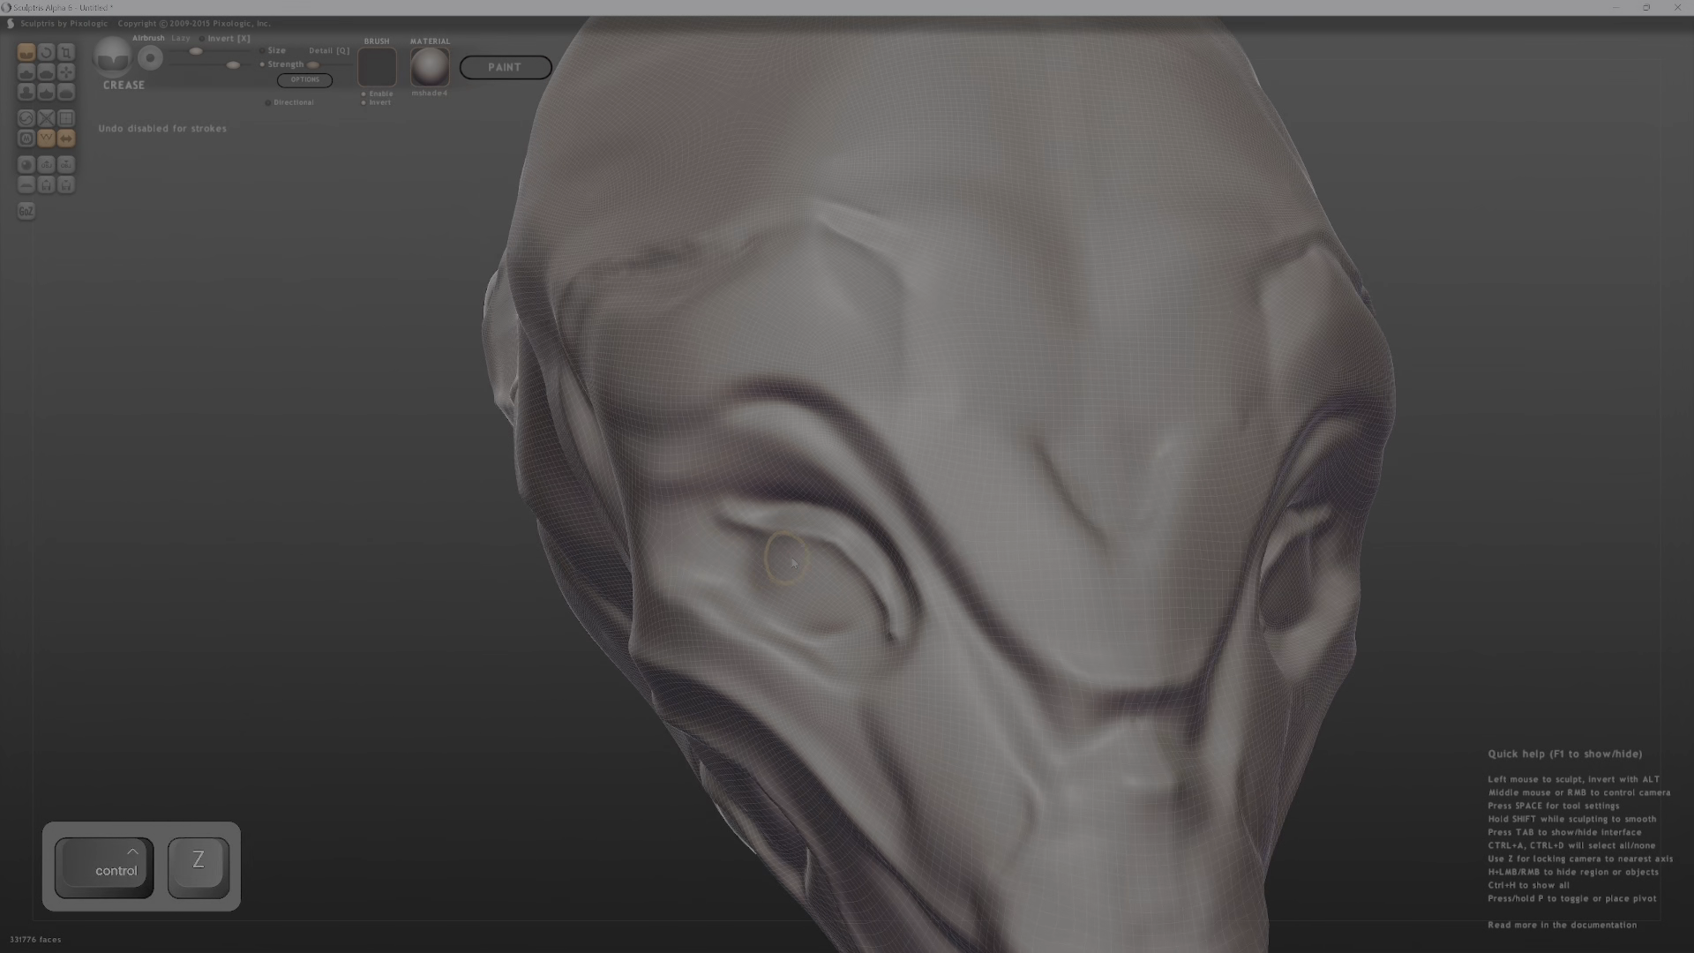
Define the upper eyelid's lower edge down to the inner eye corner with Crease strokes, and smooth the corner.
key(alt)
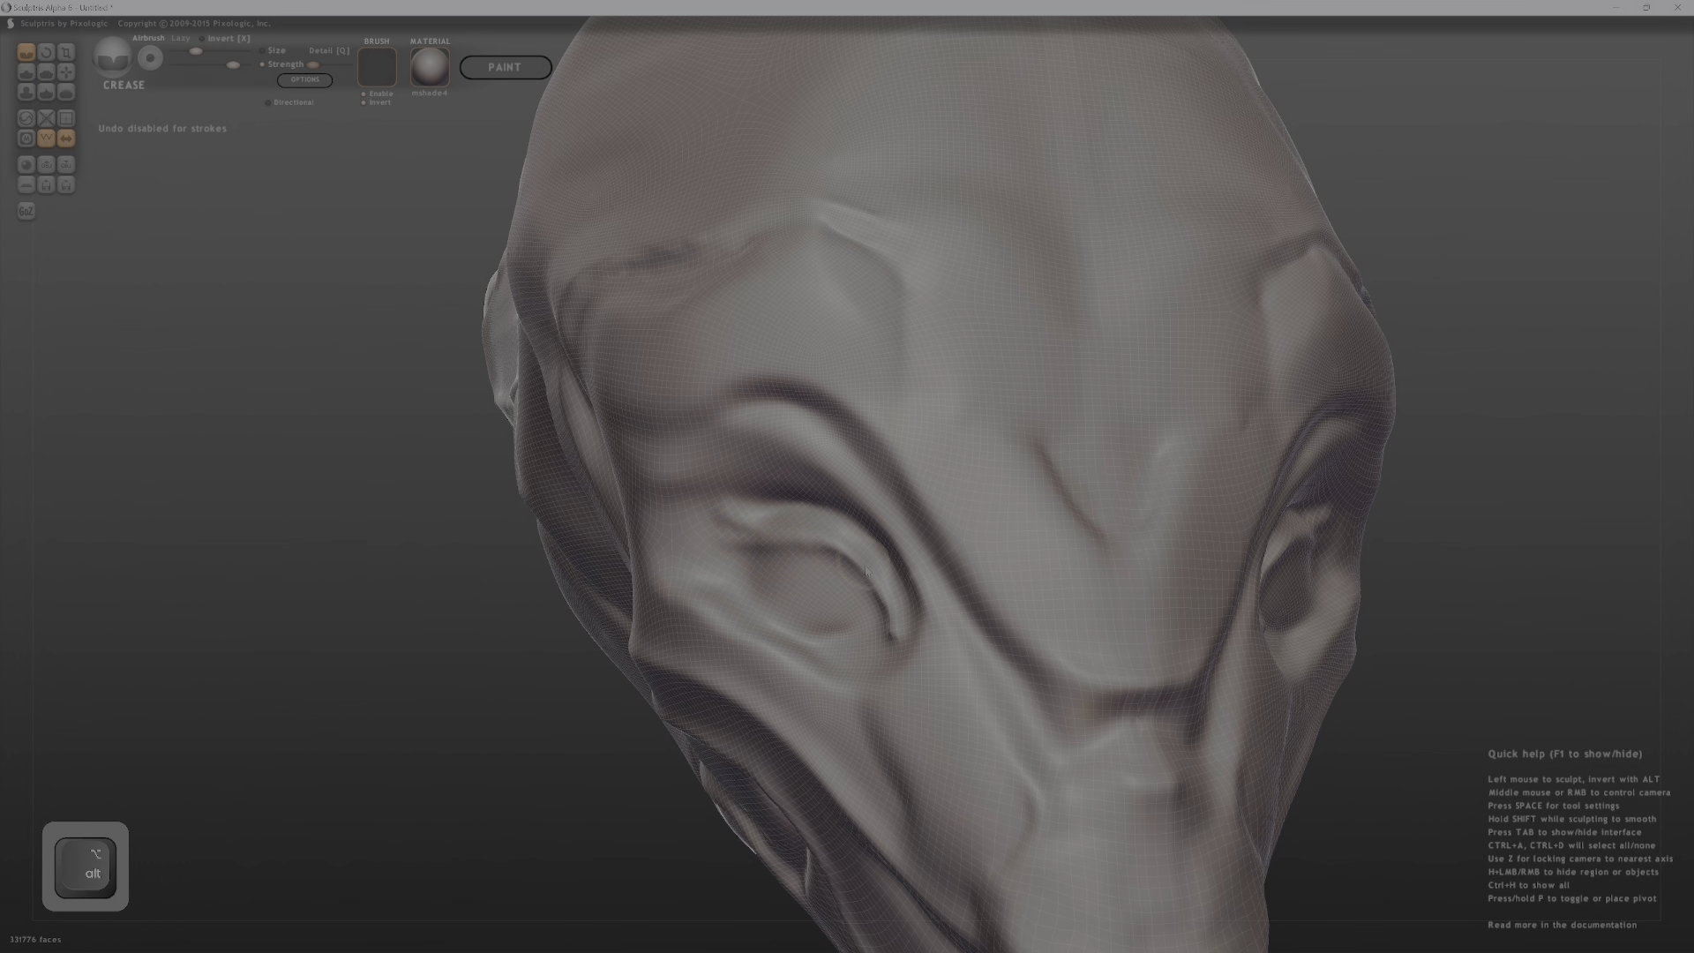
middle_drag(864, 571, 794, 551)
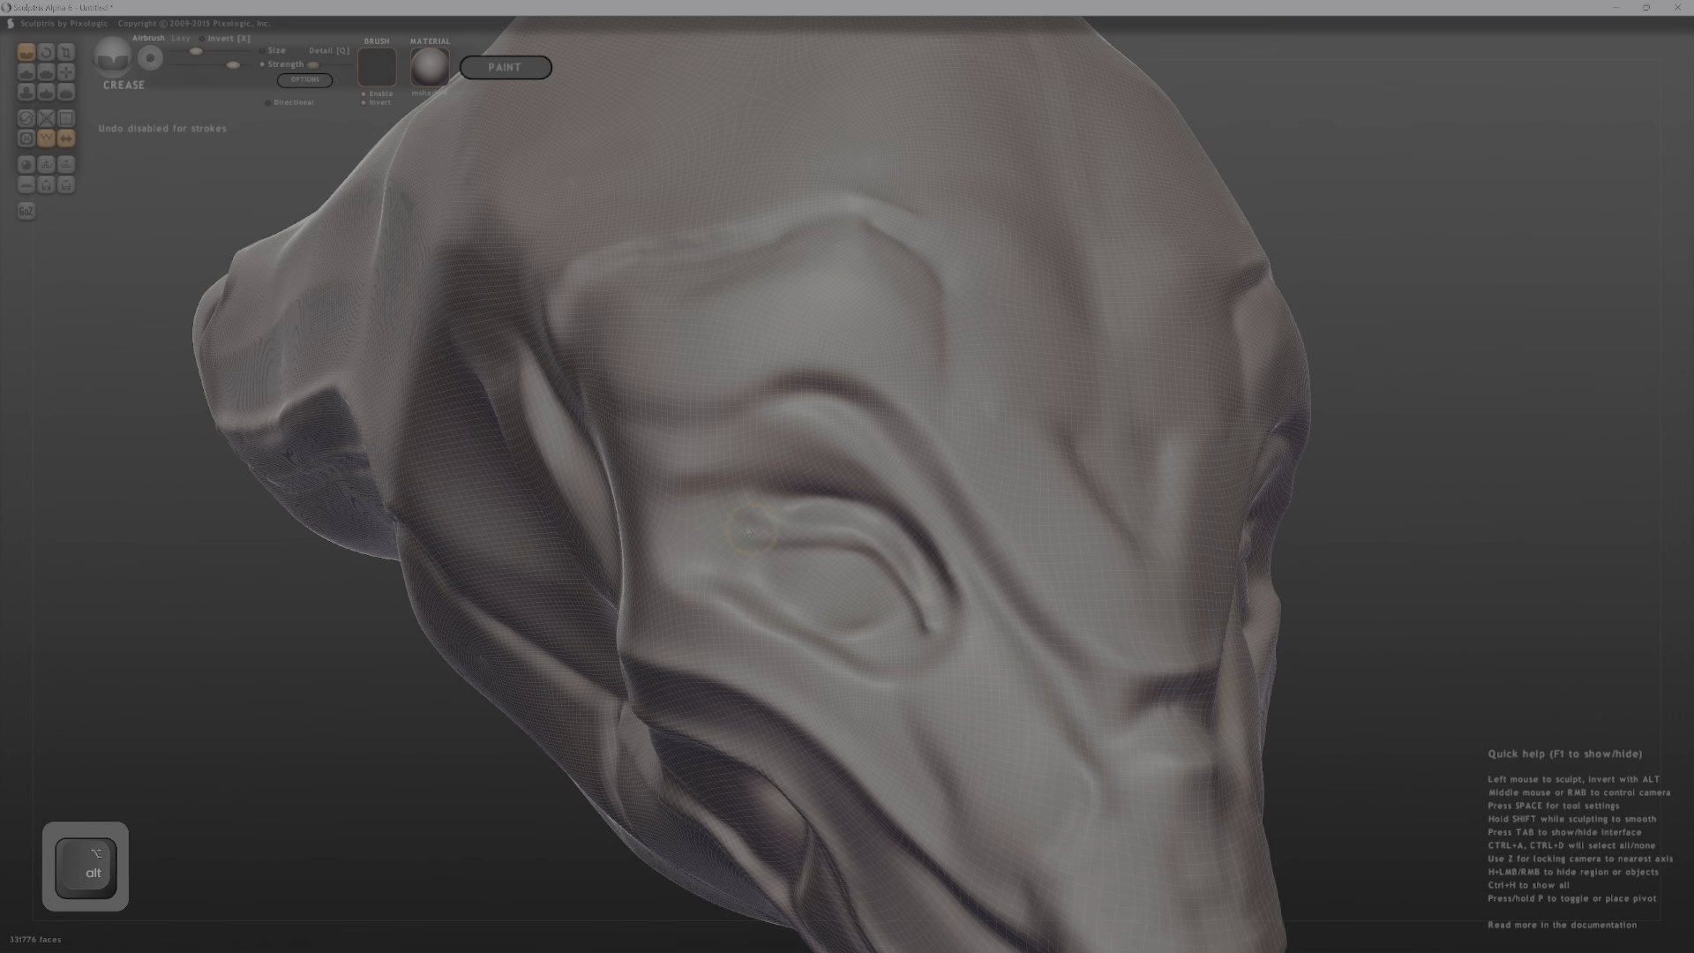
drag(754, 539, 832, 543)
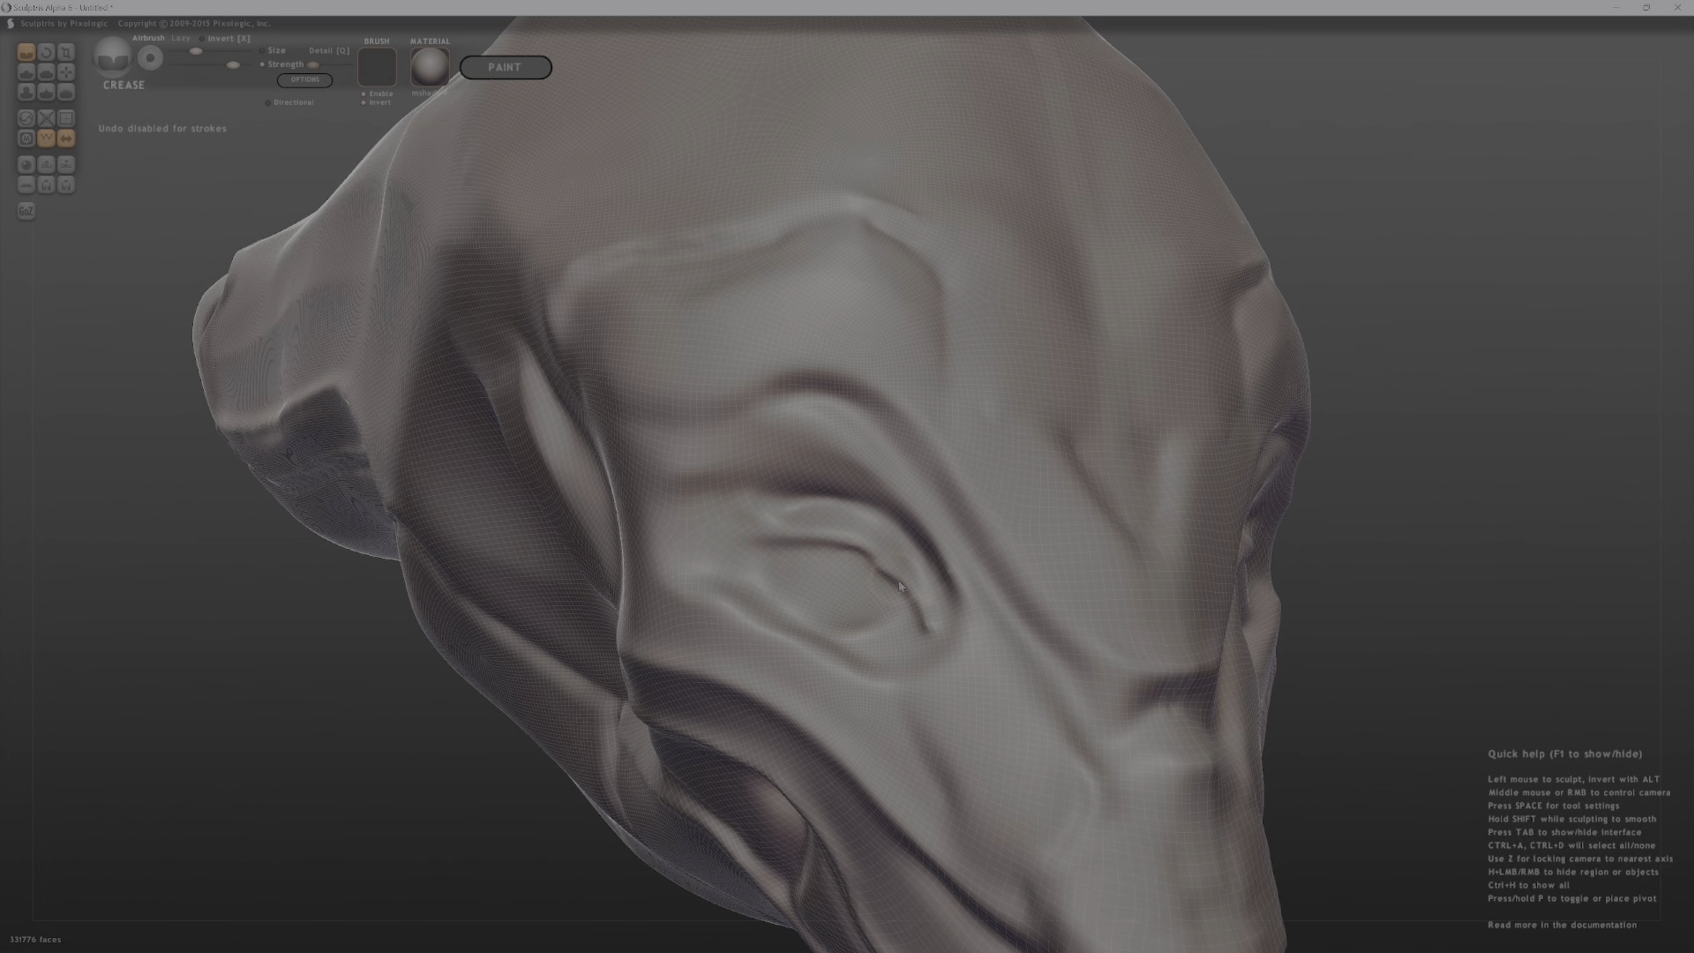
alt+drag(901, 587, 919, 619)
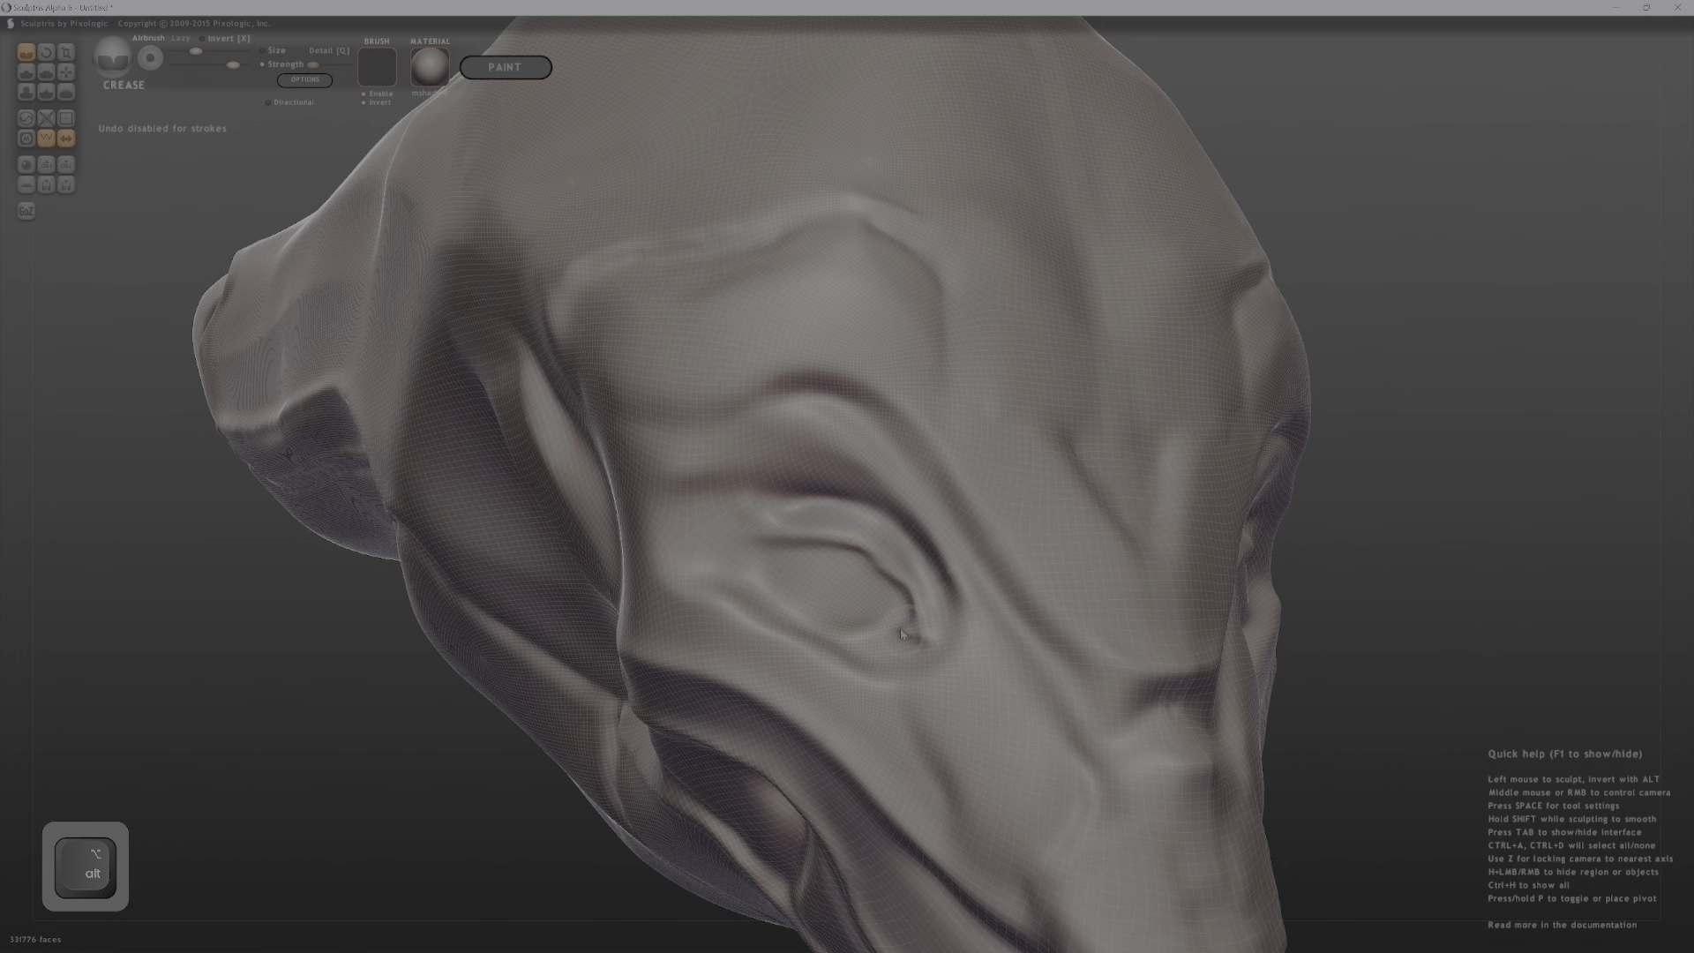
shift+drag(902, 633, 909, 626)
Raise the lower eyelid rim and shape the outer eye corner with inverted Crease strokes.
alt+drag(809, 620, 849, 634)
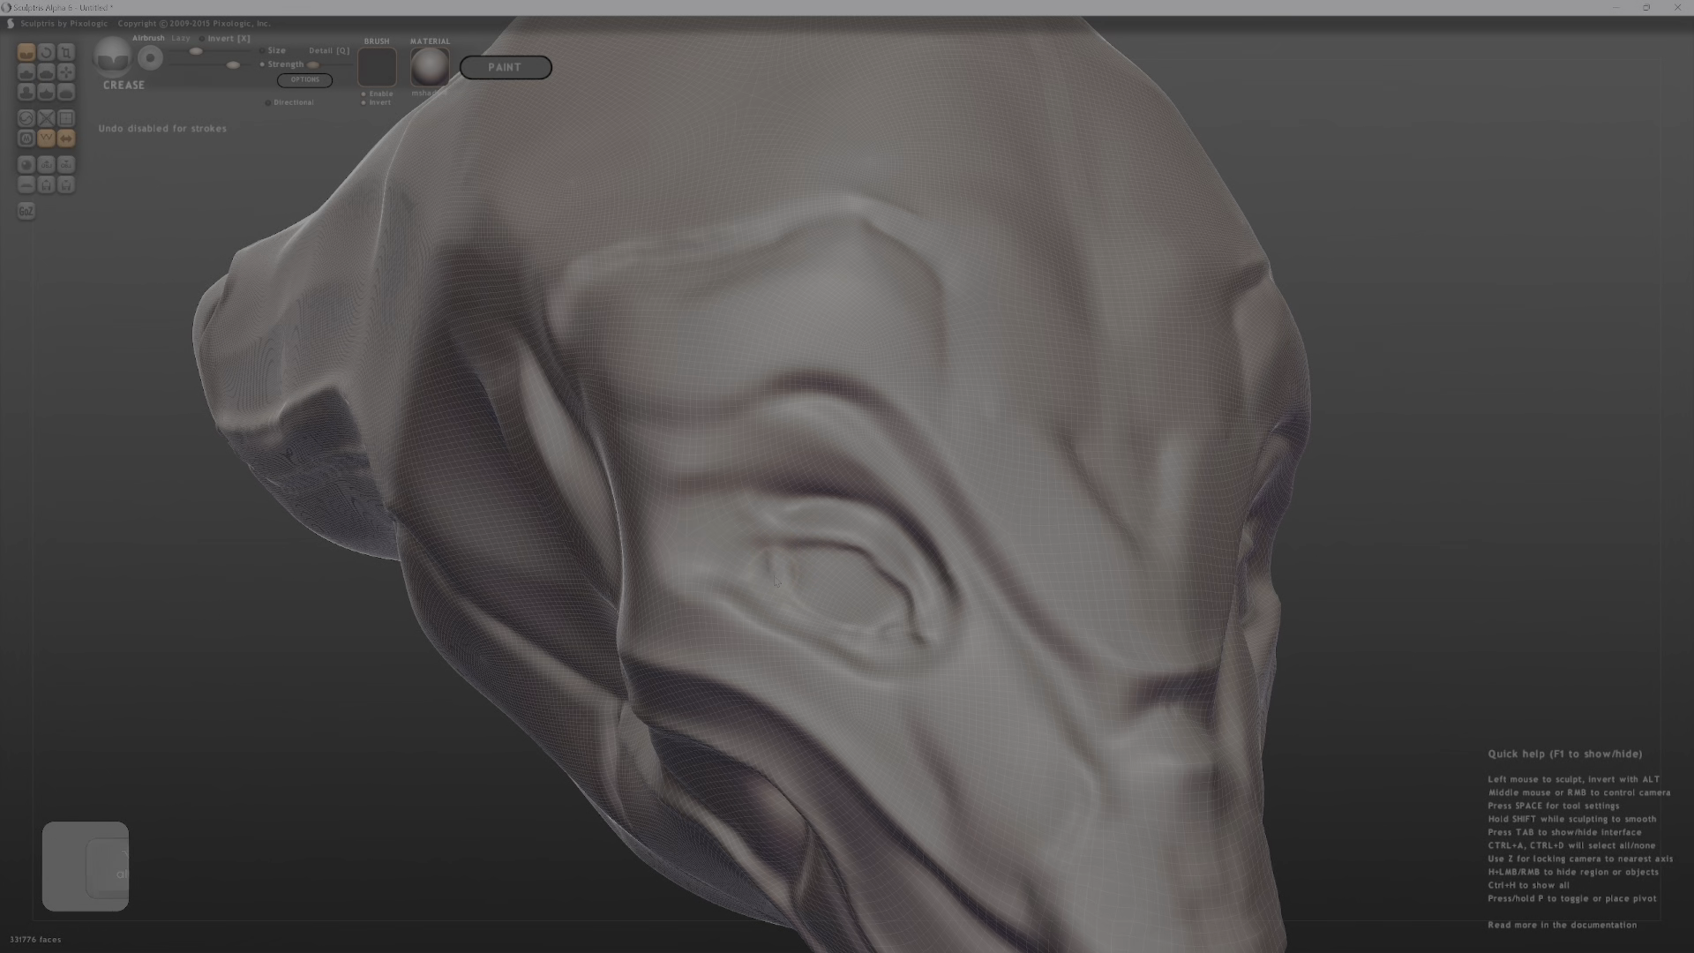
key(alt)
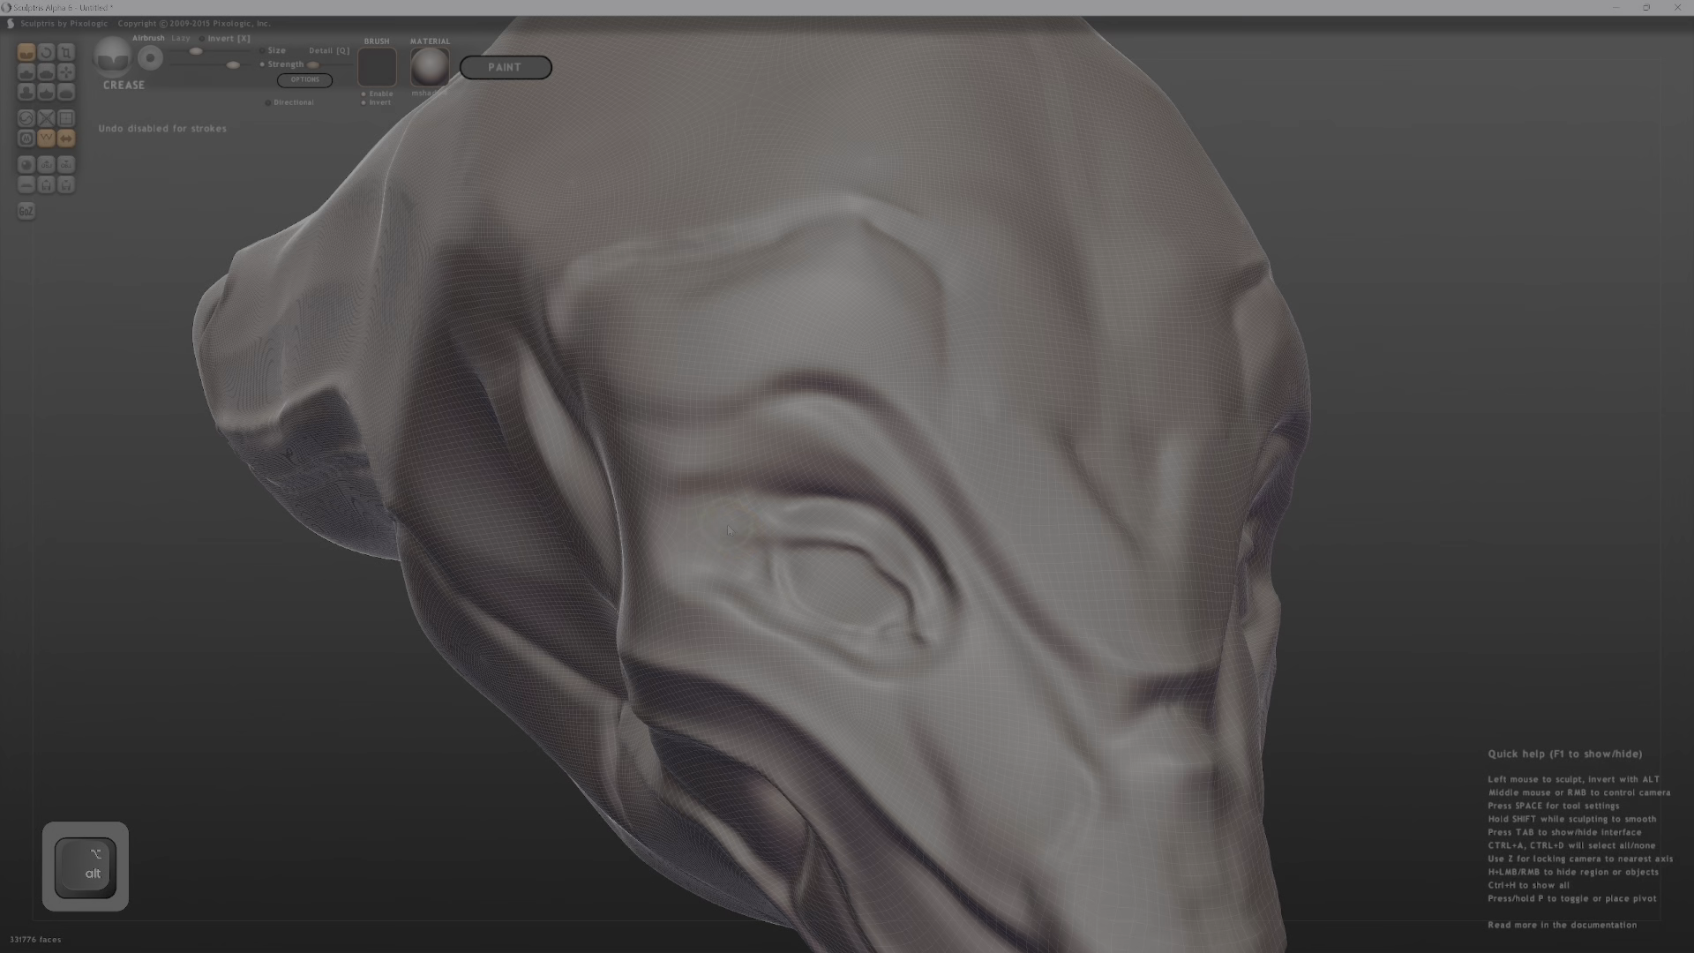
mouse_move(852, 553)
middle_down()
mouse_move(785, 548)
mouse_move(862, 527)
middle_up()
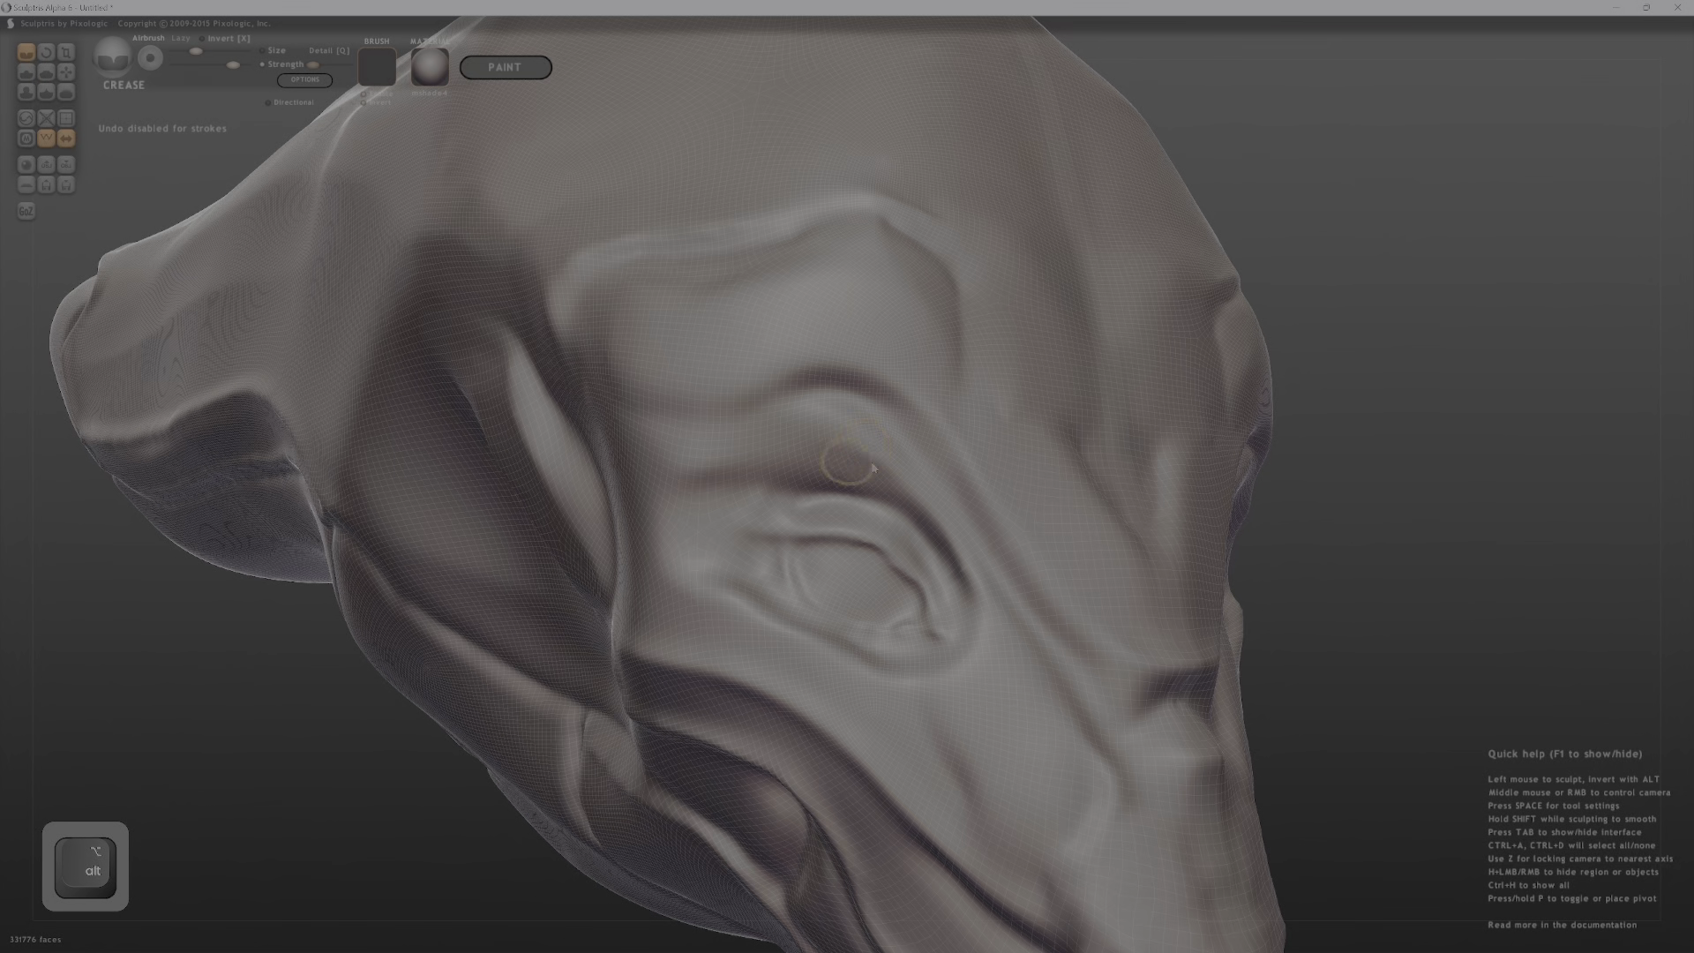
Build up the area between the upper eyelid and the brow fold with the Draw brush.
key(d)
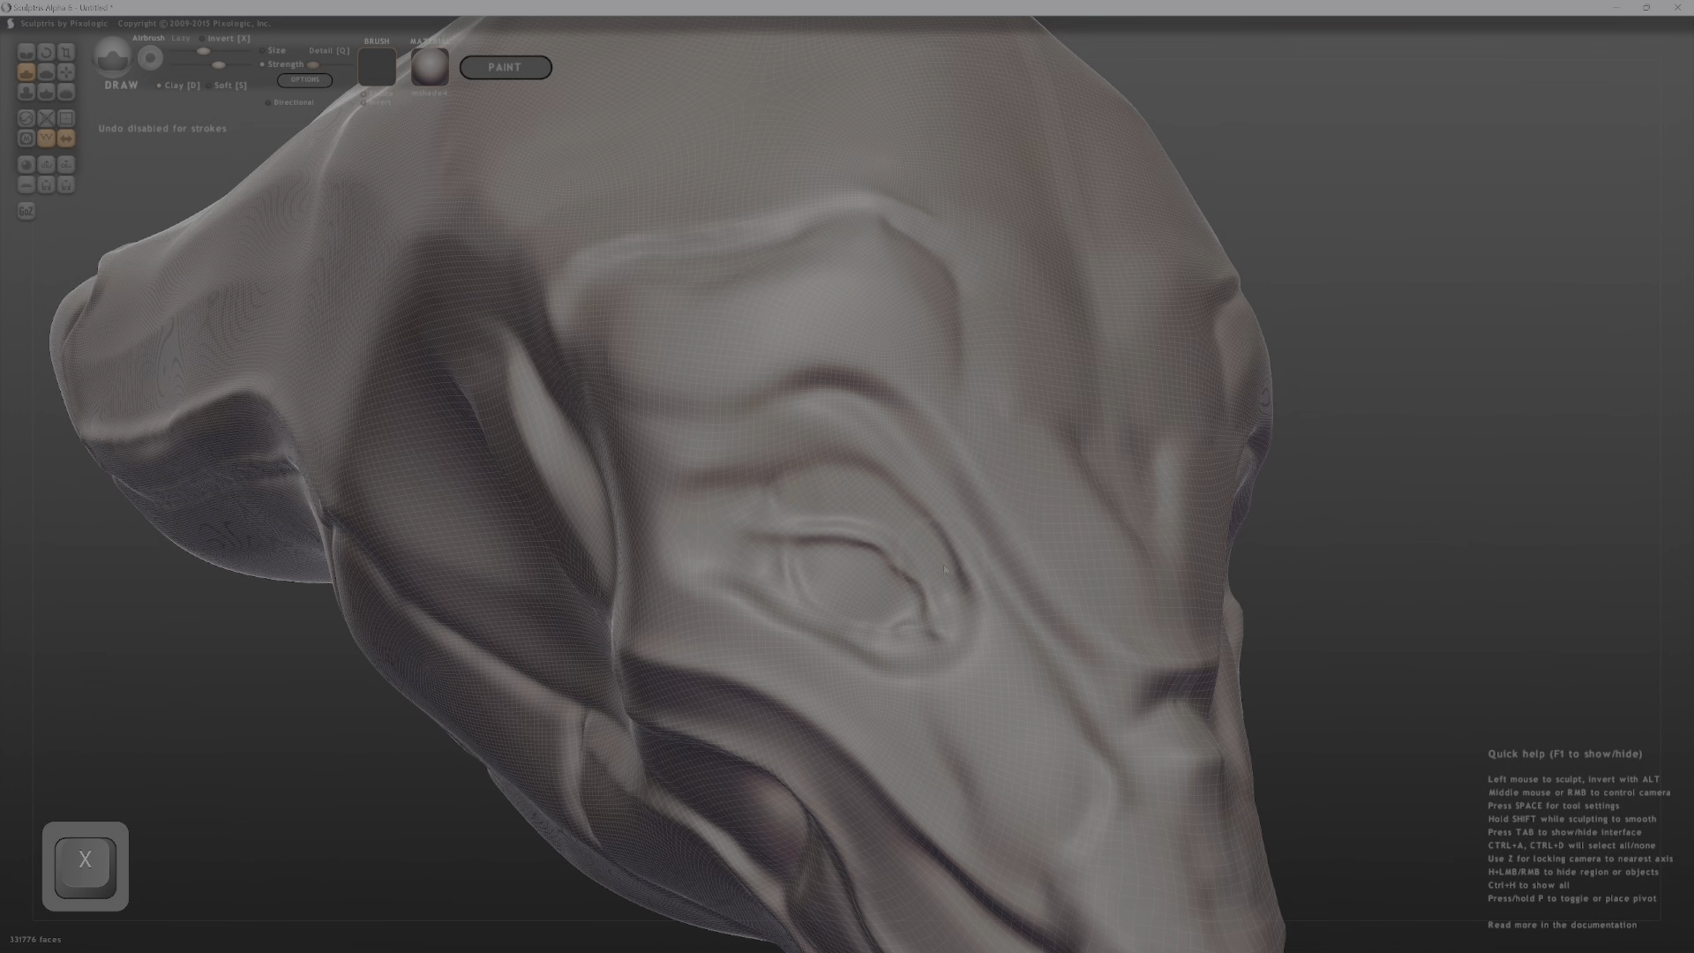
mouse_move(1491, 547)
mouse_down()
mouse_move(1408, 528)
mouse_move(1441, 605)
mouse_move(1235, 513)
mouse_move(1260, 583)
mouse_move(1229, 716)
mouse_move(1183, 549)
mouse_move(960, 494)
mouse_up()
mouse_move(958, 489)
middle_down()
mouse_move(1218, 468)
mouse_move(1032, 510)
mouse_move(976, 505)
mouse_move(1147, 483)
mouse_move(1124, 490)
middle_up()
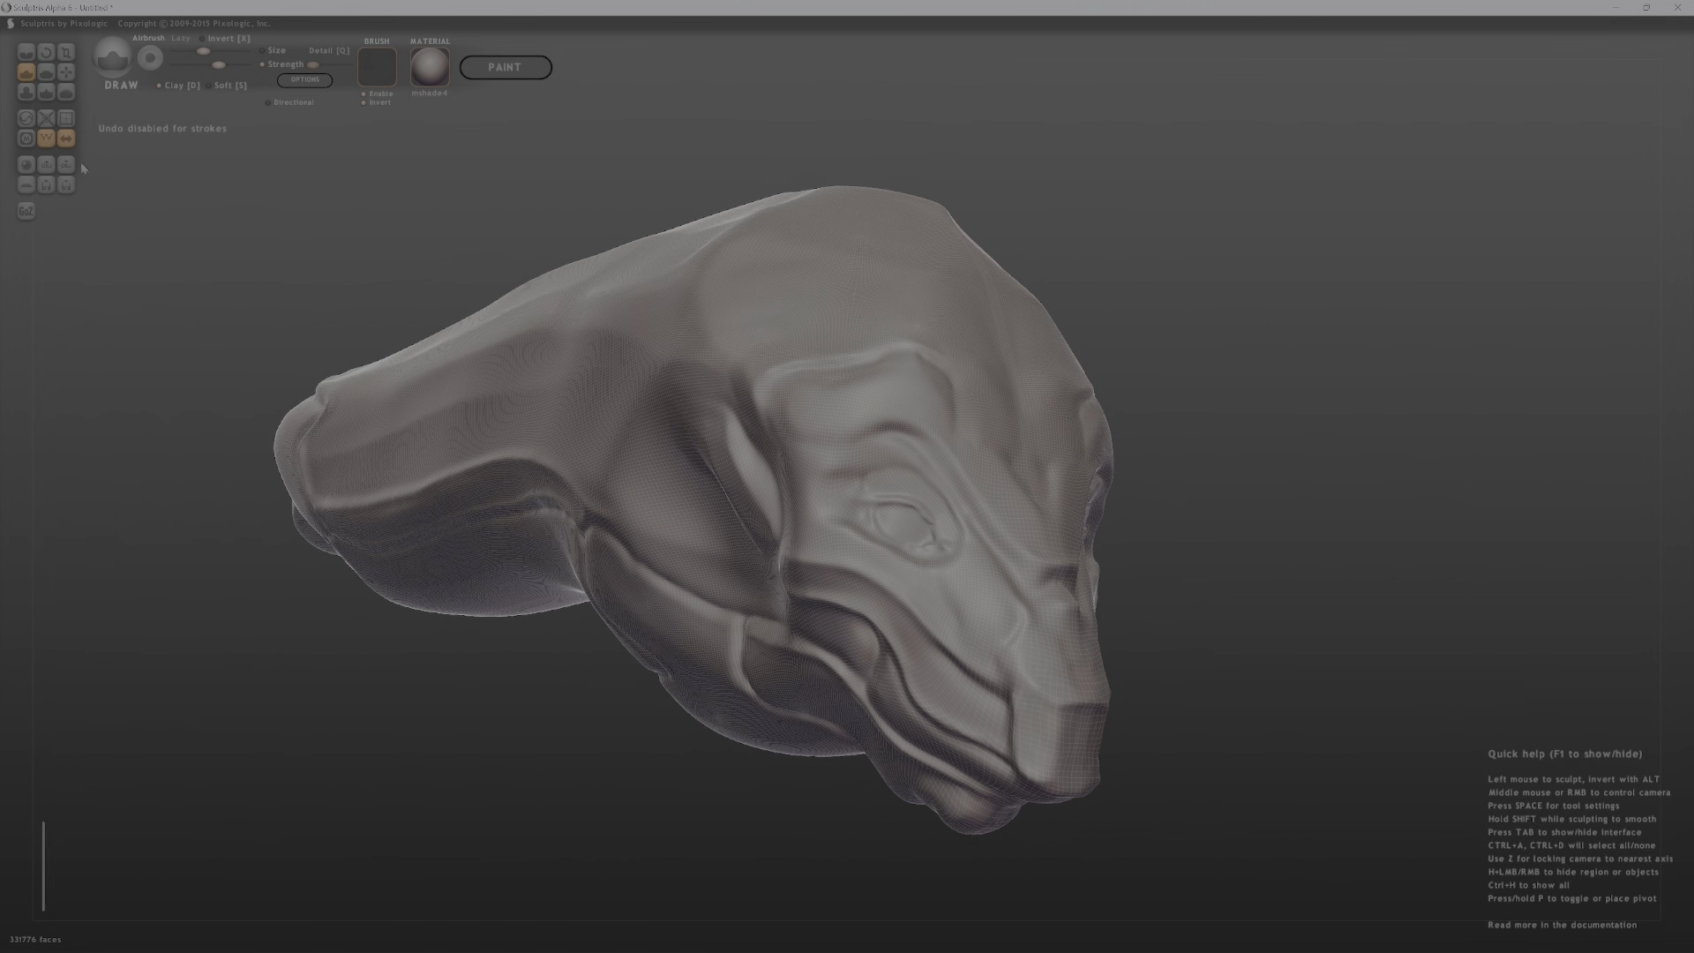
Switch to the Grab brush with a smaller size and slightly more detail, and pull a small nub out of the brow.
click(67, 74)
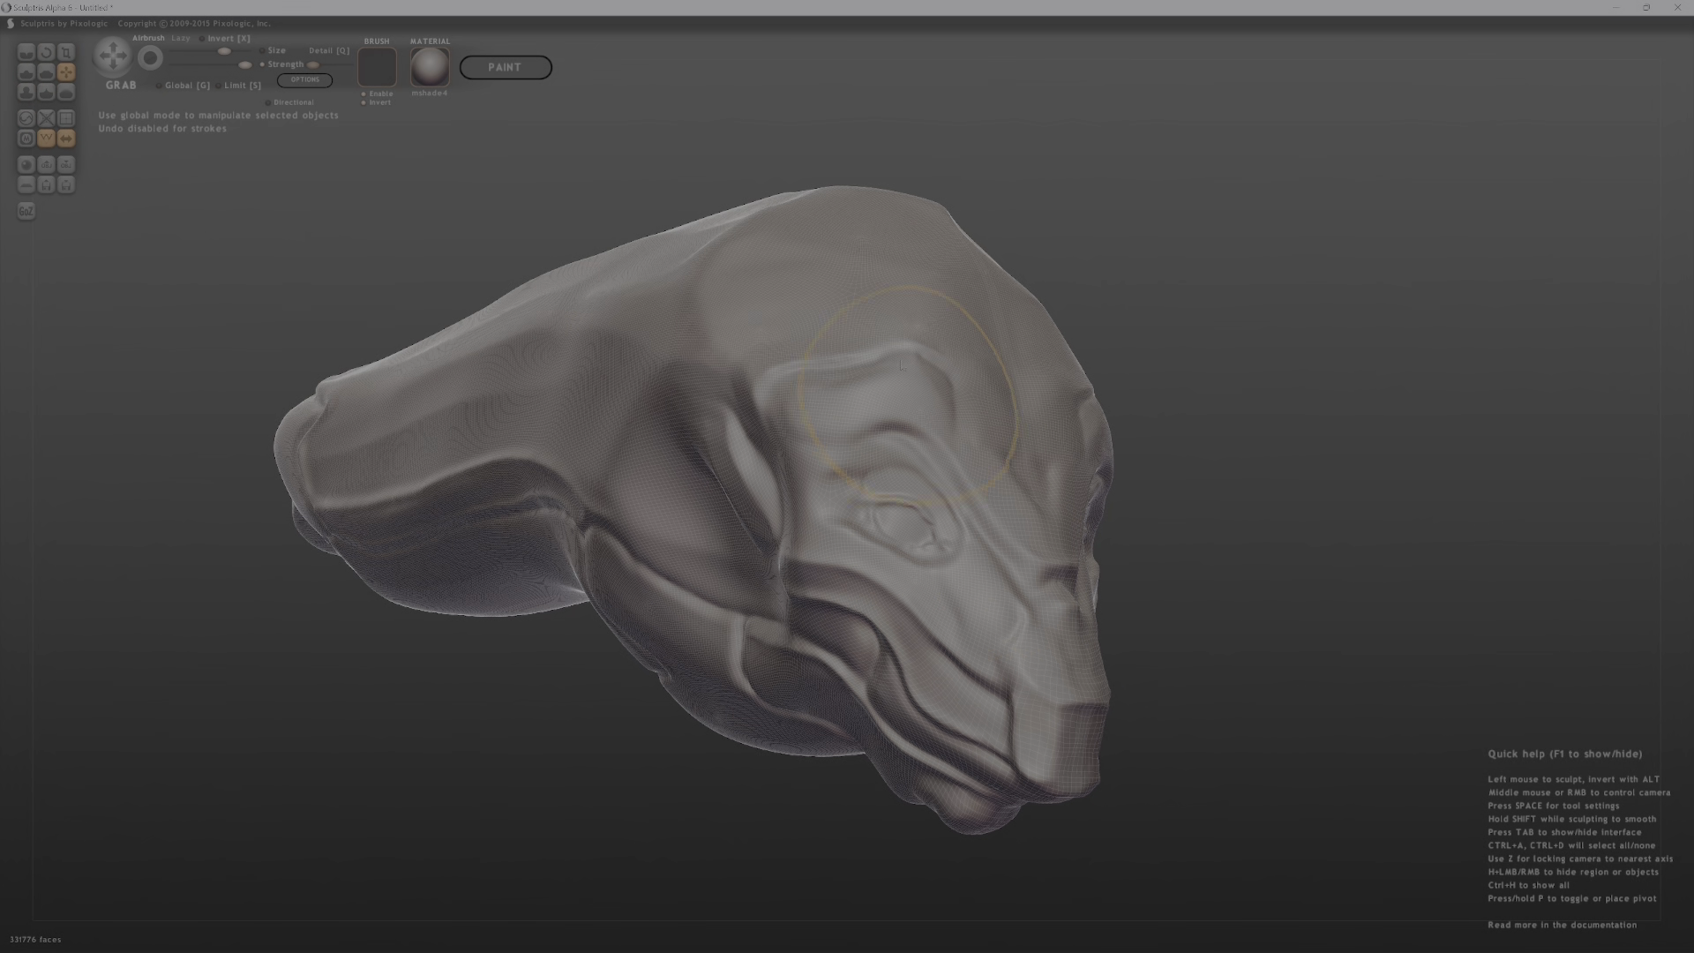
middle_drag(777, 362, 805, 316)
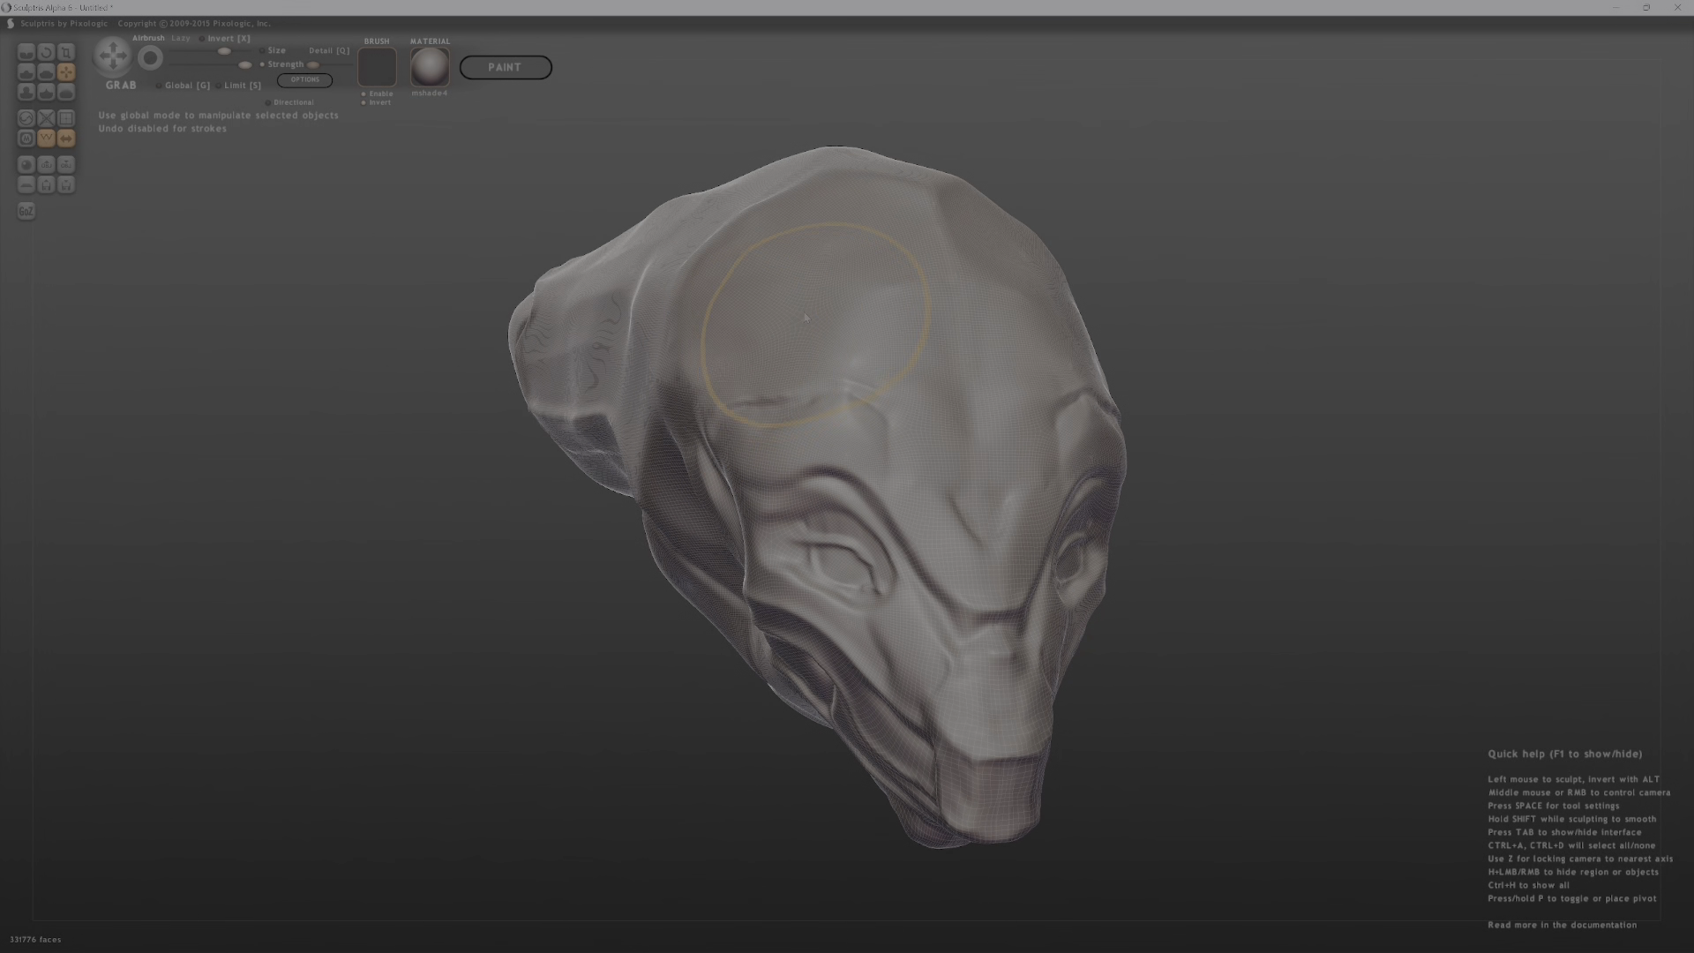
key(bracketleft)
key(bracketleft)
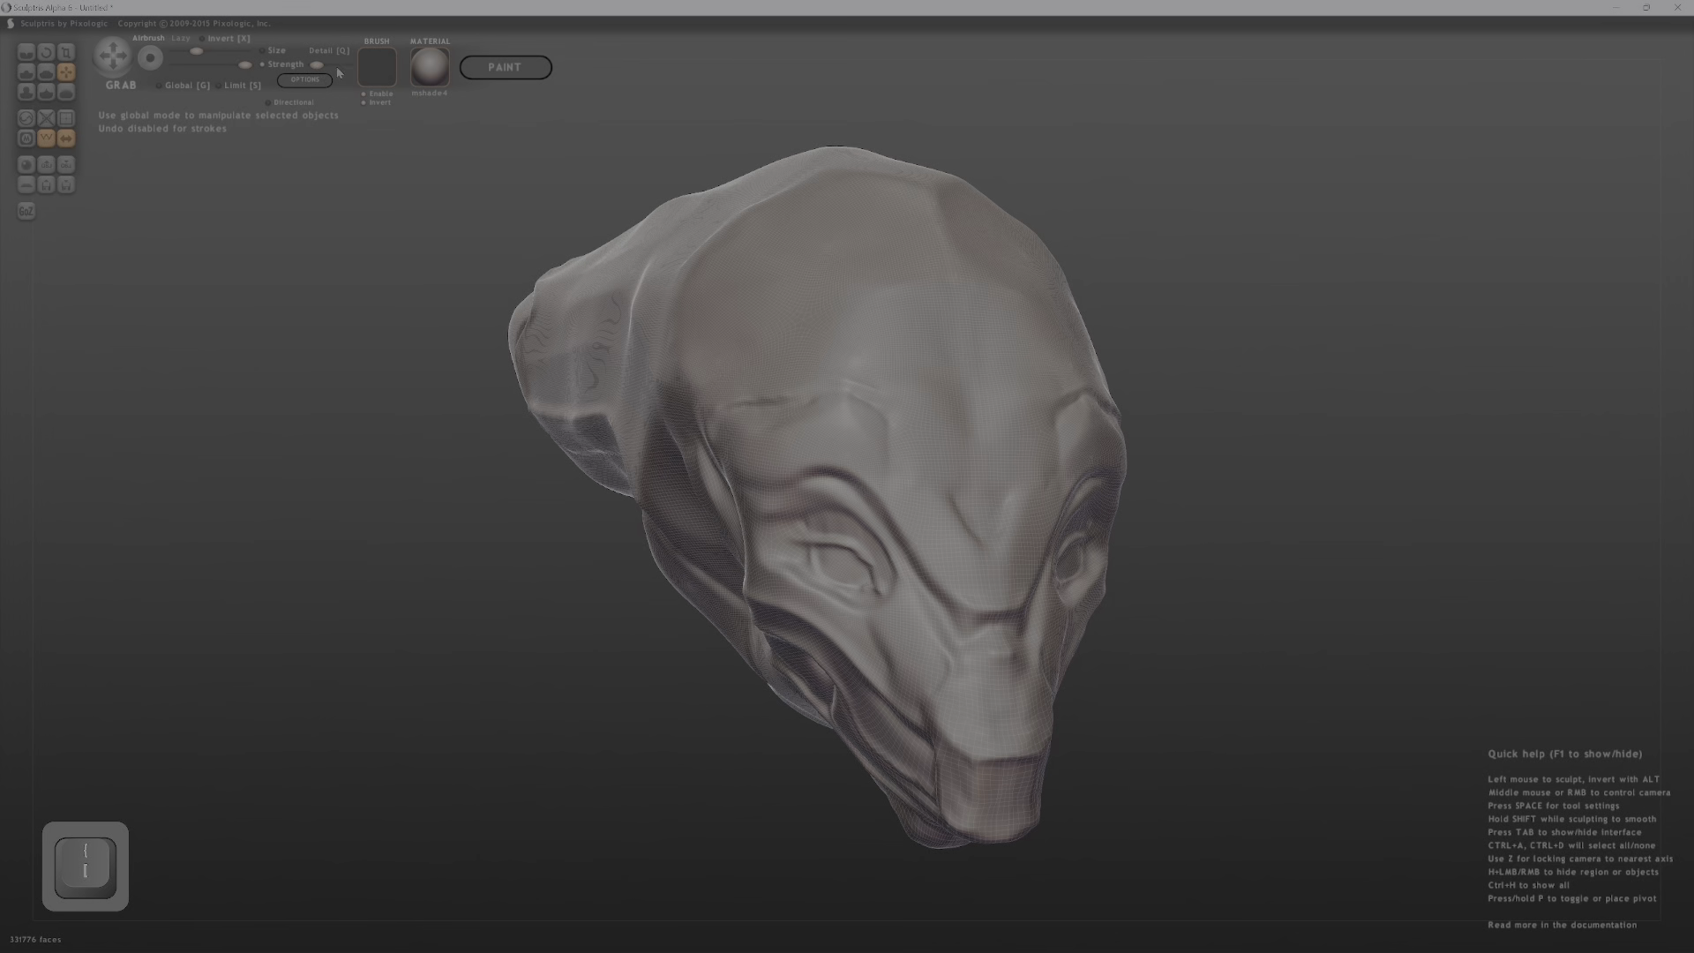
ctrl+middle_drag(830, 351, 868, 337)
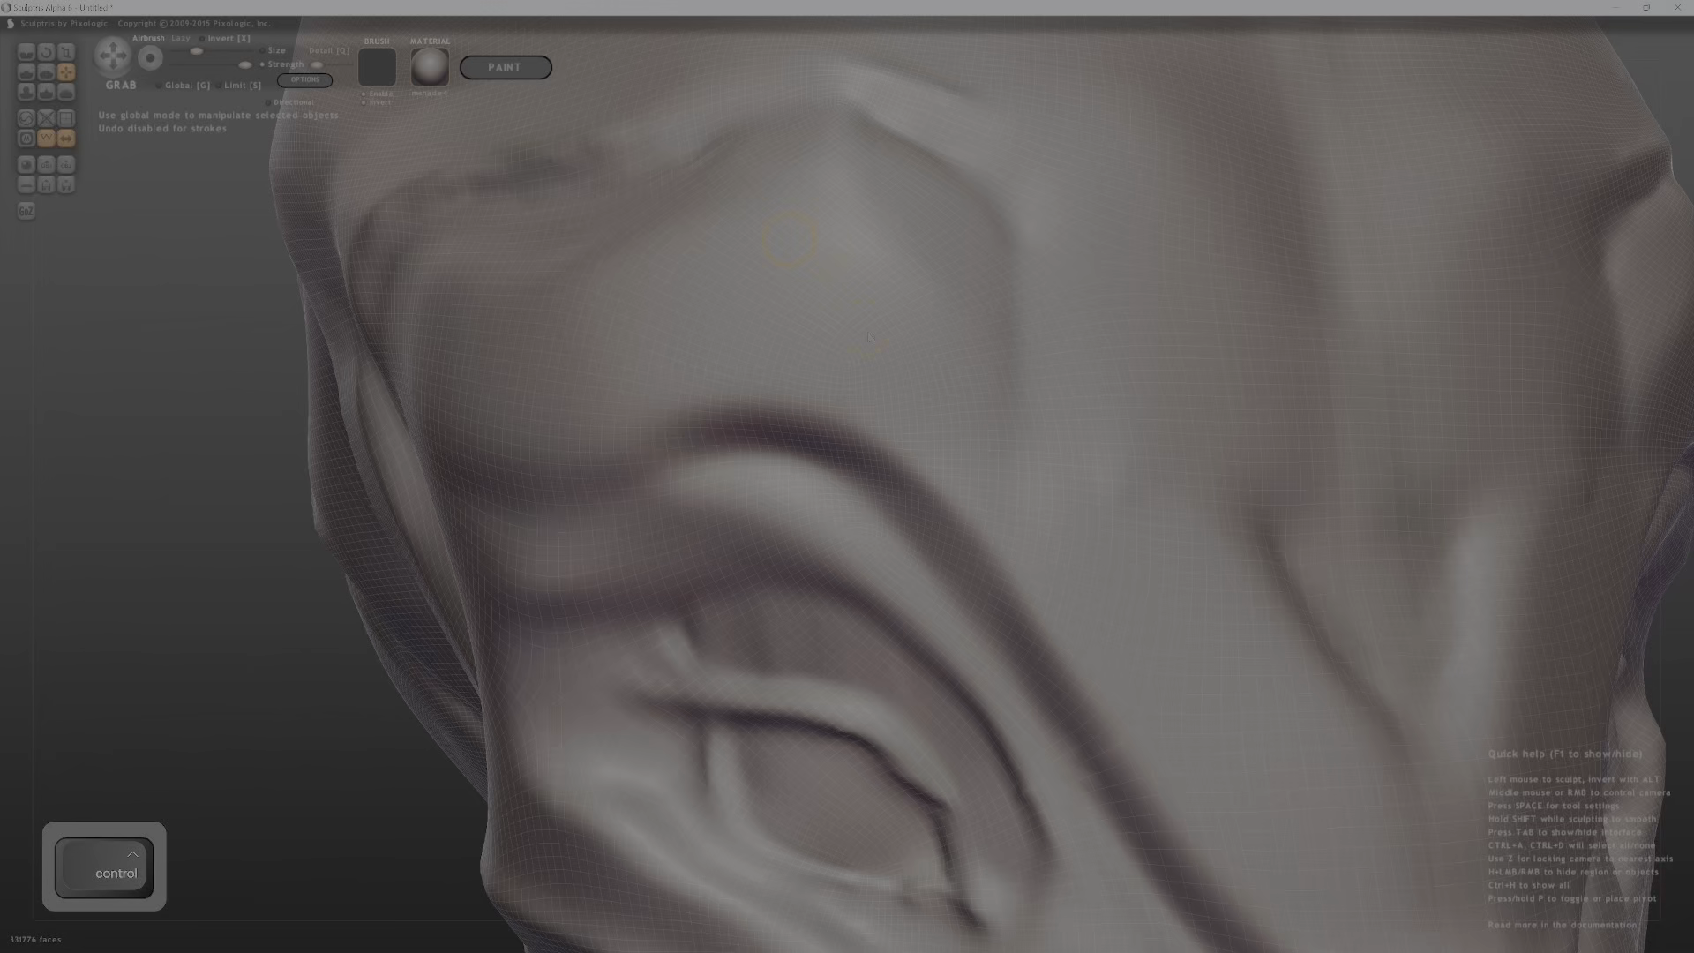
drag(847, 319, 829, 324)
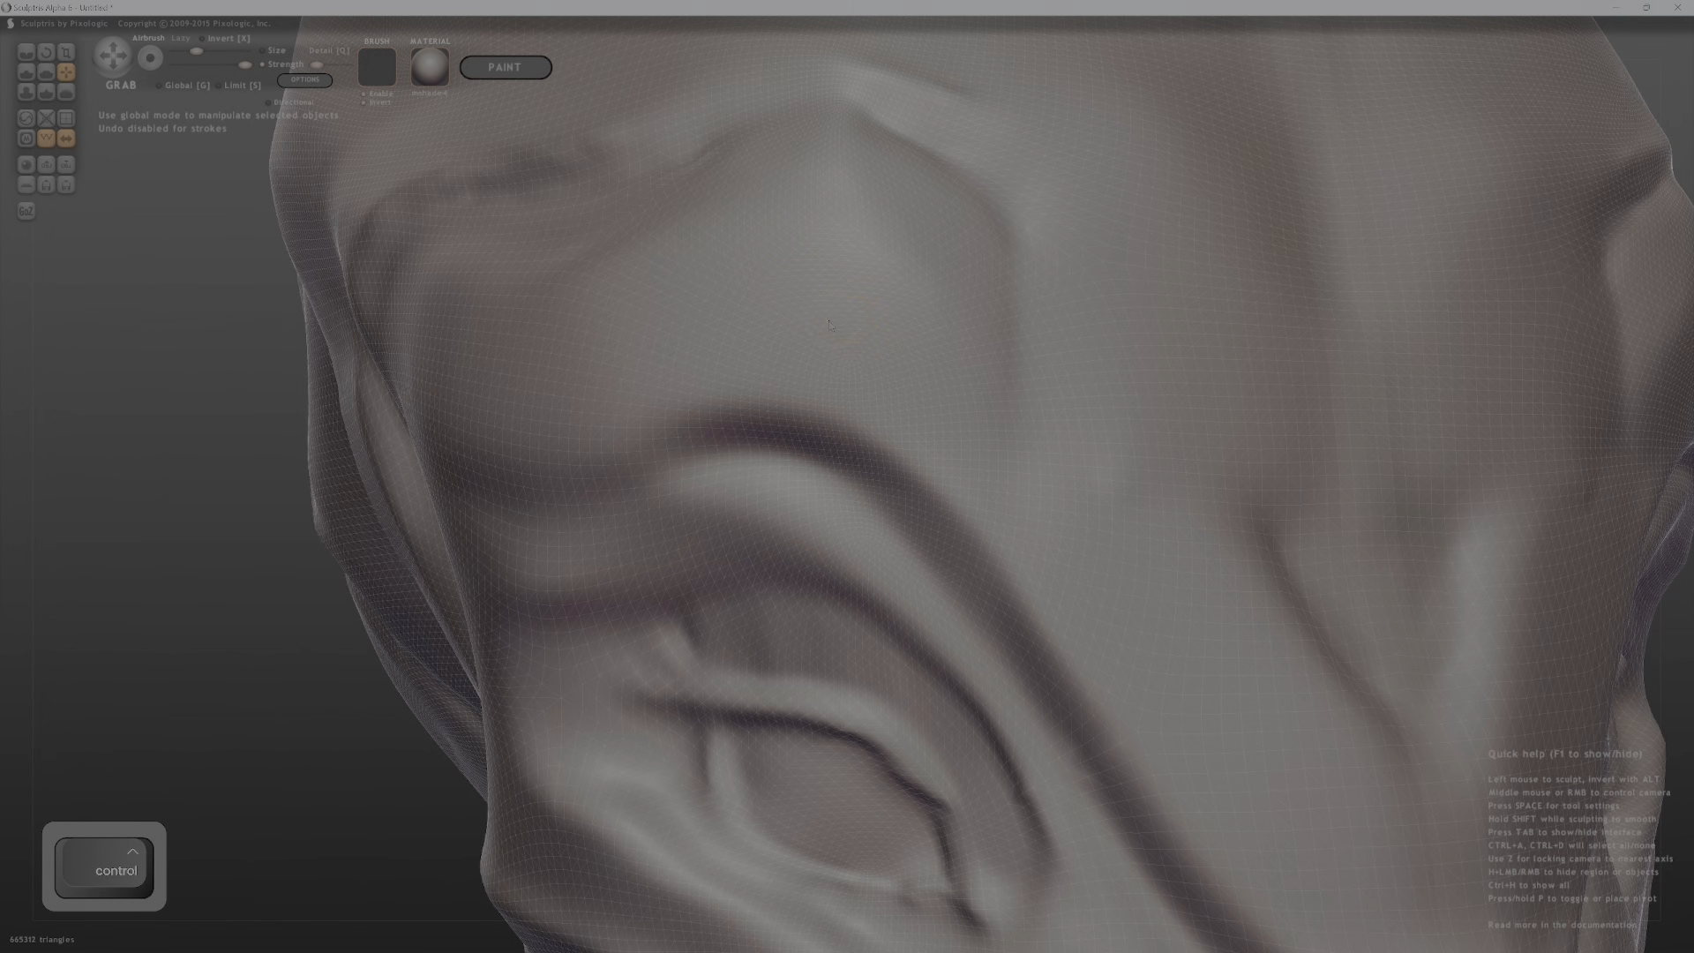
ctrl+middle_drag(841, 332, 1034, 526)
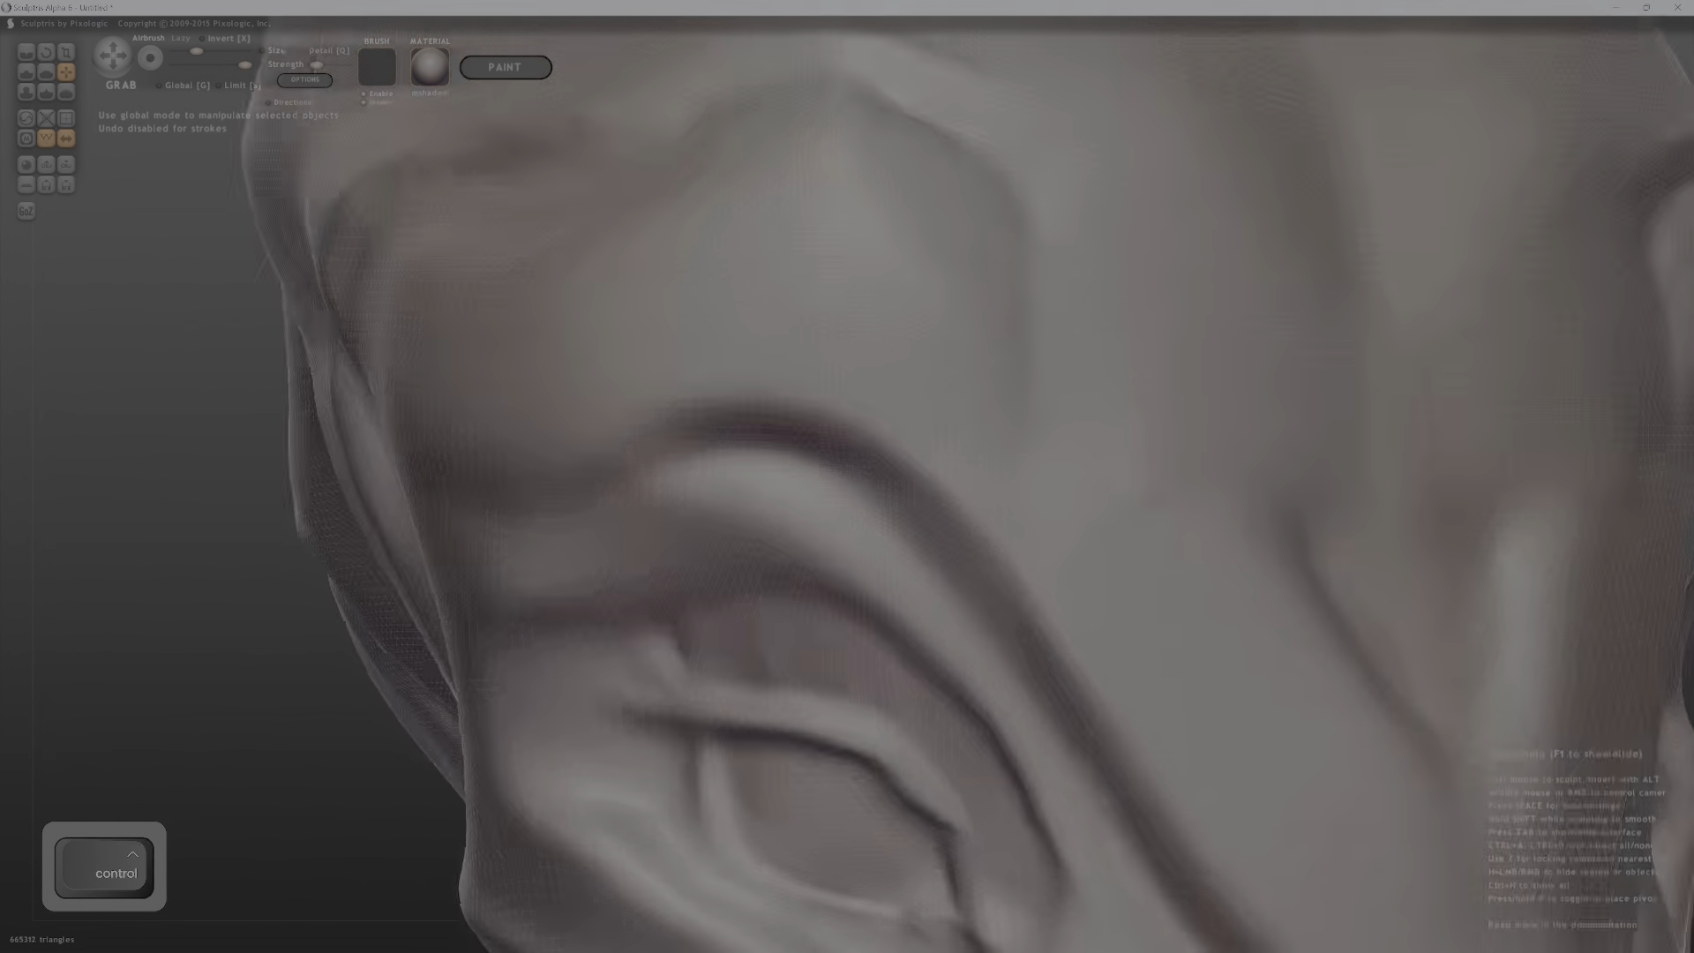
ctrl+middle_drag(1220, 453, 846, 498)
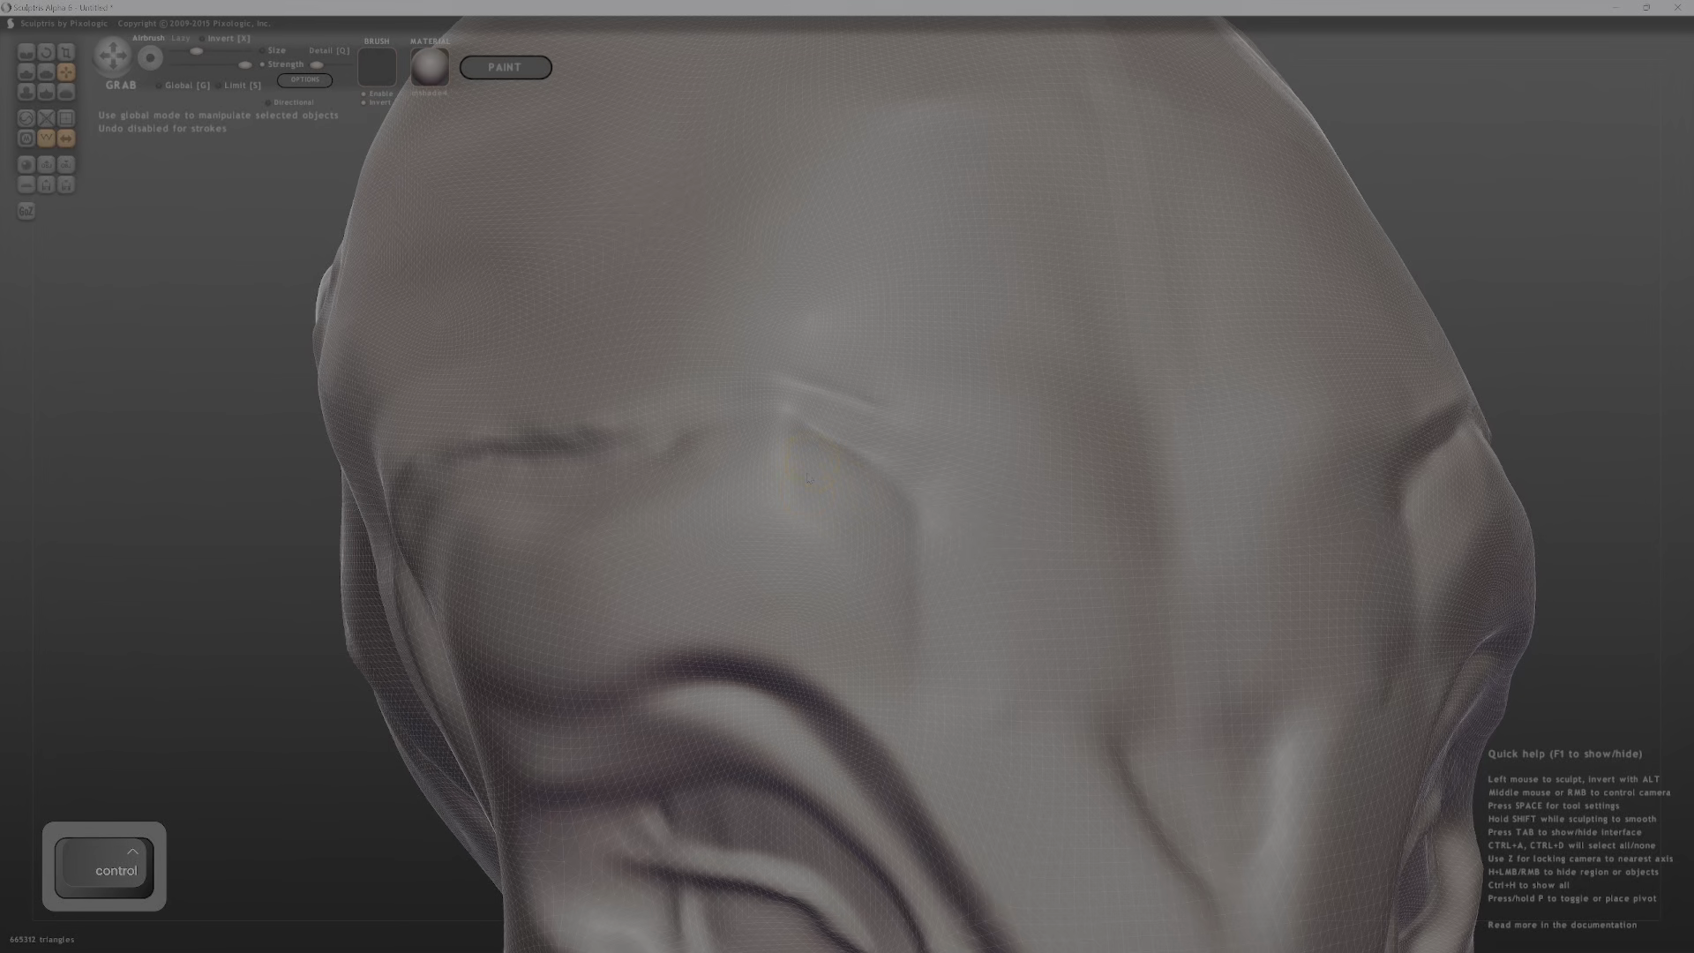
key(ctrl+z)
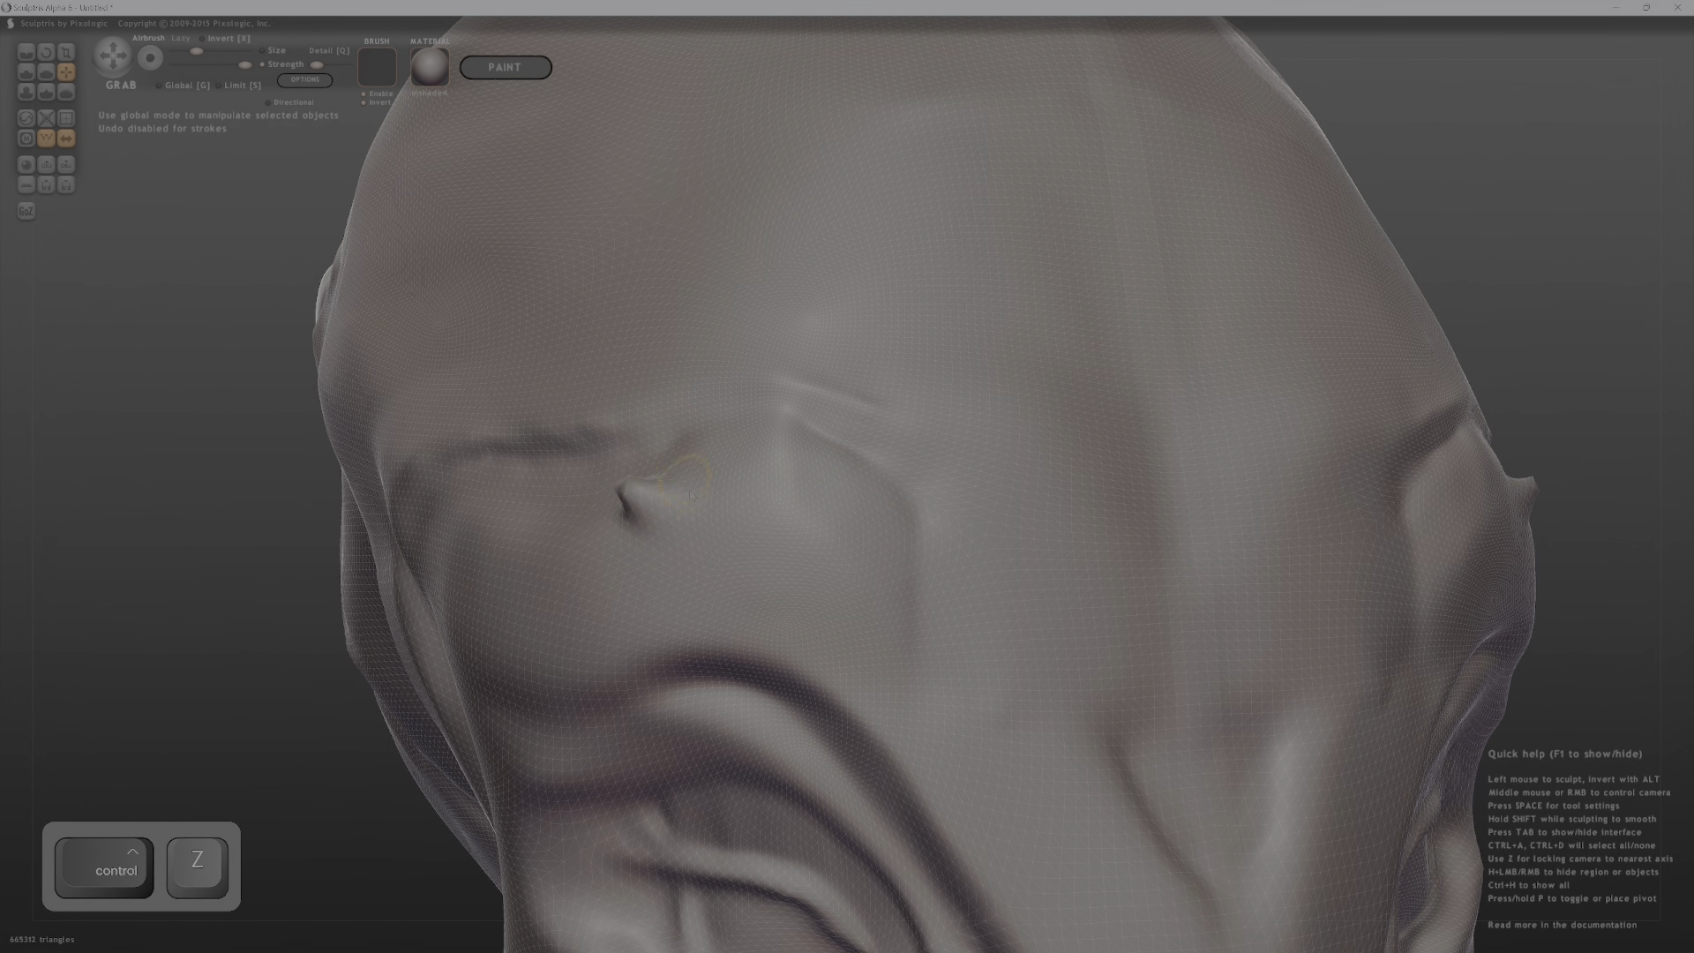
Enlarge the Grab brush slightly, pull a pointed horn out of the inner end of the brow, and lengthen its tip.
mouse_move(609, 454)
middle_down()
mouse_move(545, 458)
mouse_move(618, 379)
mouse_move(826, 434)
mouse_move(797, 437)
mouse_move(790, 416)
mouse_move(1065, 452)
mouse_move(951, 457)
middle_up()
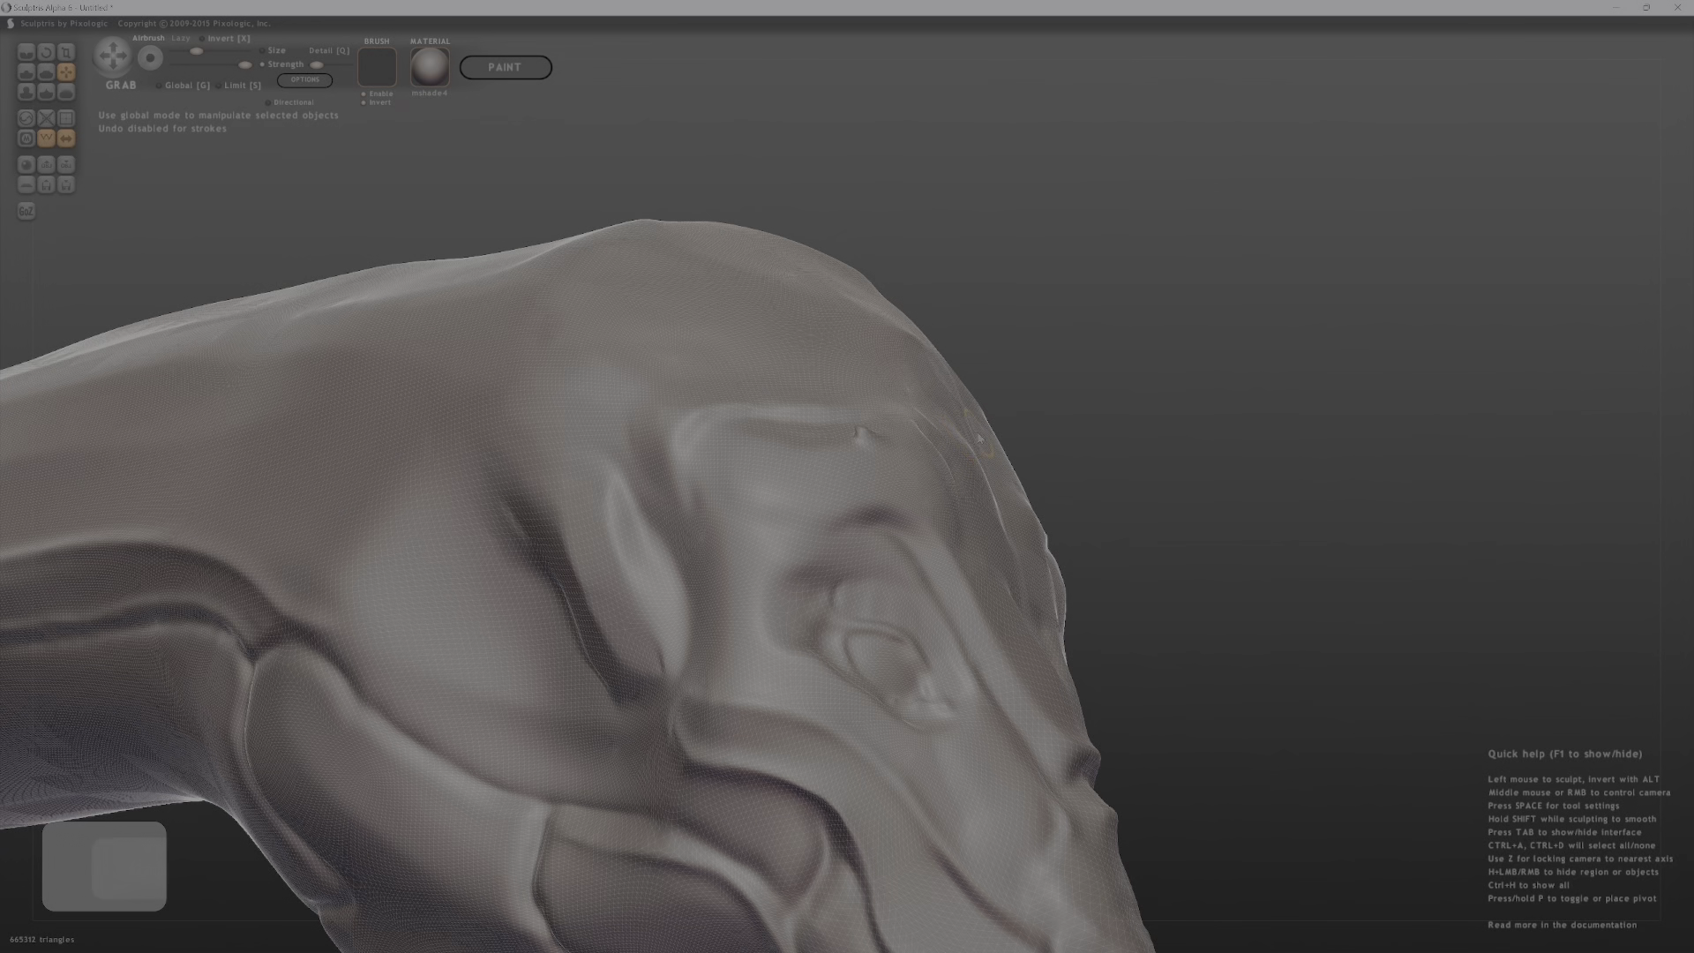
key(bracketright)
mouse_move(941, 438)
mouse_down()
mouse_move(1031, 412)
mouse_move(1025, 365)
mouse_move(1054, 322)
mouse_up()
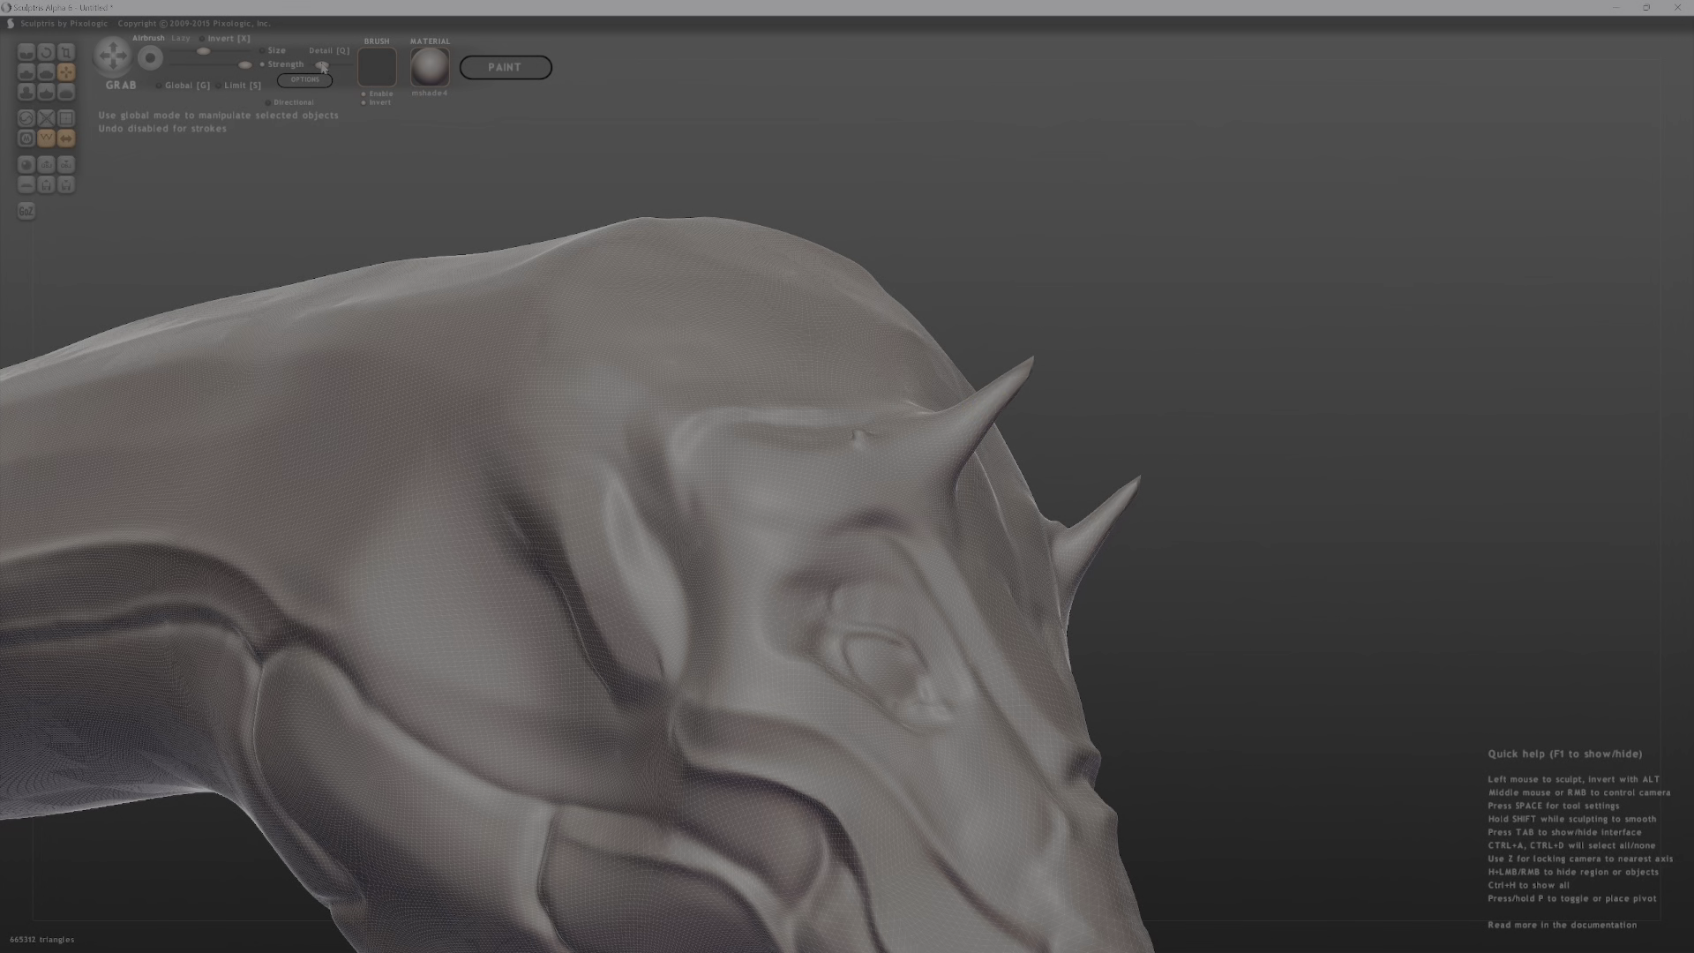
drag(1024, 369, 1099, 322)
Smooth the kinks along the horn's shaft and increase the brush's Detail setting.
middle_drag(1123, 312, 897, 345)
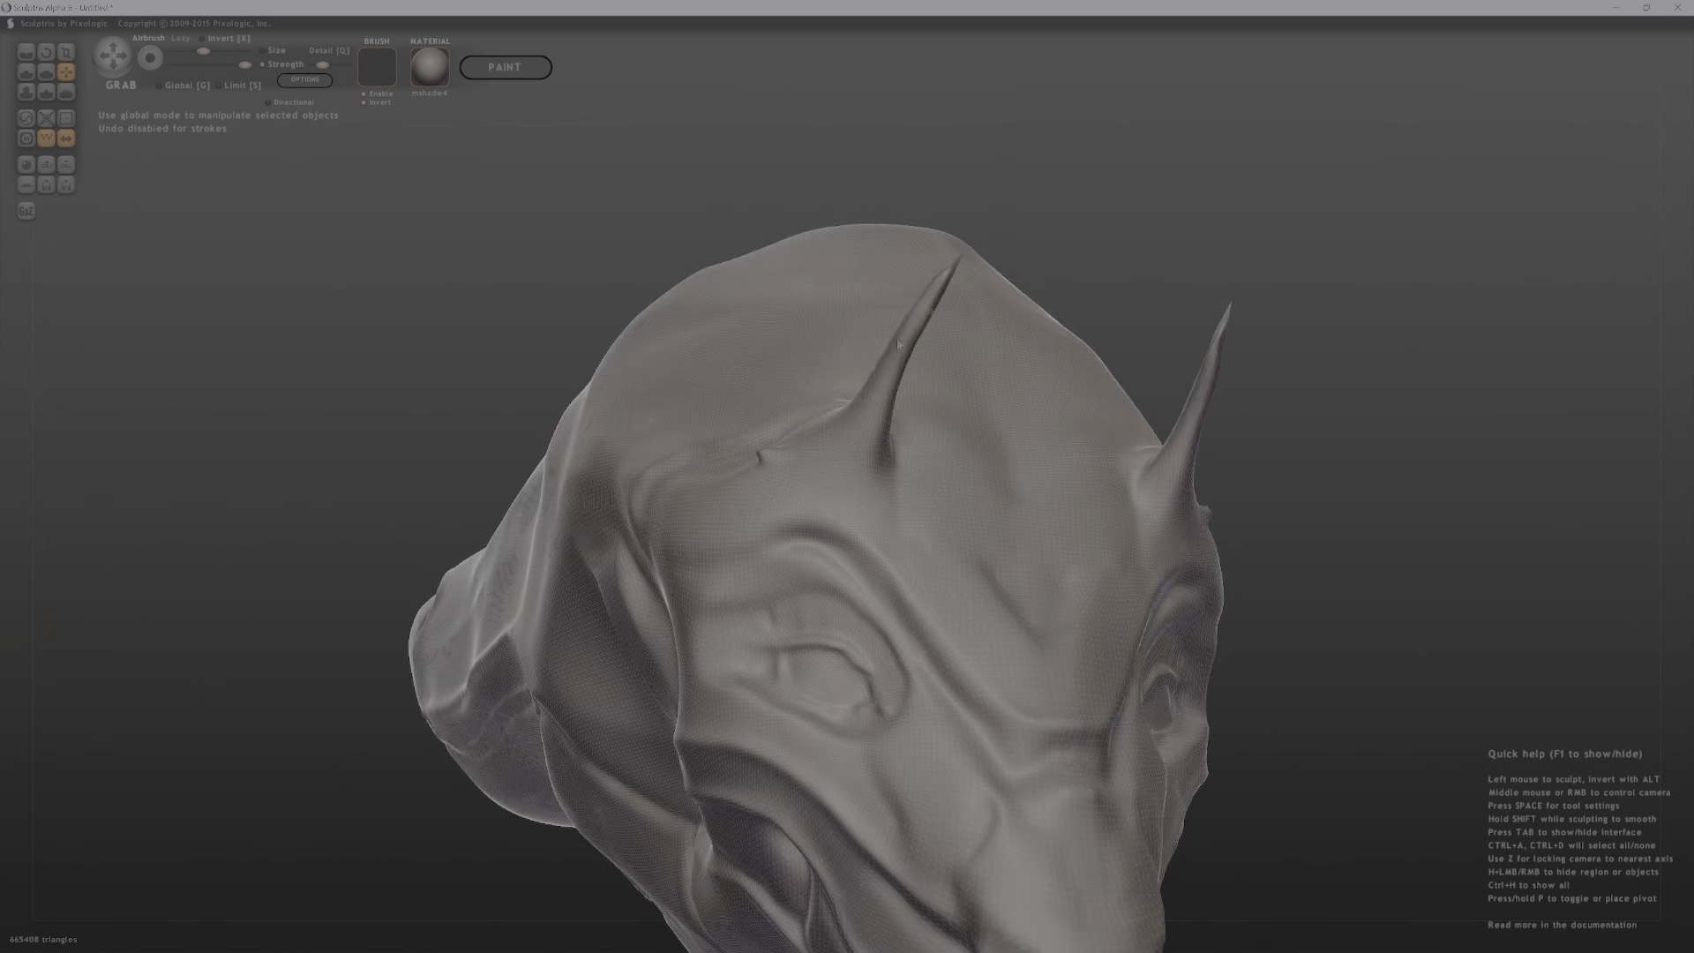
middle_drag(829, 422, 1034, 405)
scroll(1040, 463, up, 5)
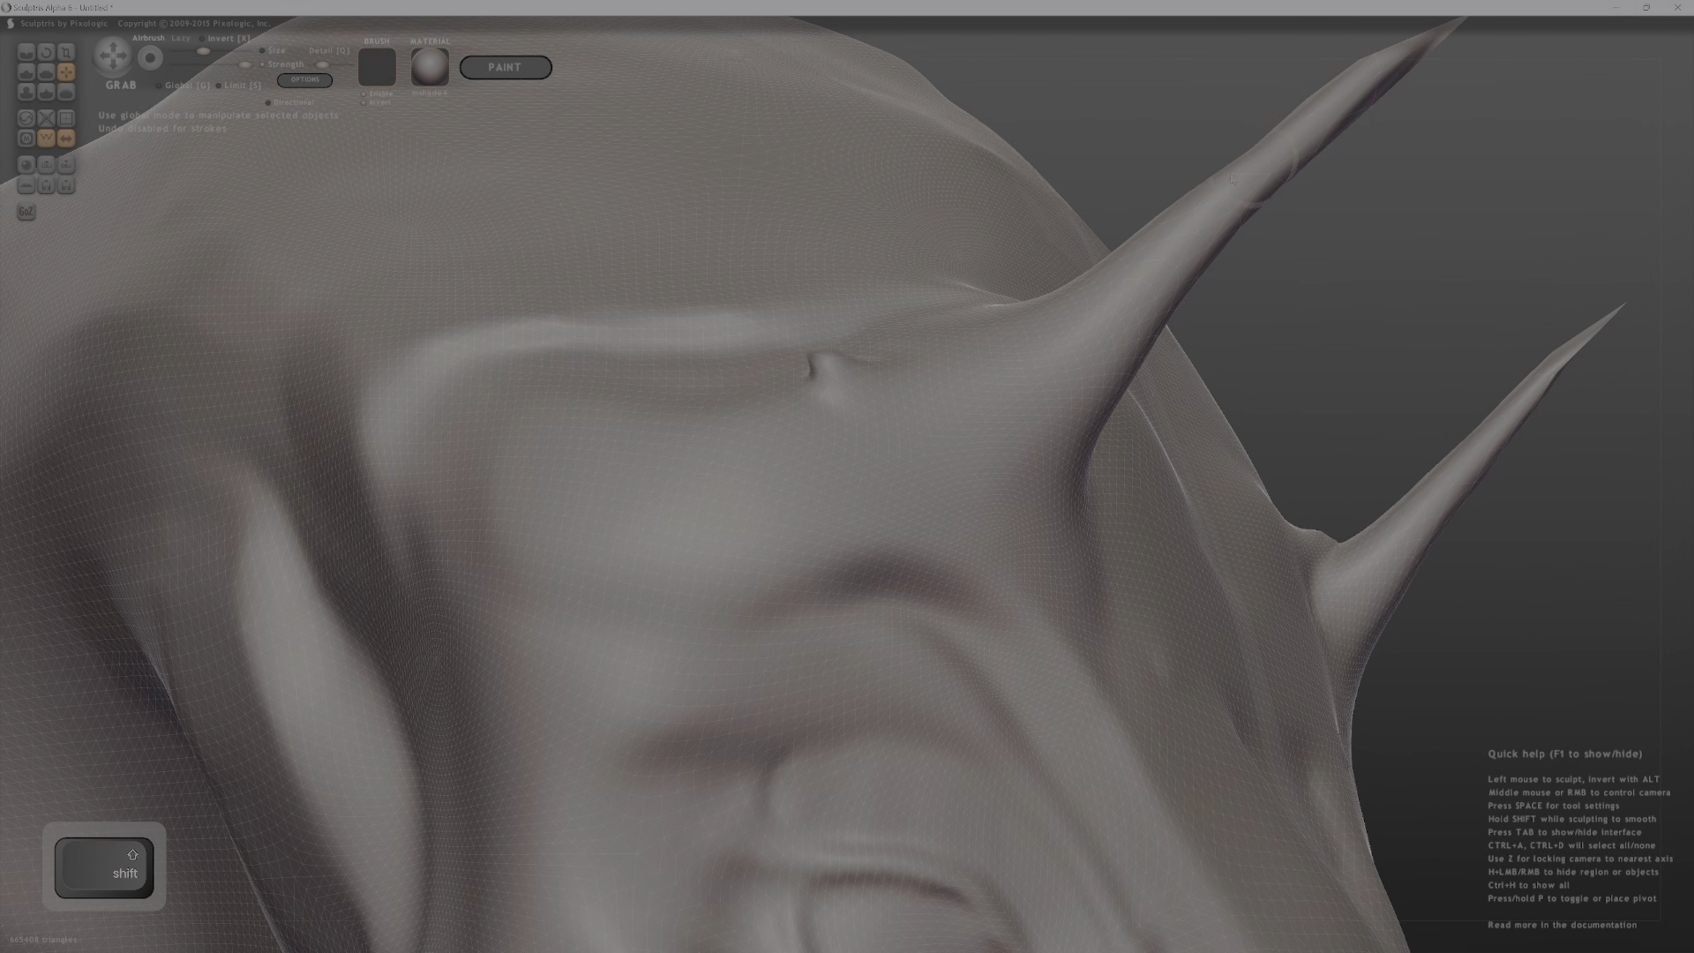
key(ctrl+z)
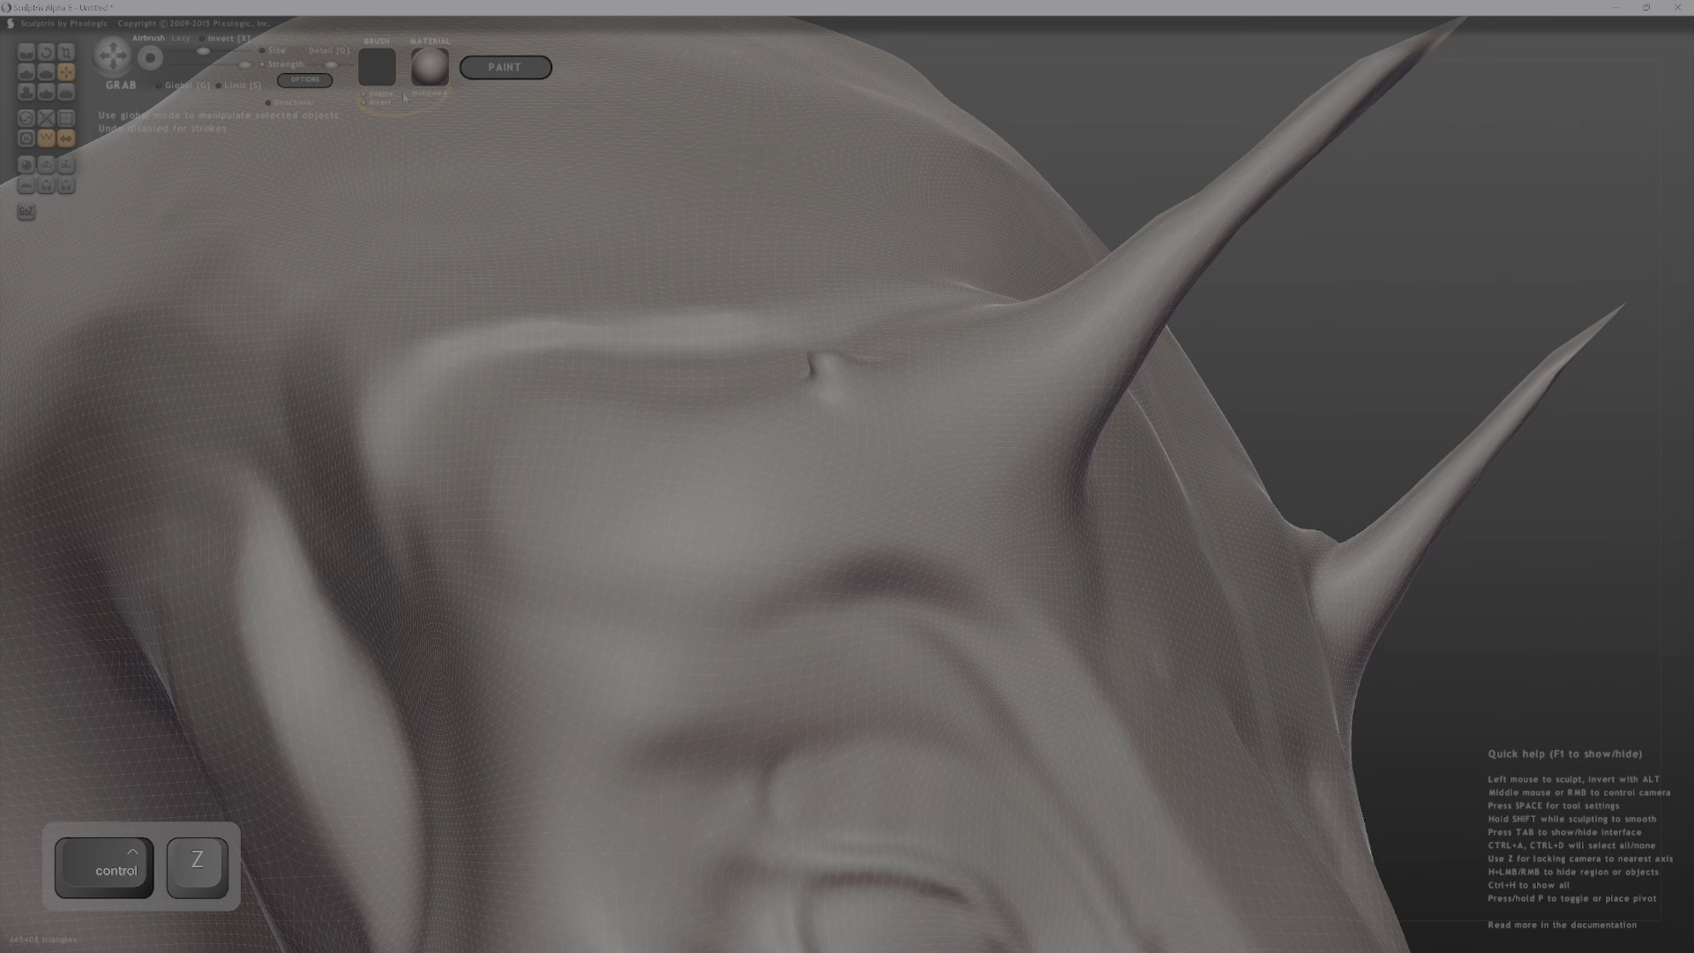
Pull a second long horn outward and upward from the small nub on the outer brow.
scroll(1247, 277, down, 5)
middle_drag(1246, 277, 807, 298)
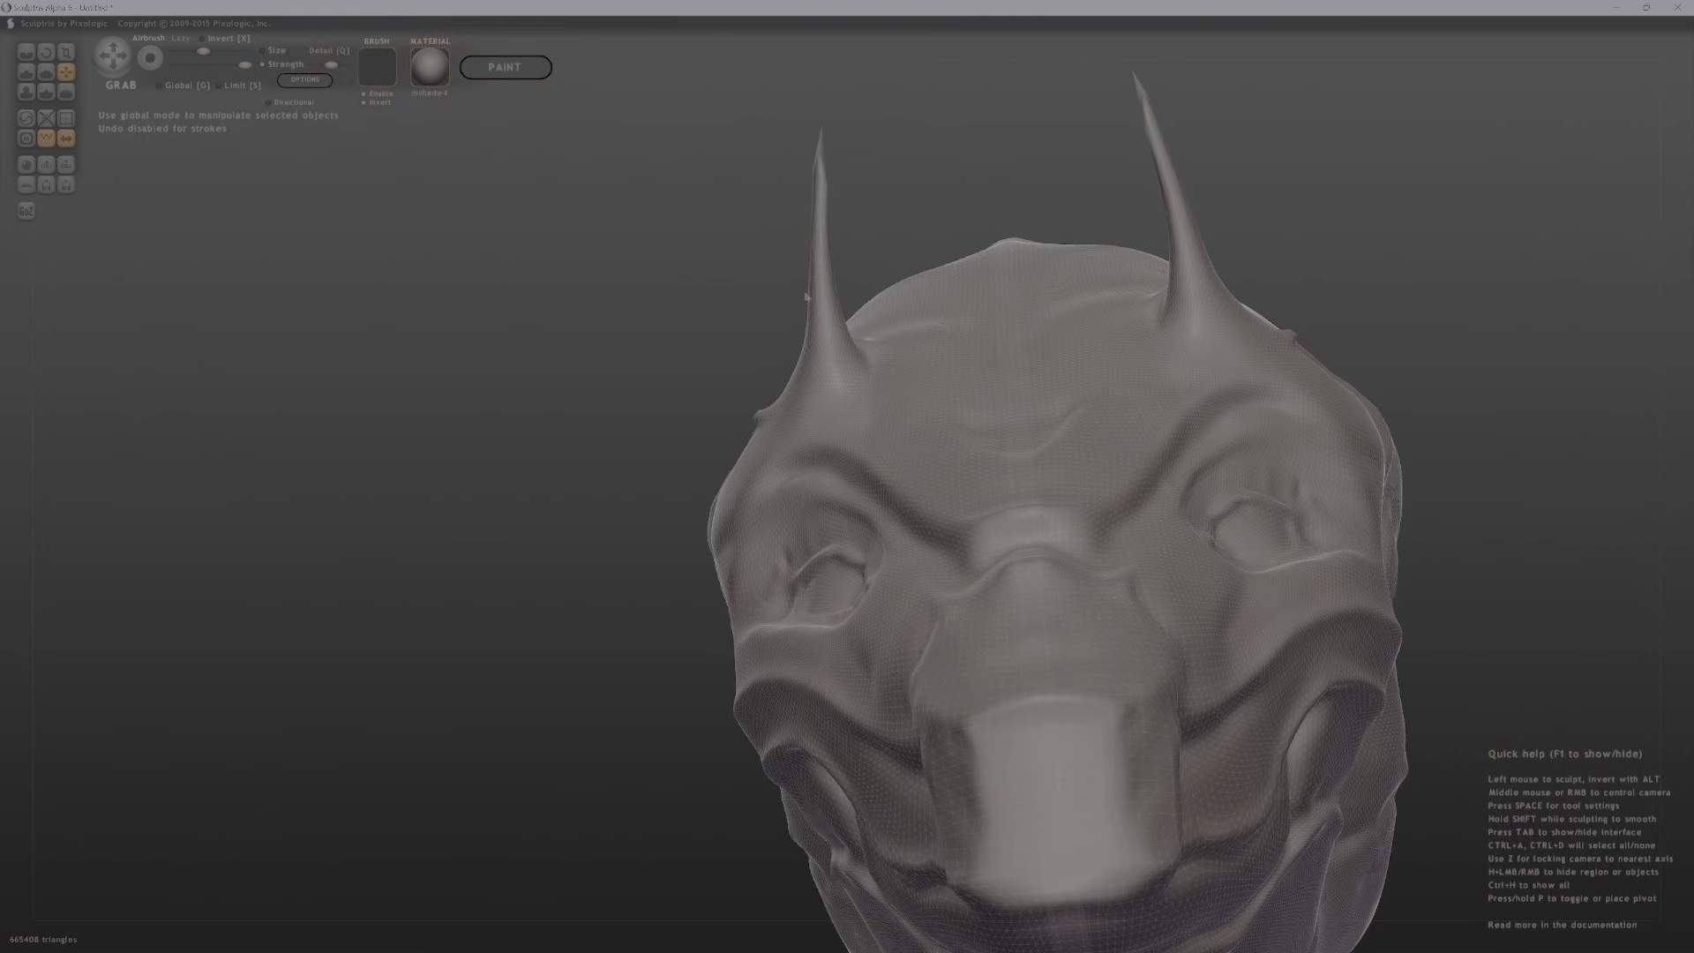
drag(780, 405, 584, 254)
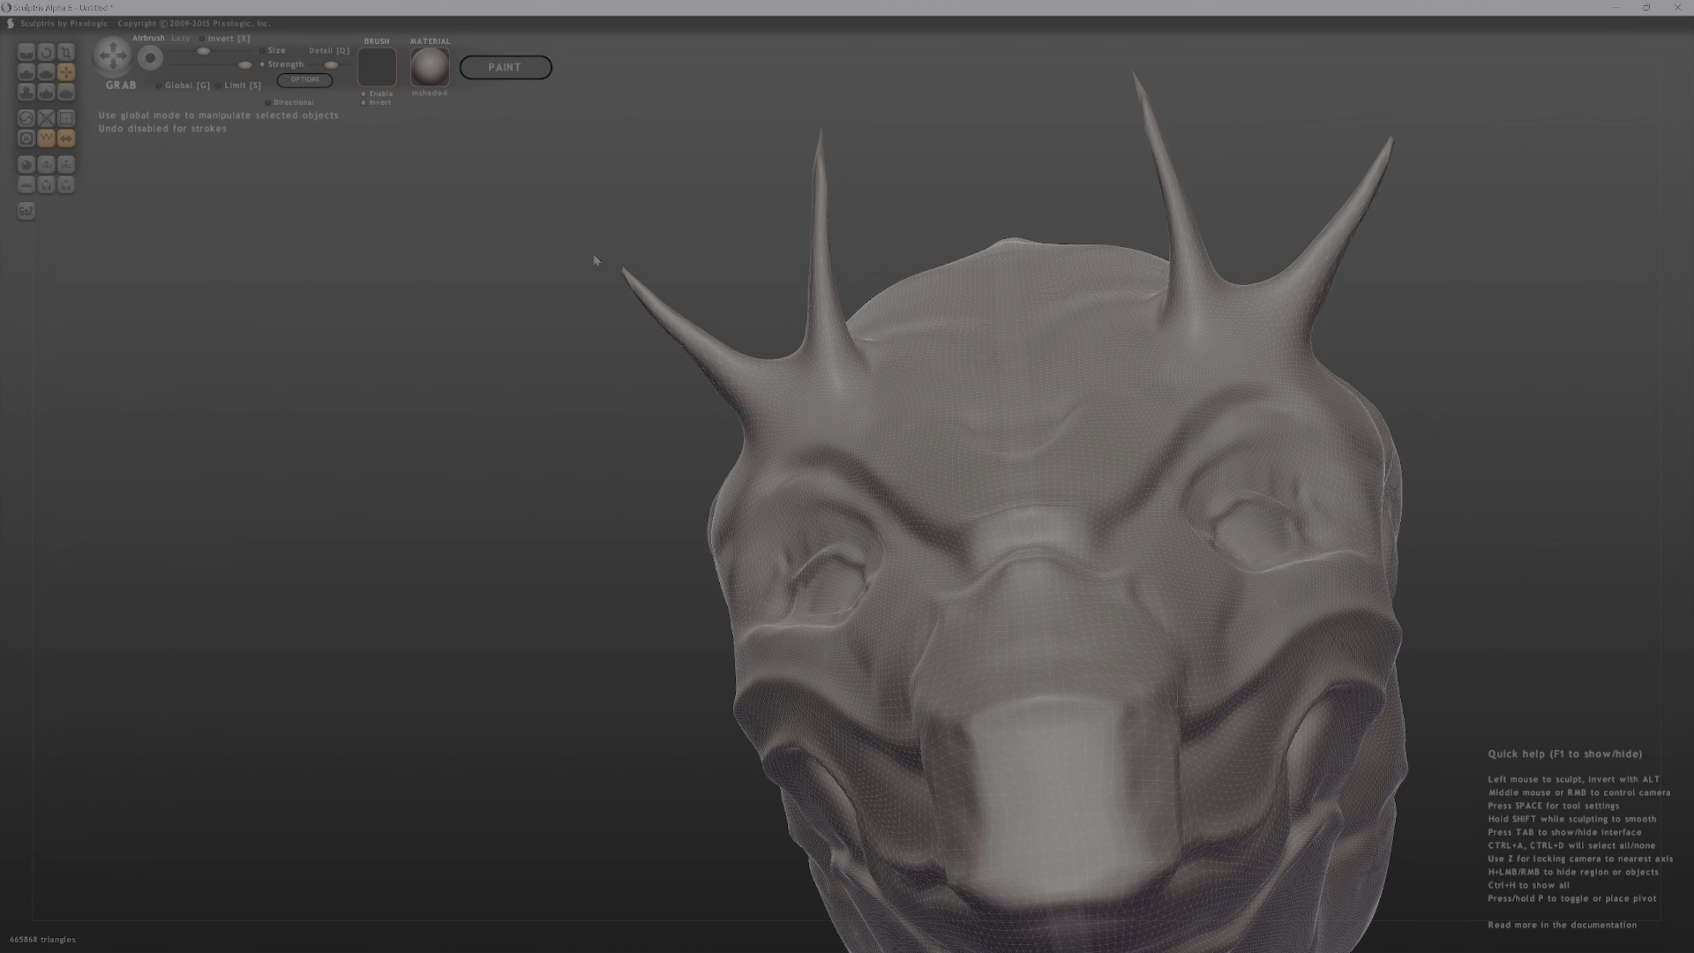
Grab a smaller curved horn out of the brow's outer end behind the second horn, and smooth its tip.
middle_drag(580, 218, 818, 459)
scroll(817, 459, up, 2)
scroll(818, 460, up, 2)
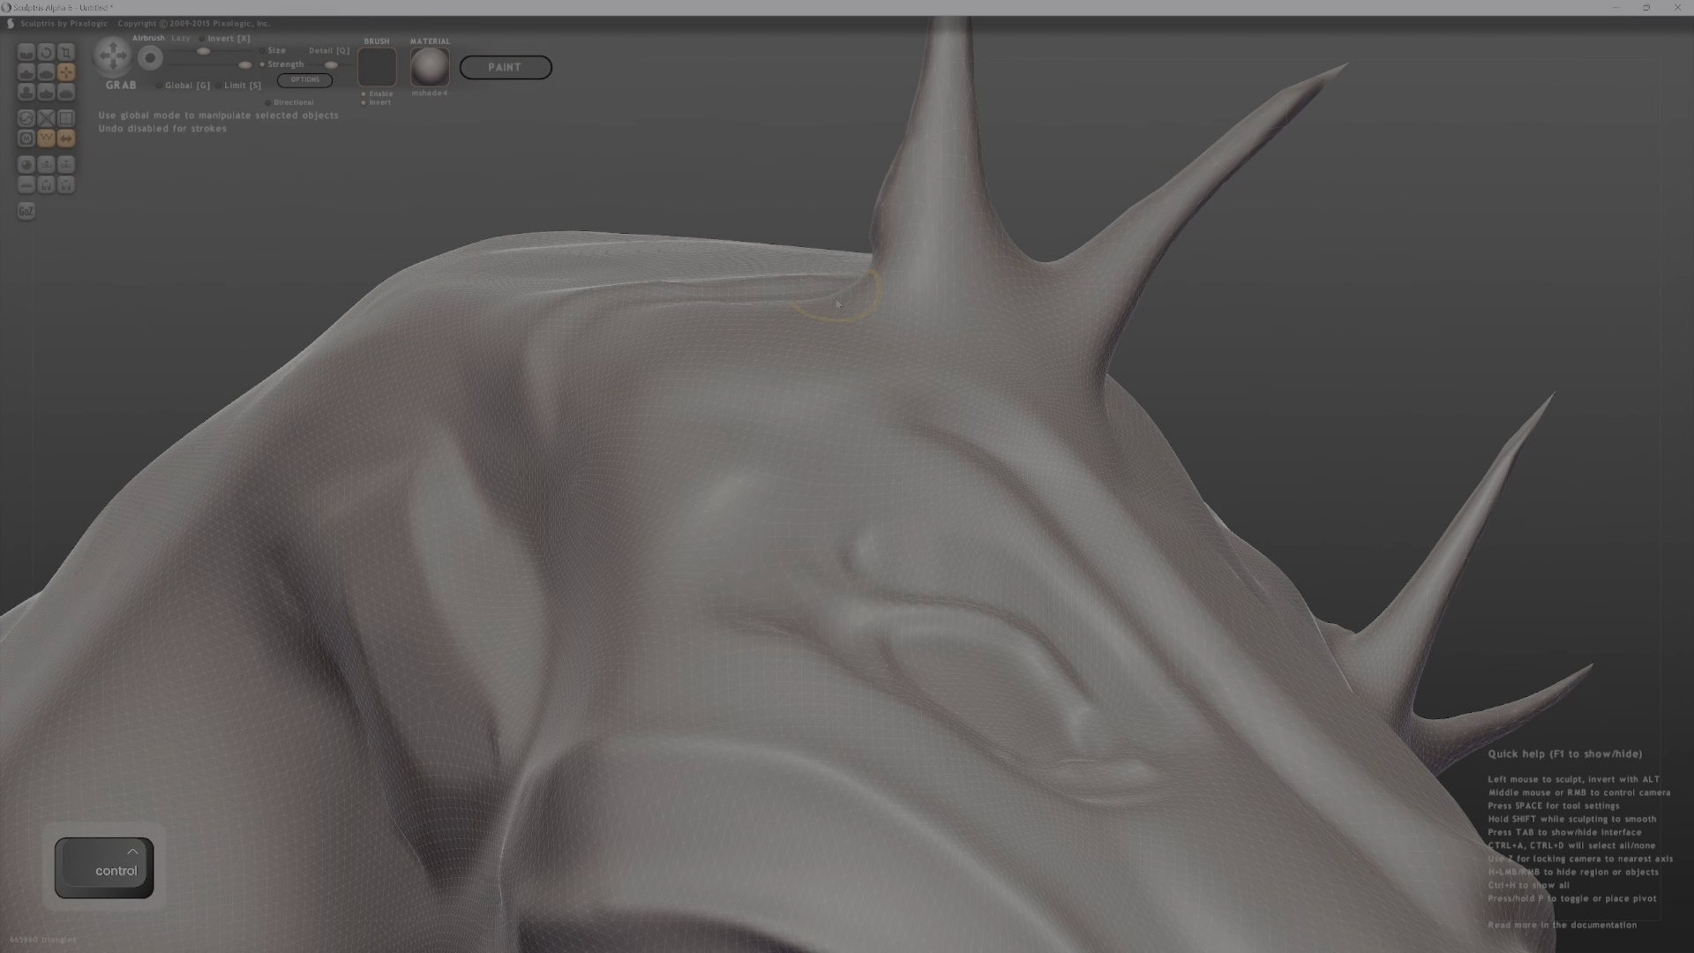
drag(793, 290, 704, 158)
mouse_move(668, 177)
ctrl+middle_down()
mouse_move(677, 344)
mouse_move(680, 166)
ctrl+middle_up()
shift+drag(687, 108, 693, 133)
Pull small spikes up from the brow ridge between the outer curved horn and the second horn.
middle_drag(706, 176, 865, 203)
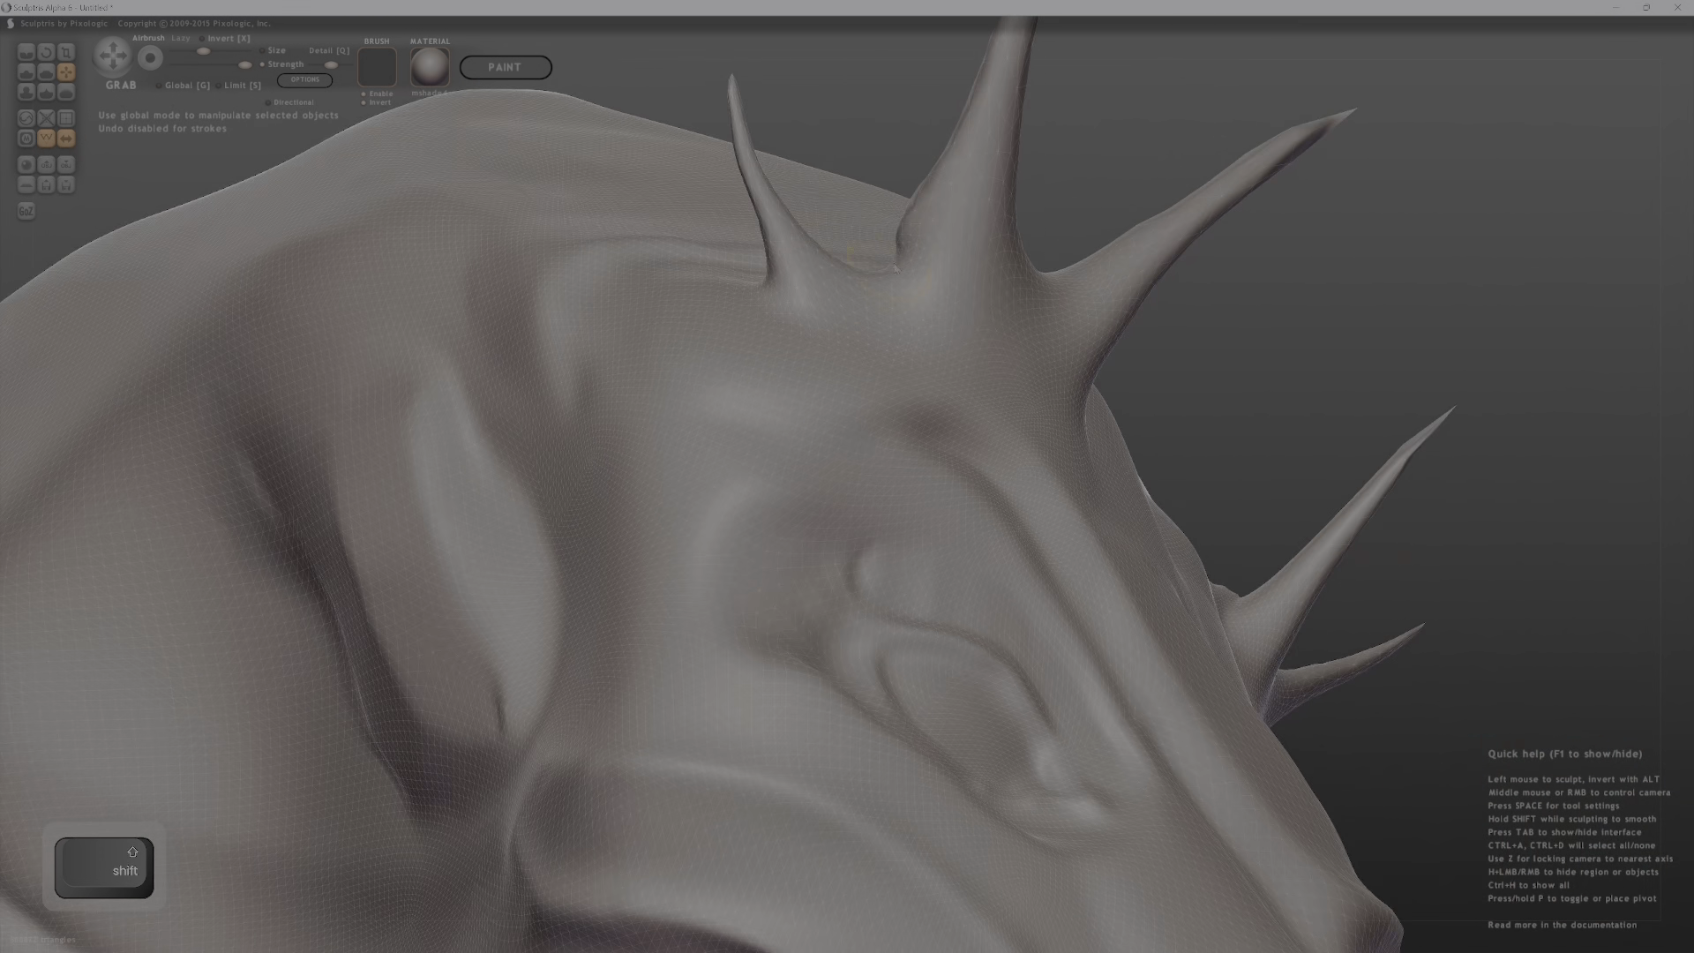
drag(882, 265, 852, 62)
middle_drag(876, 185, 877, 176)
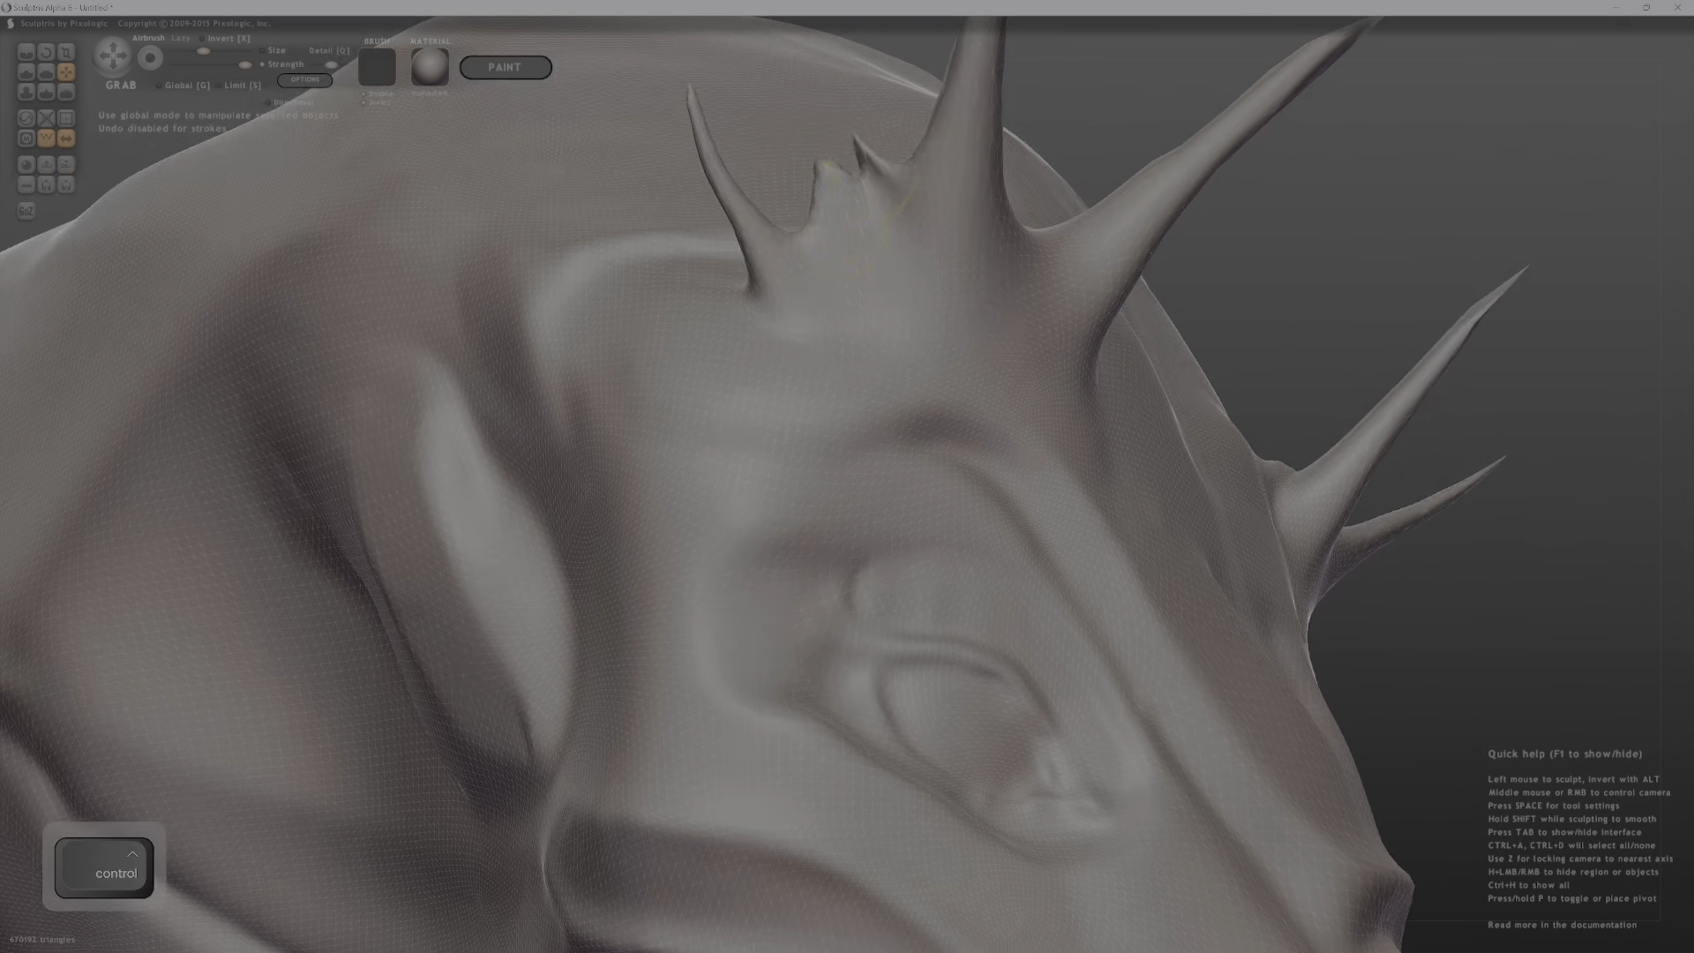
Lengthen the two small spikes on the brow ridge with Grab and pull another curved spike from the brow's outer end.
drag(859, 158, 879, 7)
drag(827, 164, 707, 8)
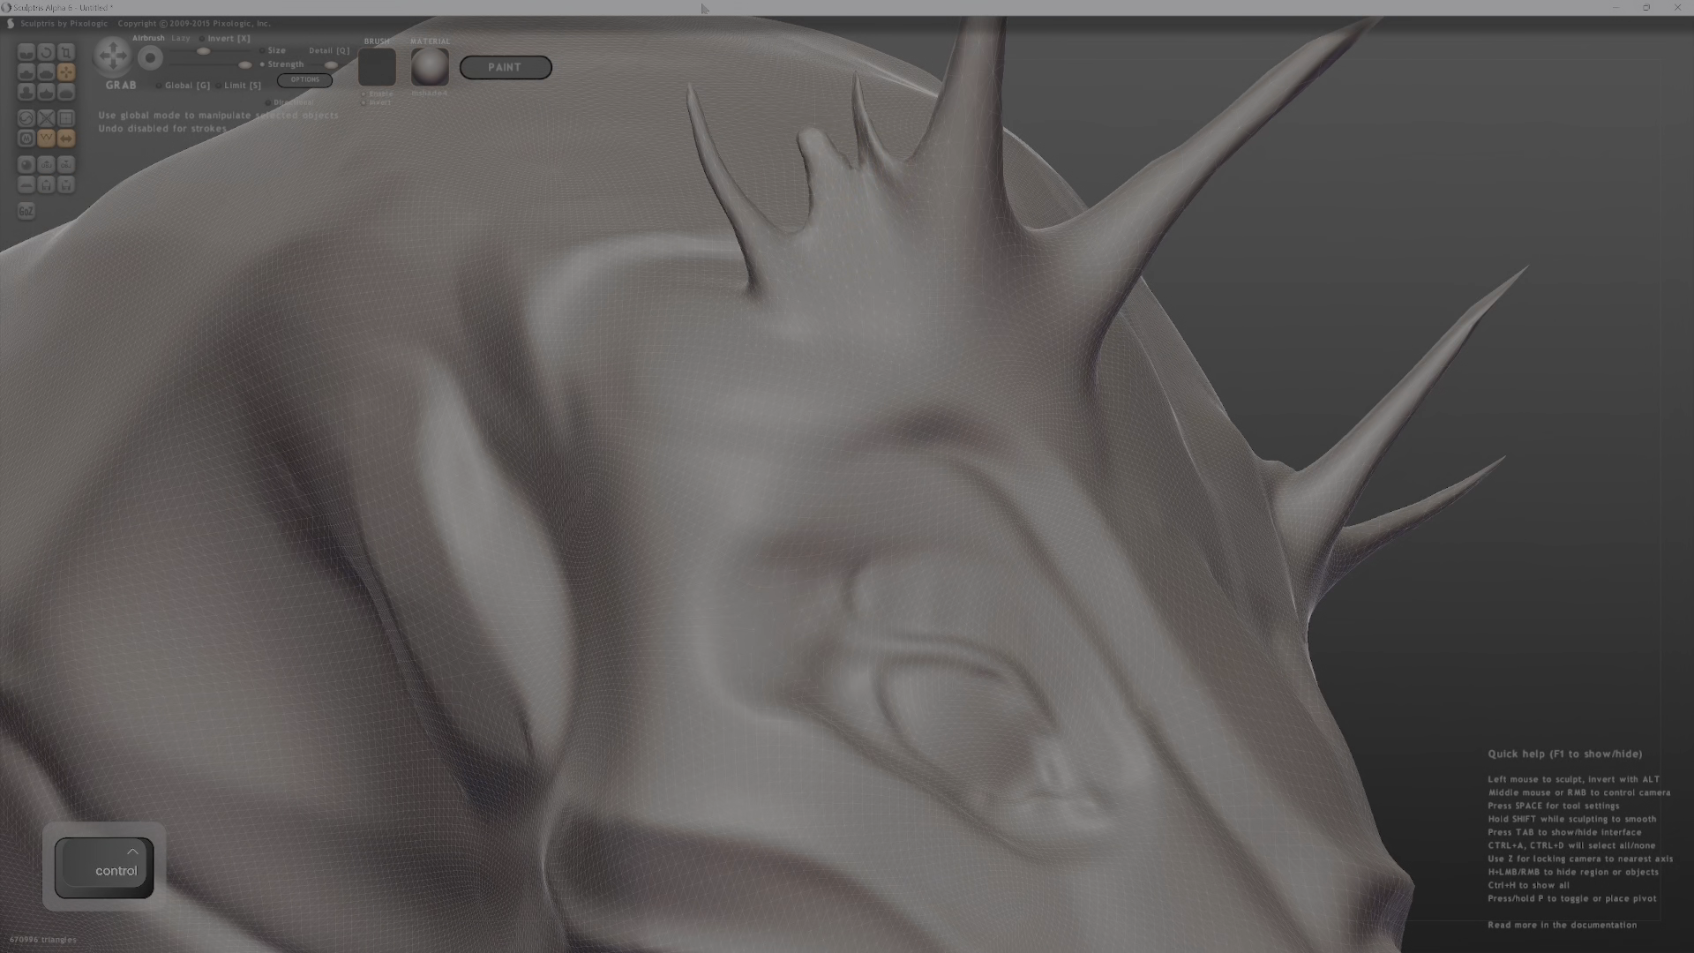
drag(796, 140, 728, 48)
middle_drag(823, 224, 717, 309)
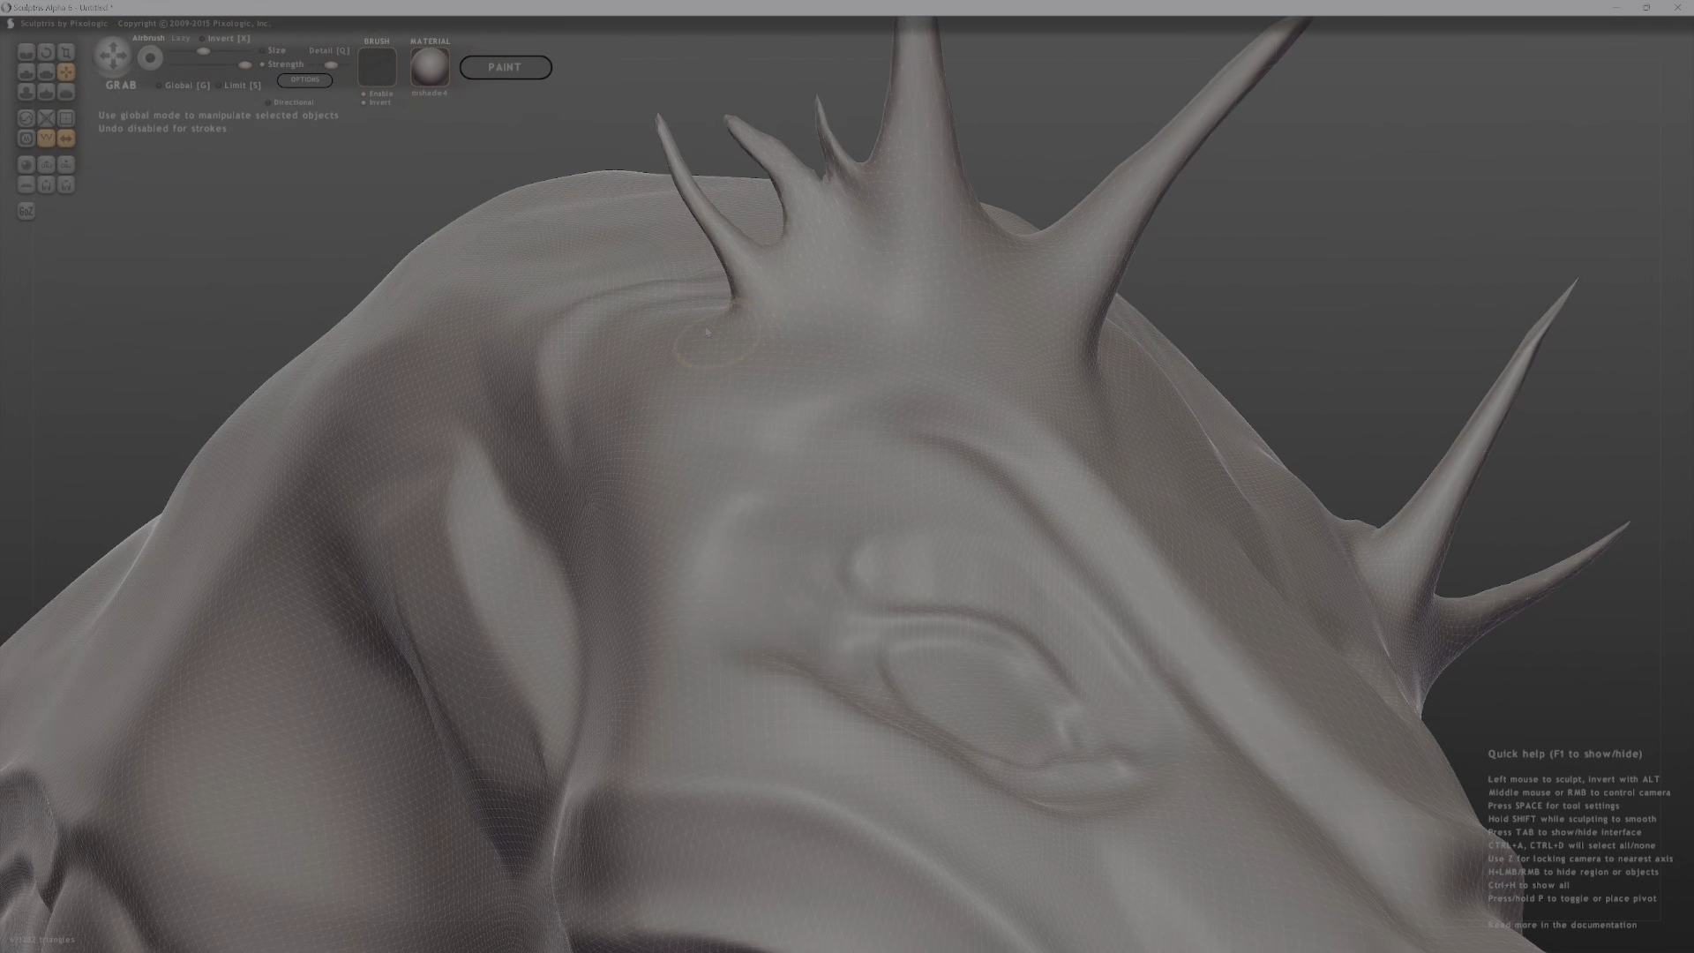
drag(707, 332, 589, 251)
mouse_move(713, 295)
mouse_down()
mouse_move(675, 263)
mouse_move(681, 231)
mouse_move(650, 236)
mouse_move(676, 219)
mouse_move(667, 167)
mouse_up()
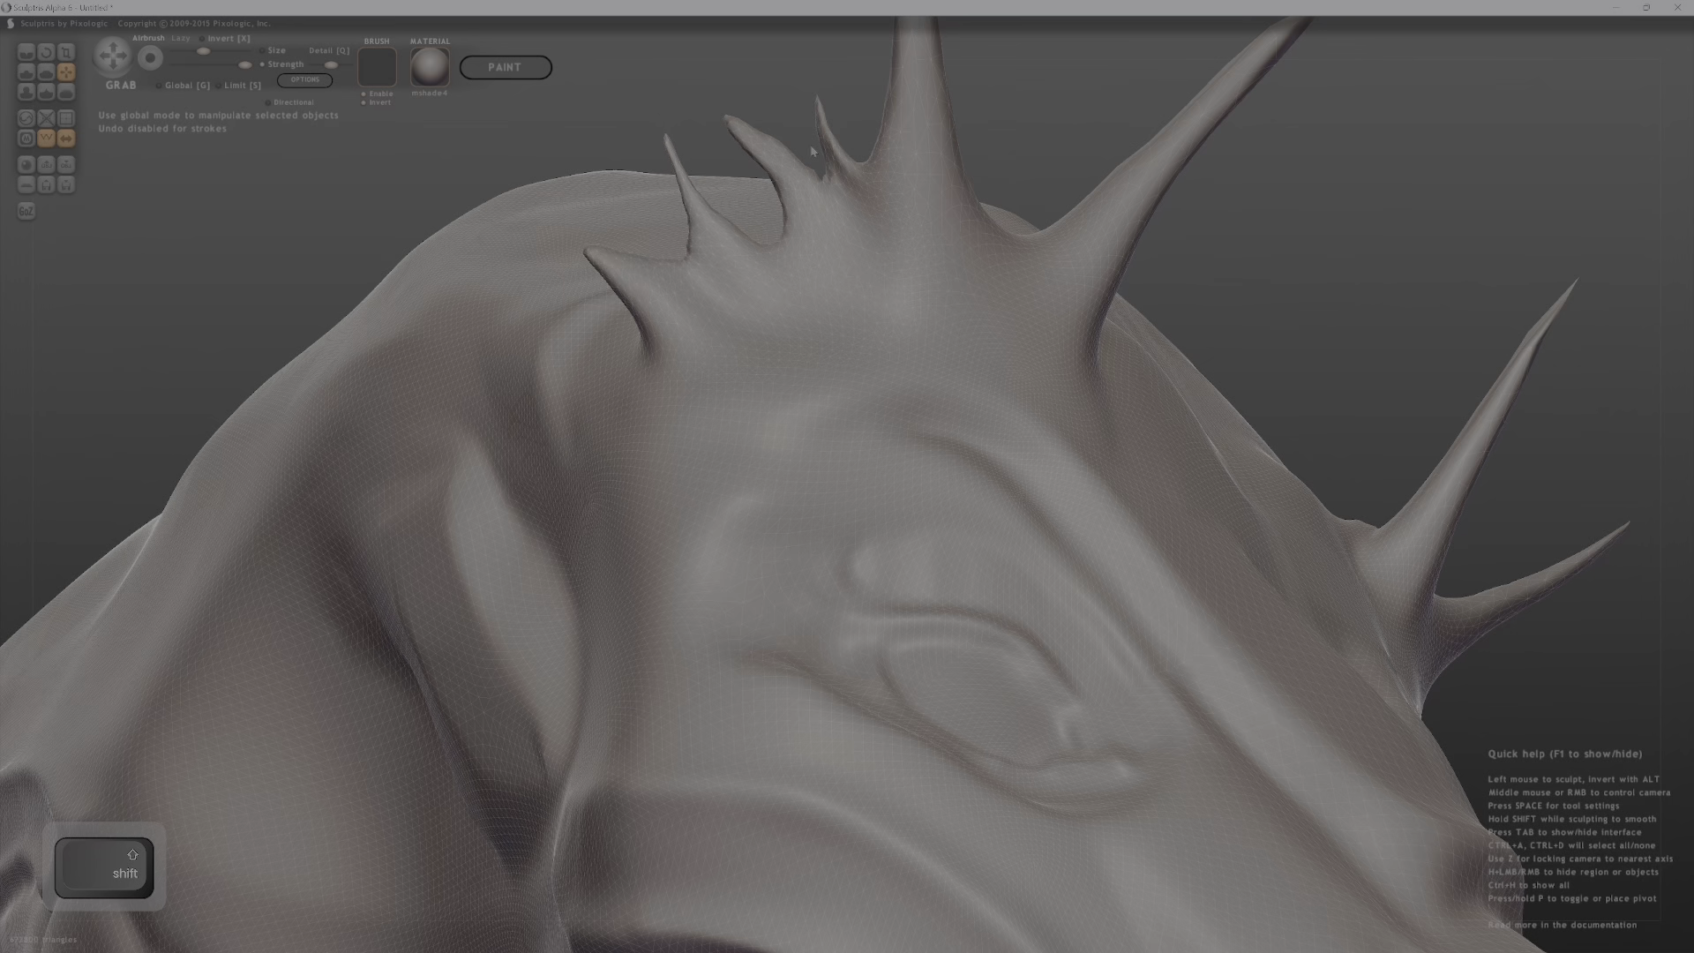
Mask a symmetrical pair of round spots on the underside of the upper lip, above the bulging chin.
middle_drag(847, 187, 1067, 486)
middle_drag(1029, 633, 988, 847)
alt+middle_drag(988, 846, 1028, 503)
ctrl+middle_drag(1027, 503, 956, 336)
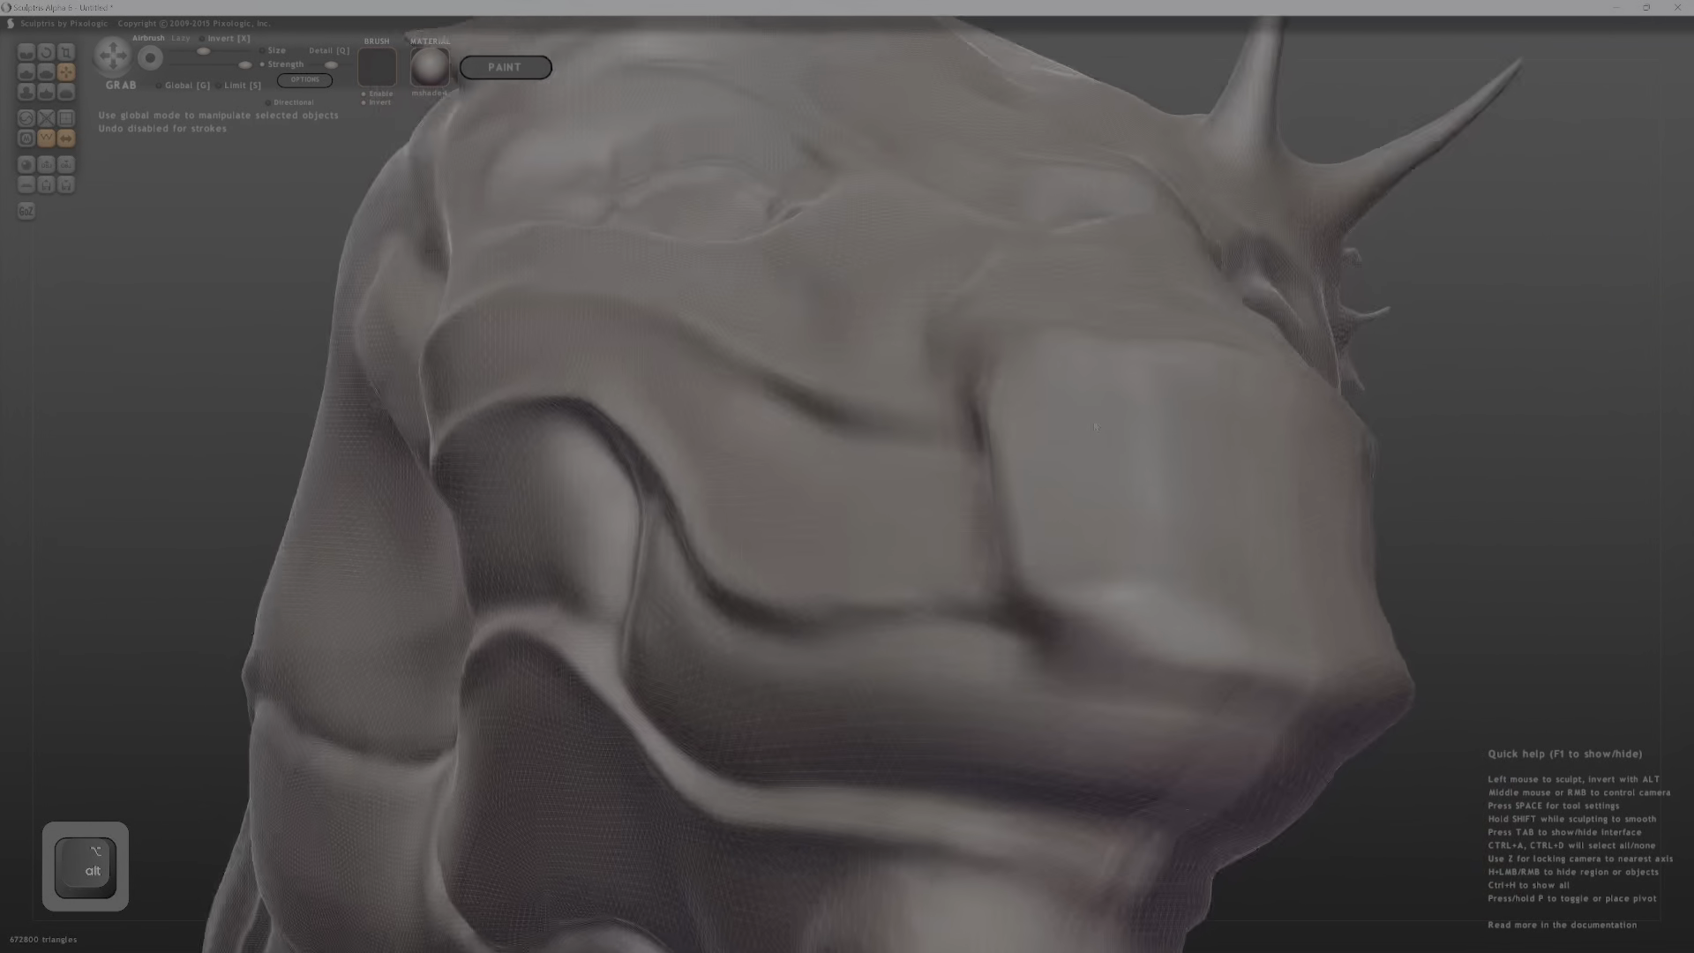
ctrl+middle_drag(1049, 618, 1078, 406)
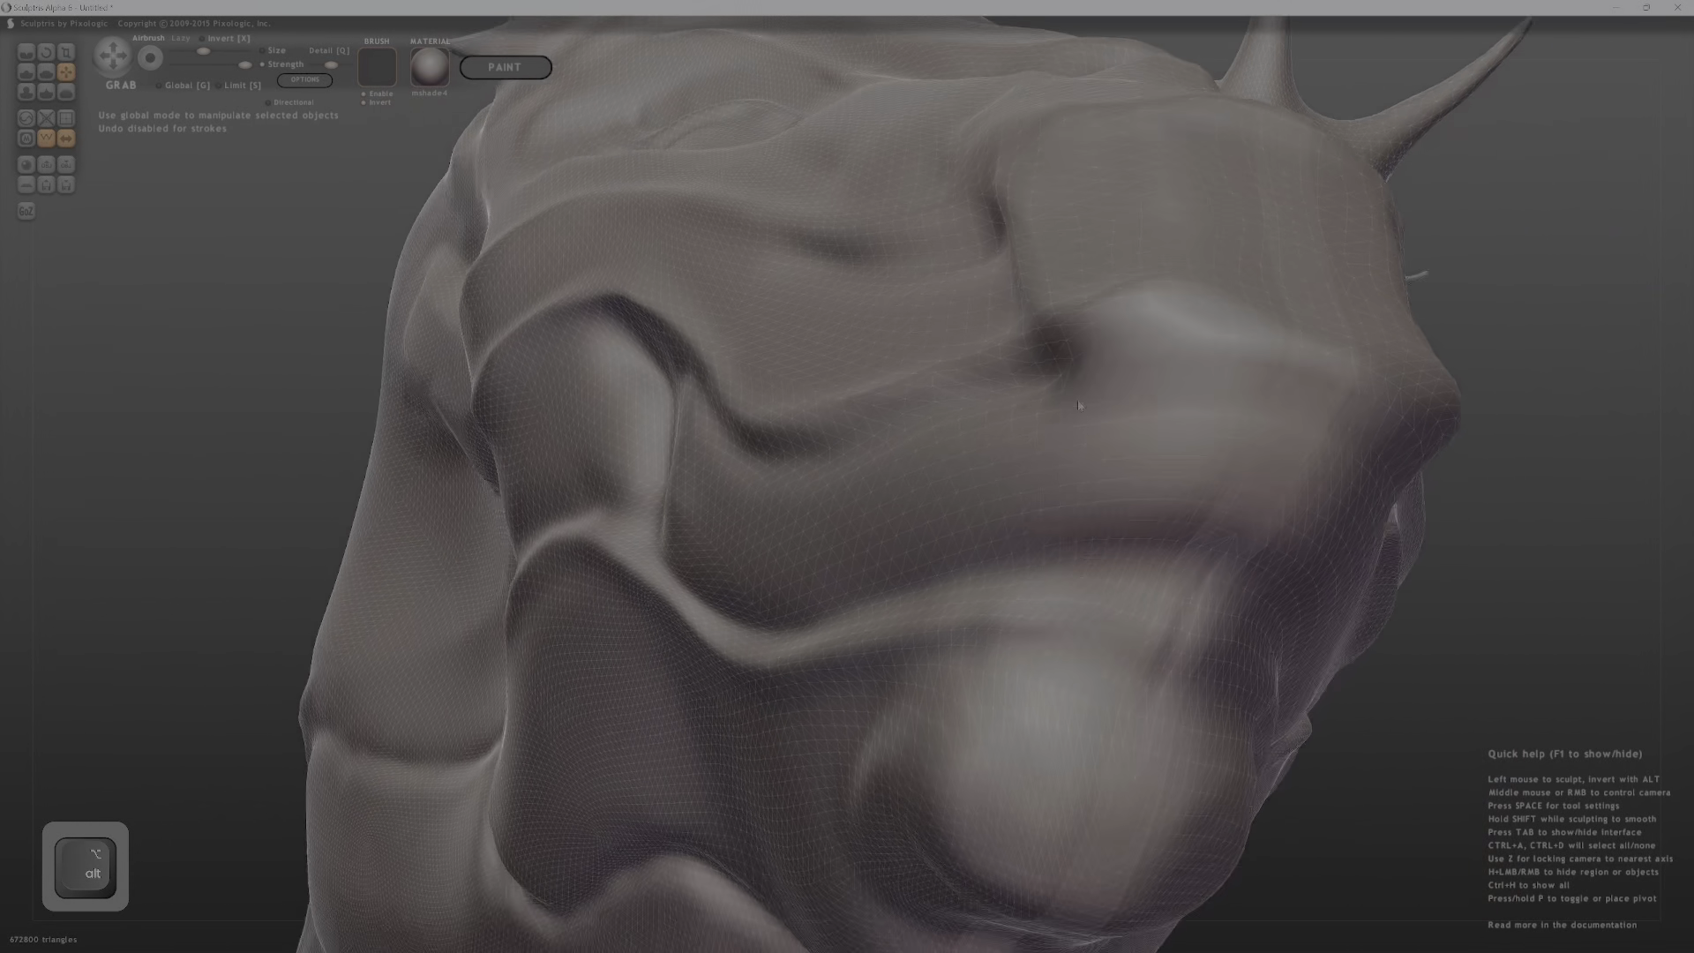
mouse_move(945, 568)
middle_down()
mouse_move(1055, 438)
mouse_move(995, 571)
mouse_move(1176, 521)
mouse_move(900, 292)
mouse_move(847, 370)
mouse_move(955, 540)
middle_up()
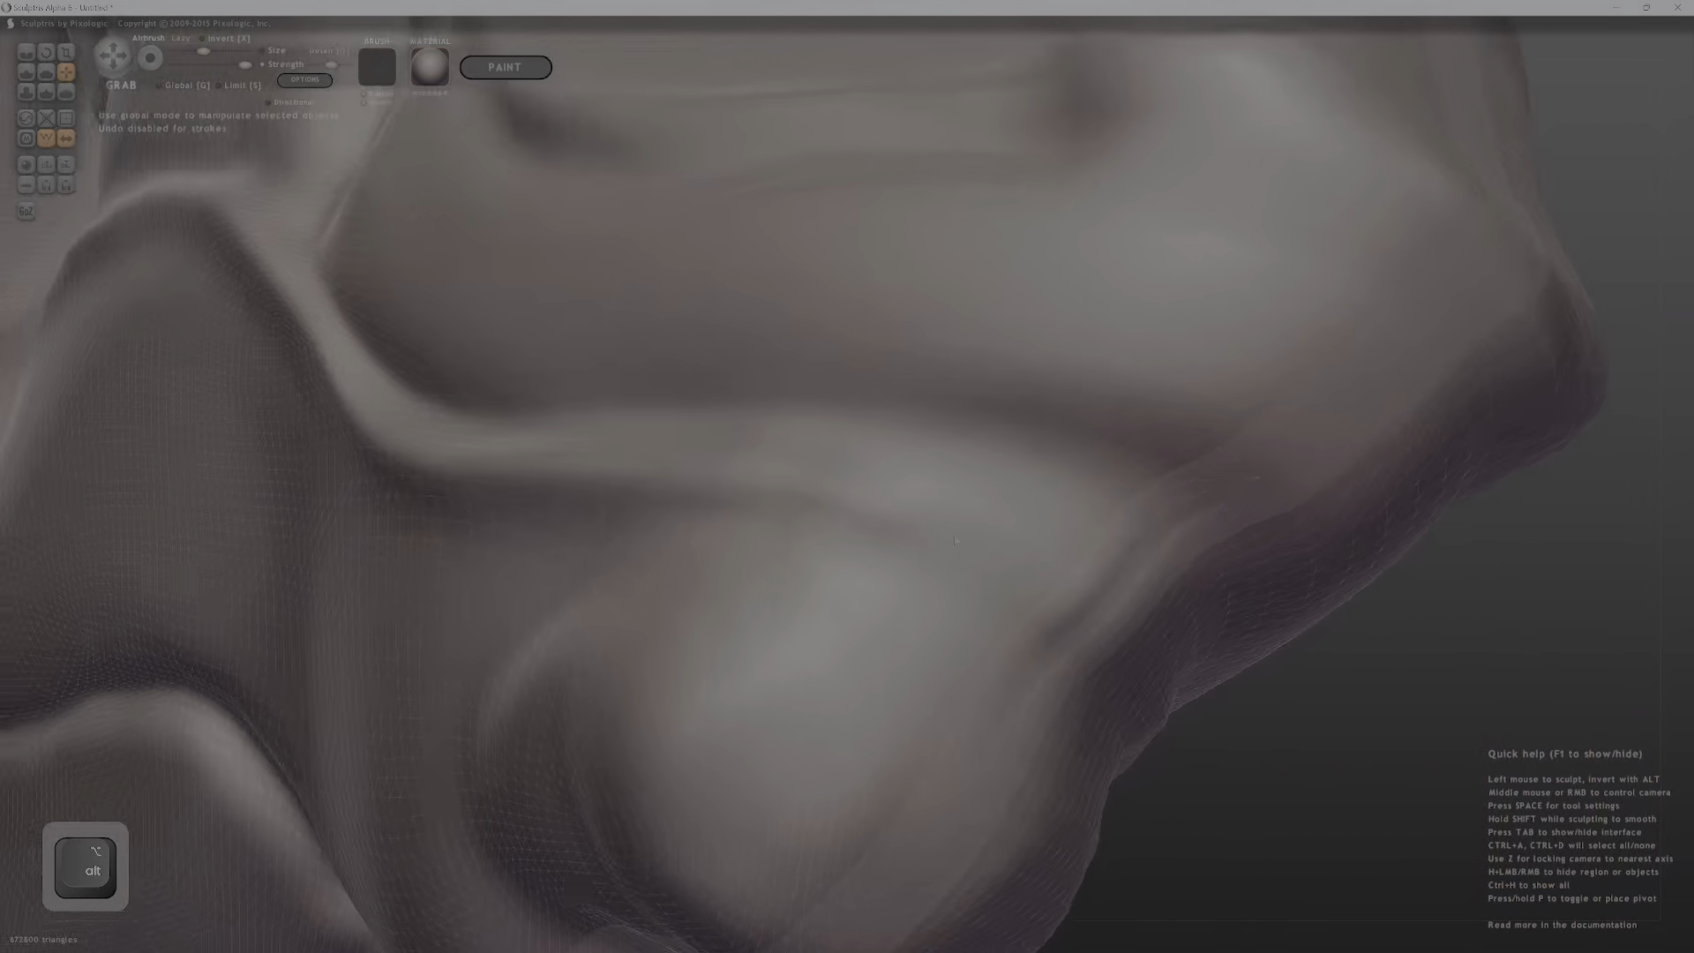
middle_drag(783, 503, 662, 439)
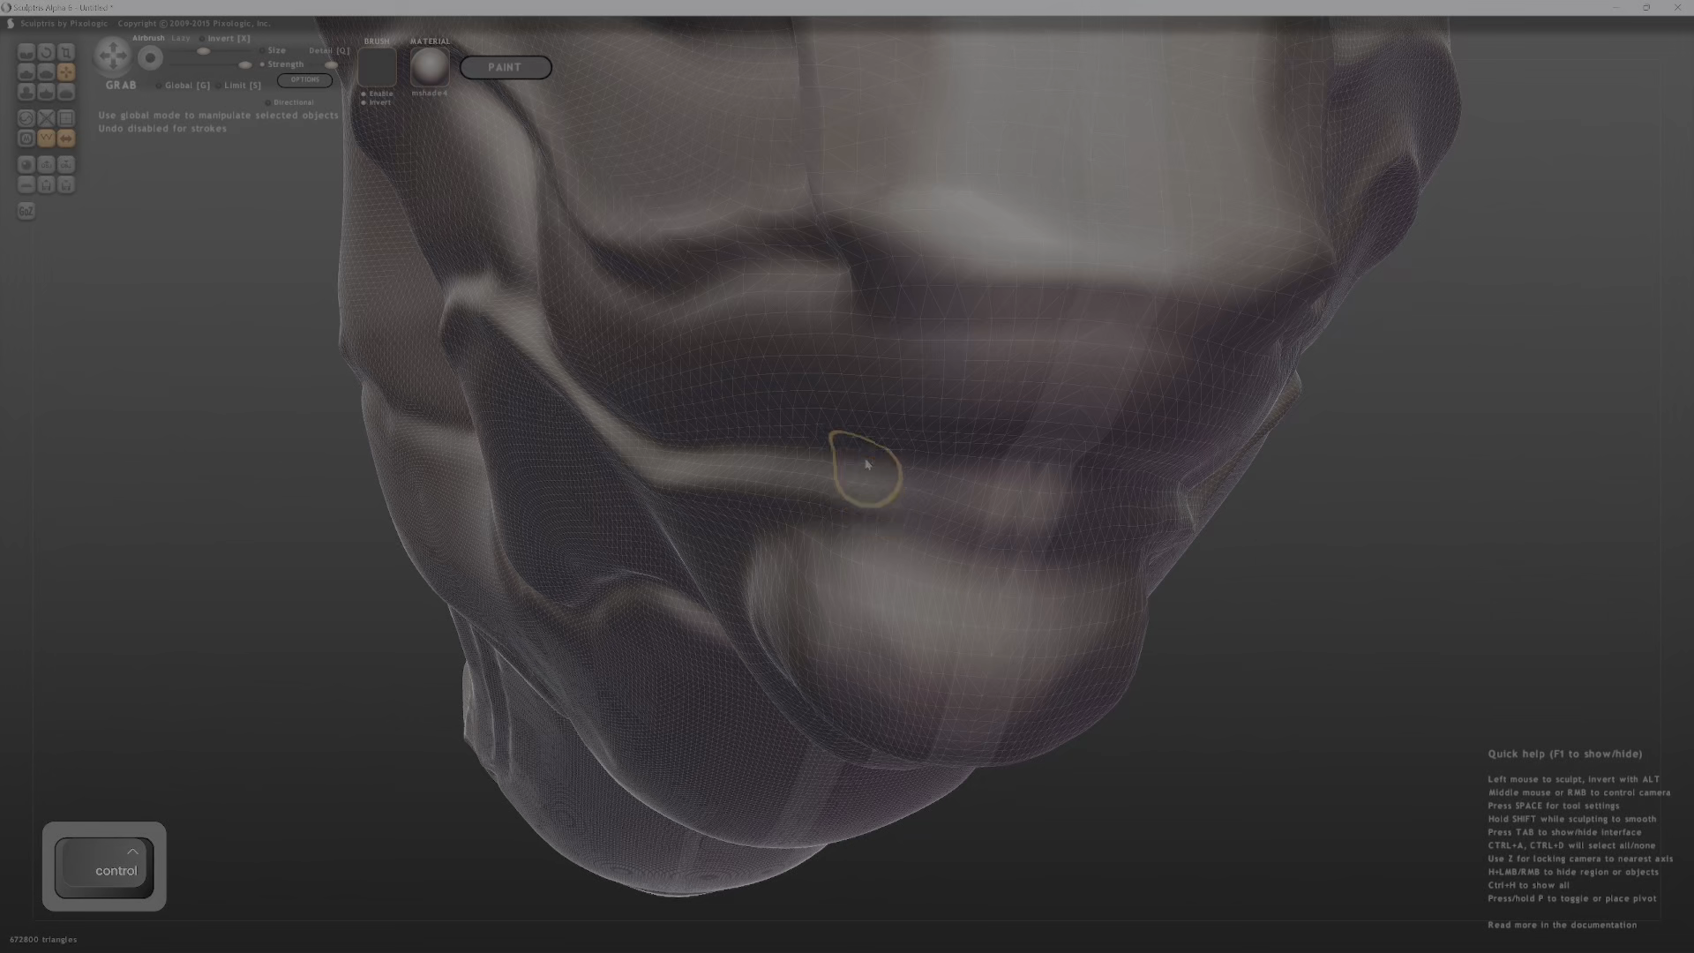
ctrl+middle_drag(923, 408, 968, 354)
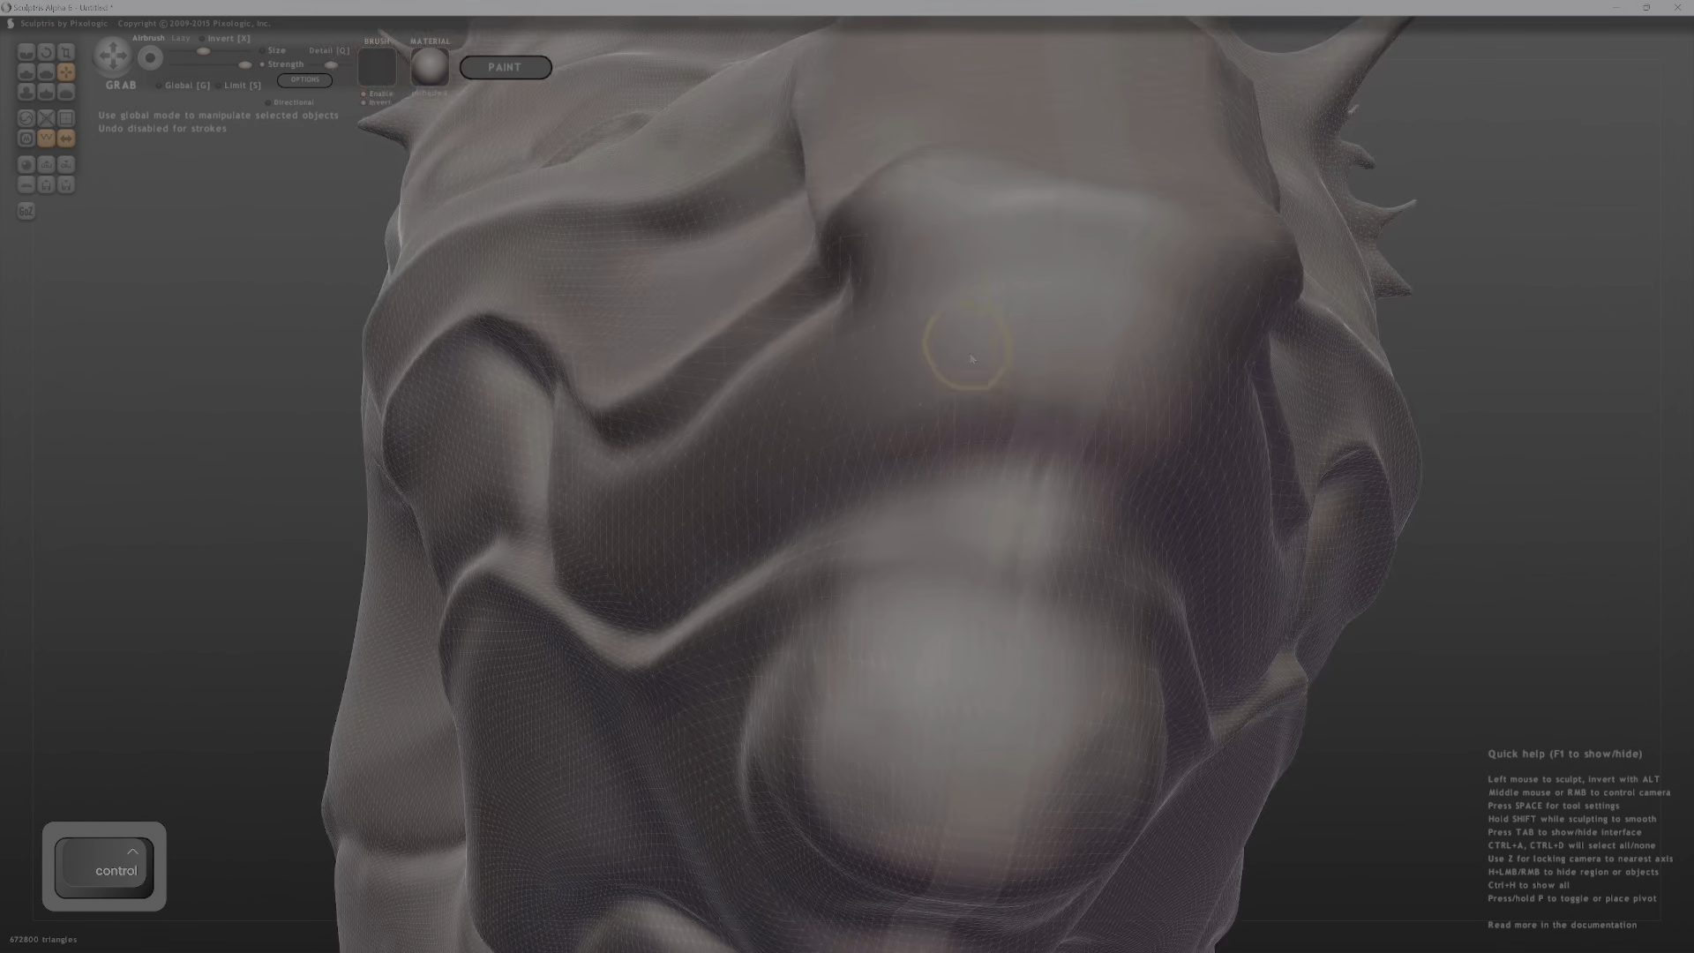
ctrl+drag(958, 412, 958, 420)
middle_drag(974, 429, 954, 520)
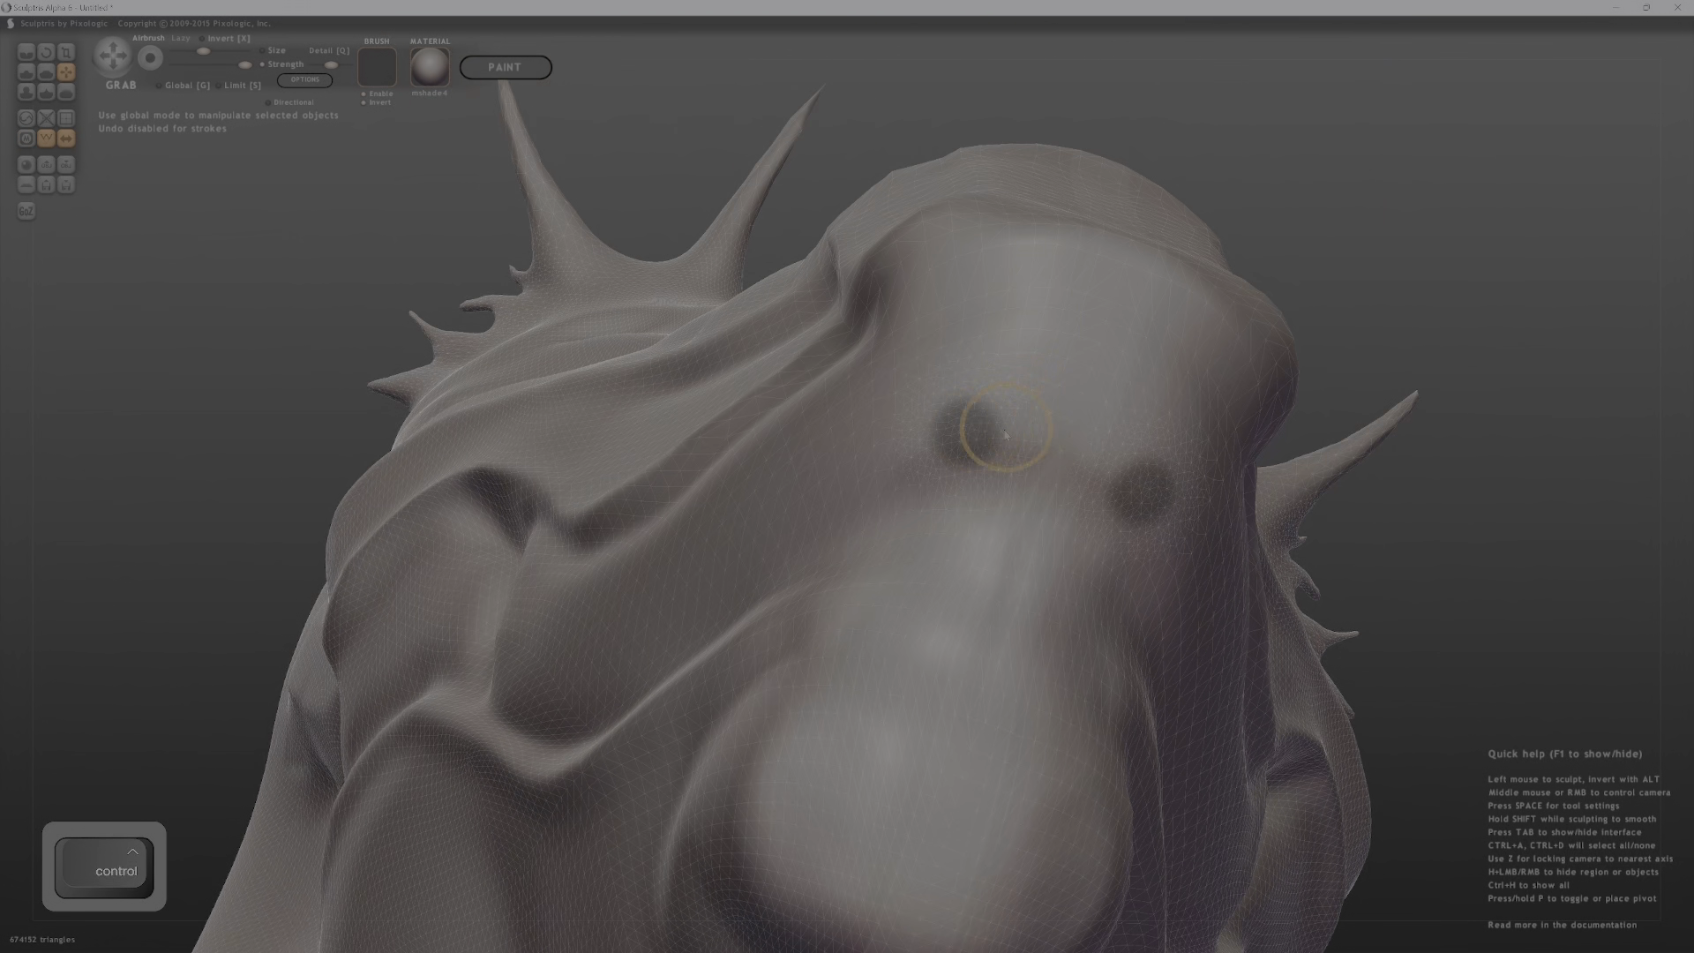
Reduce the brush size and mask further small spots between and outside the first pair, forming an arc along the upper lip.
key(bracketleft)
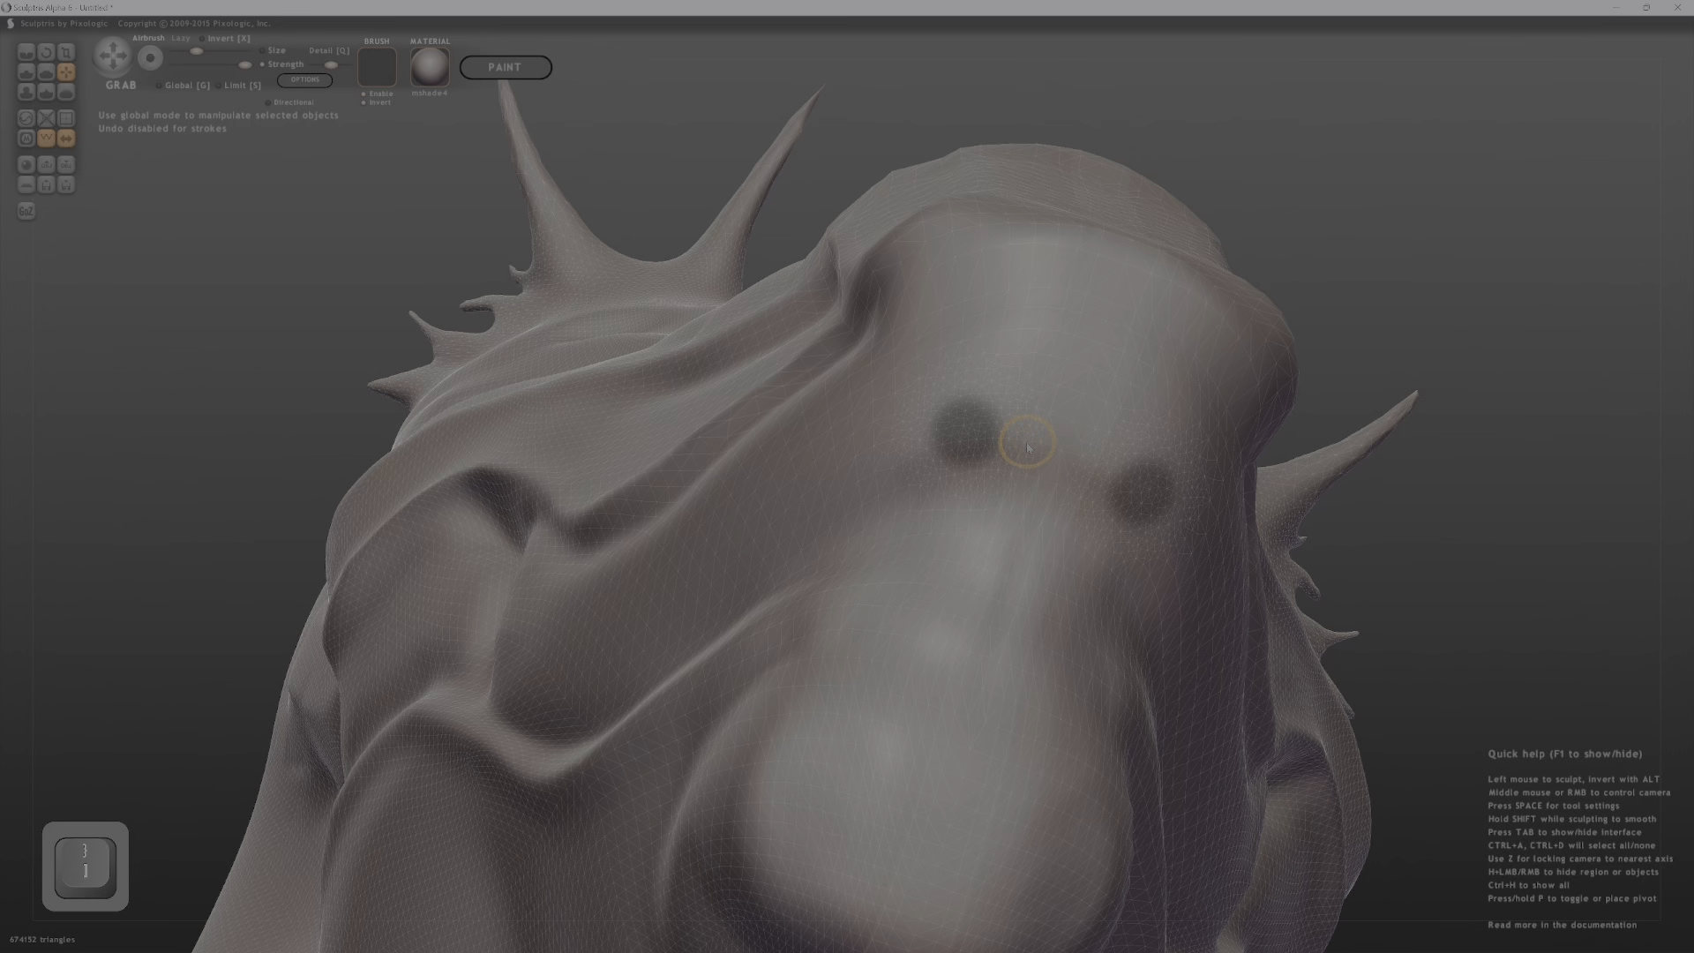
ctrl+drag(1041, 439, 1037, 441)
key(ctrl+z)
key(ctrl+z)
middle_drag(904, 470, 893, 422)
ctrl+click(889, 483)
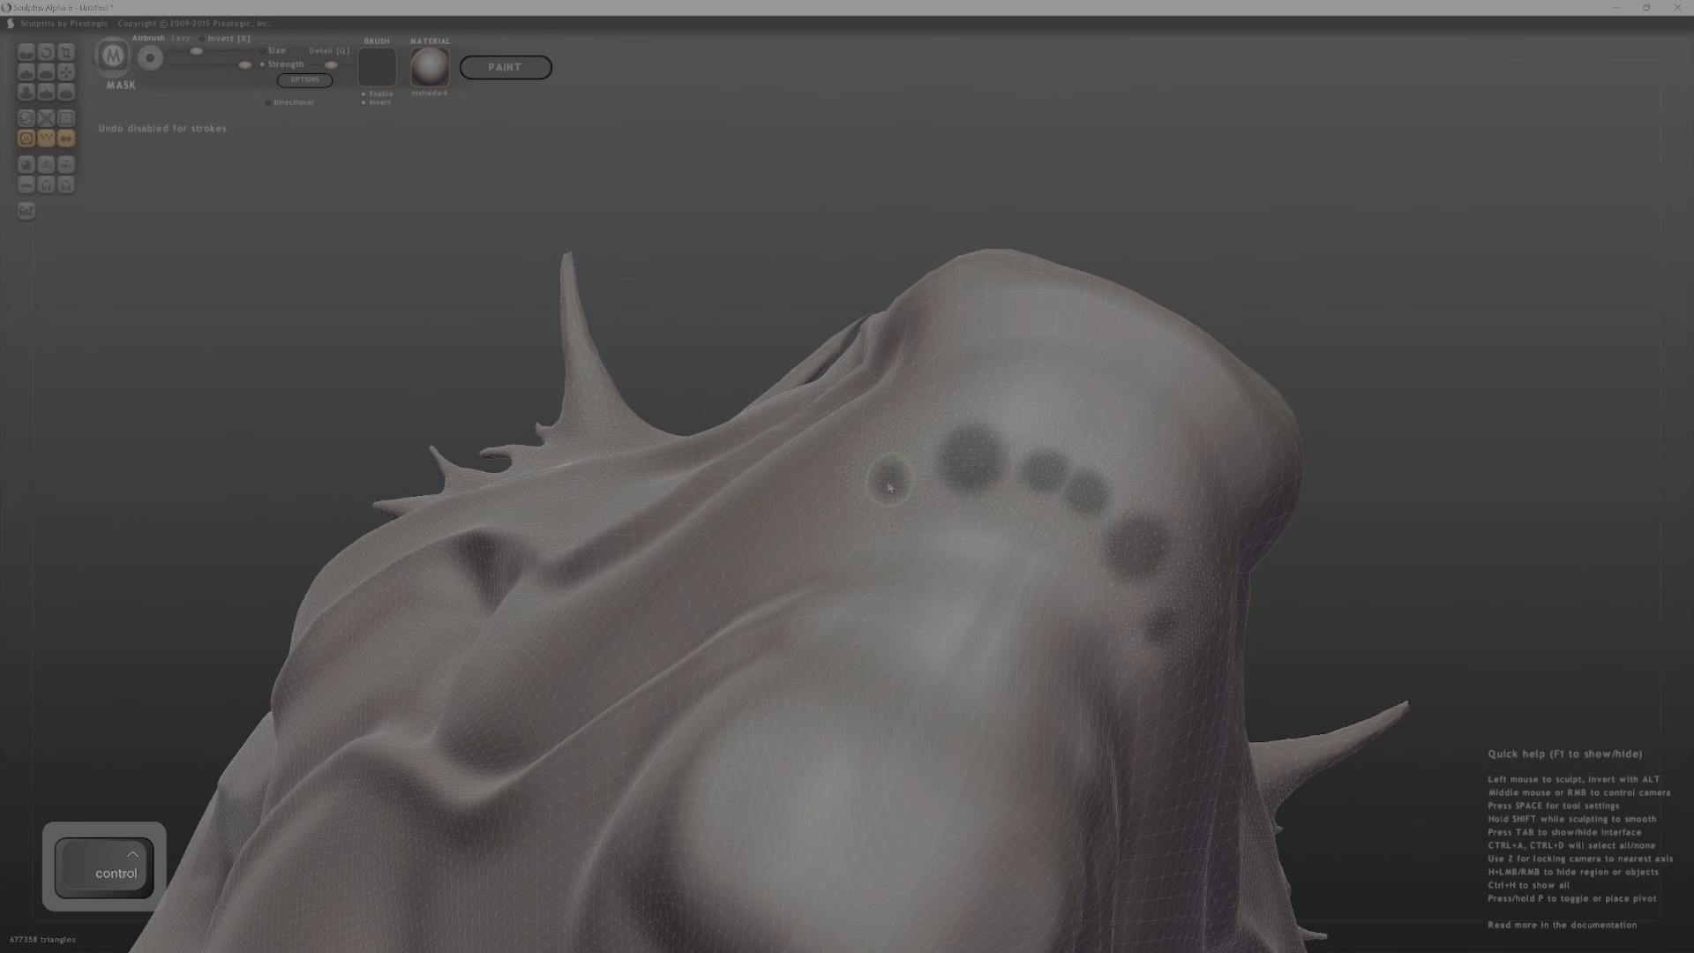
ctrl+click(827, 516)
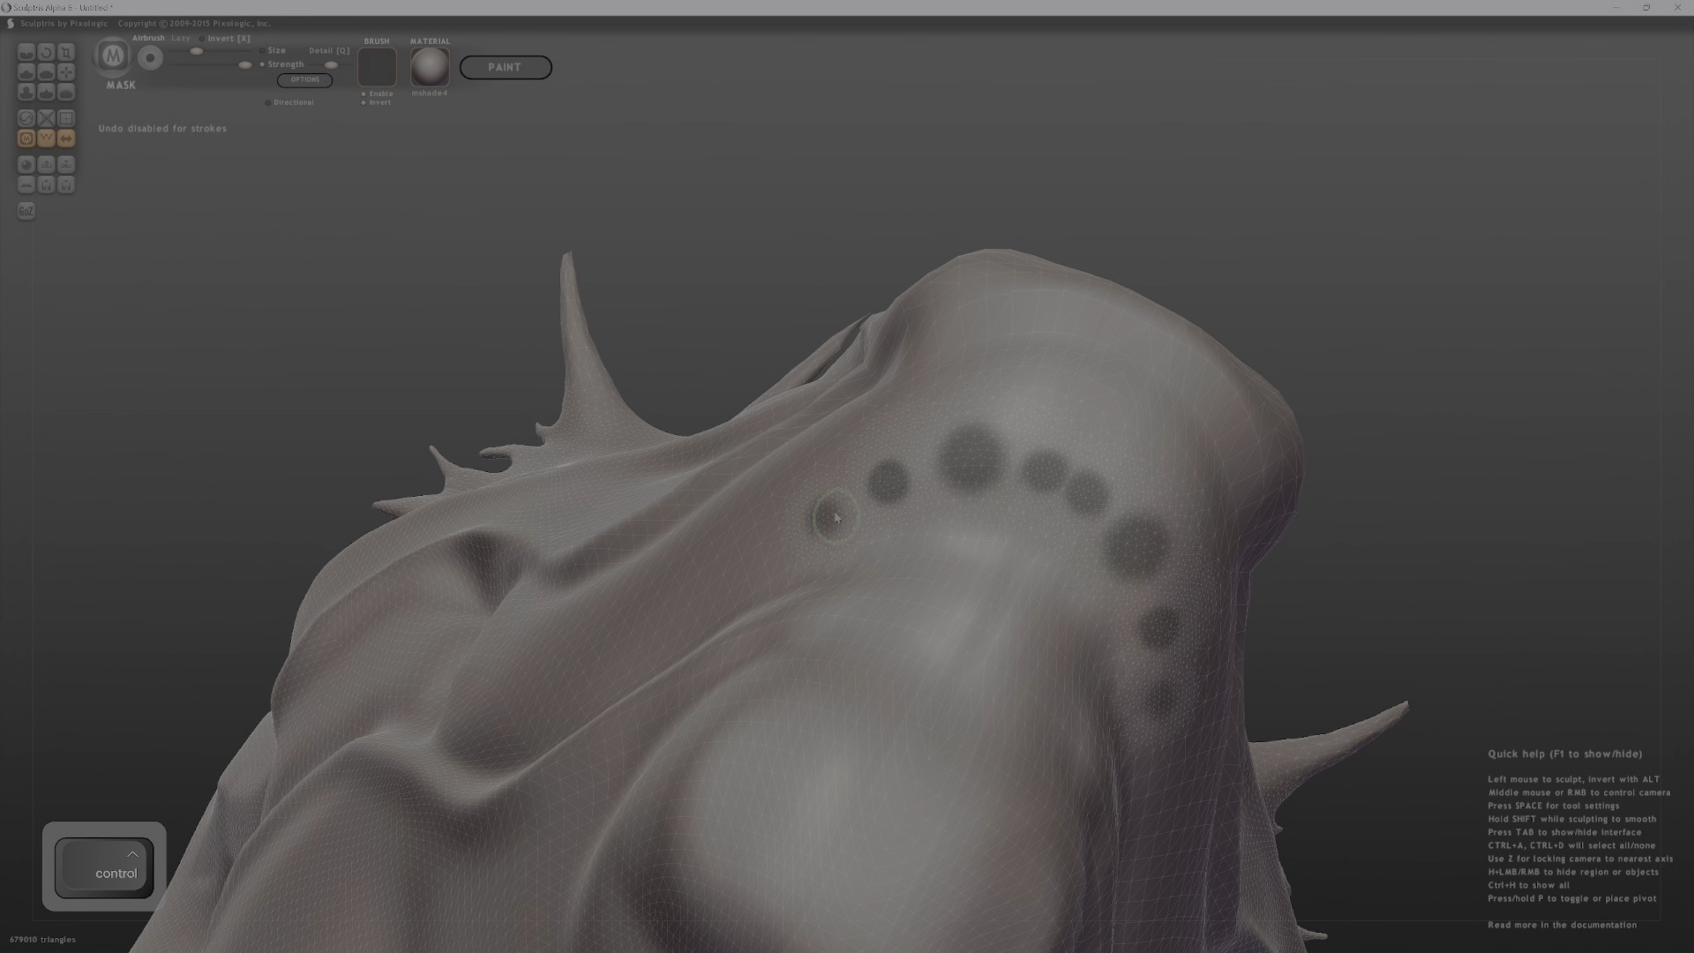
ctrl+click(779, 555)
Invert the mask so that only the row of round spots along the upper lip can be sculpted.
middle_drag(779, 560, 902, 816)
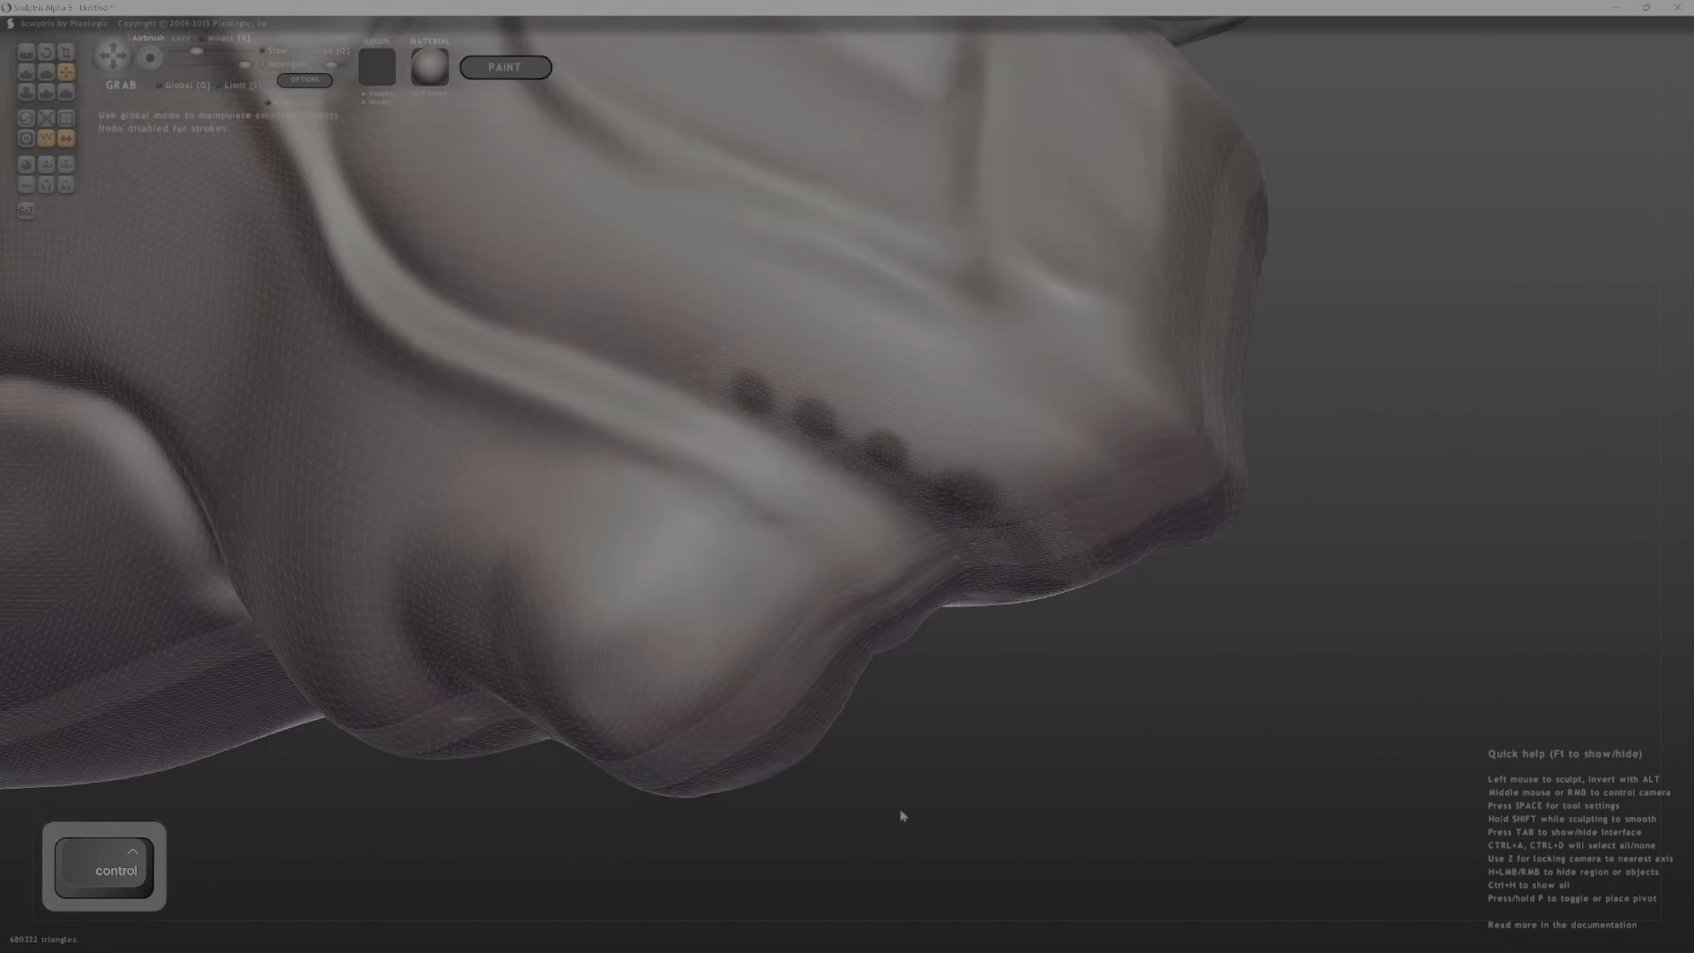
middle_drag(970, 704, 1279, 469)
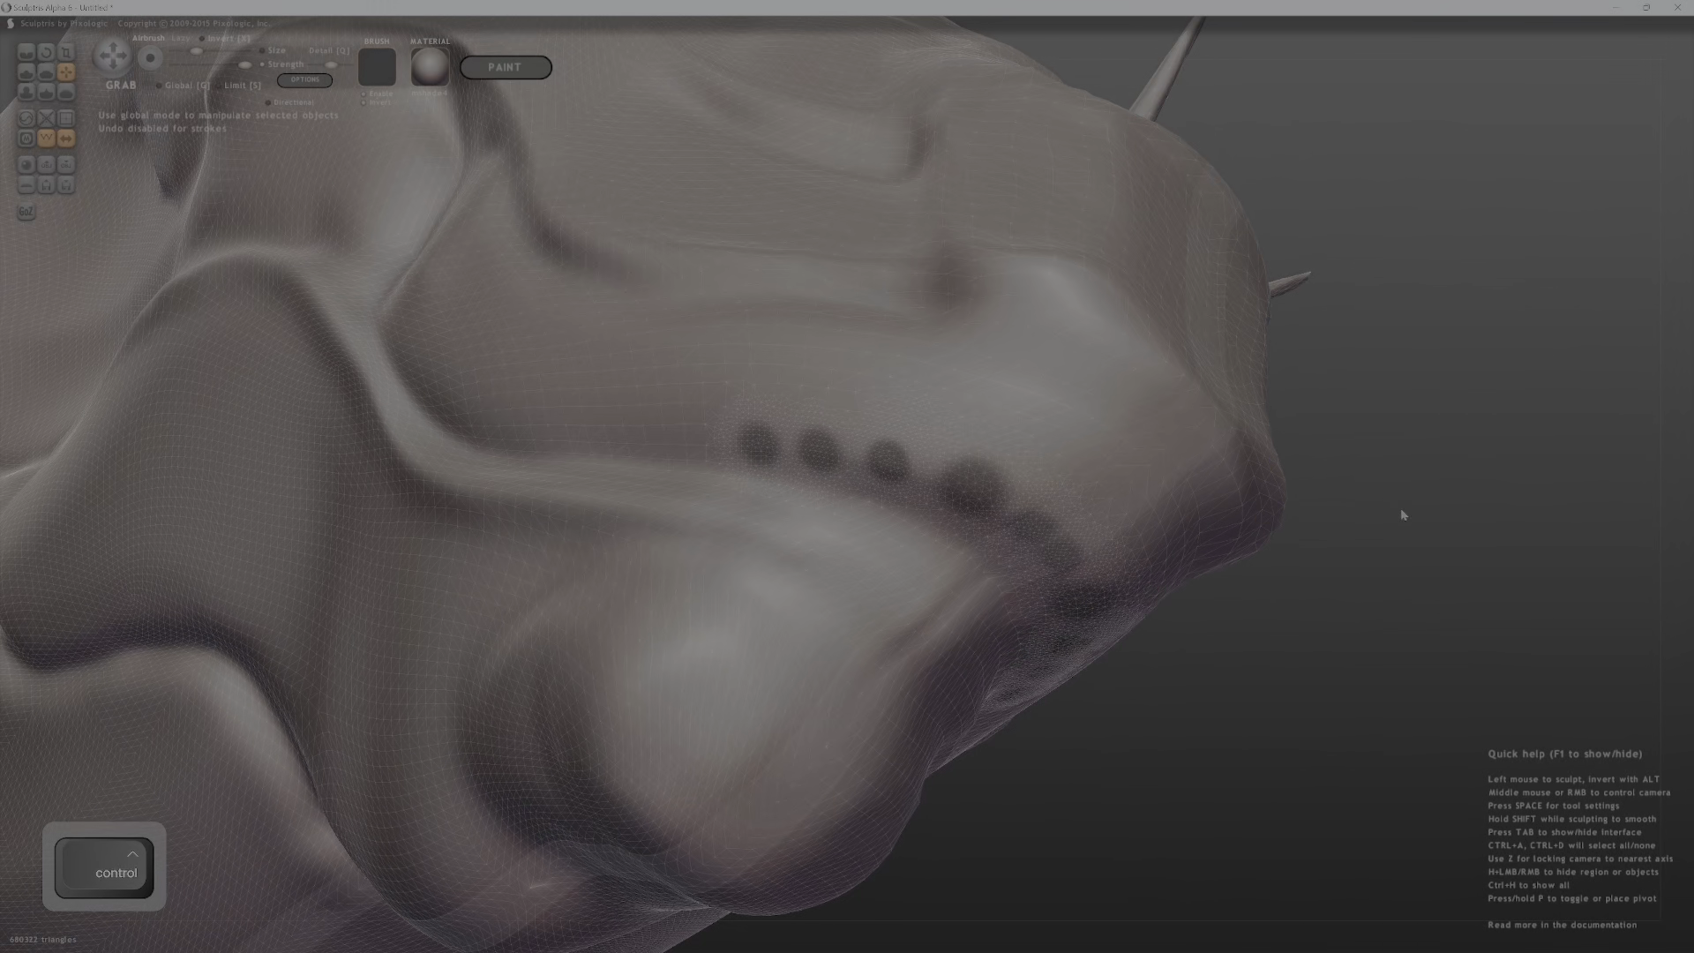
ctrl+click(1413, 487)
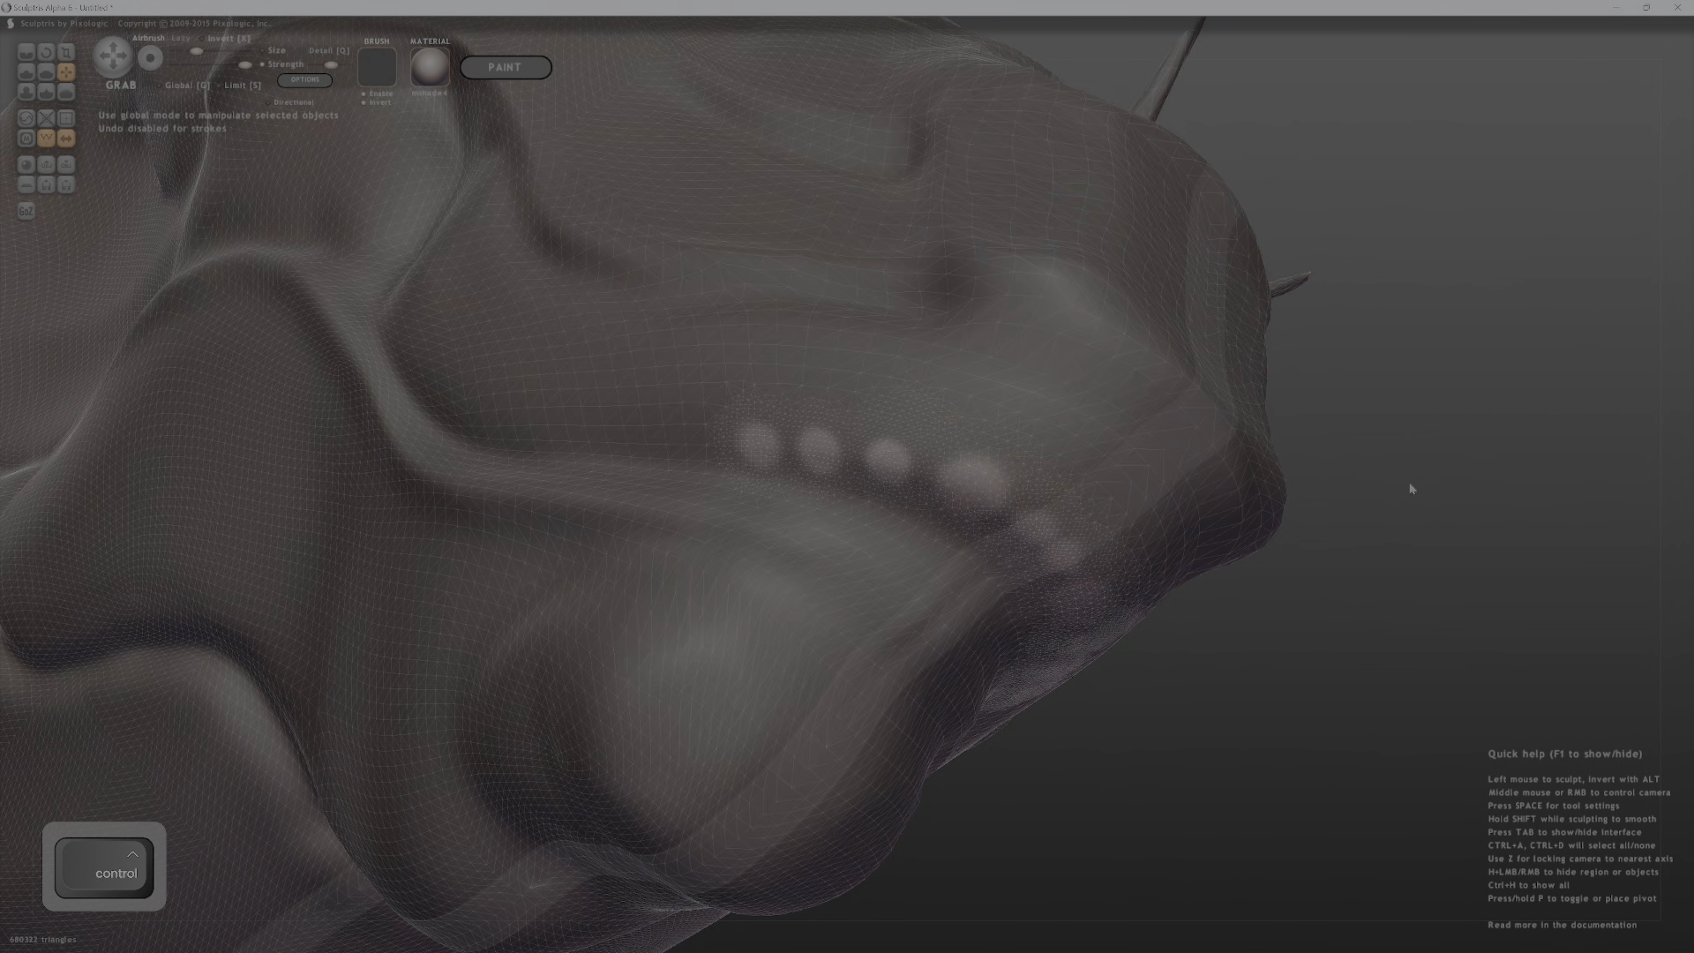
Grab three of the unmasked spots on the side of the upper lip downward into pointed teeth, with Global mode off.
key(g)
middle_drag(977, 635, 956, 749)
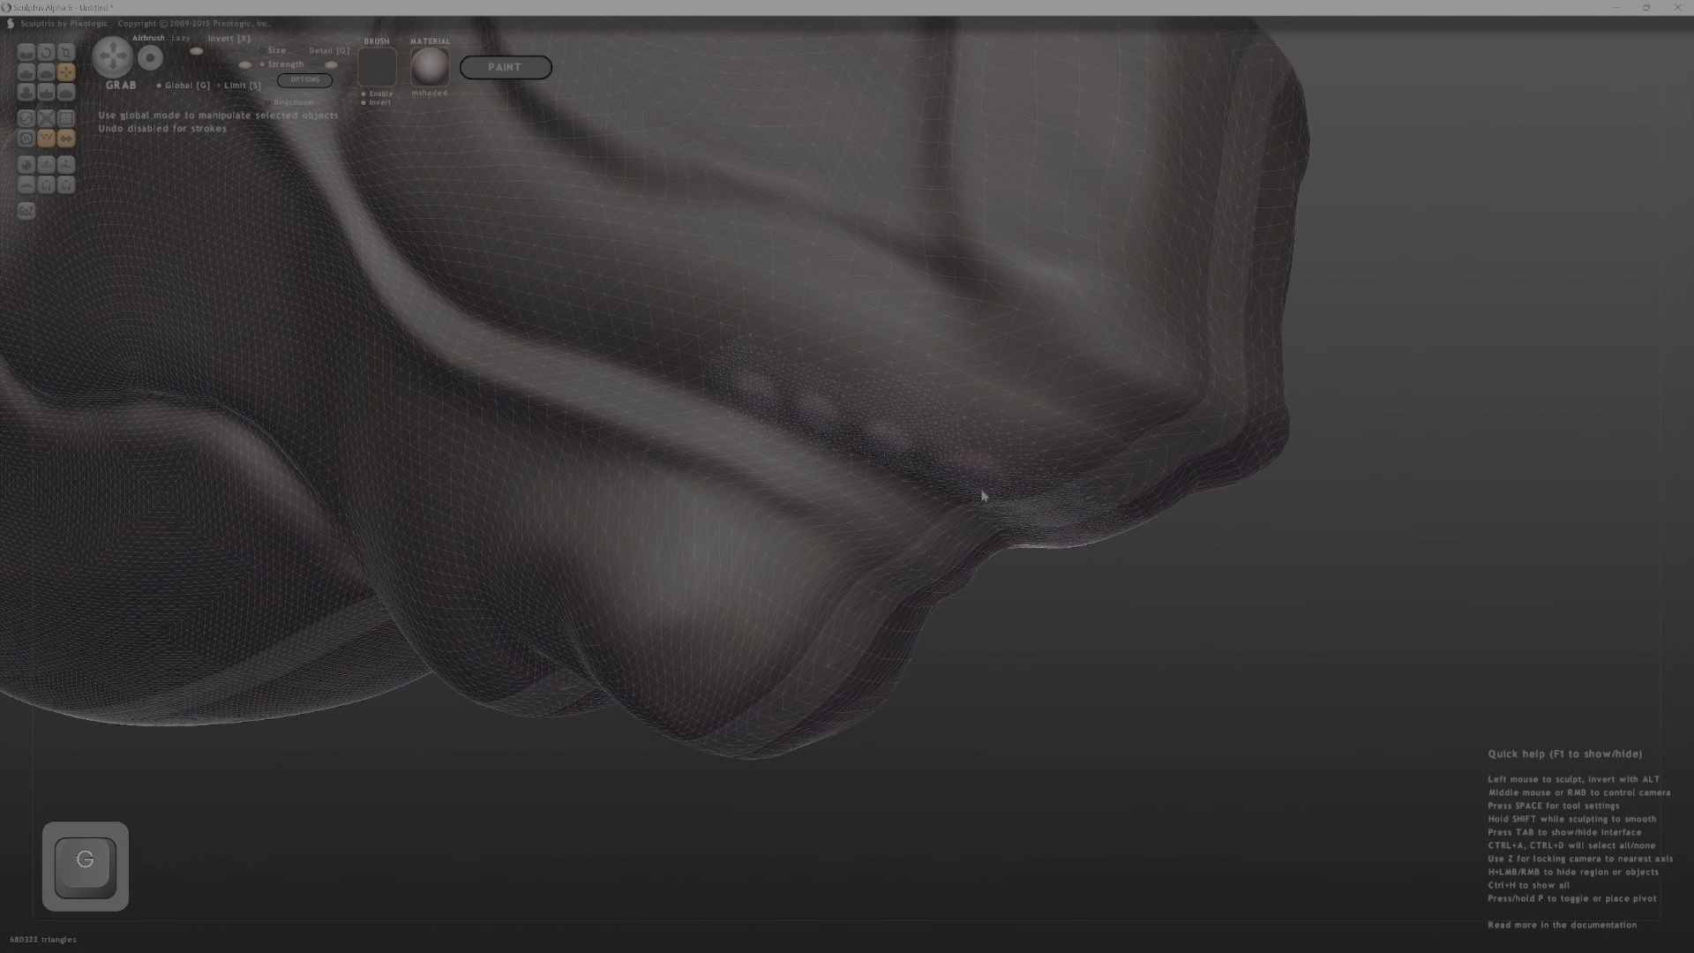
drag(984, 495, 970, 466)
key(ctrl+z)
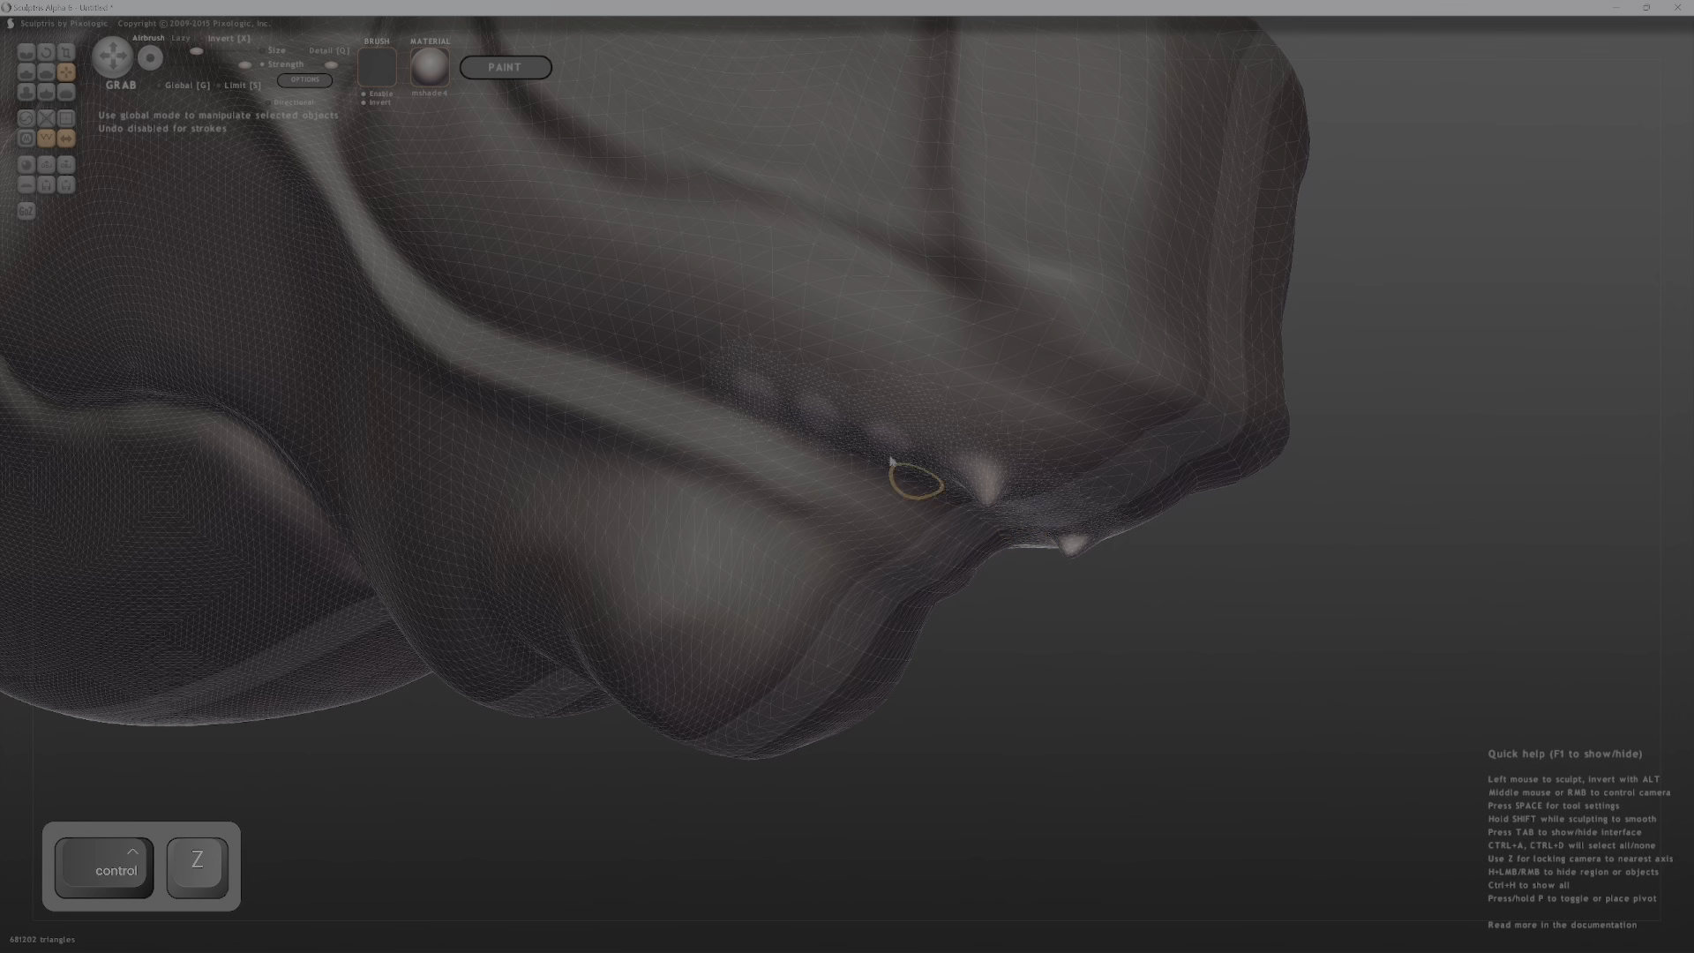
key(g)
drag(981, 488, 977, 513)
key(g)
mouse_move(908, 448)
mouse_down()
mouse_move(897, 431)
mouse_move(897, 450)
mouse_up()
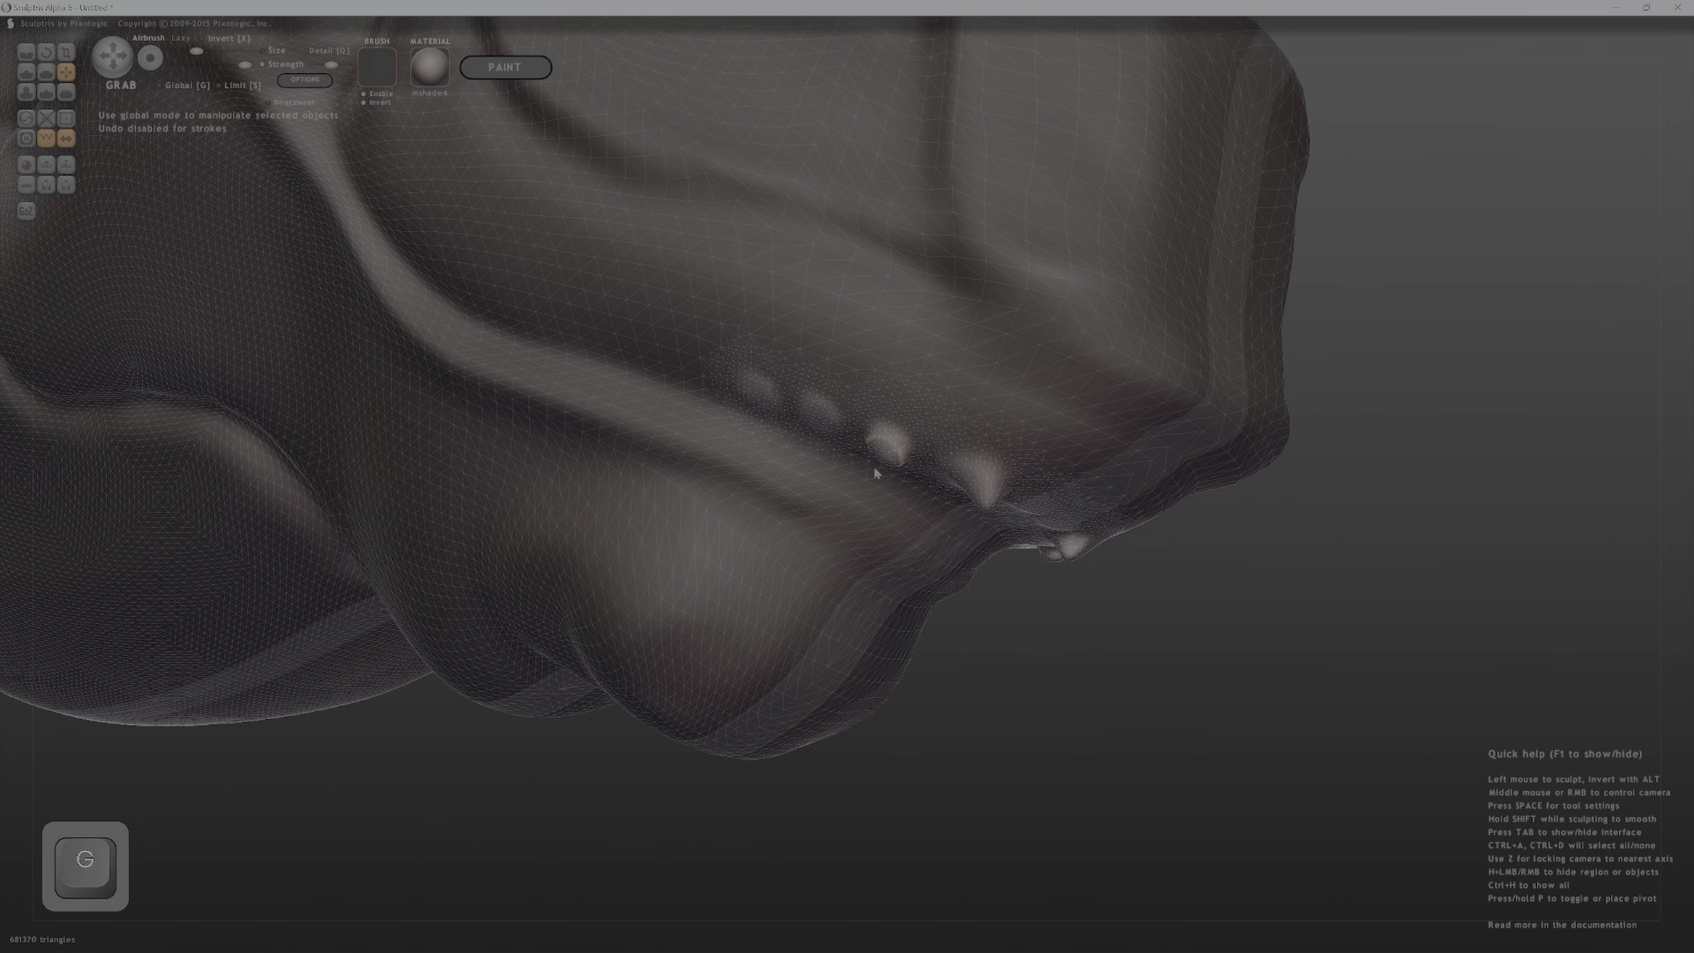
drag(811, 401, 808, 461)
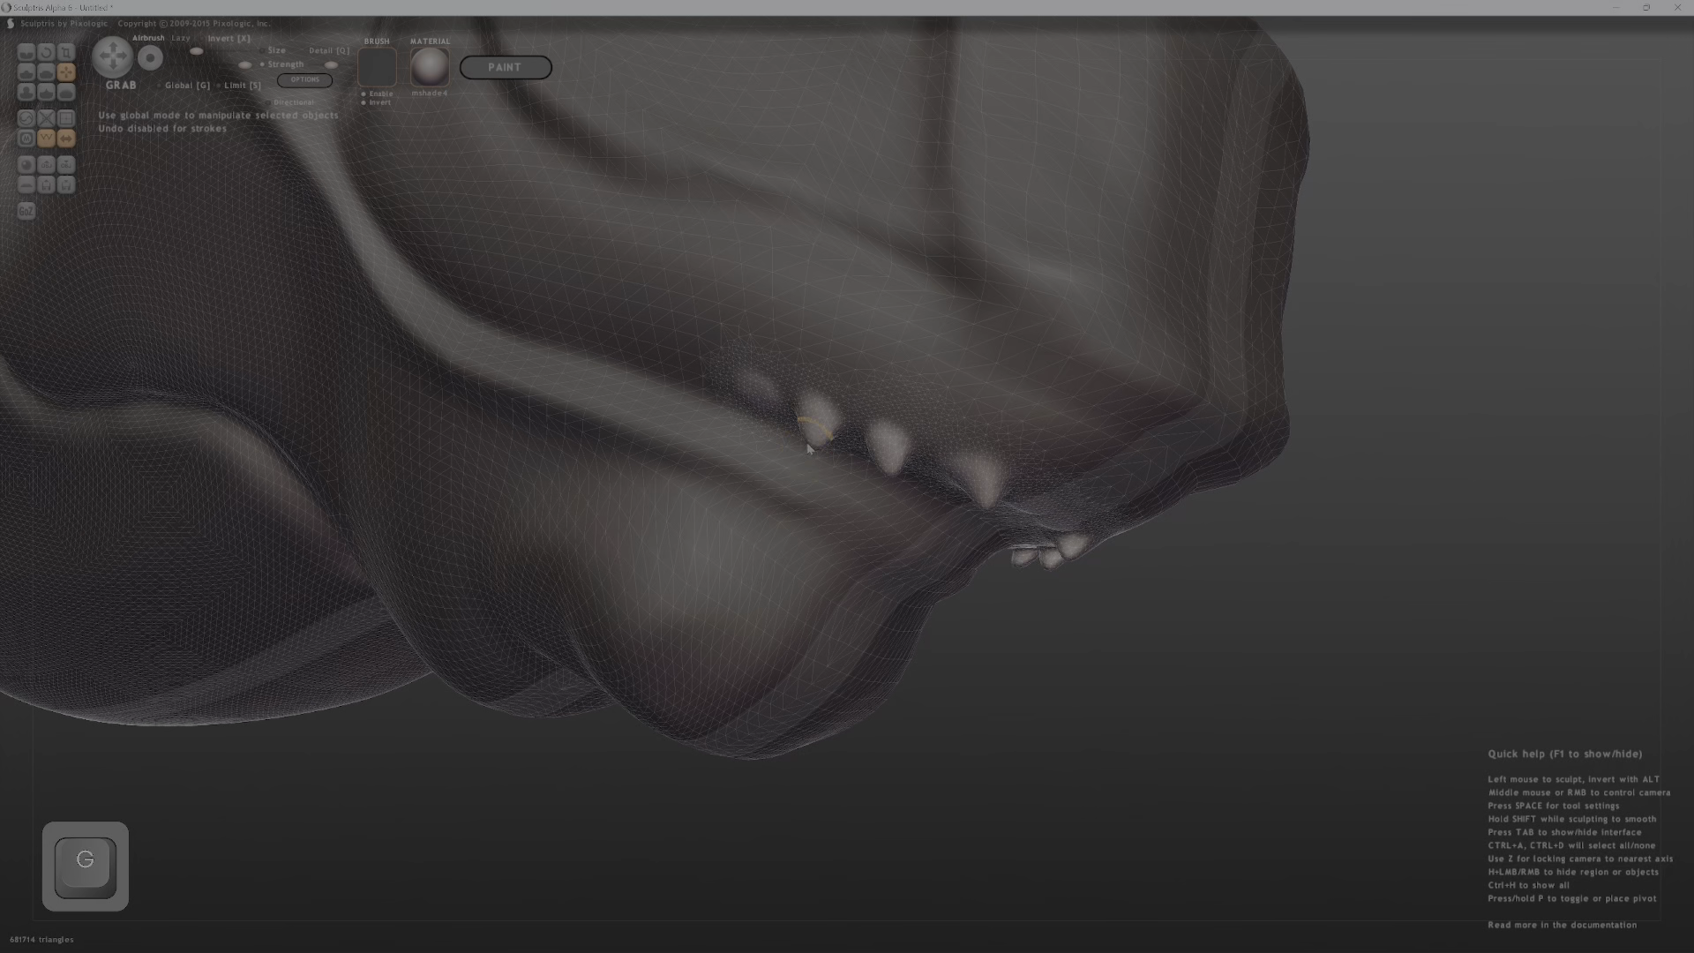
Adjust the direction of the three side teeth and pull their tips further down to lengthen them.
middle_drag(785, 445, 894, 468)
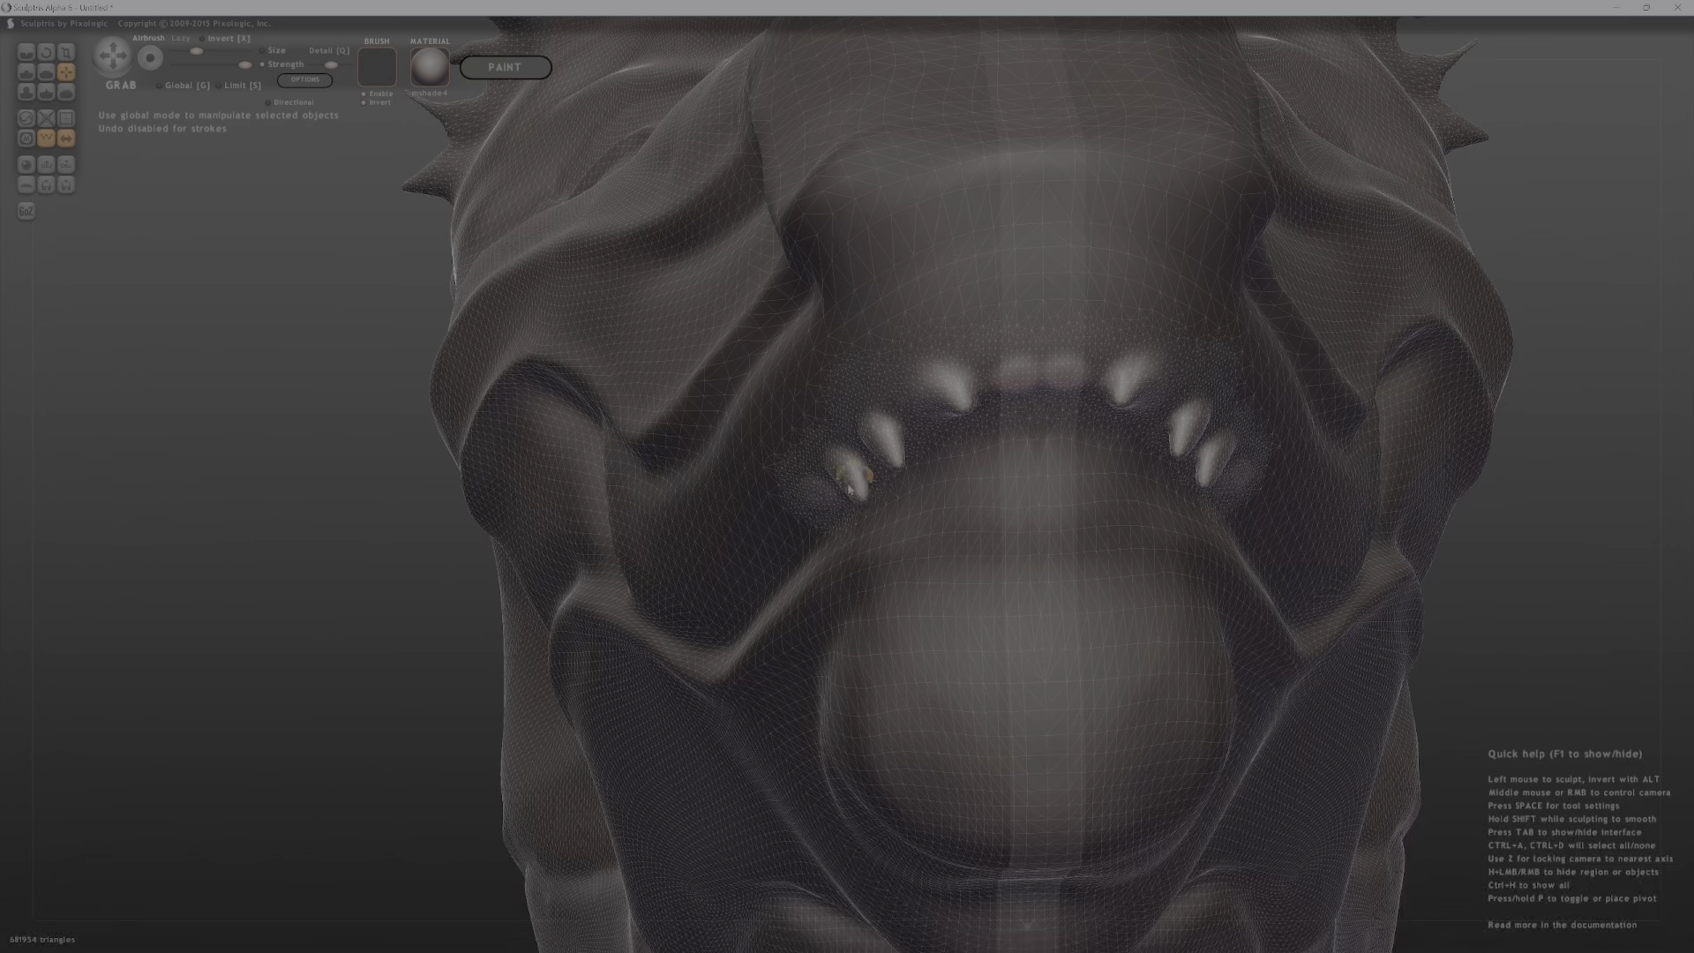
mouse_move(839, 484)
mouse_down()
mouse_move(886, 460)
mouse_move(868, 444)
mouse_up()
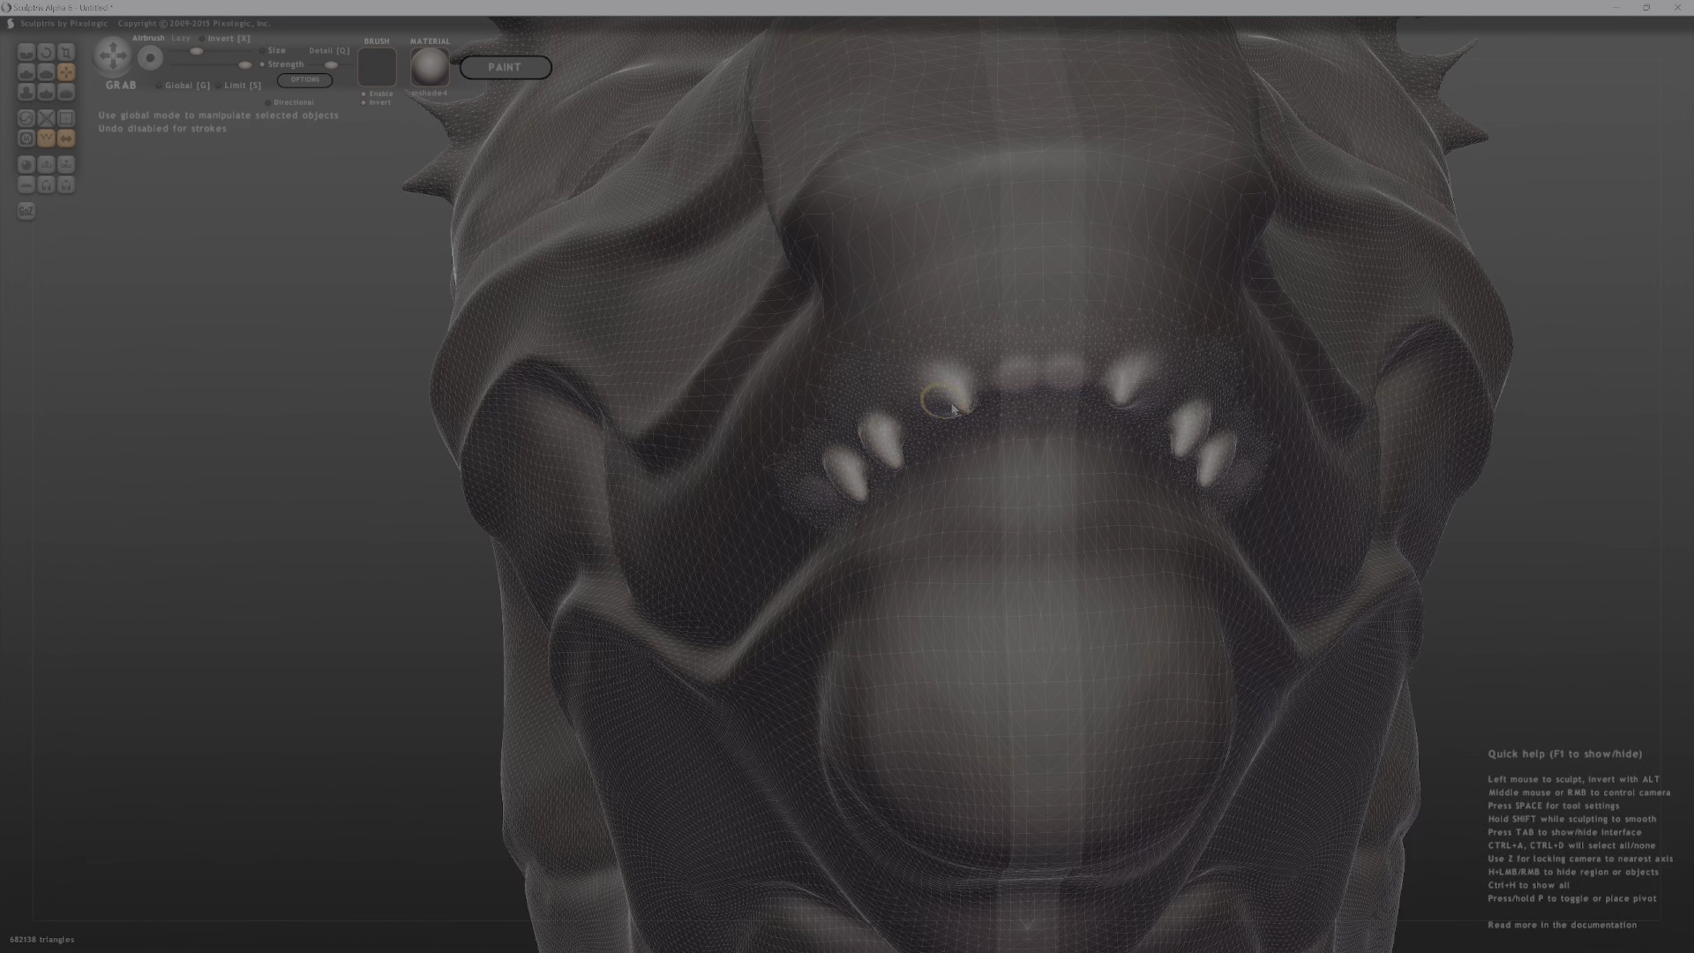
drag(956, 386, 935, 403)
mouse_move(935, 403)
middle_down()
mouse_move(745, 474)
mouse_move(860, 413)
middle_up()
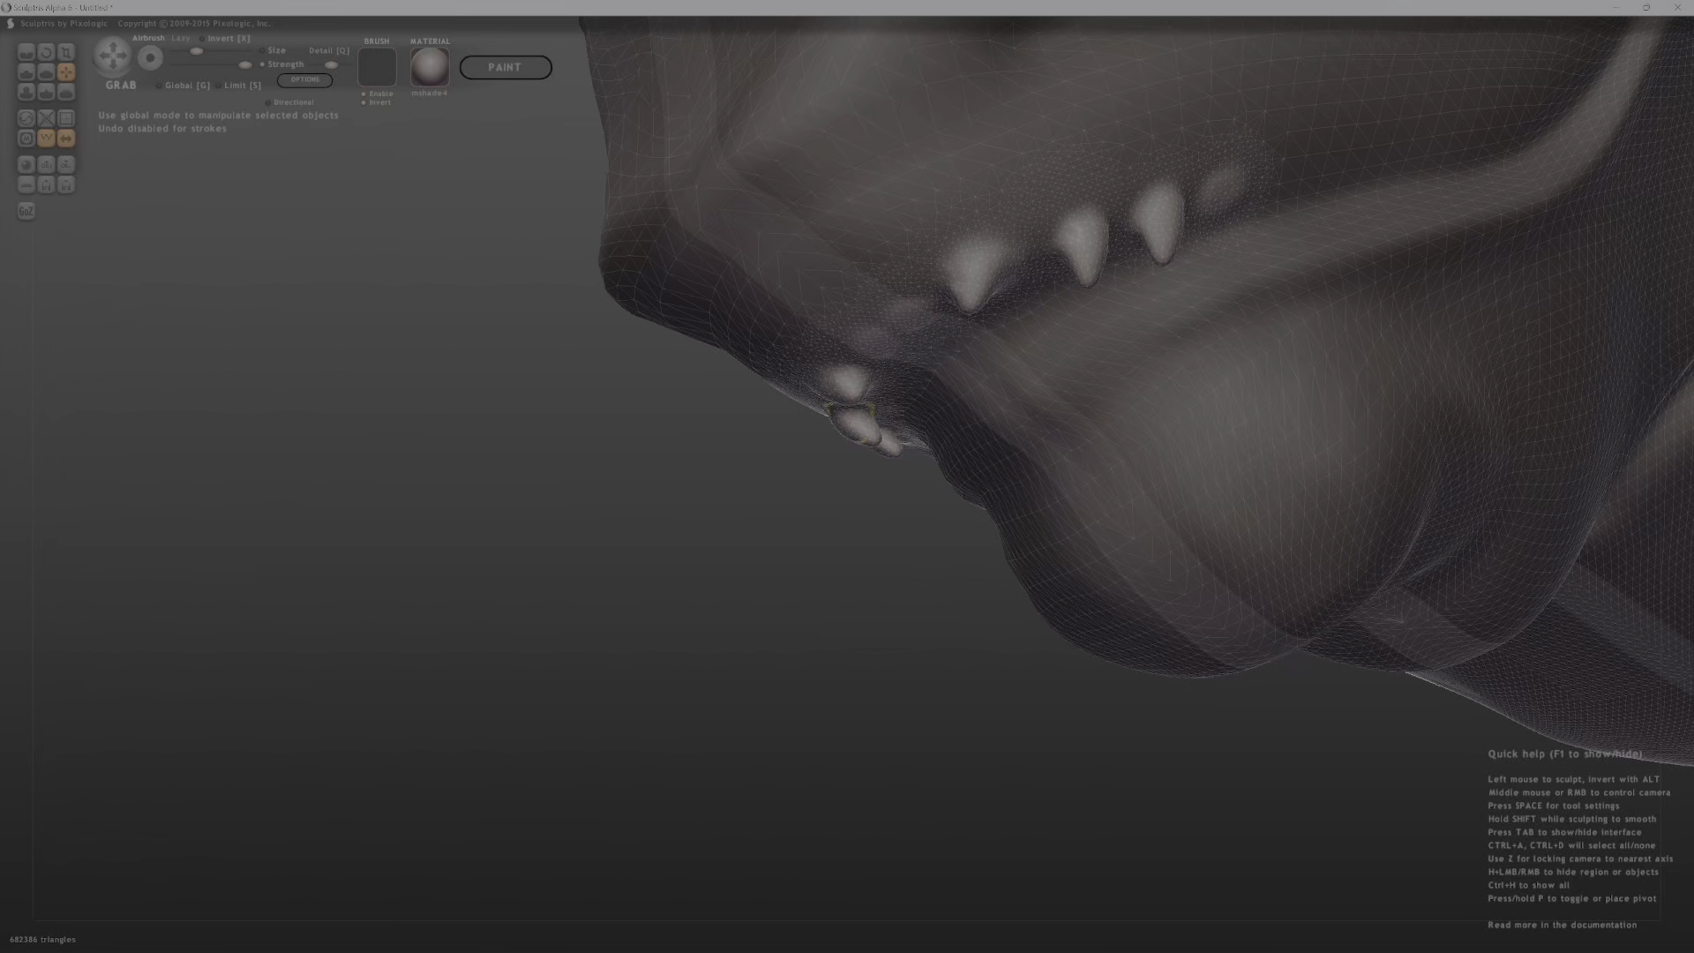
drag(847, 384, 878, 473)
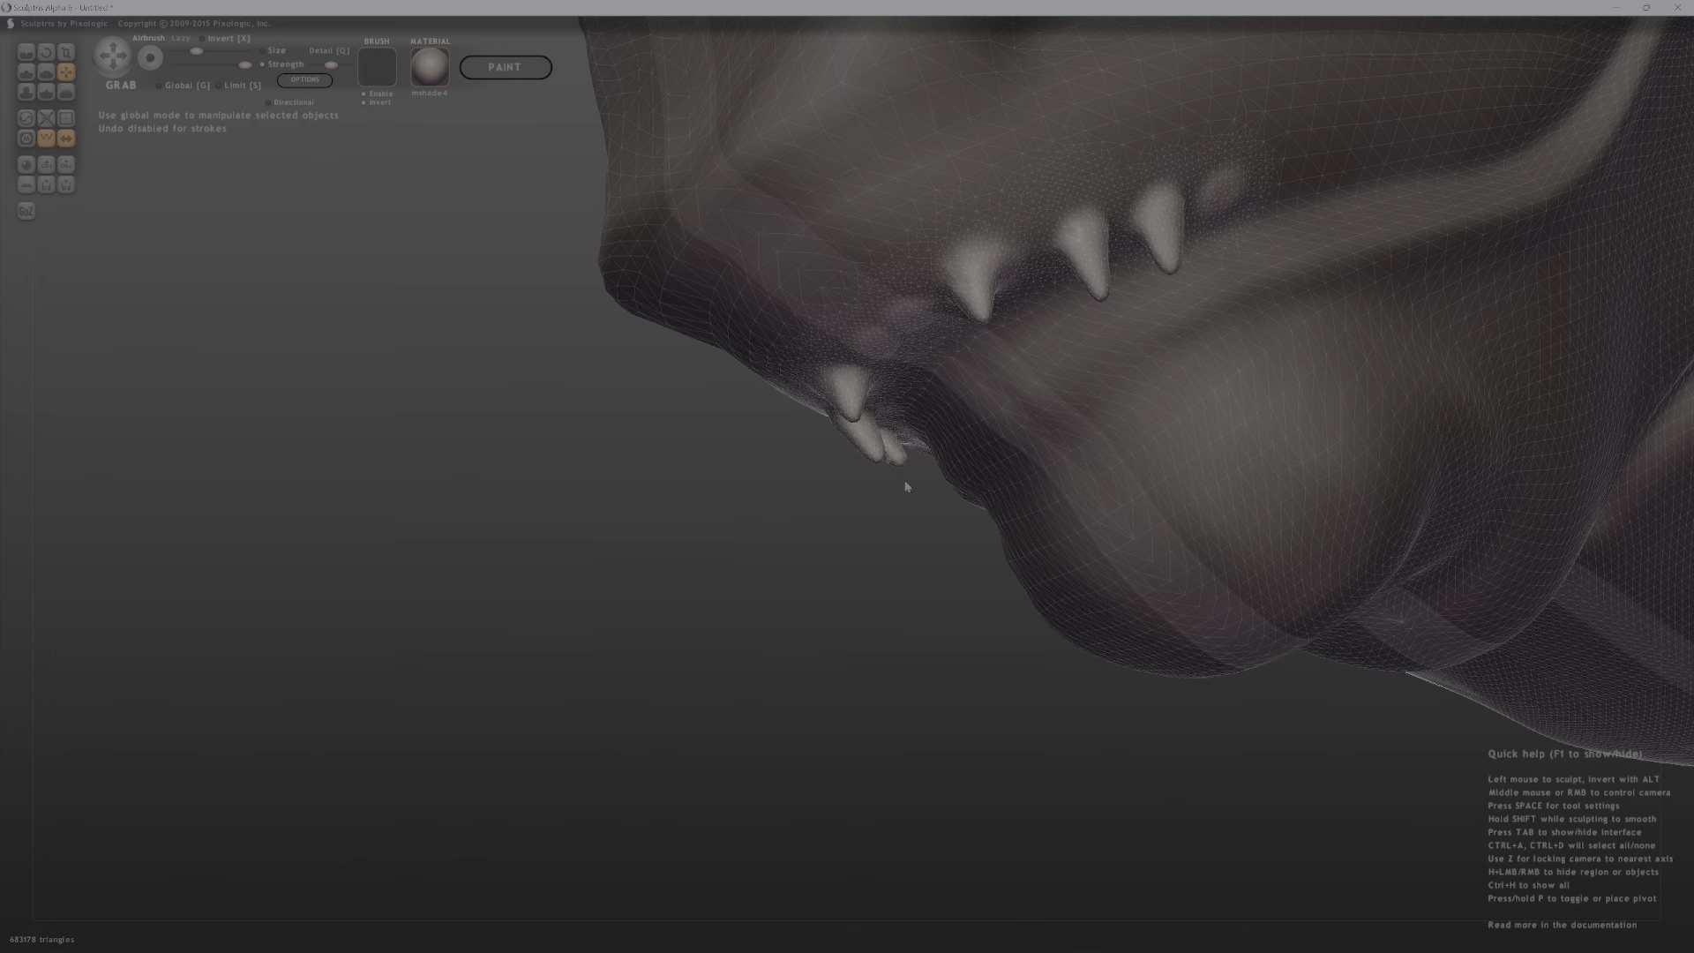
middle_drag(906, 486, 826, 604)
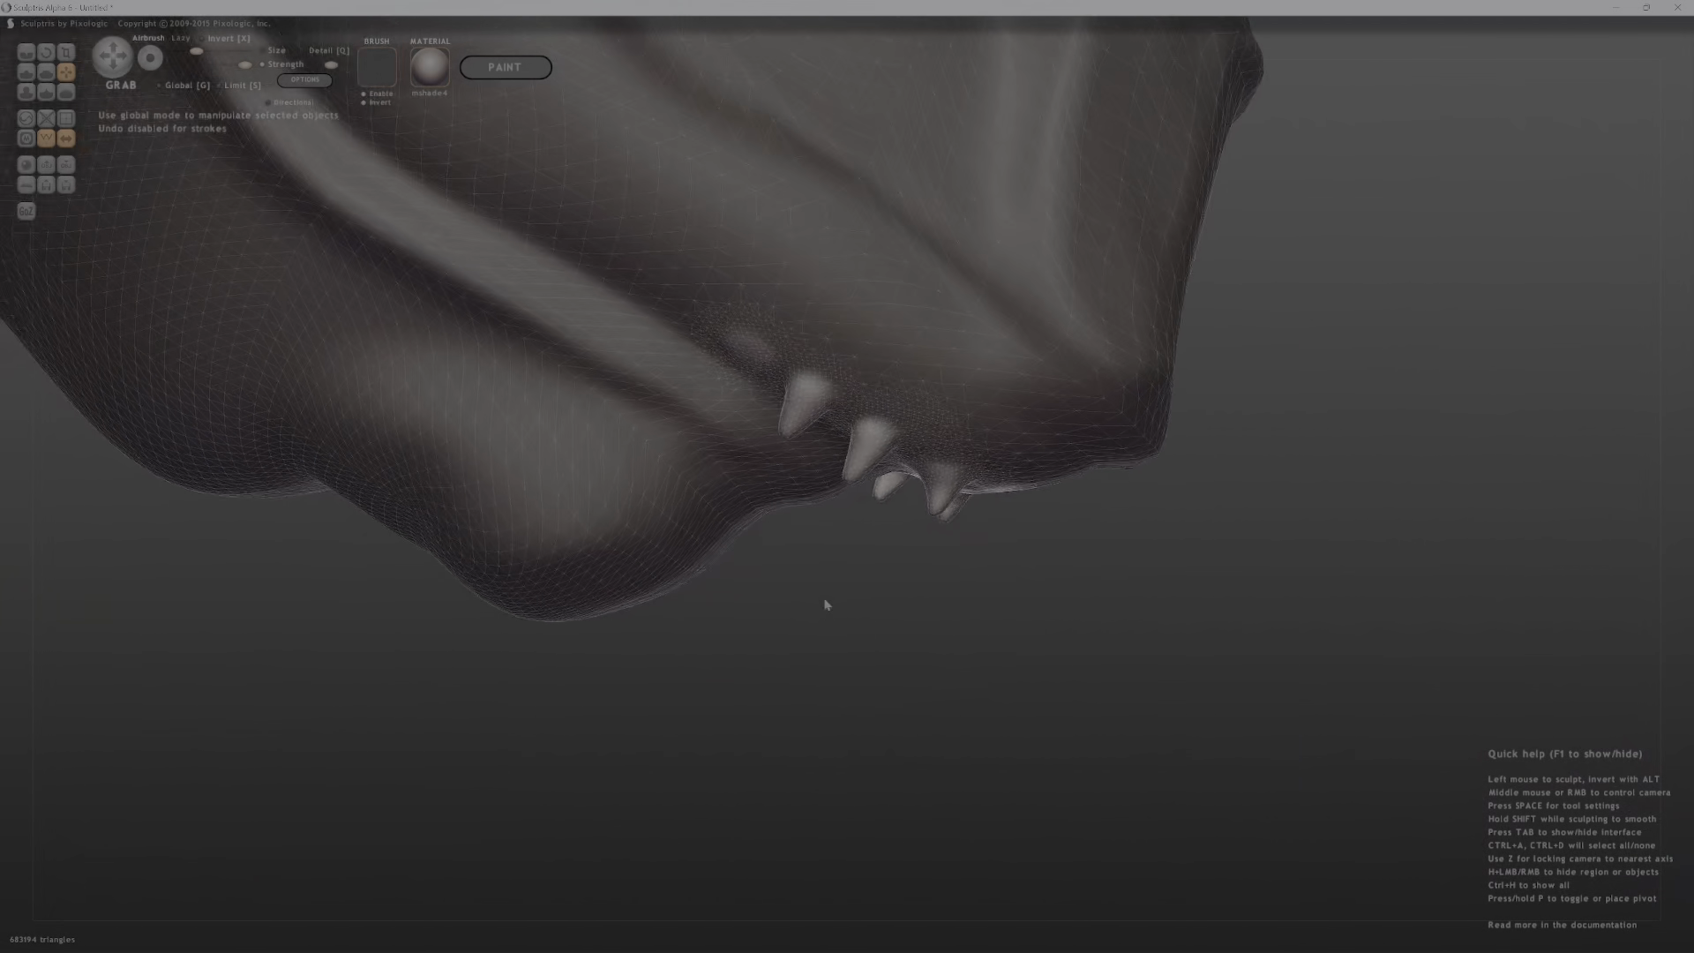
Pull a fourth tooth from the rearmost unmasked spot and adjust how the side teeth lean.
drag(756, 374, 749, 354)
middle_drag(729, 380, 829, 369)
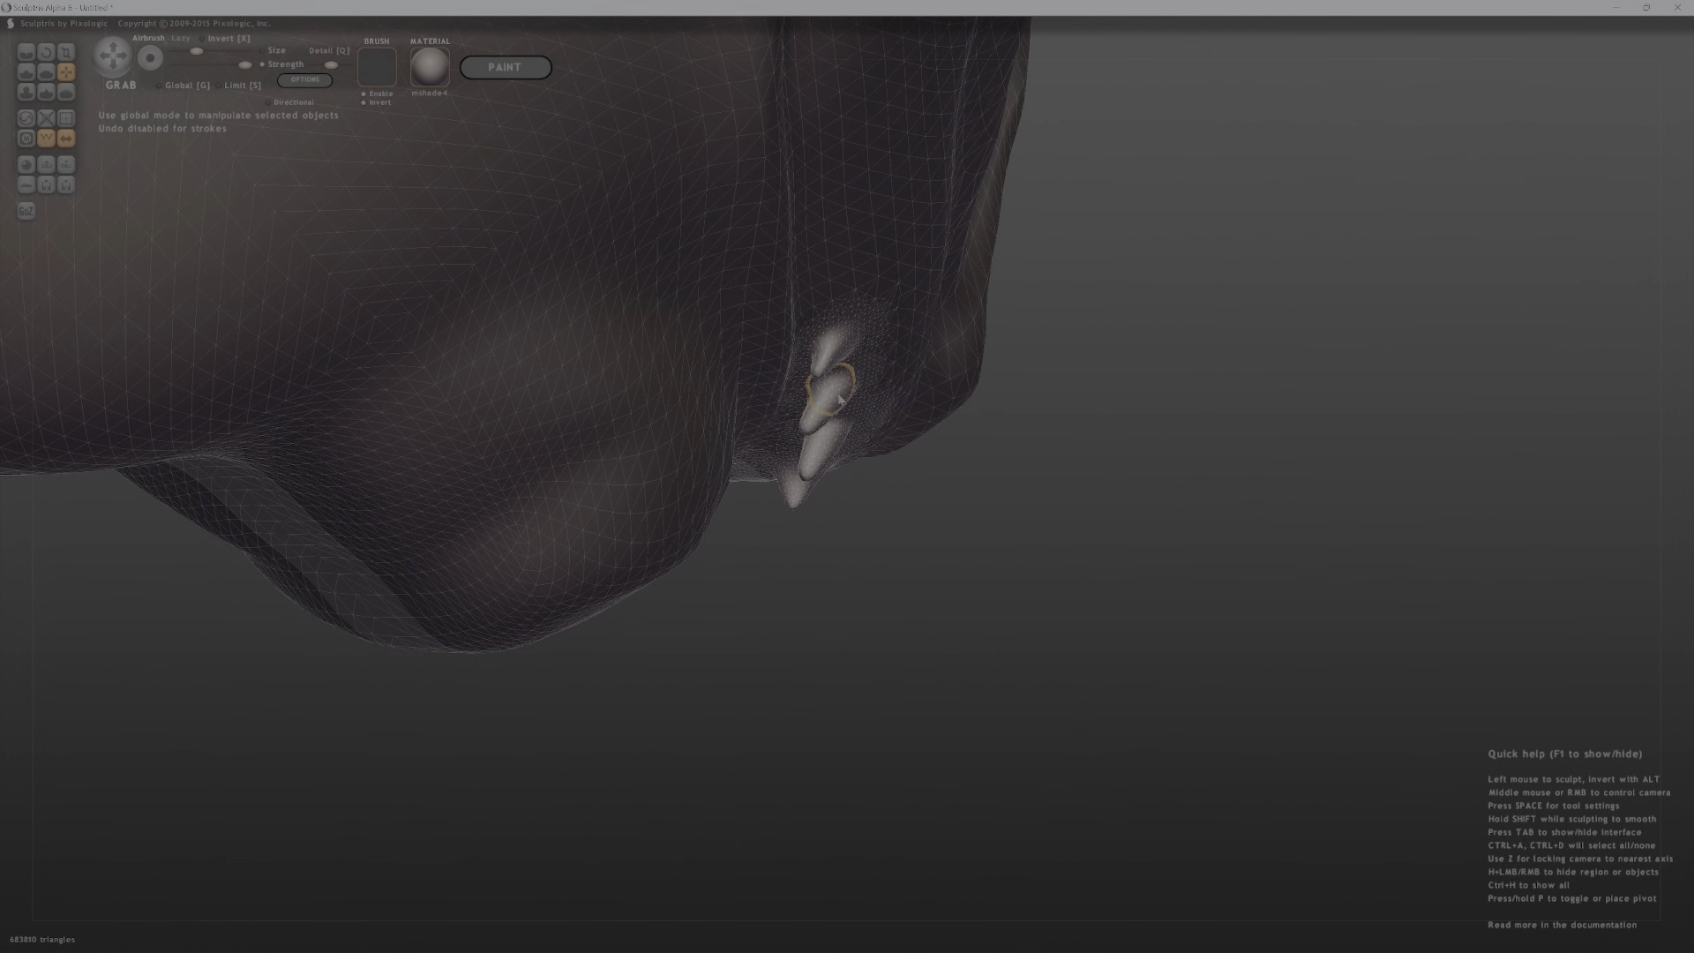
drag(828, 421, 817, 428)
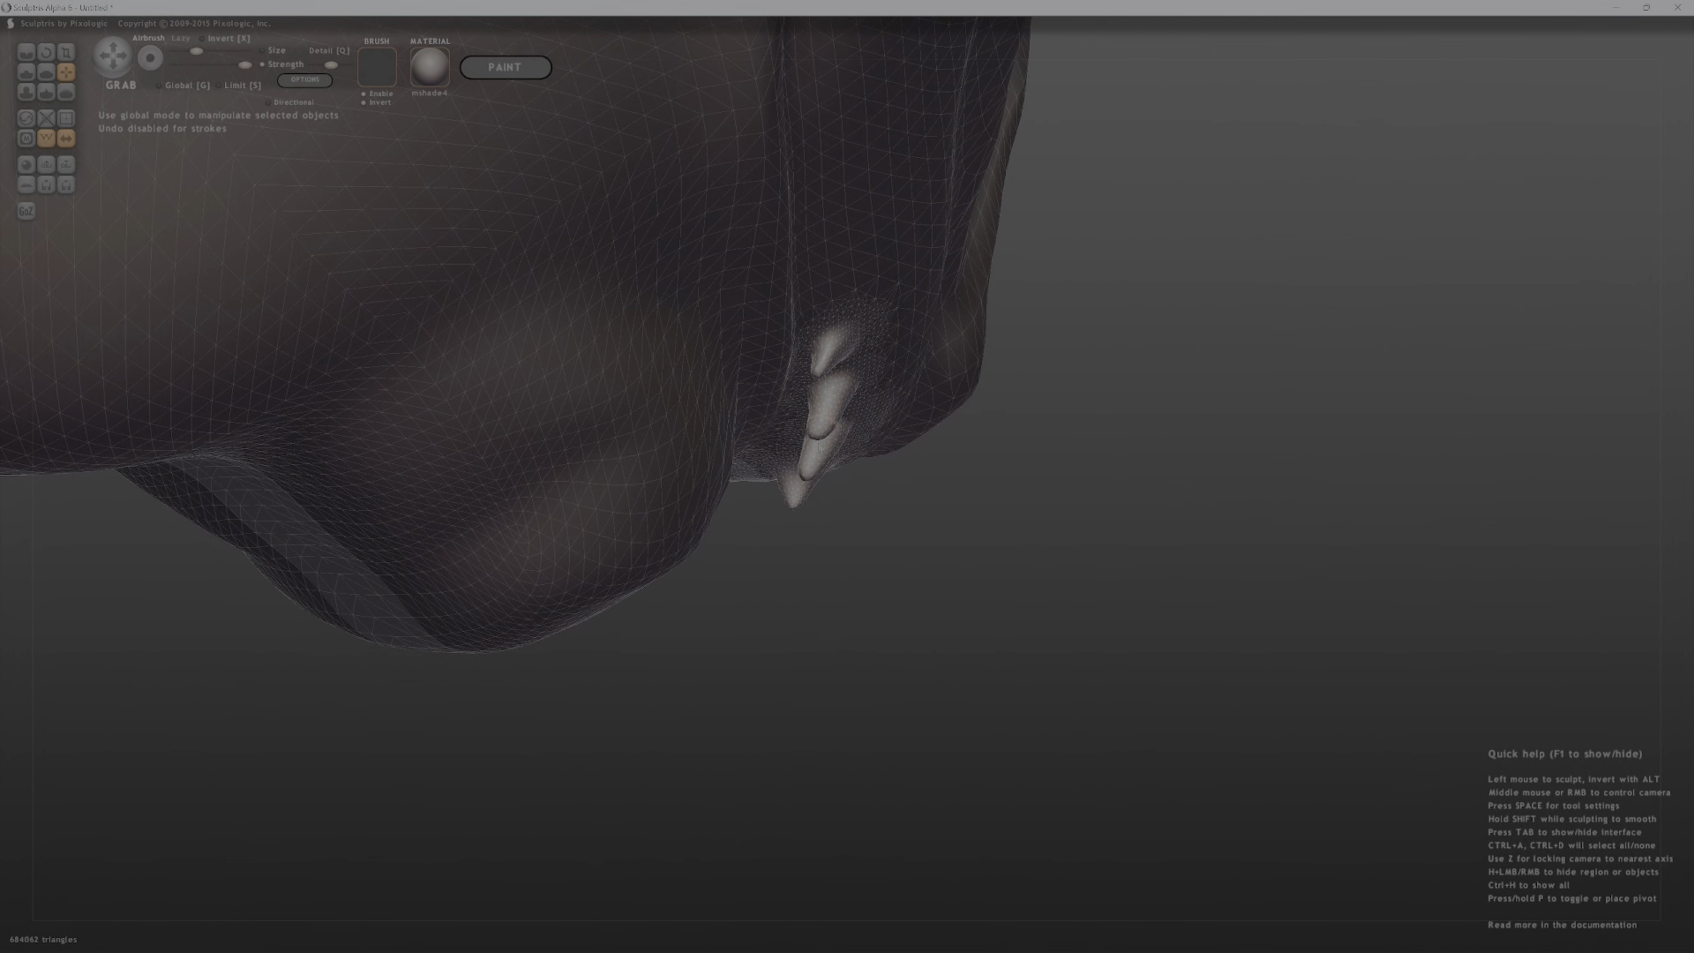
middle_drag(834, 412, 900, 289)
drag(859, 335, 871, 343)
middle_drag(862, 343, 797, 390)
Pull the central pair of unmasked spots down into front teeth between the side teeth.
middle_drag(823, 470, 982, 441)
drag(982, 441, 963, 465)
middle_drag(964, 465, 973, 388)
mouse_move(999, 382)
mouse_down()
mouse_move(1002, 438)
mouse_move(1003, 402)
mouse_up()
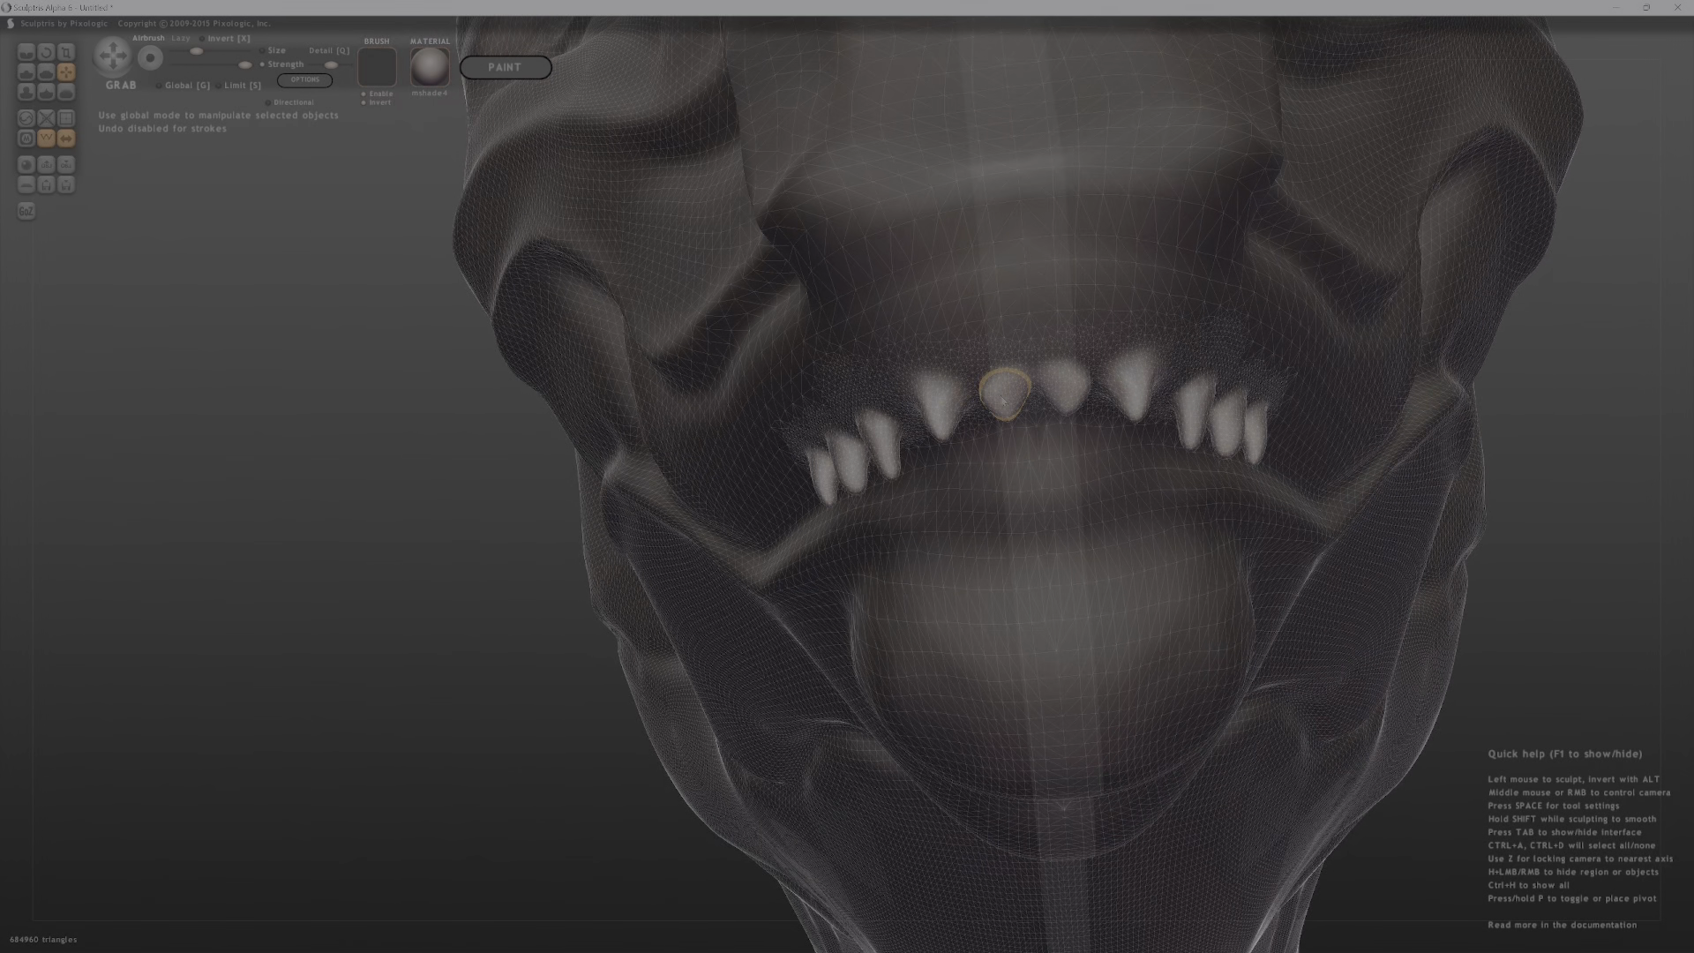
middle_drag(1013, 442, 1168, 503)
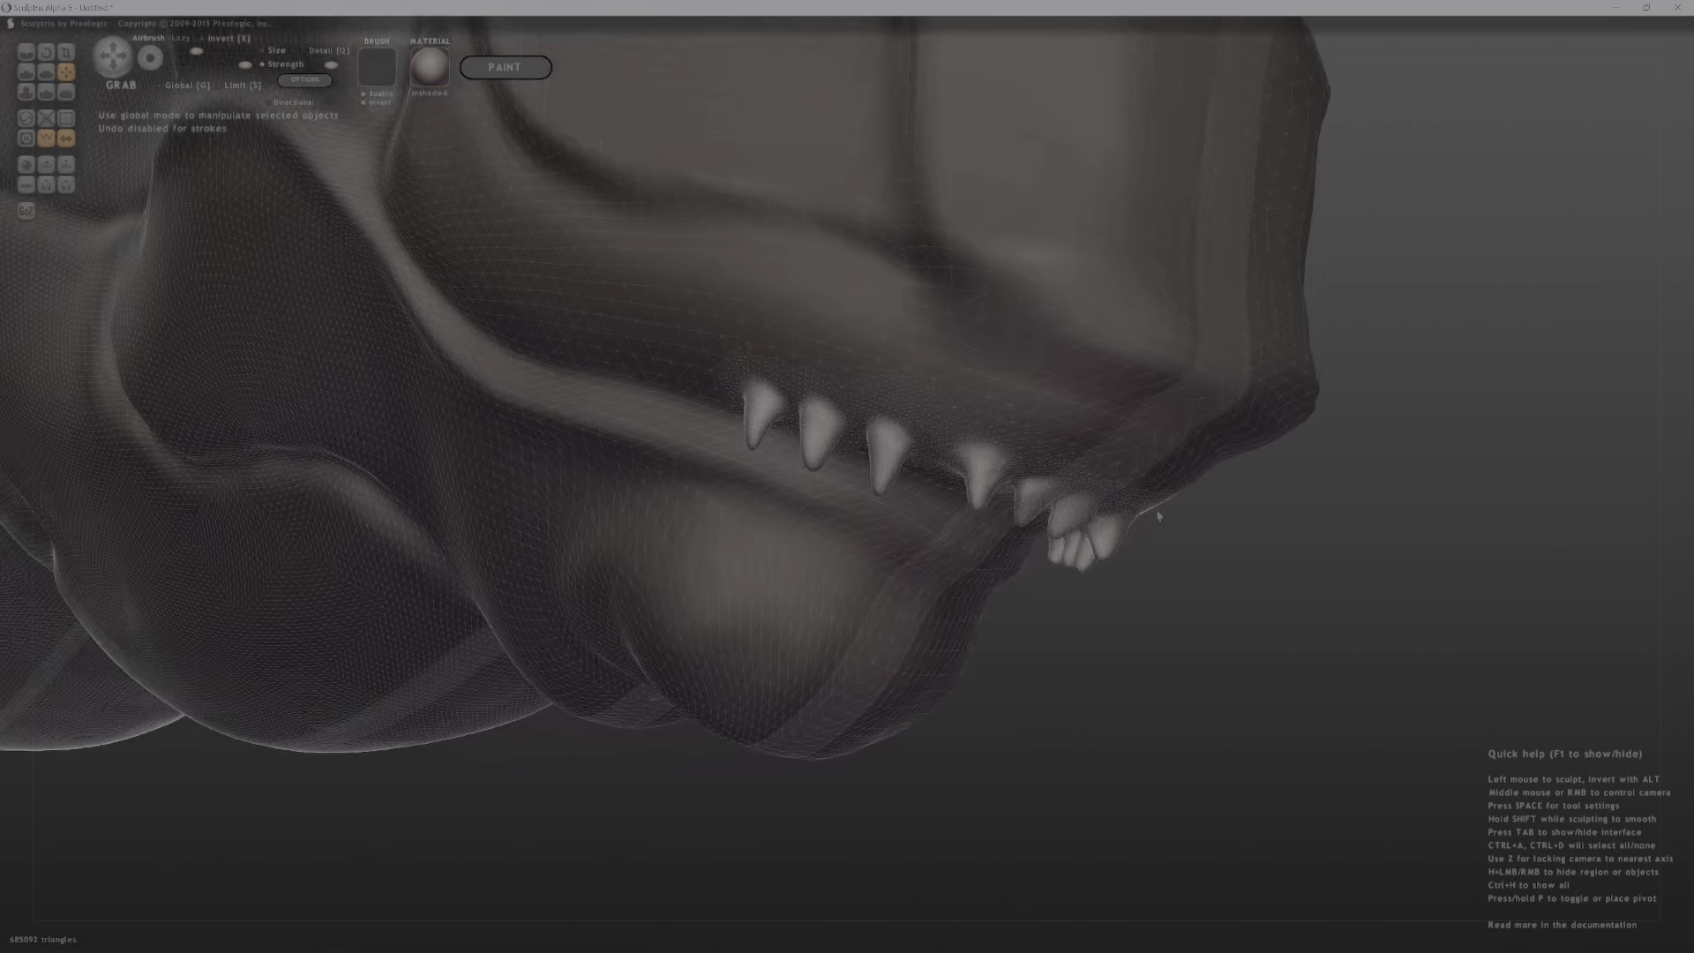
Inspect the row of teeth with the mask cleared, and undo the clearing to restore the mask.
scroll(1229, 522, up, 3)
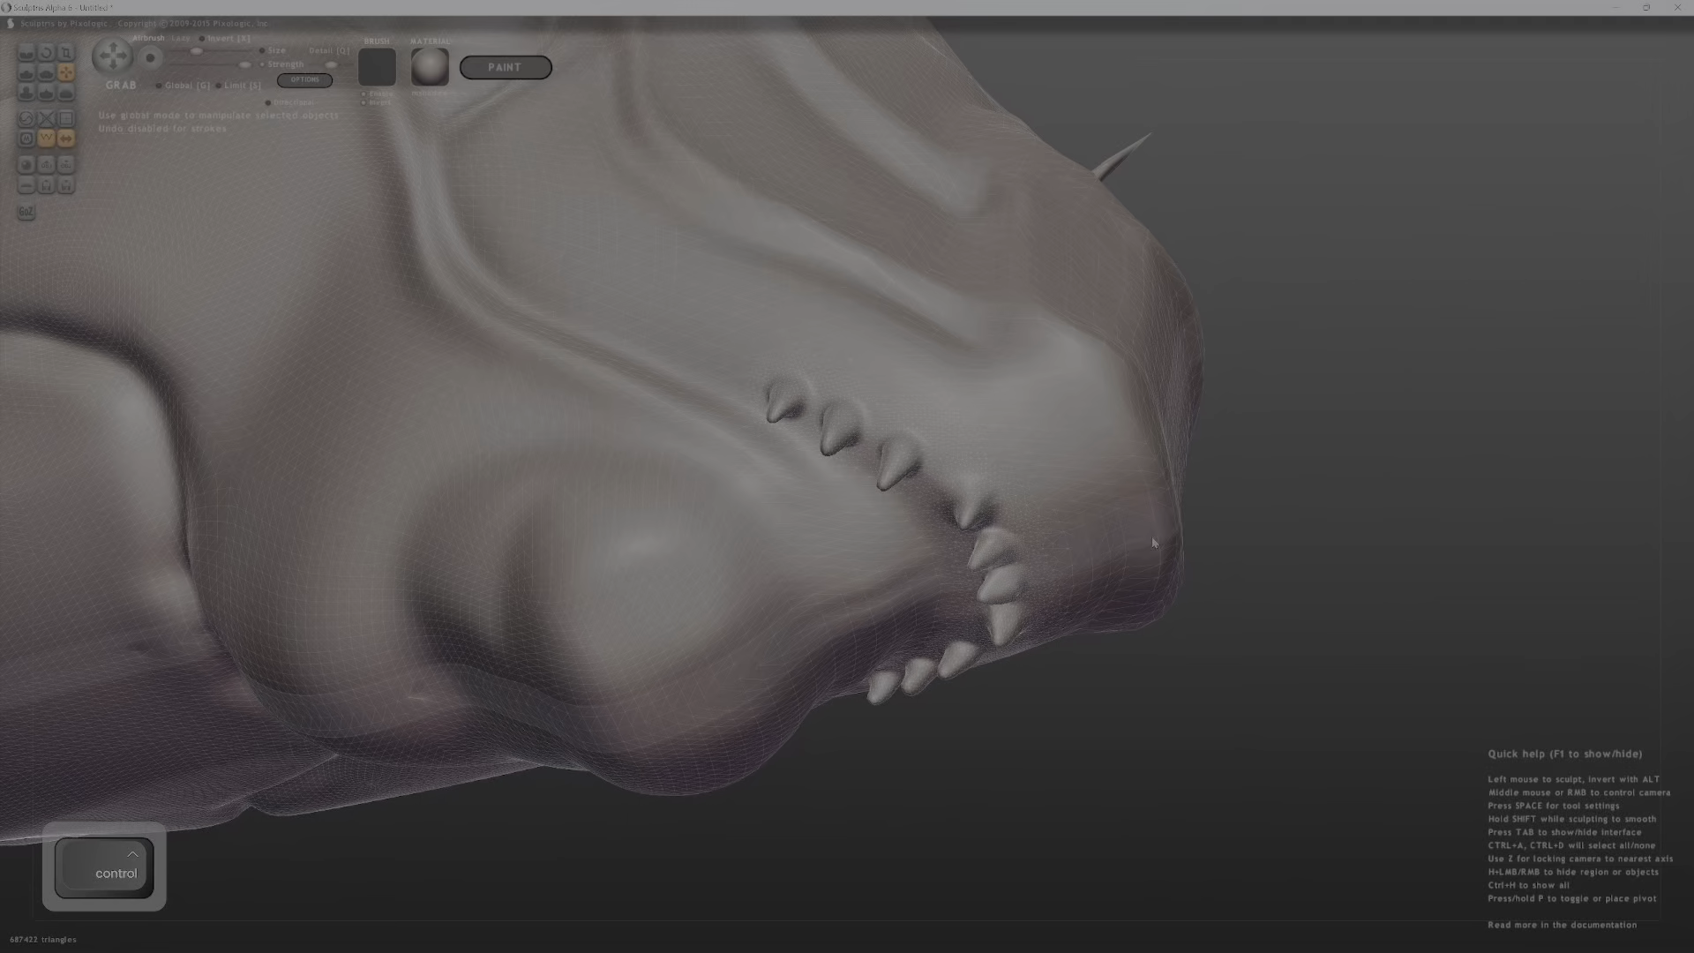
middle_drag(1153, 542, 1119, 544)
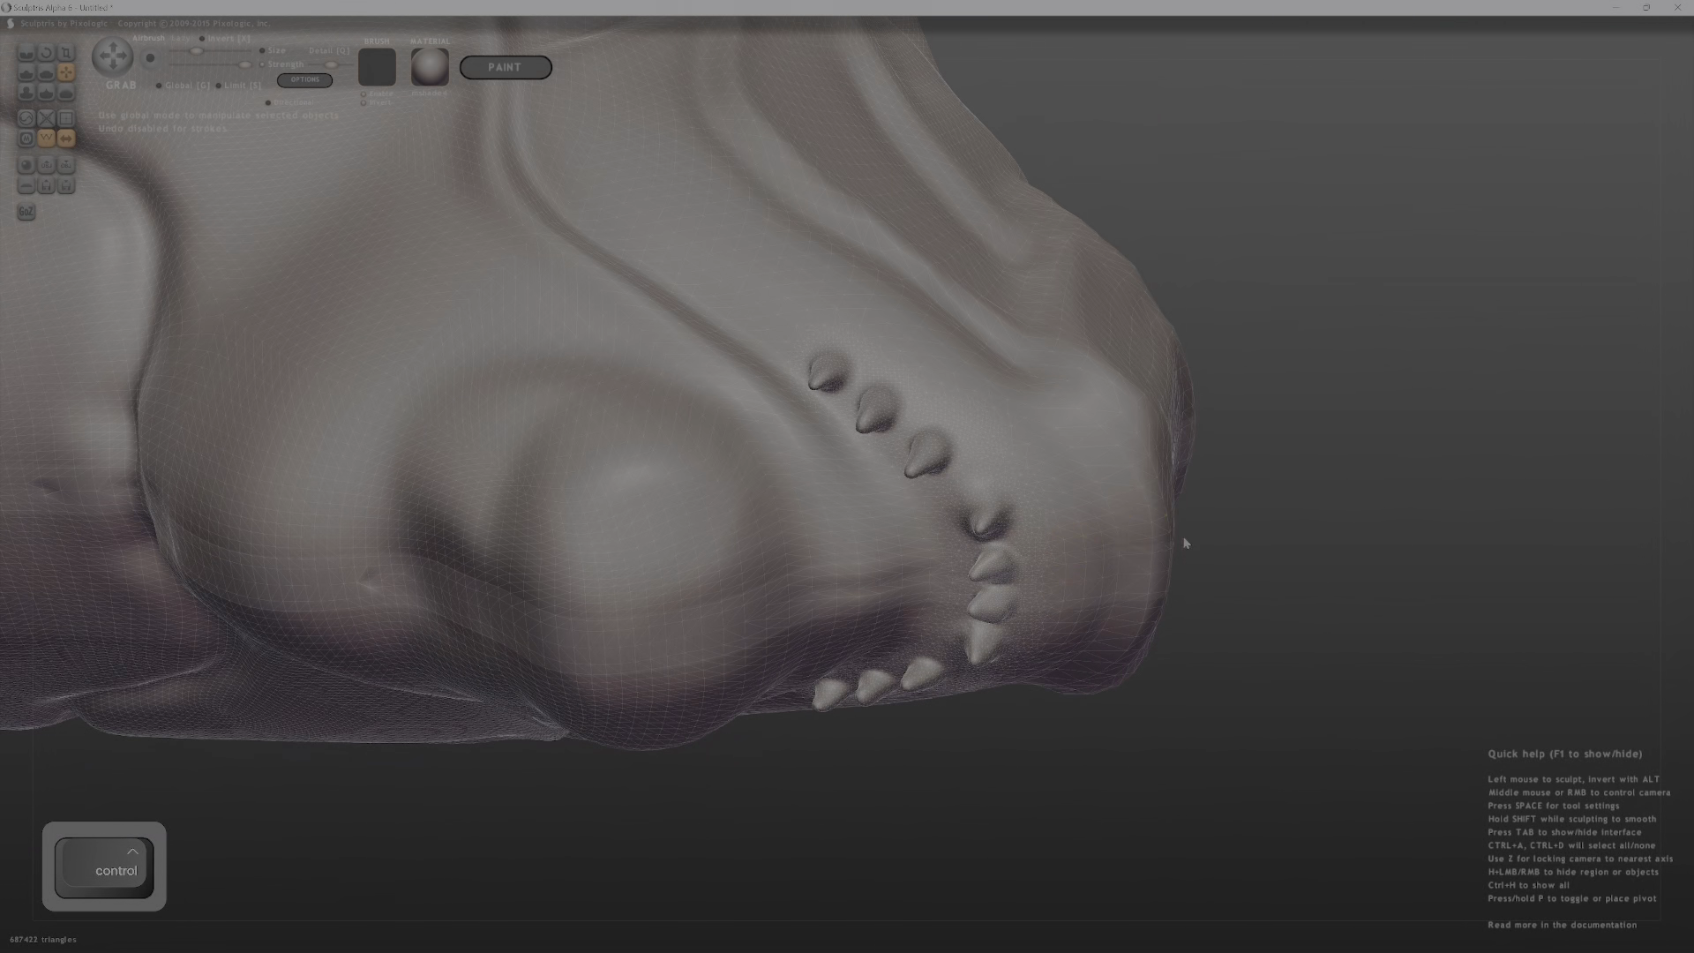
key(ctrl+z)
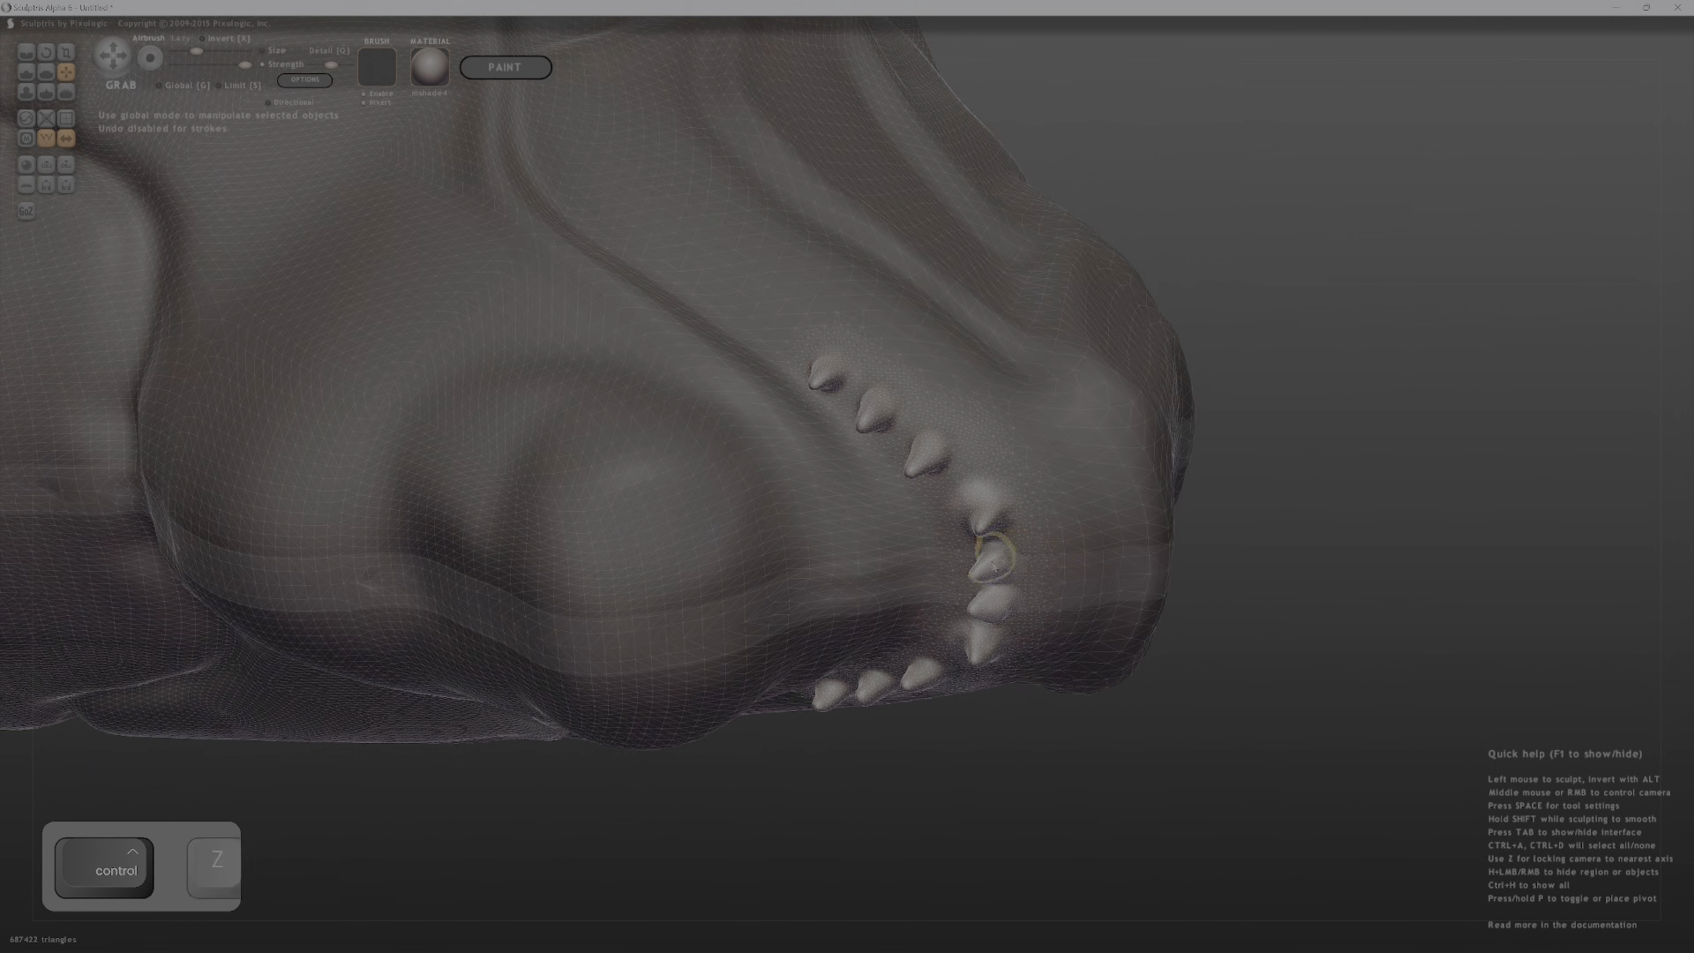
key(ctrl+z)
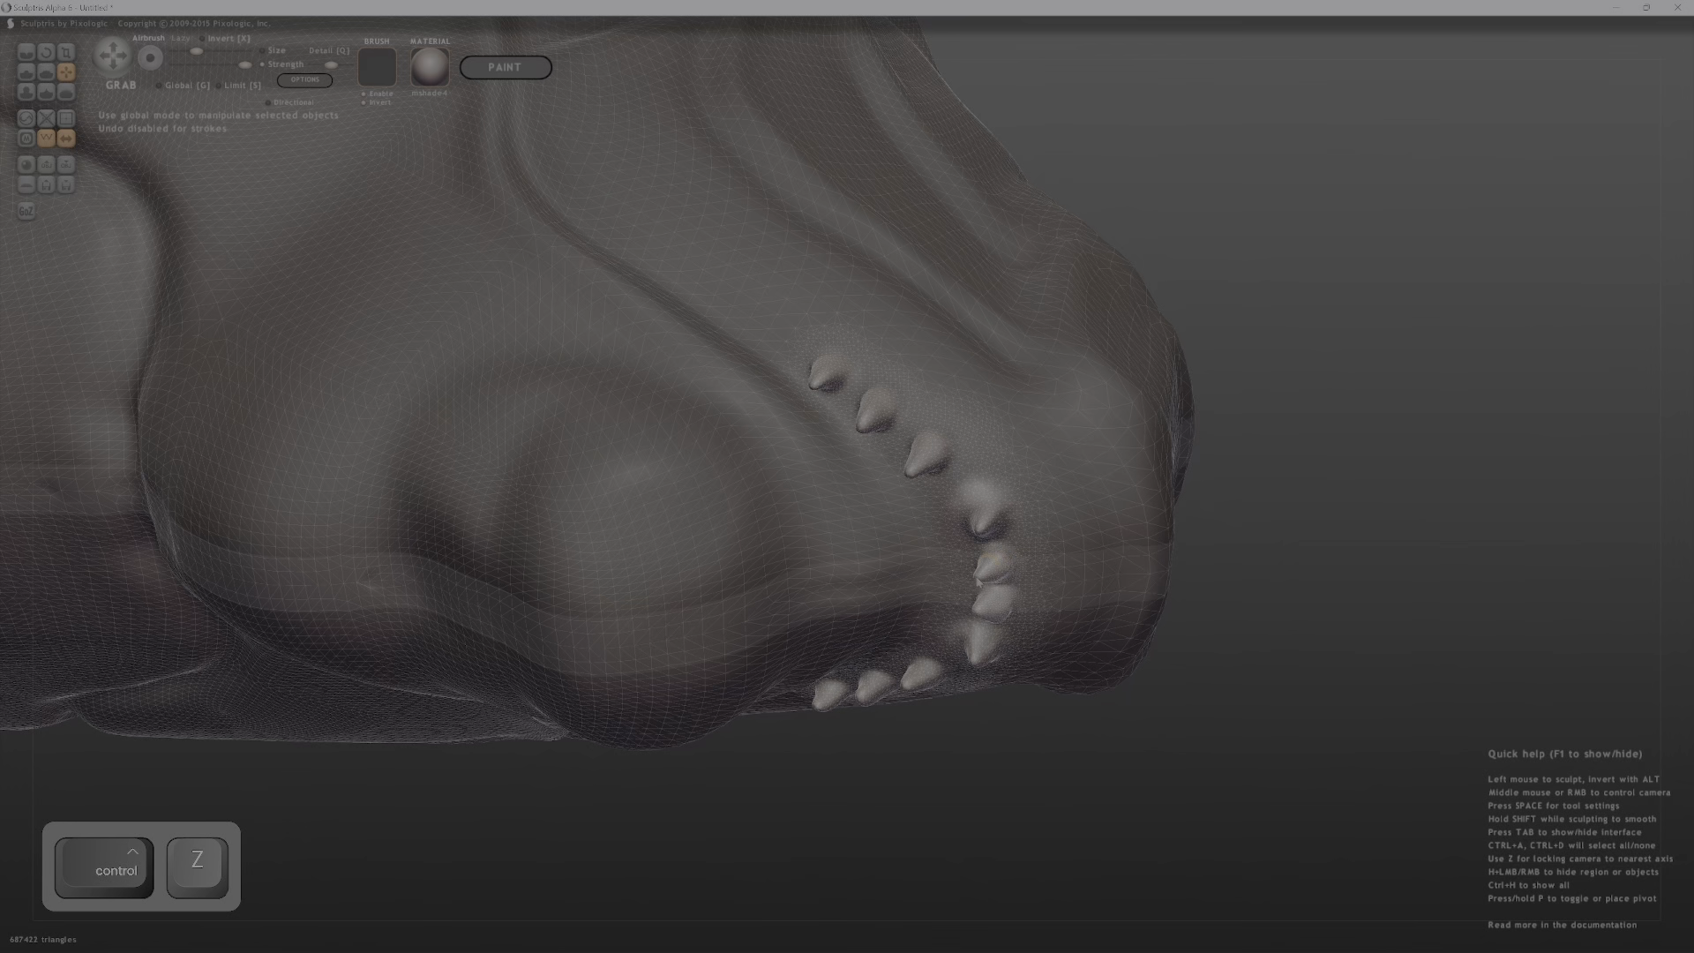
Lengthen the two central front teeth and shape their tips from the front.
middle_drag(1000, 568, 1028, 701)
key(ctrl)
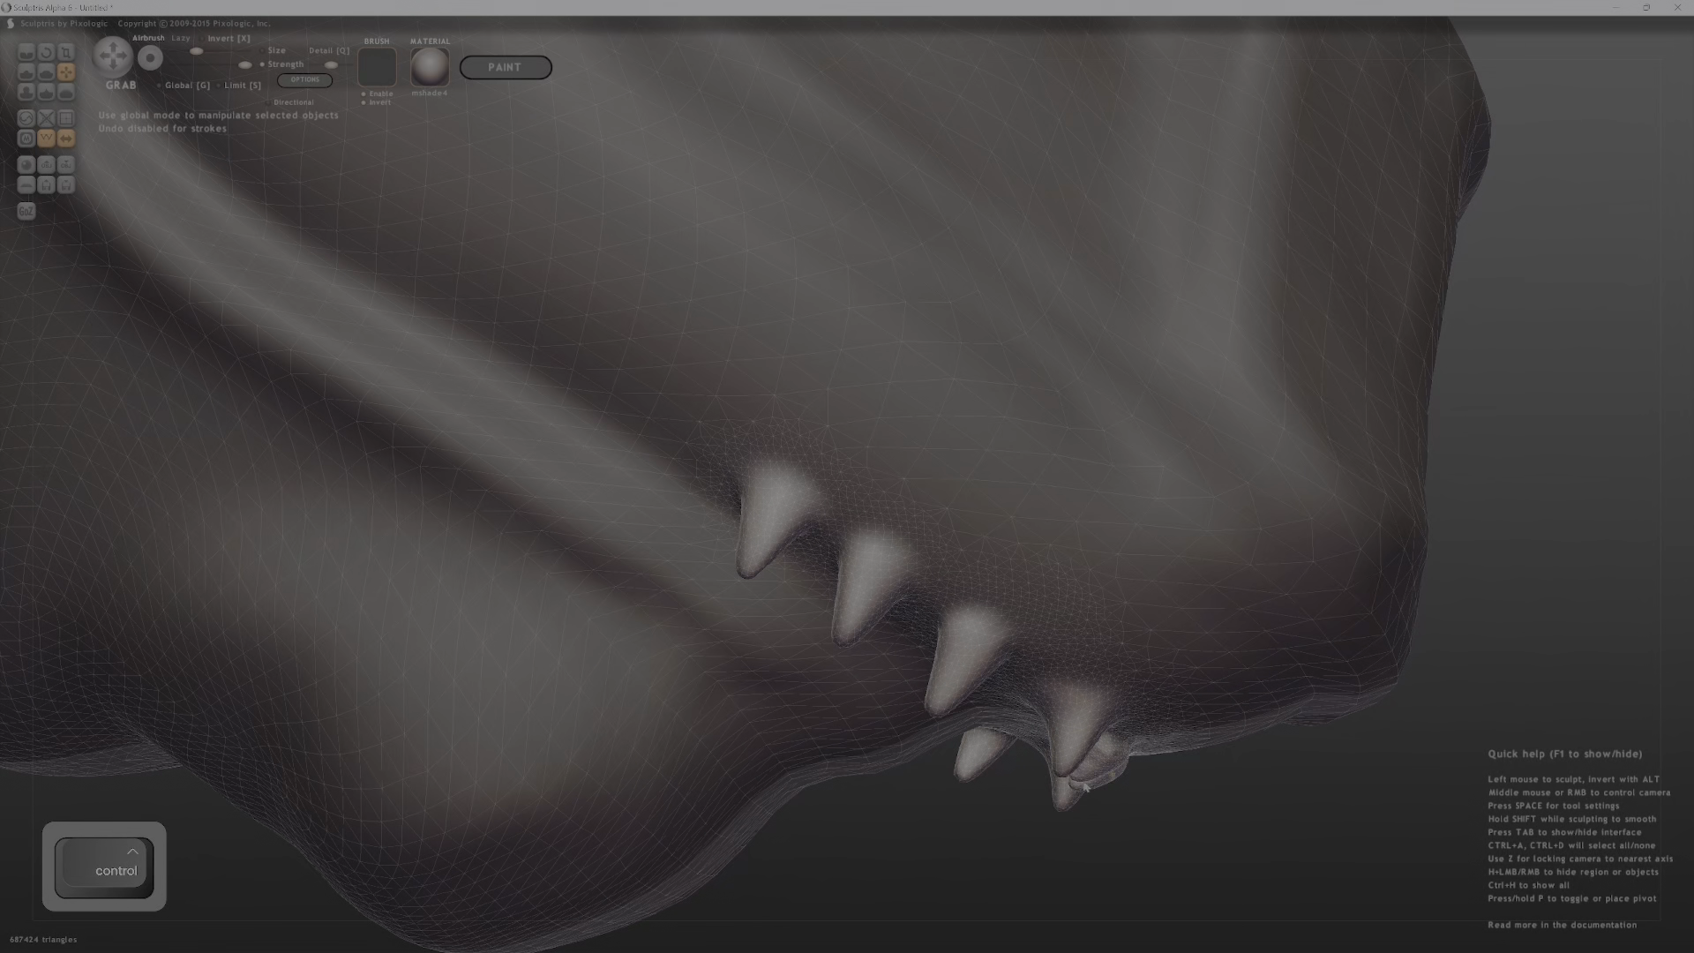
mouse_move(1092, 792)
ctrl+mouse_down()
mouse_move(1078, 786)
mouse_move(1085, 801)
ctrl+mouse_up()
middle_drag(1085, 801, 904, 797)
middle_drag(1088, 790, 957, 744)
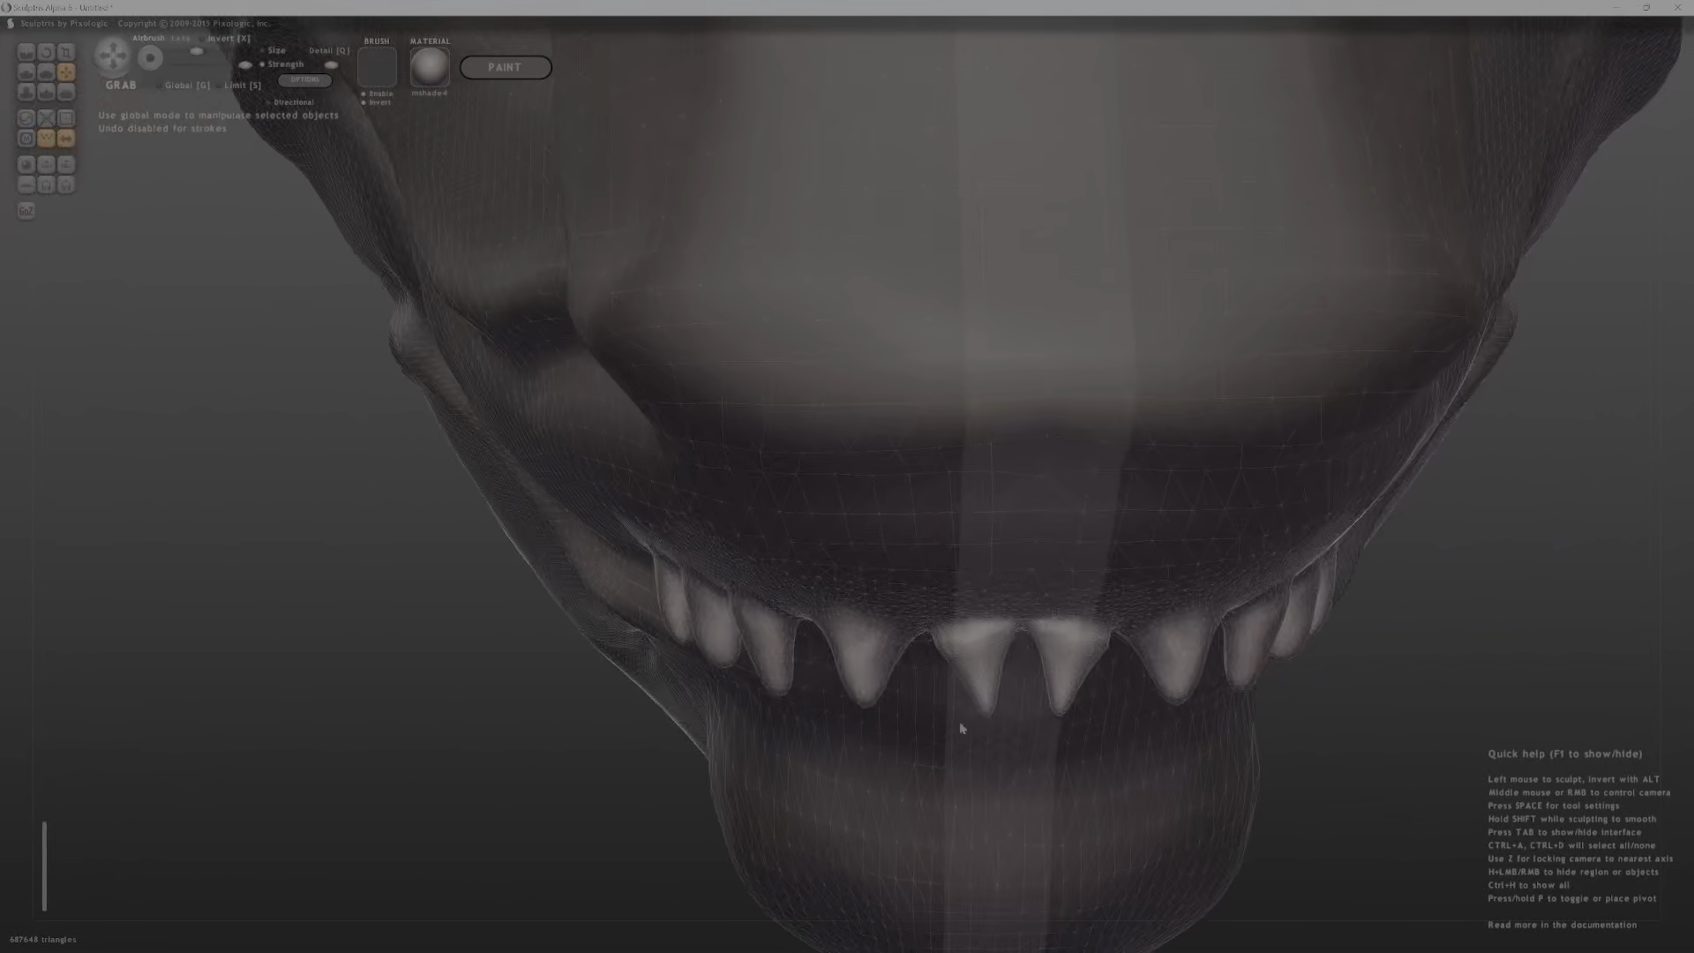
drag(990, 707, 976, 684)
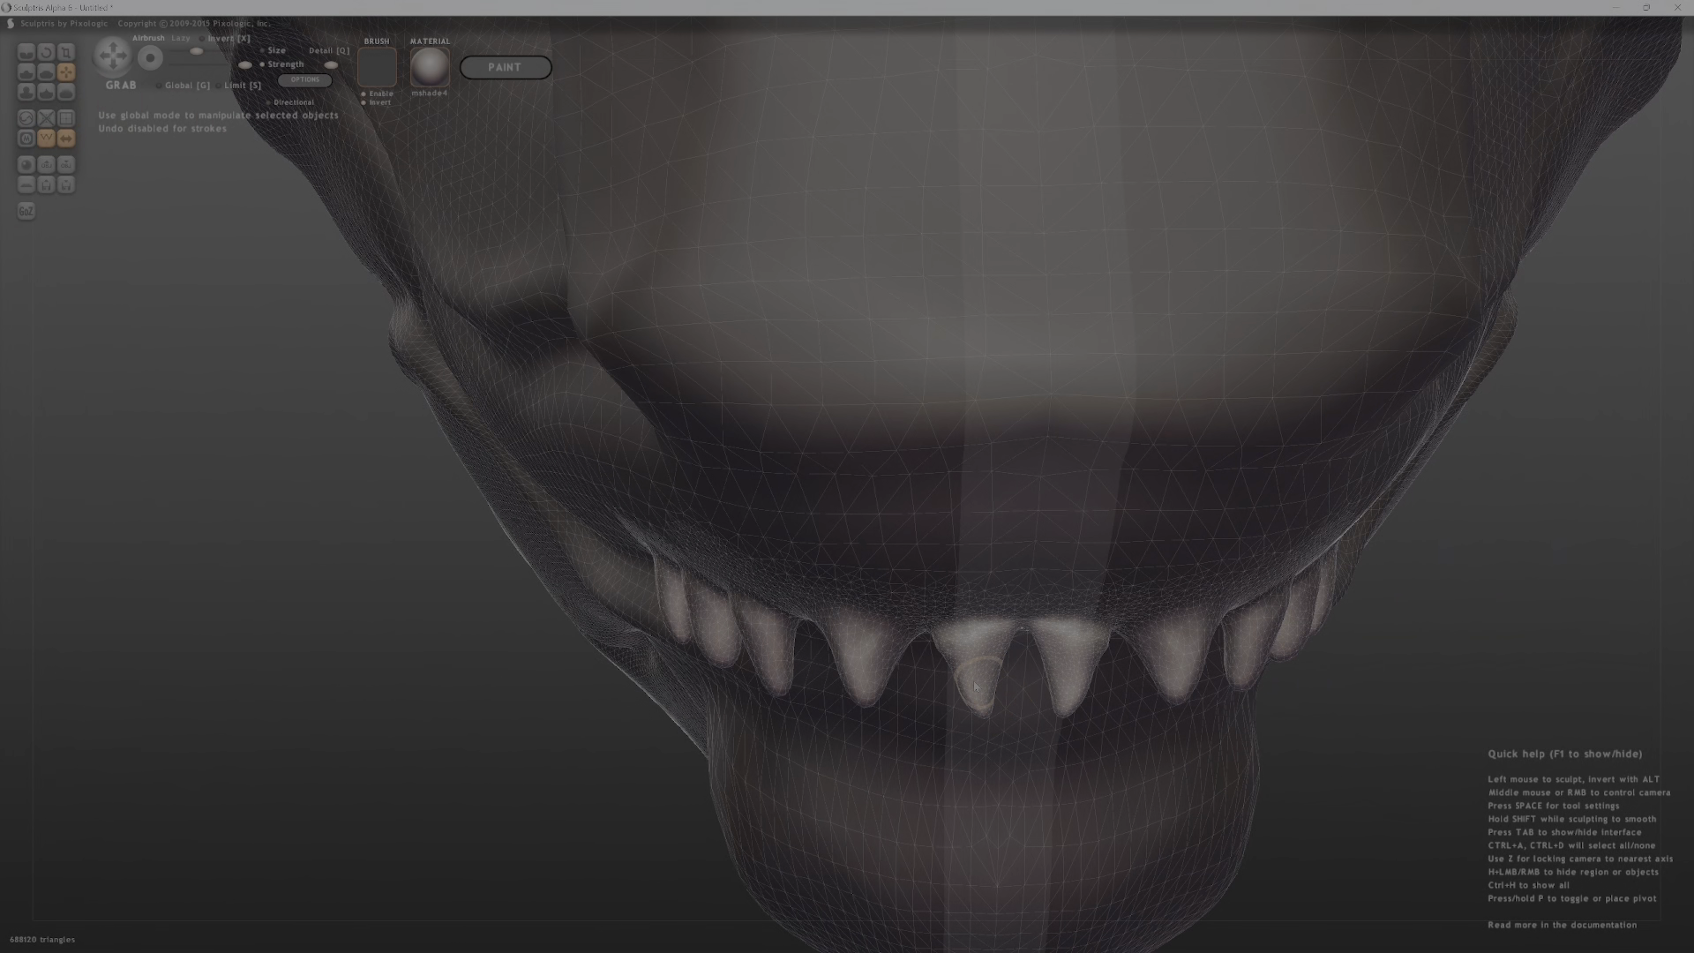
Smooth the unmasked surfaces of the central front teeth and the side teeth.
middle_drag(1008, 688, 960, 526)
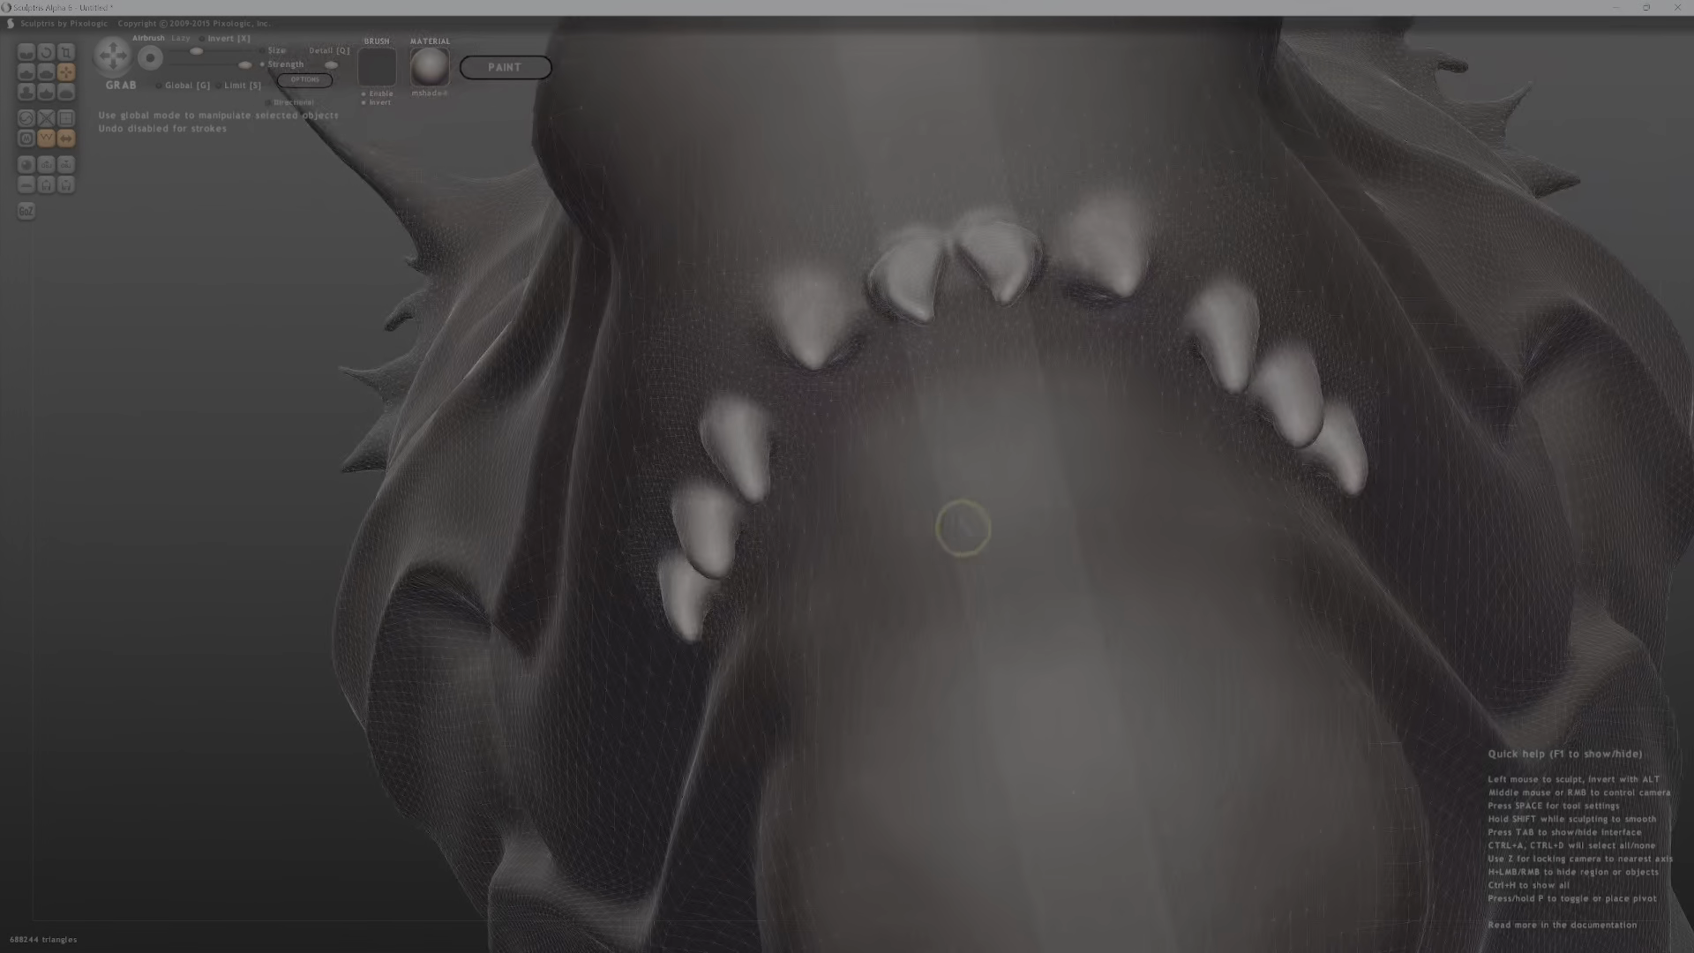
key(shift)
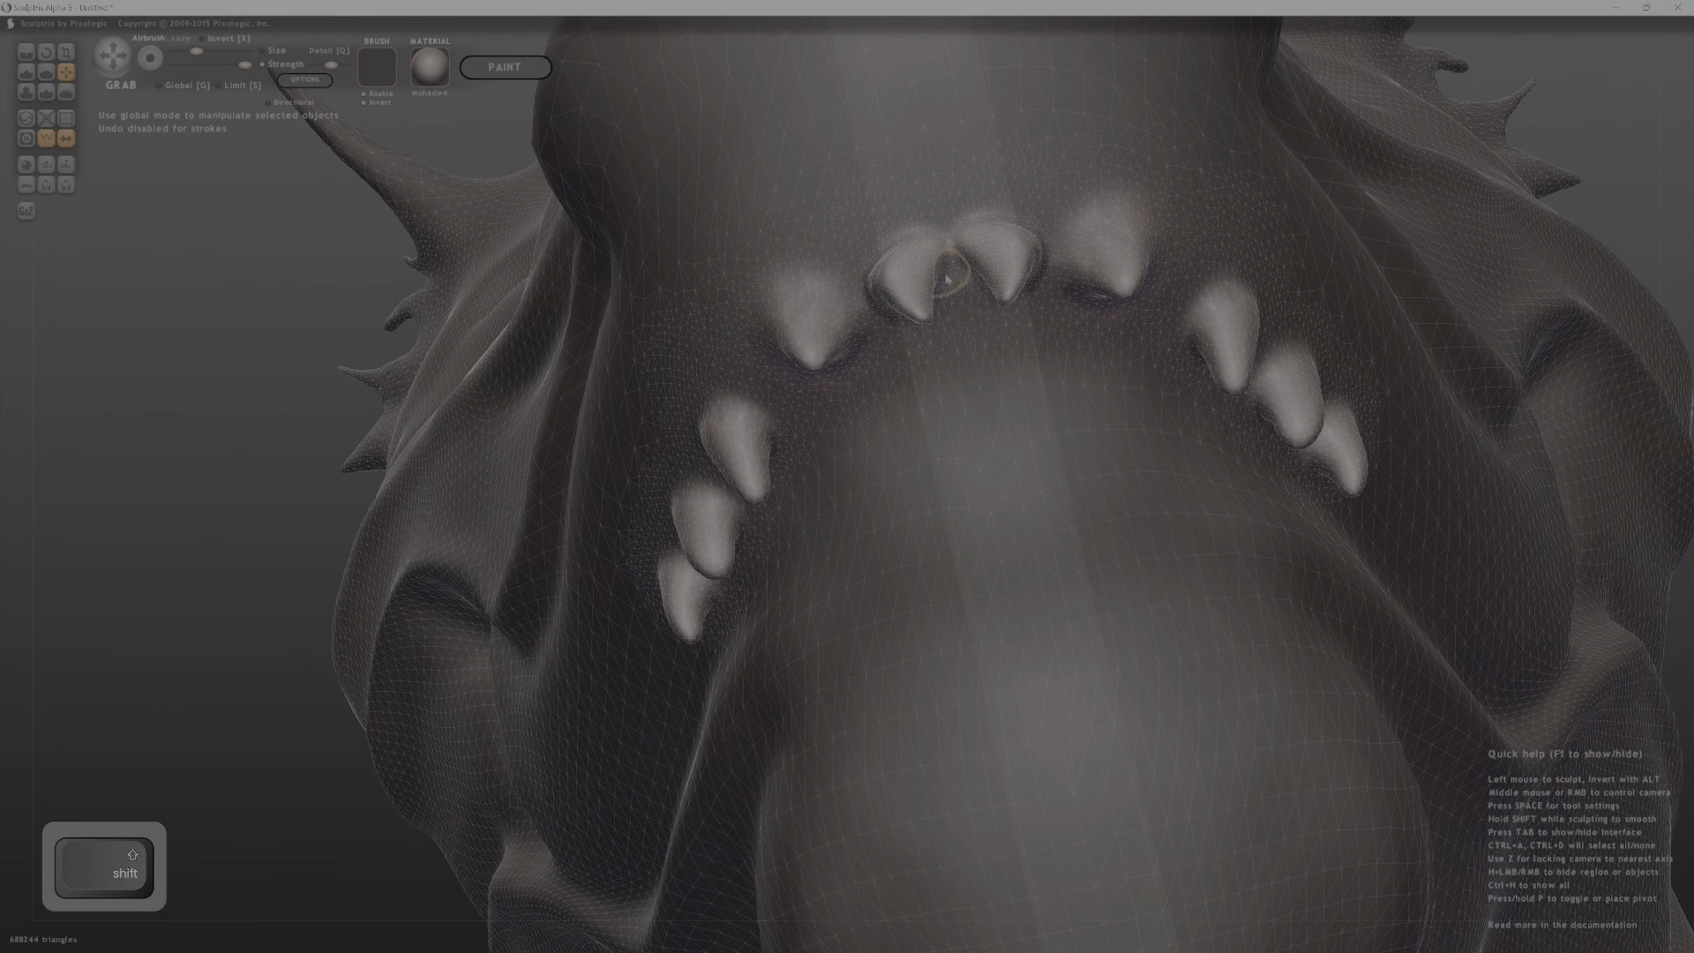
middle_drag(947, 280, 728, 225)
shift+drag(728, 225, 734, 229)
mouse_move(734, 230)
middle_down()
mouse_move(556, 401)
mouse_move(582, 644)
middle_up()
mouse_move(572, 648)
shift+mouse_down()
mouse_move(550, 675)
mouse_move(540, 664)
mouse_move(564, 646)
shift+mouse_up()
Invert the mask so the teeth are protected and the surrounding gum can be sculpted.
middle_drag(545, 633, 1090, 667)
mouse_move(962, 644)
alt+middle_down()
mouse_move(983, 492)
mouse_move(1010, 551)
mouse_move(1113, 470)
mouse_move(917, 501)
mouse_move(935, 448)
alt+middle_up()
ctrl+click(1211, 738)
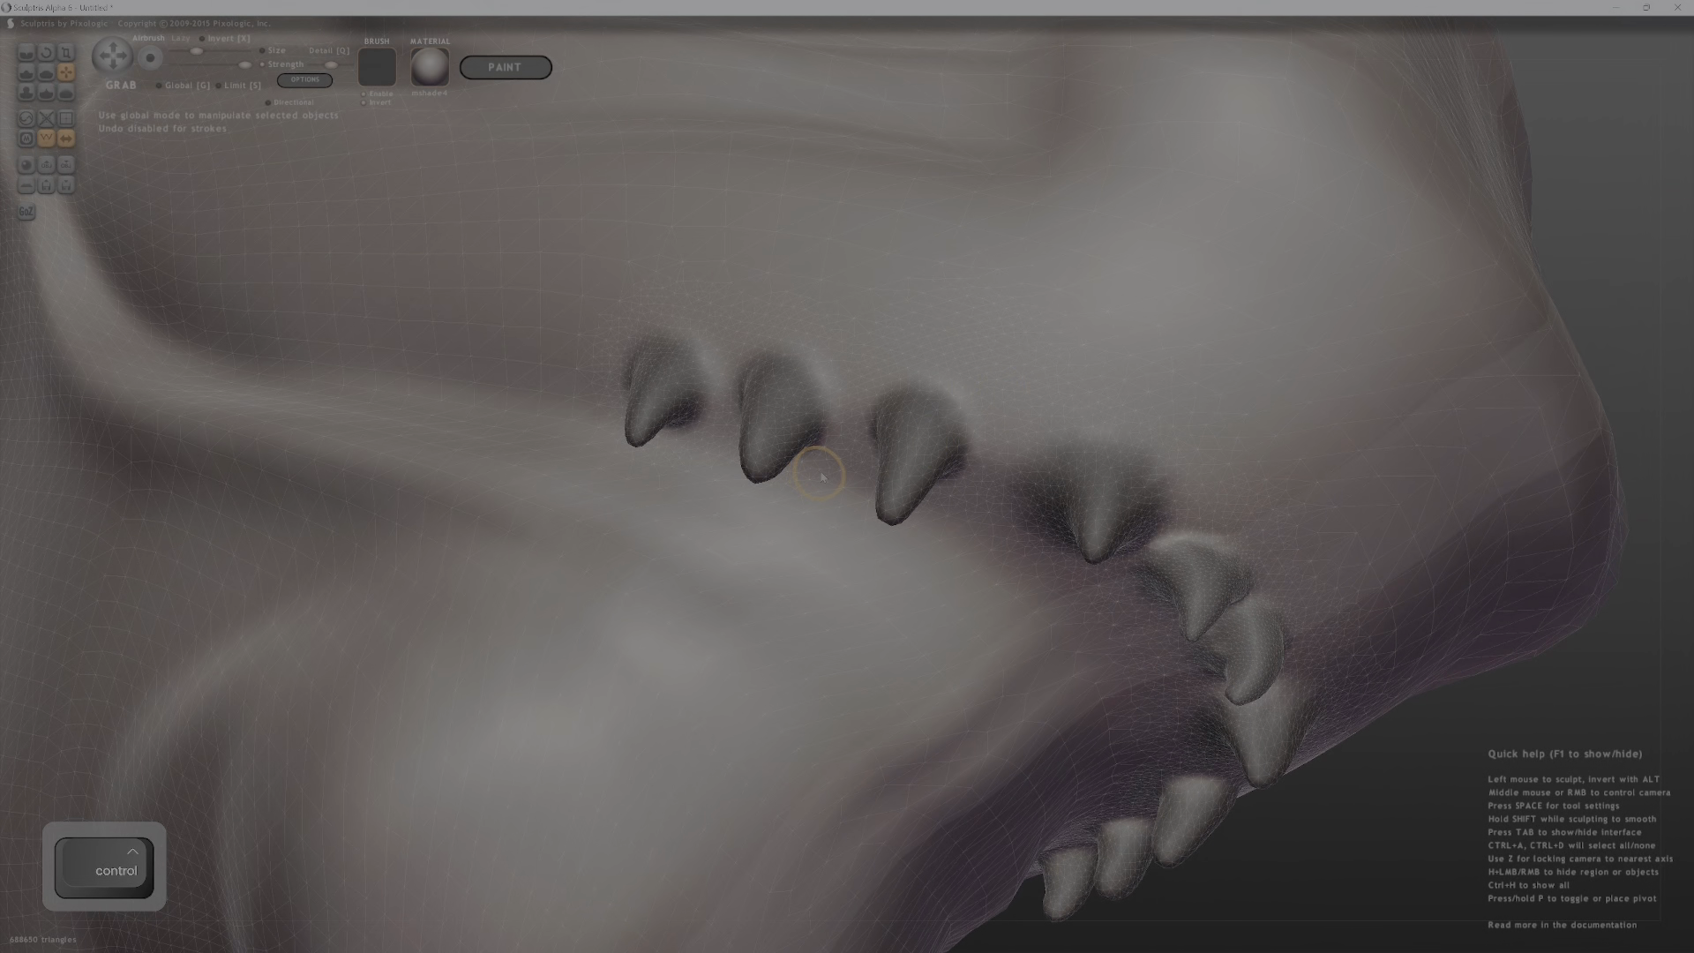
Define the gum line around the bases of the three side teeth on each side with the Crease brush.
key(e)
middle_drag(820, 477, 705, 291)
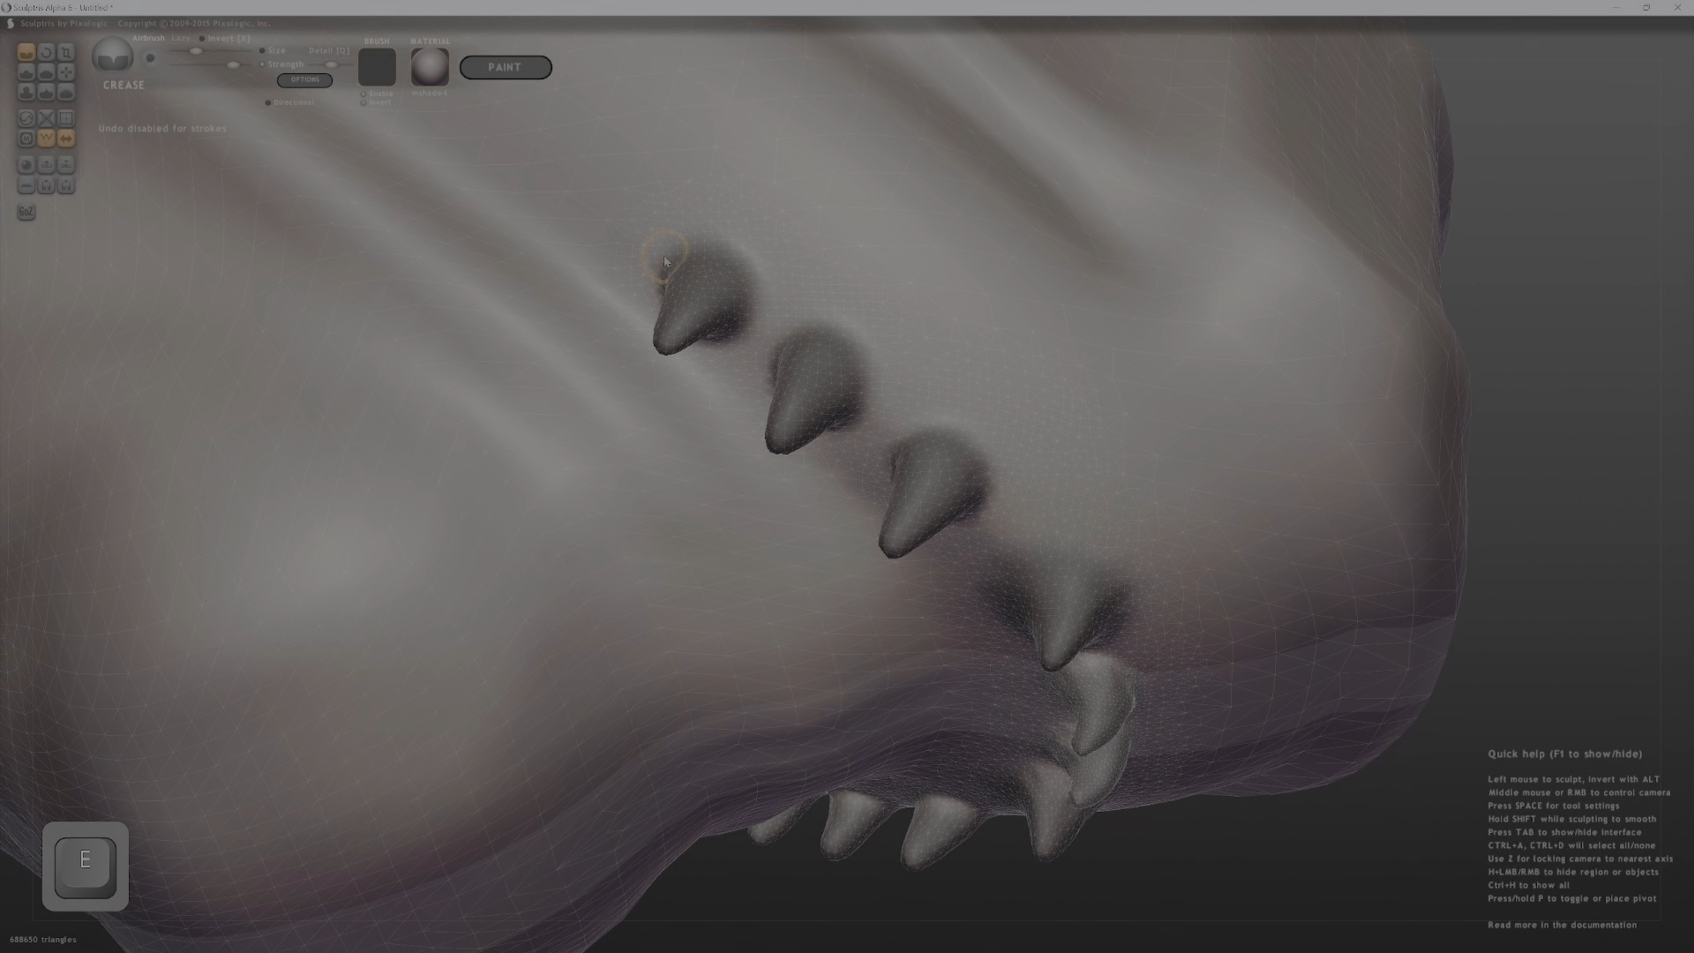
drag(759, 269, 723, 347)
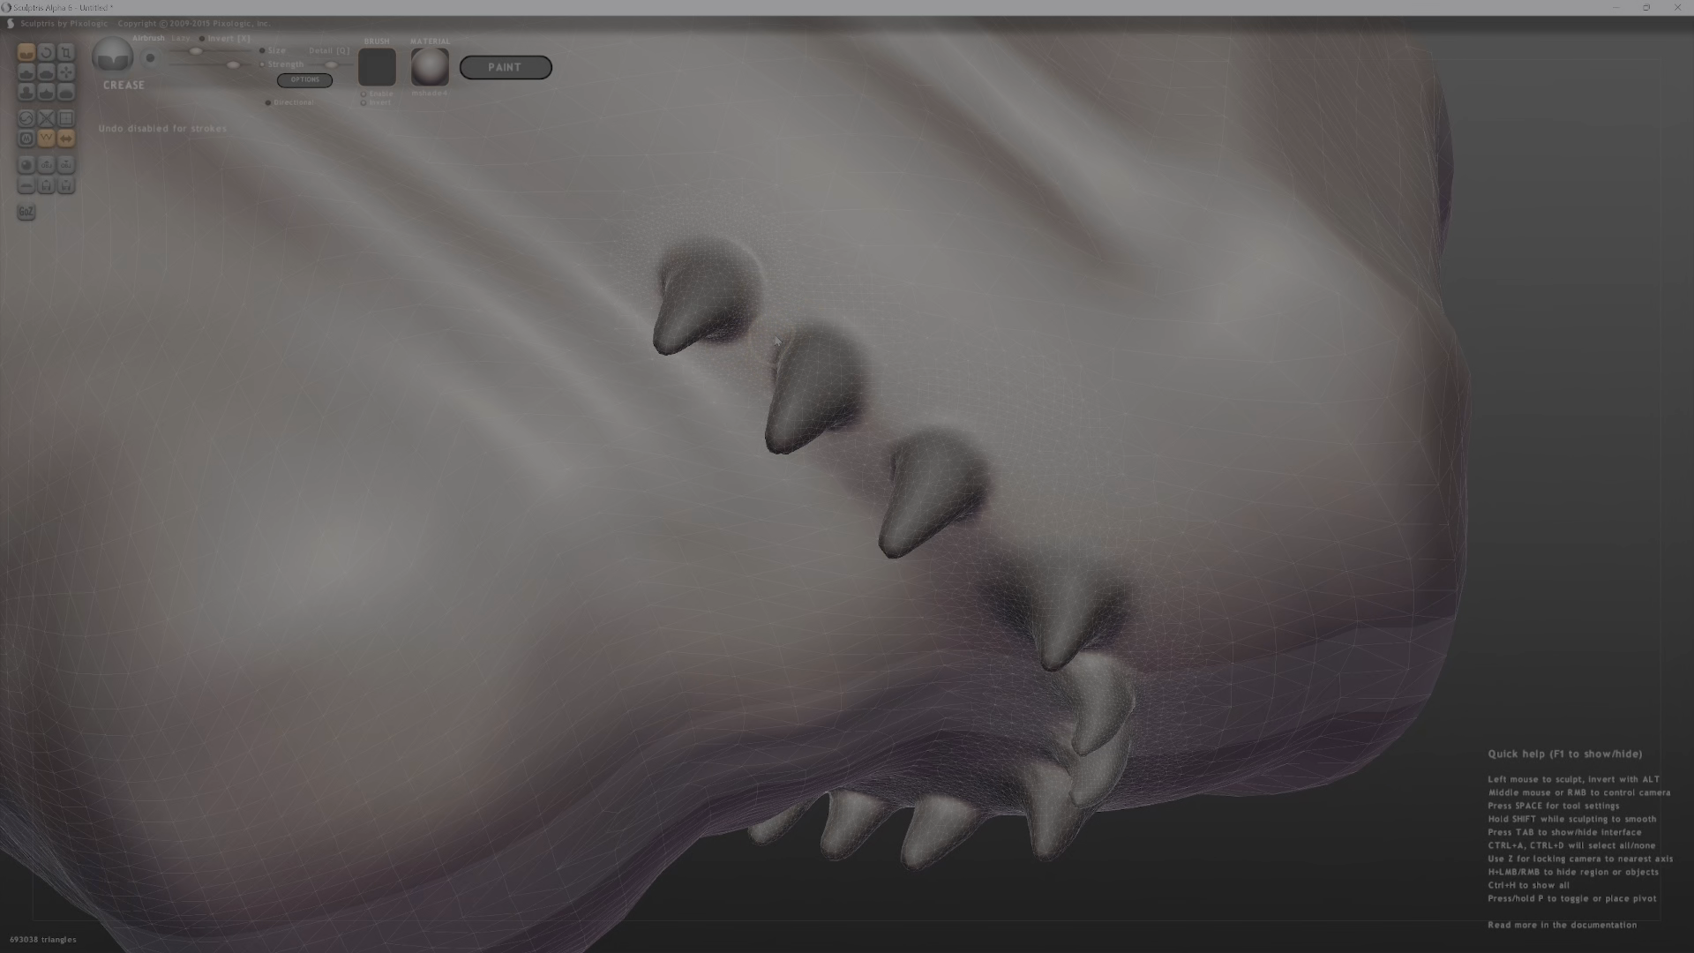
drag(870, 400, 888, 442)
drag(990, 476, 958, 507)
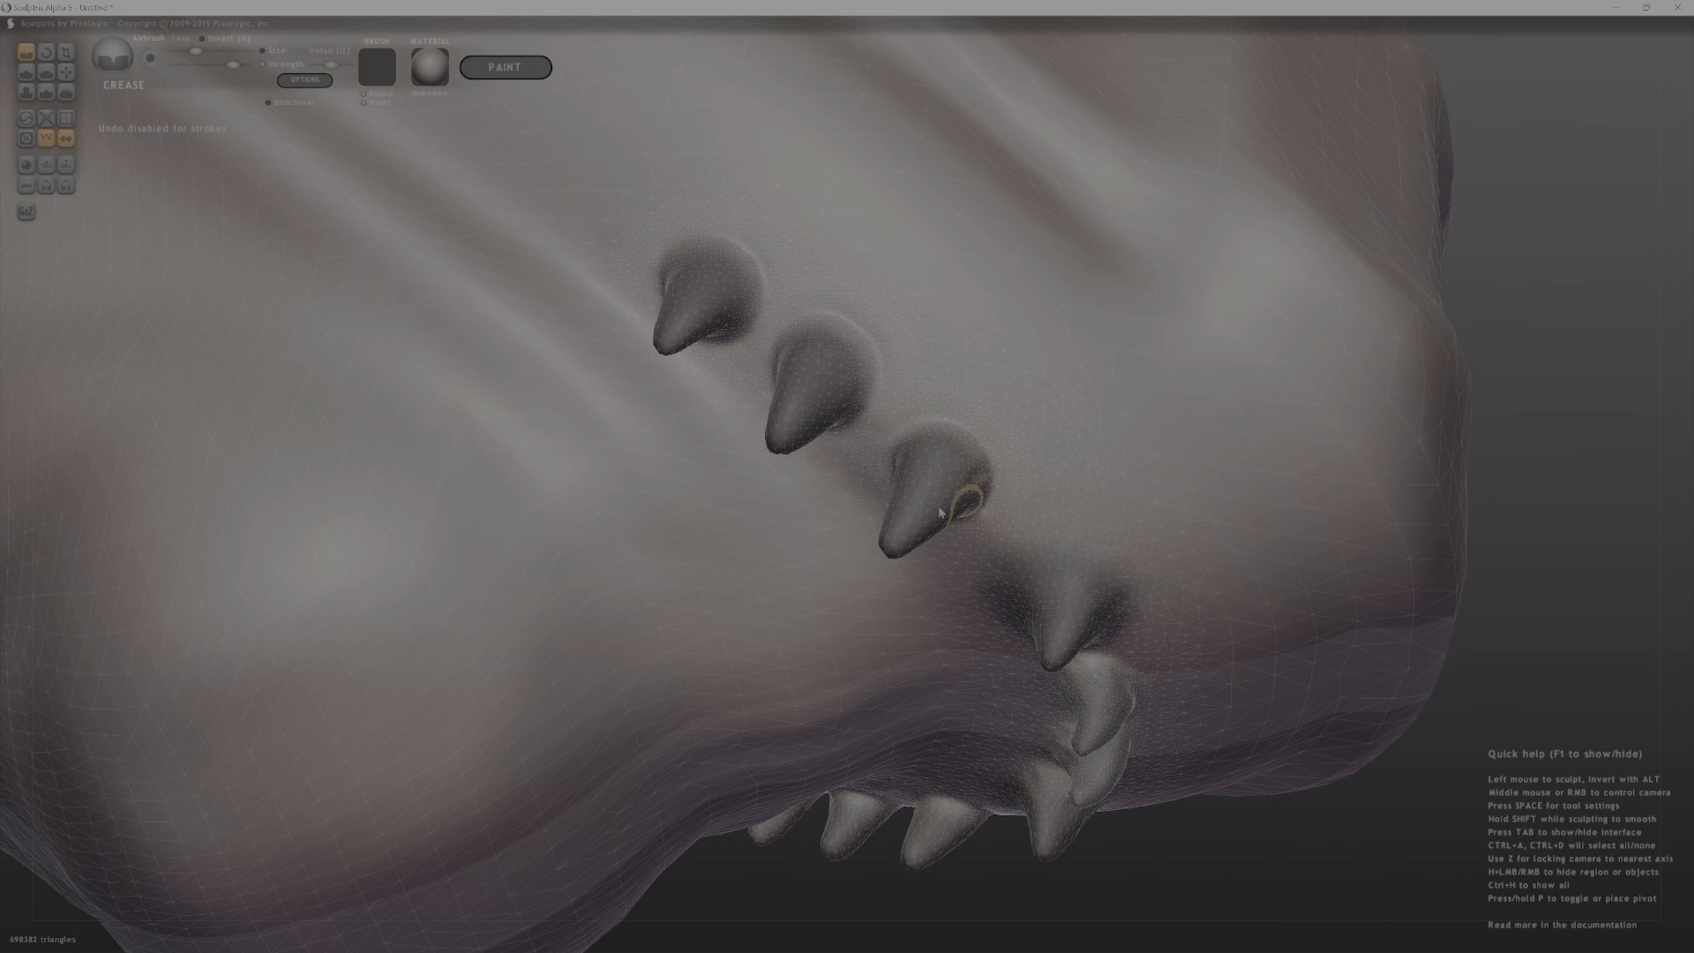
middle_drag(958, 506, 1218, 432)
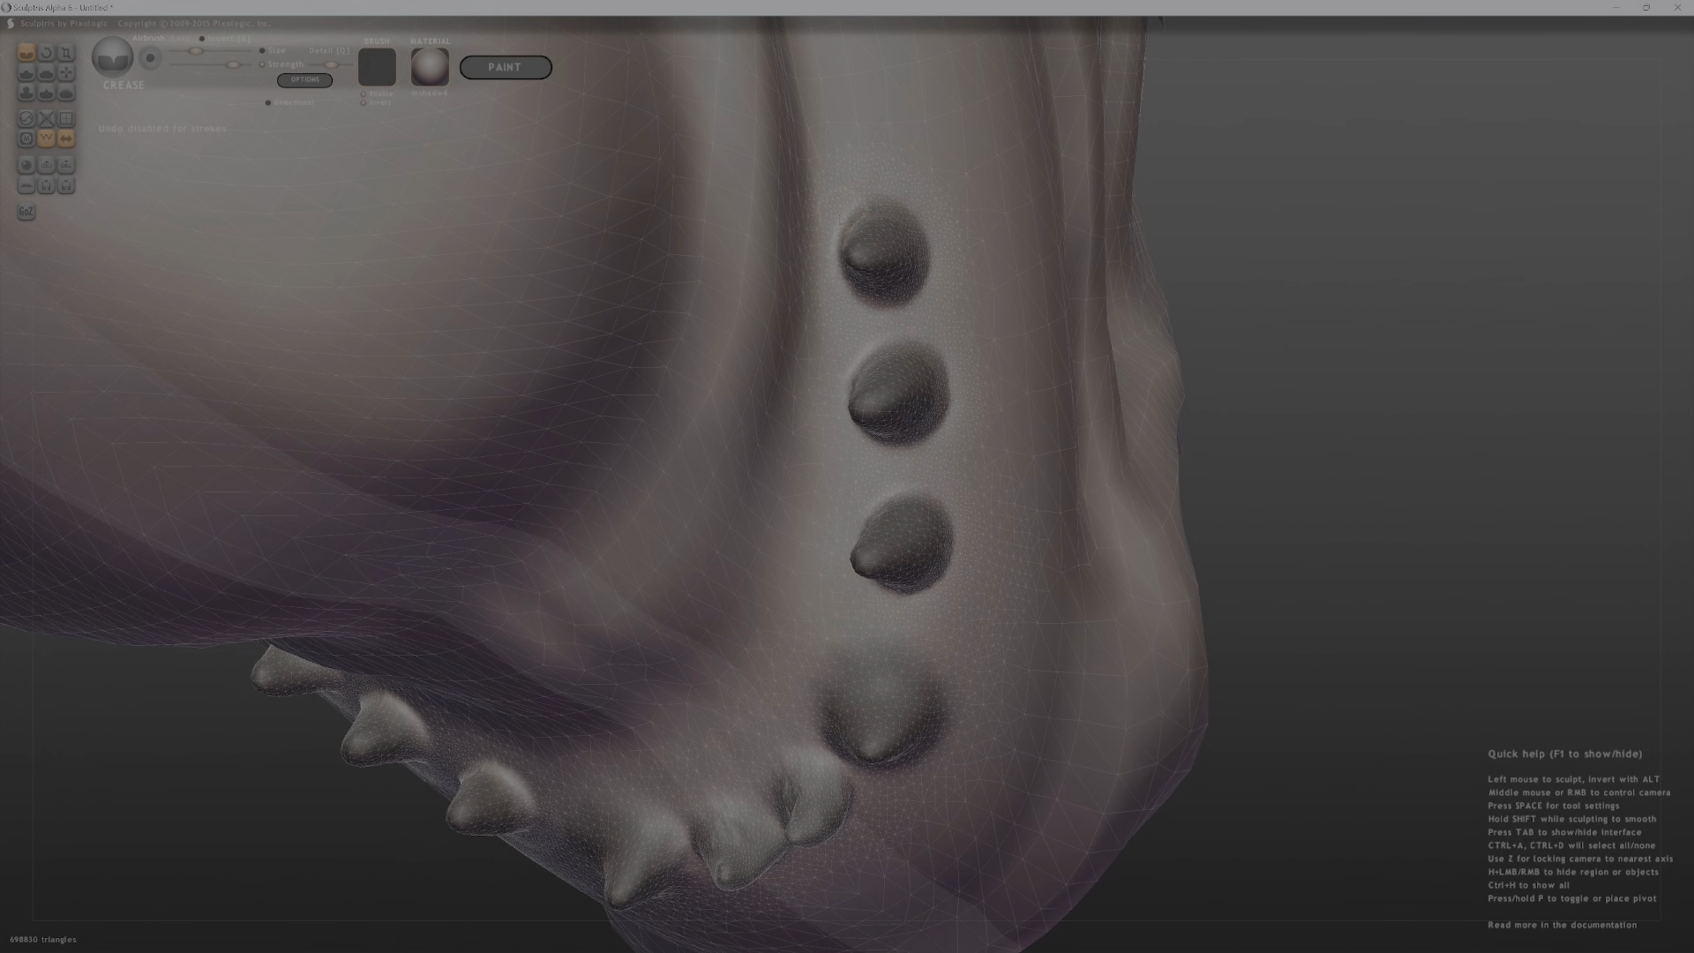
middle_drag(887, 307, 948, 353)
drag(889, 385, 875, 435)
middle_drag(918, 477, 998, 526)
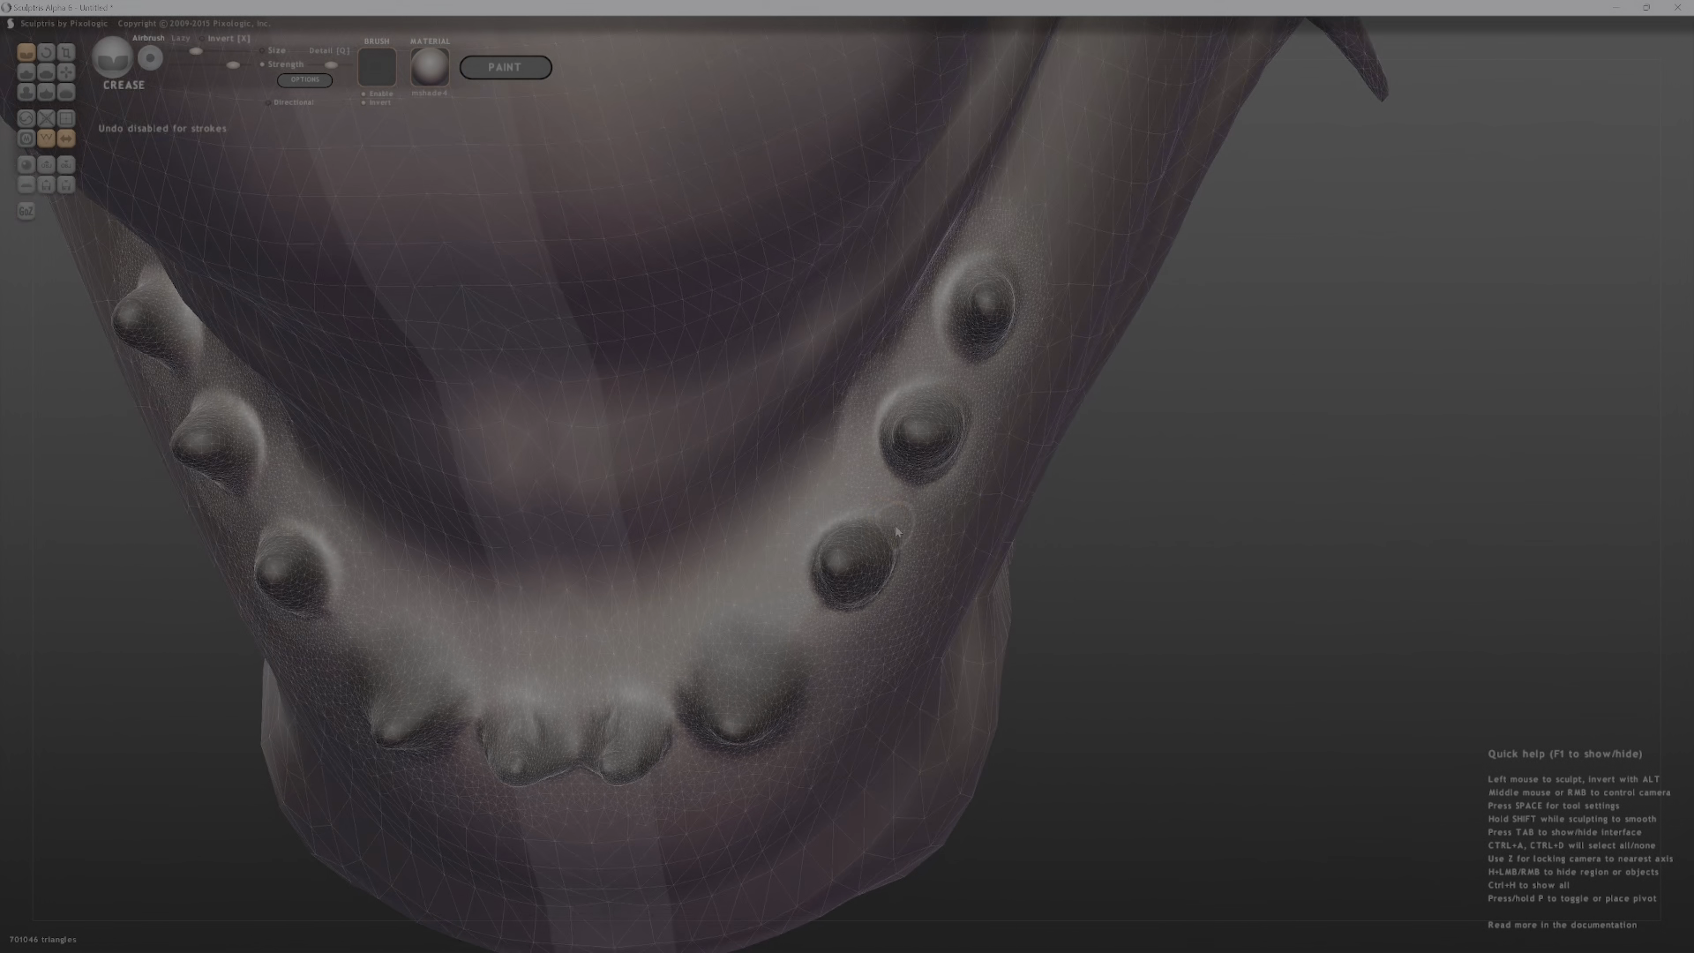
middle_drag(854, 521, 914, 524)
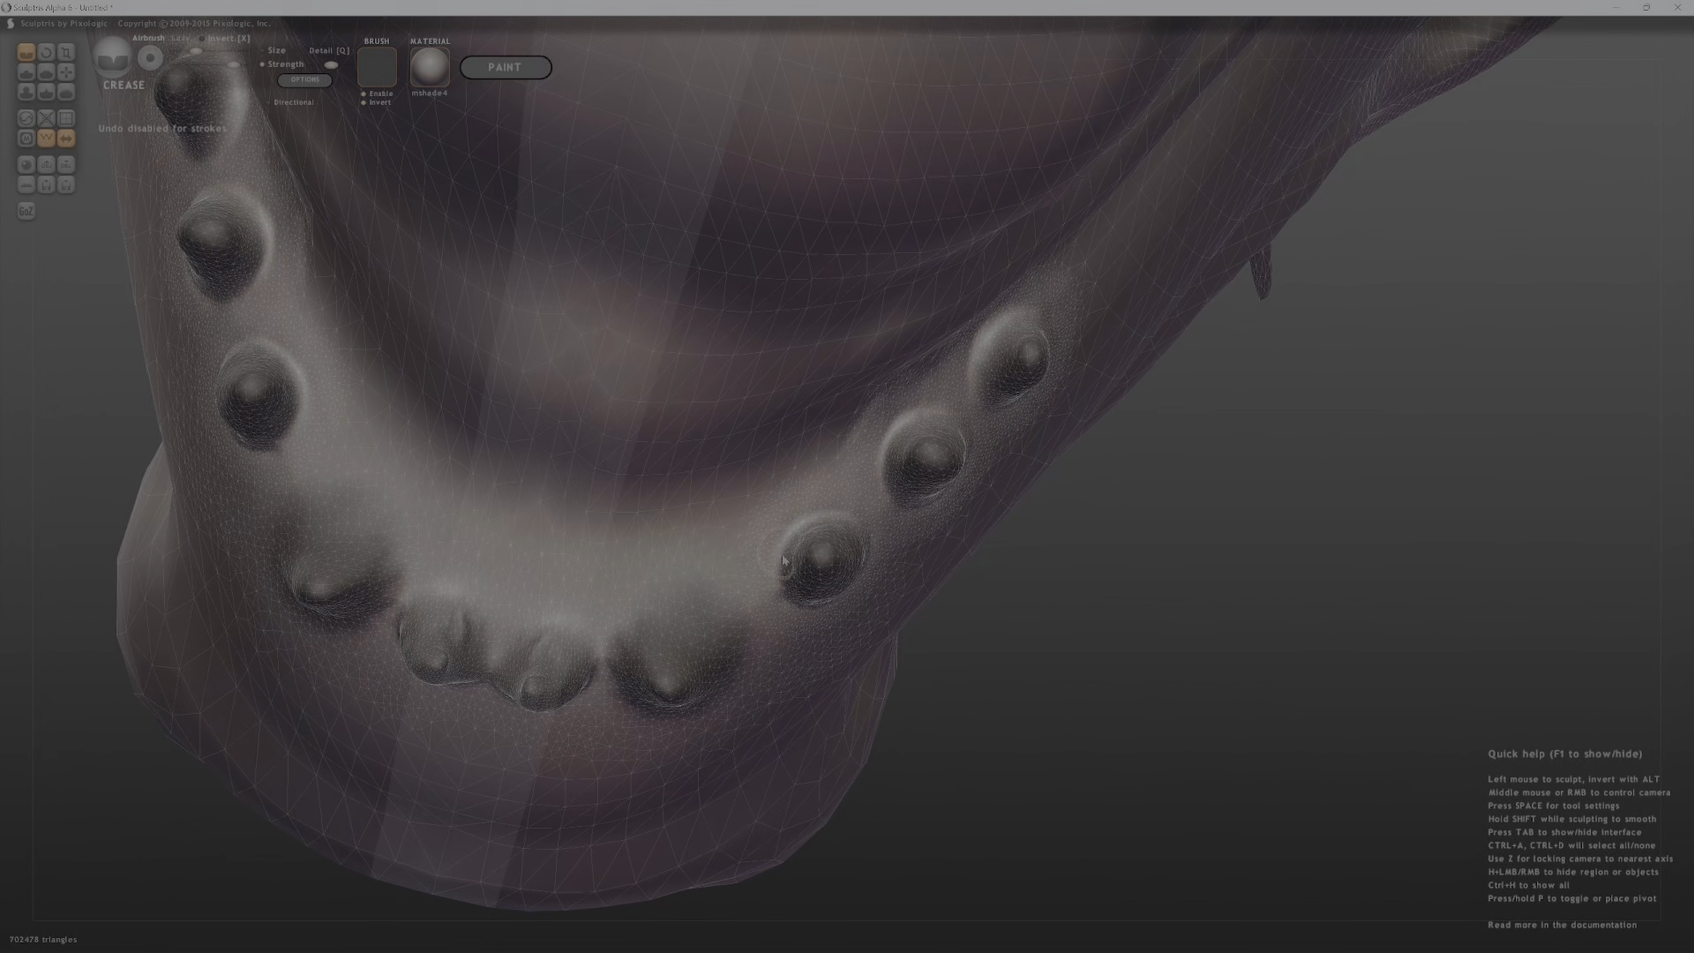
Crease the gum around the bases of the large fourth tooth and the central front pair.
middle_drag(712, 610, 680, 593)
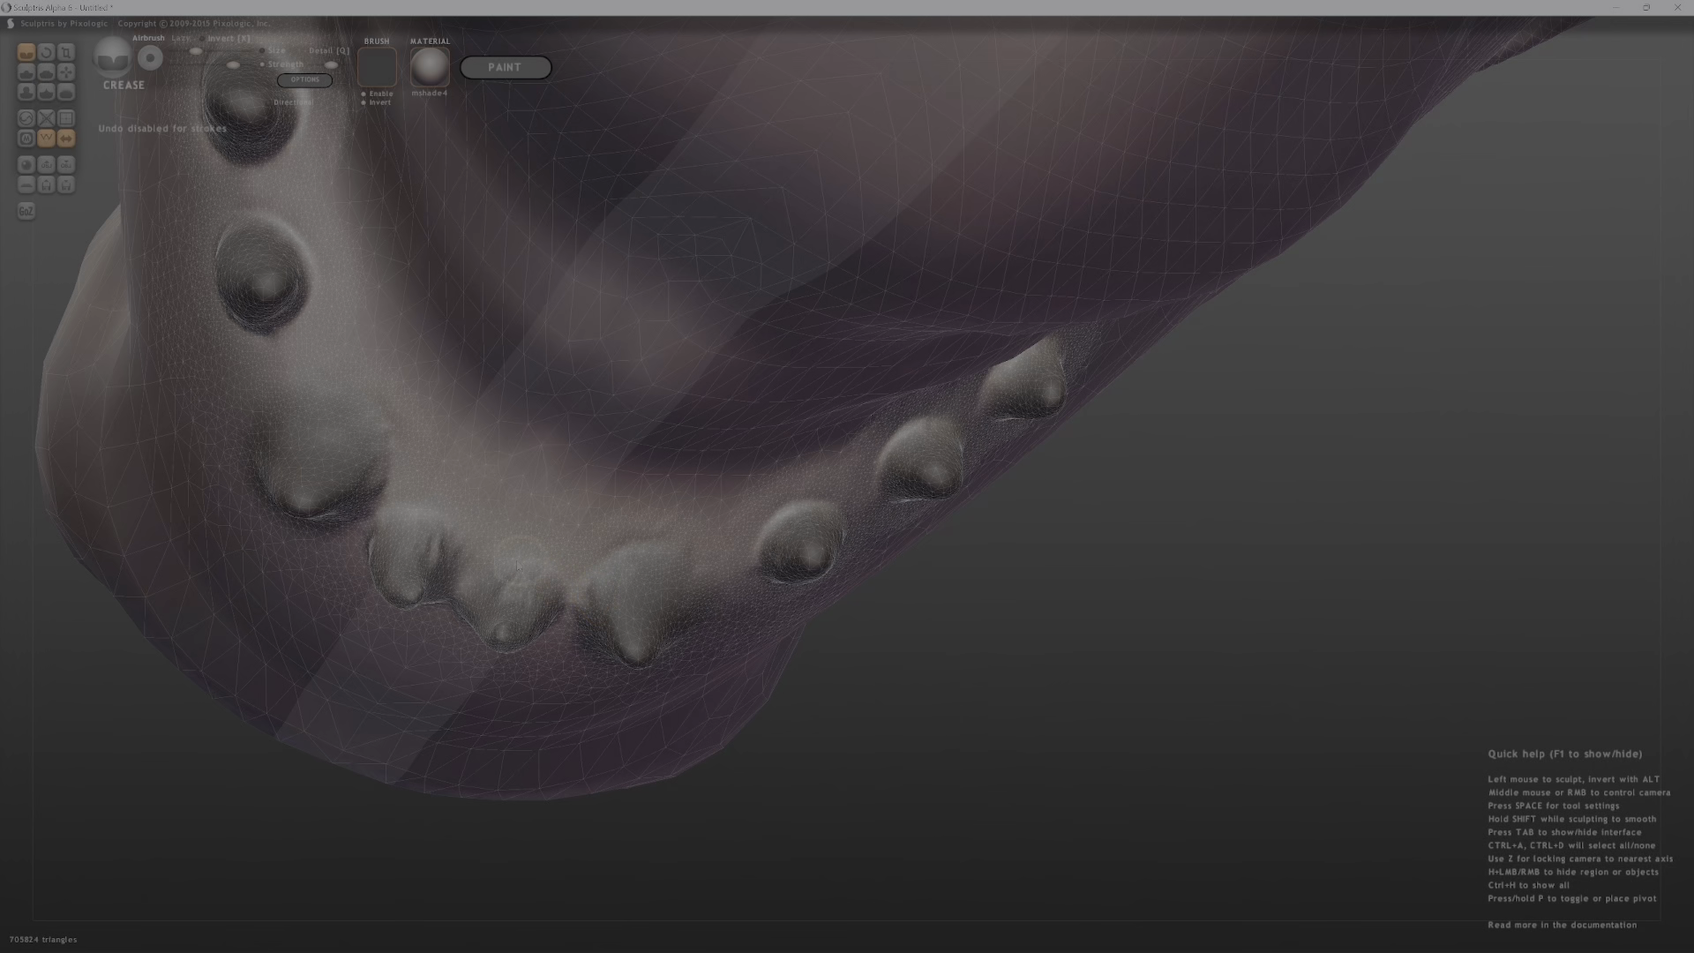
middle_drag(477, 583, 560, 547)
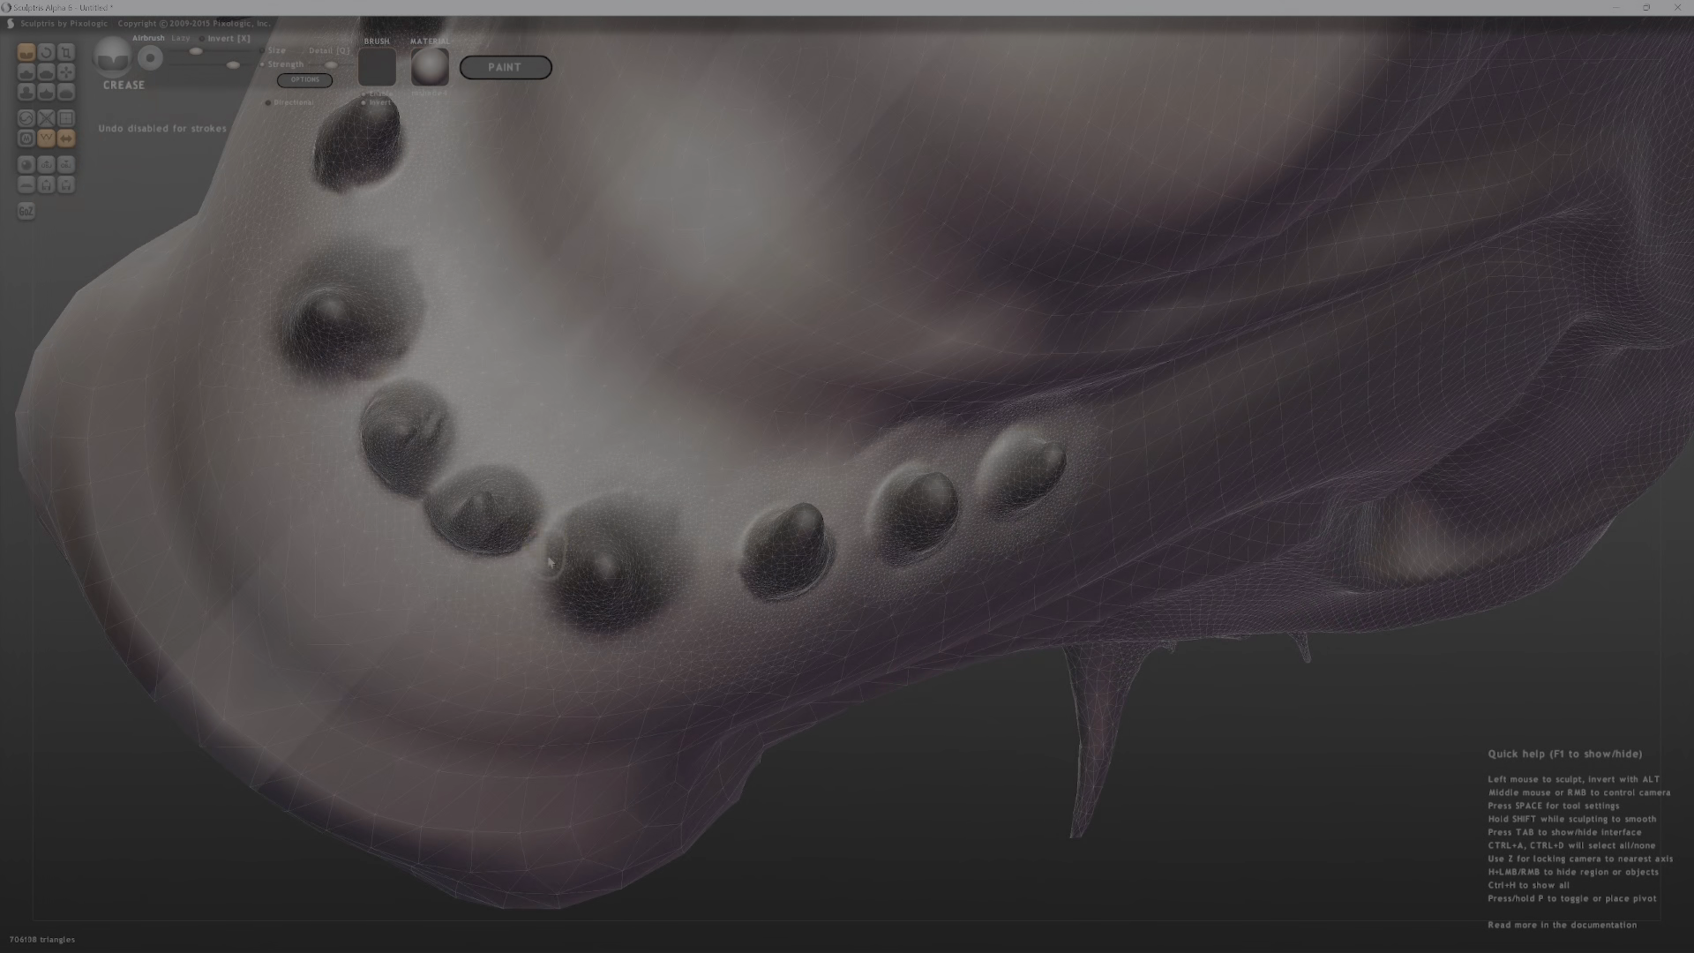
mouse_move(549, 562)
mouse_down()
mouse_move(563, 604)
mouse_move(601, 630)
mouse_move(654, 619)
mouse_move(680, 540)
mouse_up()
drag(446, 427, 453, 475)
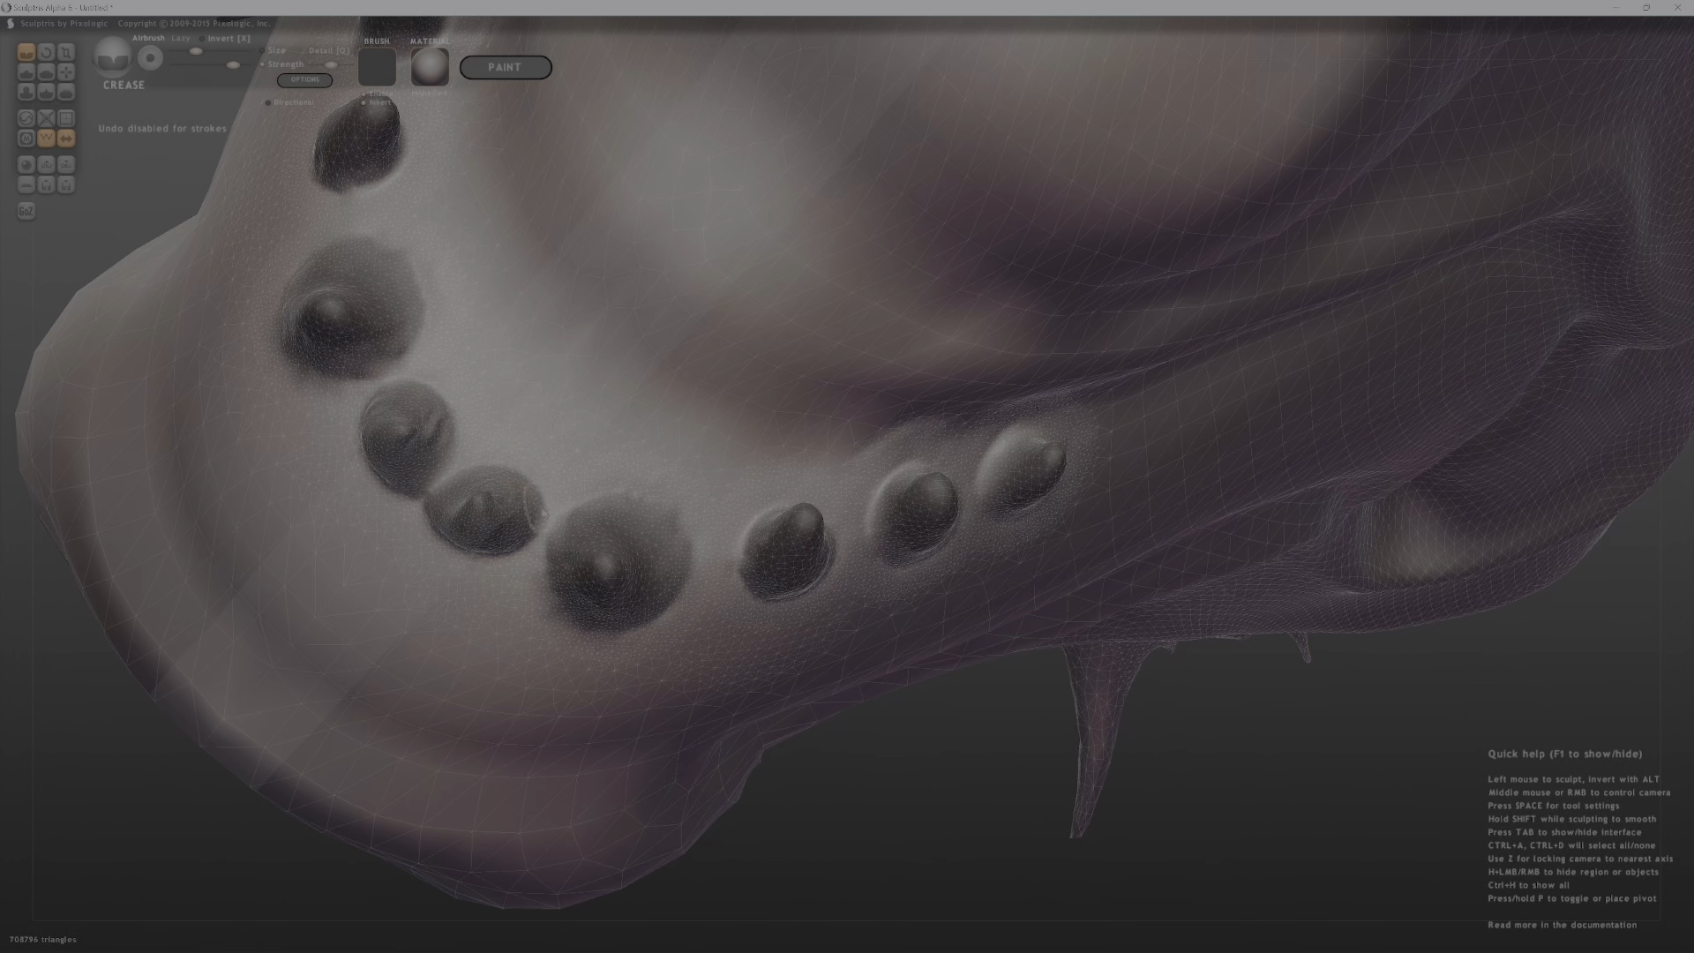
mouse_move(537, 510)
mouse_down()
mouse_move(520, 539)
mouse_move(472, 544)
mouse_up()
Invert the mask again so only the teeth can be edited, and switch to the Grab brush.
mouse_move(477, 551)
middle_down()
mouse_move(494, 578)
mouse_move(897, 711)
mouse_move(1464, 733)
mouse_move(1361, 719)
mouse_move(1414, 692)
middle_up()
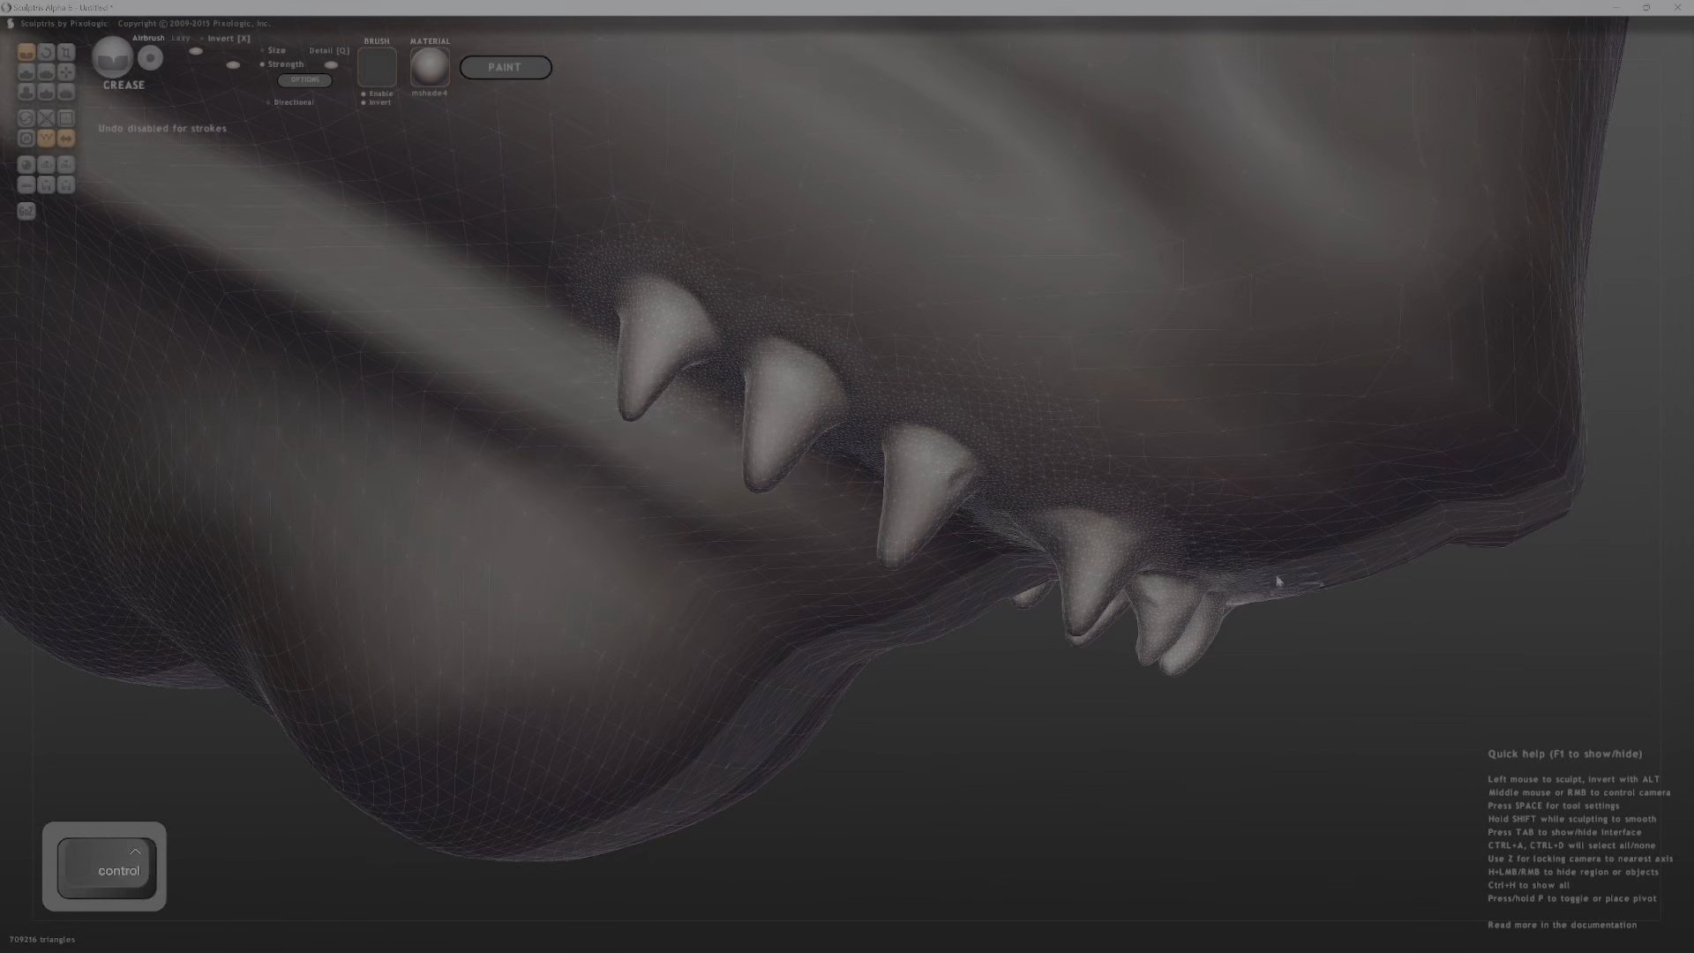
middle_drag(1278, 581, 952, 587)
key(g)
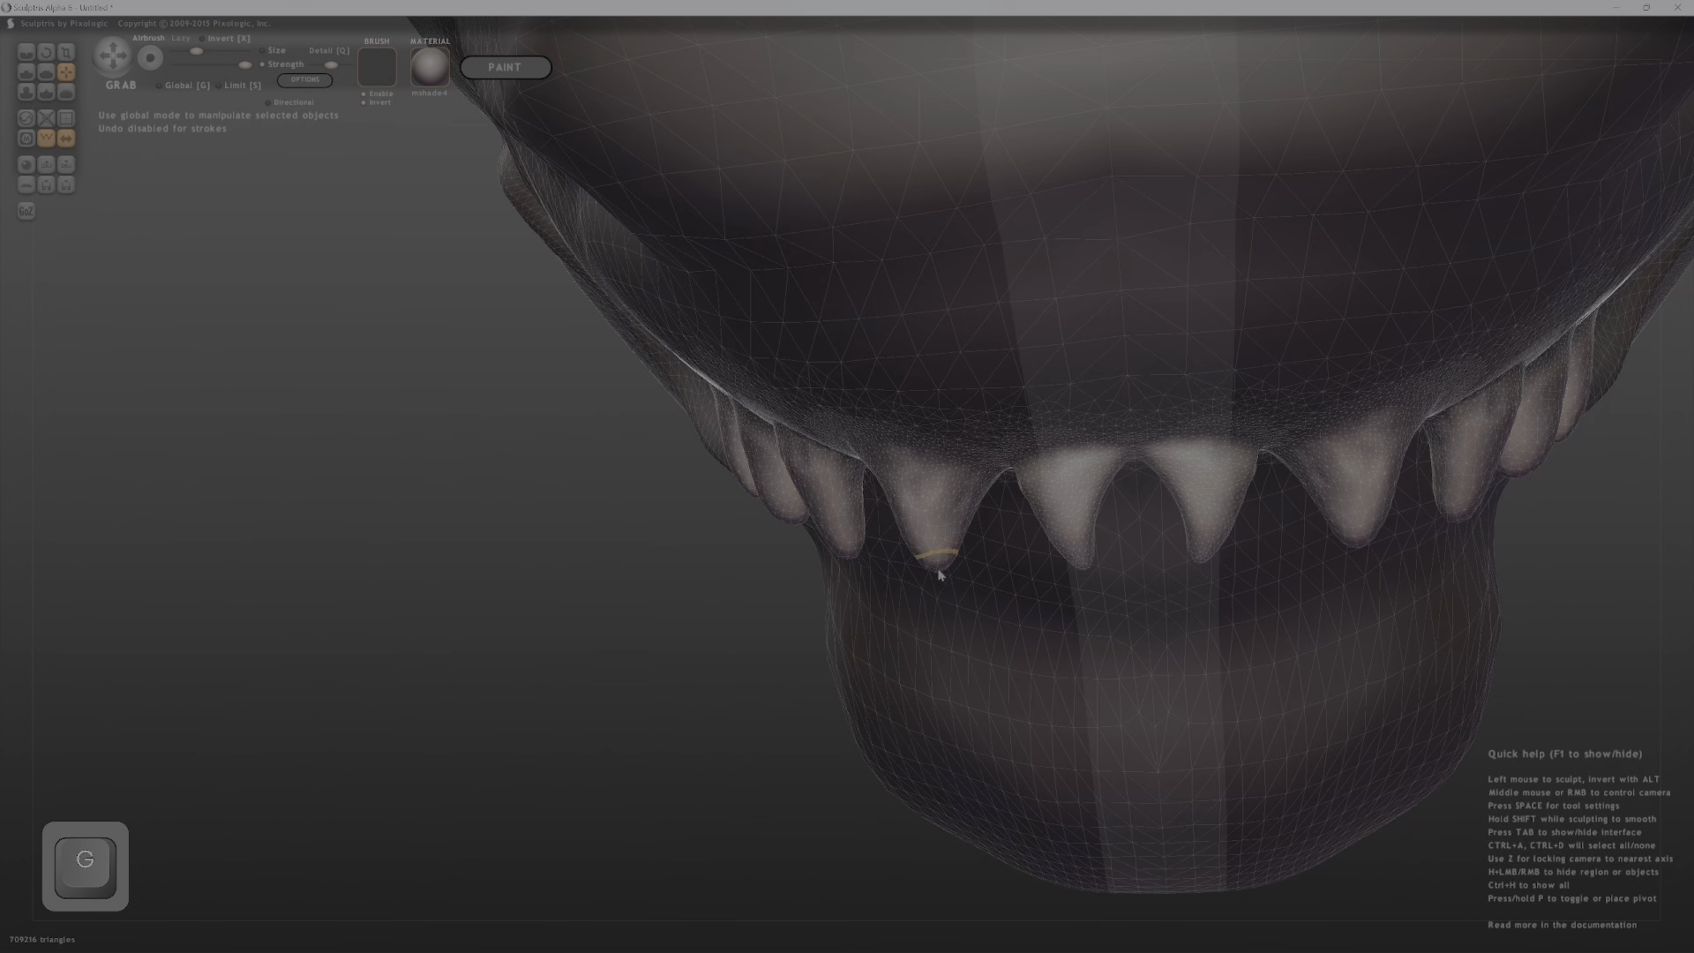
key(x)
Pull the tips of the large fourth tooth and the two side teeth behind it down into sharper points.
middle_drag(787, 626, 964, 530)
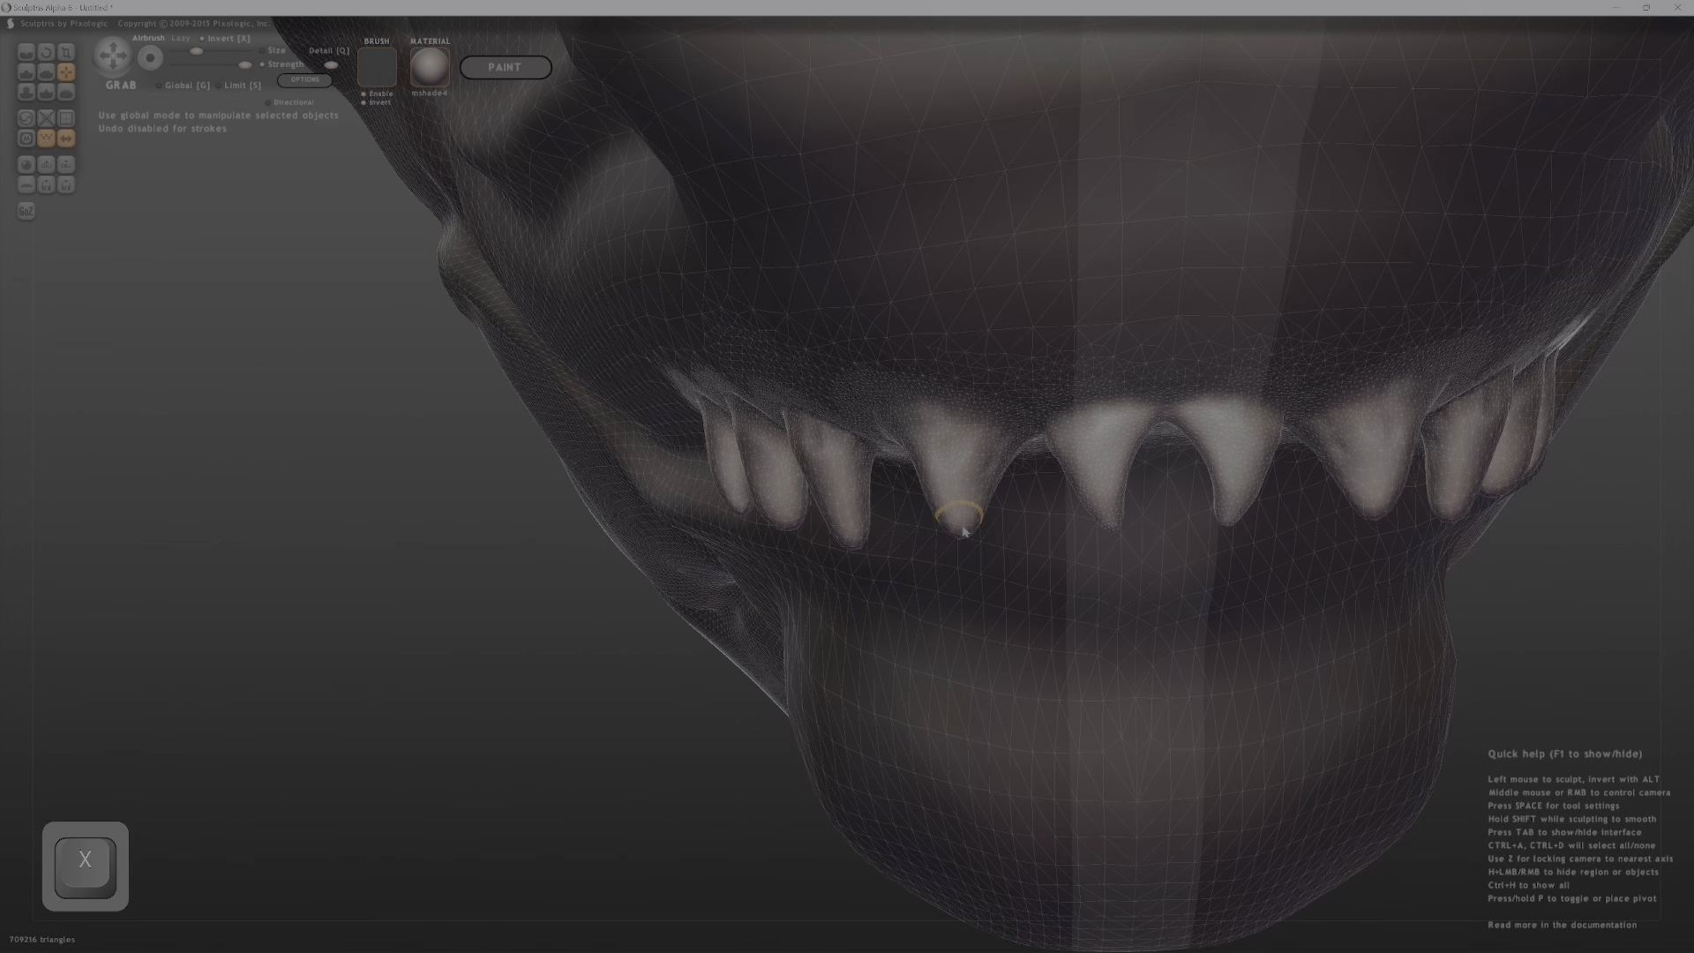
drag(965, 529, 976, 563)
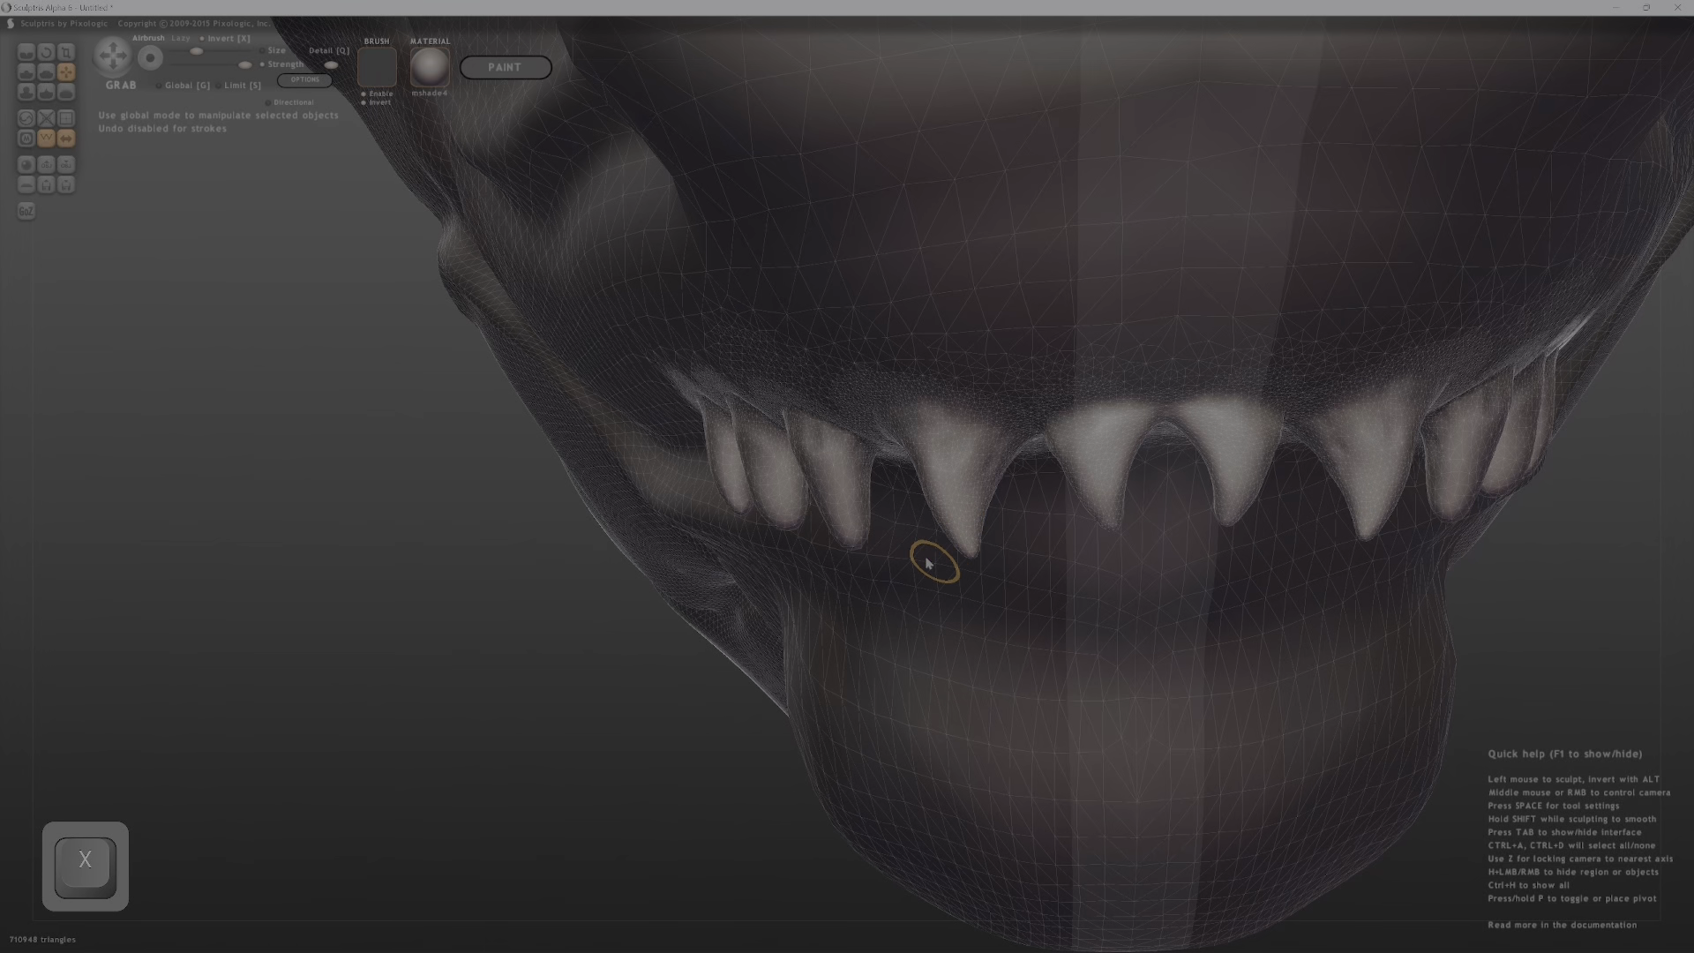
middle_drag(869, 556, 888, 481)
drag(858, 527, 874, 577)
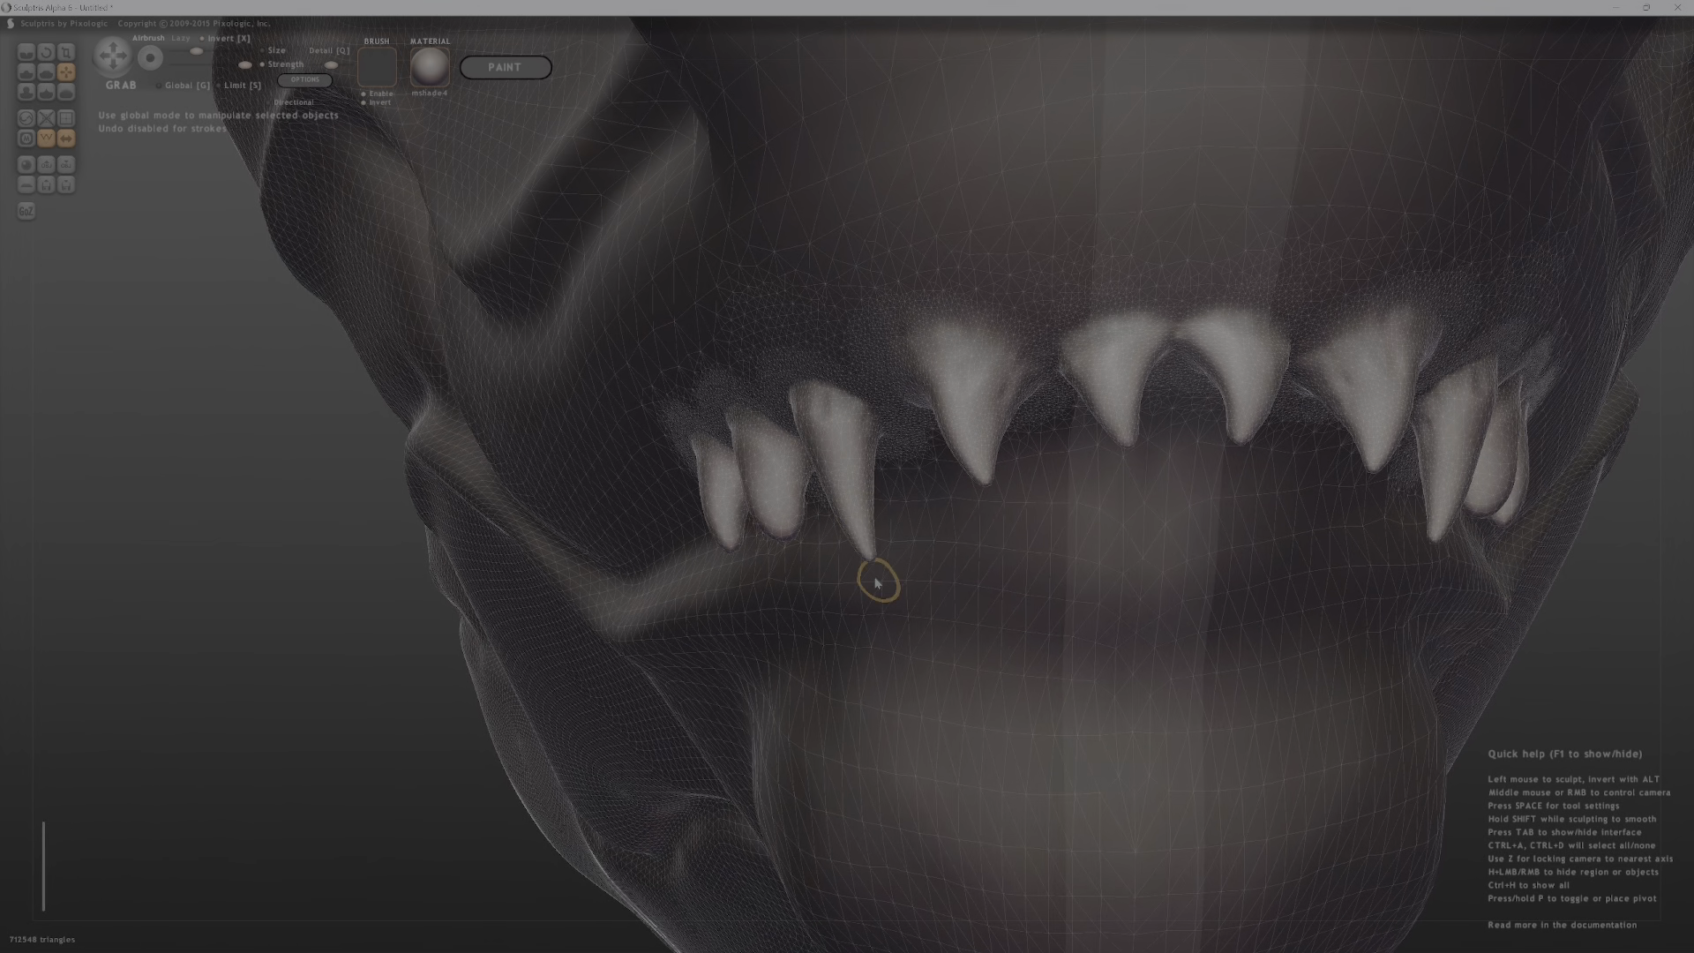
drag(784, 538, 799, 569)
Lengthen and sharpen the rearmost tooth, the central front pair and the large fourth tooth from a side view.
middle_drag(717, 540, 574, 485)
middle_drag(775, 613, 903, 609)
middle_drag(708, 566, 747, 603)
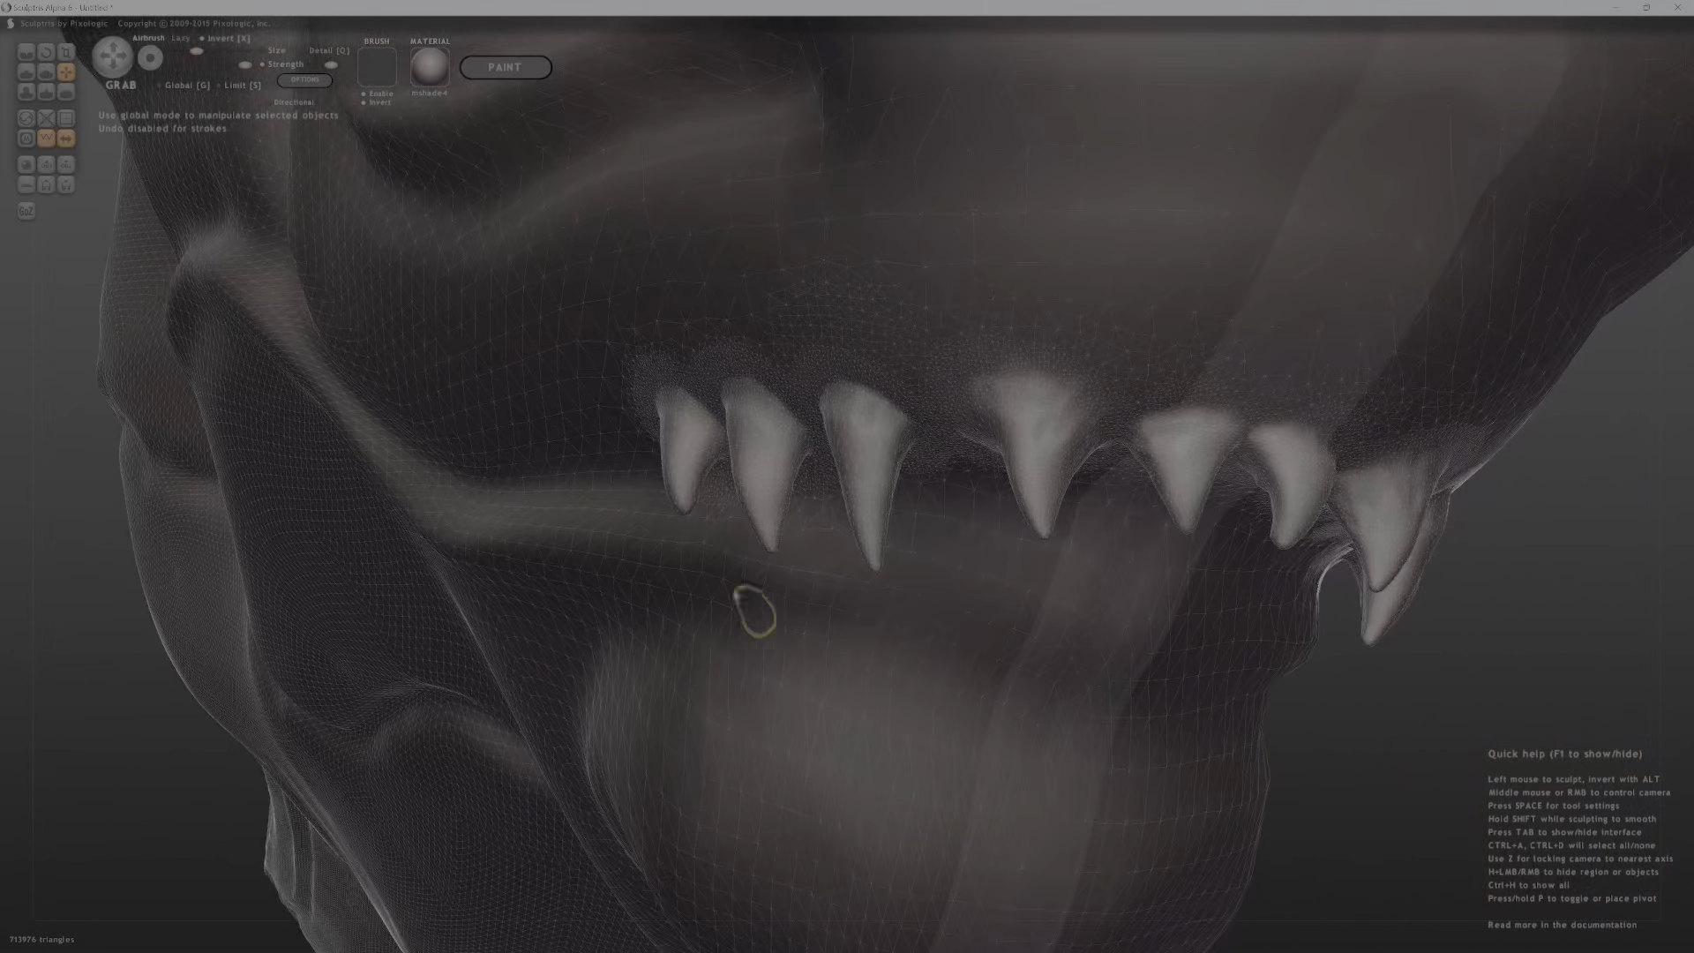
drag(686, 511, 691, 530)
middle_drag(1154, 561, 1015, 530)
drag(1051, 488, 1082, 533)
middle_drag(1073, 503, 1066, 484)
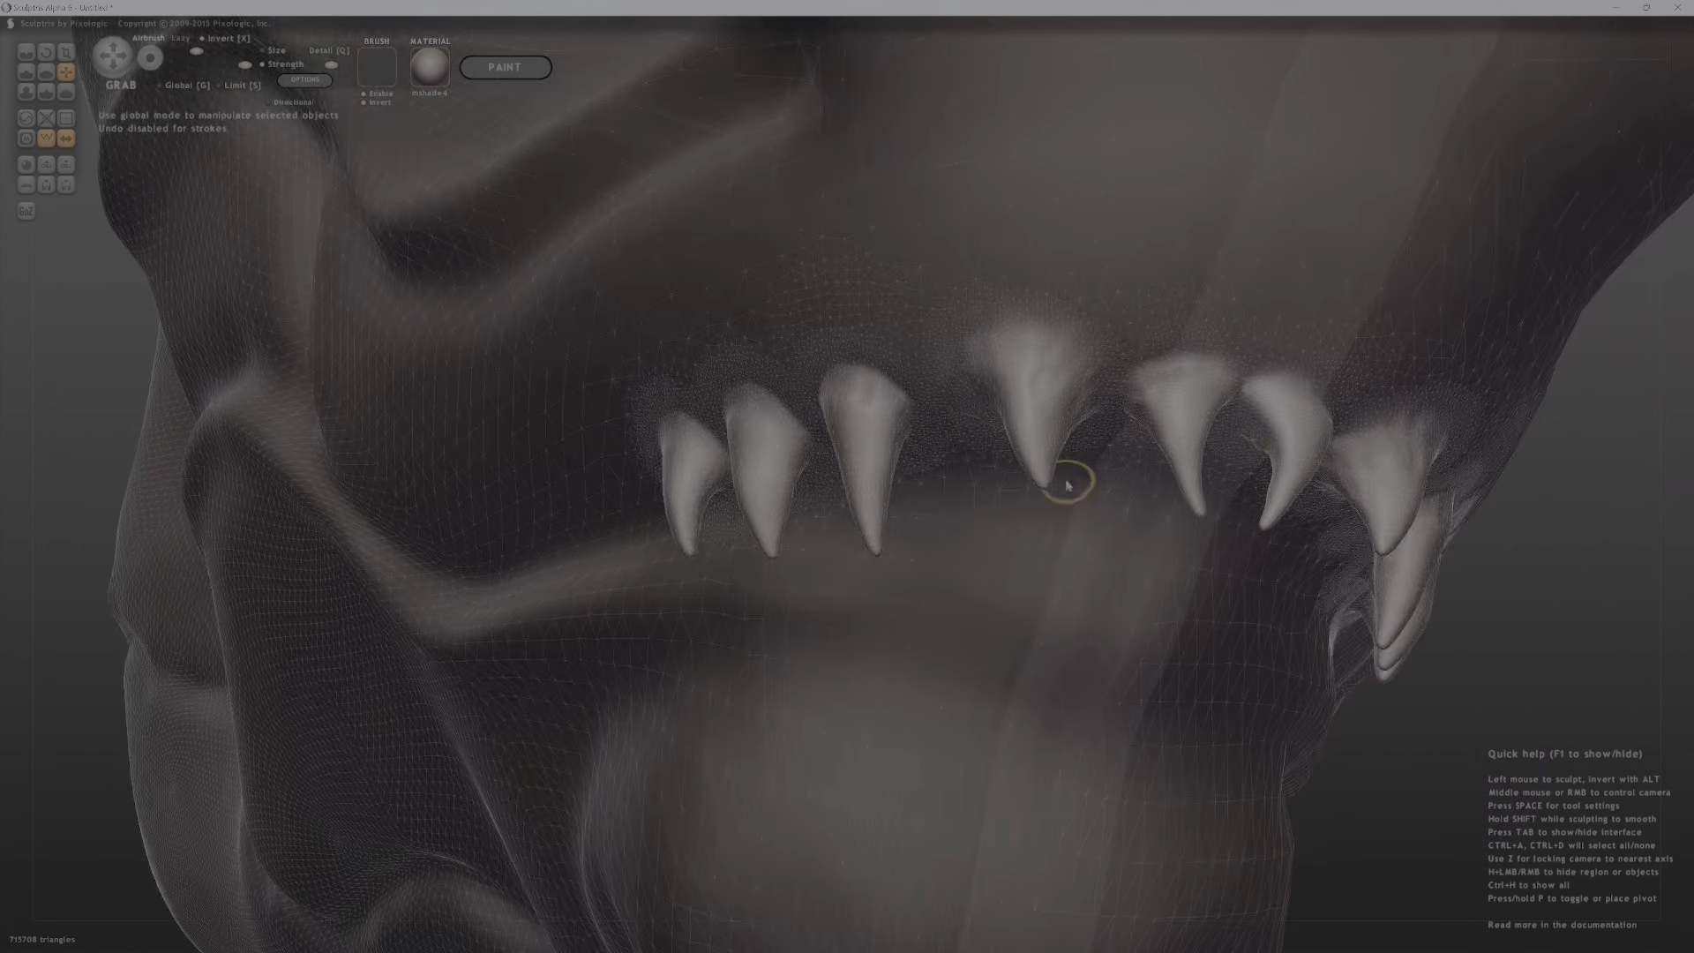
drag(1045, 482, 1048, 503)
middle_drag(1048, 524, 1044, 531)
drag(1039, 534, 1061, 645)
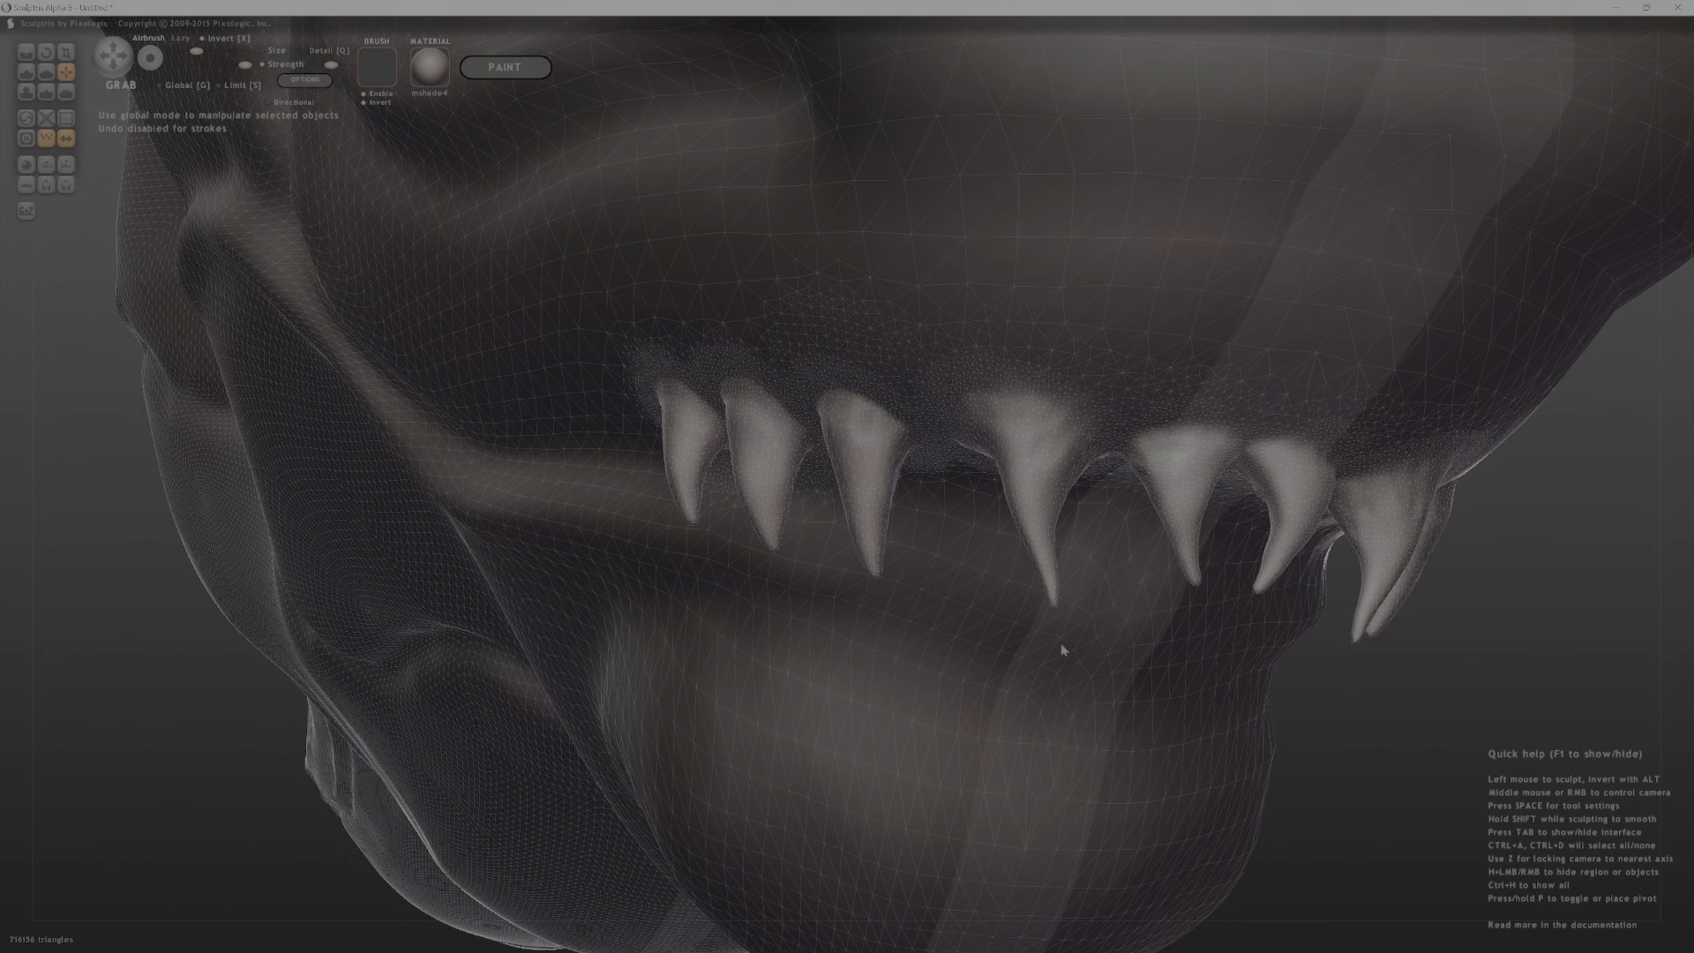
Undo the last stroke, enlarge the Grab brush, and adjust the curve of the large and central front teeth.
key(ctrl+z)
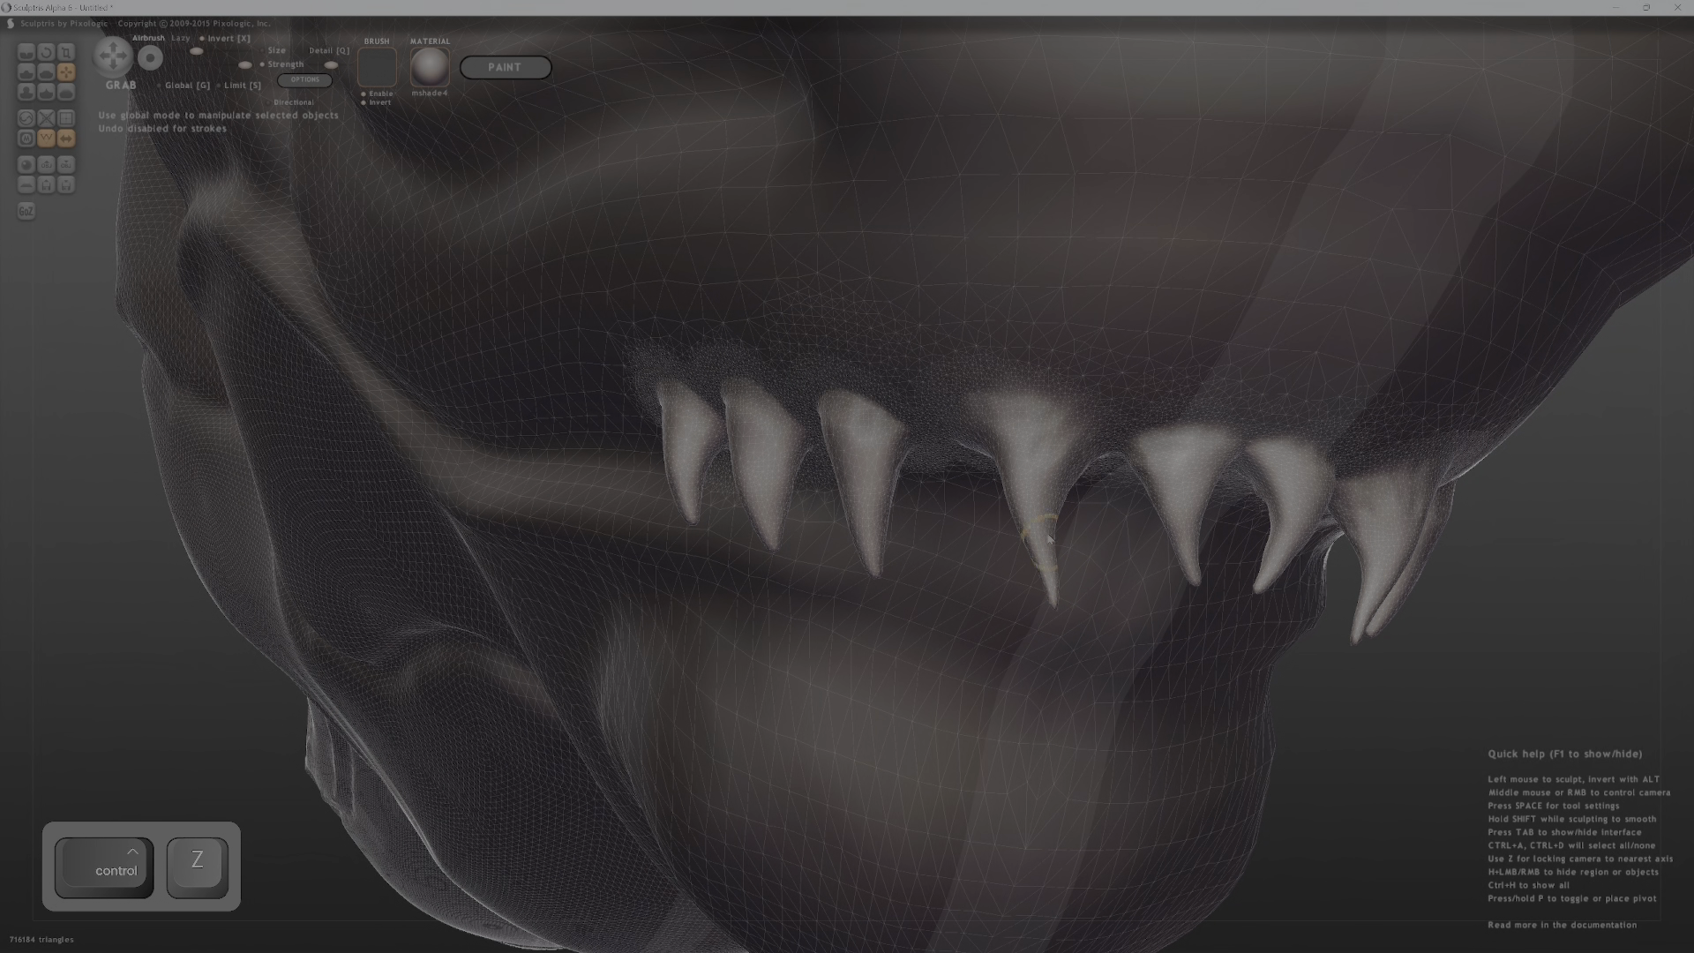
key(bracketright)
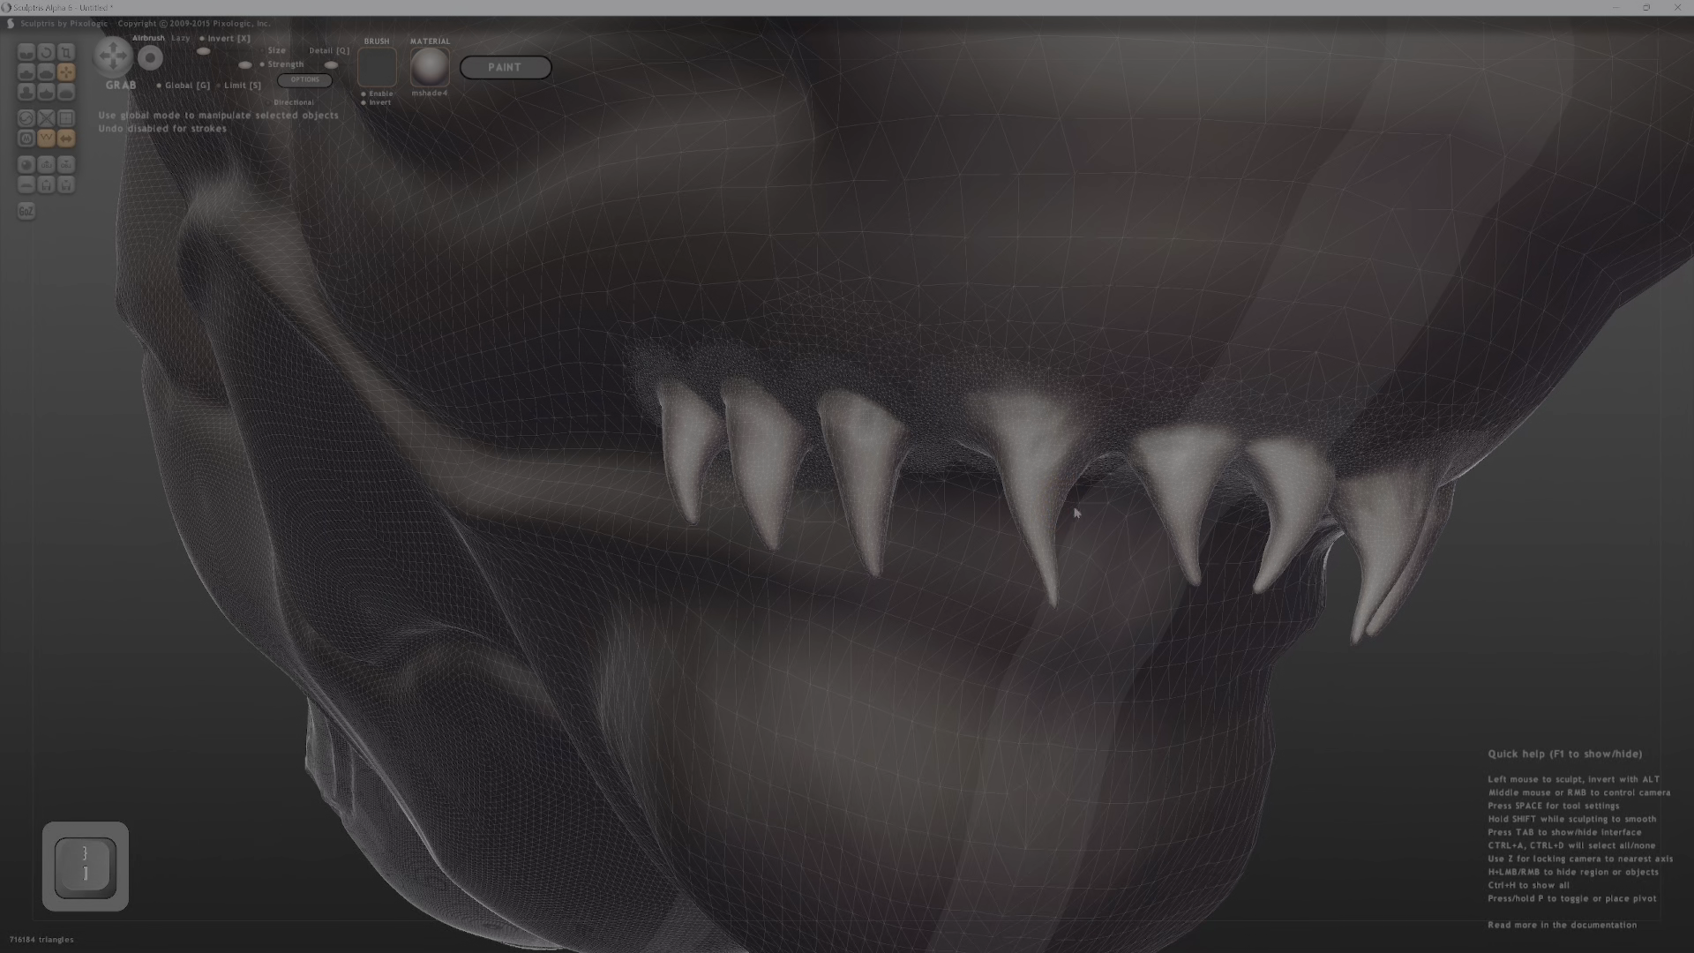
key(g)
drag(1050, 569, 1024, 593)
mouse_move(1047, 567)
right_down()
mouse_move(673, 577)
mouse_move(840, 608)
right_up()
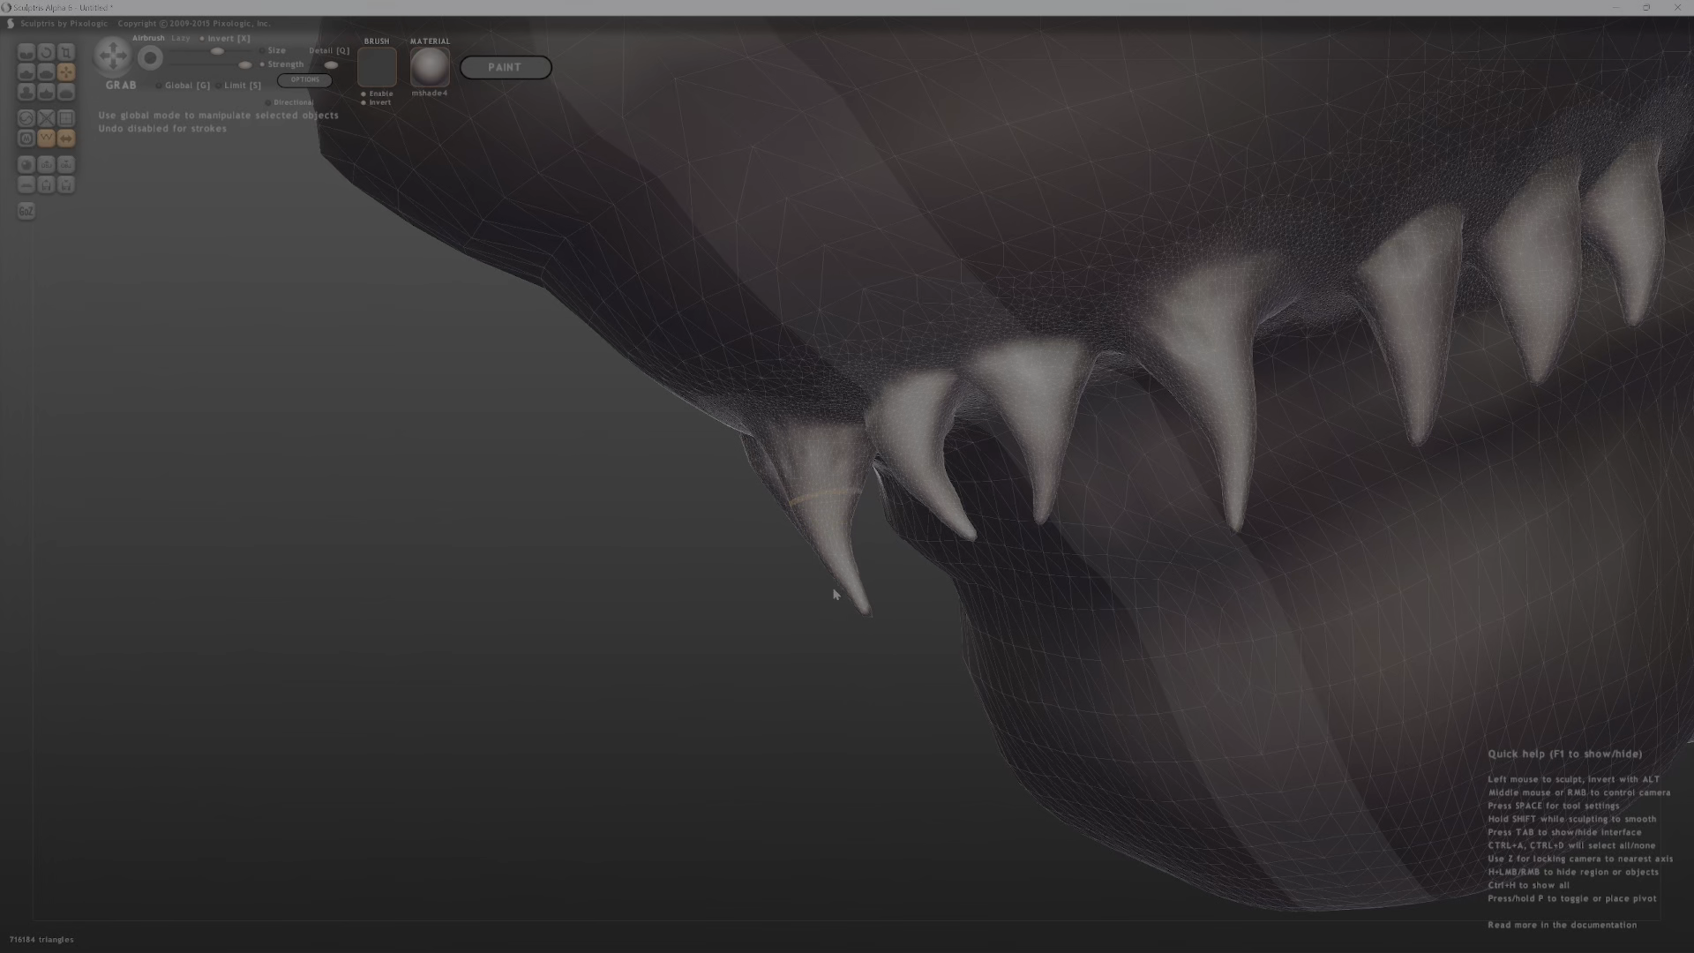
drag(836, 589, 832, 600)
drag(942, 535, 953, 550)
Clear the mask, reduce the brush size, and frame the whole head and neck.
right_drag(953, 549, 923, 486)
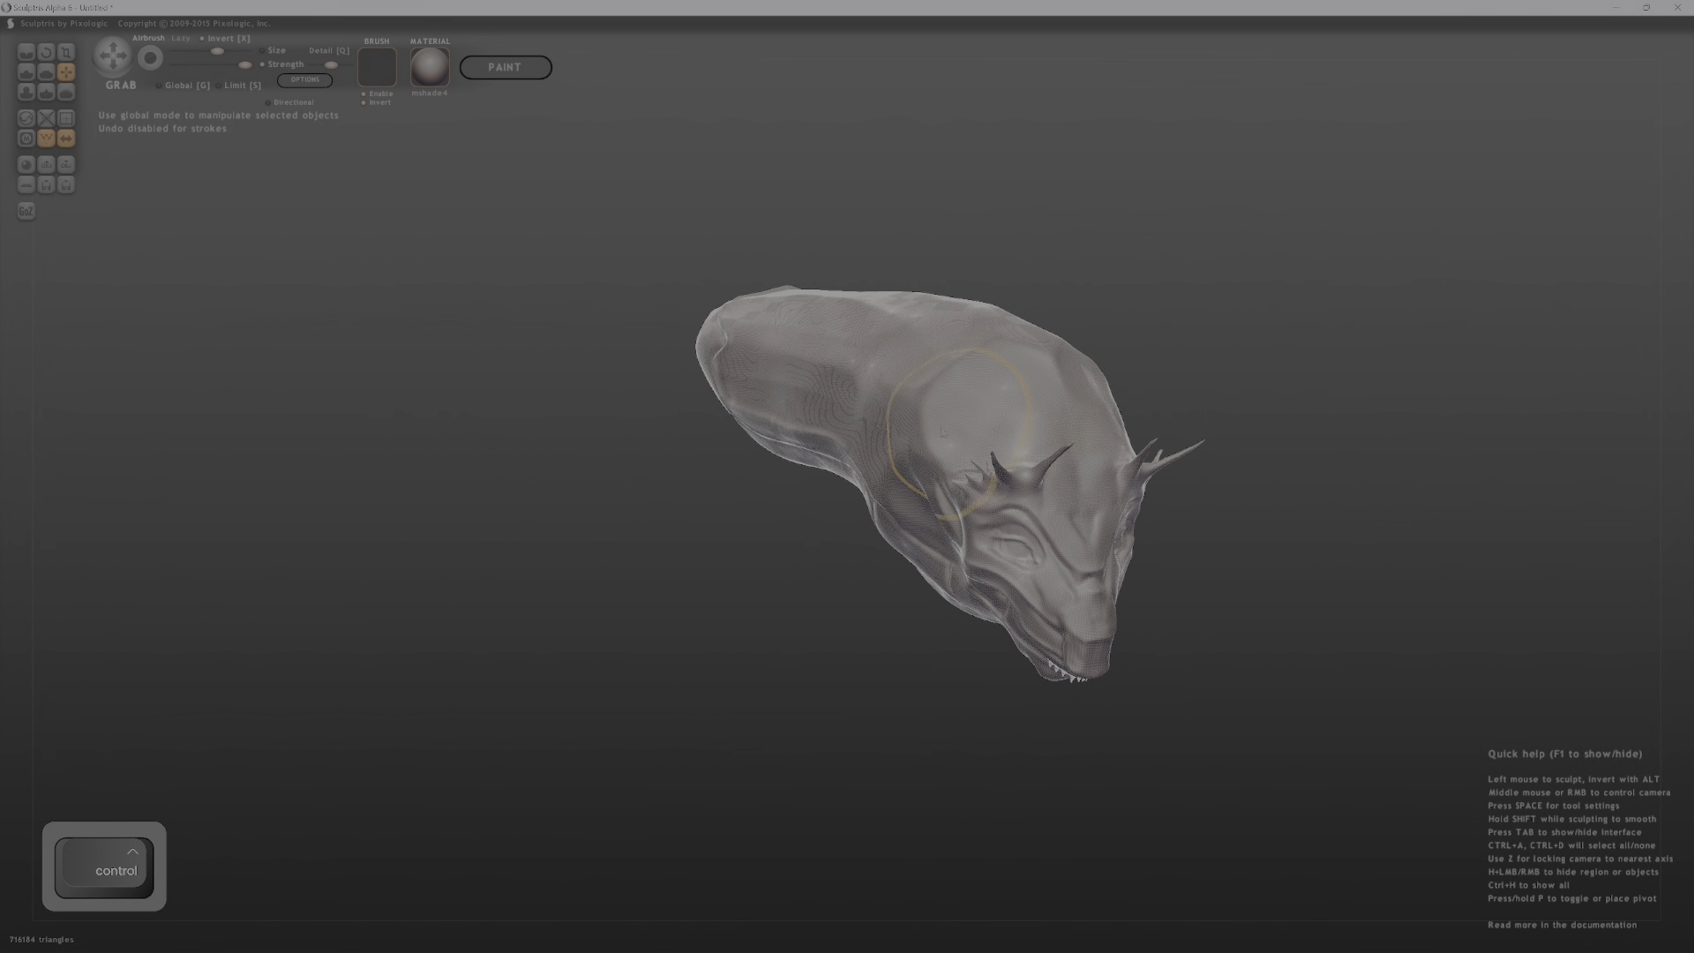
key(bracketleft)
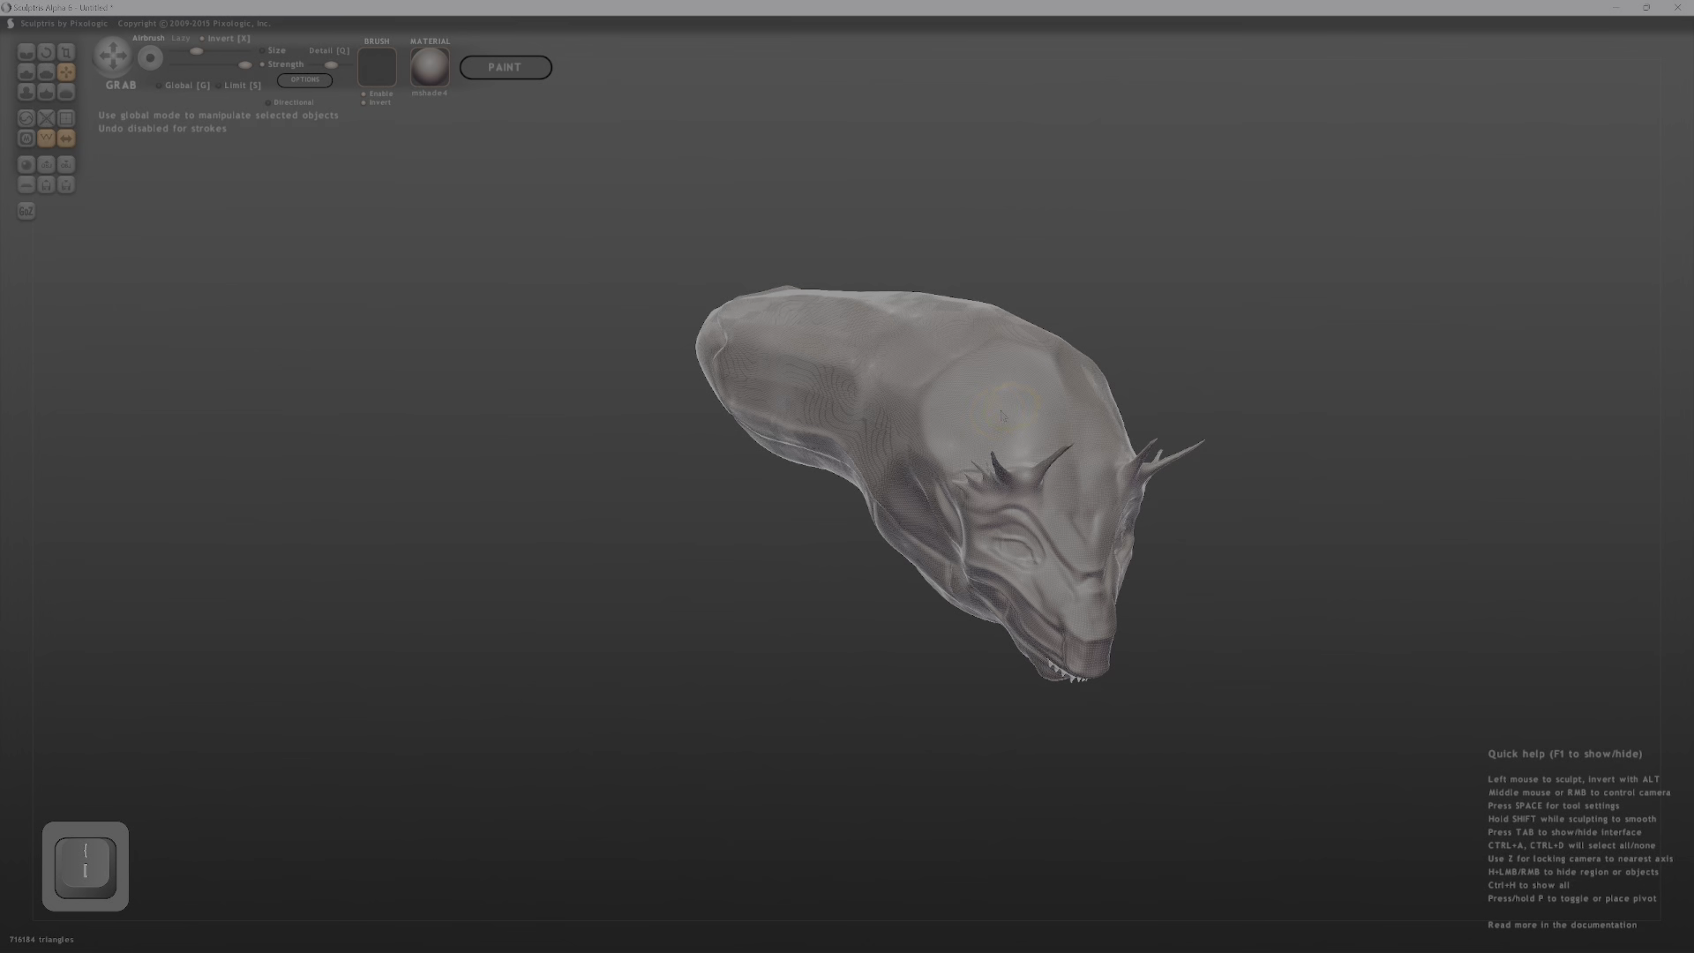
mouse_move(966, 406)
ctrl+right_down()
mouse_move(984, 447)
mouse_move(882, 459)
mouse_move(785, 415)
mouse_move(966, 429)
mouse_move(903, 342)
ctrl+right_up()
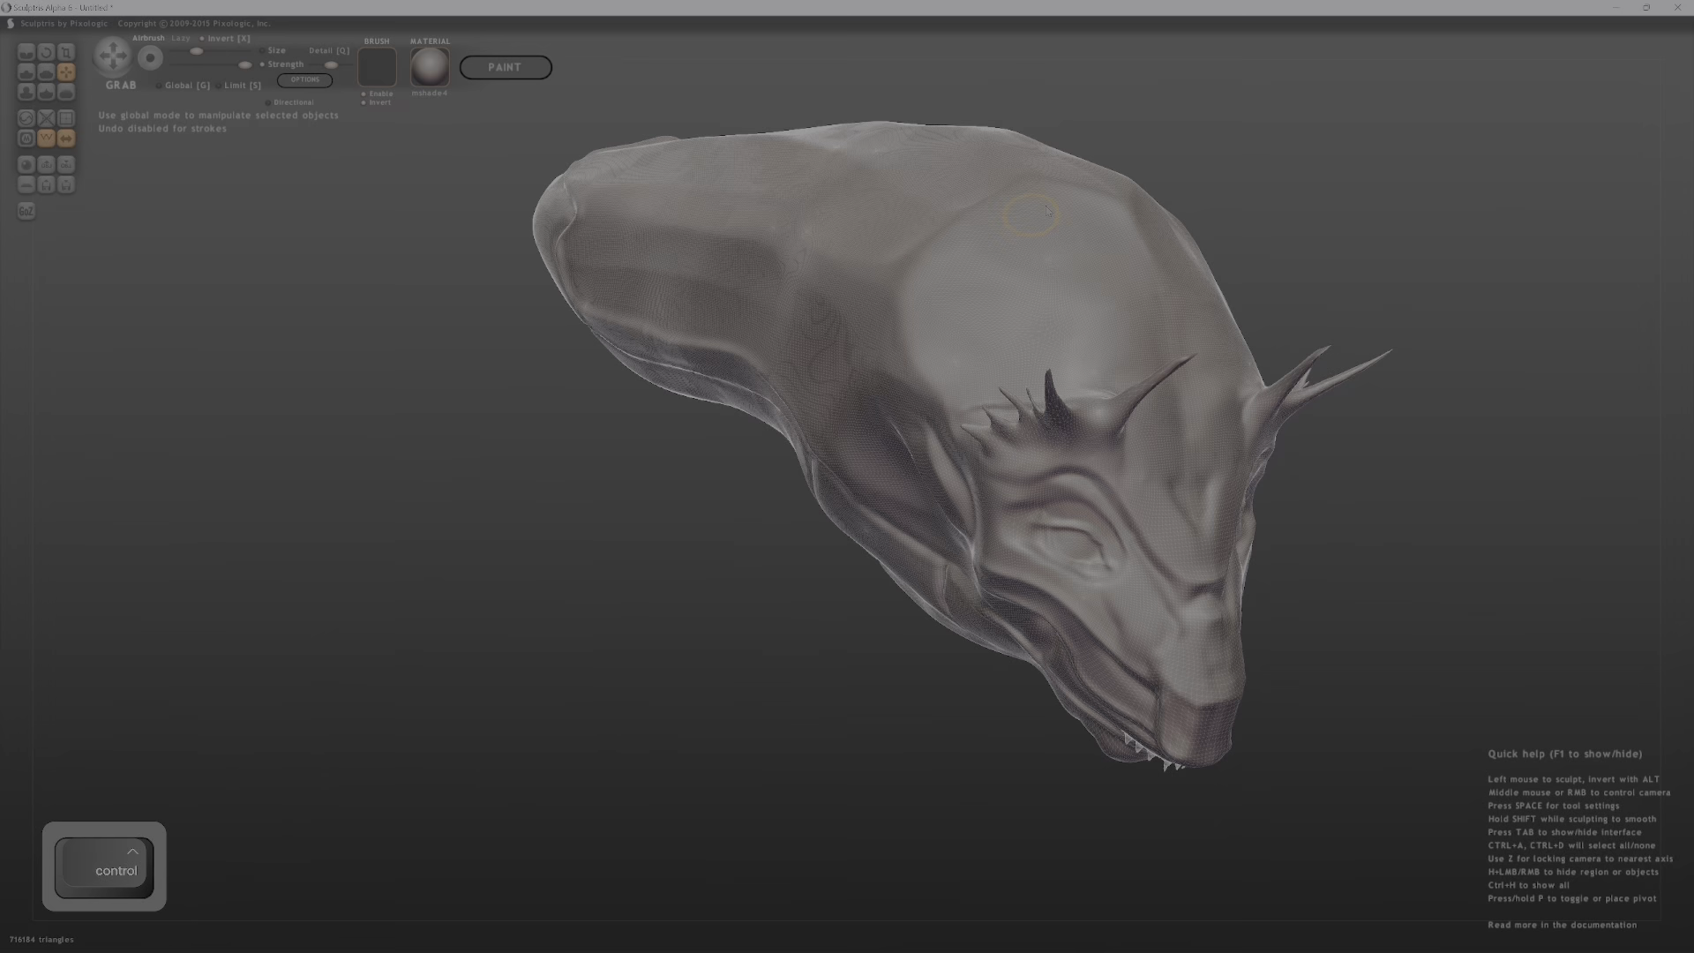
ctrl+right_drag(1048, 210, 987, 159)
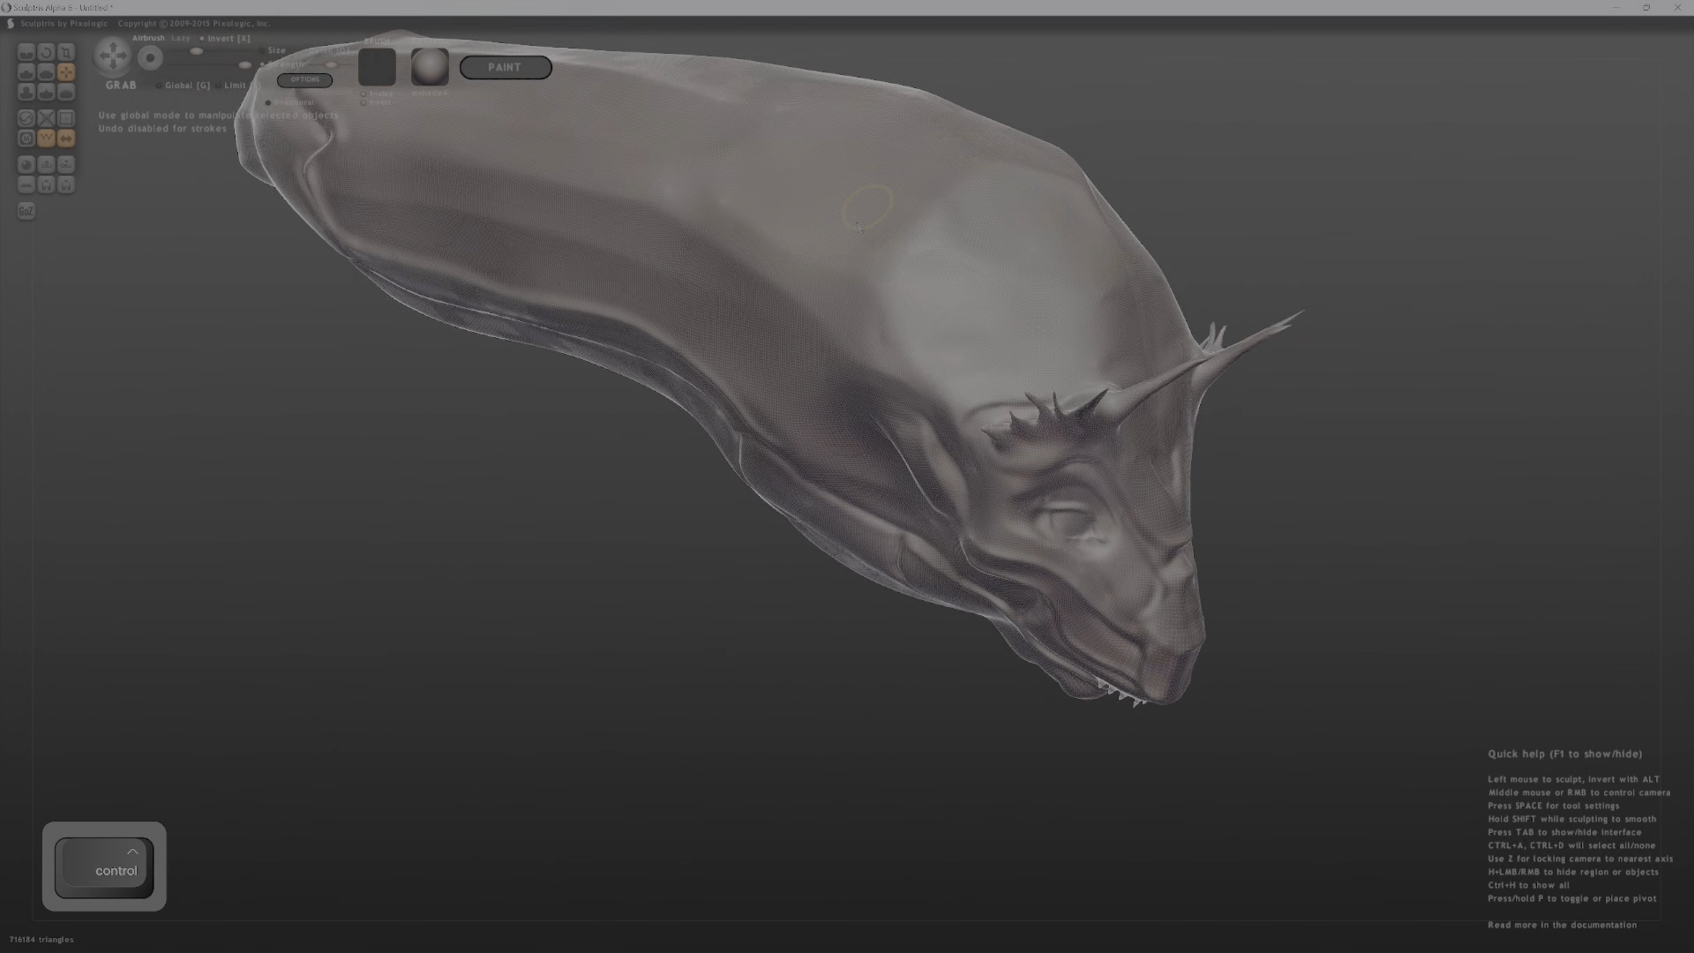
ctrl+right_drag(858, 226, 681, 321)
Sculpt a raised edge across the back of the crown and onto the neck with the Crease brush, undoing the first test stroke.
key(1)
alt+right_drag(1041, 264, 1032, 423)
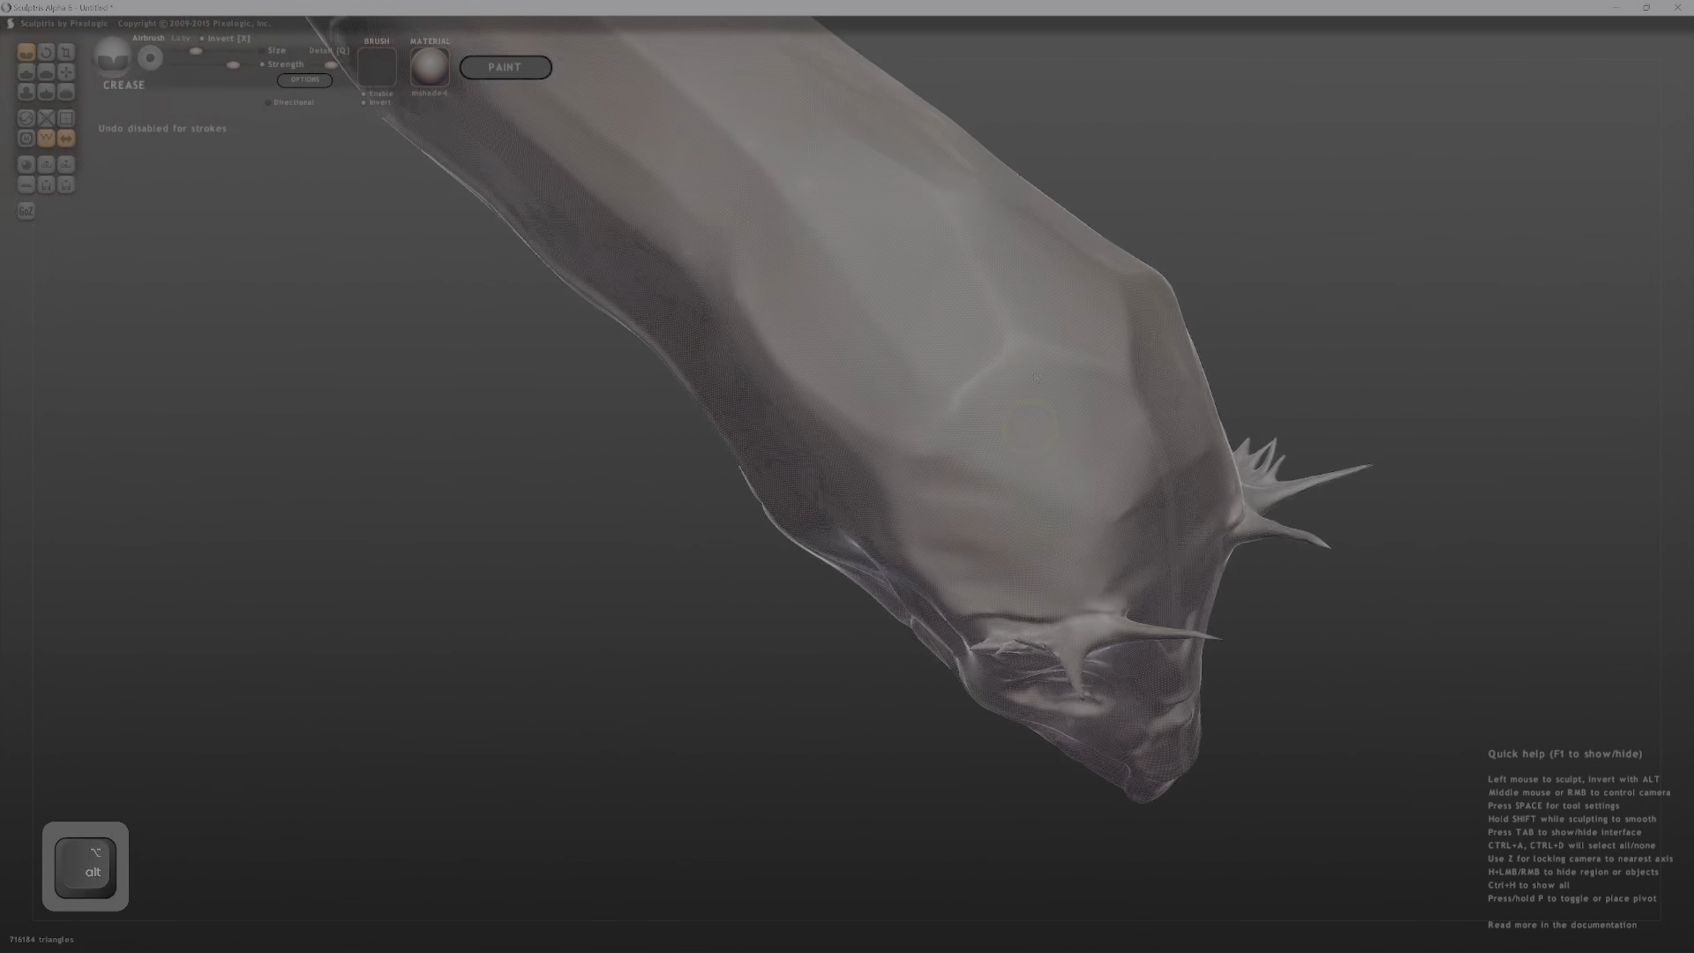
drag(1076, 325, 1038, 333)
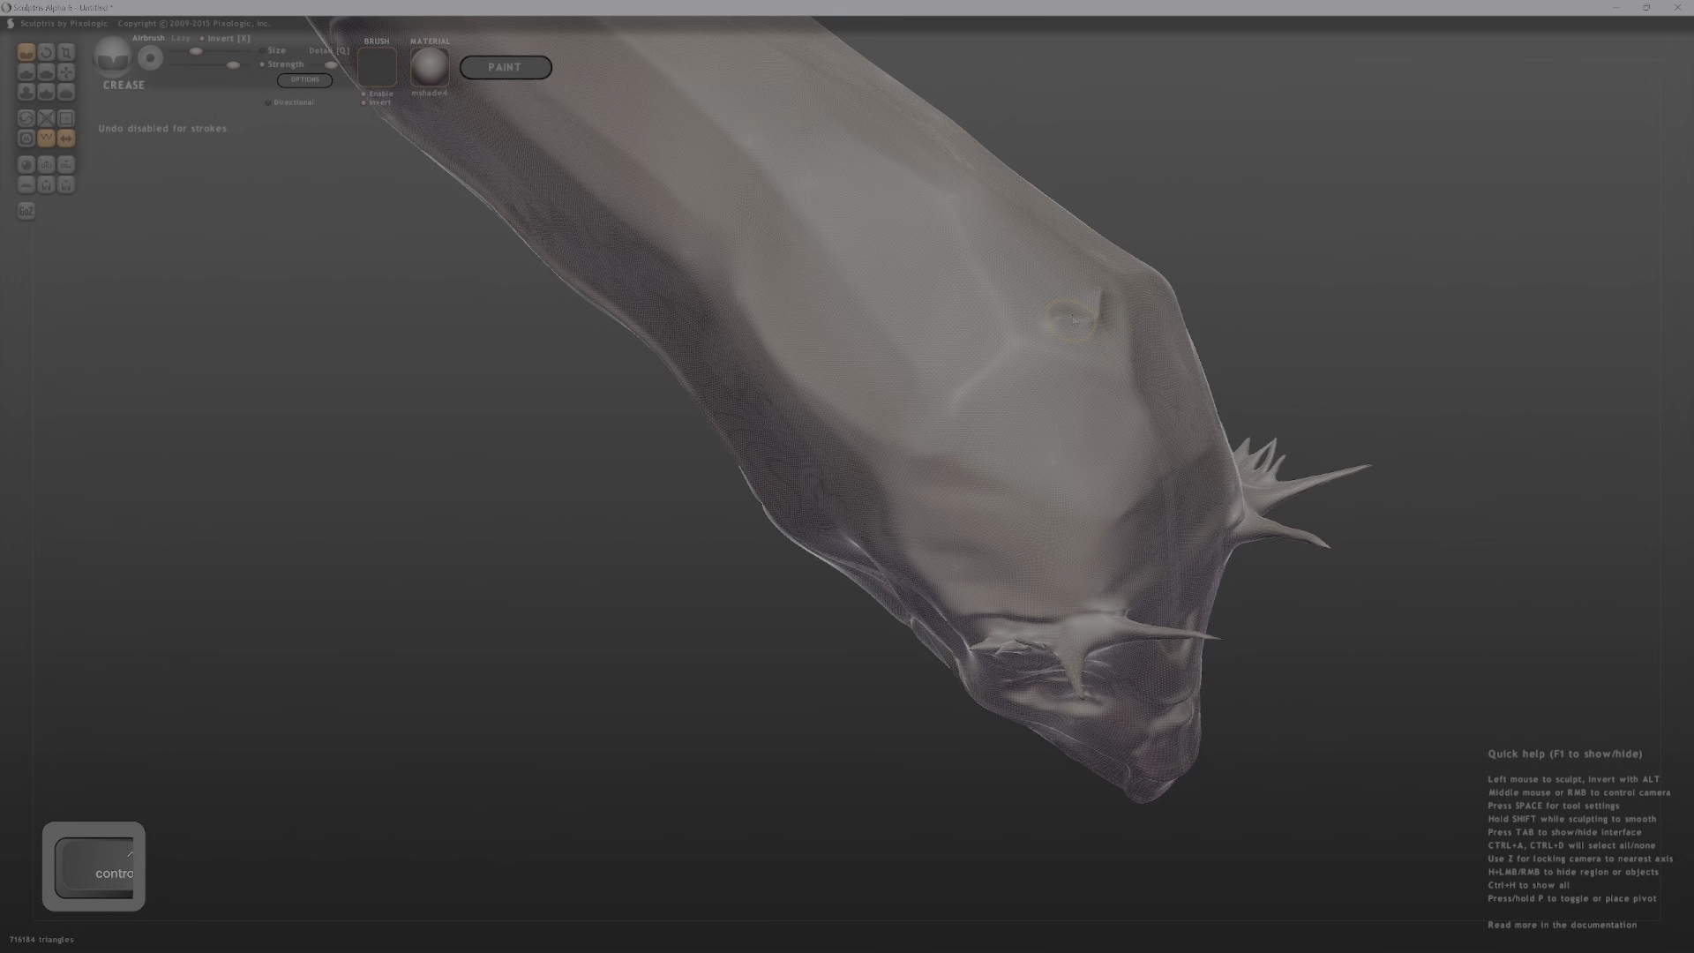
key(ctrl+z)
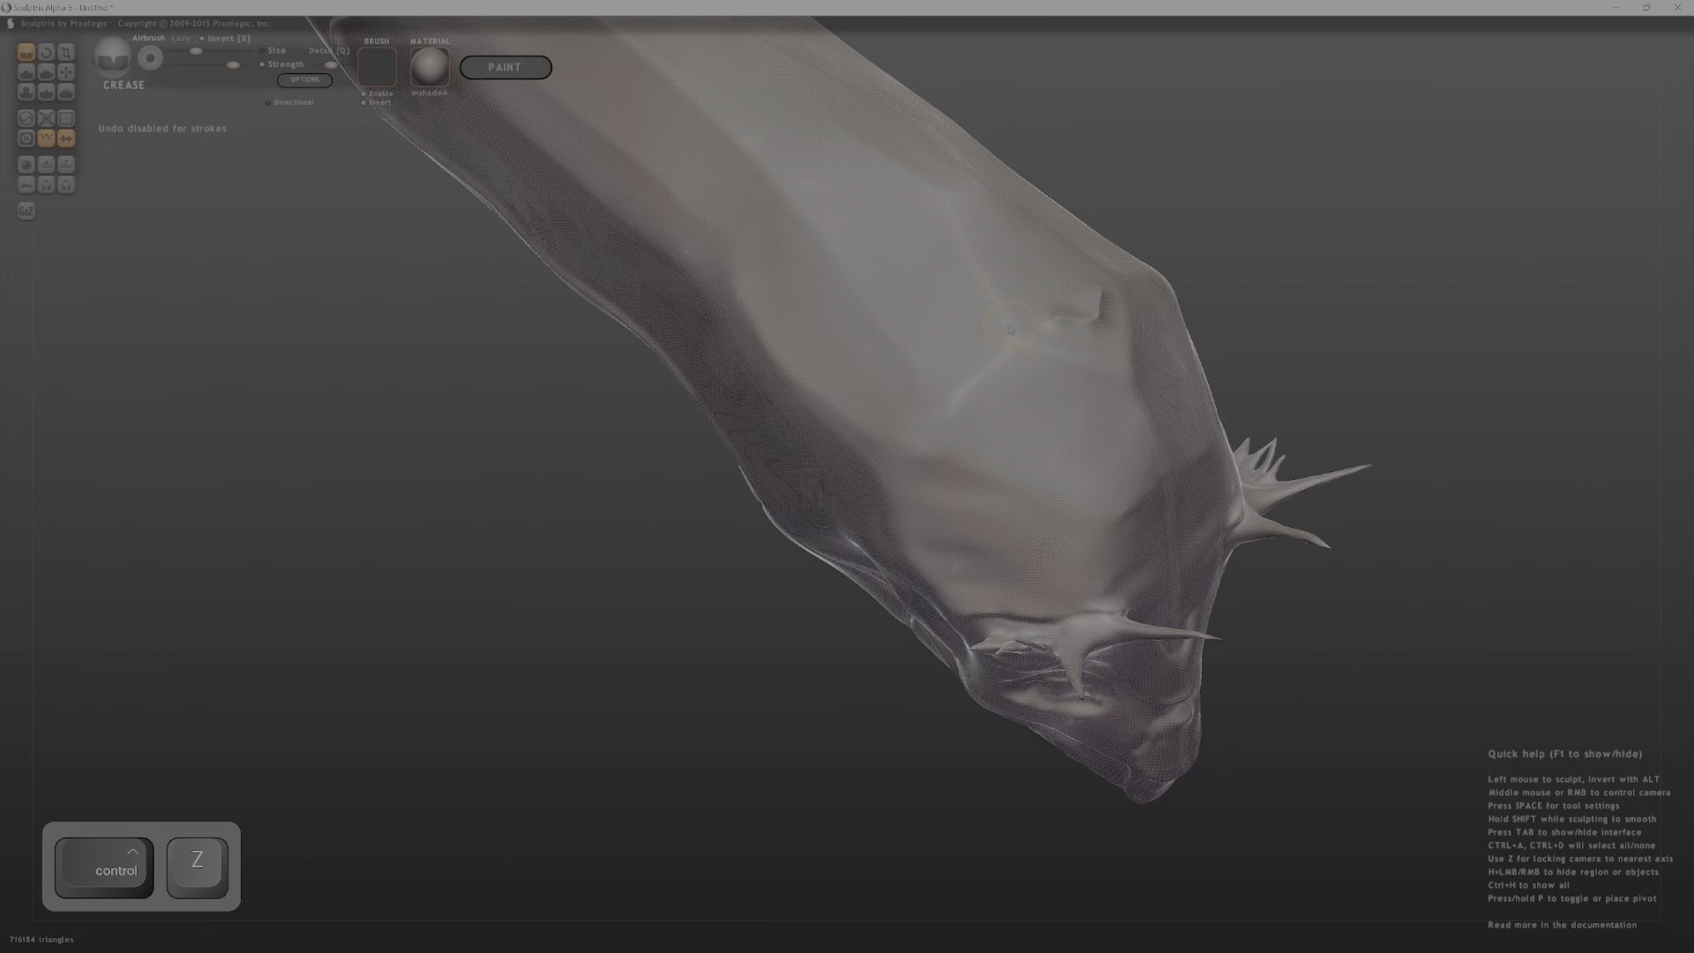
key(x)
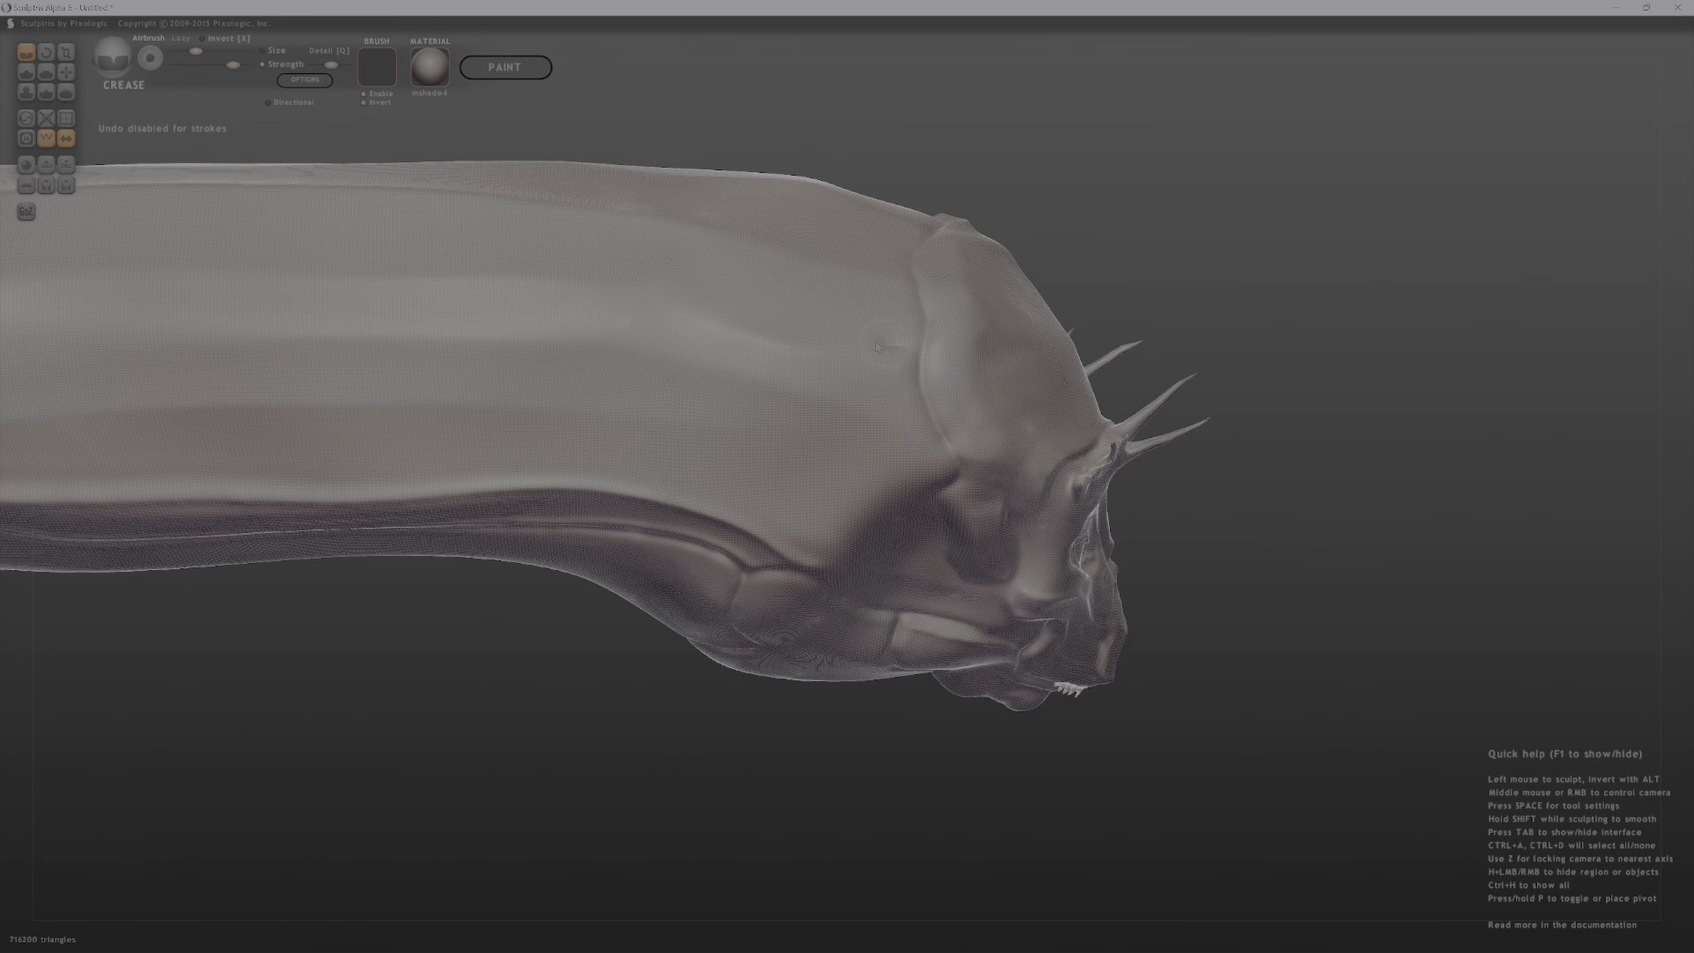
drag(794, 332, 732, 263)
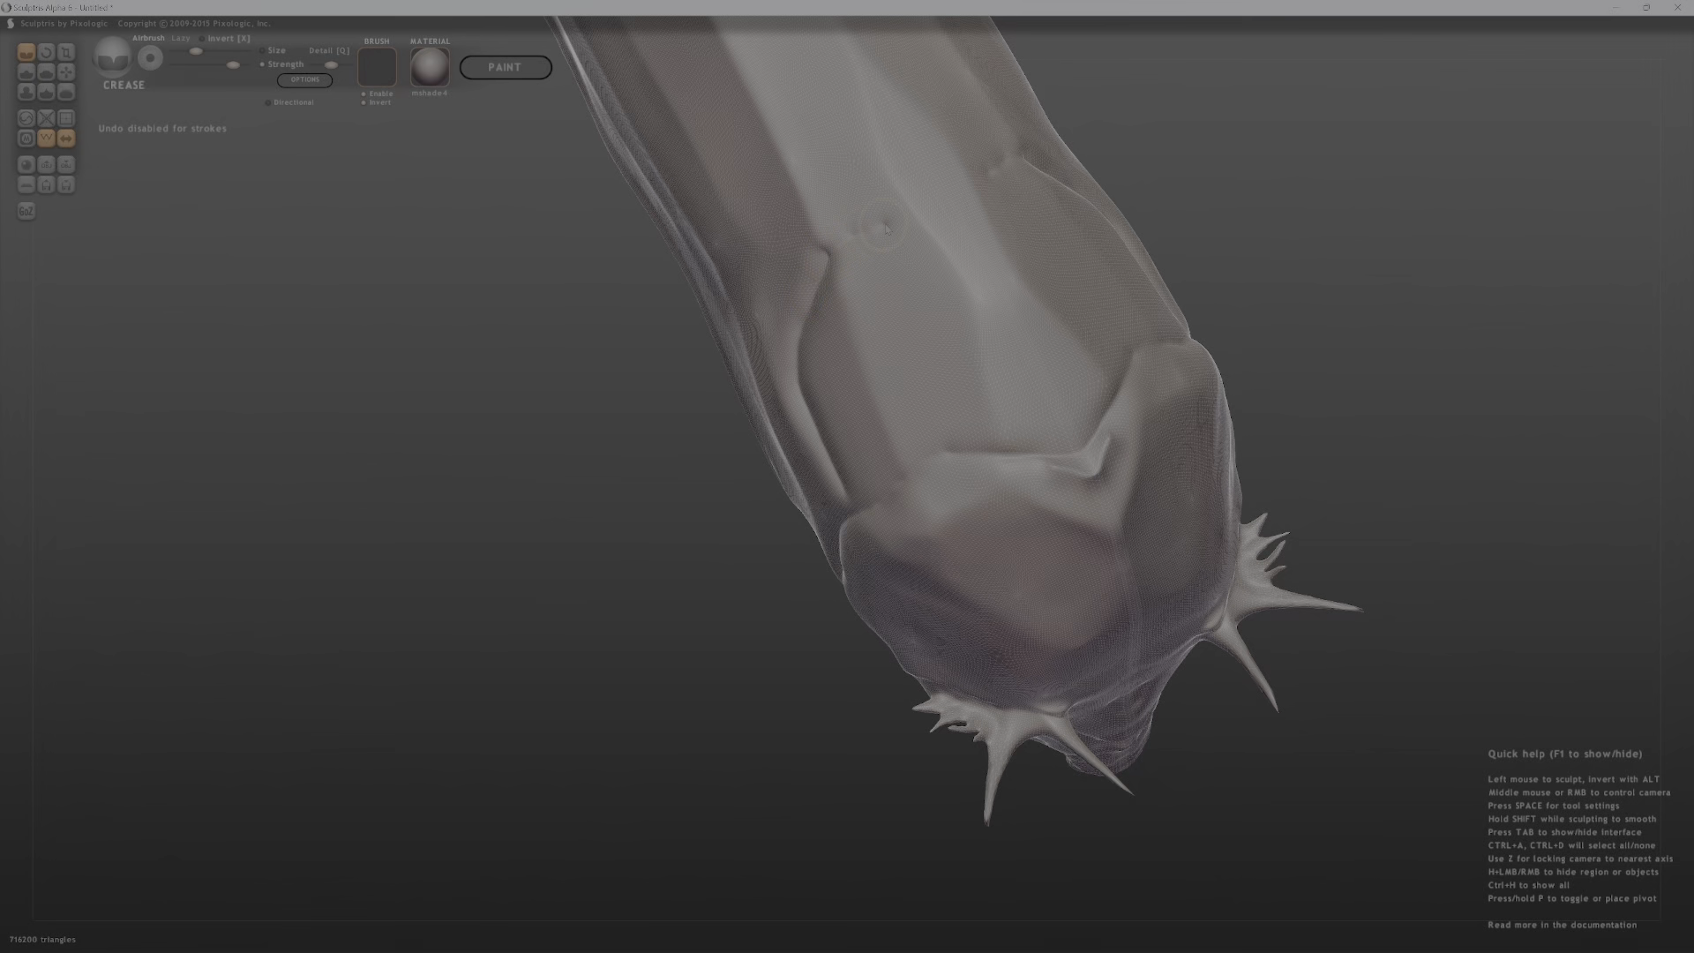
Carve crease outlines of overlapping armour plates along the top and sides of the neck behind the crown.
mouse_move(894, 227)
mouse_down()
mouse_move(966, 346)
mouse_move(963, 446)
mouse_up()
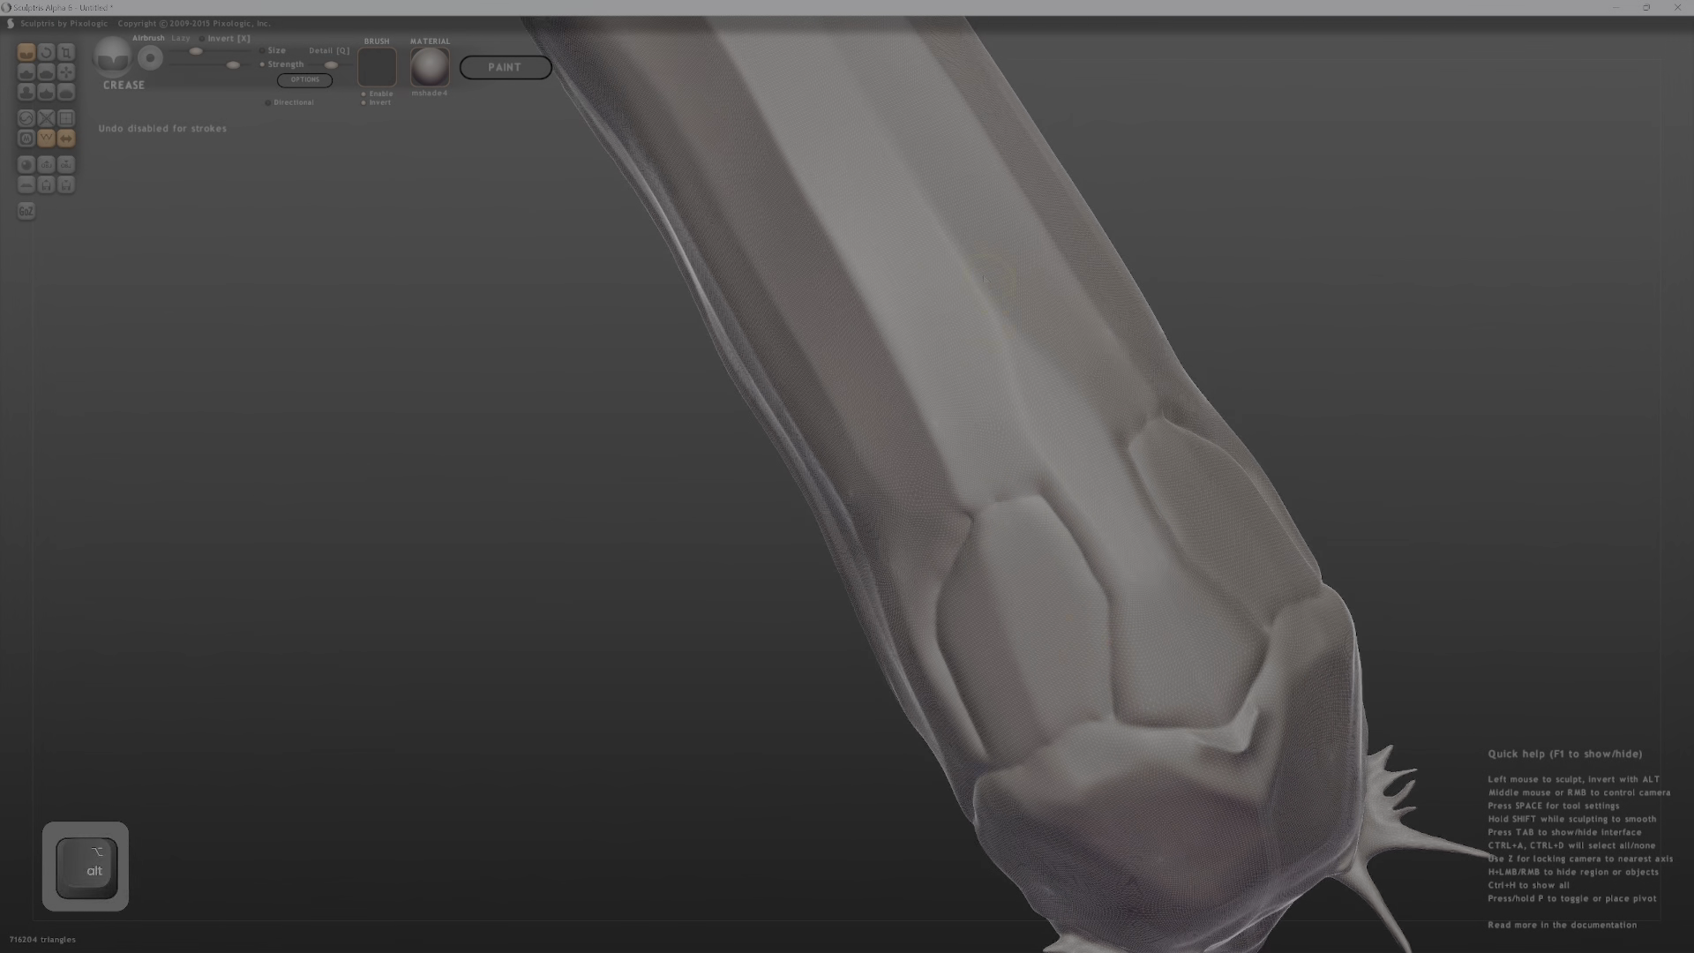
alt+drag(982, 281, 1012, 477)
middle_drag(1121, 422, 1430, 366)
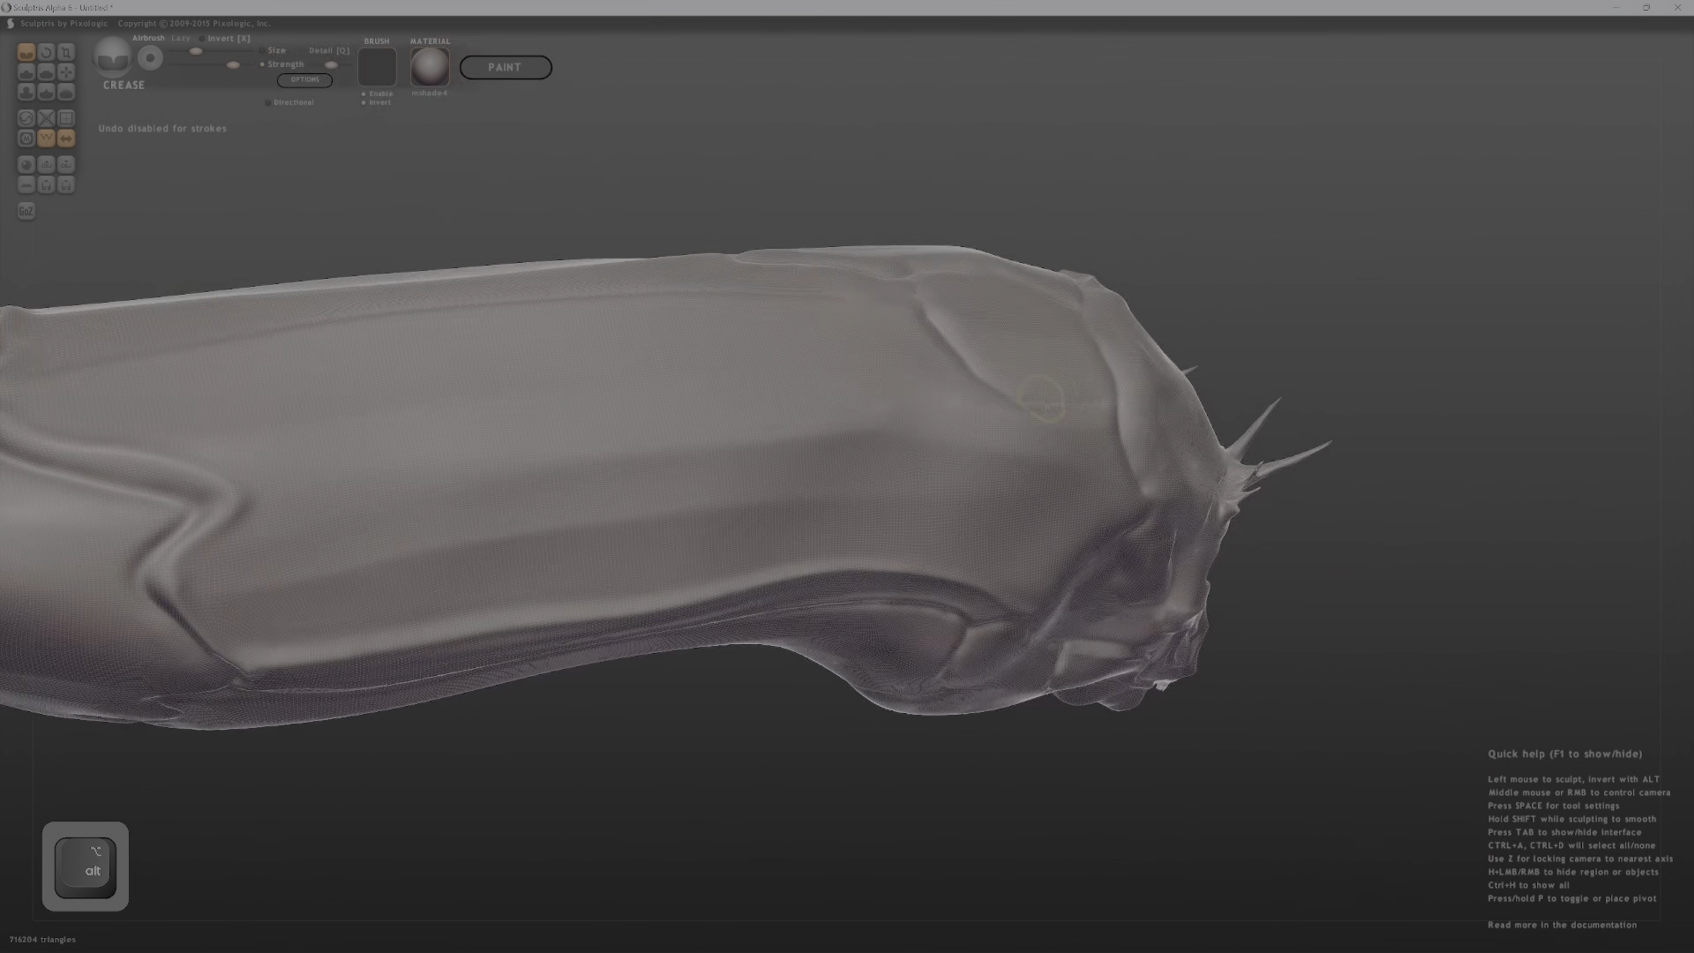
middle_drag(1085, 388, 1008, 402)
alt+drag(946, 404, 907, 490)
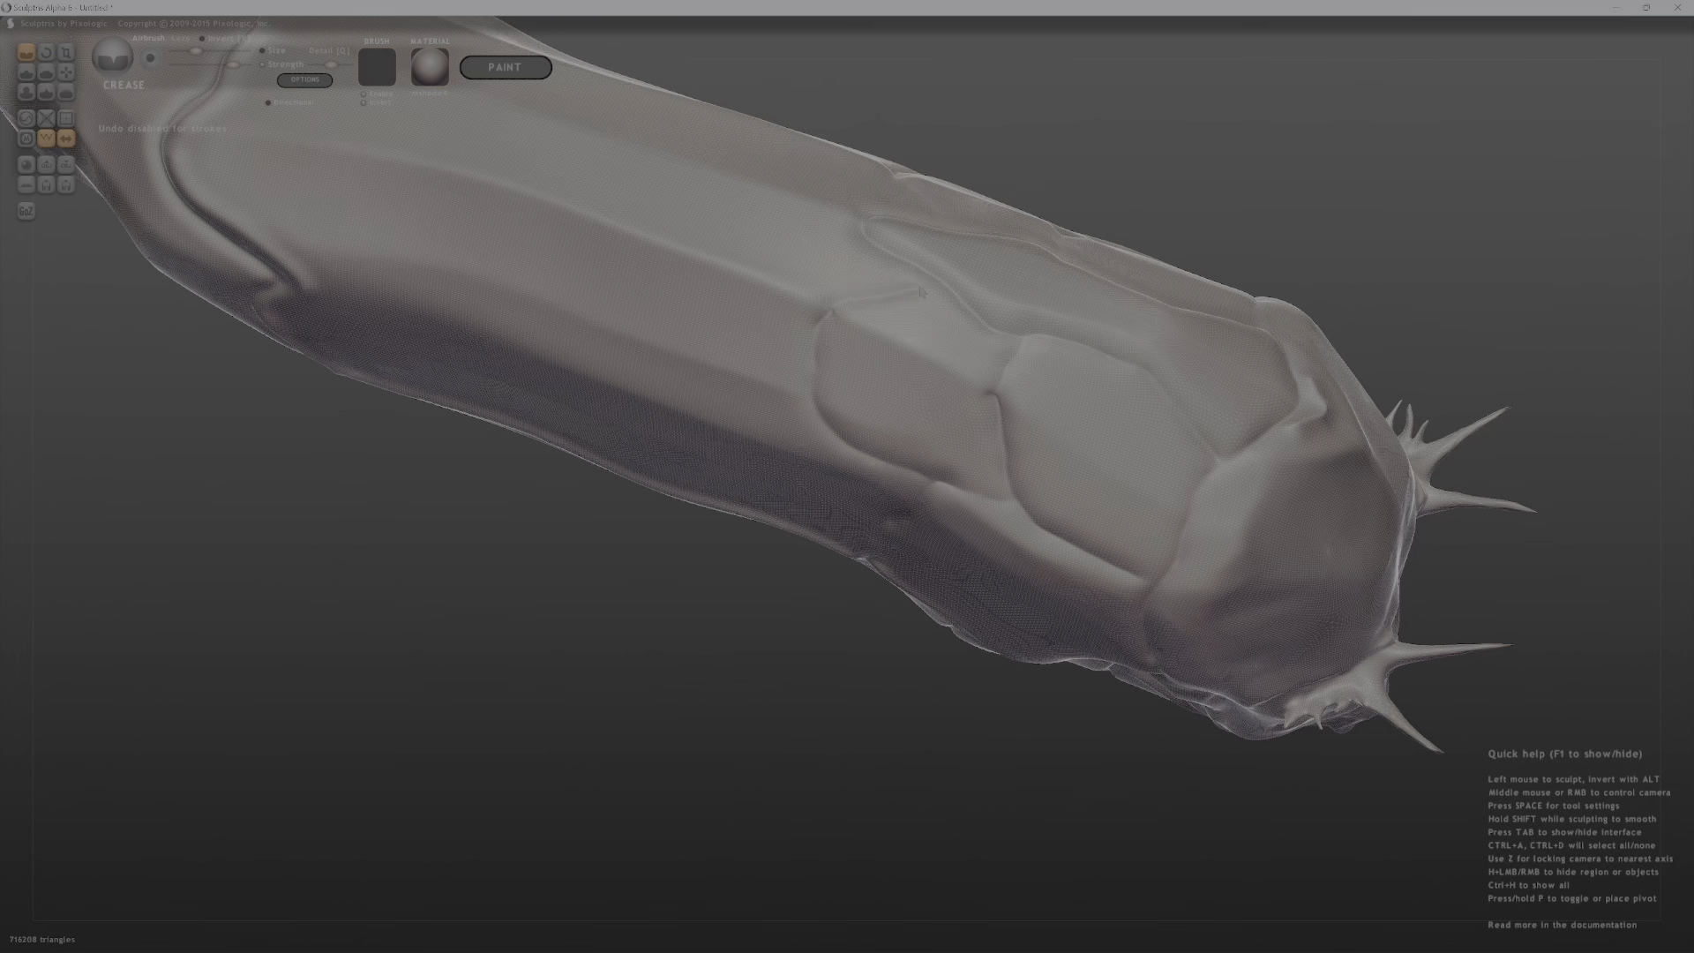
Carve wavy cross creases that divide the long side strip of the neck into separate armour plates.
mouse_move(830, 254)
middle_down()
mouse_move(873, 168)
mouse_move(896, 259)
middle_up()
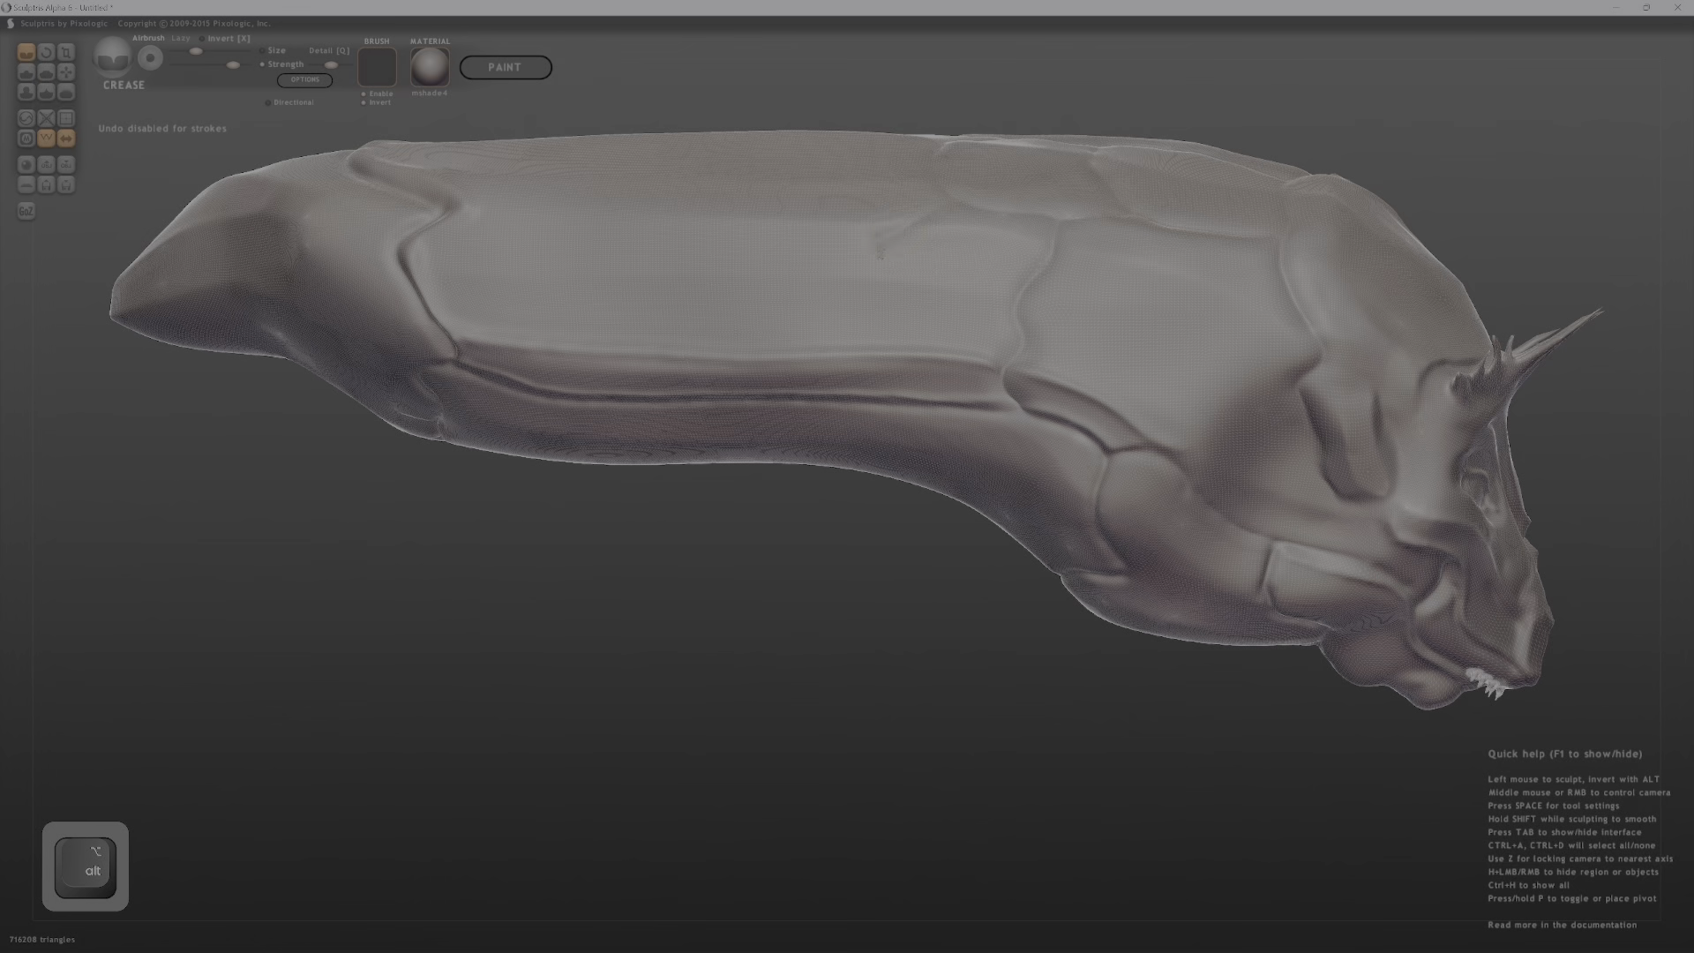
middle_drag(874, 375, 1061, 362)
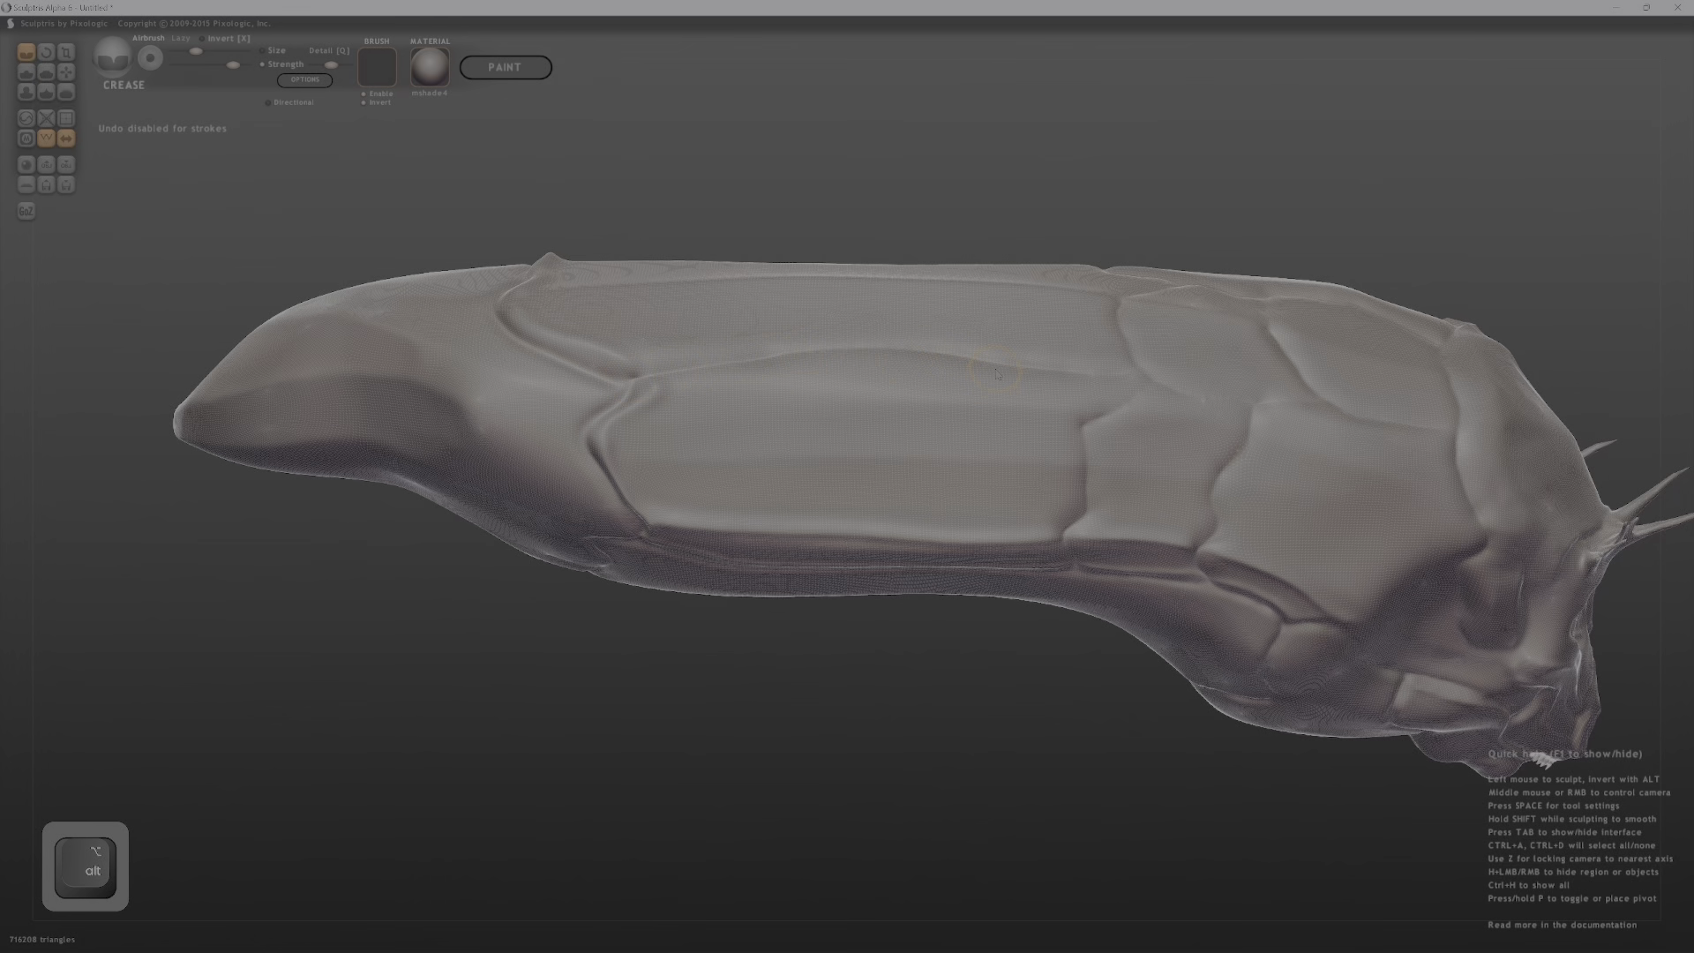
drag(926, 393, 951, 462)
middle_drag(930, 509, 921, 431)
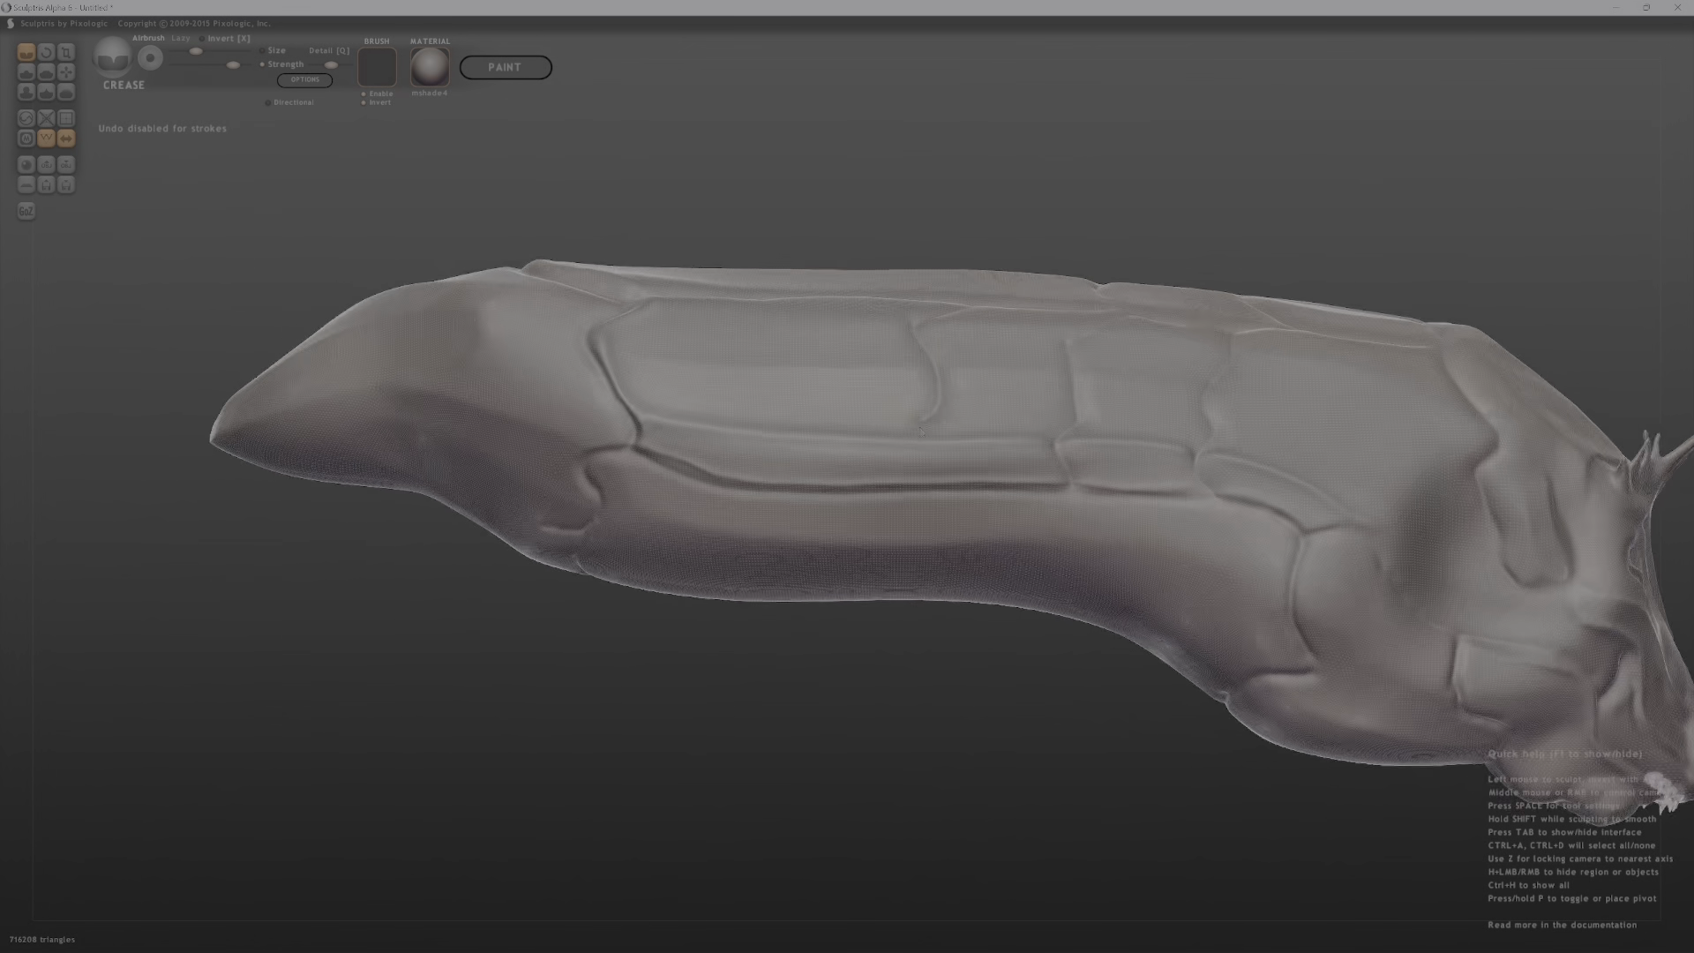
drag(912, 440, 943, 487)
middle_drag(944, 489, 946, 560)
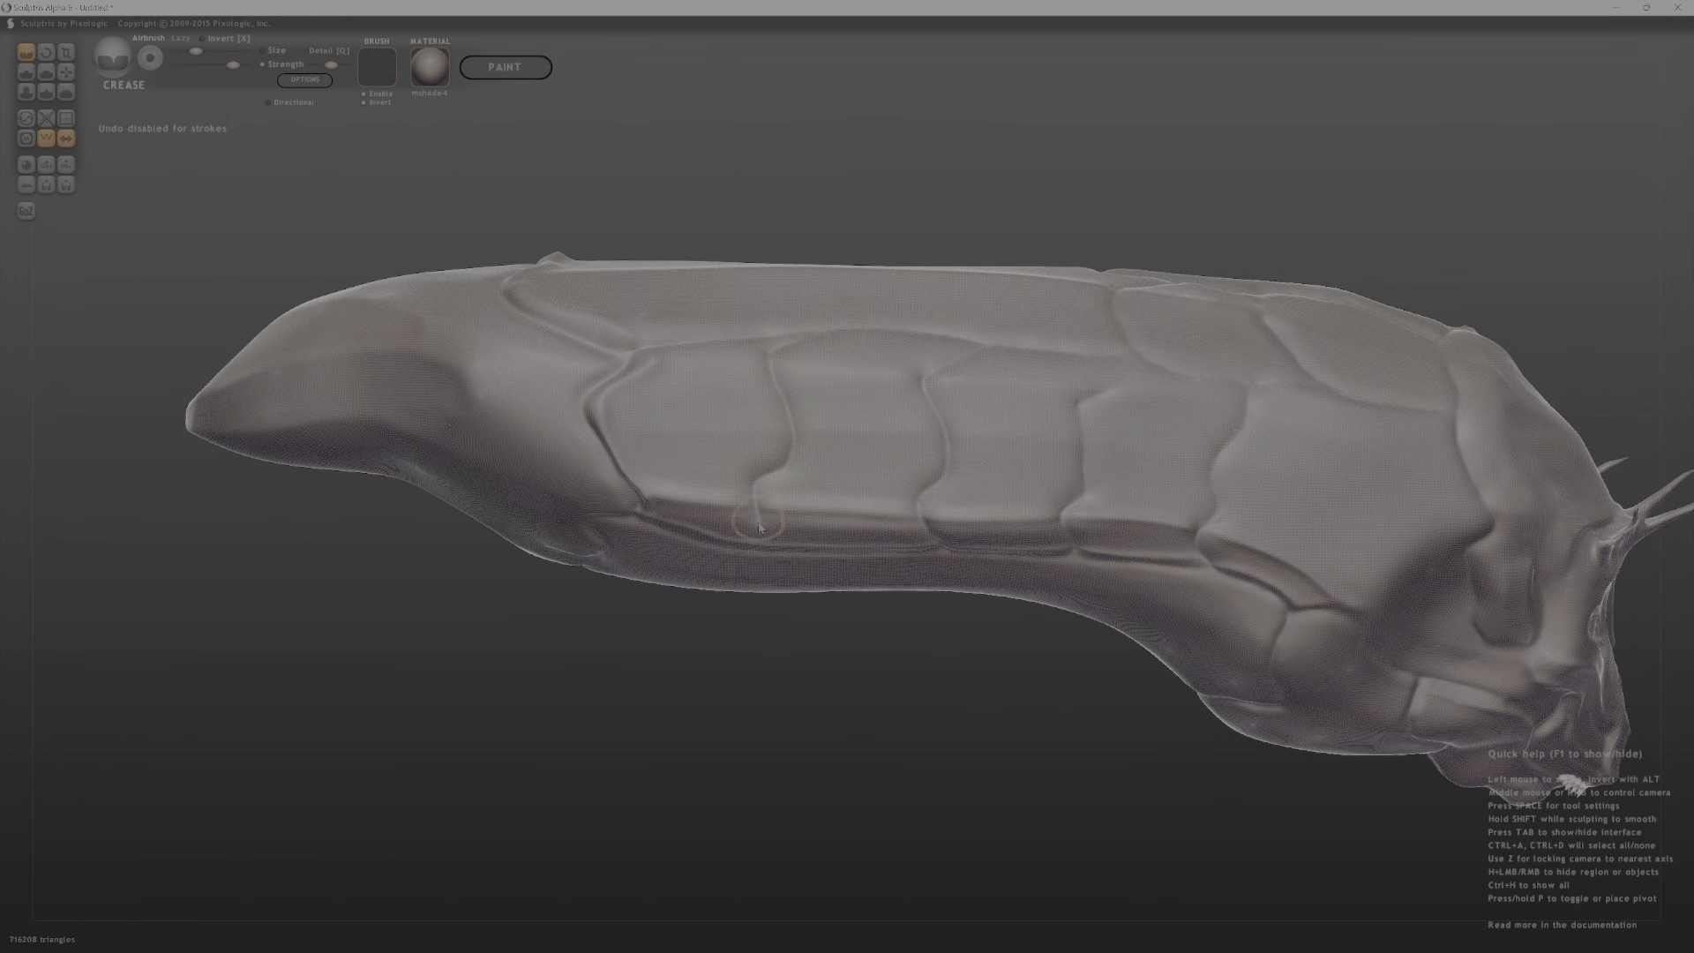
mouse_move(751, 525)
middle_down()
mouse_move(760, 444)
mouse_move(796, 544)
middle_up()
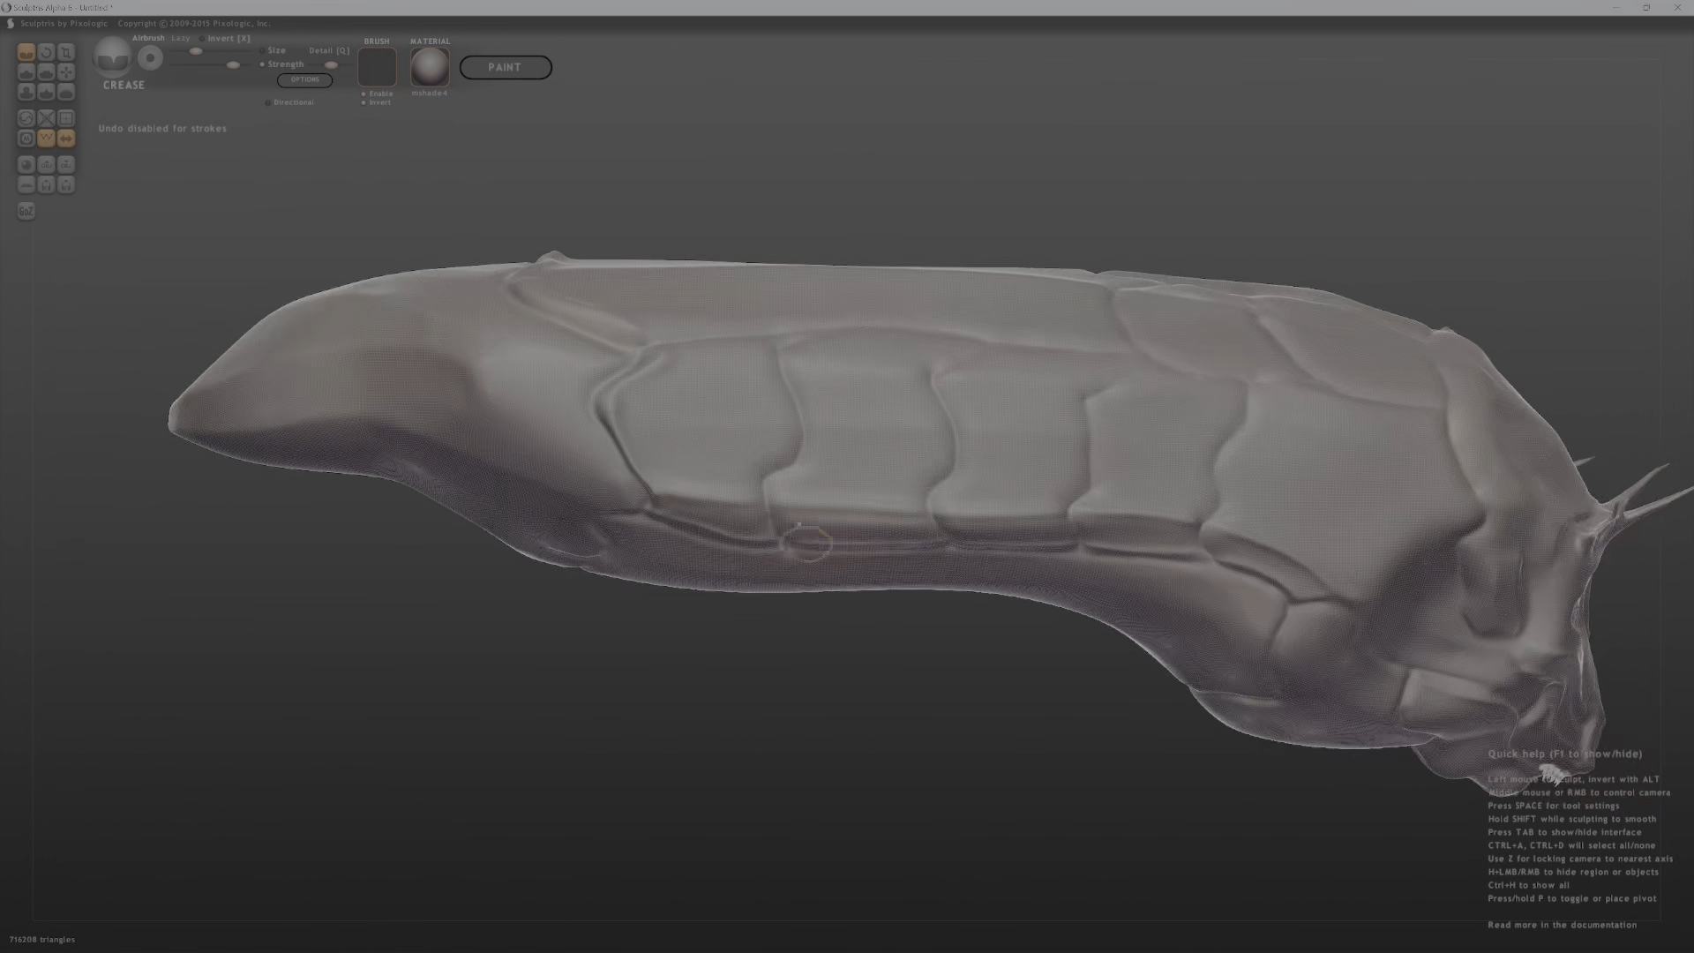
Add inverted Crease strokes beside the grooves between the side plates to give them raised, overlapping edges.
key(alt)
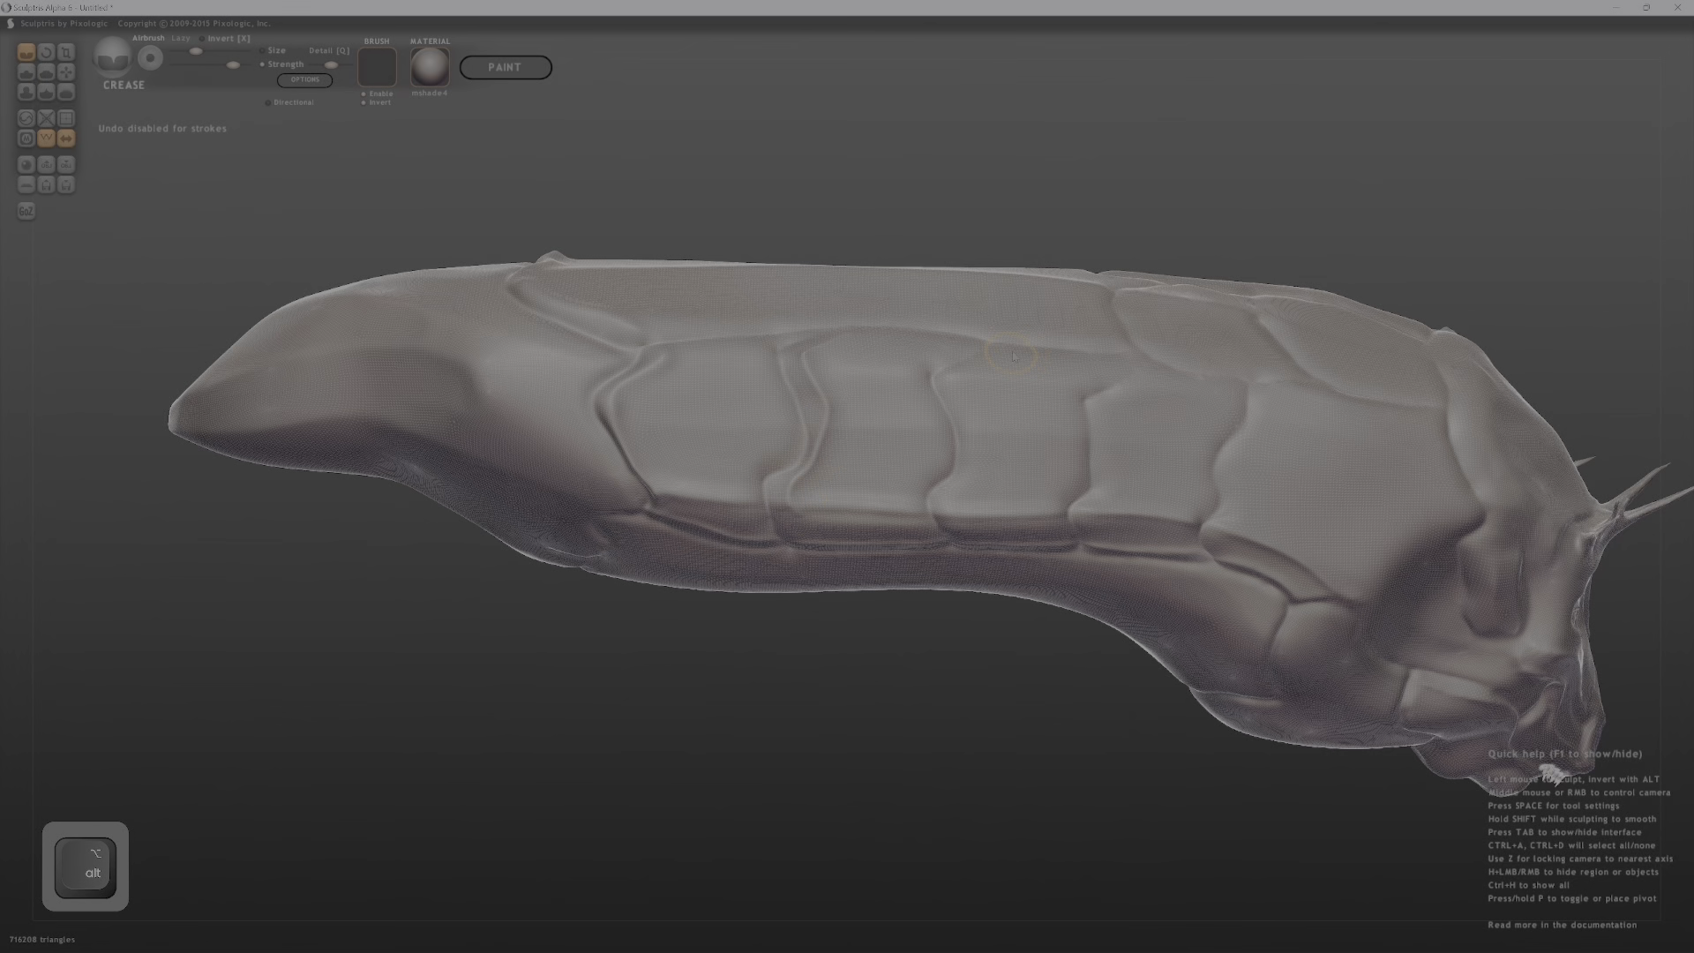
alt+drag(954, 504, 960, 526)
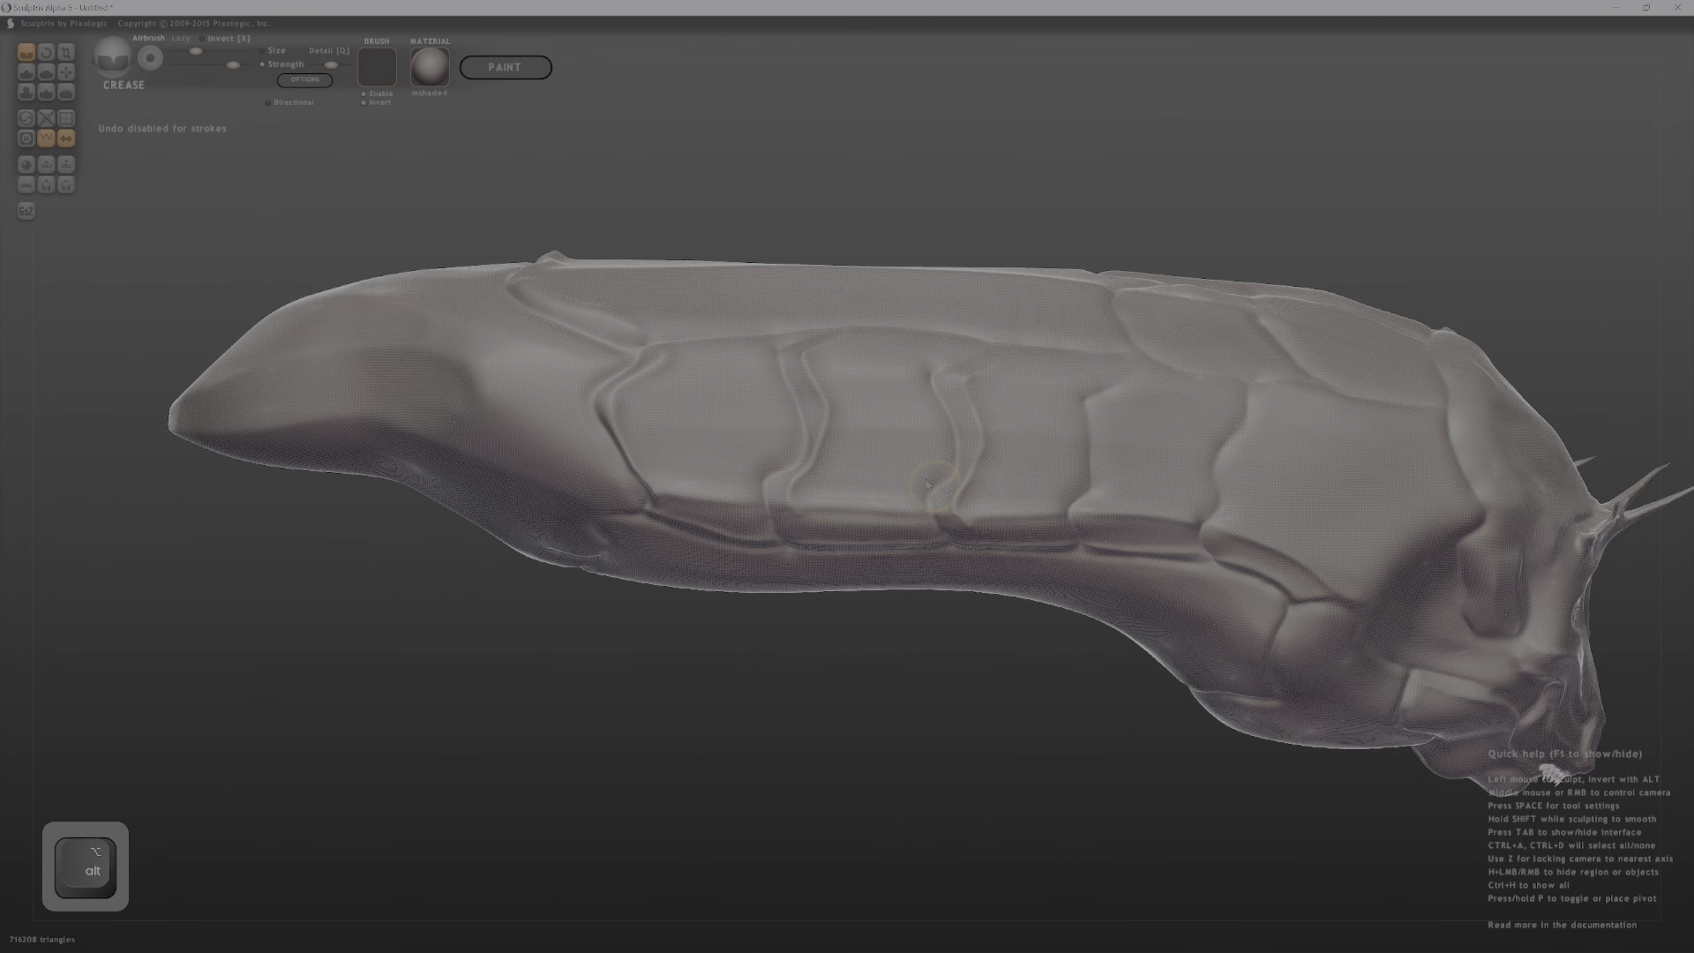
middle_drag(960, 527, 1015, 547)
mouse_move(750, 468)
middle_down()
mouse_move(717, 441)
mouse_move(709, 383)
mouse_move(1083, 417)
middle_up()
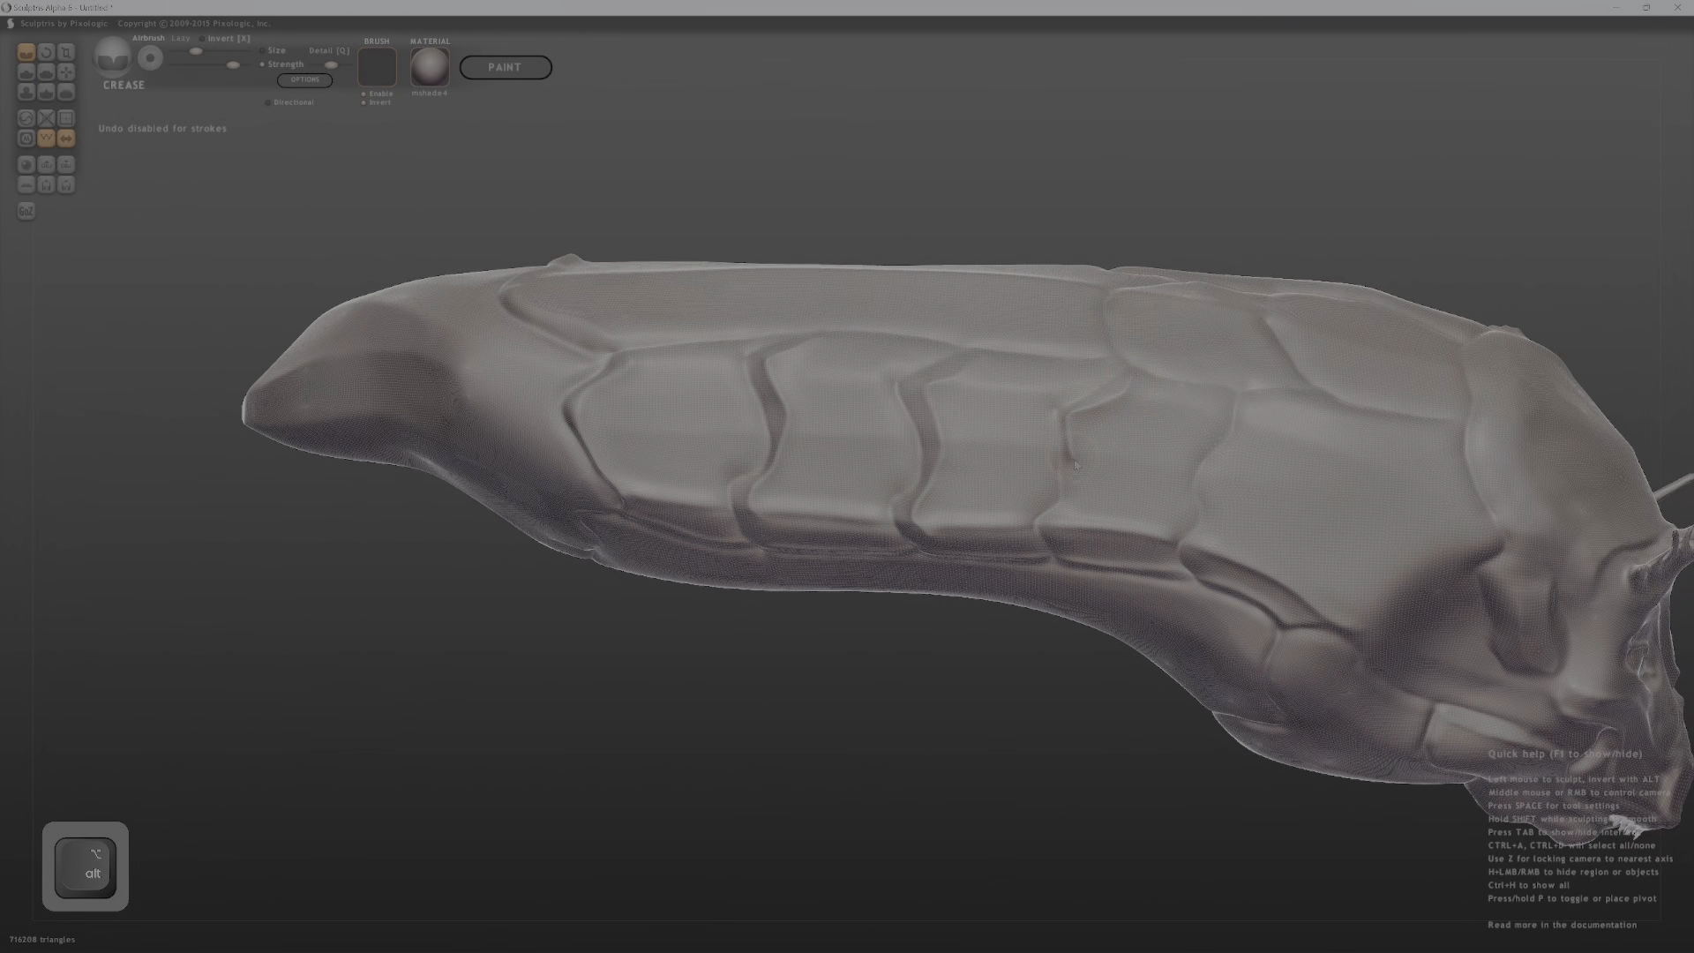
middle_drag(1138, 540, 1120, 442)
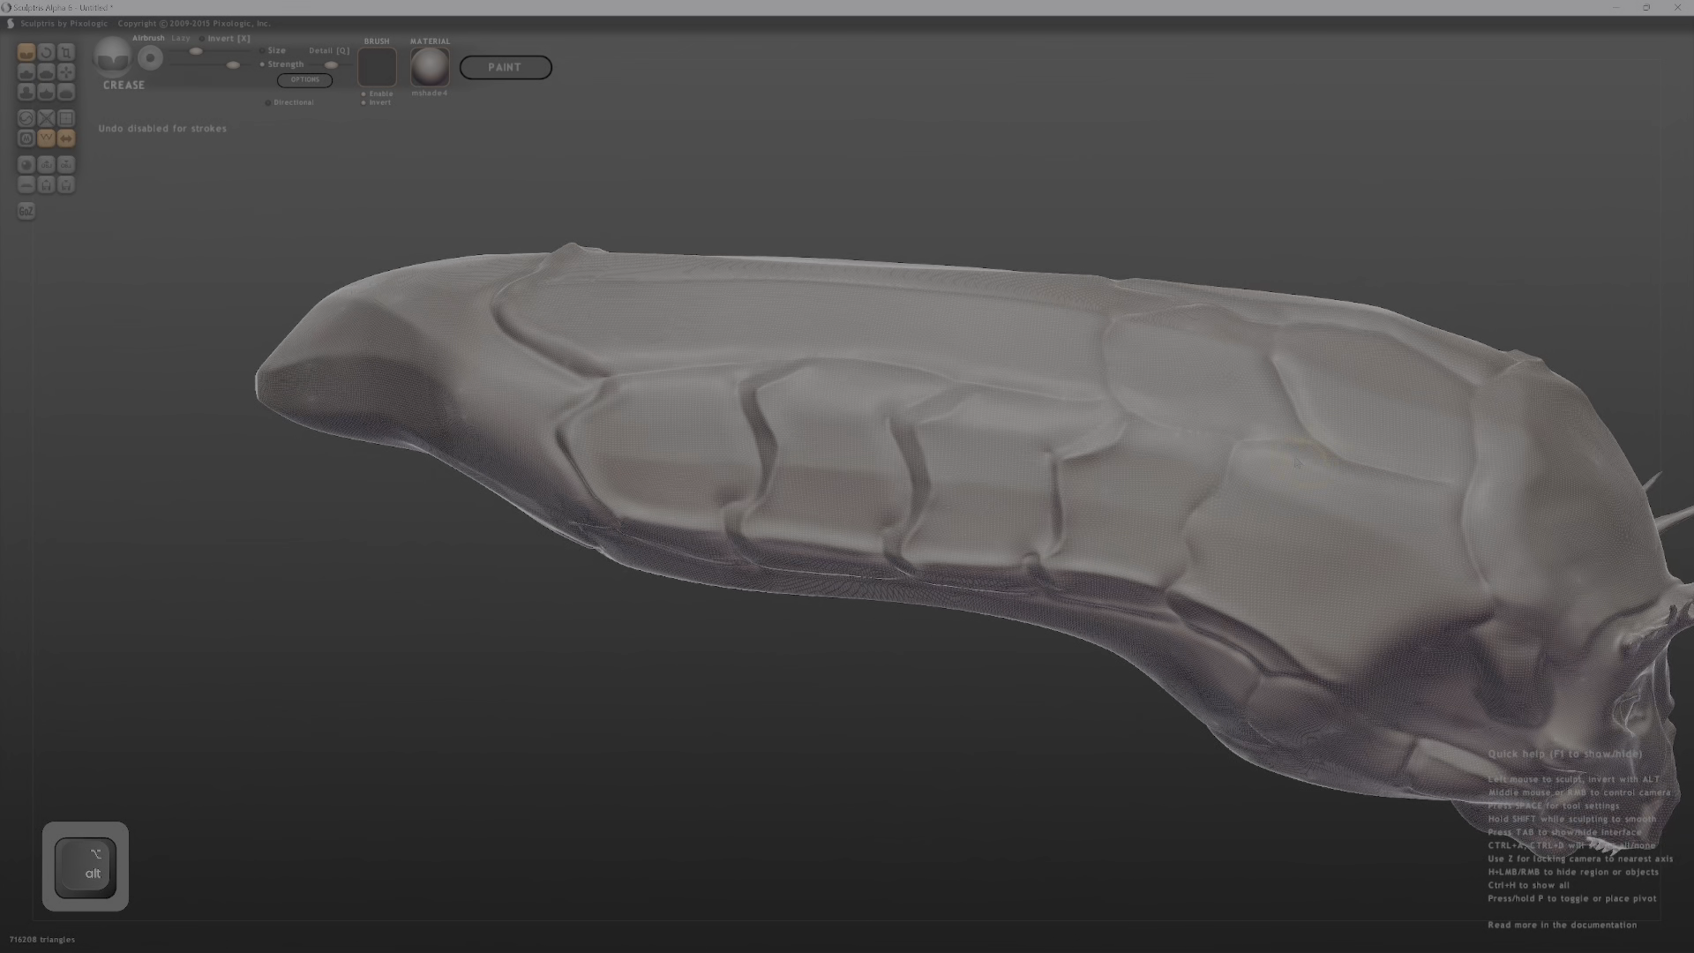
mouse_move(1208, 527)
alt+mouse_down()
mouse_move(1211, 565)
mouse_move(1178, 591)
alt+mouse_up()
mouse_move(1178, 592)
middle_down()
mouse_move(1174, 494)
mouse_move(1182, 600)
mouse_move(1201, 615)
middle_up()
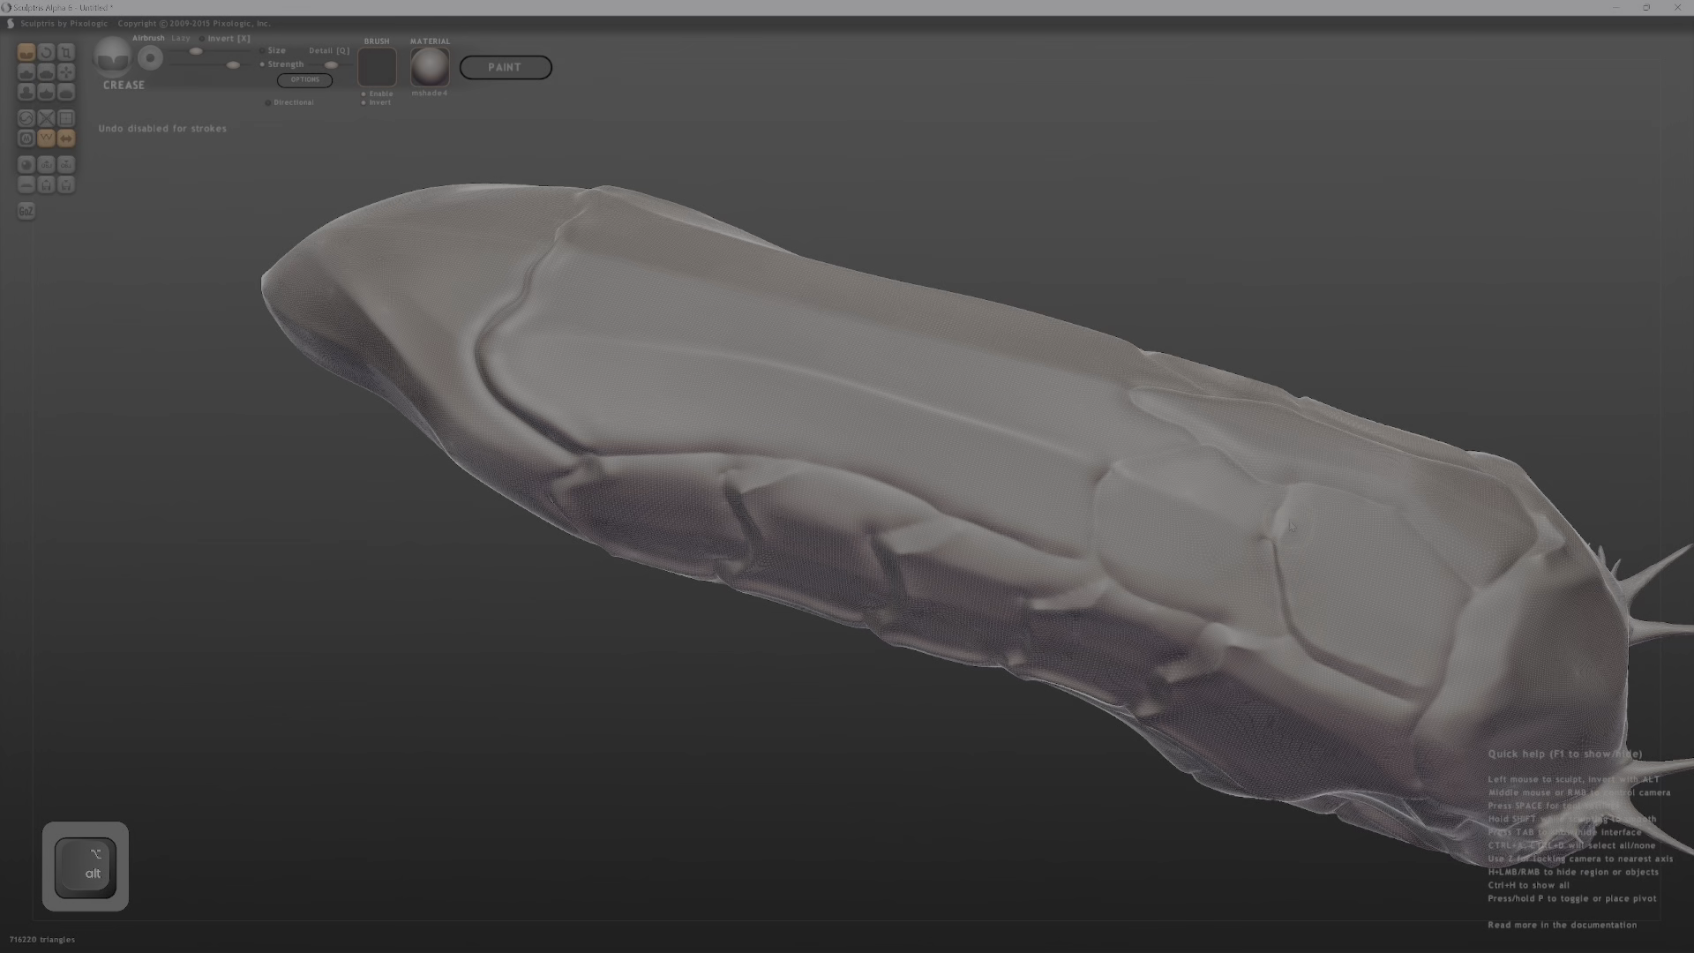
Build raised inner borders with inverted Crease strokes around the plates on top of the neck just behind the crown.
middle_drag(1428, 565, 1458, 630)
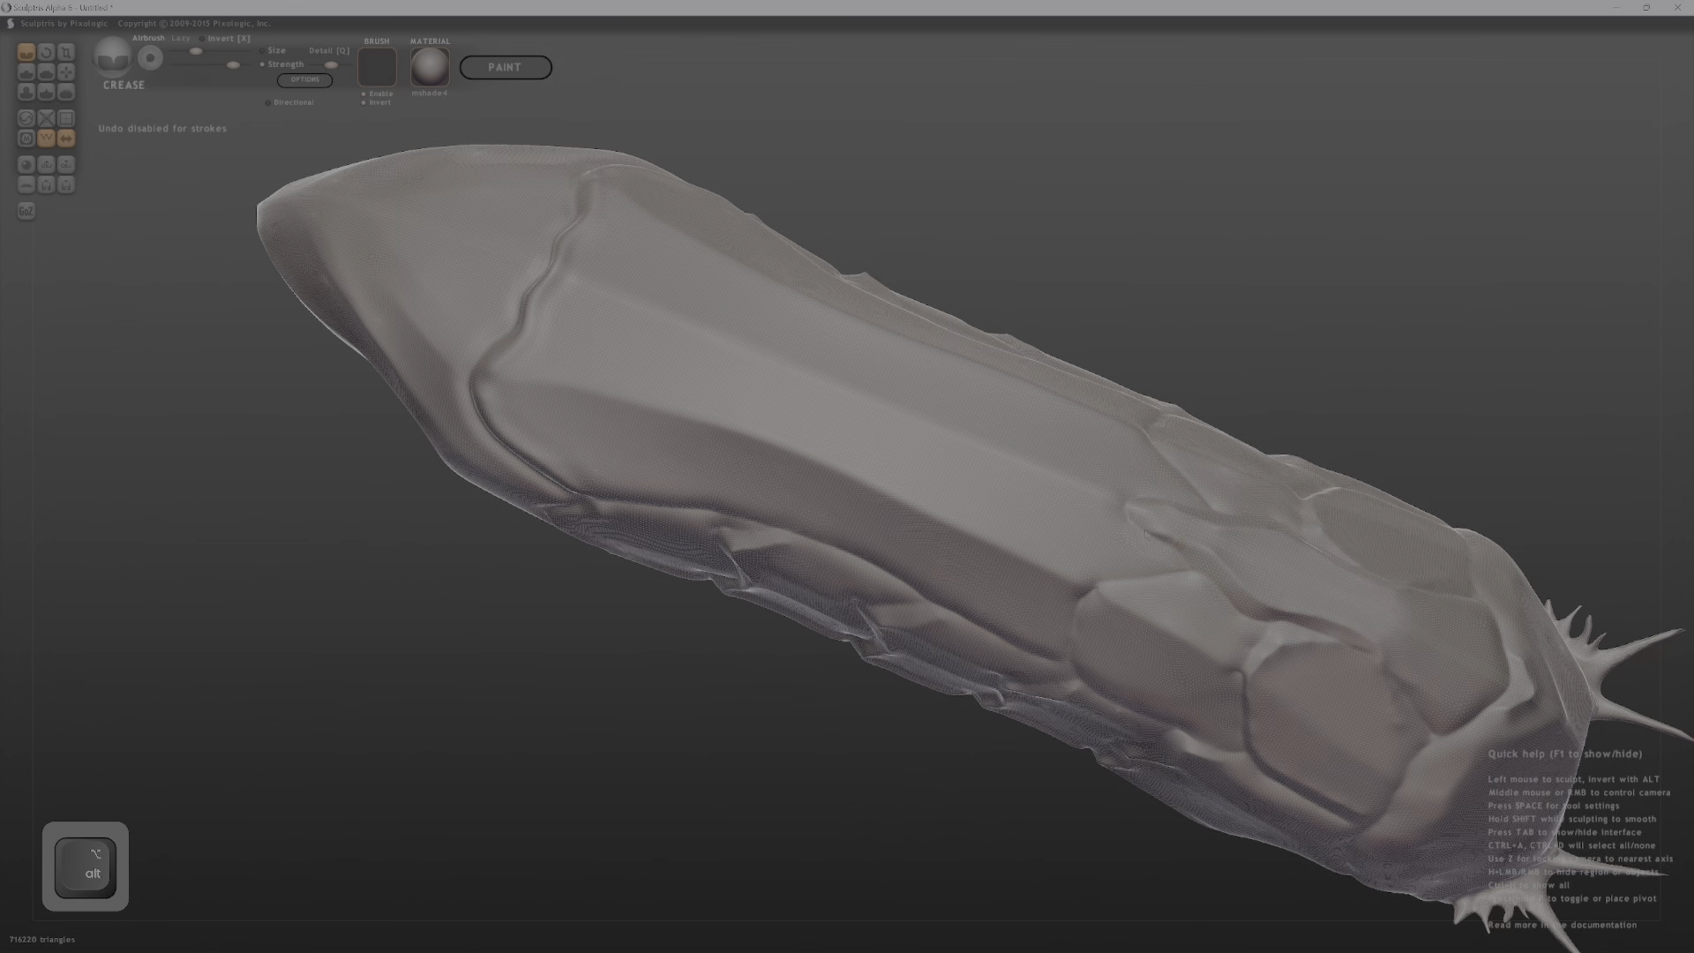
middle_drag(1178, 611, 1242, 572)
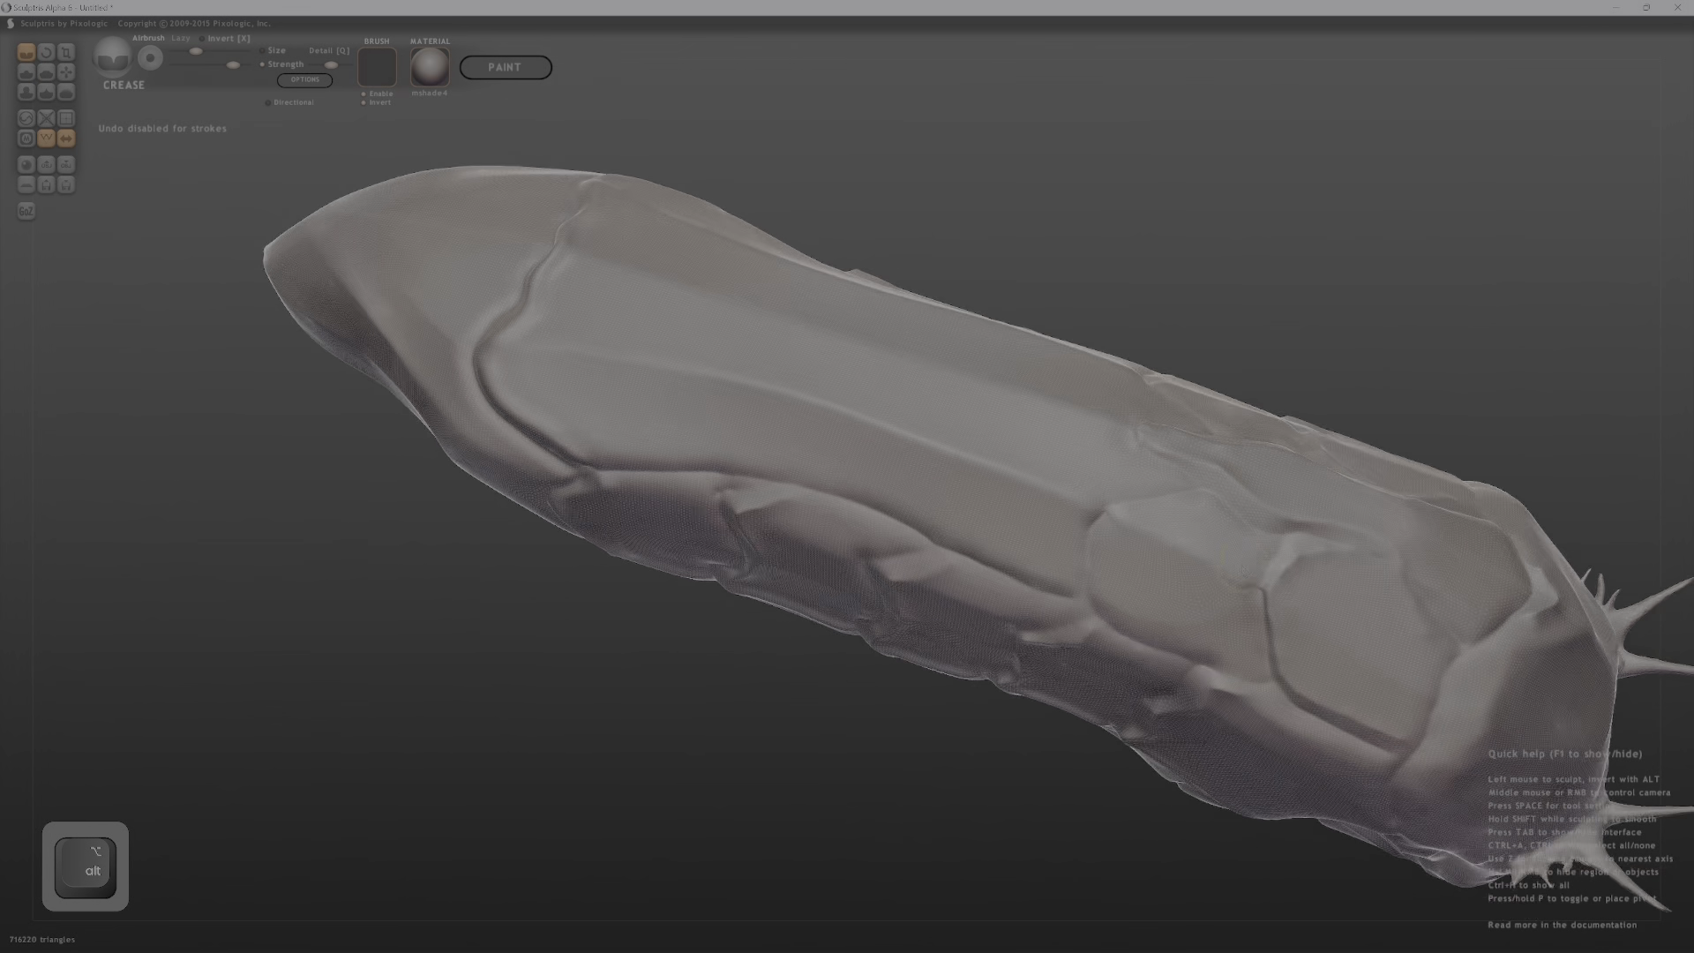
middle_drag(1116, 557, 1143, 503)
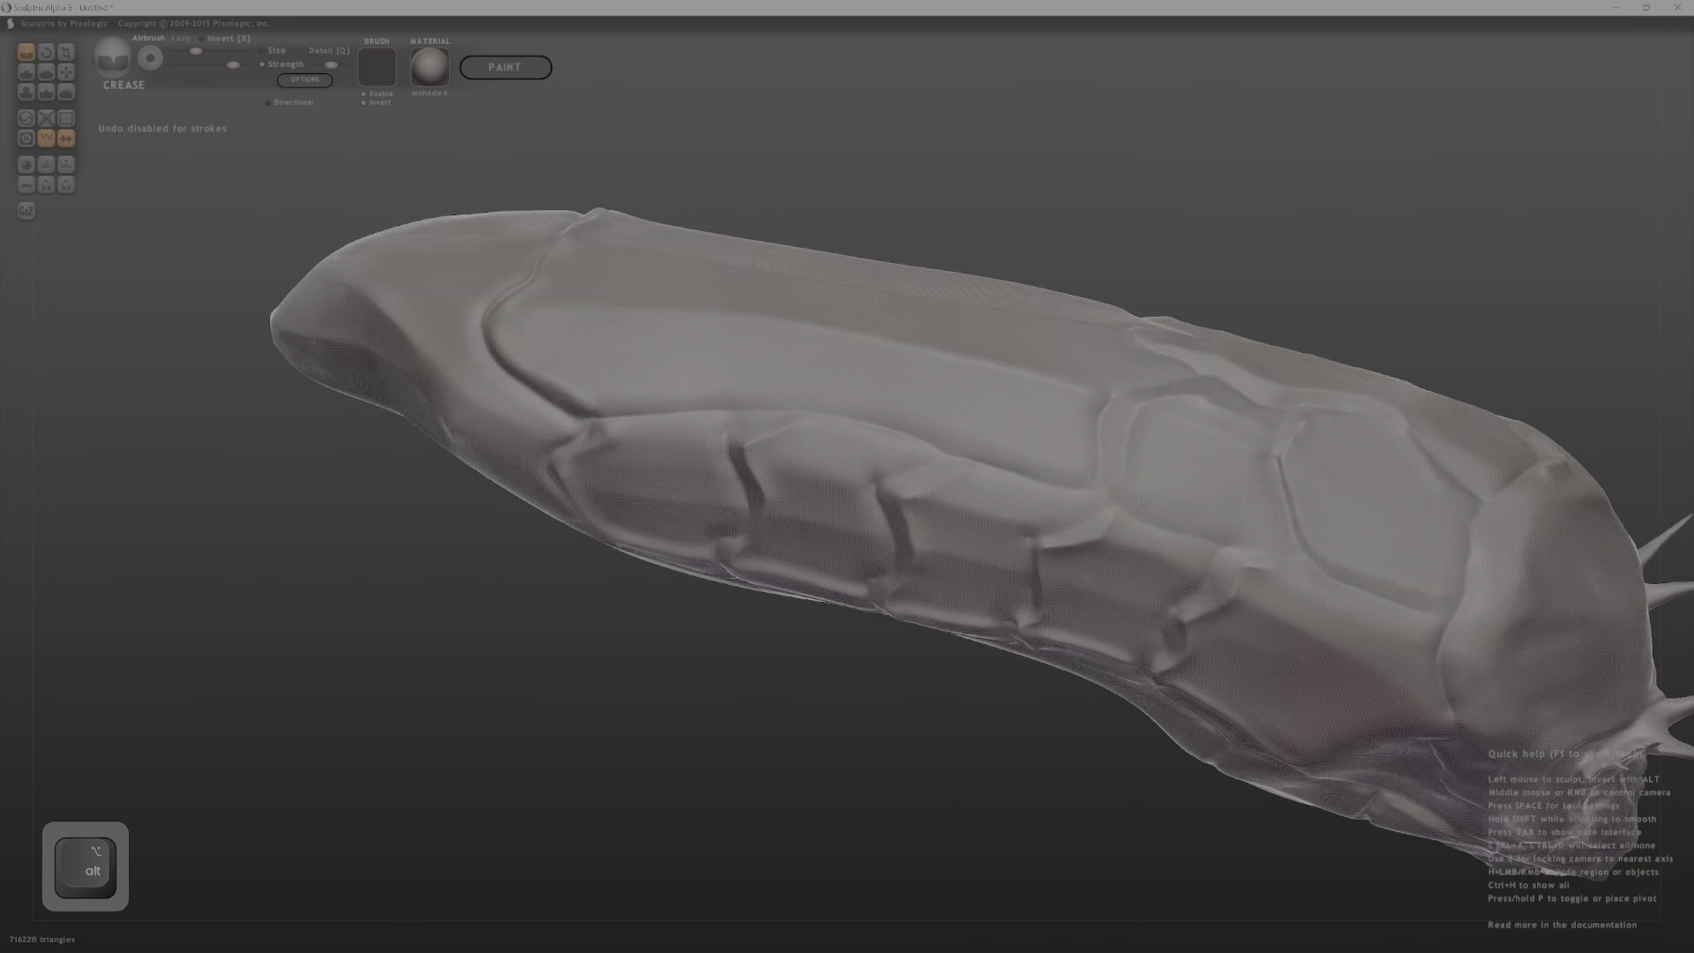
middle_drag(1332, 455, 1161, 445)
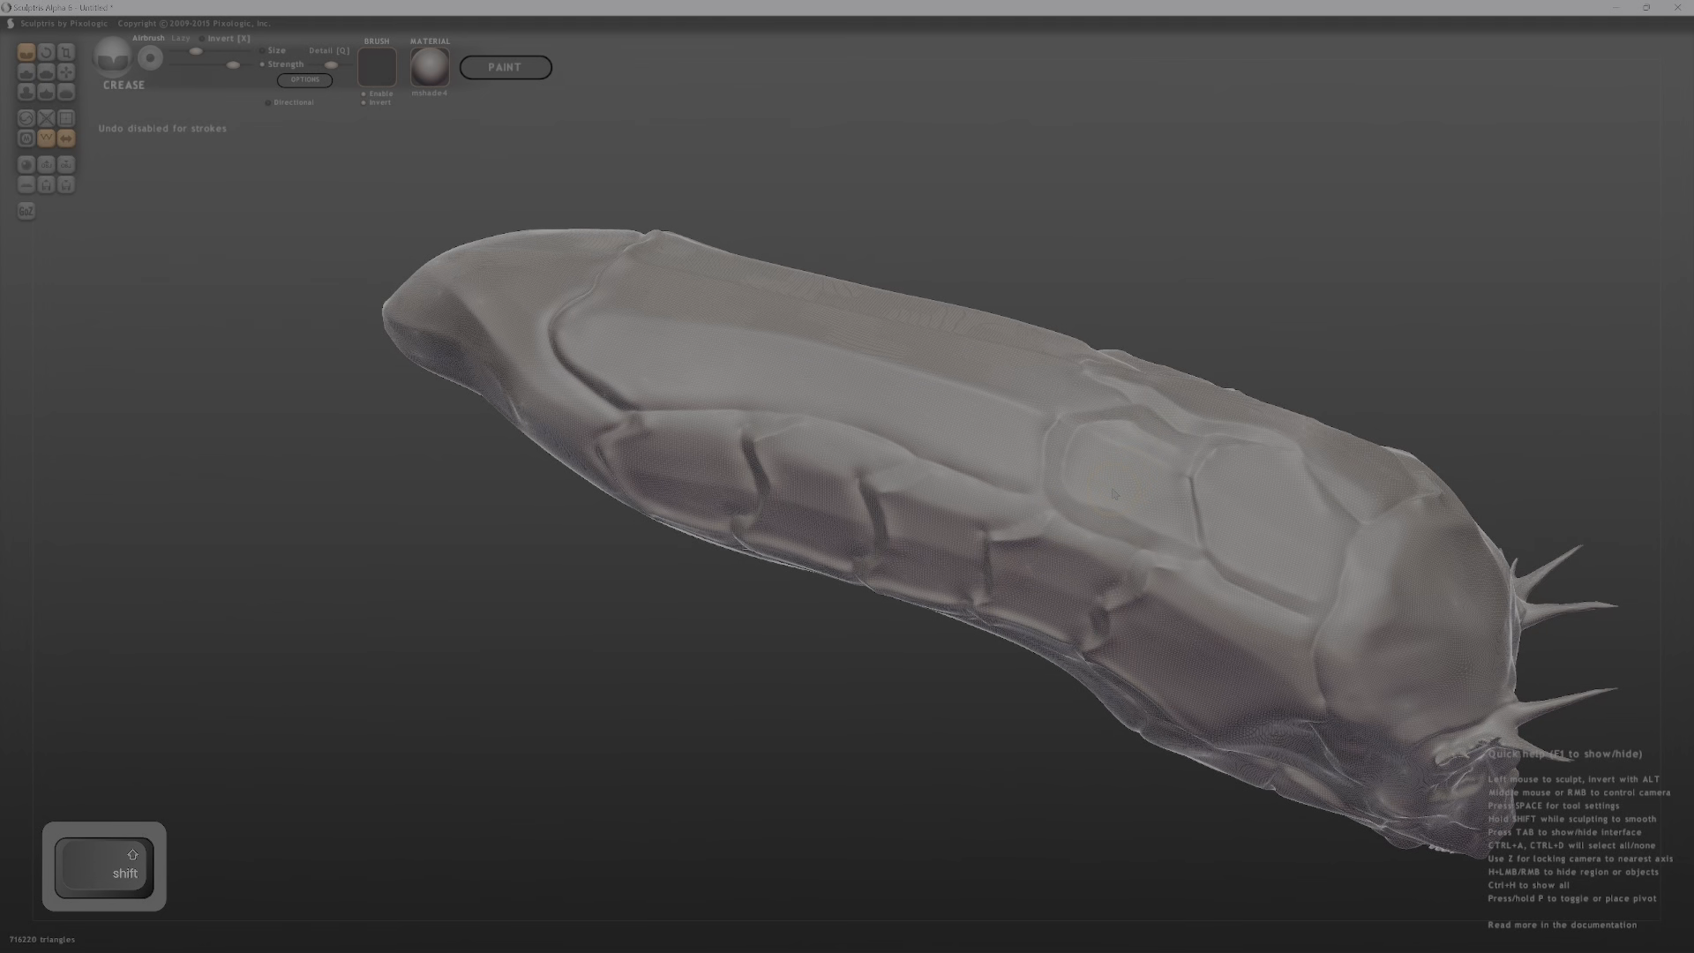
Soften the neck plates with a larger, weaker Smooth brush and hide the wireframe.
key(bracketright)
key(shift)
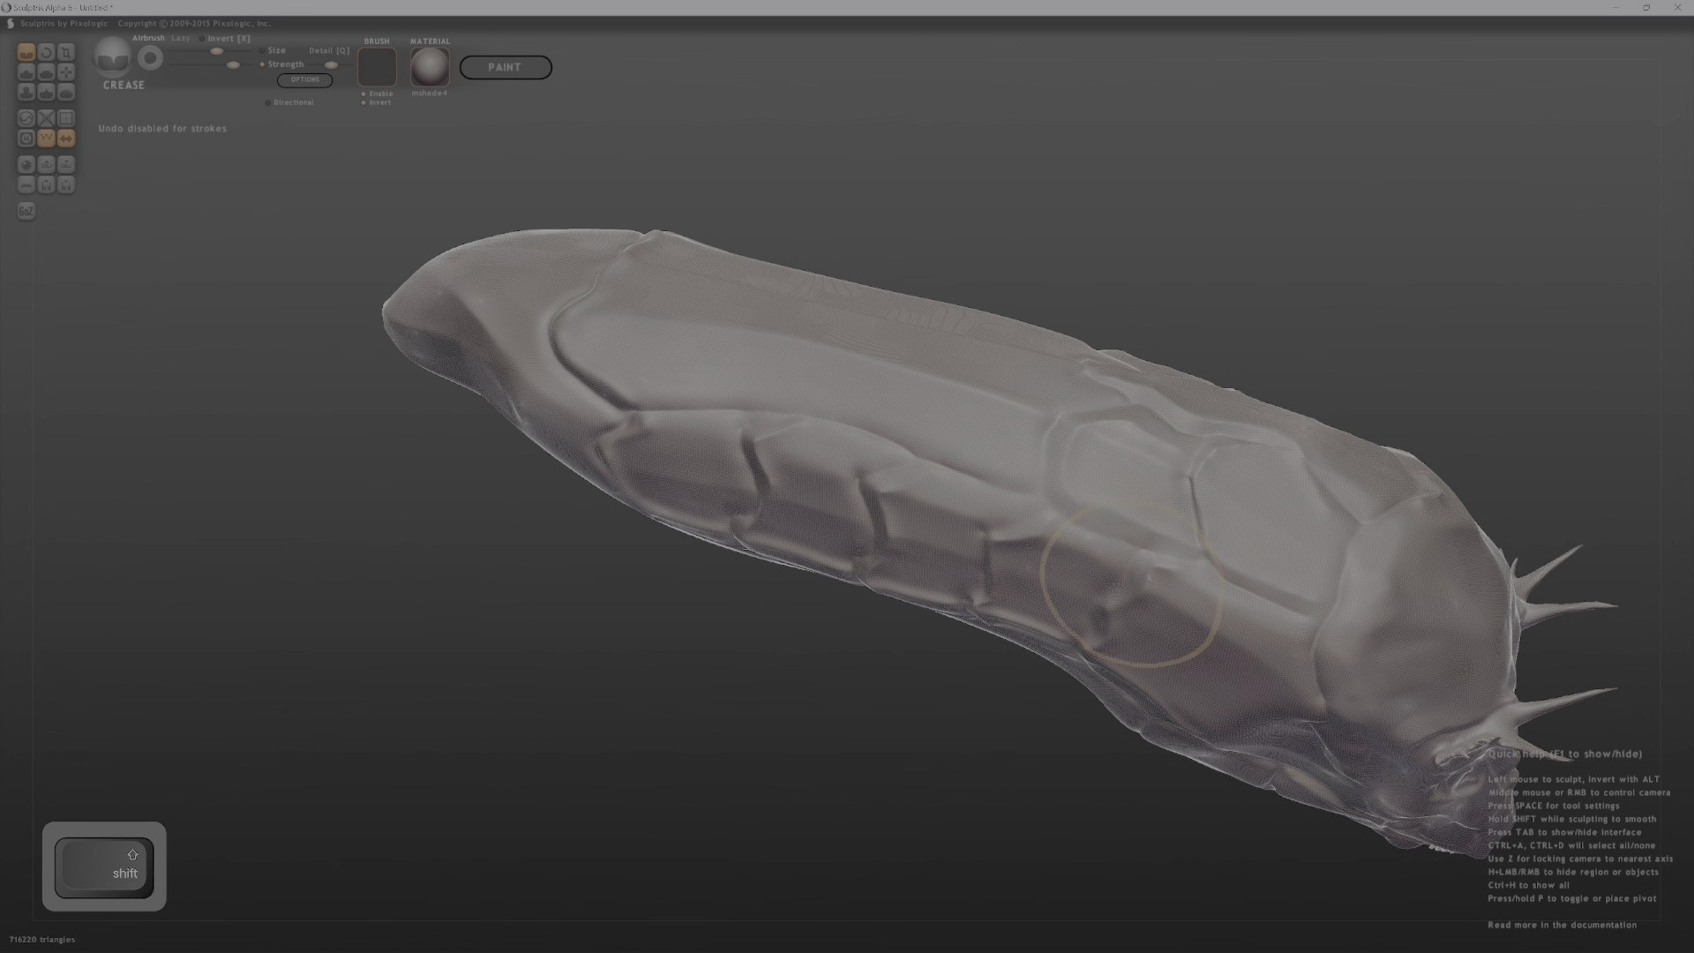
middle_drag(972, 675, 910, 593)
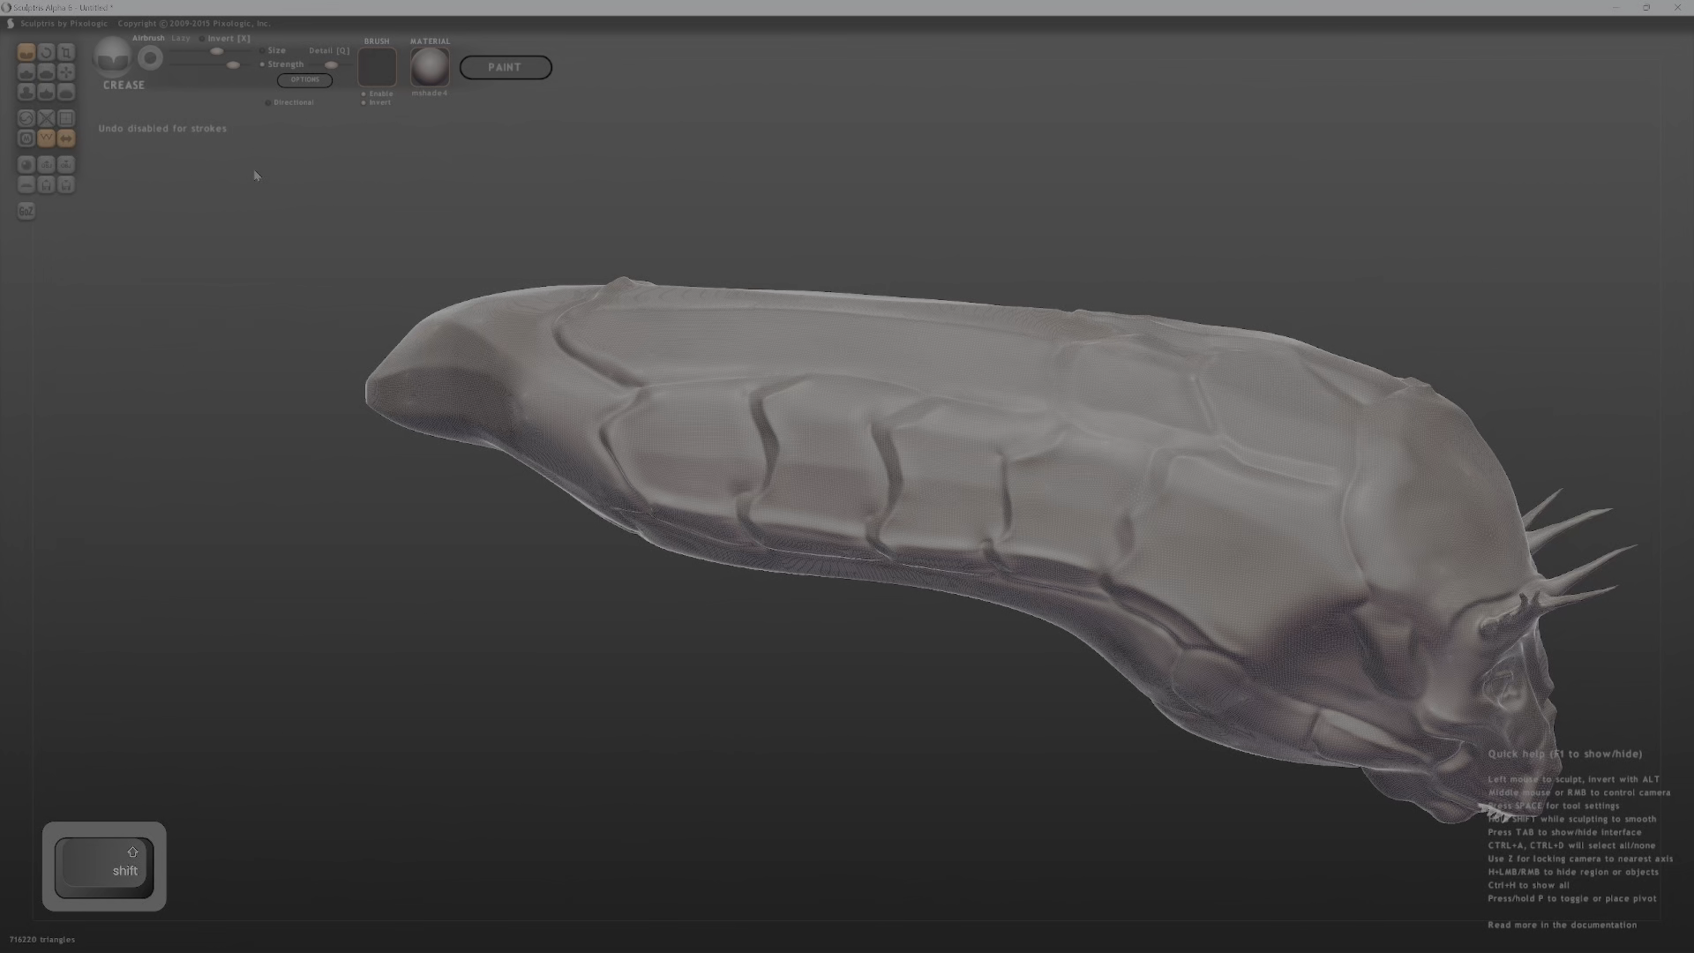
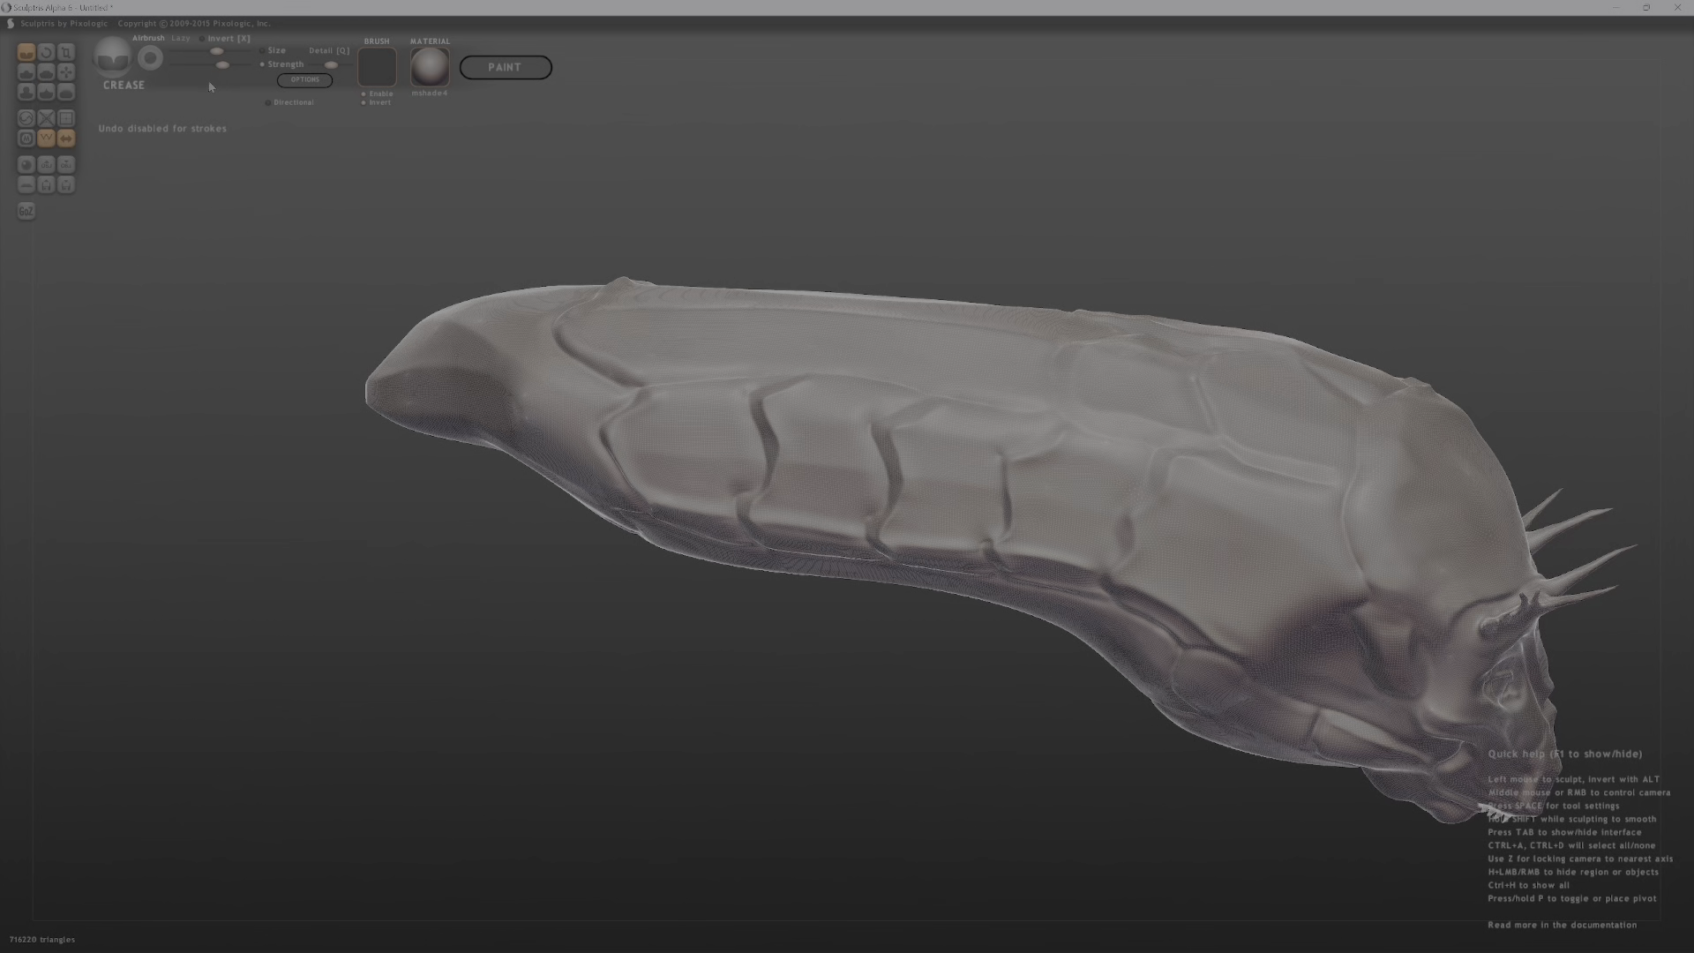
key(b)
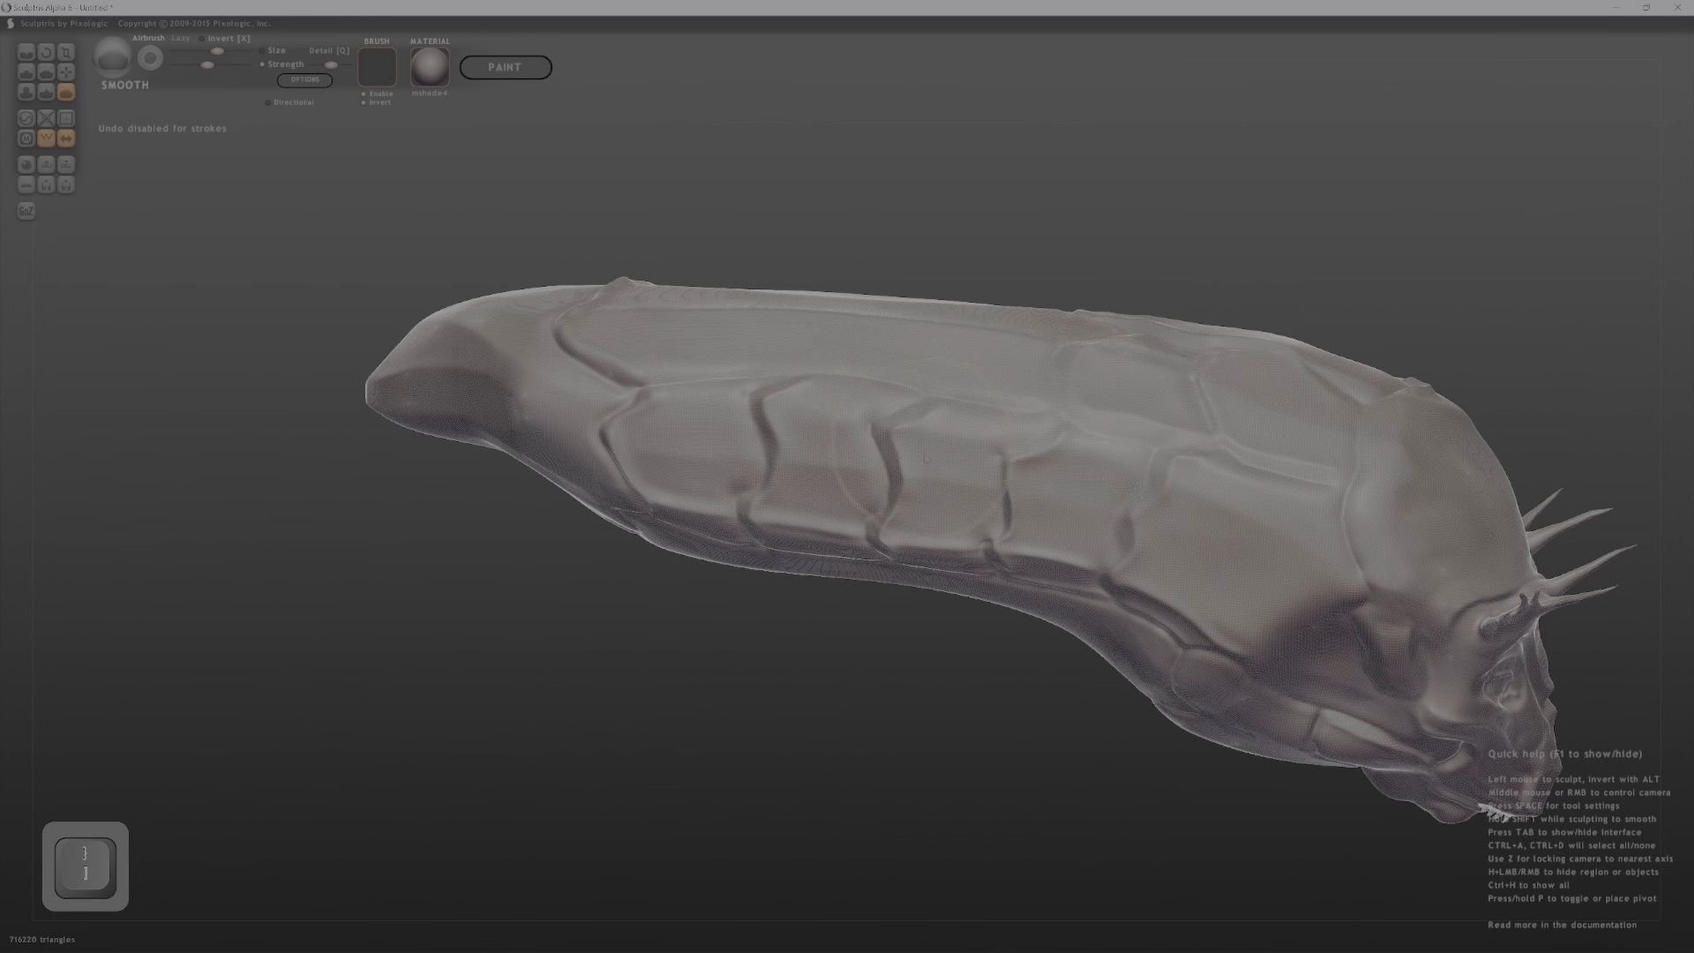
key(w)
middle_drag(1075, 507, 1033, 581)
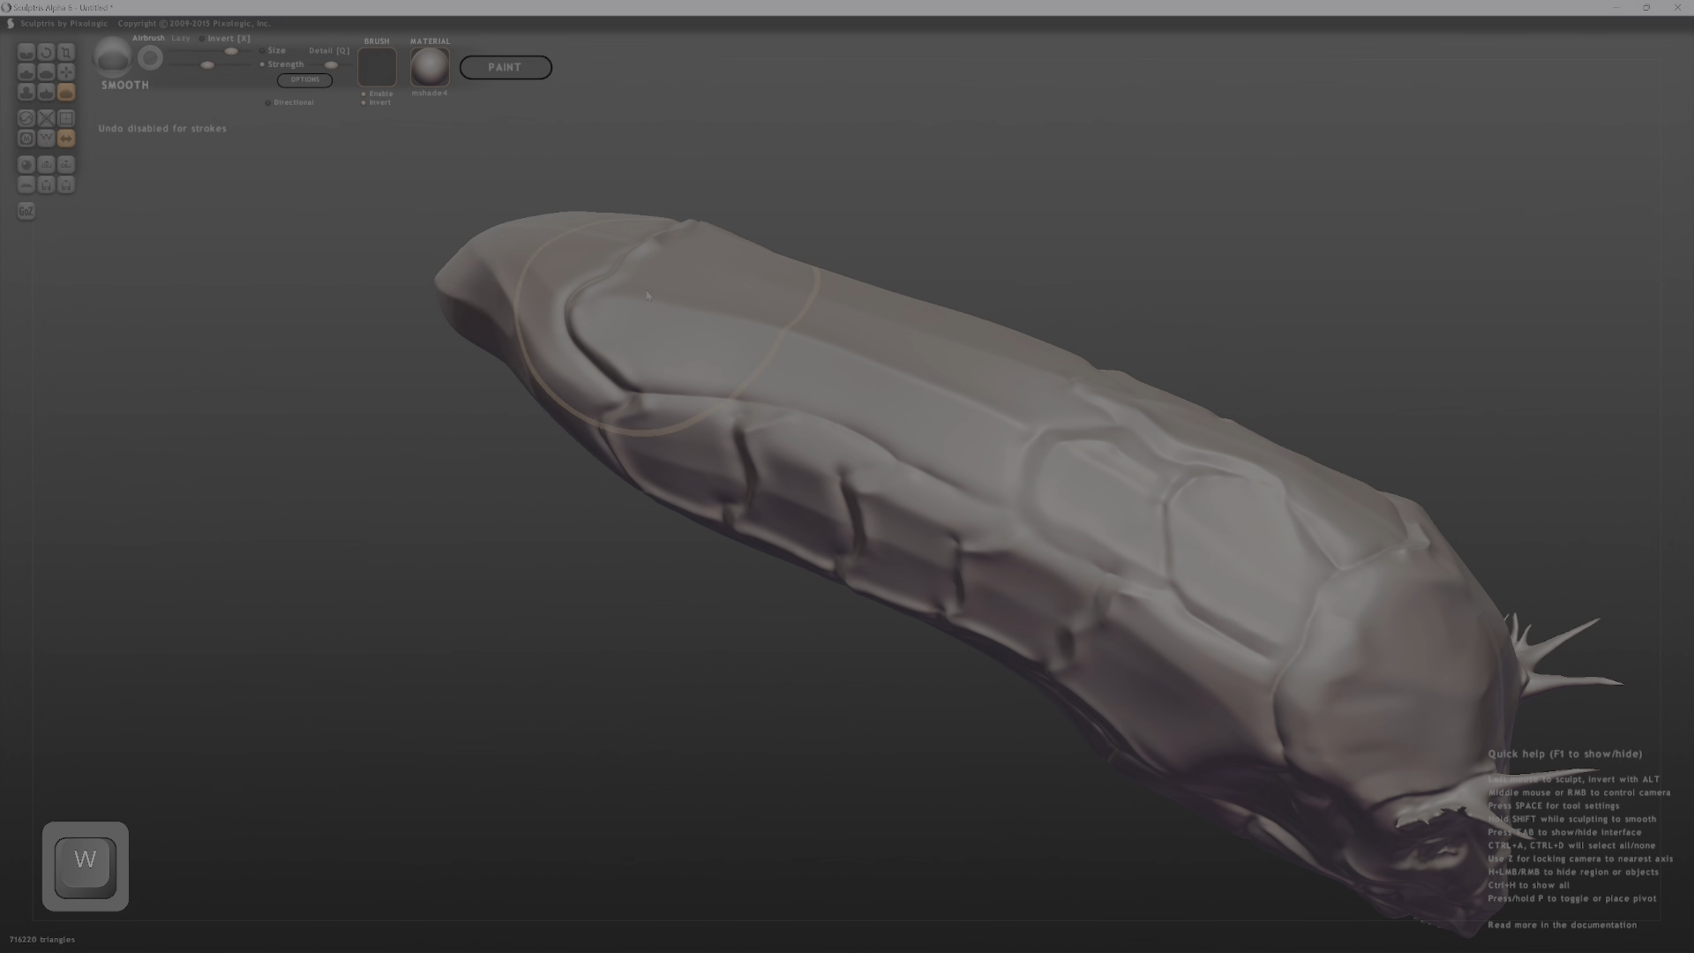
middle_drag(740, 556, 816, 468)
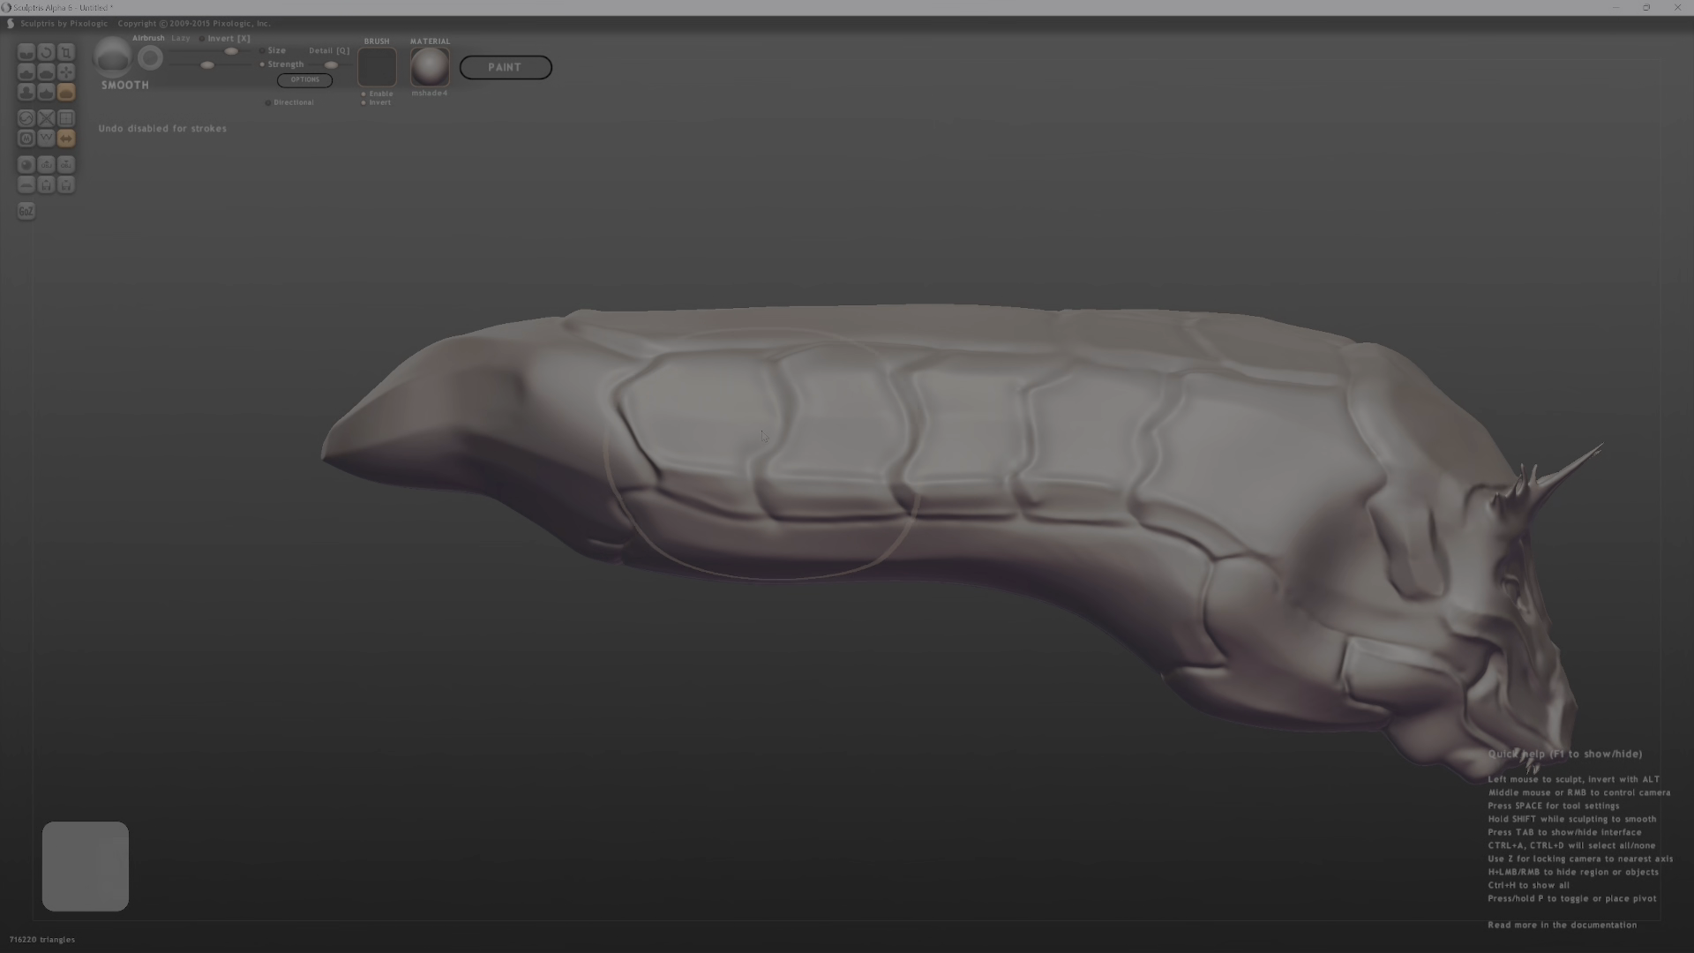
mouse_move(858, 599)
middle_down()
mouse_move(867, 614)
mouse_move(839, 529)
middle_up()
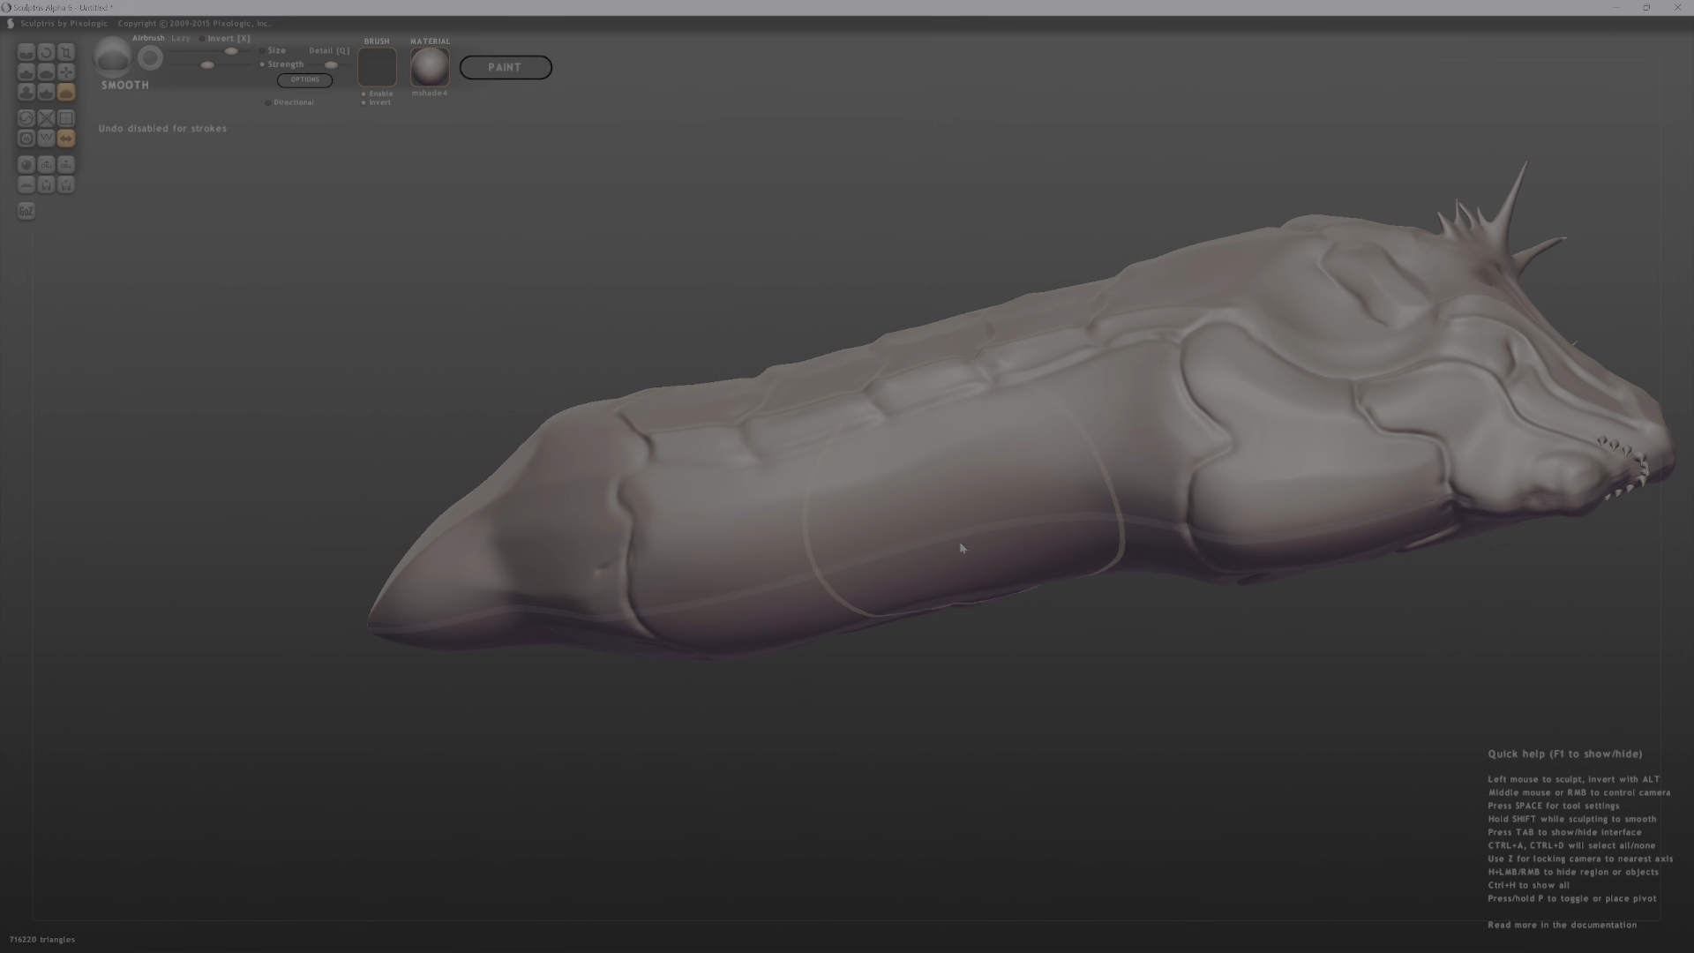
mouse_move(1104, 372)
middle_down()
mouse_move(1138, 645)
mouse_move(764, 480)
mouse_move(1134, 631)
mouse_move(1094, 692)
mouse_move(721, 549)
mouse_move(741, 499)
mouse_move(988, 593)
mouse_move(767, 552)
mouse_move(972, 496)
mouse_move(960, 533)
mouse_move(1105, 505)
mouse_move(1179, 558)
mouse_move(1183, 535)
mouse_move(1315, 476)
mouse_move(1038, 558)
mouse_move(1046, 462)
middle_up()
Pull a pair of small curved spikes out of the top of the crown with the Grab brush, undoing a stray stroke.
key(g)
middle_drag(1156, 429, 957, 459)
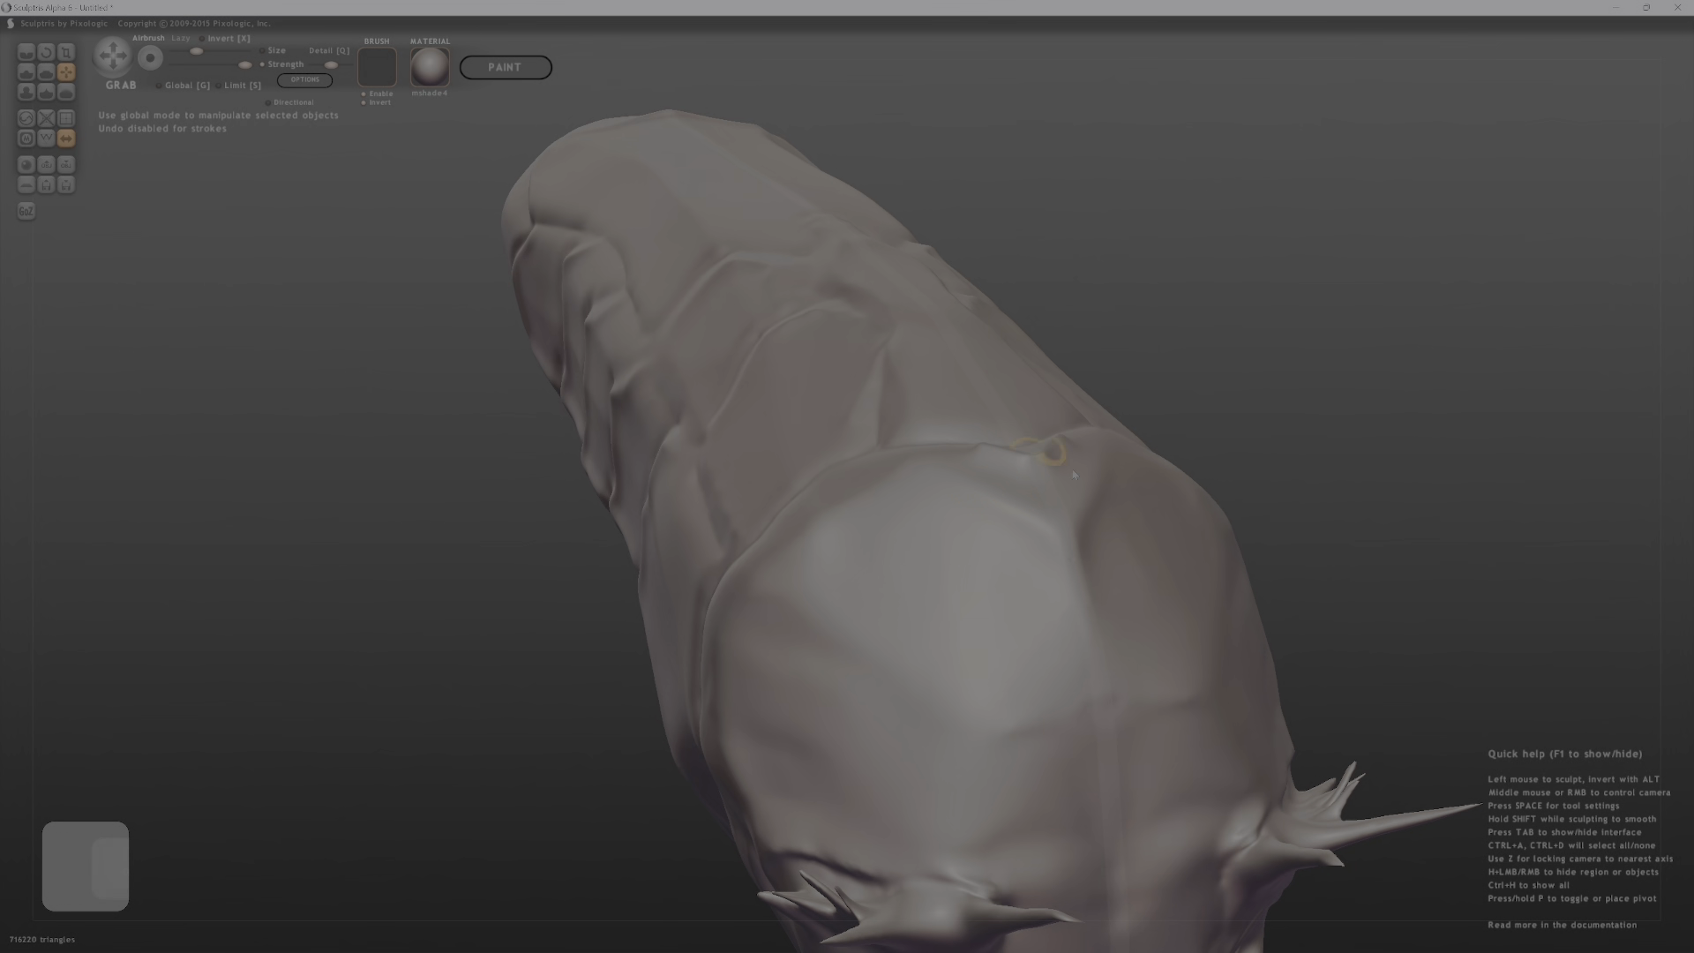
middle_drag(1121, 494, 959, 509)
drag(915, 507, 917, 496)
mouse_move(918, 496)
middle_down()
mouse_move(1093, 507)
mouse_move(1098, 483)
middle_up()
key(ctrl+z)
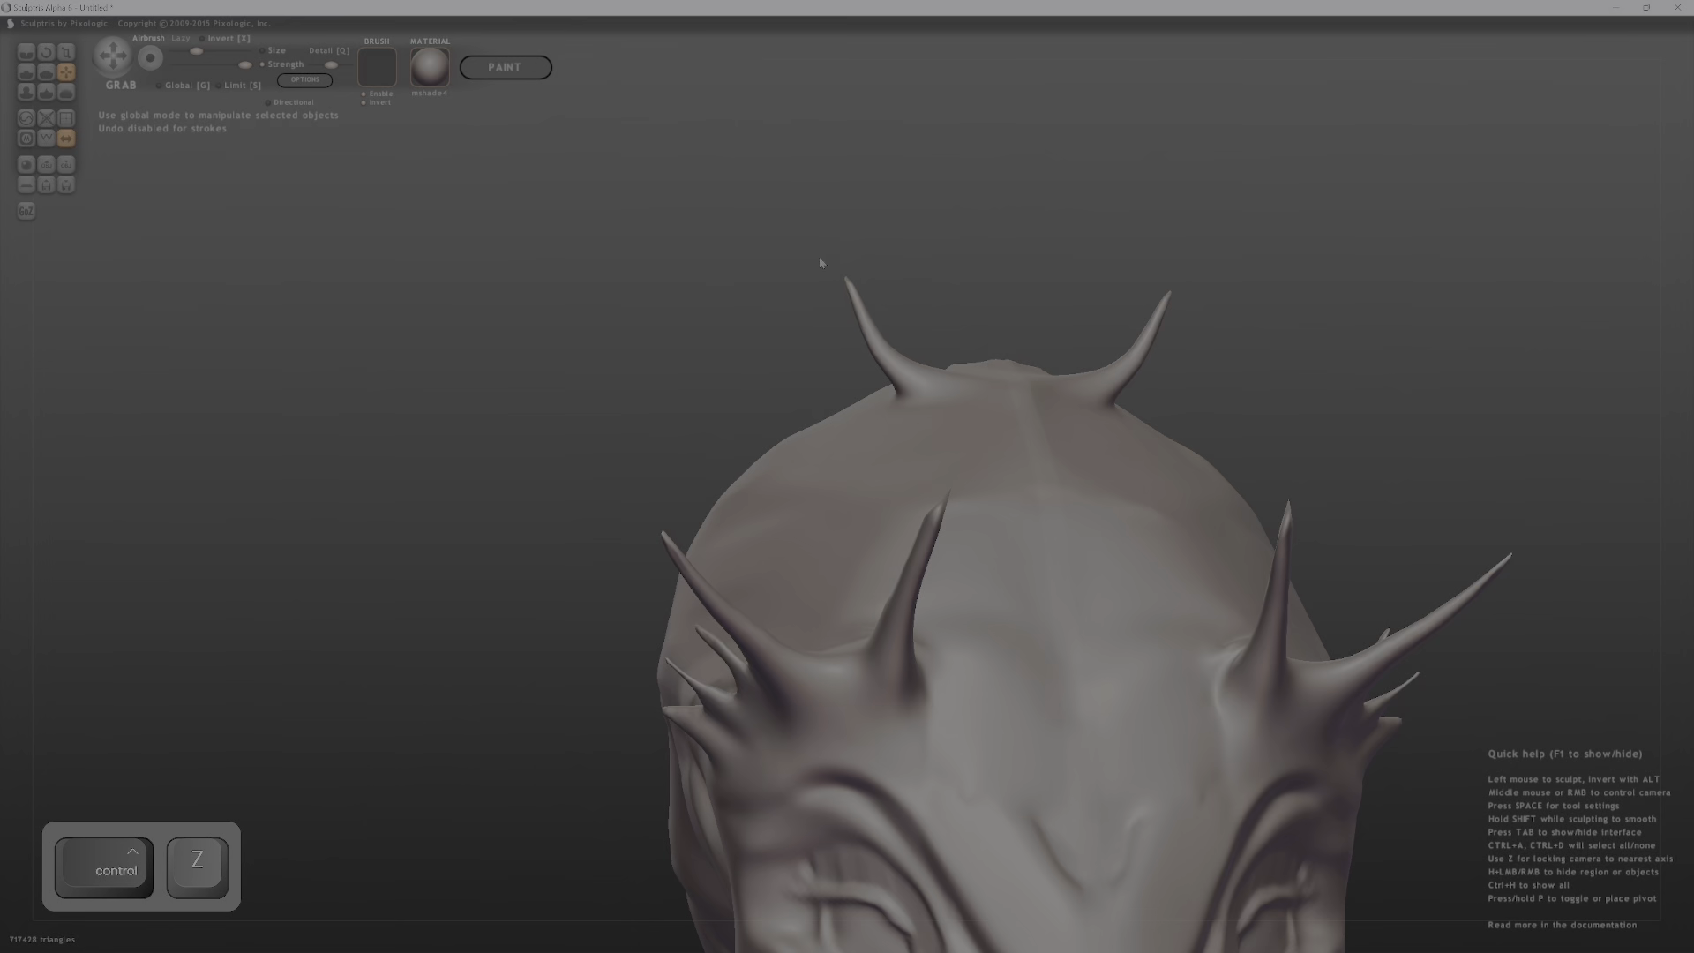
middle_drag(821, 263, 1132, 450)
middle_drag(953, 432, 998, 421)
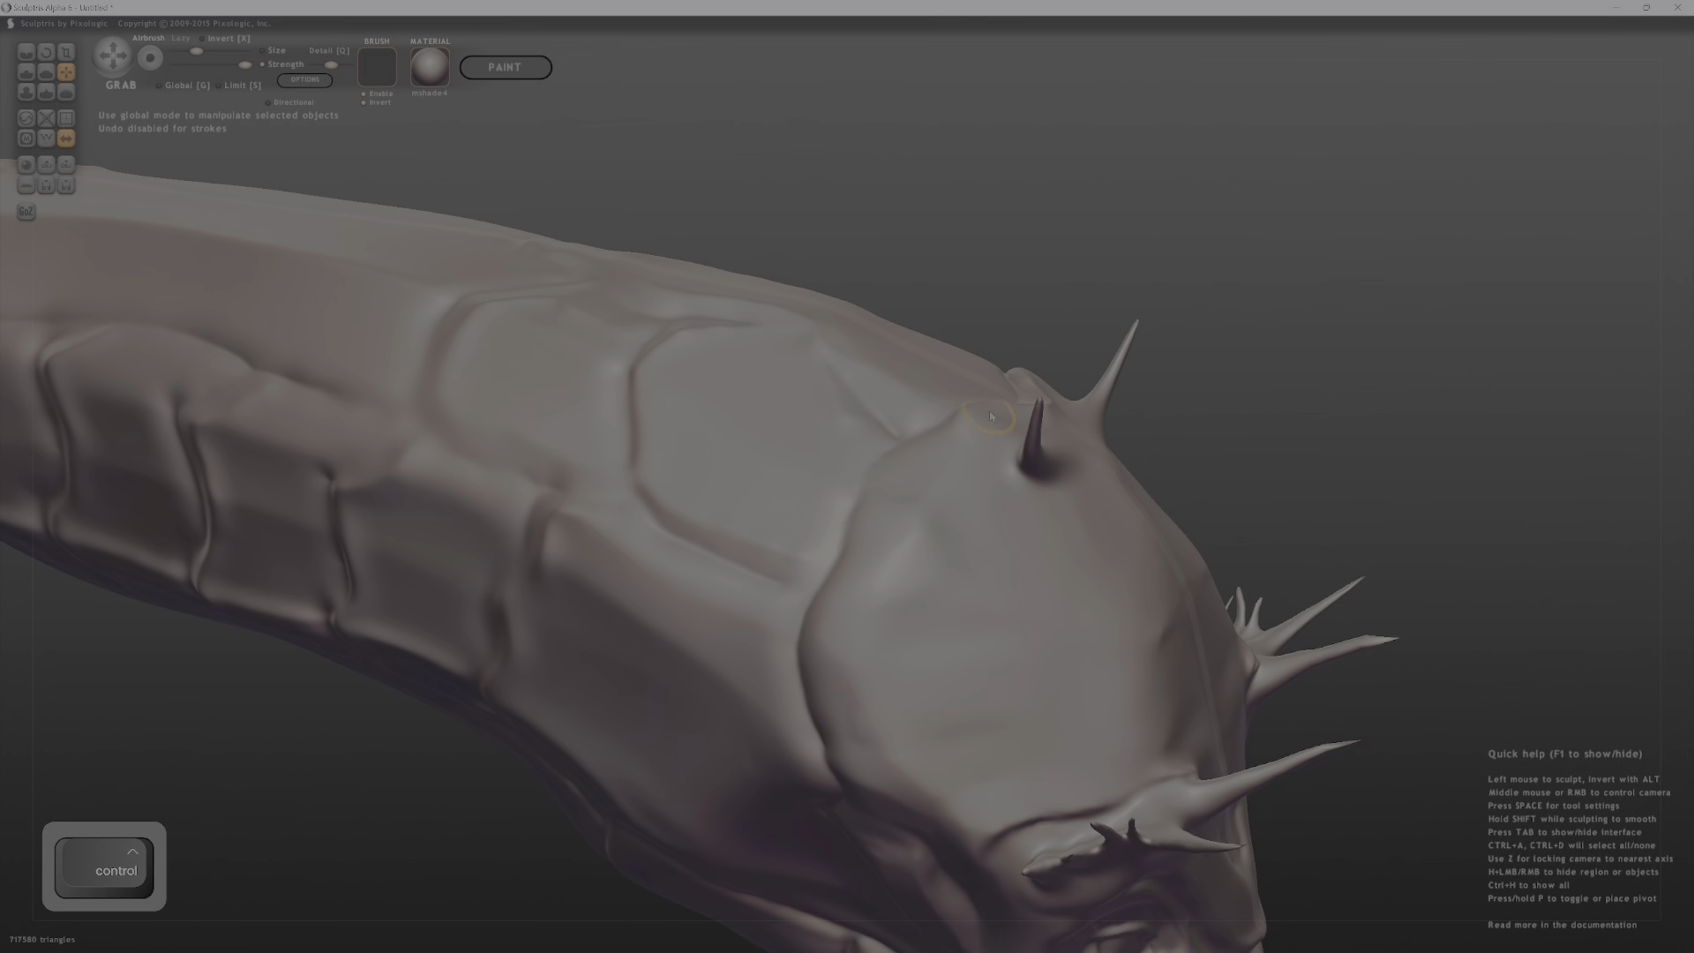
Enlarge the Grab brush and draw out a long pair of spikes from the crown's back edge behind the first pair.
key(bracketright)
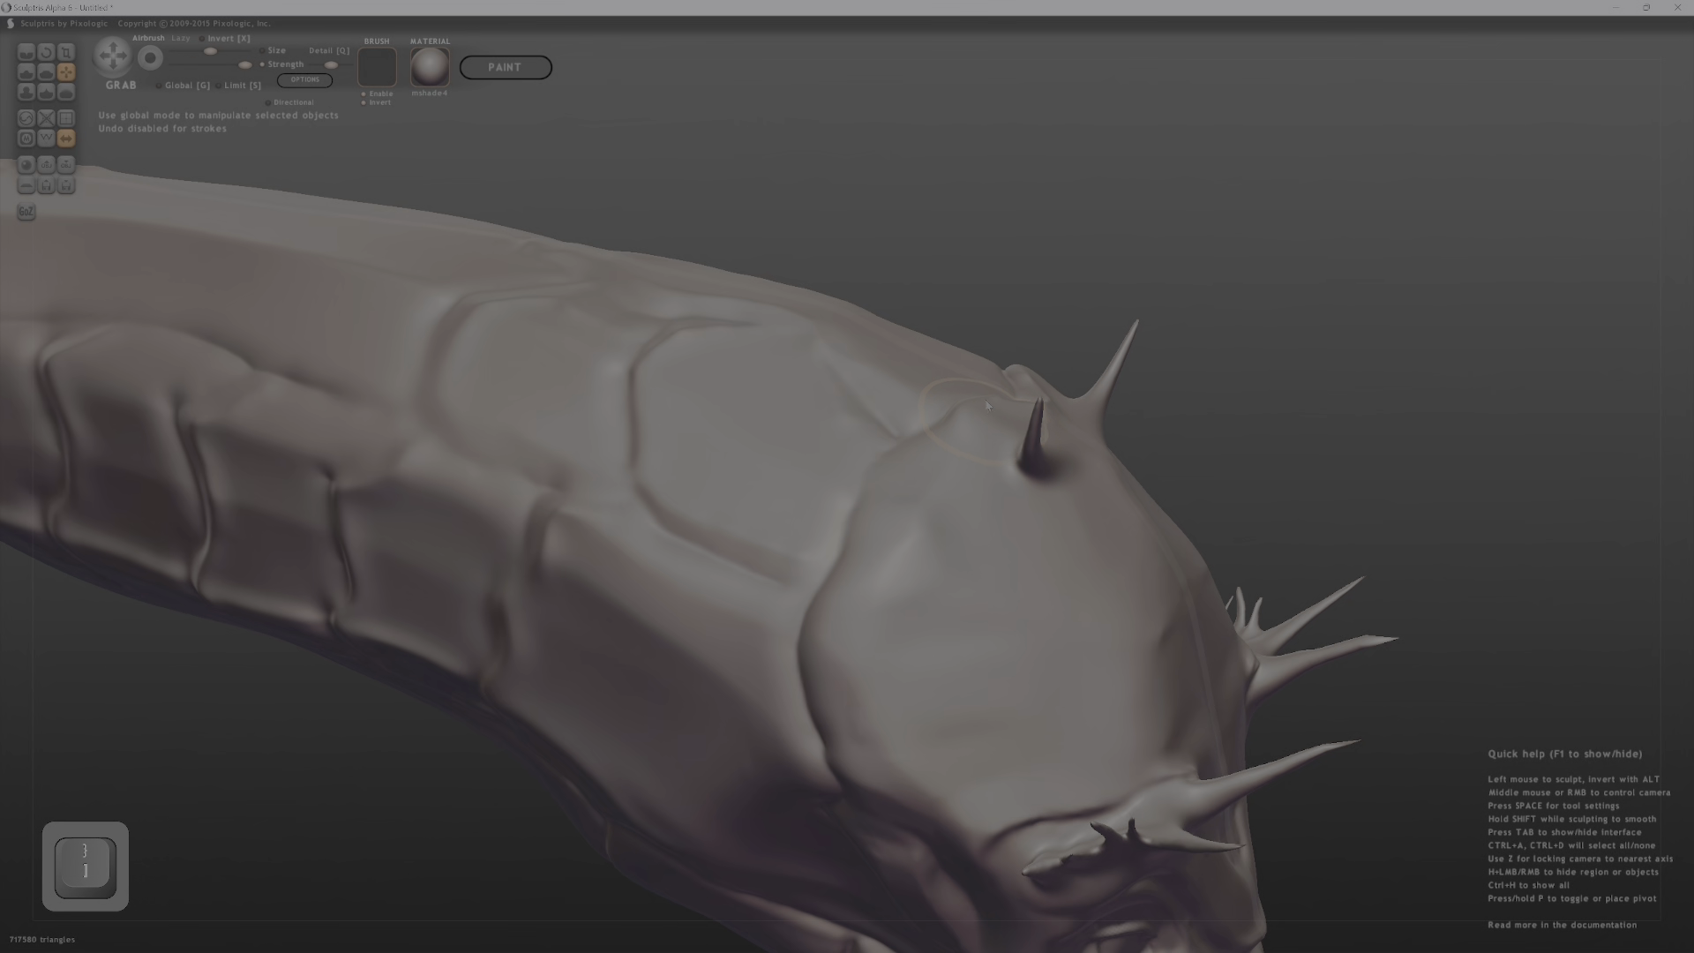
drag(981, 374, 938, 236)
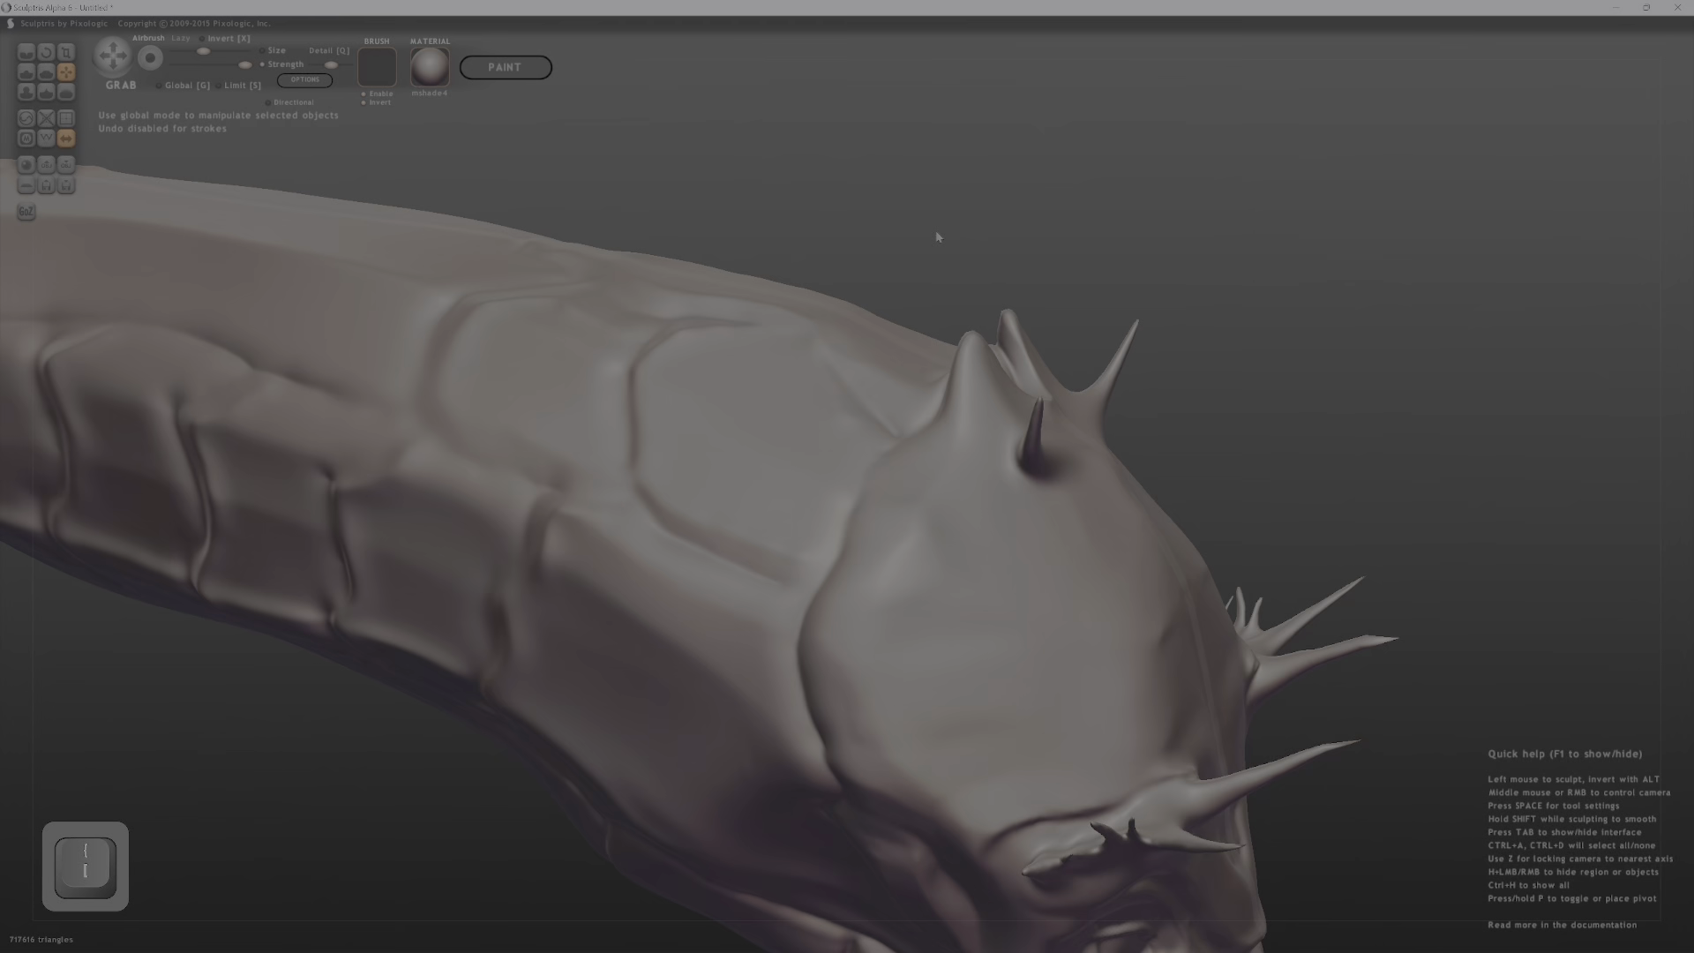
middle_drag(1001, 368, 974, 349)
drag(922, 331, 884, 204)
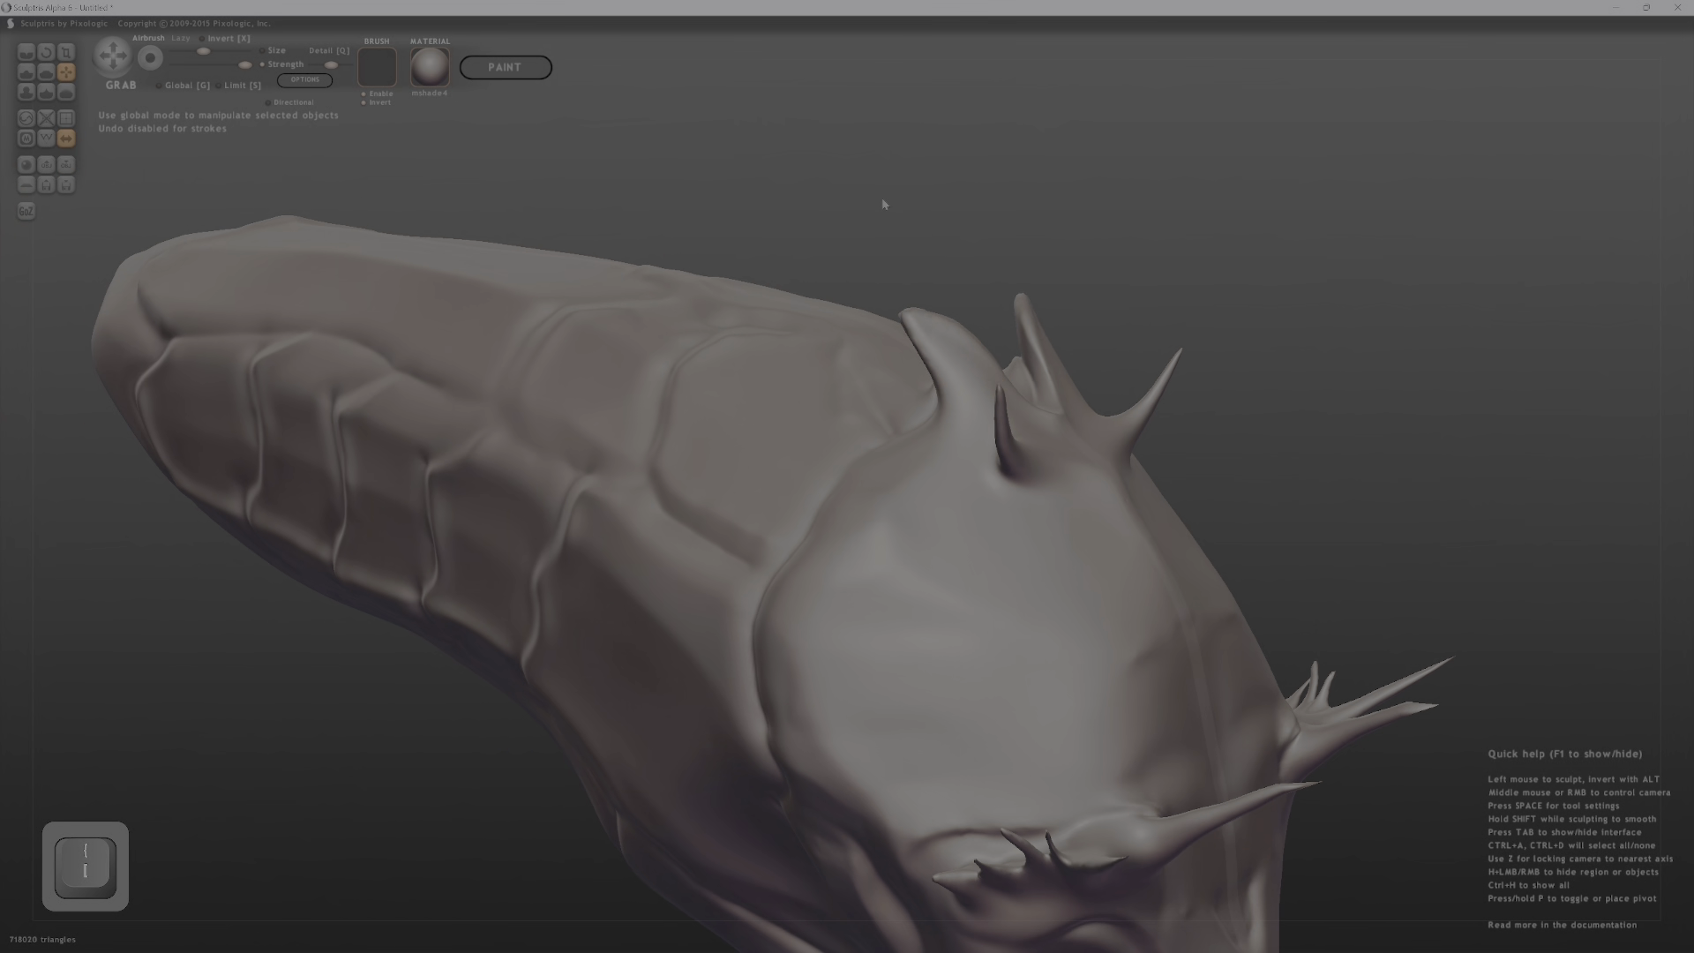
drag(900, 320, 887, 269)
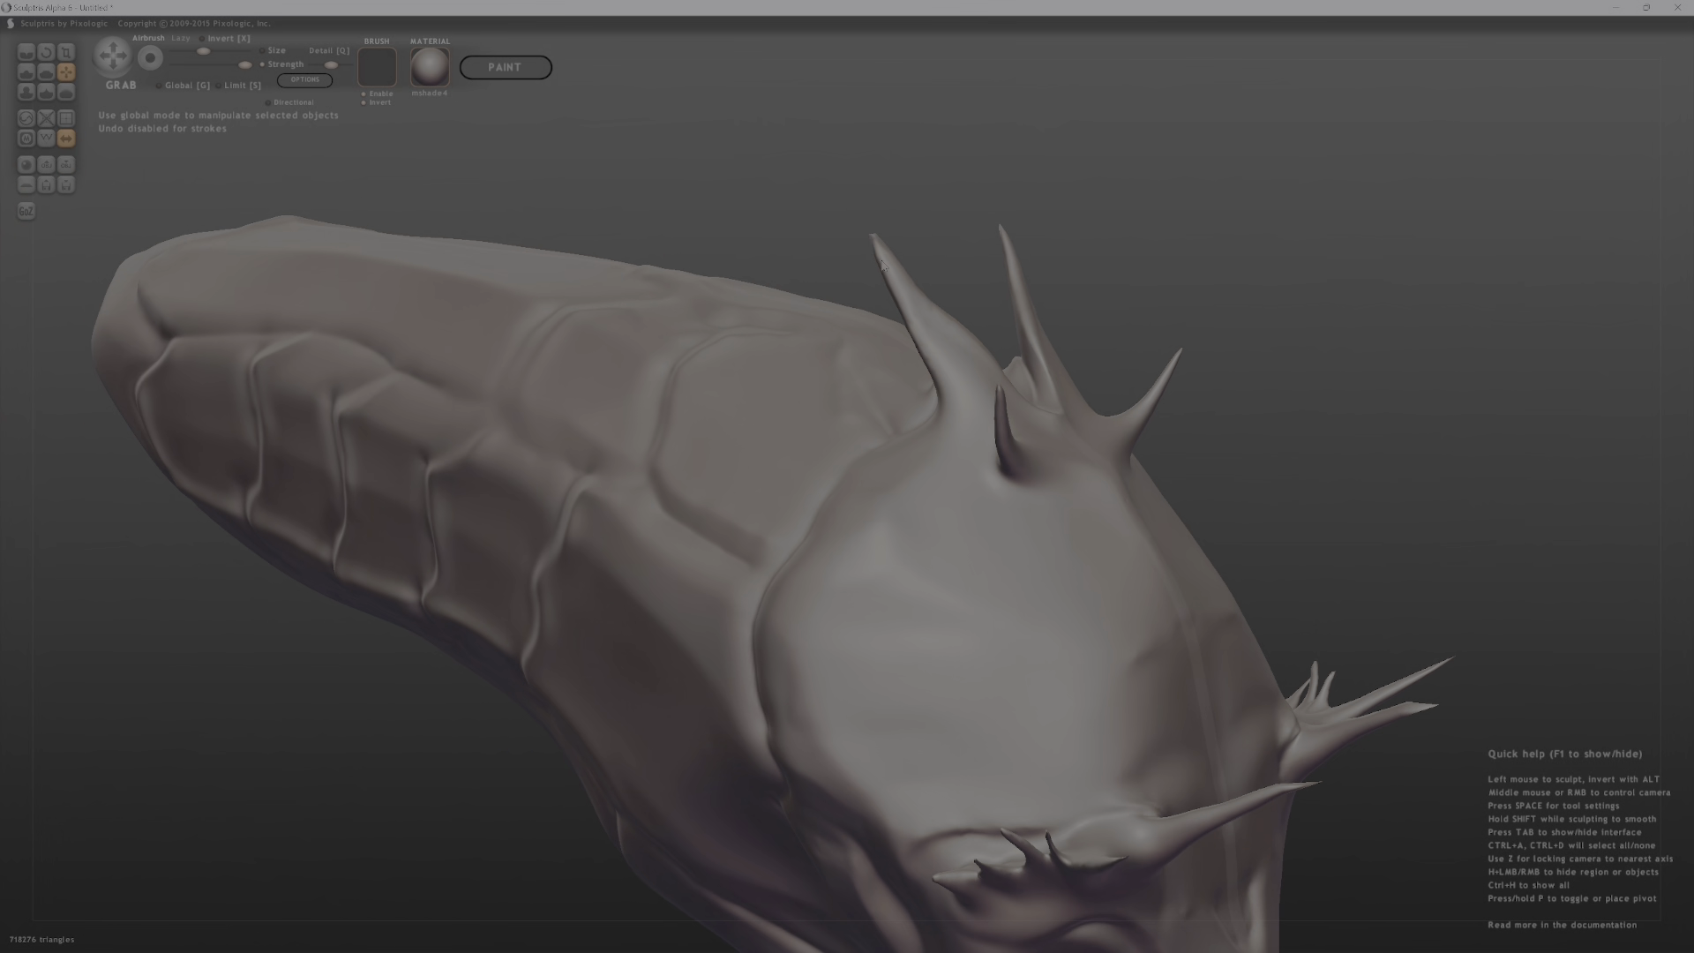
Pull a row of further backward-curving spikes out of the crown's rear rim, continuing down its side.
middle_drag(882, 263, 907, 254)
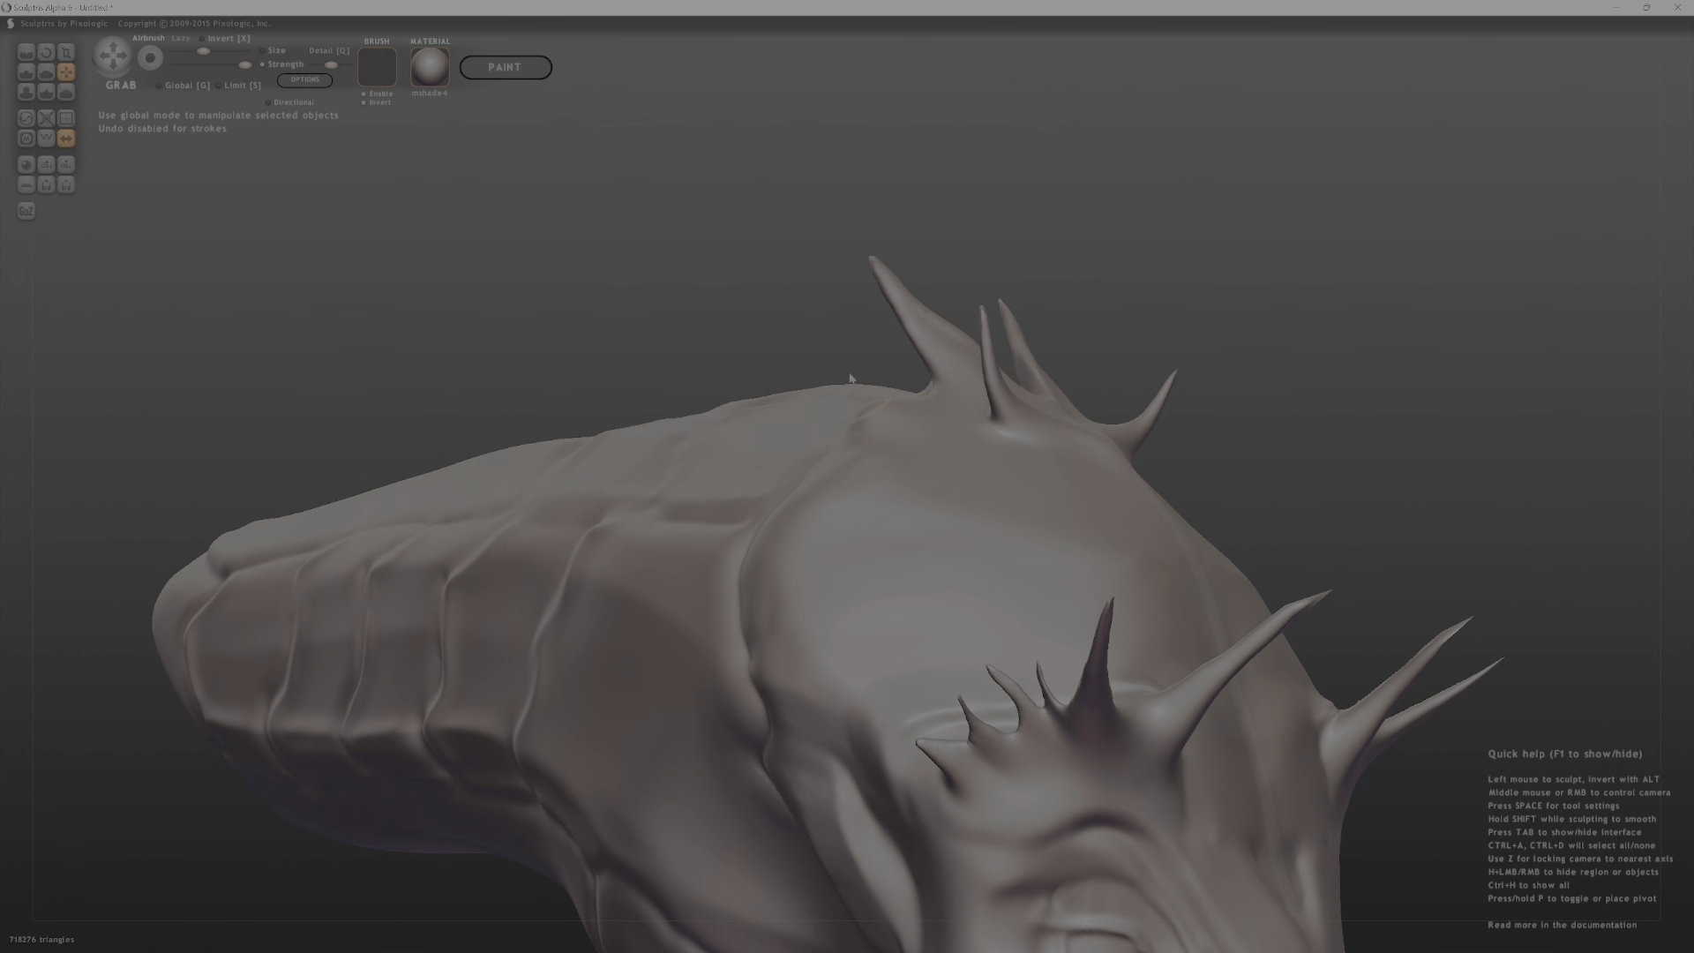
drag(854, 374, 782, 307)
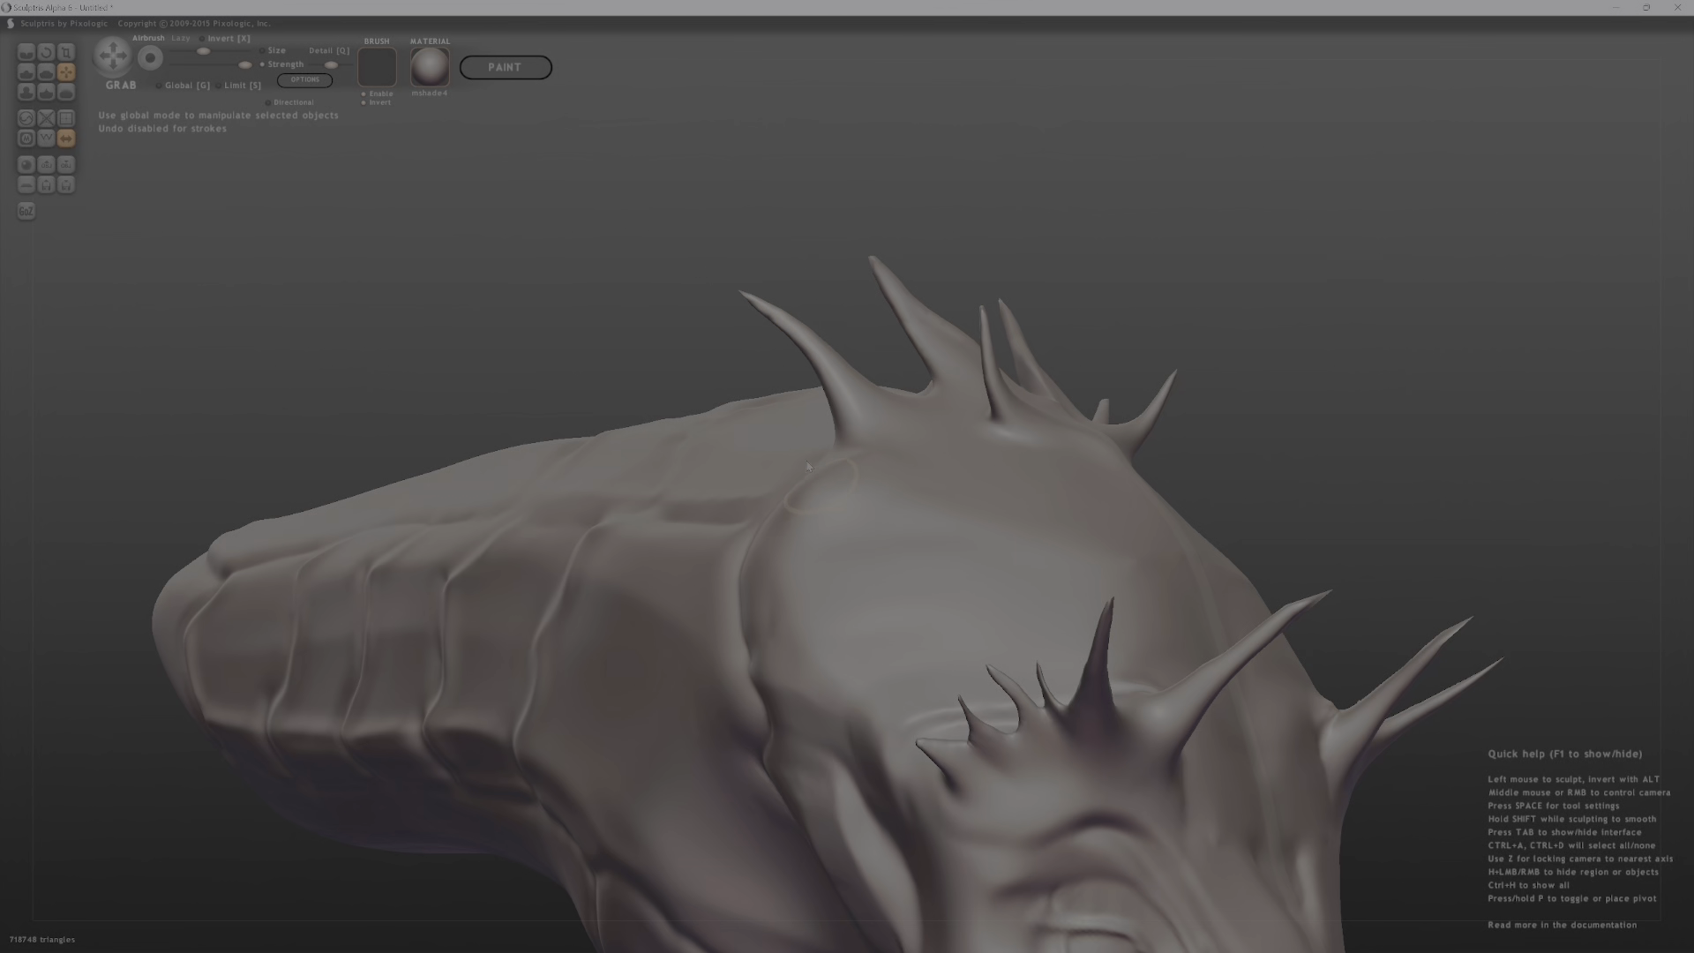
drag(810, 471, 737, 392)
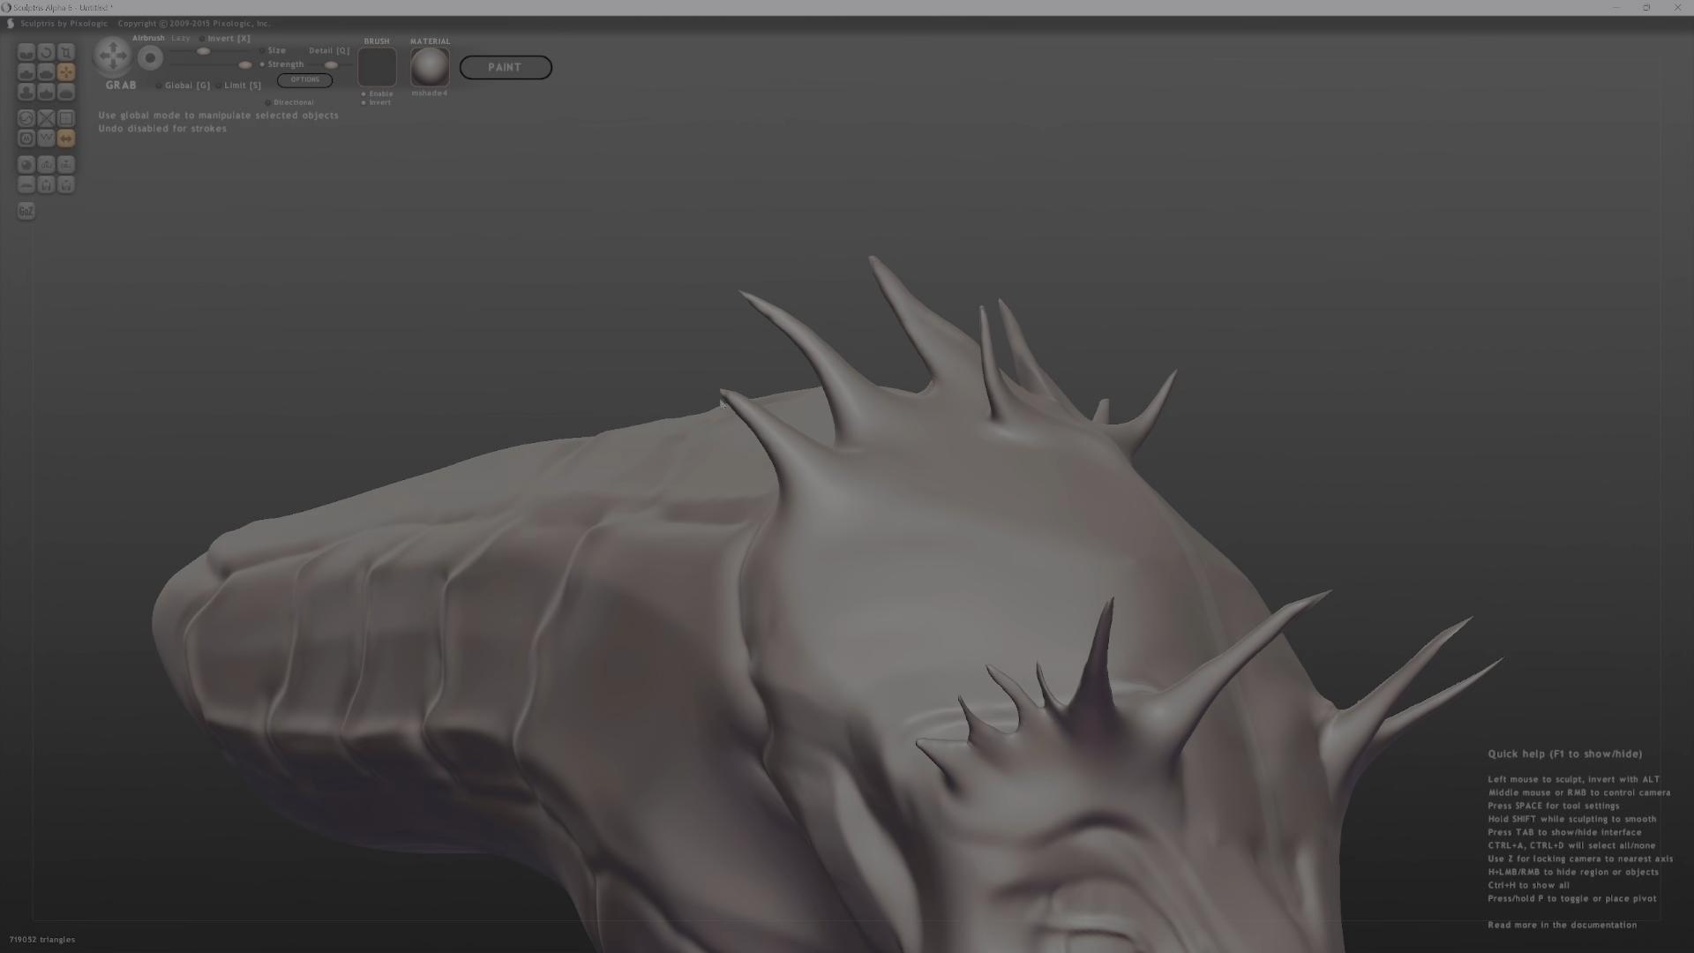
drag(763, 524, 577, 463)
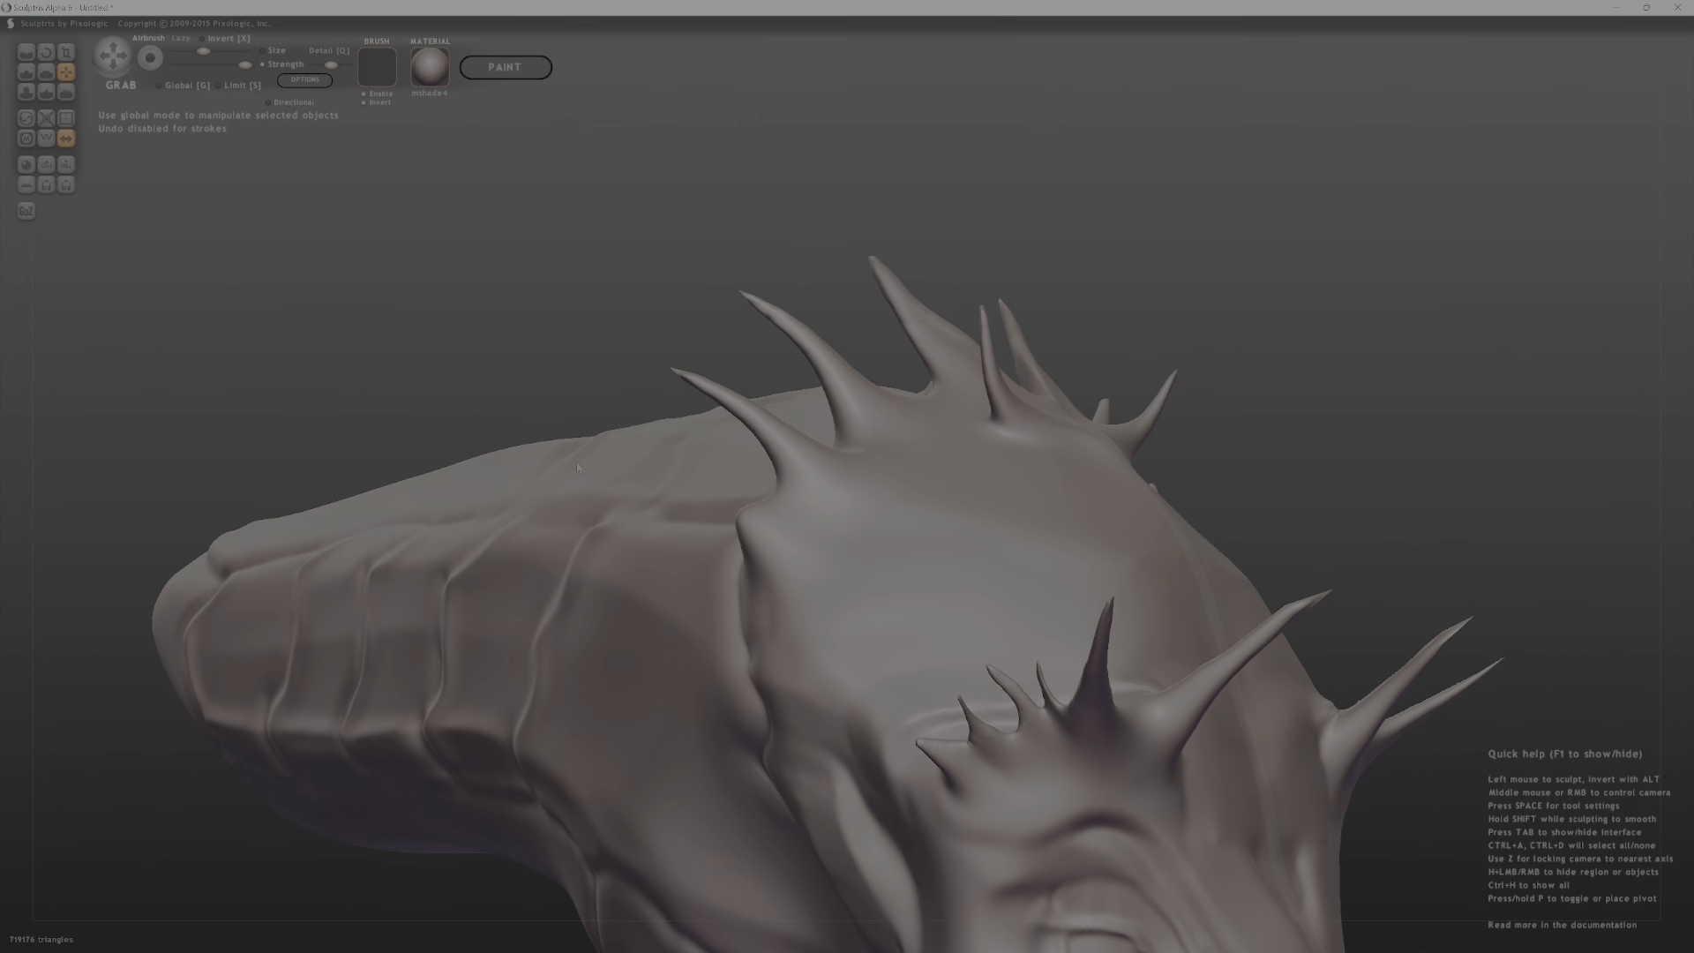
drag(746, 525, 679, 506)
Draw out another backward-curving spike from the lower part of the crown's rear rim with the Grab brush and adjust its tip.
mouse_move(783, 614)
middle_down()
mouse_move(737, 554)
mouse_move(795, 566)
mouse_move(653, 503)
middle_up()
drag(658, 526, 574, 548)
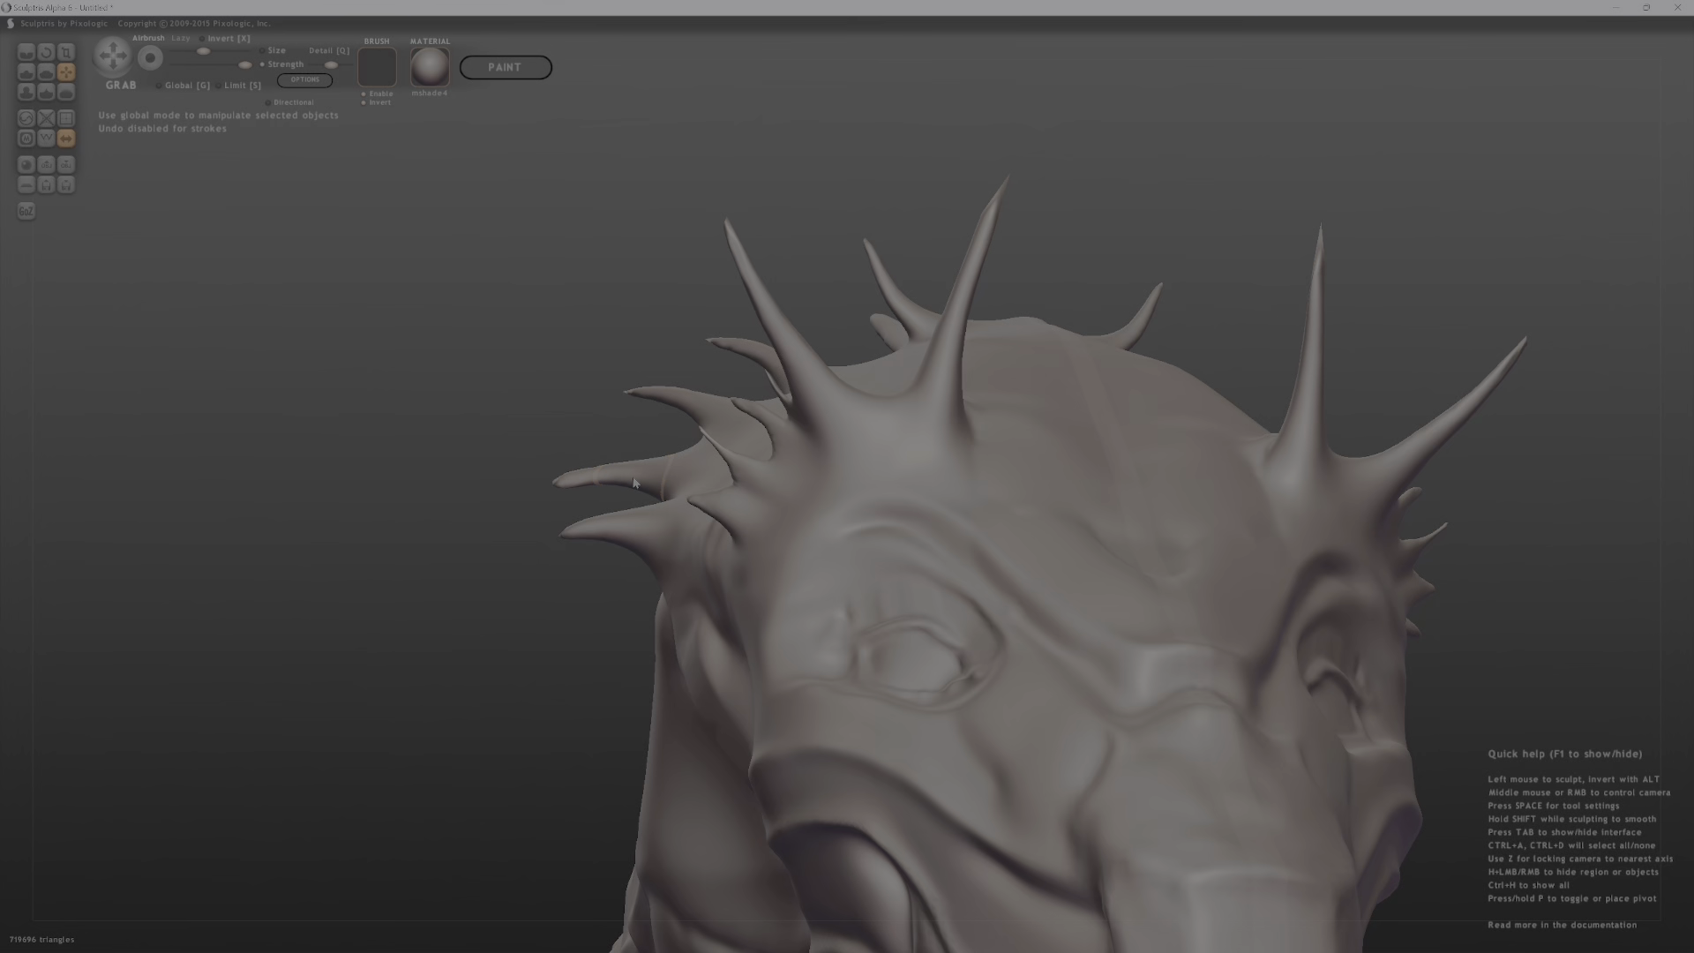
middle_drag(581, 469, 575, 456)
drag(572, 472, 568, 476)
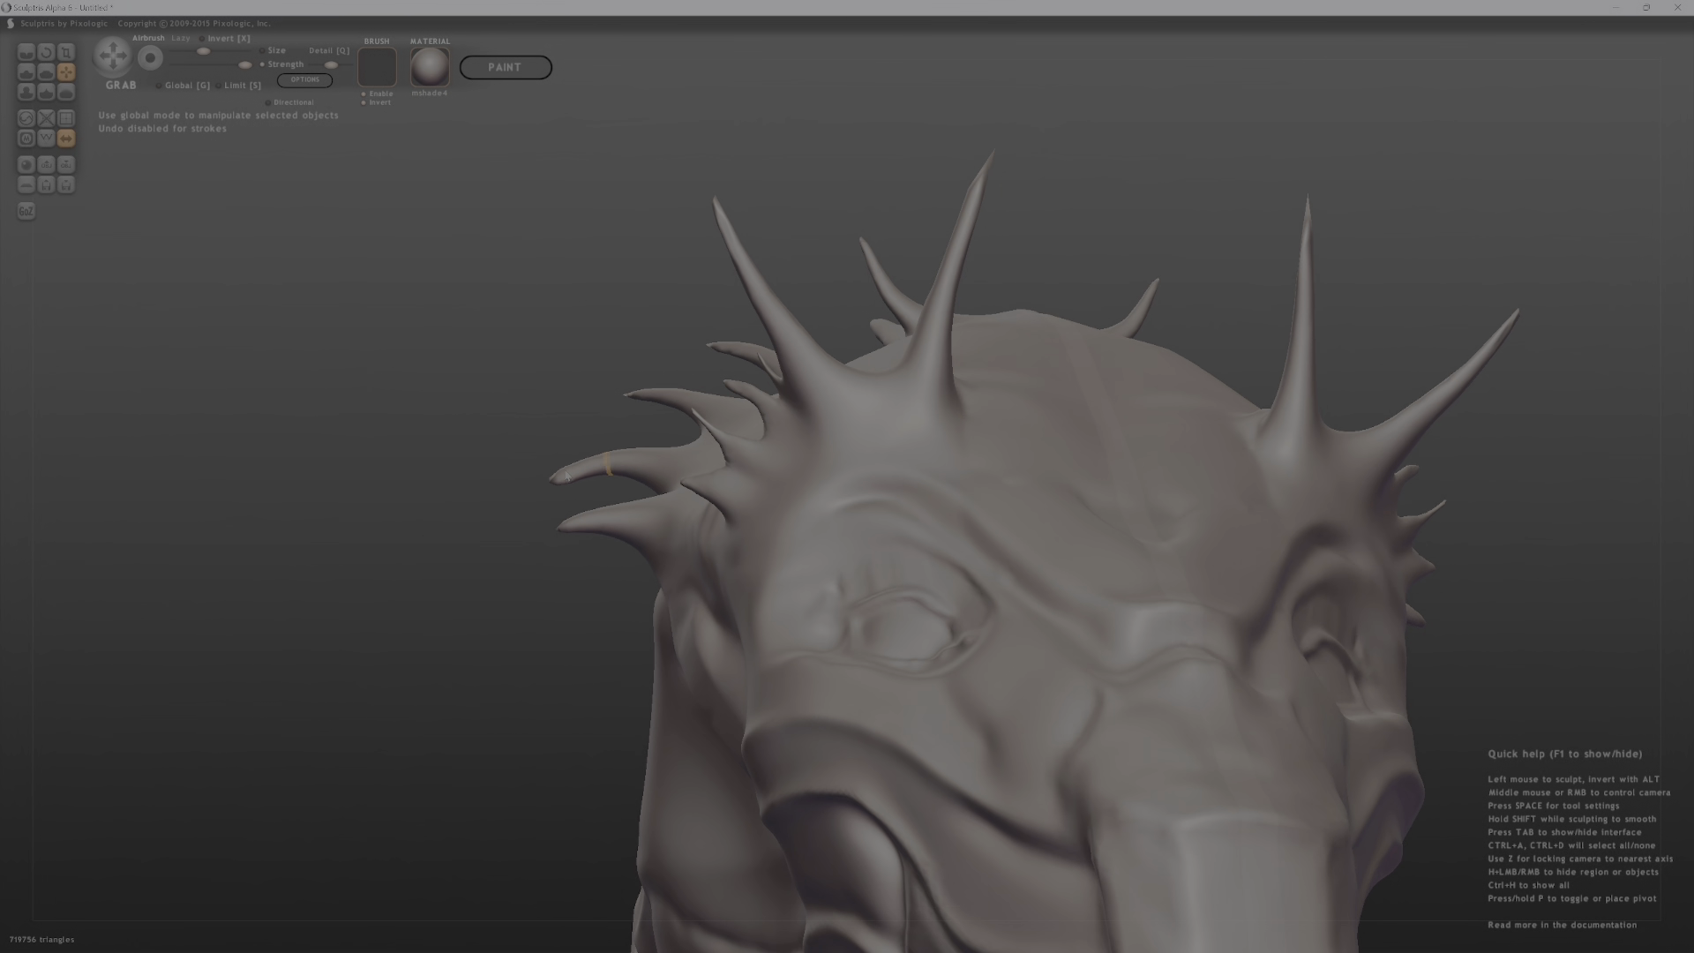
middle_drag(527, 513, 769, 397)
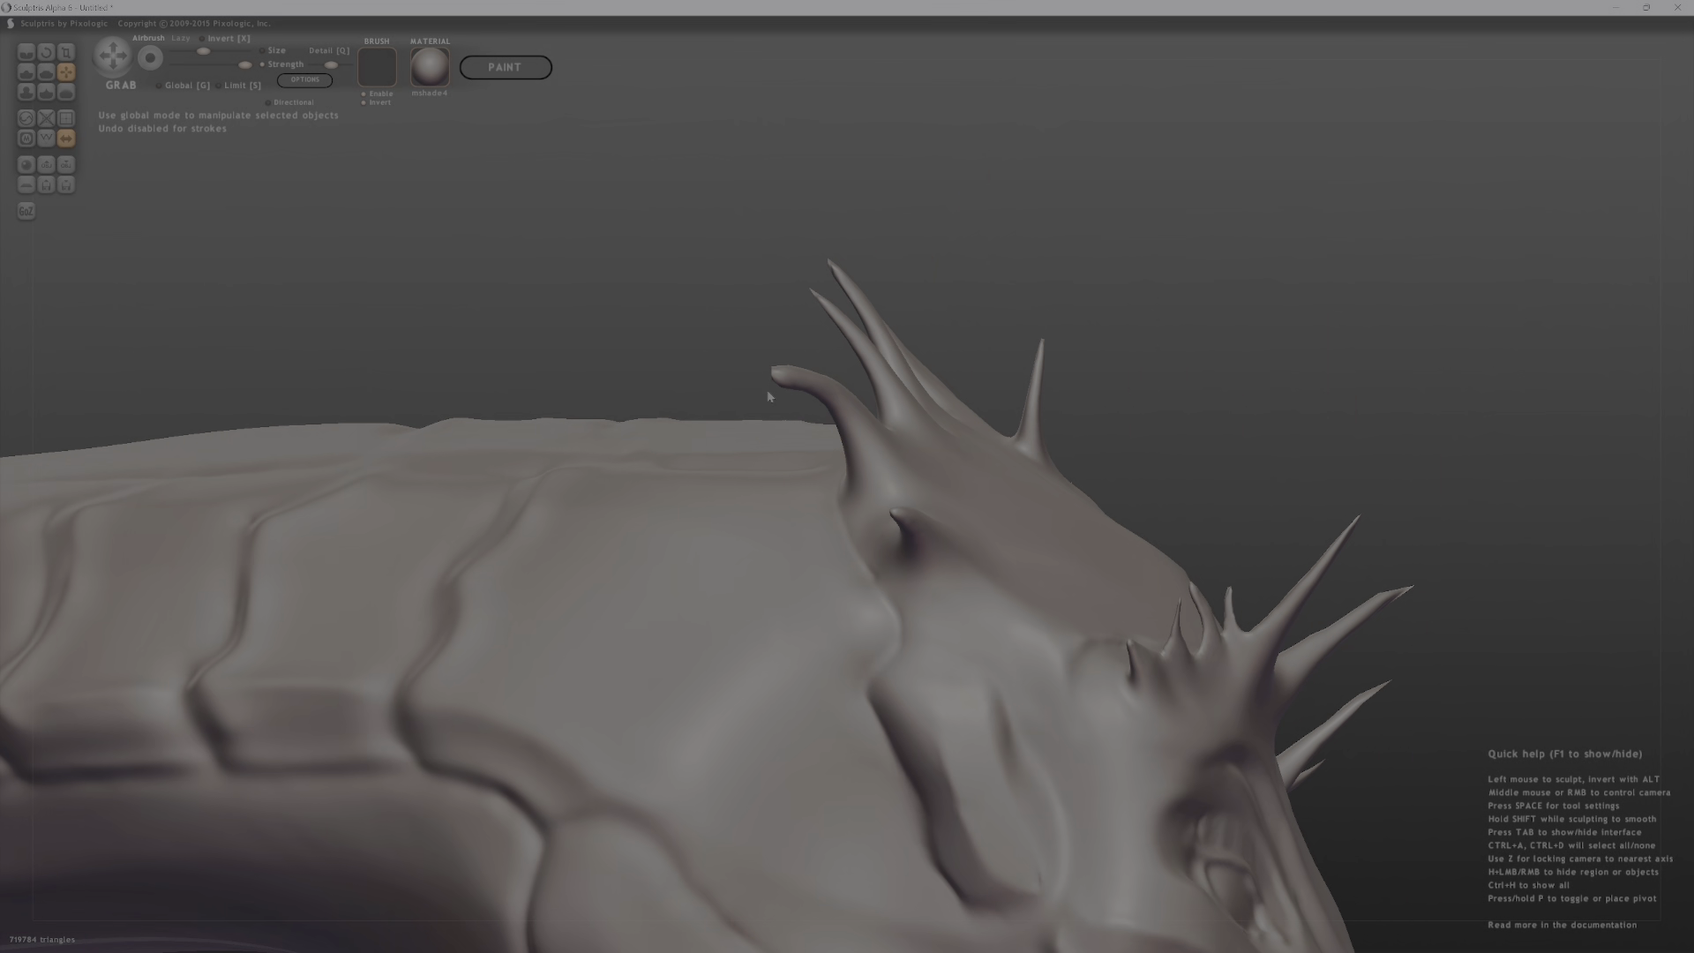
mouse_move(884, 494)
middle_down()
mouse_move(935, 530)
mouse_move(832, 549)
middle_up()
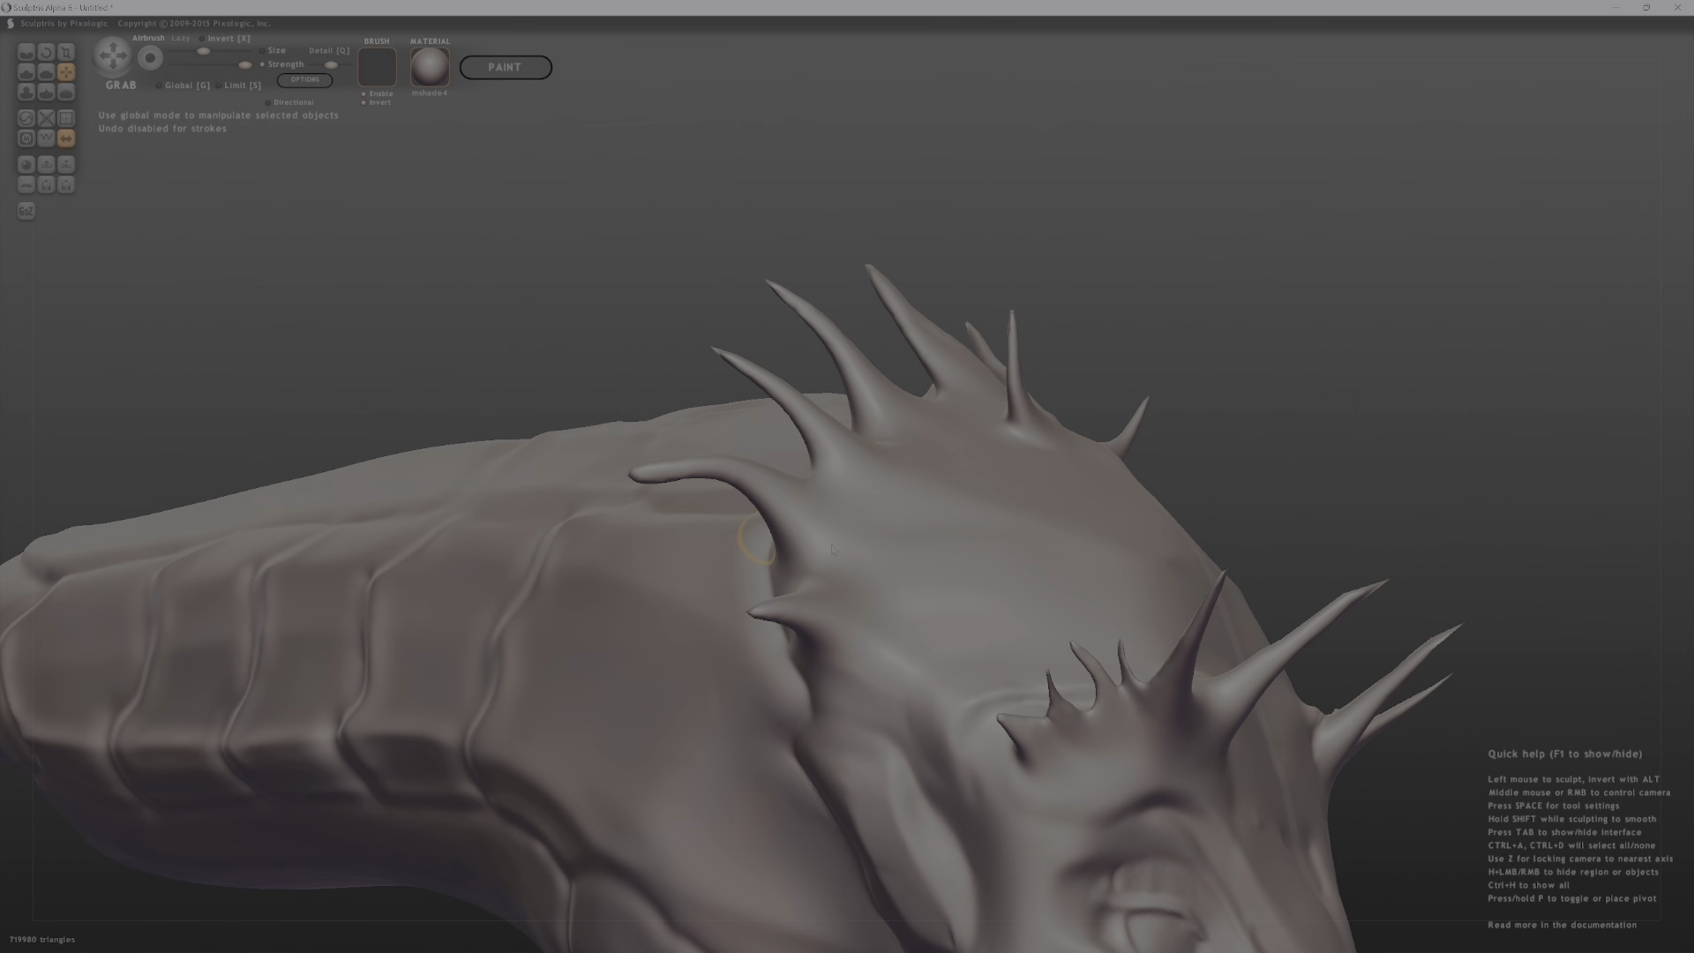
Pull a row of three thin spikes out of the flap edge below the crown's rear rim, behind the cheek.
mouse_move(1010, 666)
alt+middle_down()
mouse_move(966, 517)
mouse_move(861, 565)
mouse_move(787, 443)
alt+middle_up()
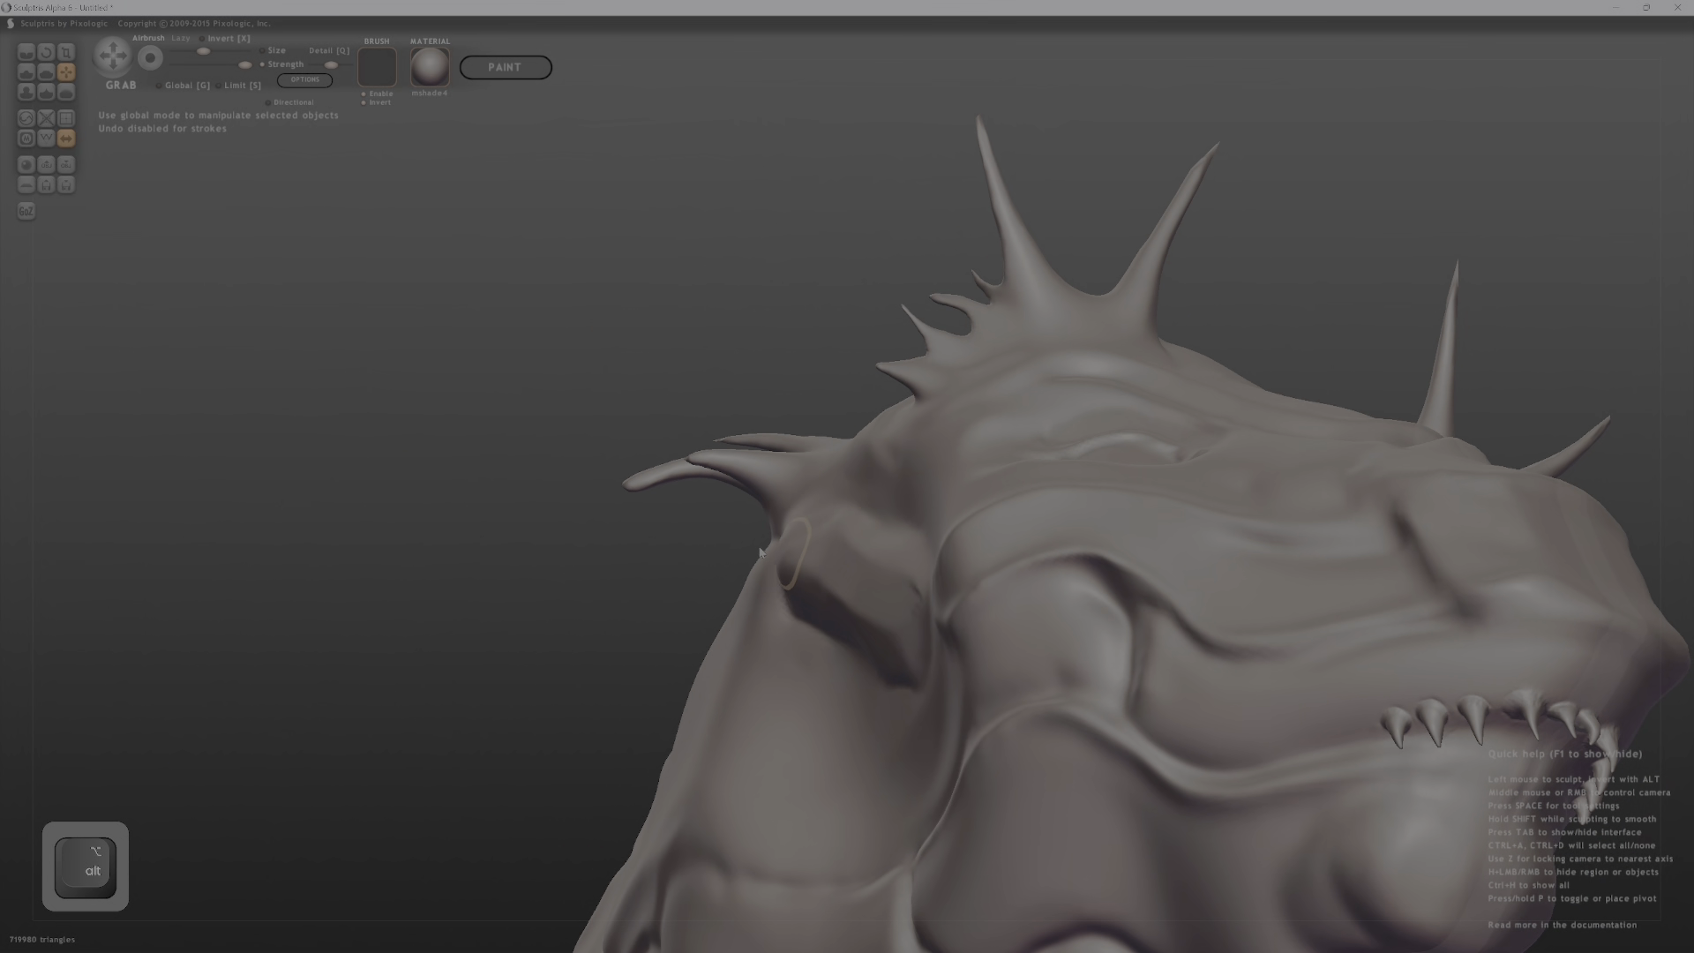
mouse_move(802, 563)
middle_down()
mouse_move(796, 649)
mouse_move(788, 423)
mouse_move(850, 264)
mouse_move(846, 448)
mouse_move(670, 496)
middle_up()
drag(669, 495, 490, 510)
drag(737, 578, 643, 540)
mouse_move(642, 540)
middle_down()
mouse_move(666, 586)
mouse_move(778, 644)
middle_up()
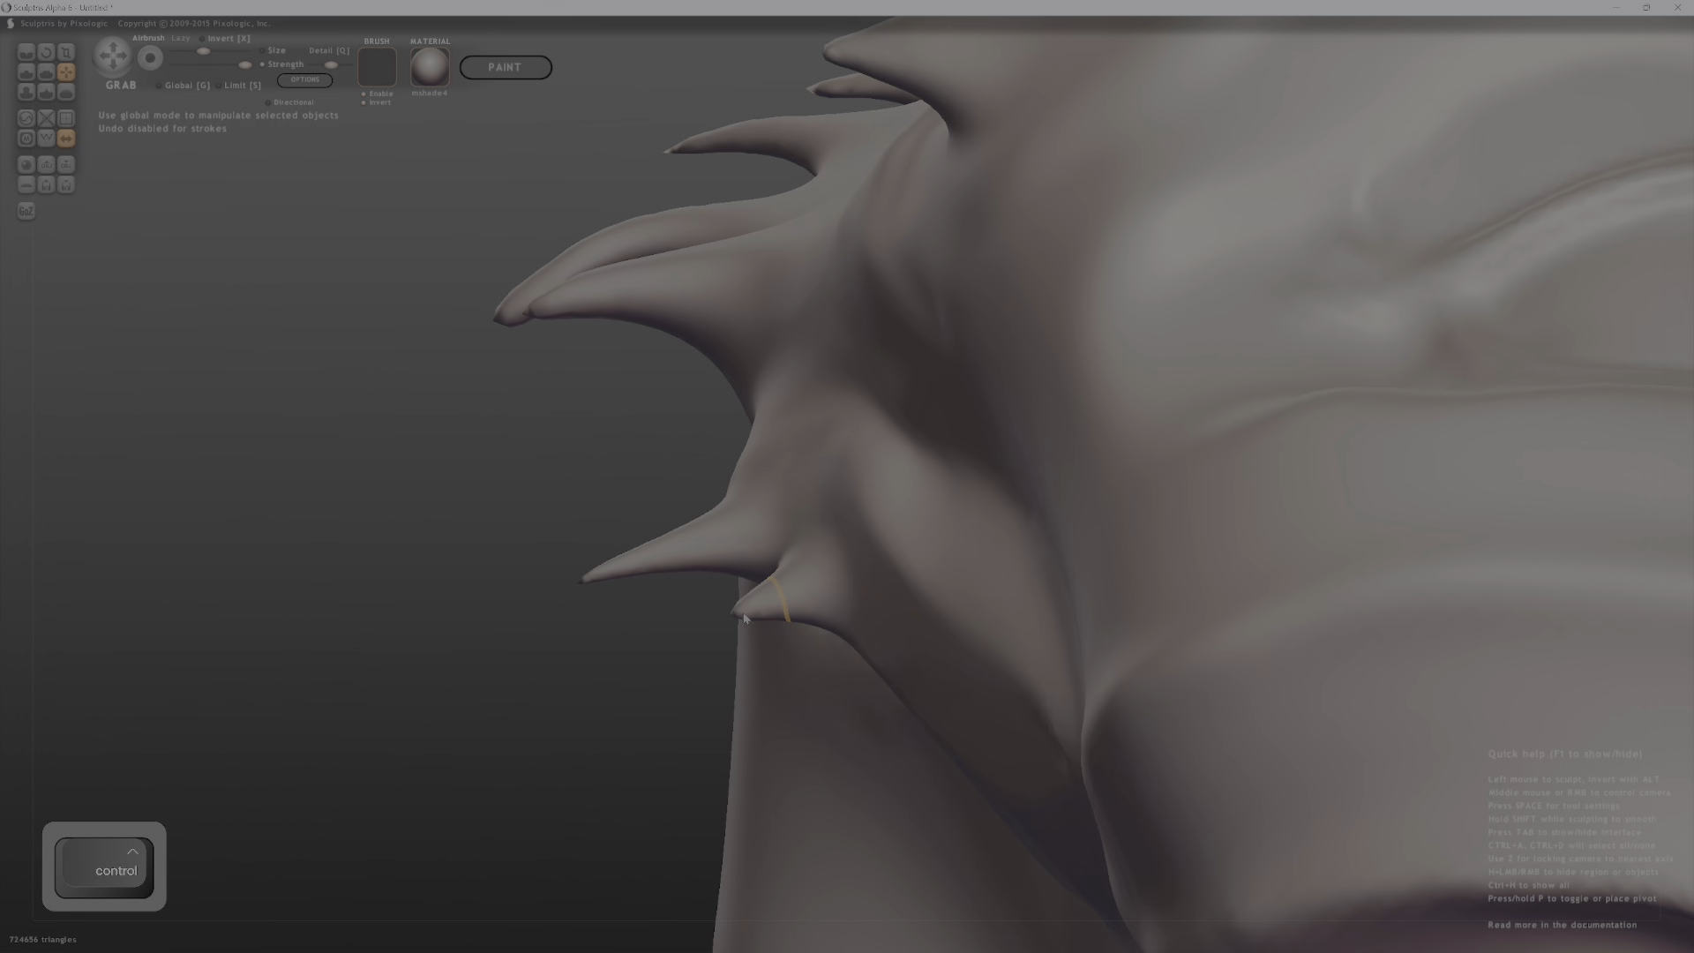
drag(743, 617, 619, 684)
mouse_move(620, 745)
middle_down()
mouse_move(839, 643)
mouse_move(917, 692)
middle_up()
drag(935, 697, 711, 787)
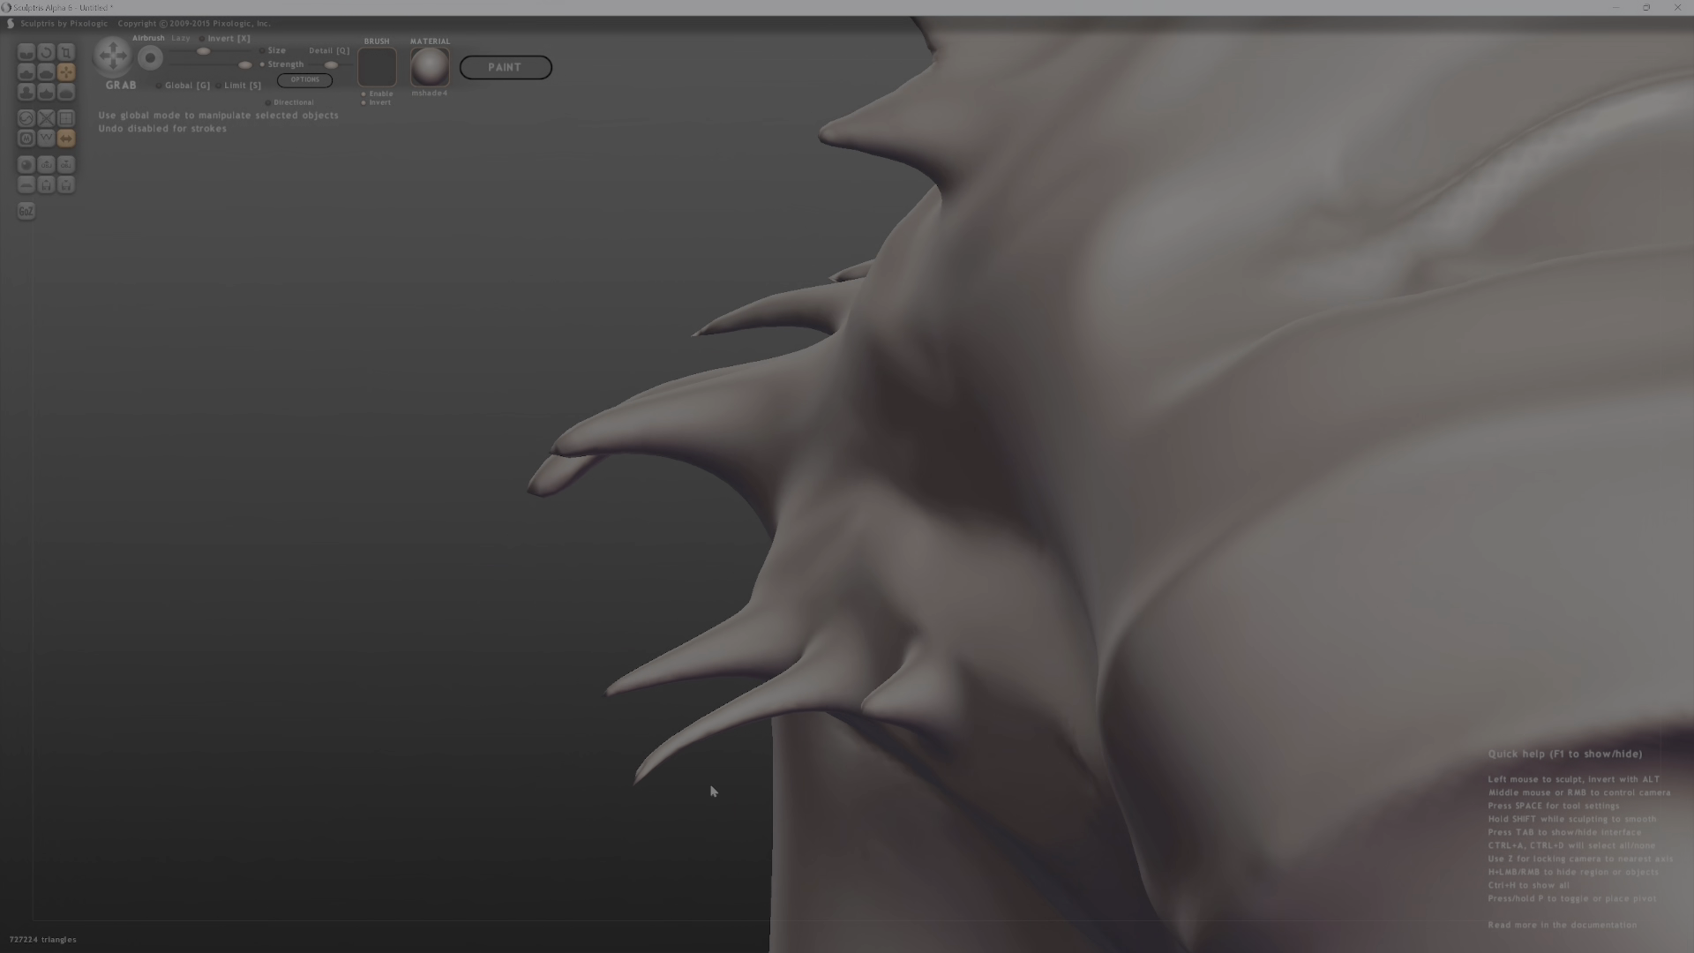
drag(873, 701, 650, 907)
mouse_move(861, 794)
alt+middle_down()
mouse_move(829, 567)
mouse_move(796, 530)
alt+middle_up()
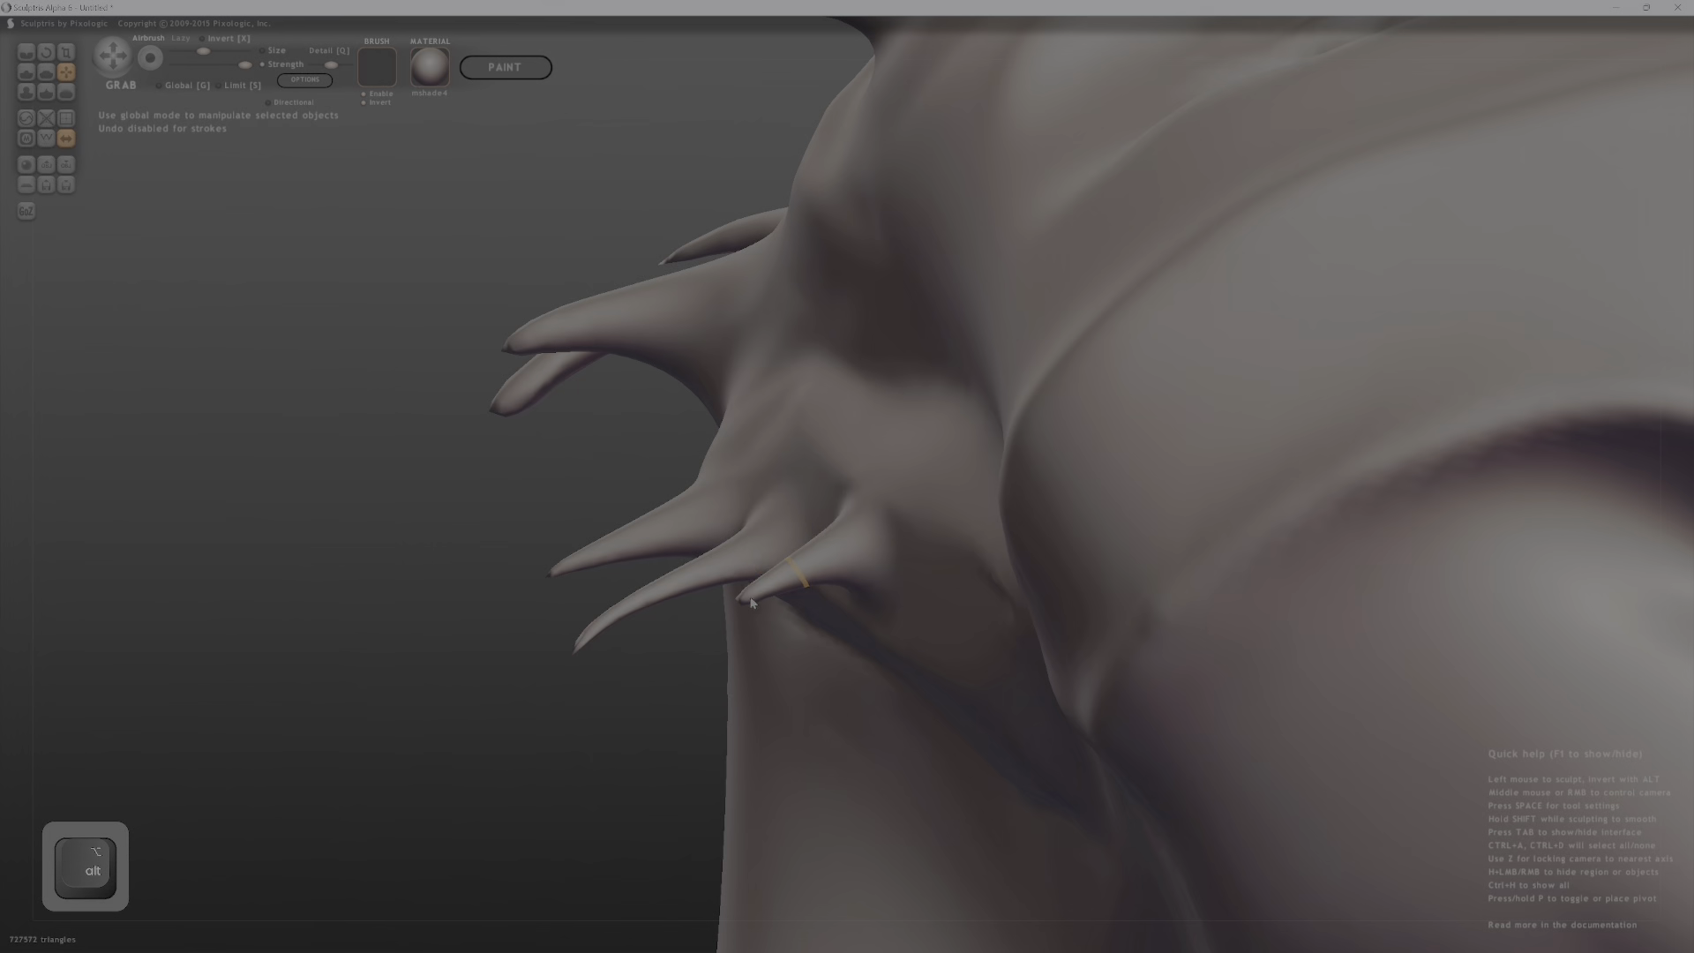
middle_drag(724, 709, 613, 472)
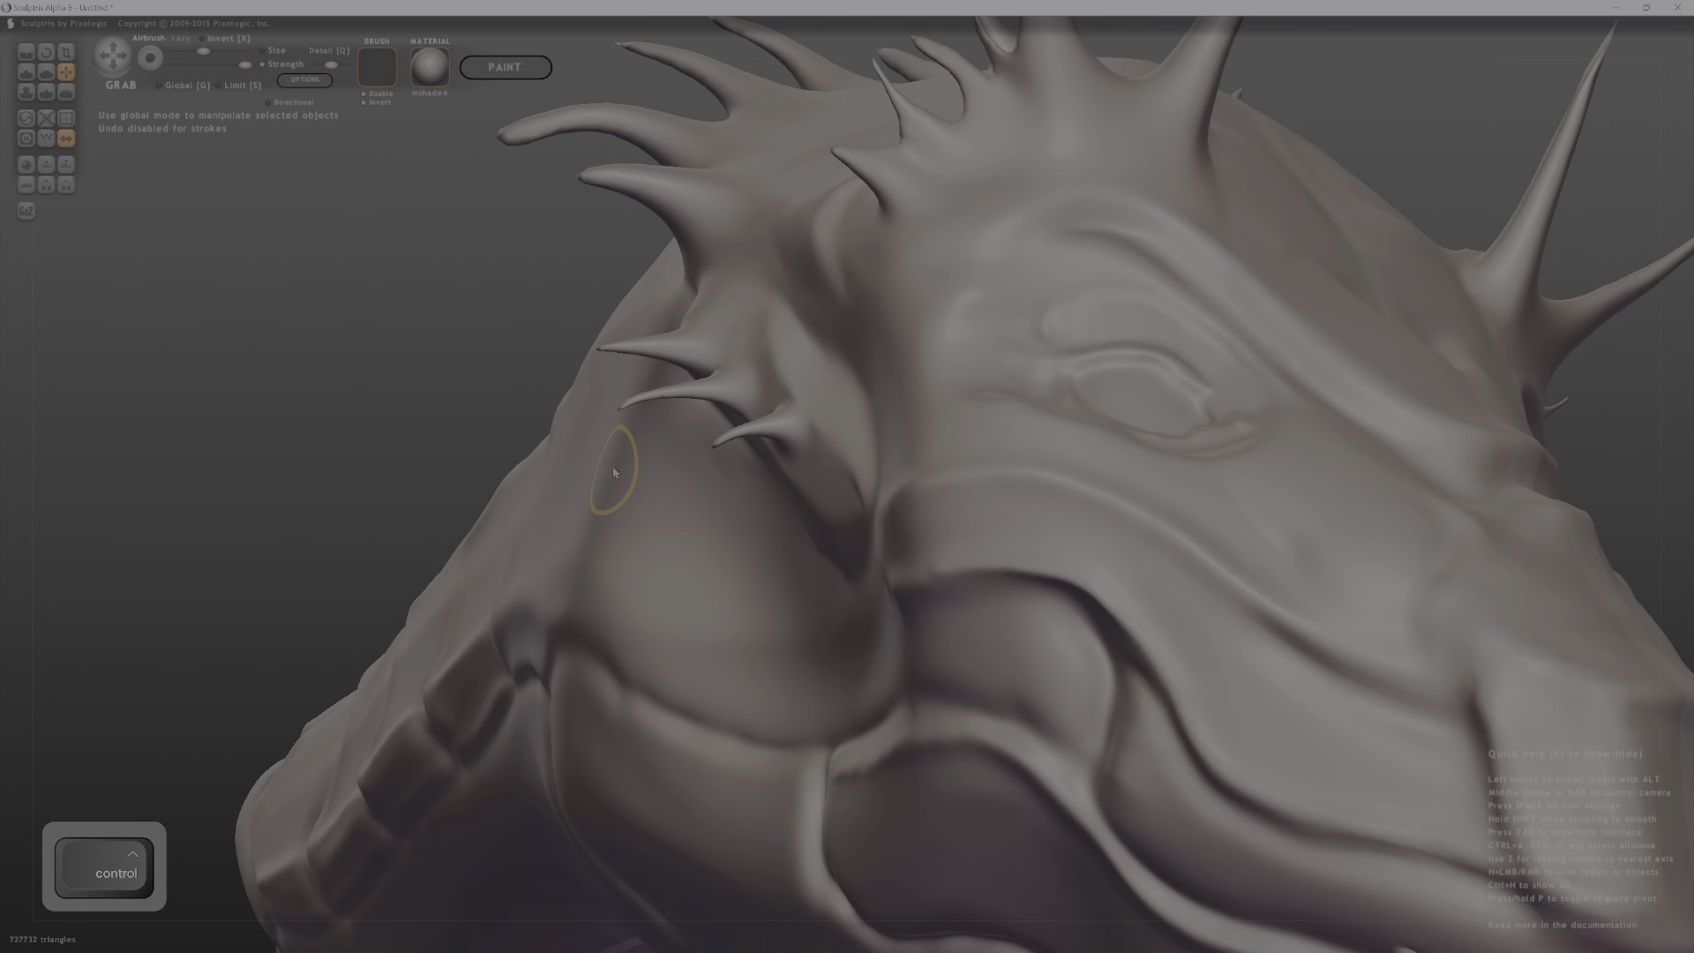
Enlarge the Grab brush and bend the three flap spikes into downward curves, reducing the brush slightly between strokes.
key(bracketright)
key(bracketright)
key(bracketright)
key(bracketright)
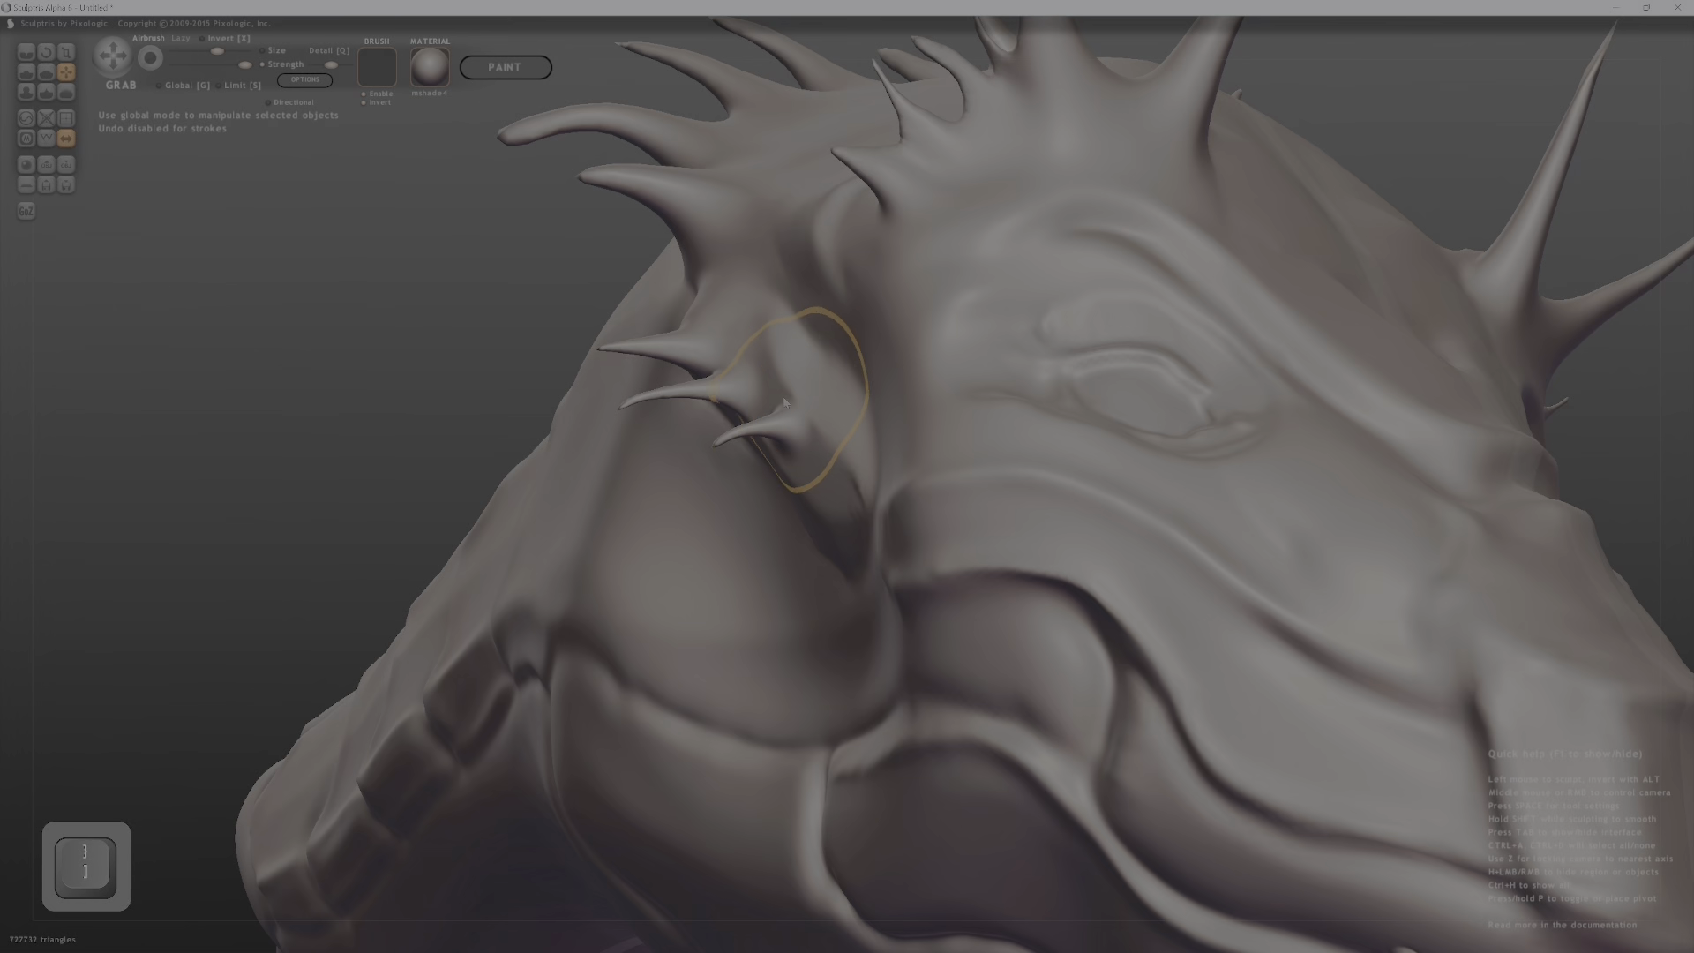
mouse_move(682, 397)
mouse_down()
mouse_move(645, 374)
mouse_move(694, 380)
mouse_up()
middle_drag(694, 380, 612, 468)
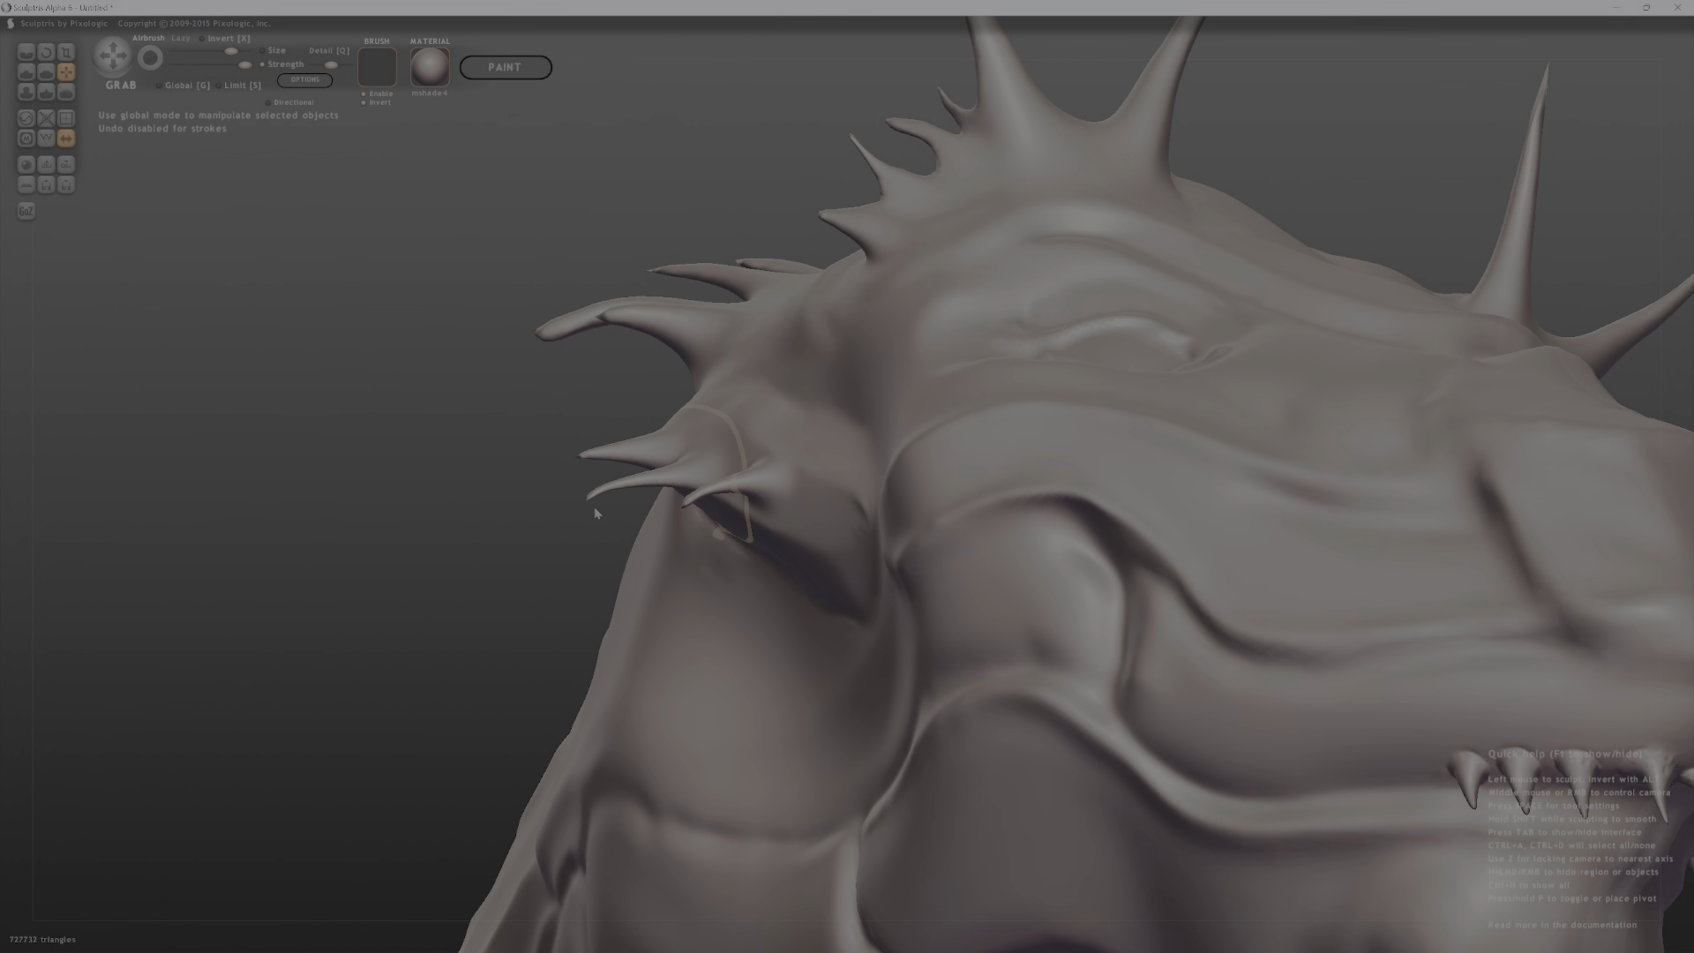
drag(591, 496, 547, 485)
key(bracketleft)
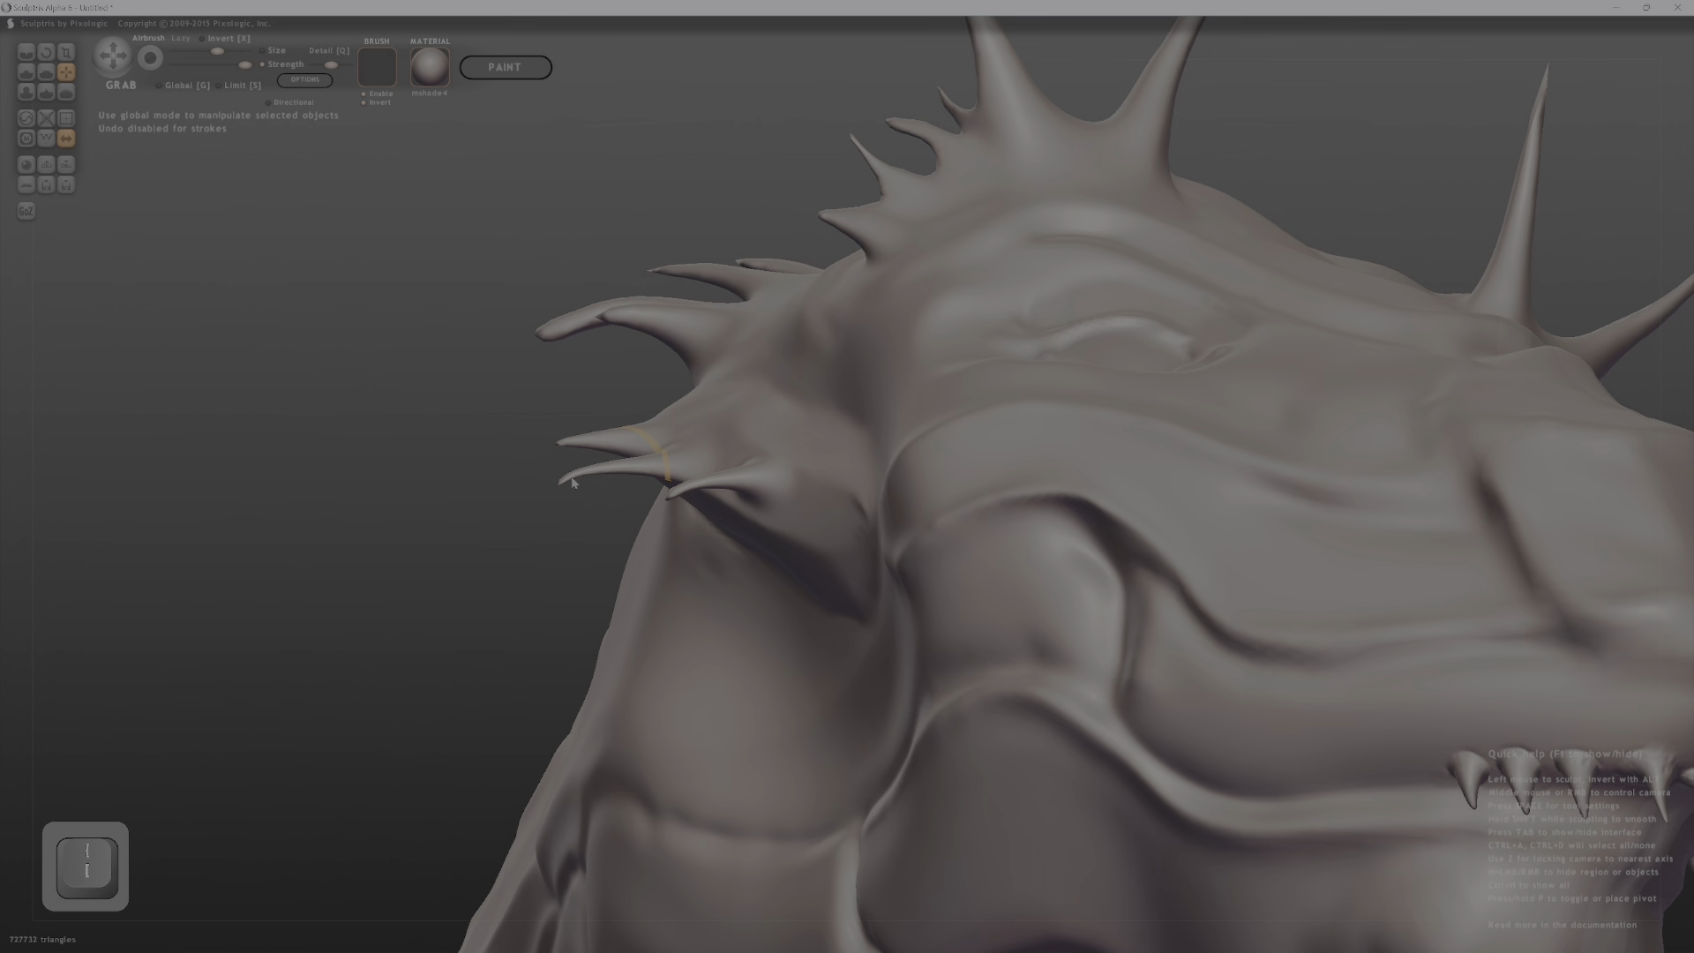
middle_drag(572, 481, 609, 453)
mouse_move(623, 436)
mouse_down()
mouse_move(587, 420)
mouse_move(562, 519)
mouse_up()
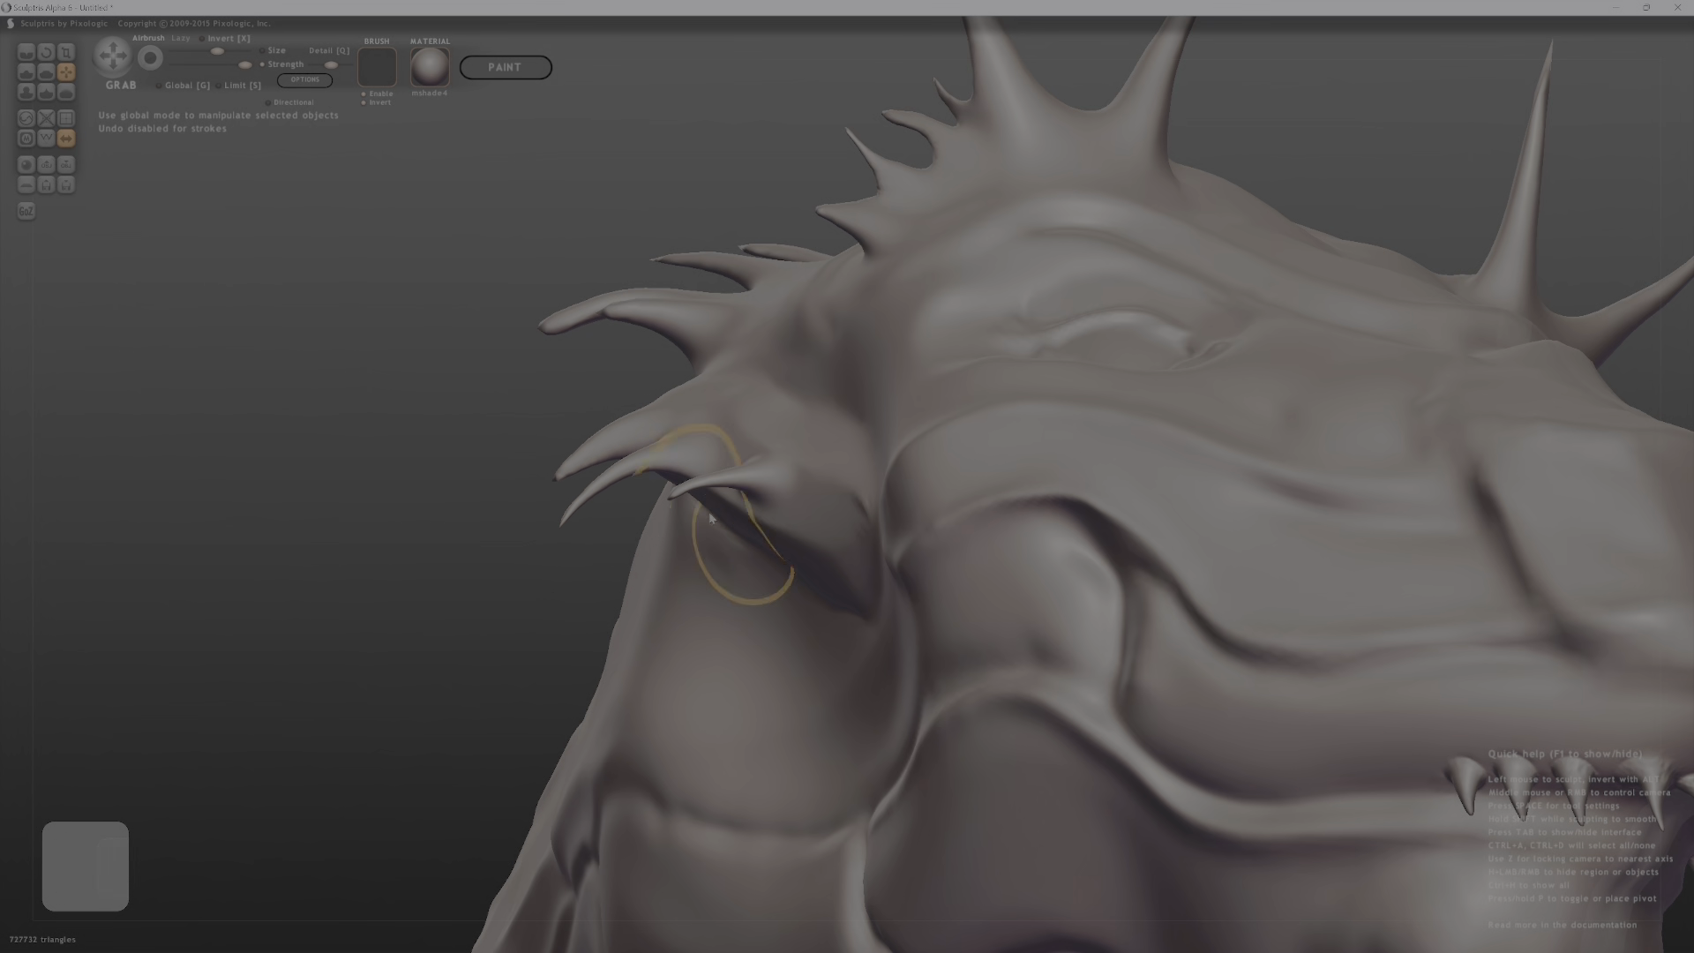
mouse_move(637, 582)
middle_down()
mouse_move(816, 767)
mouse_move(739, 618)
middle_up()
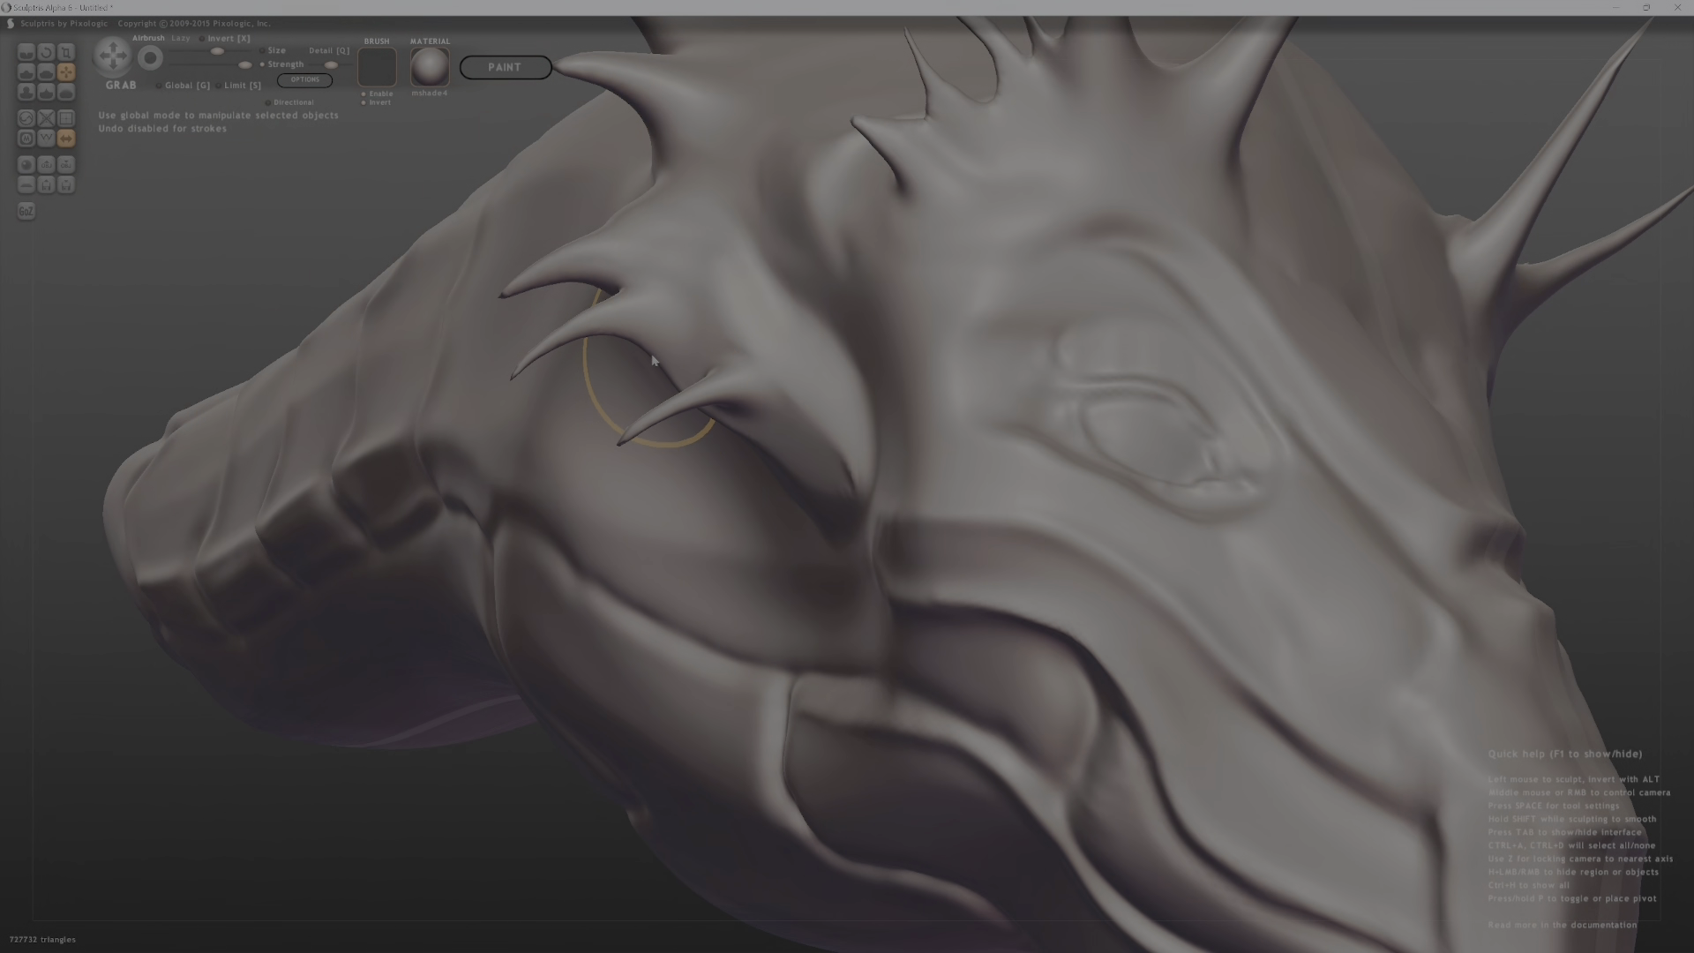
Mask a row of seven round spots along the ridge below the eye with a smaller brush, and invert the mask.
key(bracketleft)
middle_drag(820, 437, 828, 396)
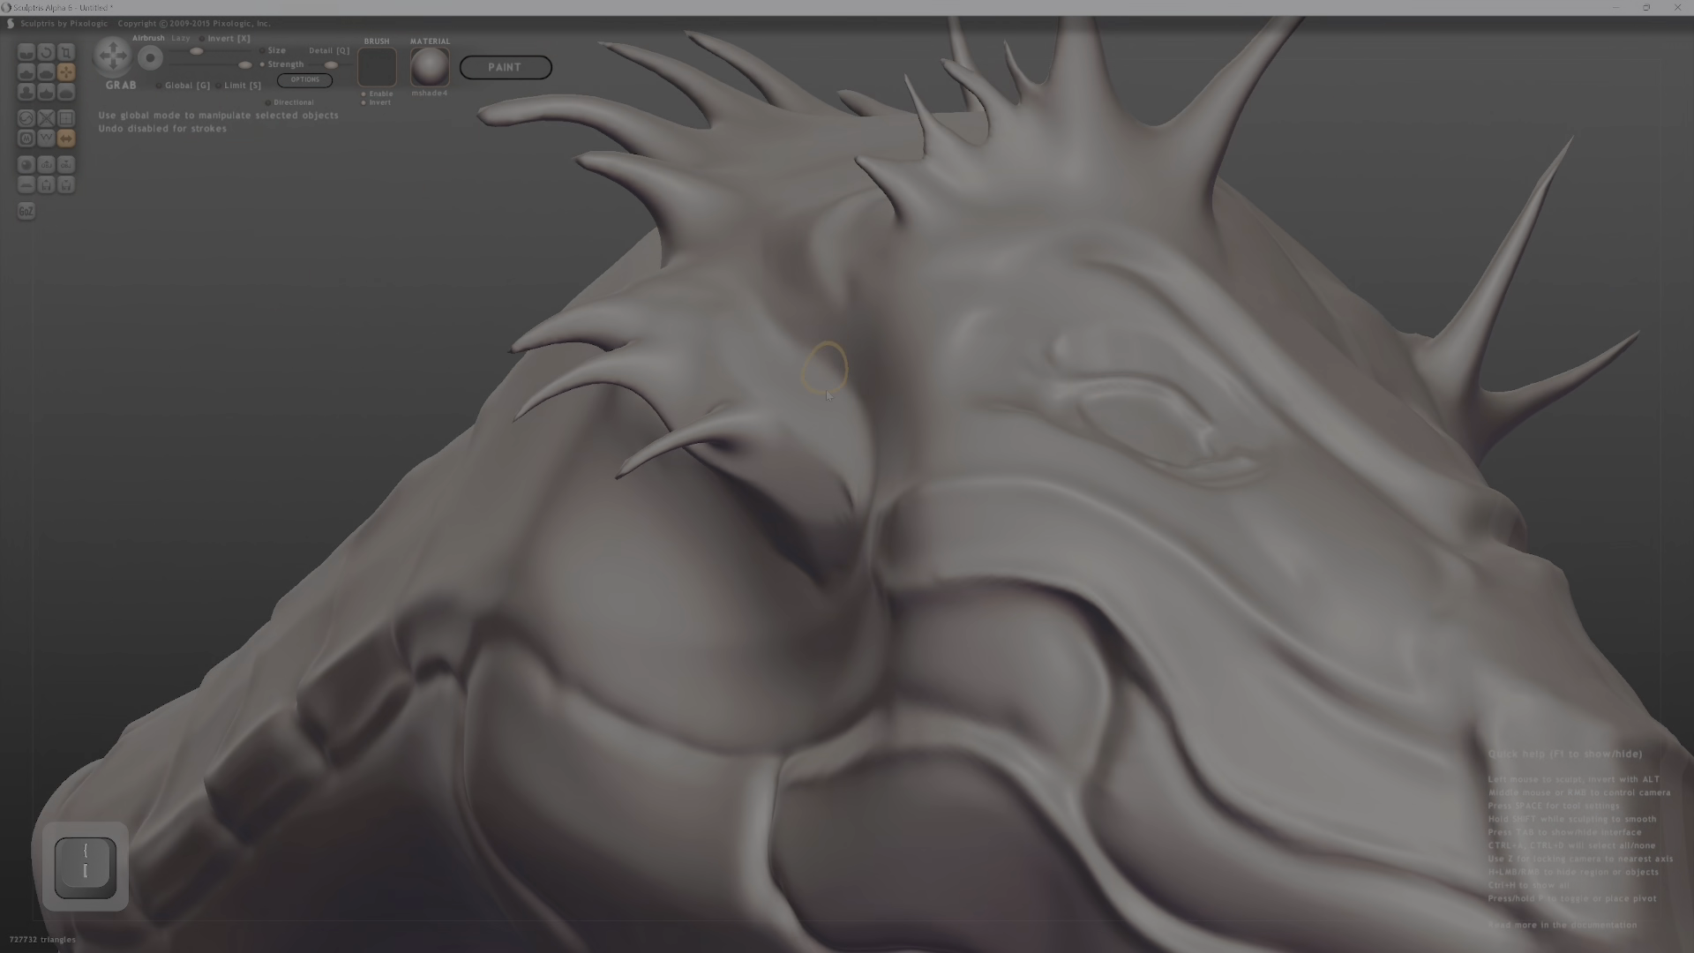
mouse_move(821, 481)
middle_down()
mouse_move(935, 557)
mouse_move(832, 574)
mouse_move(923, 525)
mouse_move(872, 599)
mouse_move(960, 609)
mouse_move(909, 540)
mouse_move(993, 547)
mouse_move(1063, 665)
mouse_move(935, 564)
mouse_move(1040, 512)
mouse_move(865, 469)
mouse_move(841, 386)
middle_up()
click(850, 371)
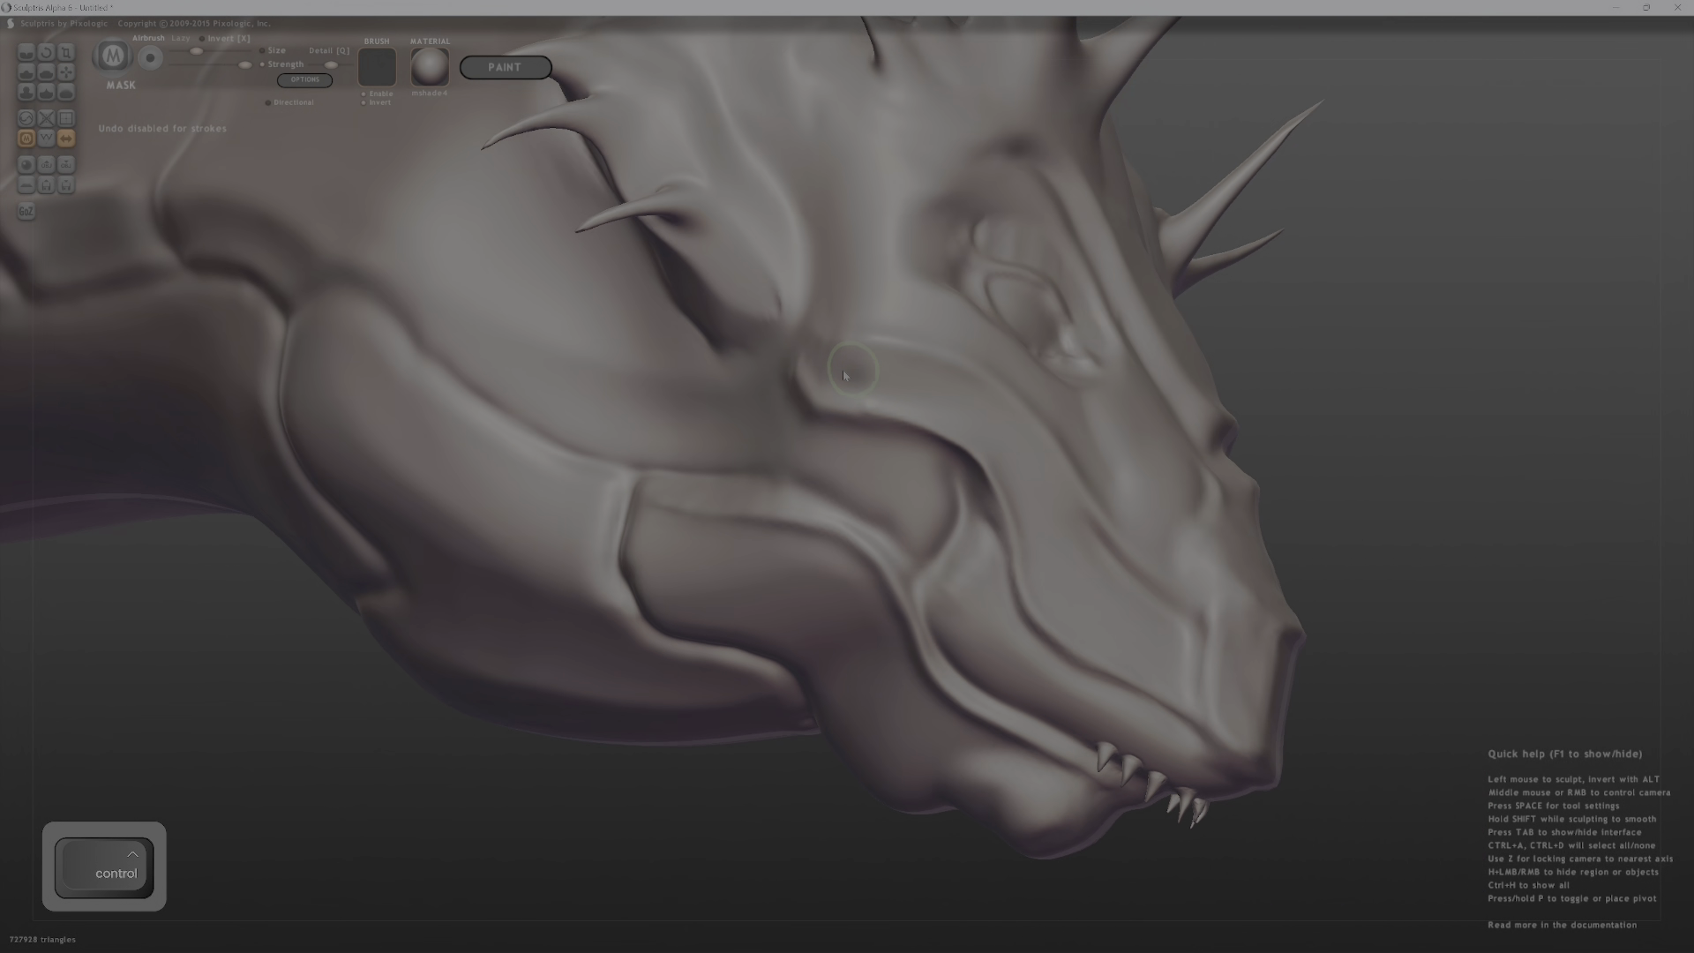
click(919, 388)
click(984, 424)
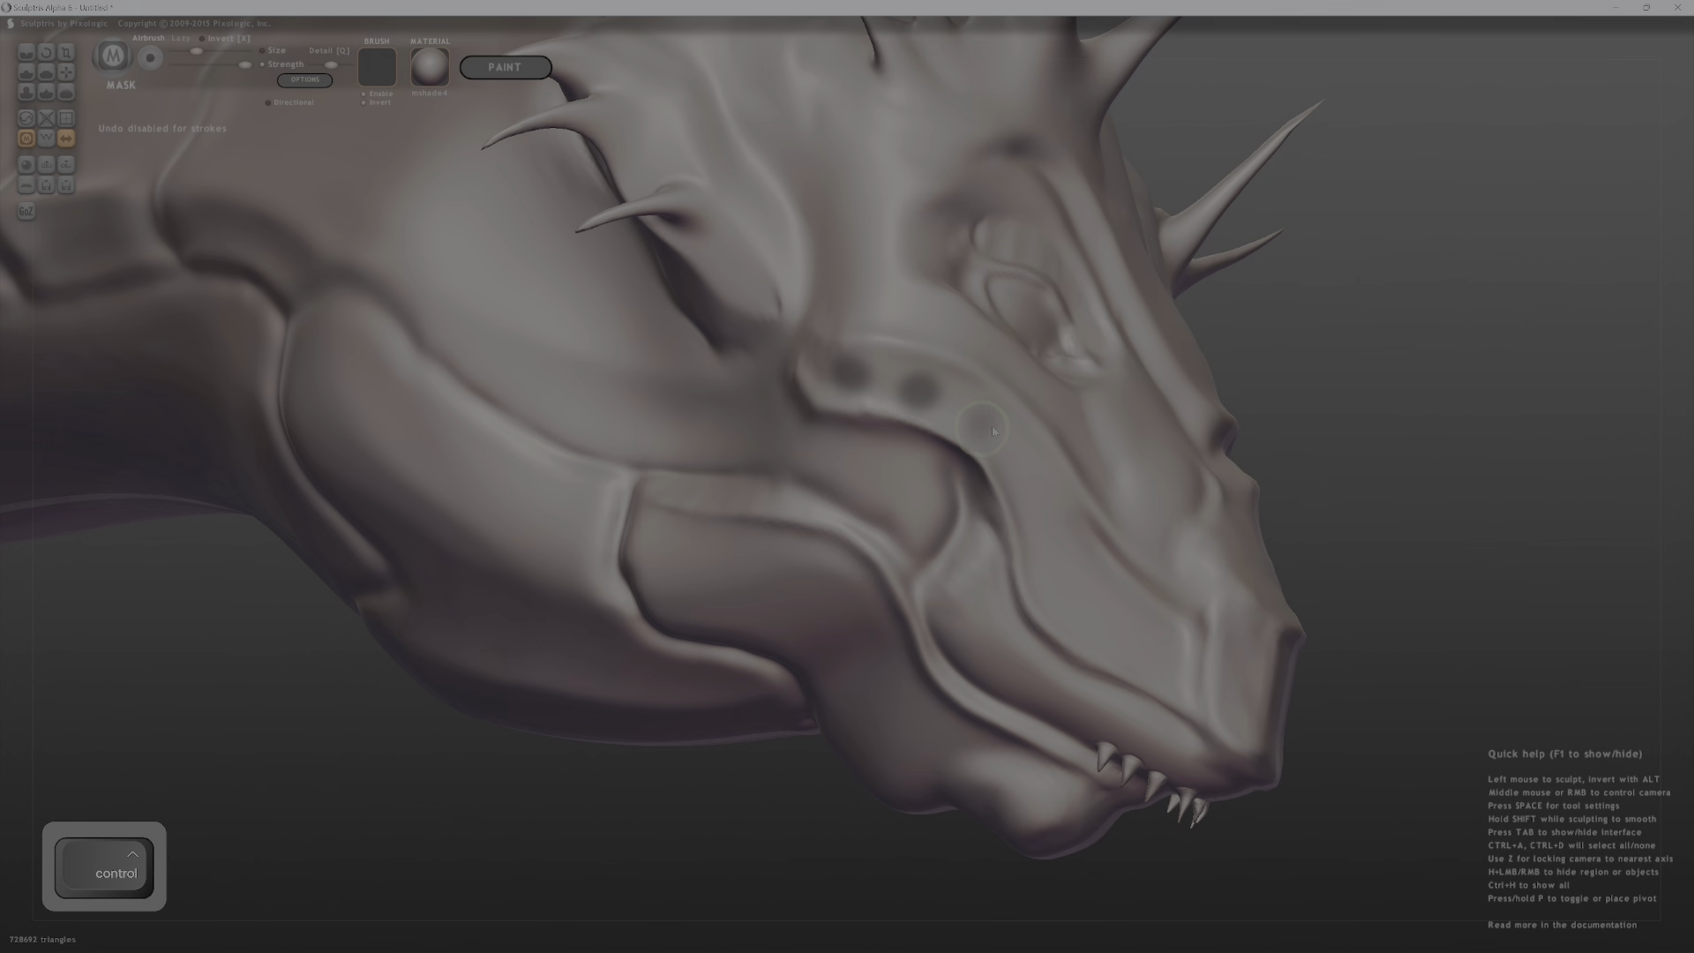
click(1041, 486)
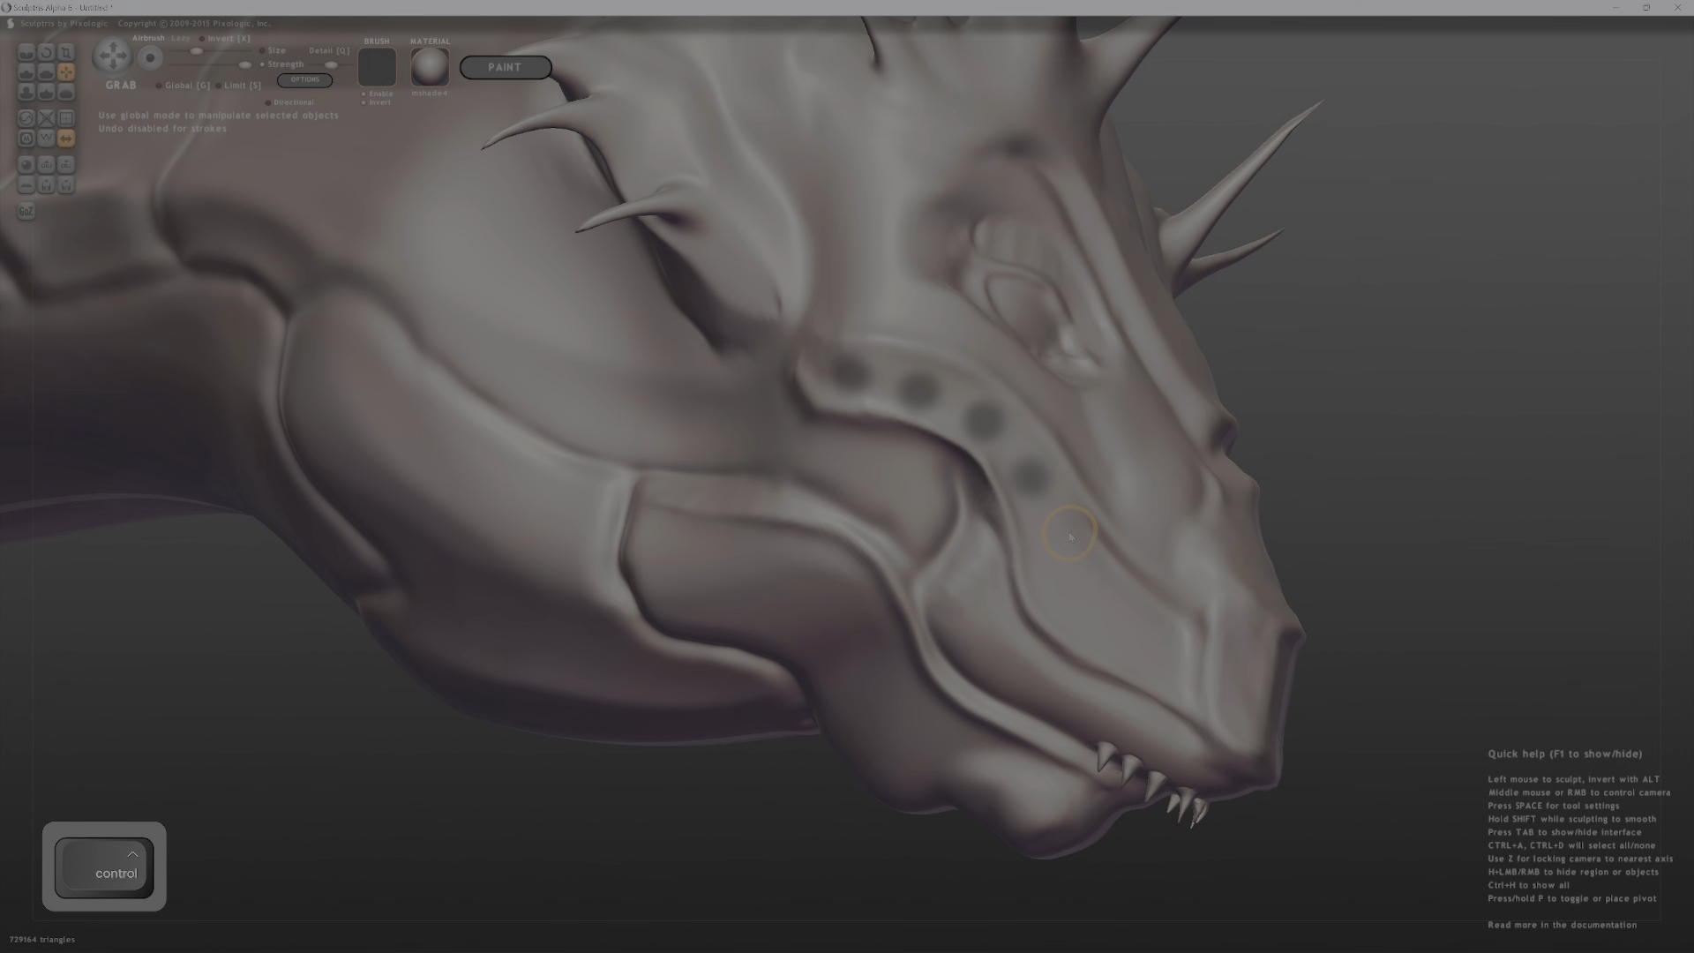
click(1070, 540)
click(1090, 603)
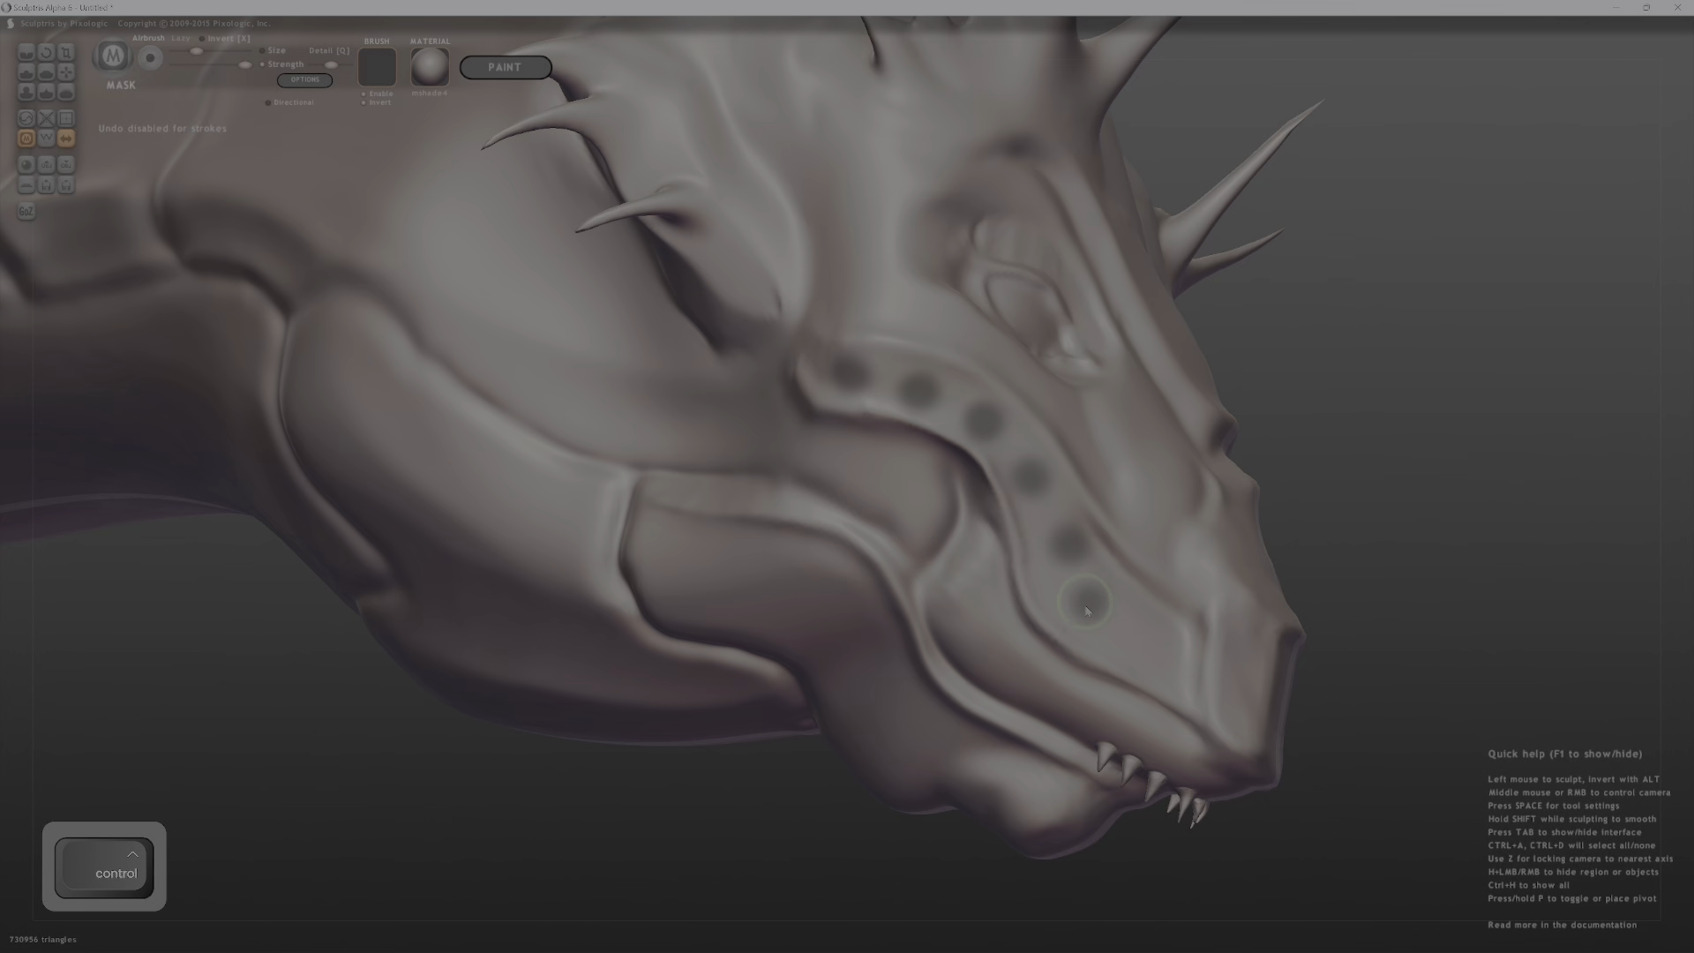
click(1142, 635)
mouse_move(1199, 575)
right_down()
mouse_move(1409, 552)
mouse_move(1039, 457)
right_up()
scroll(944, 577, up, 5)
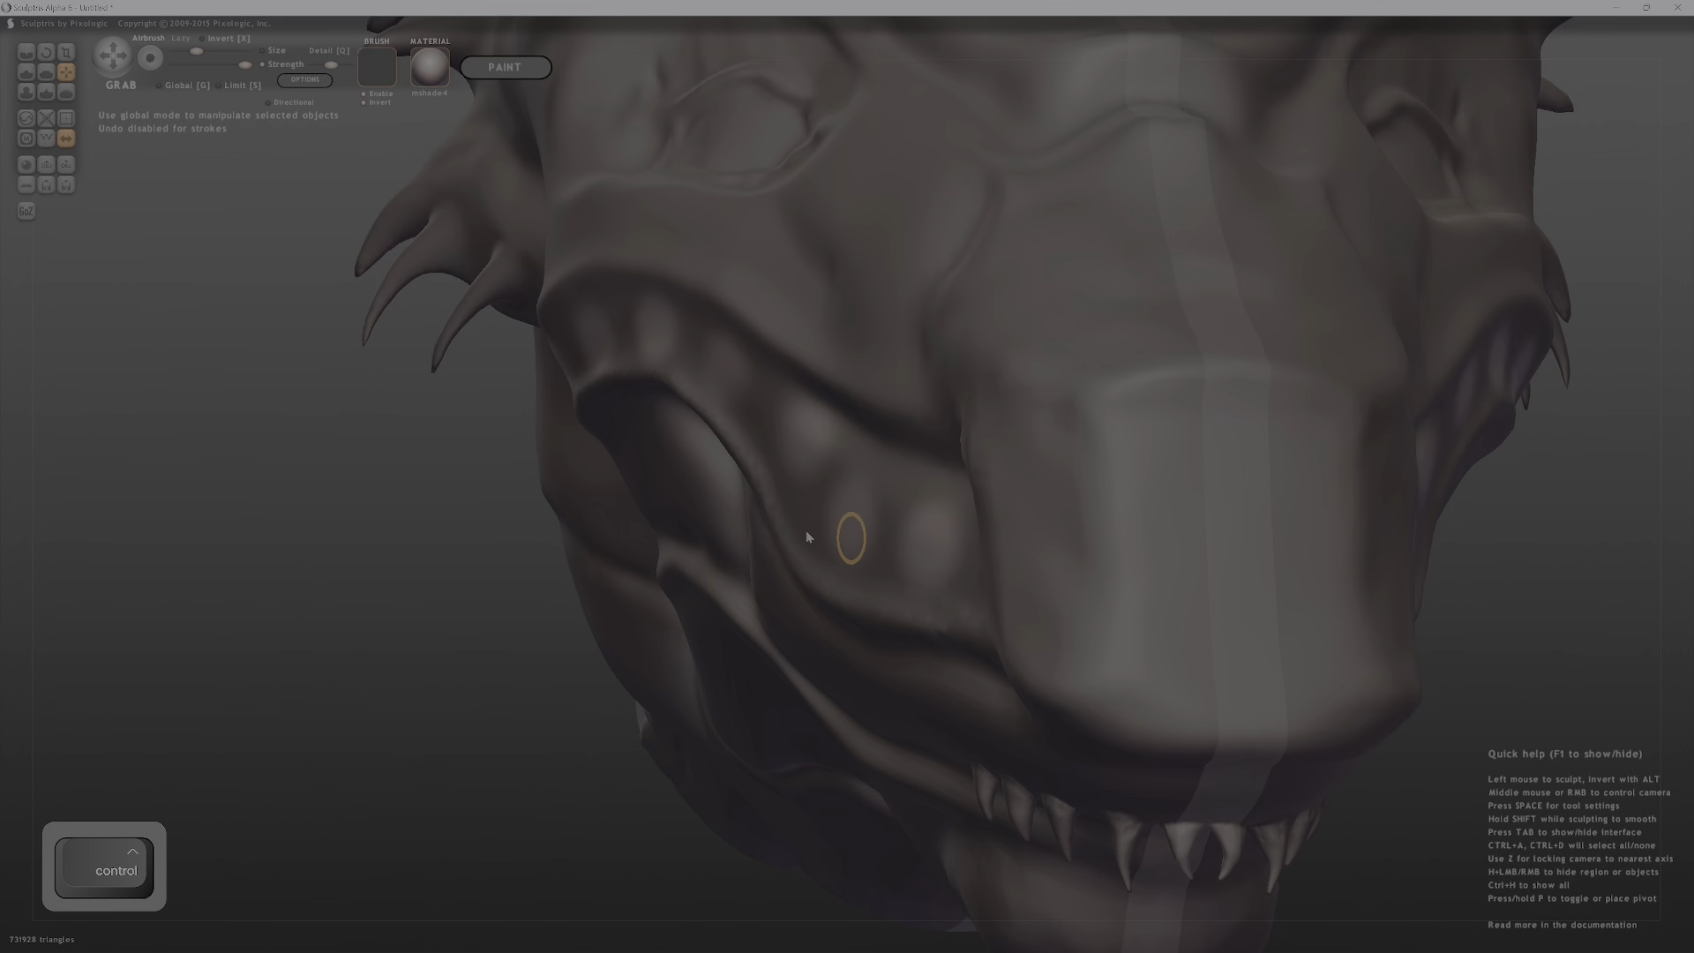
Enlarge the Grab brush and pull spikes out of the four unmasked spots nearest the snout.
key(bracketright)
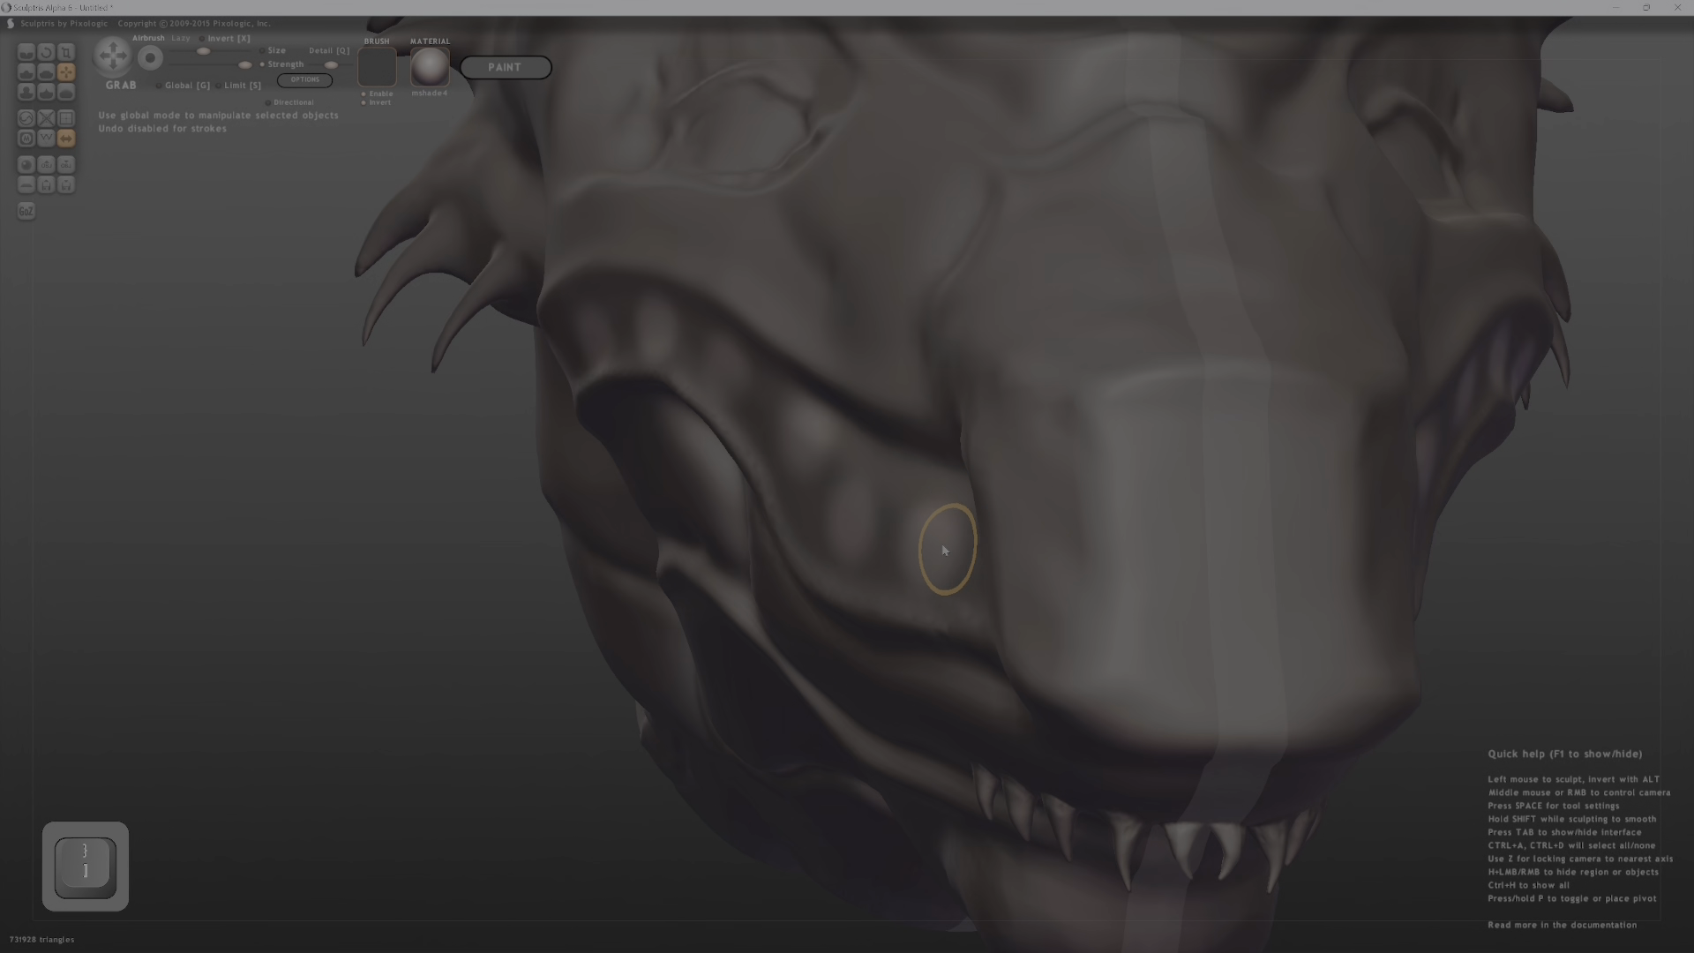
mouse_move(945, 546)
right_down()
mouse_move(918, 540)
mouse_move(892, 492)
mouse_move(944, 554)
right_up()
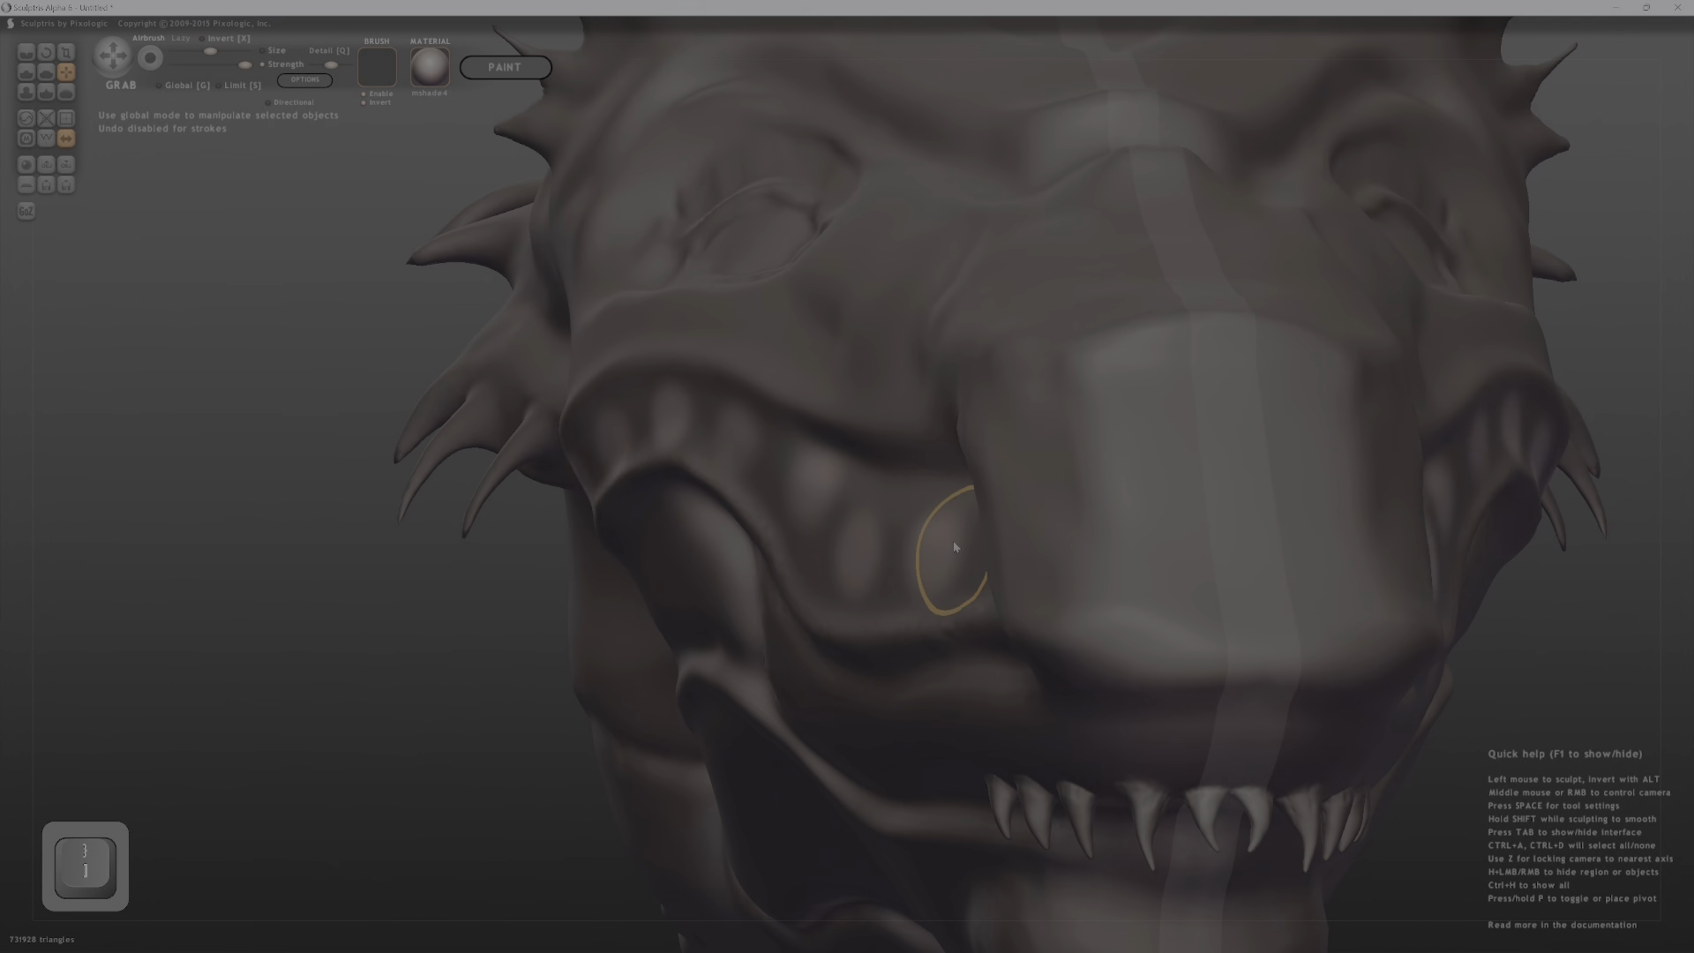
drag(938, 552, 855, 543)
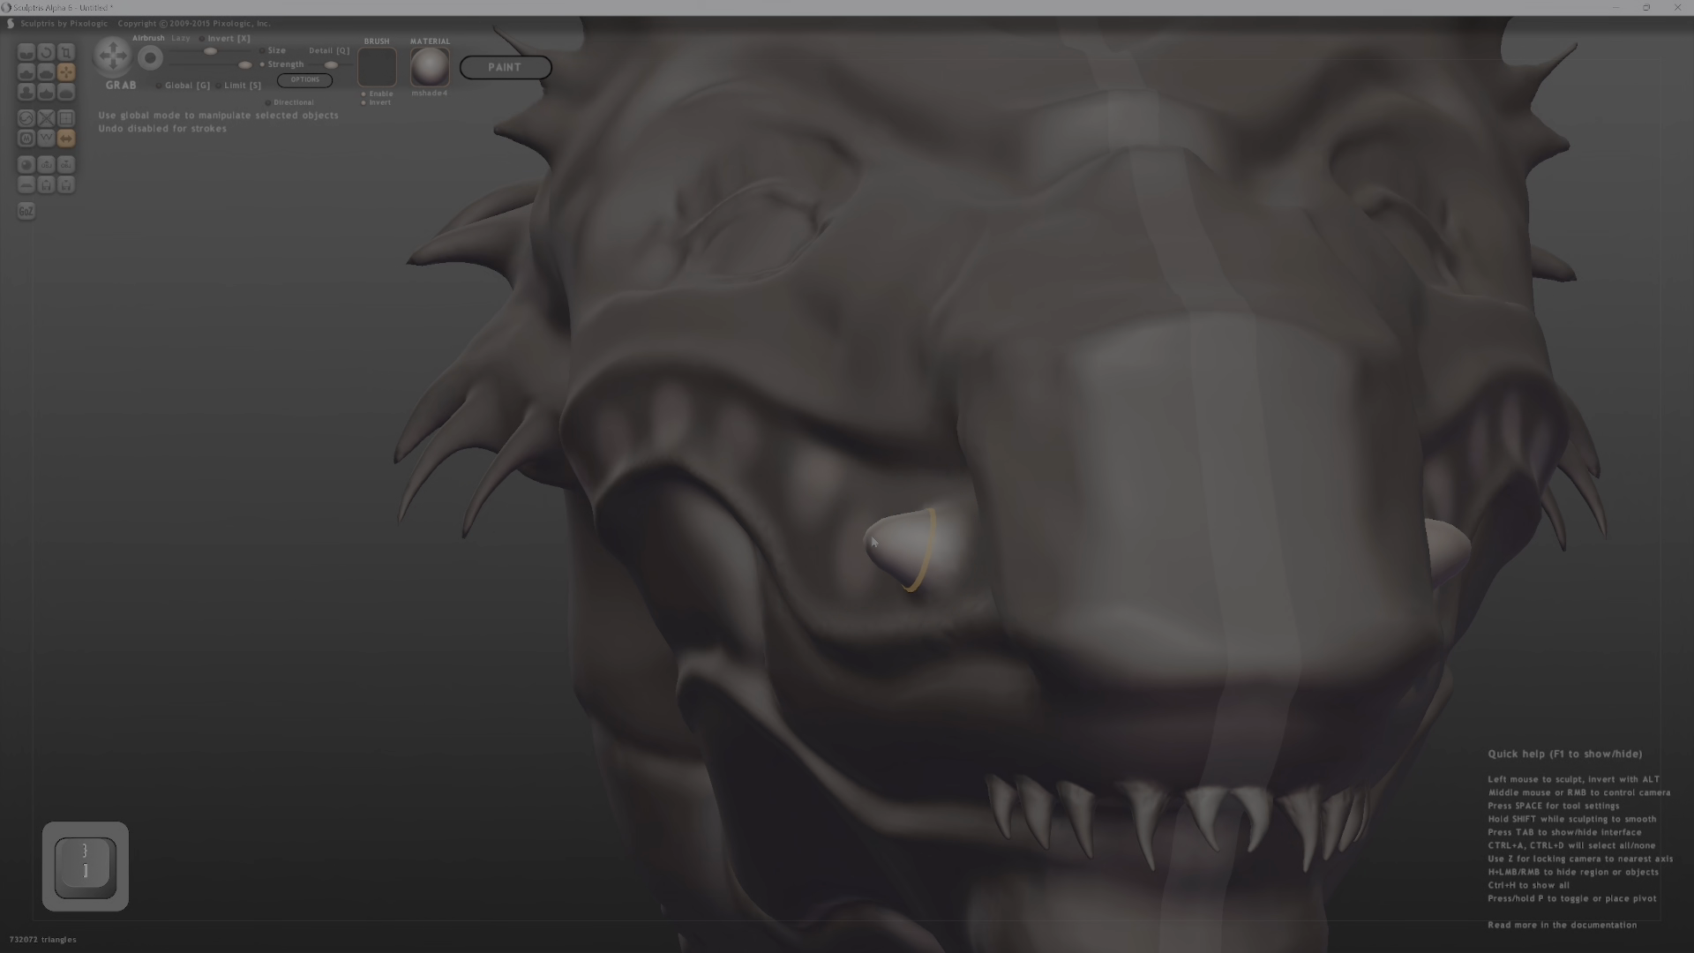
right_drag(635, 623, 878, 862)
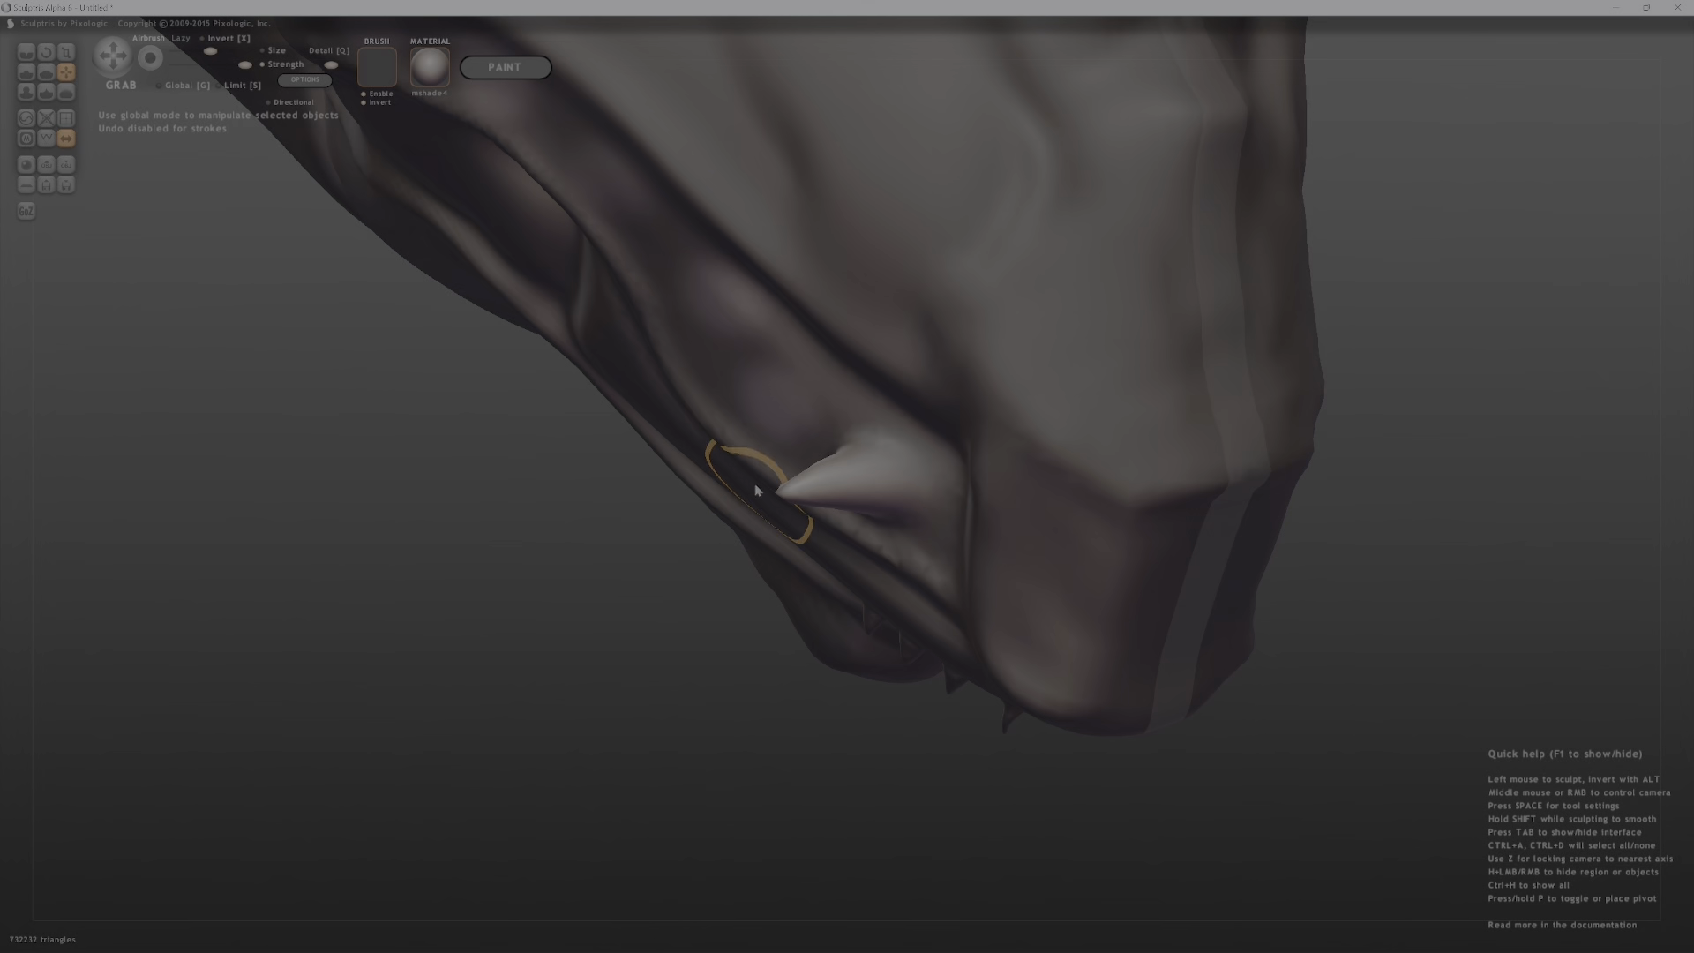
drag(775, 389, 671, 432)
right_drag(491, 465, 706, 363)
drag(705, 363, 554, 368)
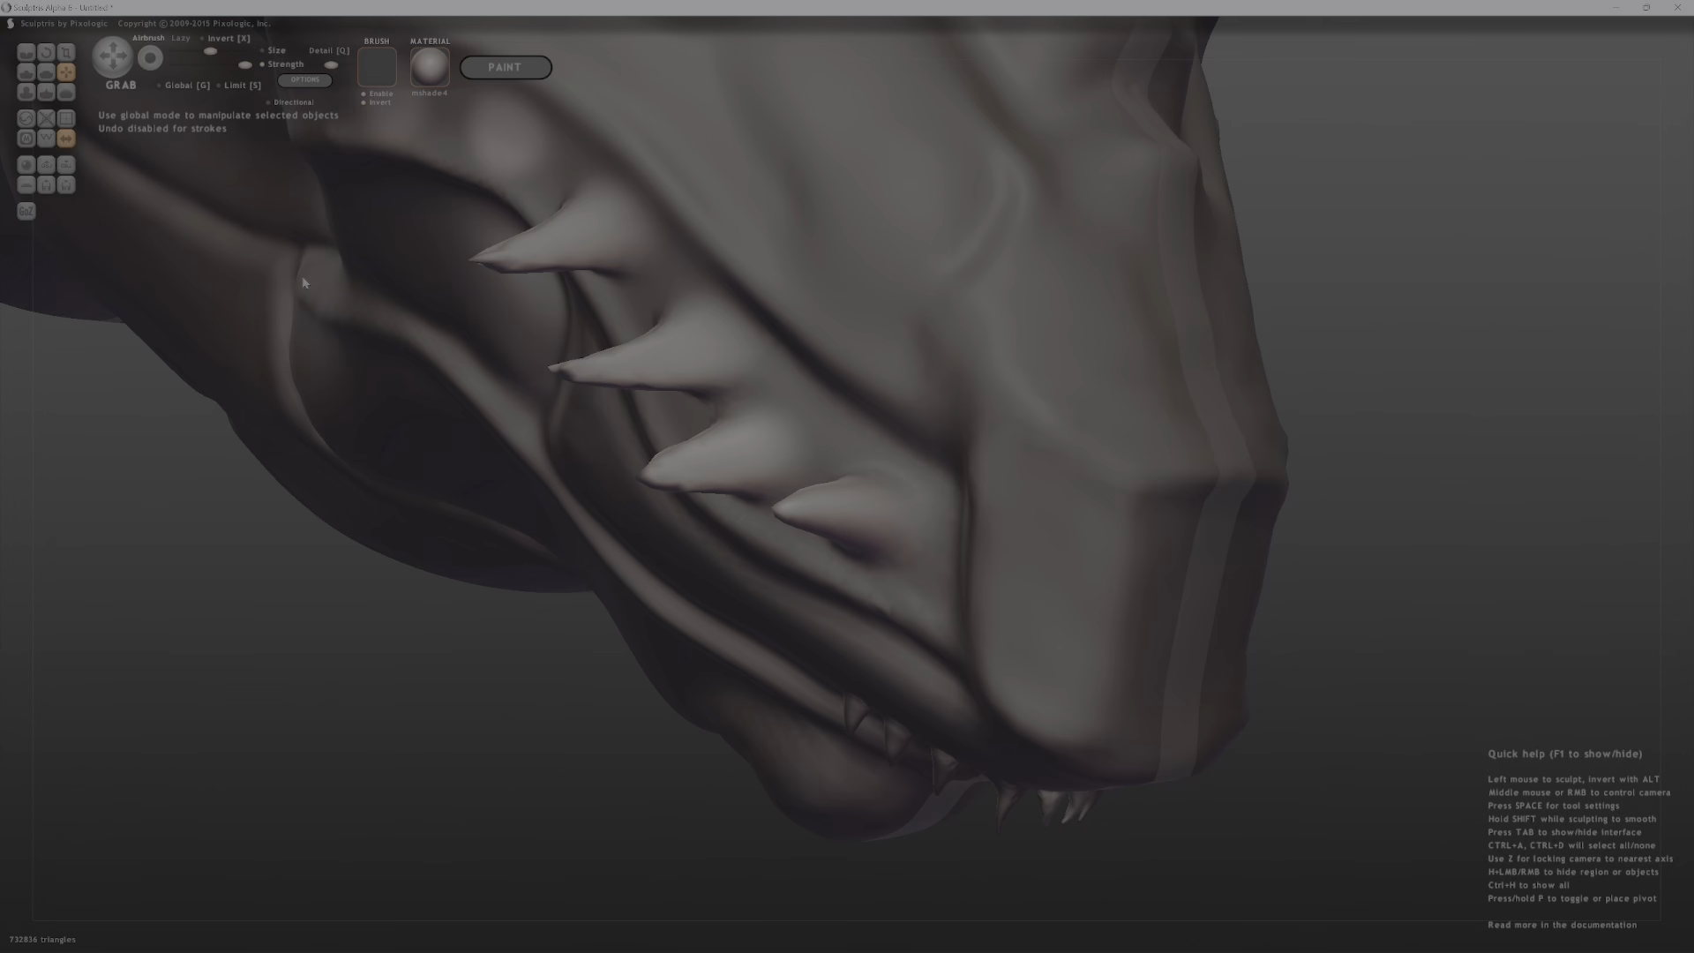
Pull spikes out of the three remaining unmasked spots at the rear end of the ridge.
right_drag(415, 262, 468, 240)
alt+right_drag(540, 309, 651, 459)
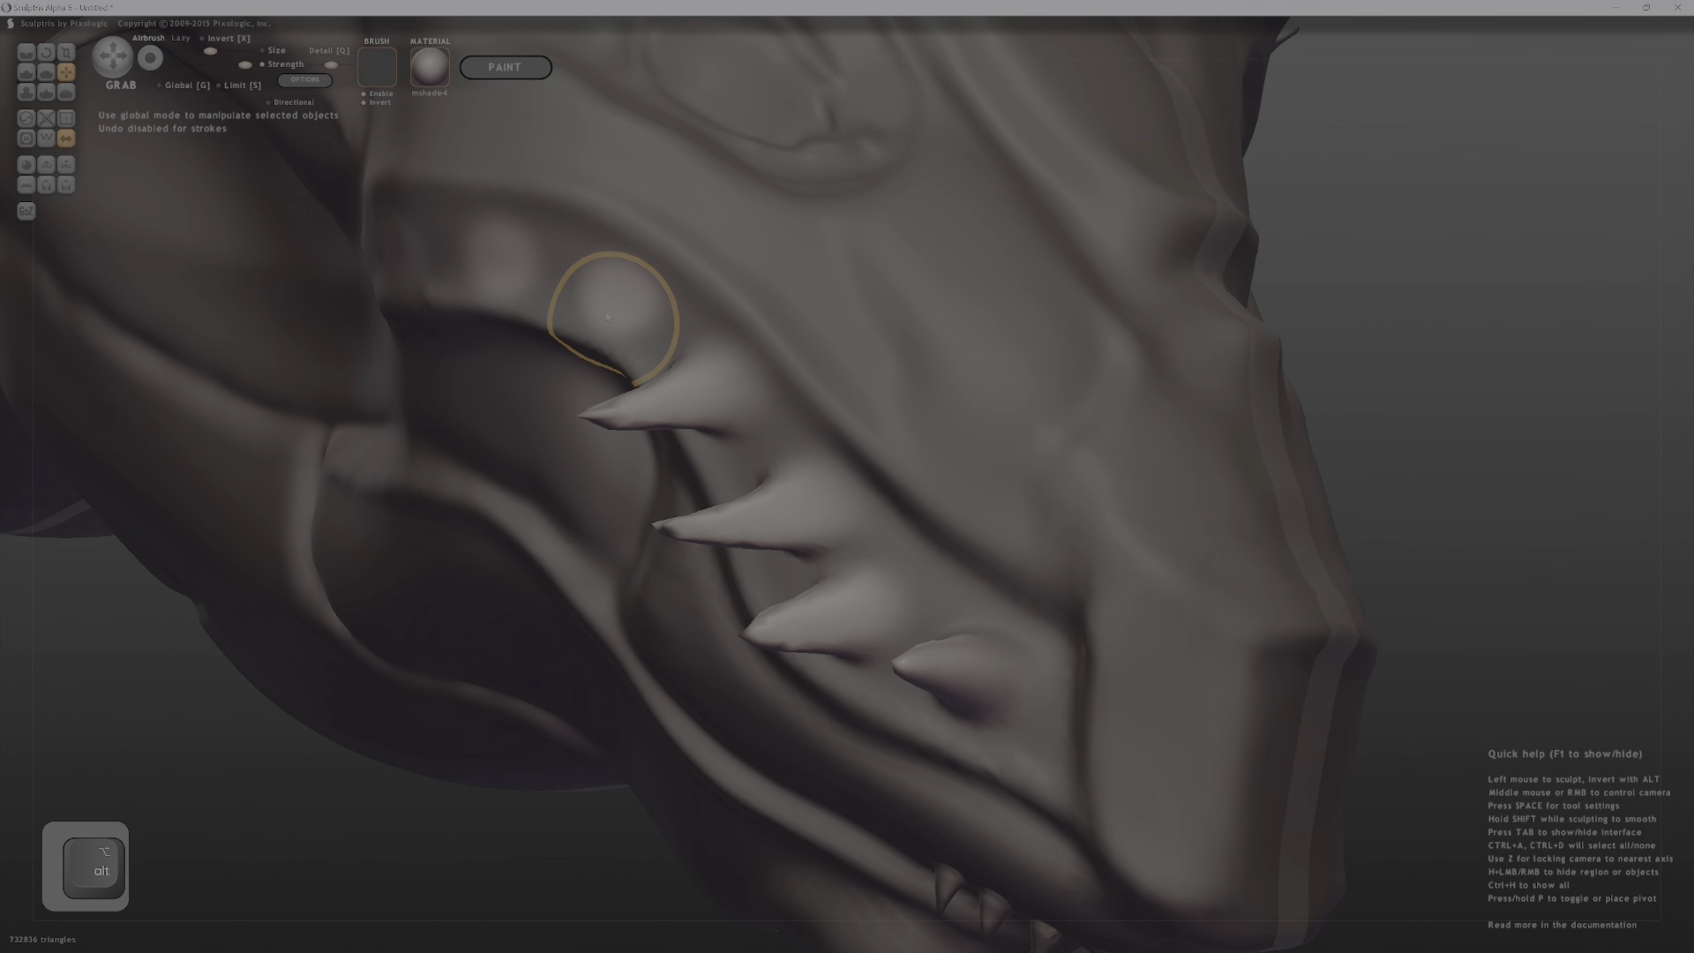
mouse_move(607, 316)
mouse_down()
mouse_move(567, 296)
mouse_move(468, 348)
mouse_up()
drag(479, 266, 369, 307)
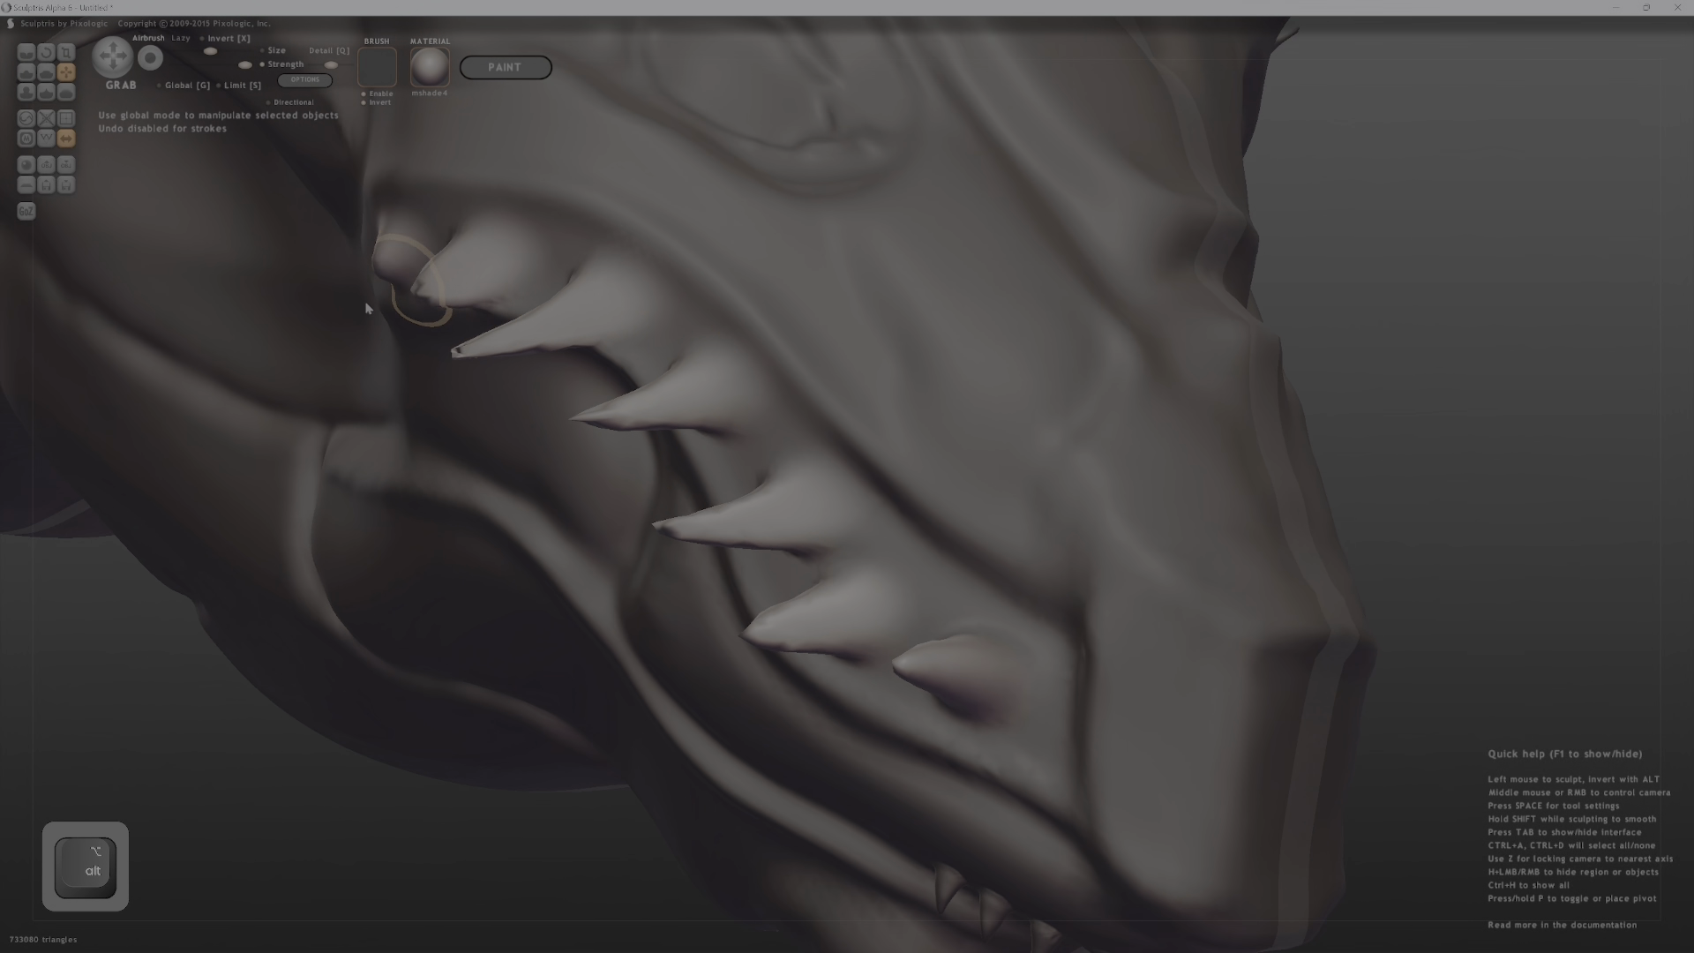
drag(397, 252, 312, 276)
right_drag(335, 276, 367, 286)
drag(290, 245, 236, 255)
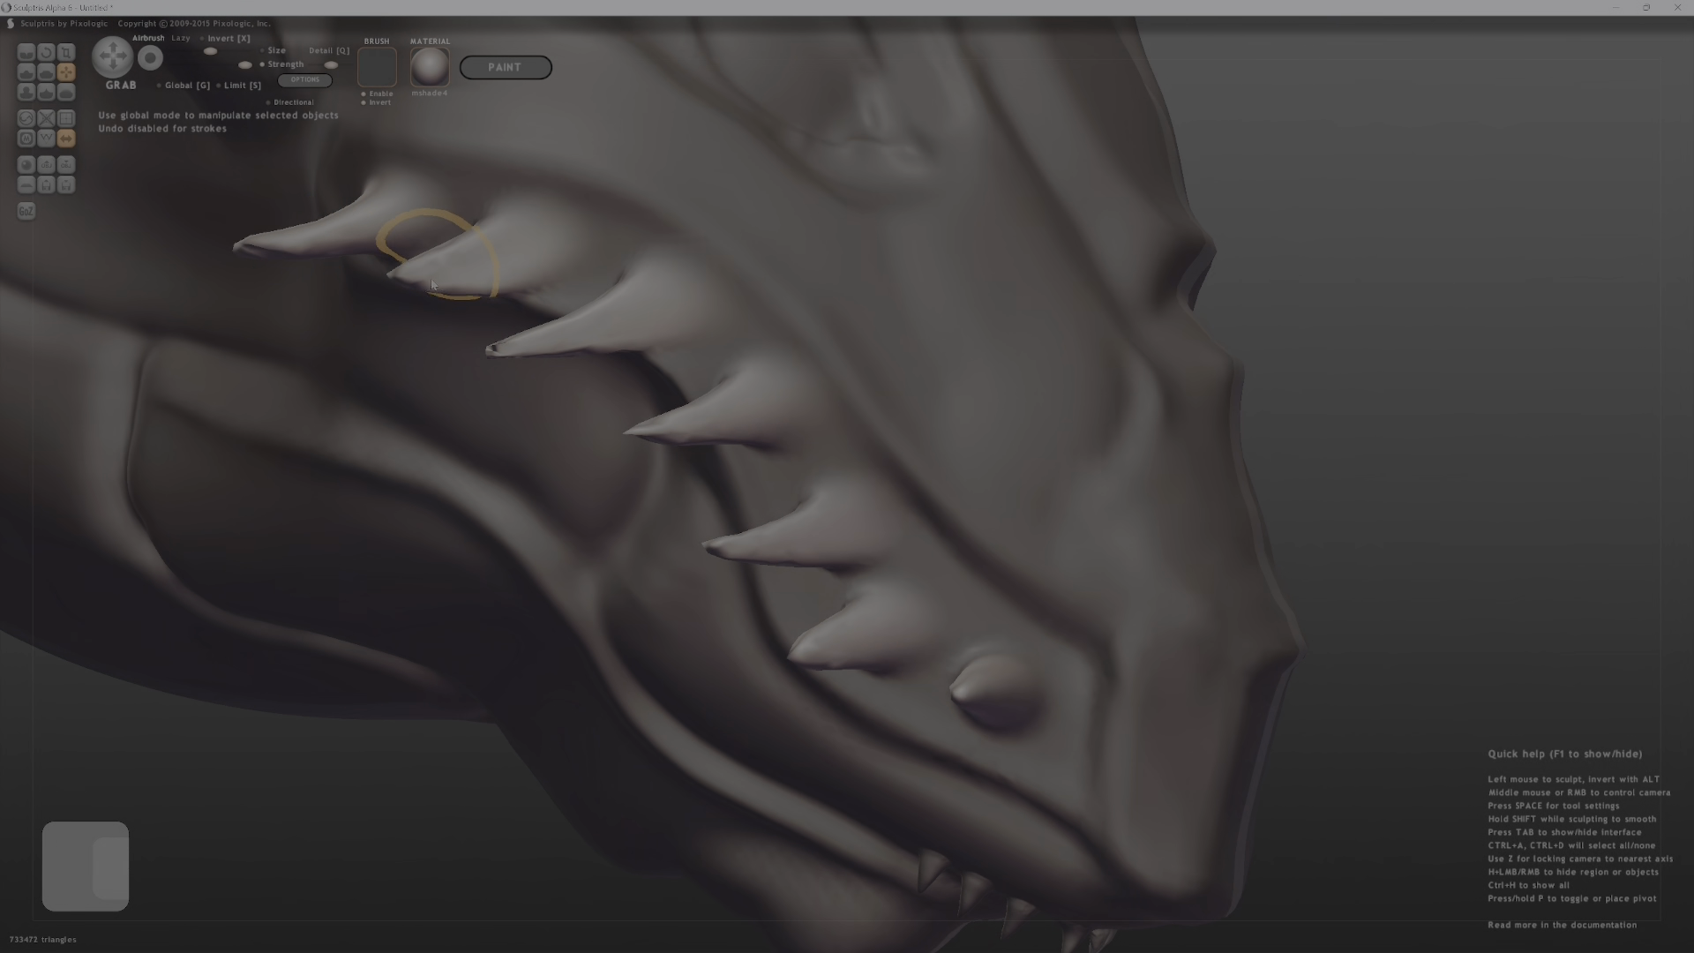
Lengthen the ridge spikes one after another toward the snout, drawing the short front one out into a full spike.
drag(399, 274, 336, 304)
drag(496, 346, 461, 355)
drag(673, 406, 594, 447)
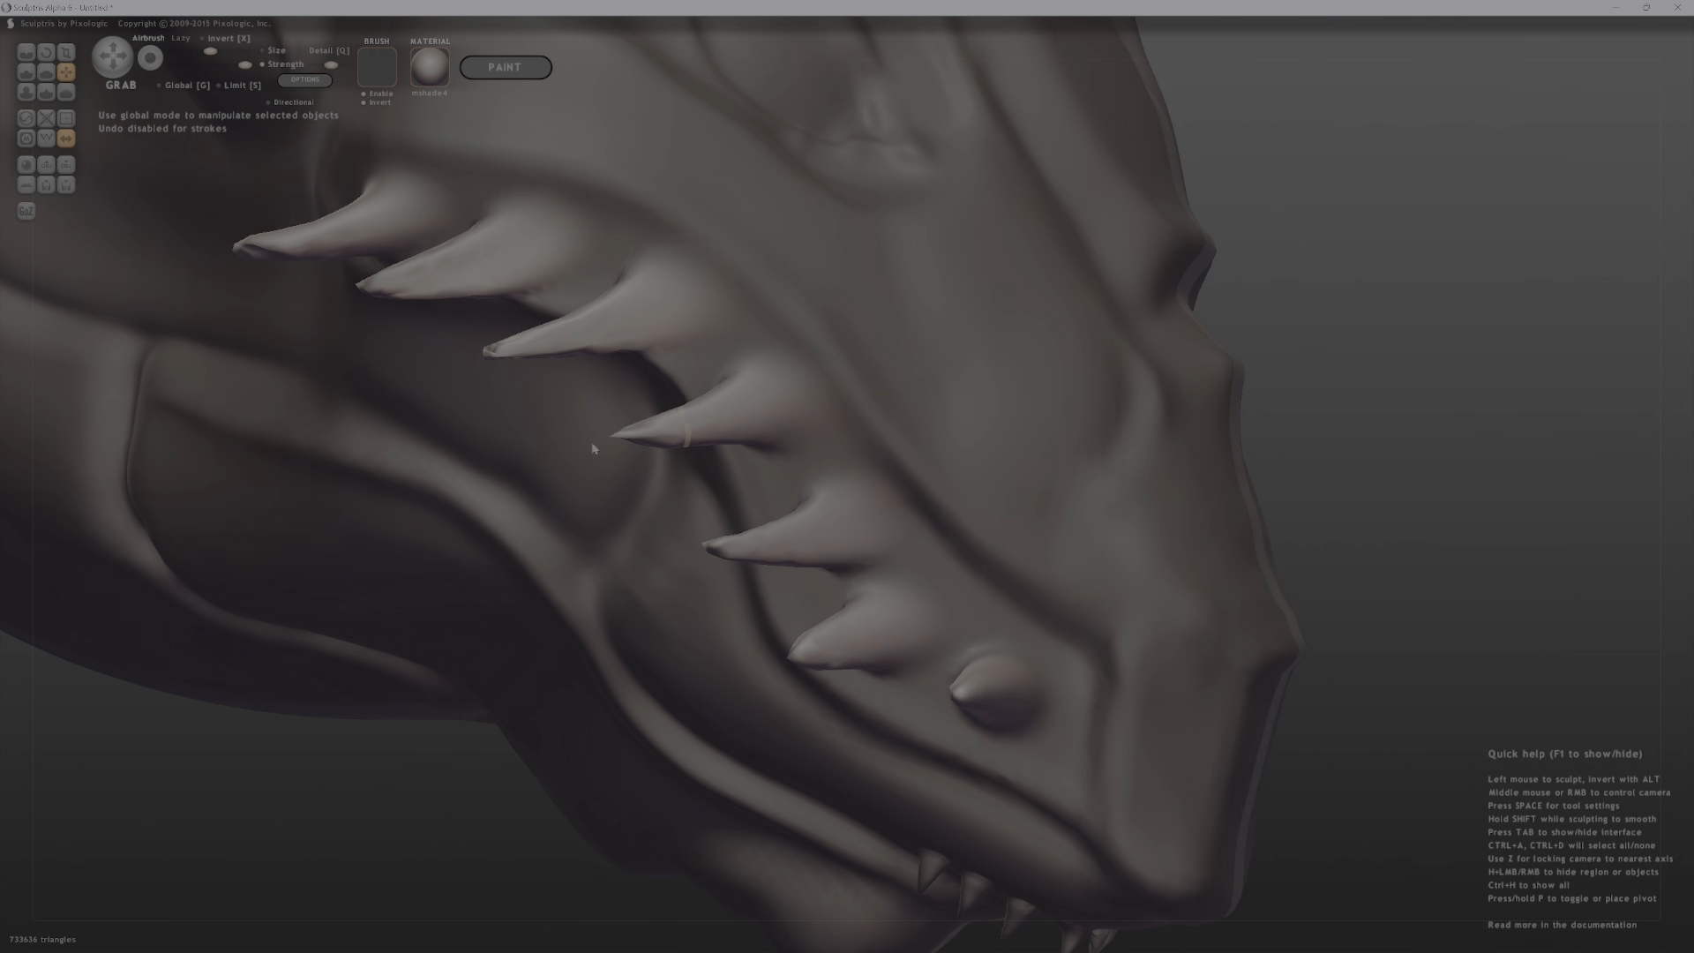
drag(749, 511, 650, 567)
drag(871, 667, 718, 670)
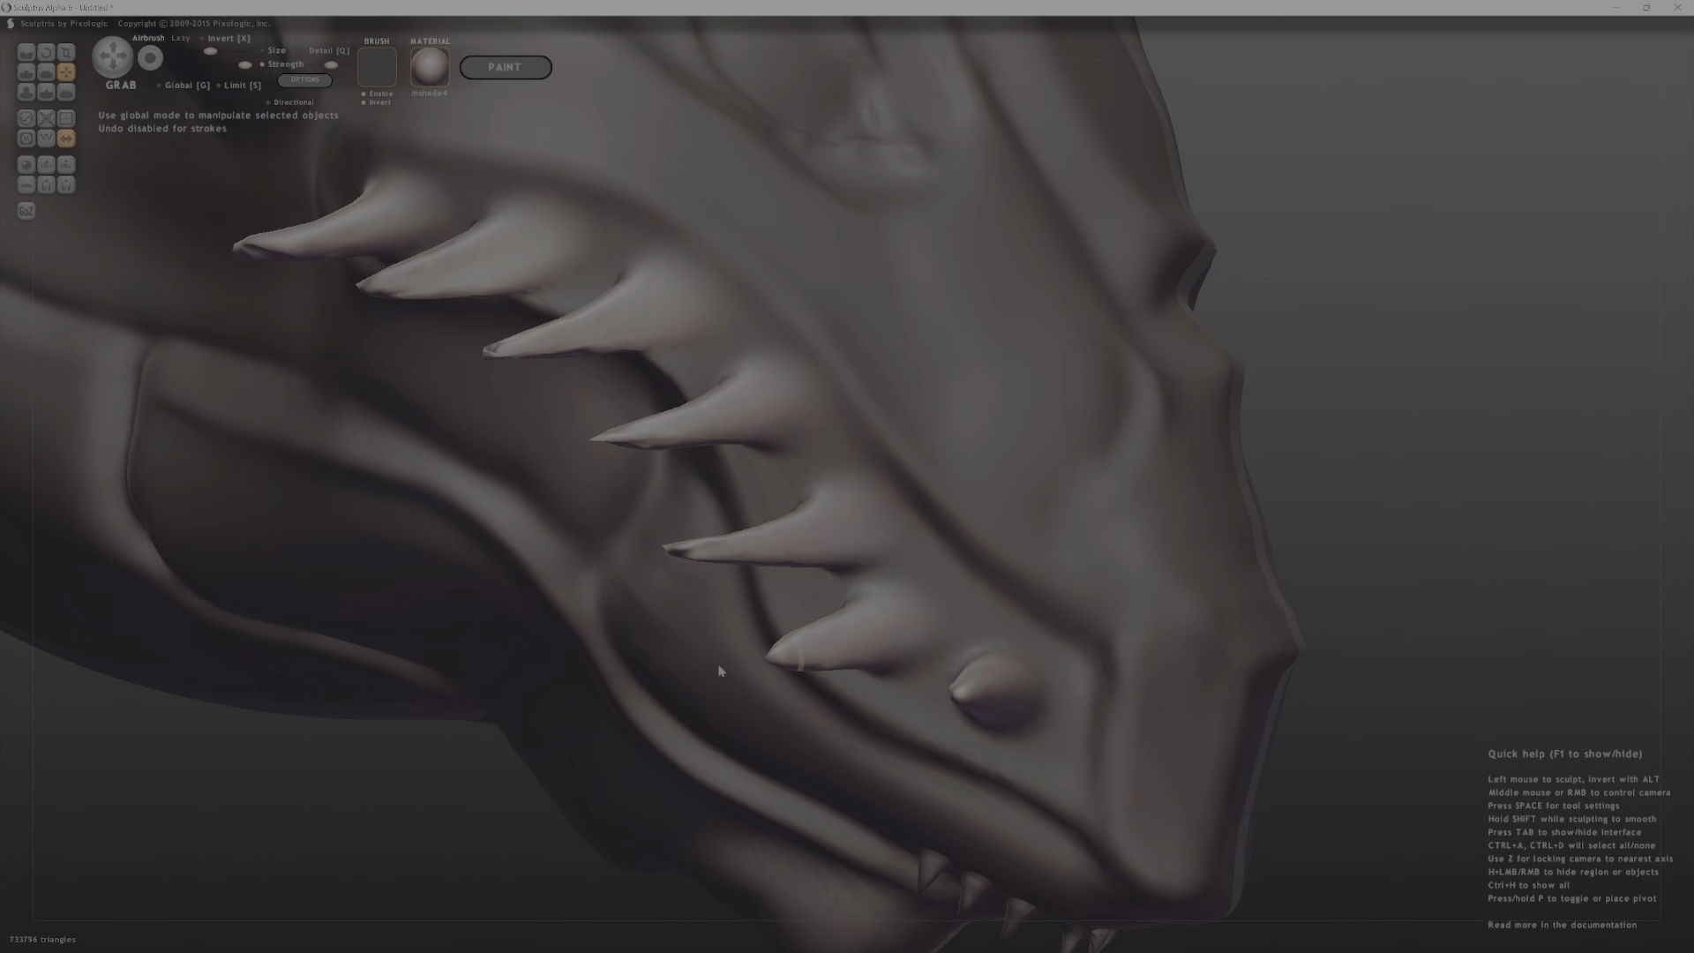
drag(991, 680, 824, 741)
Smooth the tips of the ridge spikes nearest the snout and undo the last stroke.
key(shift)
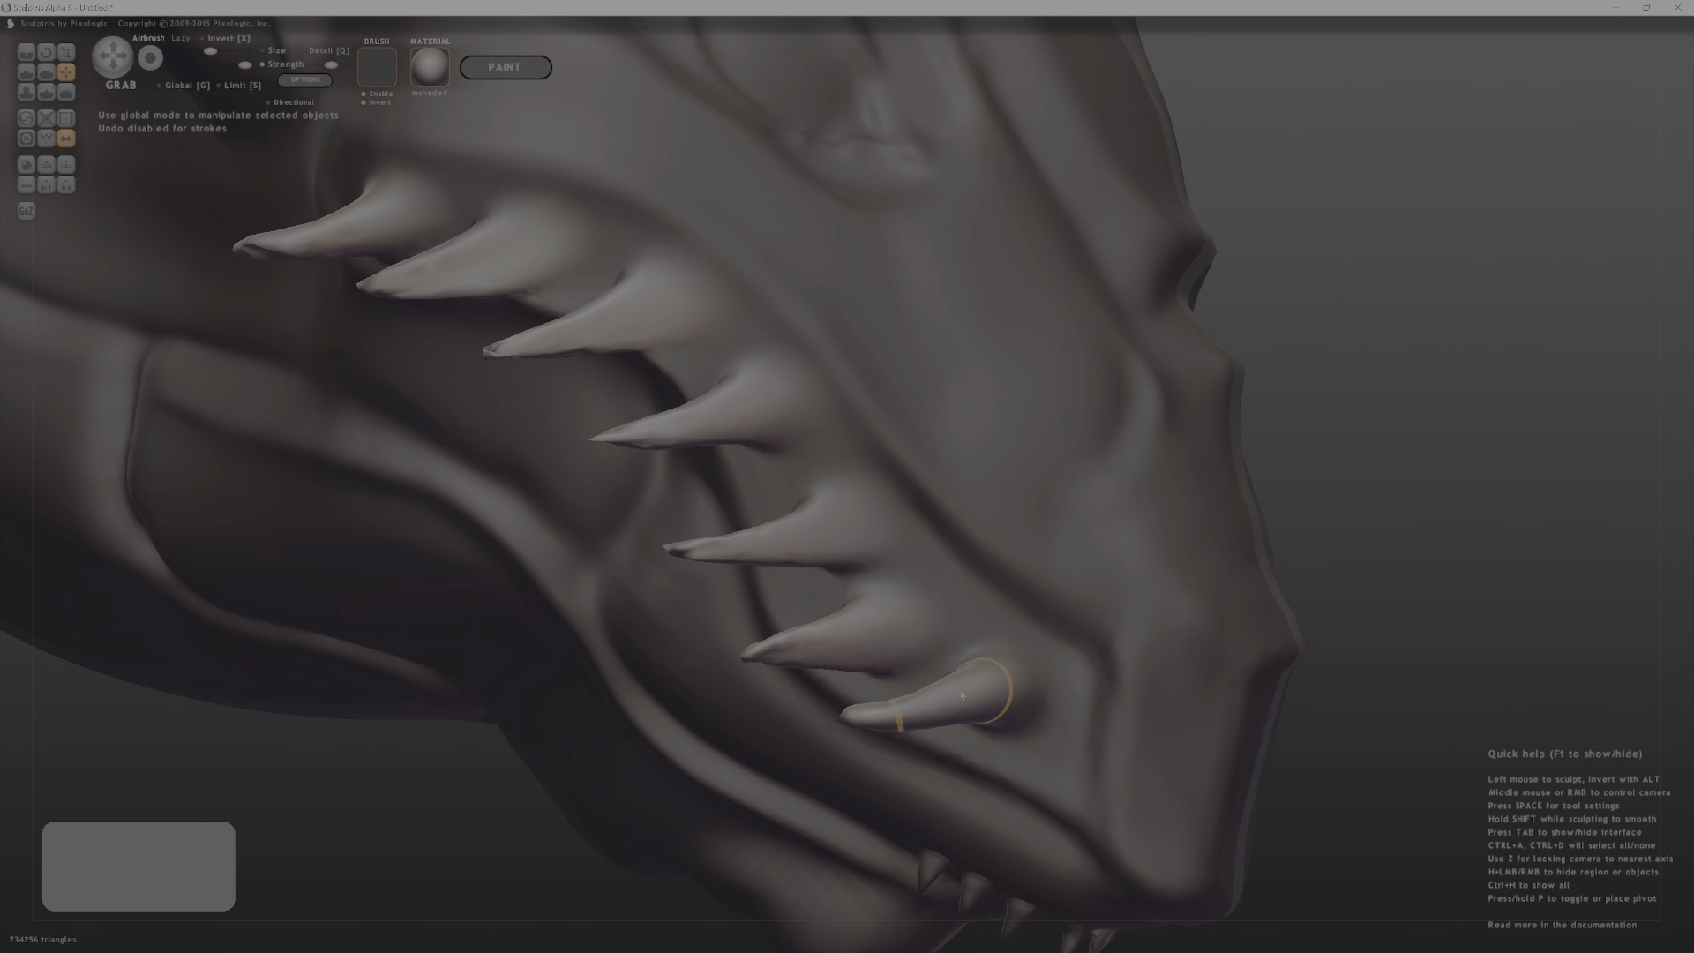
shift+drag(865, 725, 882, 705)
shift+drag(719, 542, 755, 546)
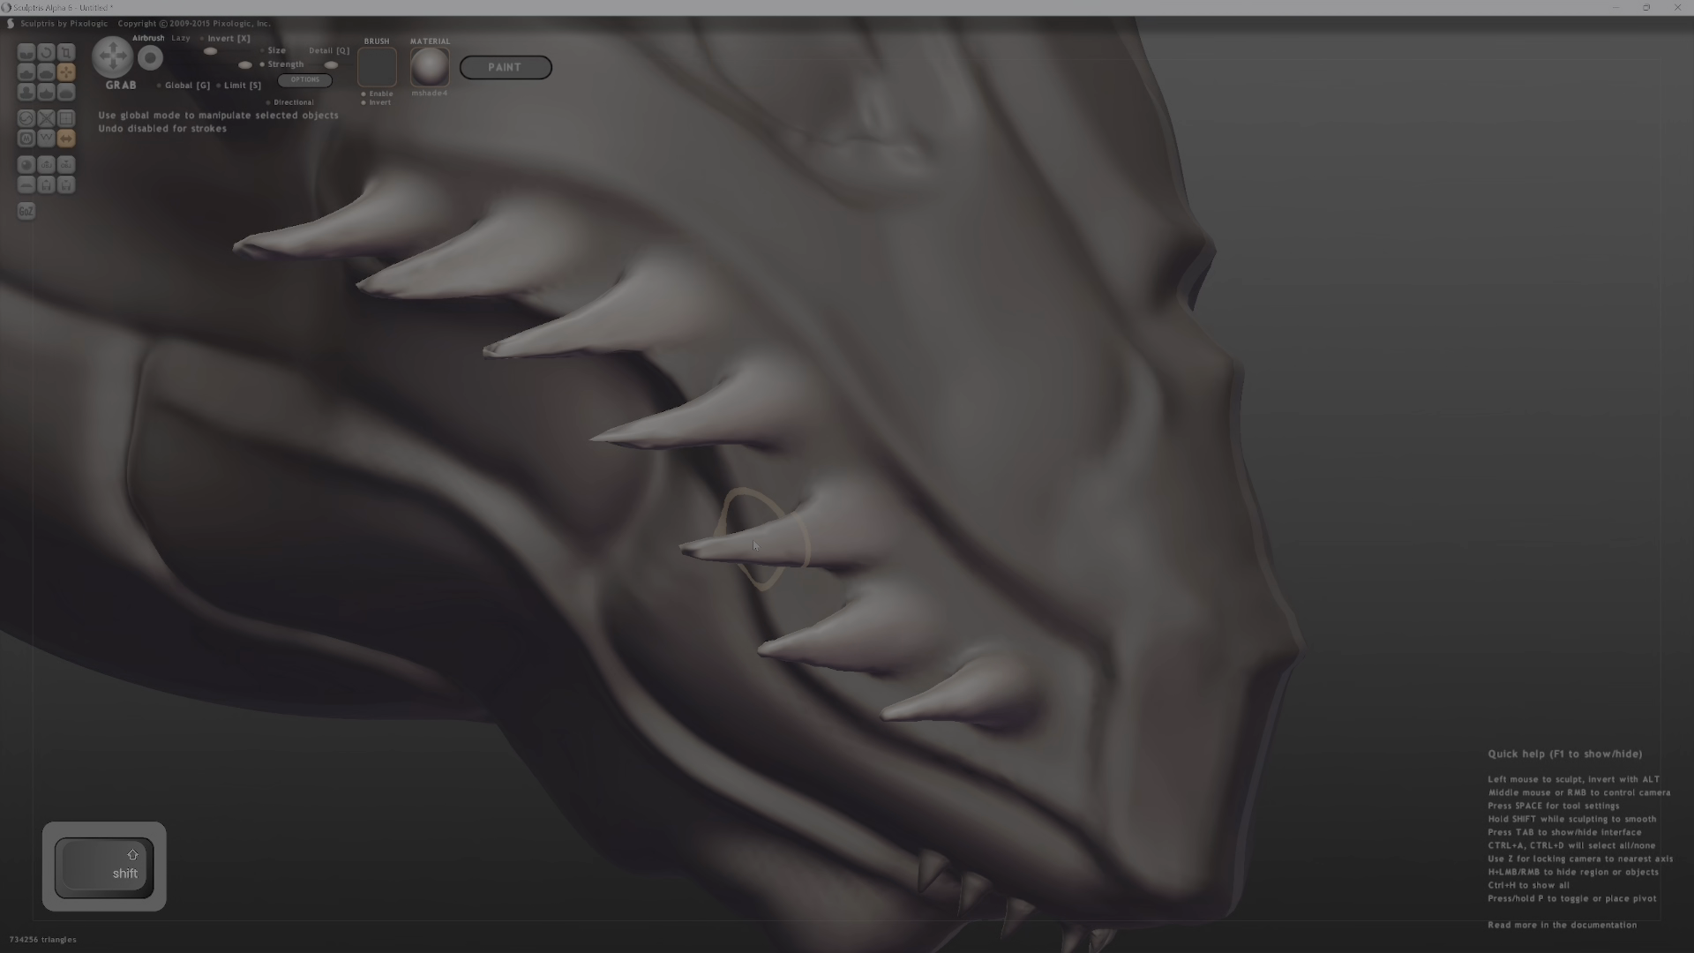
key(ctrl+z)
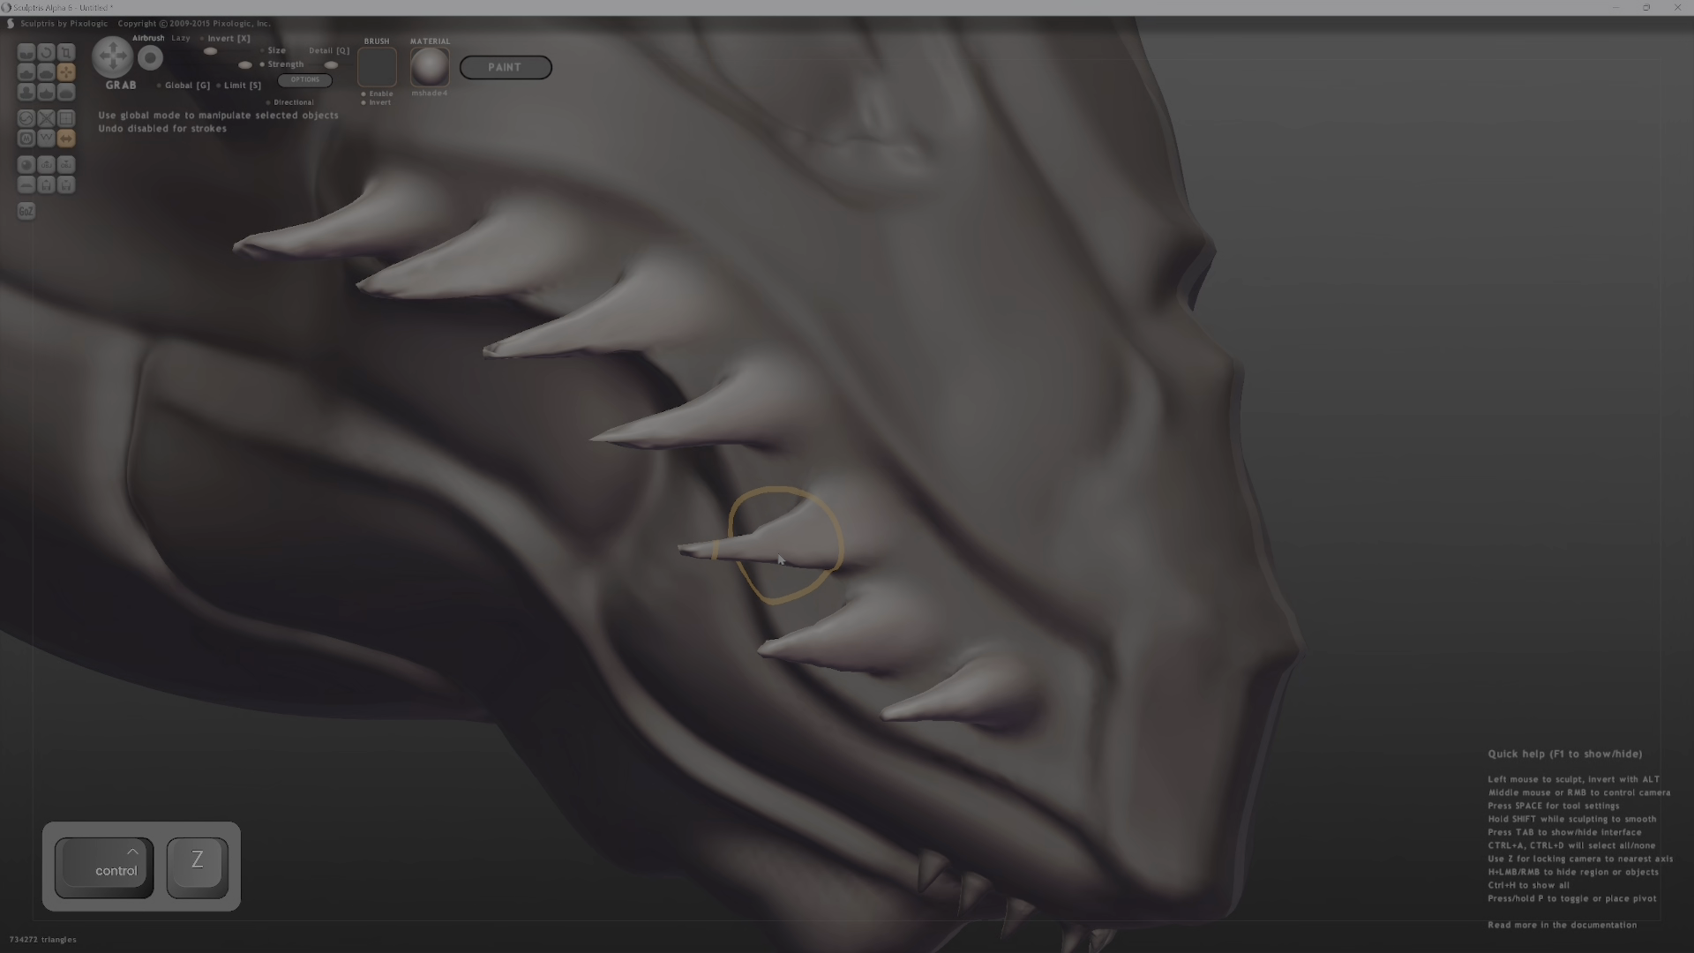
Thicken the rear ridge spikes with the Inflate brush.
key(c)
mouse_move(626, 441)
mouse_down()
mouse_move(750, 409)
mouse_move(772, 472)
mouse_move(759, 516)
mouse_move(832, 578)
mouse_up()
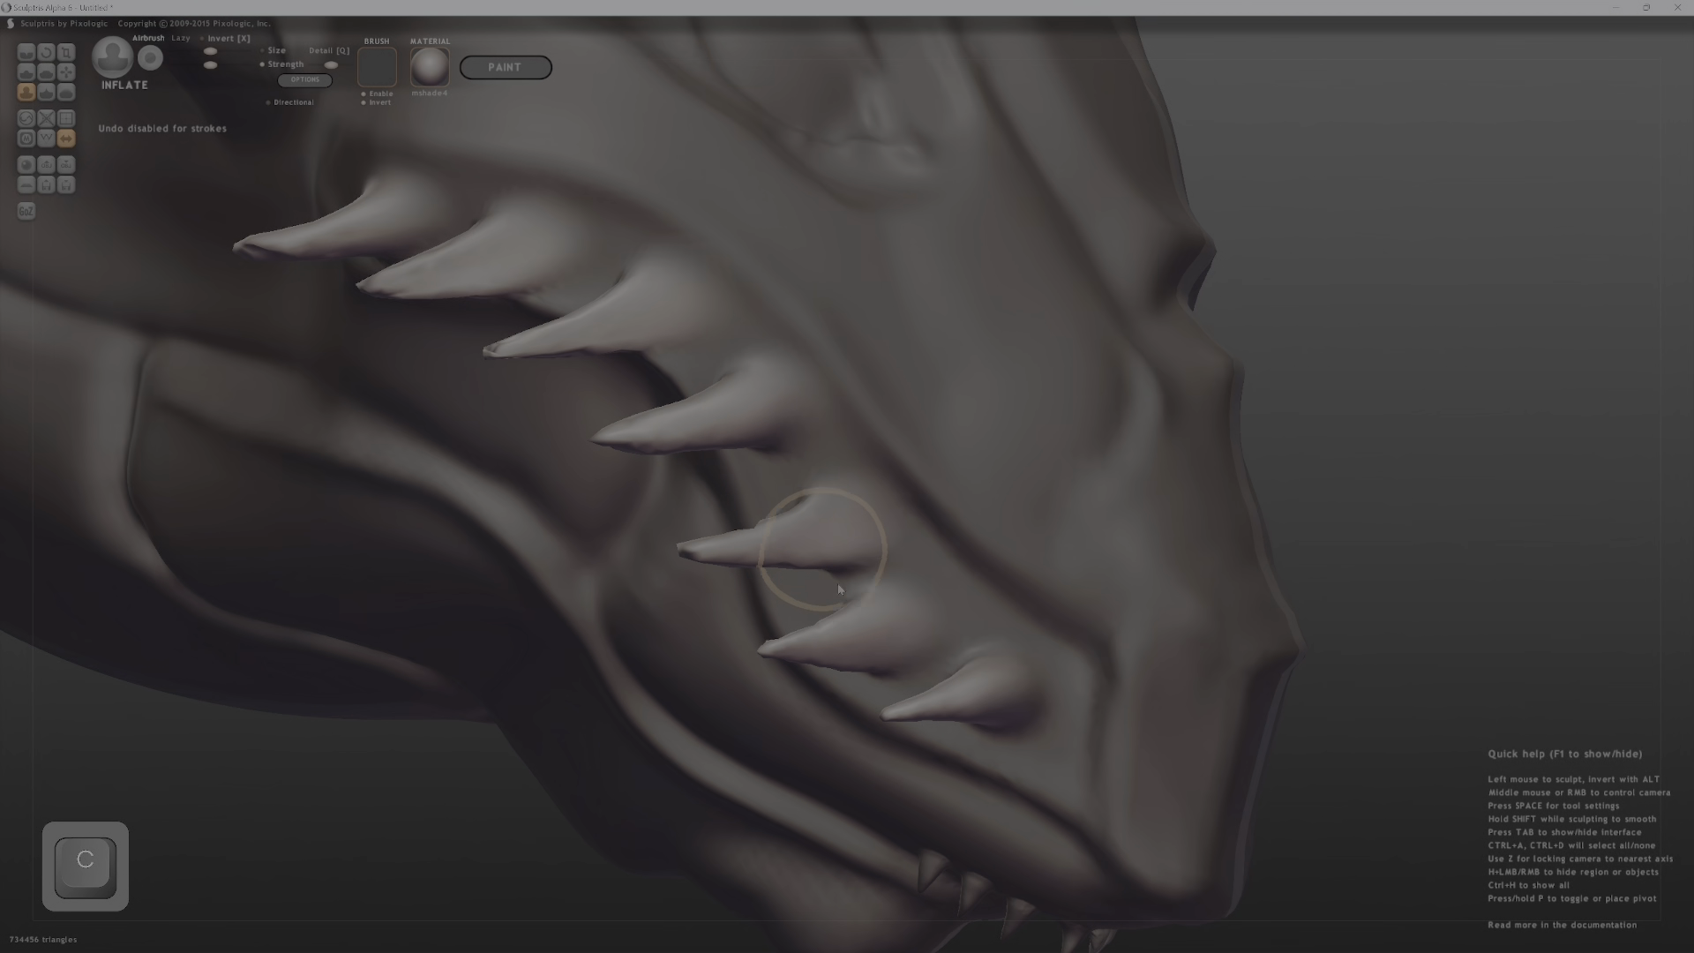
drag(596, 429, 684, 419)
mouse_move(516, 347)
mouse_down()
mouse_move(623, 329)
mouse_move(459, 247)
mouse_move(335, 226)
mouse_up()
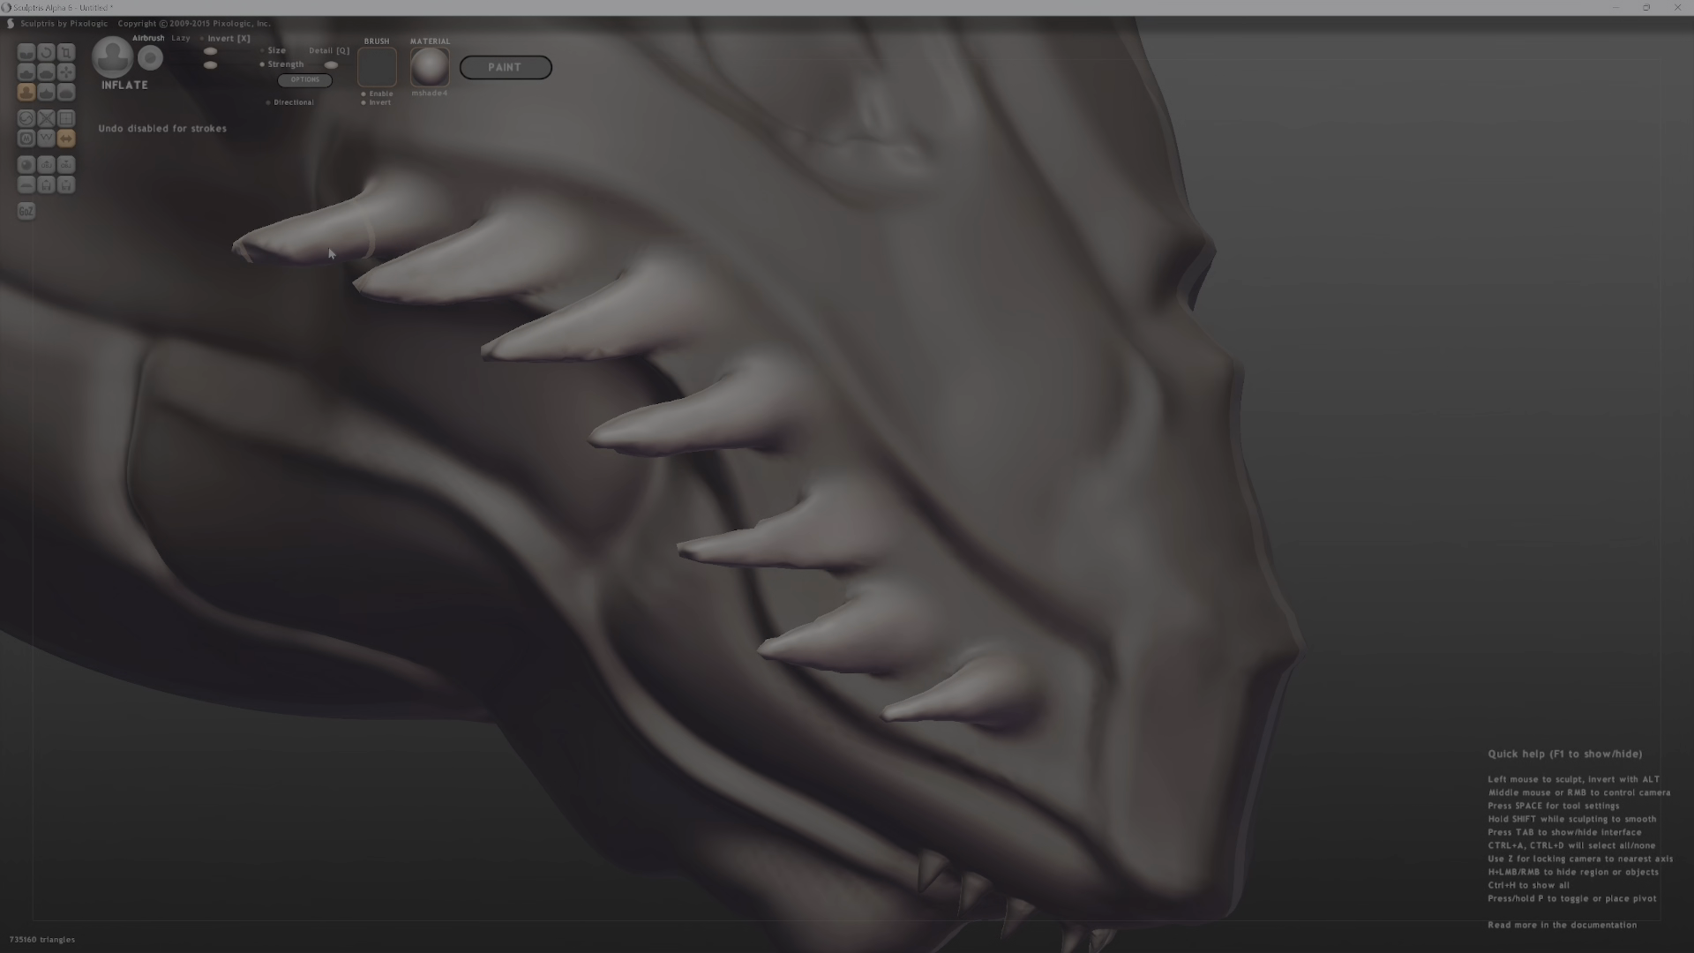
Show the wireframe and pull the stump under the head downward with the Grab brush.
ctrl+right_drag(1409, 627, 1045, 471)
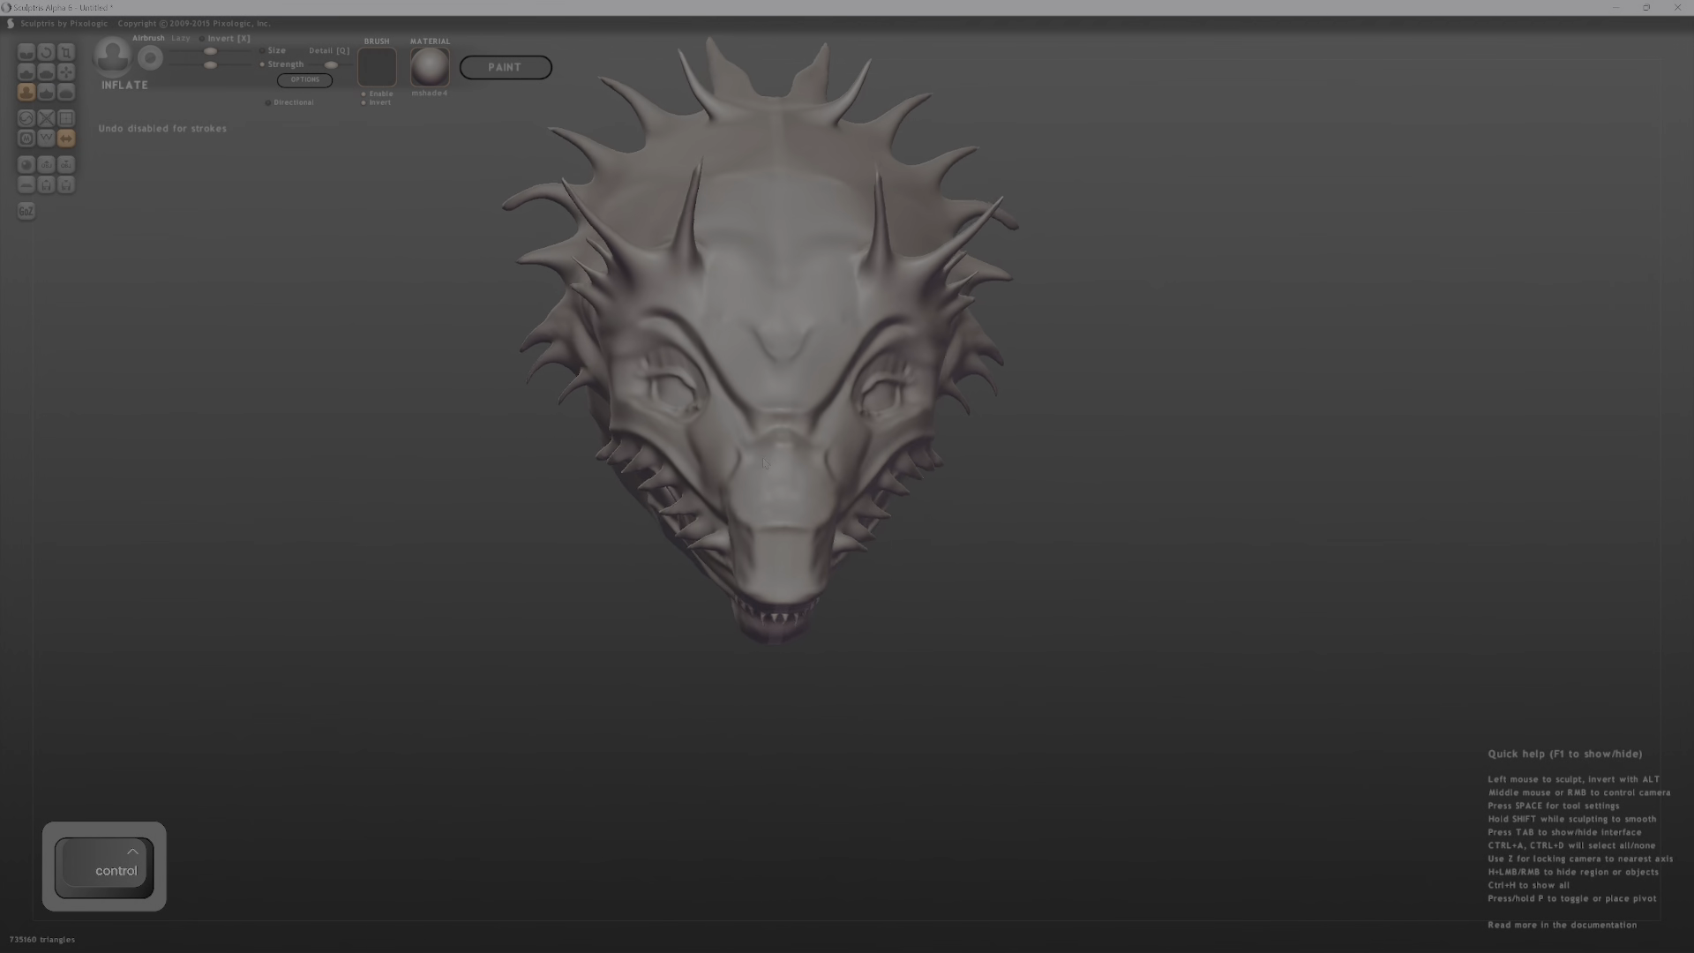
mouse_move(1136, 368)
middle_down()
mouse_move(1085, 521)
mouse_move(997, 476)
mouse_move(887, 494)
middle_up()
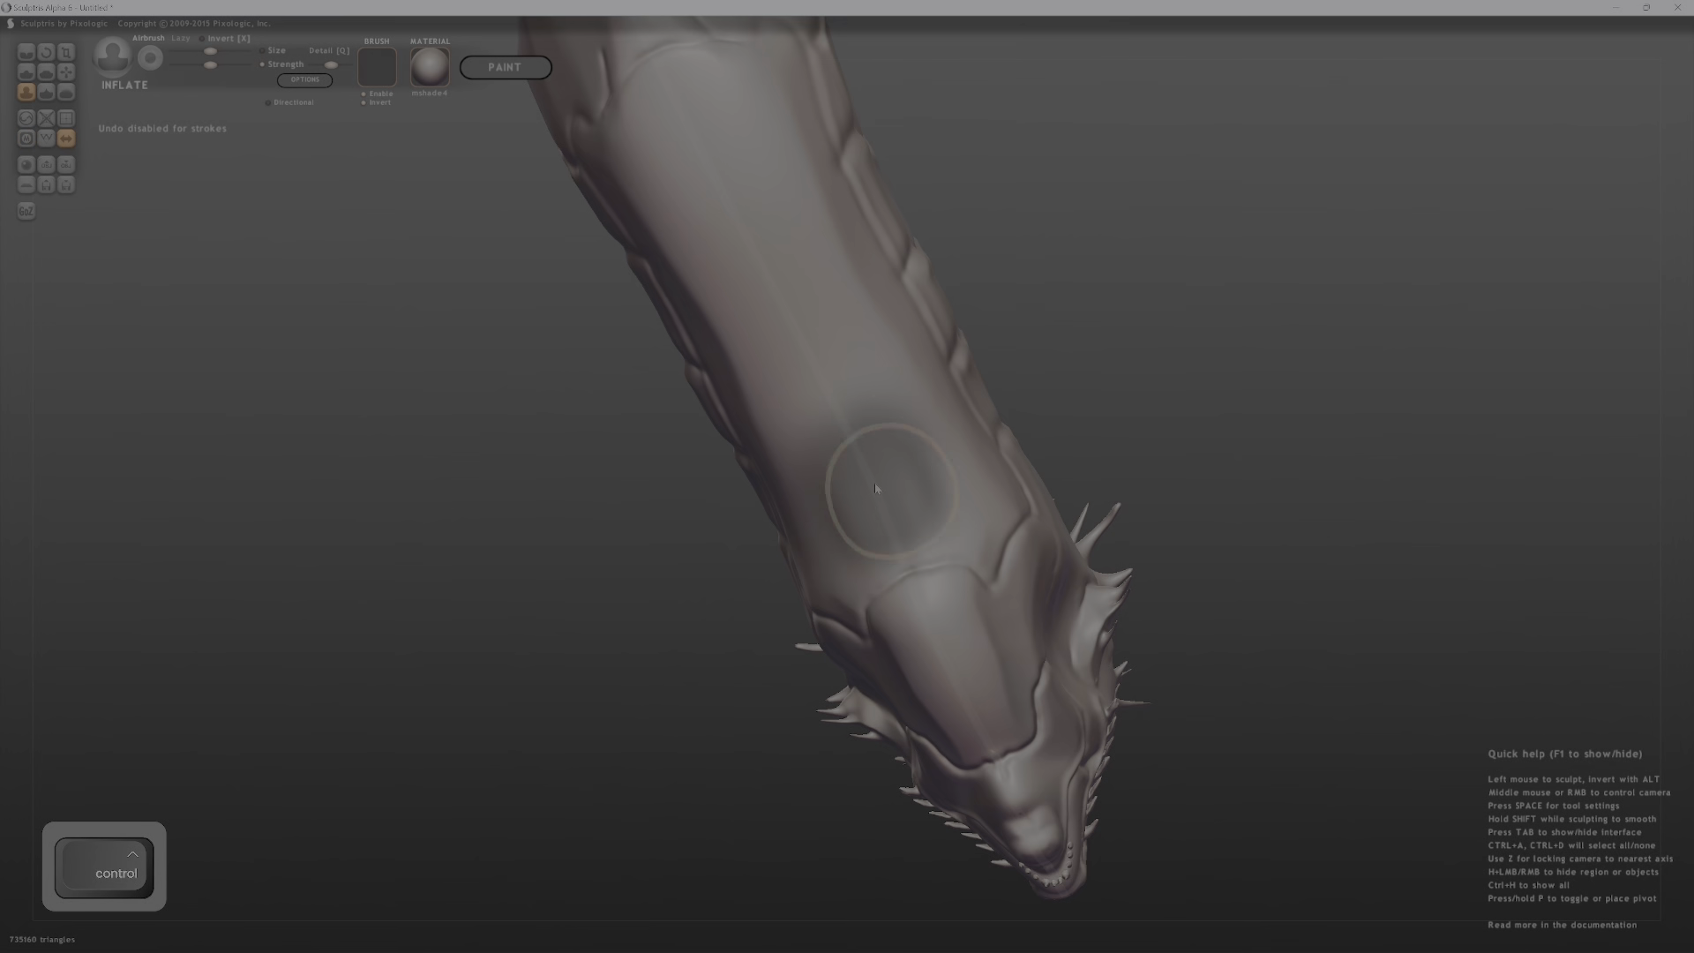
key(w)
mouse_move(885, 481)
middle_down()
mouse_move(936, 495)
mouse_move(915, 609)
mouse_move(783, 573)
mouse_move(828, 522)
middle_up()
middle_drag(860, 675, 877, 579)
key(g)
mouse_move(895, 573)
mouse_down()
mouse_move(776, 913)
mouse_move(815, 876)
mouse_up()
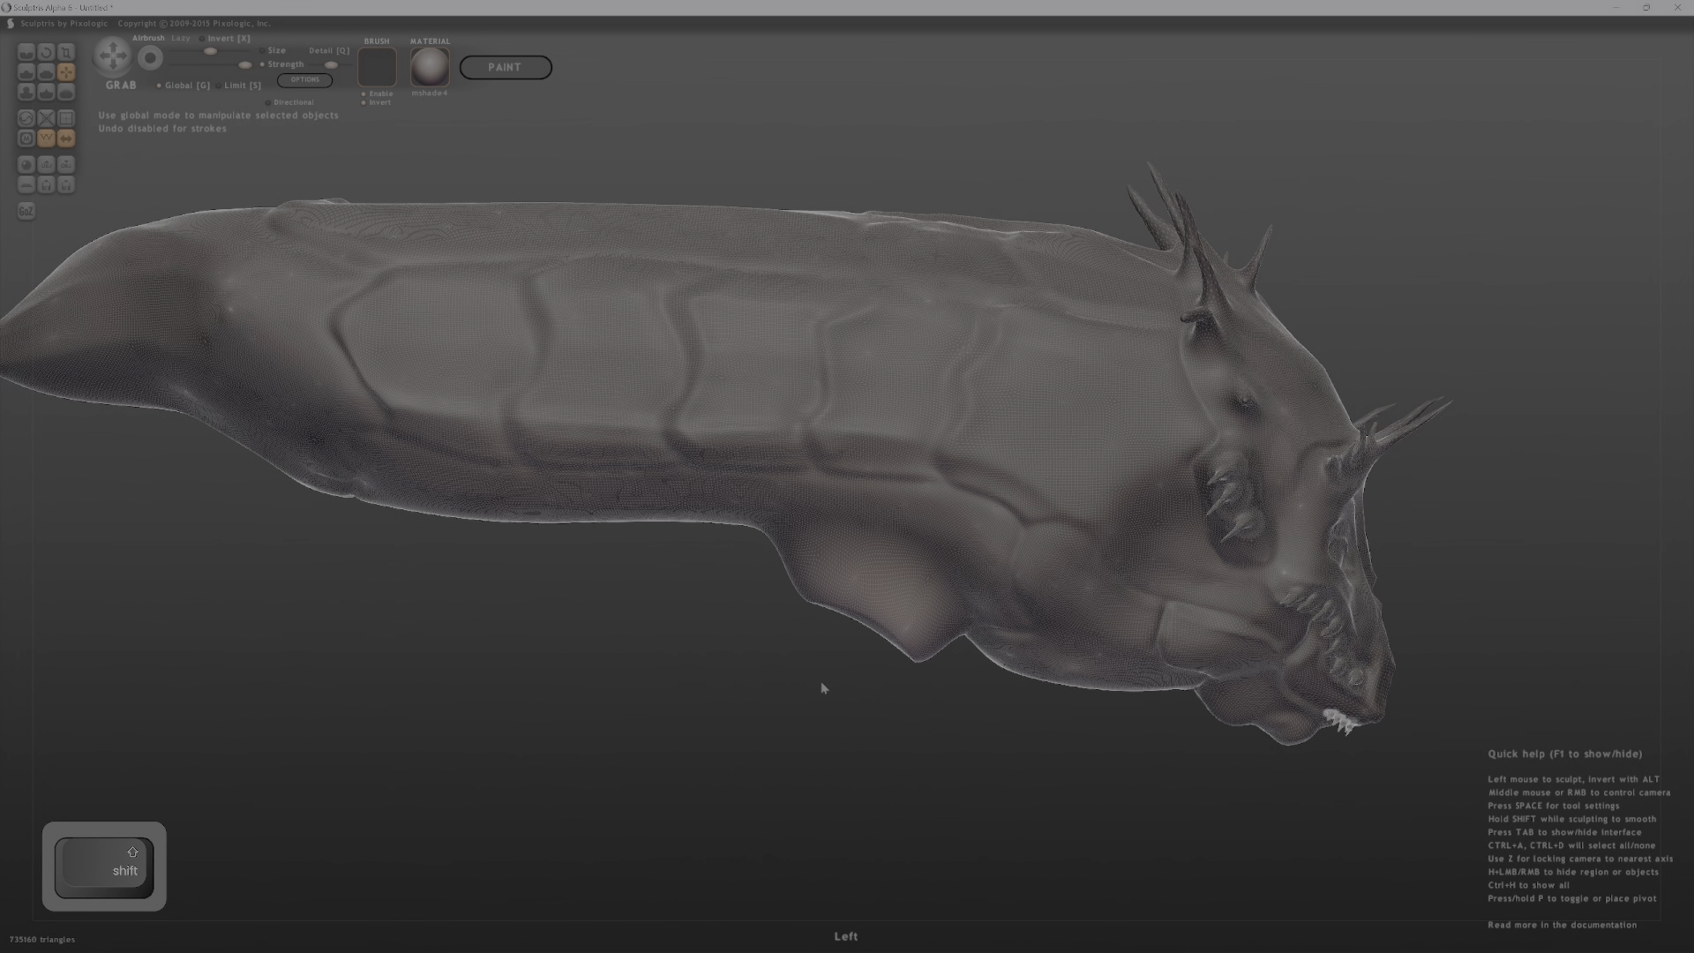
Stretch the stump far down, undo that pull and lengthen it with shorter Grab strokes in the side view.
shift+middle_drag(836, 674, 832, 609)
drag(871, 622, 817, 902)
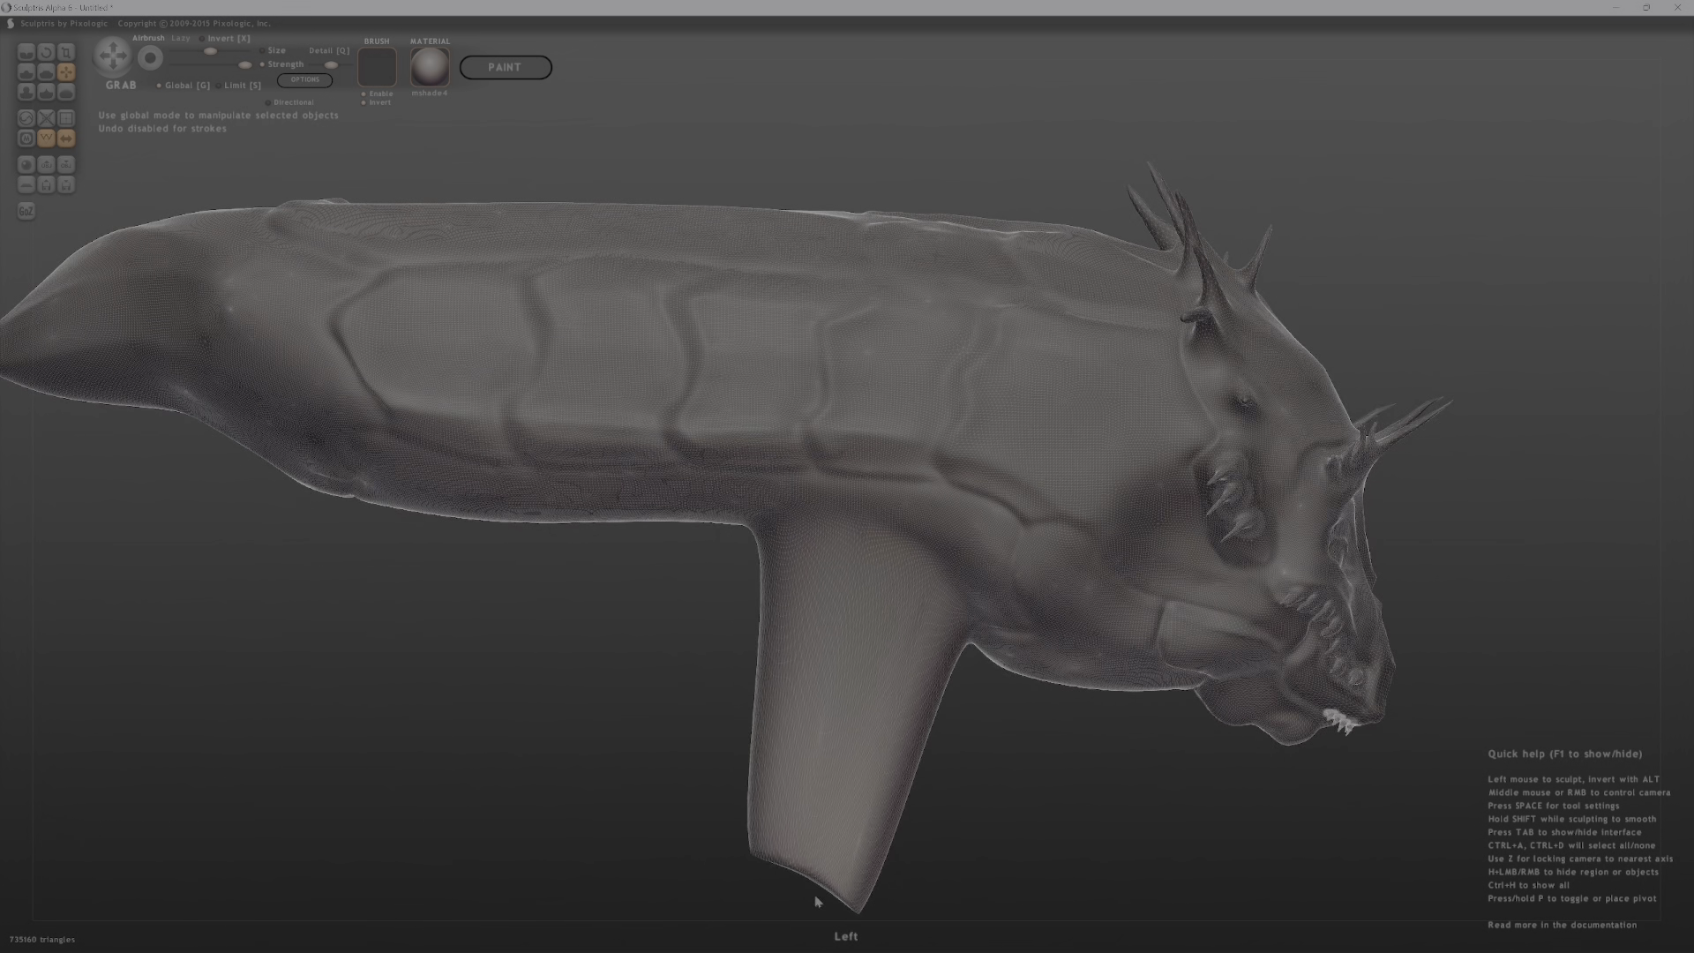
key(ctrl+z)
drag(853, 626, 756, 873)
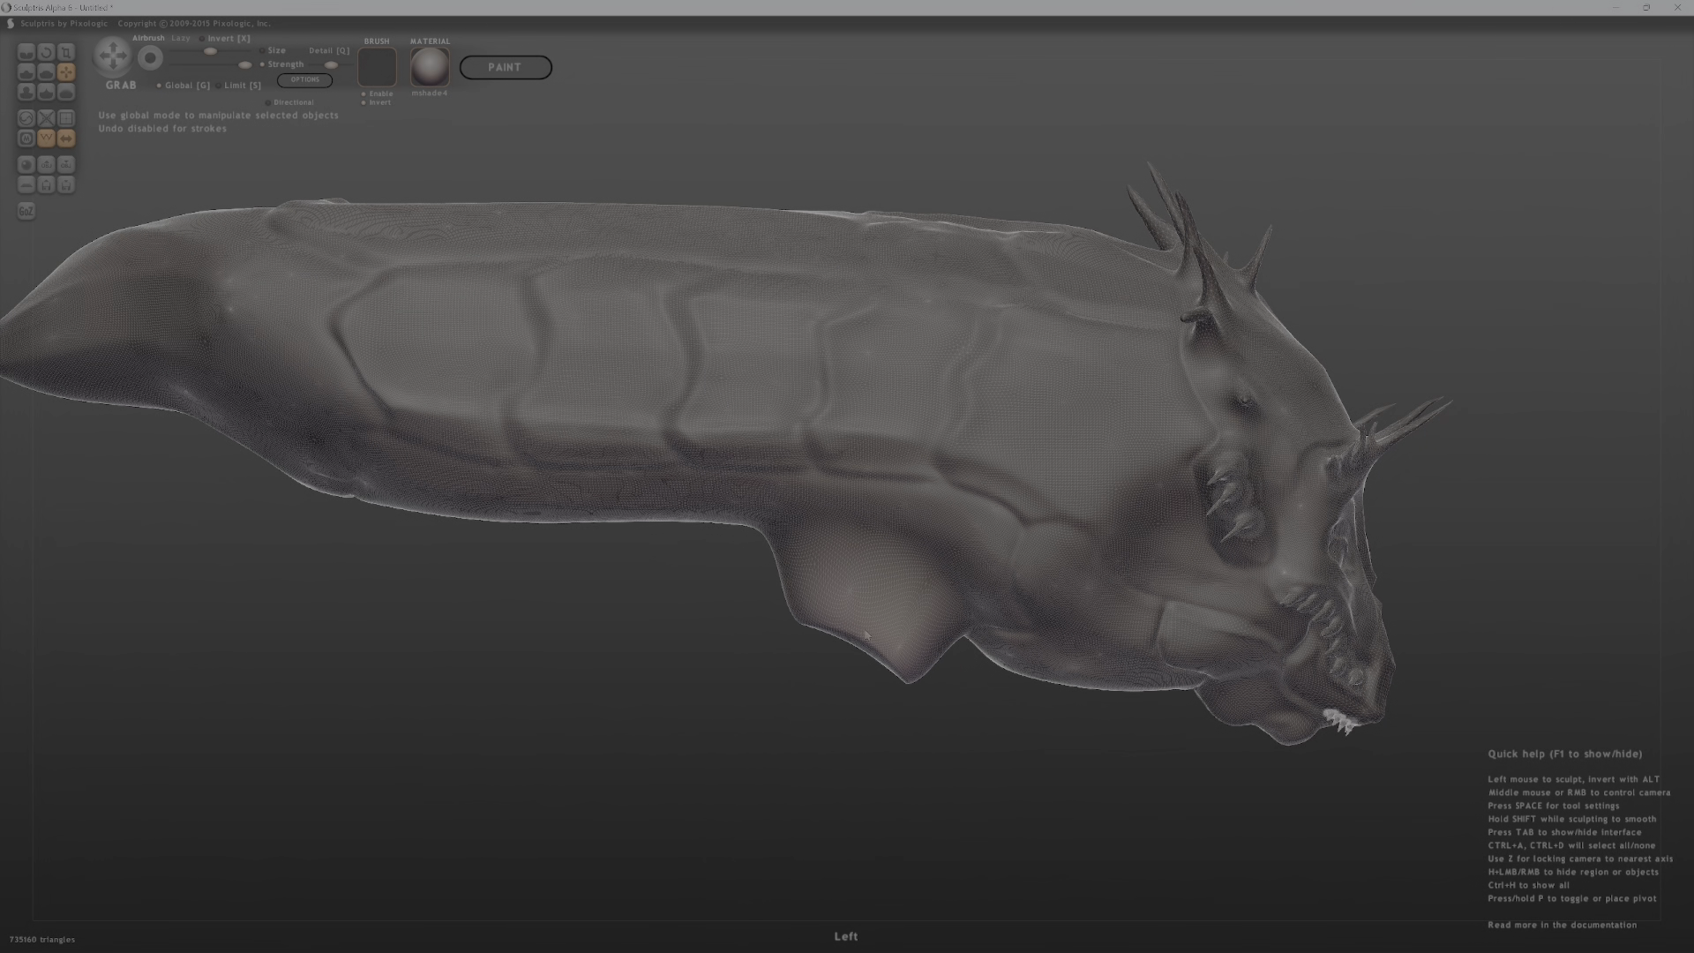
drag(867, 633, 815, 890)
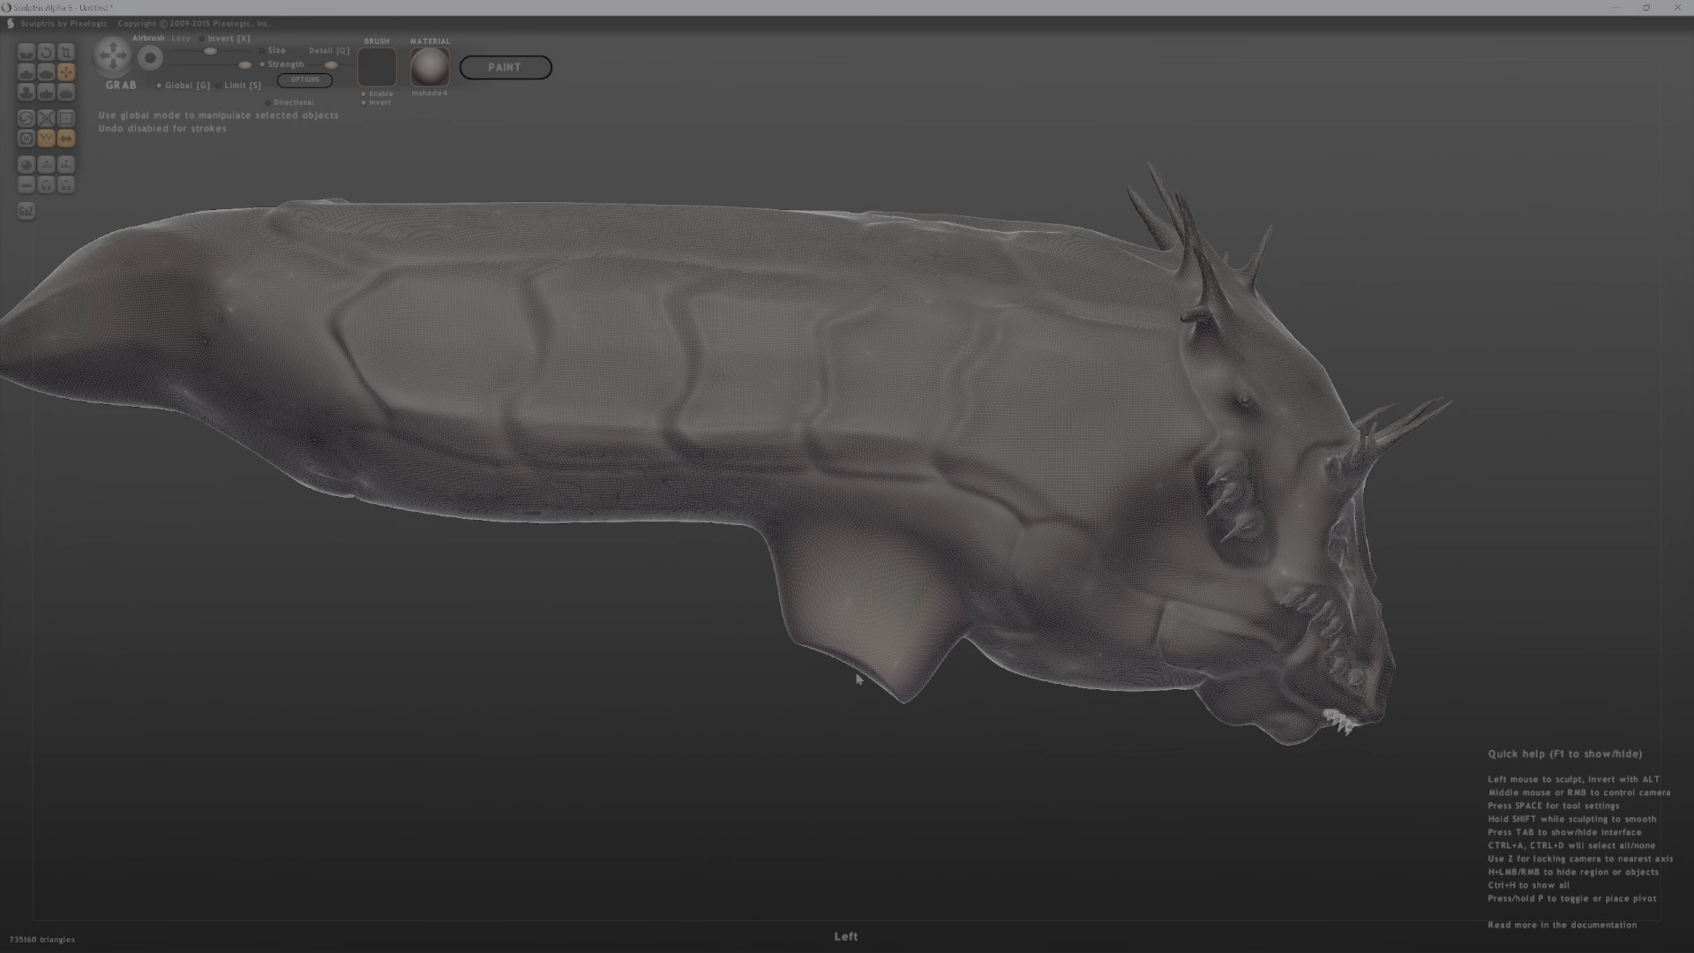
key(c)
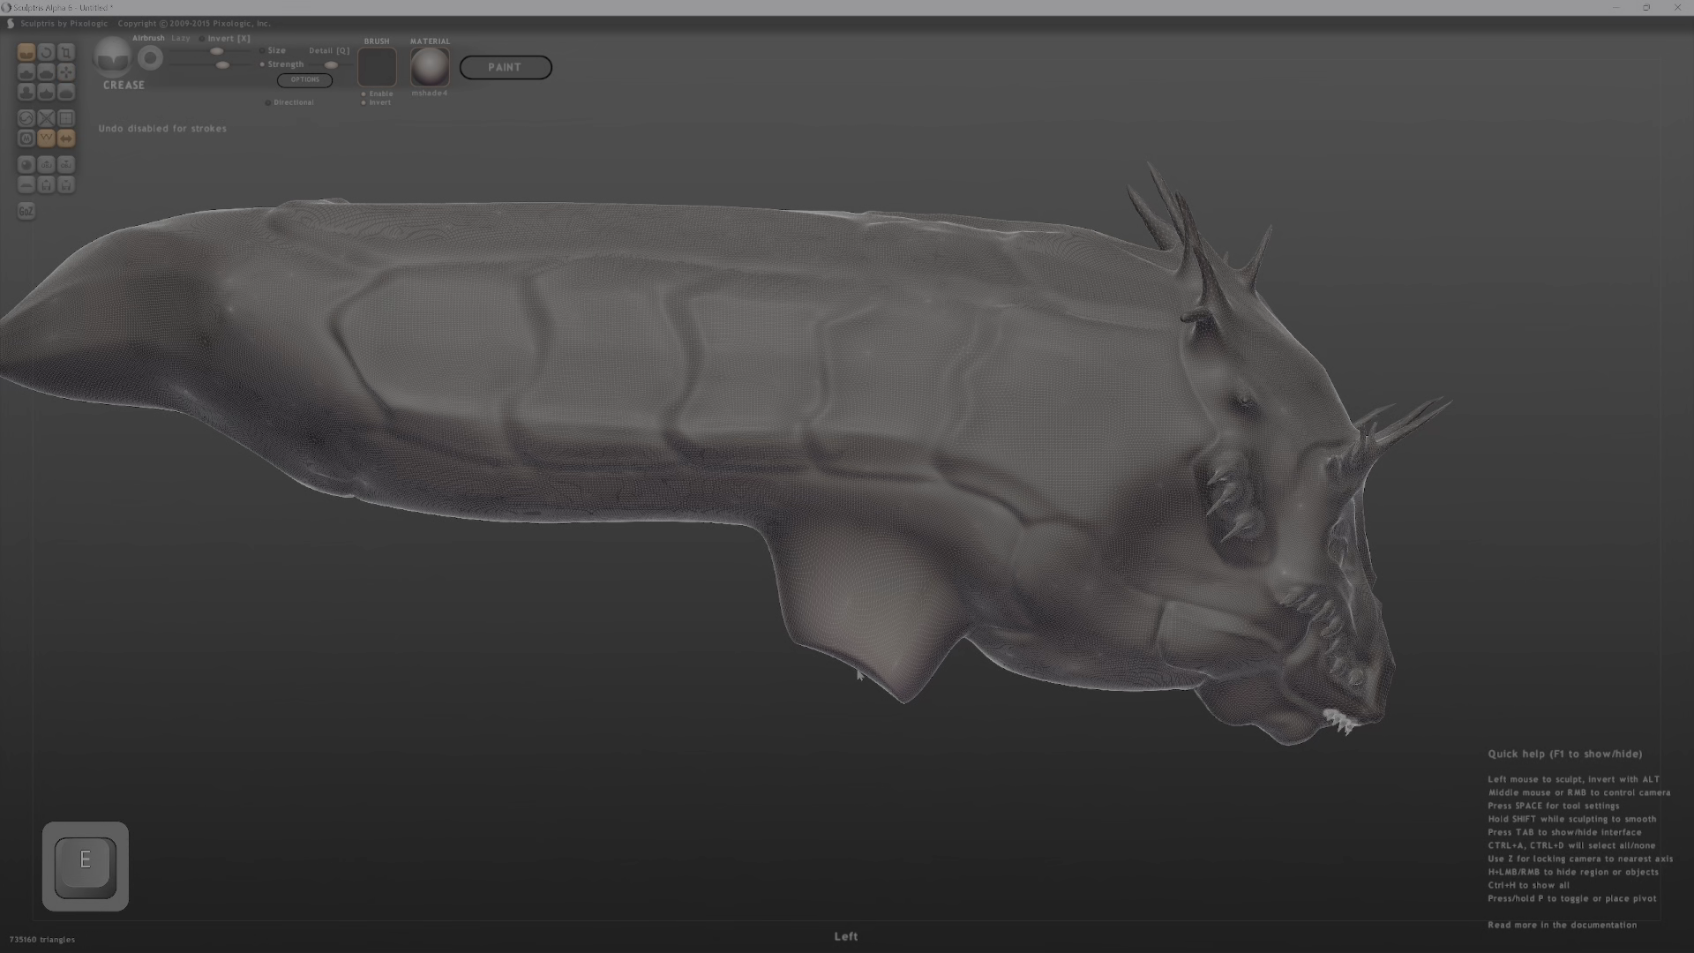
key(g)
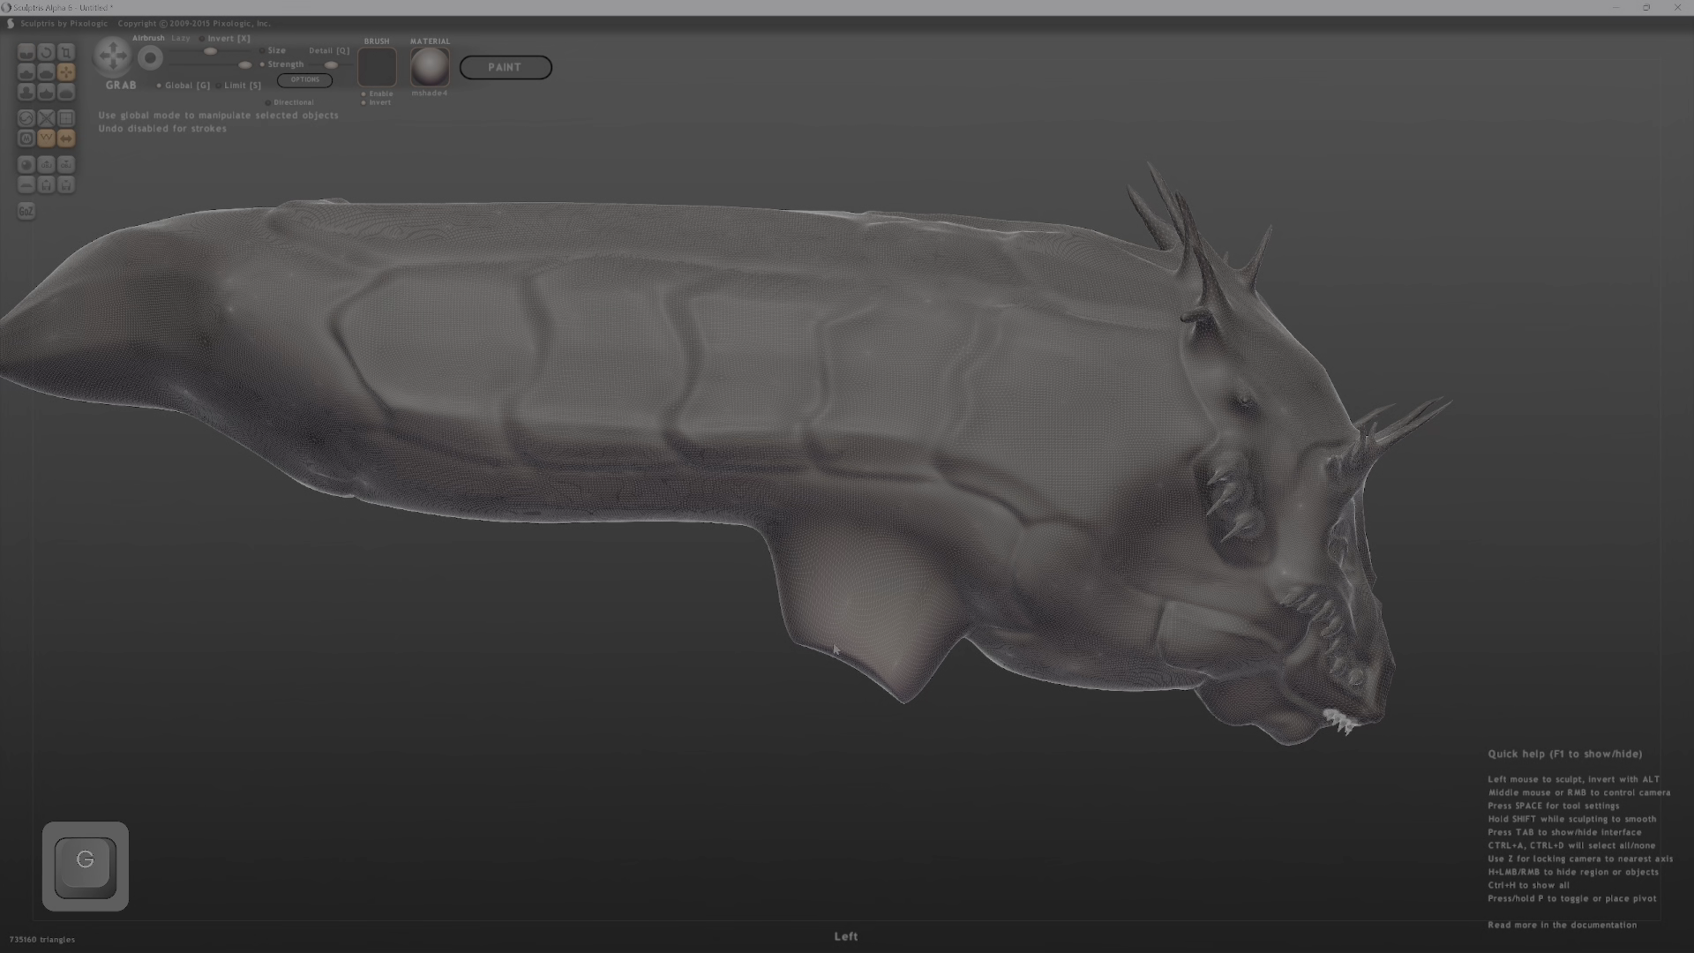
middle_drag(833, 664, 841, 662)
mouse_move(856, 663)
mouse_down()
mouse_move(825, 865)
mouse_move(826, 705)
mouse_up()
Erase the mask from the side of the stump under the head with the mask brush.
middle_drag(828, 756, 849, 598)
middle_drag(790, 719, 790, 801)
scroll(887, 794, up, 2)
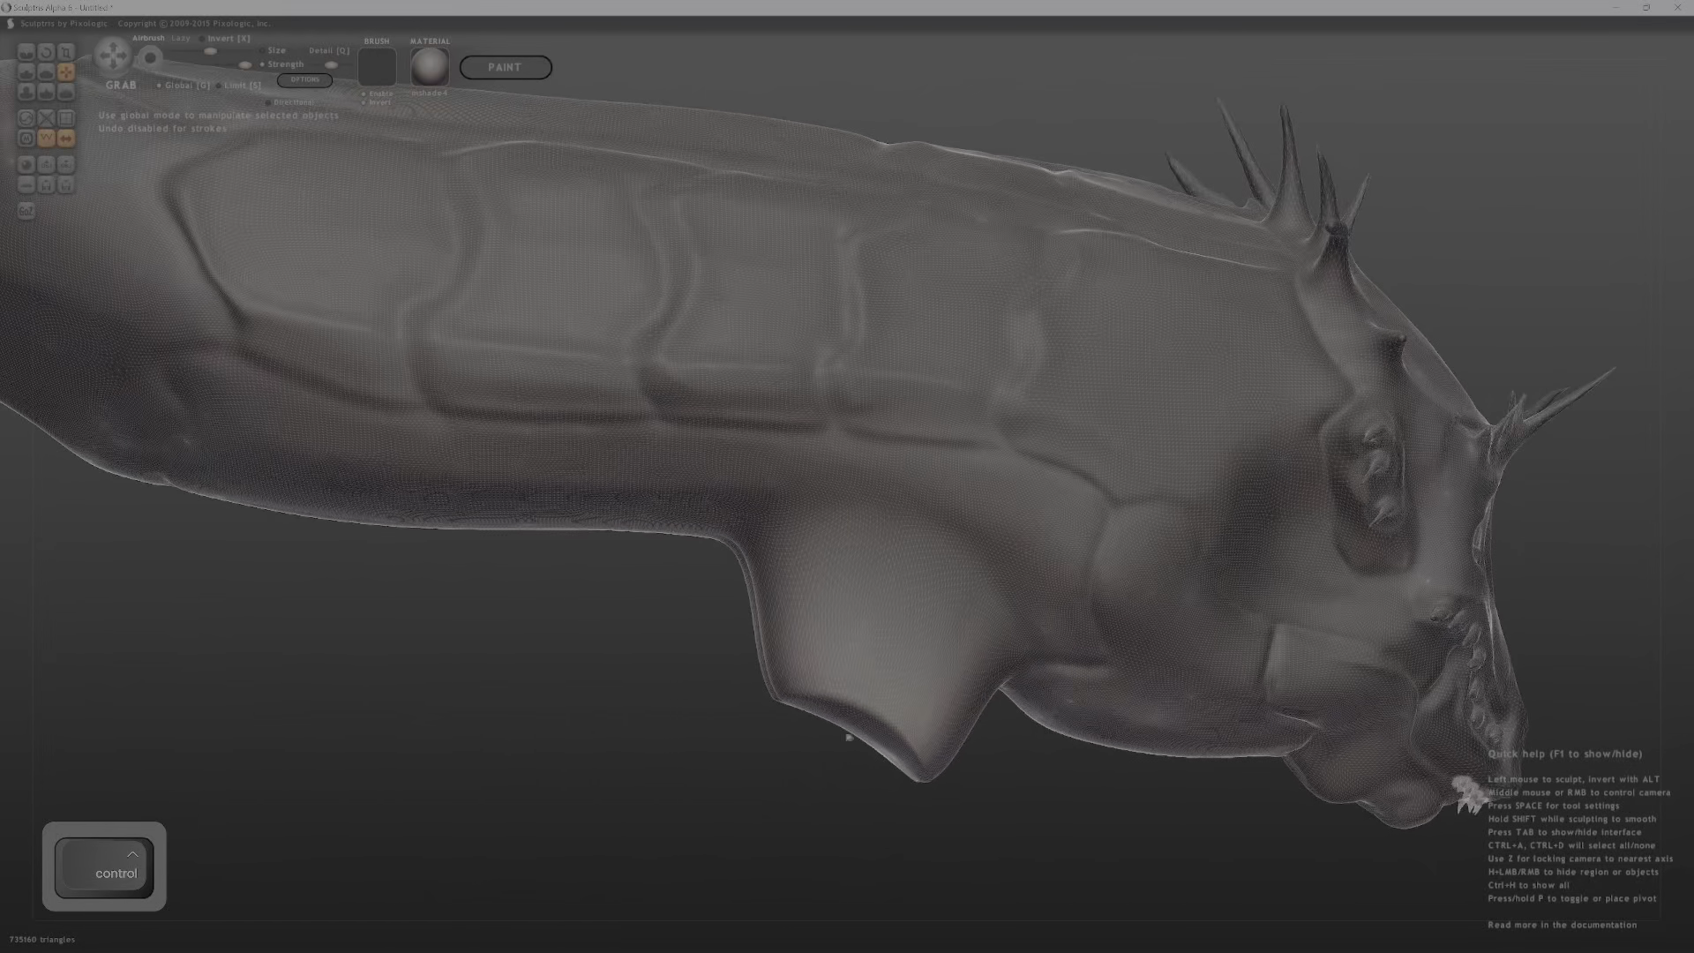
scroll(817, 660, up, 3)
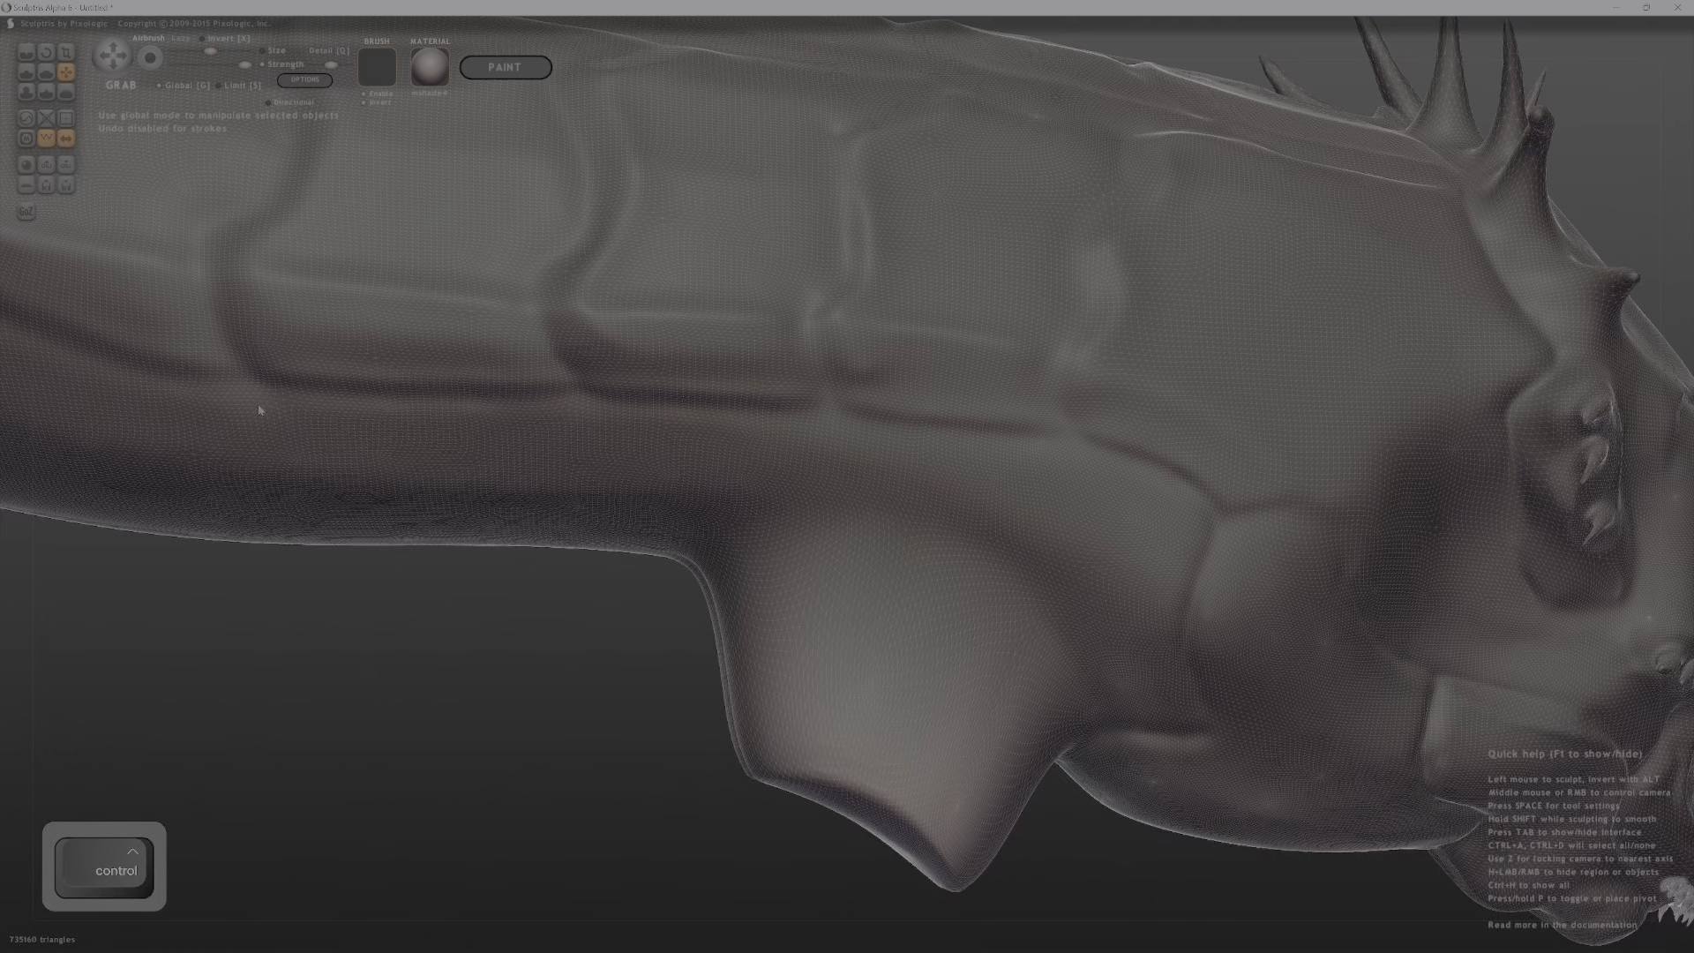
key(d)
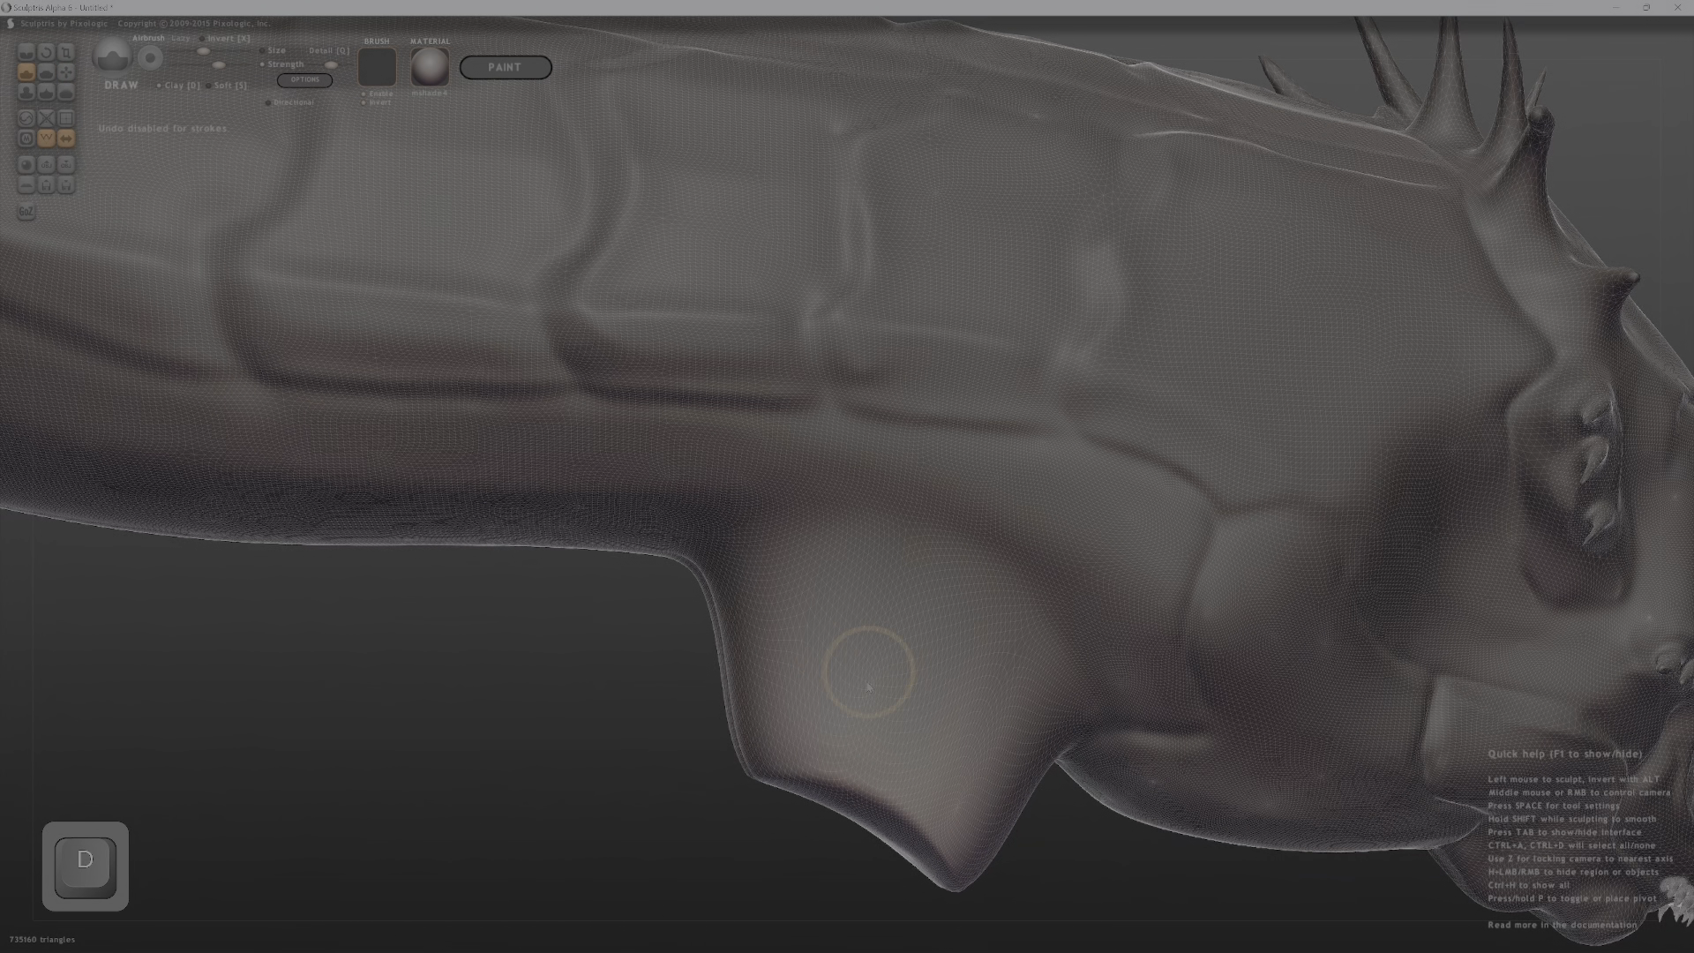
key(ctrl)
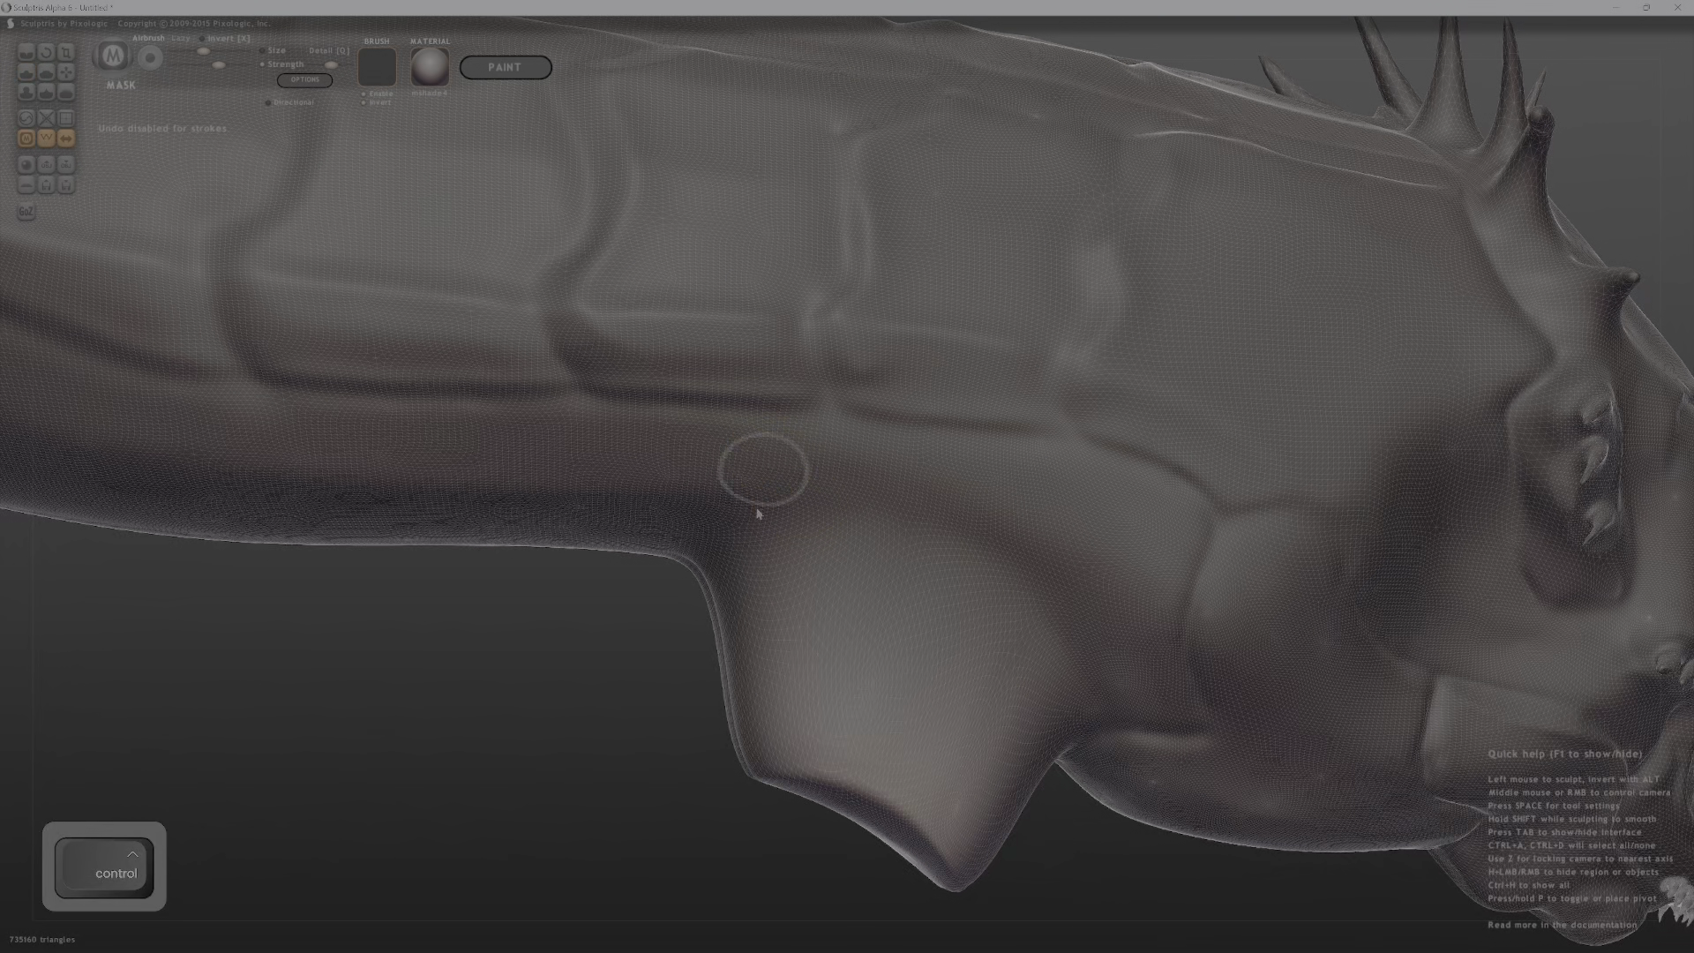
ctrl+drag(854, 650, 810, 669)
mouse_move(762, 597)
ctrl+alt+mouse_down()
mouse_move(896, 581)
mouse_move(961, 640)
ctrl+alt+mouse_up()
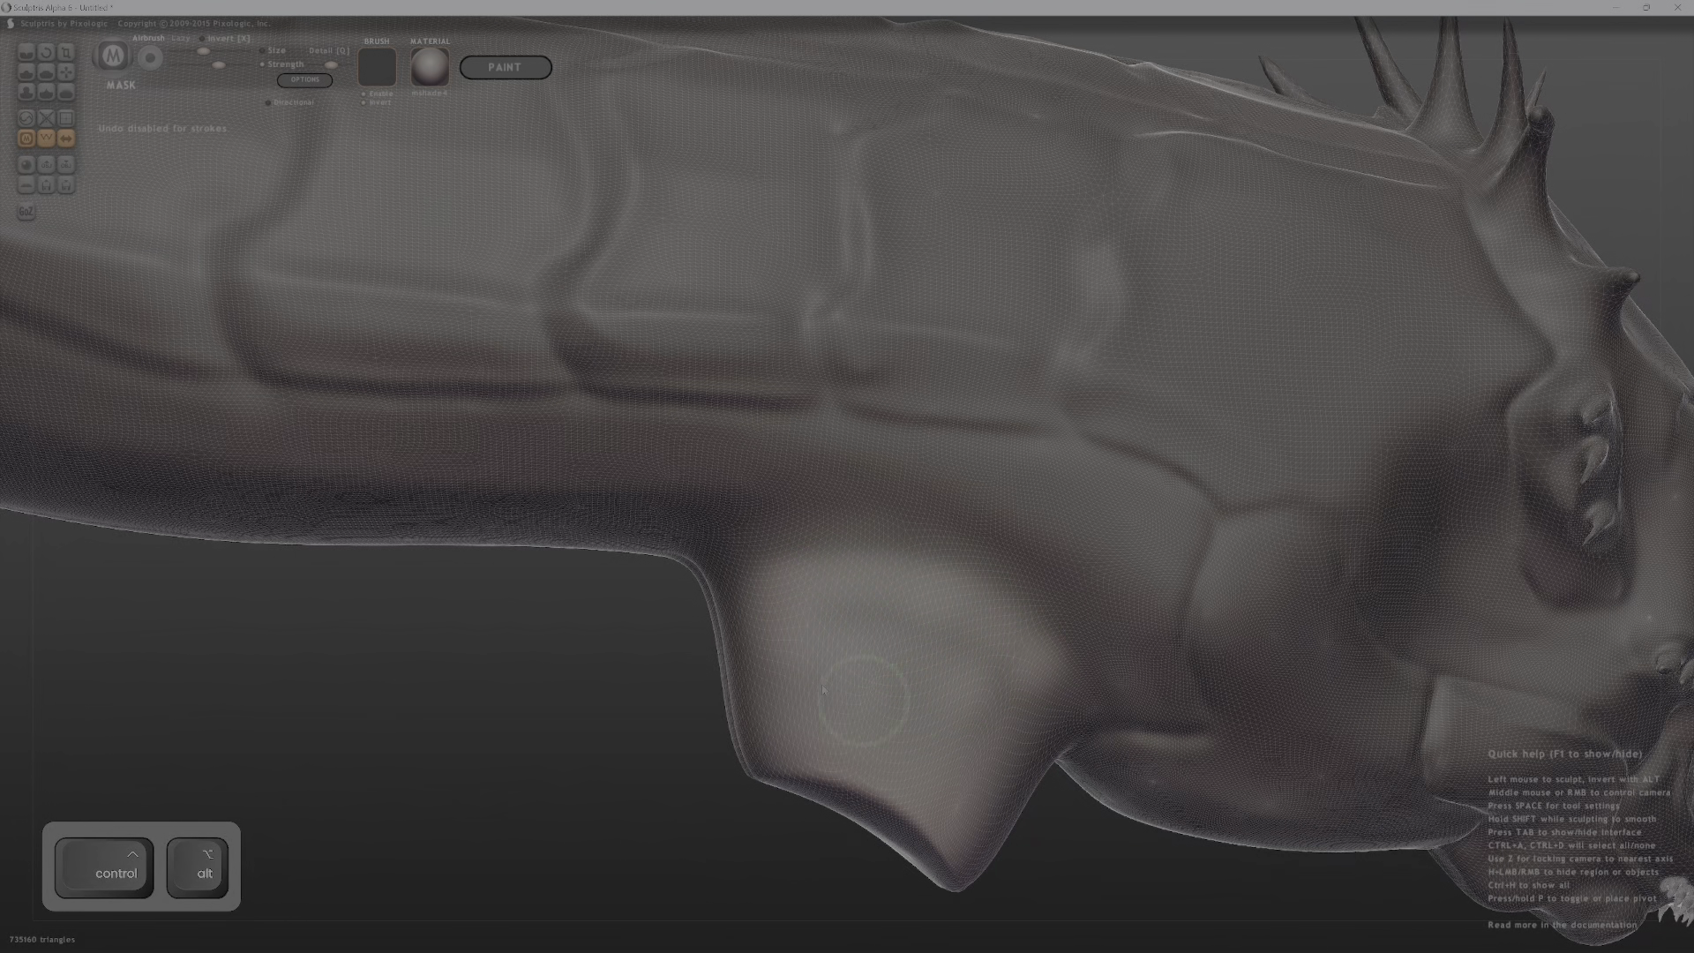
Erase the mask across the front of the stump, working around to its other side.
middle_drag(957, 687, 843, 538)
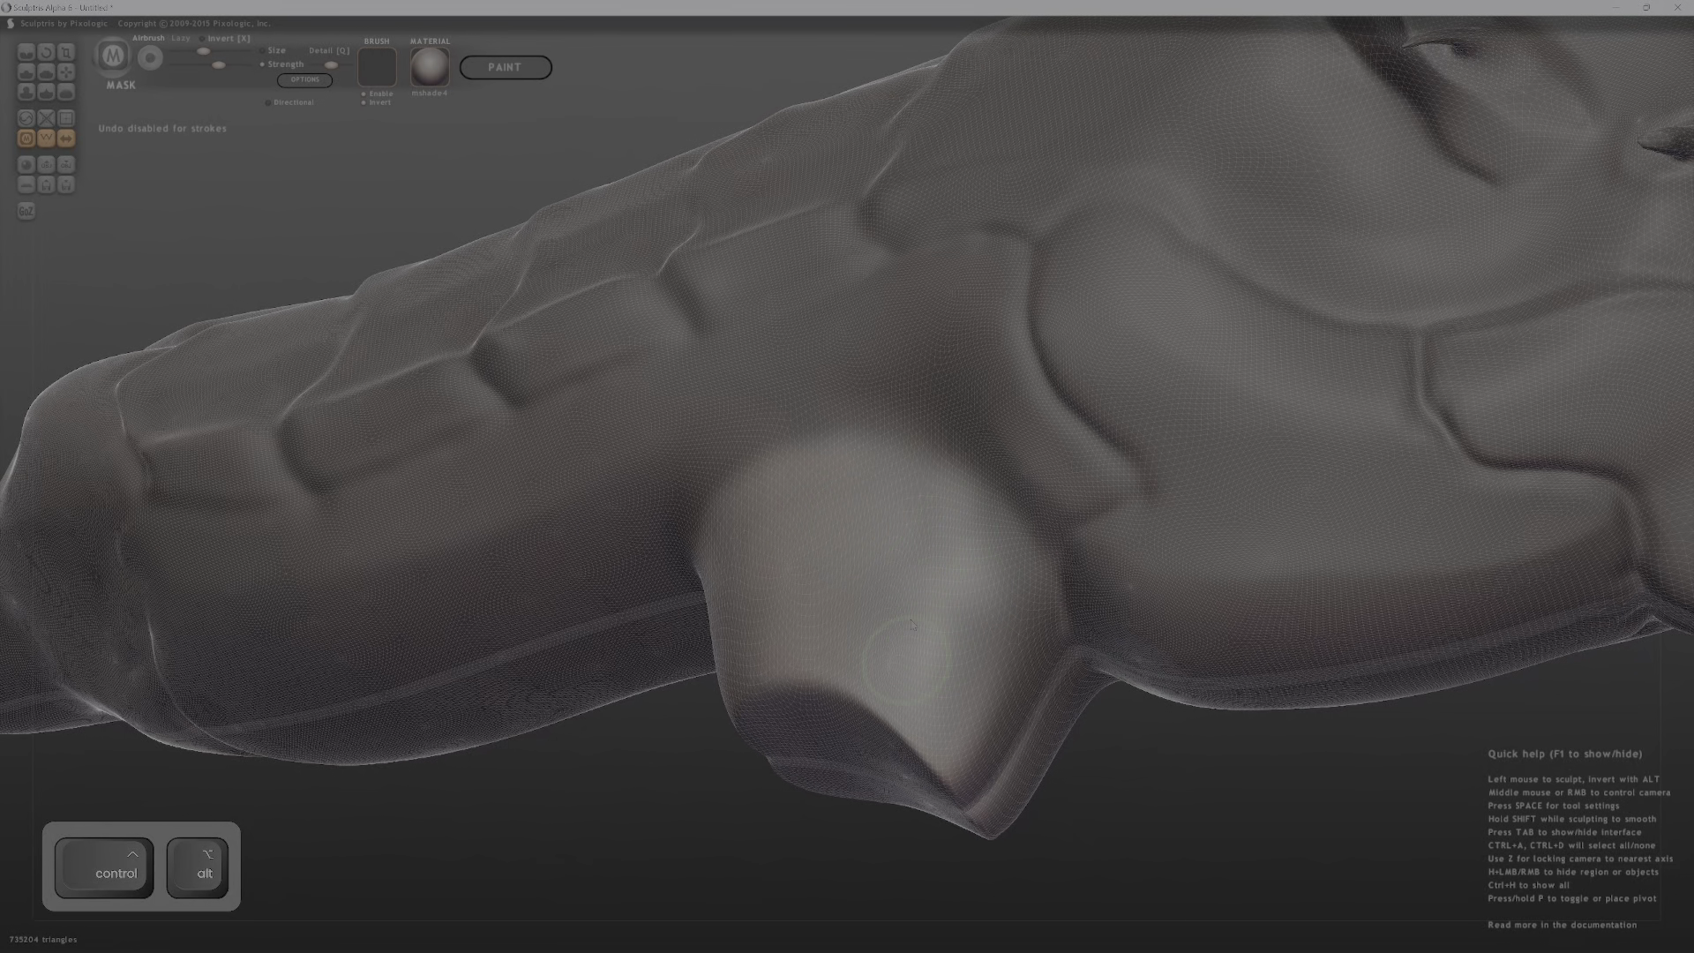
middle_drag(992, 656, 913, 499)
ctrl+alt+drag(922, 495, 904, 491)
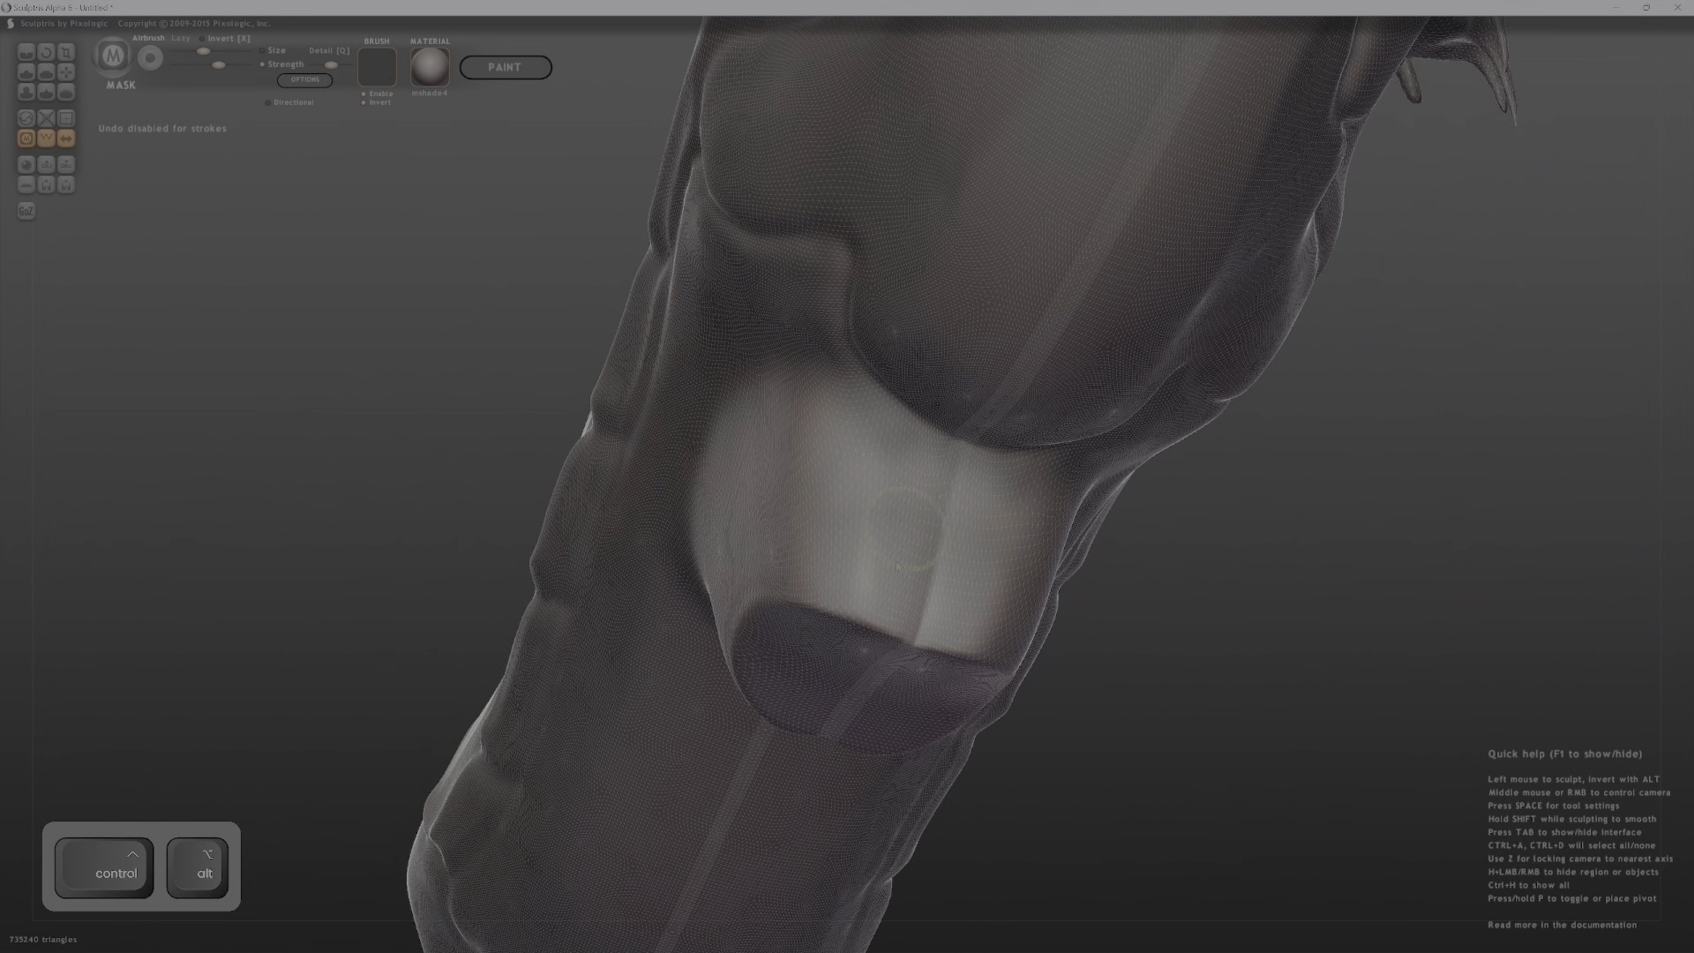
middle_drag(768, 565, 908, 370)
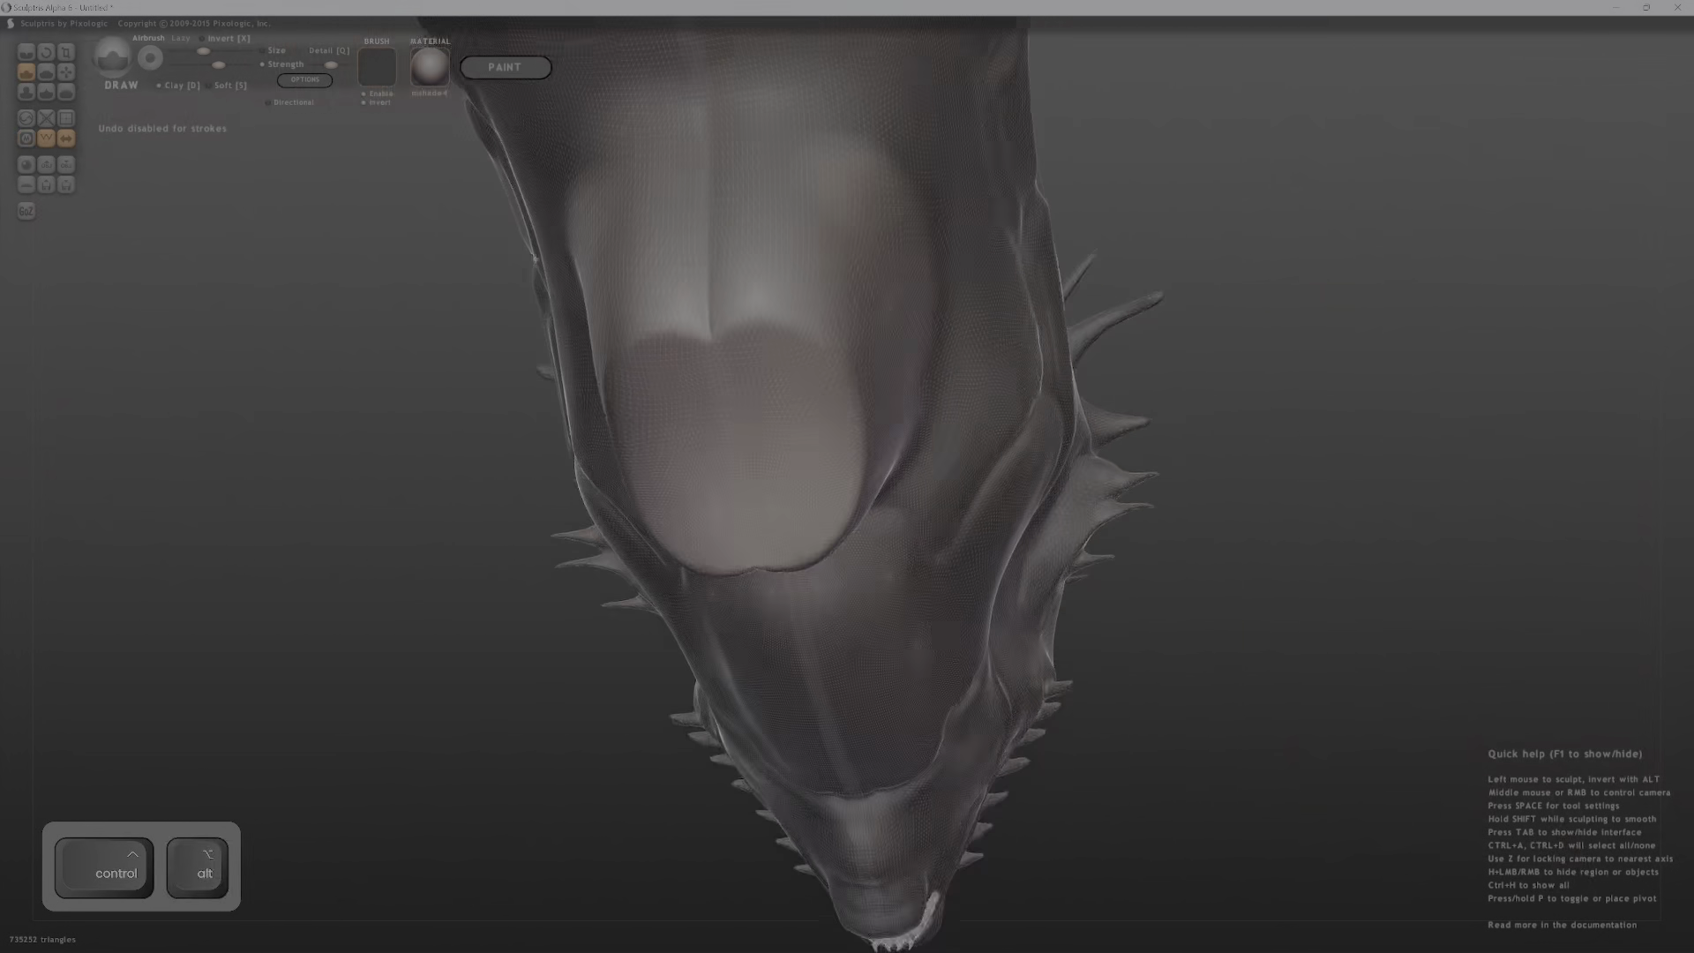
scroll(792, 214, down, 1)
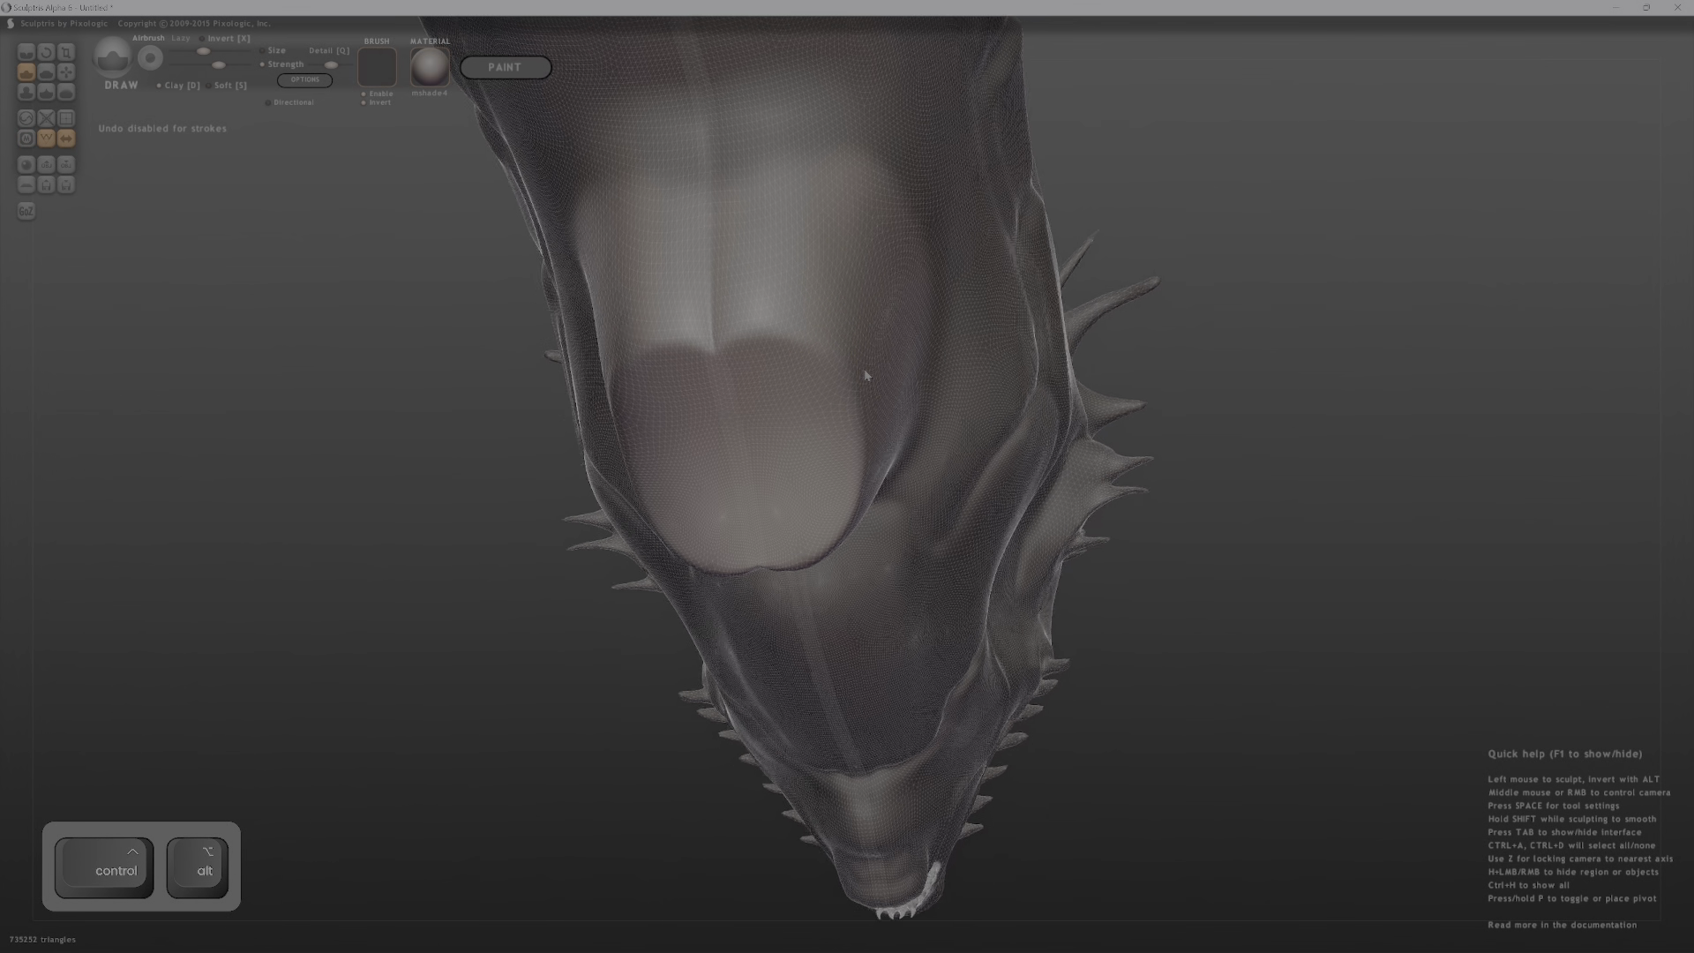
middle_drag(865, 370, 720, 256)
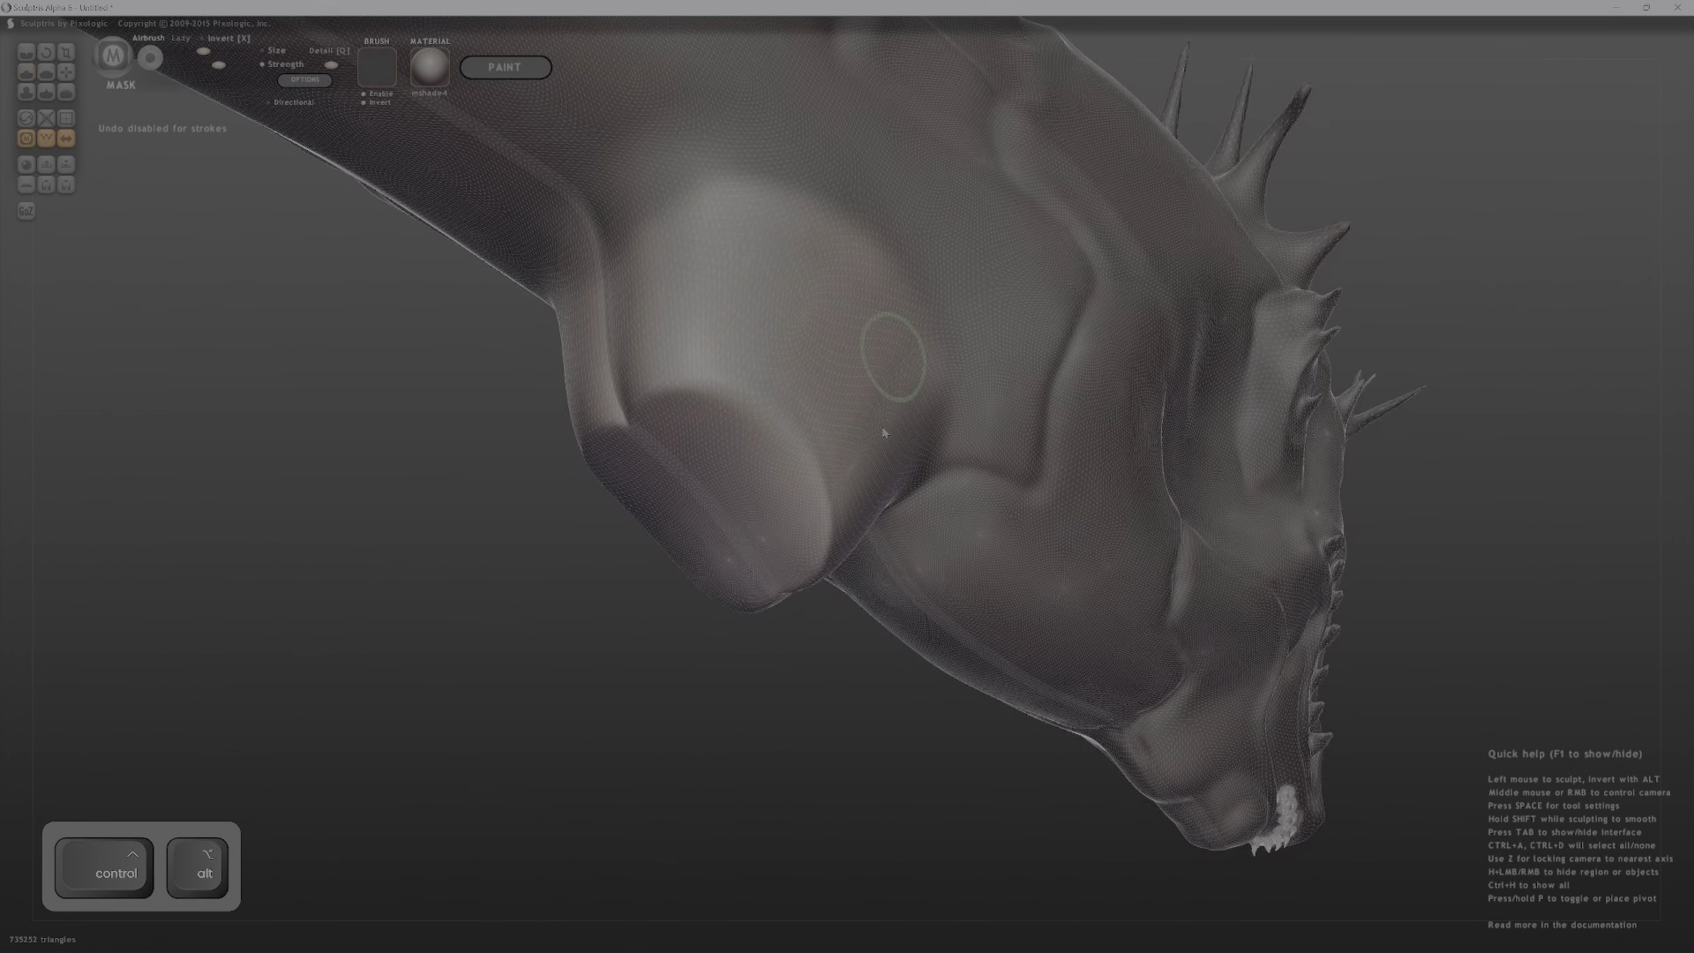
Clear the remaining mask along the stump's front edge, up to where it meets the jaw.
middle_drag(840, 464, 660, 549)
mouse_move(716, 466)
mouse_down()
mouse_move(814, 490)
mouse_move(767, 586)
mouse_move(711, 635)
mouse_move(715, 658)
mouse_move(770, 589)
mouse_up()
key(g)
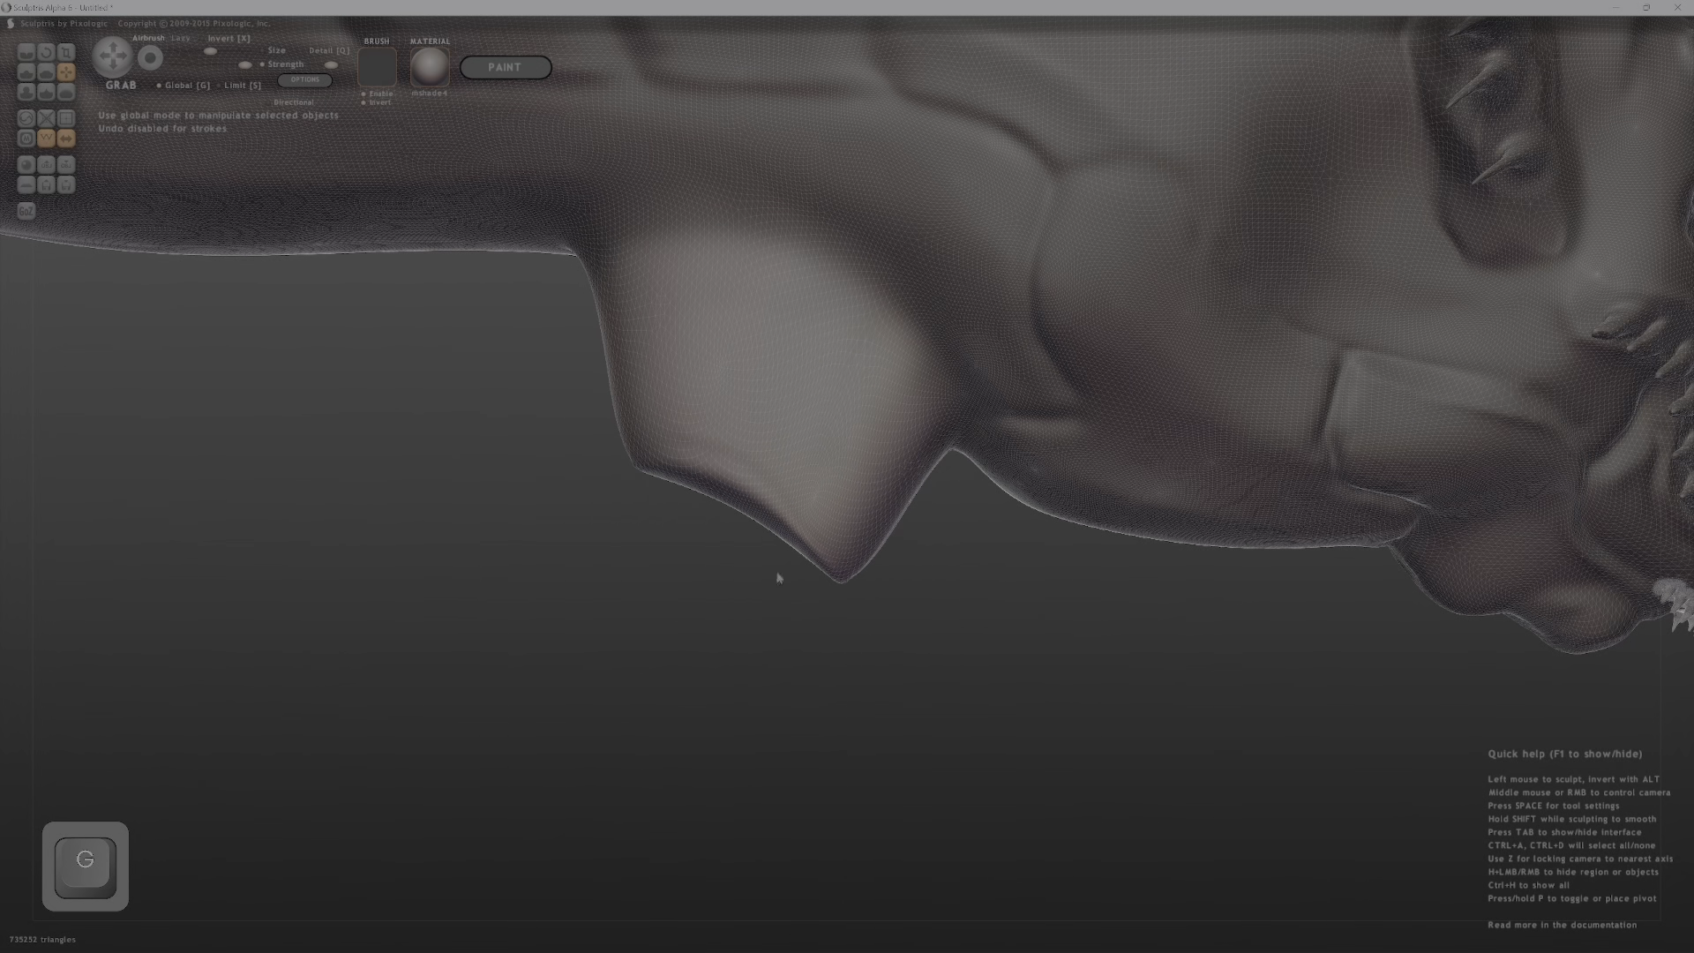
key(ctrl+alt)
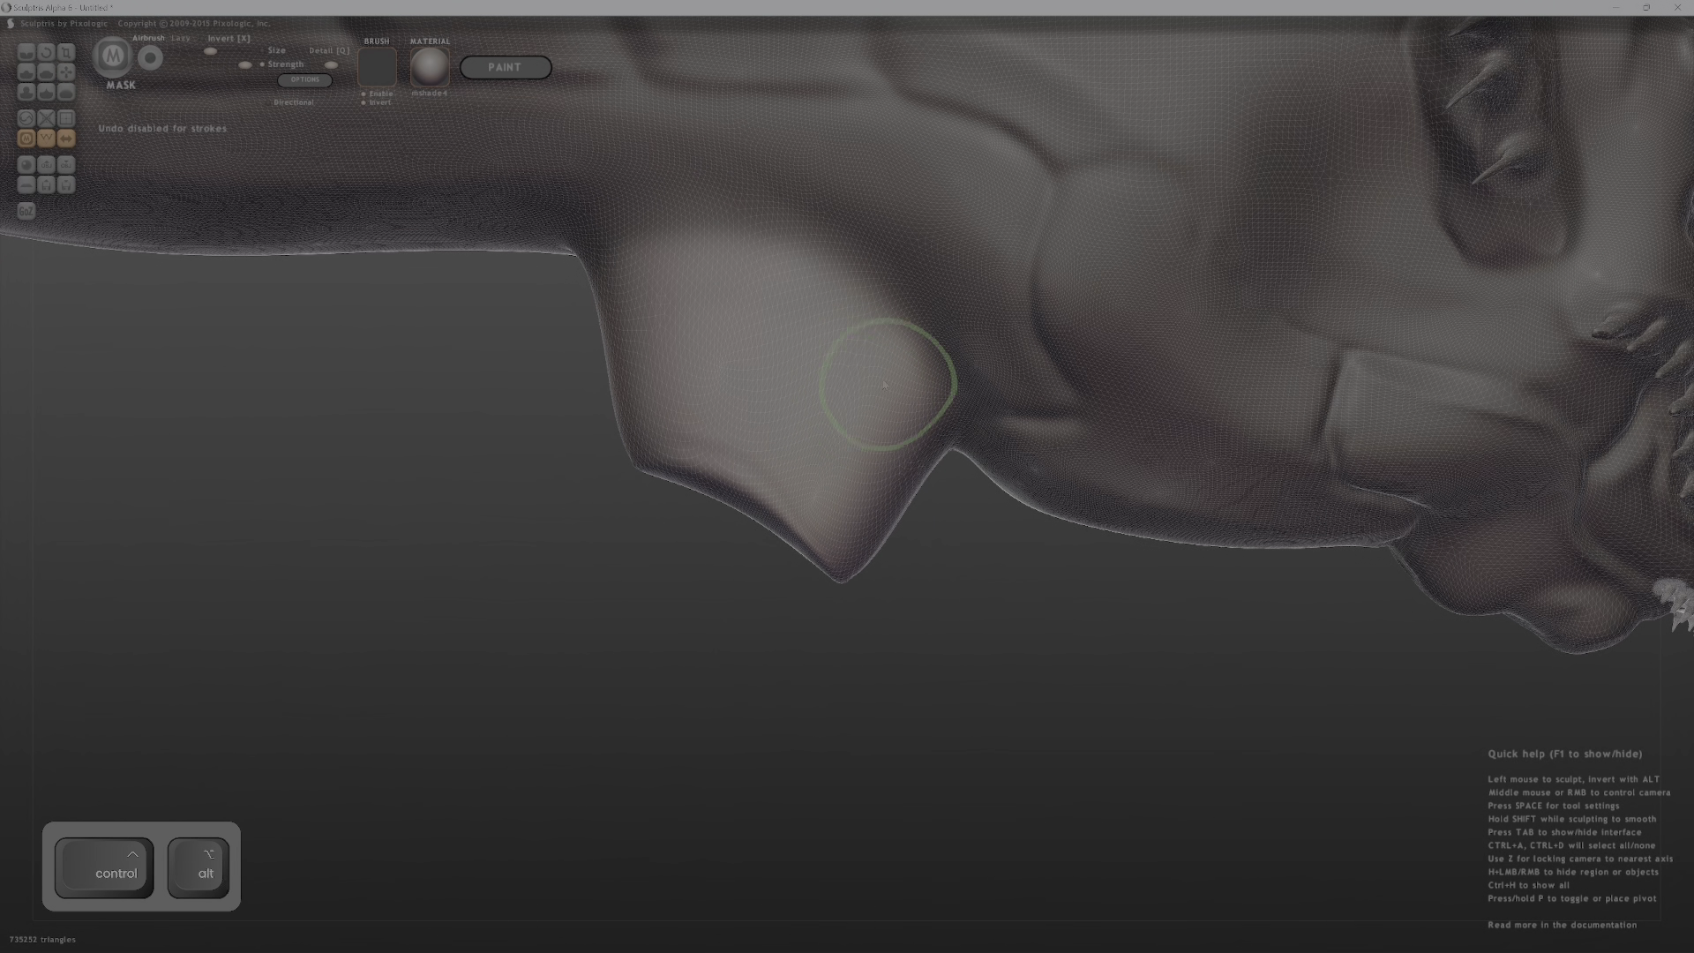
mouse_move(899, 407)
middle_down()
mouse_move(758, 397)
mouse_move(820, 371)
mouse_move(872, 422)
middle_up()
ctrl+alt+drag(904, 401, 904, 372)
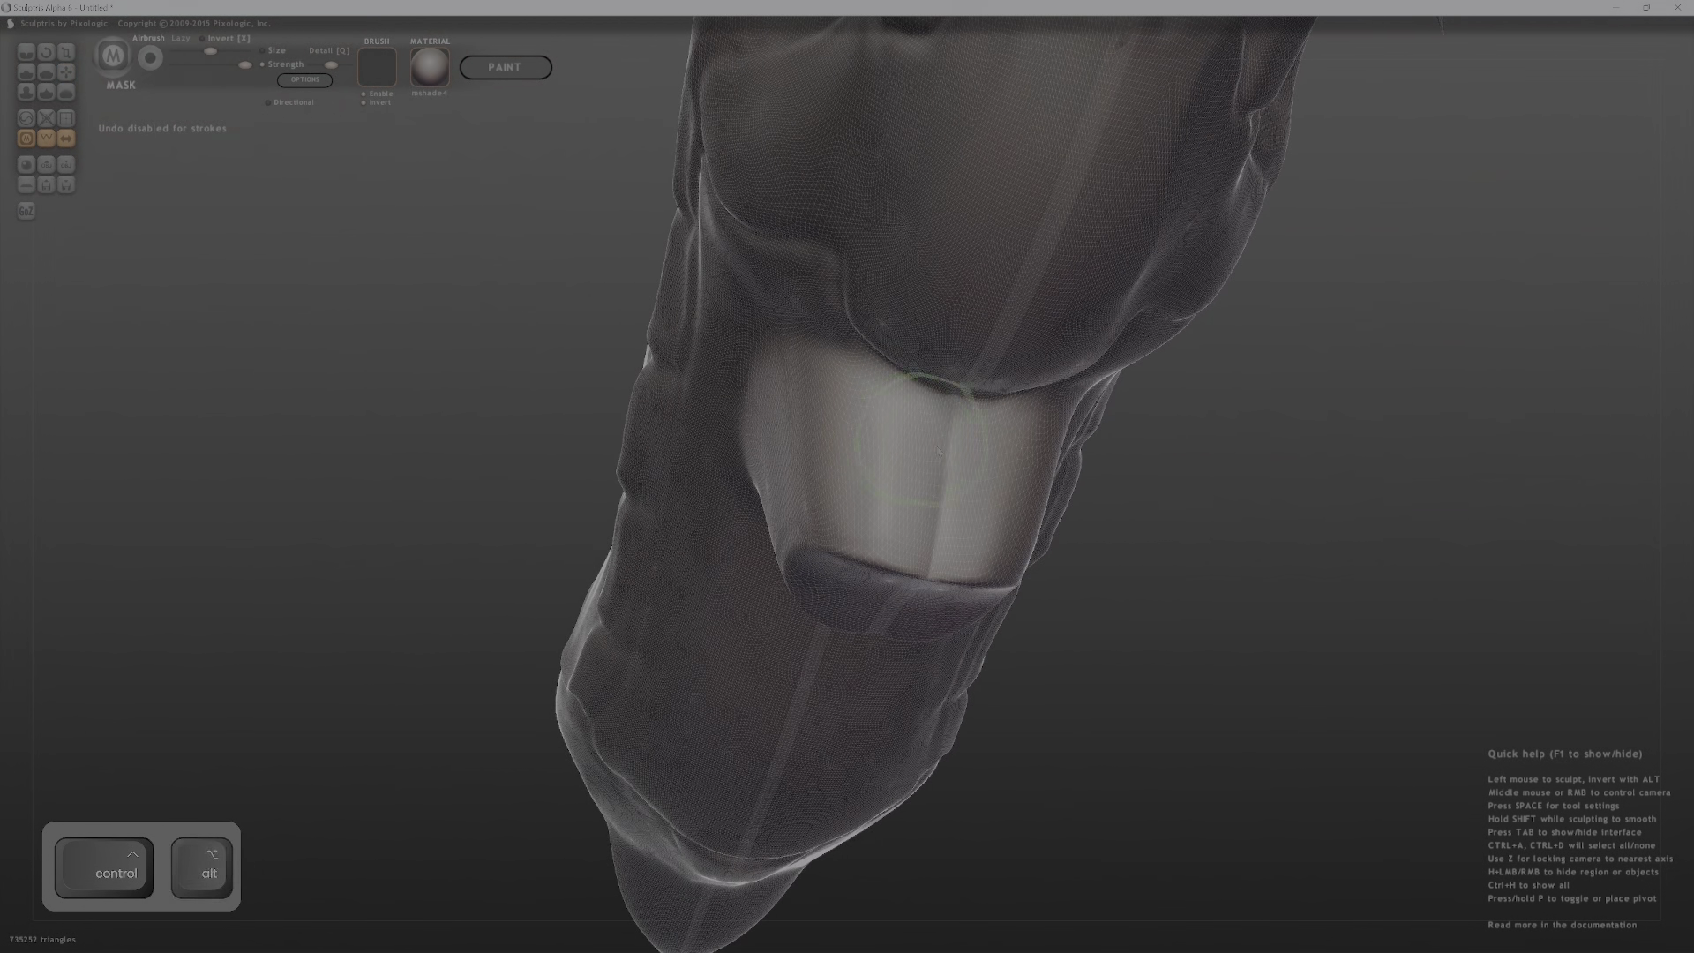
middle_drag(904, 372, 948, 367)
ctrl+alt+drag(942, 397, 902, 445)
Smooth the unmasked stump and pull it down into a long neck with the Grab brush.
mouse_move(901, 445)
middle_down()
mouse_move(1028, 406)
mouse_move(1276, 697)
middle_up()
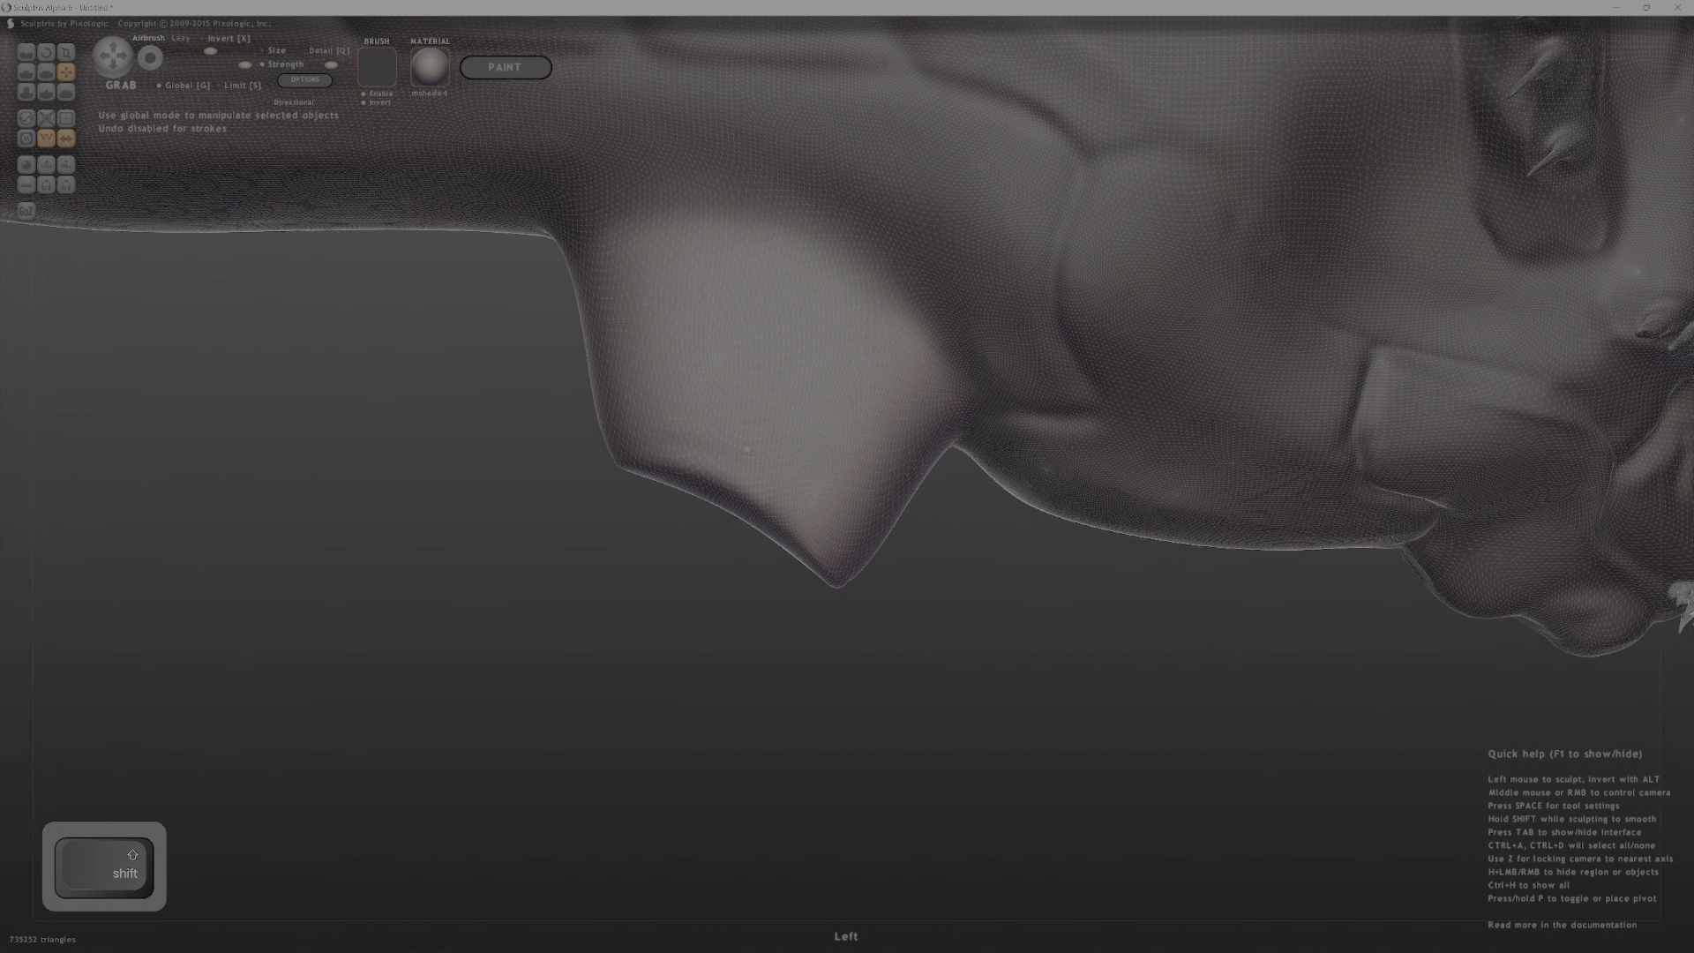
shift+middle_drag(832, 462, 1073, 388)
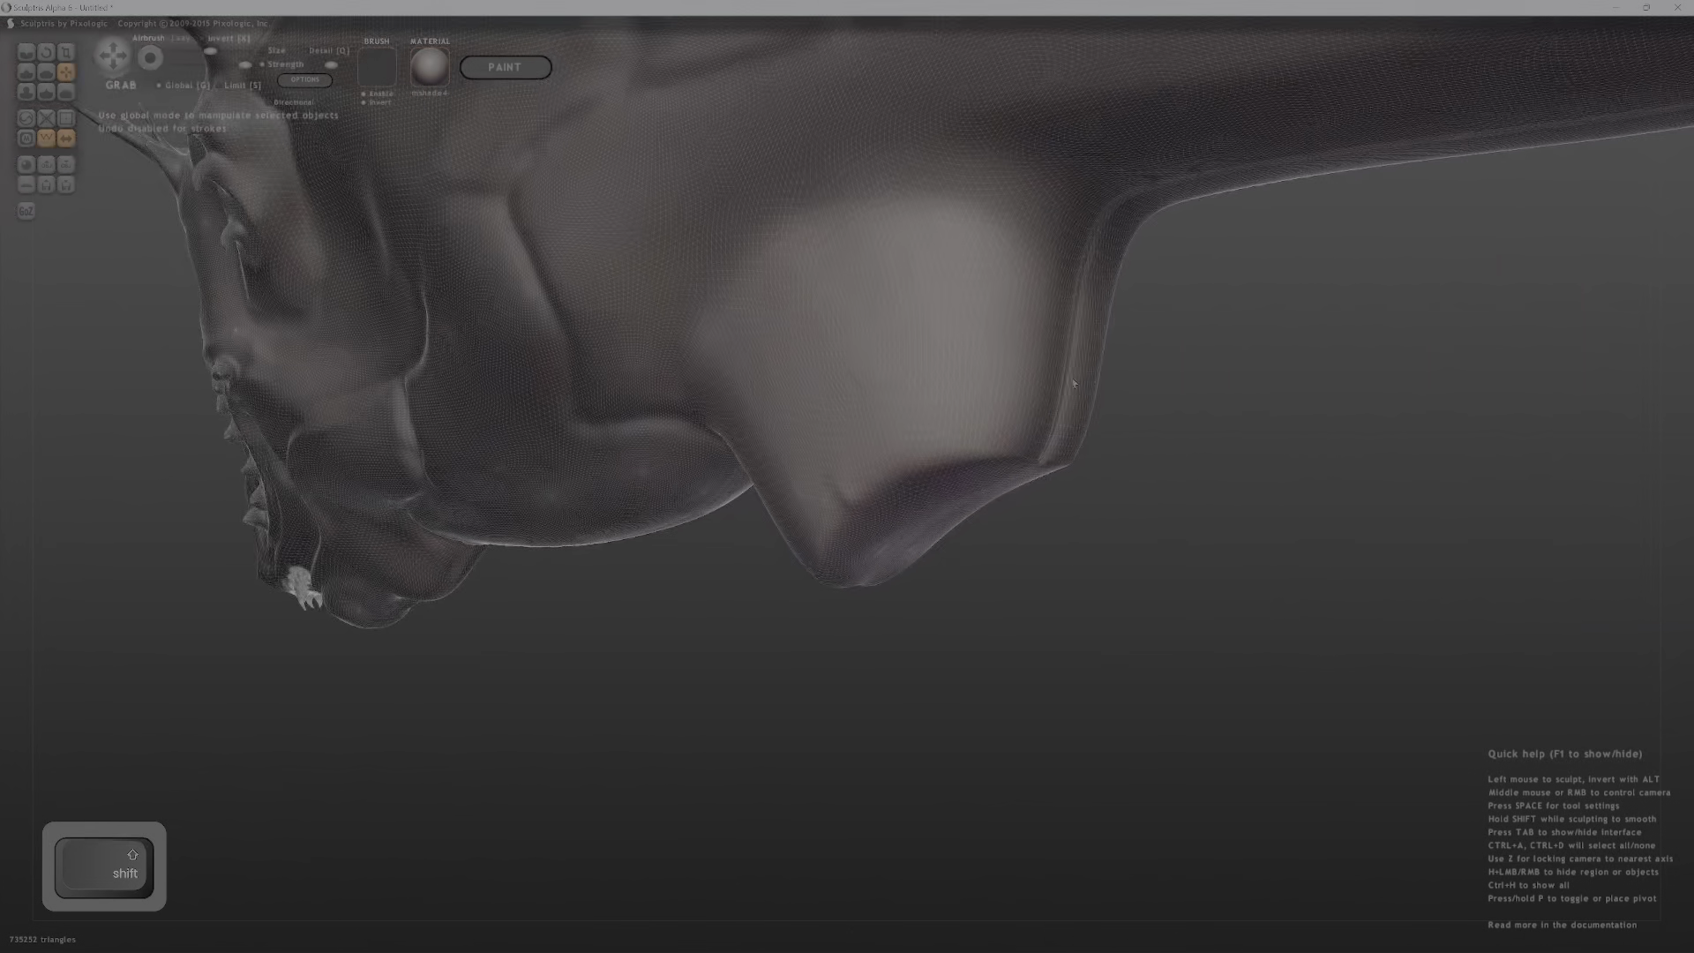
shift+middle_drag(829, 479, 770, 543)
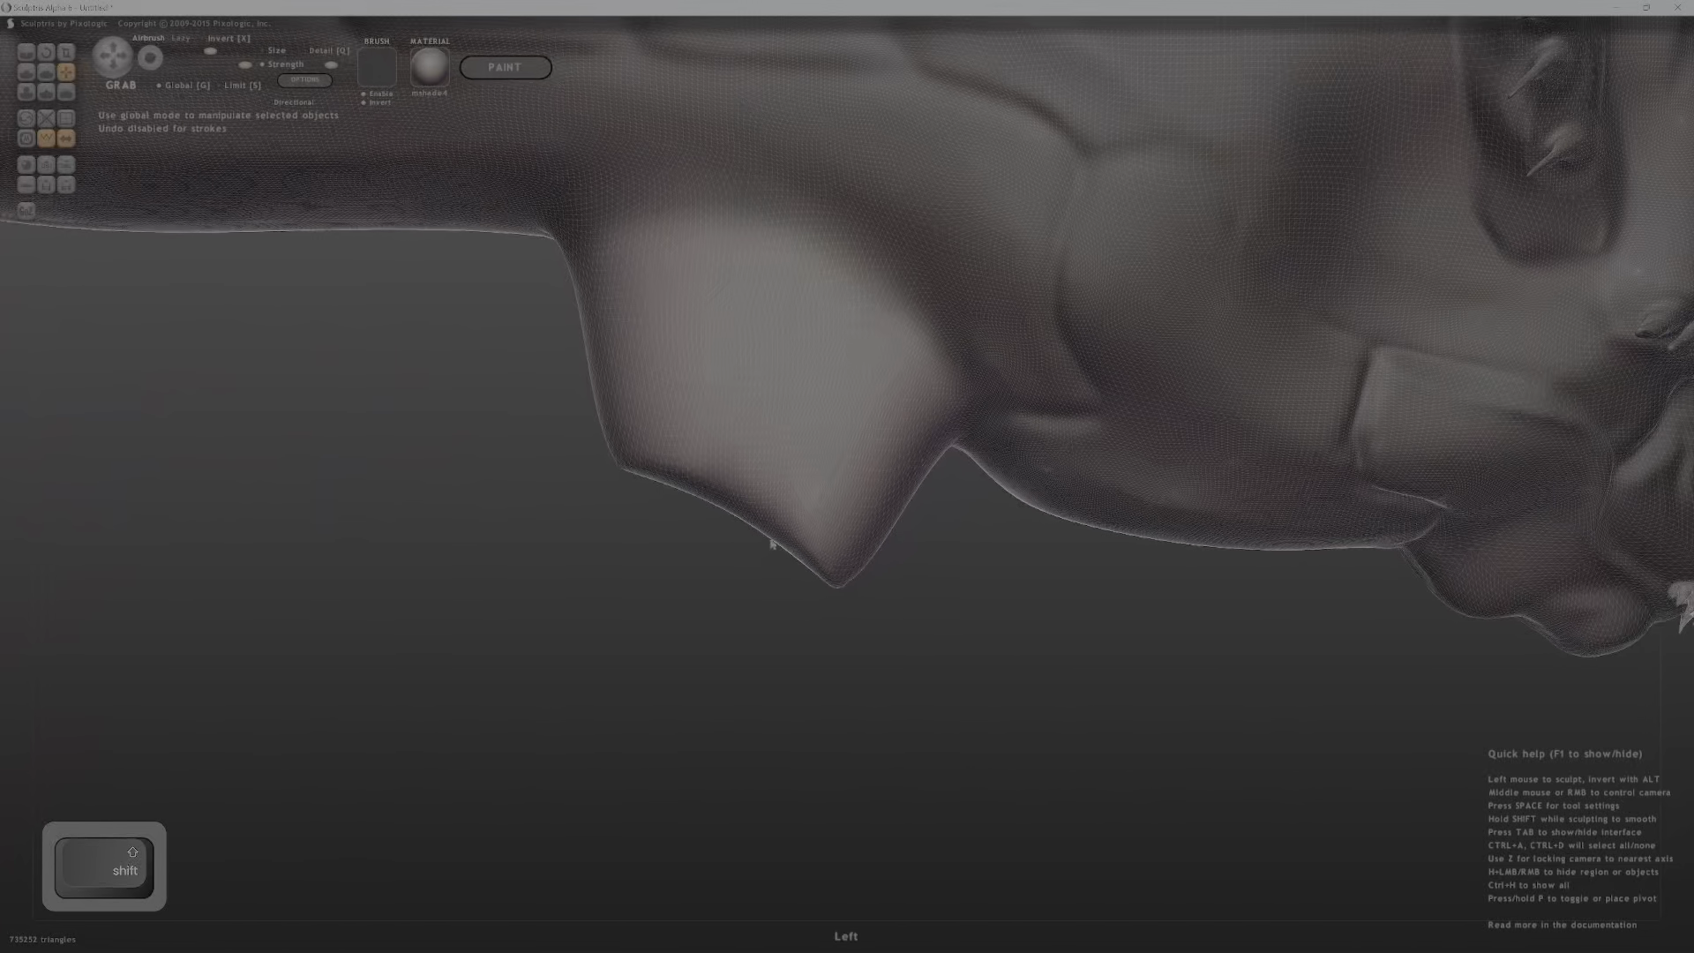
mouse_move(741, 519)
mouse_down()
mouse_move(729, 805)
mouse_move(744, 567)
mouse_move(775, 718)
mouse_move(748, 619)
mouse_up()
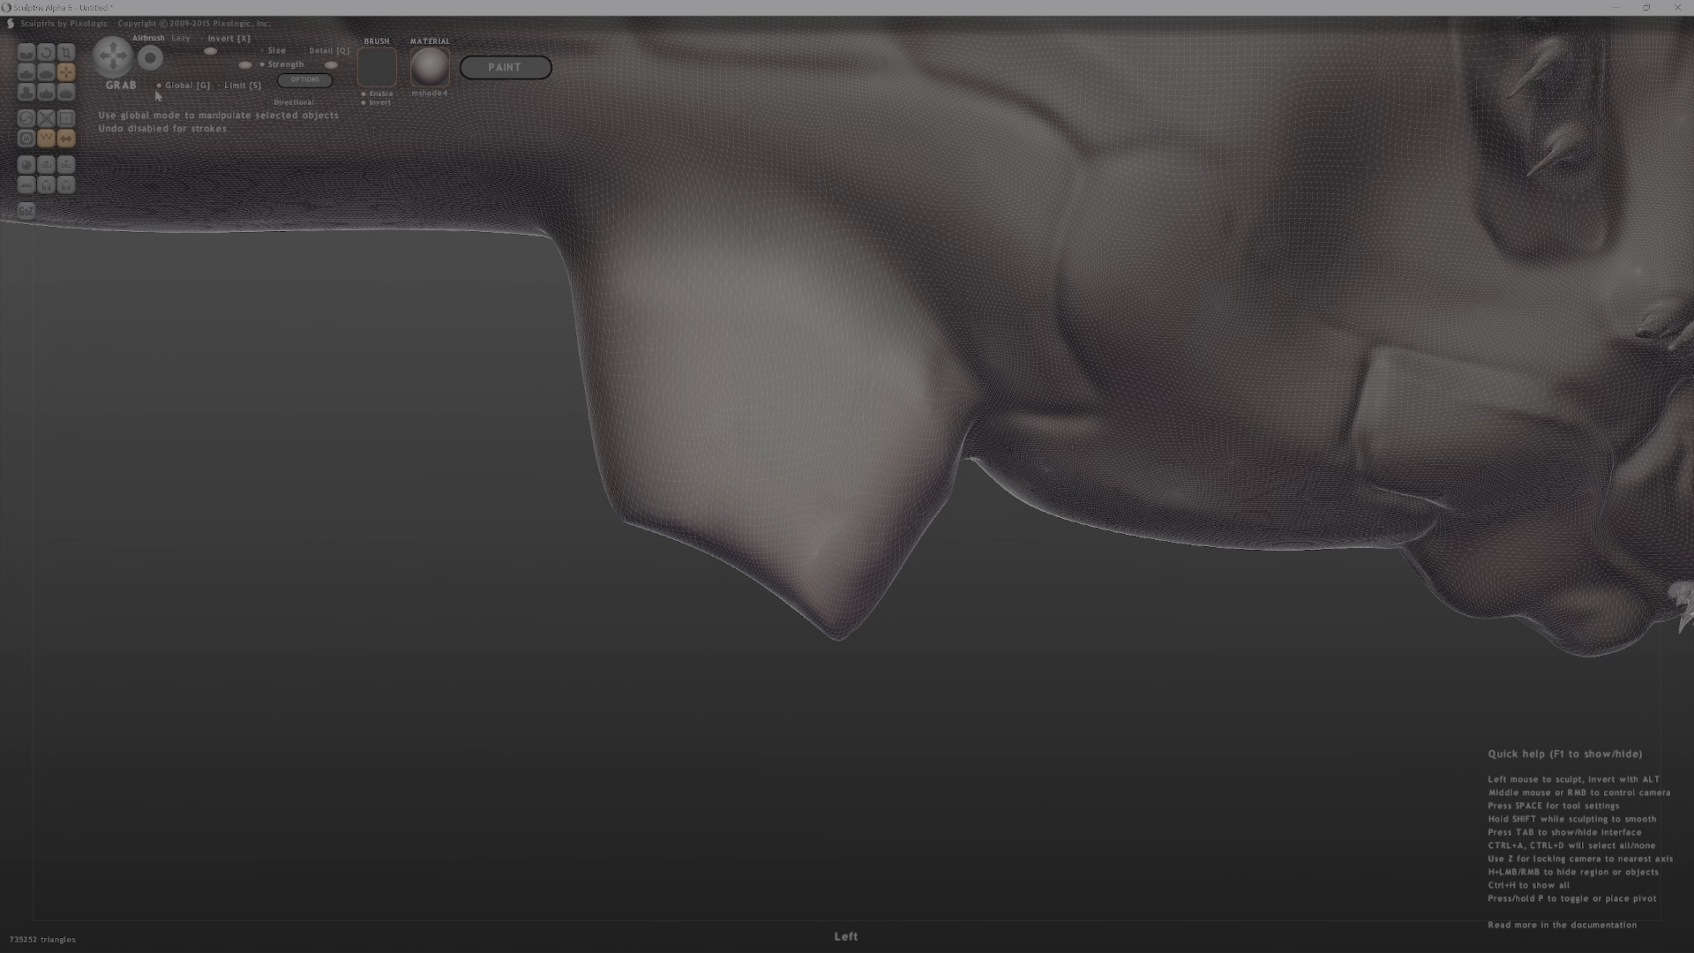
drag(713, 527, 675, 847)
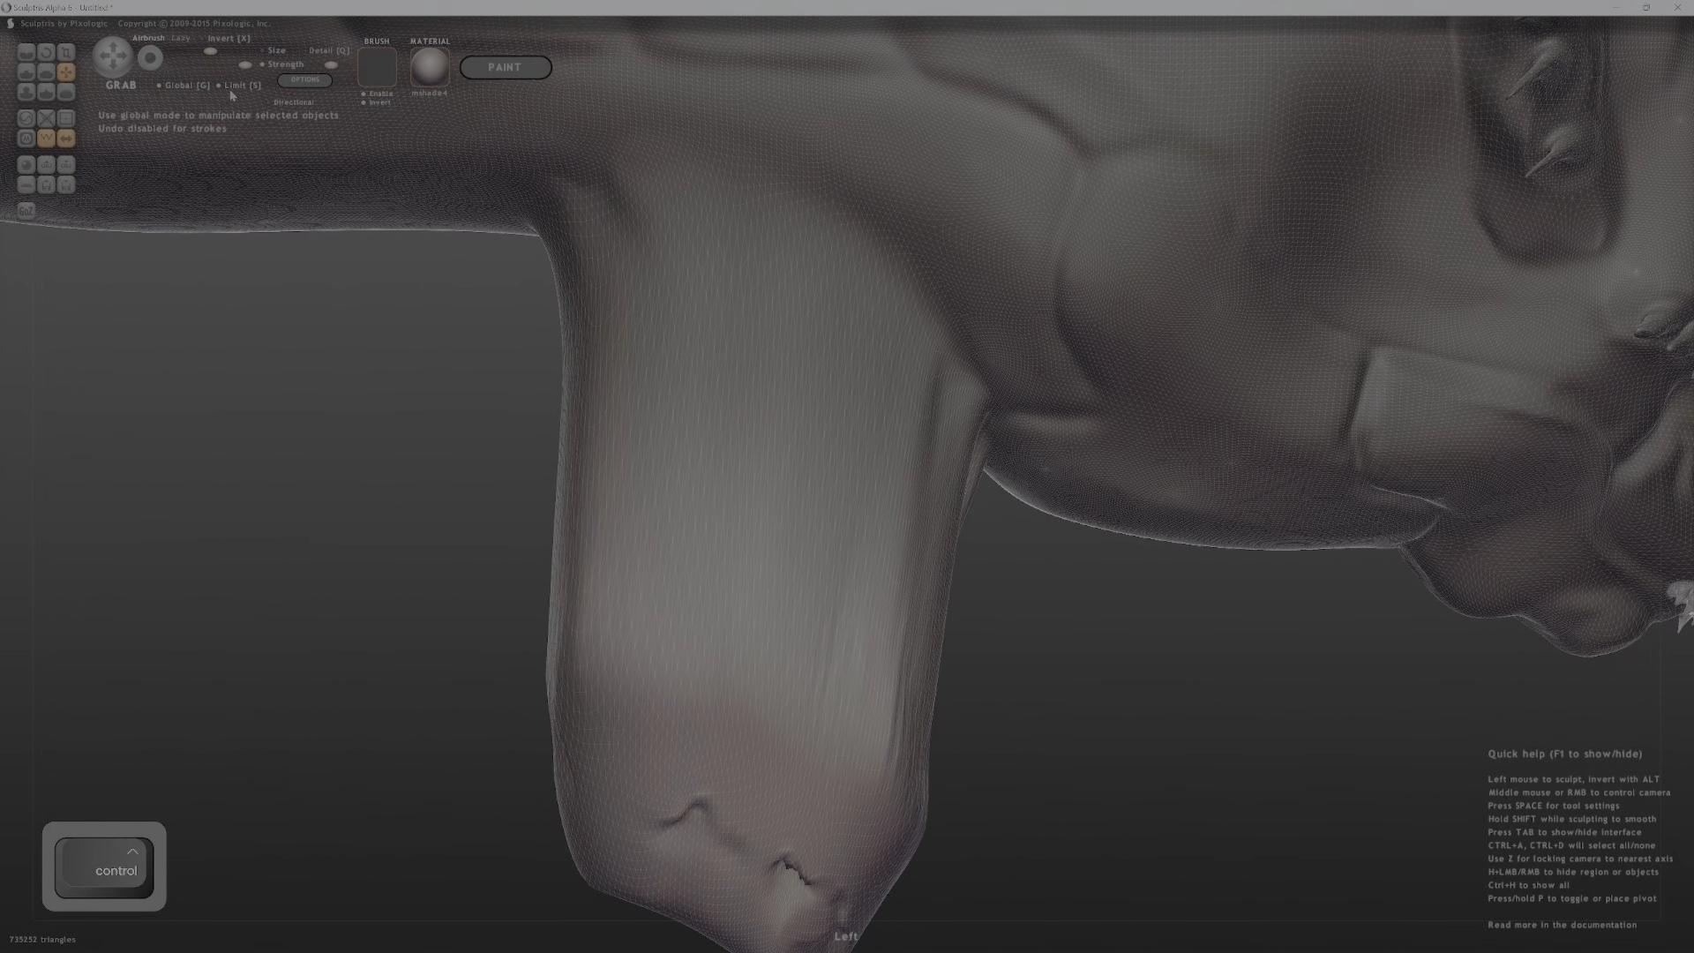
Smooth out the creases around the lower end of the stretched neck on all sides.
ctrl+middle_drag(1118, 782, 908, 756)
alt+middle_drag(791, 787, 781, 620)
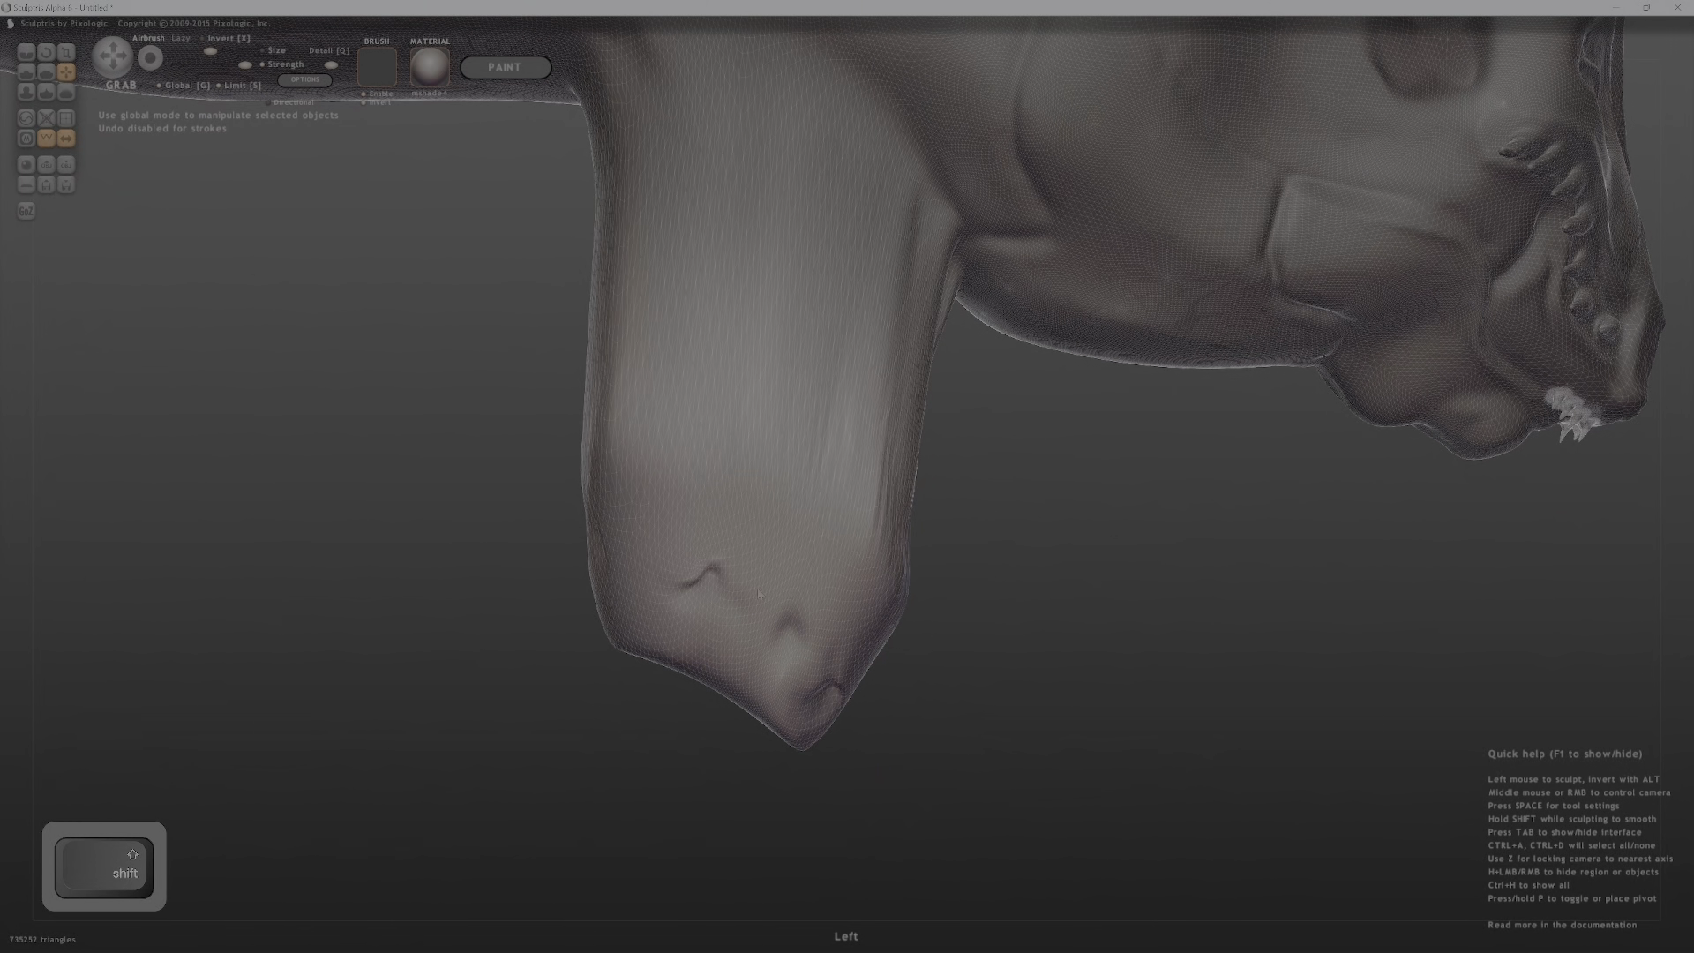
shift+middle_drag(841, 679, 737, 680)
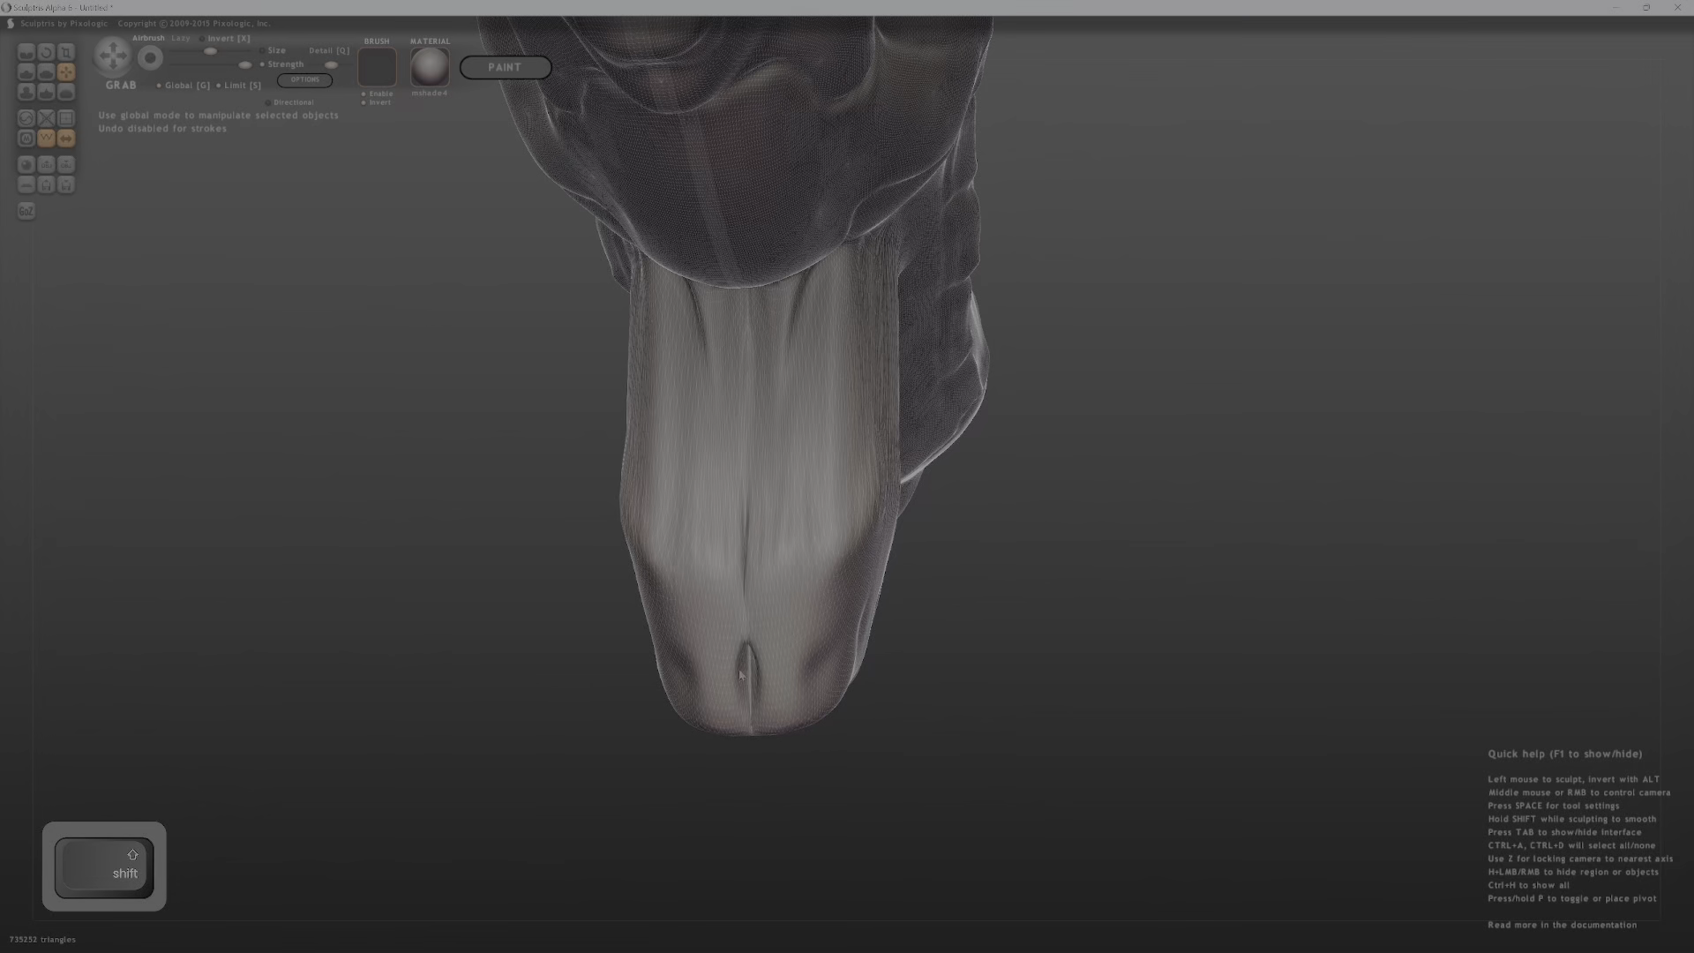
shift+middle_drag(832, 642, 804, 642)
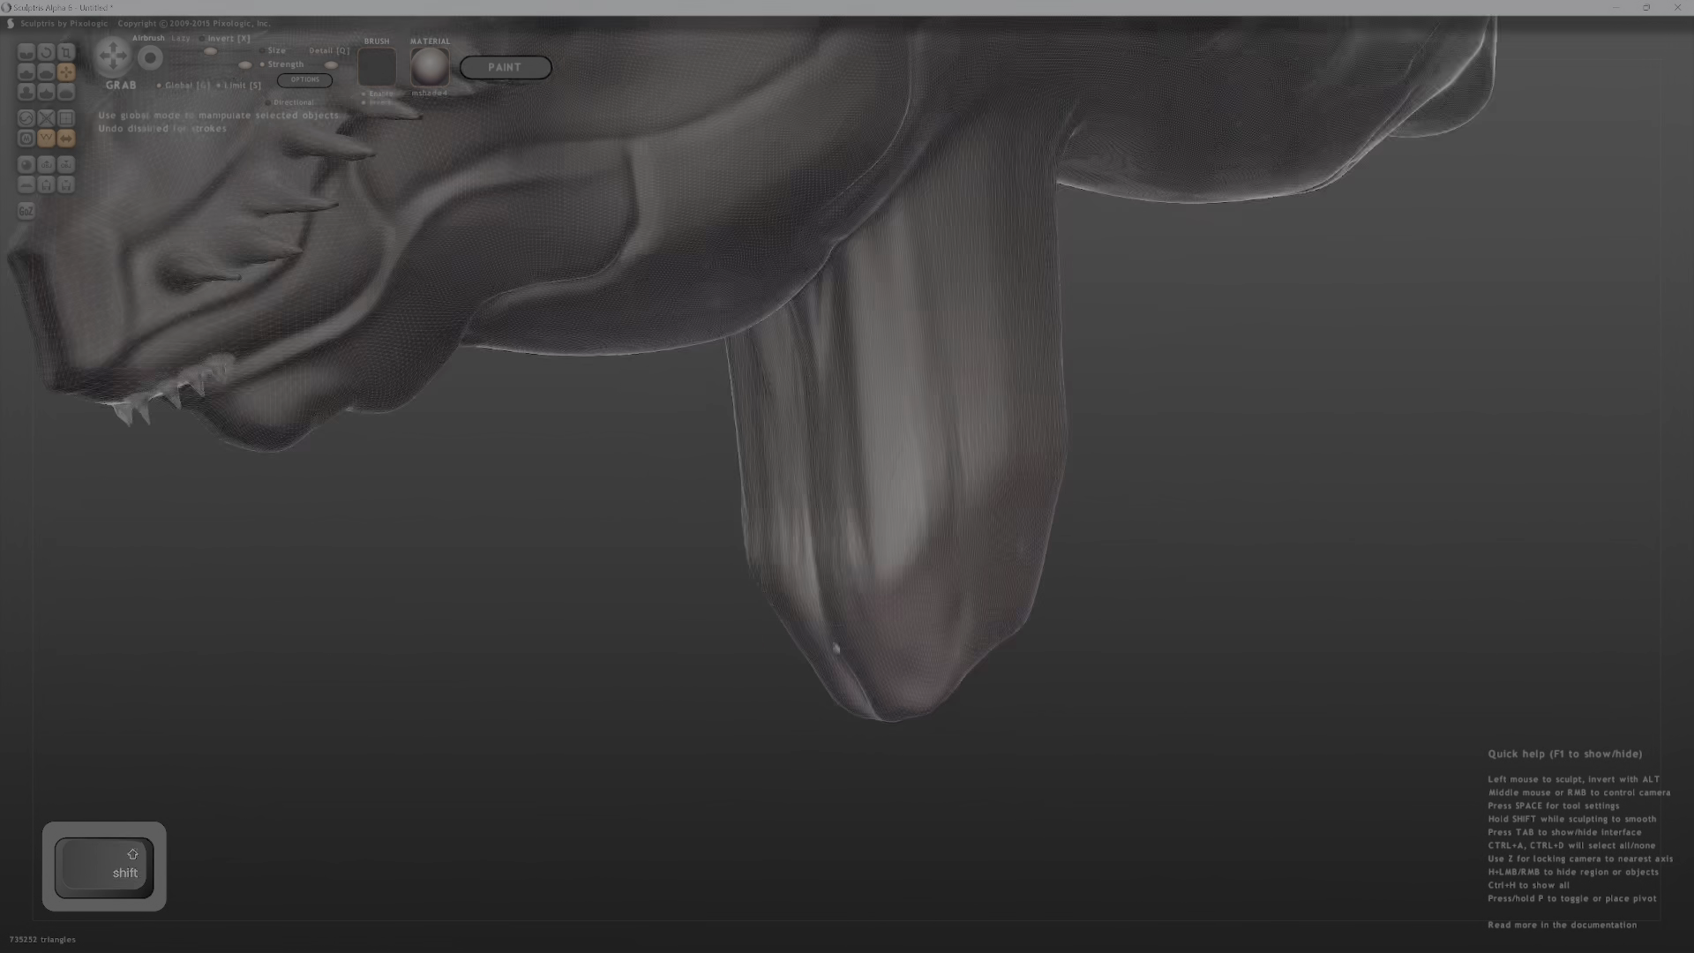
shift+middle_drag(973, 616, 913, 618)
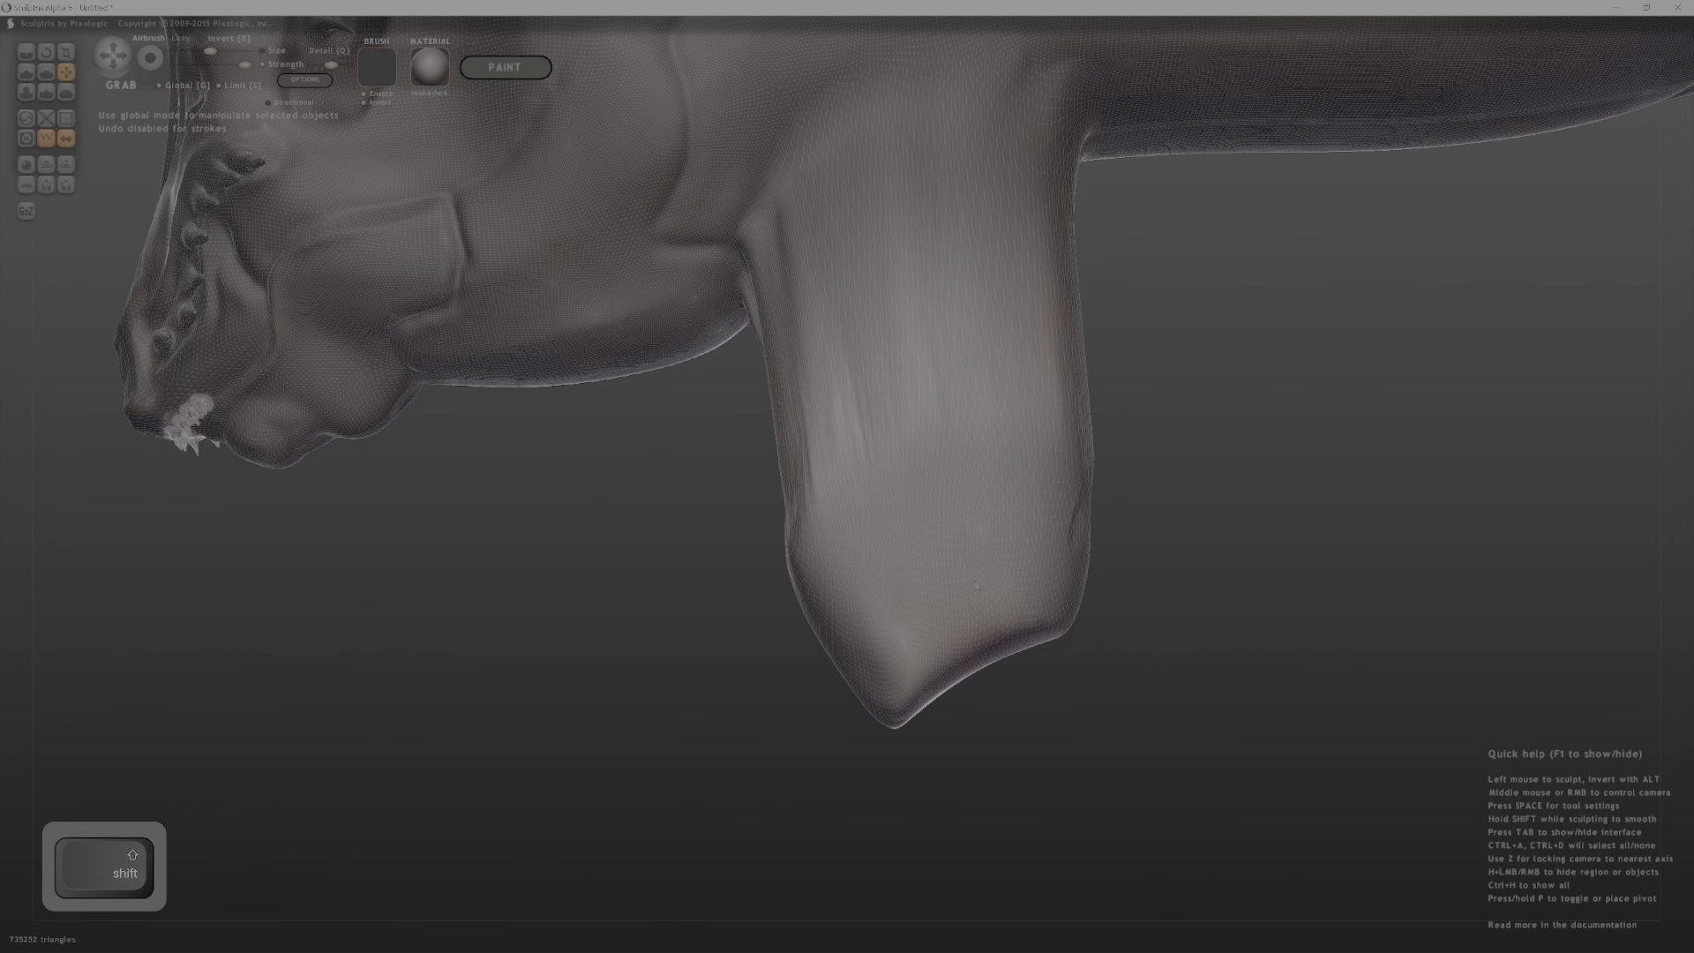
shift+middle_drag(1086, 524, 829, 544)
Erase the leftover mask around the stretched neck, covering its sides, front and back.
key(ctrl+alt)
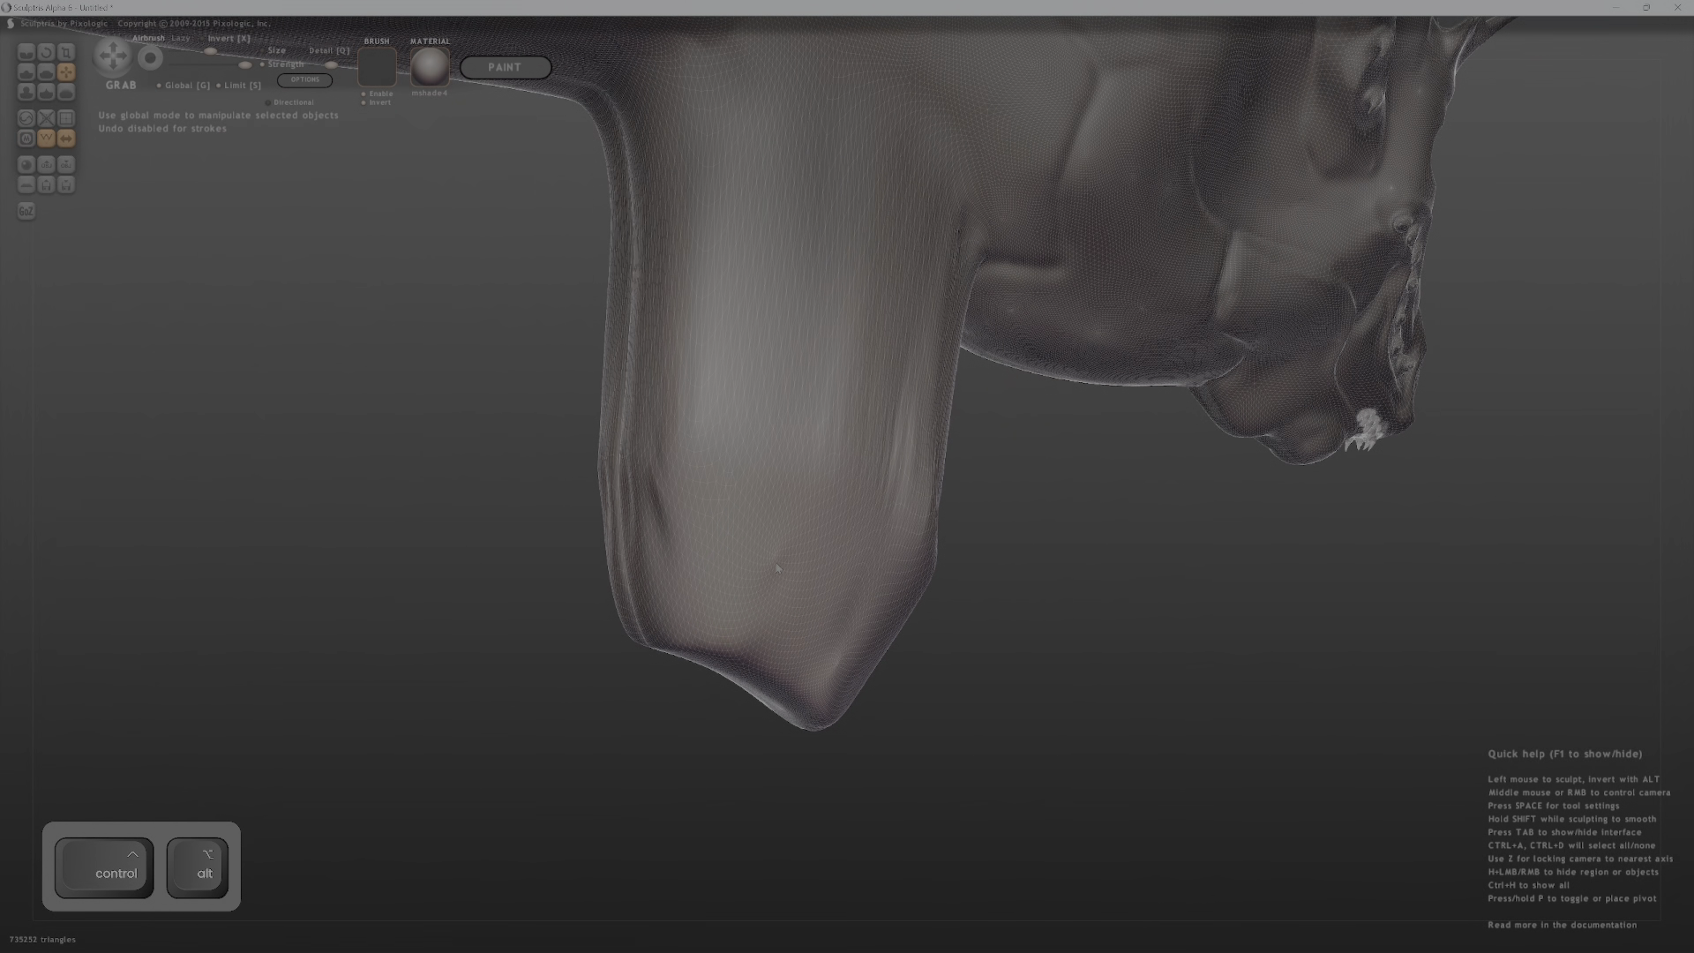
mouse_move(731, 535)
ctrl+alt+mouse_down()
mouse_move(862, 598)
mouse_move(778, 630)
ctrl+alt+mouse_up()
middle_drag(1048, 646, 873, 622)
ctrl+alt+drag(822, 530, 875, 590)
middle_drag(1068, 608, 741, 671)
ctrl+alt+drag(847, 658, 905, 619)
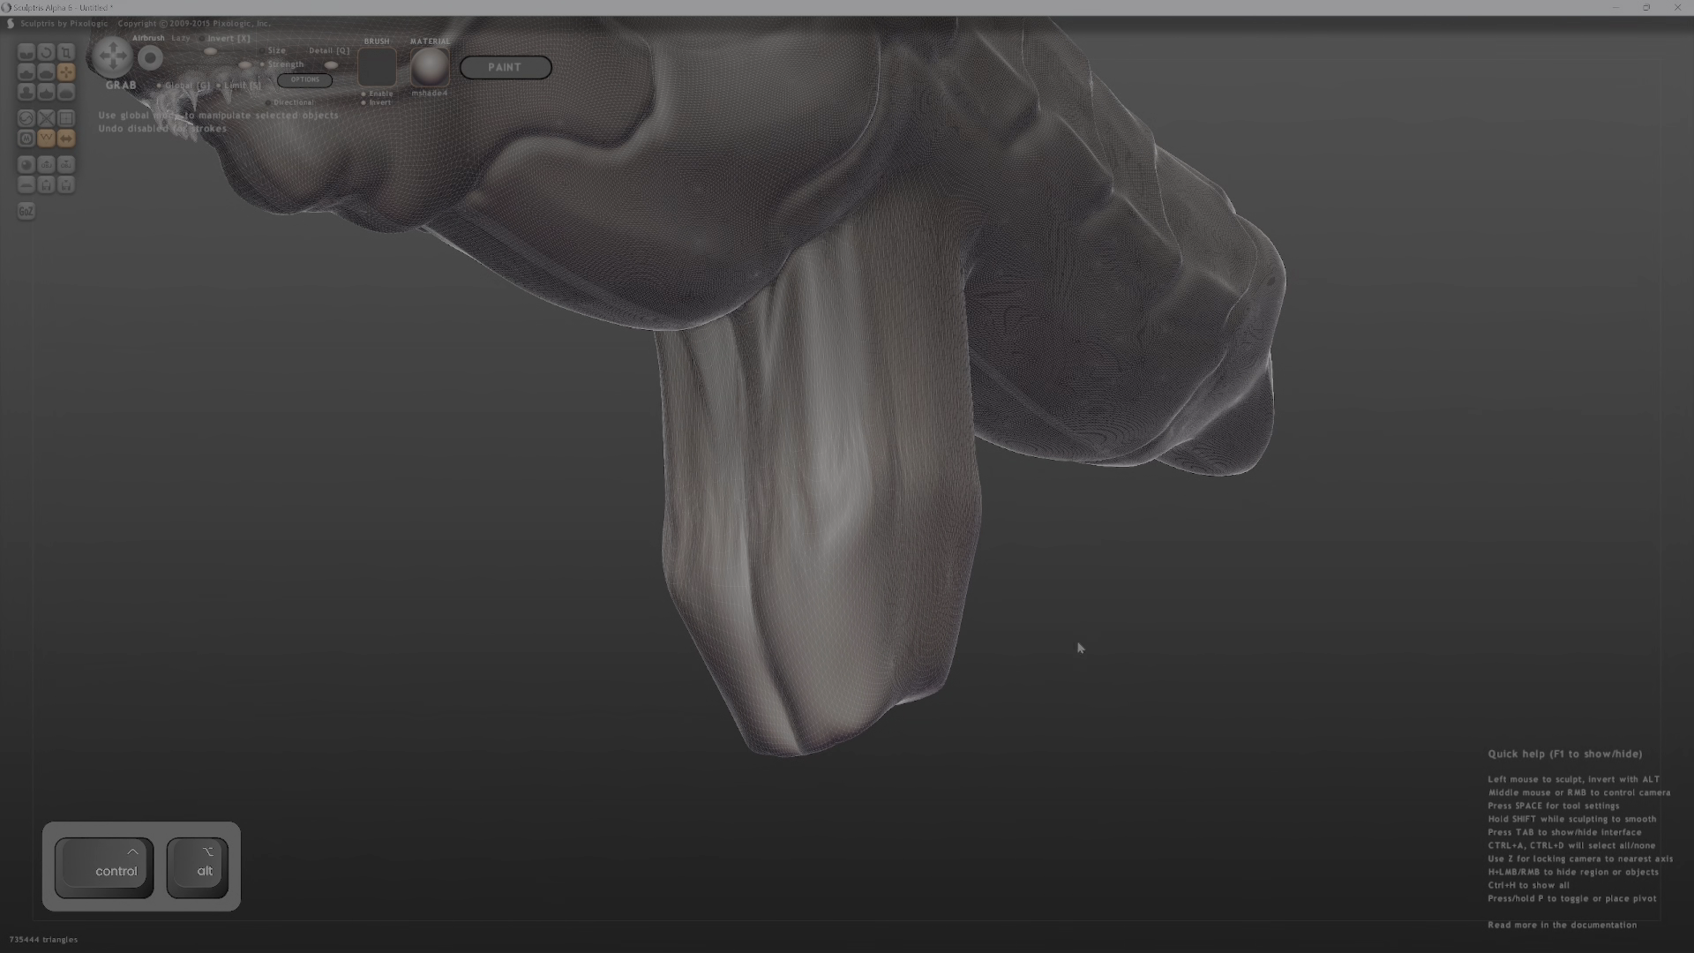
middle_drag(1081, 643, 922, 628)
middle_drag(1085, 556, 926, 507)
Return to the Grab brush and smooth the surface of the lower neck from several sides.
key(g)
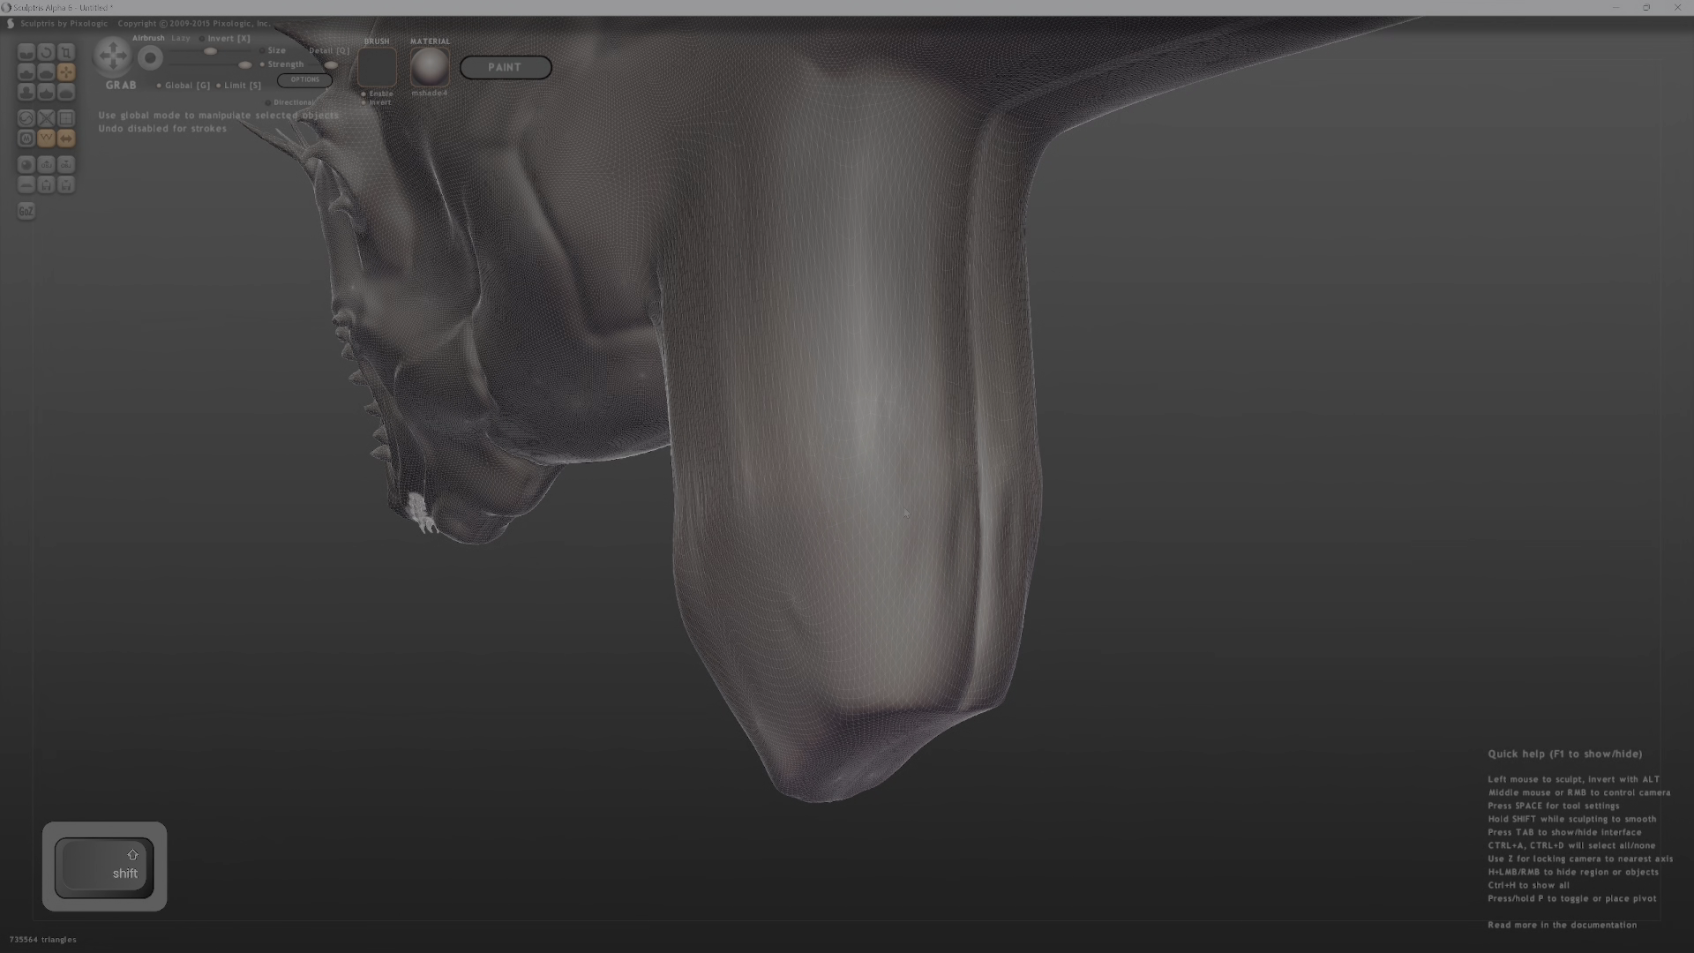
middle_drag(768, 534, 919, 582)
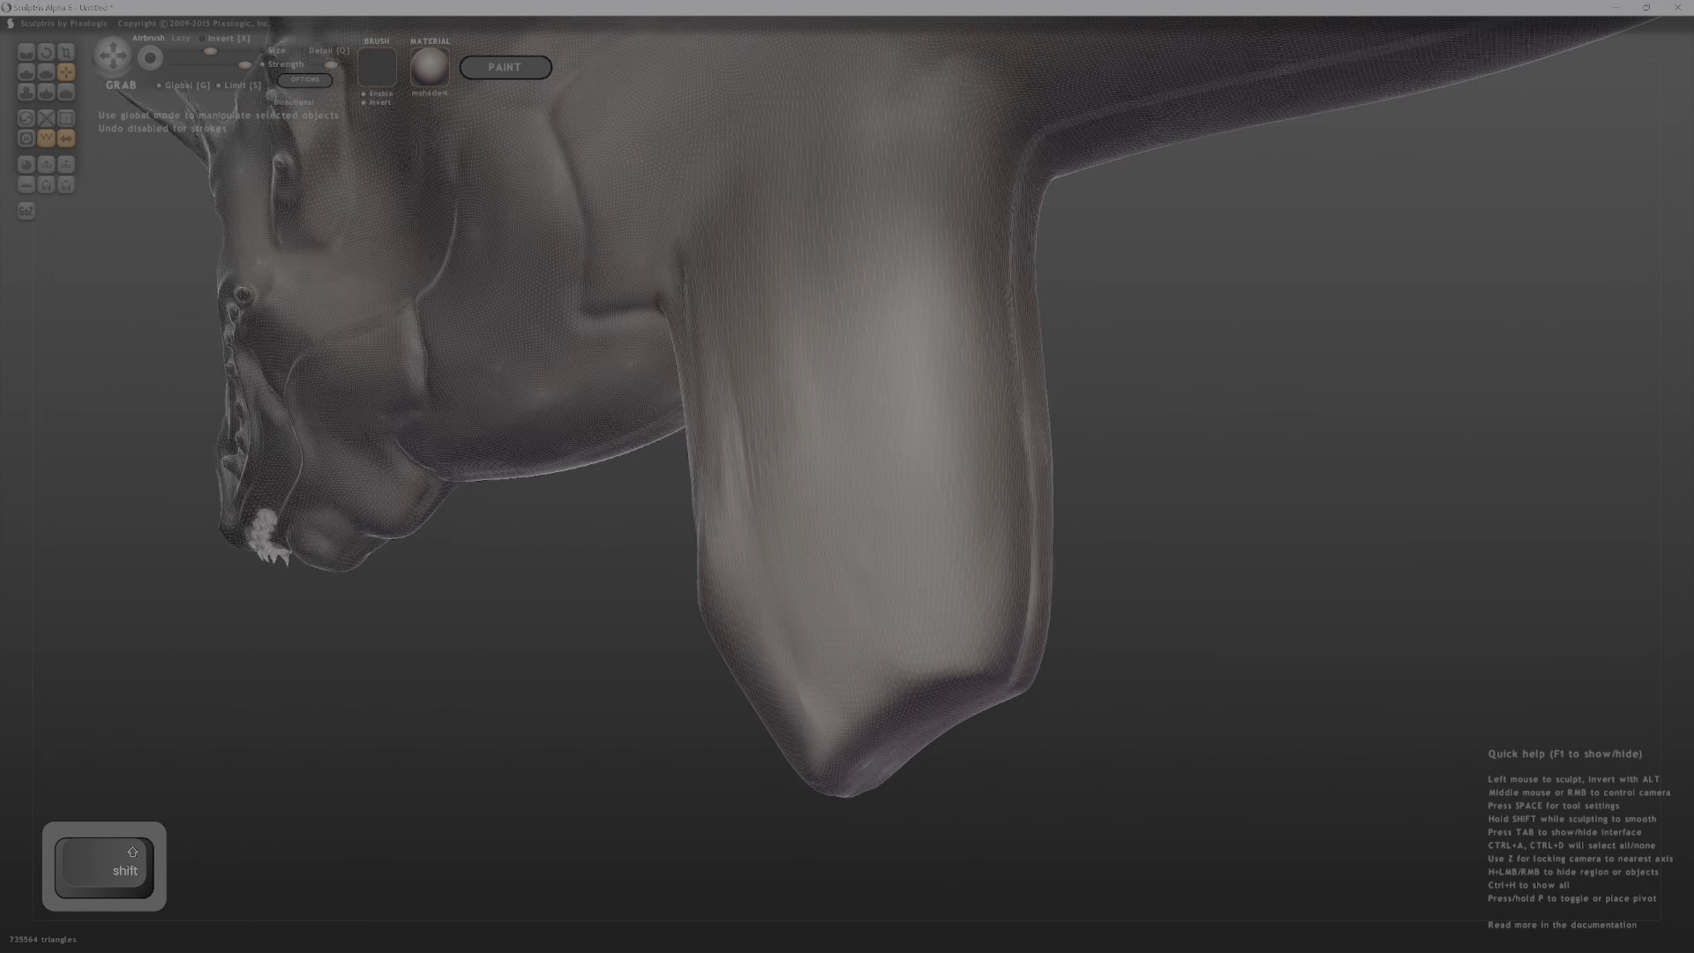
shift+middle_drag(797, 692, 1666, 645)
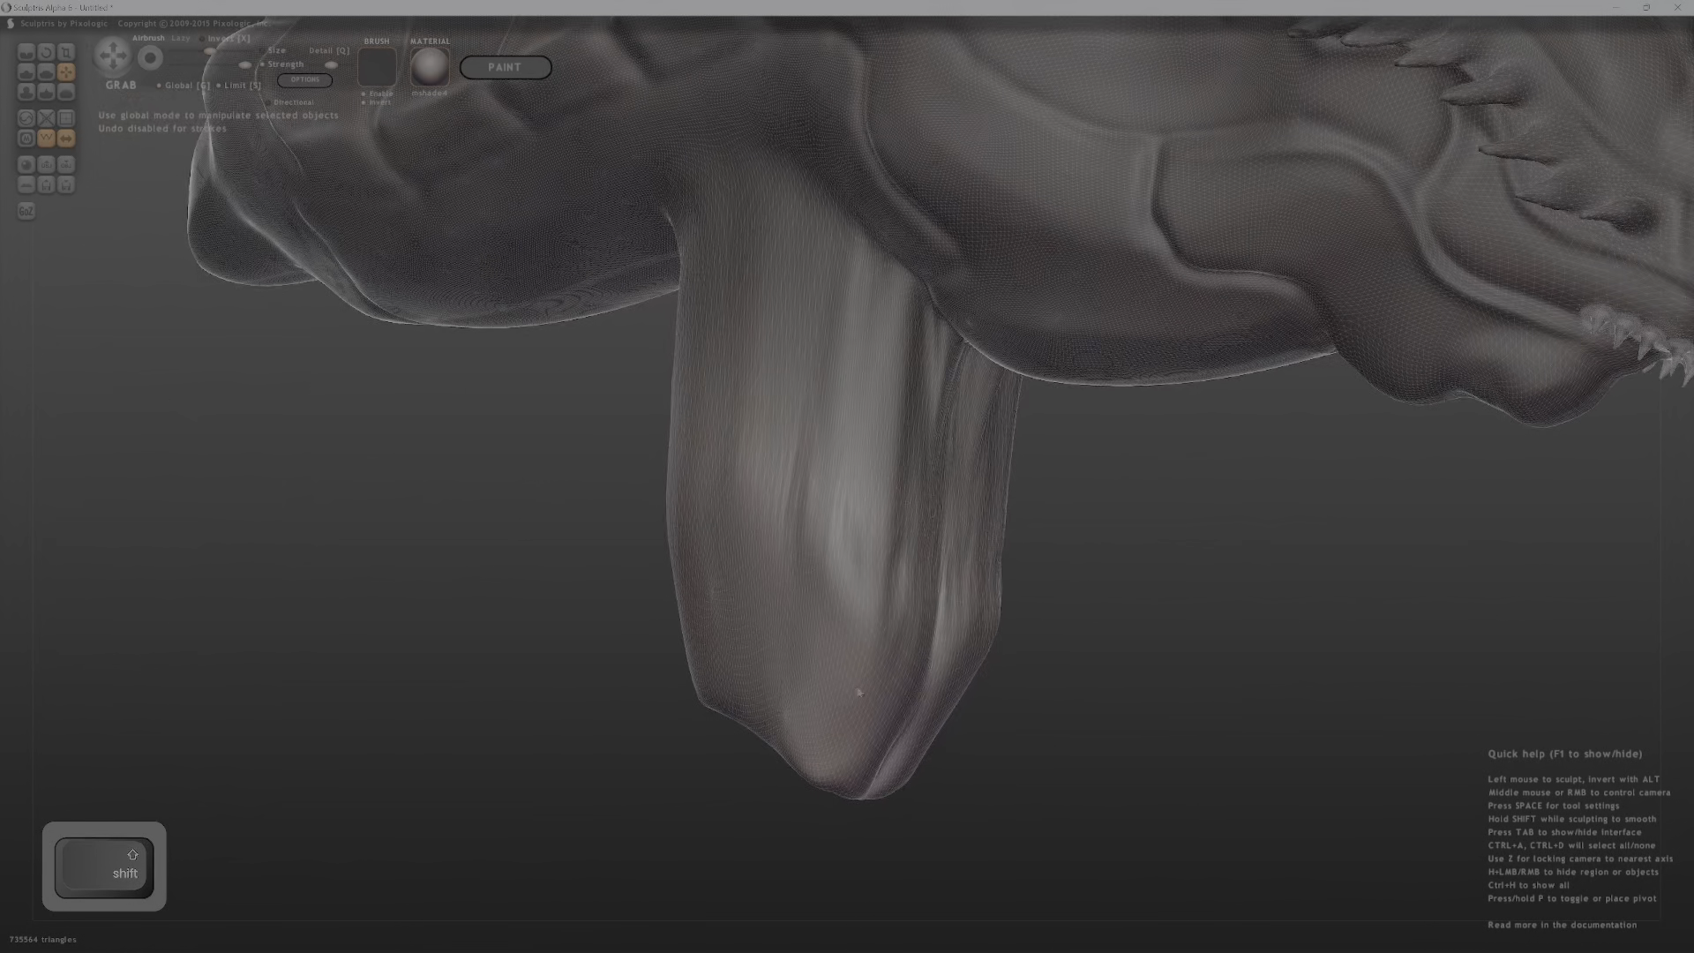
Smooth the lower end of the neck and pull its sides outward with the Grab brush to widen it symmetrically.
shift+middle_drag(753, 687, 1059, 670)
scroll(852, 667, down, 5)
middle_drag(847, 663, 622, 574)
key(g)
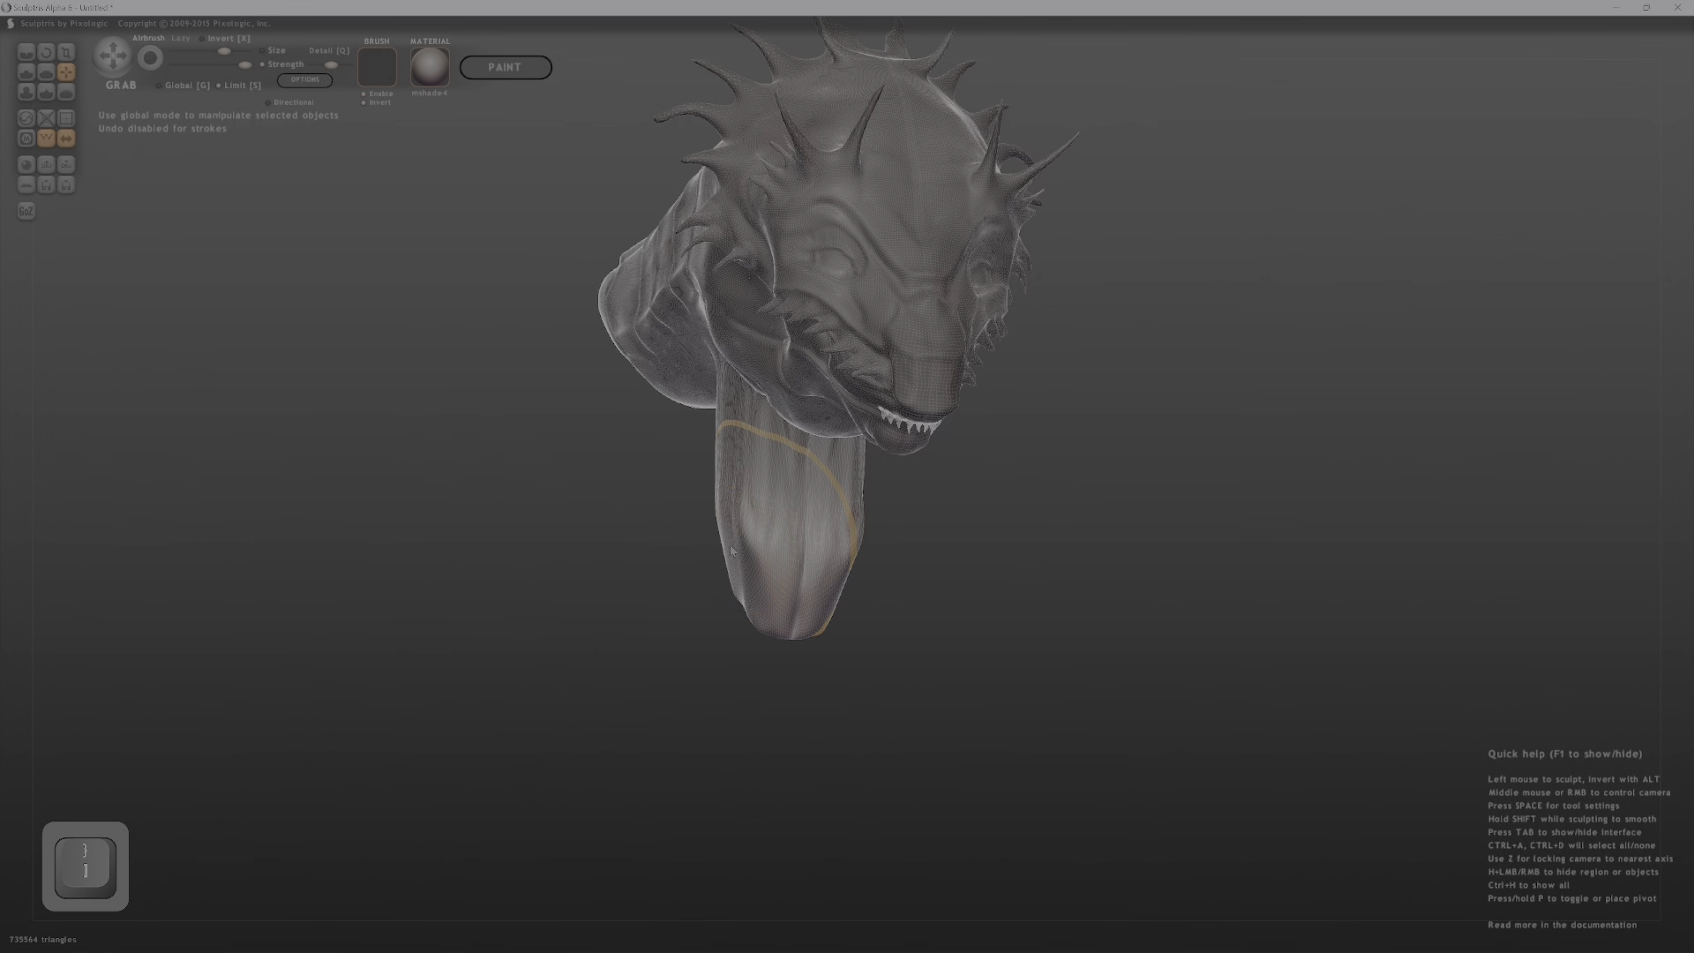
mouse_move(721, 544)
mouse_down()
mouse_move(610, 569)
mouse_move(649, 578)
mouse_up()
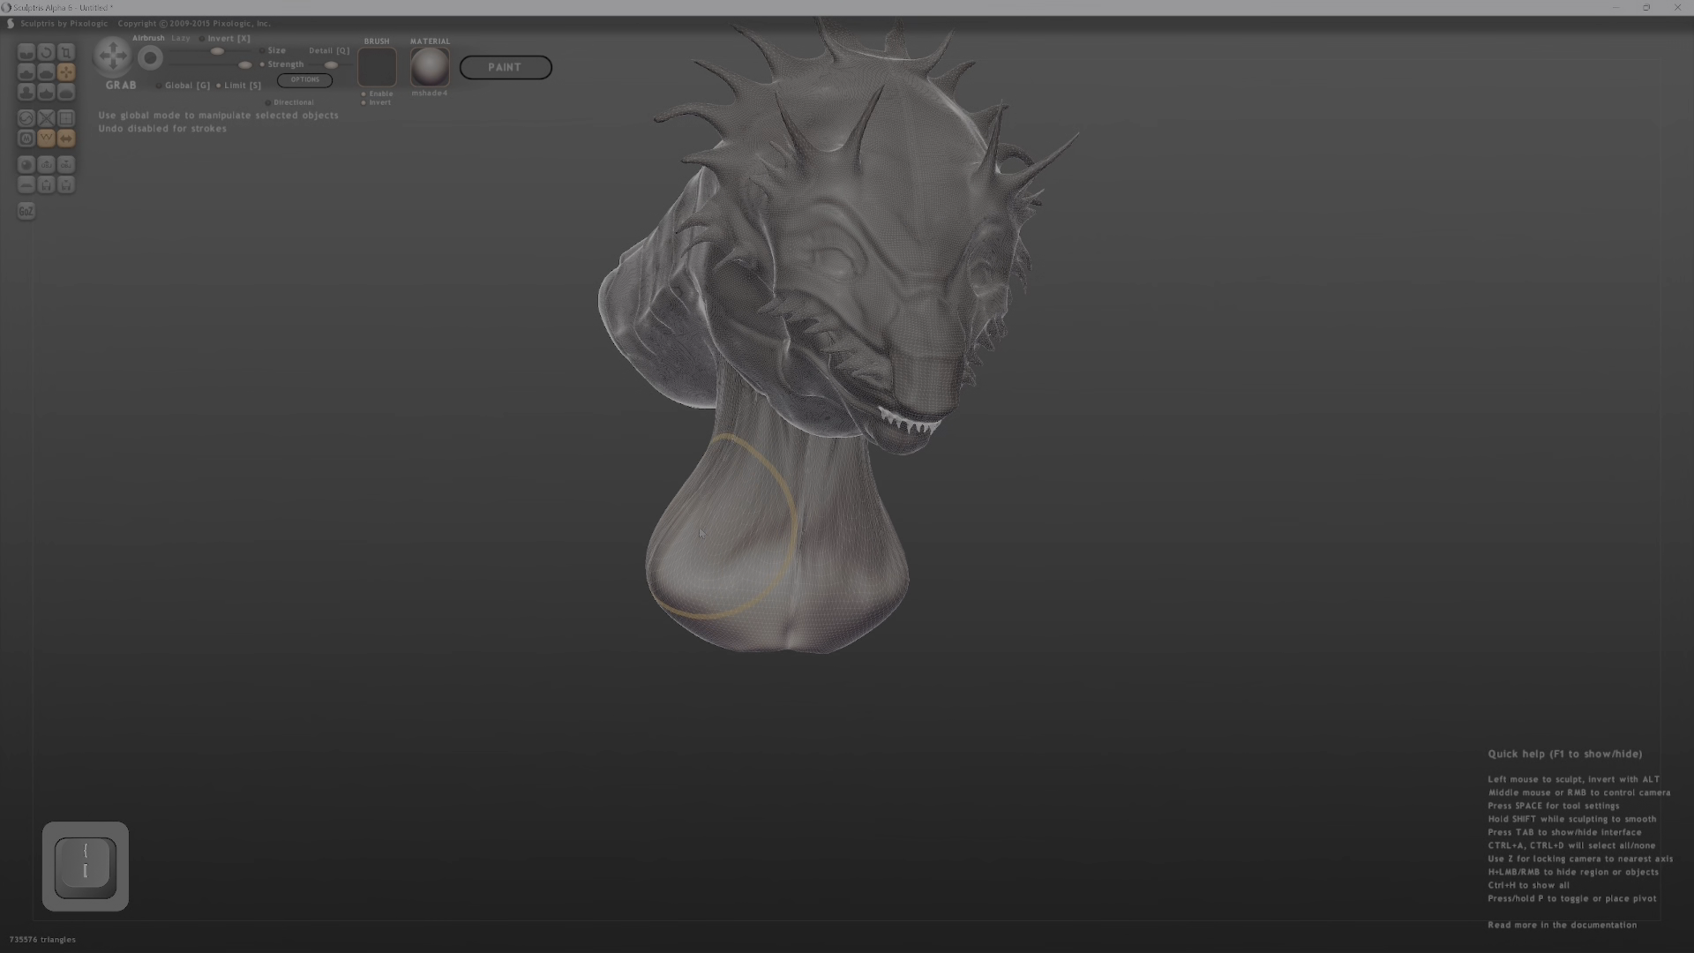
Pull the lower front tip of the neck forward with the Grab brush.
middle_drag(753, 607, 882, 661)
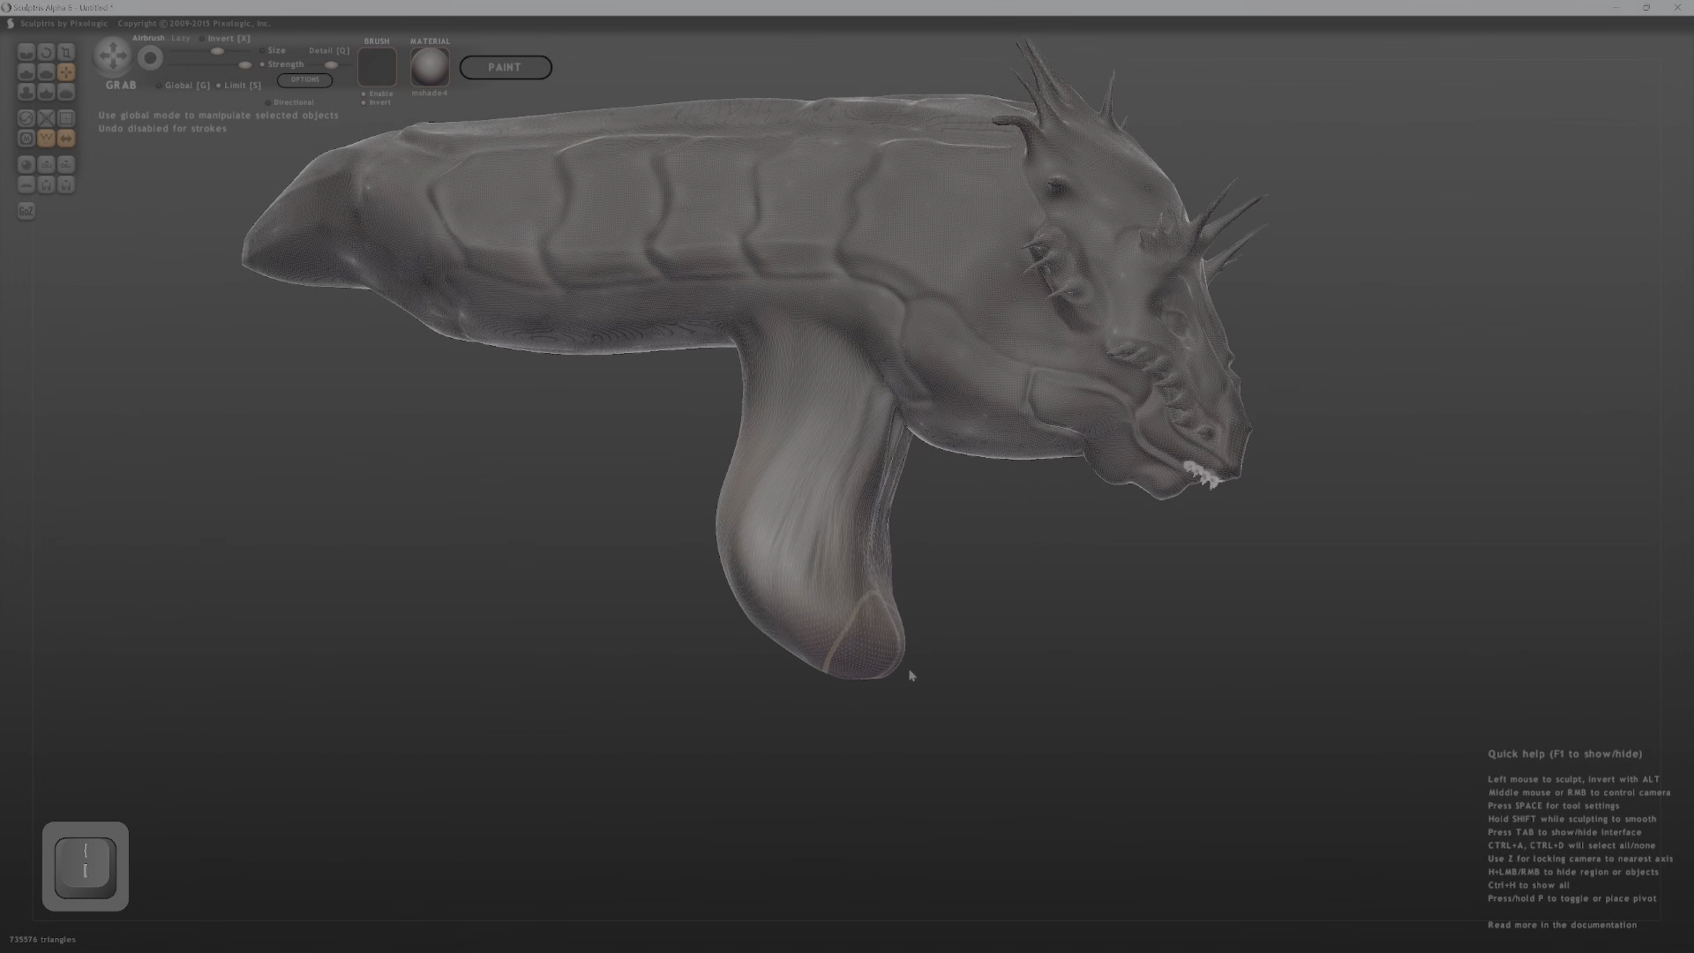
mouse_move(909, 642)
mouse_down()
mouse_move(844, 647)
mouse_move(964, 582)
mouse_move(922, 574)
mouse_move(935, 645)
mouse_up()
middle_drag(935, 644, 990, 674)
Smooth the widened lower neck along its tip, front and back.
mouse_move(885, 683)
shift+mouse_down()
mouse_move(777, 670)
mouse_move(829, 618)
mouse_move(792, 615)
shift+mouse_up()
middle_drag(827, 643, 874, 648)
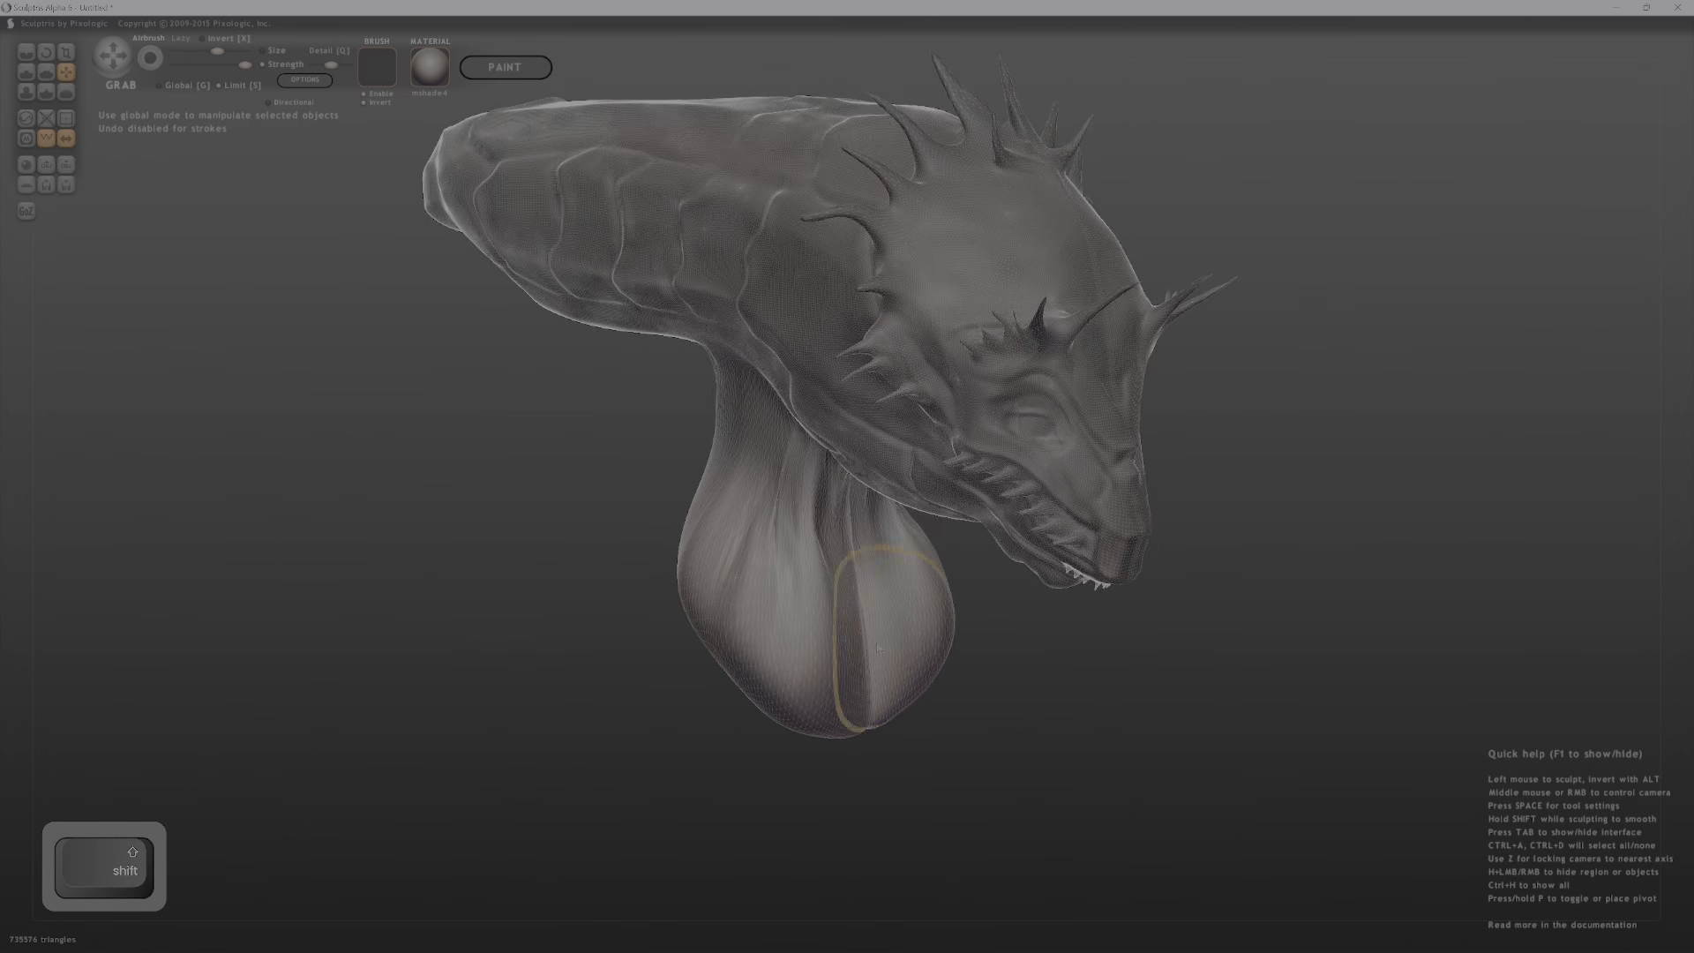
shift+drag(882, 653, 917, 671)
mouse_move(917, 670)
middle_down()
mouse_move(1120, 662)
mouse_move(818, 627)
mouse_move(822, 589)
mouse_move(732, 564)
middle_up()
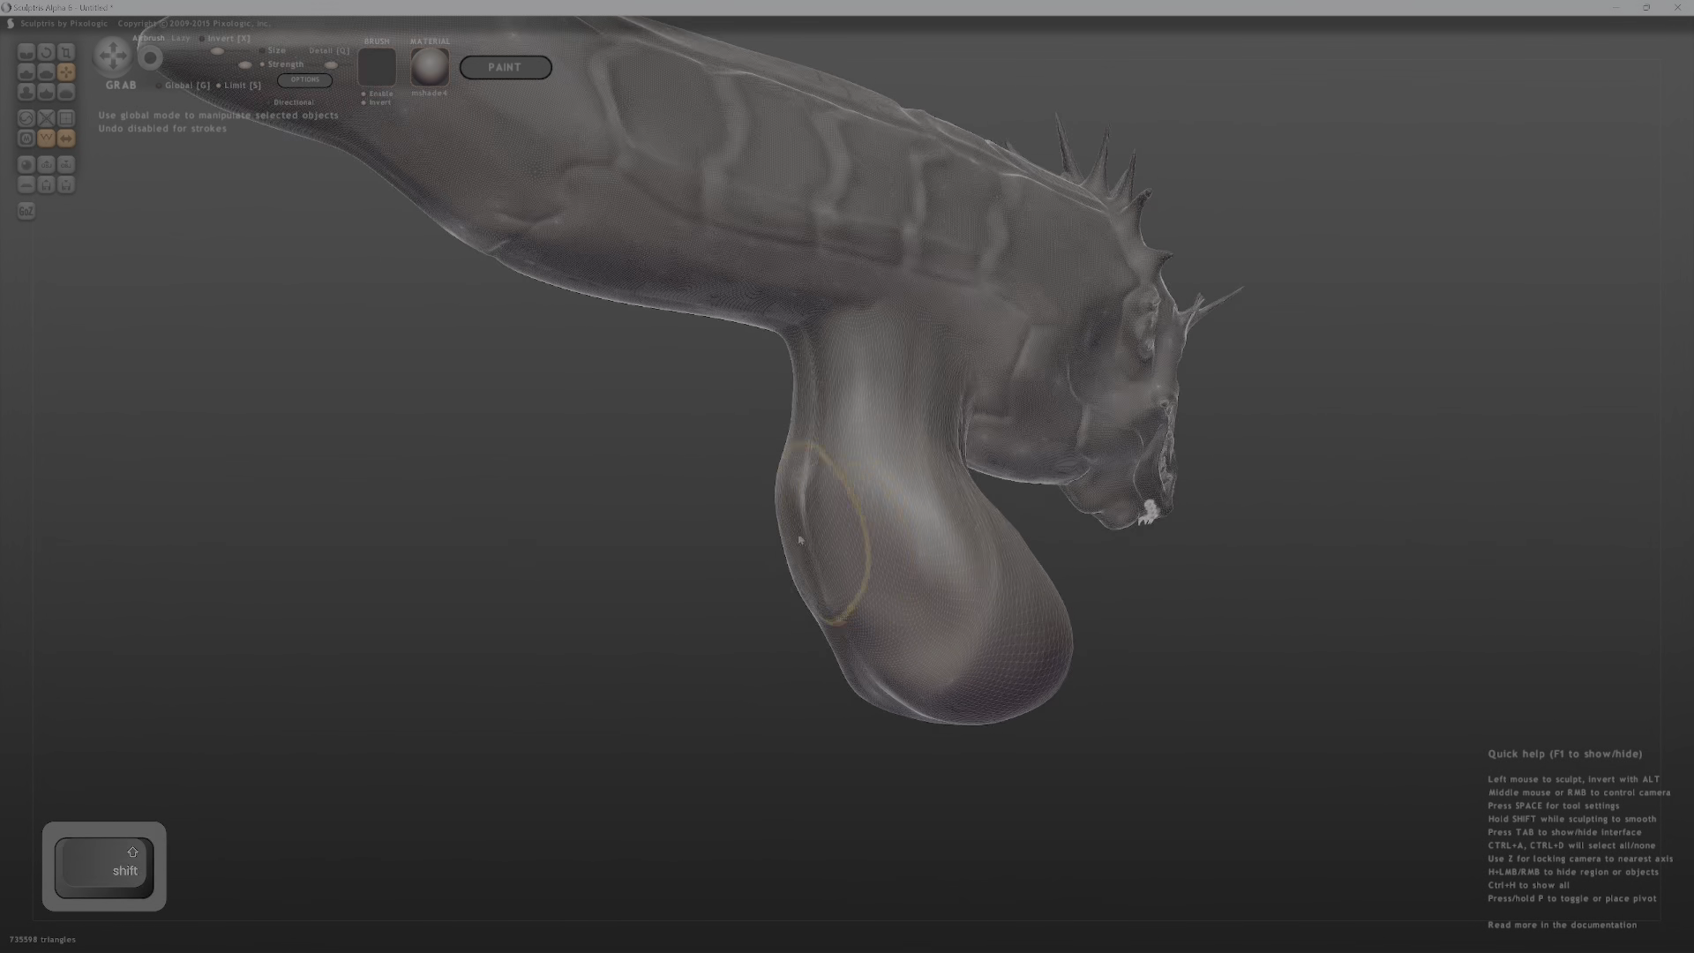
shift+drag(733, 565, 695, 521)
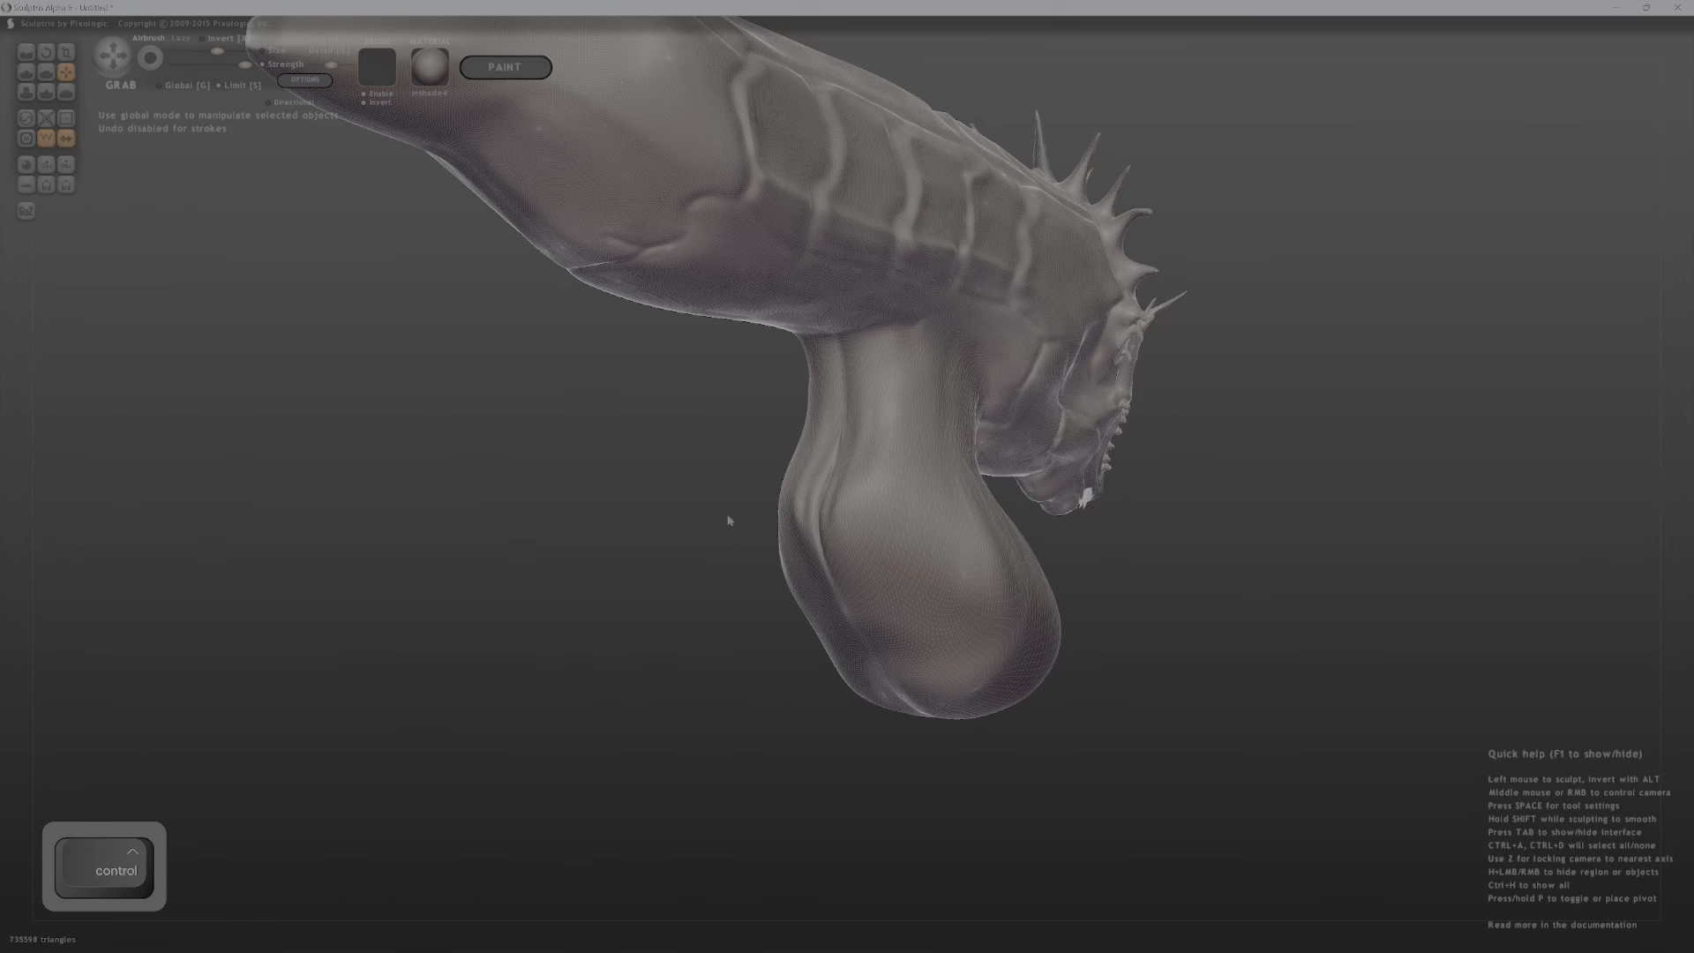
Reshape the neck's profile with the Grab brush, pulling its front edge up toward the jaw.
middle_drag(722, 529, 716, 488)
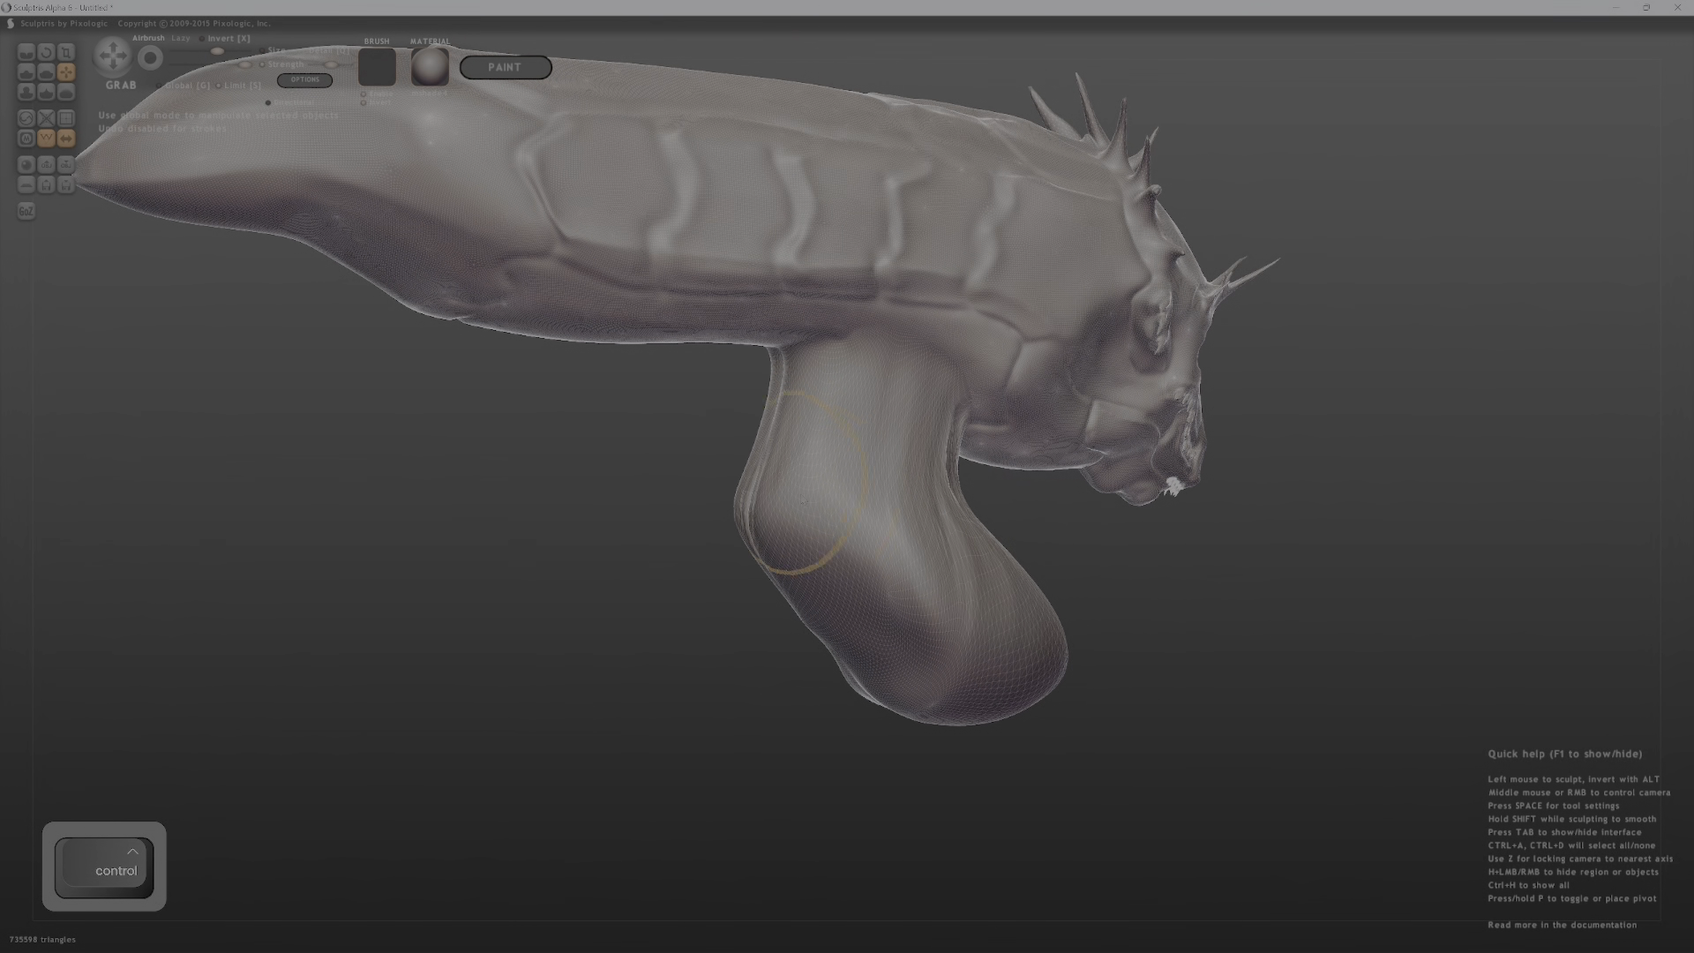
middle_drag(816, 452, 949, 525)
mouse_move(966, 424)
mouse_down()
mouse_move(993, 366)
mouse_move(1018, 362)
mouse_up()
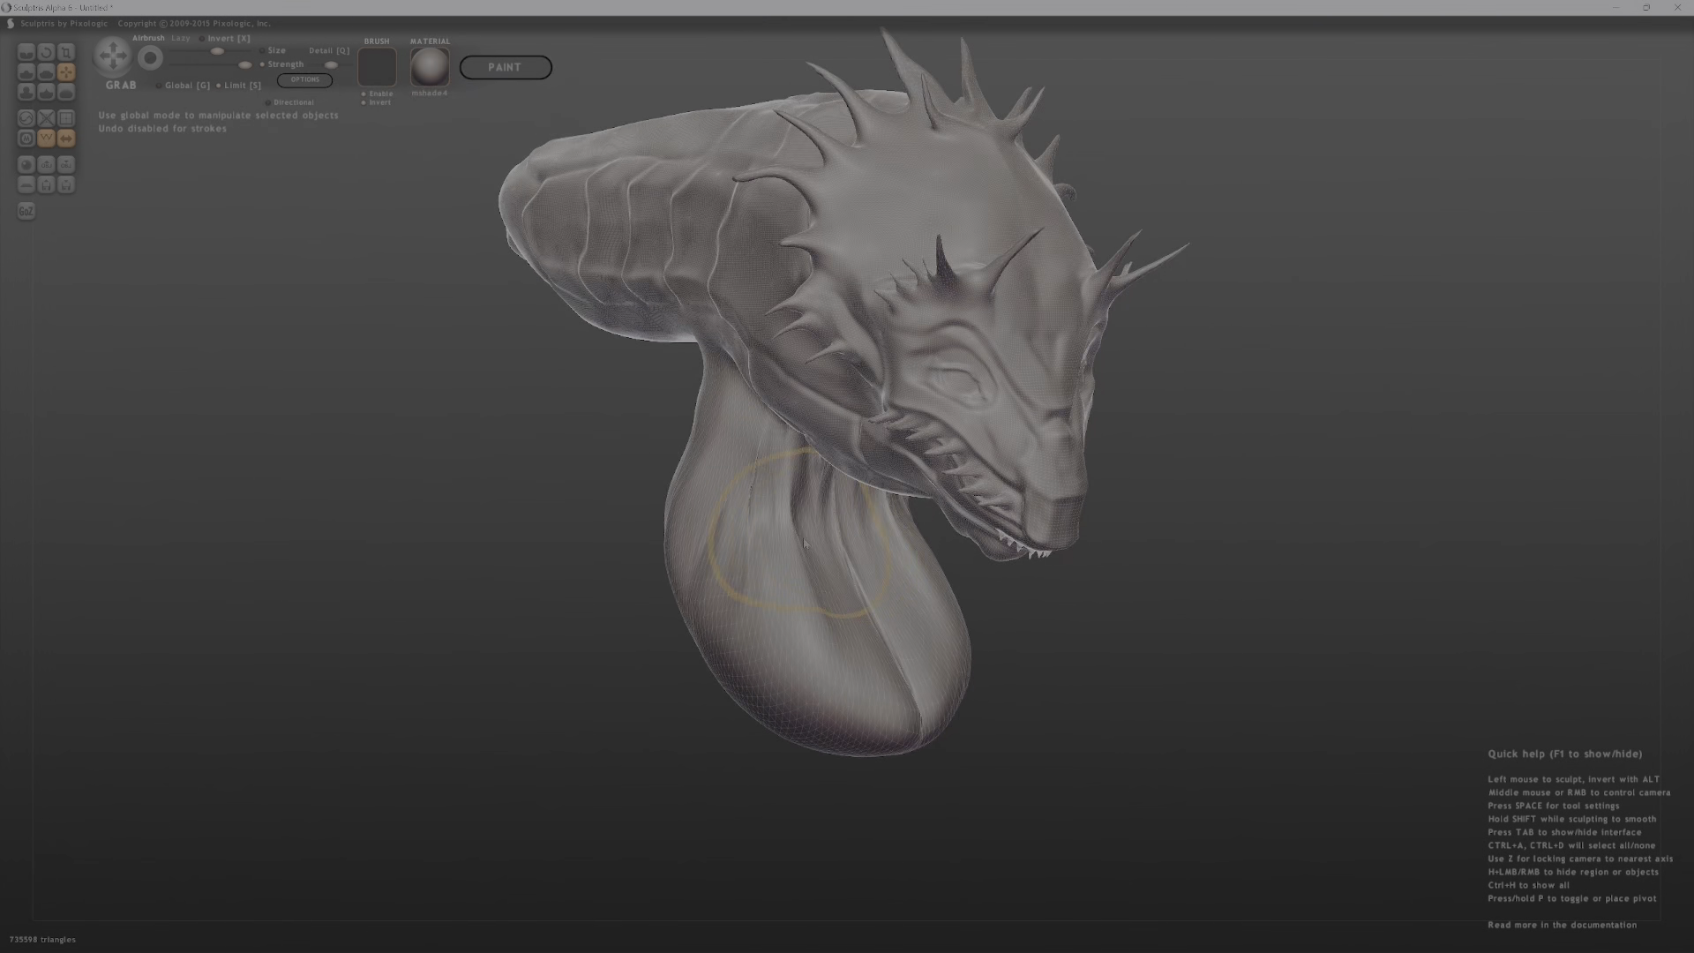
Build up the creased area where the neck meets the underside of the jaw with the Draw brush.
middle_drag(833, 534, 852, 595)
key(1)
drag(822, 351, 845, 389)
key(ctrl+z)
key(d)
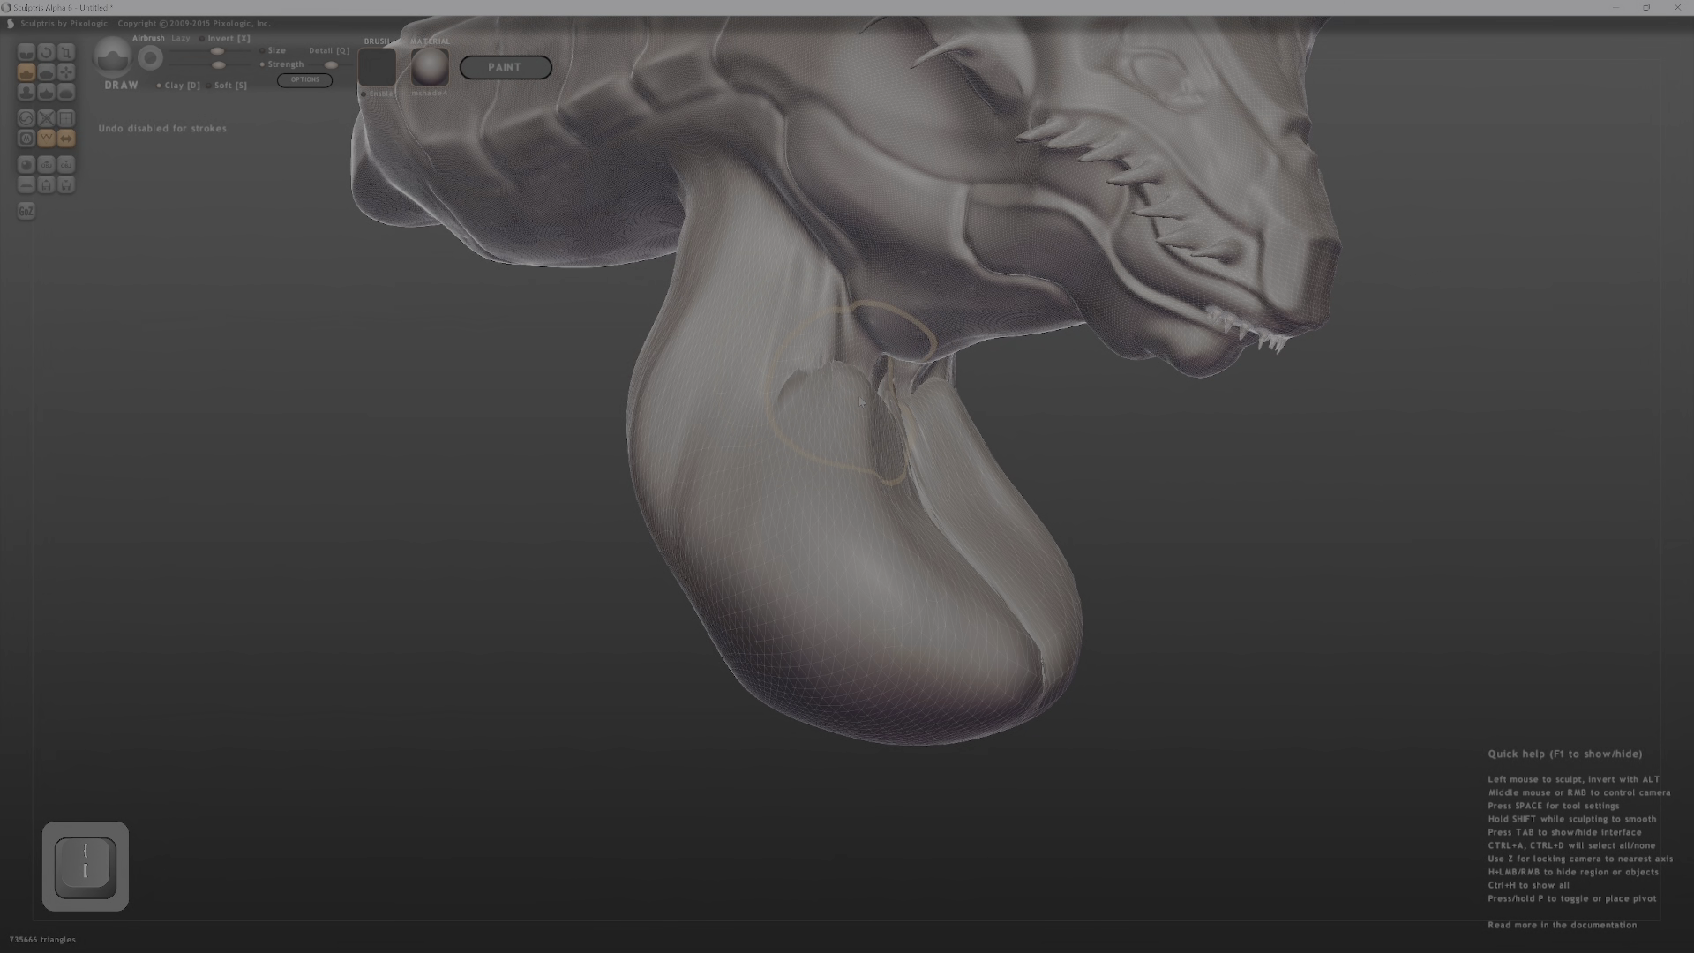
Smooth the lumps and folds on the throat just below the jaw.
key(shift)
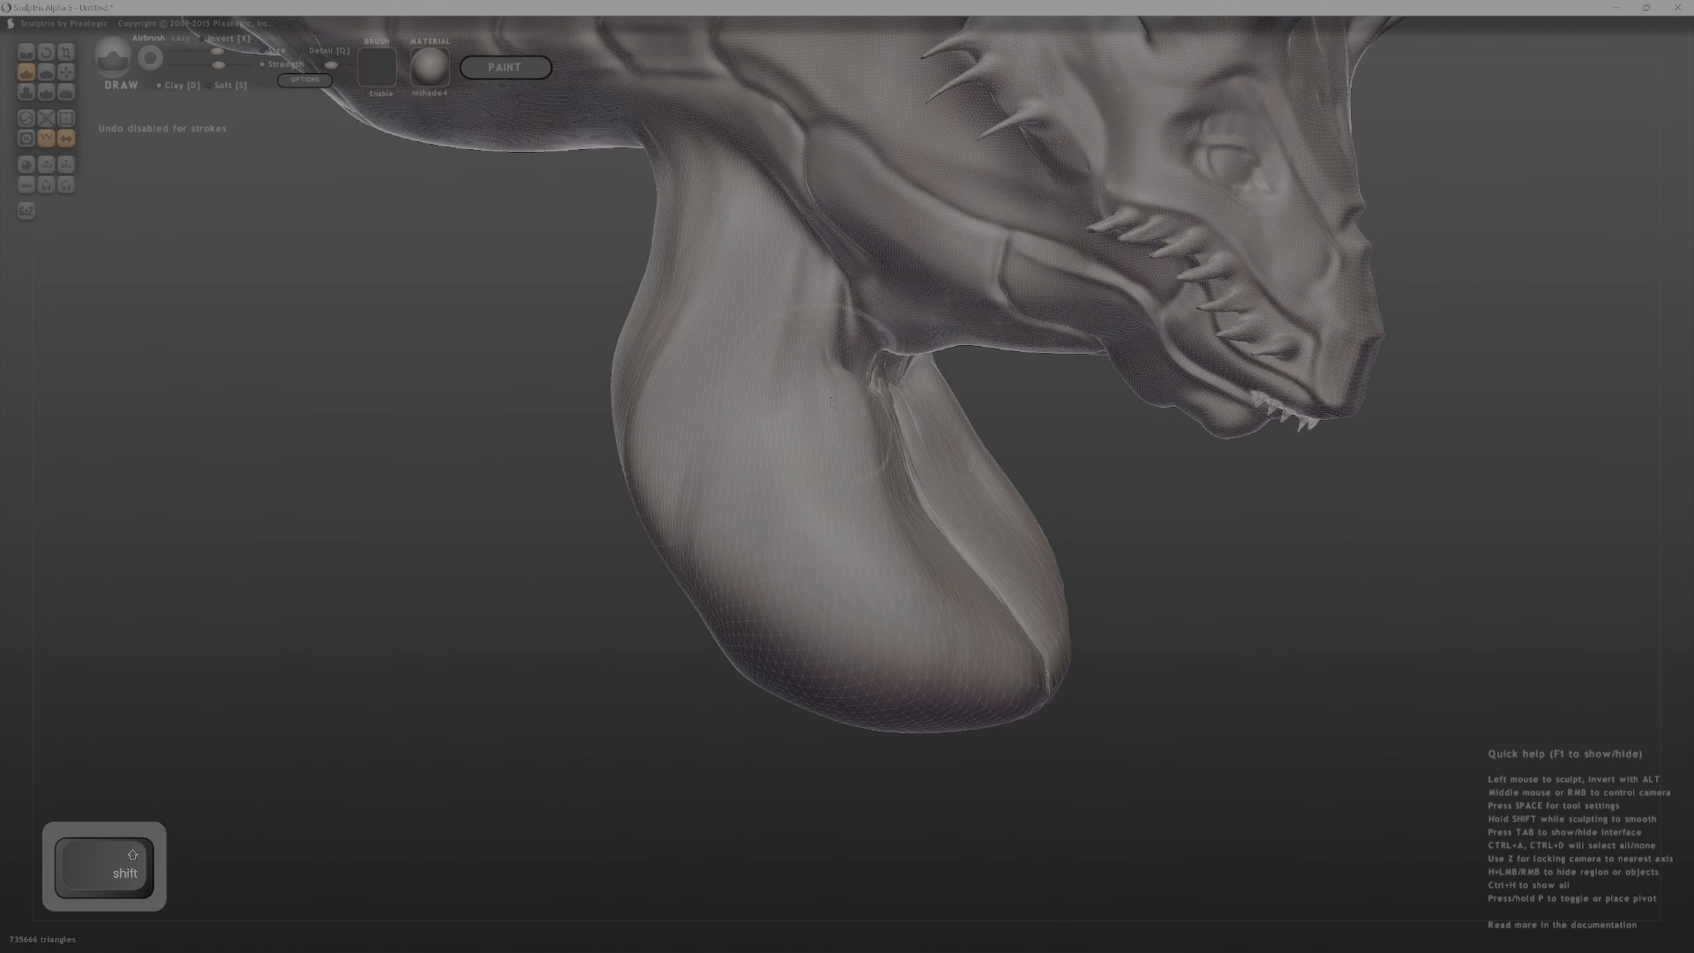
shift+drag(831, 402, 823, 396)
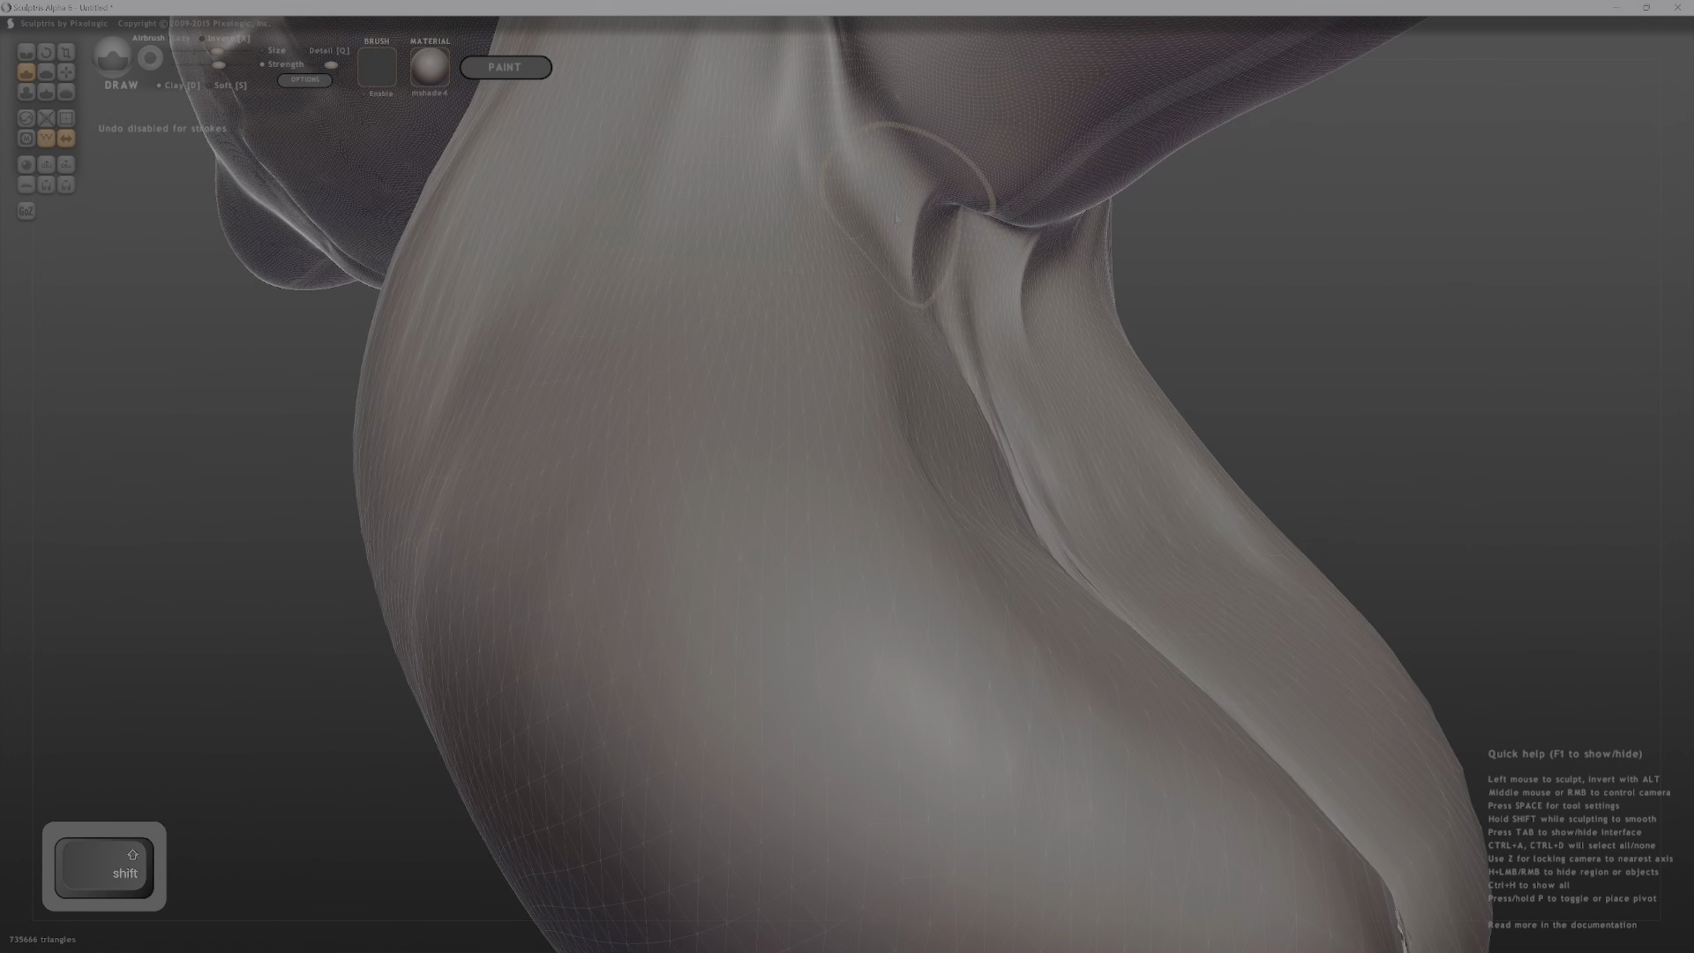
mouse_move(865, 201)
shift+mouse_down()
mouse_move(944, 163)
mouse_move(935, 264)
mouse_move(980, 212)
mouse_move(971, 246)
mouse_move(995, 272)
mouse_move(1019, 455)
mouse_move(1037, 458)
mouse_move(1006, 423)
shift+mouse_up()
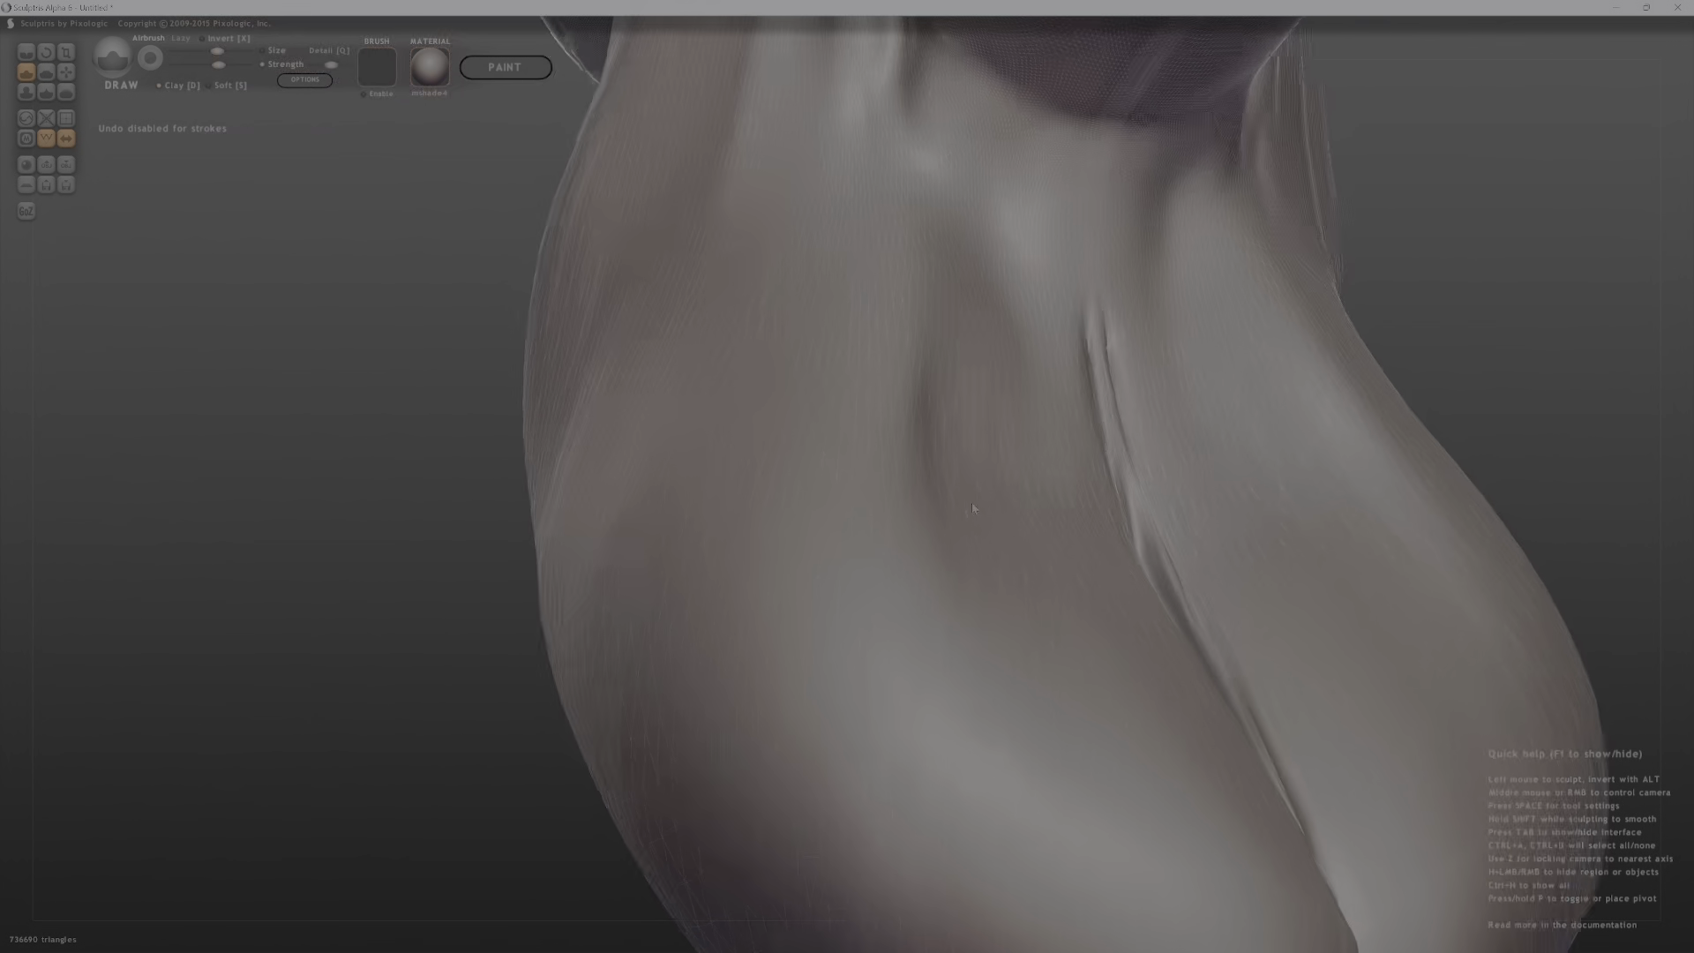
Smooth out the vertical centre crease on the front of the creature's lower neck.
mouse_move(1127, 413)
shift+mouse_down()
mouse_move(1160, 556)
mouse_move(1249, 700)
shift+mouse_up()
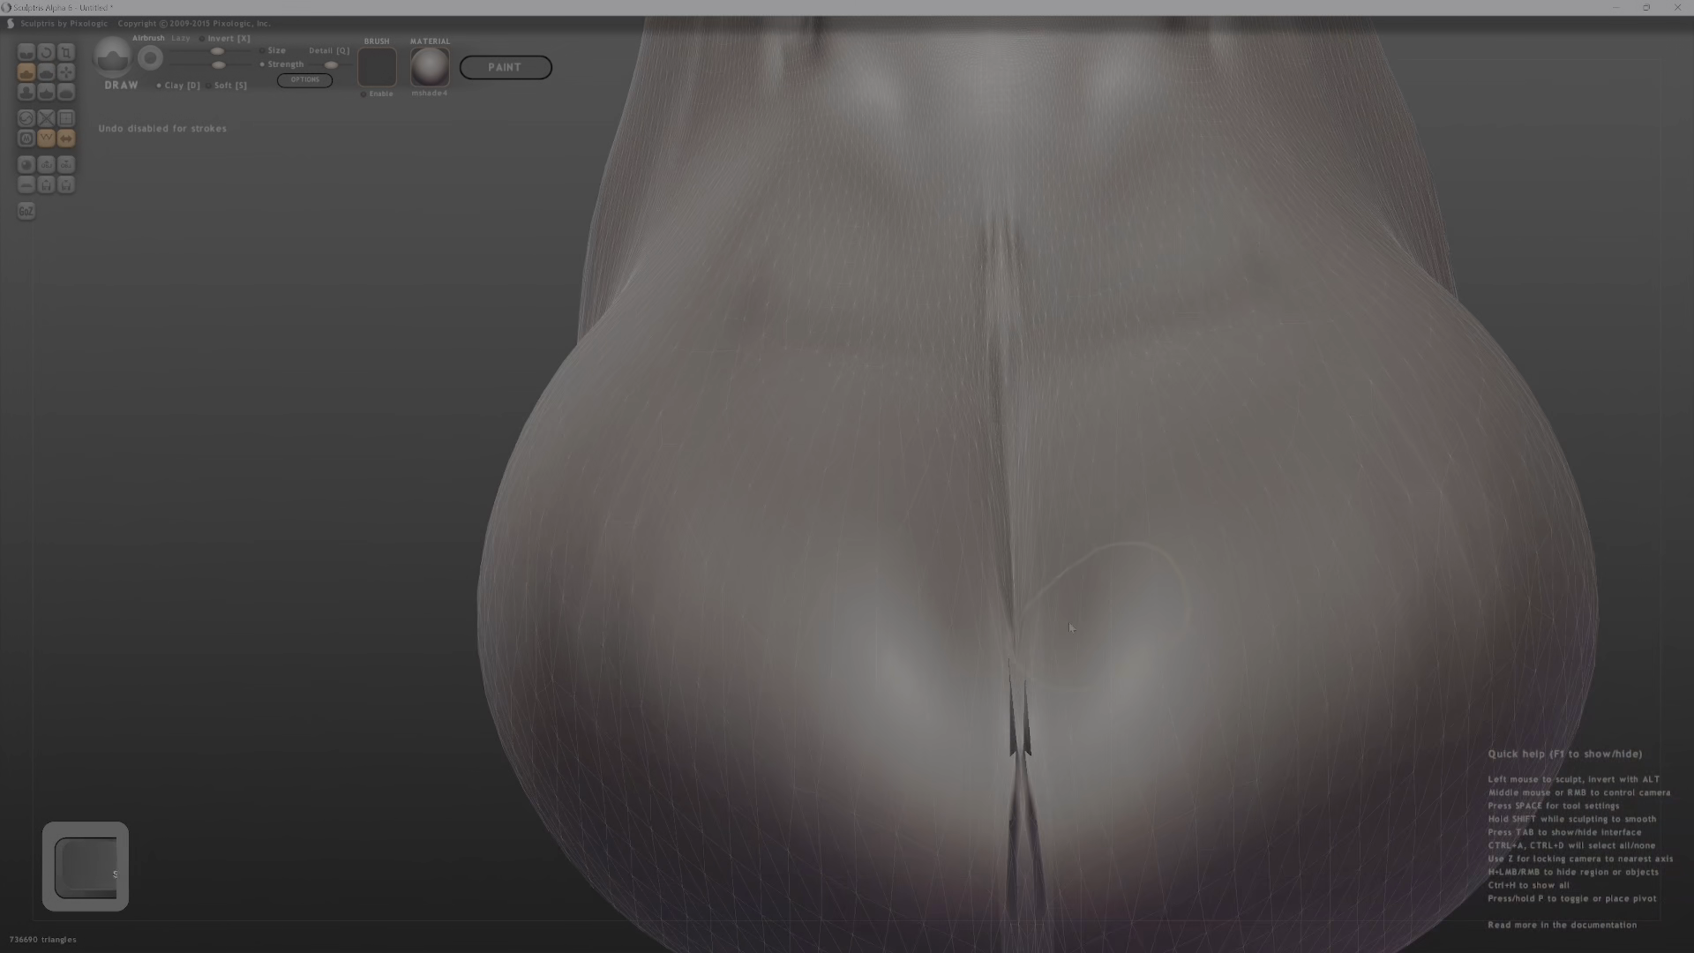
mouse_move(1050, 794)
shift+mouse_down()
mouse_move(1002, 663)
mouse_move(1013, 799)
mouse_move(1002, 385)
shift+mouse_up()
mouse_move(975, 456)
shift+mouse_down()
mouse_move(1032, 801)
mouse_move(1047, 748)
shift+mouse_up()
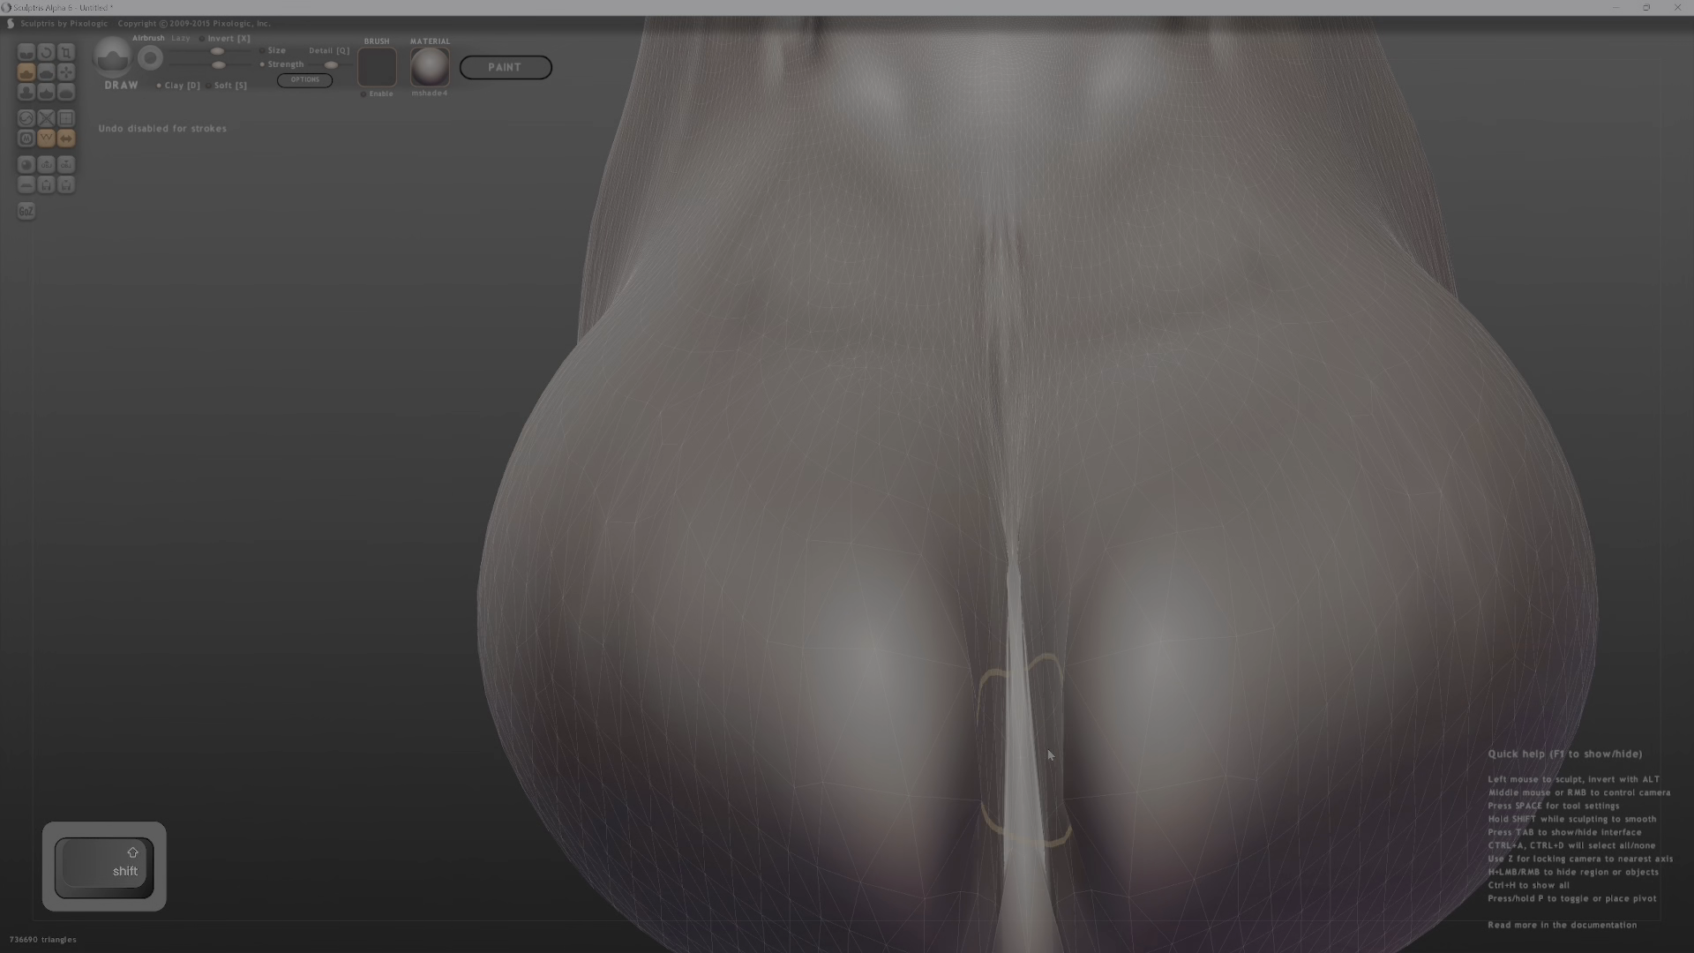
ctrl+middle_drag(1046, 748, 976, 654)
ctrl+middle_drag(860, 628, 935, 697)
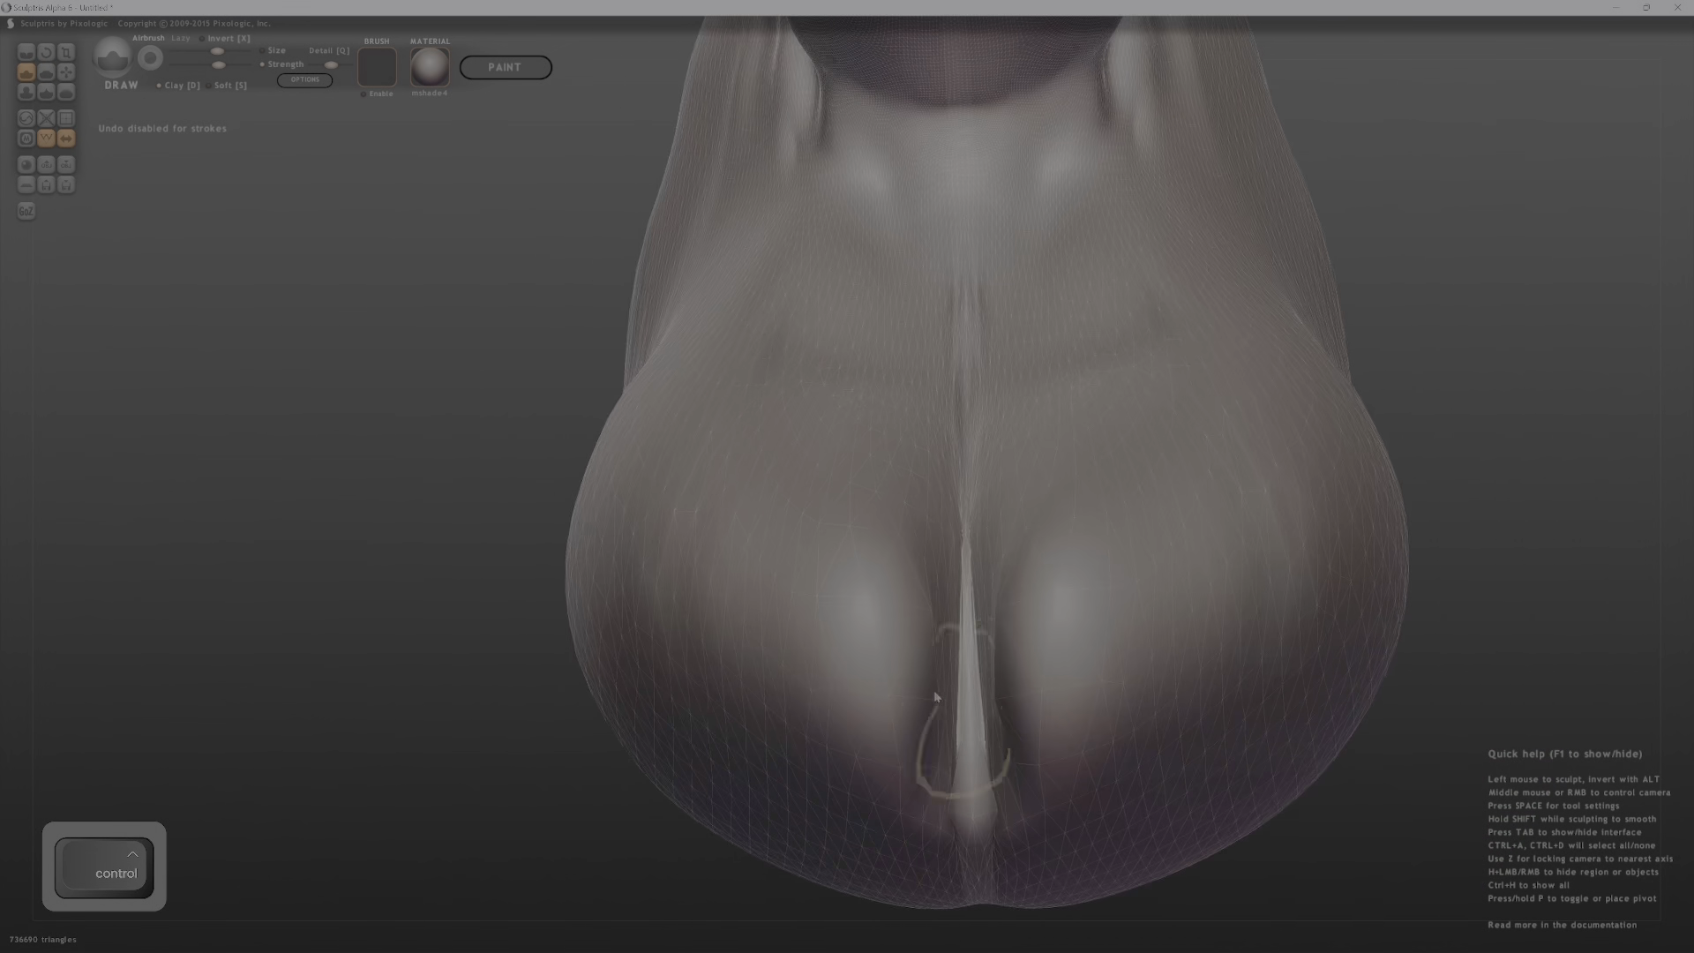
mouse_move(944, 683)
shift+mouse_down()
mouse_move(970, 609)
mouse_move(900, 530)
mouse_move(923, 441)
mouse_move(971, 697)
mouse_move(956, 702)
mouse_move(944, 688)
mouse_move(971, 600)
mouse_move(957, 706)
mouse_move(976, 603)
shift+mouse_up()
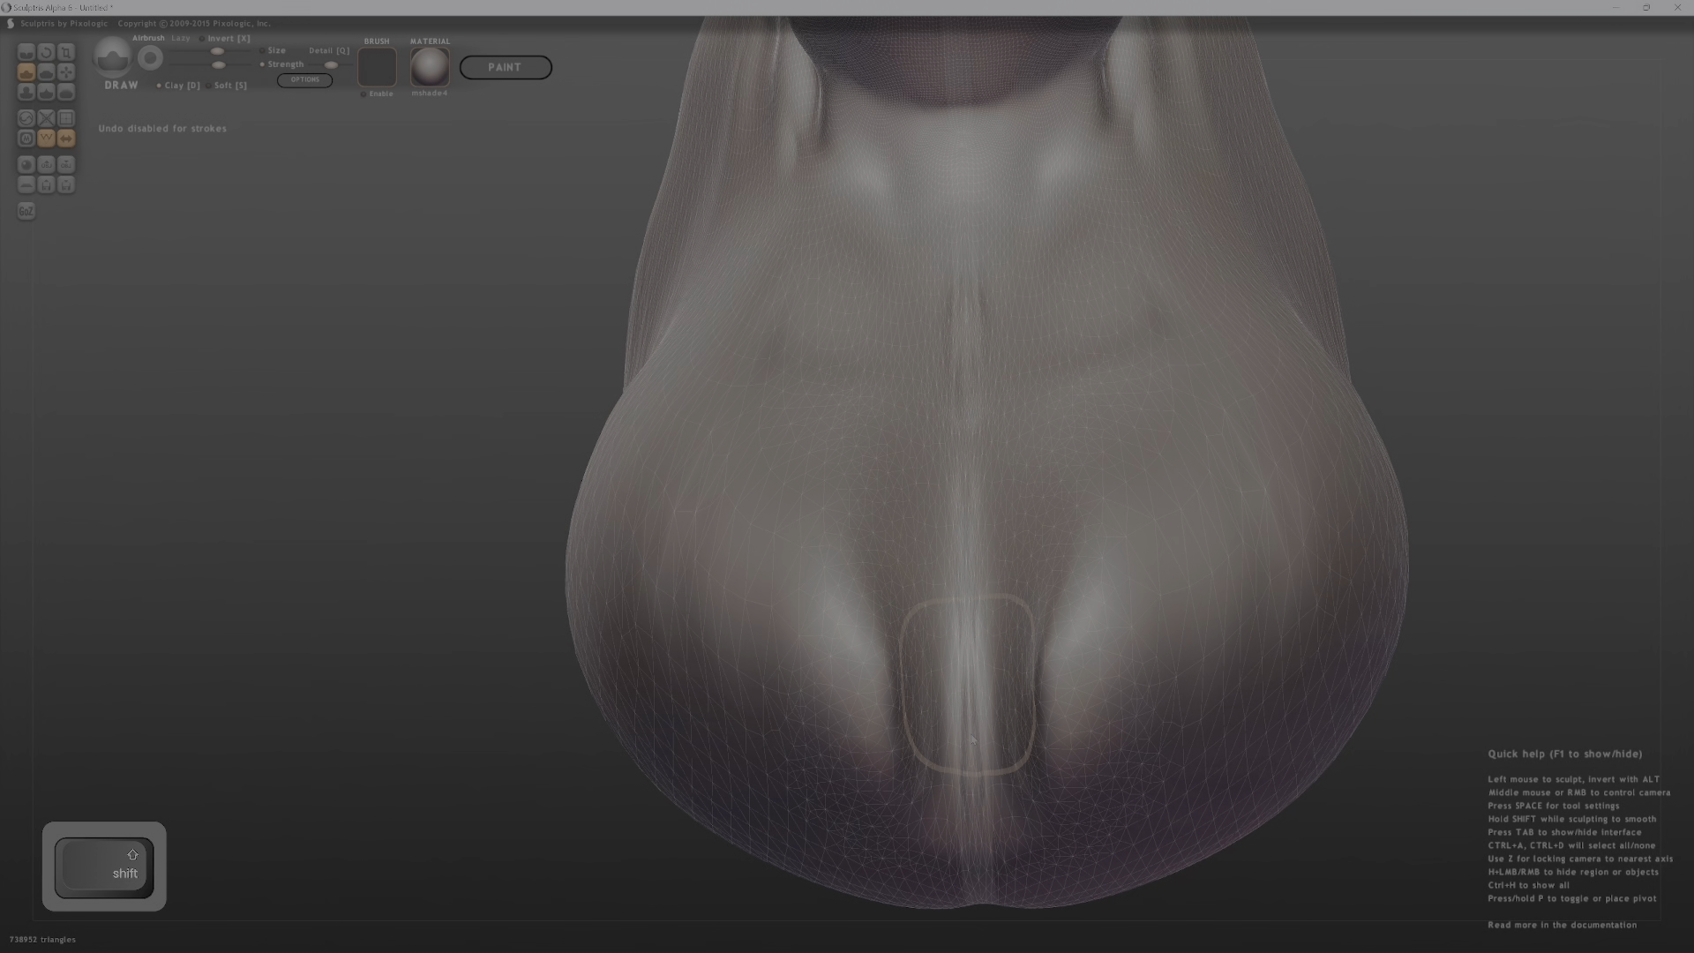
shift+drag(972, 740, 938, 641)
mouse_move(962, 555)
shift+mouse_down()
mouse_move(937, 593)
mouse_move(937, 758)
mouse_move(964, 596)
shift+mouse_up()
shift+drag(986, 696, 951, 538)
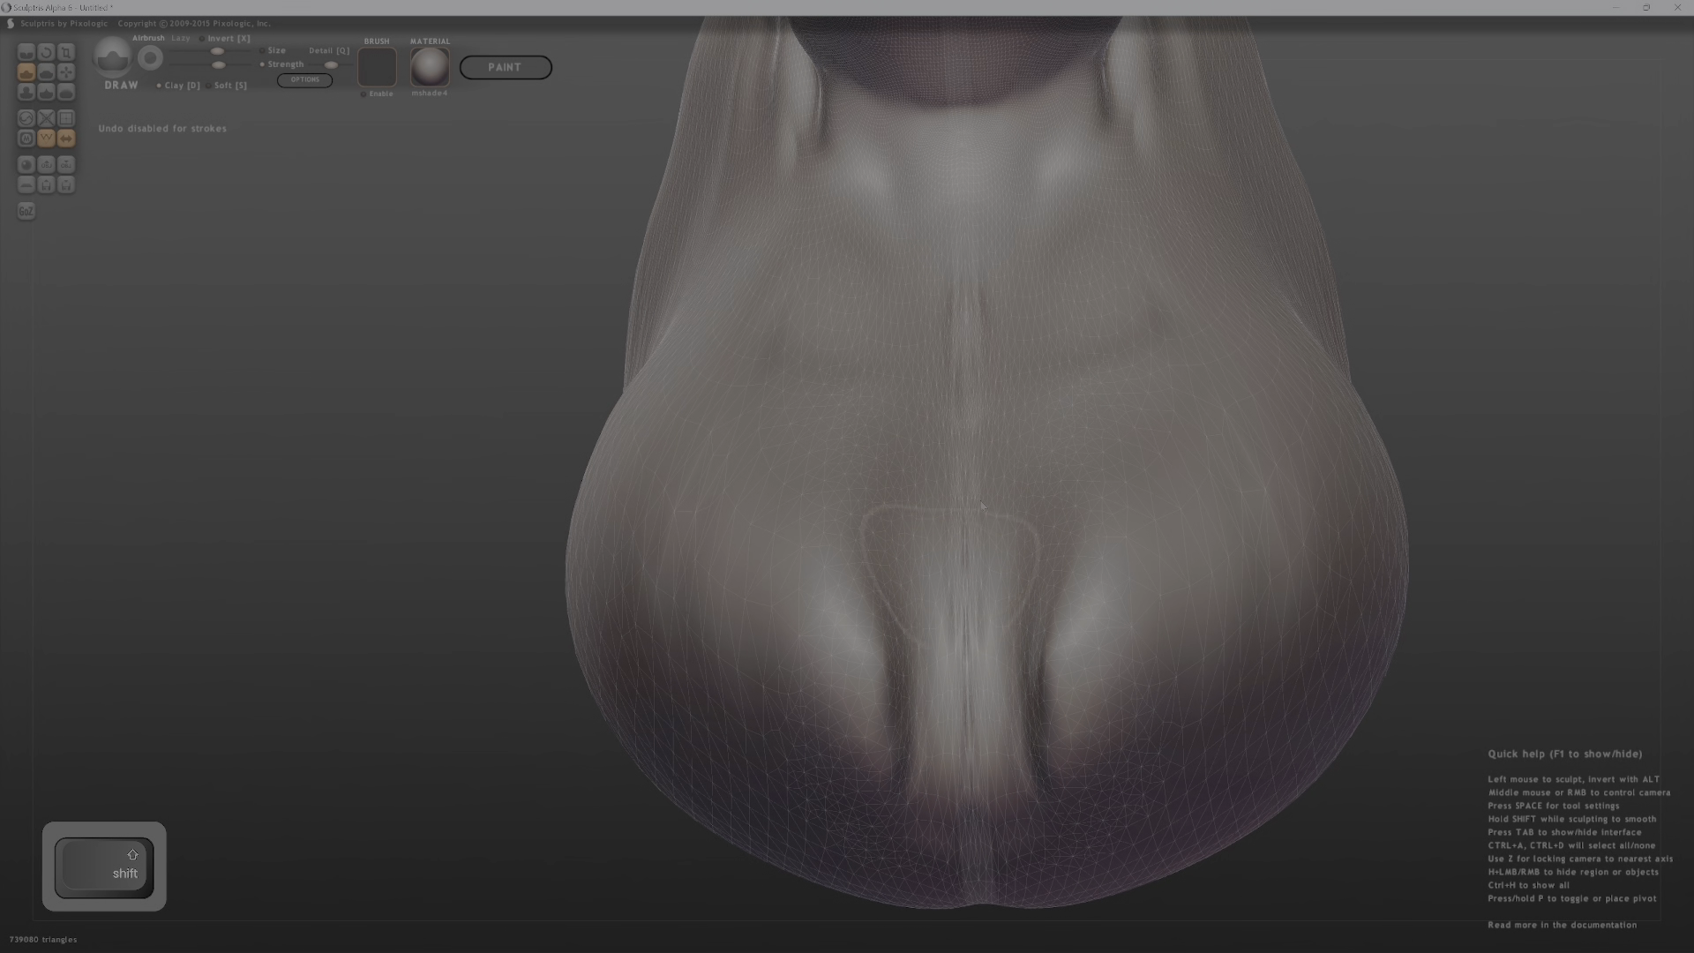
Smooth the centre folds towards the underside of the neck's lower end.
middle_drag(989, 629, 952, 616)
shift+drag(941, 525, 899, 465)
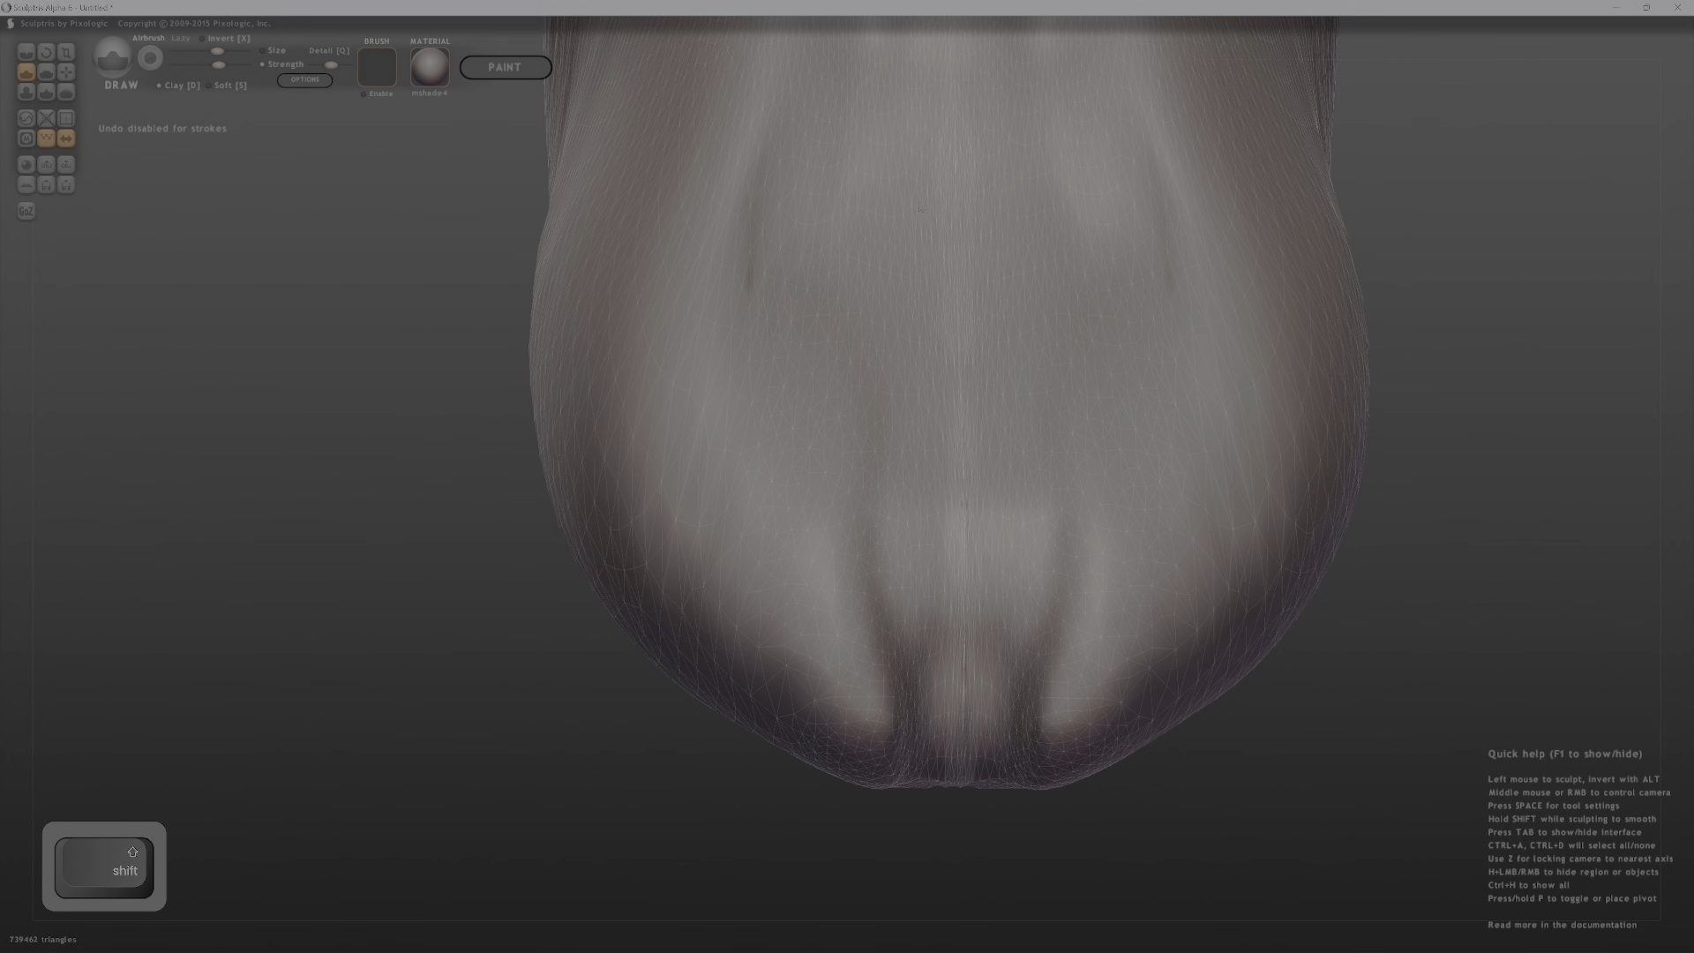
shift+drag(960, 558, 978, 607)
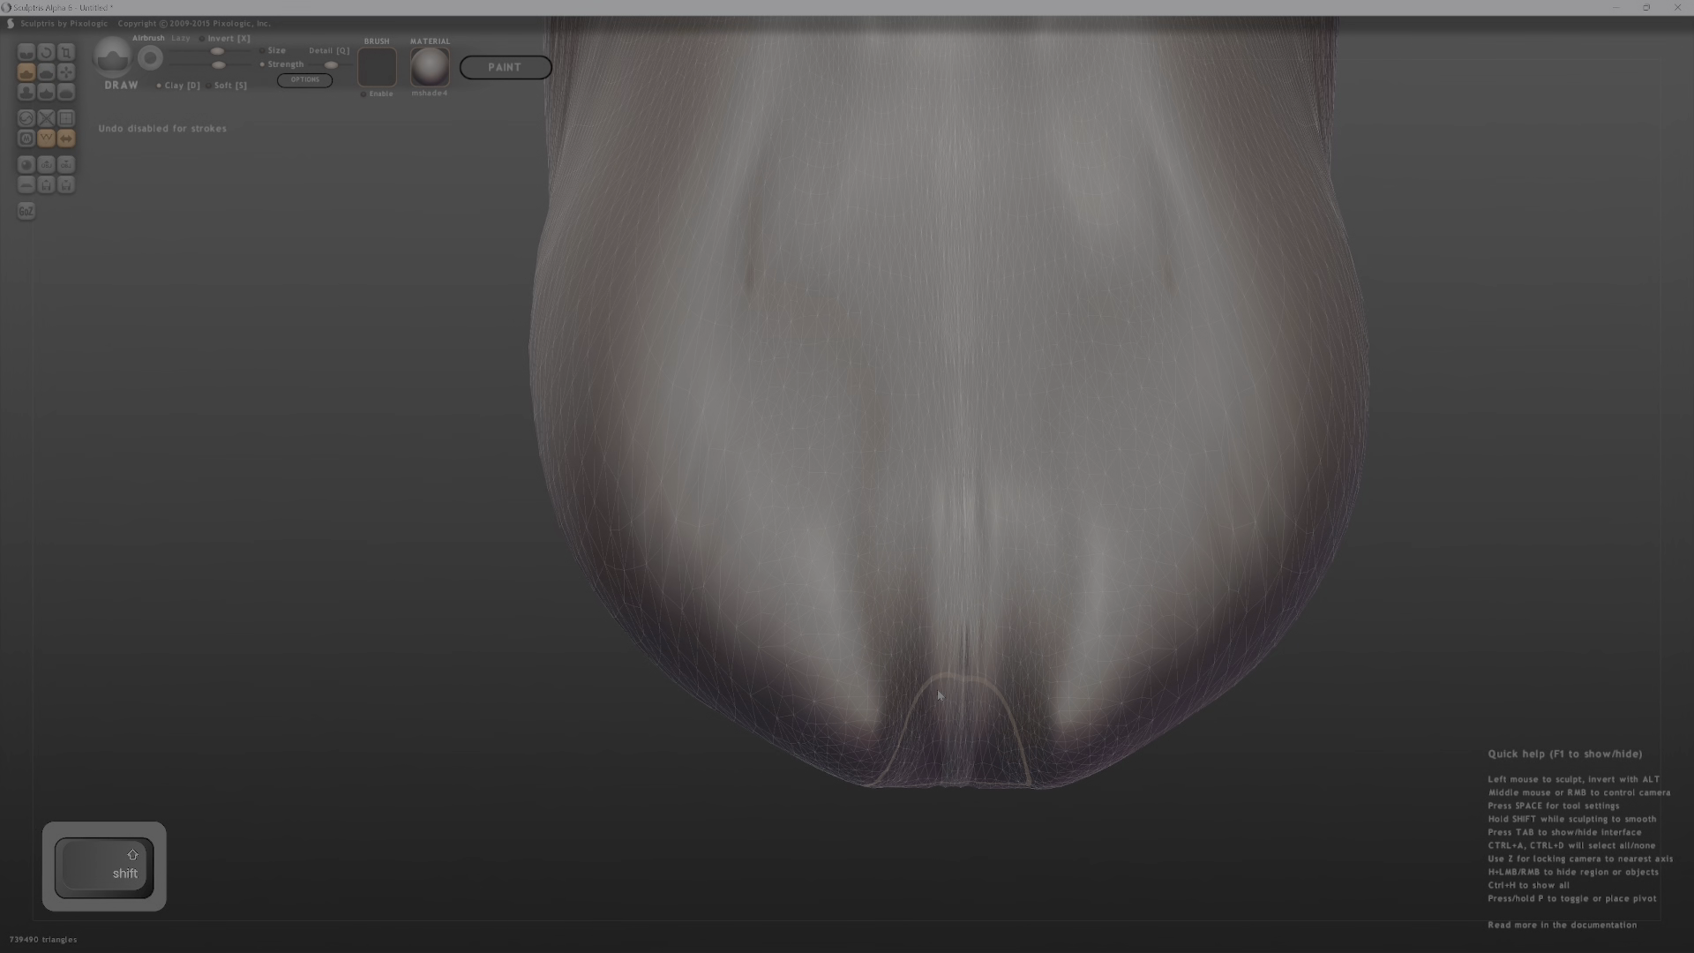
With the Smooth brush, soften the remaining ridges along the front centre and side bulge of the neck.
mouse_move(939, 695)
middle_down()
mouse_move(964, 774)
mouse_move(879, 745)
middle_up()
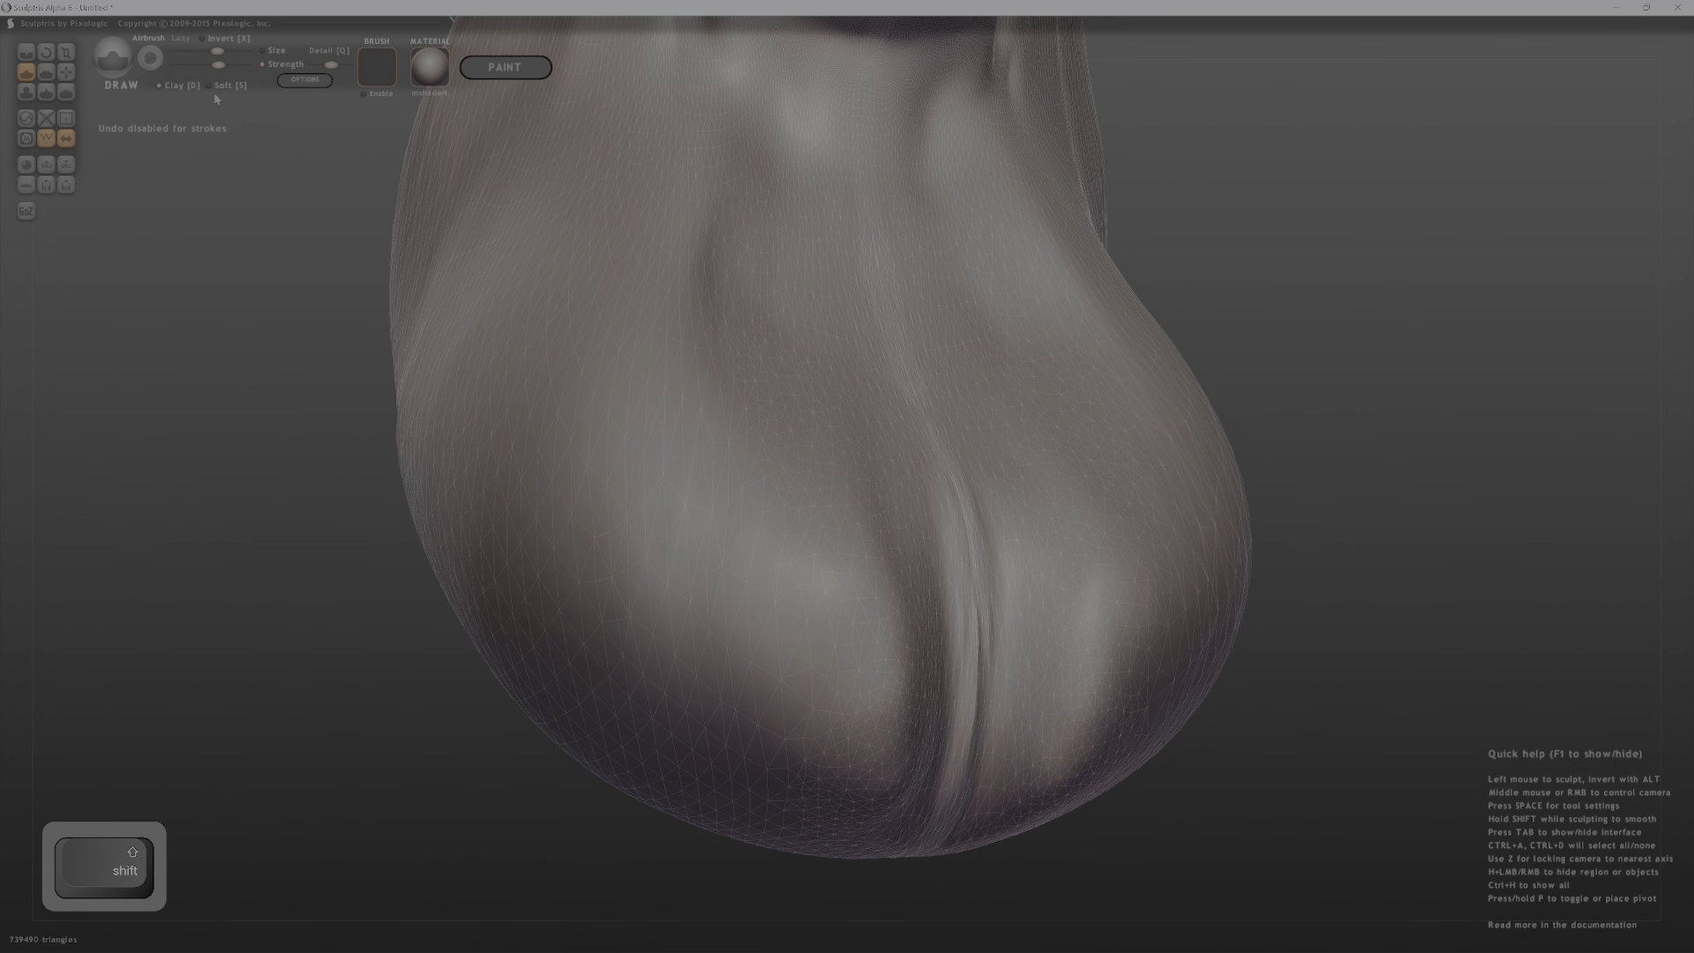
key(b)
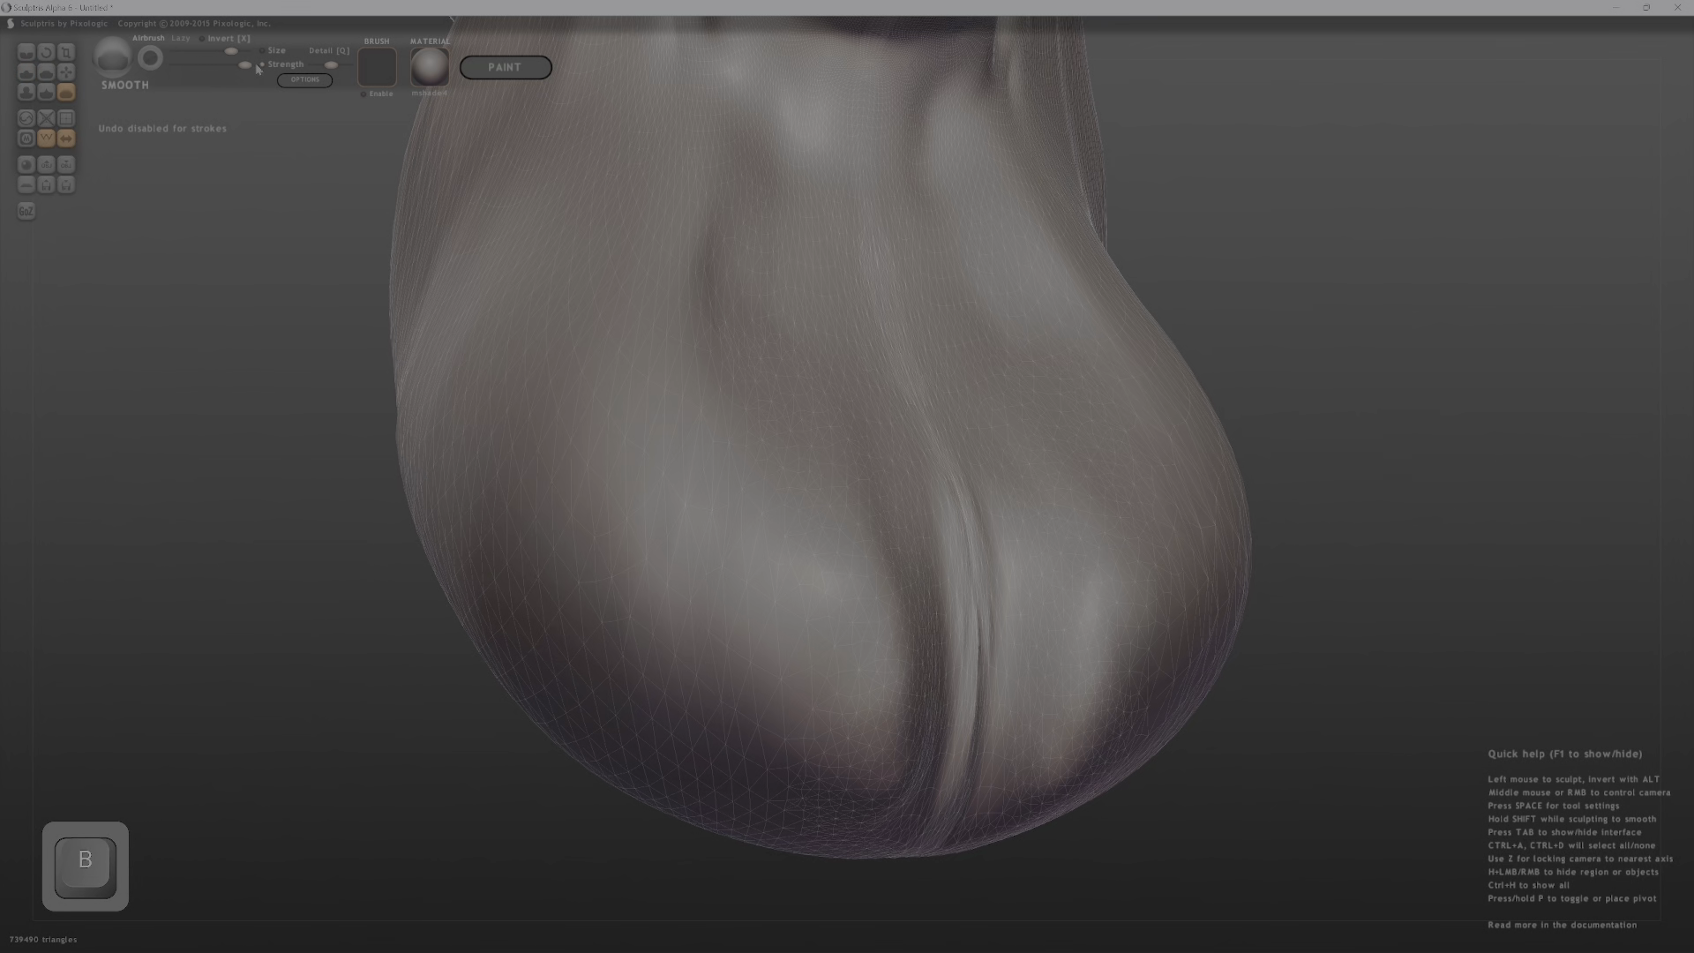
mouse_move(937, 465)
mouse_down()
mouse_move(908, 644)
mouse_move(922, 529)
mouse_up()
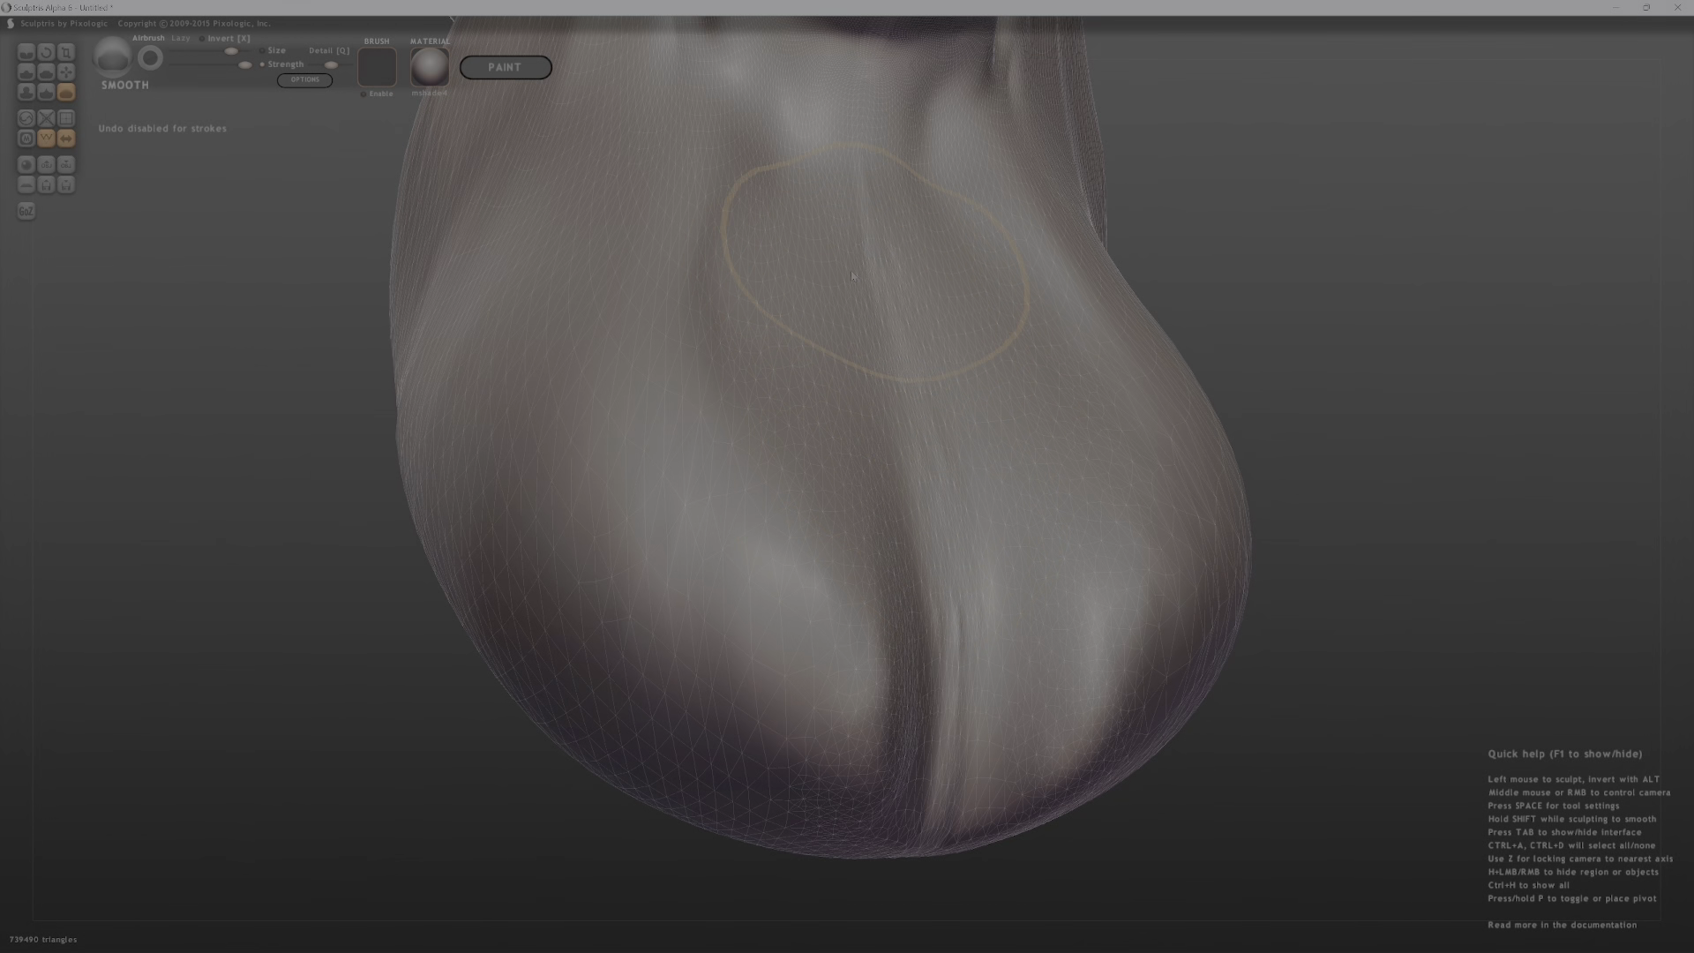
mouse_move(869, 346)
mouse_down()
mouse_move(896, 605)
mouse_move(938, 624)
mouse_move(797, 650)
mouse_move(897, 727)
mouse_move(824, 716)
mouse_up()
middle_drag(824, 717, 855, 643)
mouse_move(855, 643)
mouse_down()
mouse_move(757, 661)
mouse_move(742, 642)
mouse_move(908, 534)
mouse_move(1017, 631)
mouse_up()
Build up muscle volume on the side of the lower neck with the Draw brush, working around towards the back.
mouse_move(1017, 632)
ctrl+middle_down()
mouse_move(617, 494)
mouse_move(719, 476)
mouse_move(1202, 612)
mouse_move(1028, 573)
mouse_move(954, 691)
mouse_move(969, 635)
mouse_move(959, 540)
ctrl+middle_up()
key(d)
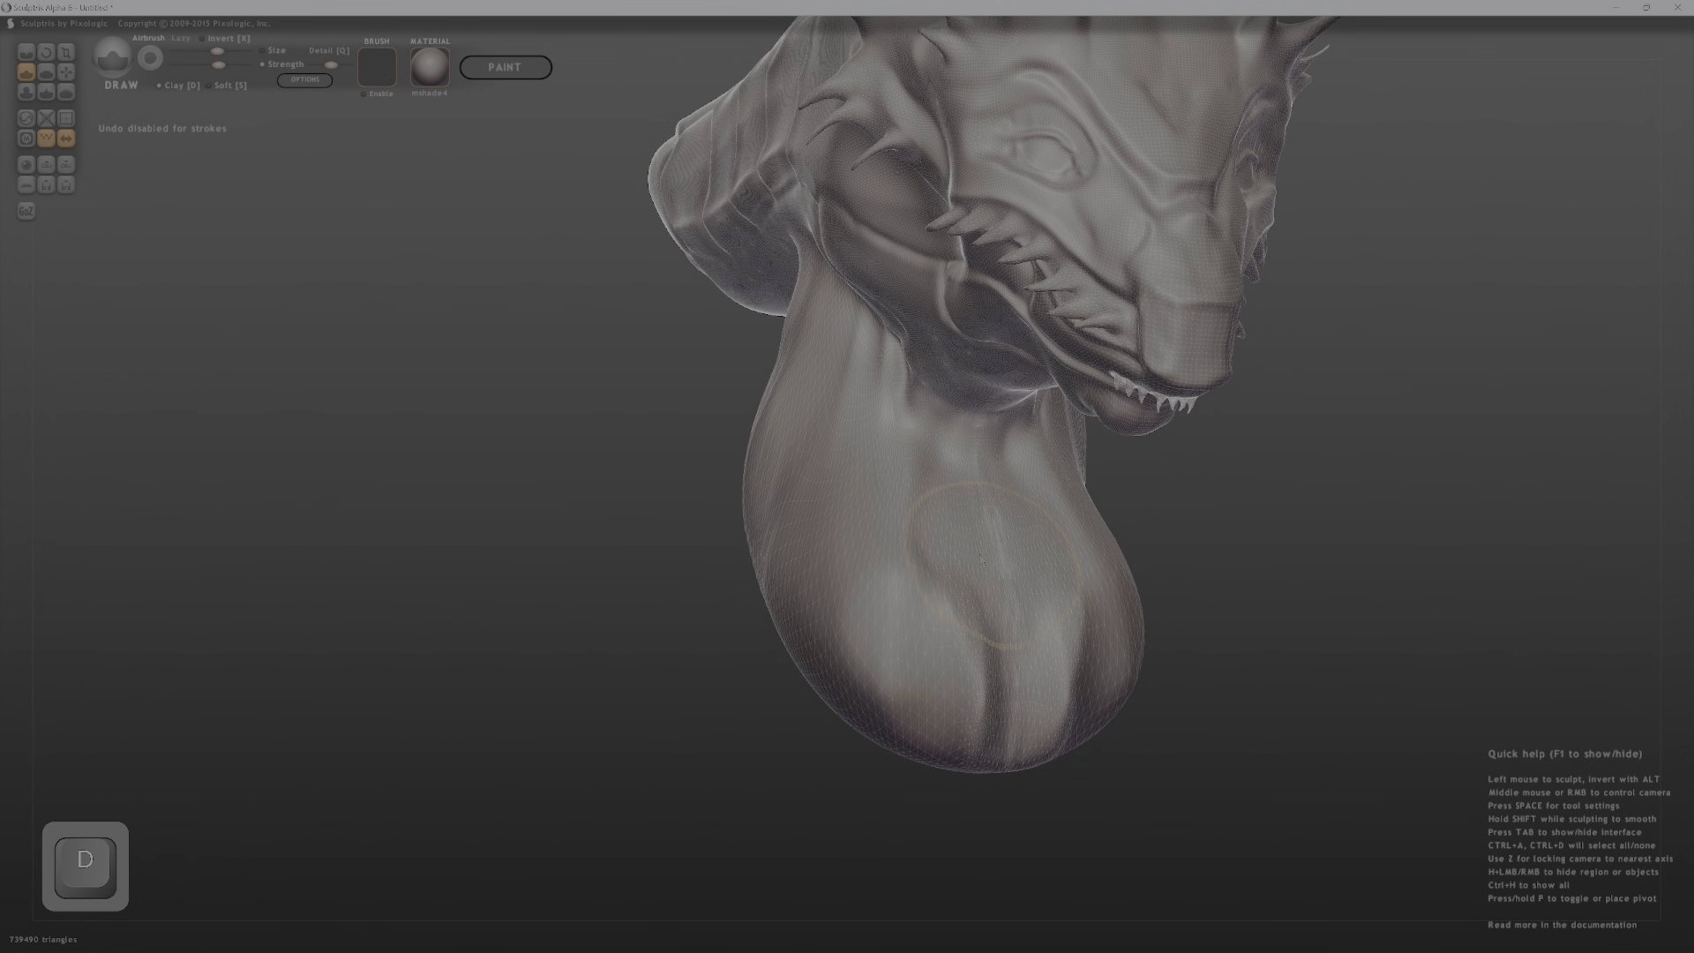
mouse_move(983, 631)
mouse_down()
mouse_move(997, 684)
mouse_move(922, 695)
mouse_up()
middle_drag(922, 695, 1073, 703)
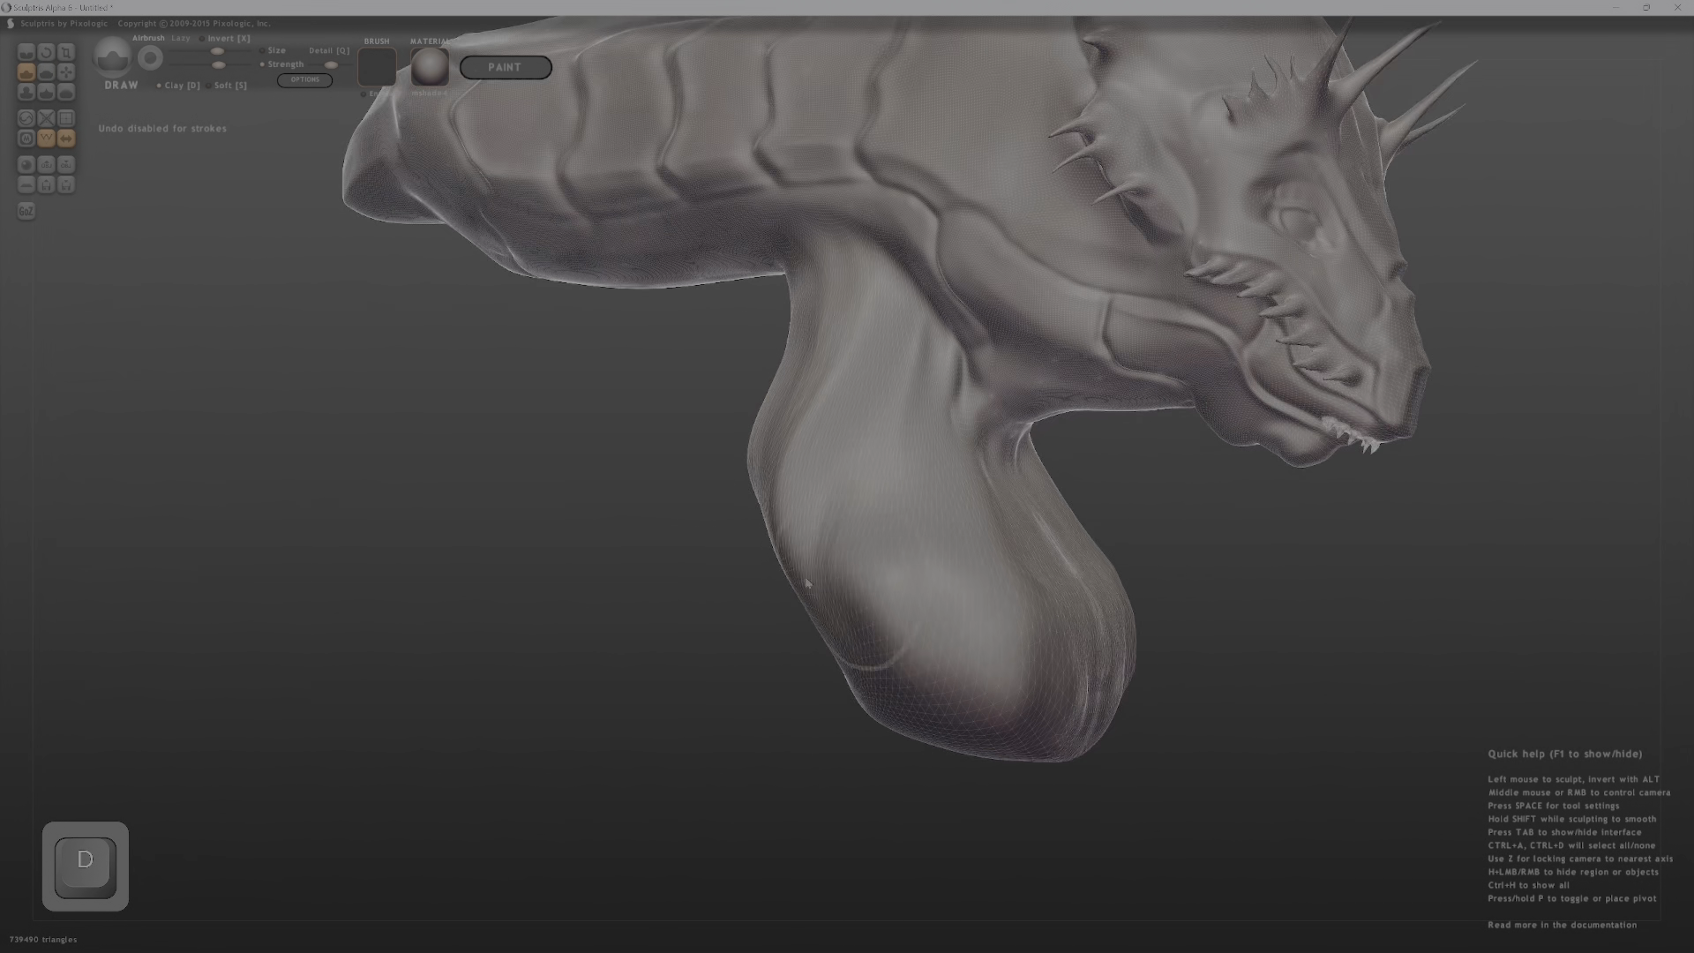
middle_drag(806, 583, 940, 557)
mouse_move(833, 565)
mouse_down()
mouse_move(833, 519)
mouse_move(889, 538)
mouse_up()
middle_drag(889, 539, 959, 506)
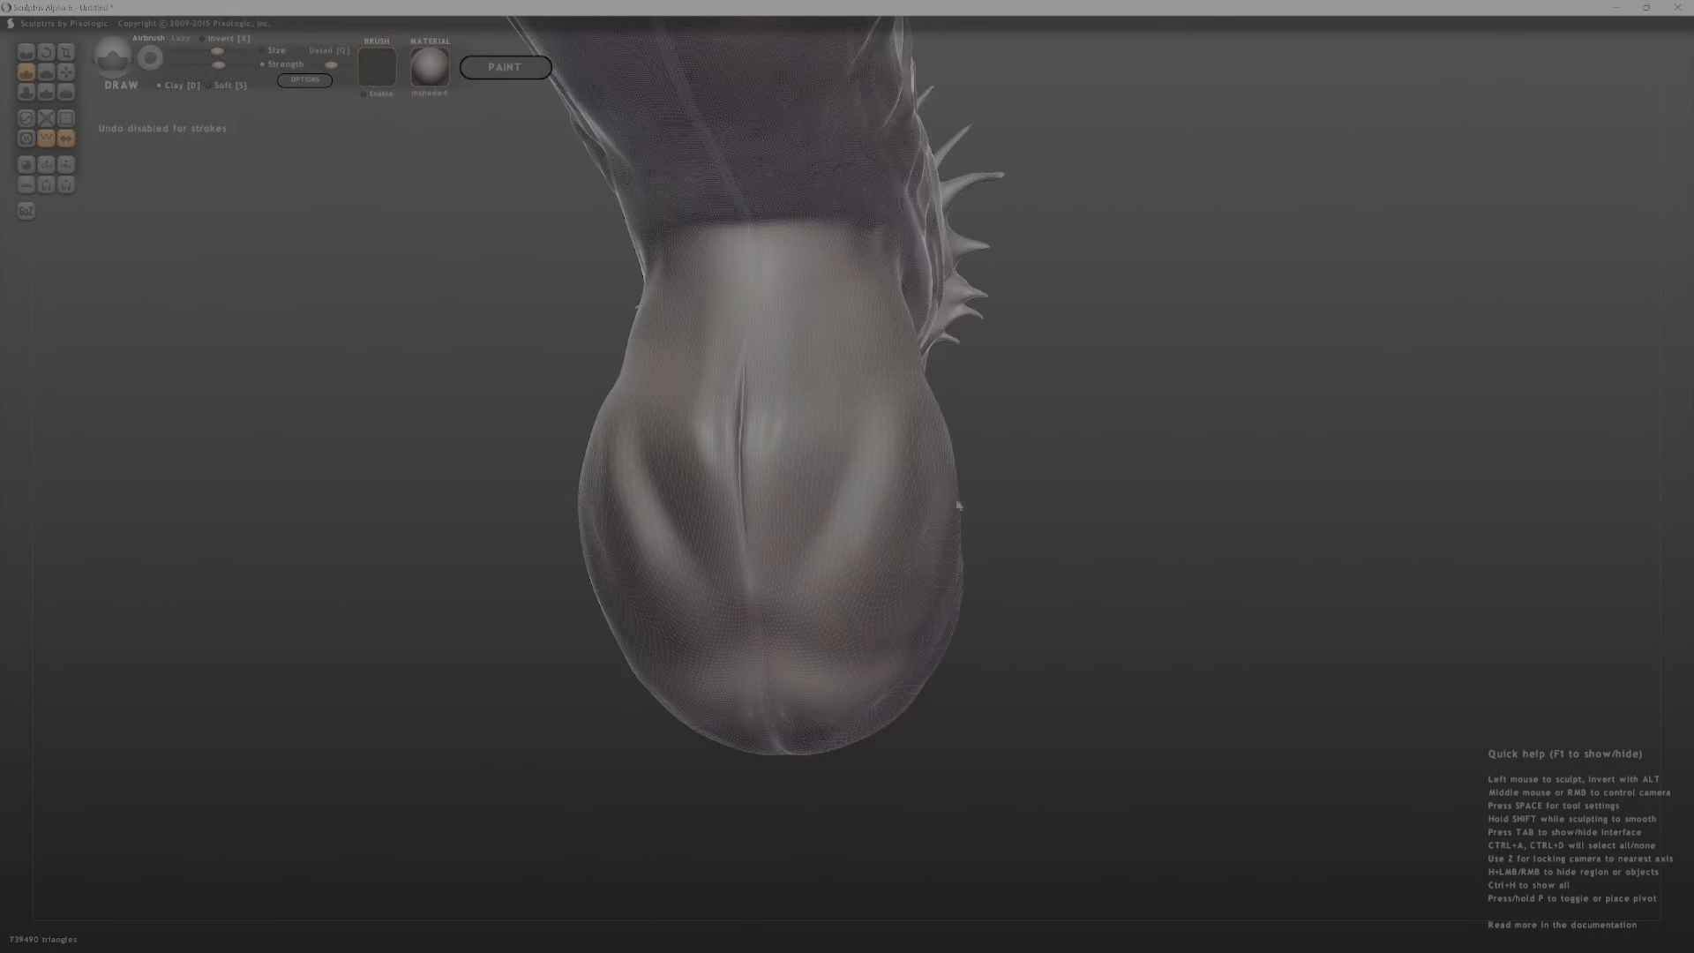
drag(882, 535, 870, 503)
Smooth the centre crease on the back of the neck and add volume across the hollows beside it.
middle_drag(870, 504, 861, 560)
mouse_move(748, 460)
shift+mouse_down()
mouse_move(767, 521)
mouse_move(725, 569)
mouse_move(756, 618)
shift+mouse_up()
mouse_move(756, 617)
middle_down()
mouse_move(748, 645)
mouse_move(778, 471)
middle_up()
drag(718, 541, 843, 558)
middle_drag(829, 556, 790, 490)
drag(750, 520, 759, 470)
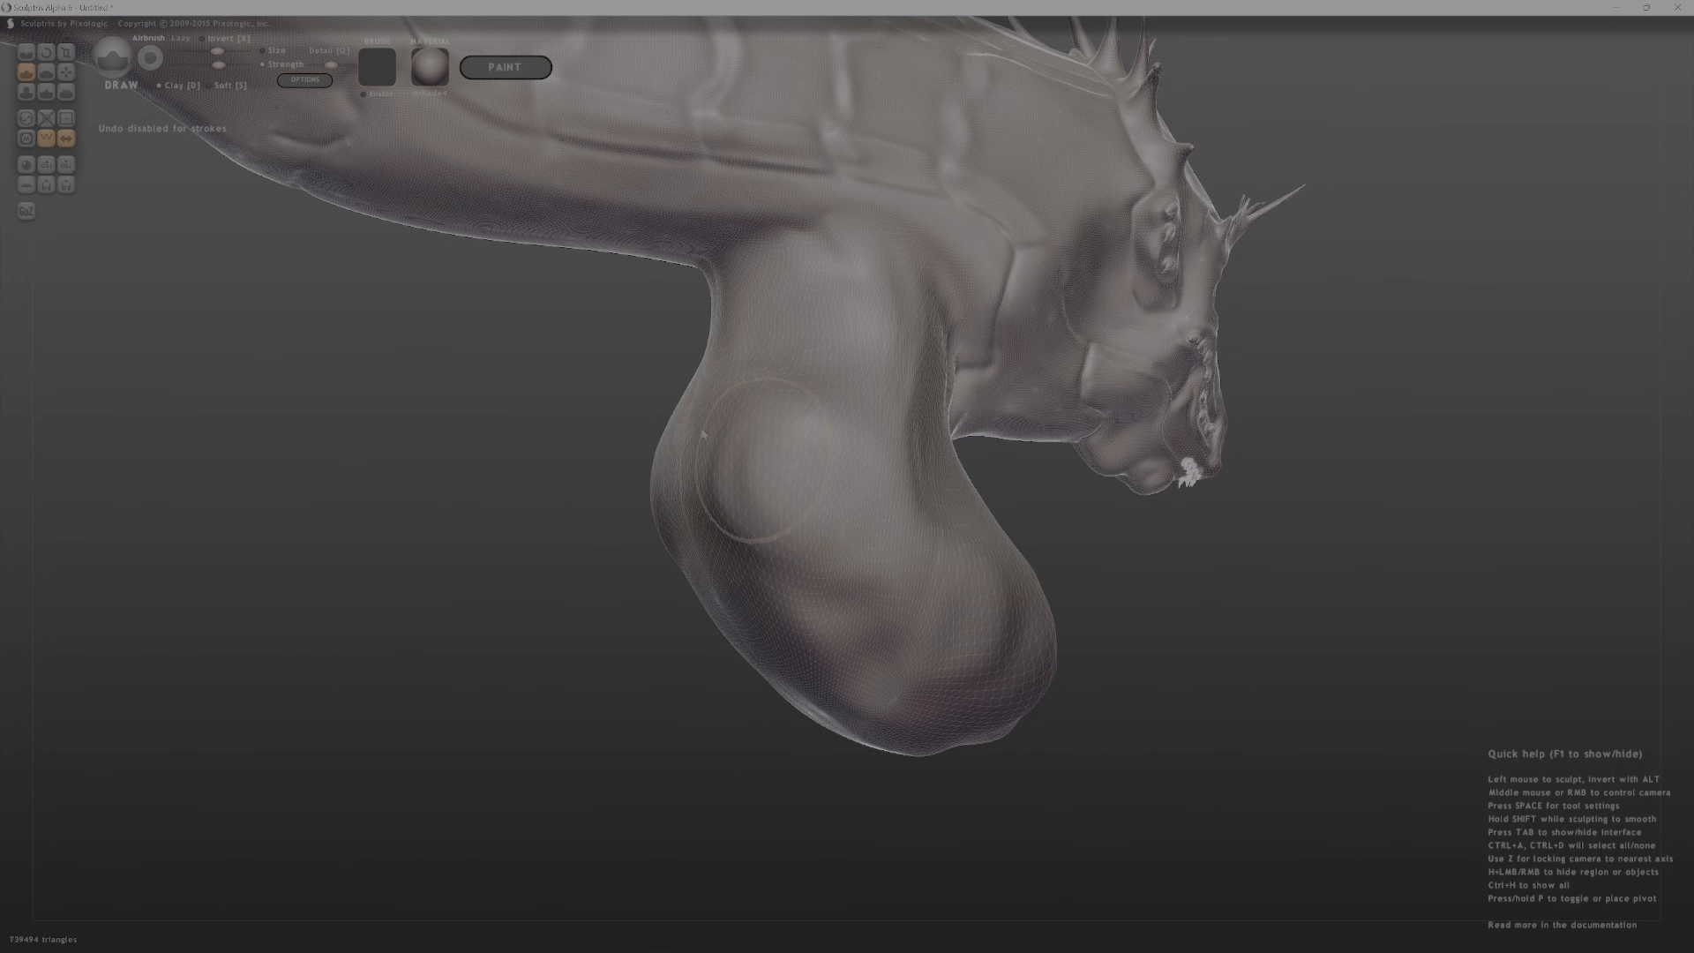
Add volume to the rear side of the neck below where it joins the creature's body.
middle_drag(730, 440, 735, 405)
drag(751, 331, 787, 359)
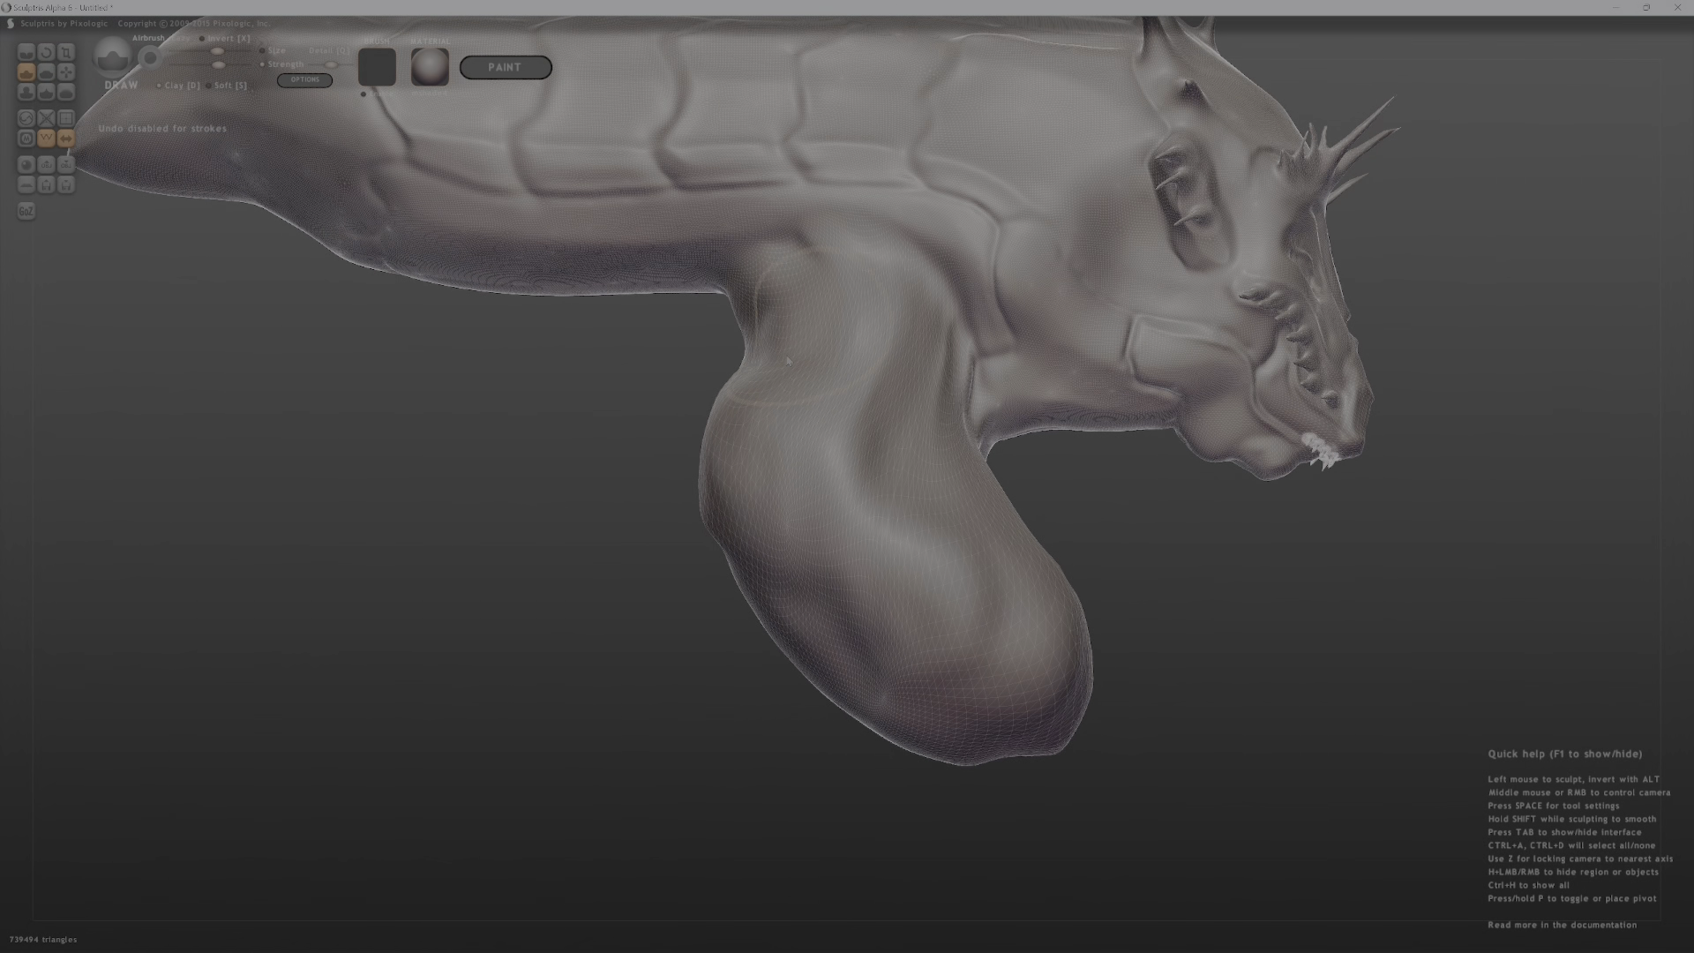
mouse_move(730, 408)
middle_down()
mouse_move(752, 295)
mouse_move(718, 265)
middle_up()
mouse_move(848, 310)
middle_down()
mouse_move(755, 256)
mouse_move(821, 264)
mouse_move(900, 366)
middle_up()
mouse_move(900, 446)
middle_down()
mouse_move(776, 432)
mouse_move(811, 436)
middle_up()
middle_drag(781, 506, 737, 501)
drag(825, 445, 820, 501)
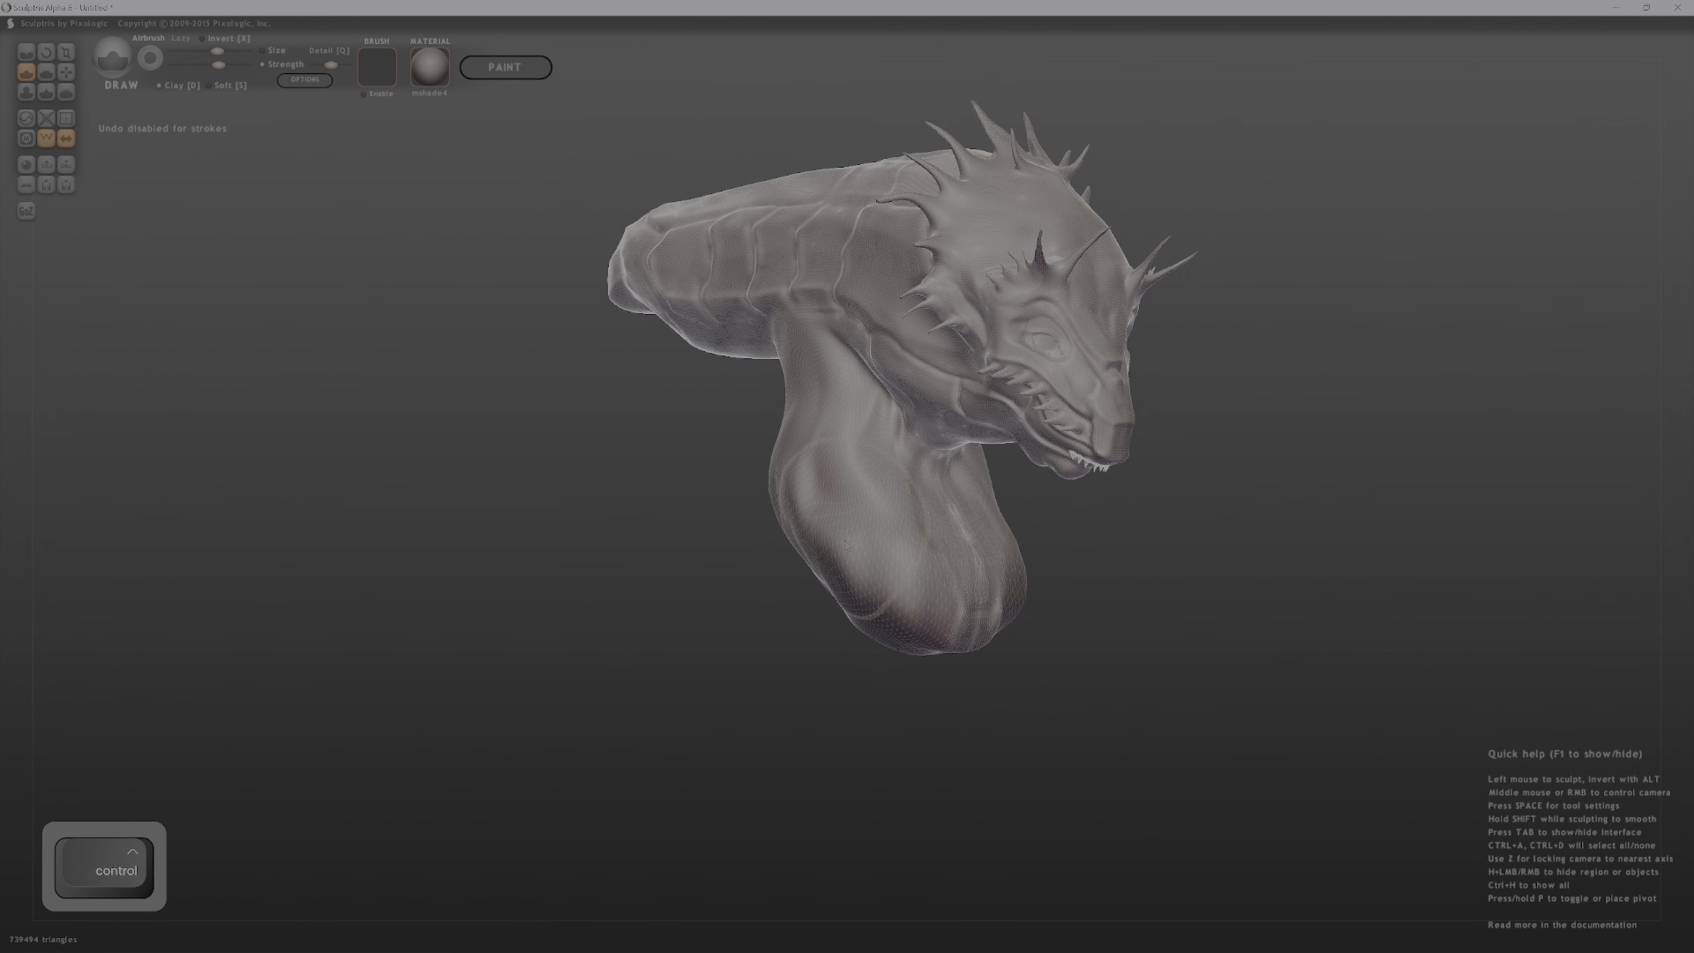
Fill out the lower side of the neck with a Draw stroke near its rounded end.
mouse_move(776, 520)
middle_down()
mouse_move(869, 522)
mouse_move(860, 568)
mouse_move(801, 606)
middle_up()
middle_drag(861, 677, 697, 569)
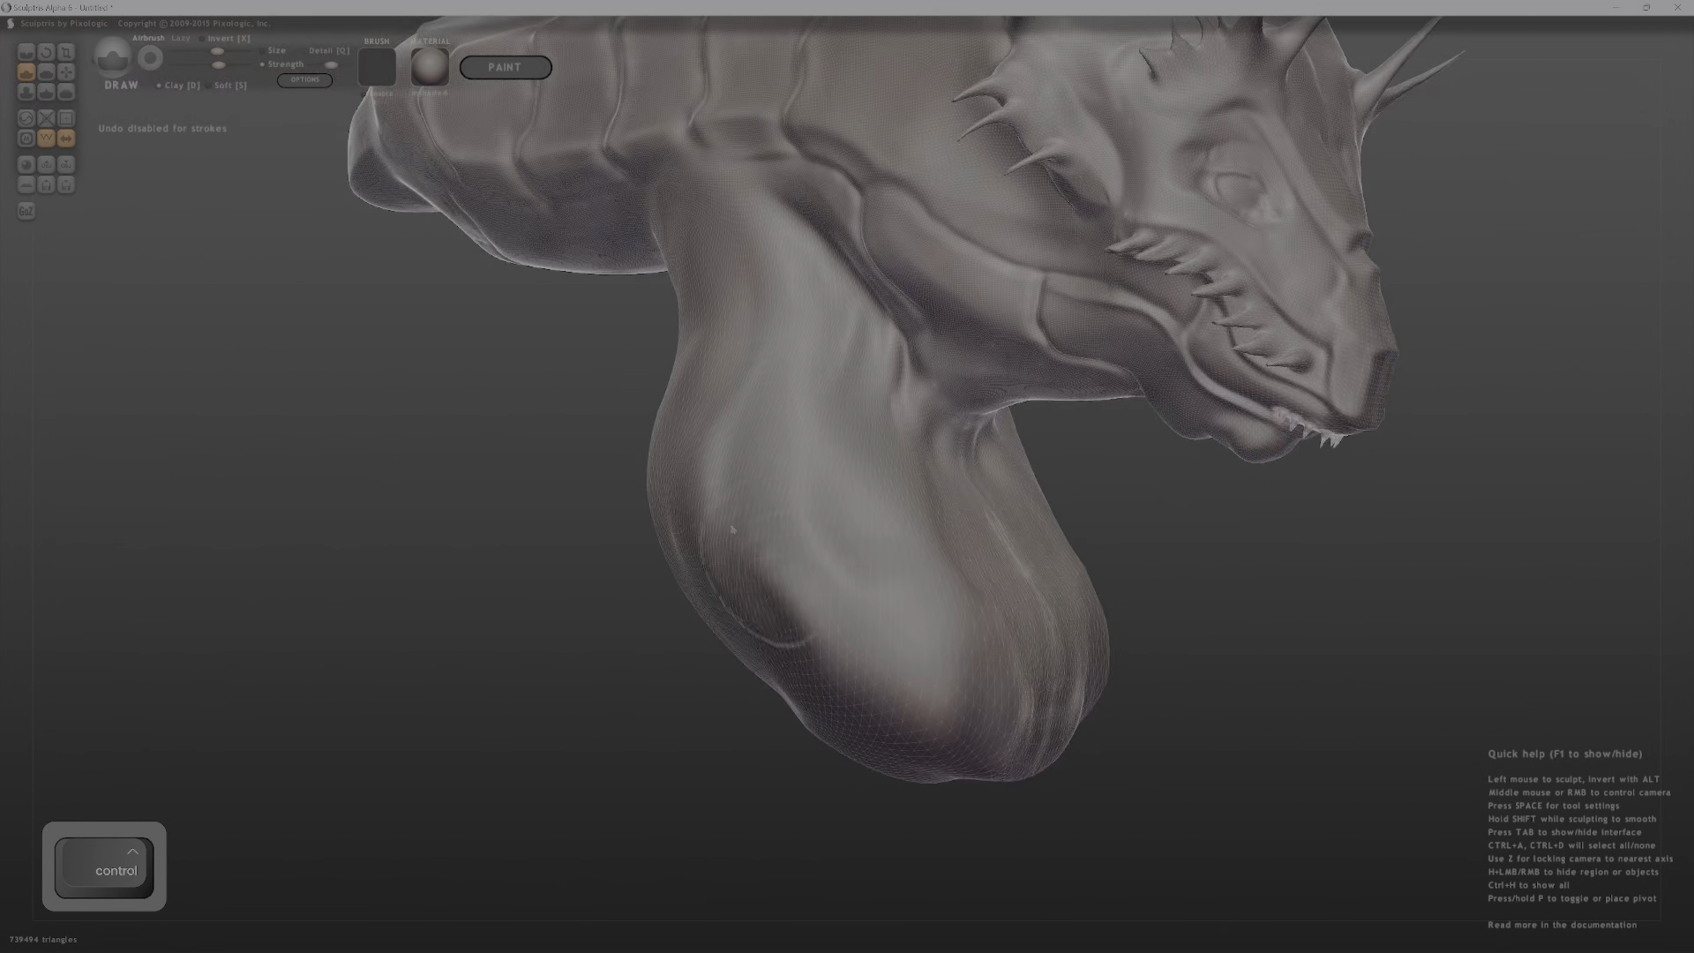
middle_drag(891, 697, 767, 688)
mouse_move(719, 680)
mouse_down()
mouse_move(820, 766)
mouse_move(834, 691)
mouse_up()
middle_drag(825, 496, 935, 507)
Thicken the neck's rear edge and underside with Draw strokes, then smooth the underside.
mouse_move(750, 608)
ctrl+middle_down()
mouse_move(718, 511)
mouse_move(786, 609)
mouse_move(746, 519)
mouse_move(776, 600)
ctrl+middle_up()
middle_drag(777, 600, 1020, 525)
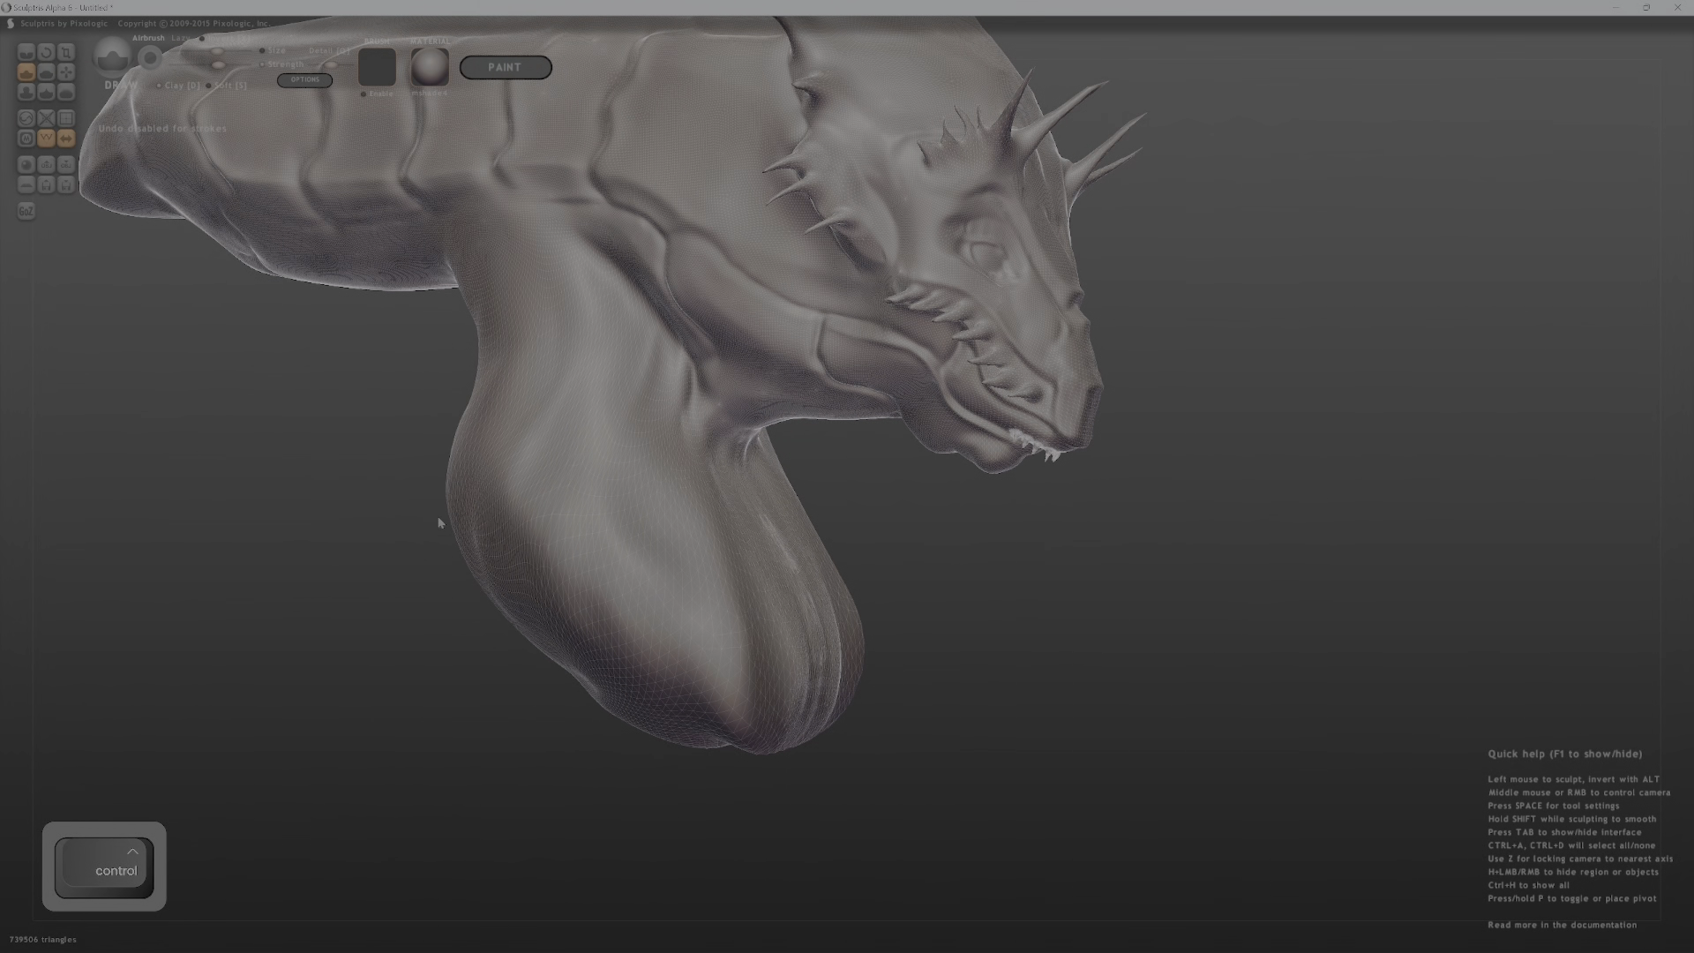
mouse_move(476, 511)
mouse_down()
mouse_move(503, 604)
mouse_move(790, 766)
mouse_up()
mouse_move(794, 769)
middle_down()
mouse_move(783, 617)
mouse_move(781, 679)
middle_up()
drag(677, 706, 769, 807)
shift+drag(743, 739, 852, 782)
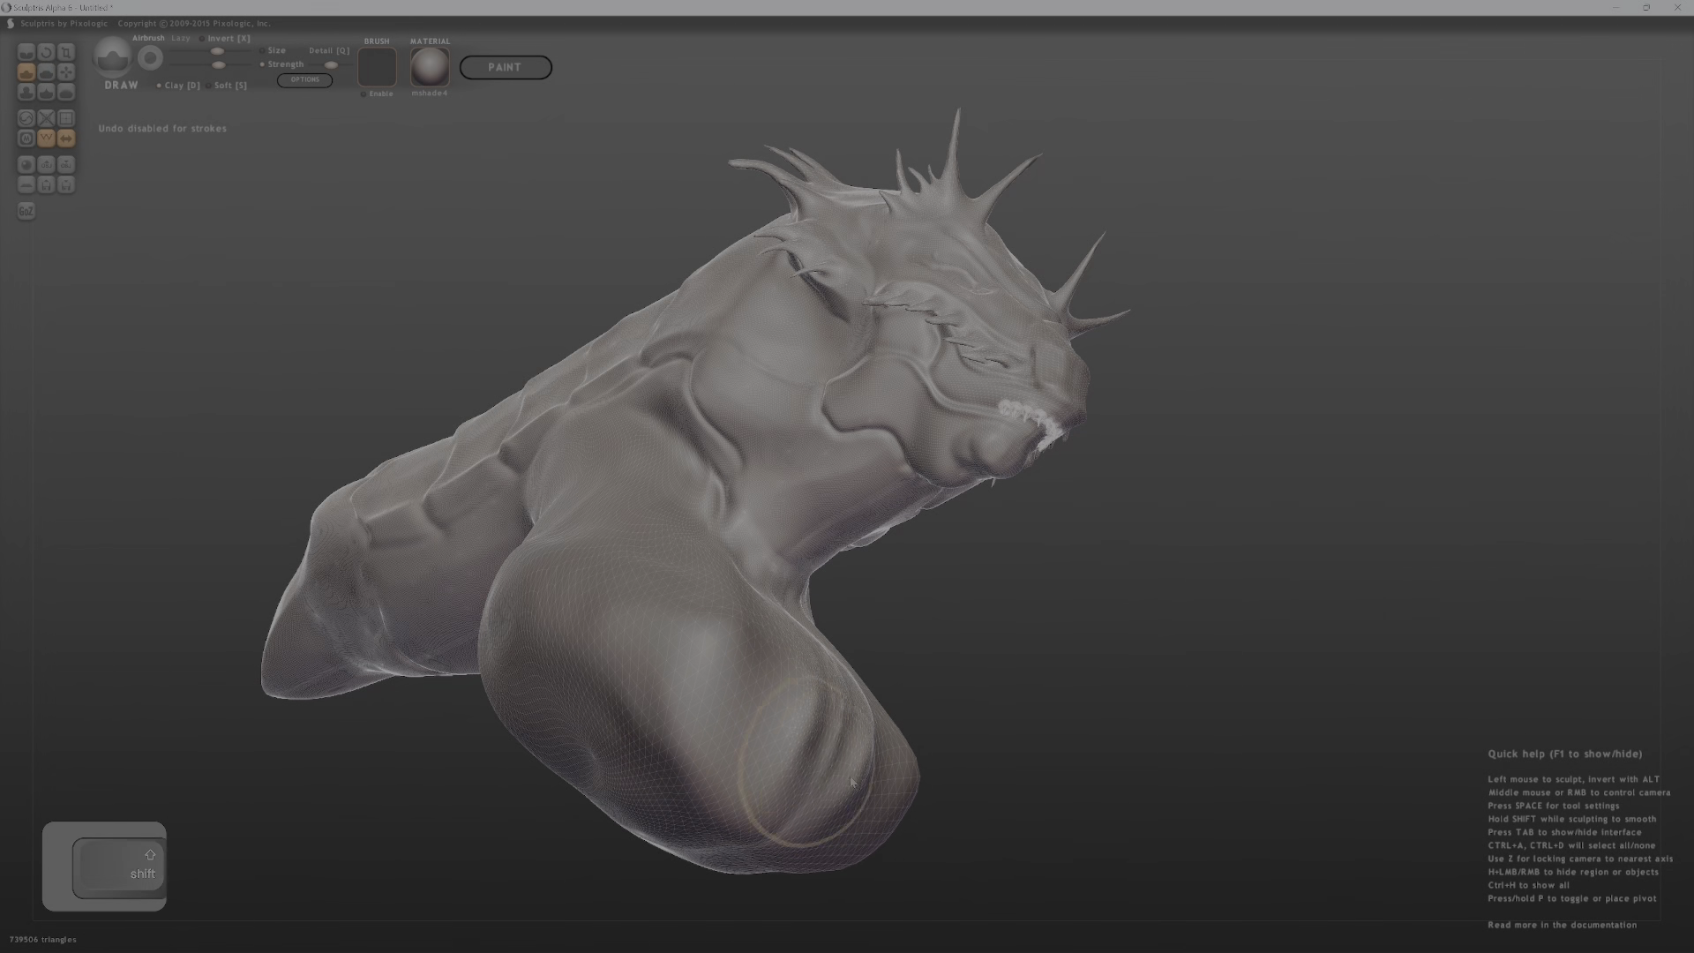
Pull the neck's lower end straight down with the Grab tool in the left side view to lengthen it.
mouse_move(852, 783)
middle_down()
mouse_move(945, 798)
mouse_move(571, 627)
mouse_move(744, 685)
mouse_move(734, 660)
middle_up()
mouse_move(734, 659)
ctrl+middle_down()
mouse_move(773, 743)
mouse_move(733, 589)
ctrl+middle_up()
mouse_move(880, 710)
middle_down()
mouse_move(595, 592)
mouse_move(654, 653)
middle_up()
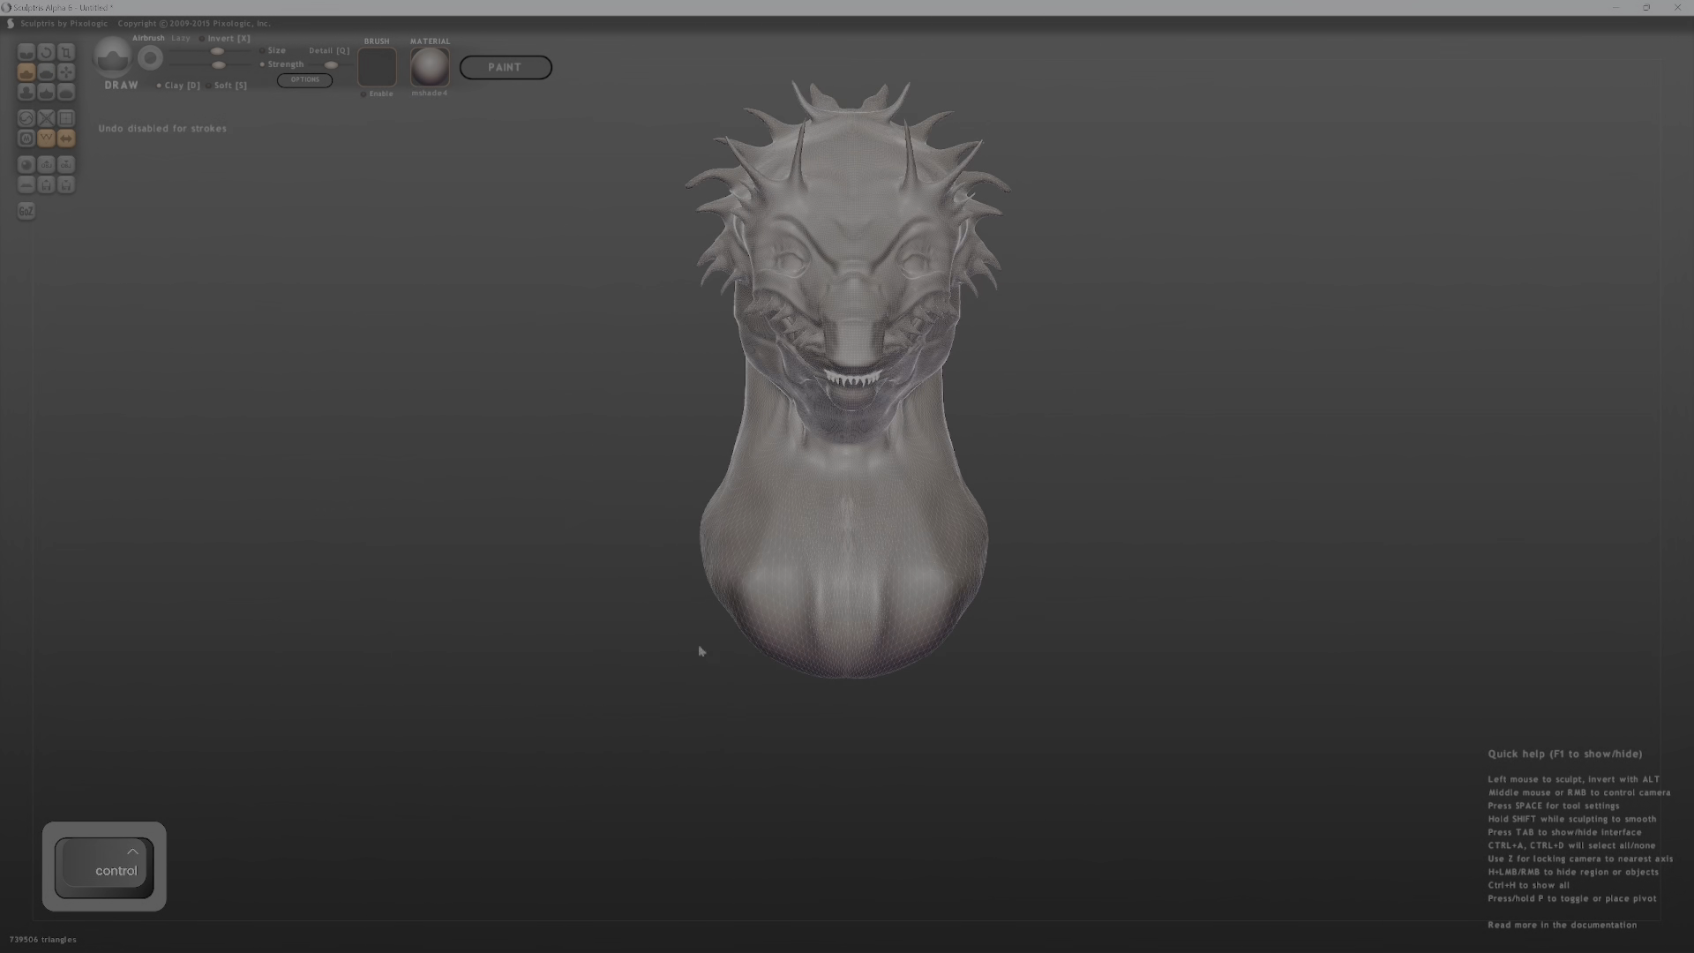
ctrl+drag(782, 631, 801, 630)
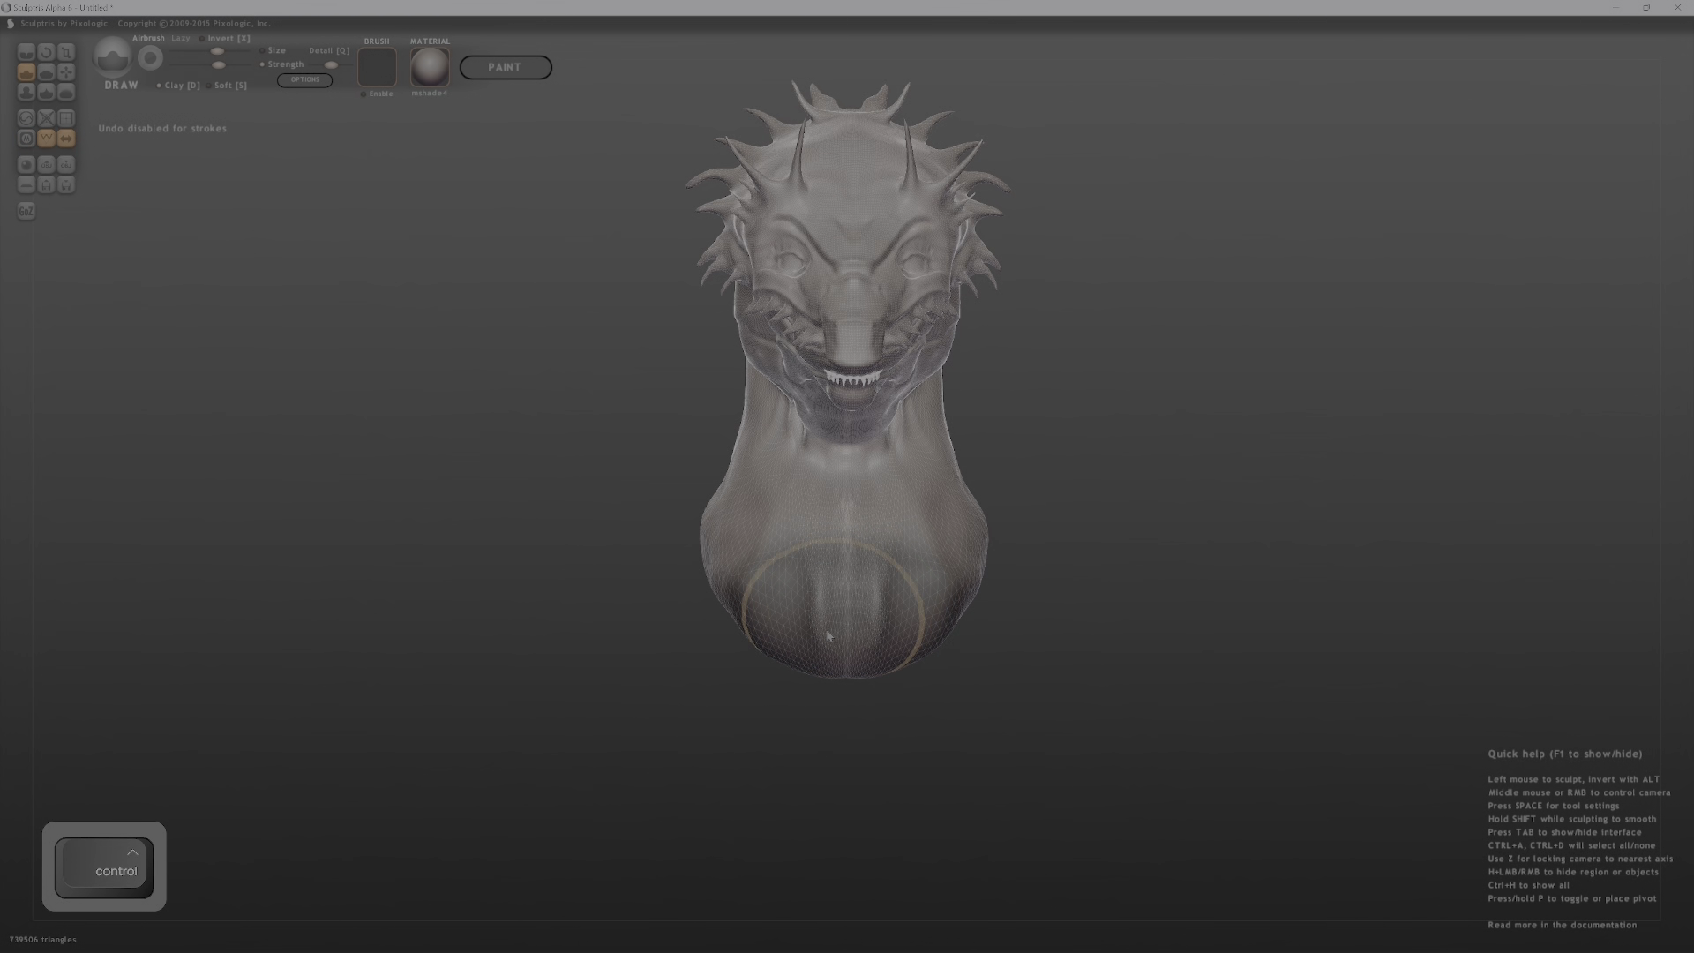
mouse_move(722, 622)
middle_down()
mouse_move(801, 626)
mouse_move(522, 658)
mouse_move(1115, 643)
middle_up()
middle_drag(1008, 694, 934, 650)
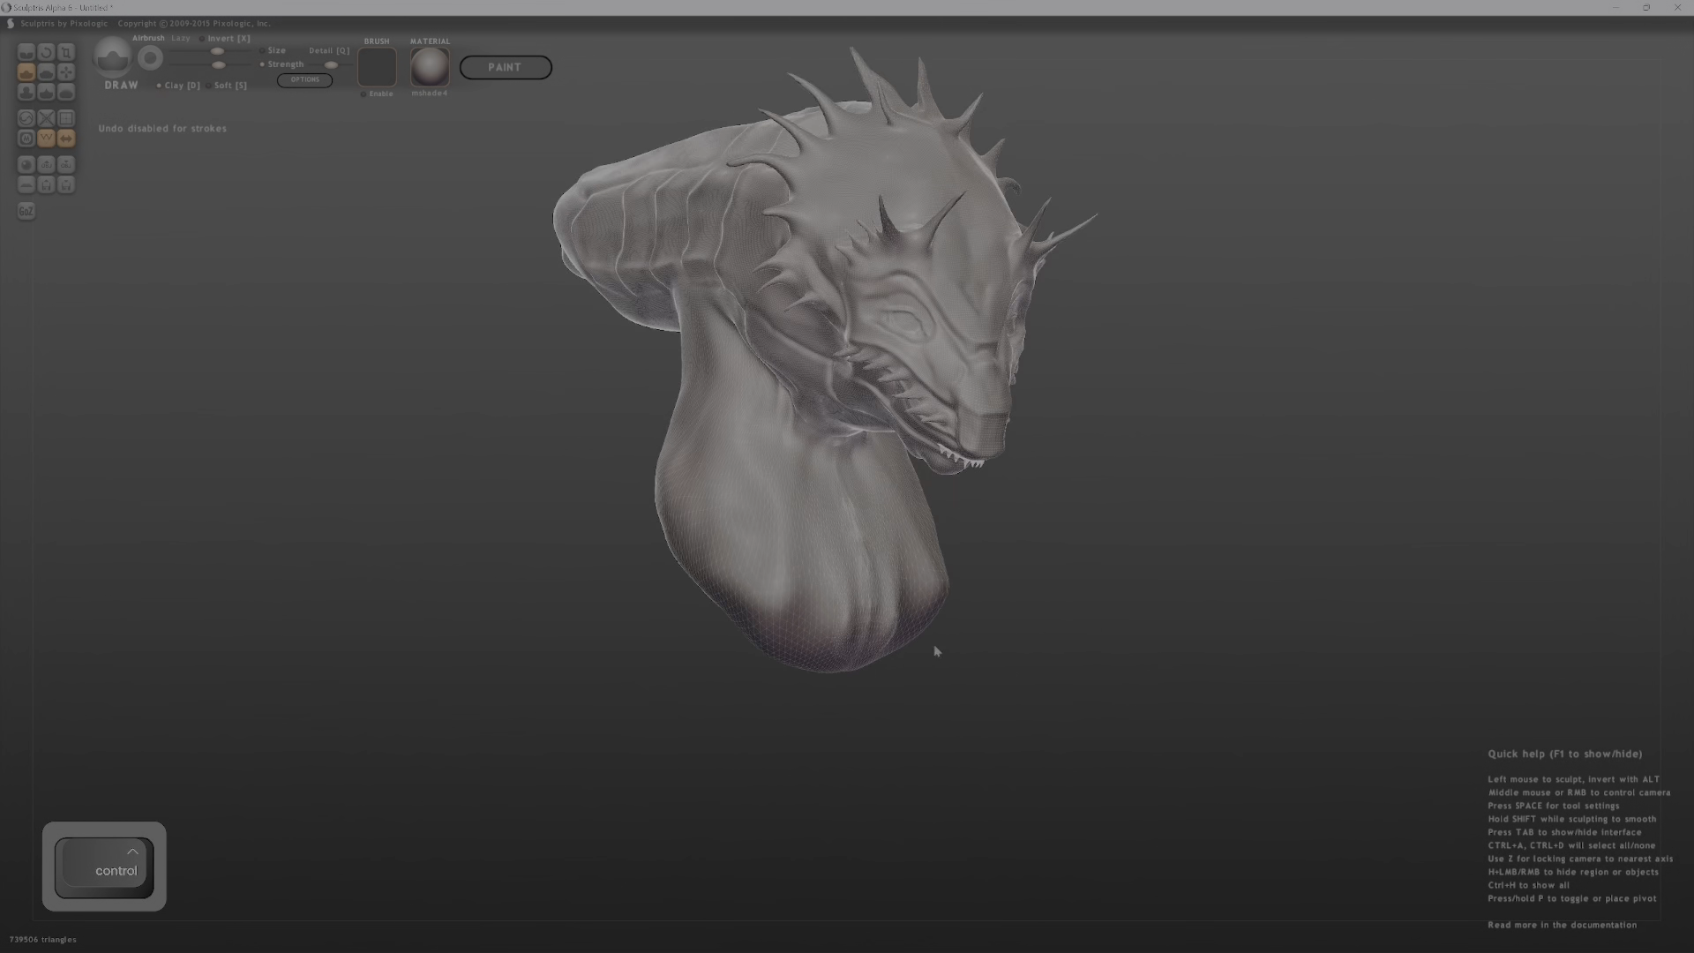
mouse_move(1101, 603)
middle_down()
mouse_move(1130, 586)
mouse_move(1233, 631)
mouse_move(953, 700)
mouse_move(963, 611)
middle_up()
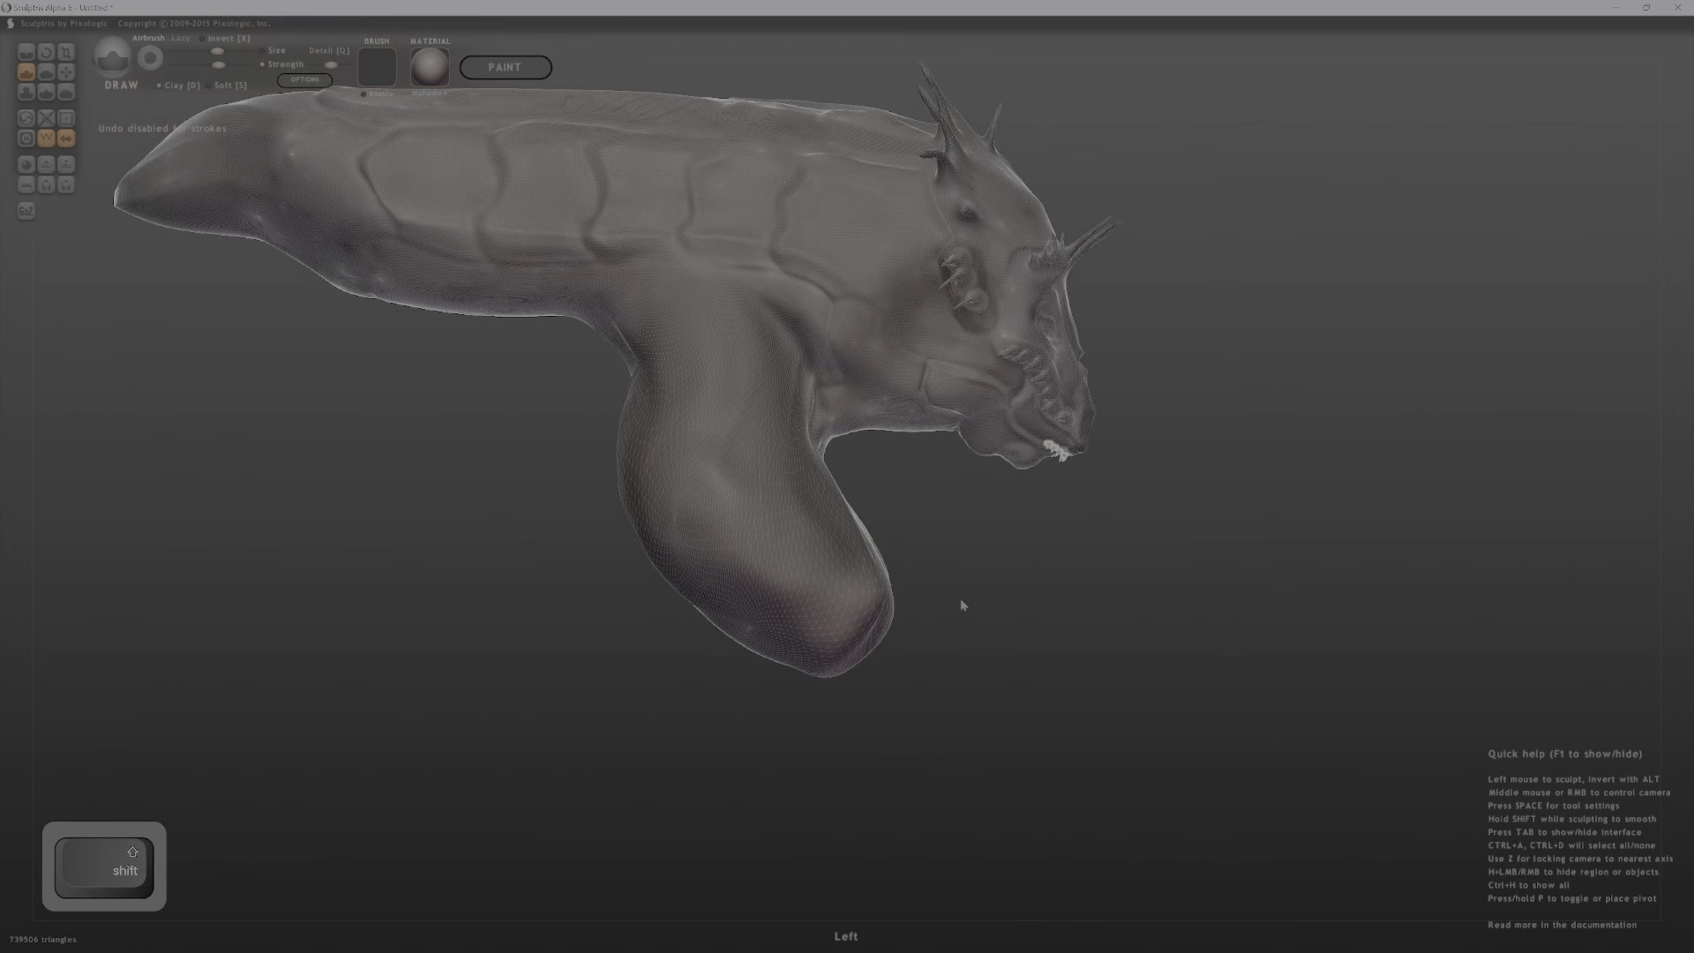
key(g)
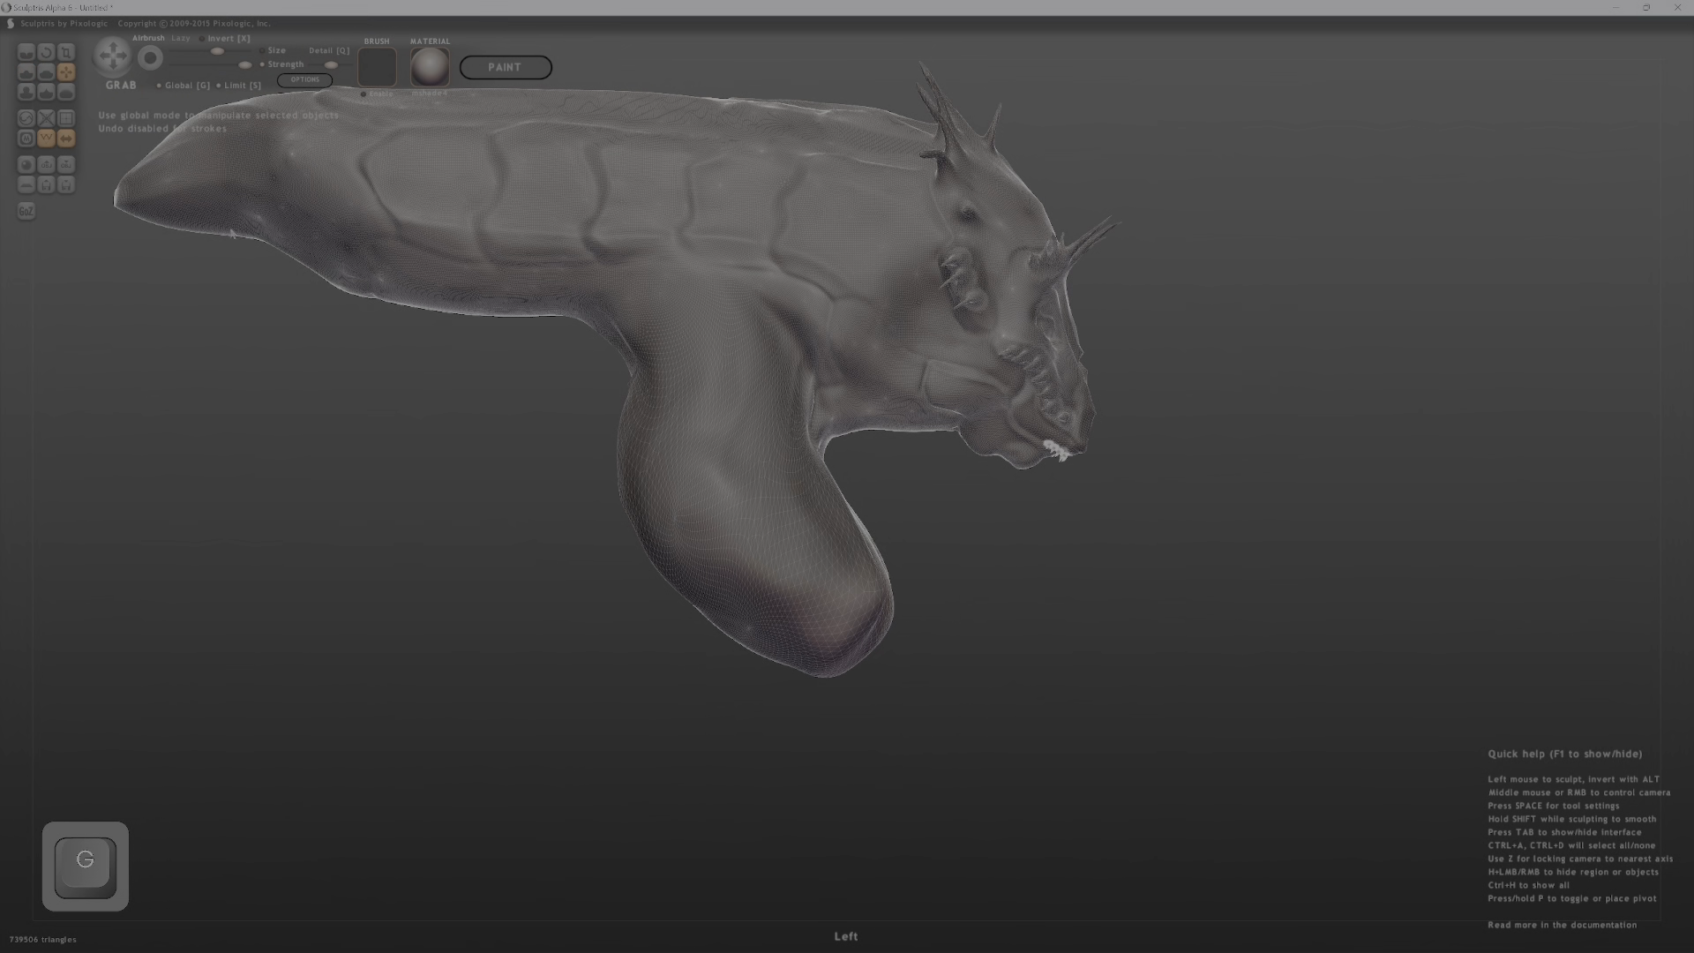
drag(832, 663, 819, 837)
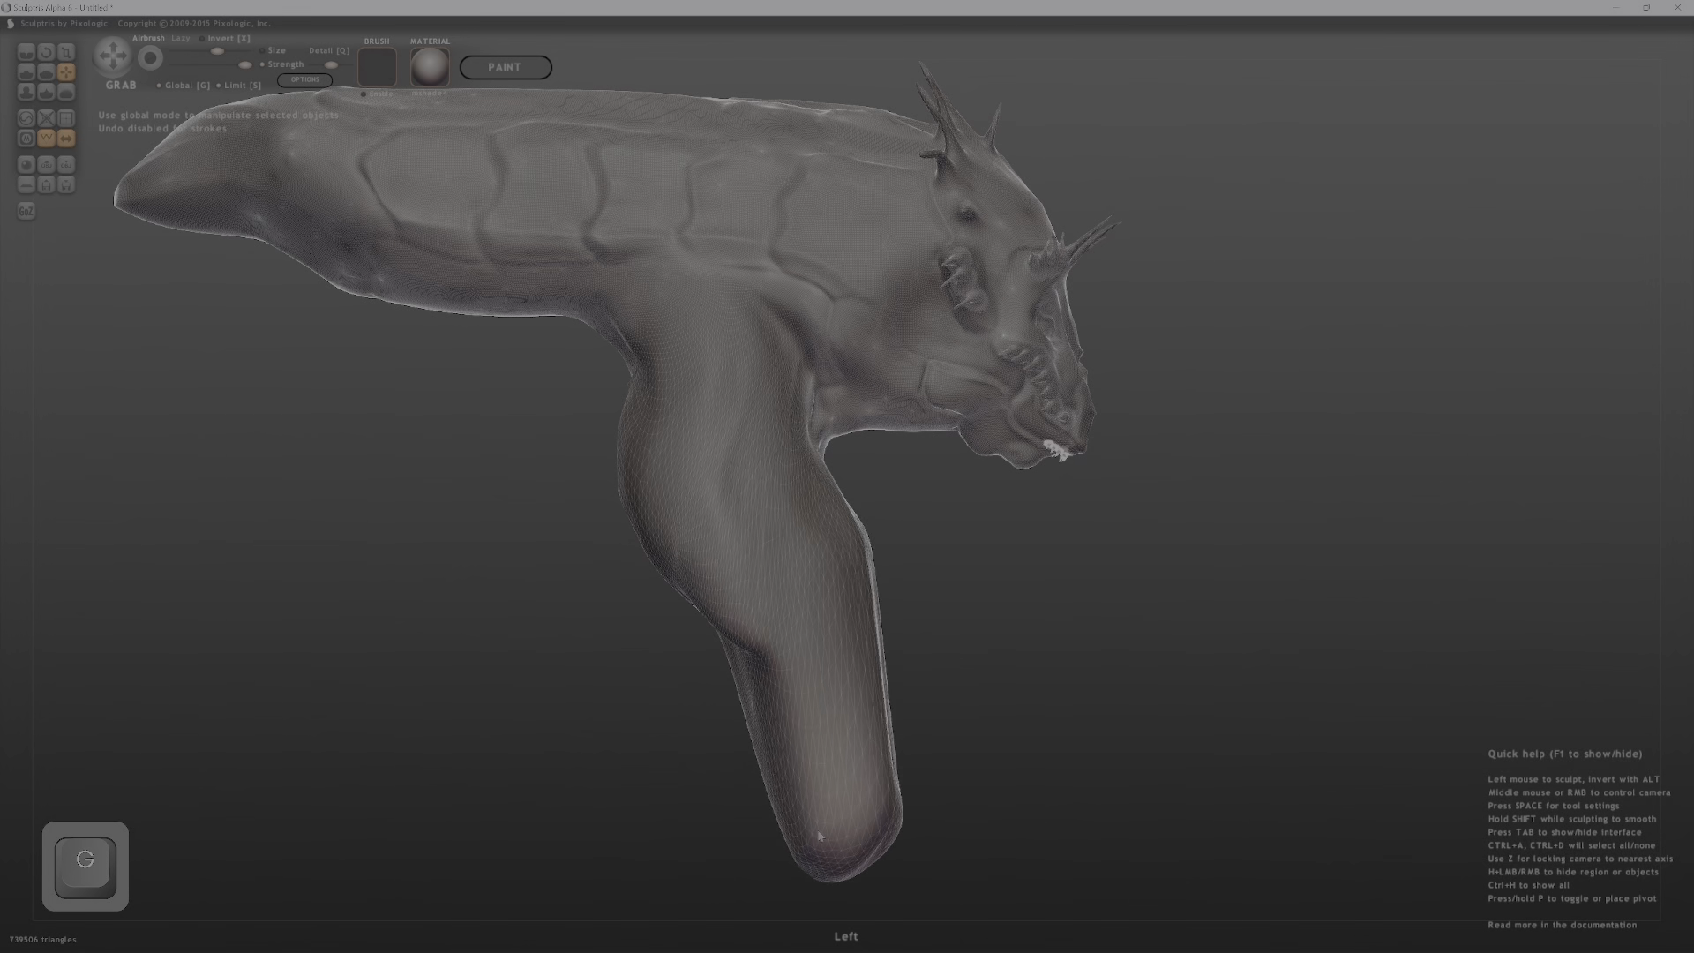
Adjust the extended neck's rear edge with Grab and pull its tip further down and slightly forward.
mouse_move(736, 696)
middle_down()
mouse_move(679, 690)
mouse_move(829, 697)
middle_up()
drag(734, 706, 755, 723)
middle_drag(794, 710, 1065, 686)
key(z)
mouse_move(839, 753)
mouse_down()
mouse_move(821, 706)
mouse_move(840, 685)
mouse_move(850, 830)
mouse_move(908, 825)
mouse_move(850, 862)
mouse_up()
mouse_move(848, 886)
shift+middle_down()
mouse_move(839, 918)
mouse_move(836, 882)
shift+middle_up()
drag(836, 872, 862, 927)
alt+middle_drag(861, 917, 573, 593)
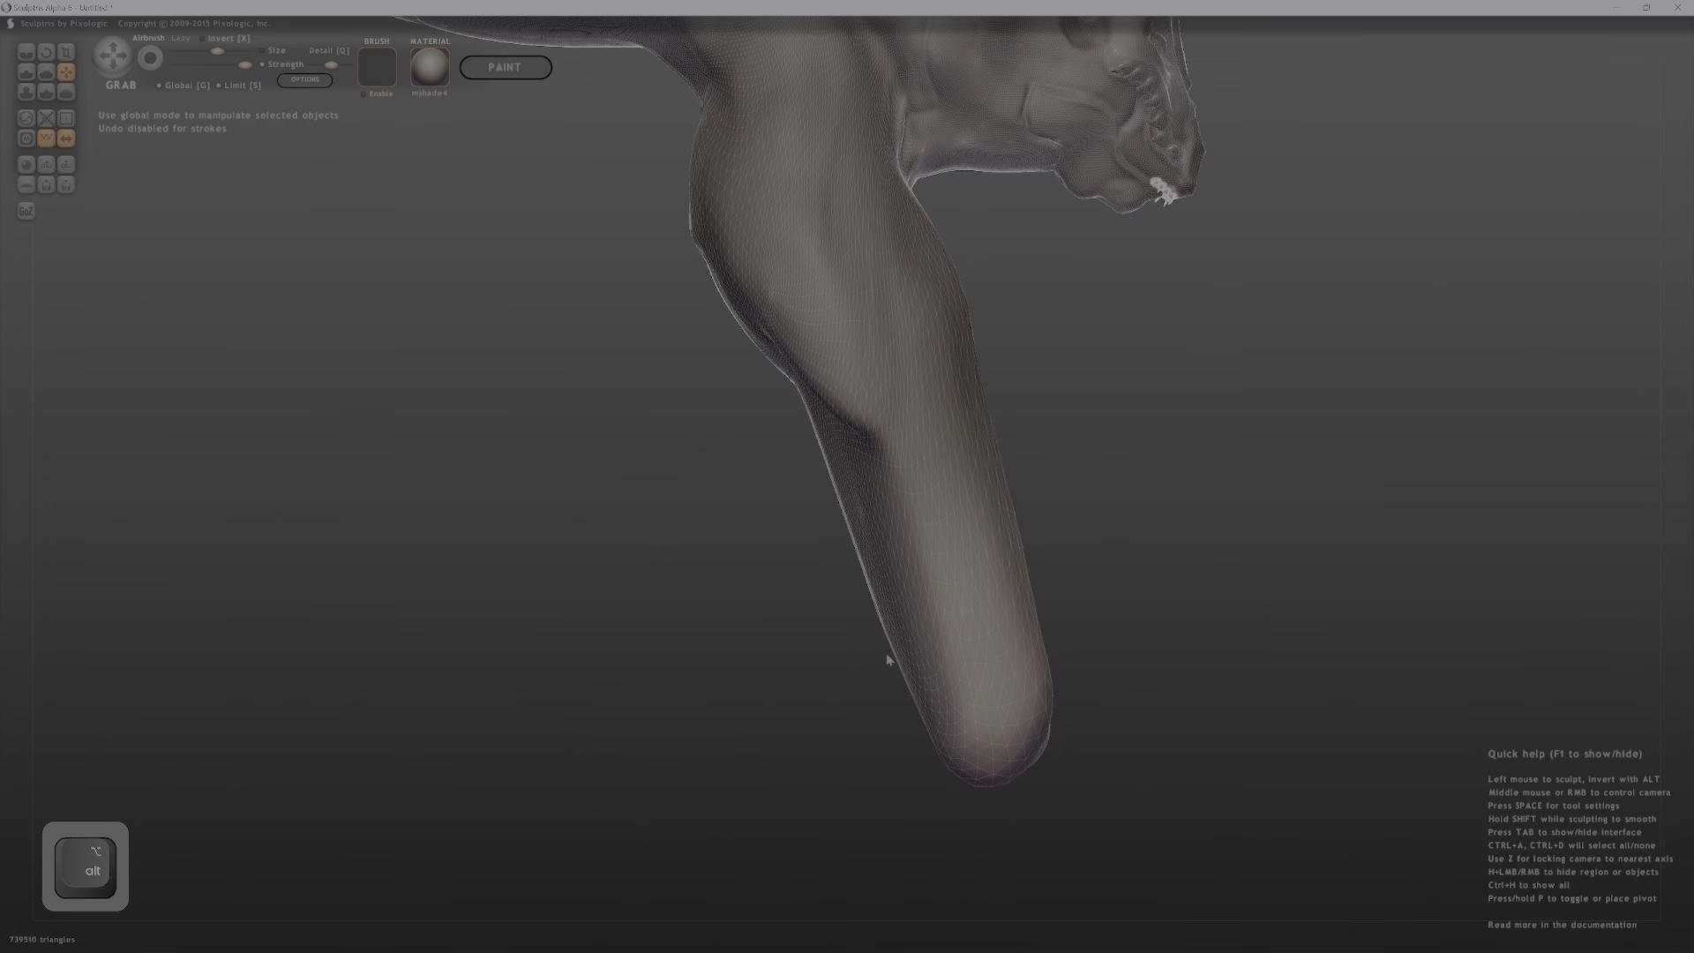
Reshape the outline of the extended neck with Grab and smooth its front surface.
middle_drag(888, 659, 1050, 643)
drag(825, 609, 753, 628)
mouse_move(750, 627)
middle_down()
mouse_move(941, 578)
mouse_move(851, 563)
mouse_move(949, 544)
mouse_move(988, 565)
mouse_move(681, 607)
middle_up()
shift+drag(913, 517, 850, 472)
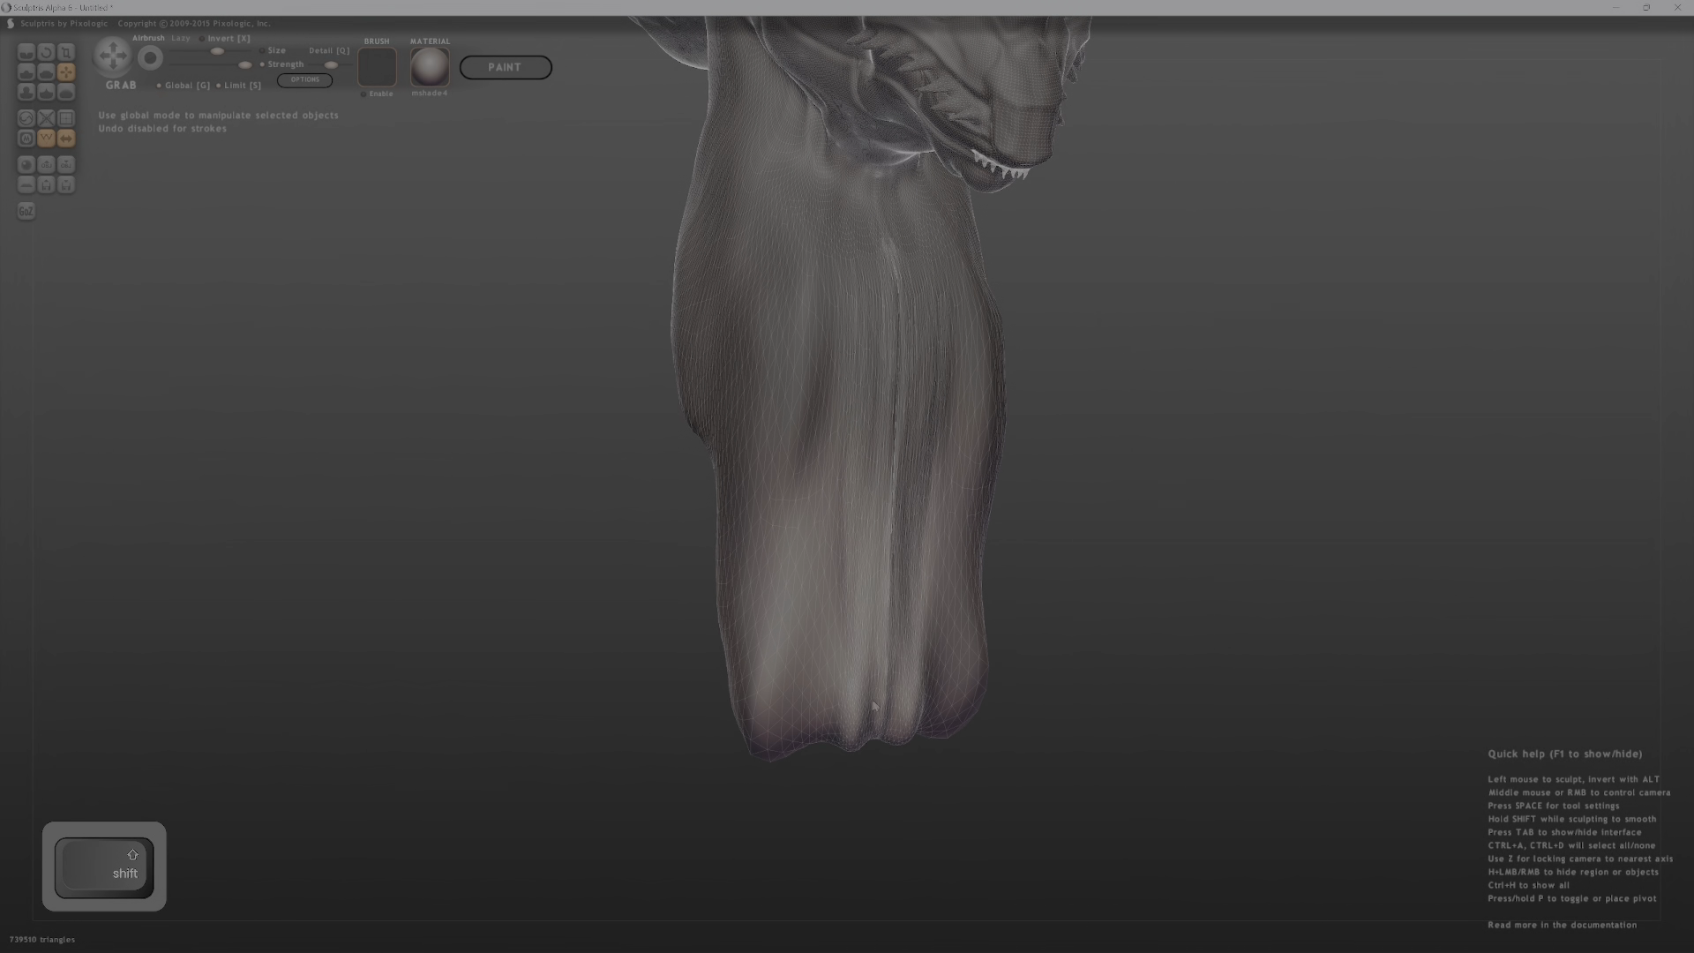
mouse_move(853, 748)
middle_down()
mouse_move(1033, 670)
mouse_move(845, 719)
middle_up()
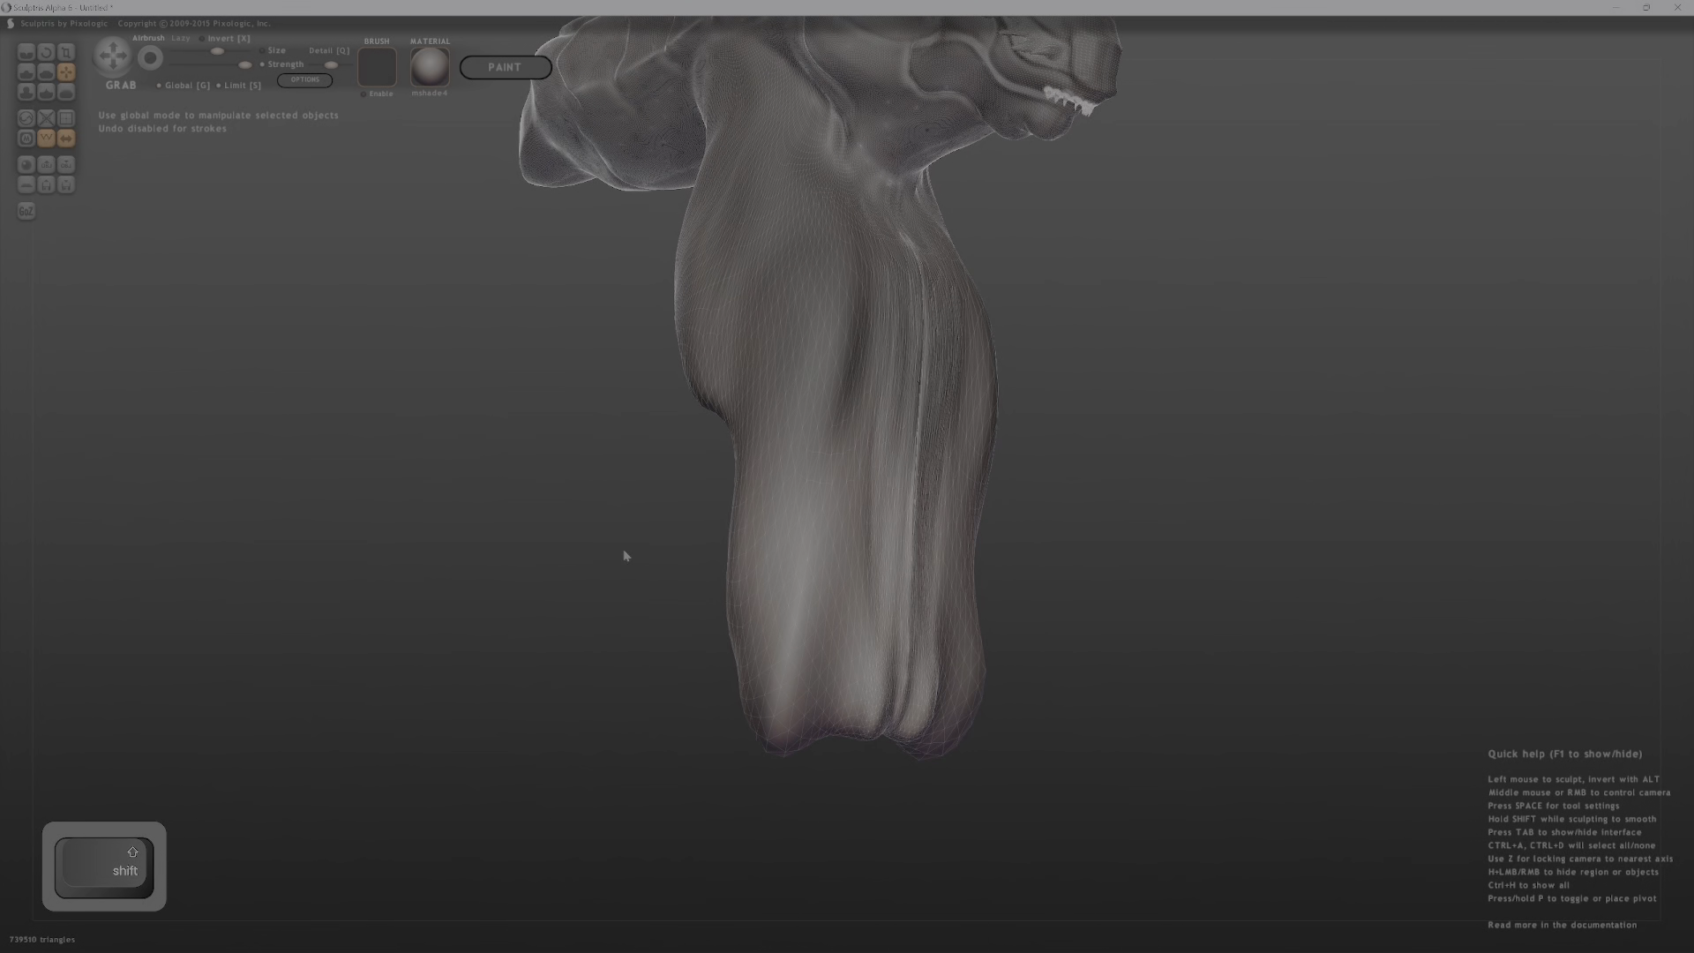
mouse_move(956, 623)
middle_down()
mouse_move(994, 650)
mouse_move(768, 653)
middle_up()
drag(769, 652, 713, 650)
Smooth the vertical creases along the centre and sides of the extended neck's back.
middle_drag(713, 650, 918, 653)
mouse_move(917, 653)
ctrl+middle_down()
mouse_move(960, 527)
mouse_move(1047, 639)
mouse_move(1213, 594)
mouse_move(1242, 549)
ctrl+middle_up()
ctrl+drag(1243, 550, 1272, 614)
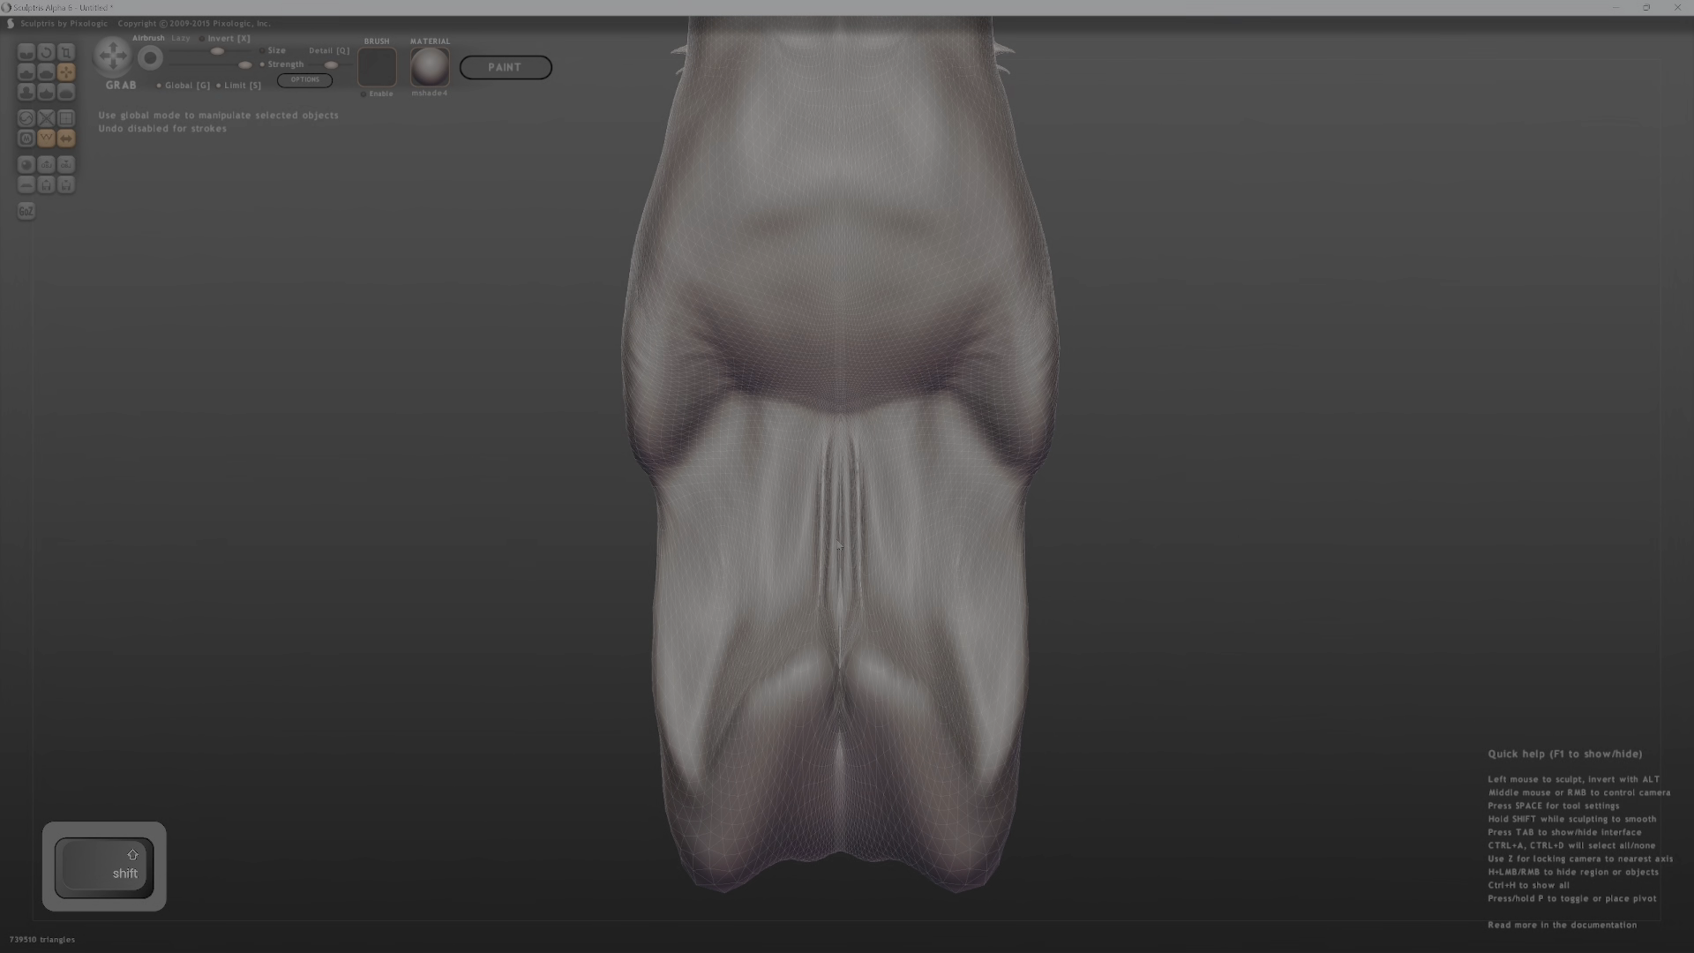
shift+drag(840, 544, 840, 816)
mouse_move(832, 794)
right_down()
mouse_move(638, 653)
mouse_move(1135, 677)
right_up()
mouse_move(1052, 578)
shift+mouse_down()
mouse_move(1133, 332)
mouse_move(1103, 441)
shift+mouse_up()
Smooth the long creases on the front of the extended neck and build up its centre with the Draw brush.
mouse_move(1103, 441)
right_down()
mouse_move(998, 450)
mouse_move(843, 327)
right_up()
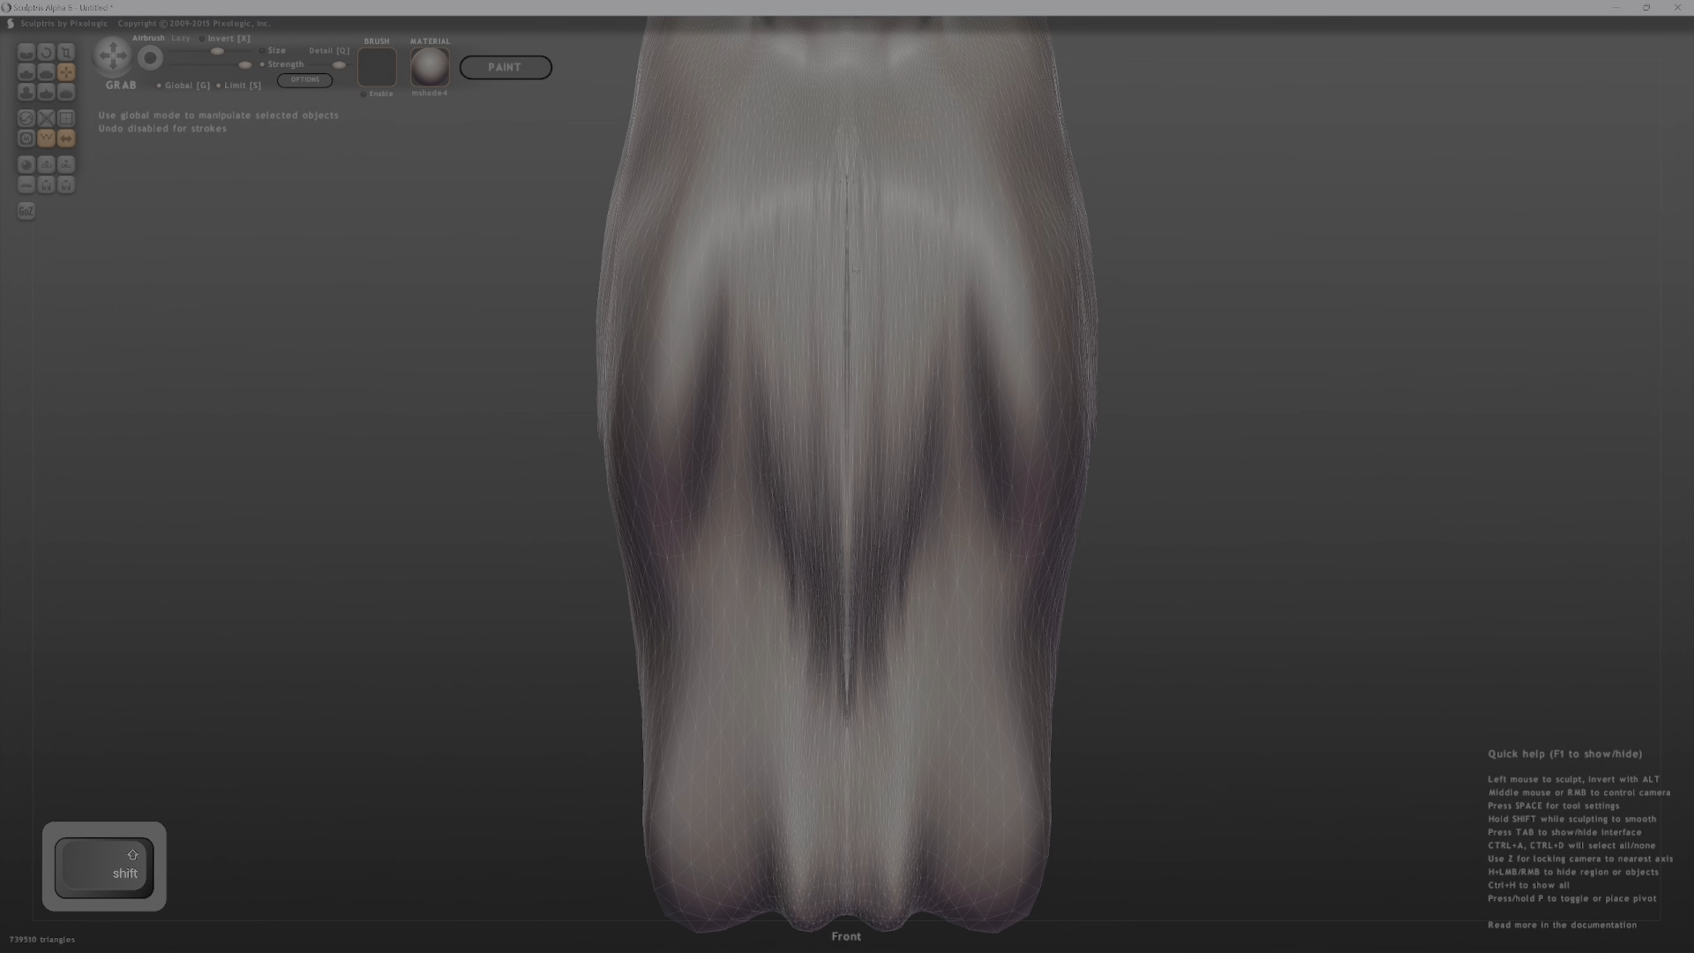
mouse_move(971, 220)
shift+mouse_down()
mouse_move(1019, 529)
mouse_move(917, 547)
mouse_move(874, 809)
shift+mouse_up()
right_drag(868, 467, 829, 371)
key(d)
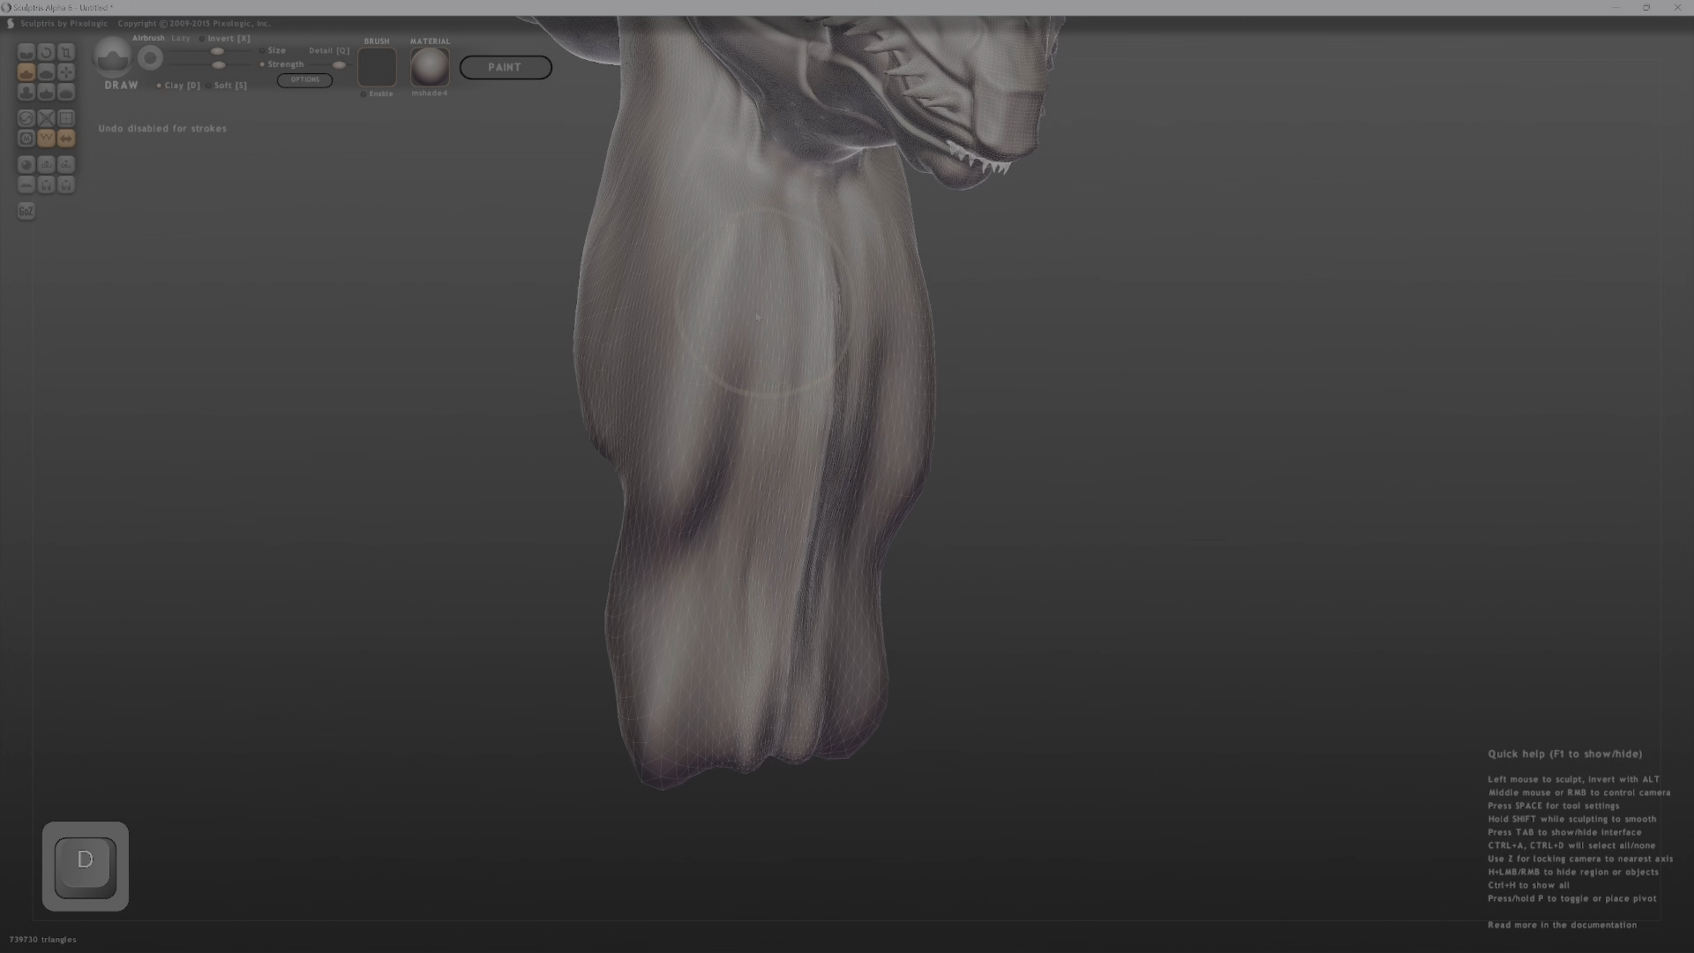
mouse_move(837, 264)
mouse_down()
mouse_move(810, 560)
mouse_move(820, 699)
mouse_move(798, 622)
mouse_move(809, 739)
mouse_up()
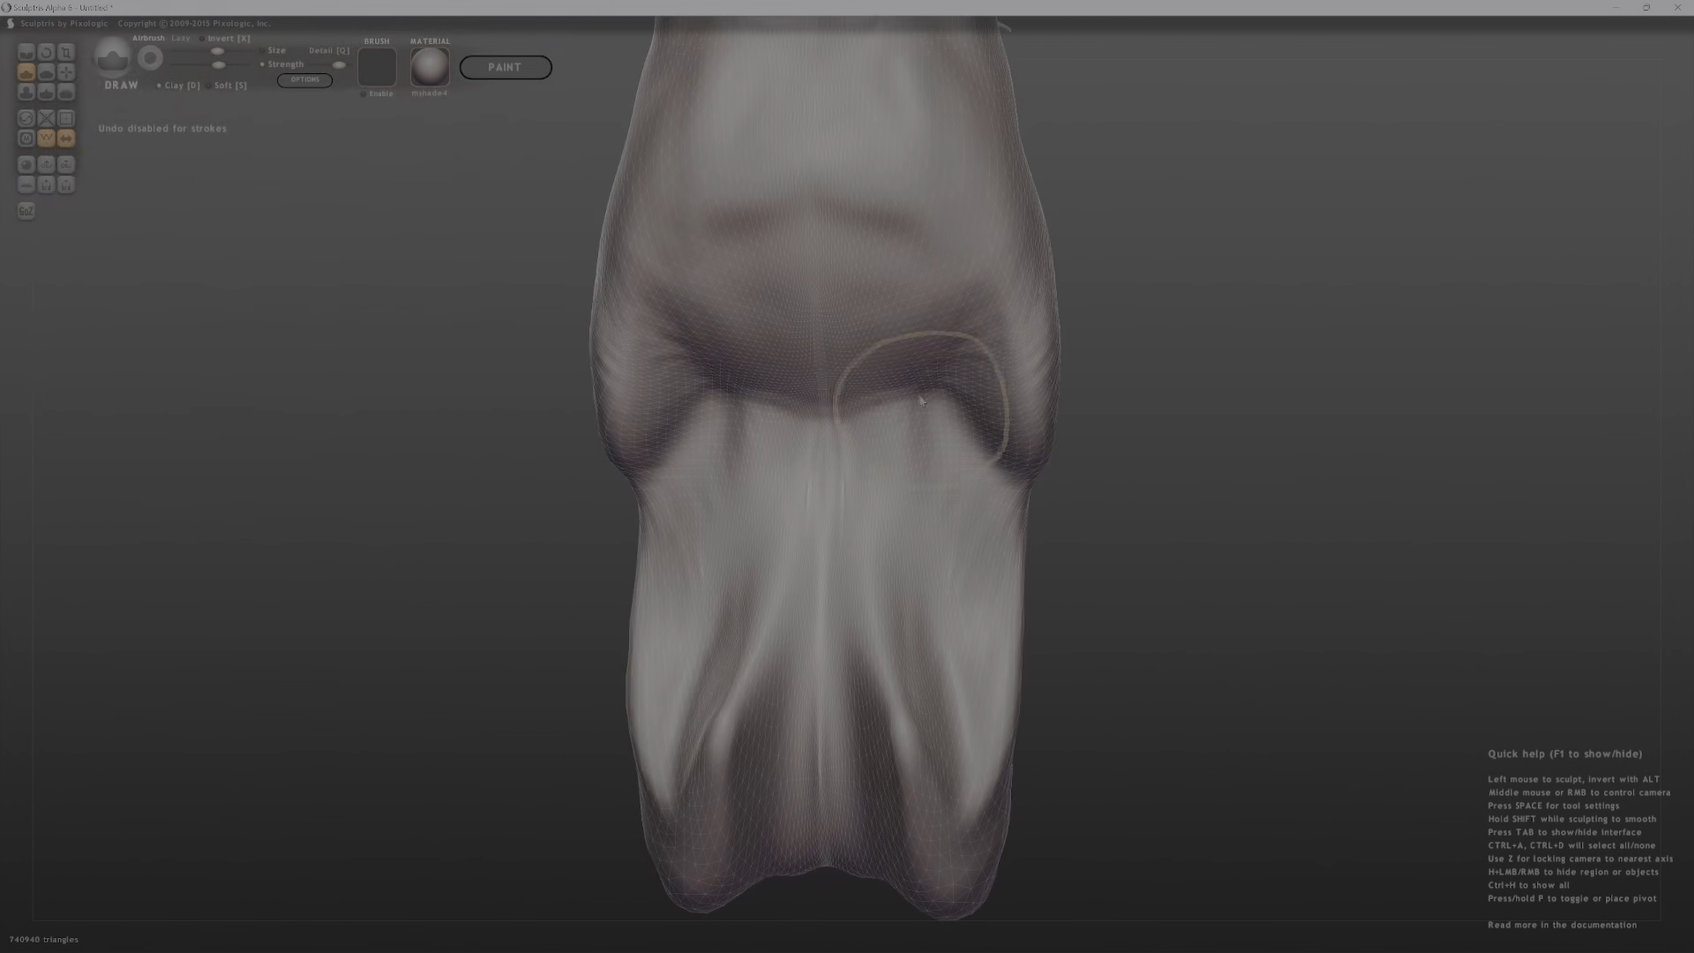
Fill the deep hollow across the back of the neck with Draw strokes and smooth the lower part.
mouse_move(846, 433)
mouse_down()
mouse_move(821, 353)
mouse_move(904, 415)
mouse_move(813, 321)
mouse_move(930, 425)
mouse_move(985, 519)
mouse_up()
mouse_move(911, 335)
mouse_down()
mouse_move(647, 394)
mouse_move(1039, 511)
mouse_move(965, 353)
mouse_move(997, 529)
mouse_move(936, 706)
mouse_move(975, 775)
mouse_move(847, 750)
mouse_move(794, 776)
mouse_move(822, 825)
mouse_move(800, 831)
mouse_move(803, 776)
mouse_move(774, 781)
mouse_up()
shift+drag(869, 817, 736, 773)
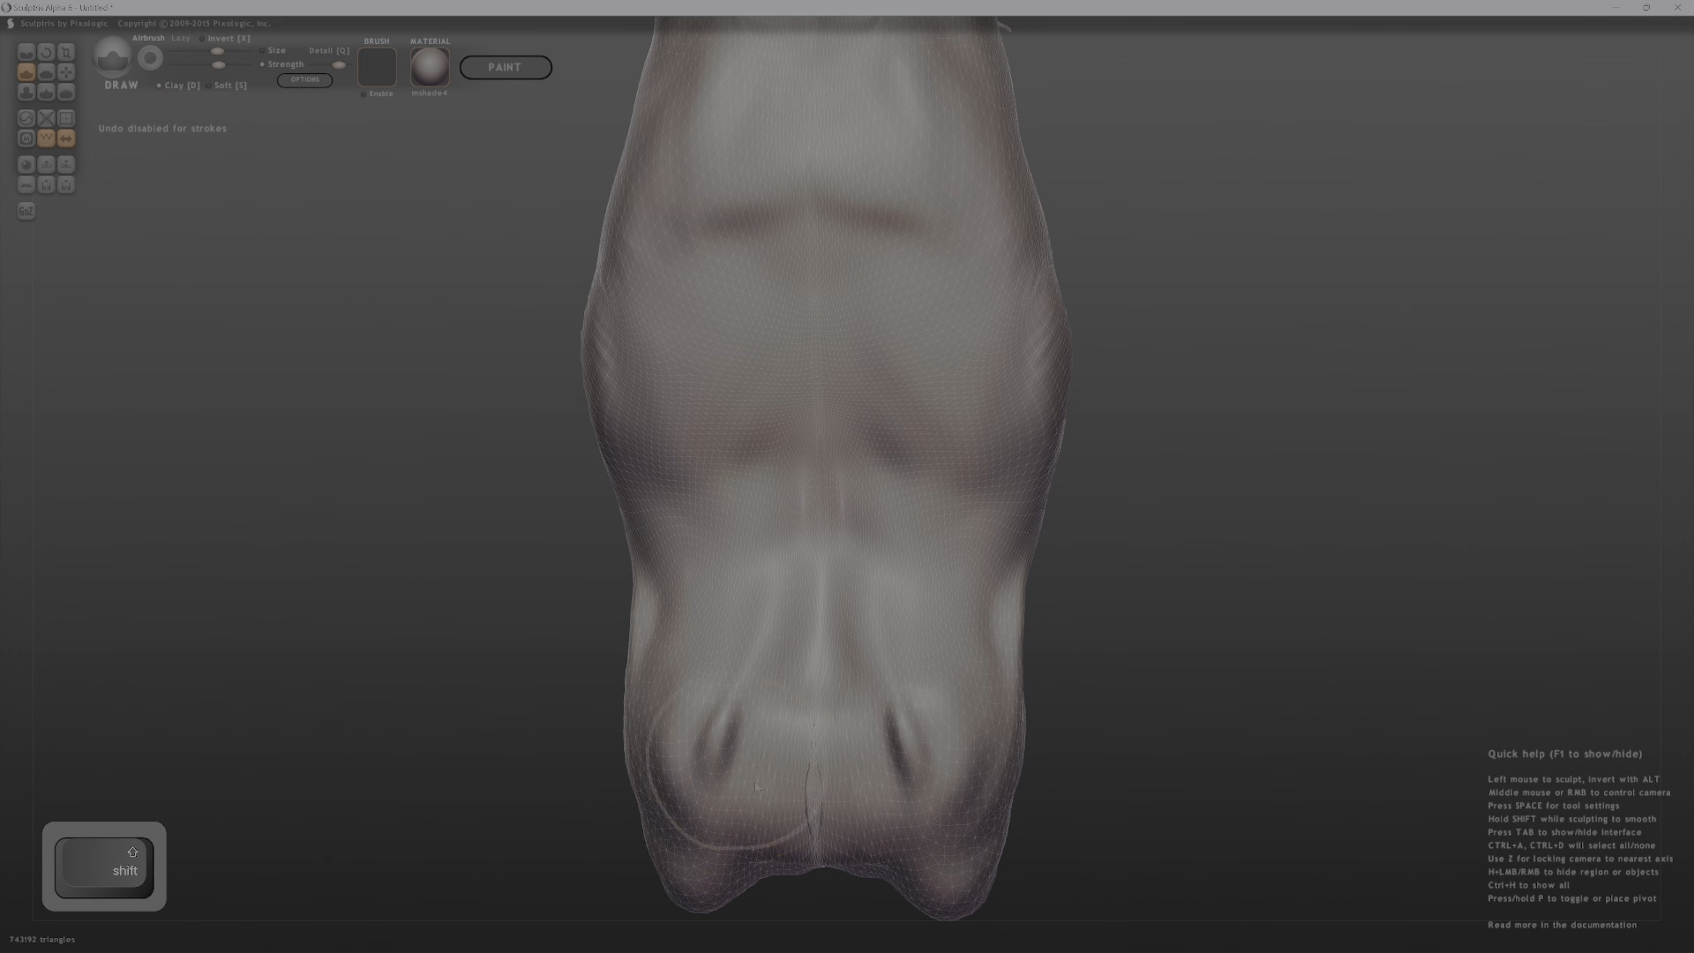
Smooth the centre crease and surrounding surface near the bottom of the neck's back.
ctrl+middle_drag(782, 744, 1080, 379)
mouse_move(1080, 379)
ctrl+middle_down()
mouse_move(1171, 716)
mouse_move(997, 401)
ctrl+middle_up()
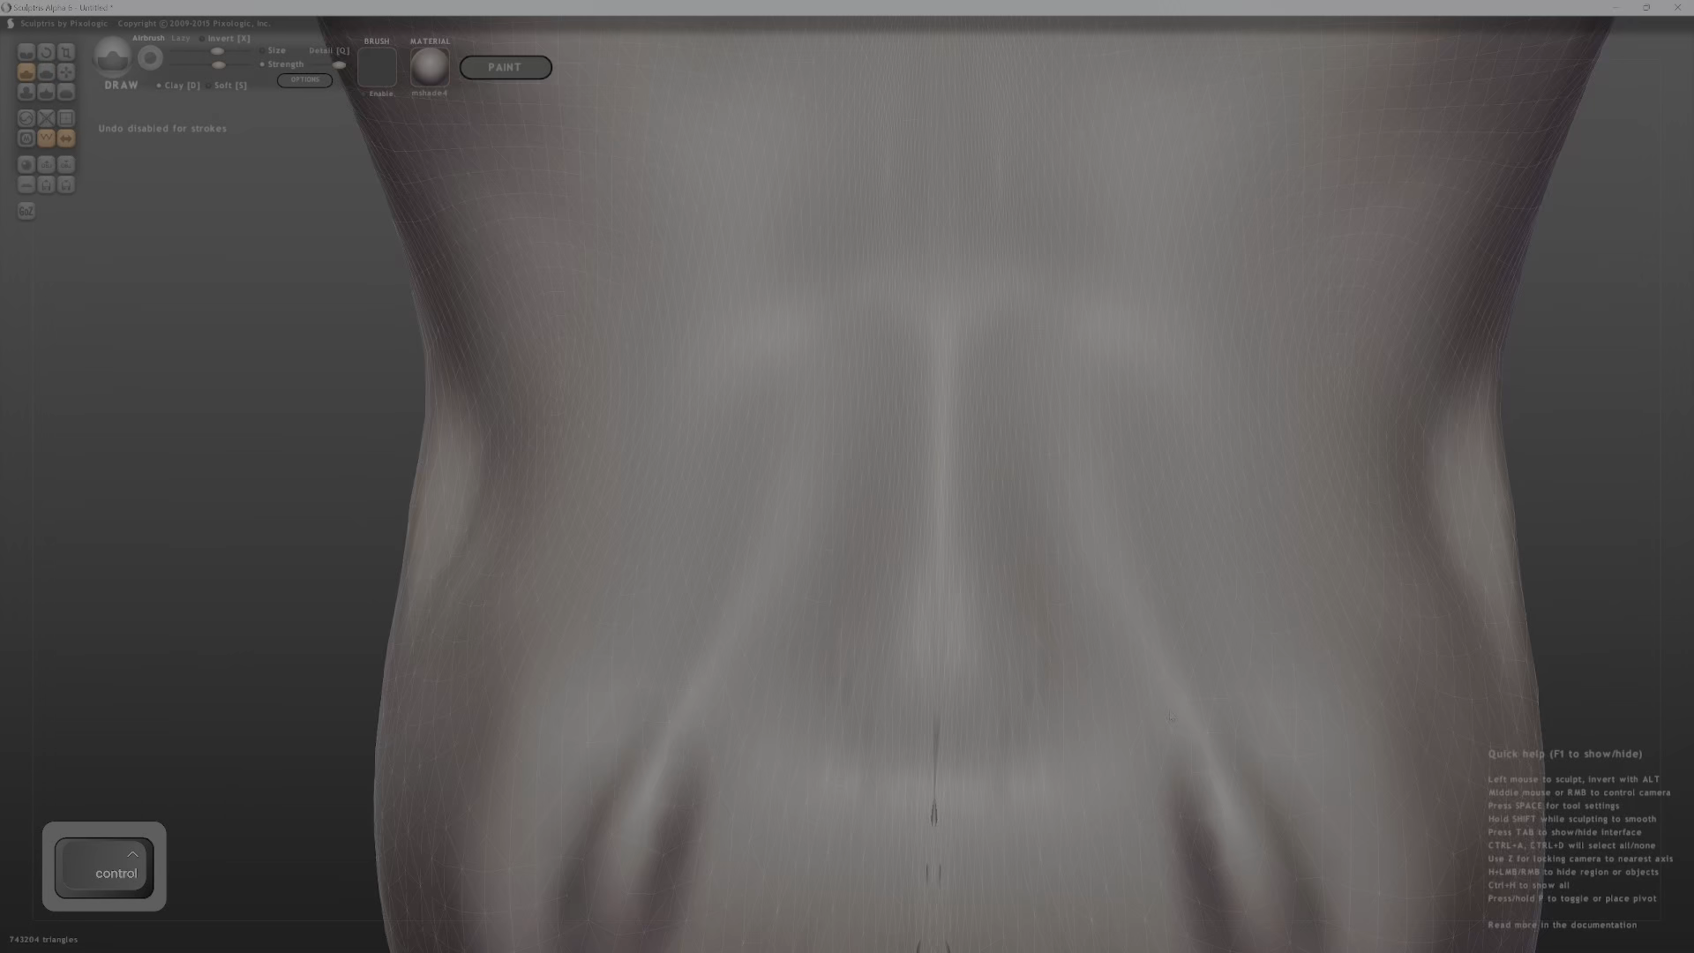
mouse_move(777, 741)
shift+mouse_down()
mouse_move(768, 612)
mouse_move(785, 698)
mouse_move(743, 561)
mouse_move(737, 718)
mouse_move(794, 839)
mouse_move(776, 756)
mouse_move(874, 559)
mouse_move(675, 485)
shift+mouse_up()
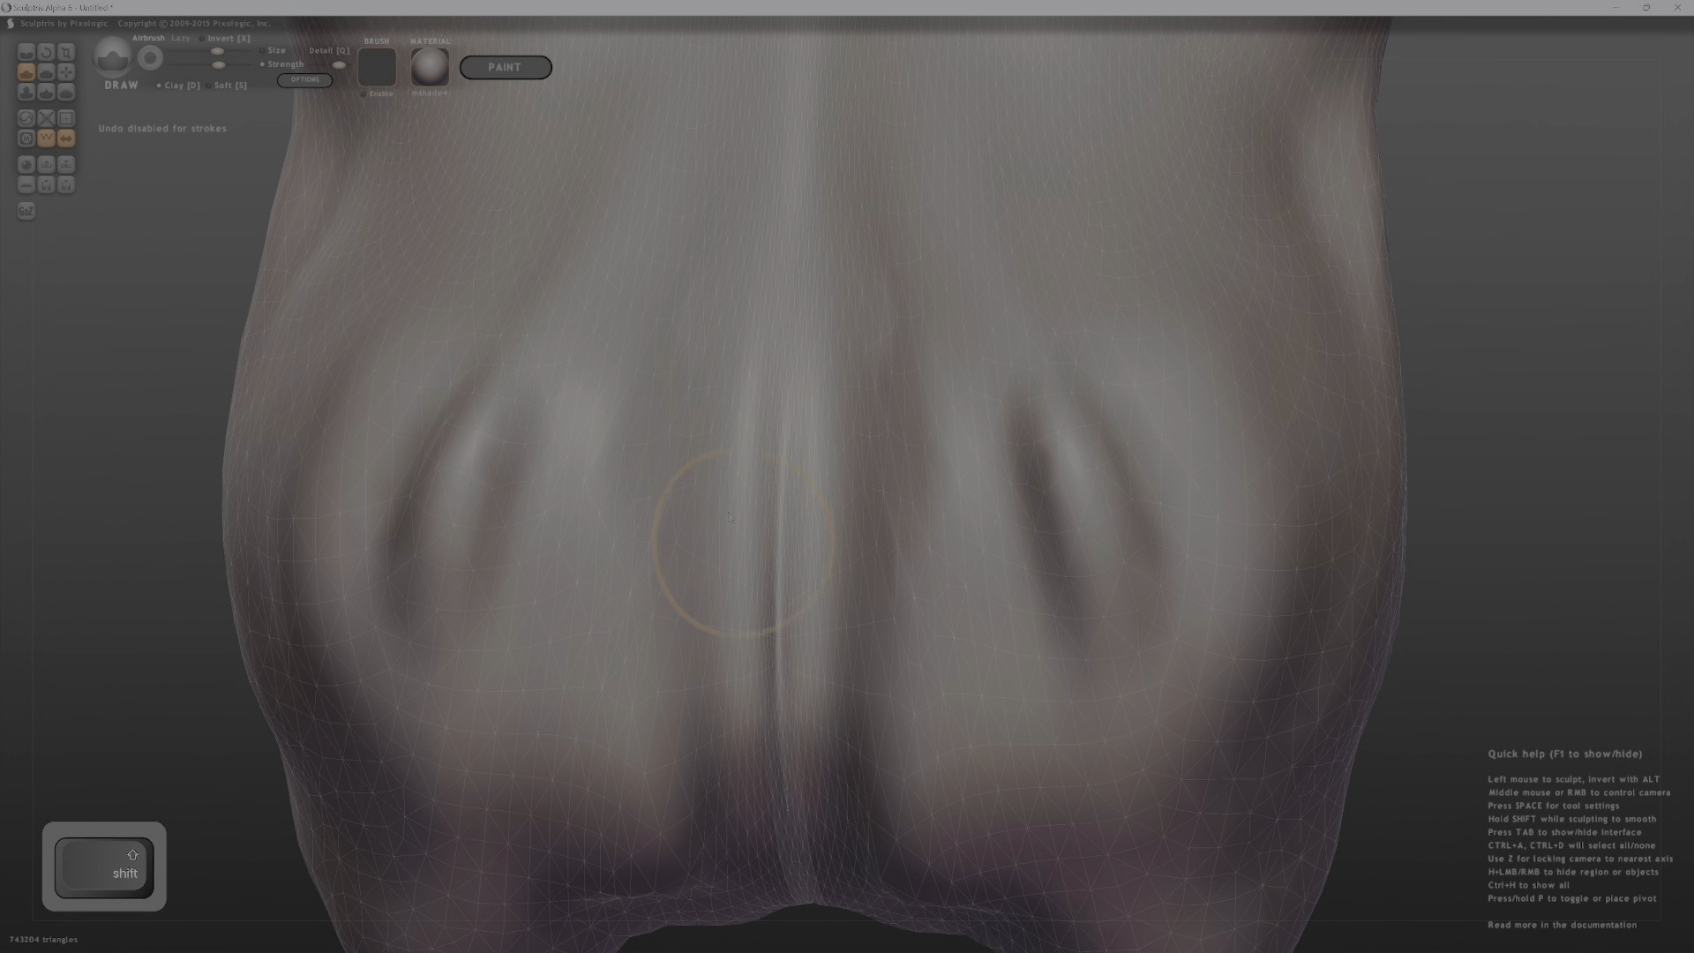
Flatten the vertical centre ridge and creases on the lower part of the torso's back with the Flatten brush.
key(f)
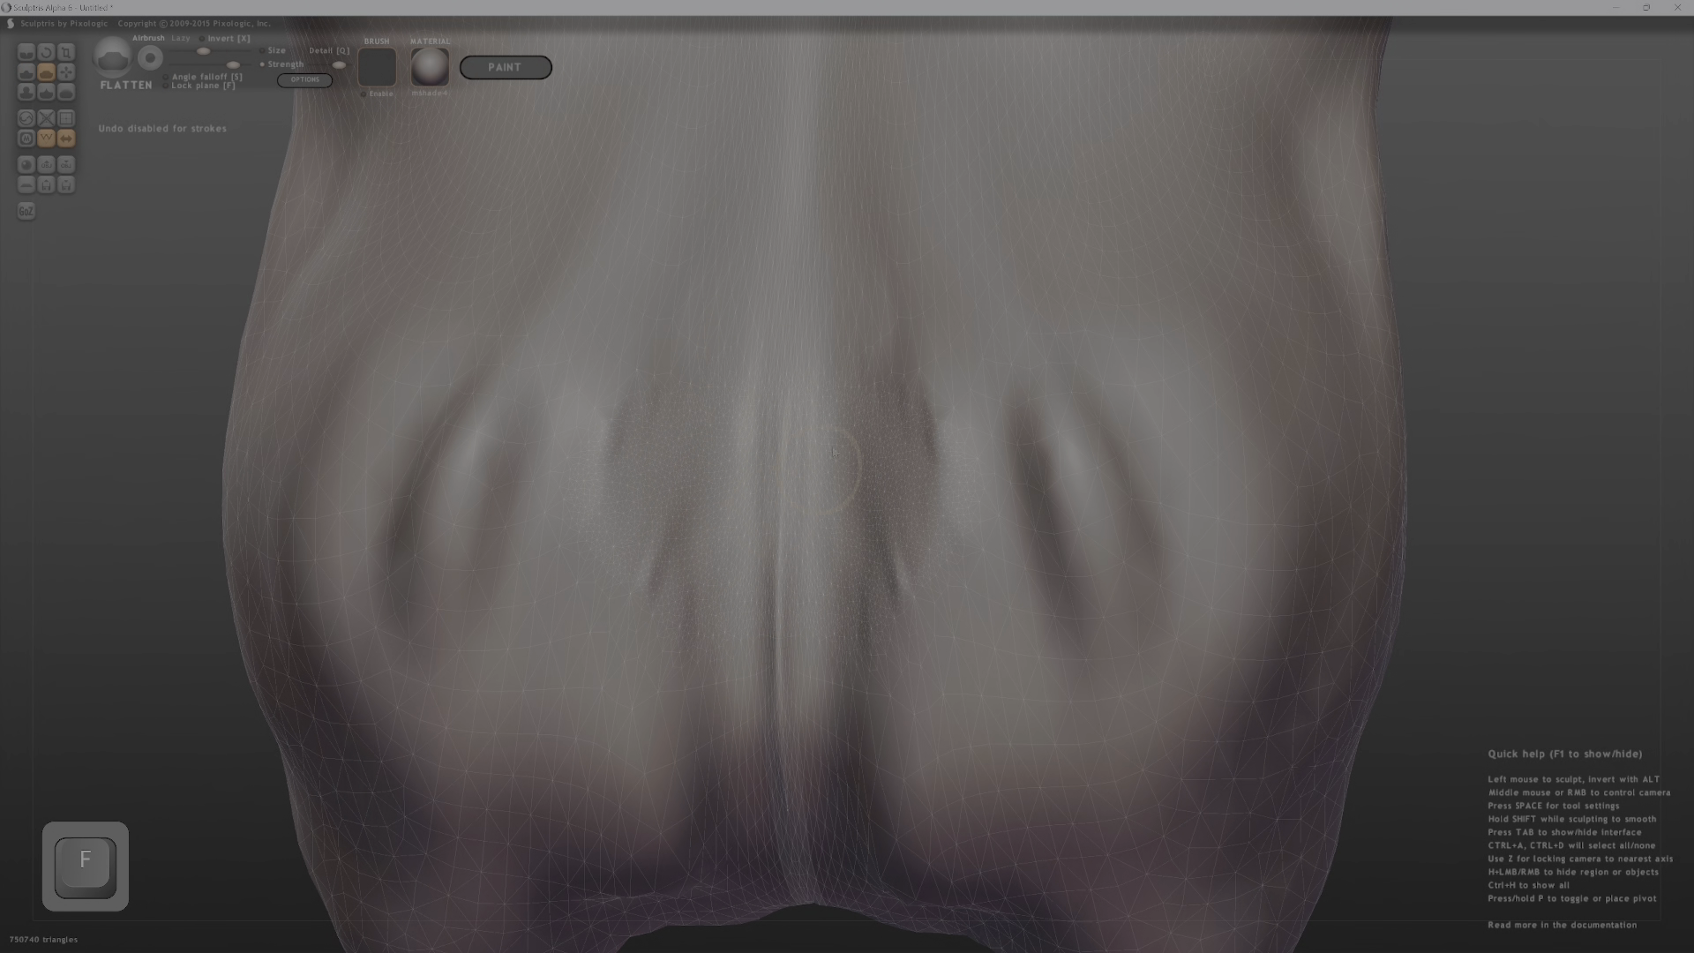
mouse_move(833, 451)
mouse_down()
mouse_move(824, 756)
mouse_move(892, 749)
mouse_move(786, 891)
mouse_up()
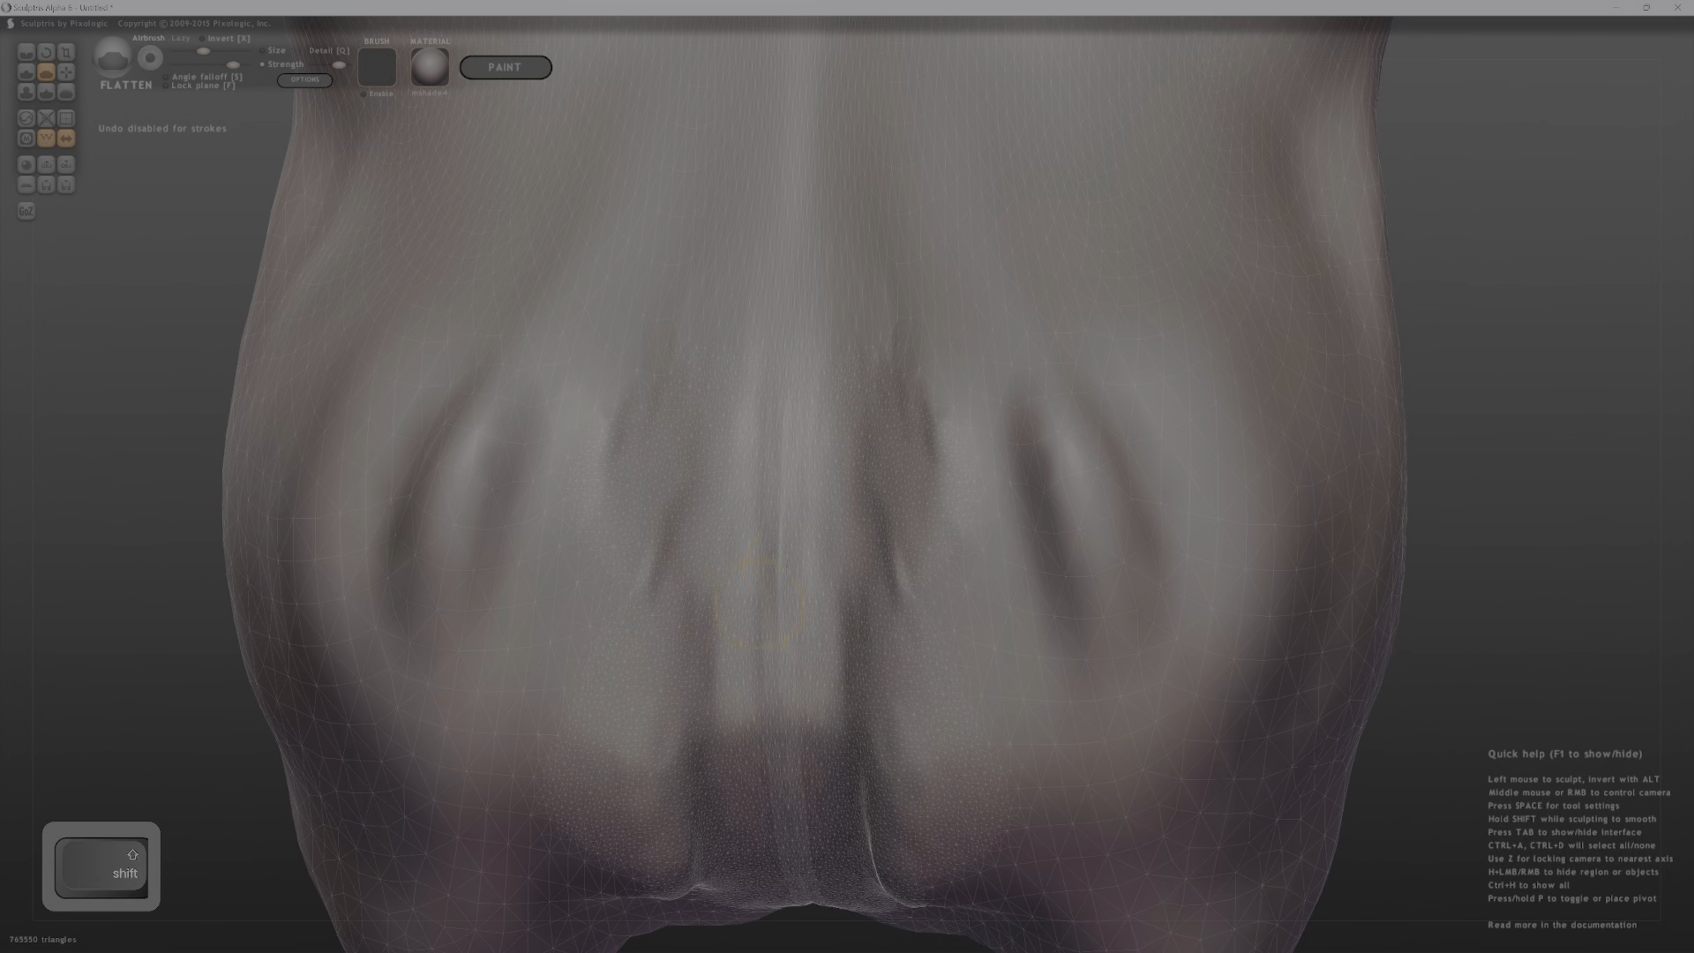
mouse_move(834, 827)
middle_down()
mouse_move(935, 777)
mouse_move(767, 715)
mouse_move(1167, 457)
mouse_move(666, 489)
mouse_move(778, 449)
middle_up()
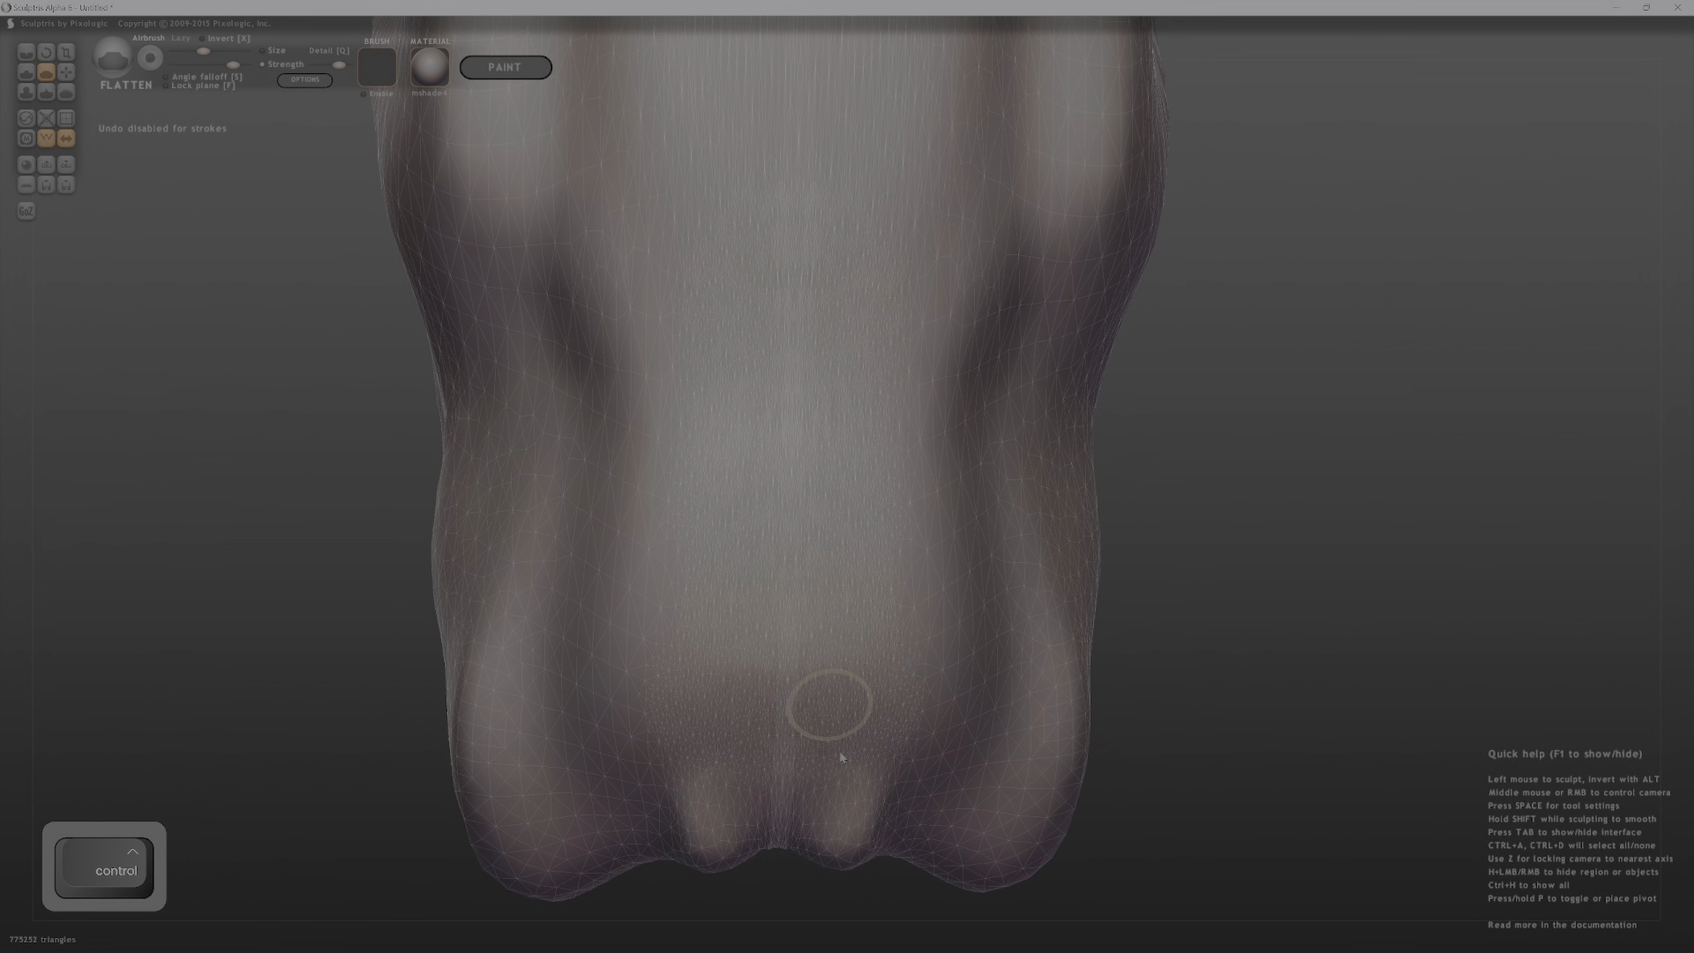
Flatten the centre of the torso's front from the bottom upwards, hiding the wireframe to check the surface.
drag(840, 756, 845, 847)
mouse_move(845, 847)
ctrl+middle_down()
mouse_move(739, 353)
mouse_move(847, 203)
mouse_move(913, 415)
ctrl+middle_up()
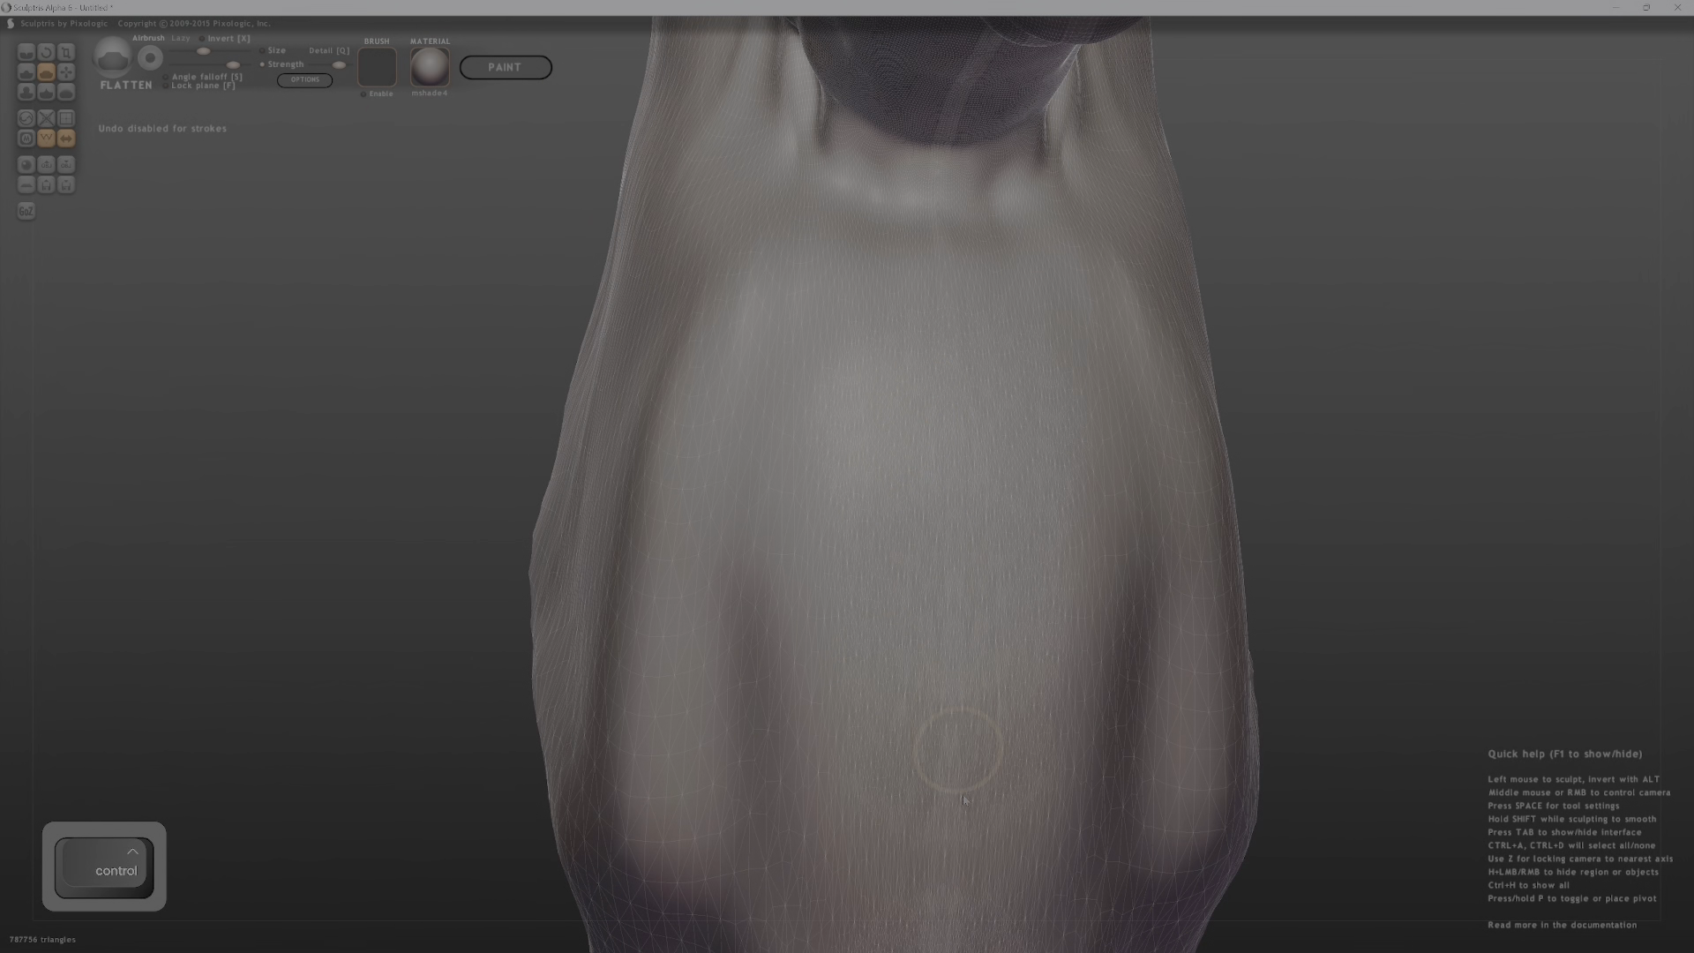
key(w)
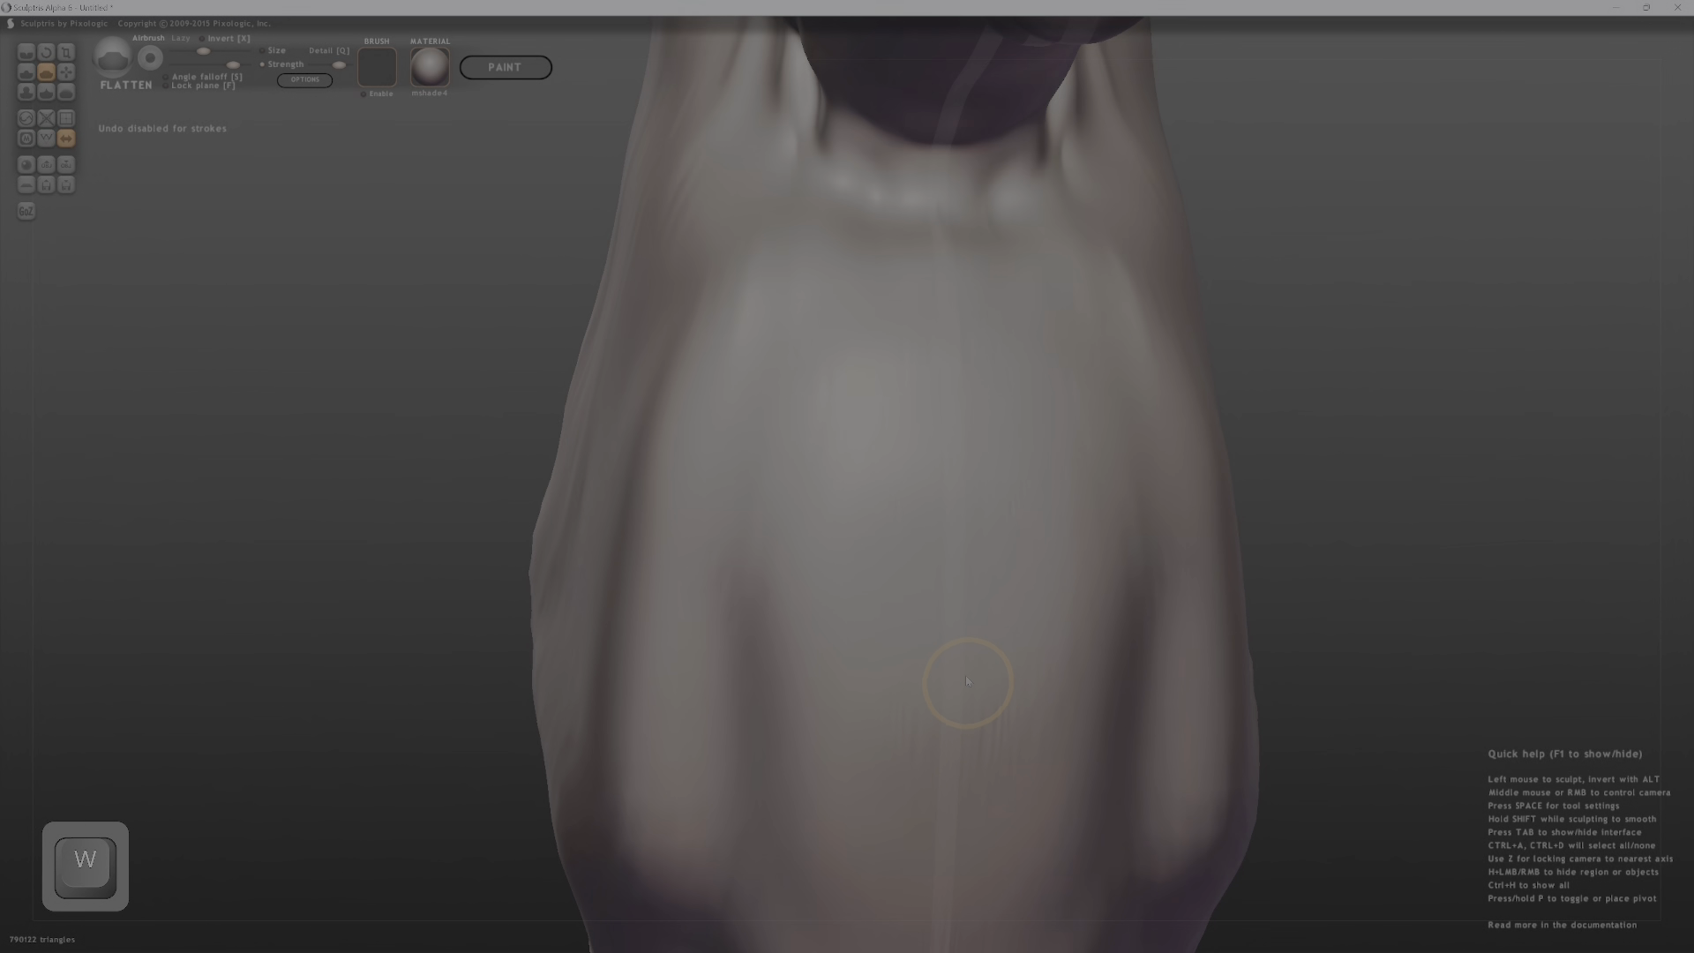
key(shift)
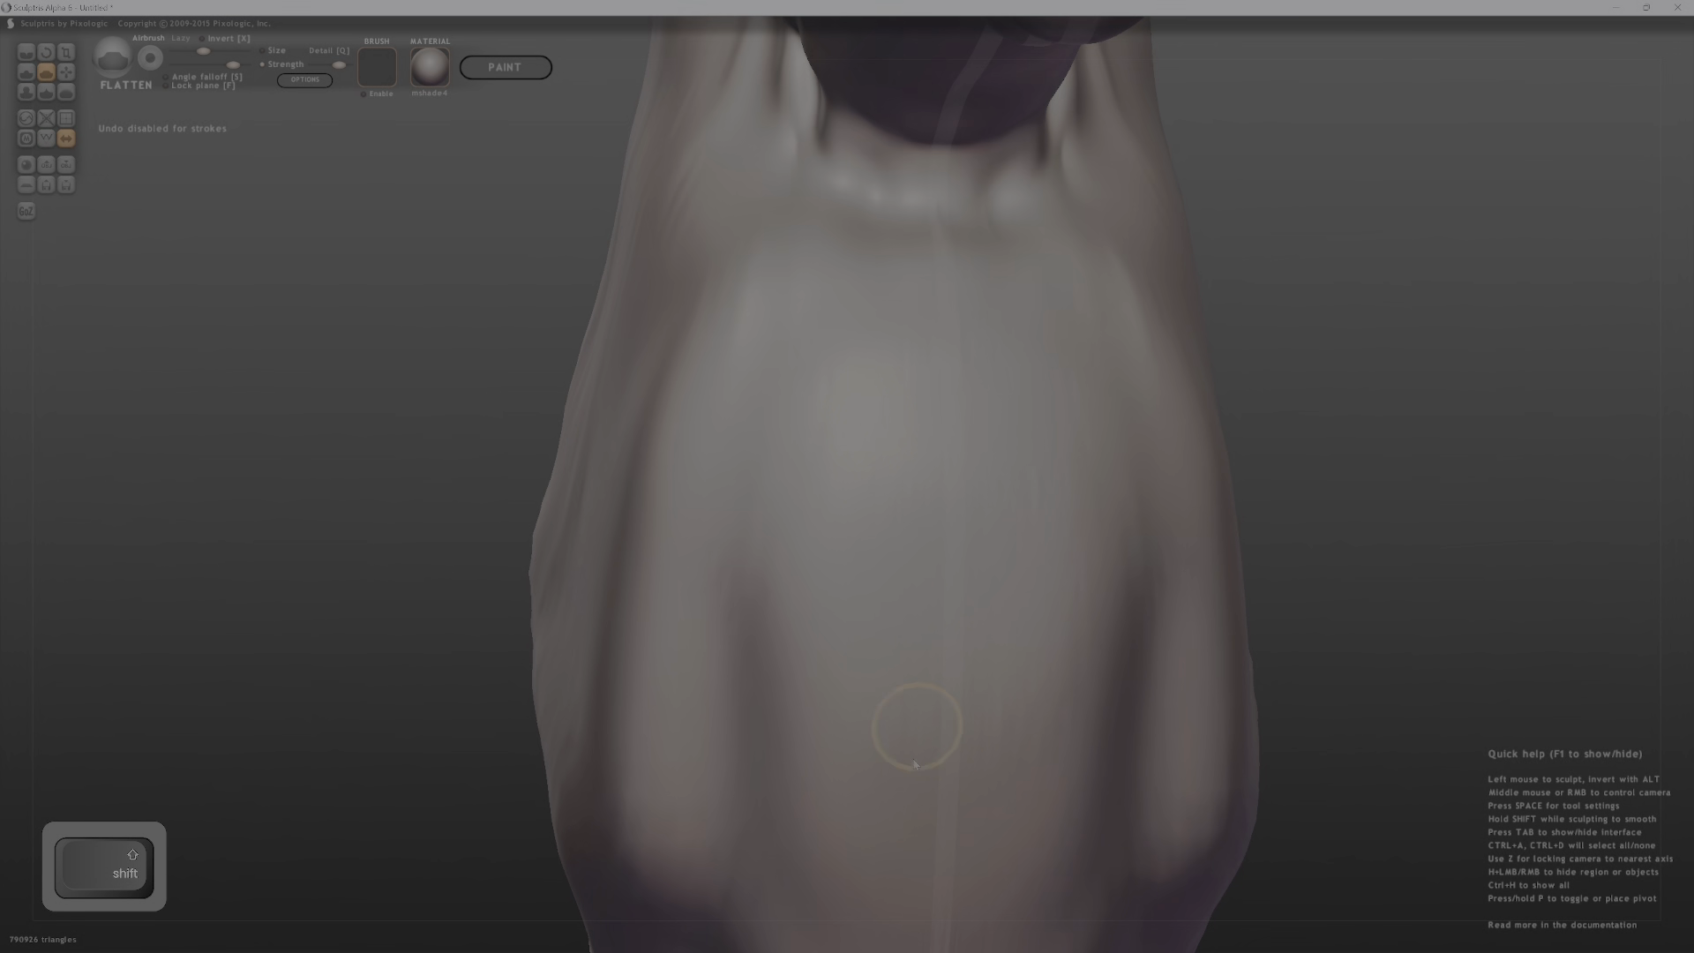
key(w)
ctrl+right_drag(988, 796, 997, 696)
right_drag(997, 697, 1174, 728)
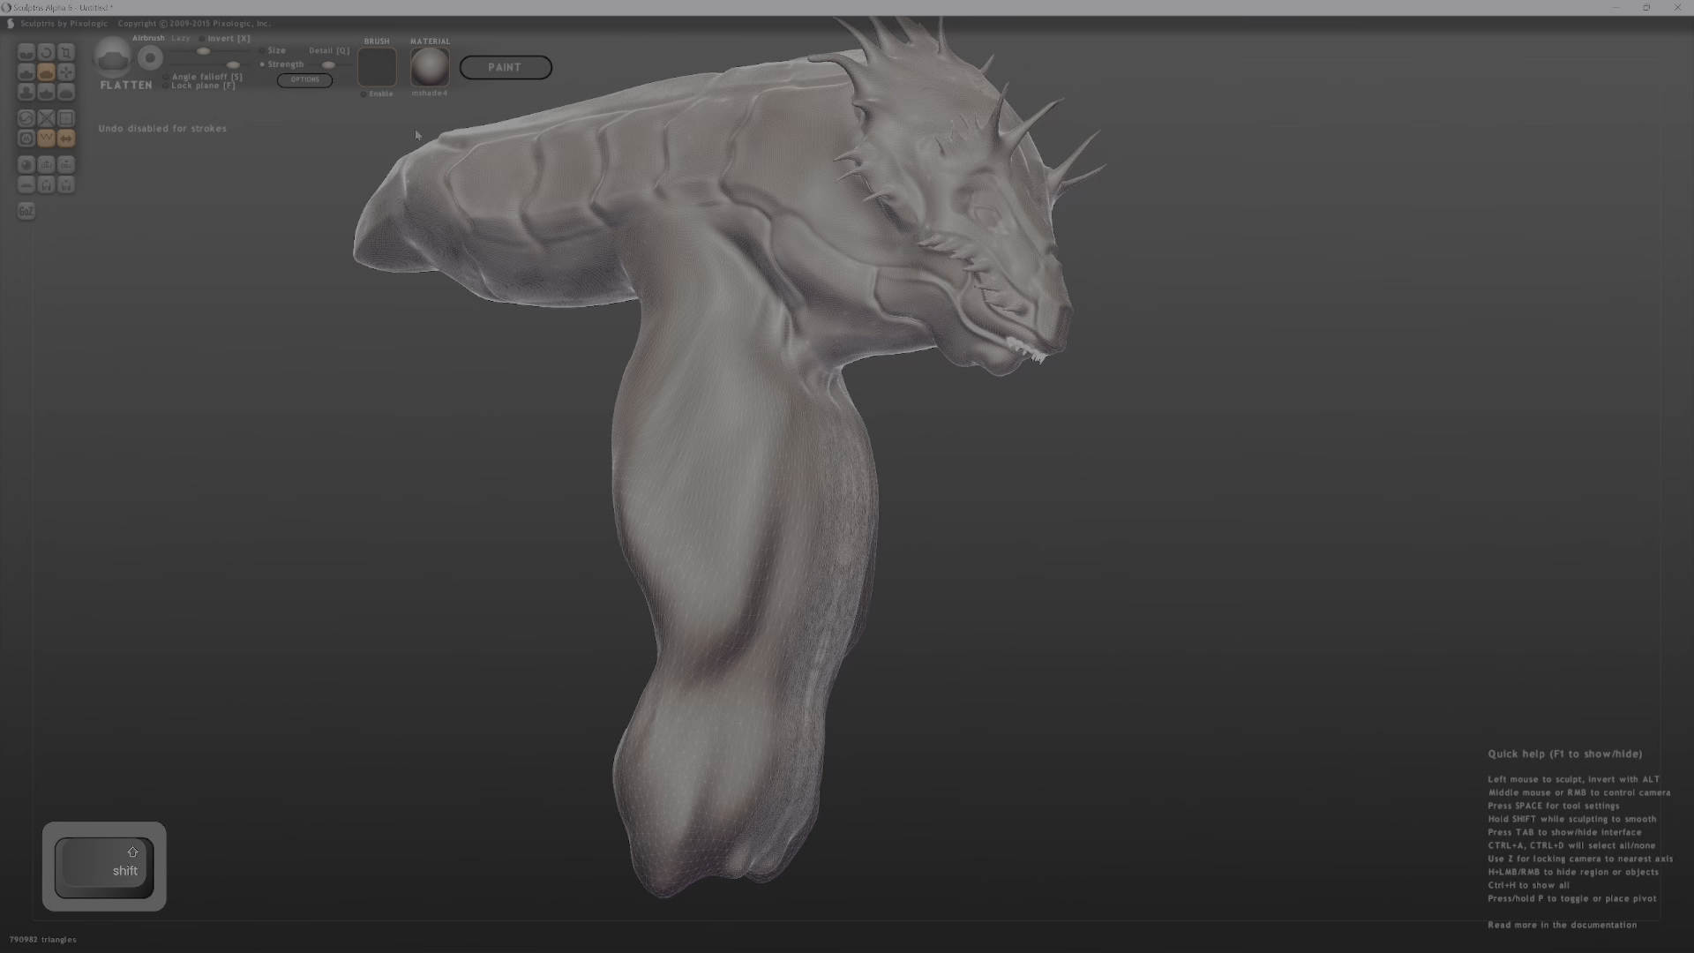
Lower the mesh density around the centre of the torso's lower back with an enlarged Reduce brush.
shift+middle_drag(418, 135, 208, 141)
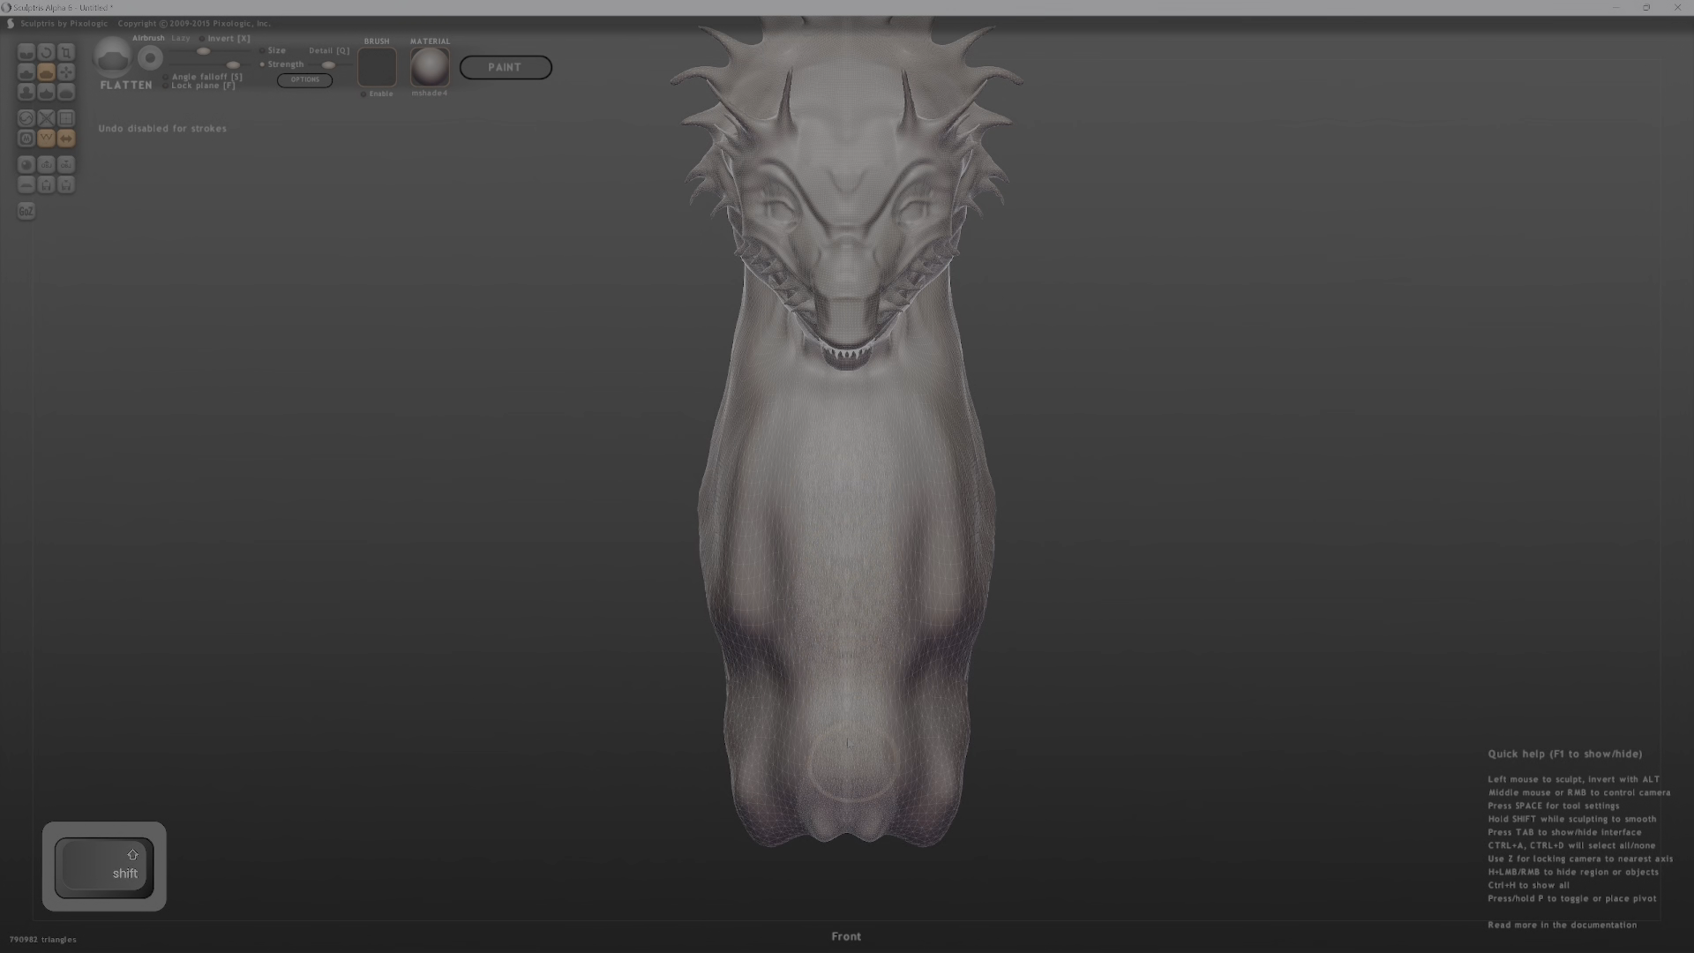
mouse_move(847, 743)
middle_down()
mouse_move(986, 714)
mouse_move(863, 590)
middle_up()
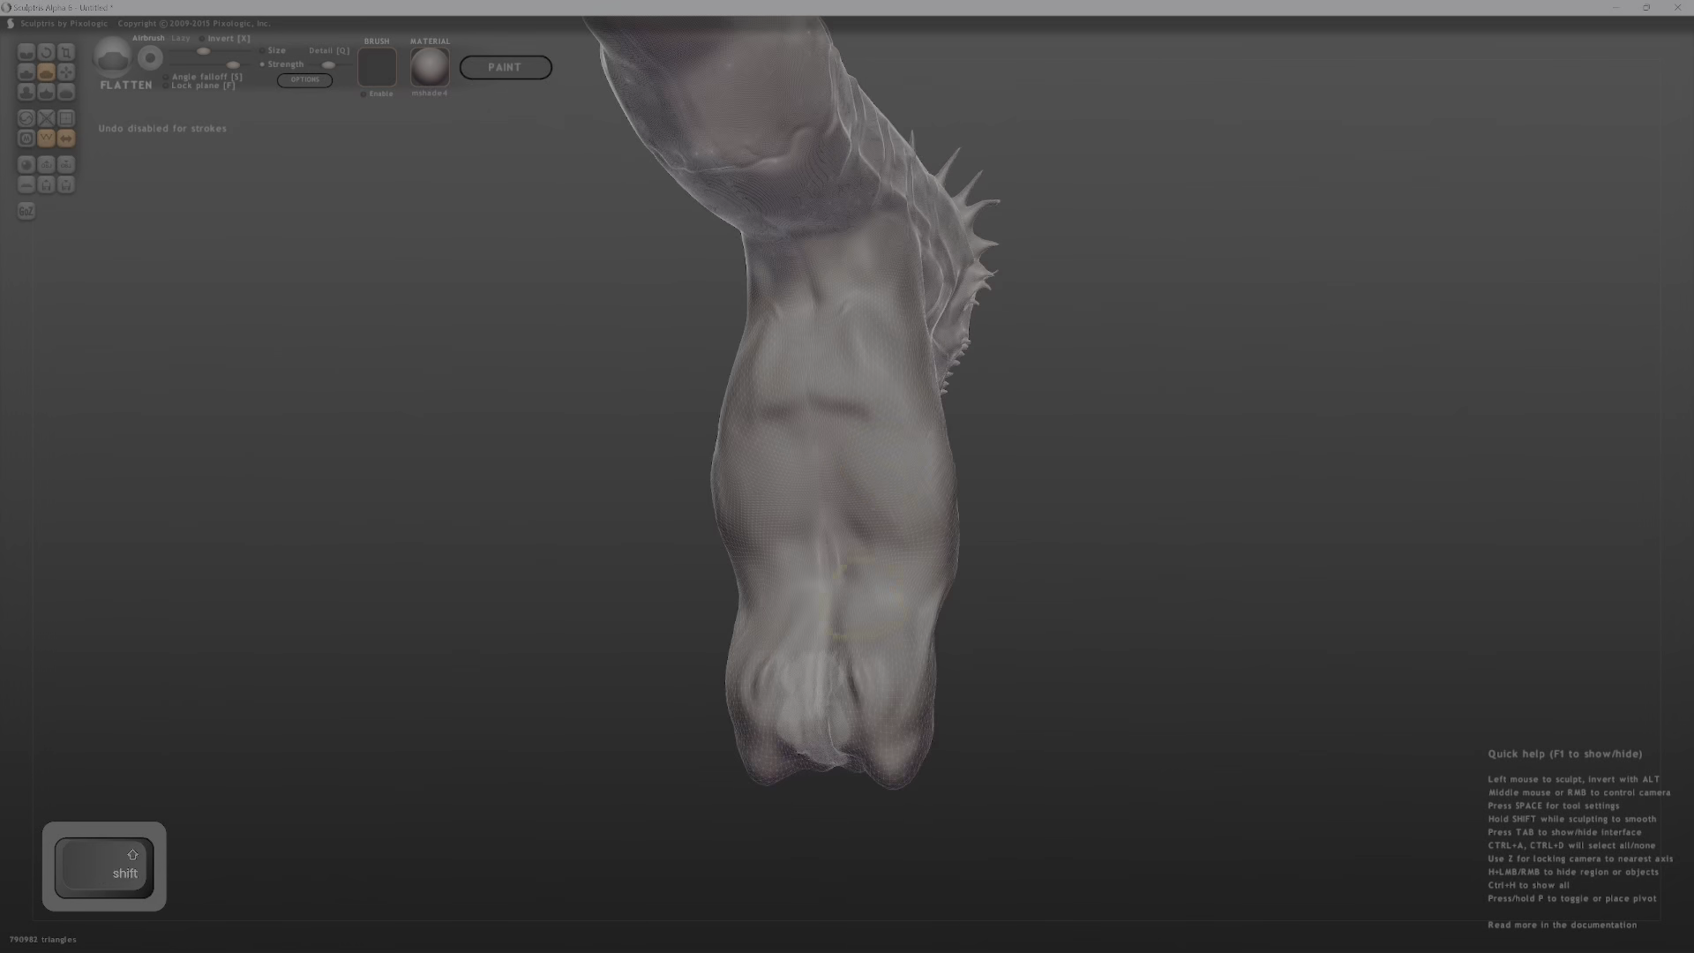
mouse_move(826, 680)
ctrl+middle_down()
mouse_move(846, 726)
mouse_move(763, 344)
mouse_move(821, 264)
mouse_move(888, 632)
mouse_move(657, 352)
mouse_move(635, 530)
mouse_move(616, 427)
mouse_move(544, 433)
ctrl+middle_up()
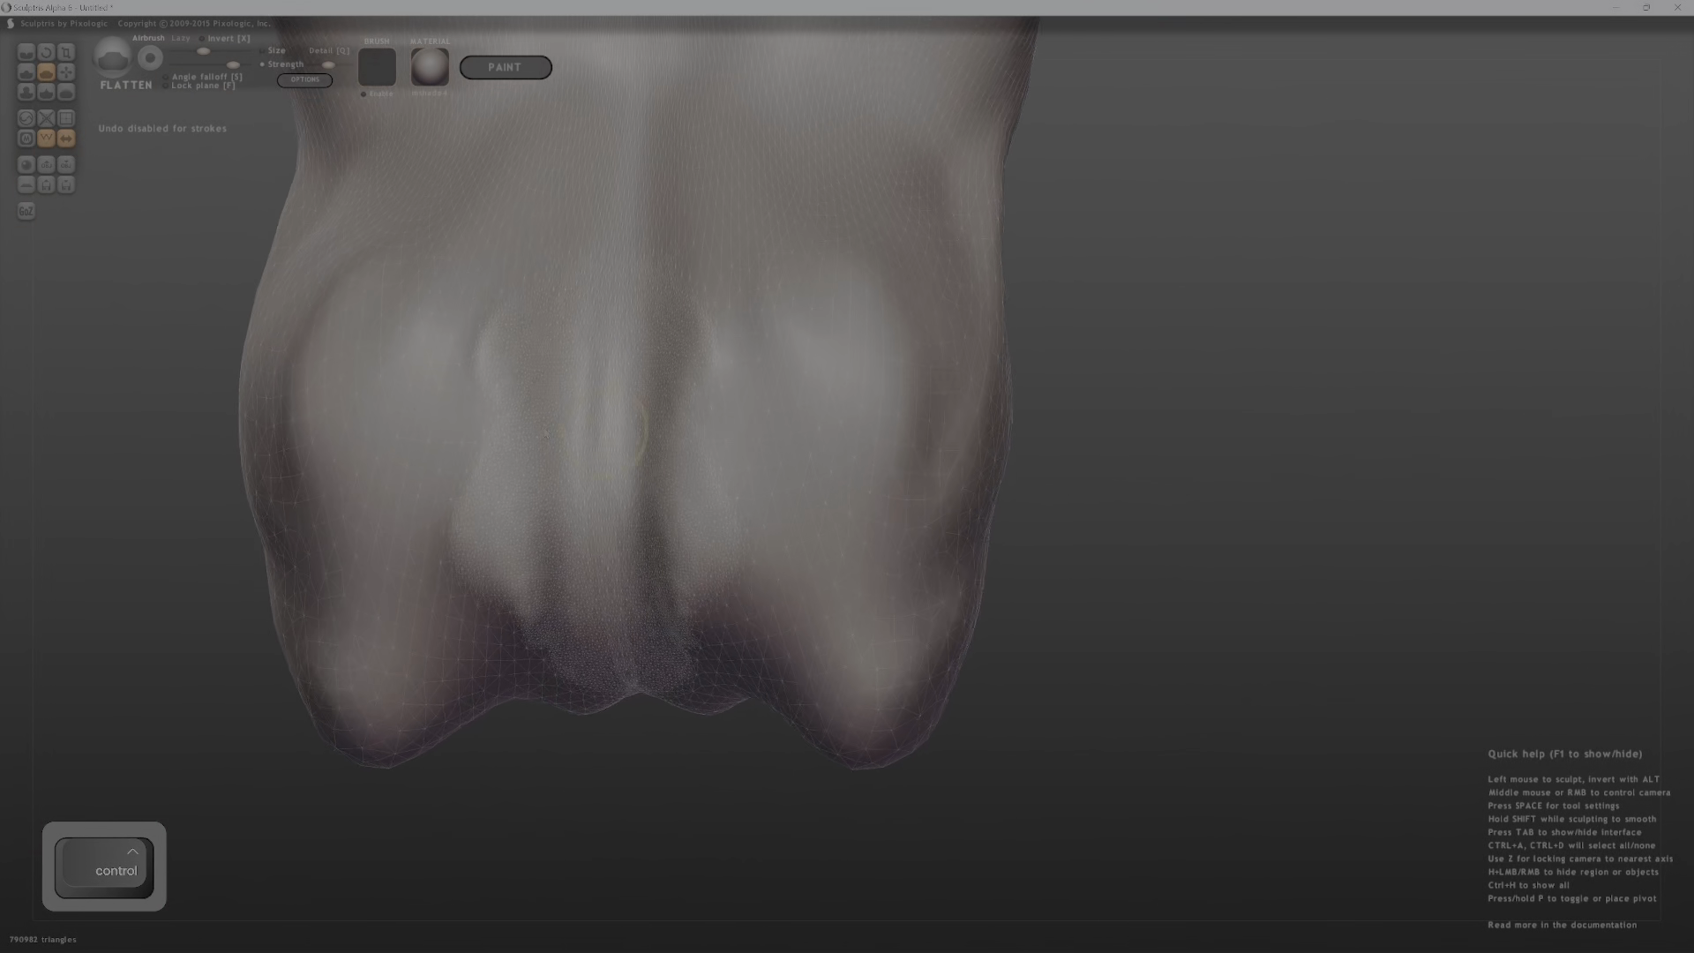
click(25, 118)
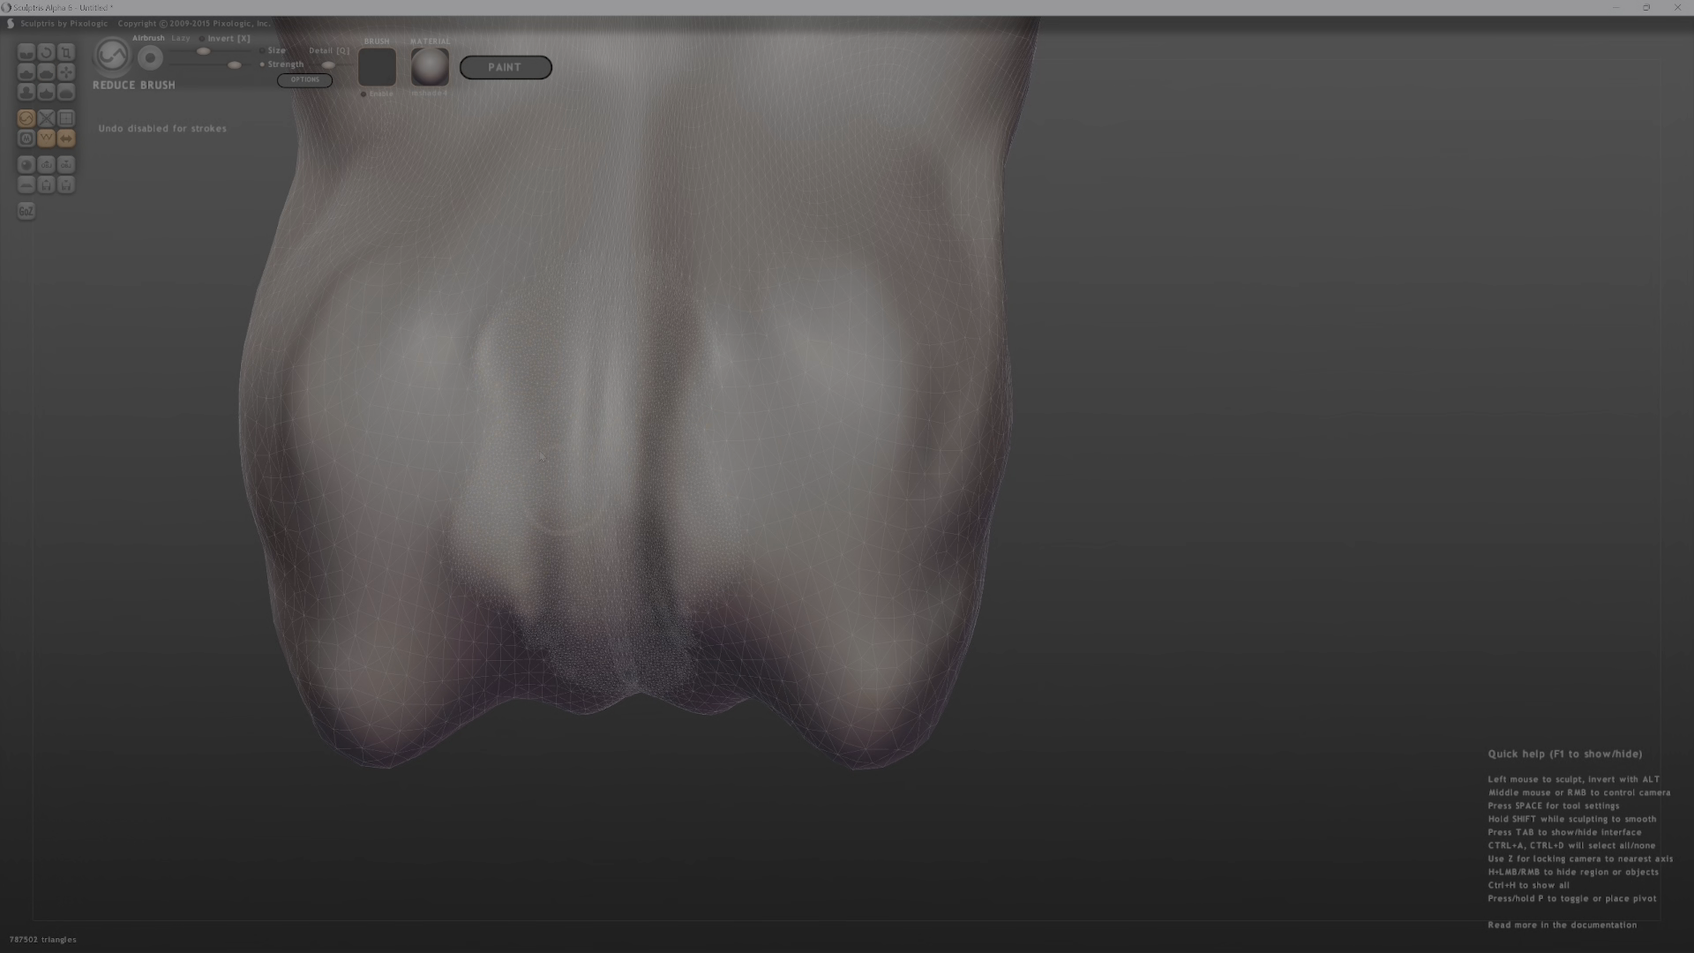
key(bracketright)
key(bracketright)
key(bracketright)
key(bracketright)
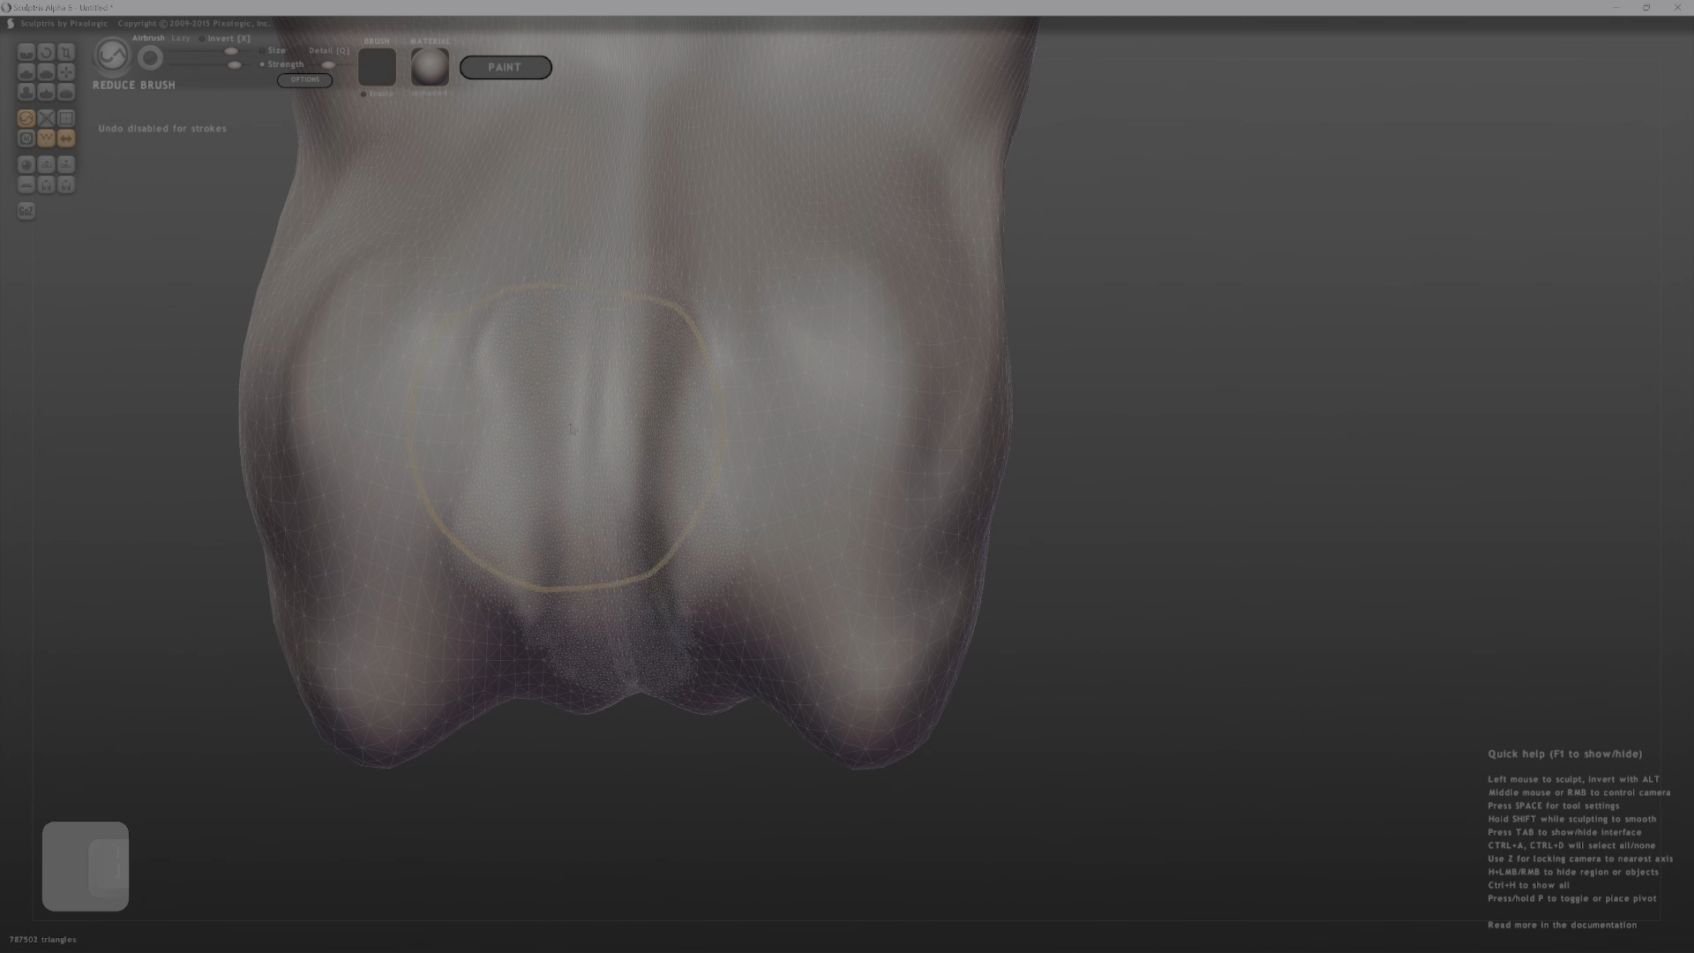
mouse_move(504, 488)
mouse_down()
mouse_move(547, 578)
mouse_move(520, 595)
mouse_move(582, 587)
mouse_move(485, 425)
mouse_move(520, 494)
mouse_move(415, 516)
mouse_move(411, 565)
mouse_move(424, 334)
mouse_up()
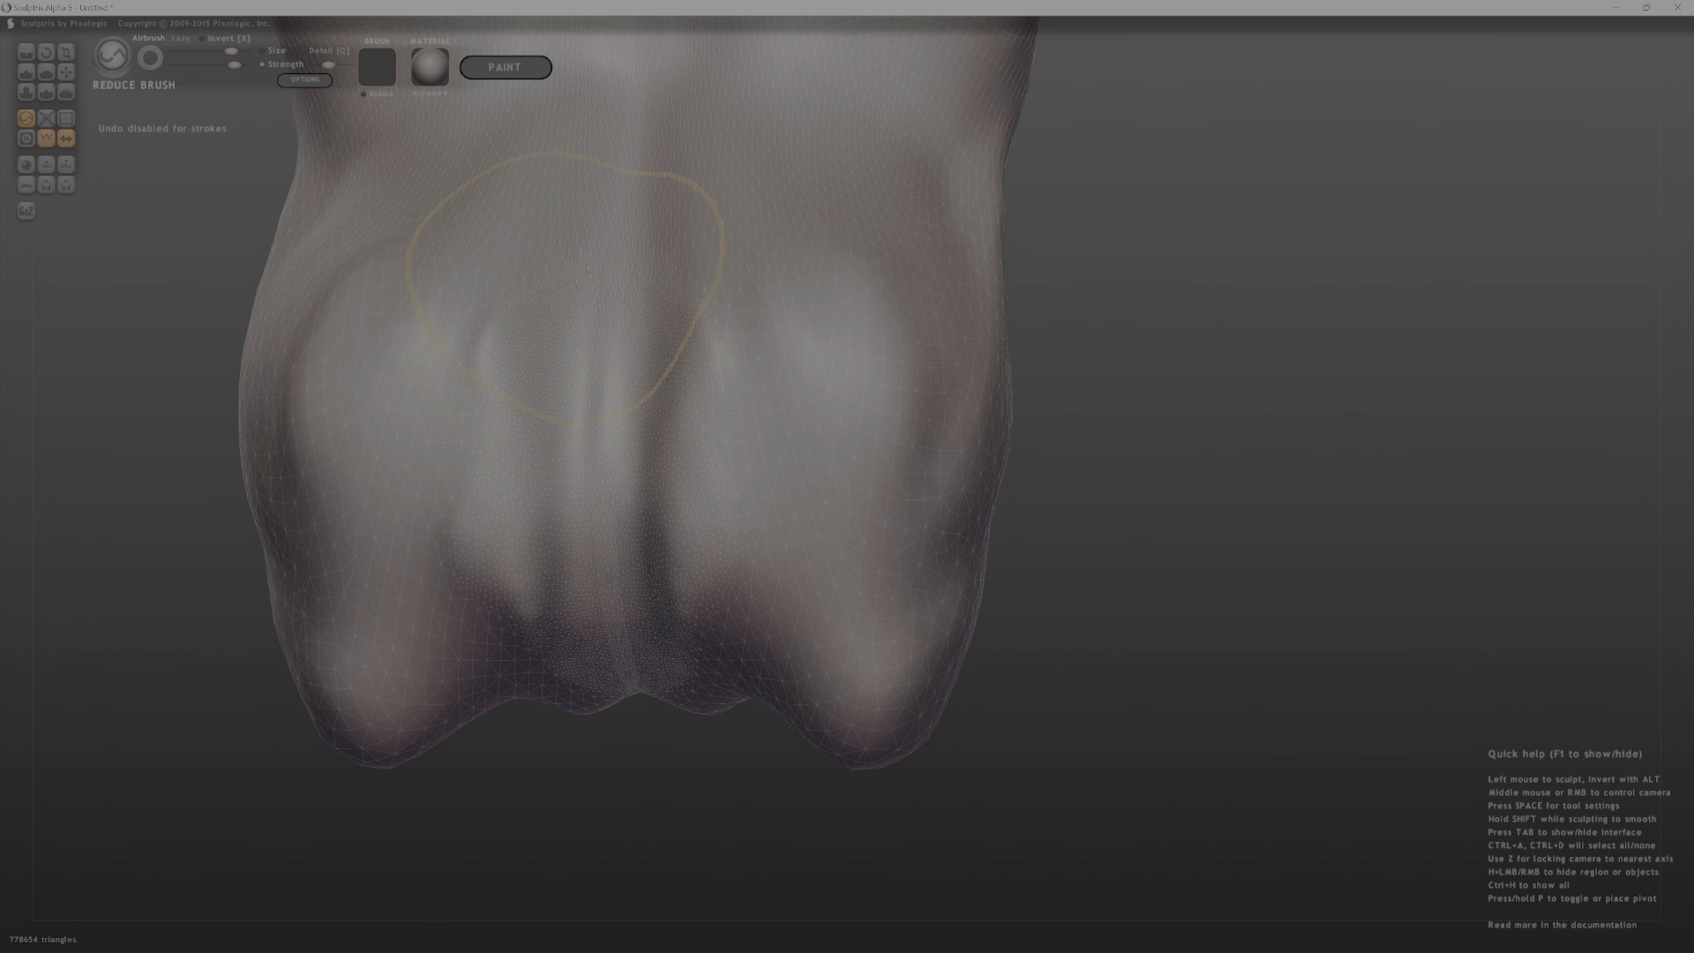
mouse_move(646, 553)
mouse_down()
mouse_move(579, 535)
mouse_move(838, 679)
mouse_up()
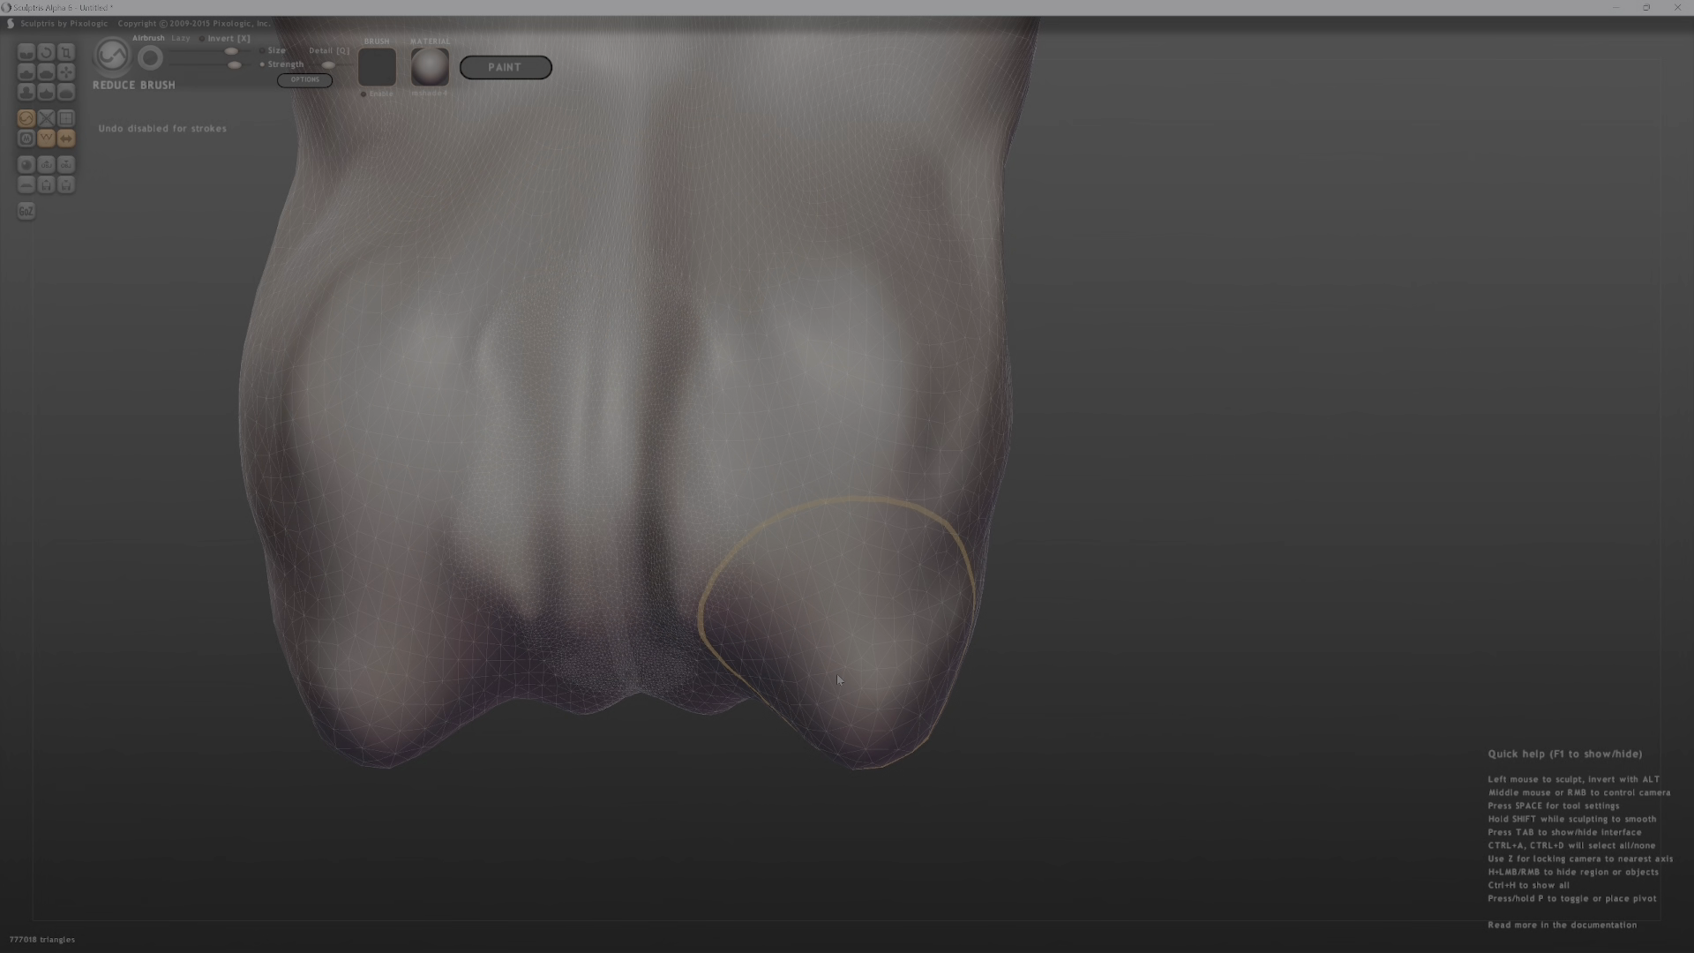
Reduce the density of the whole mesh and thin out the lower back further with the Reduce brush.
drag(1023, 376, 1214, 433)
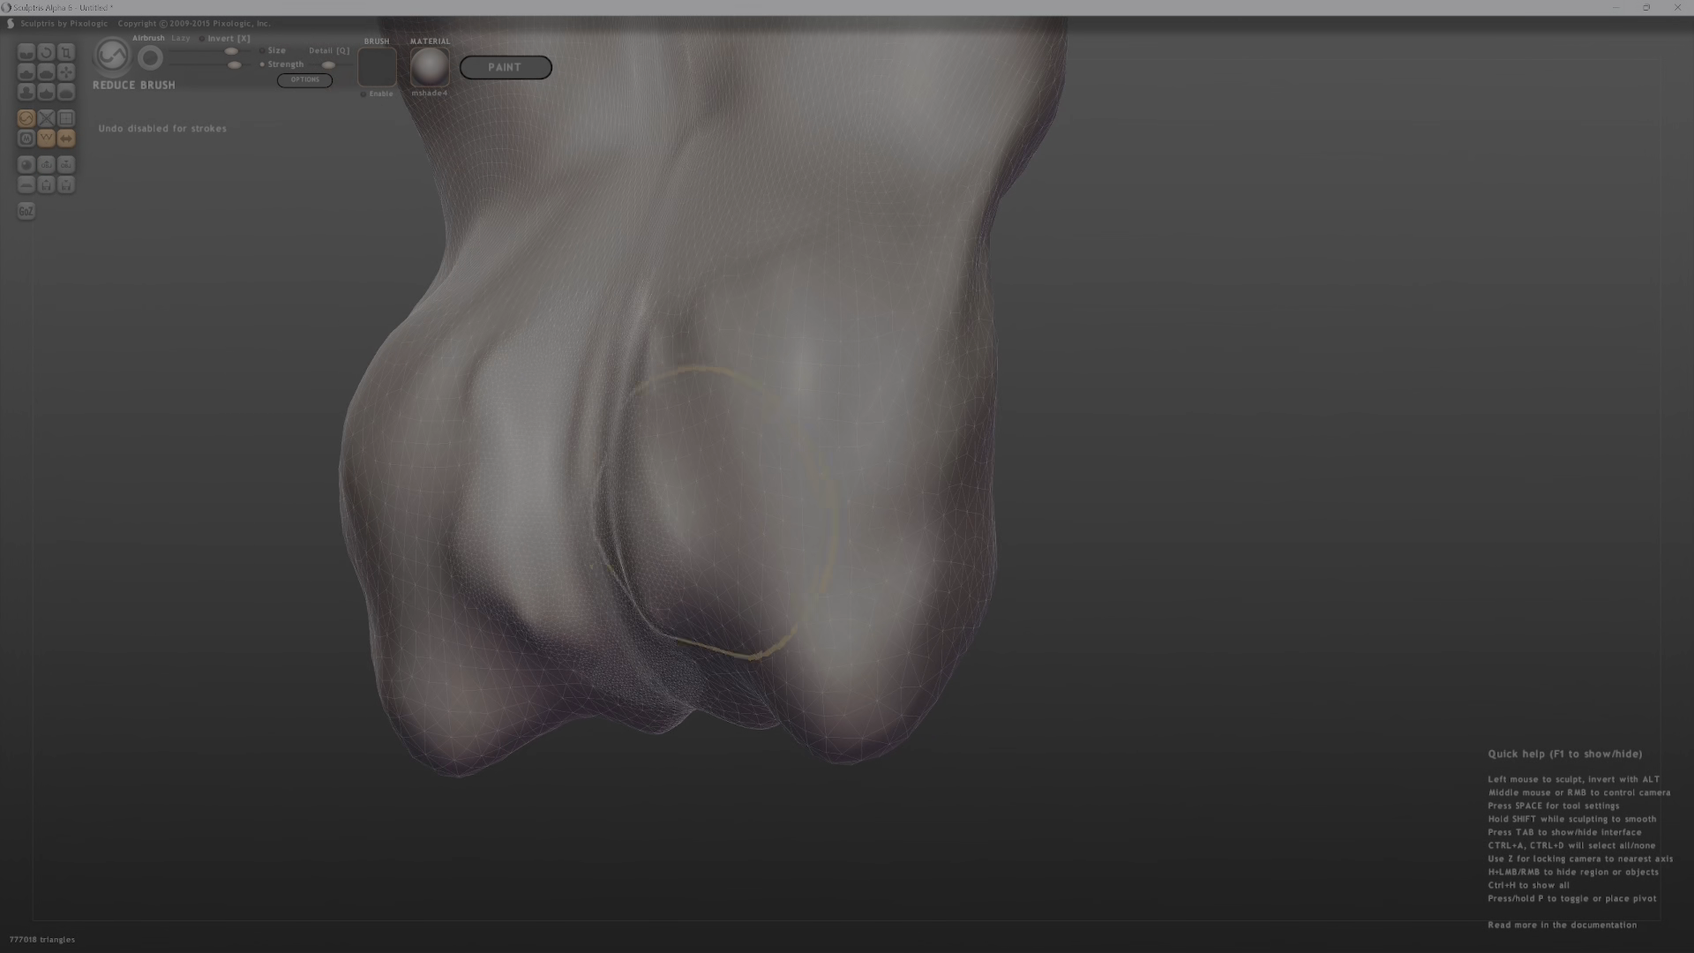
mouse_move(713, 512)
mouse_down()
mouse_move(606, 491)
mouse_move(867, 465)
mouse_up()
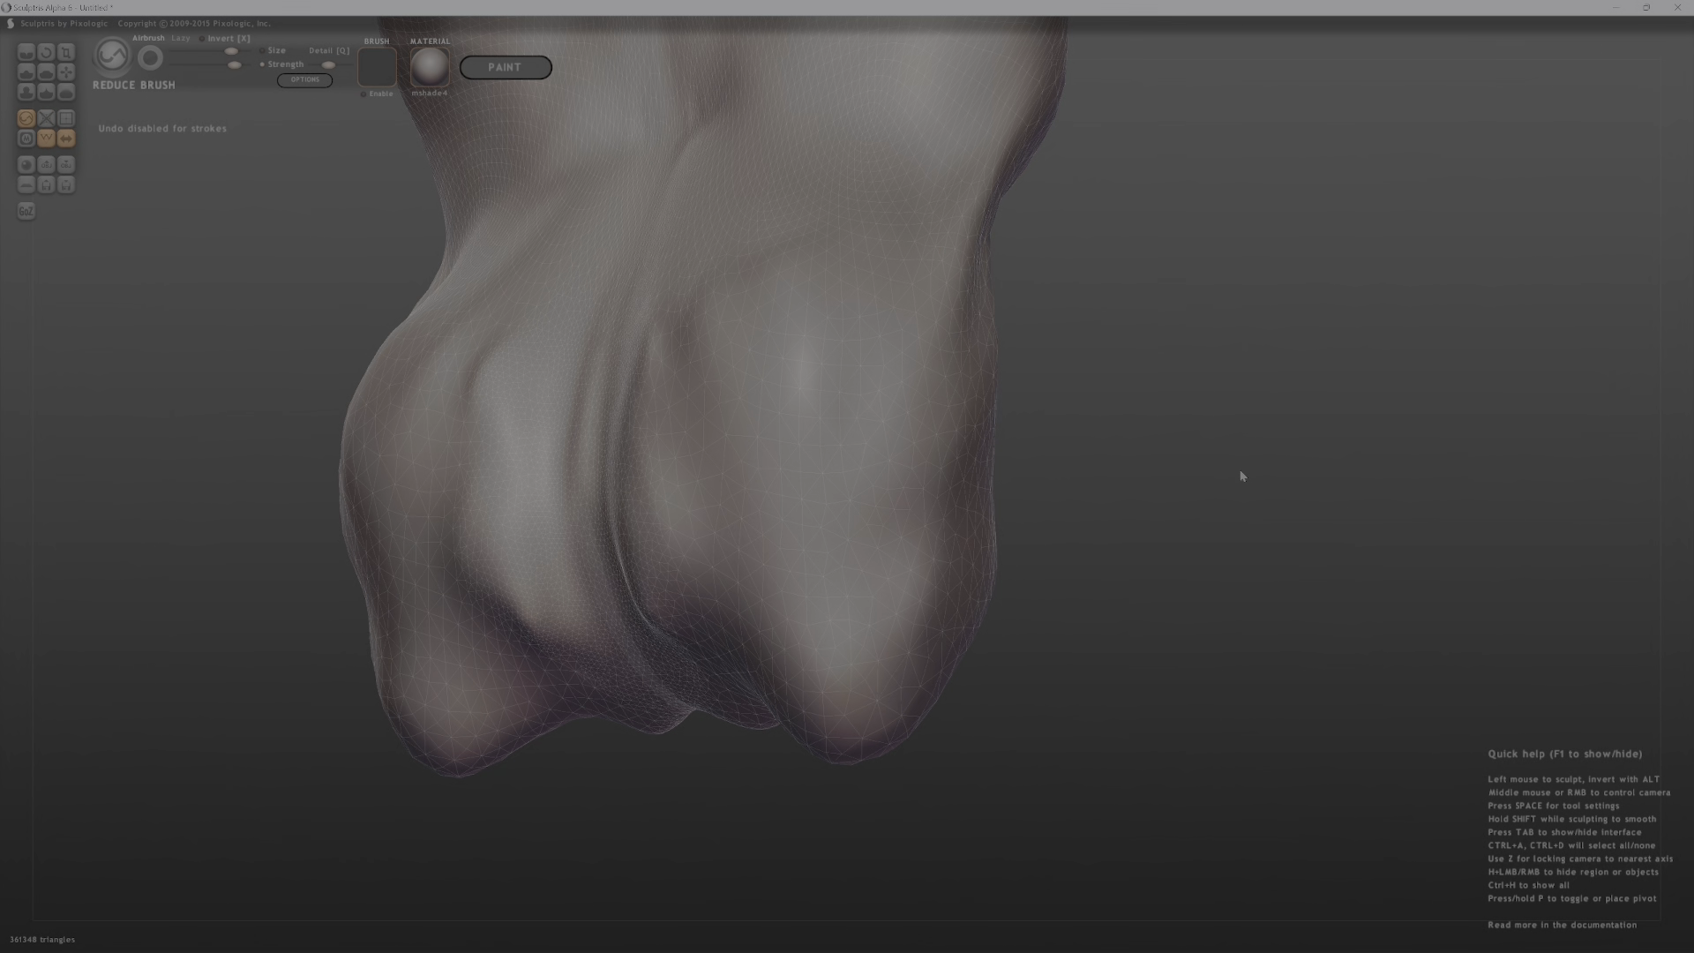
key(ctrl)
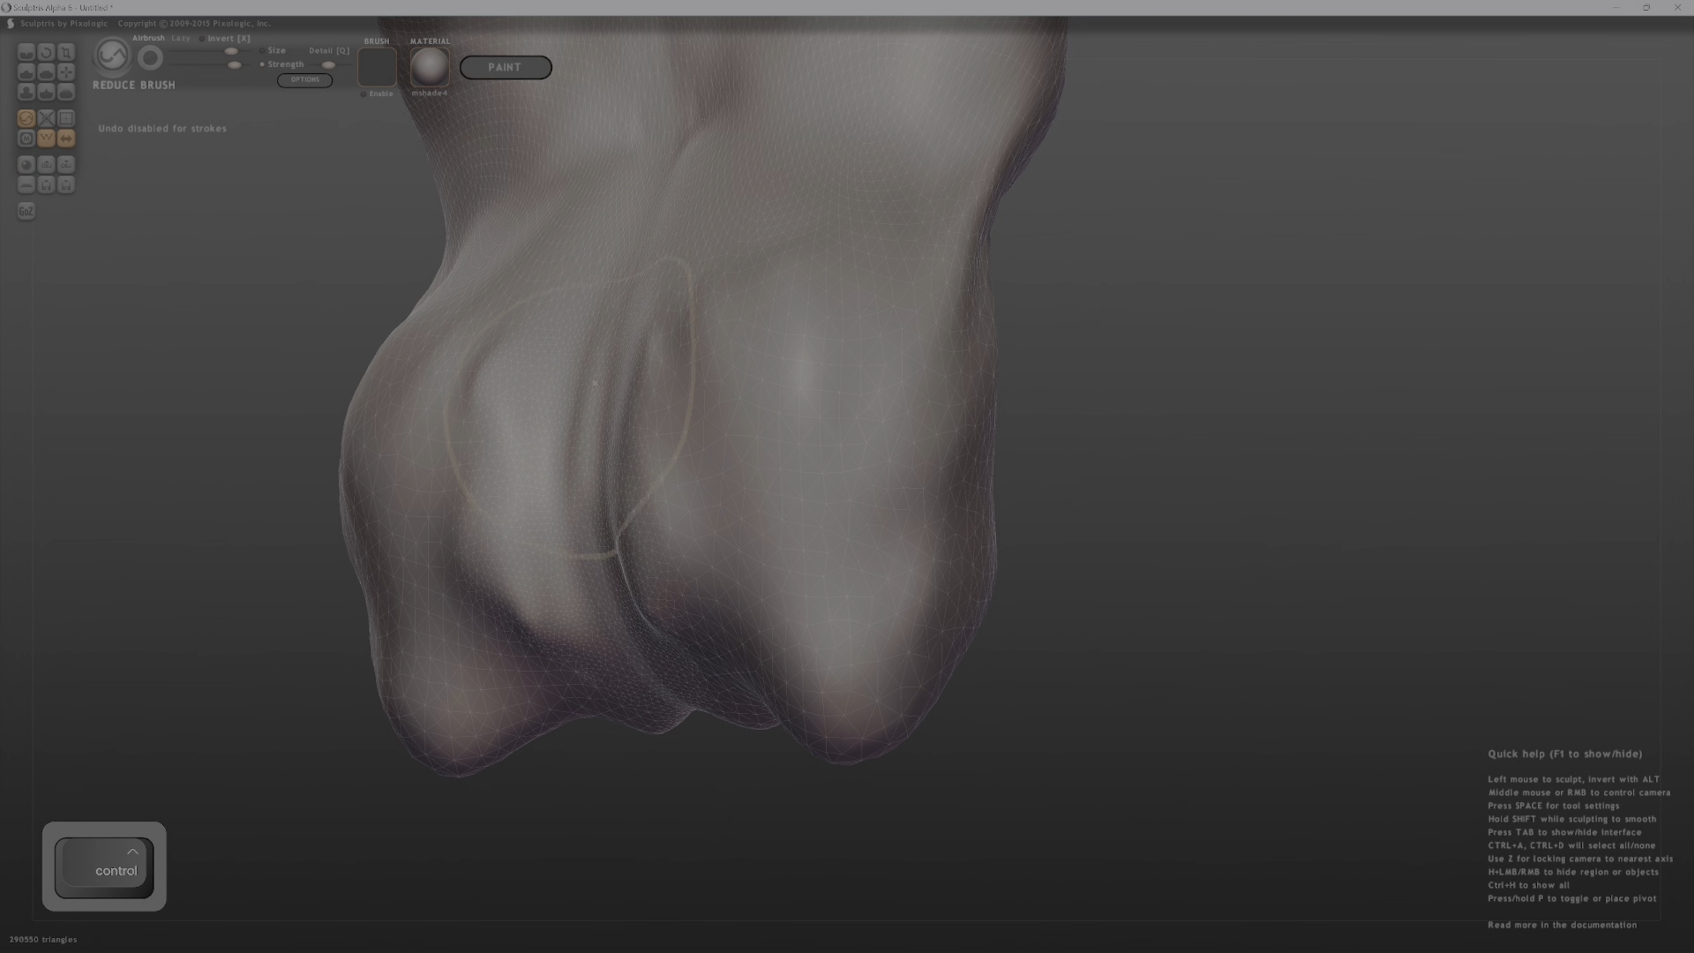
drag(580, 376, 527, 433)
middle_drag(528, 427, 649, 344)
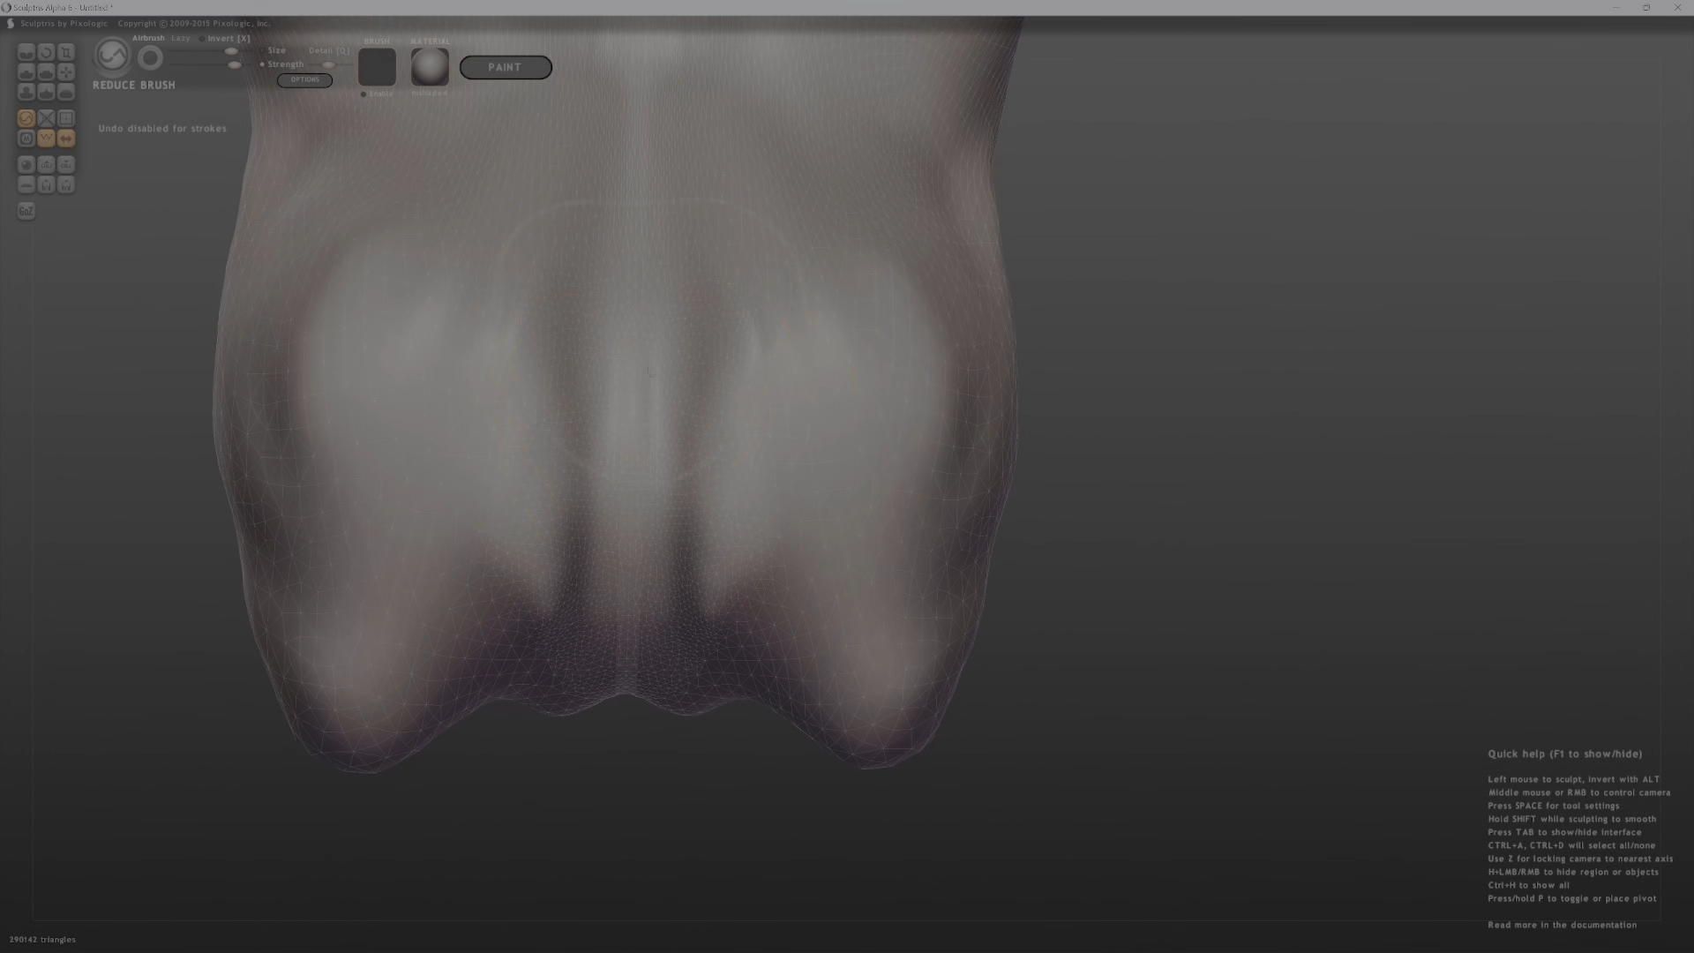
Add volume with the Draw brush along the side of the torso.
middle_drag(930, 403, 495, 450)
ctrl+middle_drag(1032, 384, 936, 360)
key(d)
mouse_move(877, 267)
mouse_down()
mouse_move(888, 210)
mouse_move(854, 247)
mouse_move(882, 193)
mouse_move(930, 306)
mouse_up()
middle_drag(930, 306, 805, 262)
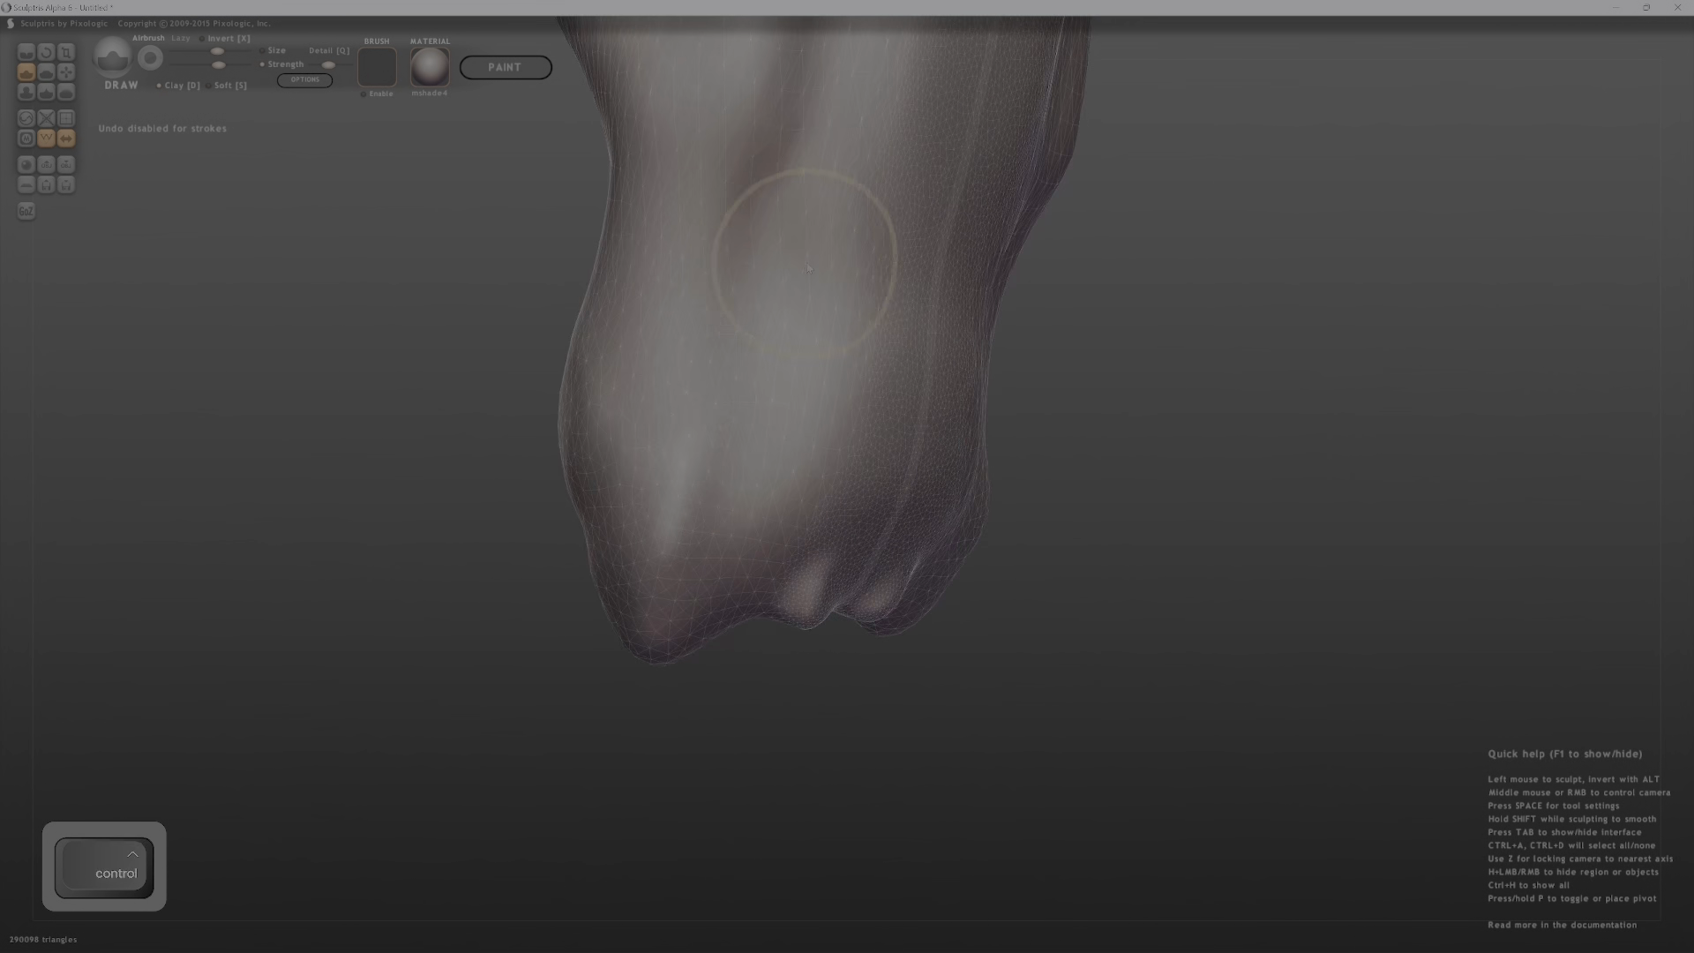
mouse_move(882, 401)
ctrl+middle_down()
mouse_move(836, 291)
mouse_move(841, 472)
ctrl+middle_up()
middle_drag(841, 472, 756, 435)
ctrl+middle_drag(913, 446, 877, 531)
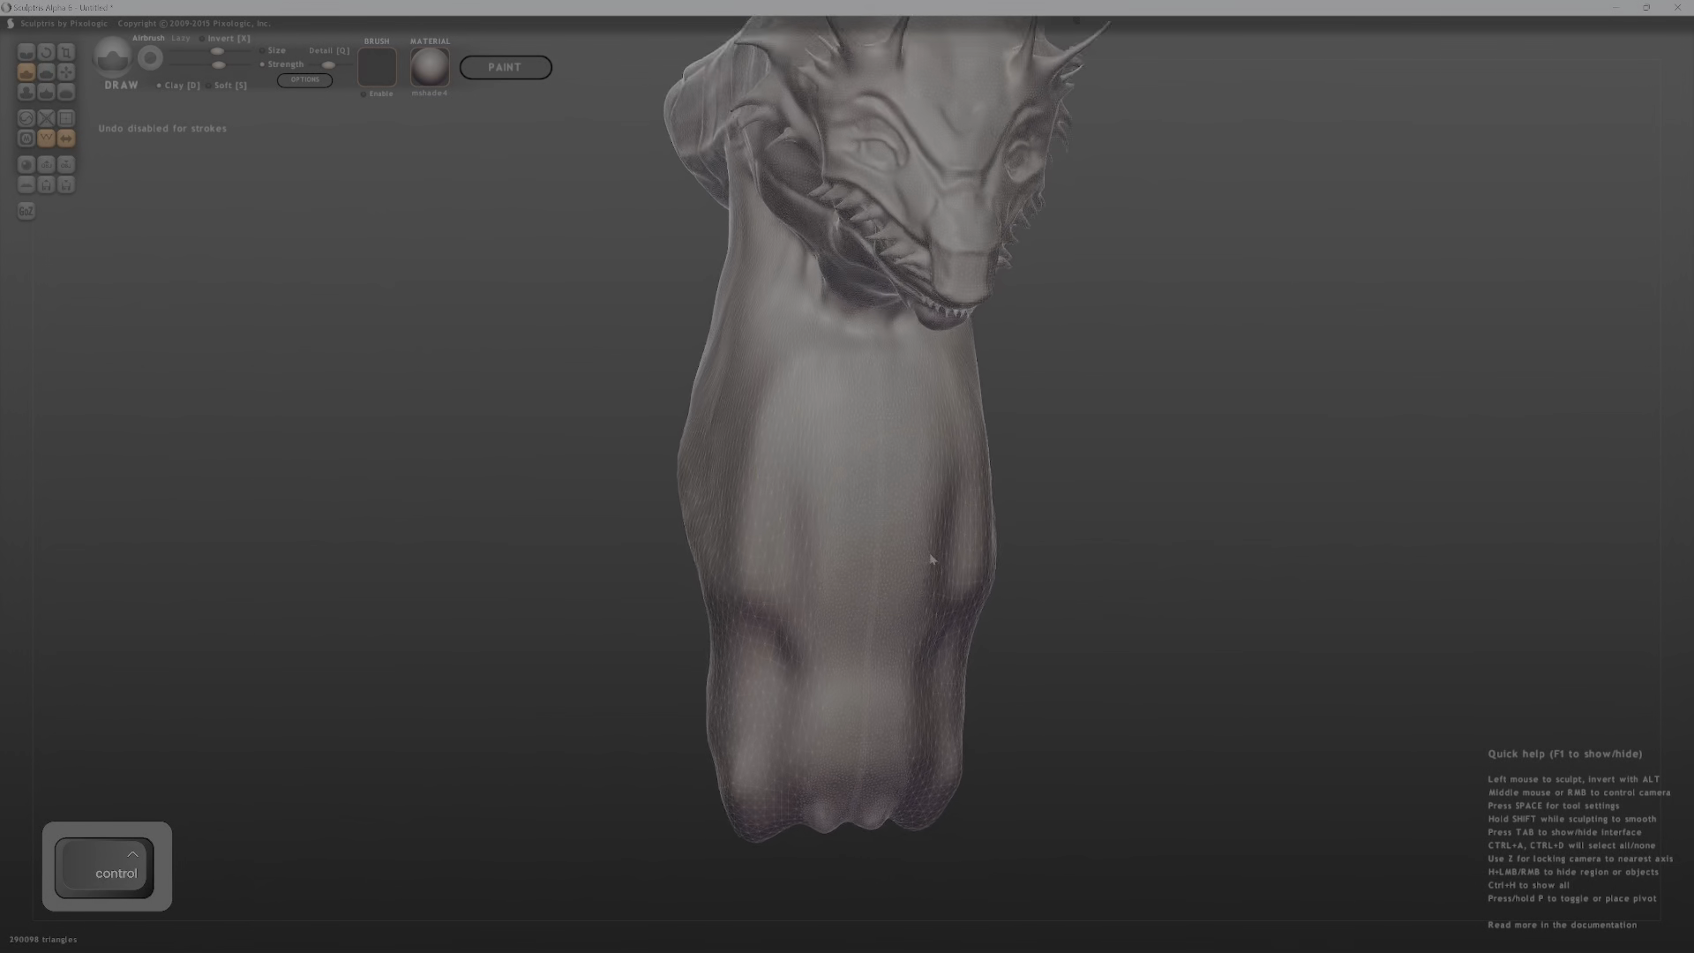
mouse_move(877, 531)
mouse_down()
mouse_move(875, 485)
mouse_move(908, 563)
mouse_move(918, 503)
mouse_move(834, 301)
mouse_move(801, 337)
mouse_up()
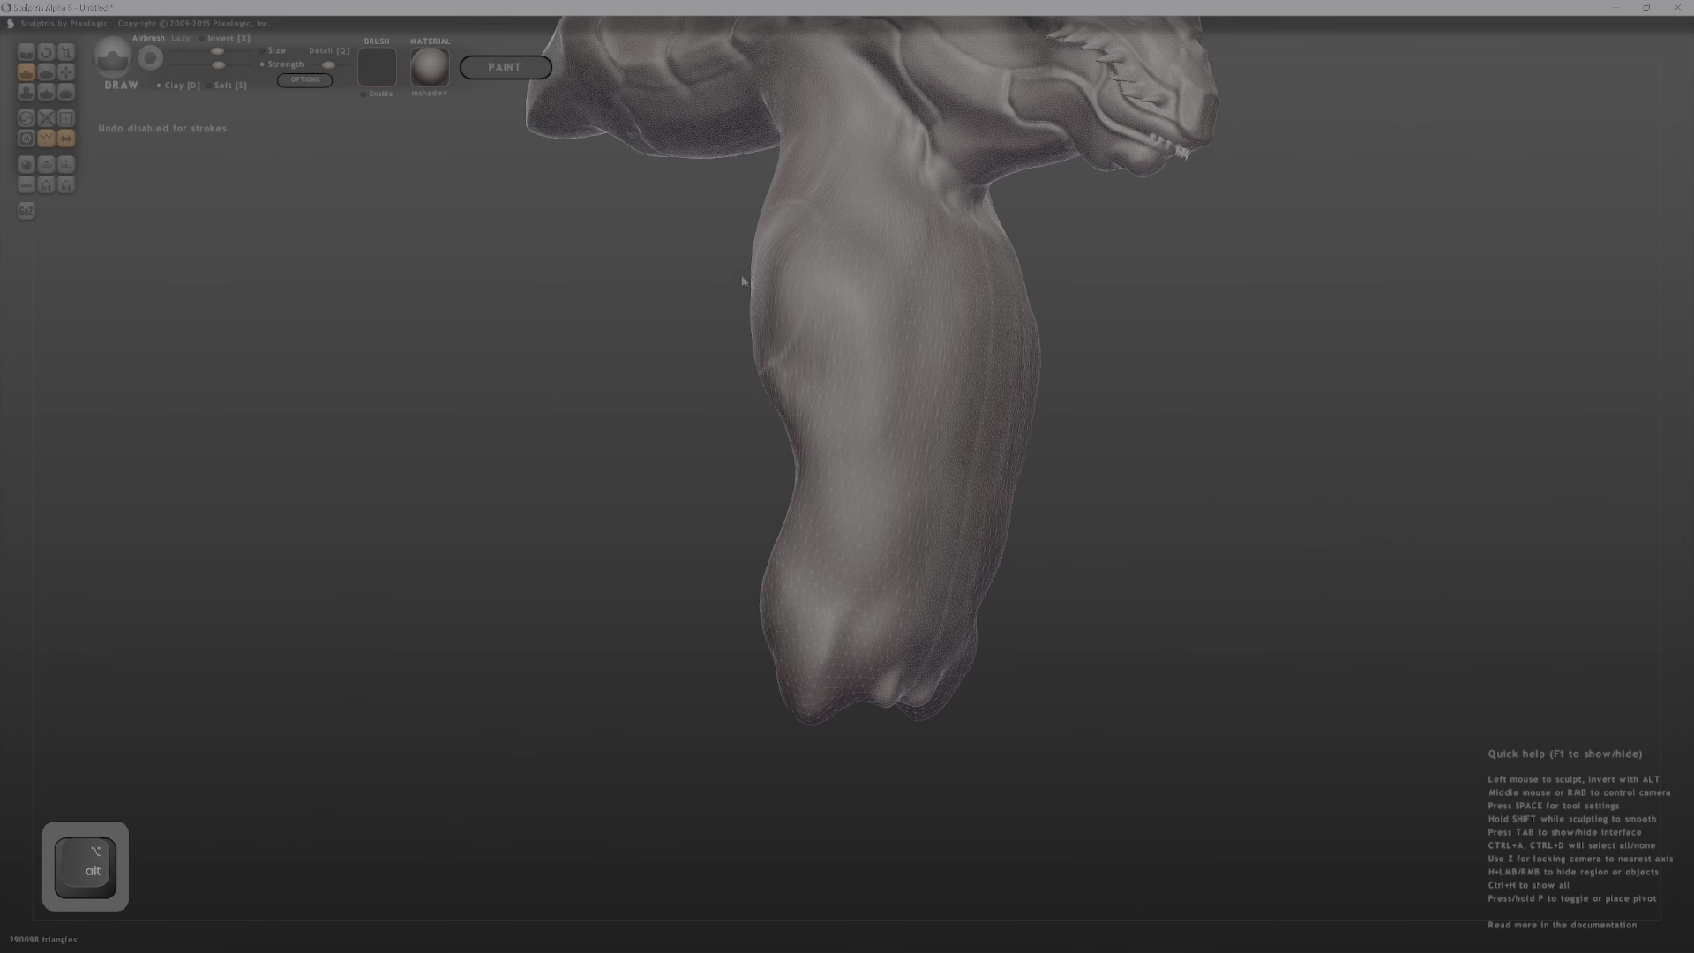
Build up rounded shoulder masses on both sides of the upper torso with Draw strokes from the side and back.
middle_drag(750, 283, 675, 289)
mouse_move(958, 330)
mouse_down()
mouse_move(922, 305)
mouse_move(926, 322)
mouse_up()
middle_drag(926, 296, 1108, 252)
mouse_move(847, 344)
mouse_down()
mouse_move(930, 324)
mouse_move(855, 276)
mouse_move(882, 309)
mouse_up()
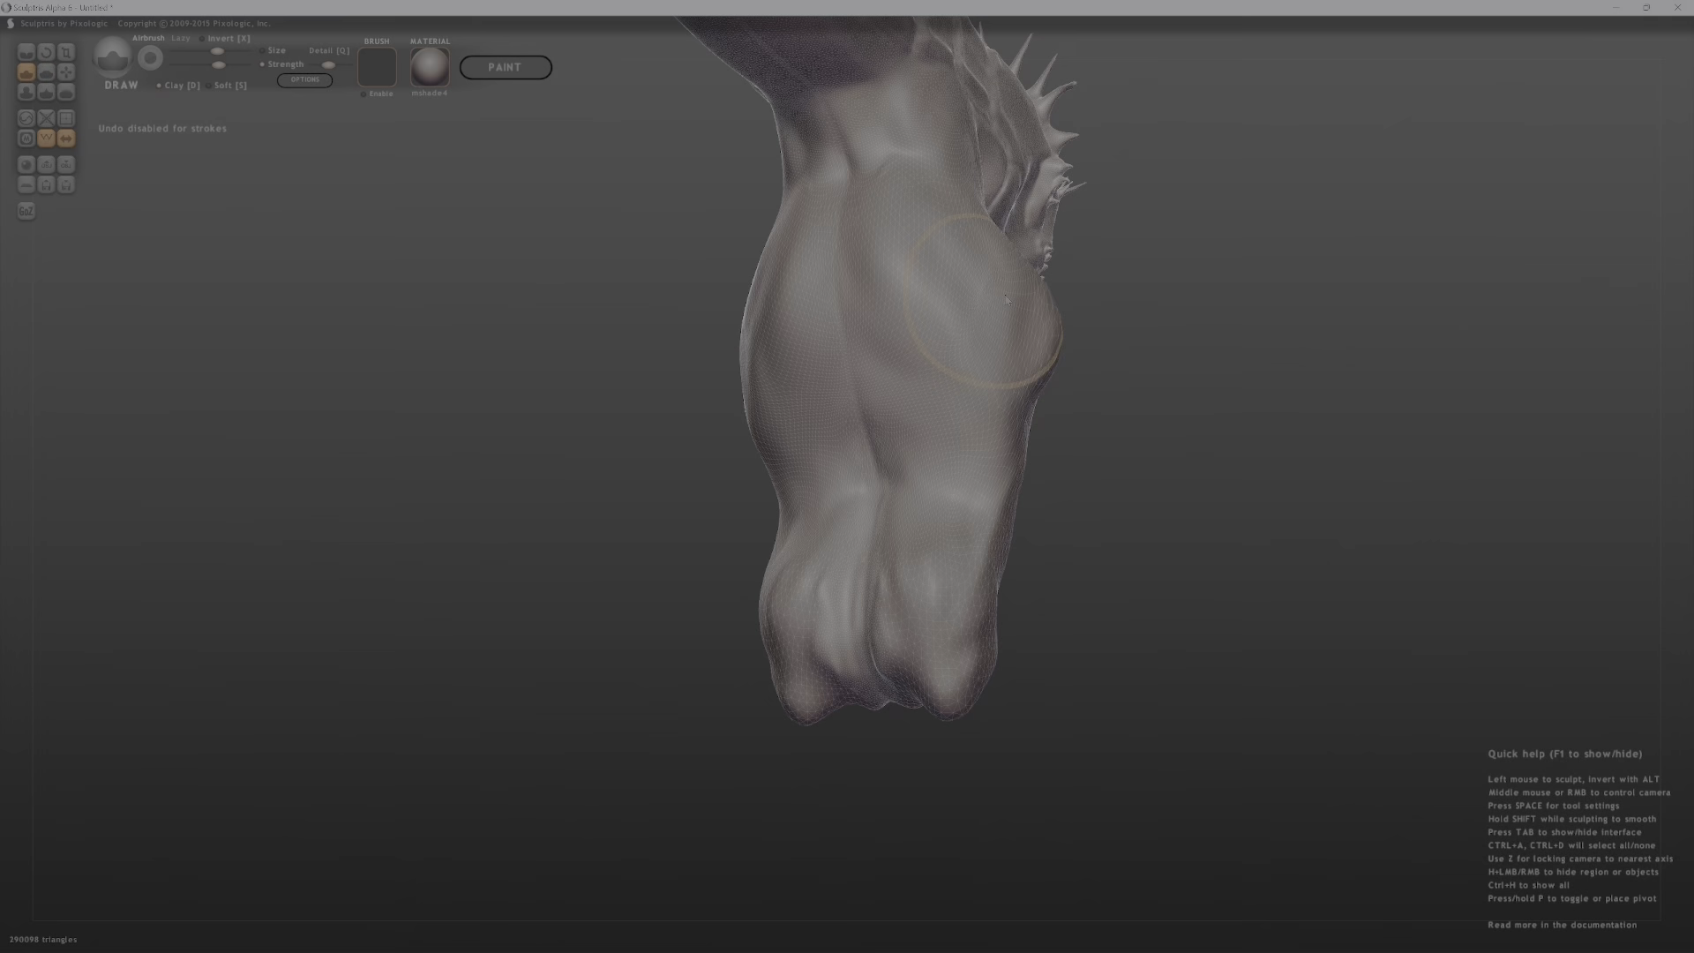
middle_drag(917, 296, 839, 286)
mouse_move(882, 295)
mouse_down()
mouse_move(873, 331)
mouse_move(869, 304)
mouse_up()
mouse_move(921, 304)
middle_down()
mouse_move(849, 304)
mouse_move(880, 307)
middle_up()
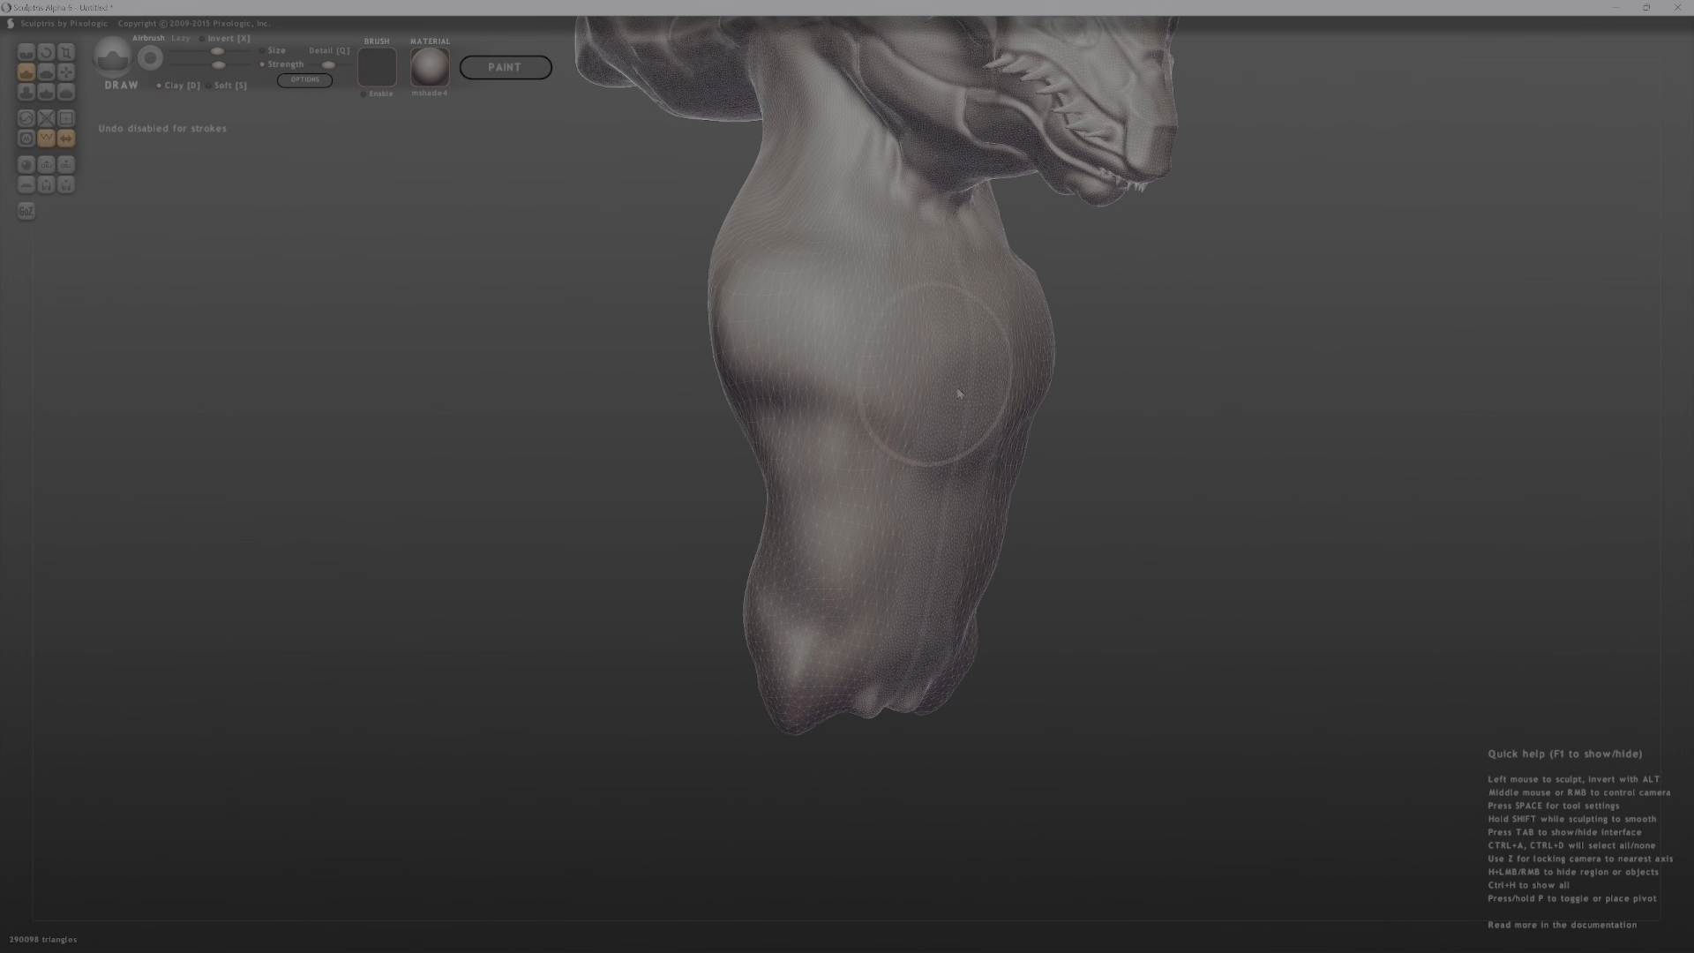
middle_drag(780, 326, 921, 267)
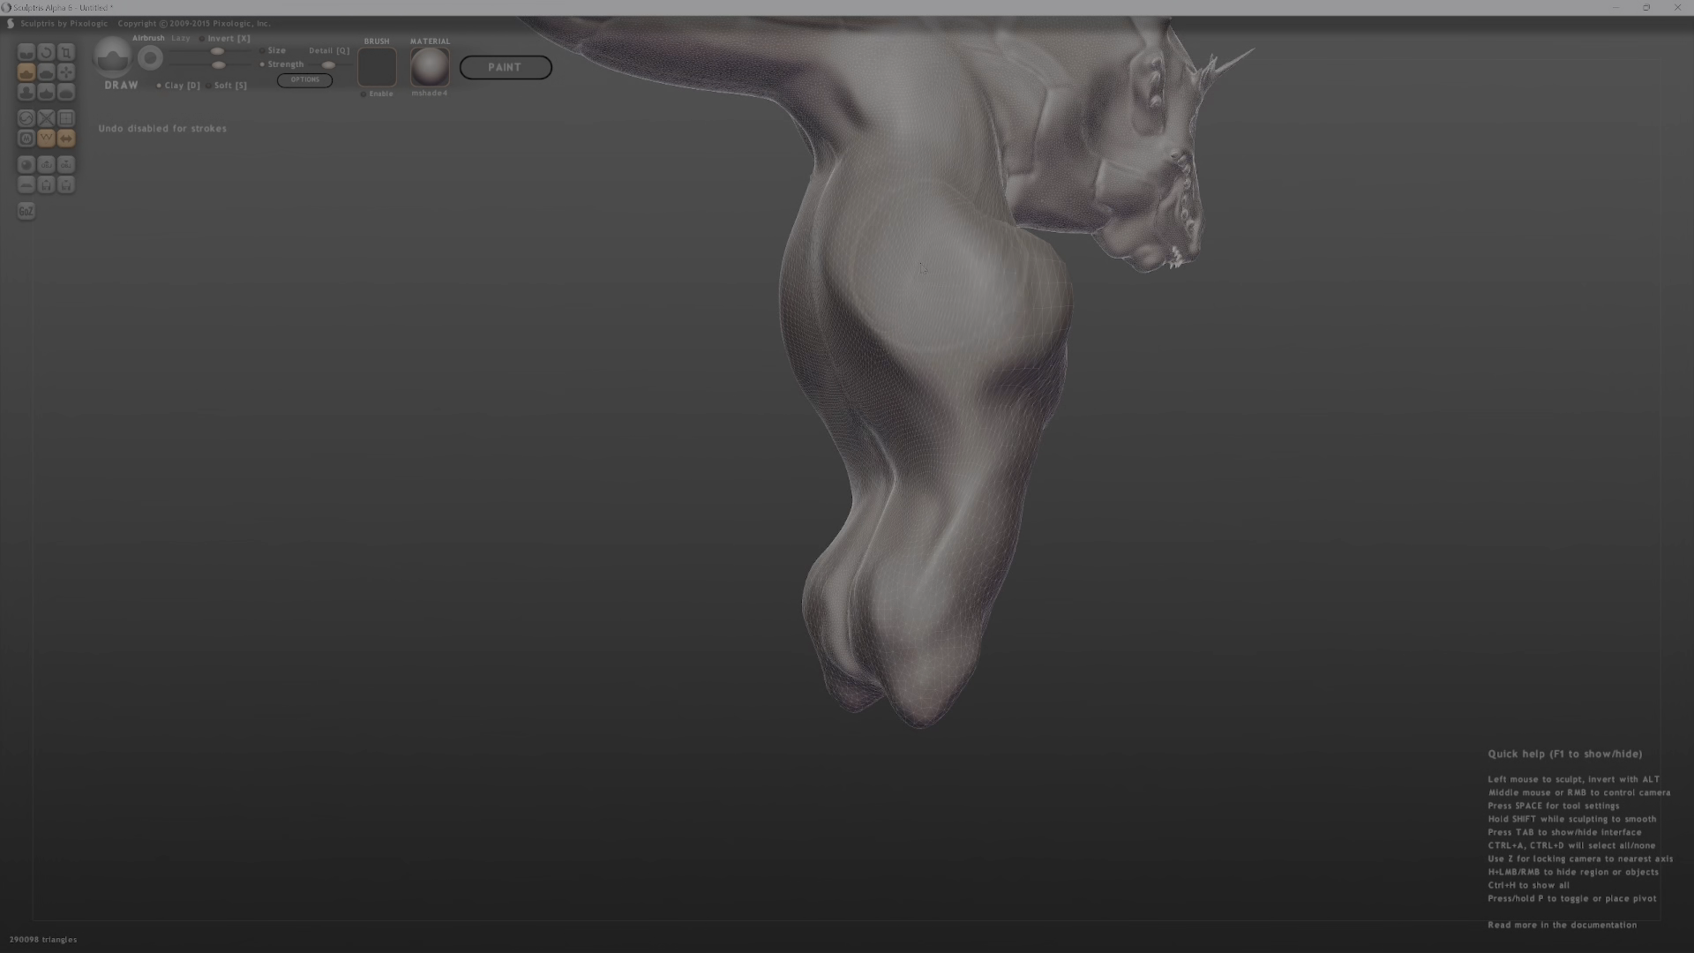
mouse_move(877, 274)
mouse_down()
mouse_move(887, 406)
mouse_move(864, 415)
mouse_move(920, 525)
mouse_up()
middle_drag(920, 525, 1041, 591)
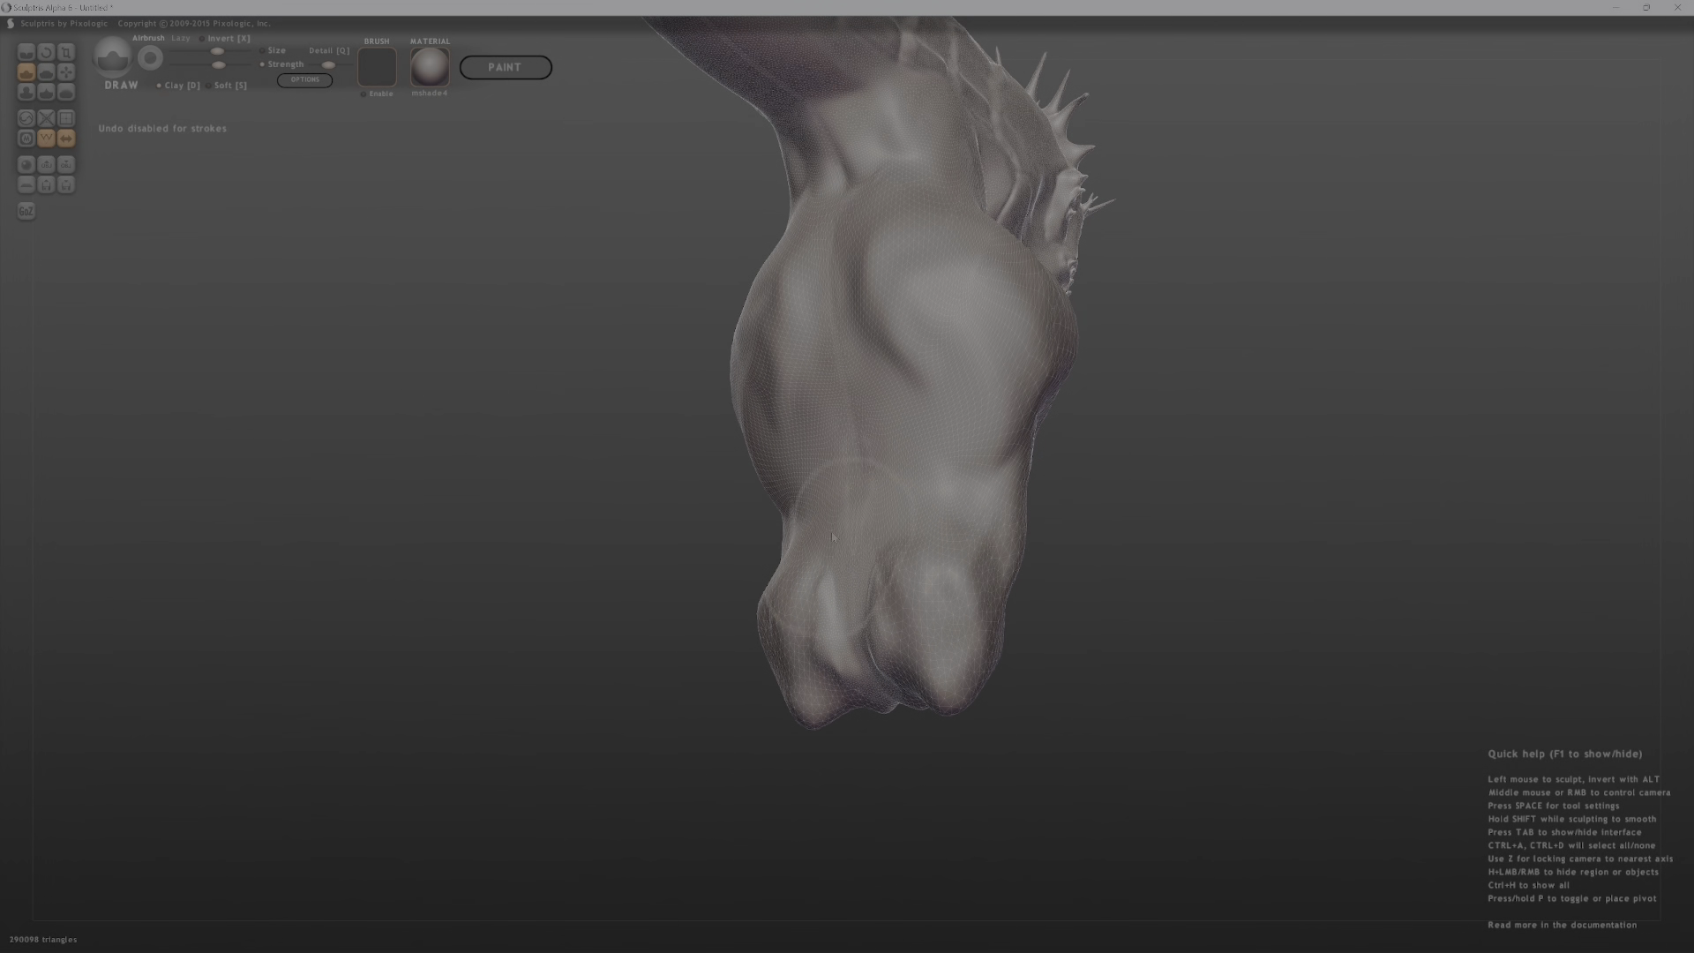
Smooth away the creases and lobes at the bottom of the torso's back into a tapered end.
mouse_move(855, 648)
shift+mouse_down()
mouse_move(821, 670)
mouse_move(869, 662)
mouse_move(886, 699)
shift+mouse_up()
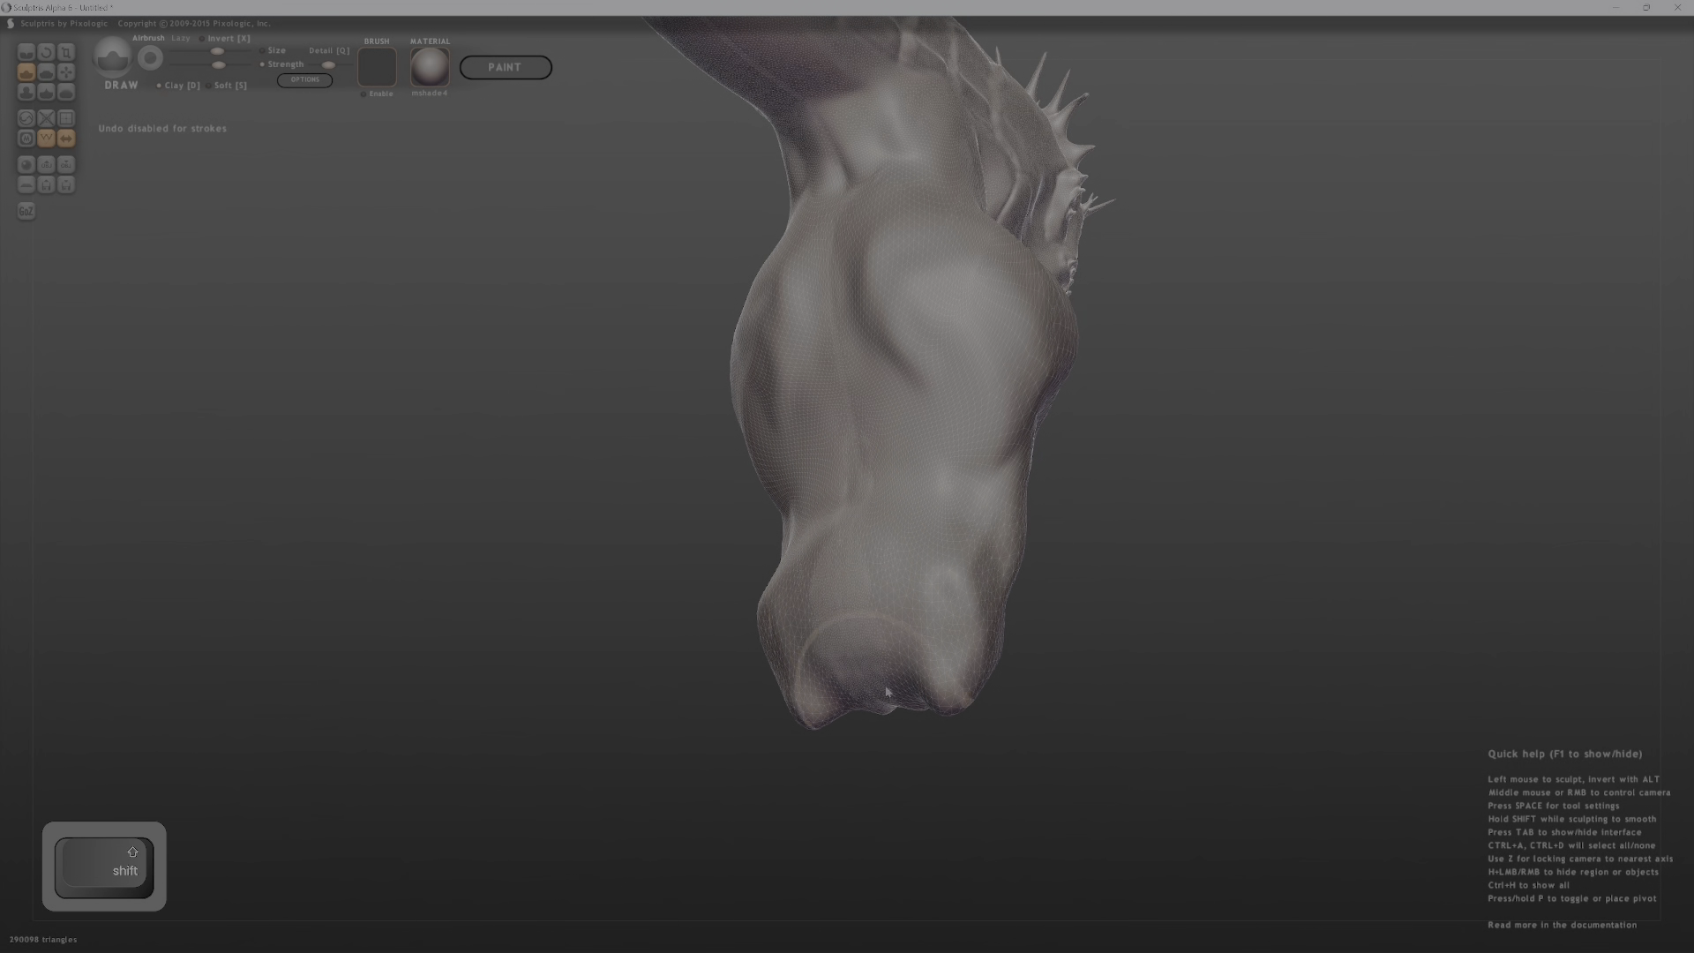
shift+middle_drag(863, 657, 931, 668)
mouse_move(930, 668)
shift+mouse_down()
mouse_move(857, 681)
mouse_move(904, 801)
shift+mouse_up()
Adjust the outer contour of the shoulders with the Grab tool.
key(g)
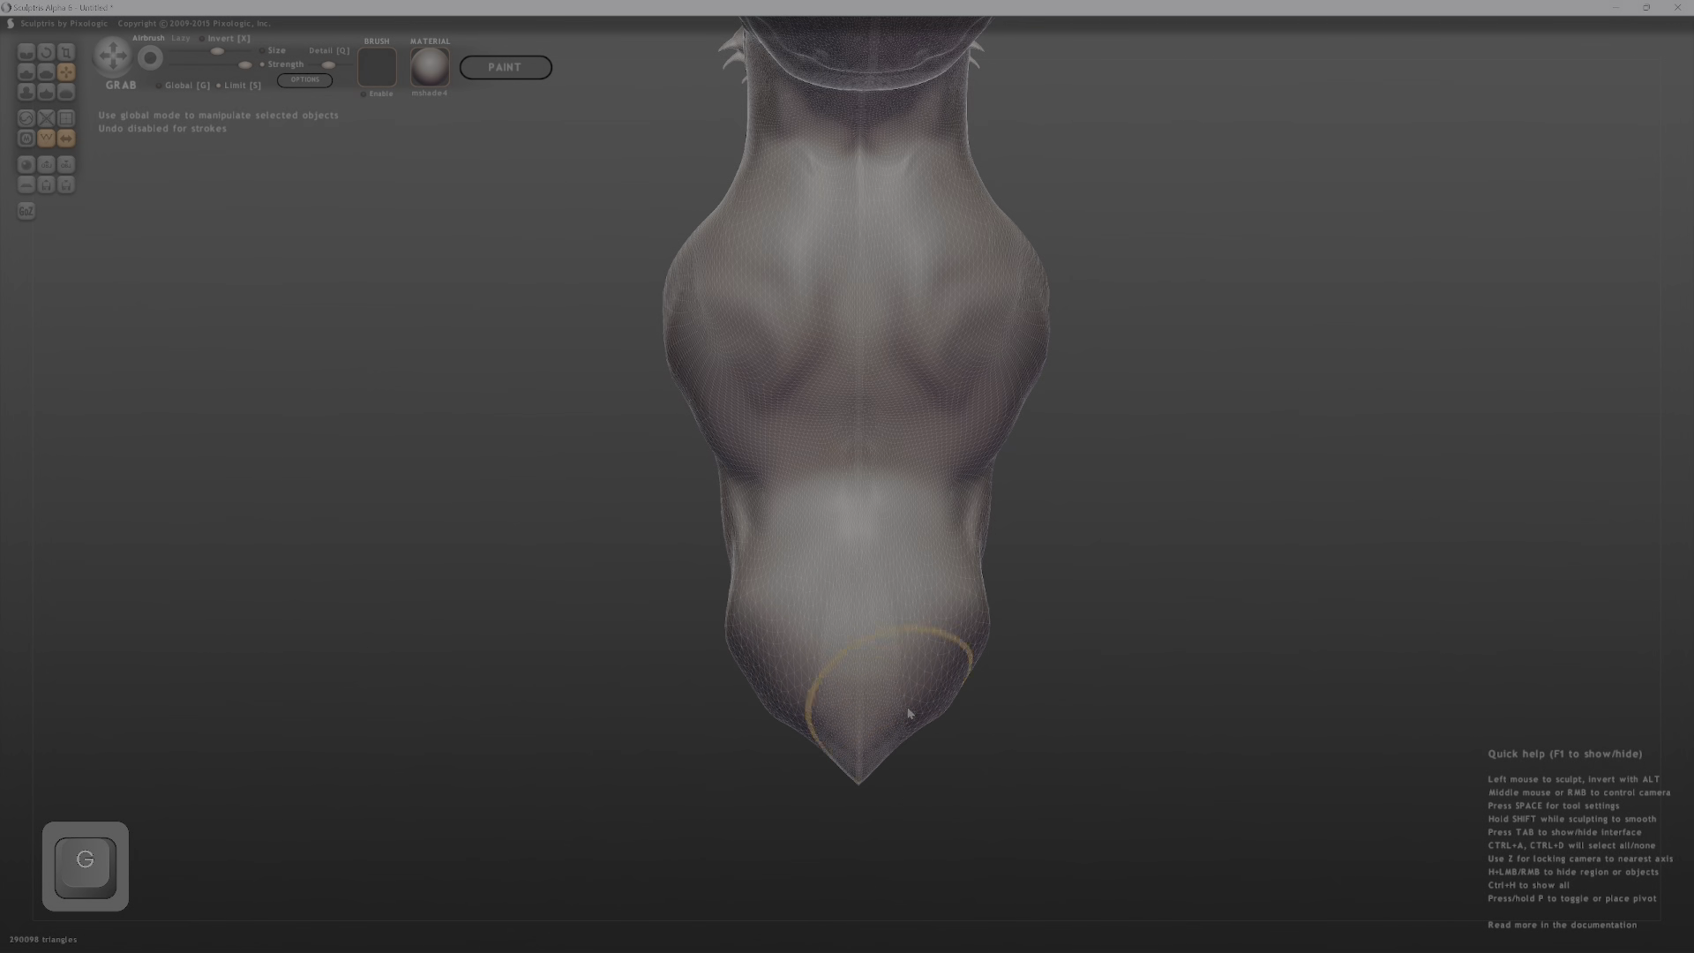
middle_drag(907, 711, 517, 647)
mouse_move(877, 635)
middle_down()
mouse_move(662, 662)
mouse_move(632, 374)
mouse_move(665, 282)
middle_up()
drag(708, 285, 688, 282)
mouse_move(688, 283)
middle_down()
mouse_move(1164, 288)
mouse_move(1172, 374)
mouse_move(923, 382)
mouse_move(873, 294)
mouse_move(821, 304)
middle_up()
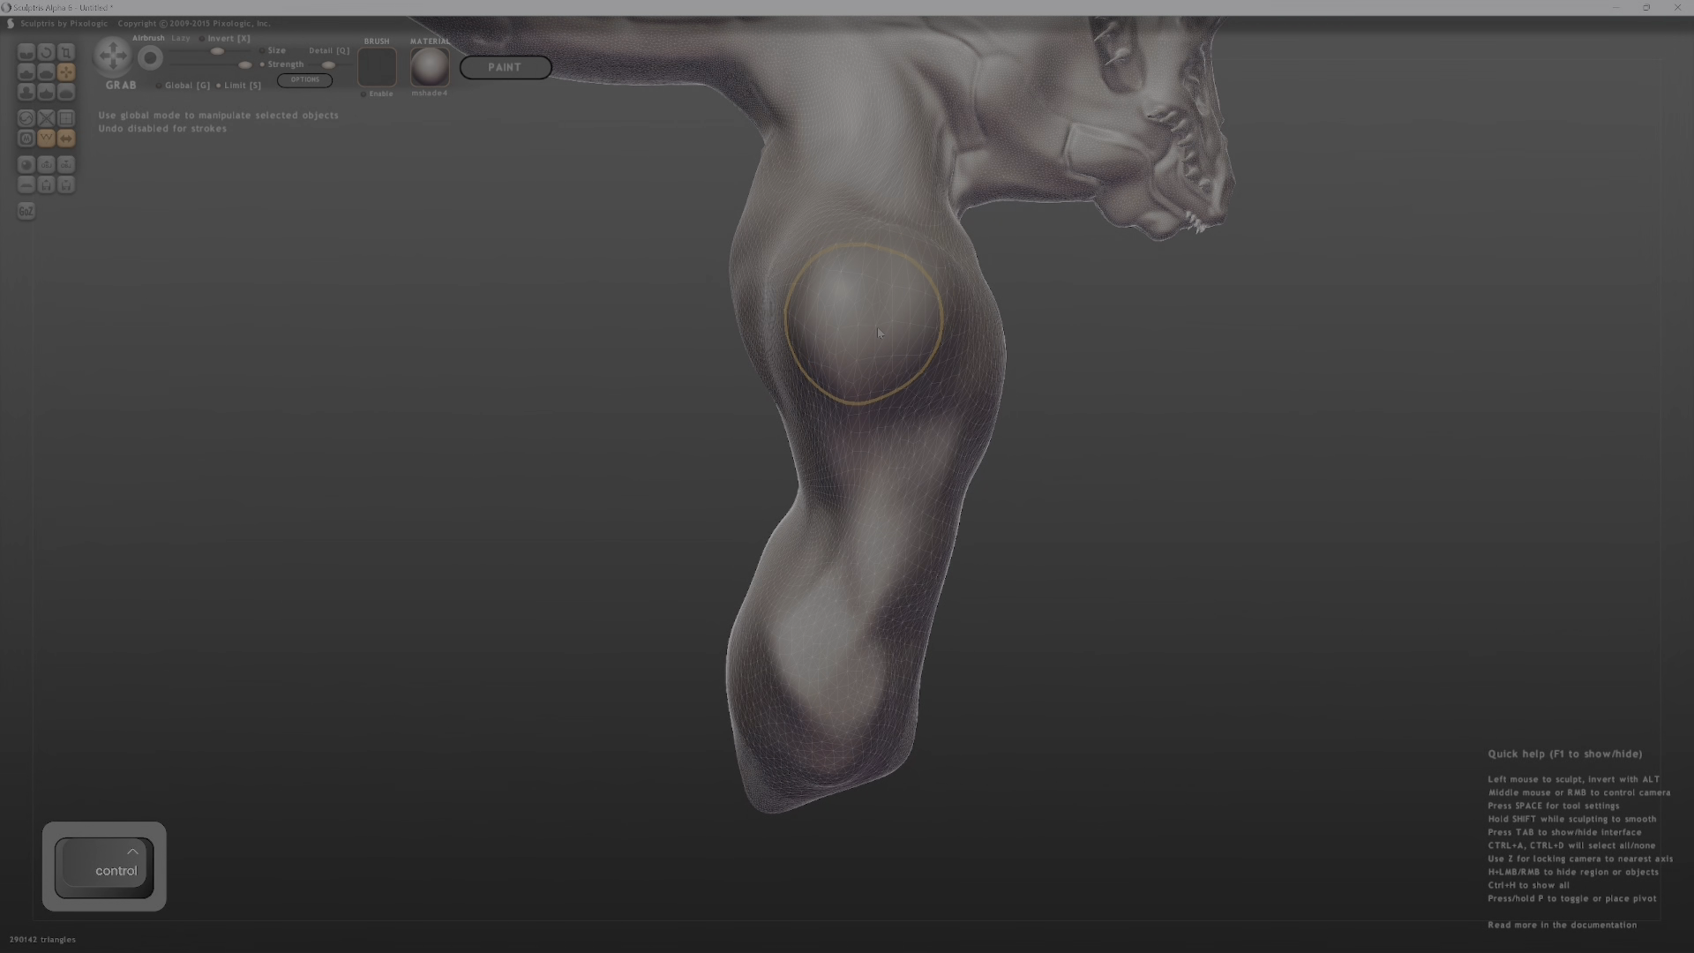
Mask a round area on each shoulder, invert the mask and pull the unmasked areas outward into arm stubs with Grab.
ctrl+drag(860, 300, 837, 295)
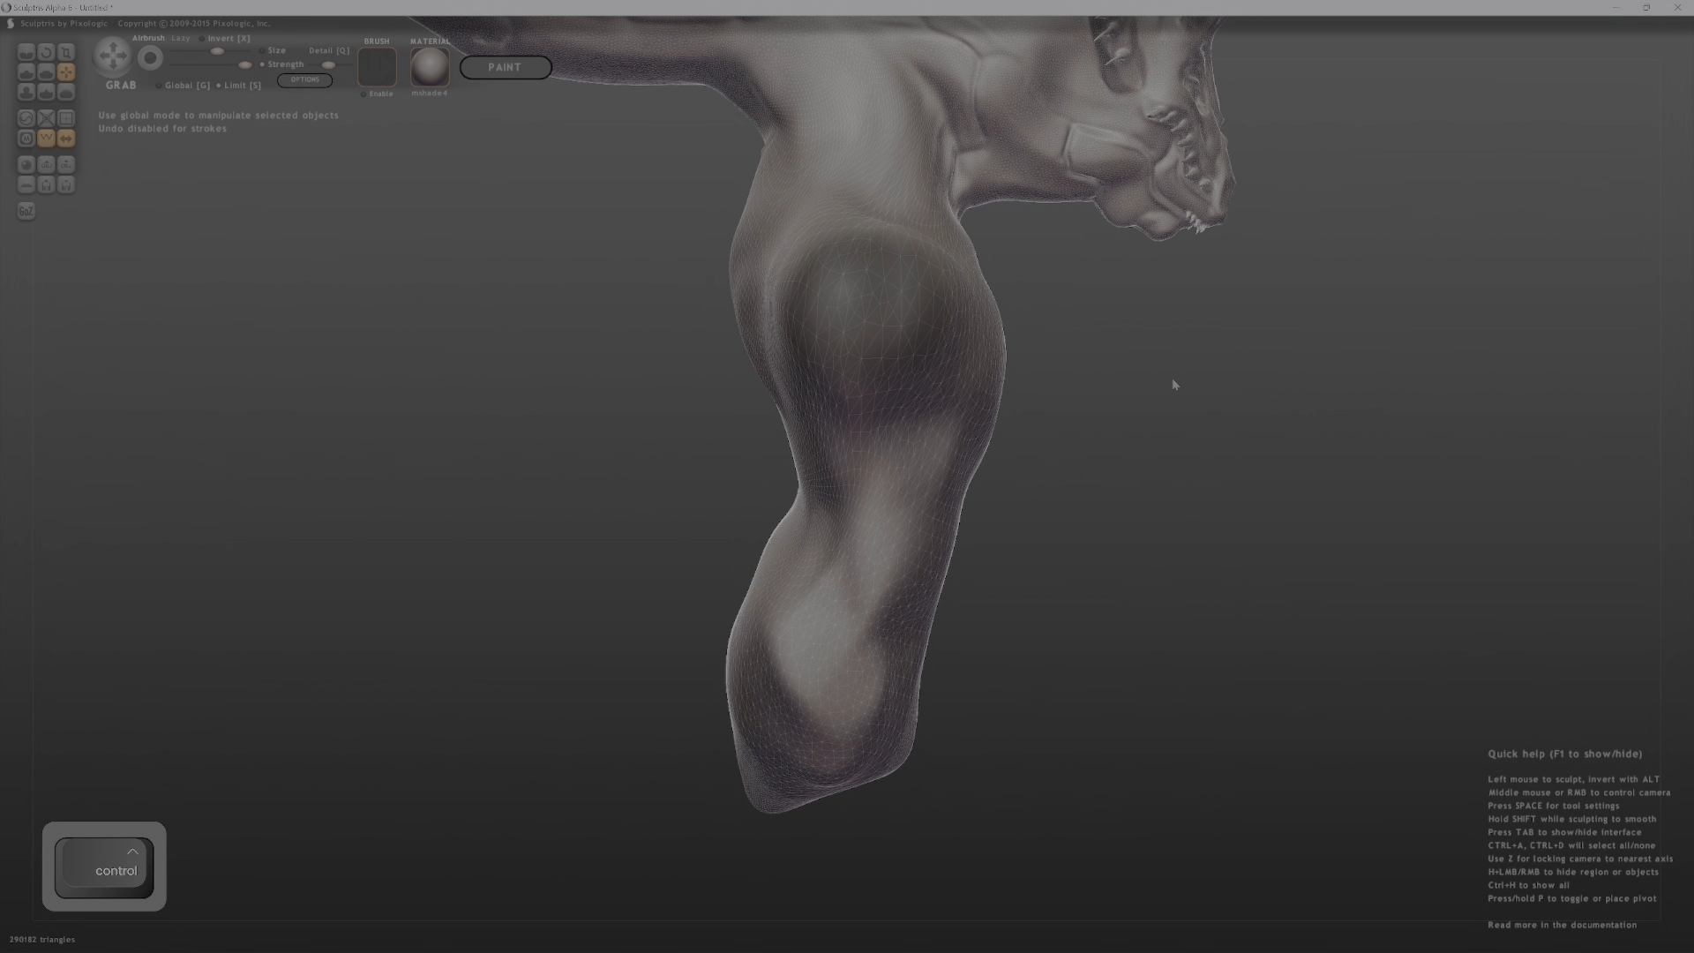
ctrl+click(1155, 409)
middle_drag(1153, 412, 1227, 354)
mouse_move(1095, 317)
mouse_down()
mouse_move(1183, 337)
mouse_move(1126, 349)
mouse_move(1172, 362)
mouse_move(1111, 284)
mouse_up()
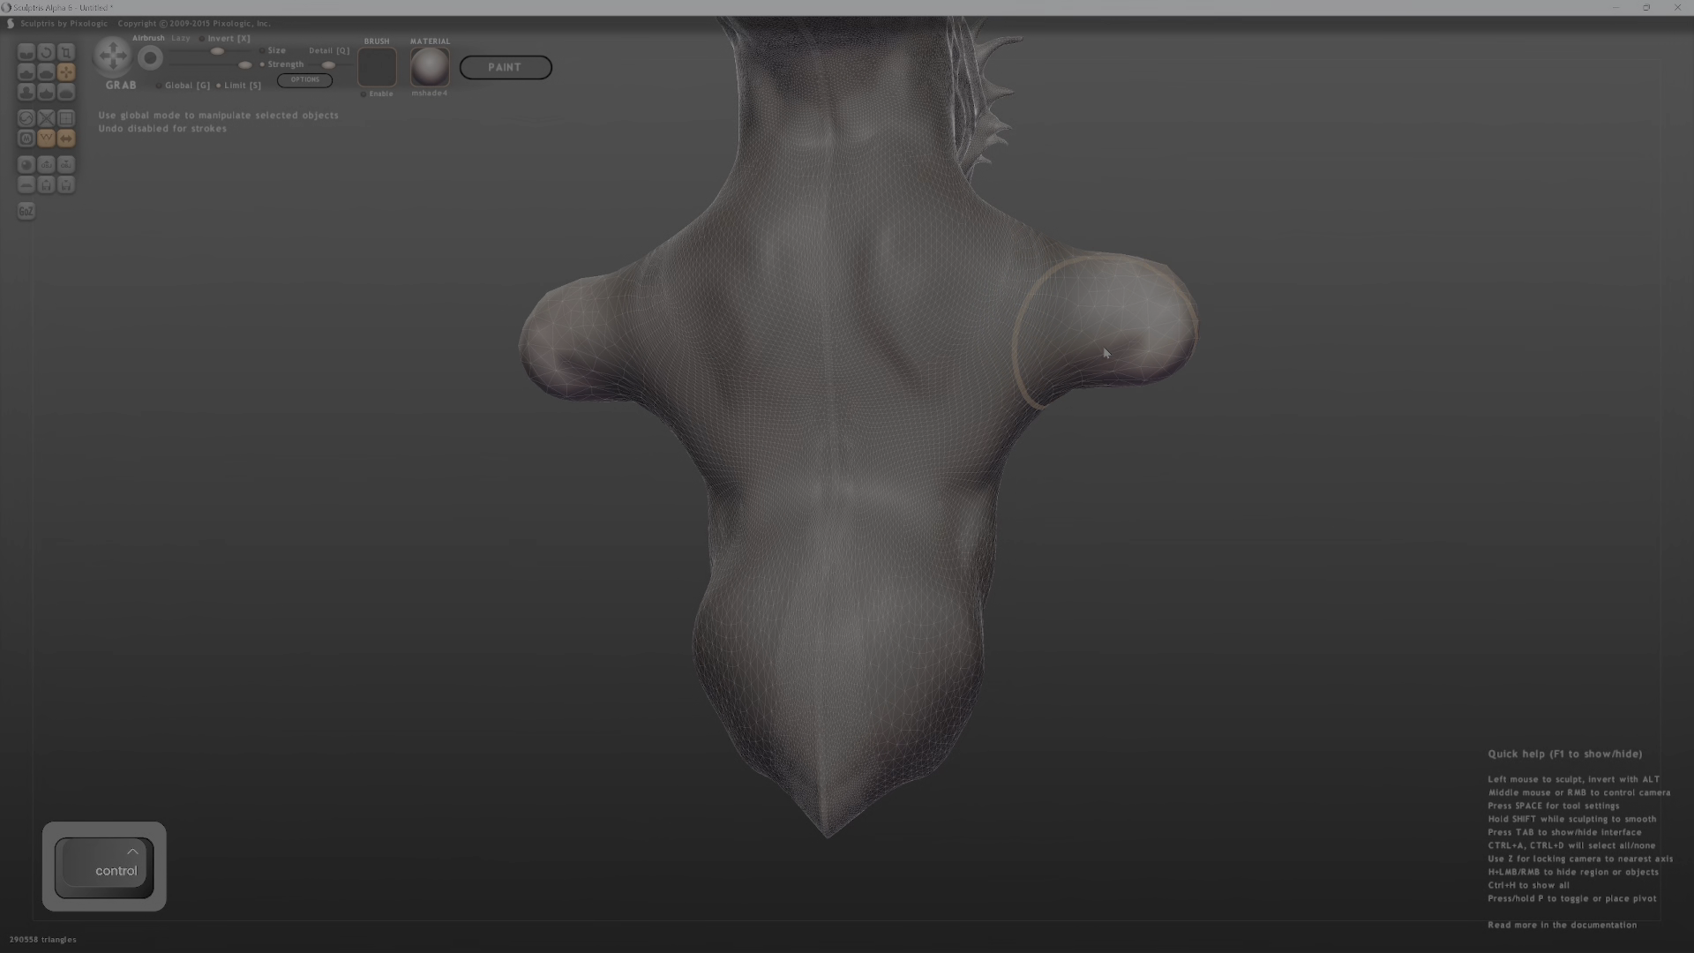
mouse_move(1103, 352)
mouse_down()
mouse_move(1056, 382)
mouse_move(1141, 385)
mouse_up()
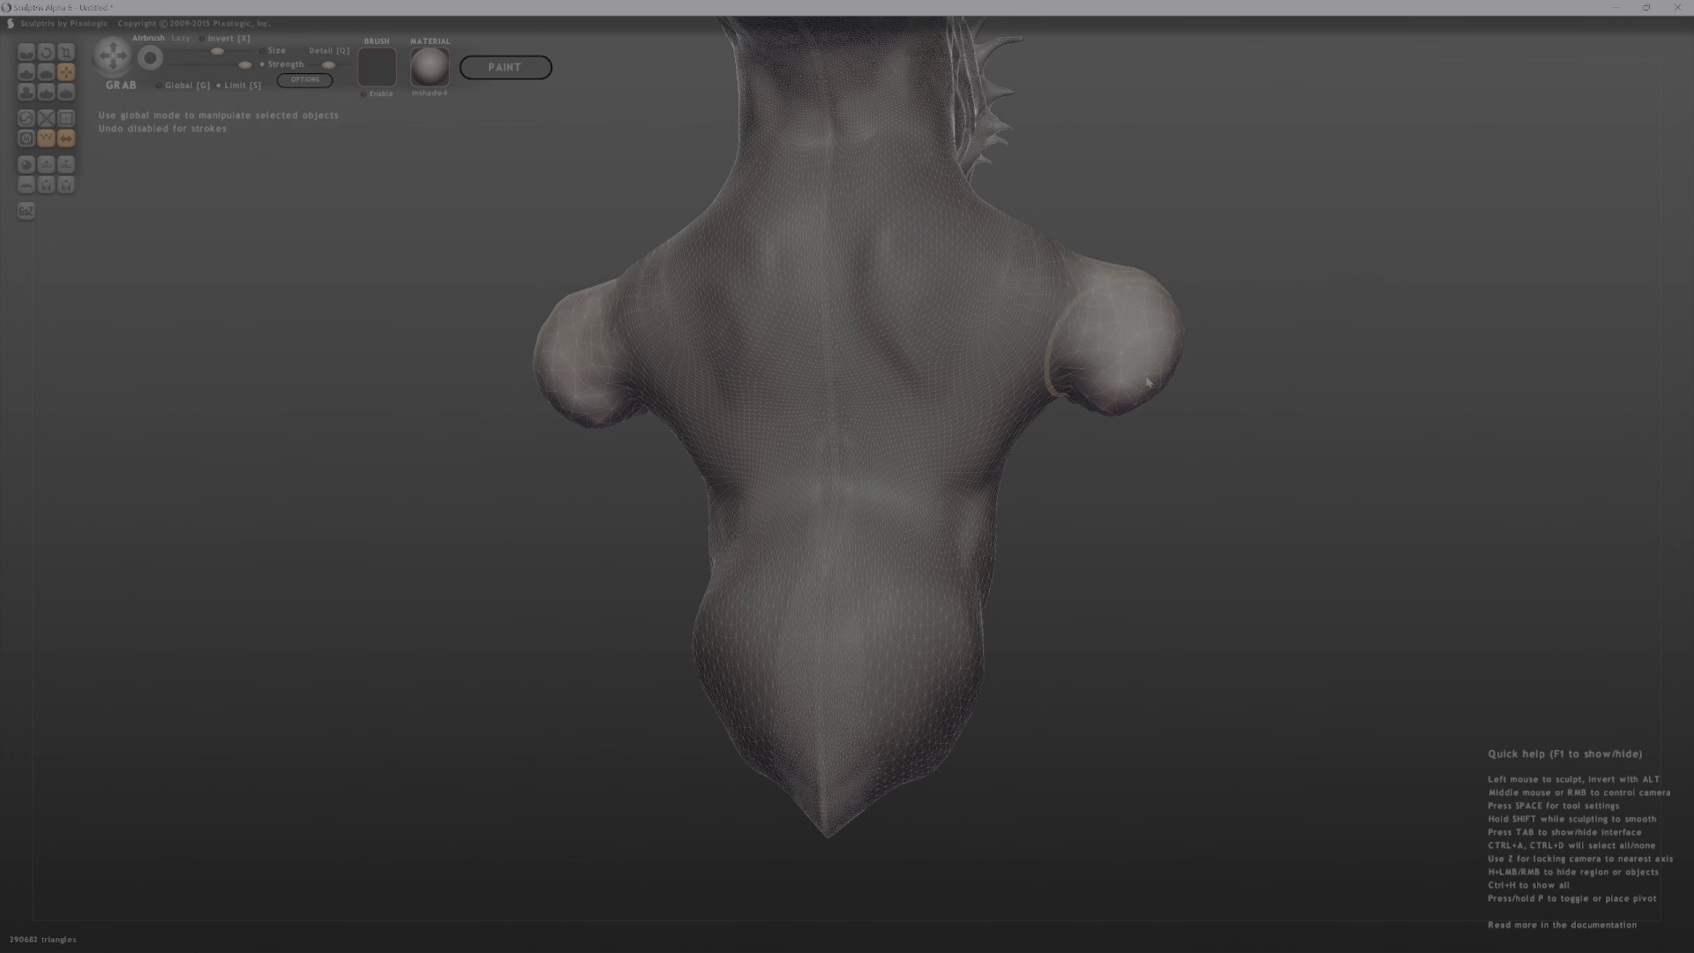
drag(1144, 309, 1139, 340)
Reshape the arm stubs from the side and front with Grab, pulling them downward.
mouse_move(1140, 339)
middle_down()
mouse_move(1122, 318)
mouse_move(1003, 368)
middle_up()
drag(829, 386, 869, 381)
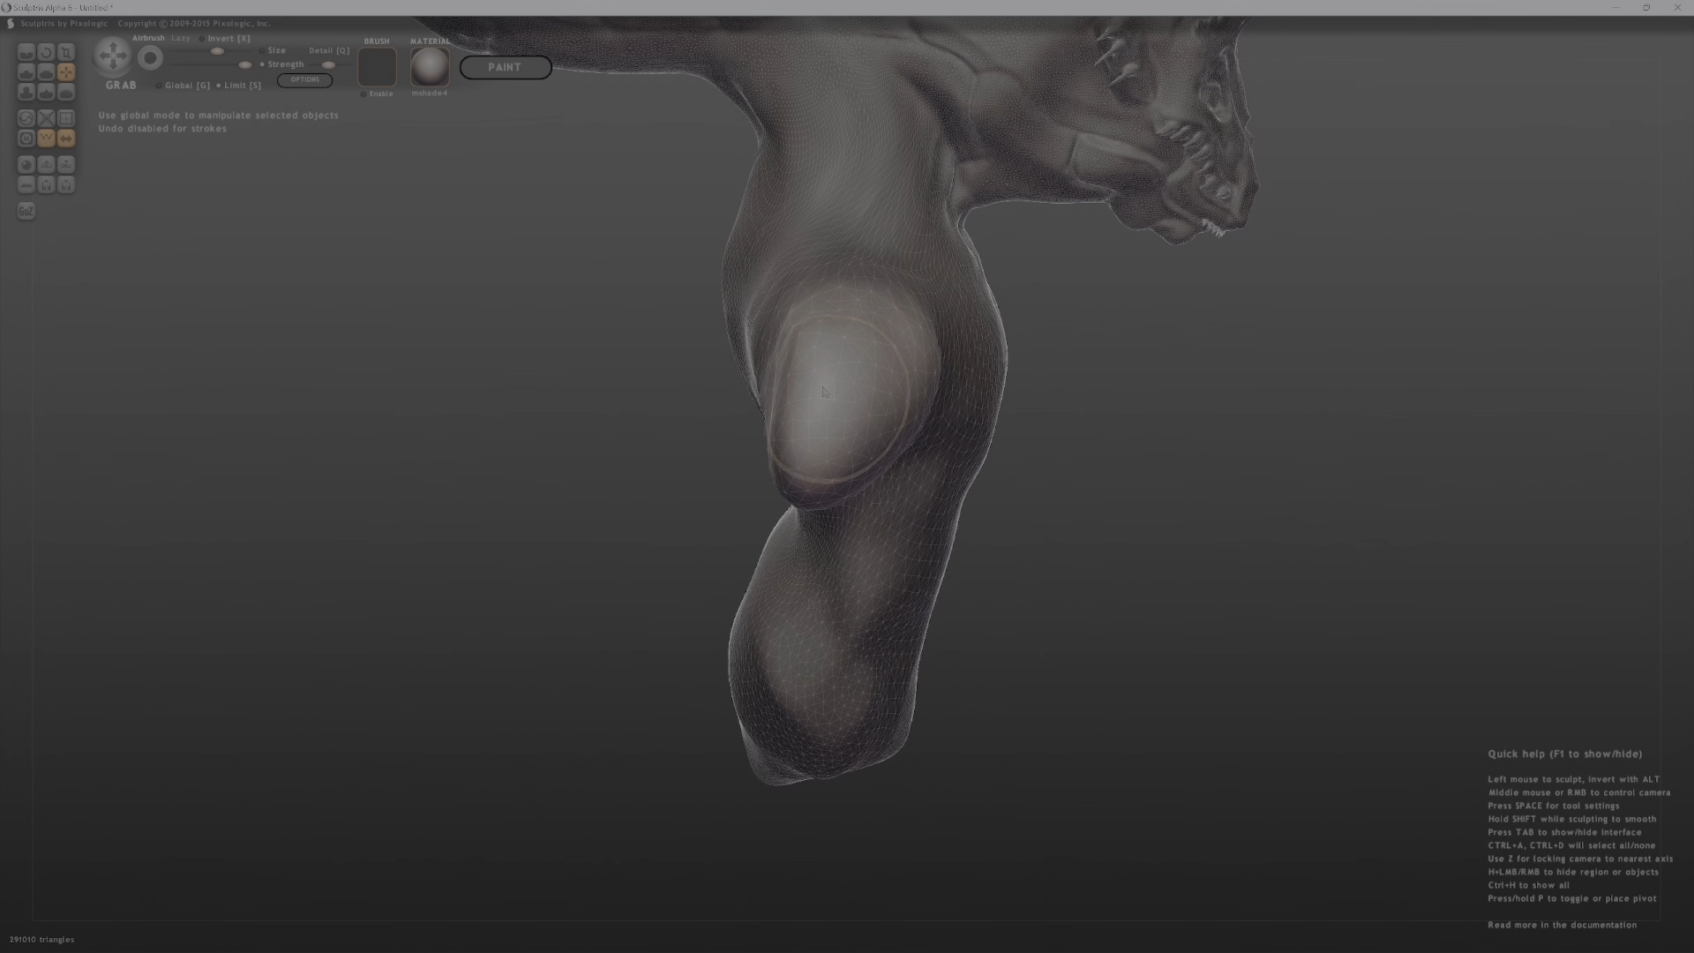
drag(783, 394, 813, 399)
mouse_move(910, 445)
middle_down()
mouse_move(877, 458)
mouse_move(608, 402)
middle_up()
mouse_move(577, 404)
mouse_down()
mouse_move(612, 436)
mouse_move(592, 433)
mouse_move(651, 441)
mouse_move(640, 397)
mouse_up()
mouse_move(533, 420)
mouse_down()
mouse_move(586, 526)
mouse_move(571, 556)
mouse_up()
Lengthen the arm stubs down along the torso into tapered upper arms with Grab.
mouse_move(571, 556)
middle_down()
mouse_move(1006, 503)
mouse_move(934, 504)
middle_up()
drag(933, 500, 938, 513)
mouse_move(864, 424)
mouse_down()
mouse_move(990, 394)
mouse_move(997, 371)
mouse_move(981, 373)
mouse_up()
mouse_move(977, 498)
mouse_down()
mouse_move(939, 539)
mouse_move(938, 592)
mouse_move(1050, 825)
mouse_up()
middle_drag(967, 595, 522, 610)
mouse_move(556, 310)
middle_down()
mouse_move(566, 324)
mouse_move(1161, 295)
mouse_move(1072, 357)
middle_up()
Switch to the Draw brush and invert the mask to protect the arms and free the torso for sculpting.
key(d)
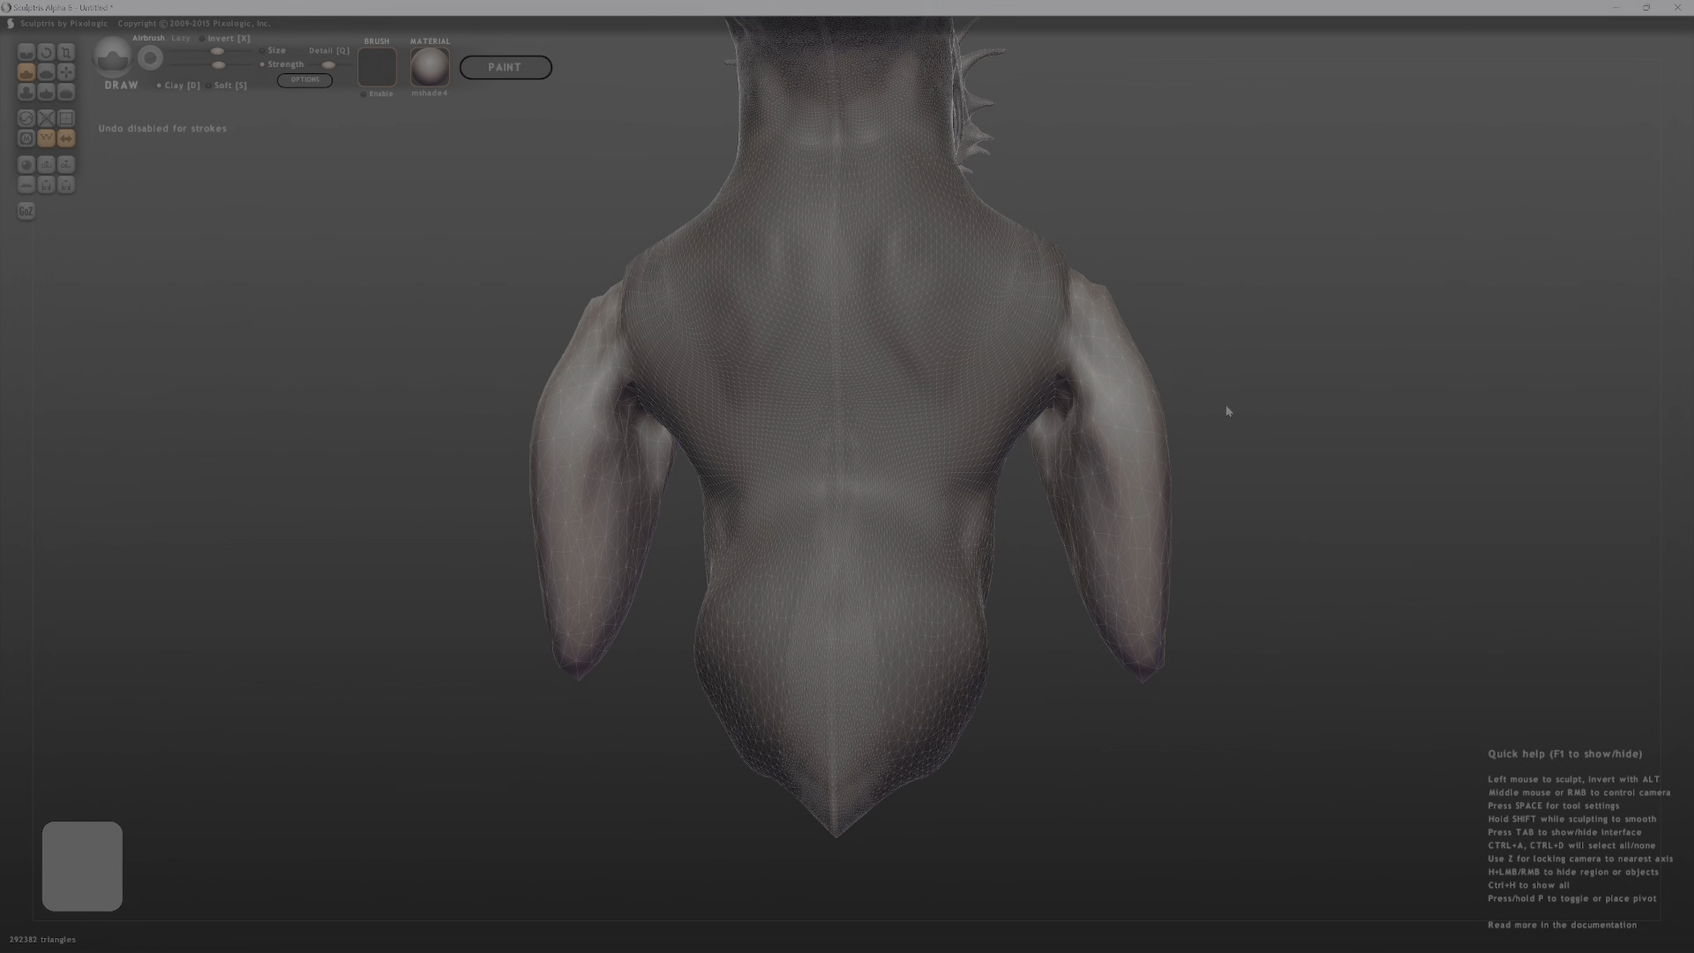
ctrl+click(1244, 370)
scroll(1285, 420, up, 3)
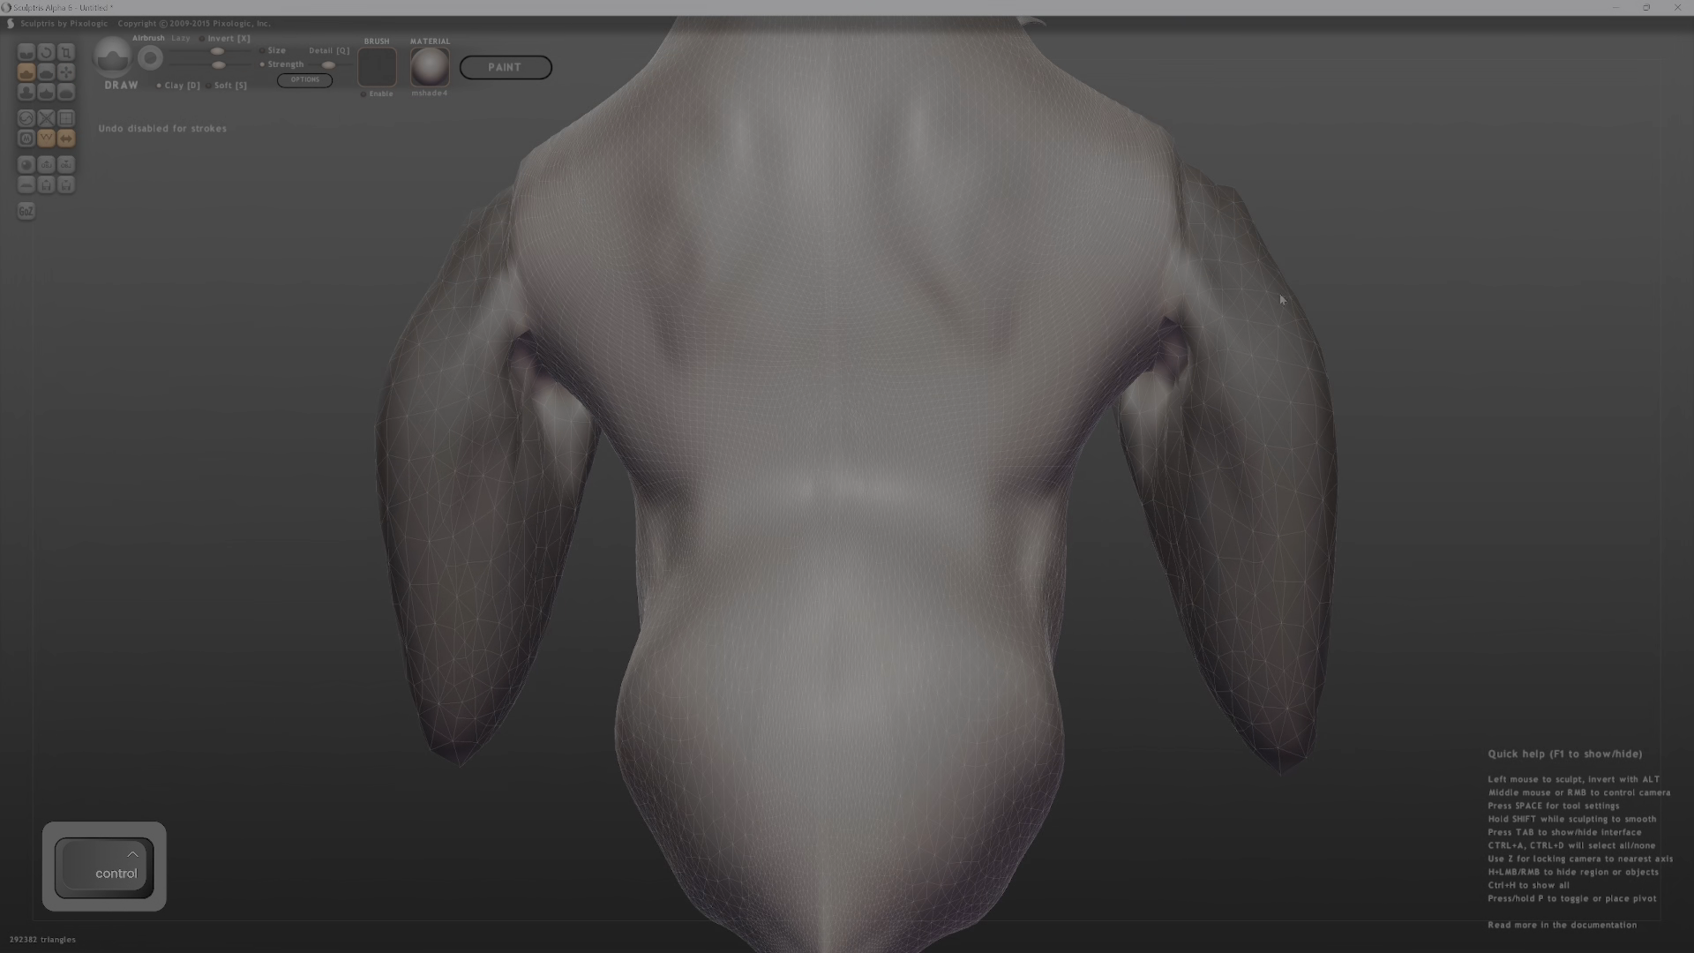
middle_drag(1205, 346, 1110, 369)
middle_drag(1235, 287, 1415, 247)
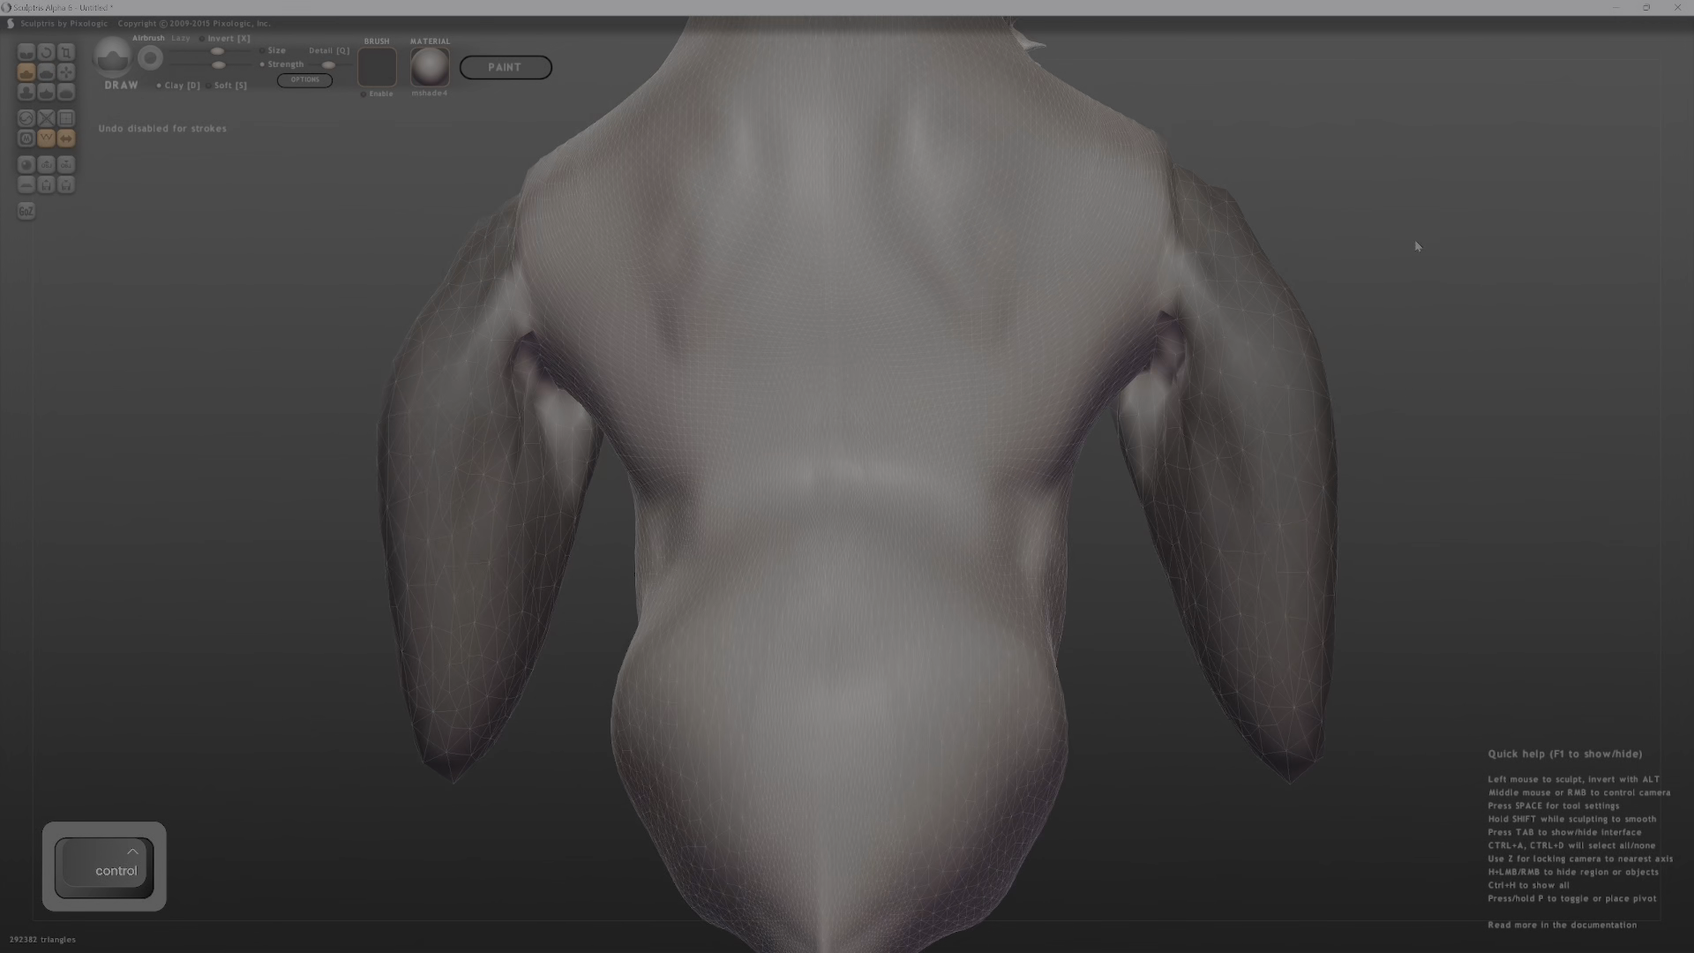
Smooth the torso around the armpits and invert the mask to free the arms for sculpting.
mouse_move(1161, 351)
shift+mouse_down()
mouse_move(1163, 402)
mouse_move(1174, 391)
shift+mouse_up()
middle_drag(1174, 391, 1078, 407)
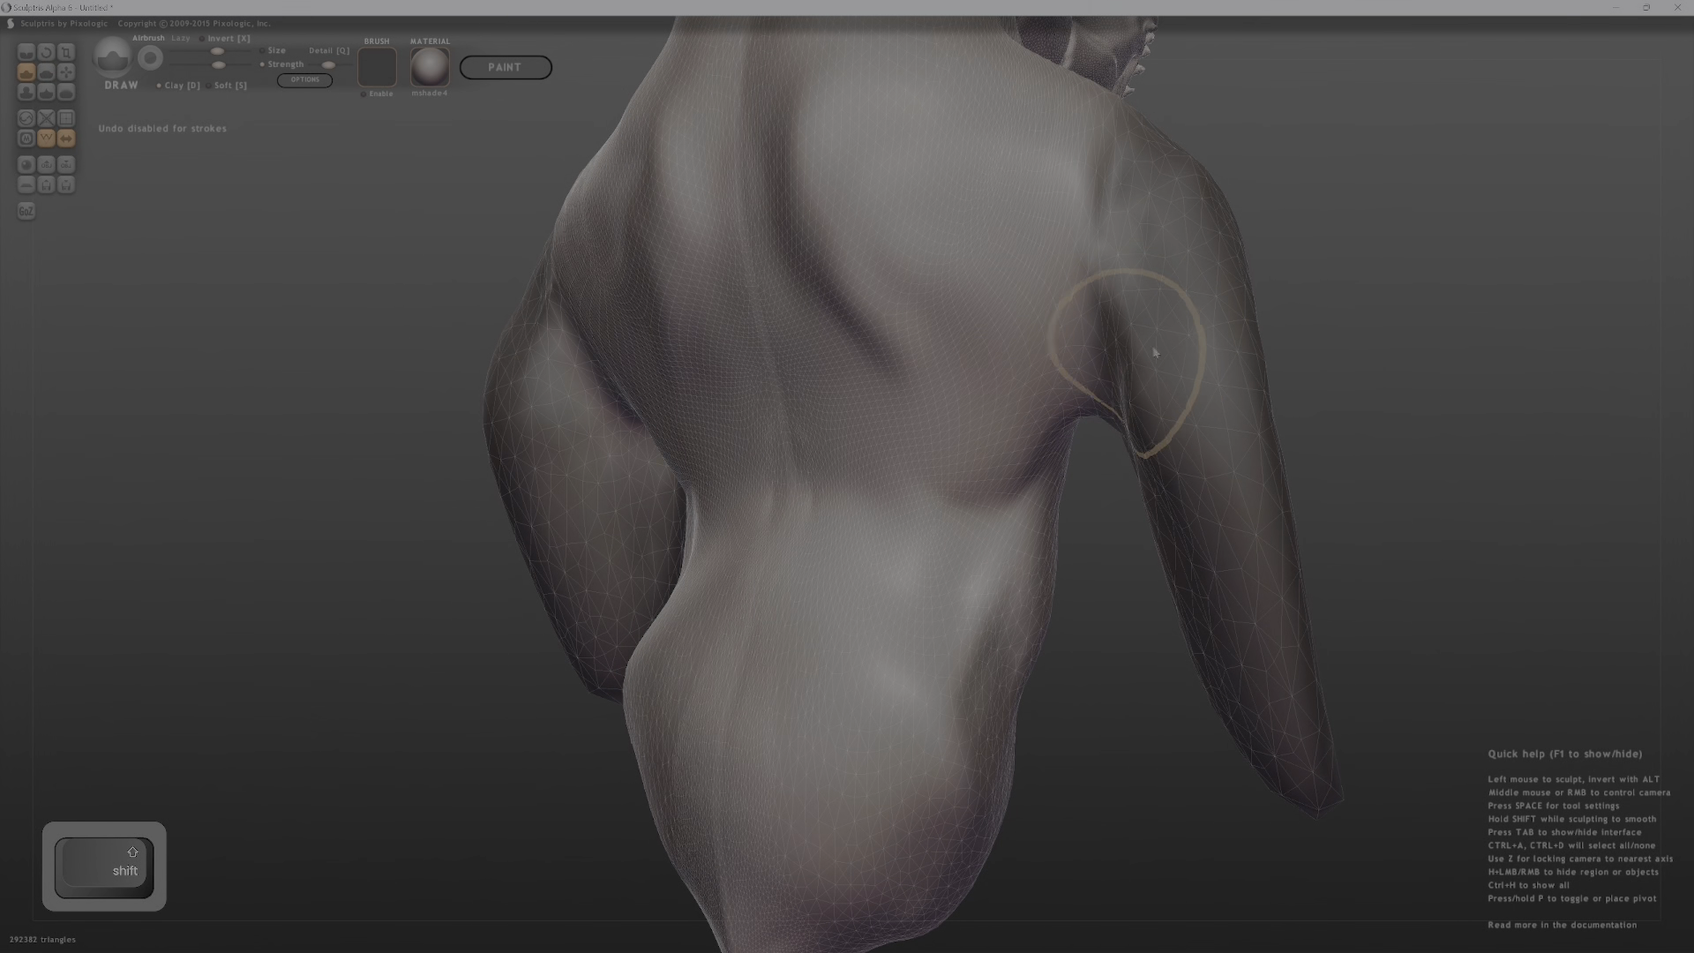
ctrl+click(1212, 344)
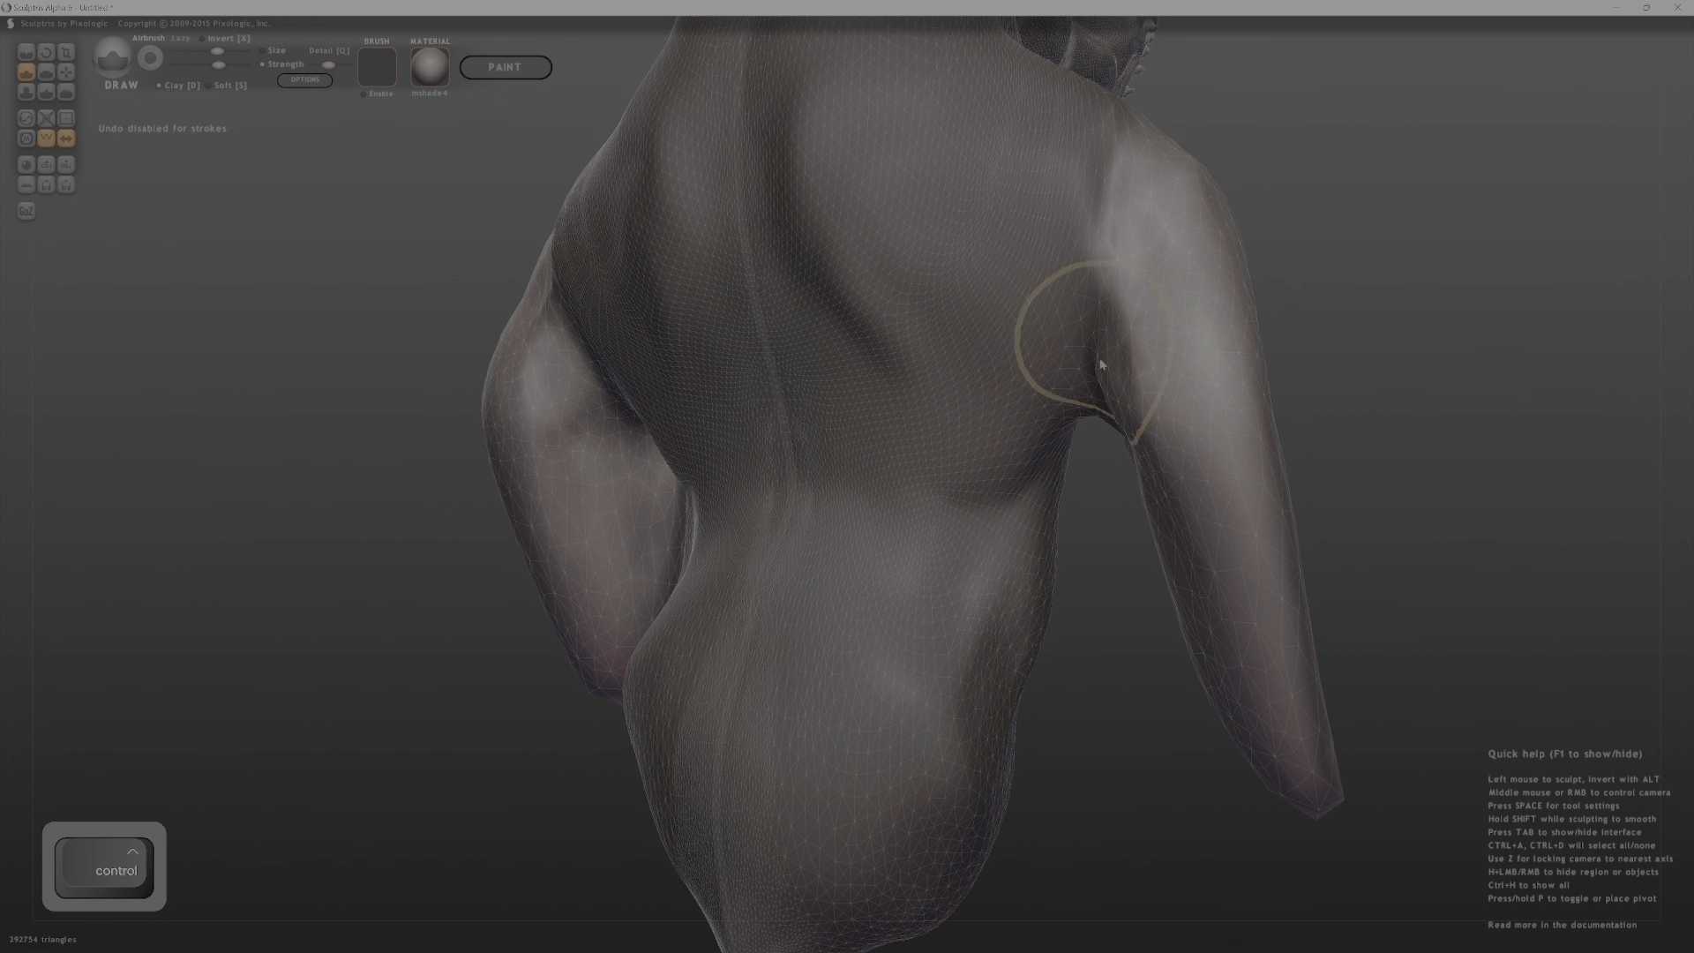
Reshape both arms with Grab, pulling the area under the shoulders and the inner forearms outward, away from the torso.
key(g)
mouse_move(1122, 365)
mouse_down()
mouse_move(1097, 347)
mouse_move(1179, 378)
mouse_up()
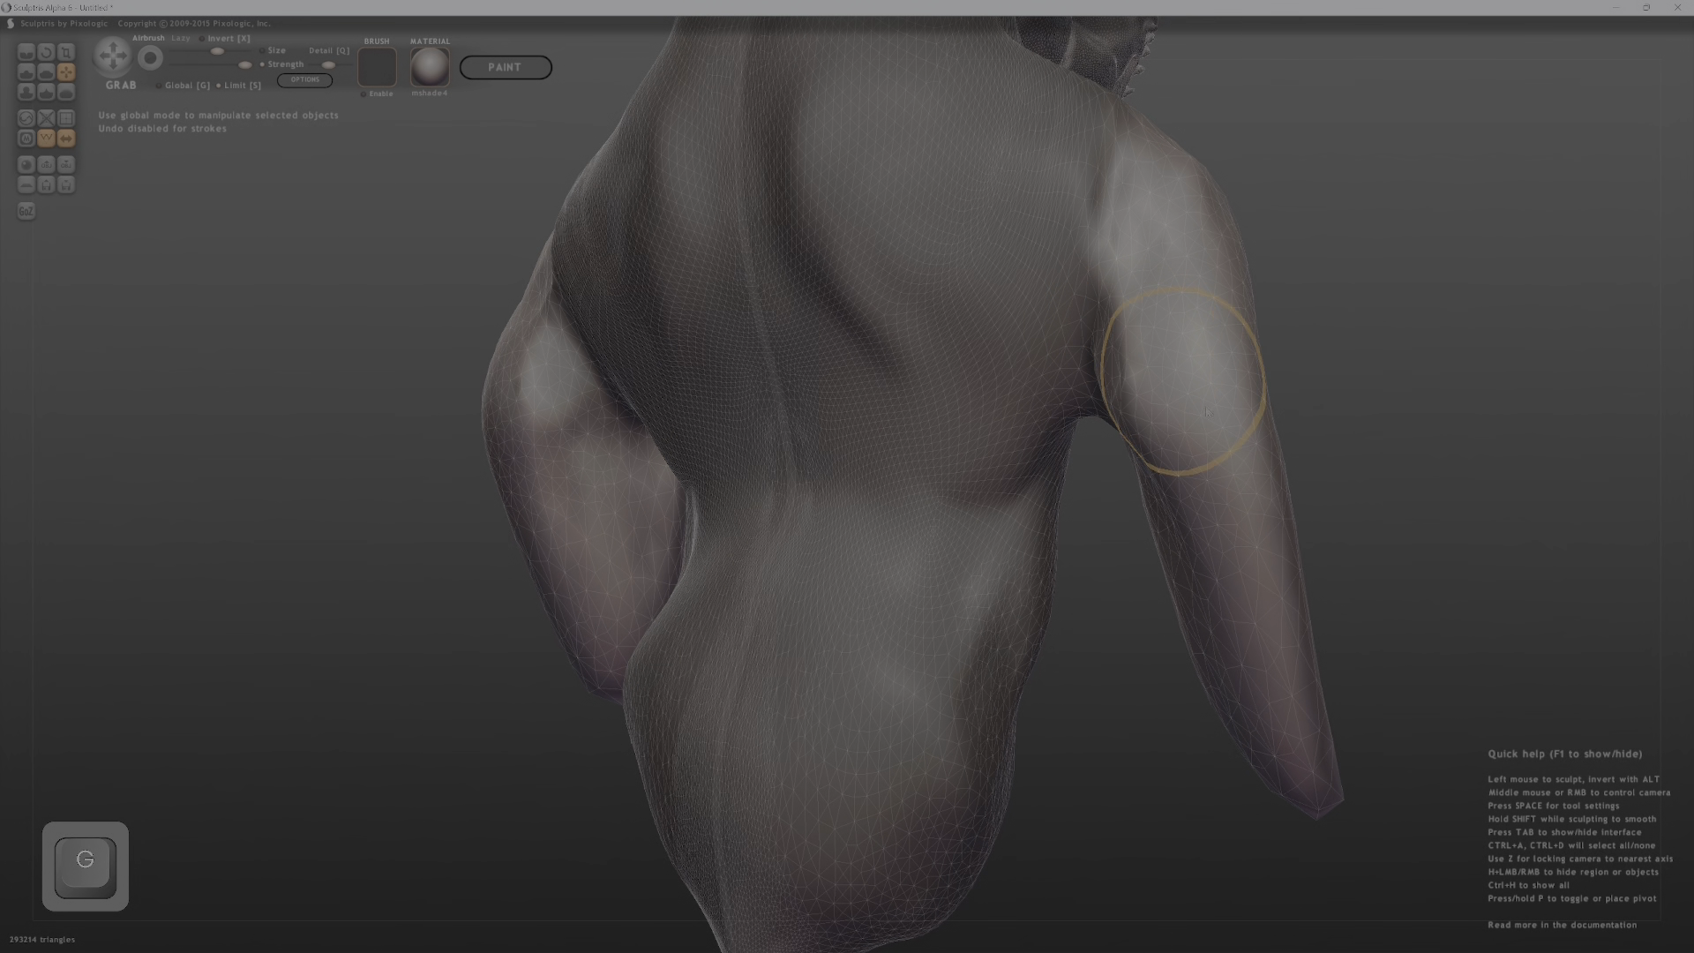
middle_drag(1429, 469, 957, 487)
drag(776, 445, 676, 453)
mouse_move(741, 437)
middle_down()
mouse_move(669, 476)
mouse_move(547, 492)
middle_up()
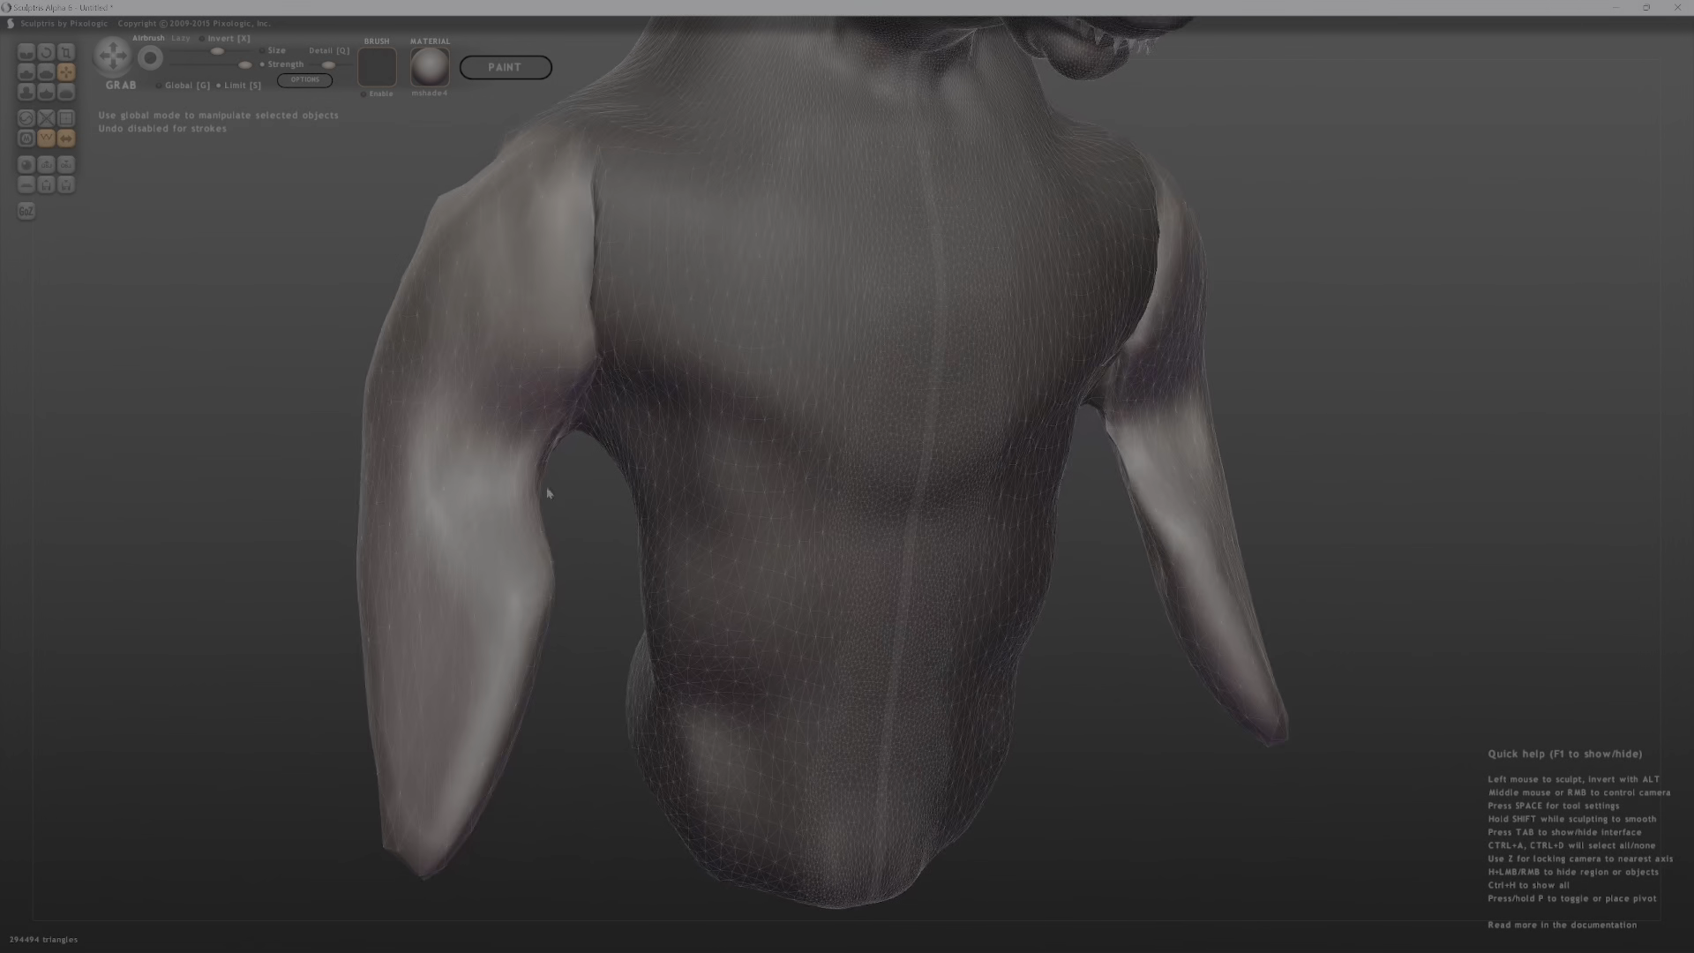
drag(548, 491, 483, 481)
middle_drag(593, 592, 515, 593)
drag(499, 604, 446, 616)
Smooth the bends in the forearms and blend the arms into the torso at the shoulders and armpits.
mouse_move(536, 556)
middle_down()
mouse_move(424, 408)
mouse_move(570, 616)
middle_up()
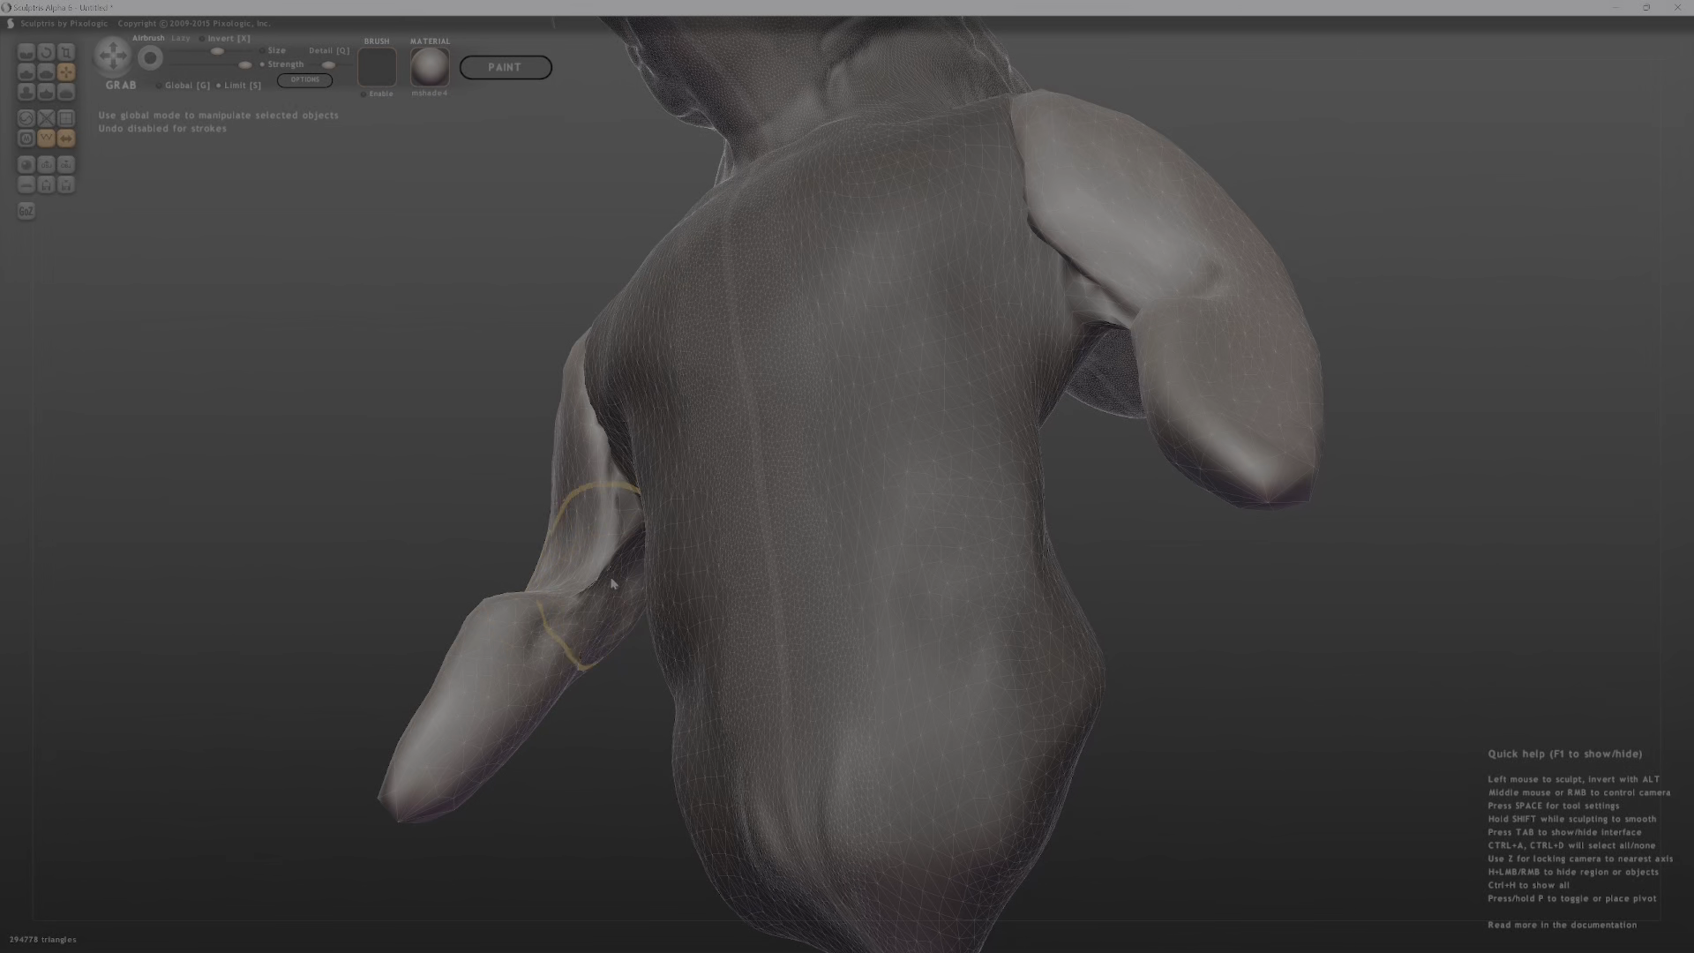
mouse_move(613, 582)
shift+mouse_down()
mouse_move(521, 635)
mouse_move(534, 593)
shift+mouse_up()
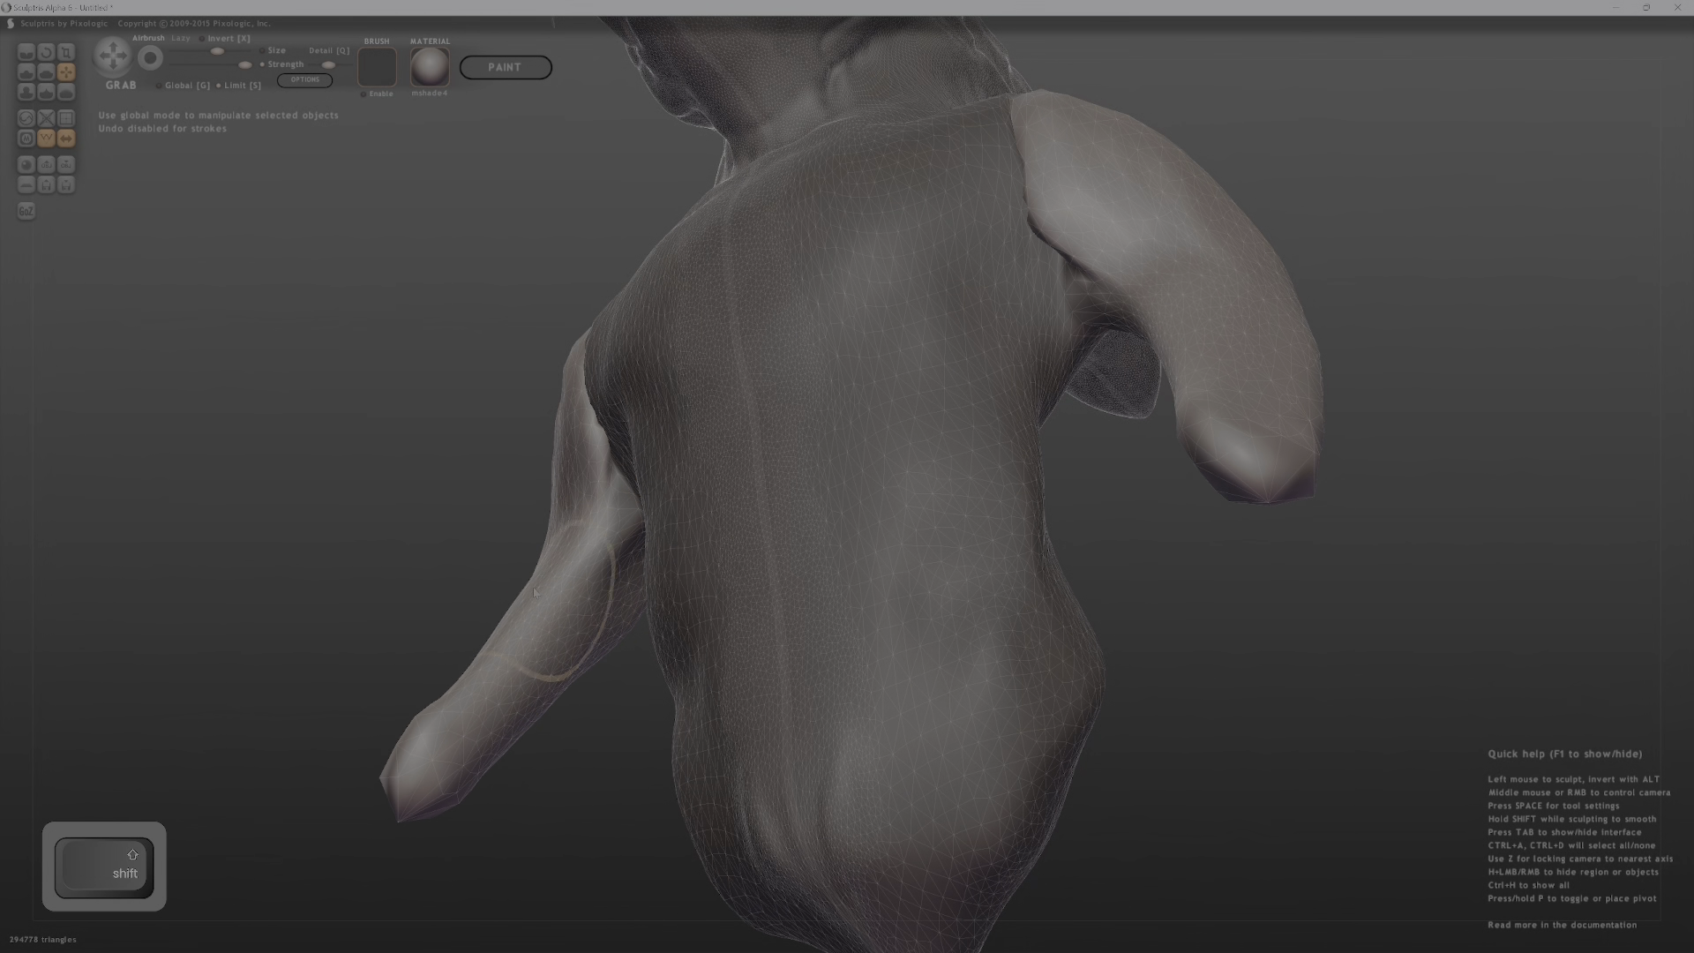
shift+middle_drag(556, 538, 699, 505)
mouse_move(746, 388)
shift+mouse_down()
mouse_move(779, 497)
mouse_move(717, 530)
shift+mouse_up()
shift+middle_drag(764, 504, 712, 500)
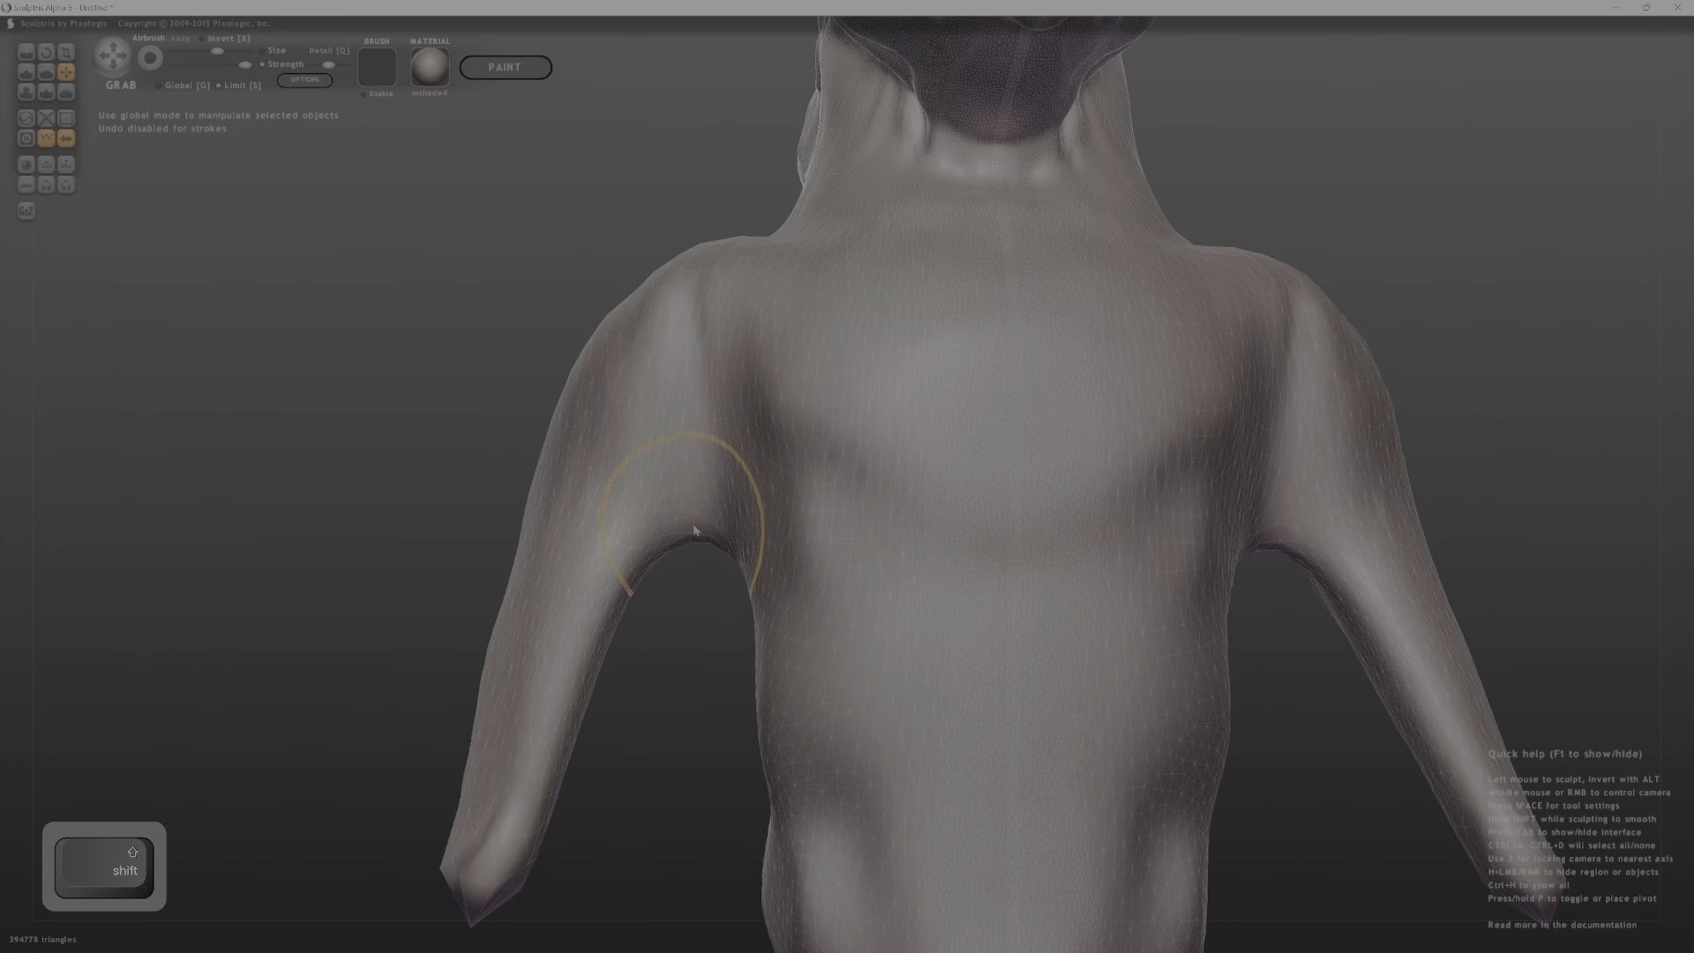
mouse_move(695, 529)
shift+mouse_down()
mouse_move(710, 459)
mouse_move(691, 438)
mouse_move(715, 423)
mouse_move(670, 449)
mouse_move(688, 494)
shift+mouse_up()
shift+middle_drag(688, 494, 565, 438)
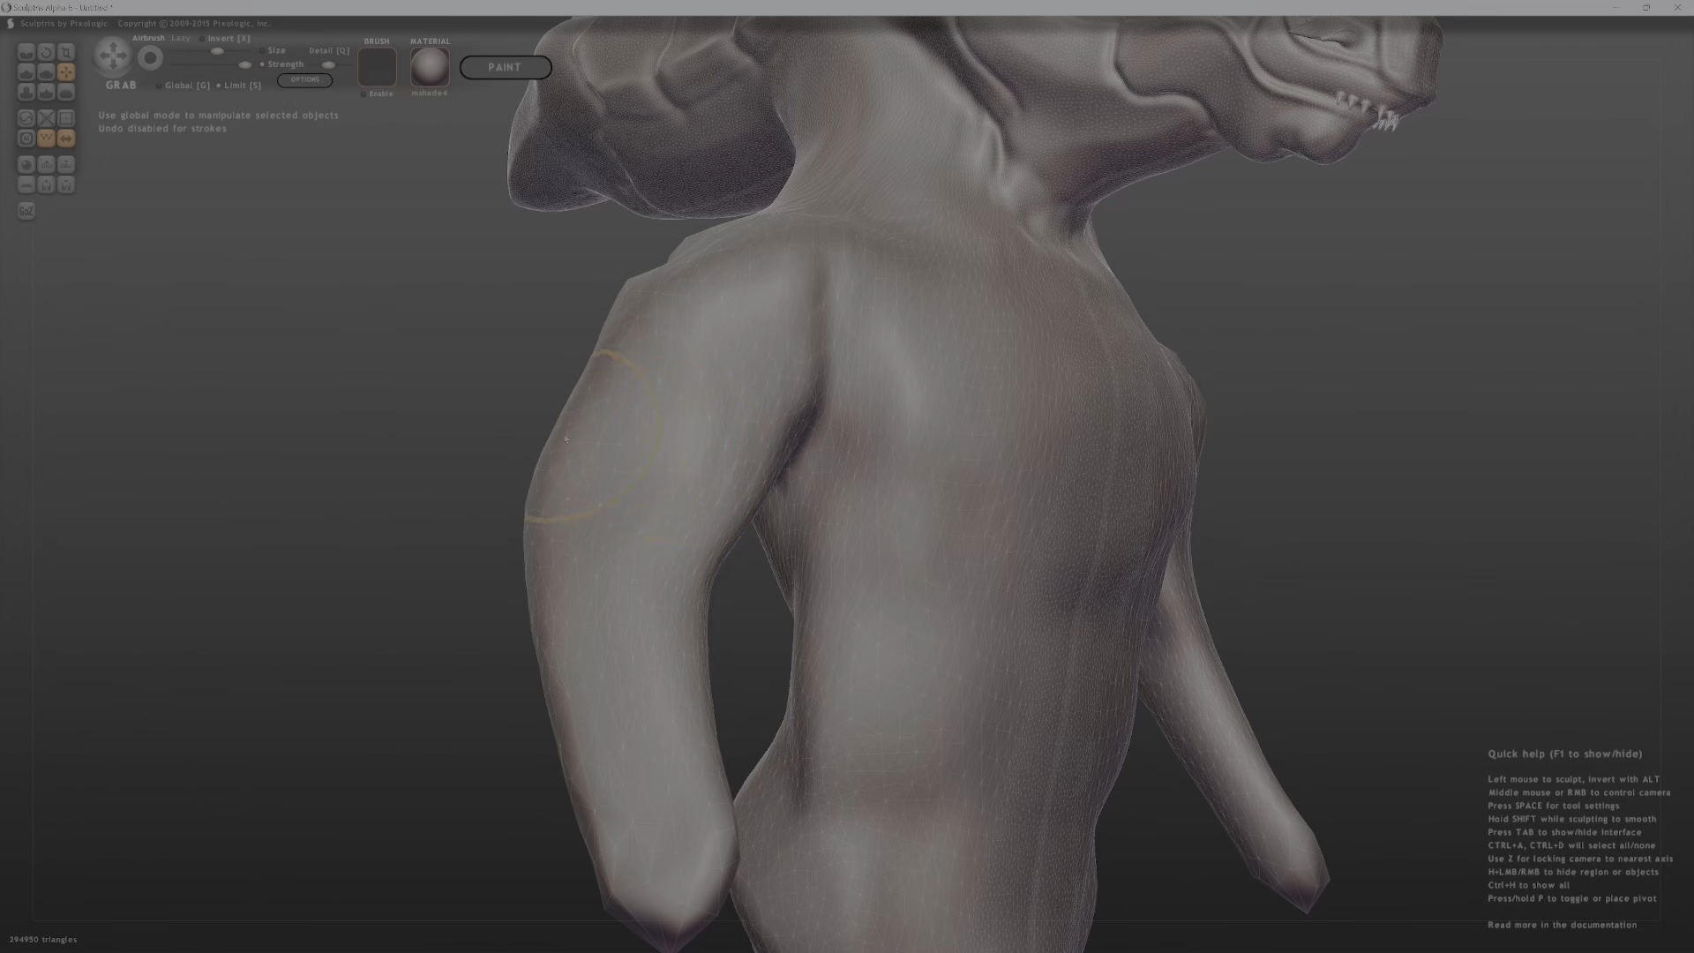
Narrow the upper arms below rounded shoulders with Grab and pull the elbows out behind the arms.
drag(565, 439, 603, 441)
middle_drag(602, 441, 759, 481)
drag(758, 481, 833, 470)
middle_drag(834, 470, 1039, 440)
drag(1039, 439, 1059, 448)
shift+drag(1167, 599, 1129, 640)
middle_drag(1129, 639, 723, 632)
drag(723, 632, 622, 614)
mouse_move(622, 614)
middle_down()
mouse_move(650, 673)
mouse_move(703, 574)
middle_up()
mouse_move(900, 574)
middle_down()
mouse_move(733, 577)
mouse_move(909, 595)
middle_up()
ctrl+middle_drag(909, 595, 913, 653)
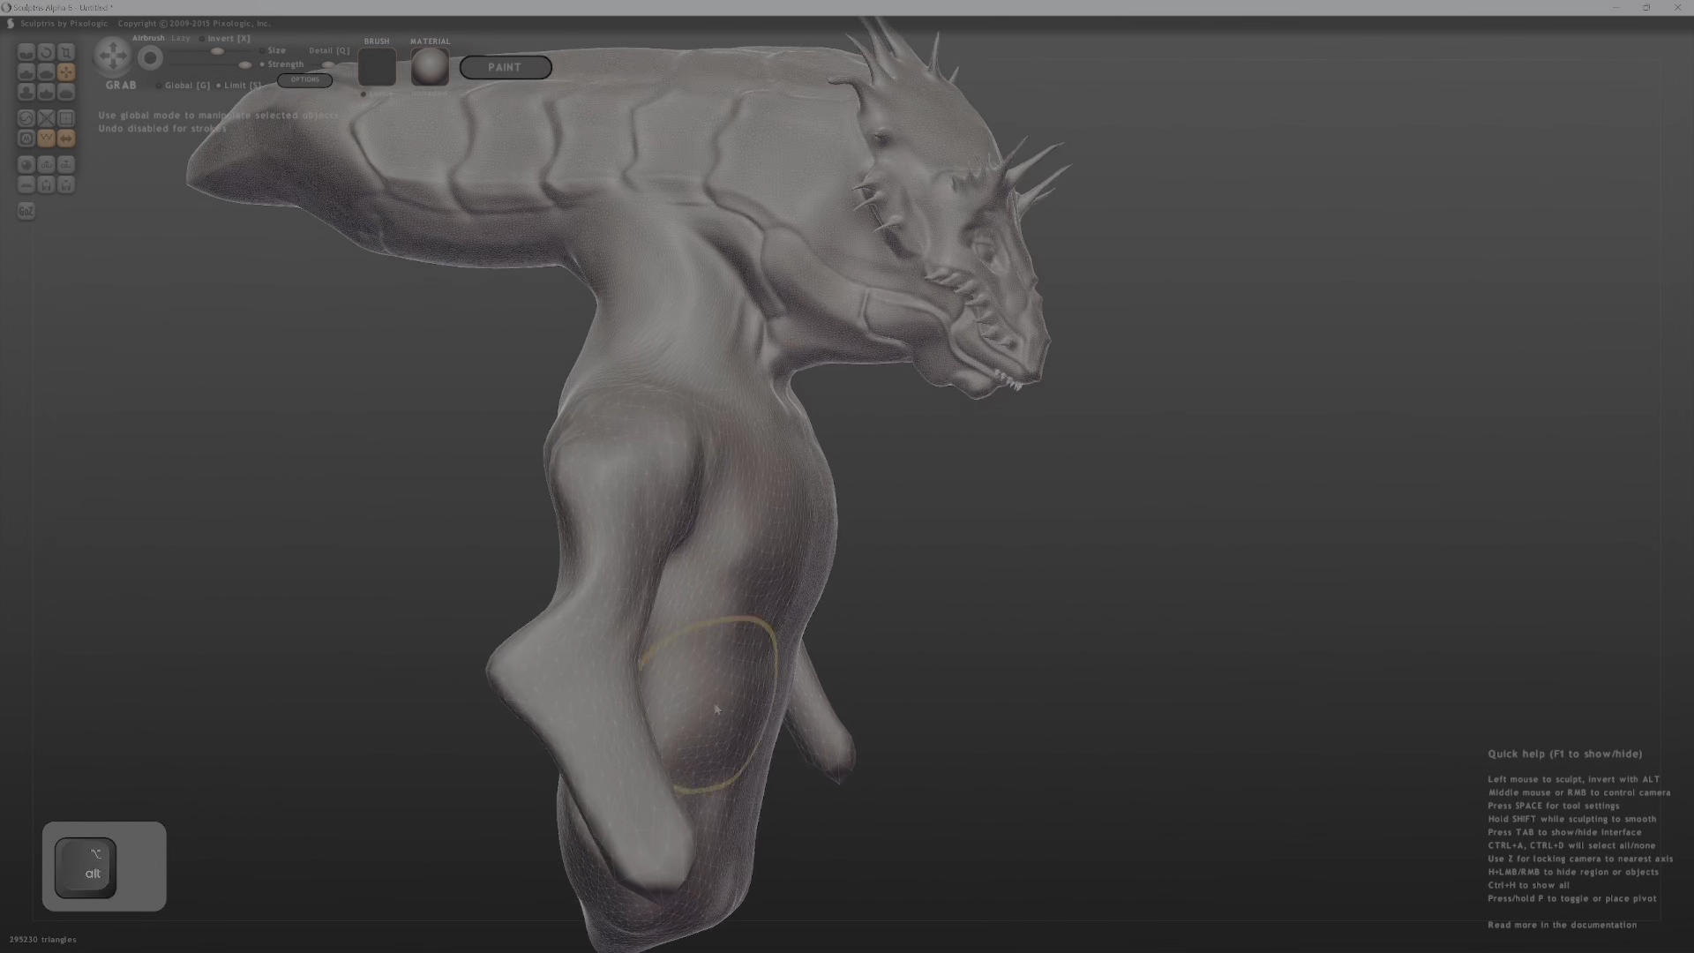
Pull a long spike from each elbow and three shorter ones along the forearm's back edge using a smaller Grab brush.
alt+middle_drag(716, 709, 926, 578)
ctrl+middle_drag(926, 578, 923, 602)
key(bracketleft)
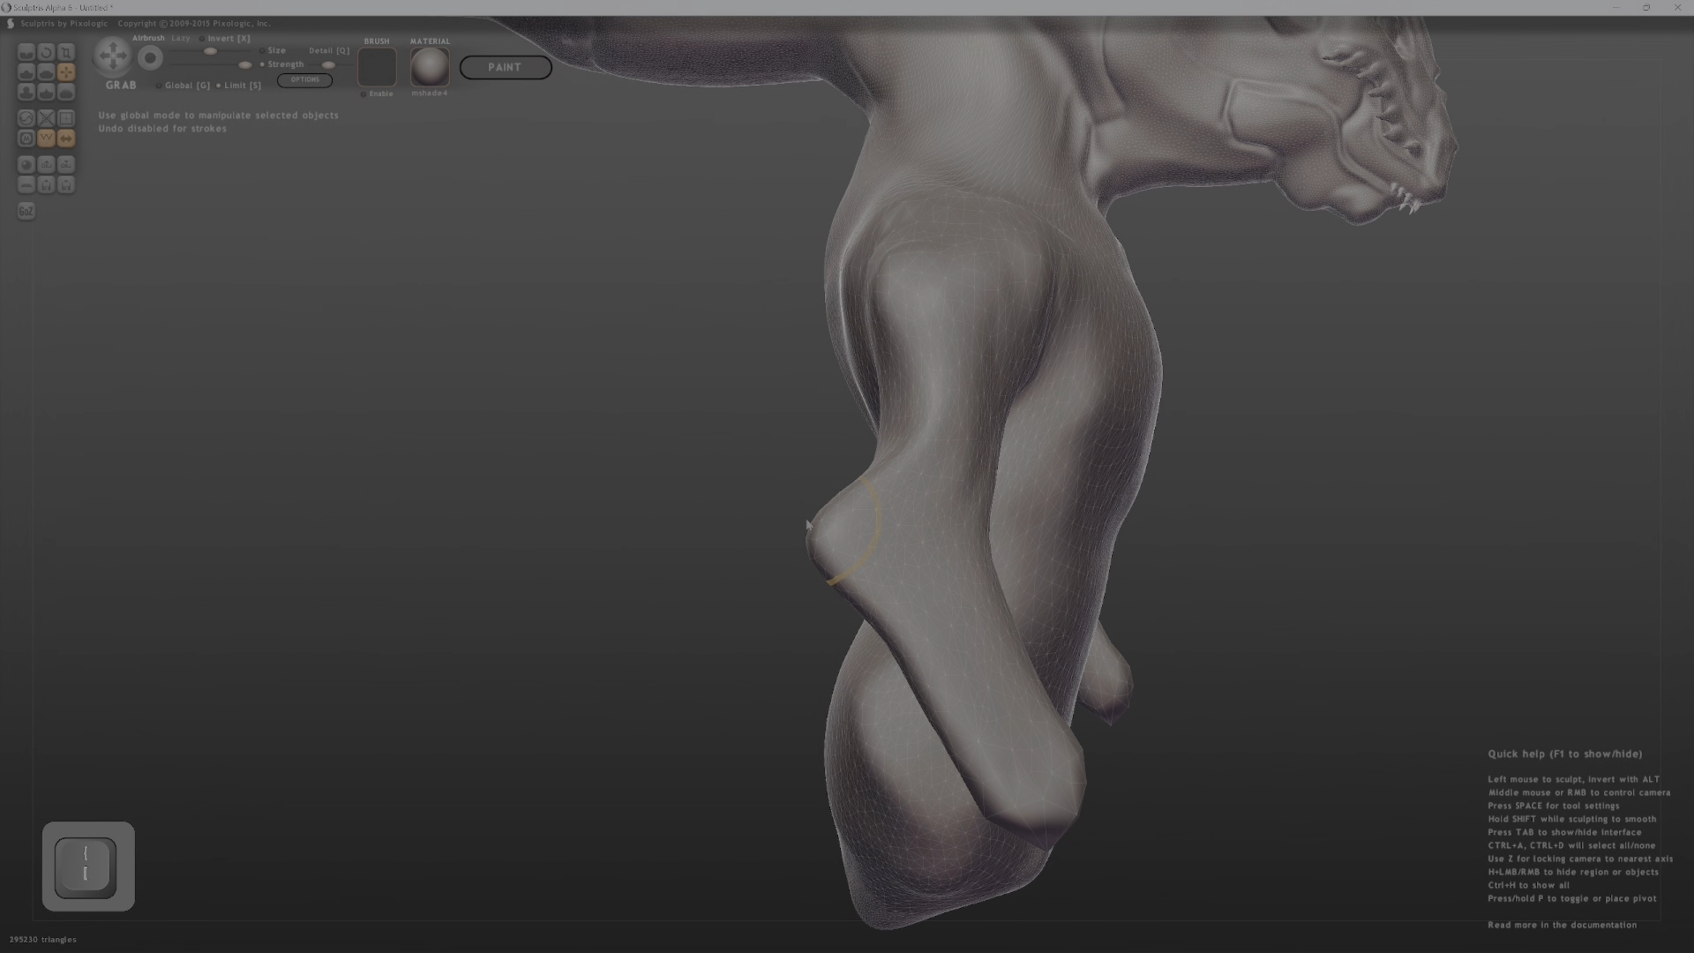
mouse_move(817, 540)
mouse_down()
mouse_move(635, 558)
mouse_move(640, 590)
mouse_up()
mouse_move(749, 558)
mouse_down()
mouse_move(649, 653)
mouse_move(559, 665)
mouse_move(601, 760)
mouse_move(598, 713)
mouse_up()
mouse_move(598, 713)
middle_down()
mouse_move(637, 637)
mouse_move(696, 654)
mouse_move(824, 565)
mouse_move(842, 628)
middle_up()
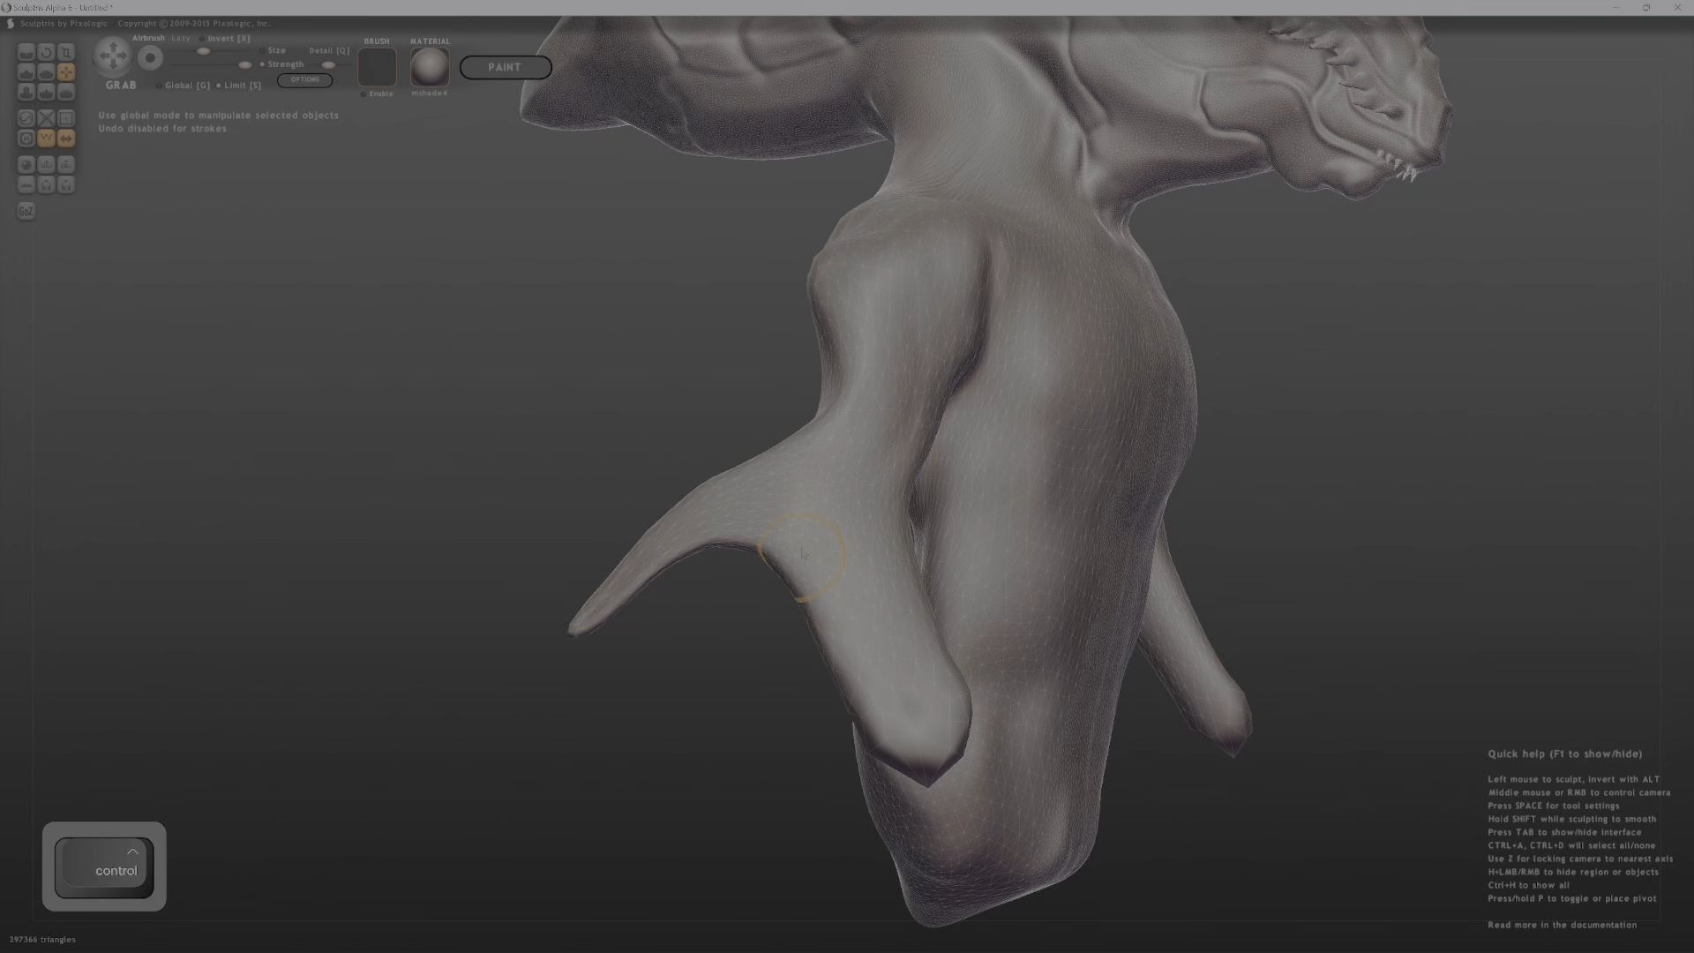
key(bracketleft)
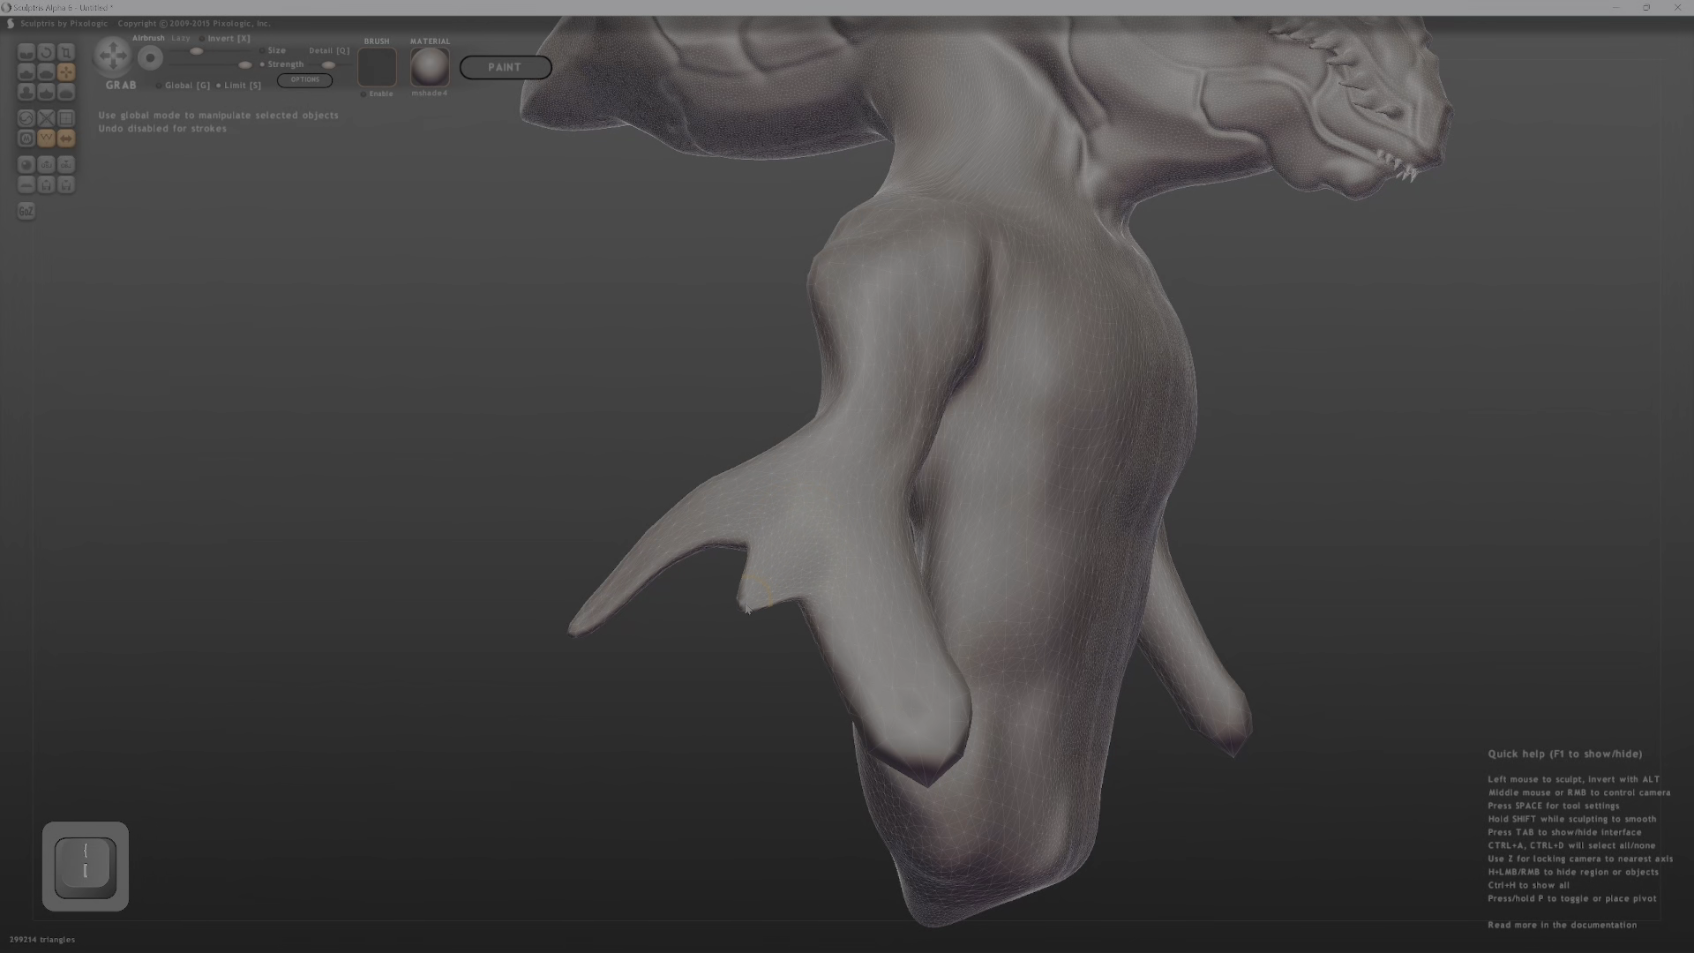
drag(802, 631, 741, 697)
drag(865, 703, 788, 739)
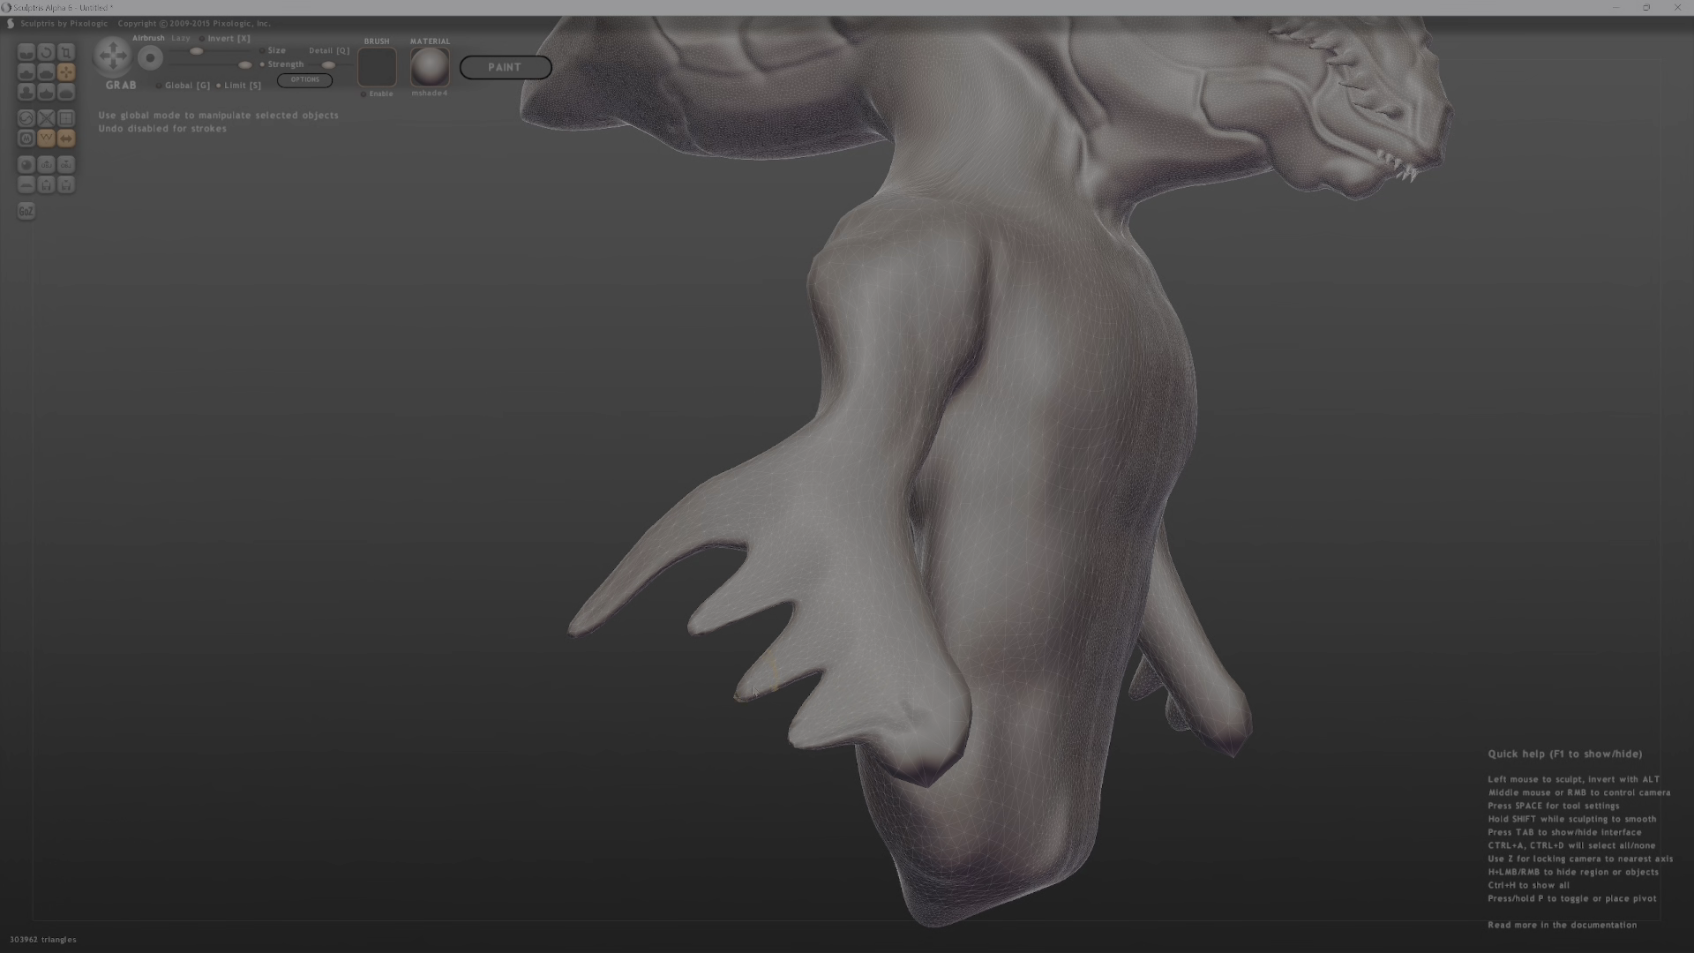
Thicken the spikes and the adjoining forearm with the Inflate brush.
right_drag(773, 662, 803, 664)
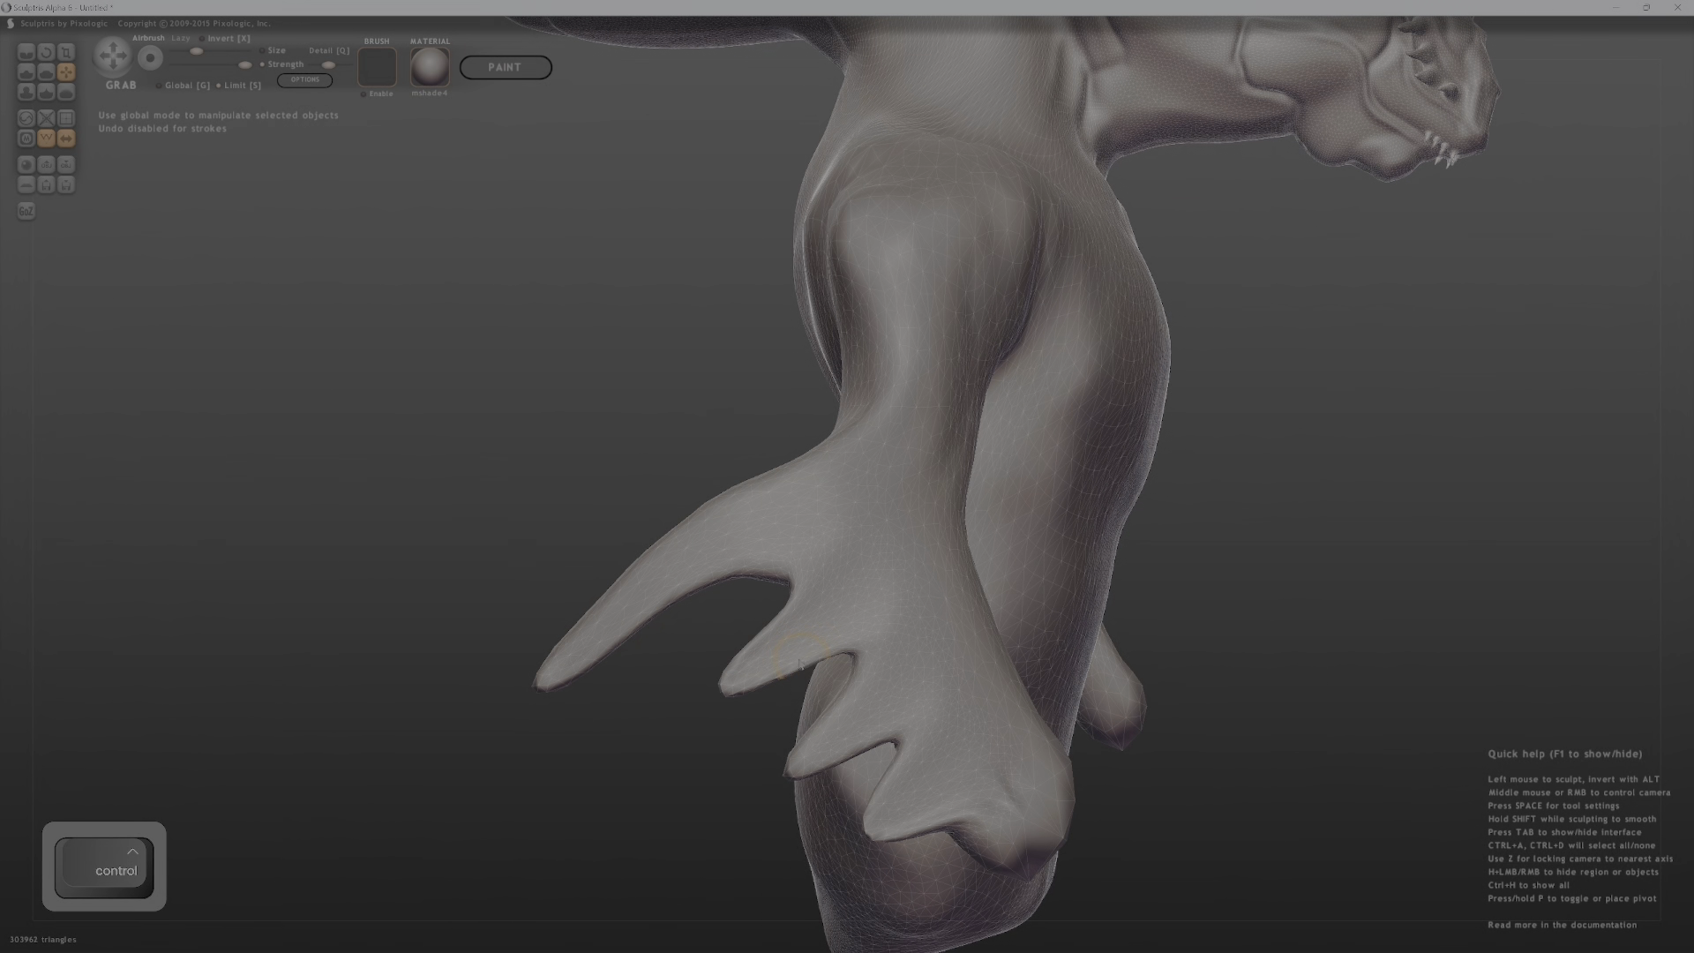
key(c)
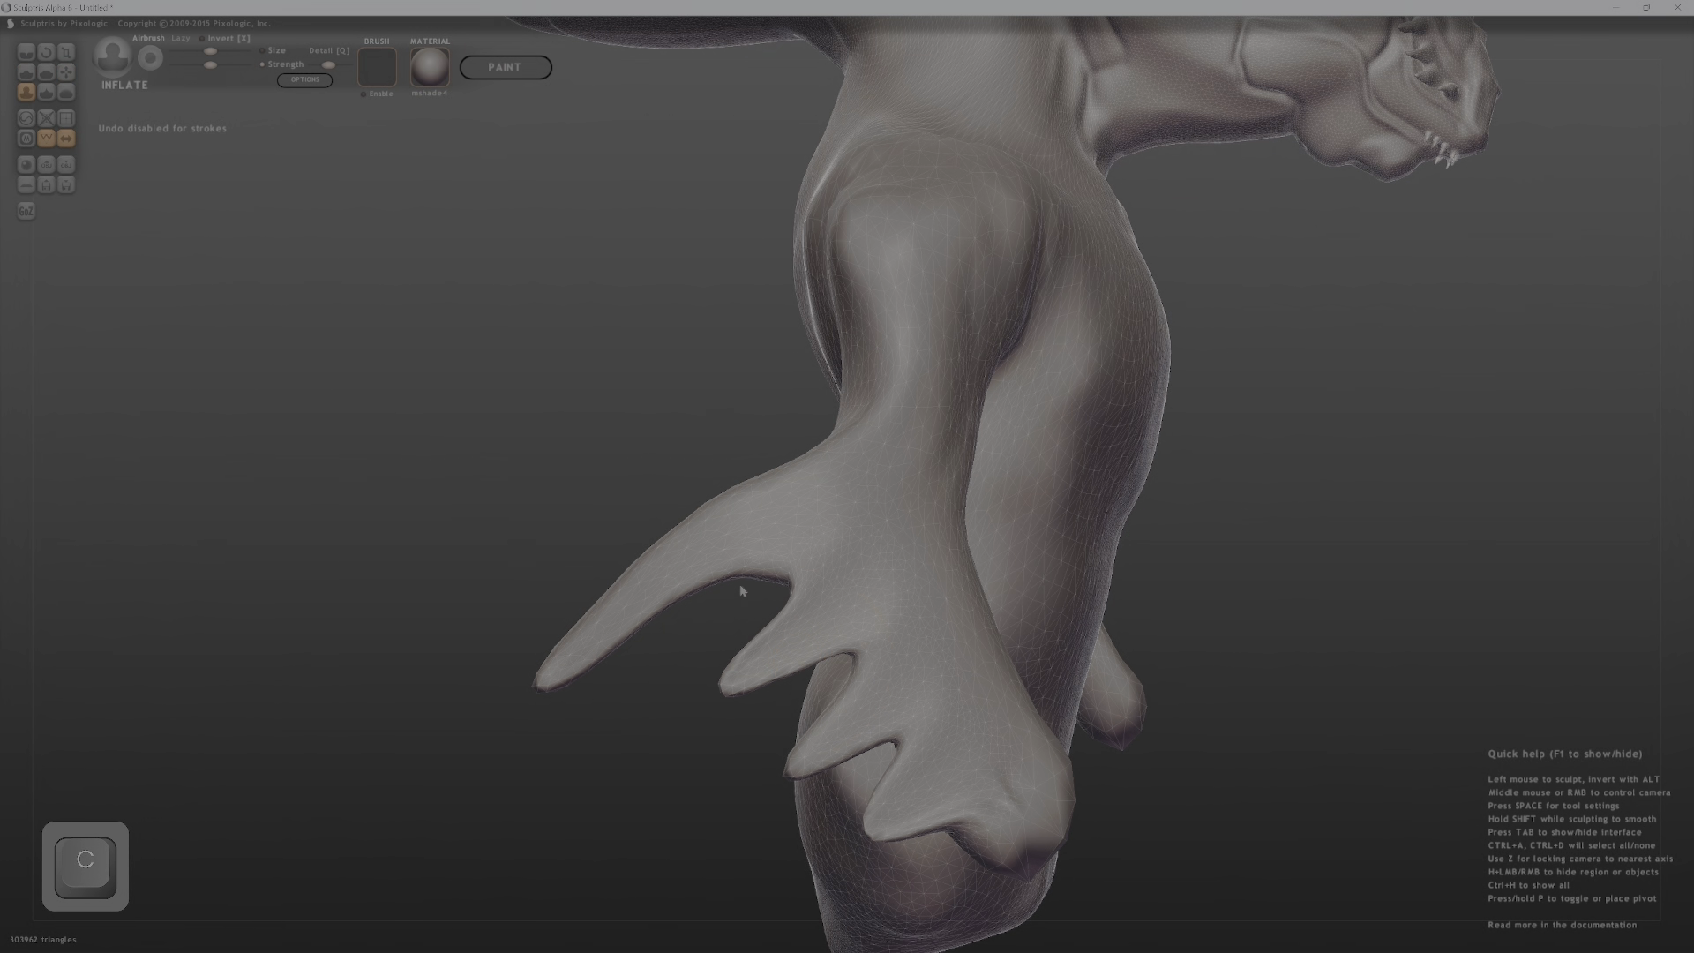
drag(690, 561, 694, 545)
mouse_move(694, 545)
right_down()
mouse_move(768, 371)
mouse_move(781, 439)
right_up()
mouse_move(795, 447)
mouse_down()
mouse_move(853, 503)
mouse_move(935, 540)
mouse_up()
Lengthen the forearm spikes into sharper points with Grab.
mouse_move(926, 558)
right_down()
mouse_move(1305, 541)
mouse_move(1120, 635)
mouse_move(1115, 745)
mouse_move(971, 670)
mouse_move(794, 788)
right_up()
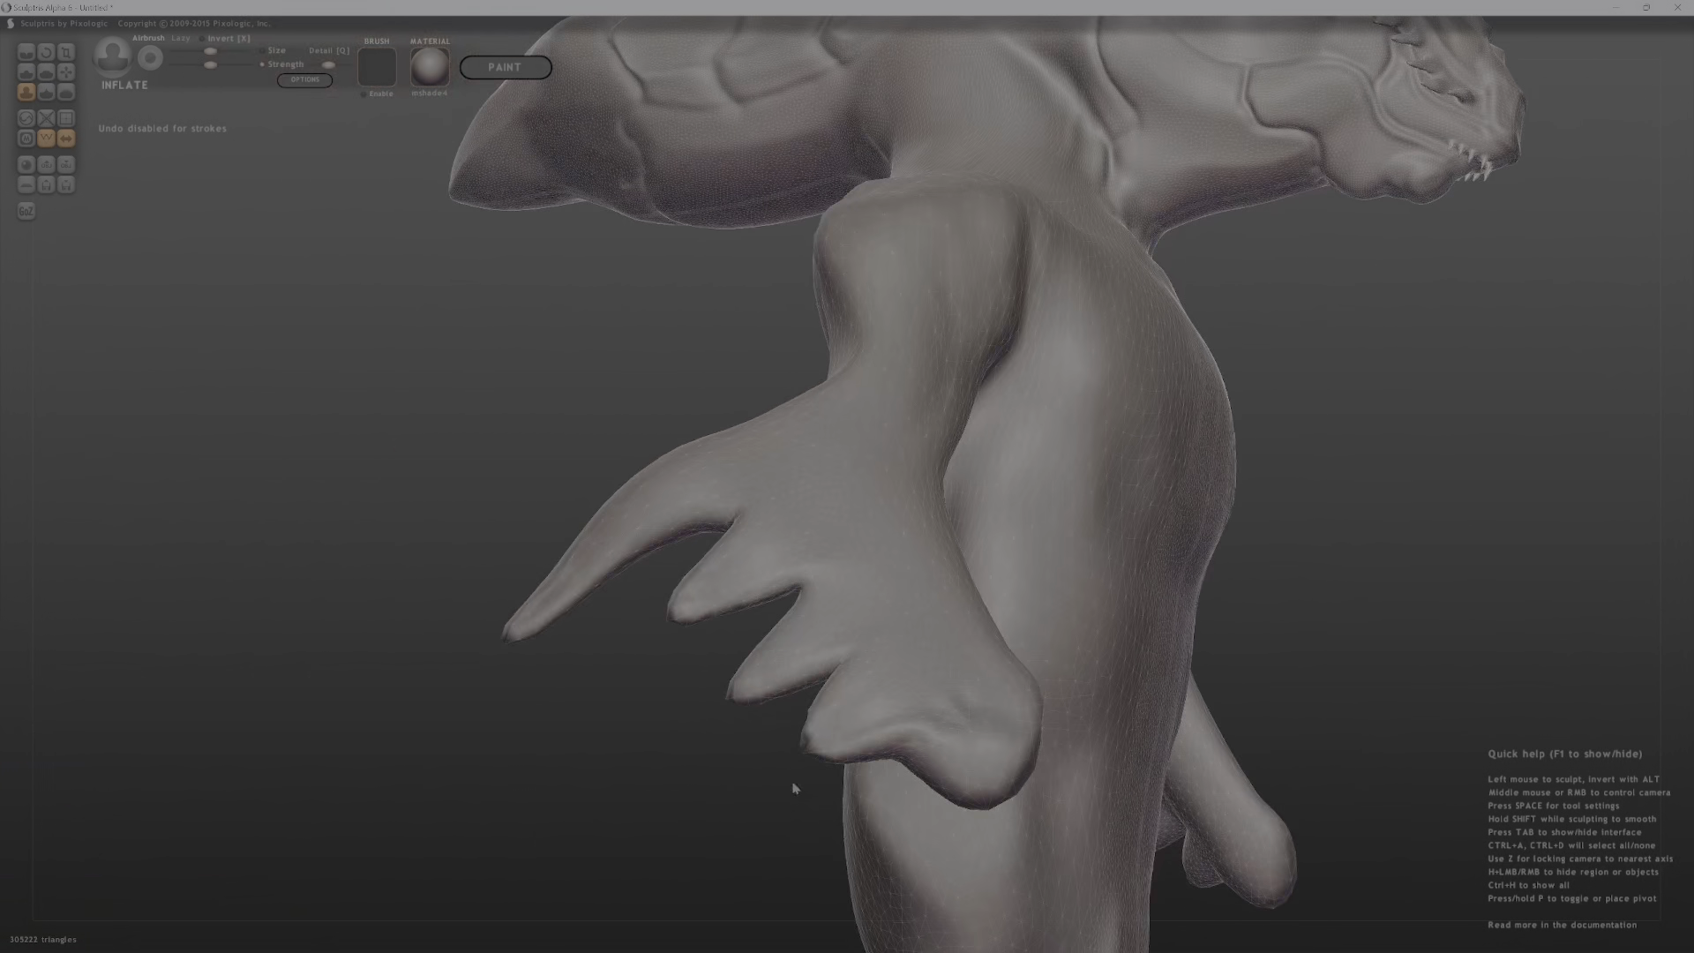
key(g)
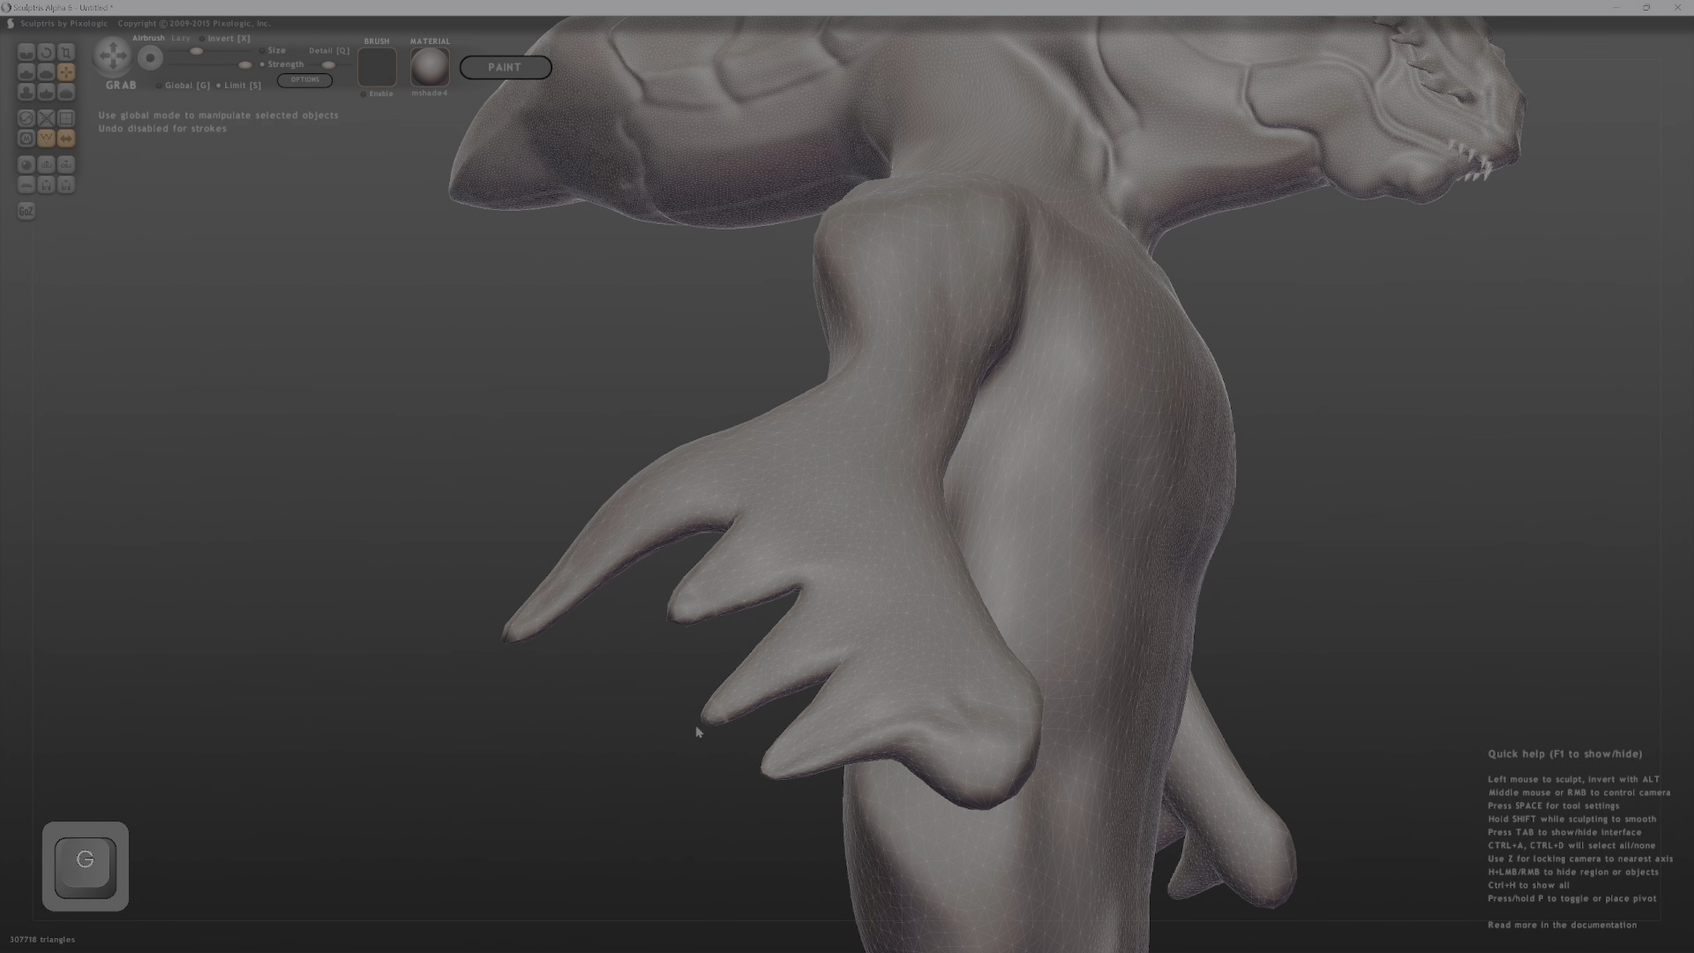
drag(666, 633, 658, 634)
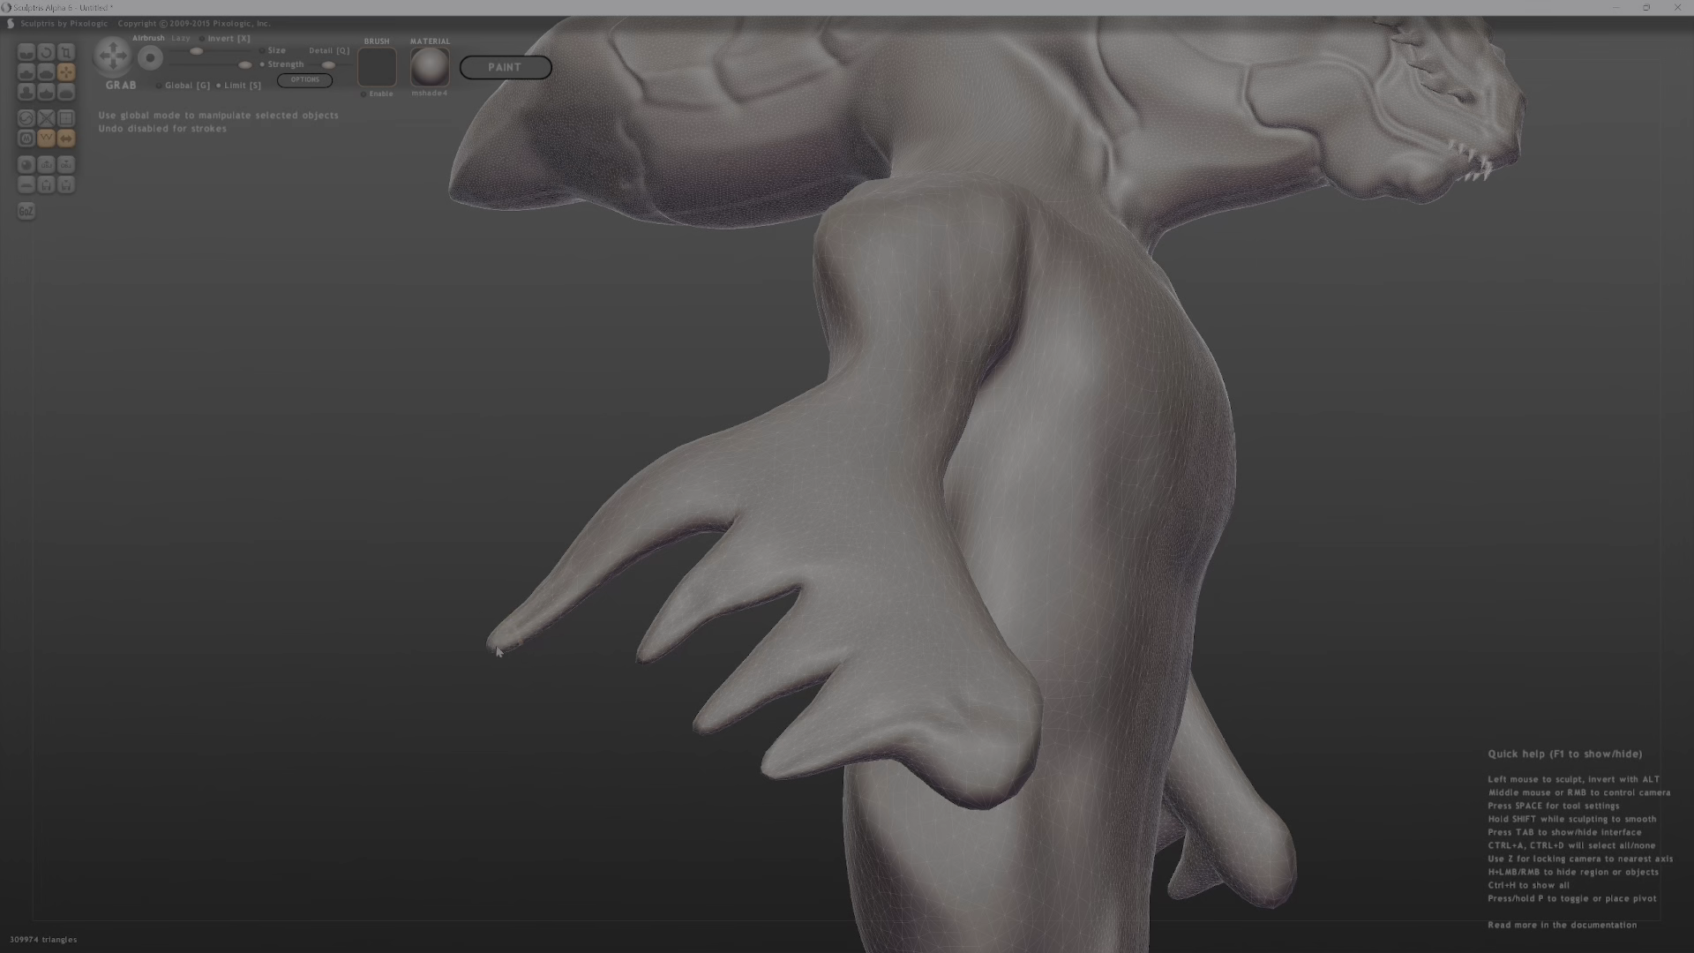
Carve a crease across the arm at the elbow with the Crease brush.
right_drag(869, 776, 857, 665)
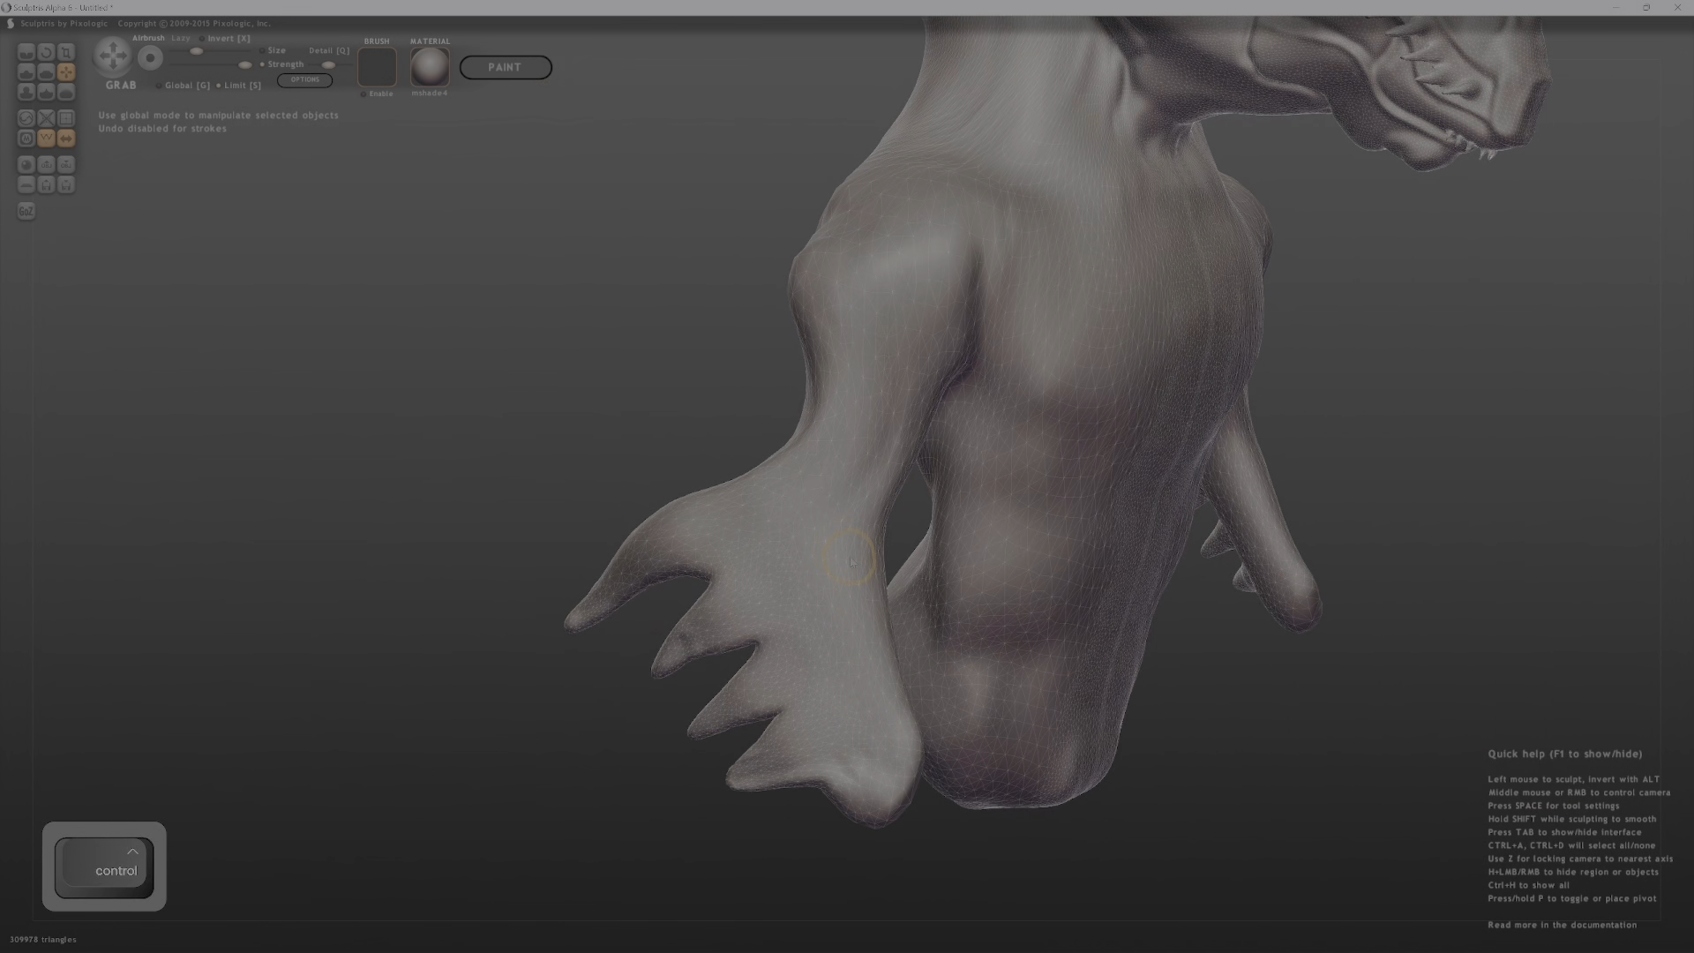
key(e)
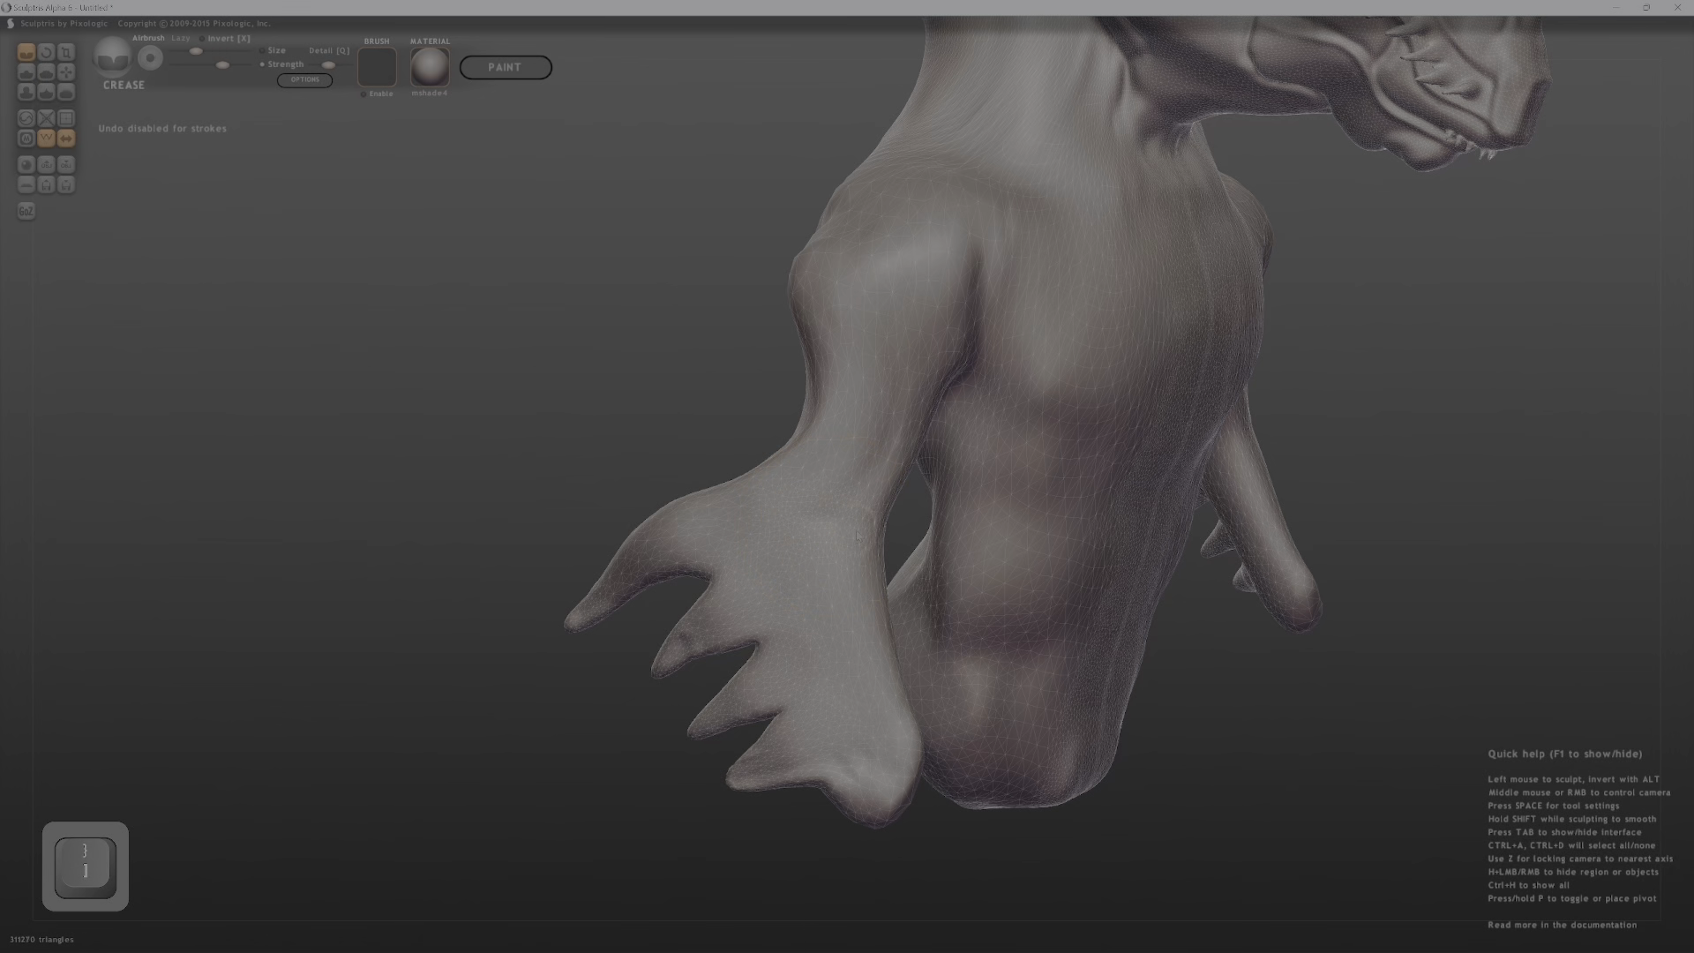
right_drag(857, 536, 693, 541)
right_drag(825, 525, 691, 480)
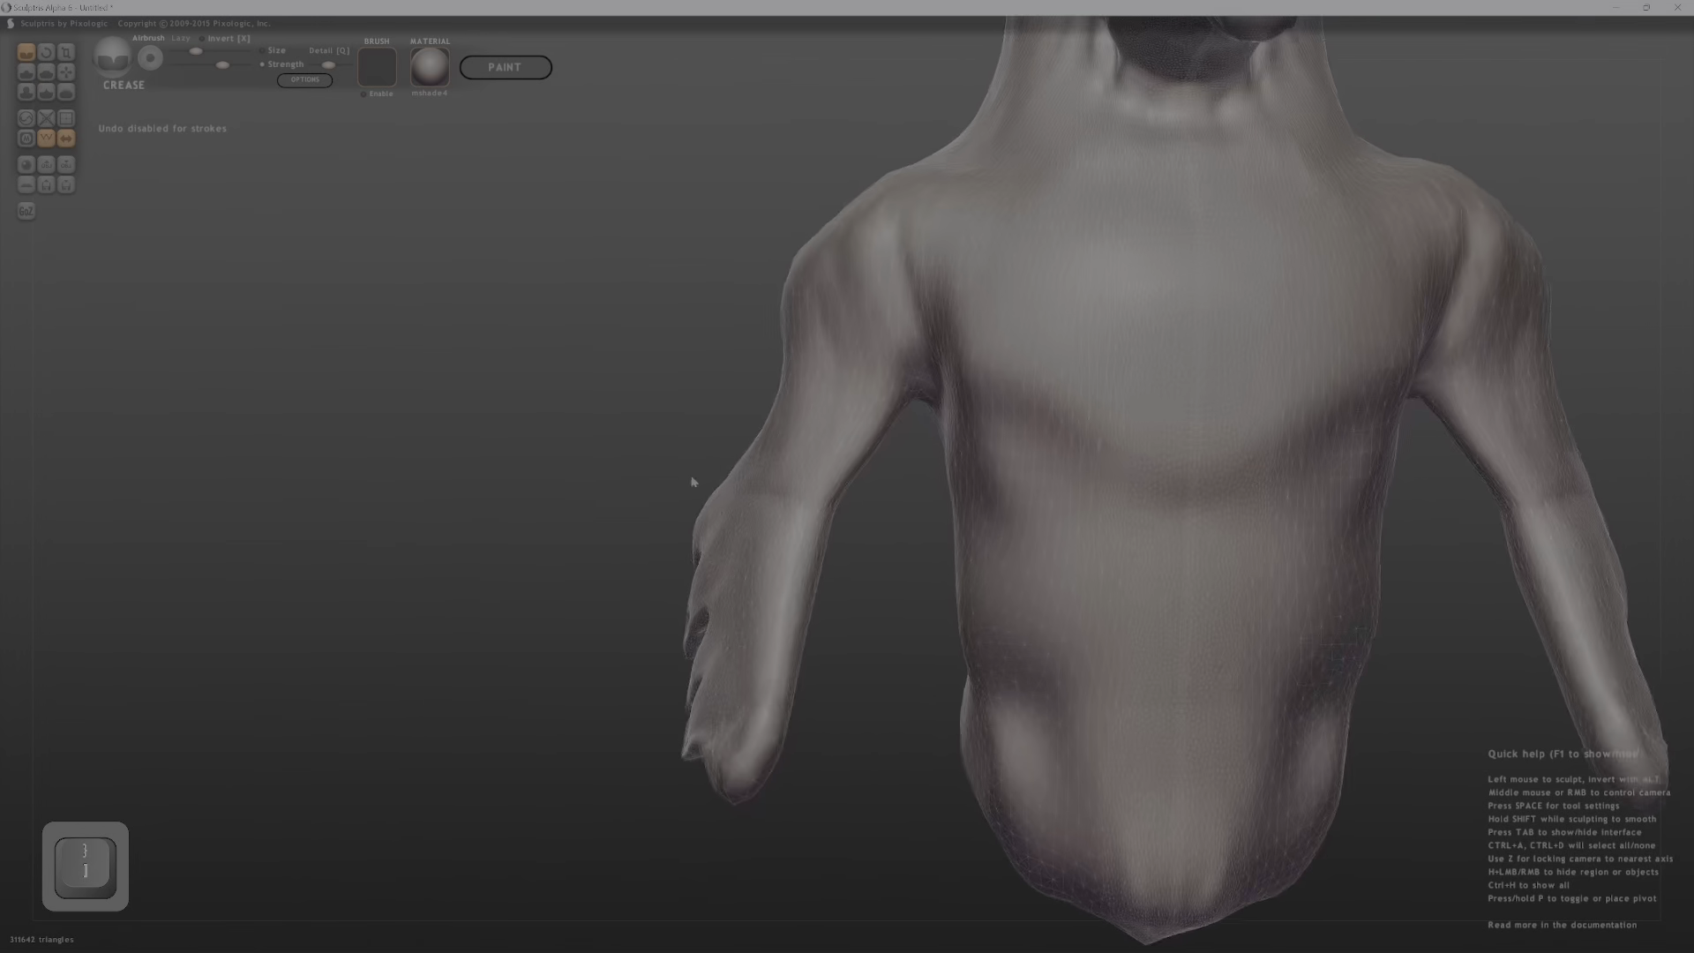
Build up muscle volume on the back and outer side of the upper arms with the Draw brush.
mouse_move(891, 516)
right_down()
mouse_move(776, 513)
mouse_move(1127, 541)
mouse_move(1094, 508)
mouse_move(896, 540)
mouse_move(947, 509)
right_up()
key(d)
key(d)
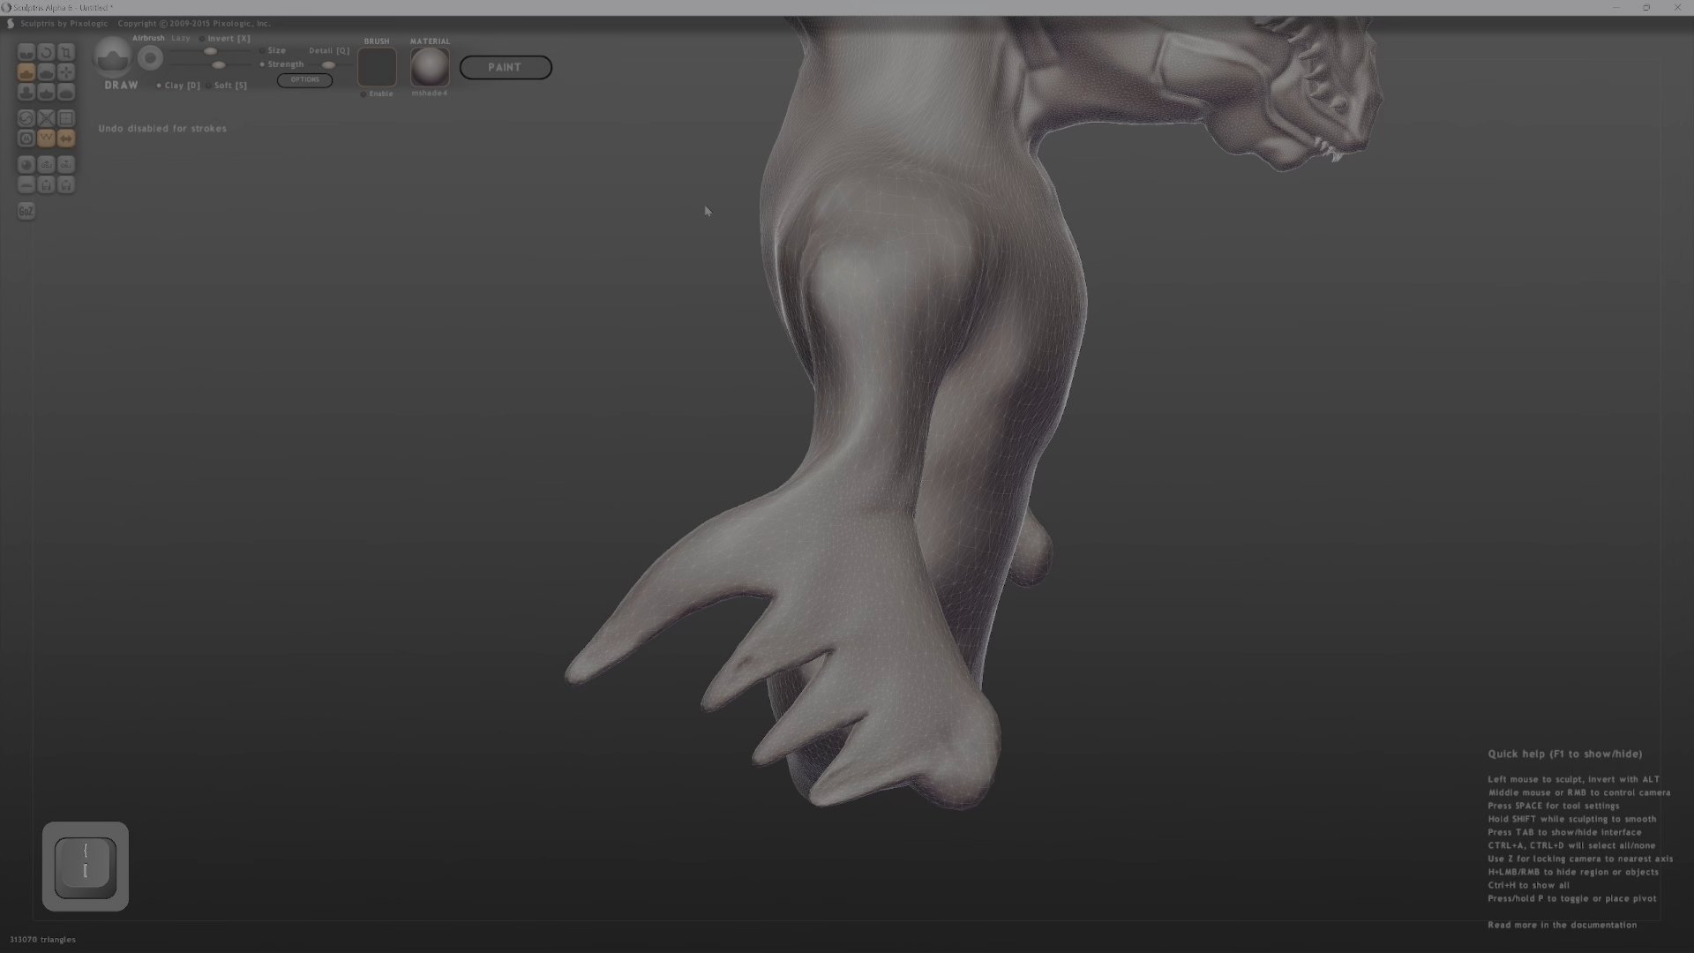
mouse_move(704, 204)
right_down()
mouse_move(949, 278)
mouse_move(883, 309)
mouse_move(923, 272)
mouse_move(861, 378)
right_up()
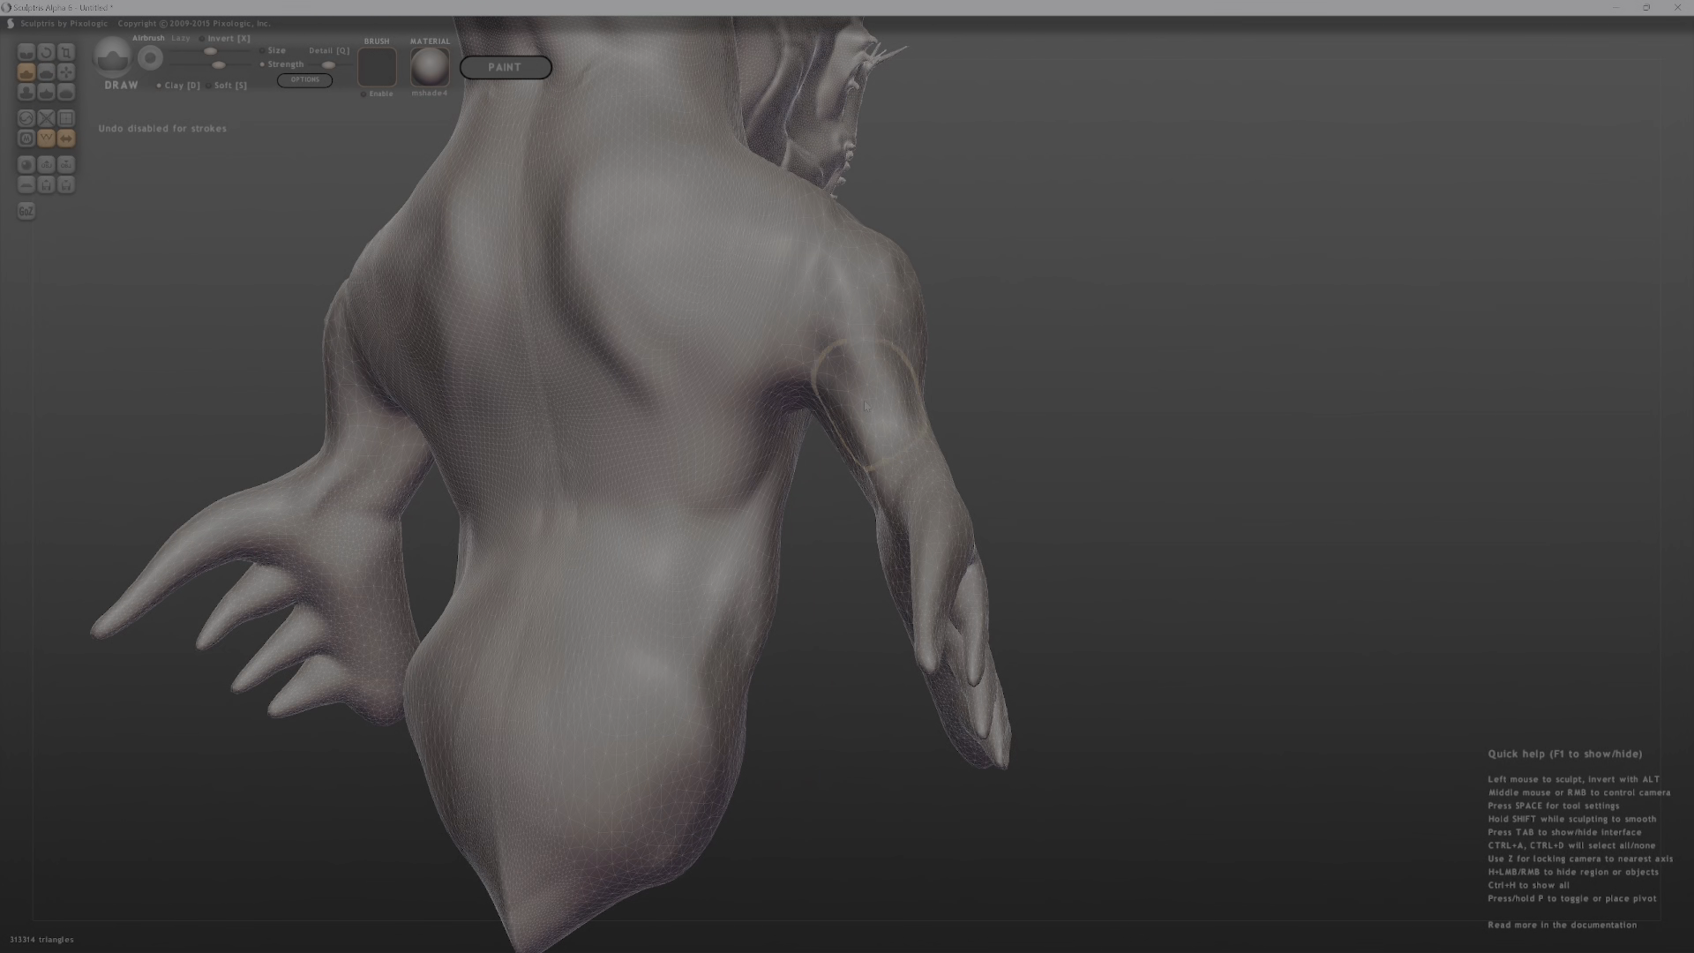
drag(864, 405, 878, 434)
right_drag(832, 408, 851, 441)
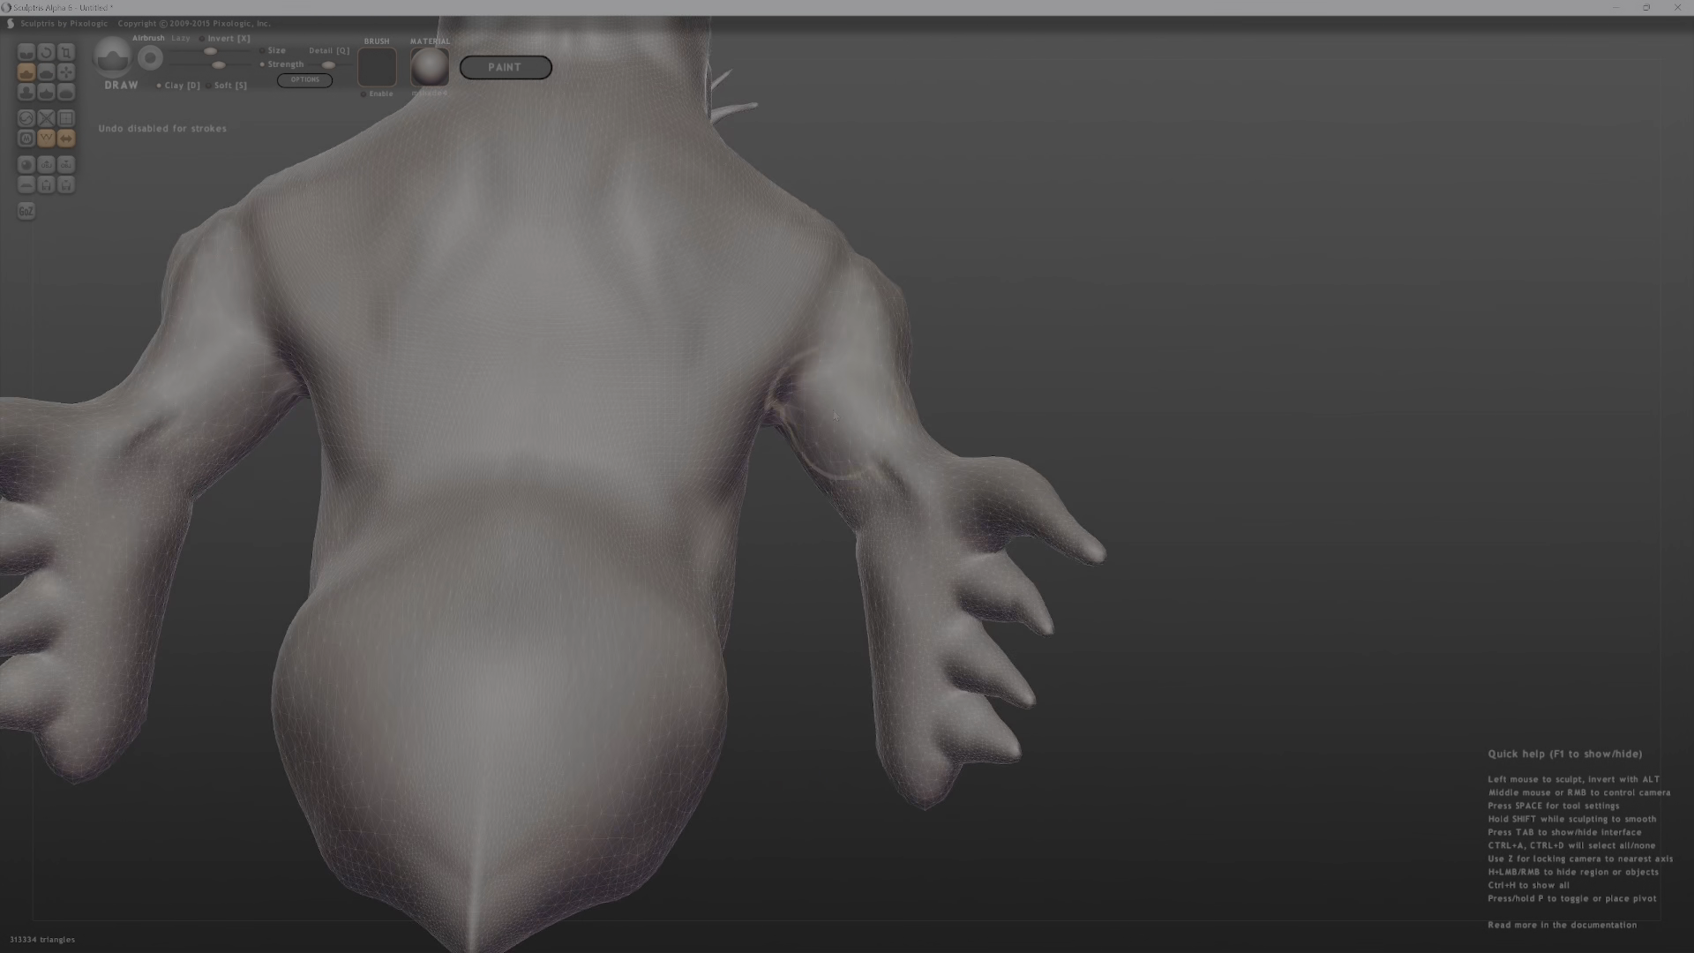
scroll(842, 432, down, 2)
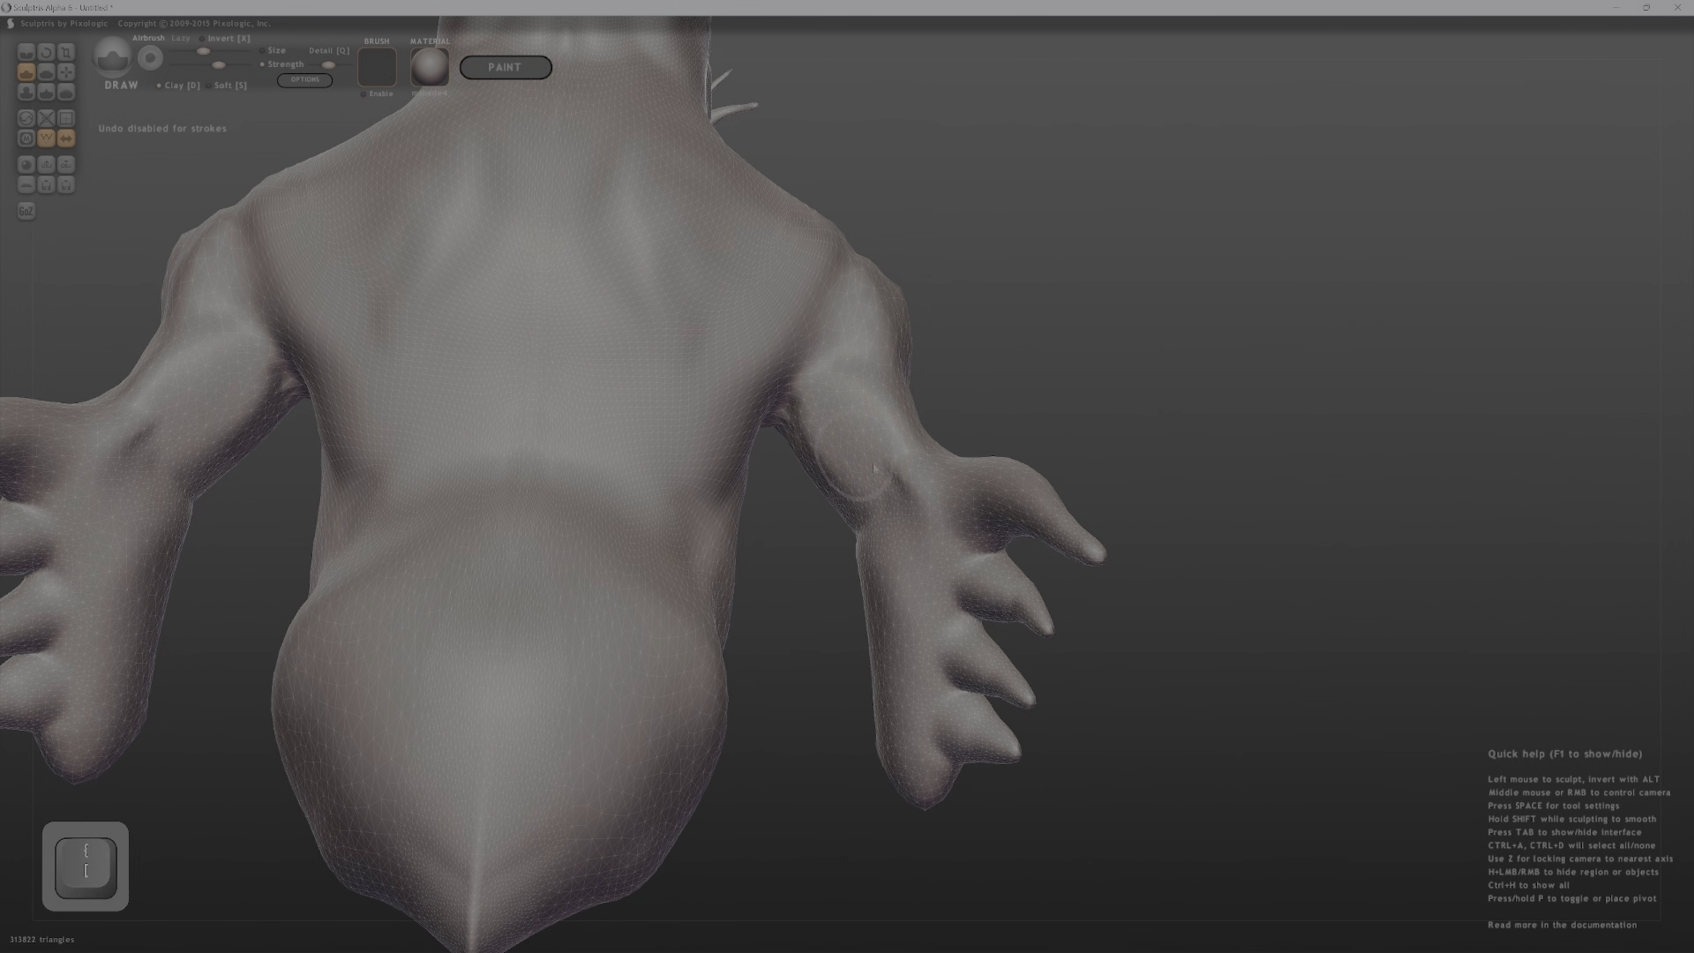
right_drag(845, 455, 747, 507)
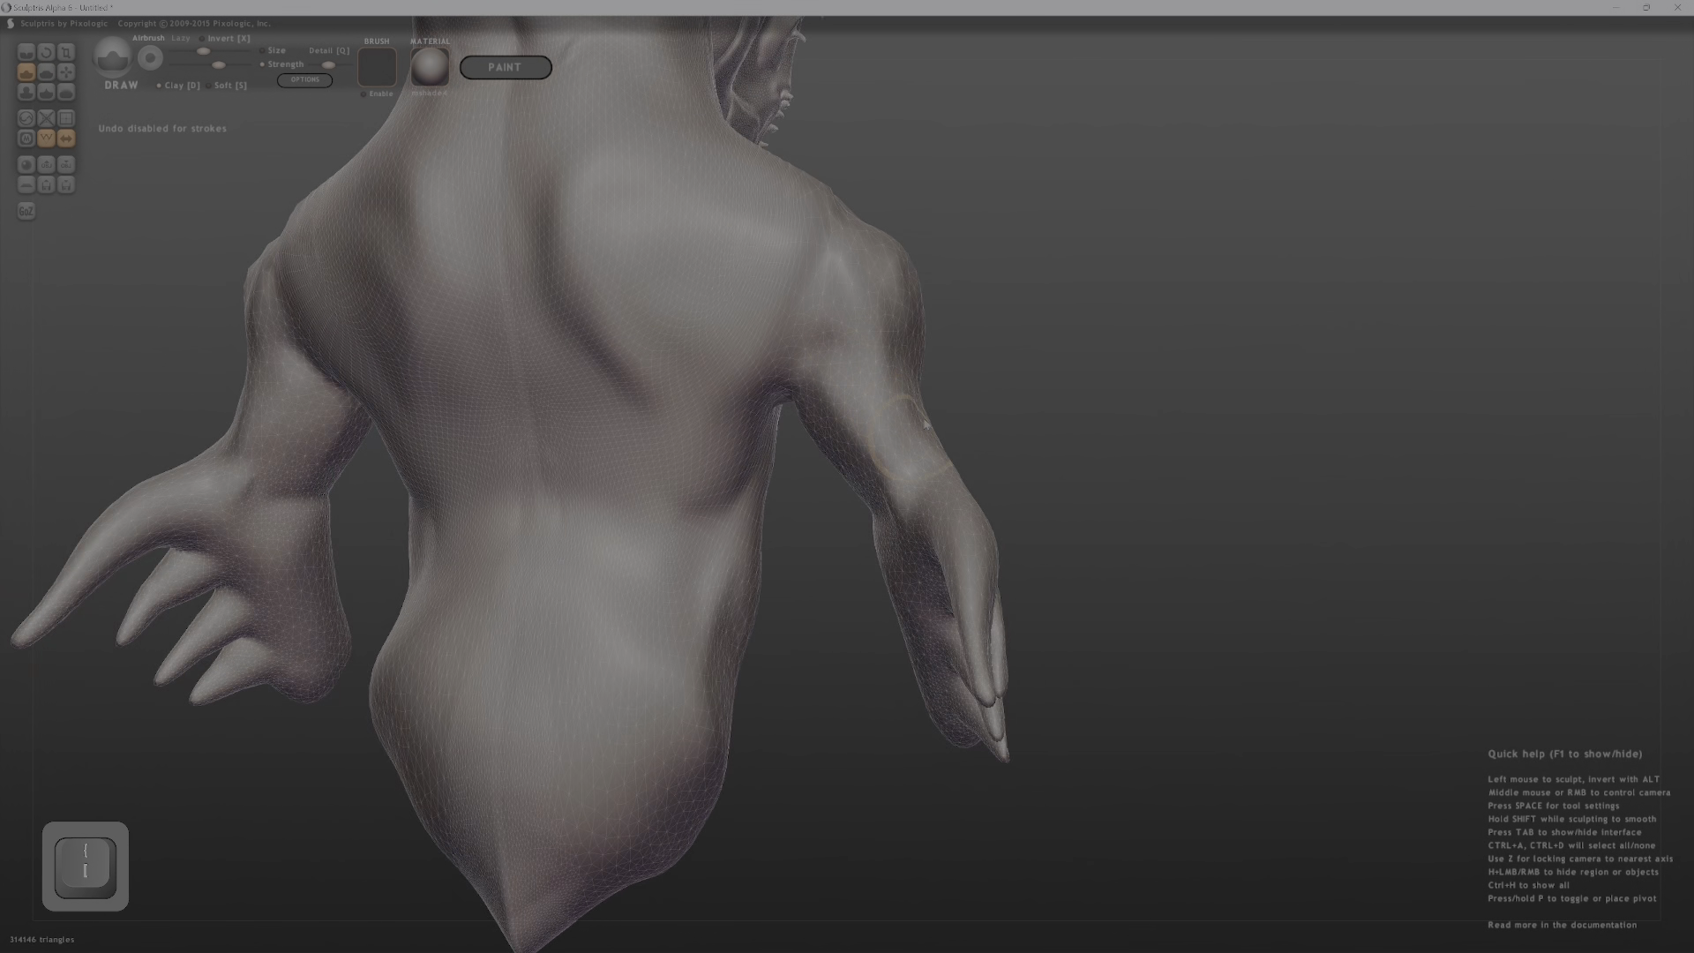
right_drag(925, 423, 825, 340)
right_drag(884, 400, 843, 413)
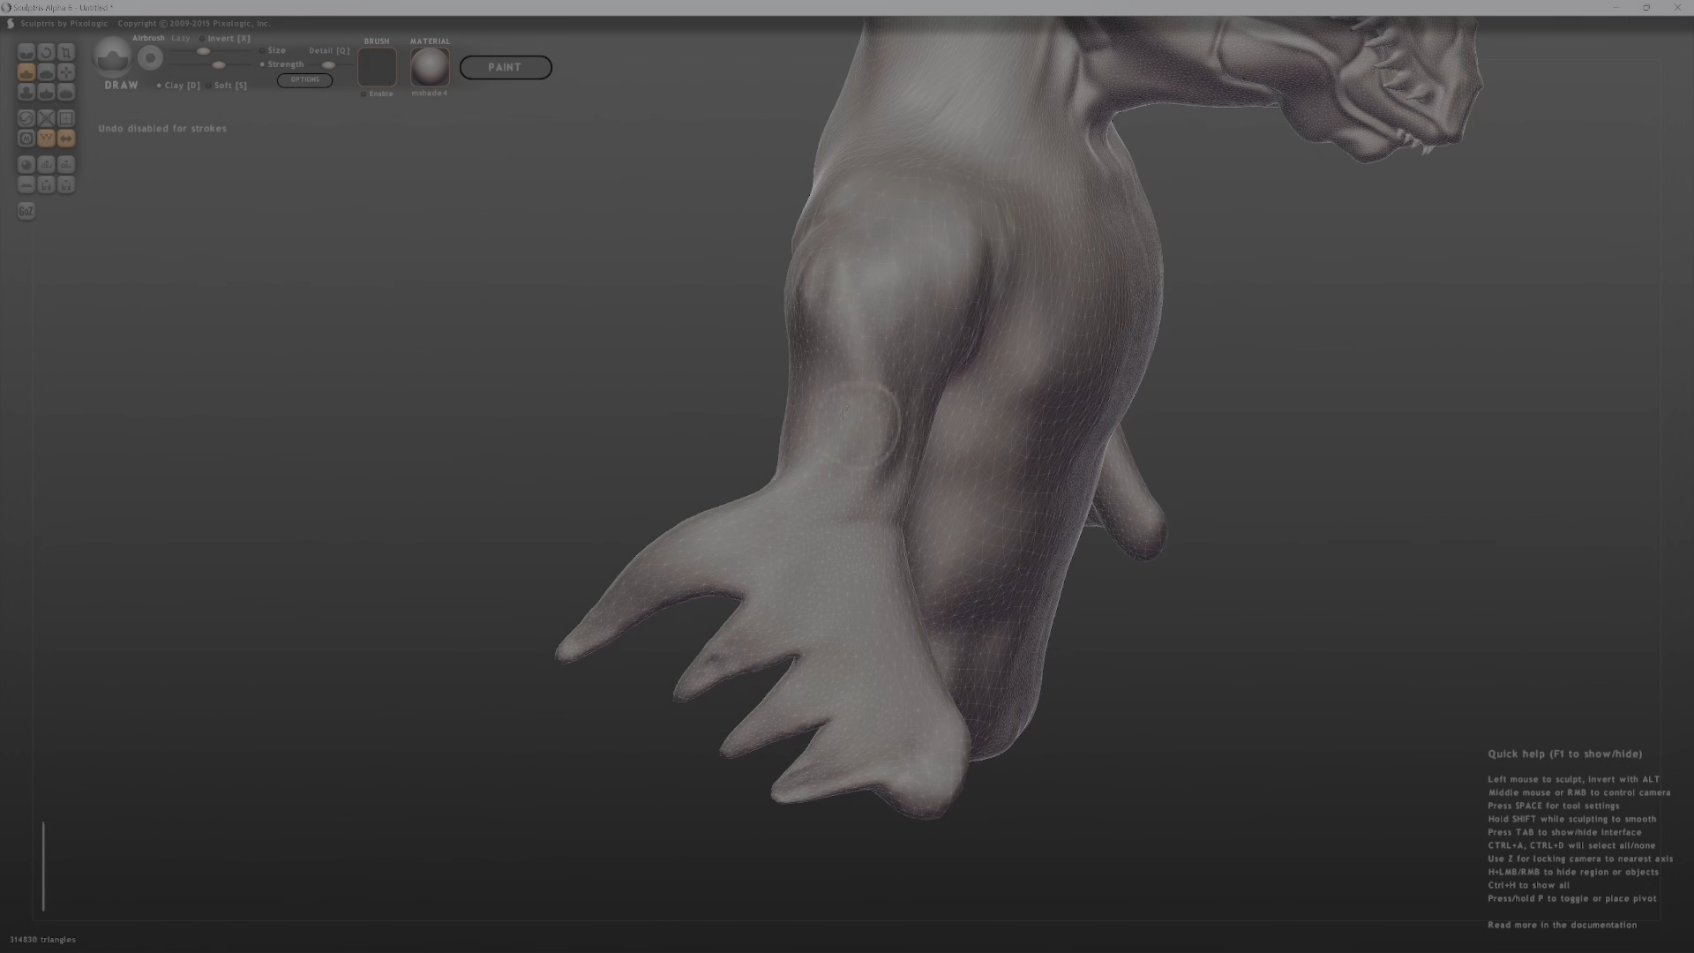
Carve the biceps, the shoulder-to-chest seam and the lower edge of the pectorals with the Crease brush.
key(e)
right_drag(907, 368, 794, 383)
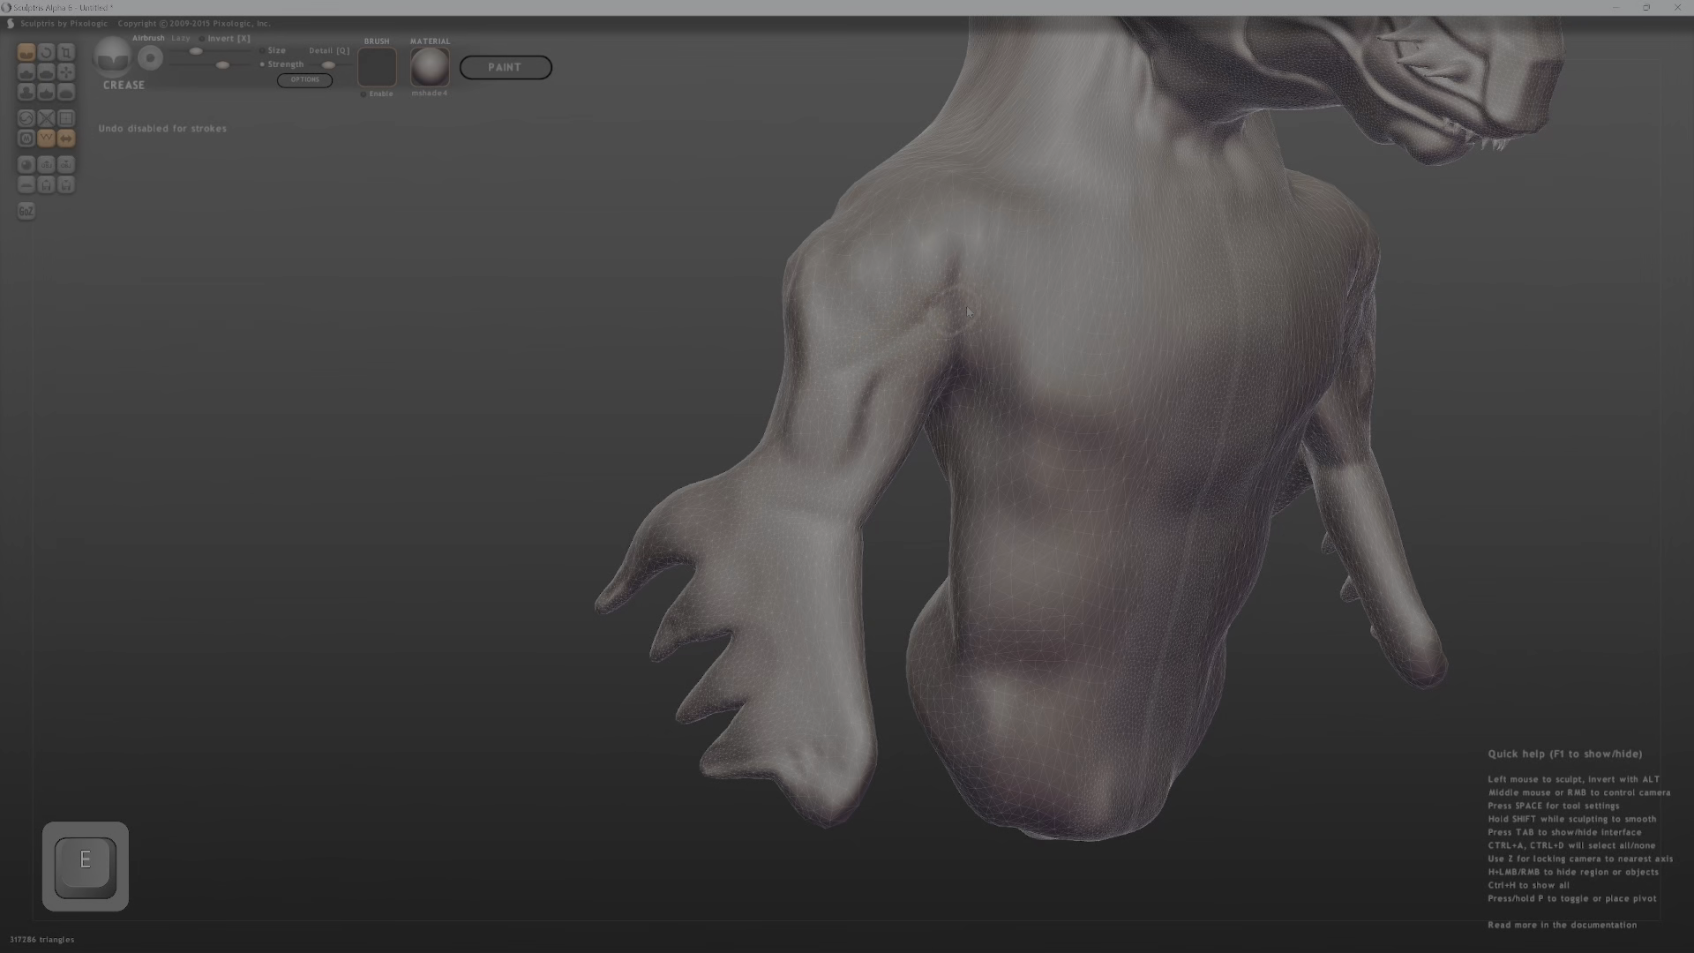
right_drag(967, 327, 926, 339)
right_drag(1058, 411, 997, 365)
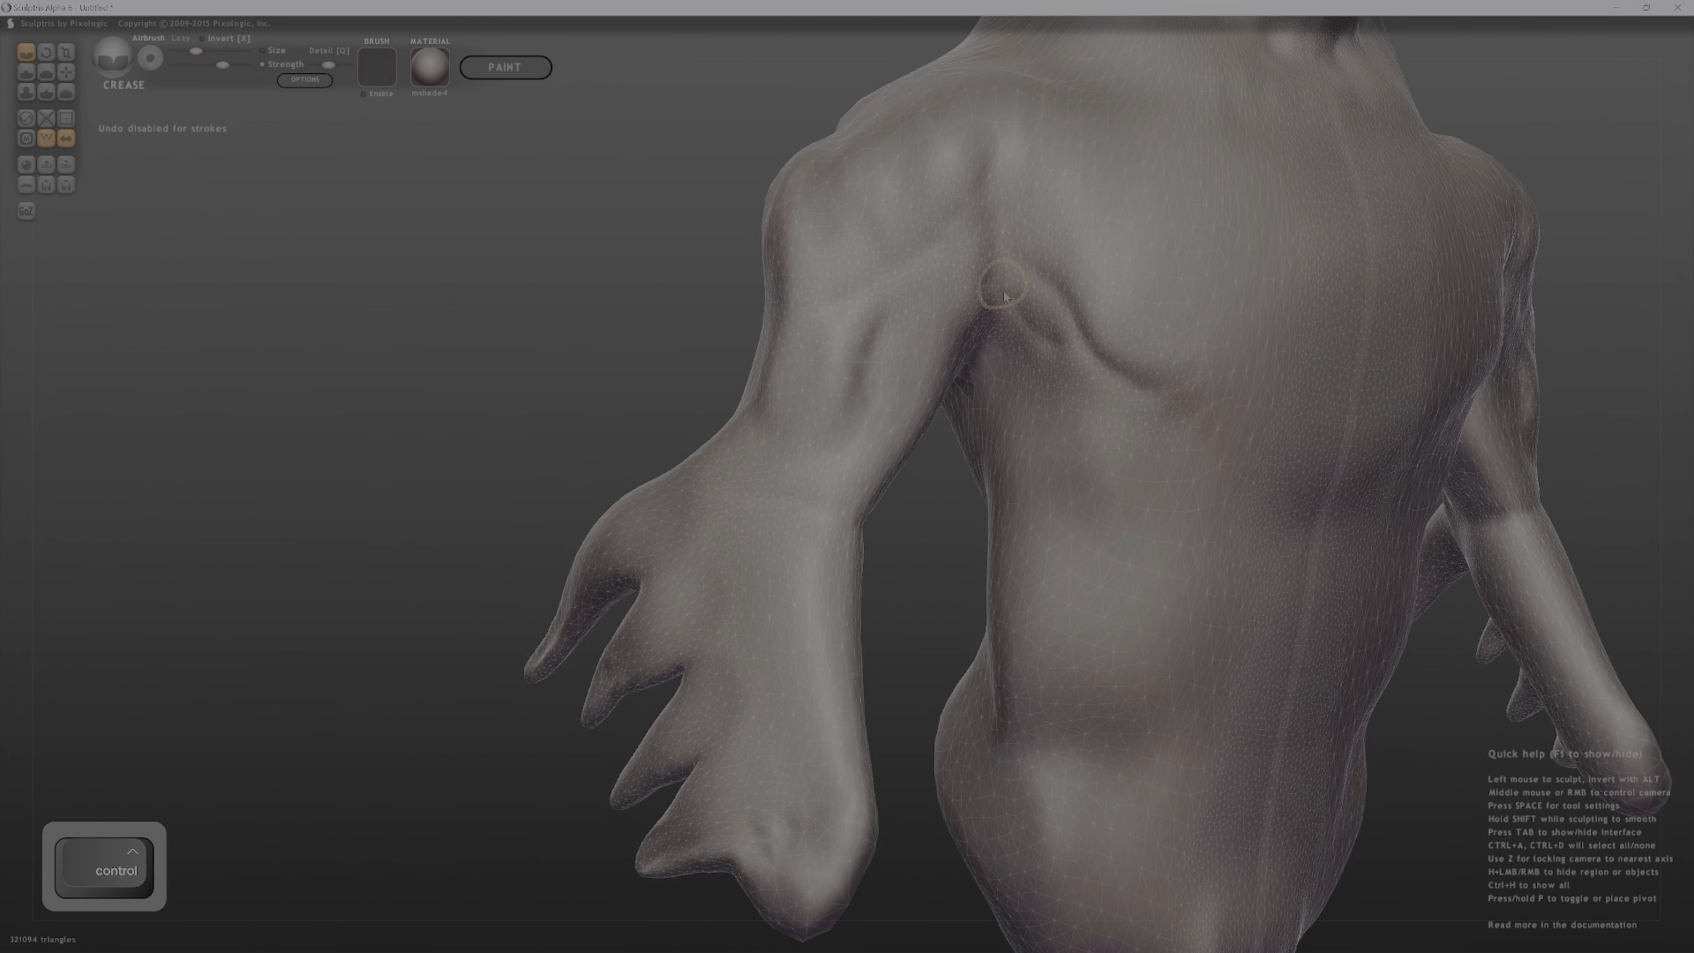
key(bracketright)
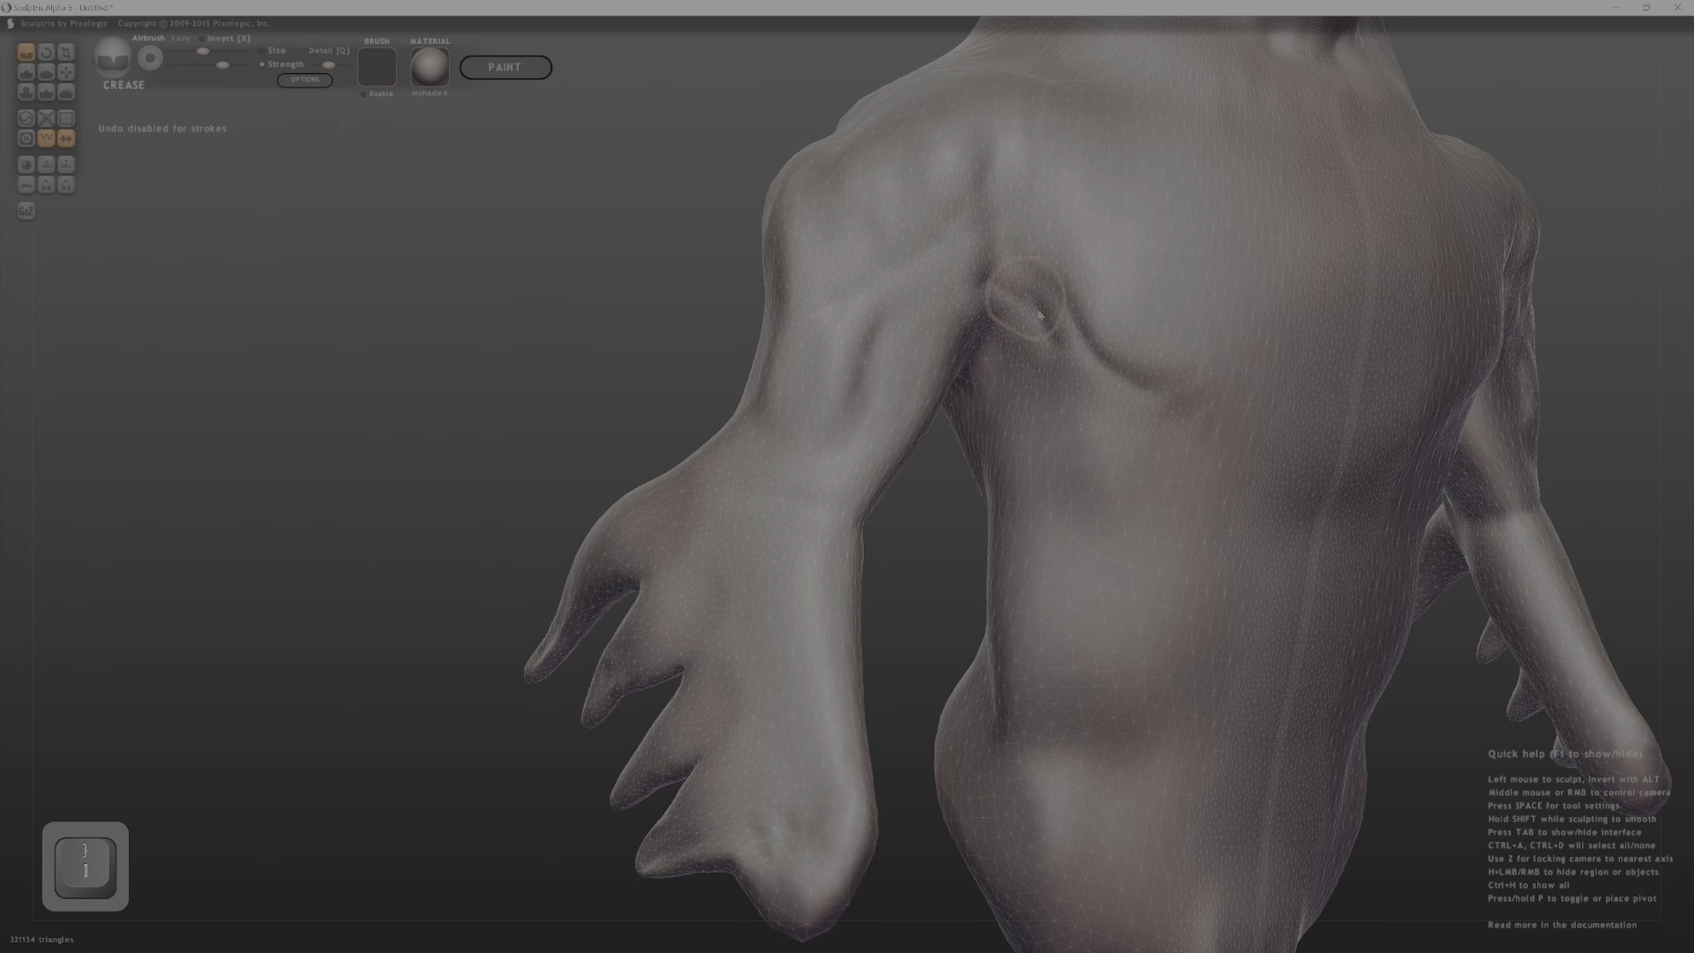
drag(1149, 400, 1307, 413)
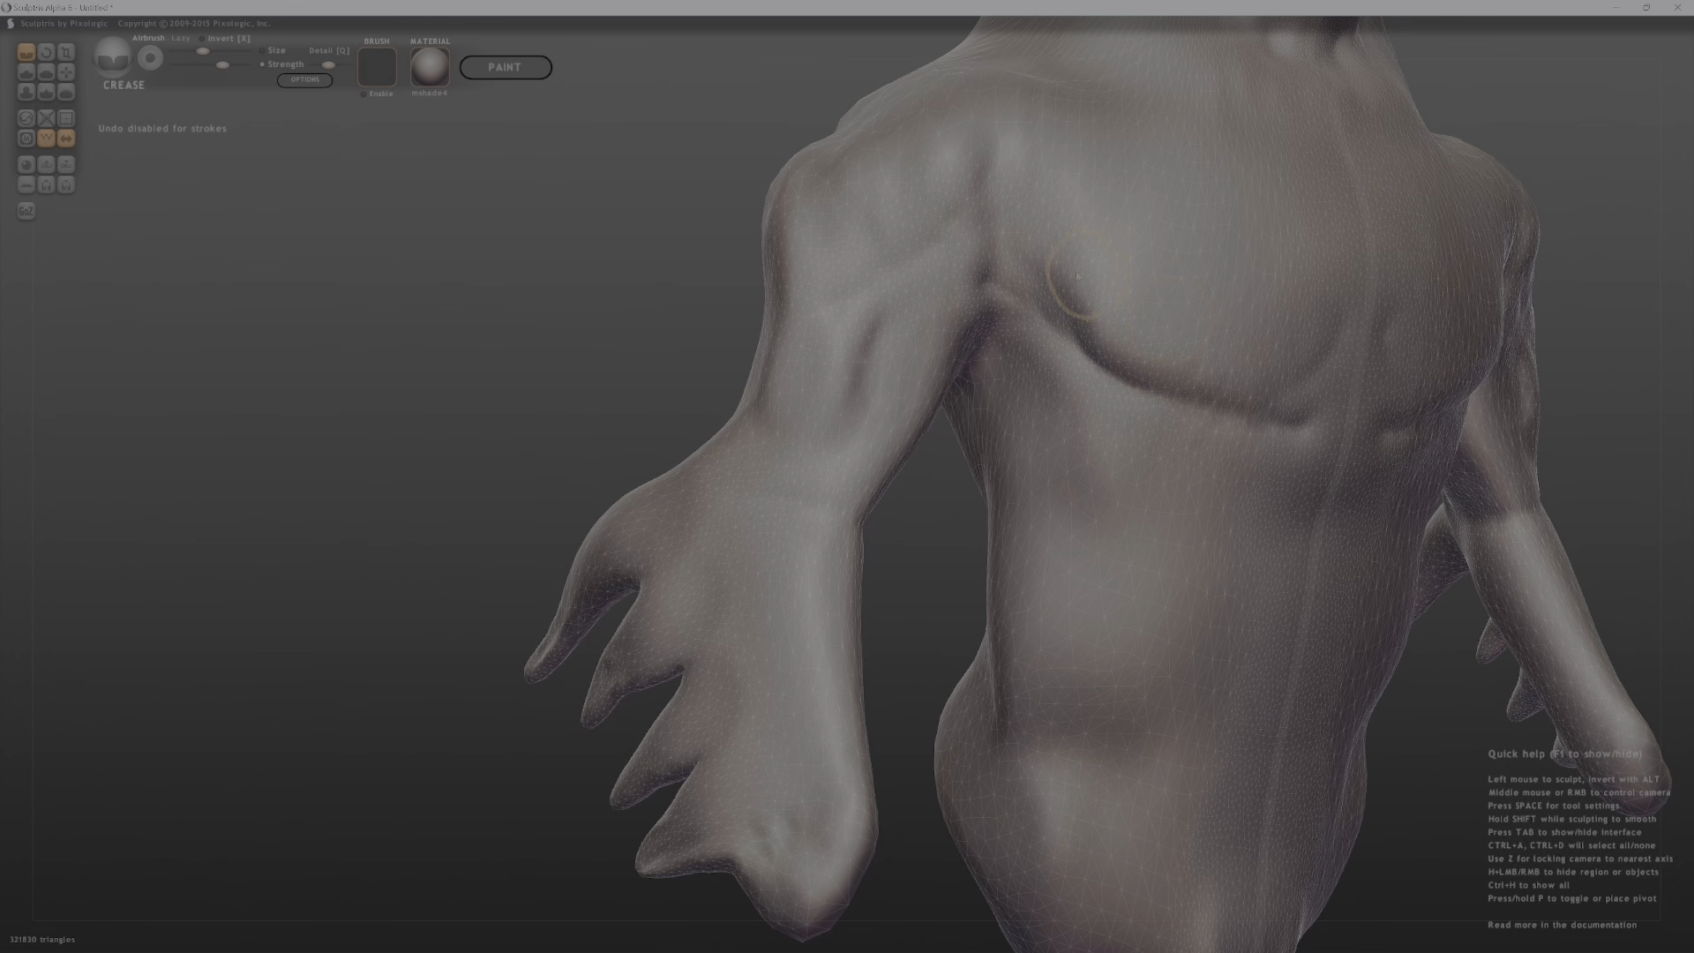
alt+drag(1082, 276, 1110, 329)
Build up the rib cage beneath the pectorals and along the flanks with the Draw brush.
middle_drag(1270, 397, 1010, 388)
key(d)
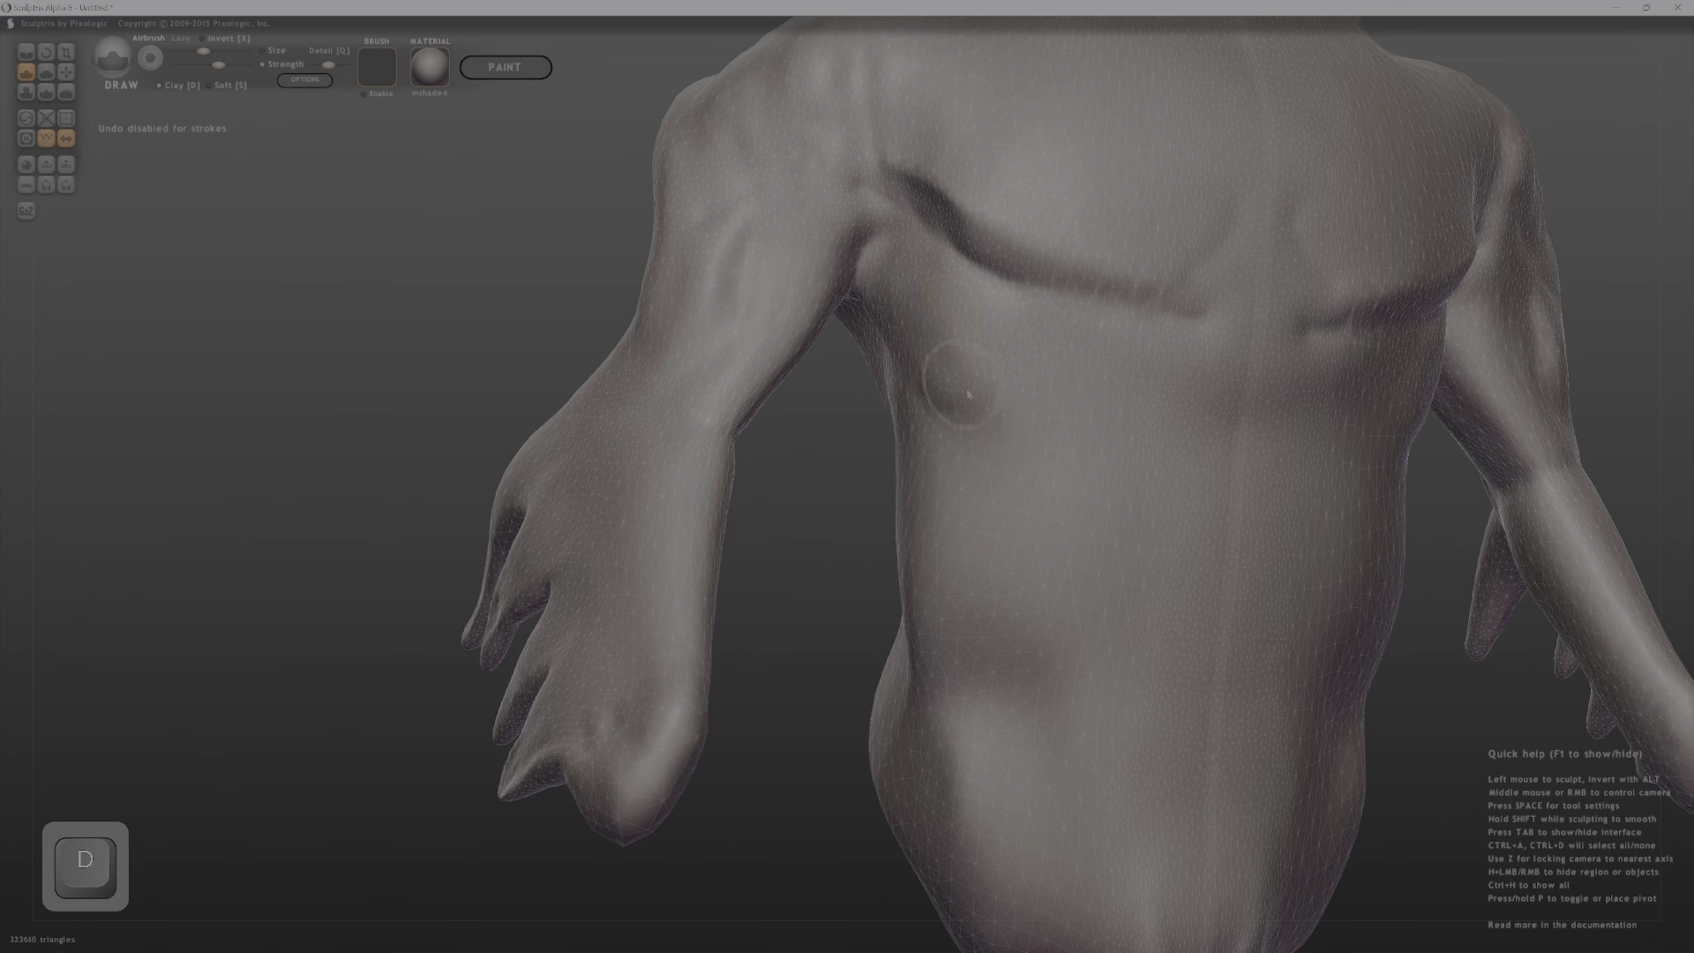
drag(968, 394, 906, 369)
middle_drag(984, 441, 1158, 484)
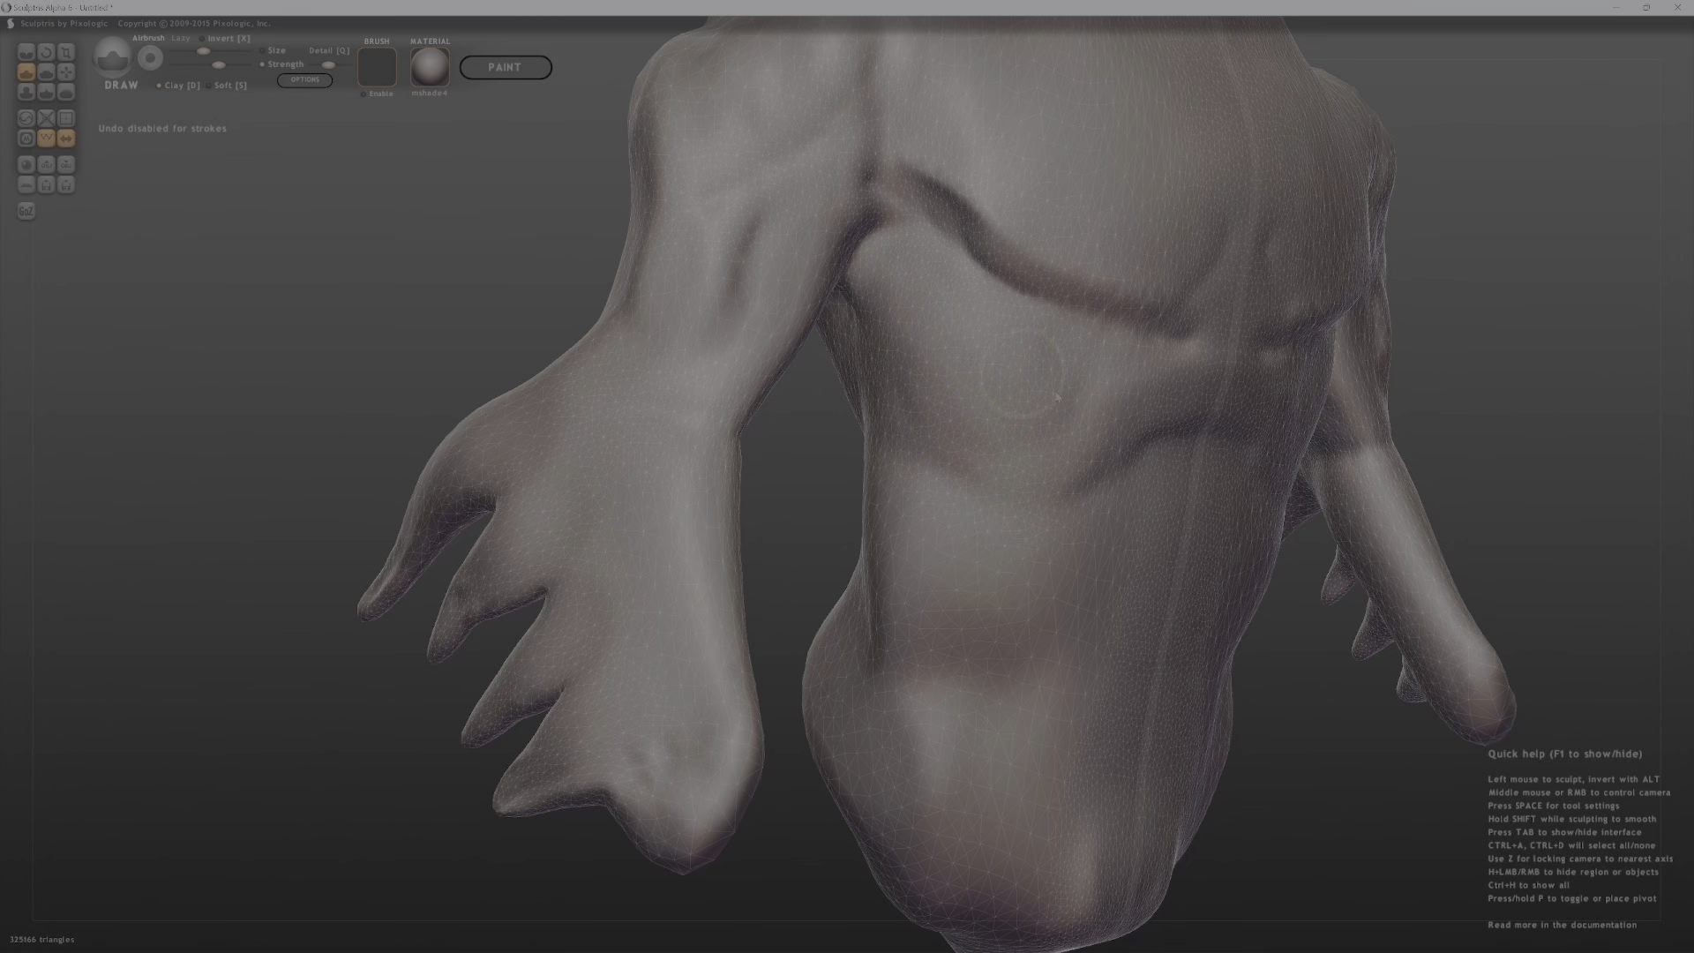
middle_drag(1097, 438, 941, 358)
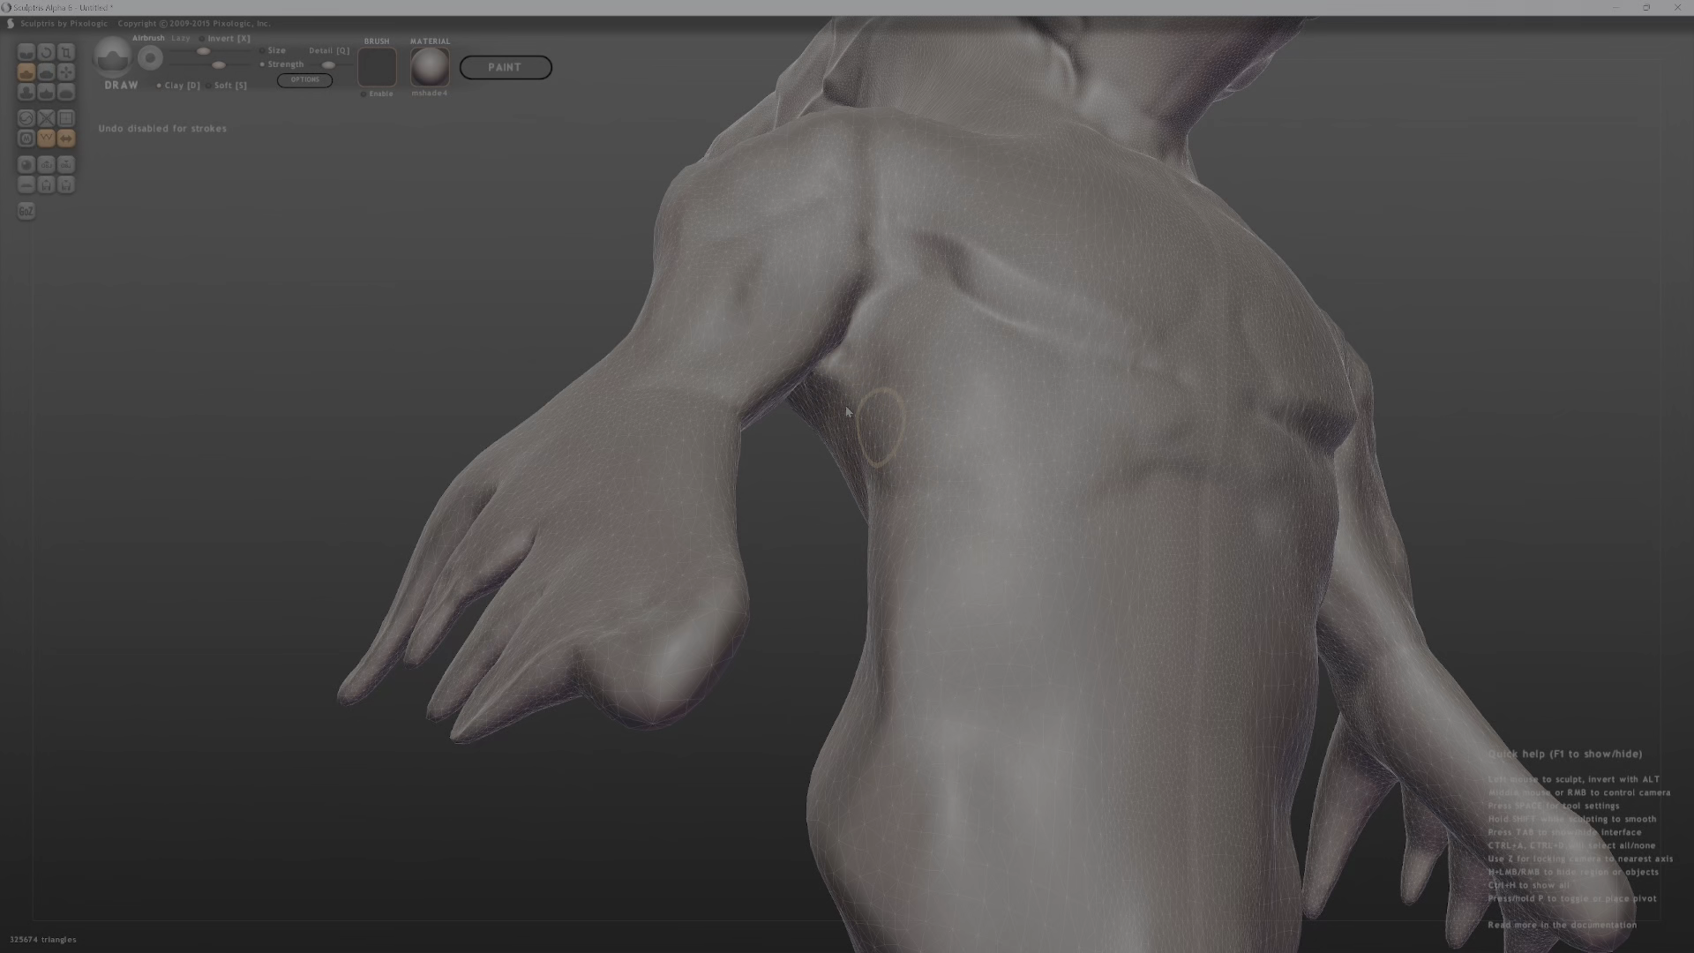
middle_drag(918, 405, 868, 372)
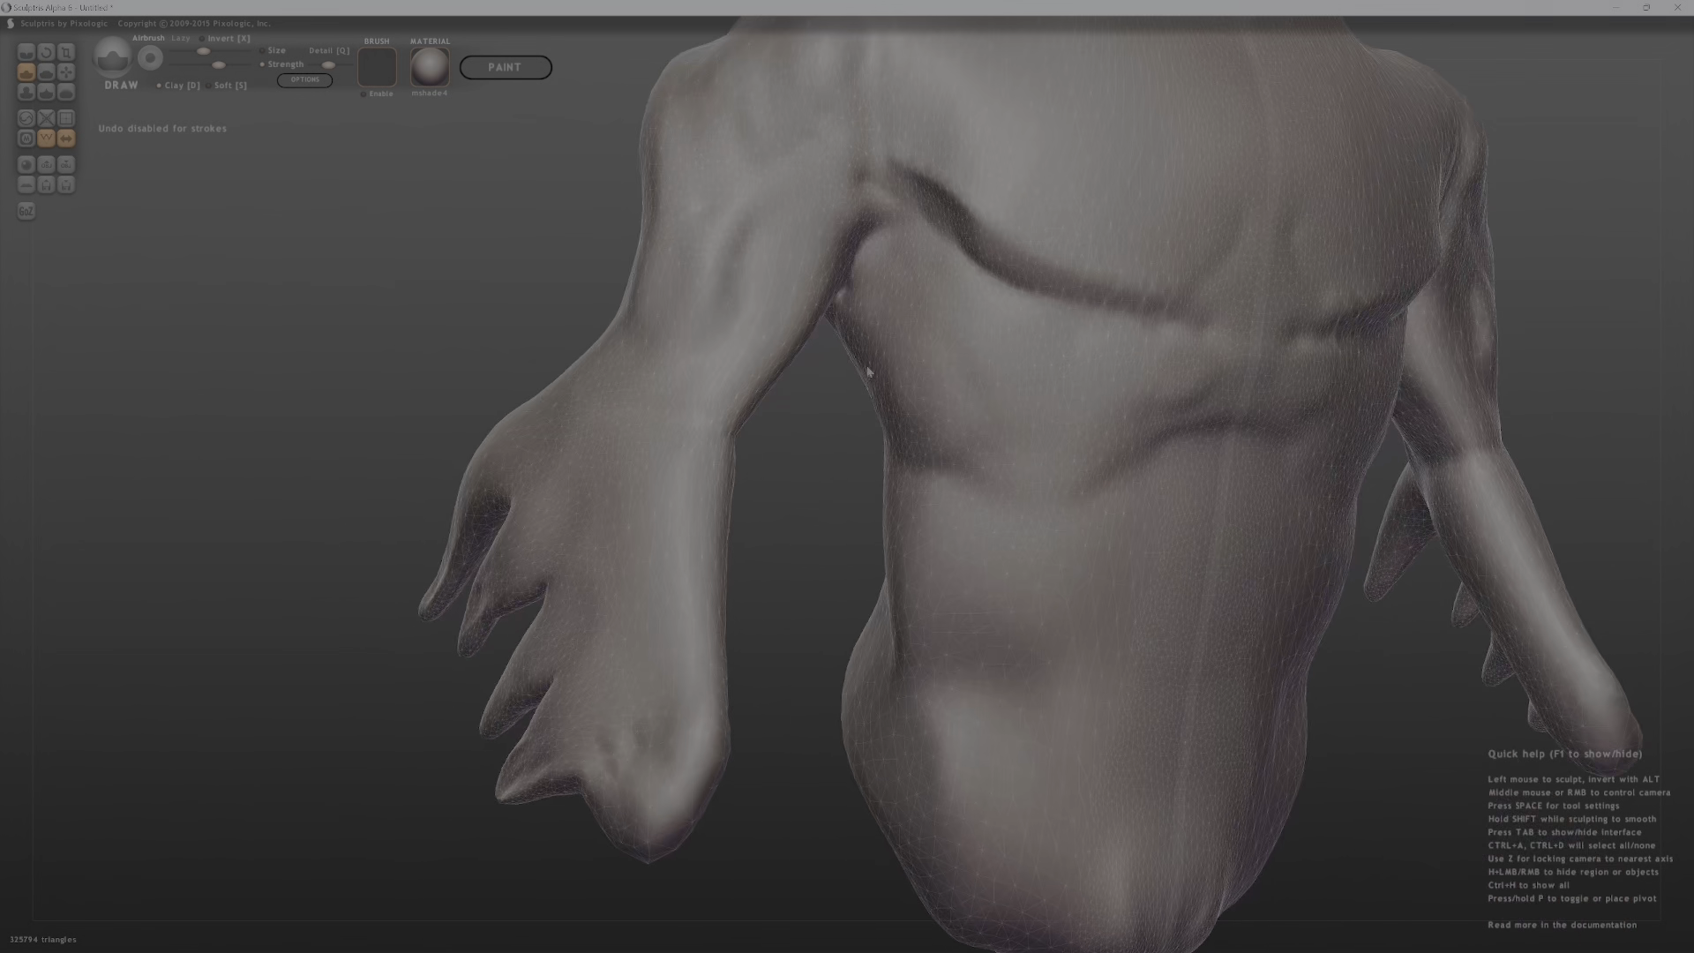
Fill in the armpit area at the back of the arm with the Draw brush and smooth it.
key([)
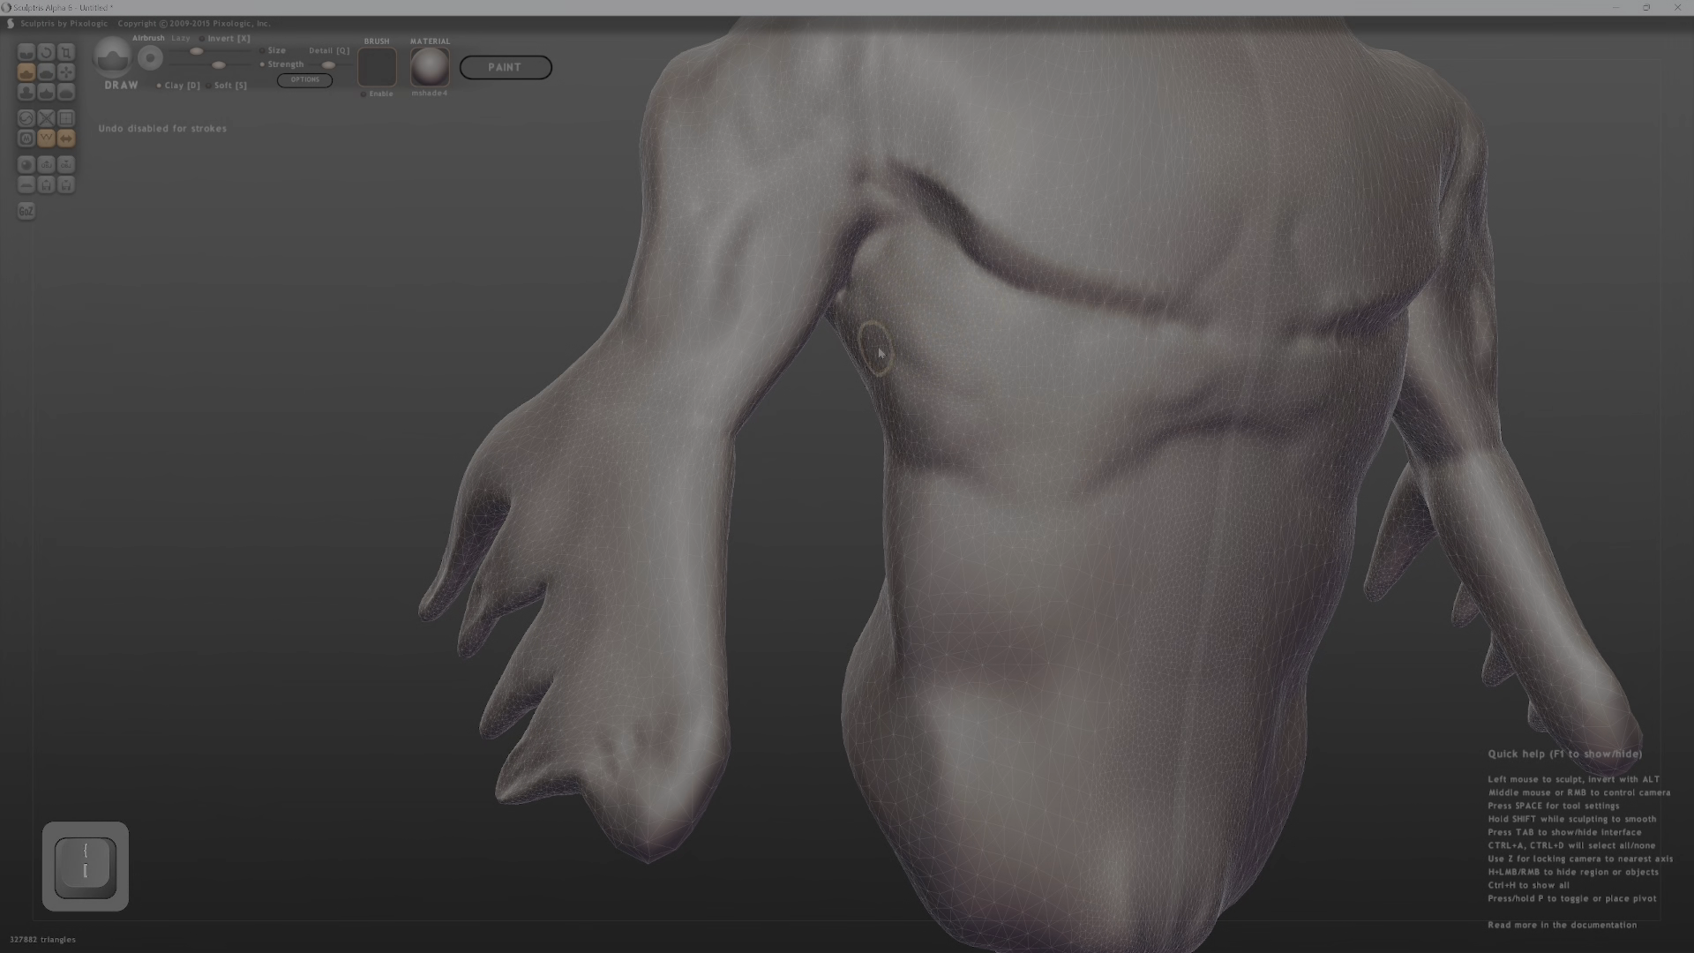
mouse_move(940, 316)
middle_down()
mouse_move(1586, 228)
mouse_move(1411, 294)
middle_up()
key(d)
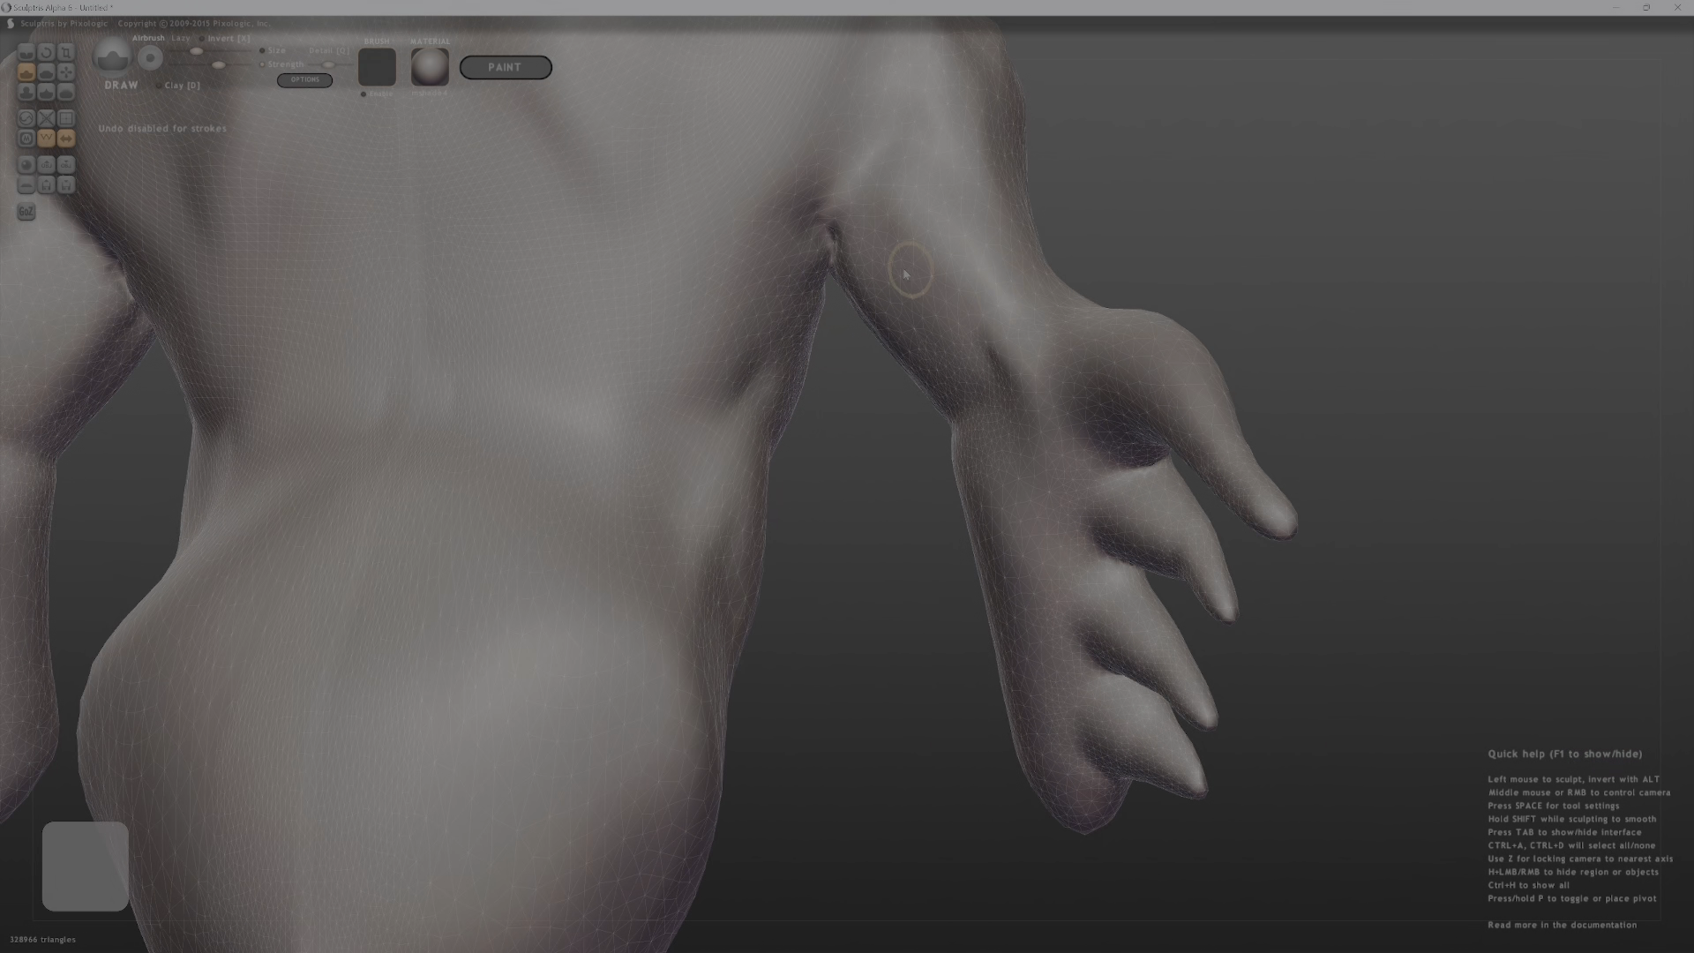
mouse_move(779, 218)
mouse_down()
mouse_move(794, 275)
mouse_move(783, 256)
mouse_move(848, 256)
mouse_up()
middle_drag(849, 256, 877, 227)
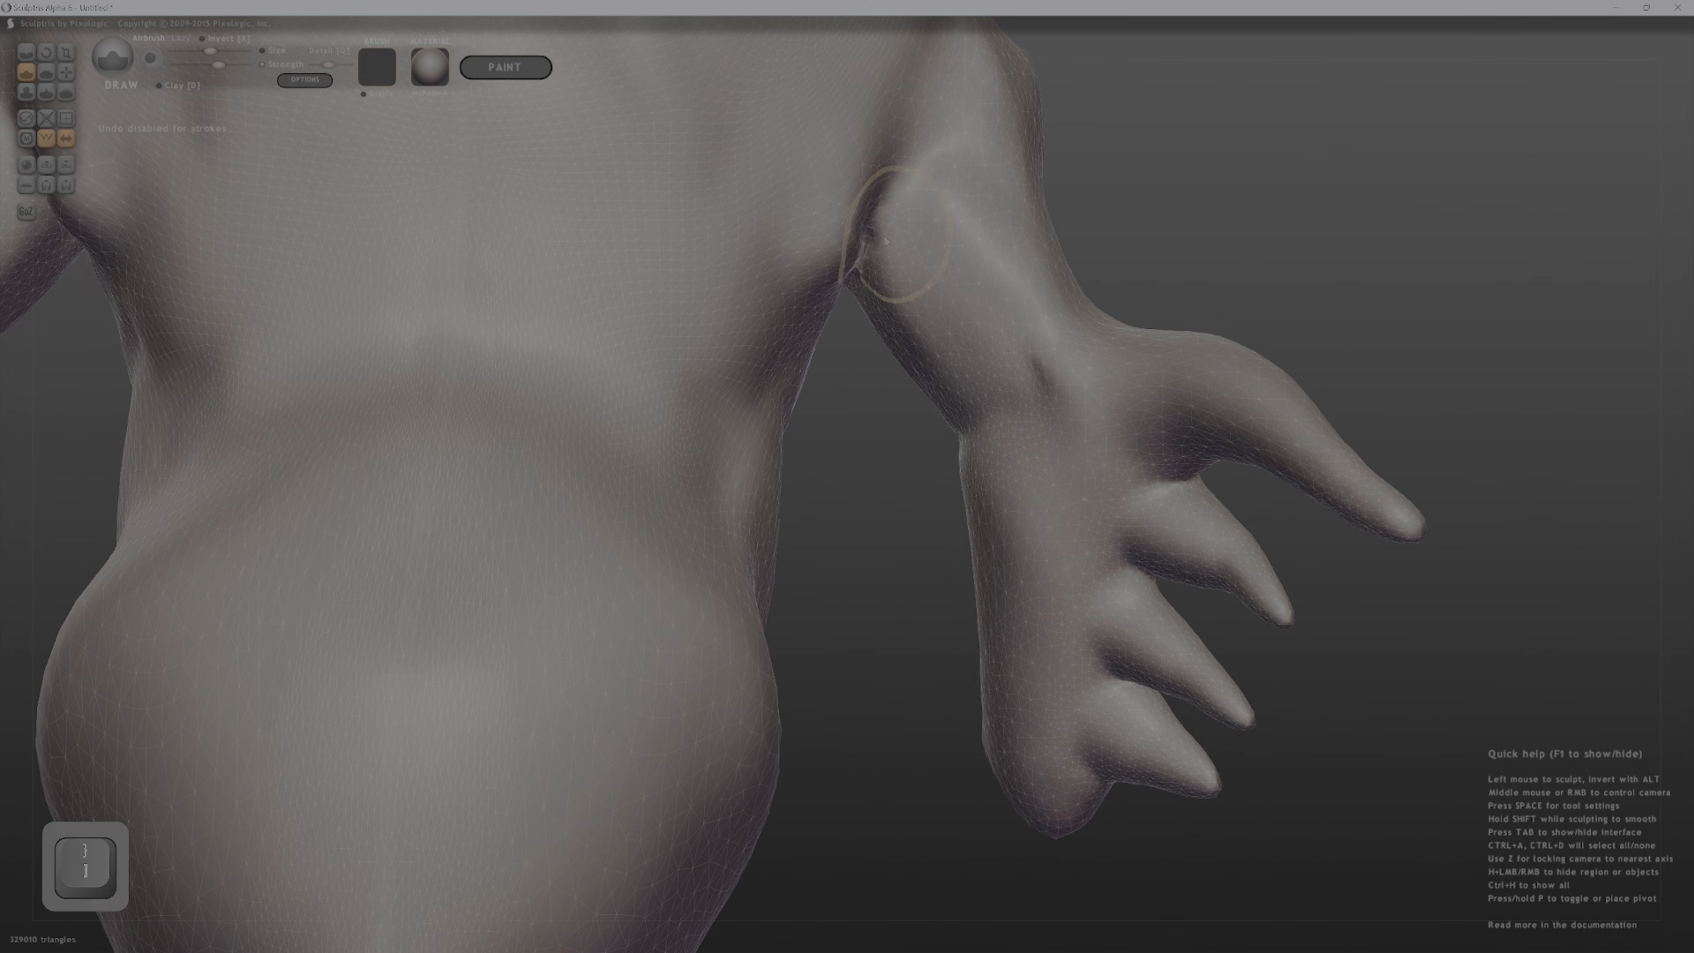
shift+drag(884, 240, 869, 247)
middle_drag(869, 247, 916, 238)
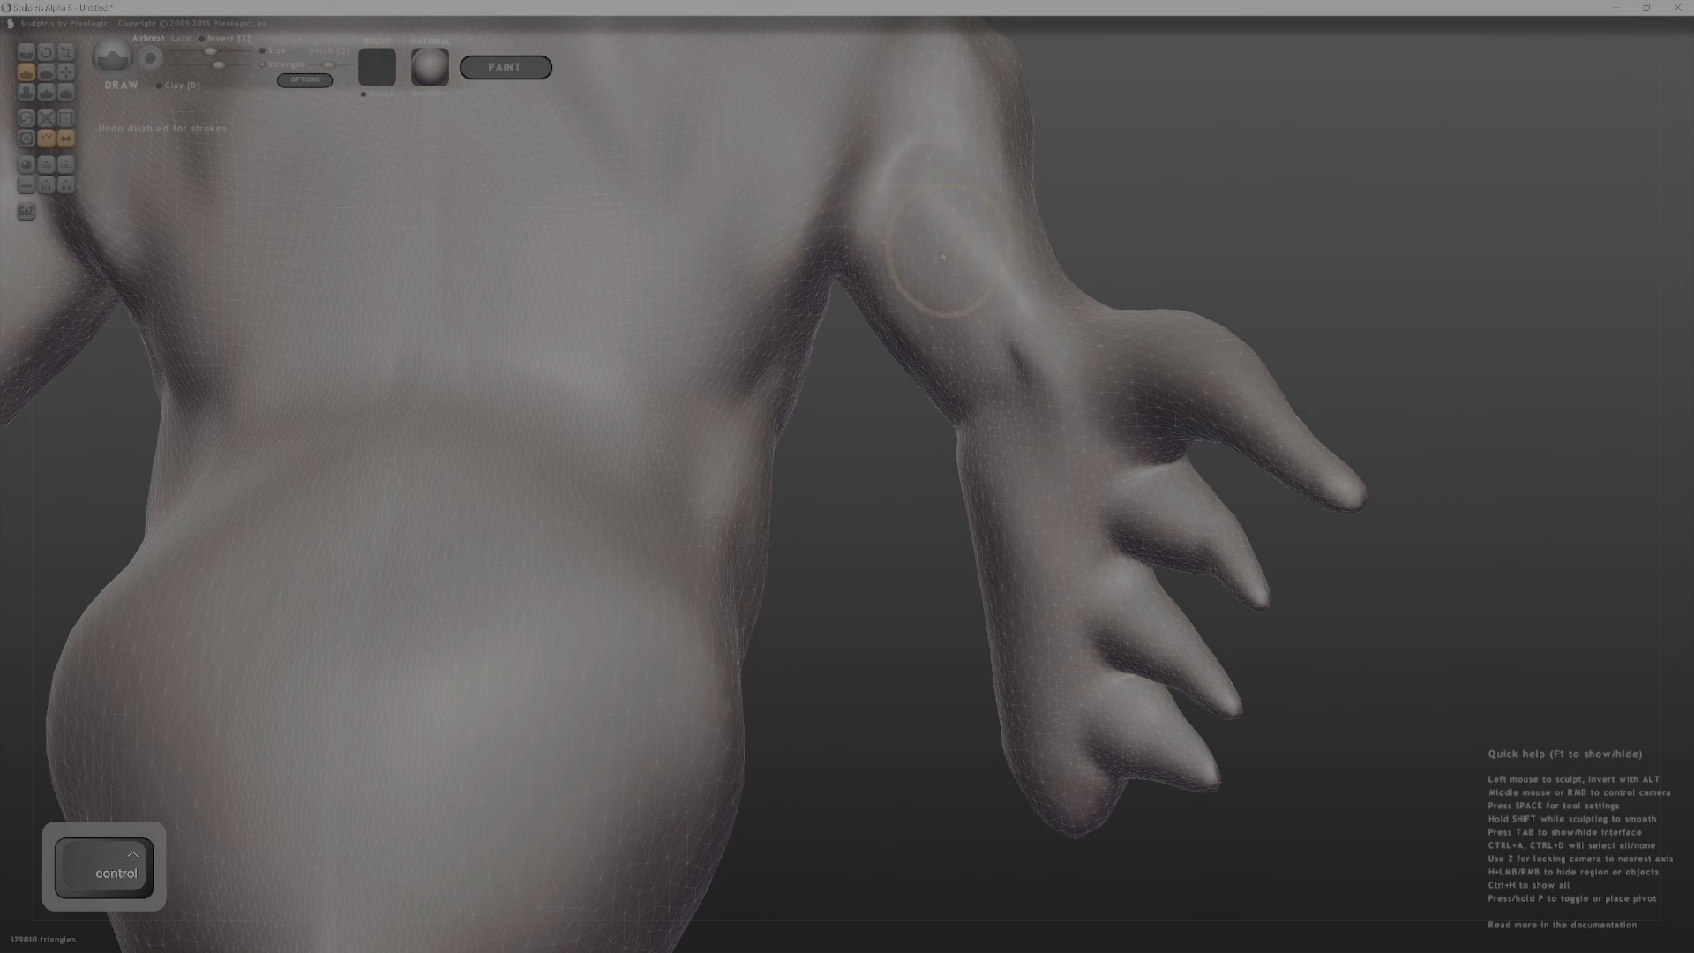
Refine the underside of the upper arm and the adjoining back muscle, then smooth the strokes.
mouse_move(941, 256)
ctrl+mouse_down()
mouse_move(908, 246)
mouse_move(918, 277)
mouse_move(892, 144)
mouse_move(896, 332)
ctrl+mouse_up()
mouse_move(896, 333)
middle_down()
mouse_move(820, 335)
mouse_move(773, 244)
middle_up()
ctrl+drag(802, 269, 784, 291)
mouse_move(764, 212)
mouse_down()
mouse_move(787, 250)
mouse_move(727, 240)
mouse_move(719, 305)
mouse_move(628, 284)
mouse_move(666, 310)
mouse_up()
mouse_move(665, 310)
ctrl+middle_down()
mouse_move(688, 344)
mouse_move(780, 315)
ctrl+middle_up()
mouse_move(780, 315)
shift+mouse_down()
mouse_move(750, 355)
mouse_move(672, 315)
mouse_move(787, 447)
mouse_move(772, 391)
shift+mouse_up()
Mask a round patch on the outer side of the hip where the leg will start.
mouse_move(718, 341)
middle_down()
mouse_move(594, 371)
mouse_move(1176, 435)
mouse_move(997, 444)
mouse_move(945, 465)
mouse_move(917, 389)
mouse_move(1176, 432)
mouse_move(1082, 405)
mouse_move(1058, 612)
mouse_move(1131, 371)
mouse_move(884, 473)
mouse_move(979, 408)
mouse_move(1068, 415)
middle_up()
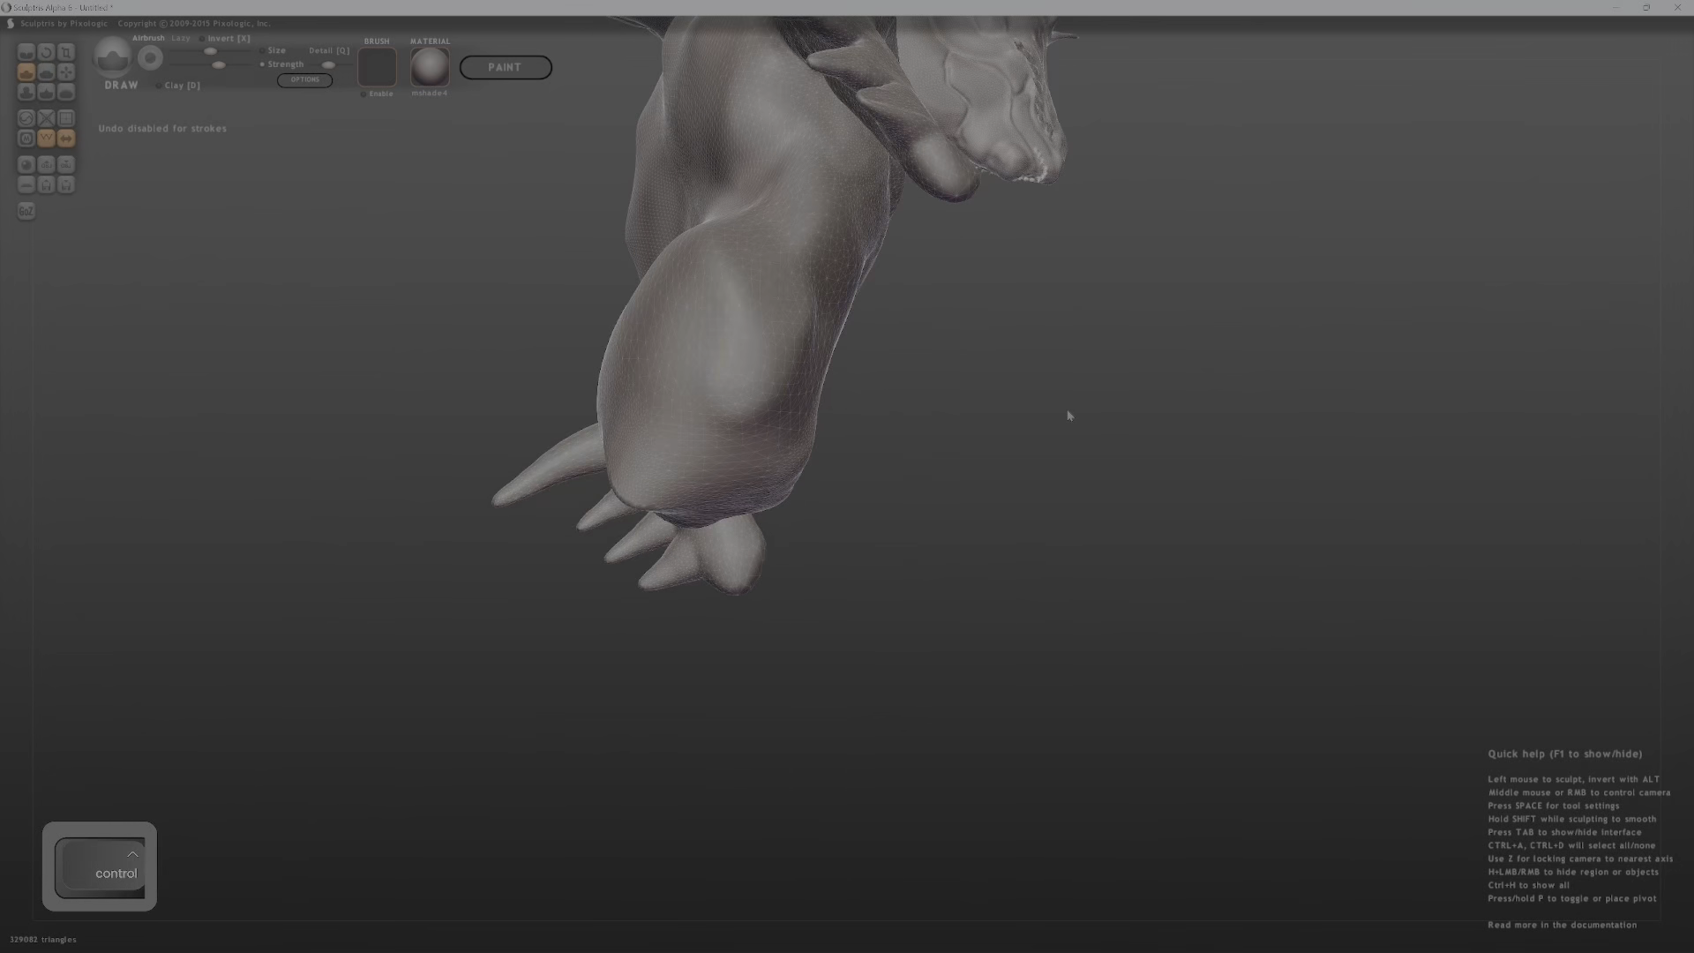
mouse_move(820, 433)
middle_down()
mouse_move(882, 560)
mouse_move(896, 644)
mouse_move(790, 510)
mouse_move(865, 533)
mouse_move(653, 435)
mouse_move(680, 370)
middle_up()
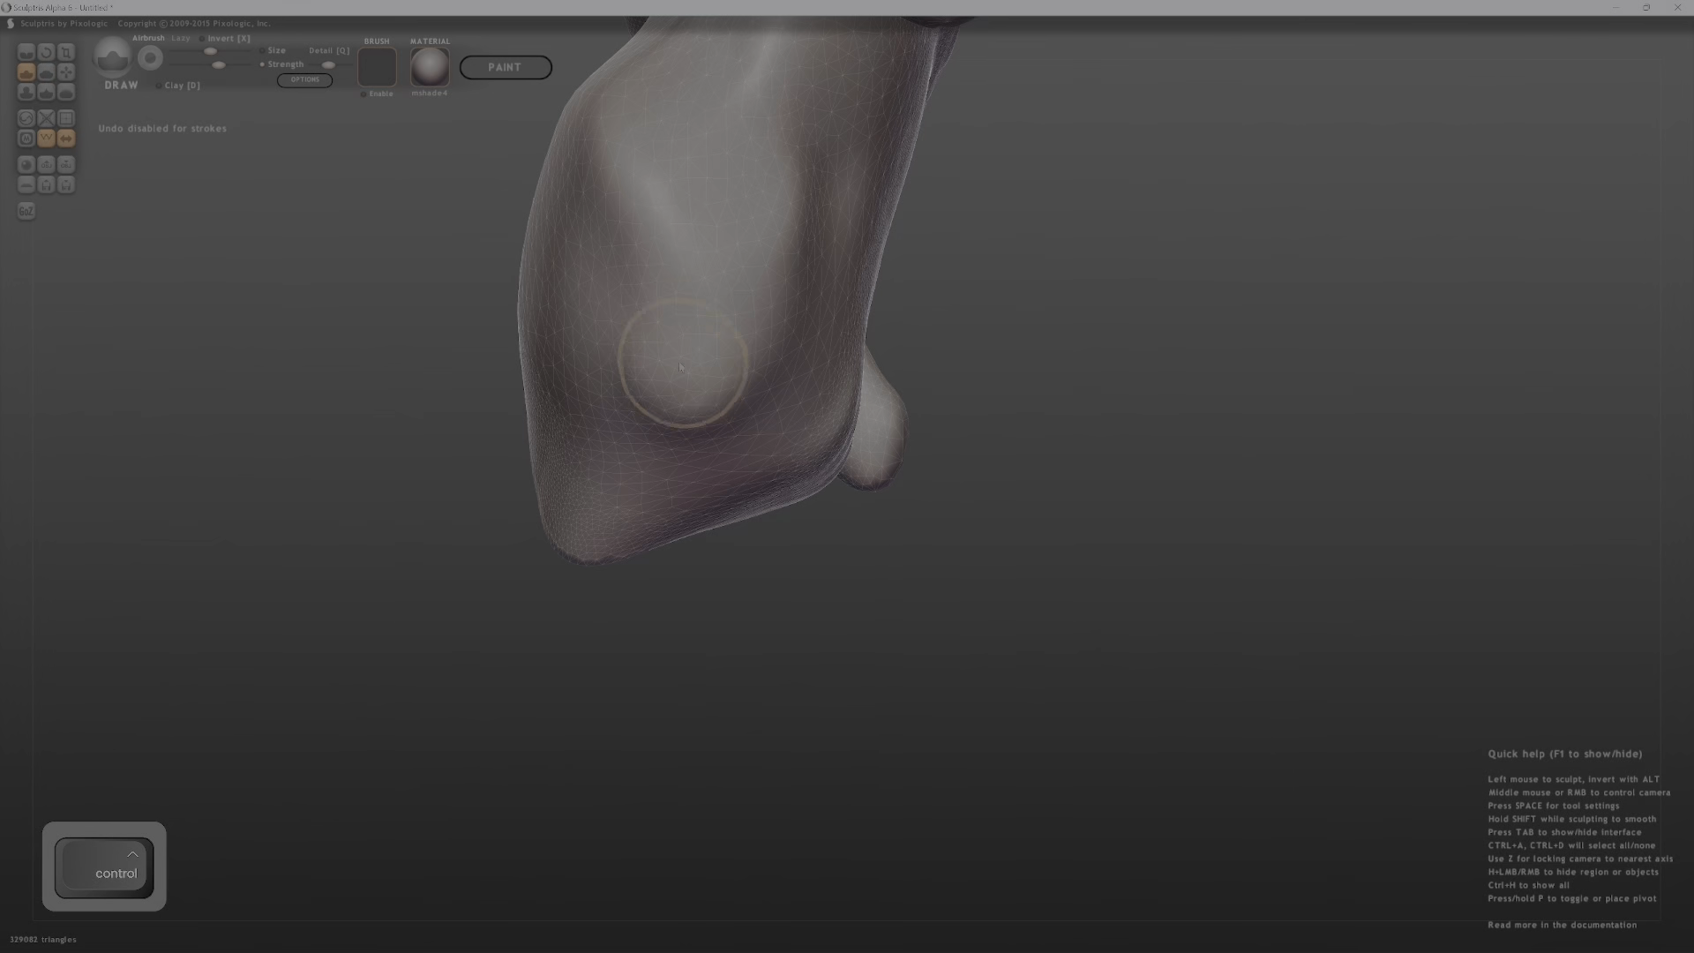
ctrl+drag(666, 318, 727, 406)
middle_drag(727, 406, 711, 413)
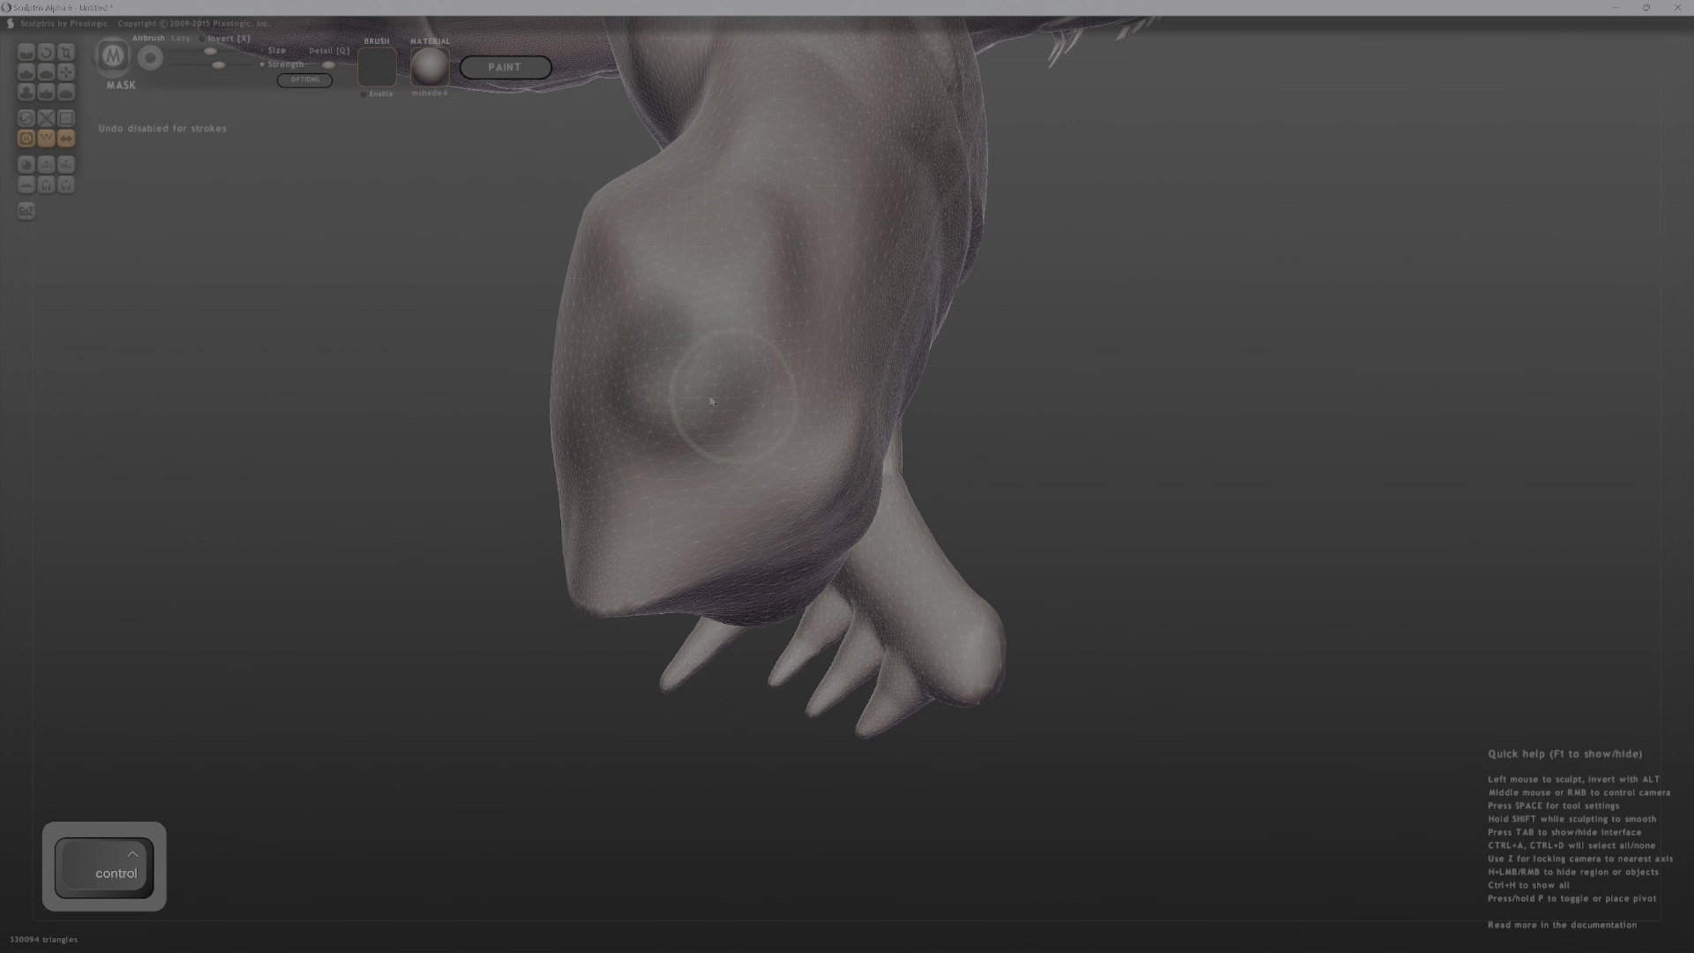
ctrl+drag(650, 407, 678, 346)
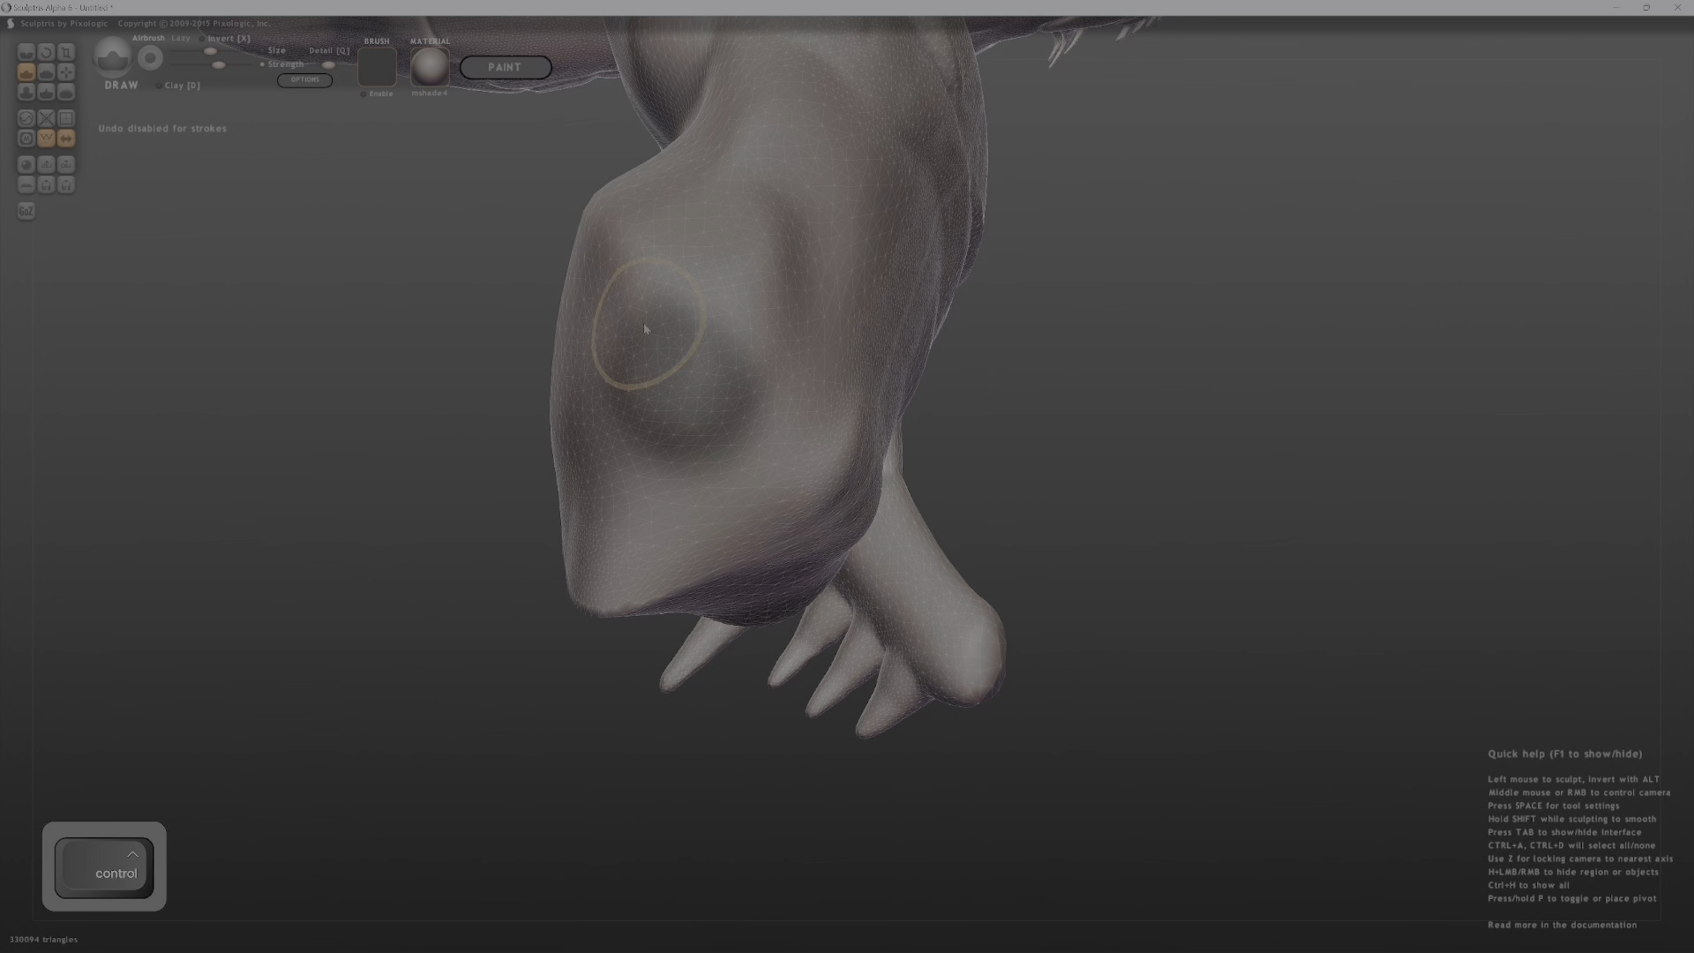
ctrl+drag(730, 353, 649, 355)
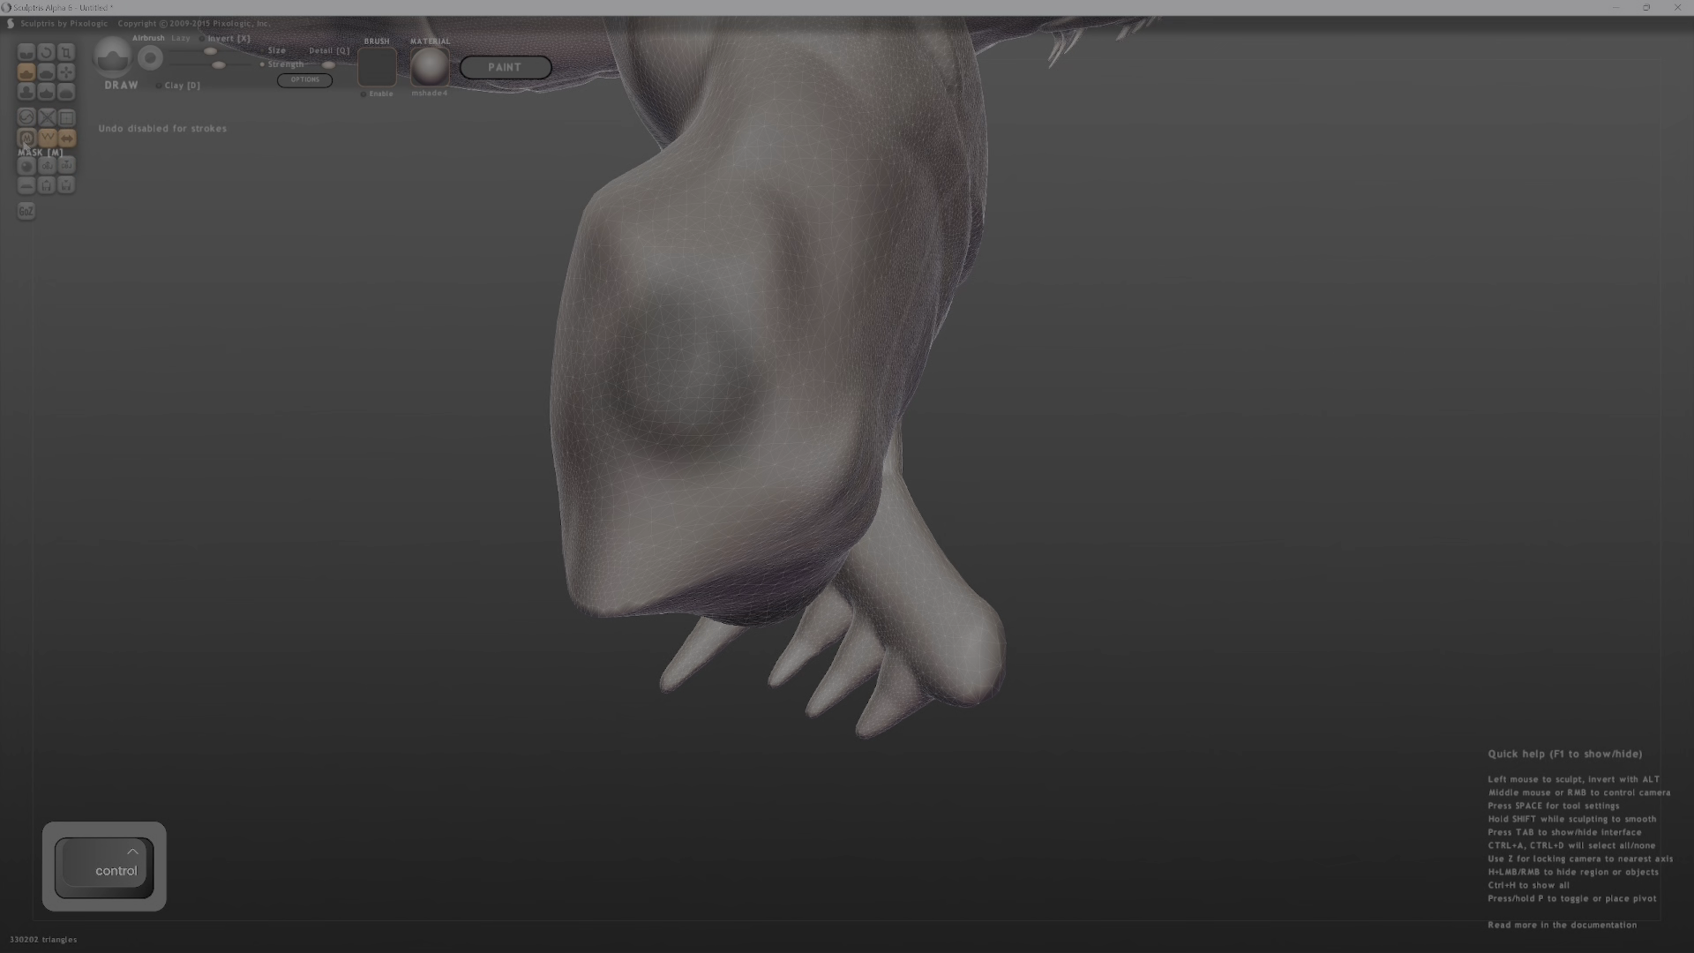
Switch to the Mask brush, flip its invert setting and paint the hip patch in more fully.
click(26, 138)
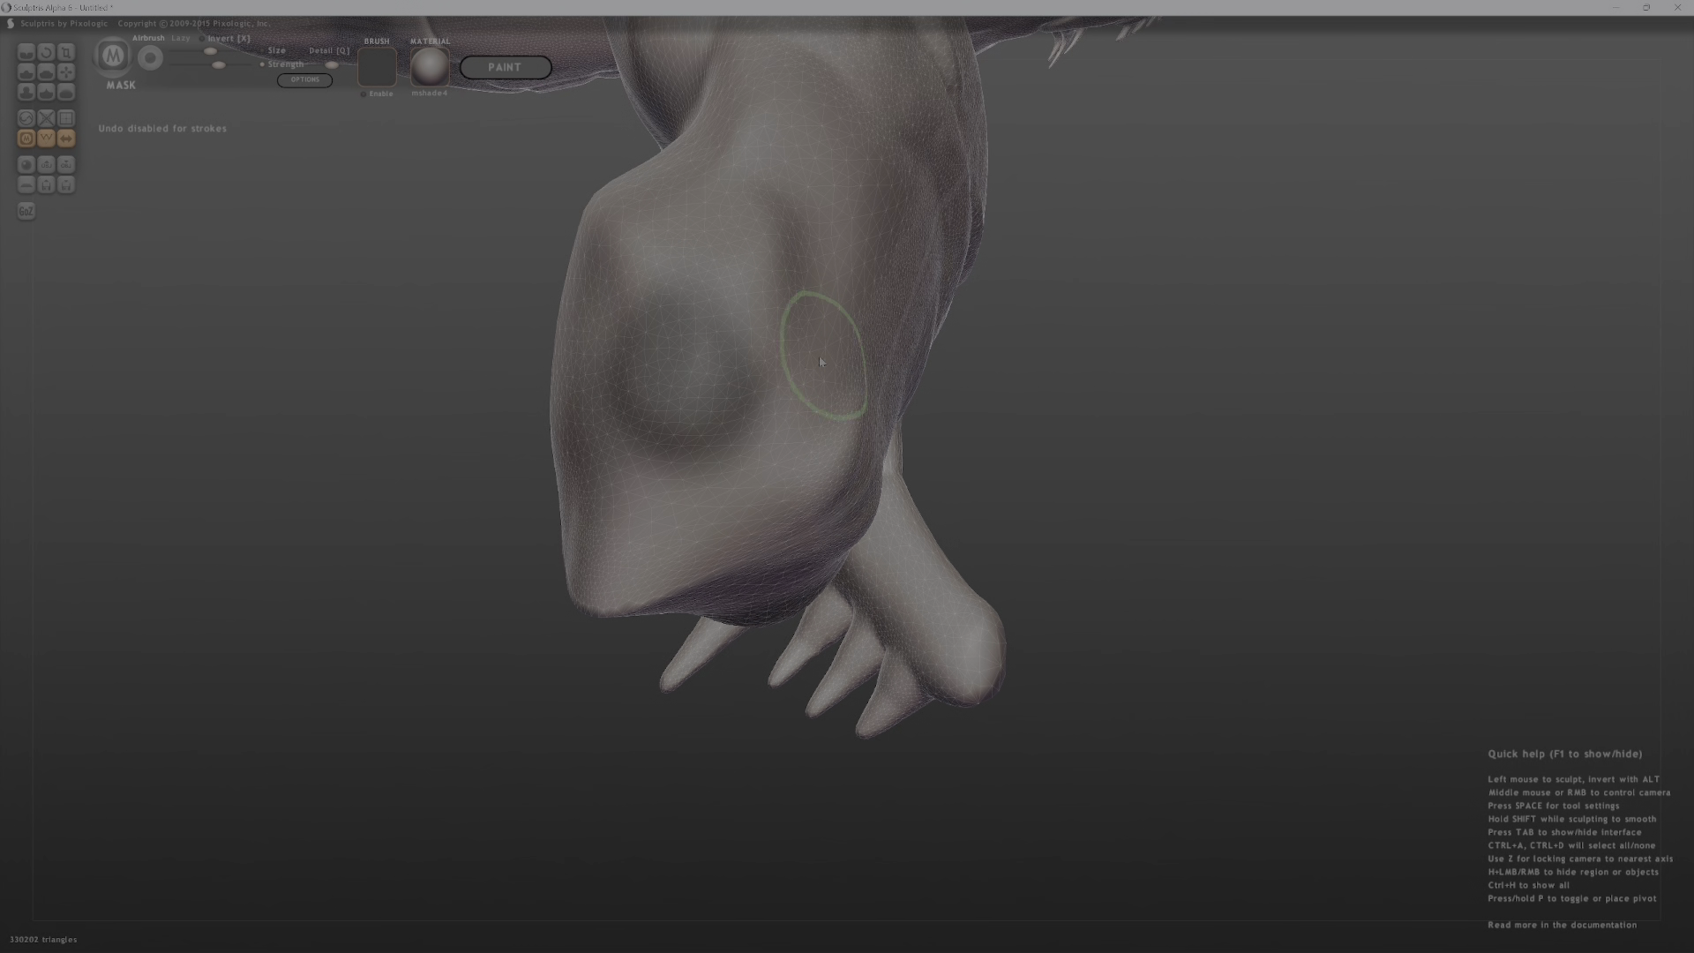
mouse_move(705, 371)
mouse_down()
mouse_move(700, 343)
mouse_move(729, 390)
mouse_move(682, 347)
mouse_move(649, 428)
mouse_up()
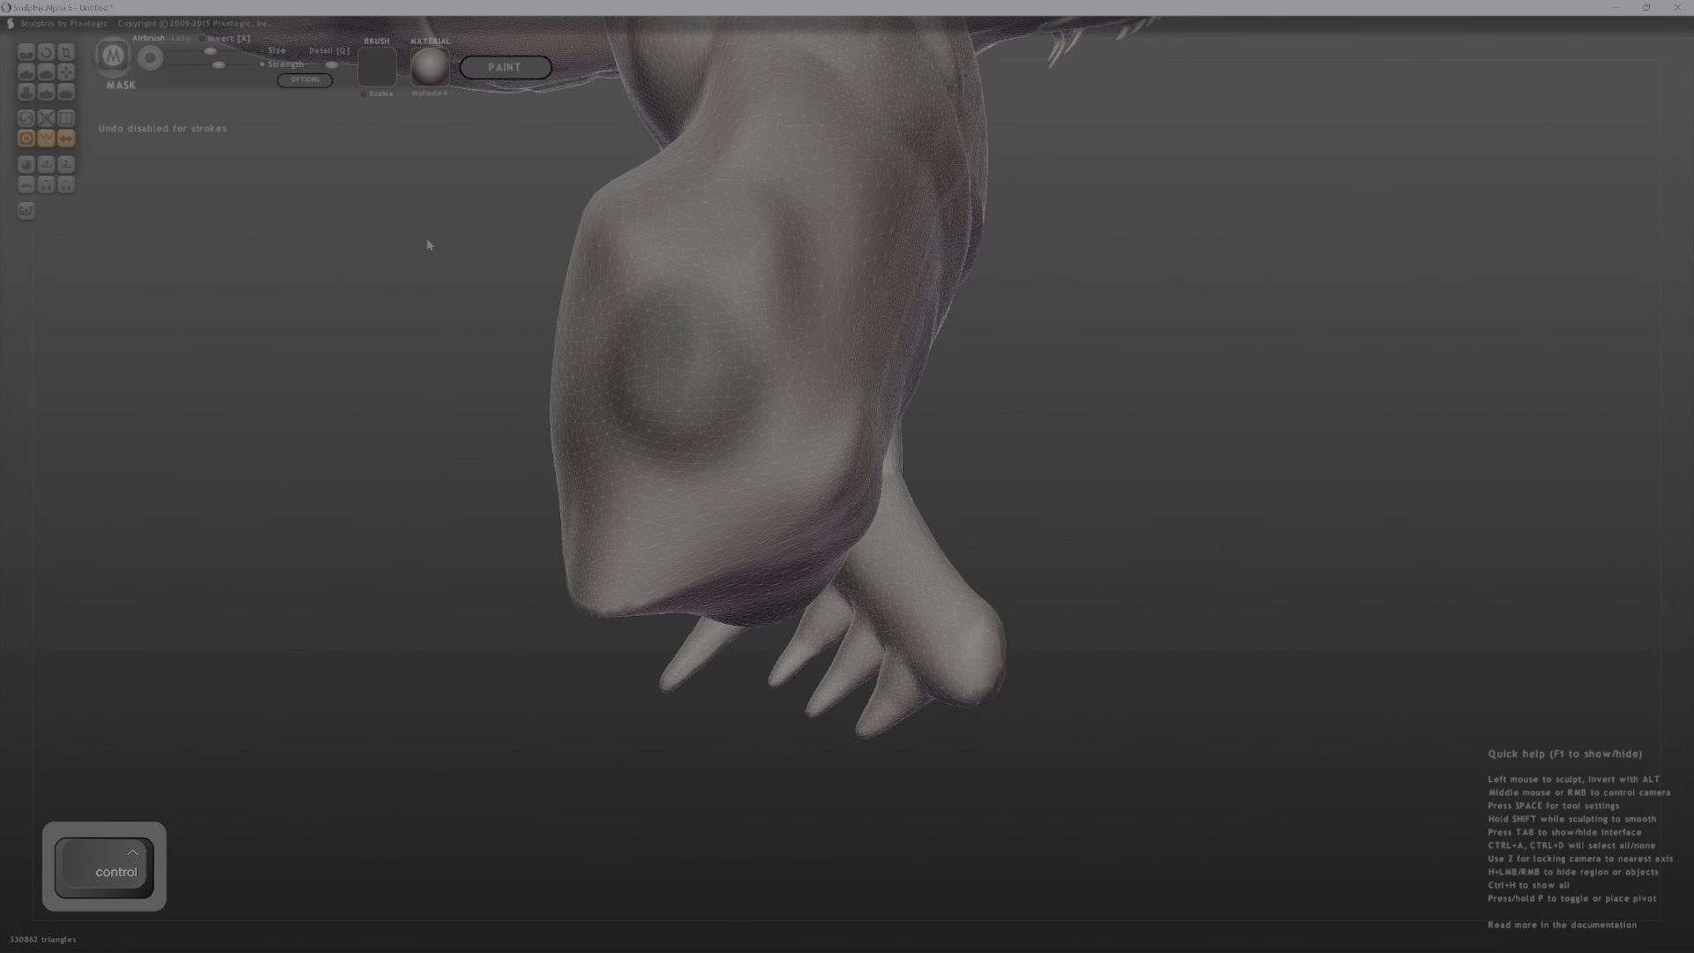
key(x)
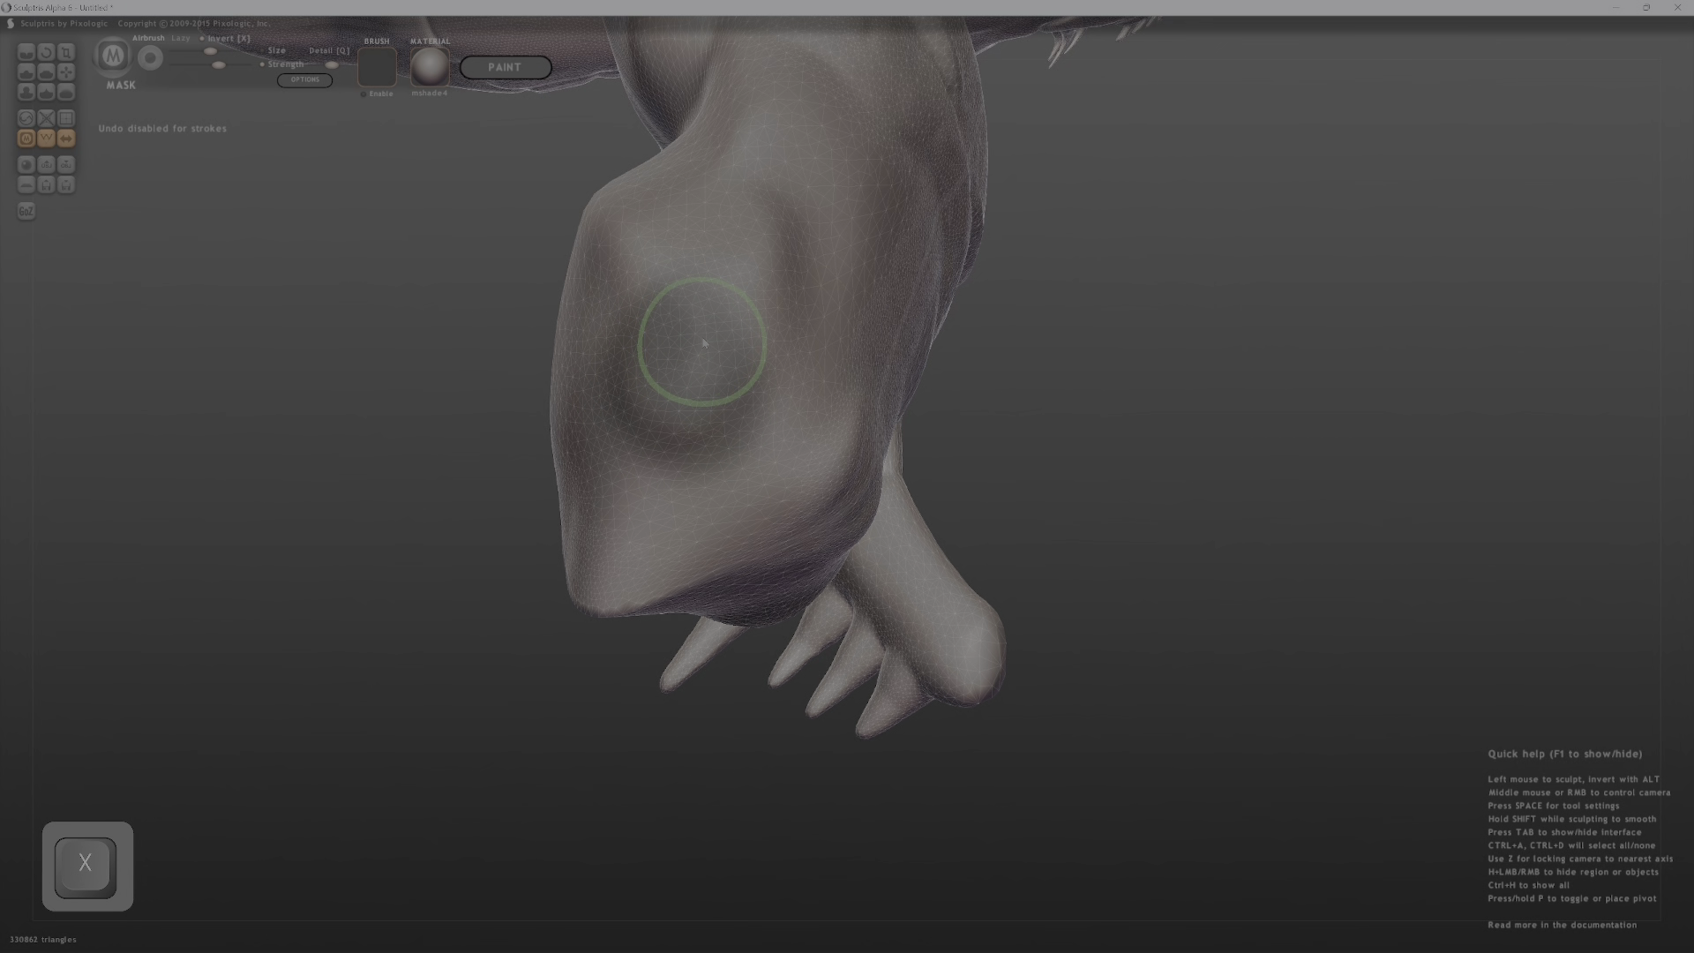
drag(648, 407, 757, 427)
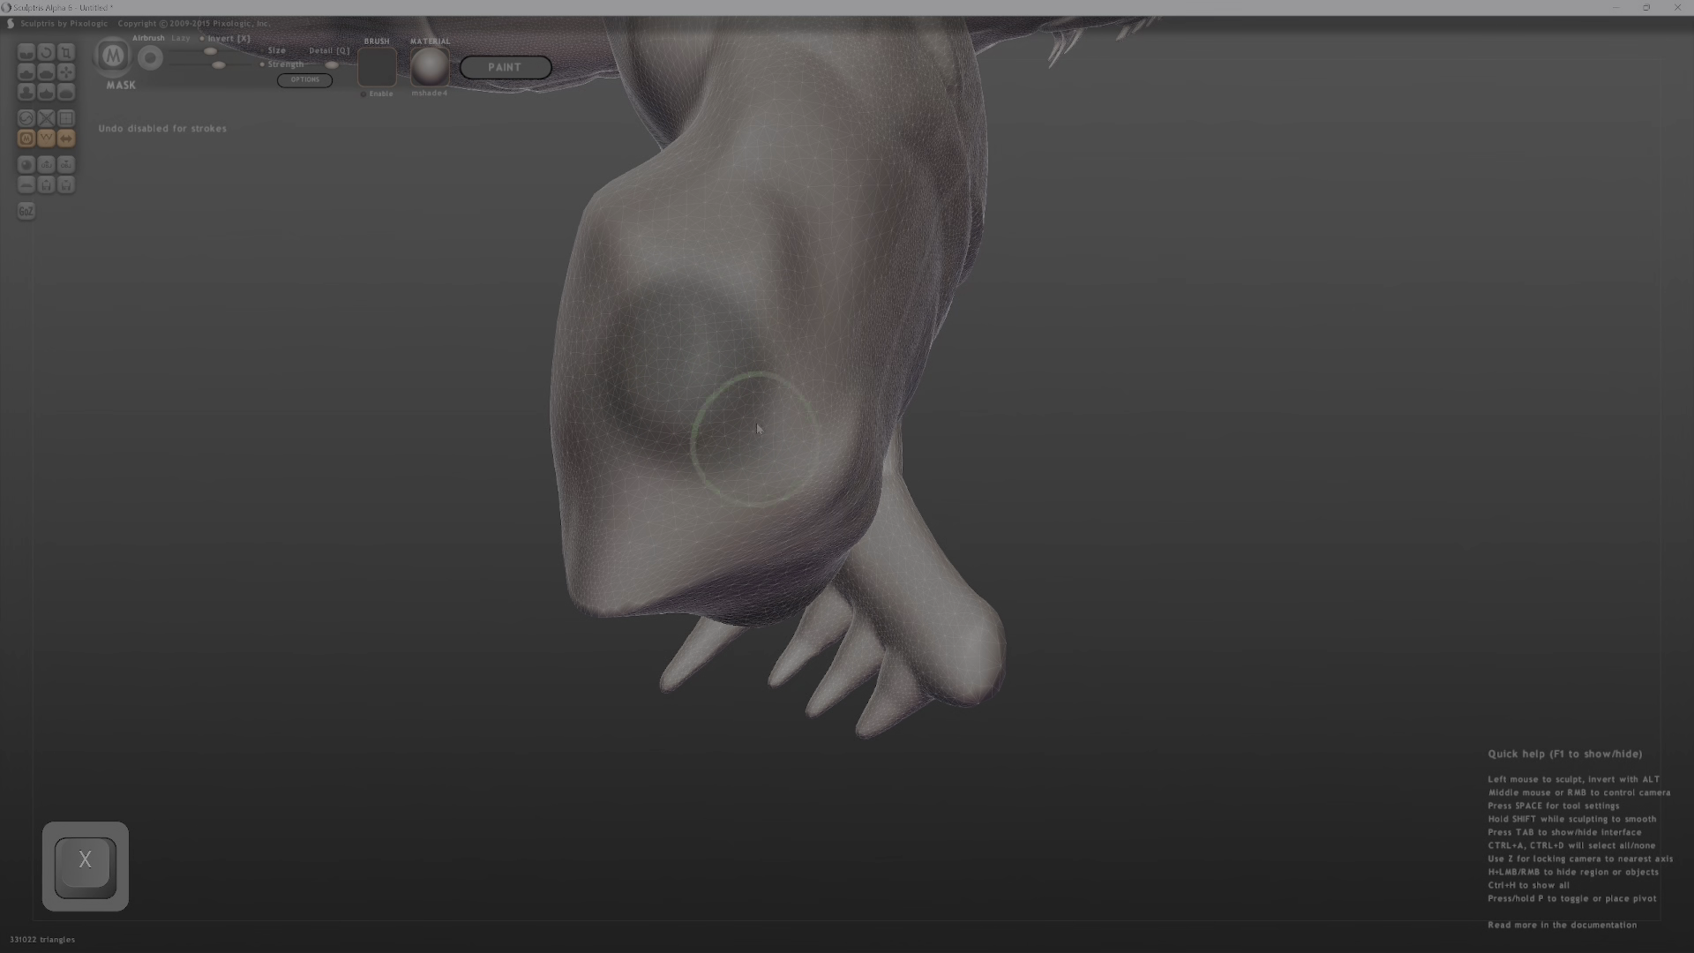
drag(681, 473, 653, 372)
Extend the mask over the whole side of the hip, then invert it so only the hips stay editable.
middle_drag(676, 469, 741, 419)
drag(663, 264, 609, 318)
middle_drag(609, 318, 787, 372)
mouse_move(741, 229)
mouse_down()
mouse_move(722, 200)
mouse_move(672, 363)
mouse_move(692, 196)
mouse_move(649, 389)
mouse_move(730, 170)
mouse_move(656, 372)
mouse_move(766, 379)
mouse_up()
mouse_move(766, 379)
middle_down()
mouse_move(588, 445)
mouse_move(615, 357)
mouse_move(591, 262)
middle_up()
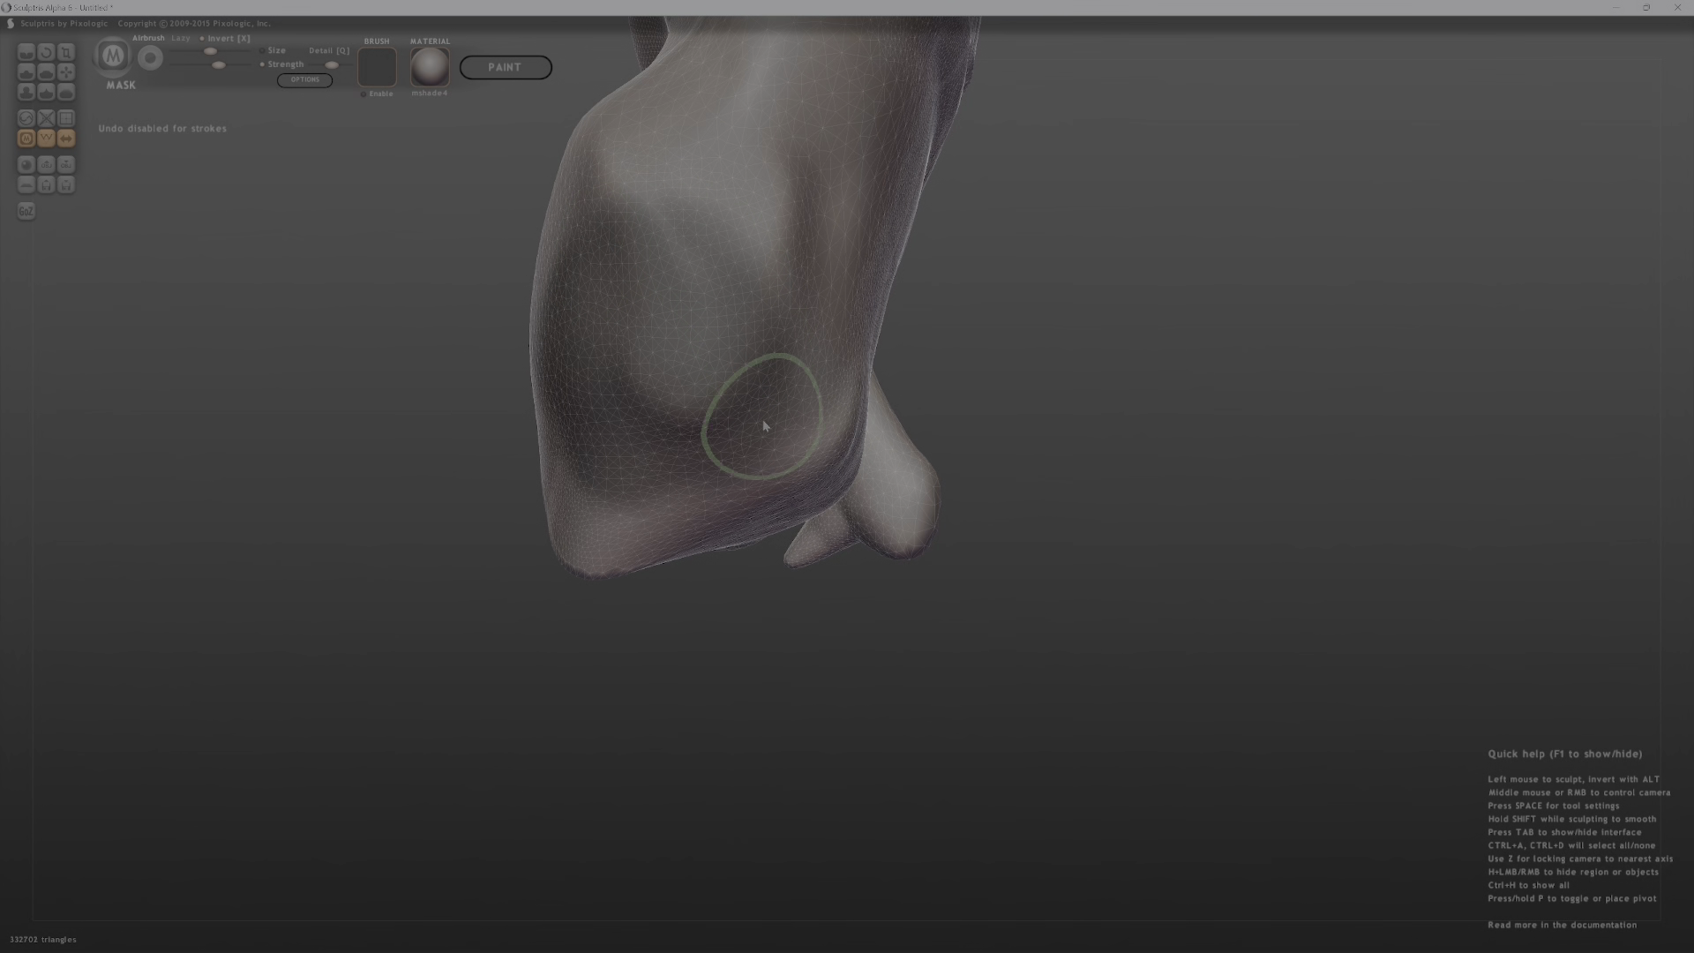
ctrl+click(1092, 374)
Pull the unmasked hips downward into thigh stumps with an enlarged Grab brush.
middle_drag(854, 275, 457, 374)
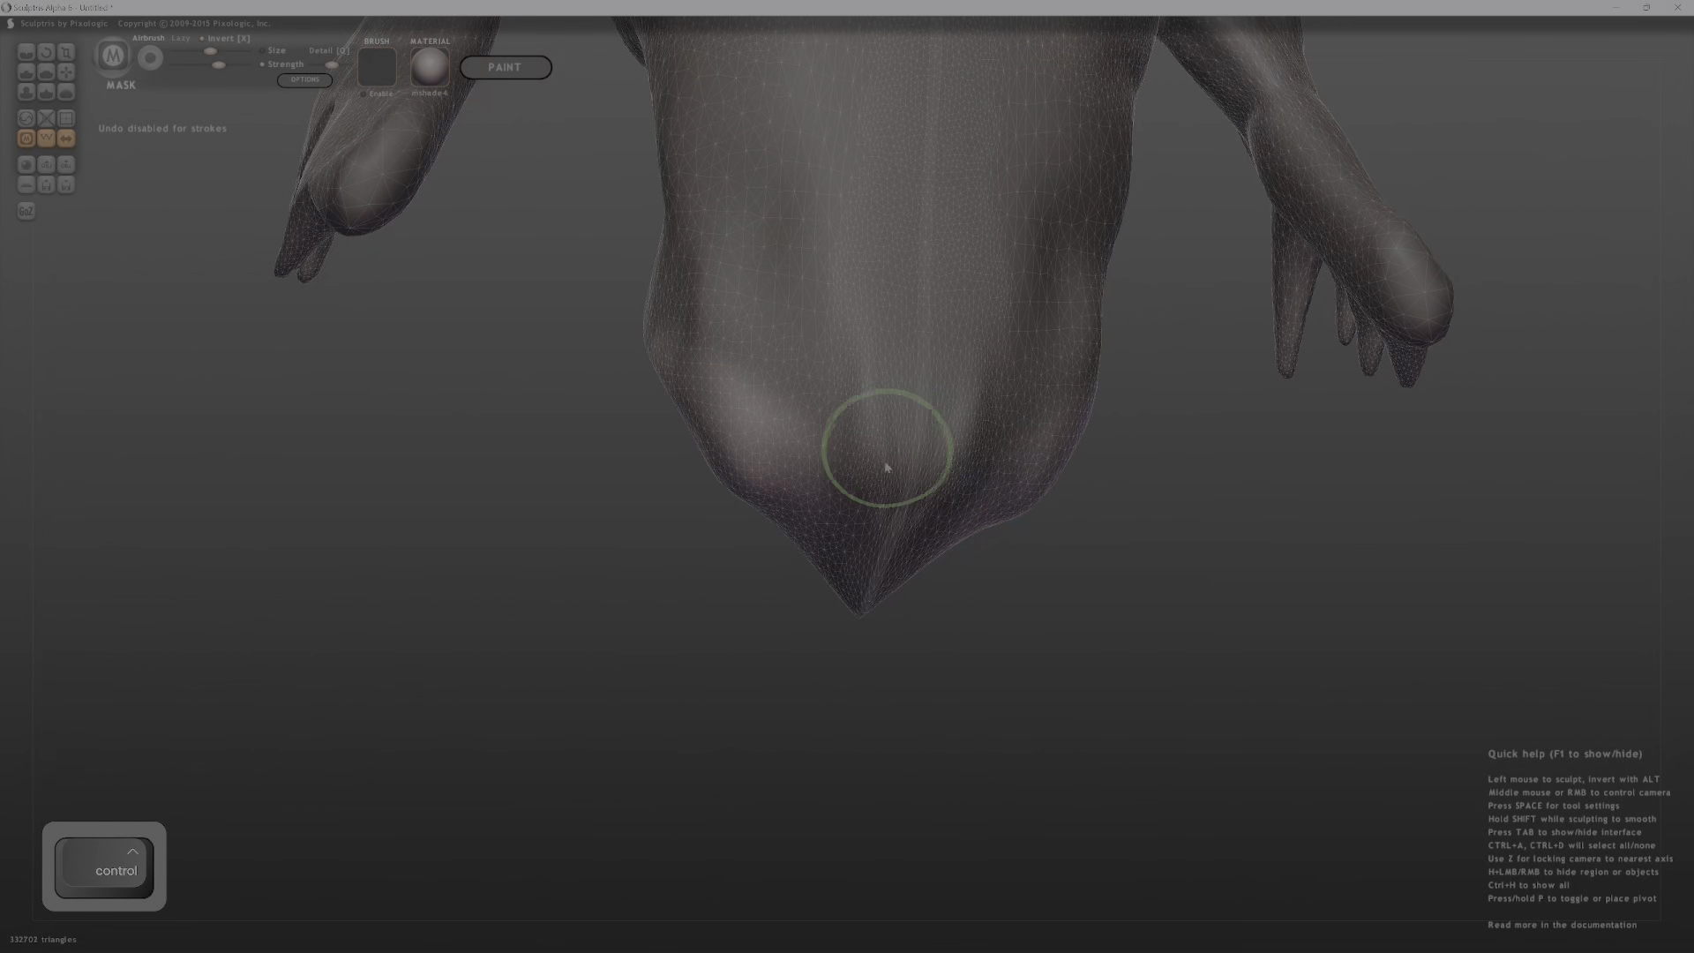
key(g)
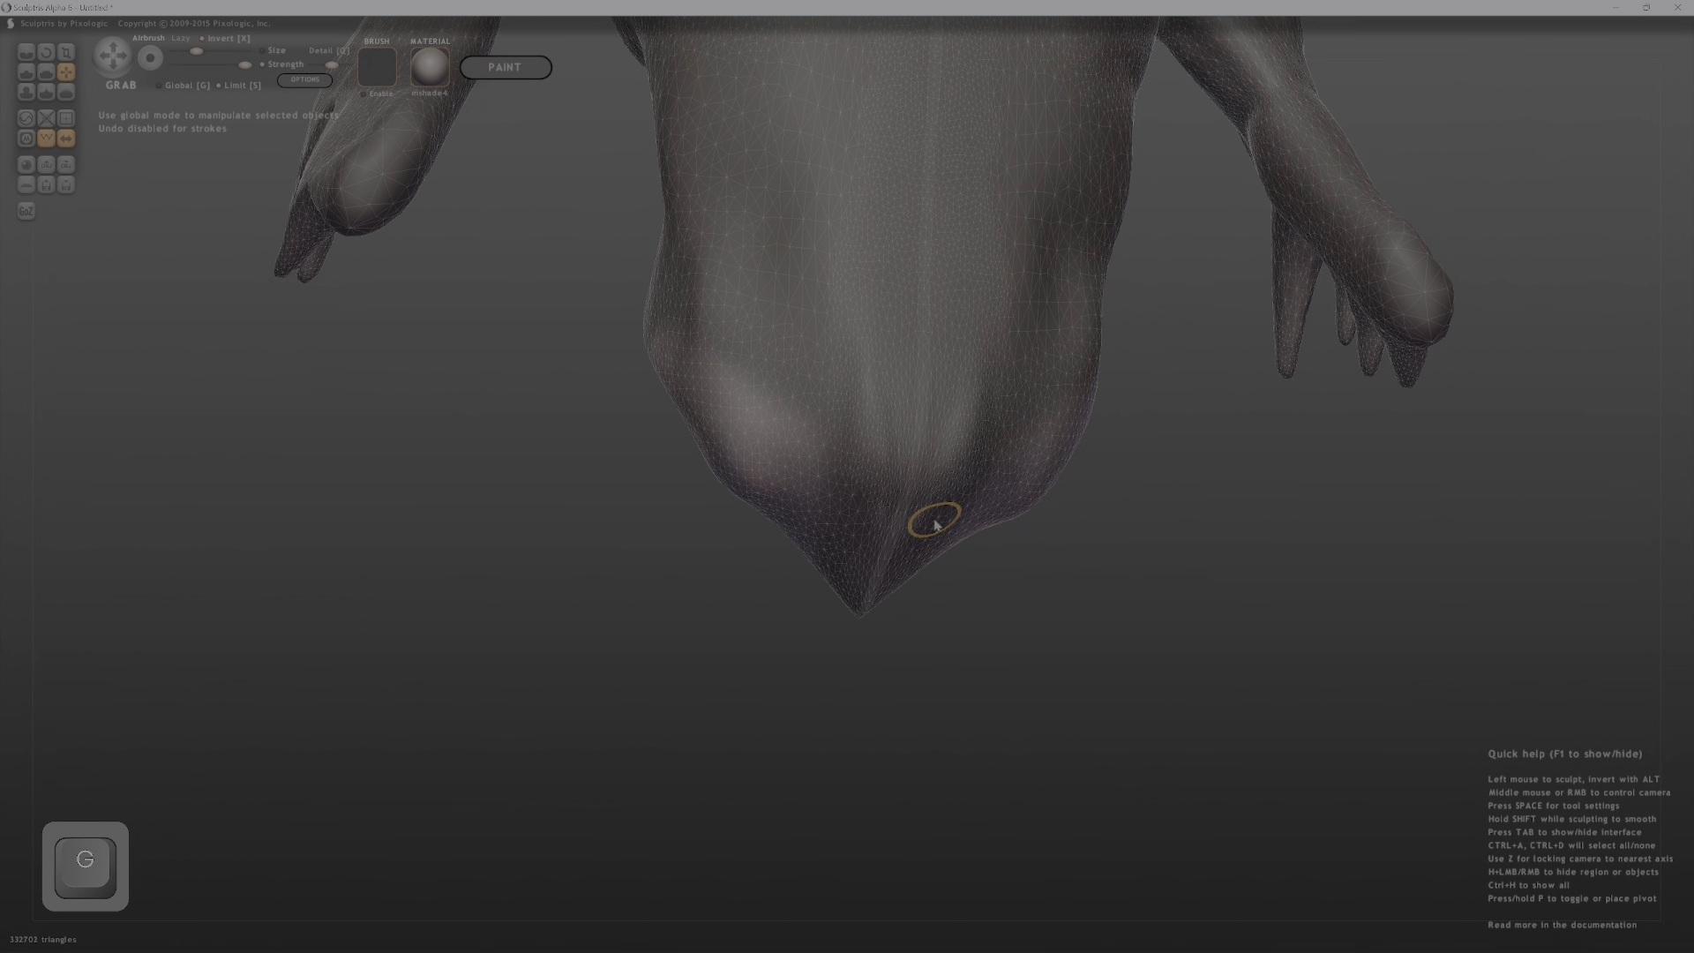
key(bracketright)
key(bracketright)
key(bracketright)
key(bracketright)
key(bracketright)
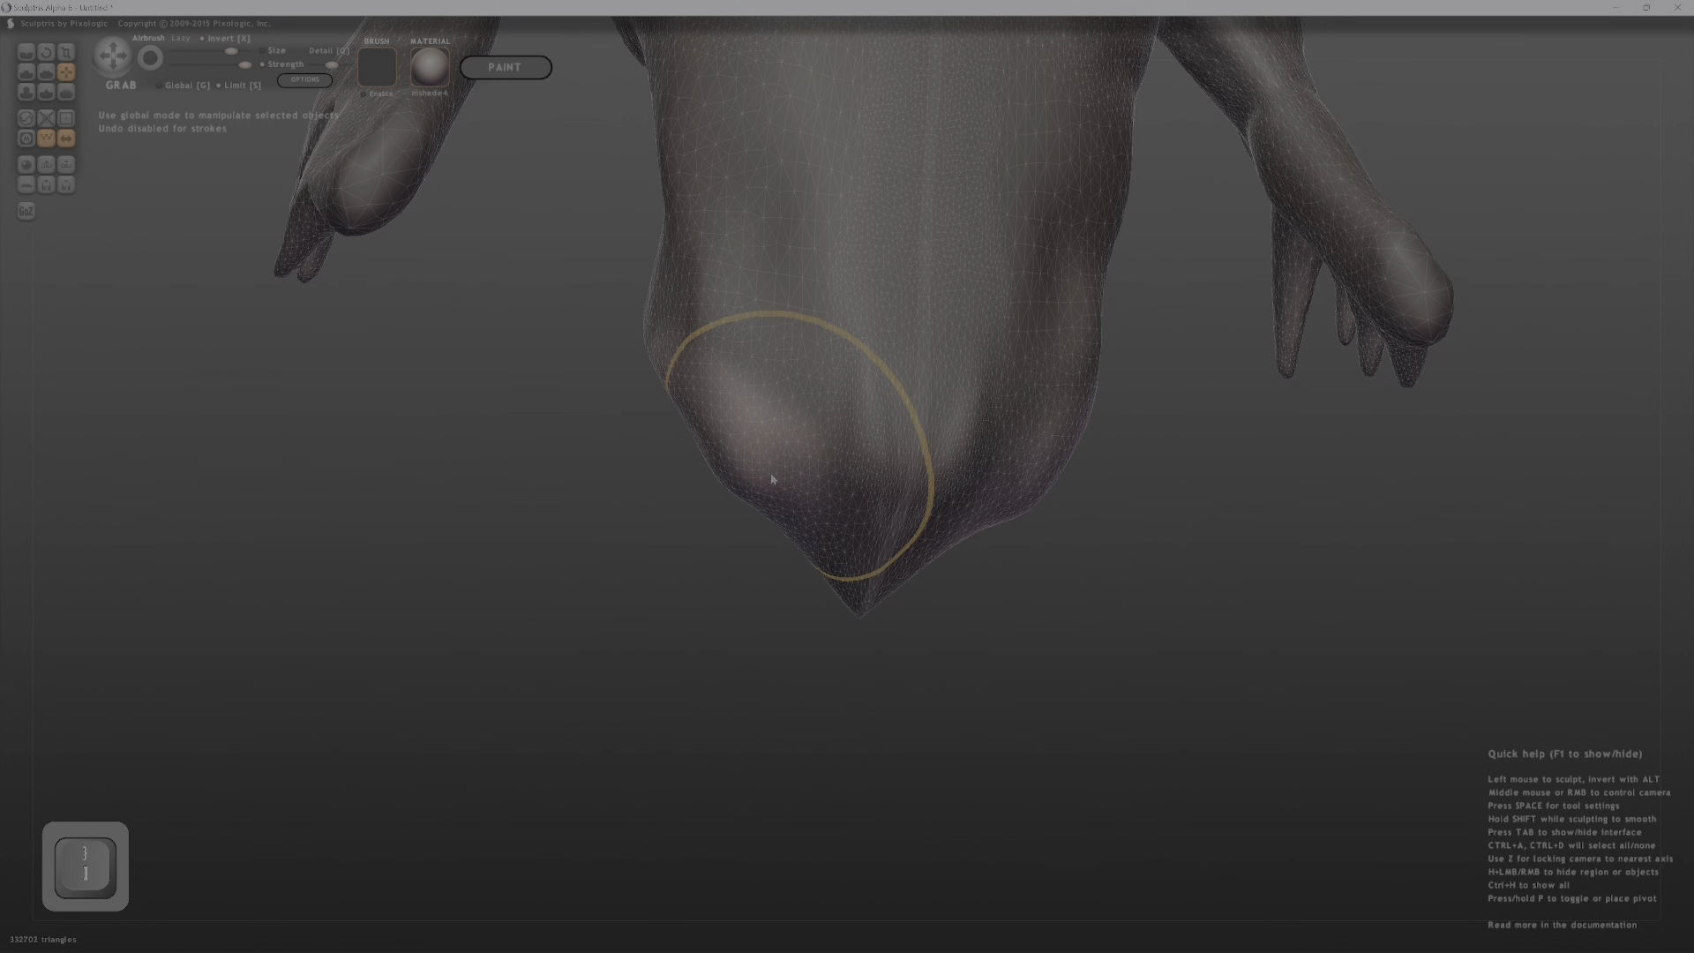
mouse_move(719, 472)
mouse_down()
mouse_move(673, 487)
mouse_move(605, 593)
mouse_move(688, 599)
mouse_up()
Reshape the sides and undersides of the thigh stumps with the Grab brush.
middle_drag(687, 599, 954, 622)
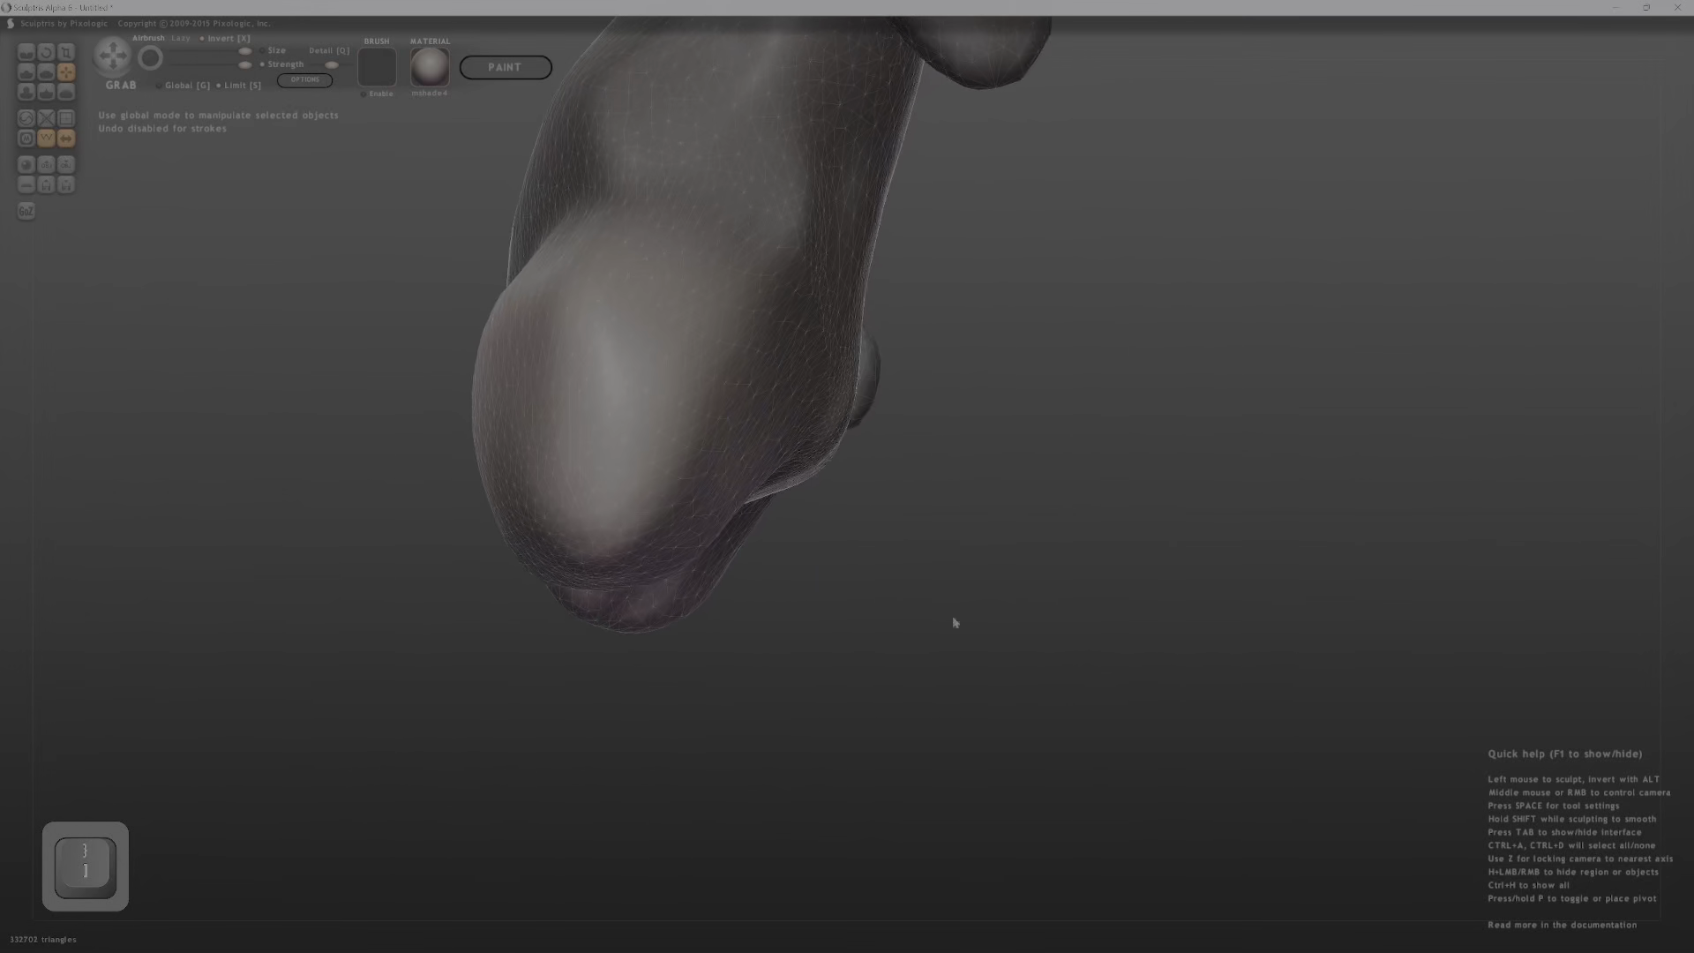
mouse_move(706, 511)
mouse_down()
mouse_move(767, 556)
mouse_move(783, 473)
mouse_up()
middle_drag(782, 473, 824, 435)
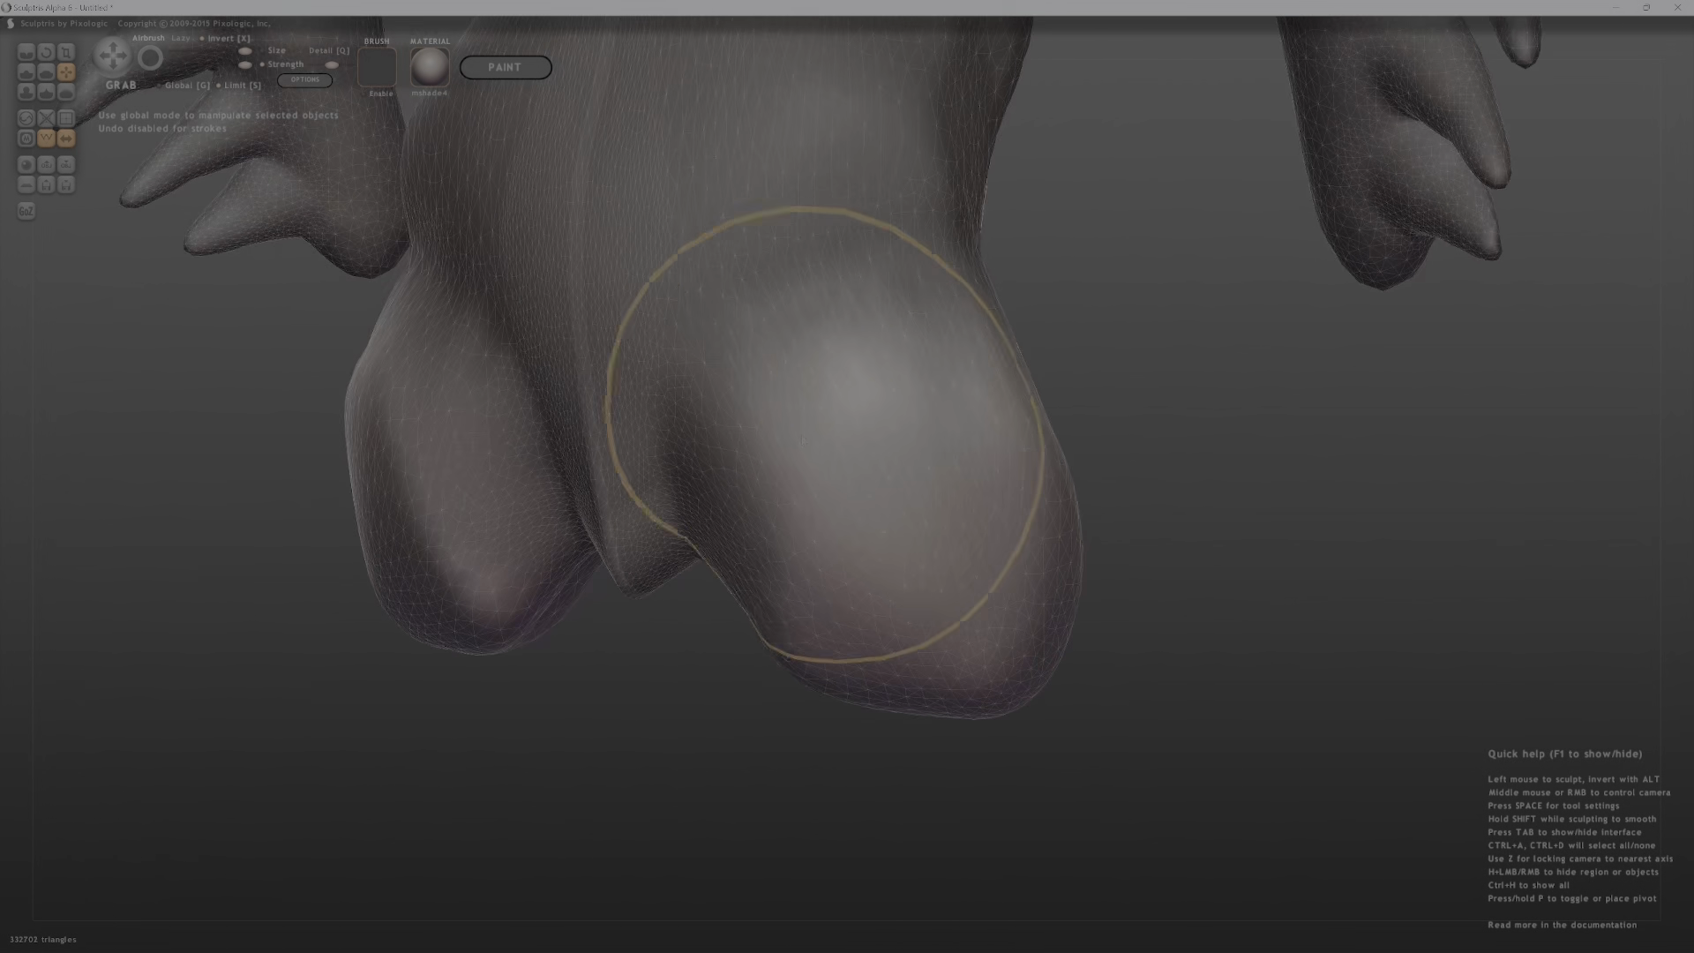
drag(751, 430, 749, 435)
mouse_move(772, 437)
middle_down()
mouse_move(1082, 500)
mouse_move(1051, 461)
mouse_move(873, 455)
mouse_move(723, 416)
mouse_move(956, 530)
mouse_move(858, 608)
middle_up()
scroll(916, 456, down, 5)
scroll(831, 579, up, 5)
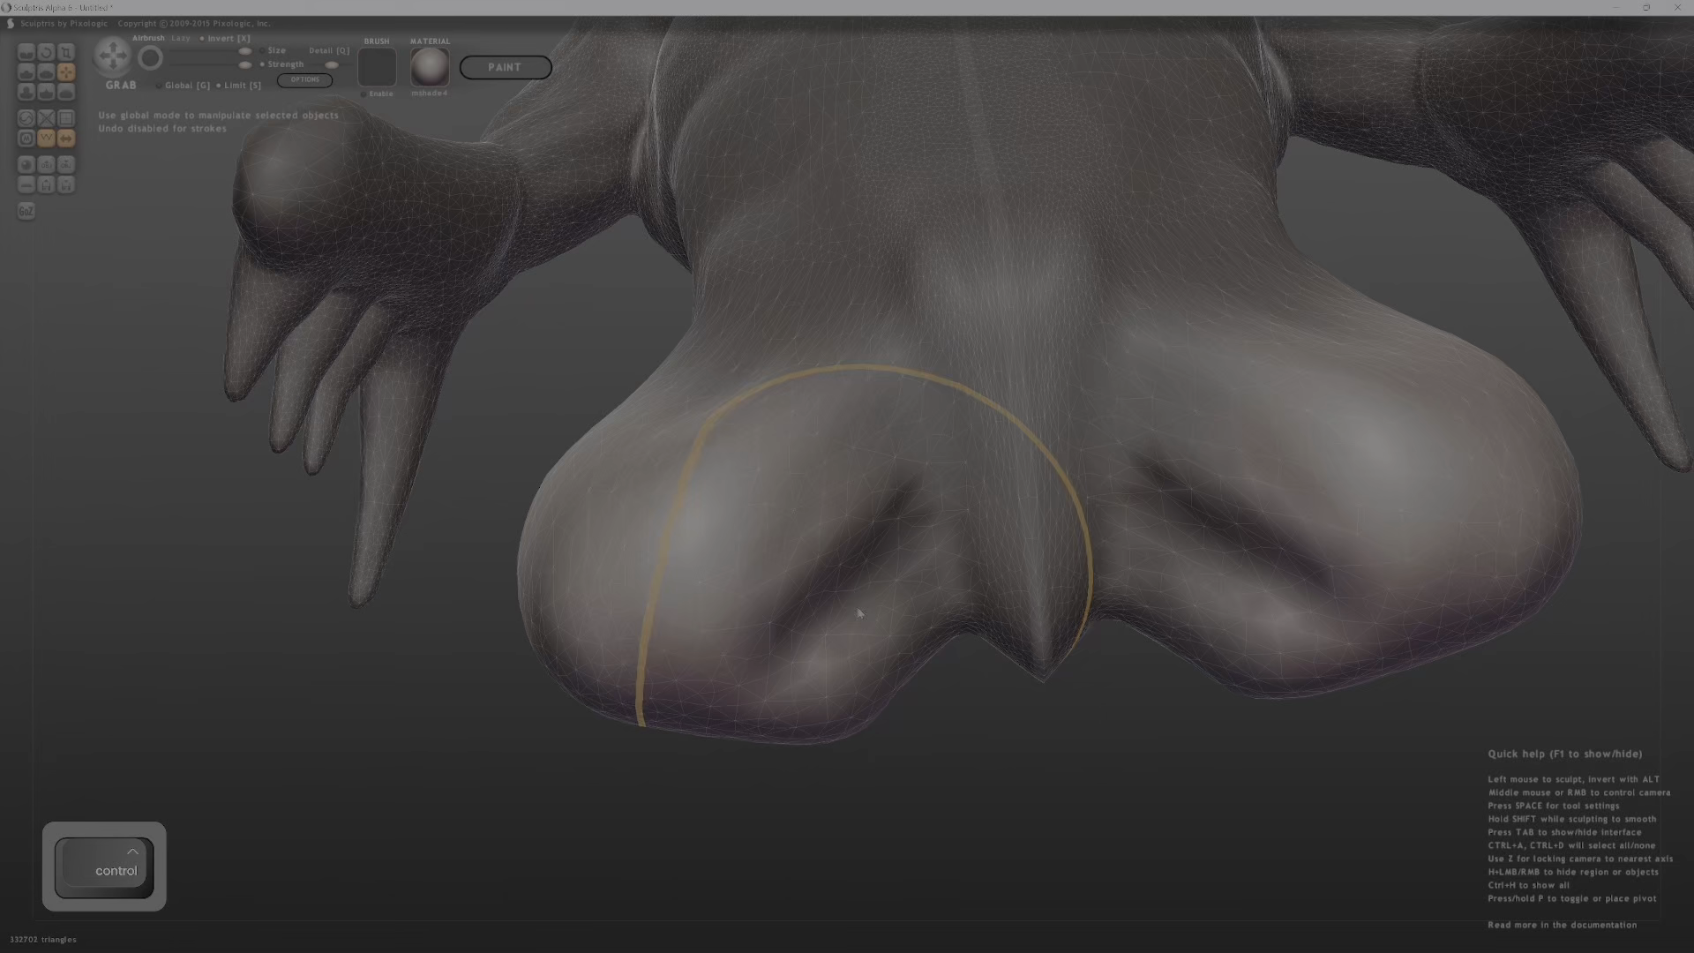
drag(858, 608, 880, 626)
middle_drag(880, 626, 858, 578)
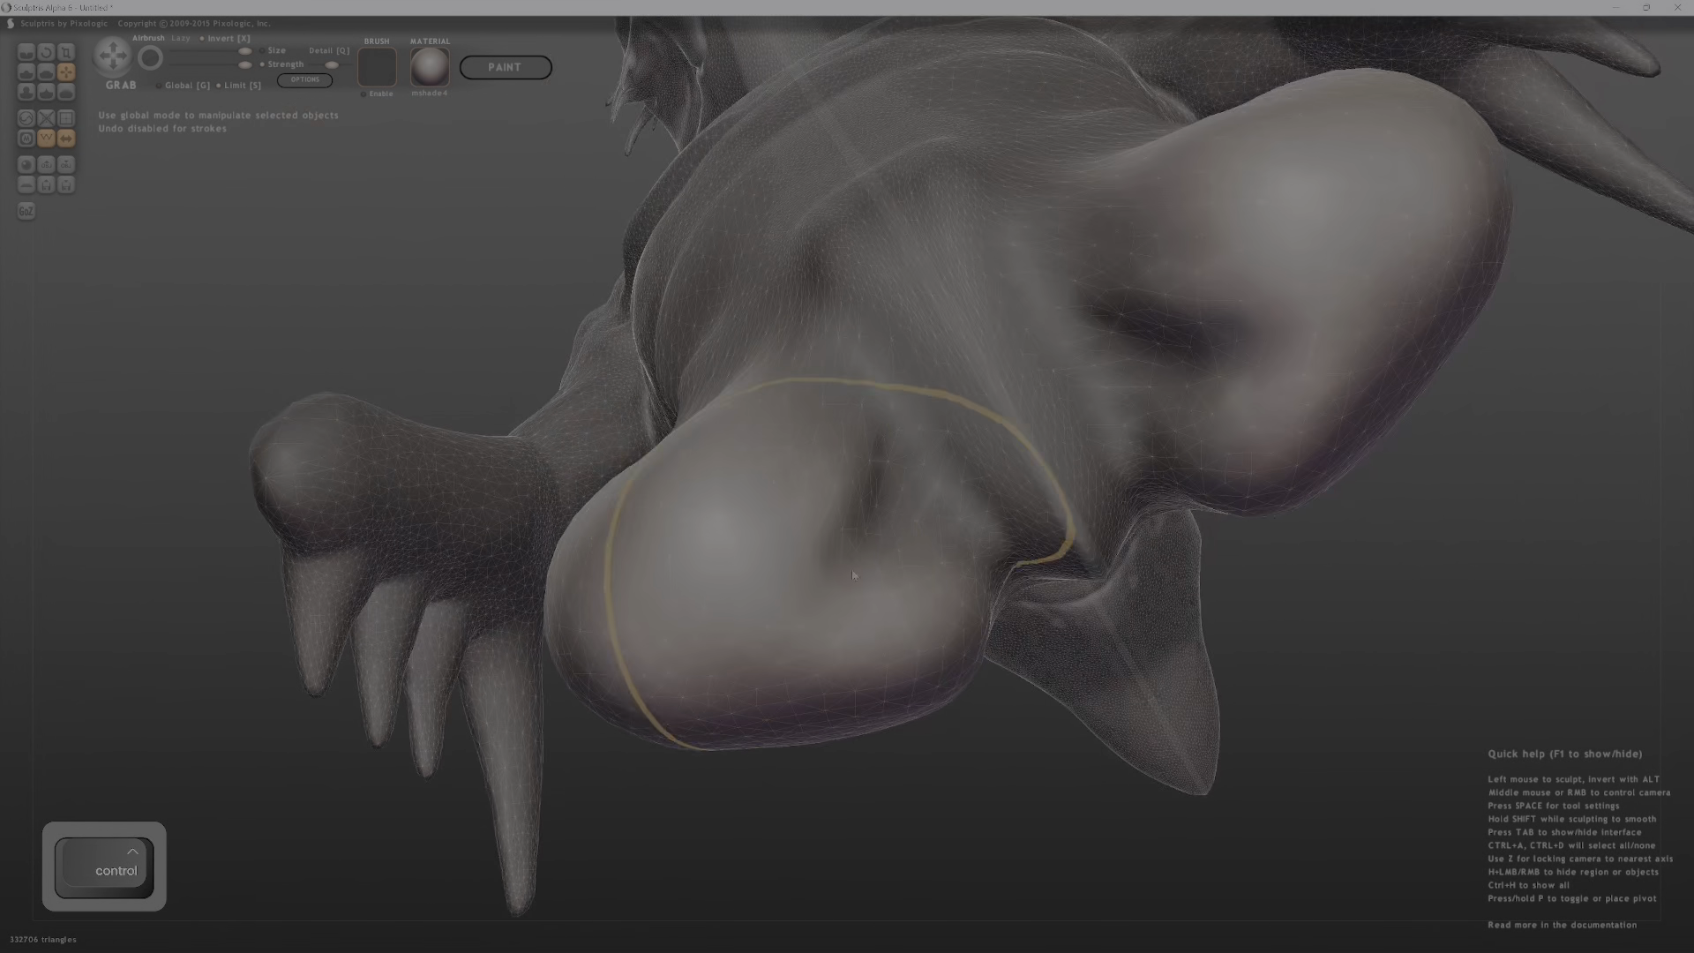
Rework the hollow under the thigh with a smaller Grab brush and smooth the underside of the stumps.
key(bracketleft)
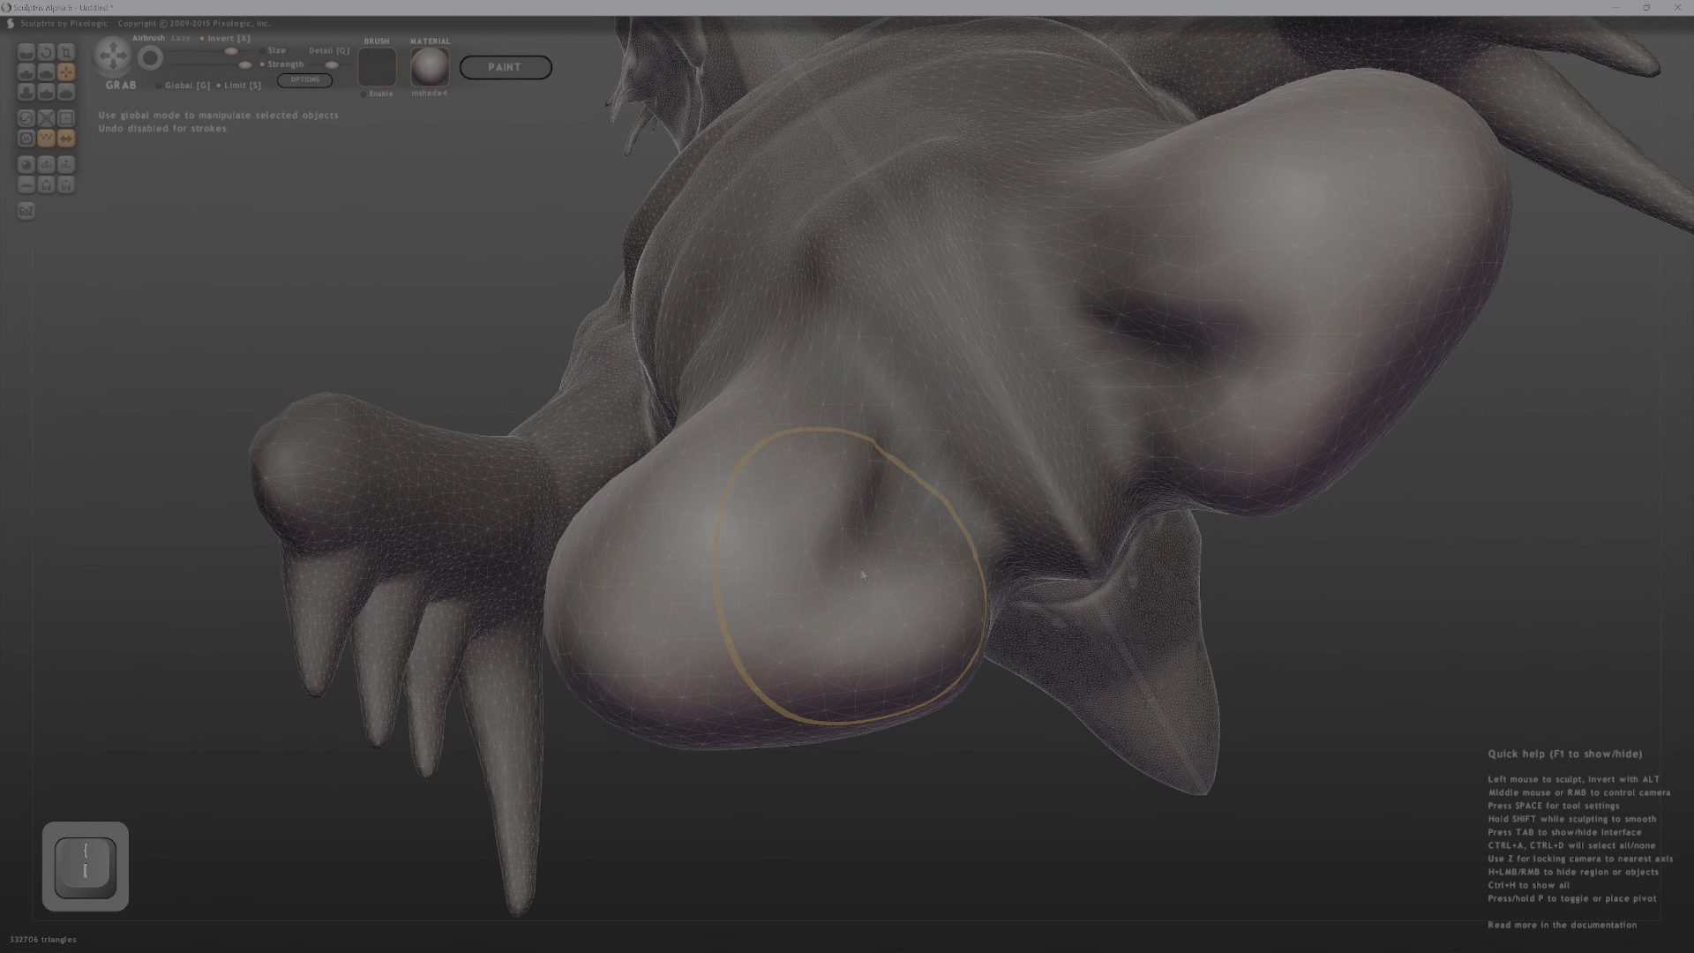
mouse_move(822, 547)
alt+mouse_down()
mouse_move(844, 545)
mouse_move(816, 528)
mouse_move(798, 540)
mouse_move(860, 543)
mouse_move(866, 527)
mouse_move(832, 522)
alt+mouse_up()
middle_drag(832, 522, 884, 625)
shift+drag(884, 624, 858, 648)
mouse_move(858, 648)
middle_down()
mouse_move(861, 675)
mouse_move(865, 644)
middle_up()
mouse_move(838, 652)
shift+mouse_down()
mouse_move(807, 651)
mouse_move(827, 679)
shift+mouse_up()
middle_drag(828, 682, 776, 688)
shift+drag(775, 688, 715, 733)
Lengthen both legs by pulling their lower ends downward and adjusting the inner thighs with the Grab brush.
middle_drag(715, 733, 1073, 711)
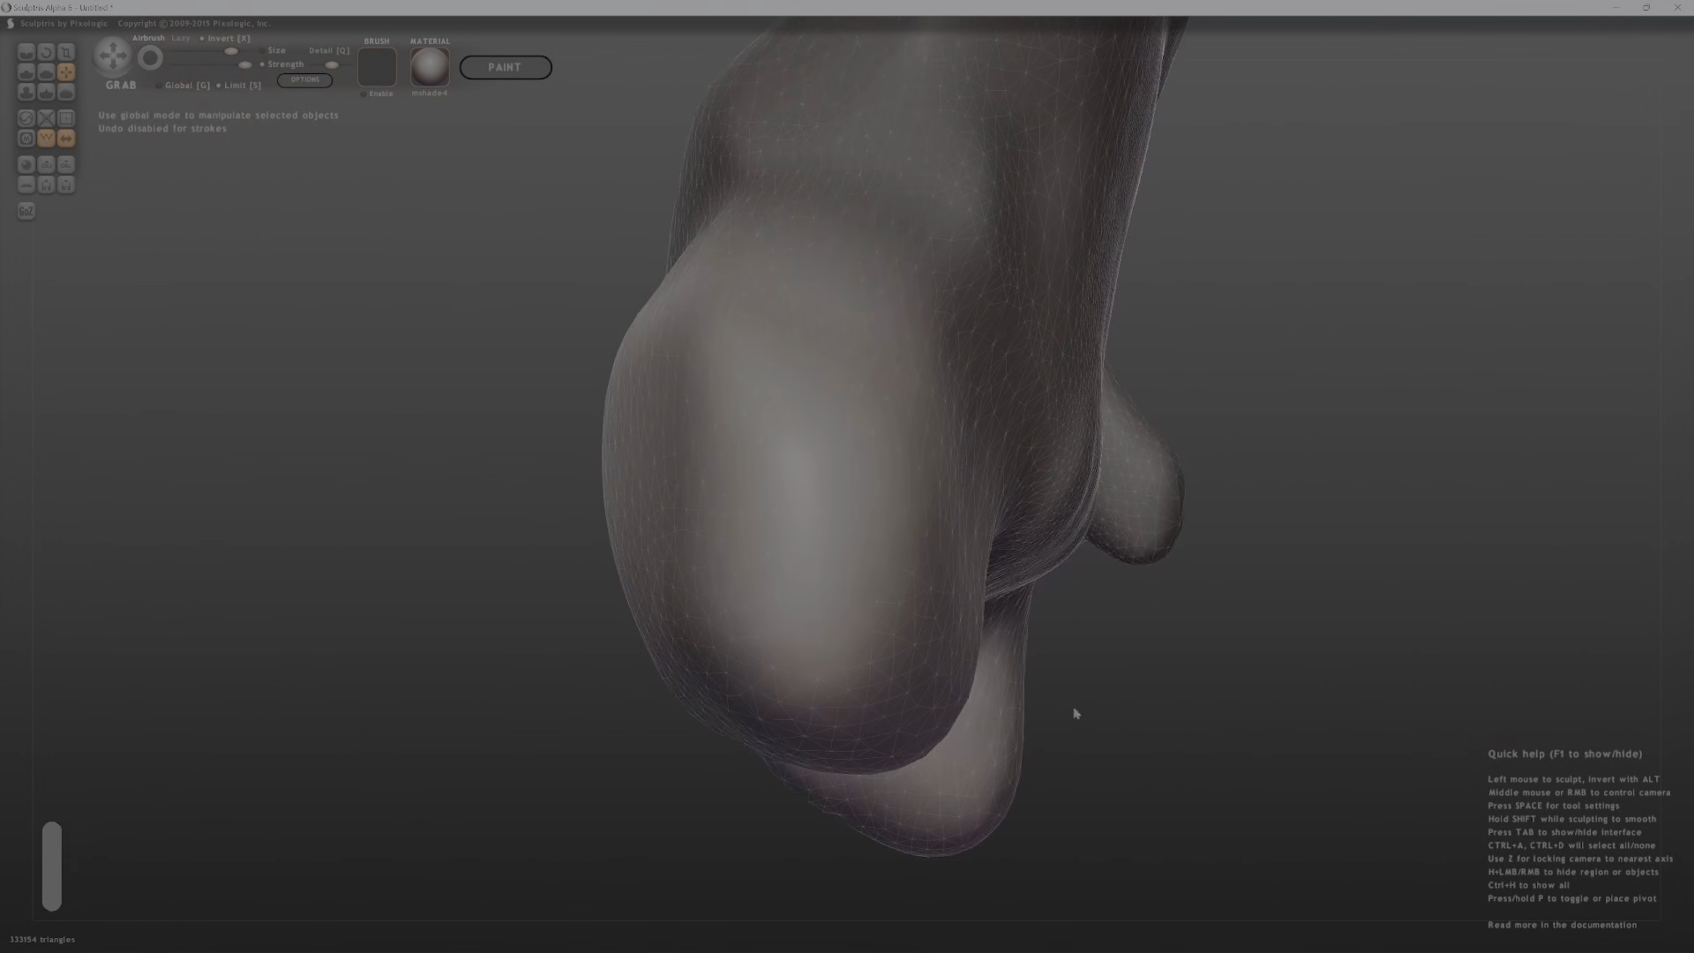
drag(825, 728, 824, 749)
drag(711, 734, 711, 756)
middle_drag(711, 757, 897, 749)
drag(896, 749, 898, 766)
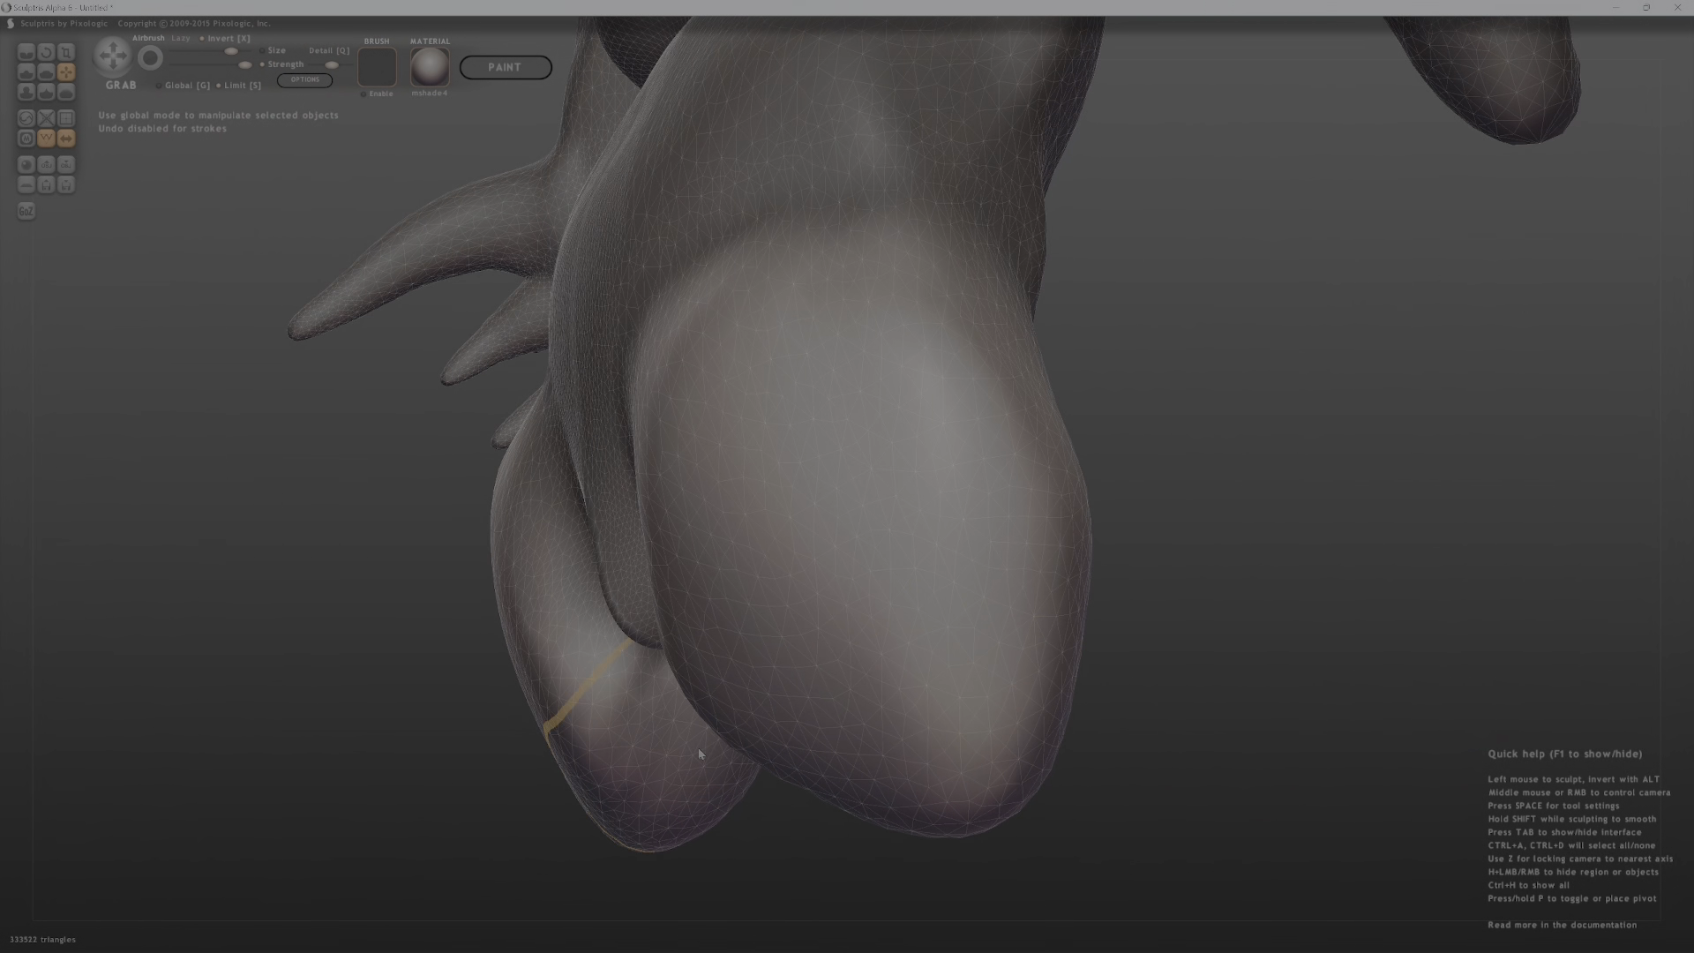
middle_drag(700, 748, 877, 703)
drag(766, 689, 752, 662)
middle_drag(752, 661, 817, 635)
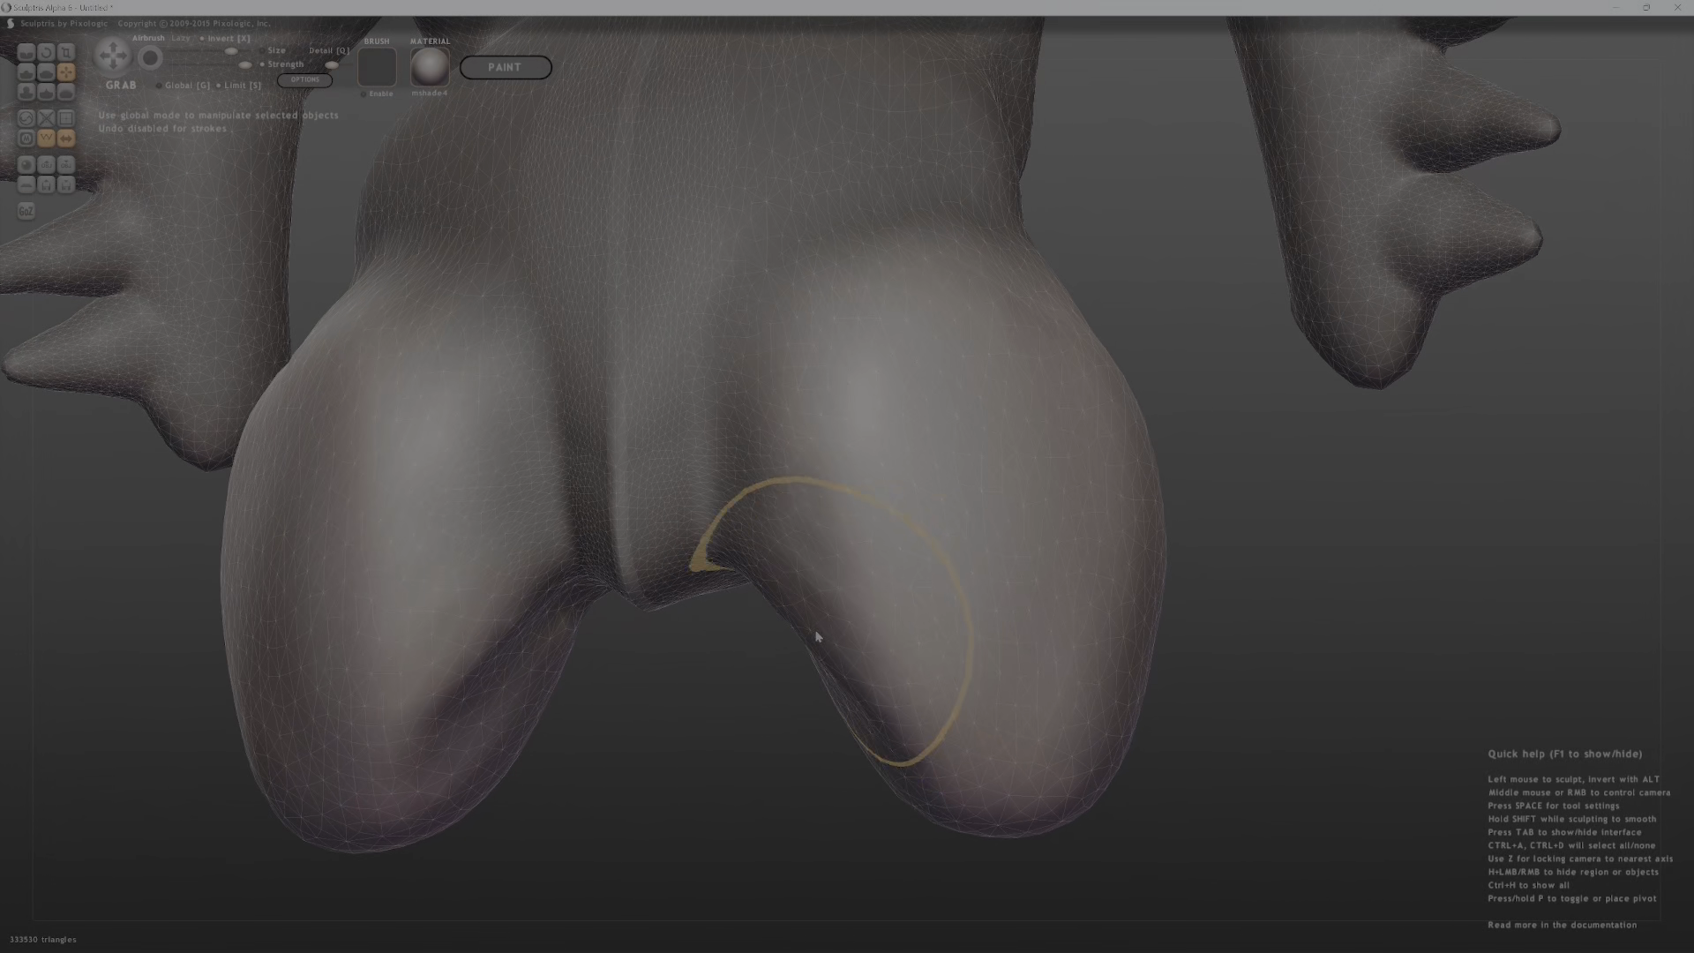
drag(817, 636, 877, 767)
drag(1030, 801, 1032, 810)
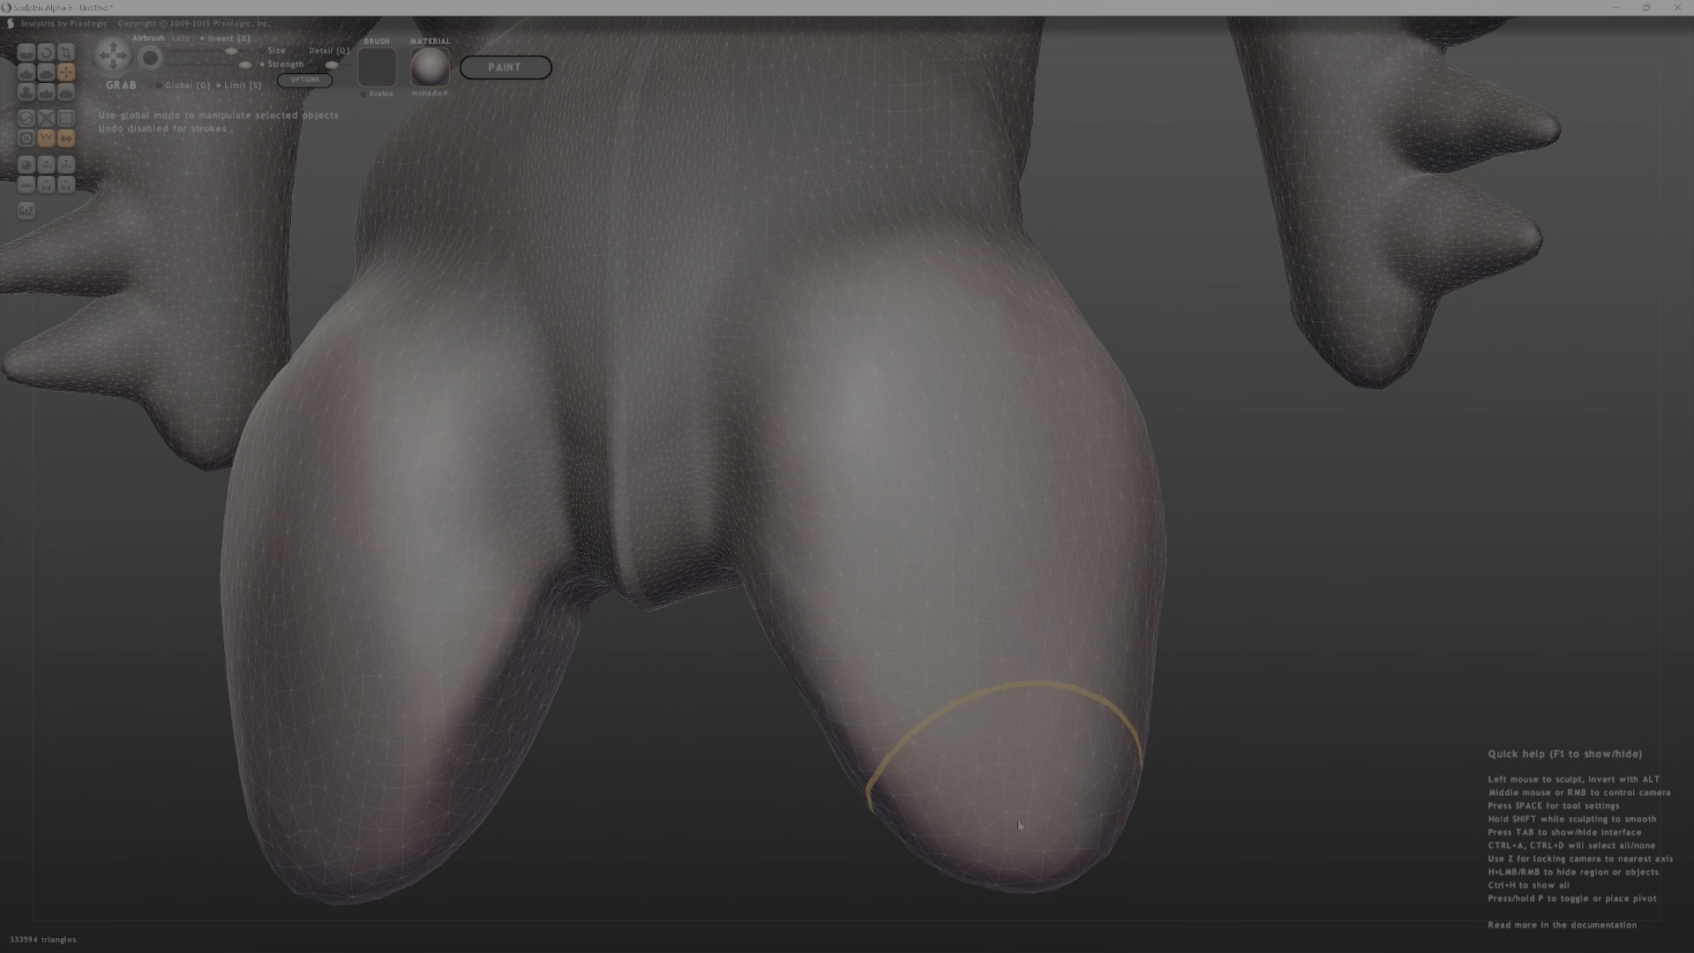
middle_drag(1033, 810, 829, 625)
drag(829, 624, 816, 750)
Smooth the outer sides of the lengthened legs.
middle_drag(807, 494, 1235, 635)
mouse_move(870, 548)
shift+mouse_down()
mouse_move(852, 567)
mouse_move(825, 473)
mouse_move(847, 424)
shift+mouse_up()
middle_drag(846, 423, 822, 615)
shift+drag(822, 615, 771, 612)
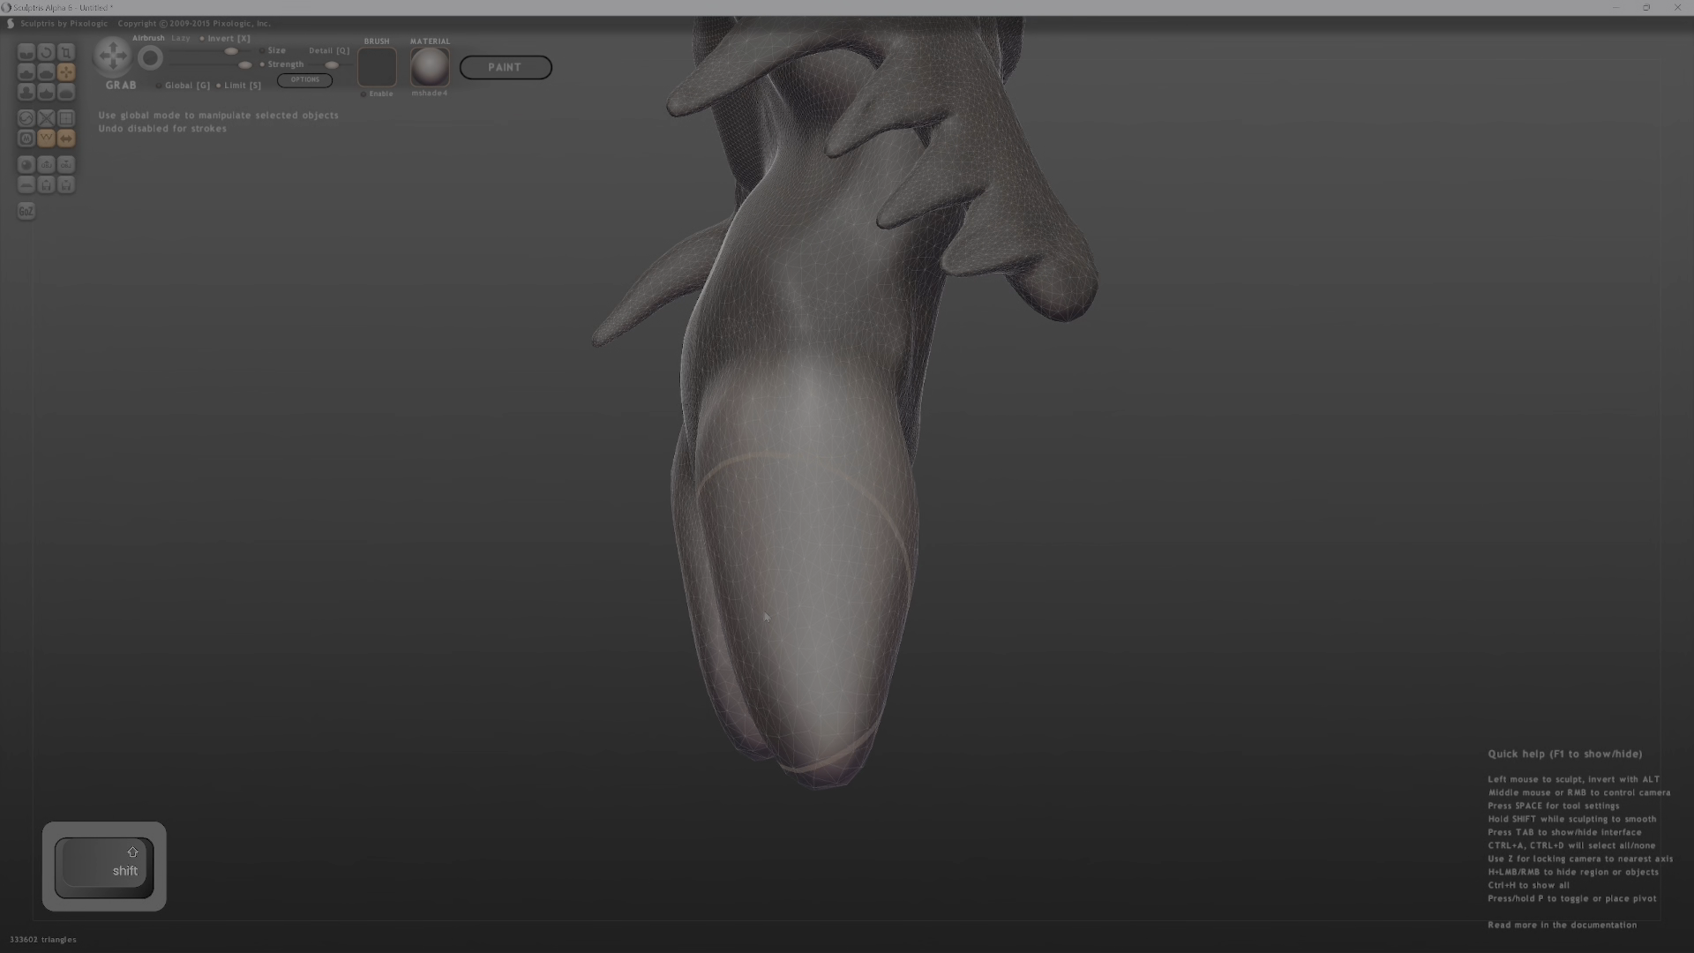
Adjust the leg contours and straighten their lower ends with the Grab brush.
mouse_move(785, 631)
middle_down()
mouse_move(873, 650)
mouse_move(931, 609)
middle_up()
mouse_move(930, 609)
alt+middle_down()
mouse_move(945, 480)
mouse_move(922, 459)
alt+middle_up()
drag(866, 607, 911, 626)
mouse_move(979, 617)
middle_down()
mouse_move(1012, 585)
mouse_move(975, 459)
mouse_move(938, 649)
mouse_move(1103, 579)
mouse_move(1143, 608)
mouse_move(1022, 653)
middle_up()
drag(1036, 688, 1012, 698)
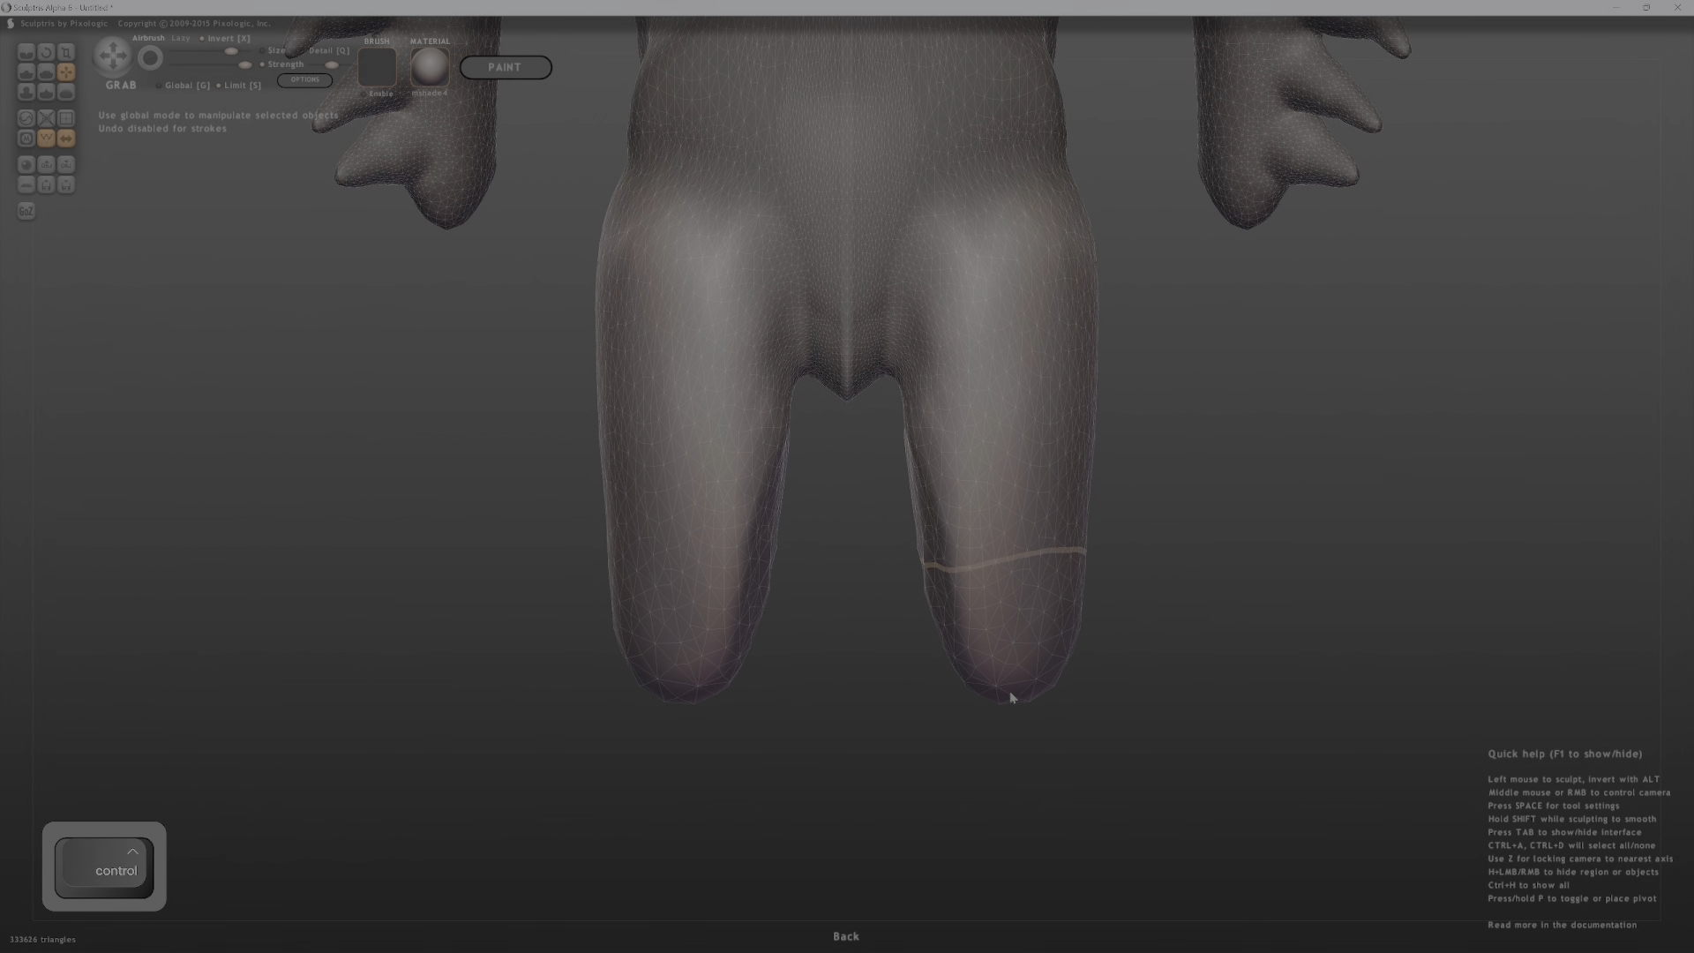
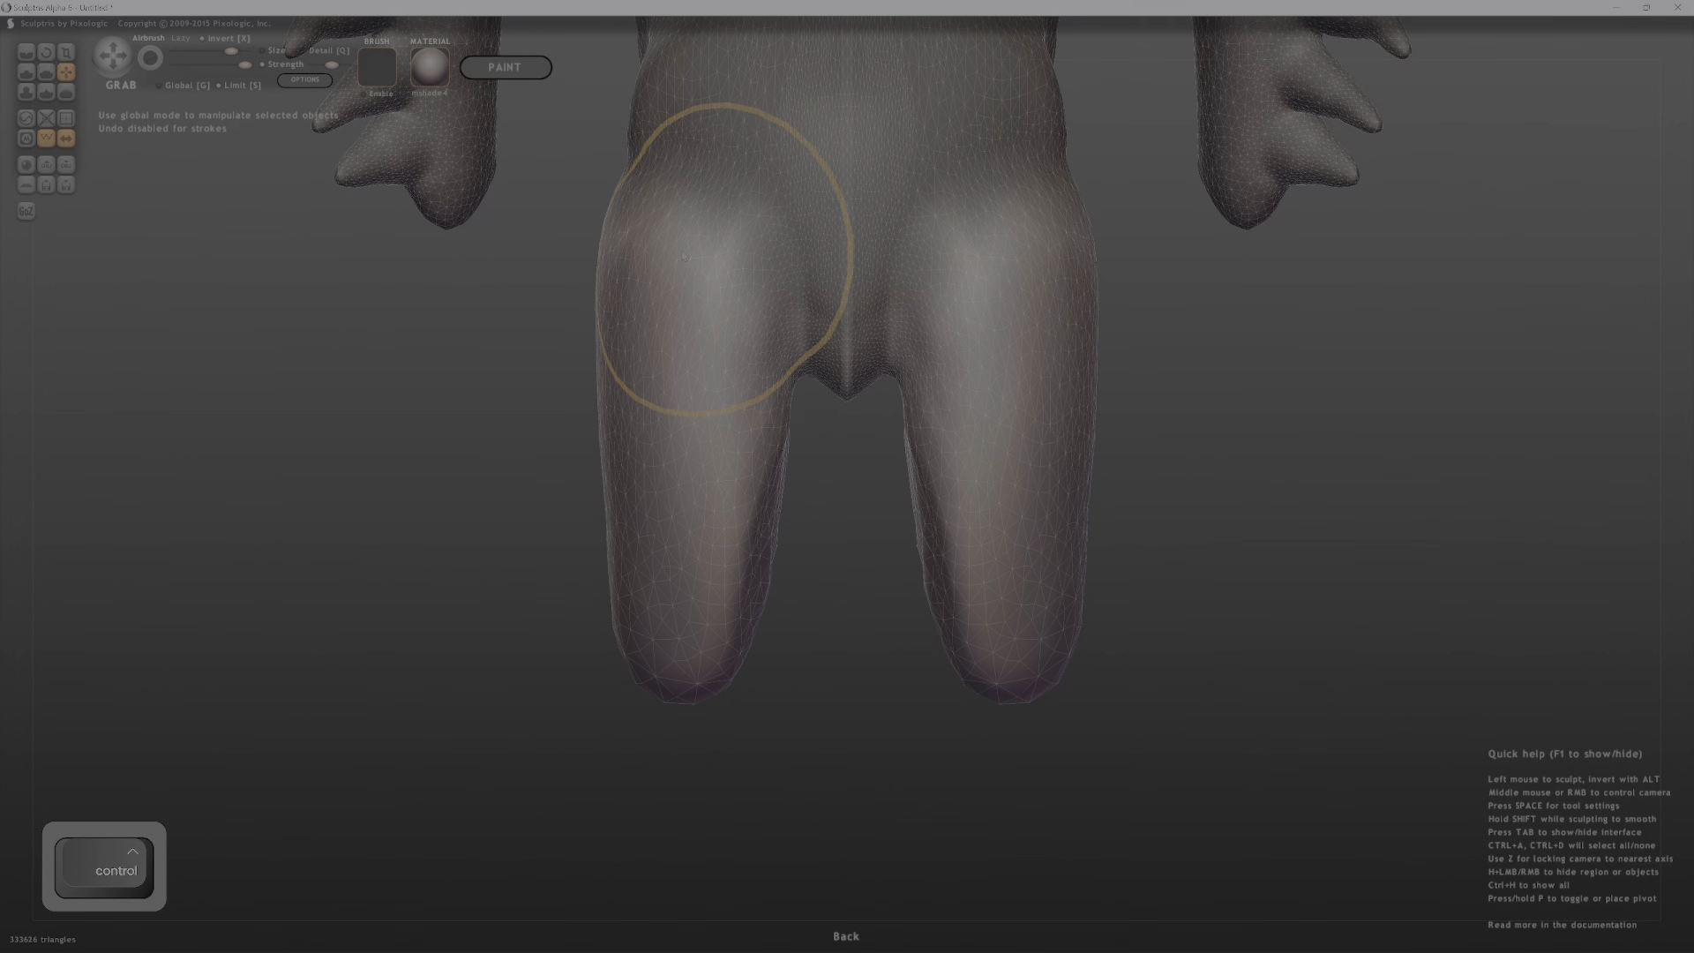
click(202, 41)
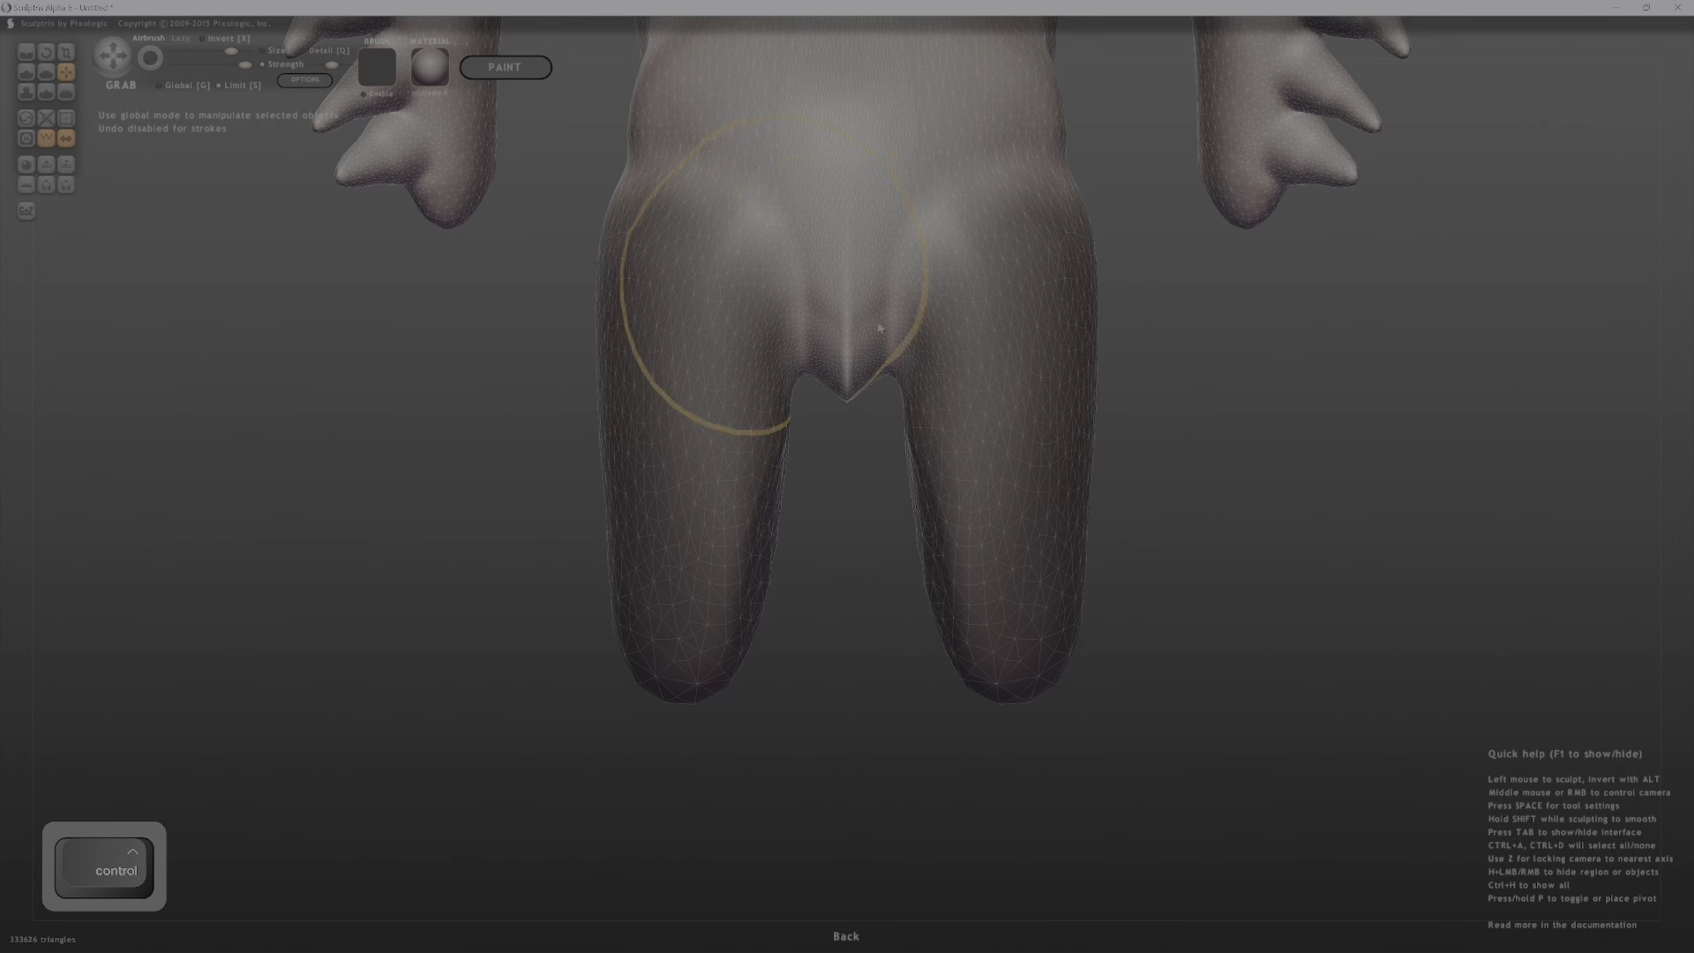
ctrl+click(448, 381)
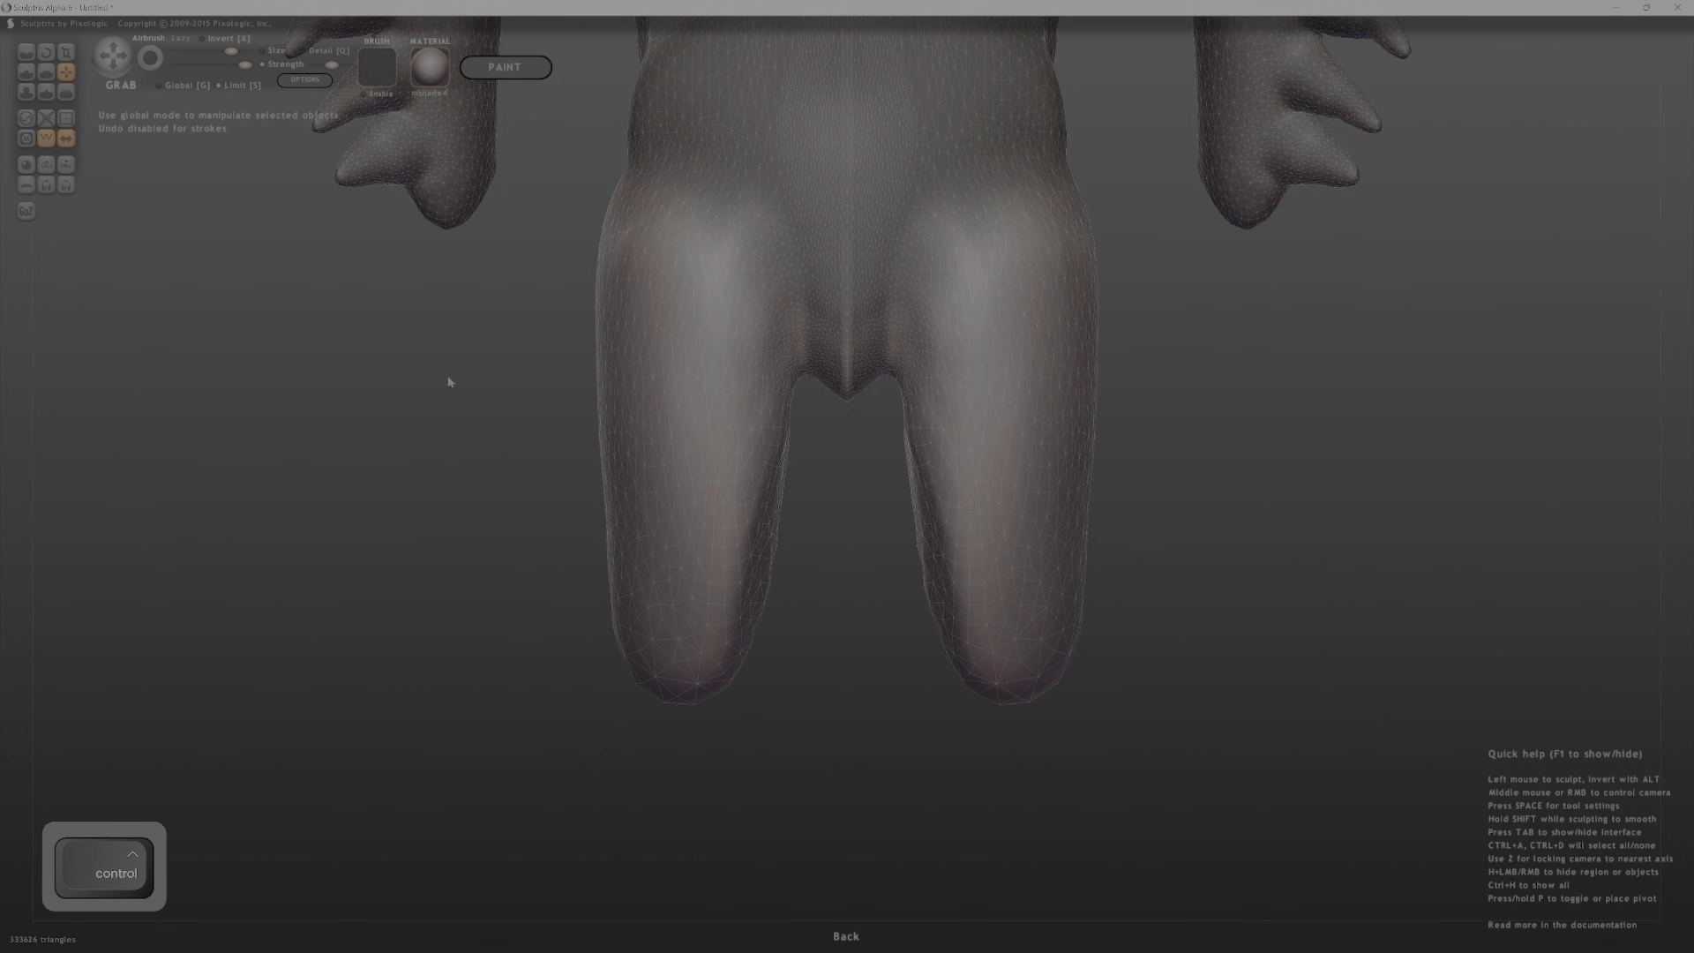
key(m)
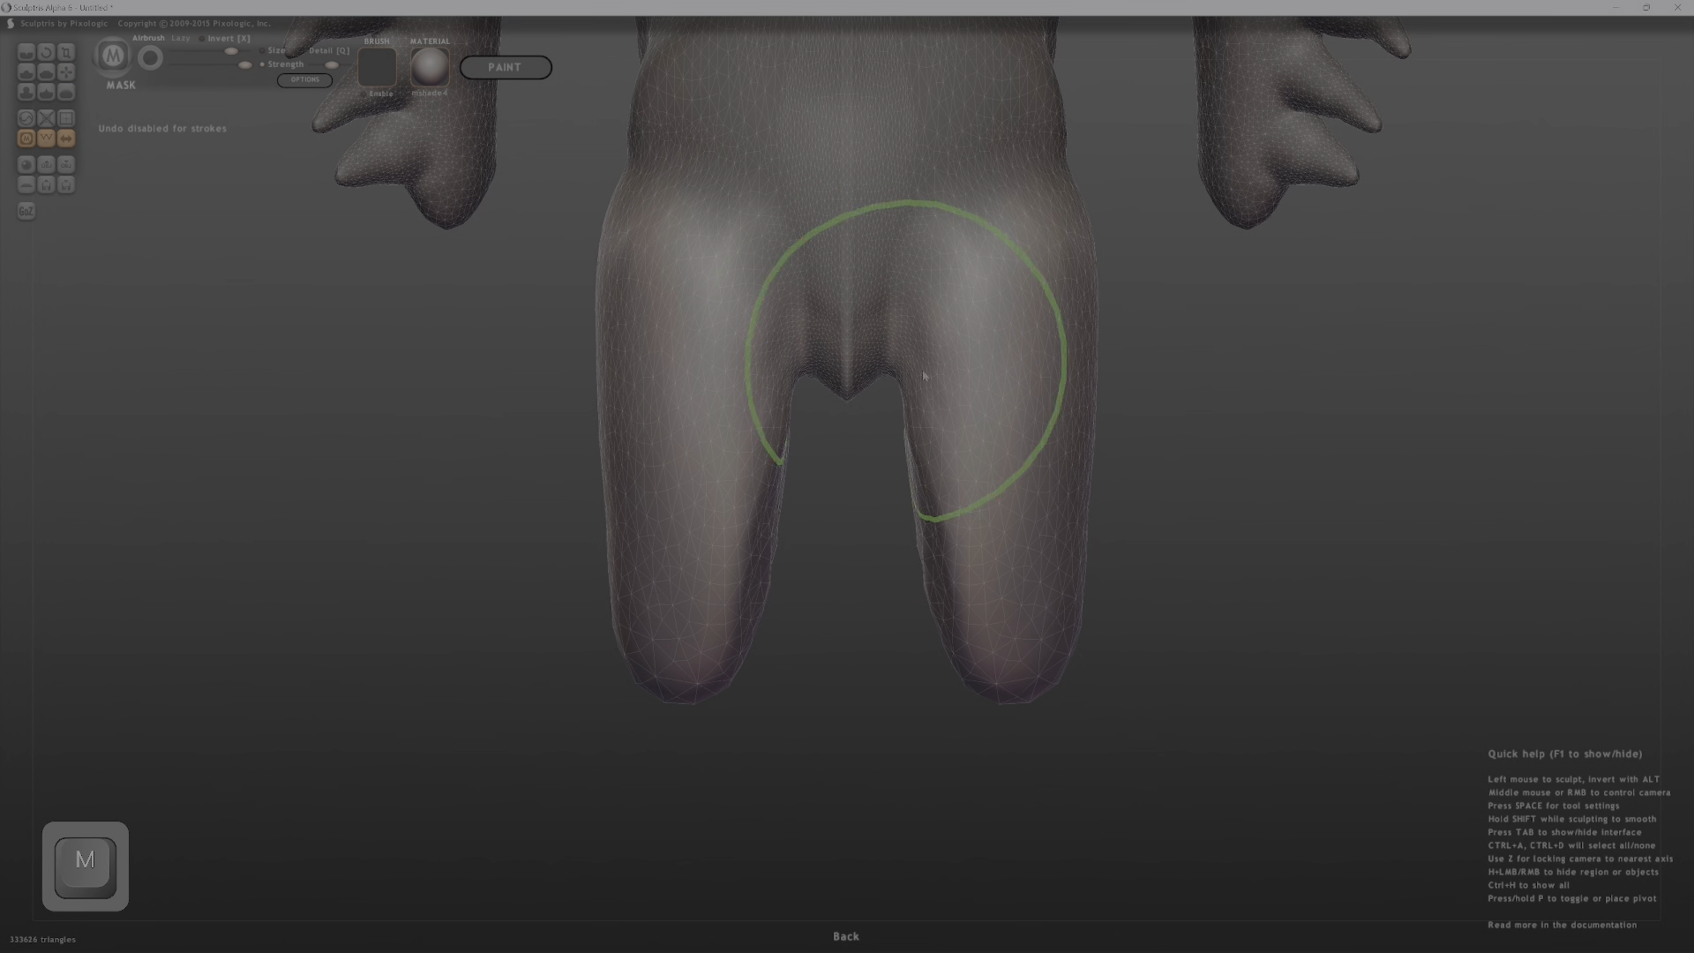
click(975, 260)
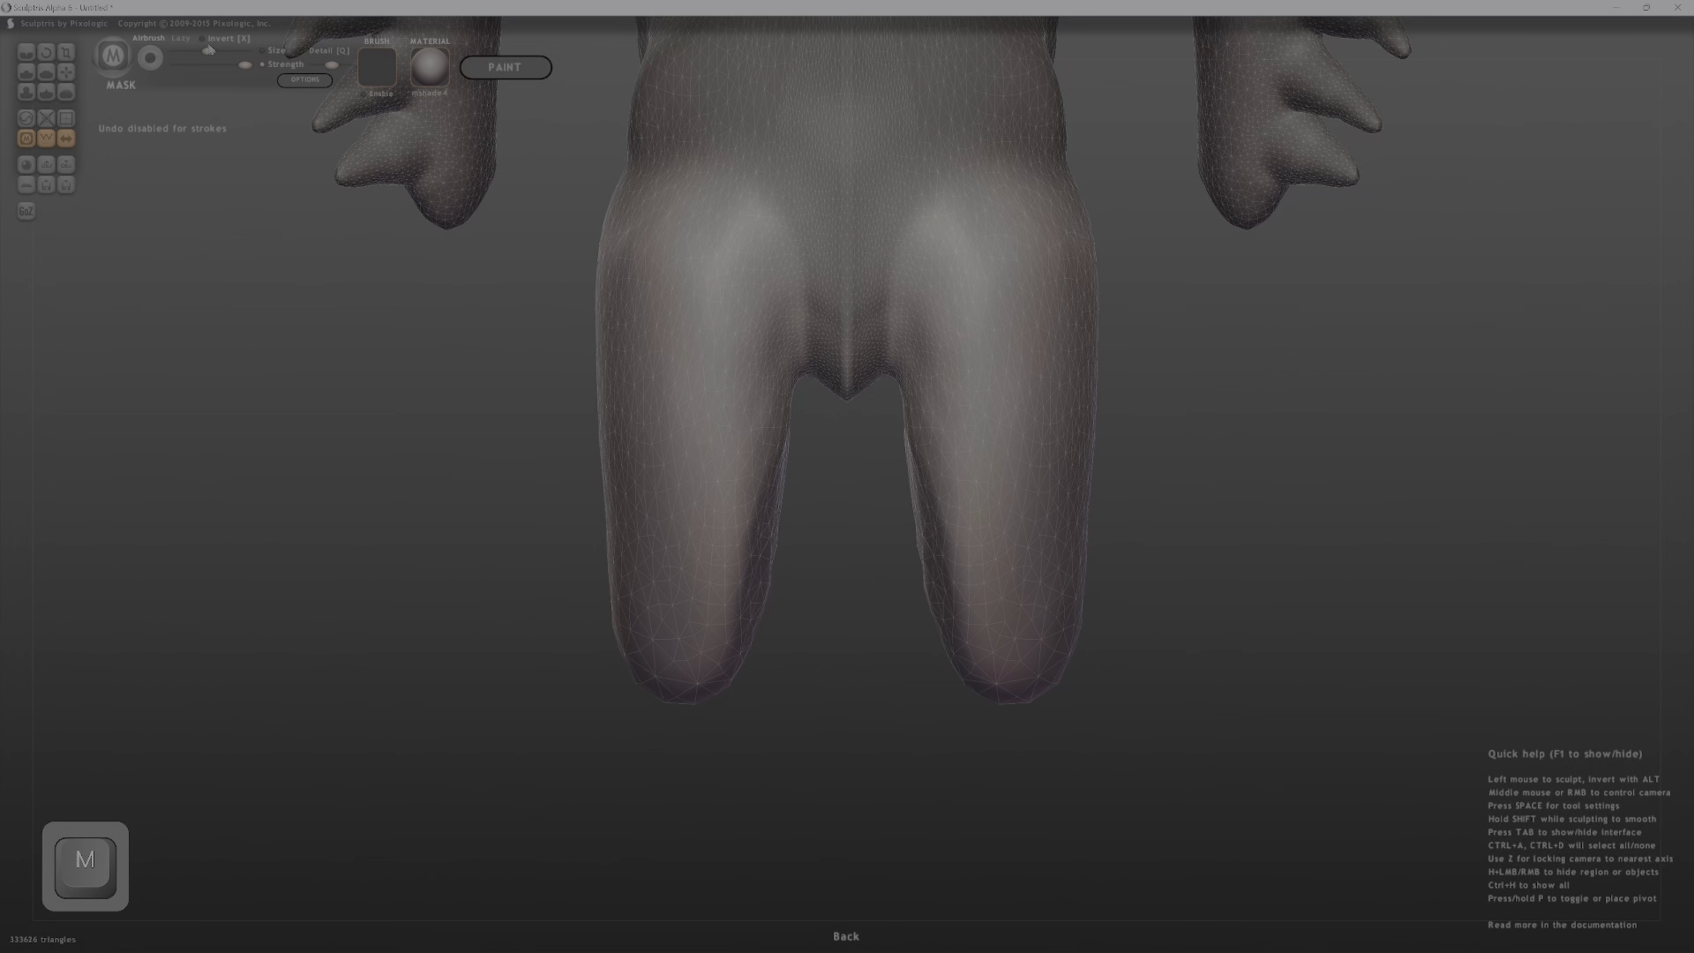
key(x)
mouse_move(962, 234)
mouse_down()
mouse_move(915, 287)
mouse_move(971, 228)
mouse_move(989, 277)
mouse_up()
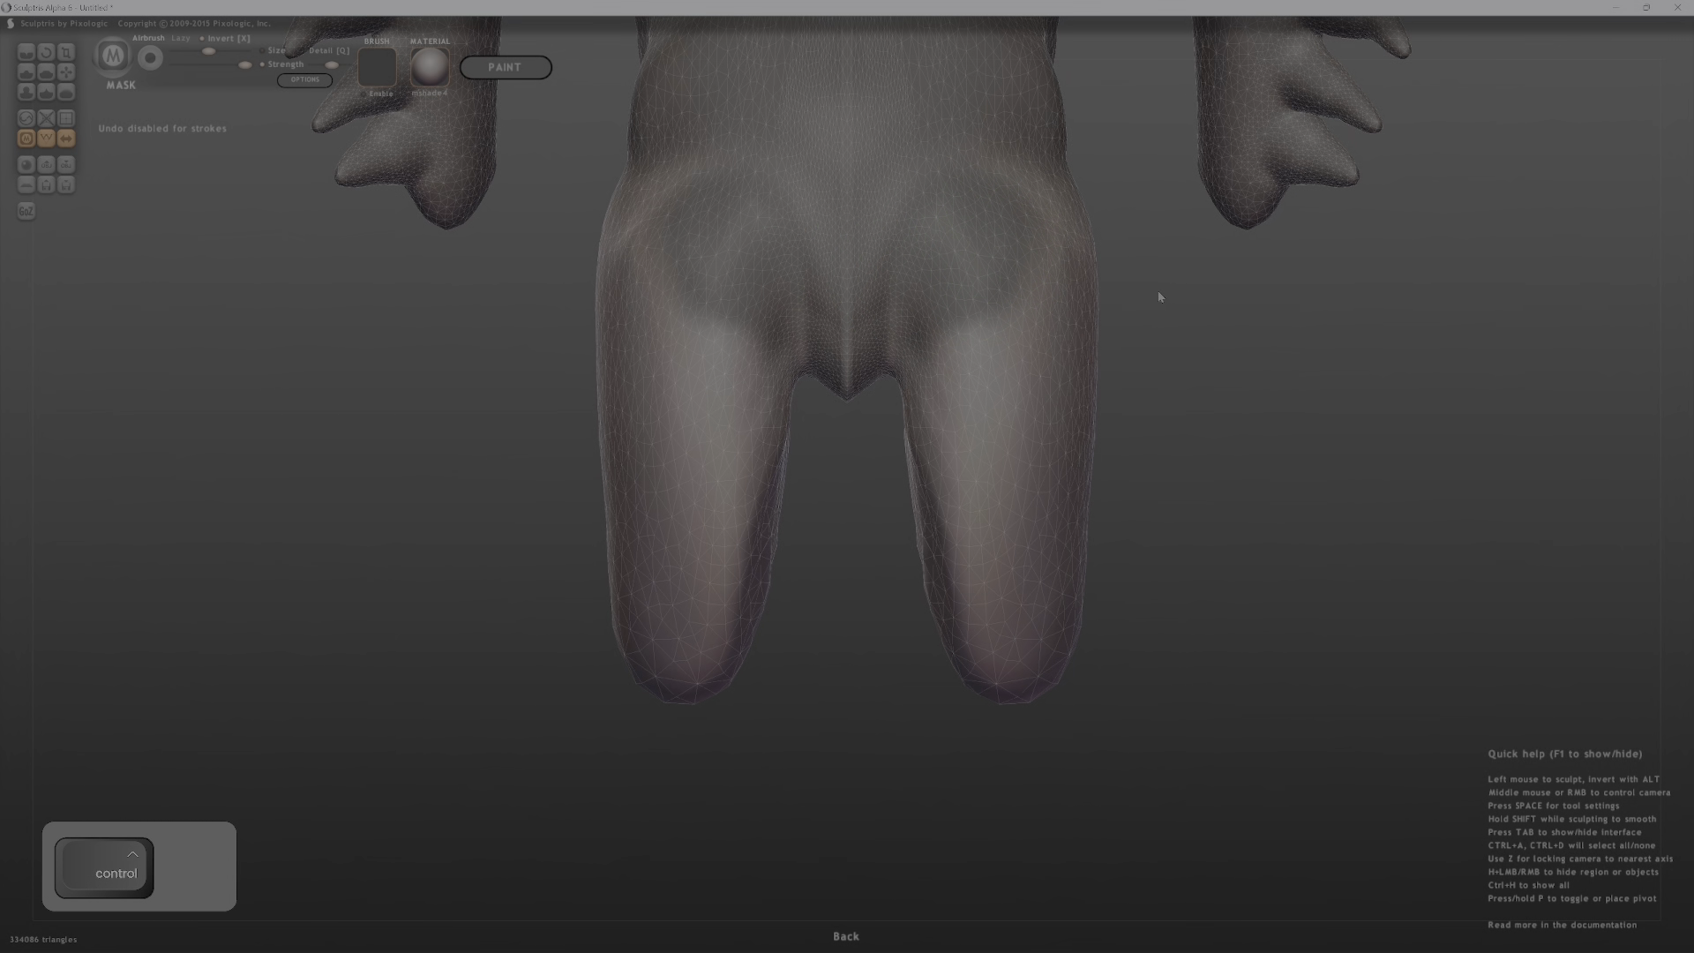
key(ctrl+z)
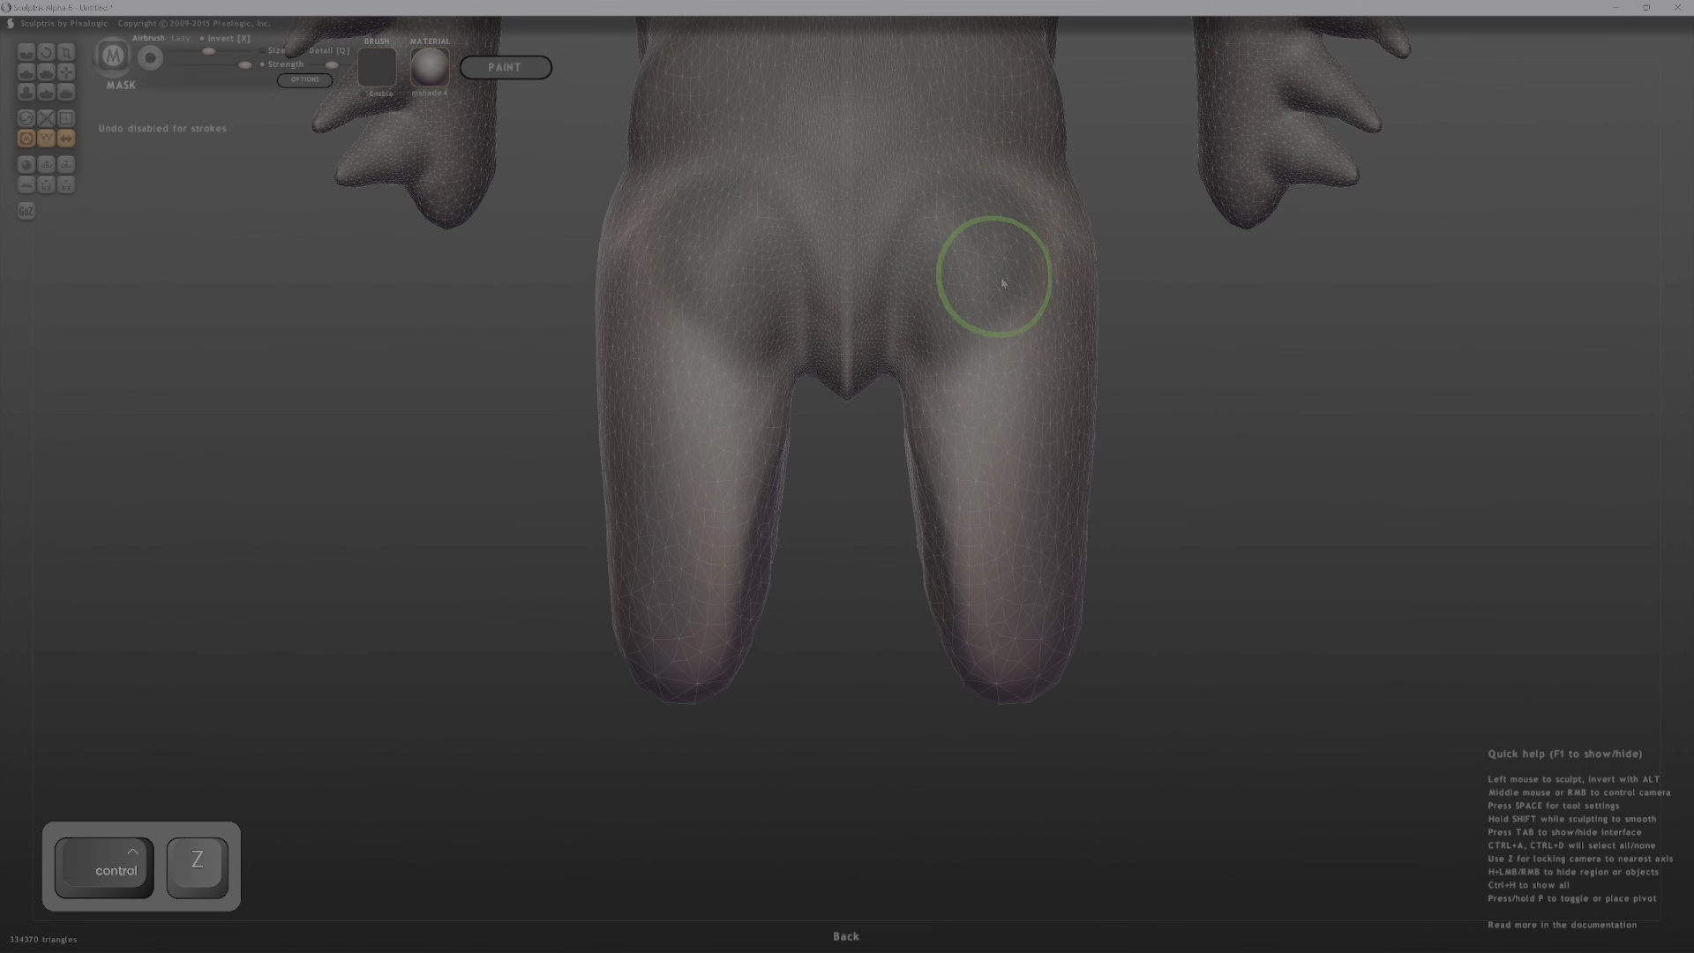
key(x)
mouse_move(986, 276)
mouse_down()
mouse_move(941, 238)
mouse_move(965, 303)
mouse_move(921, 269)
mouse_move(933, 366)
mouse_move(1002, 208)
mouse_move(903, 280)
mouse_move(914, 344)
mouse_move(986, 219)
mouse_move(1021, 205)
mouse_up()
mouse_move(1246, 306)
mouse_down()
mouse_move(1034, 331)
mouse_move(843, 289)
mouse_move(1263, 300)
mouse_move(1229, 298)
mouse_up()
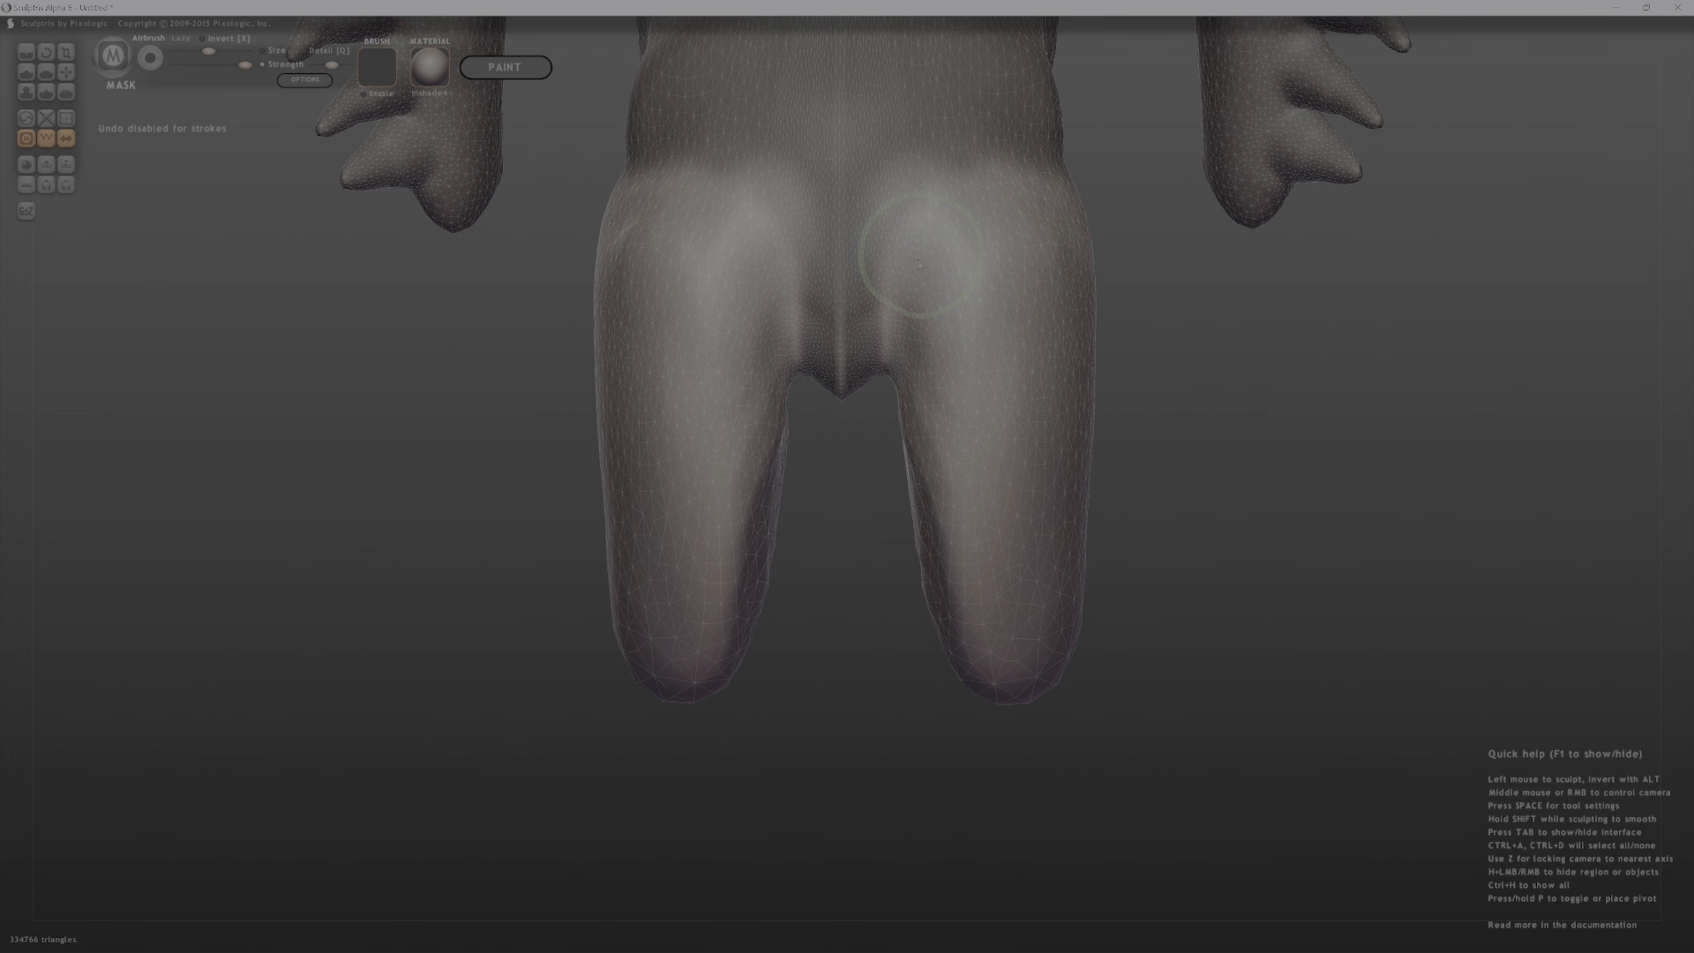
Build up the buttocks with the Draw brush and smooth them into the backs of the thighs.
key(d)
mouse_move(918, 339)
mouse_down()
mouse_move(898, 305)
mouse_move(894, 319)
mouse_move(988, 193)
mouse_up()
drag(891, 295, 990, 181)
mouse_move(1156, 229)
mouse_down()
mouse_move(856, 249)
mouse_move(892, 264)
mouse_move(828, 323)
mouse_up()
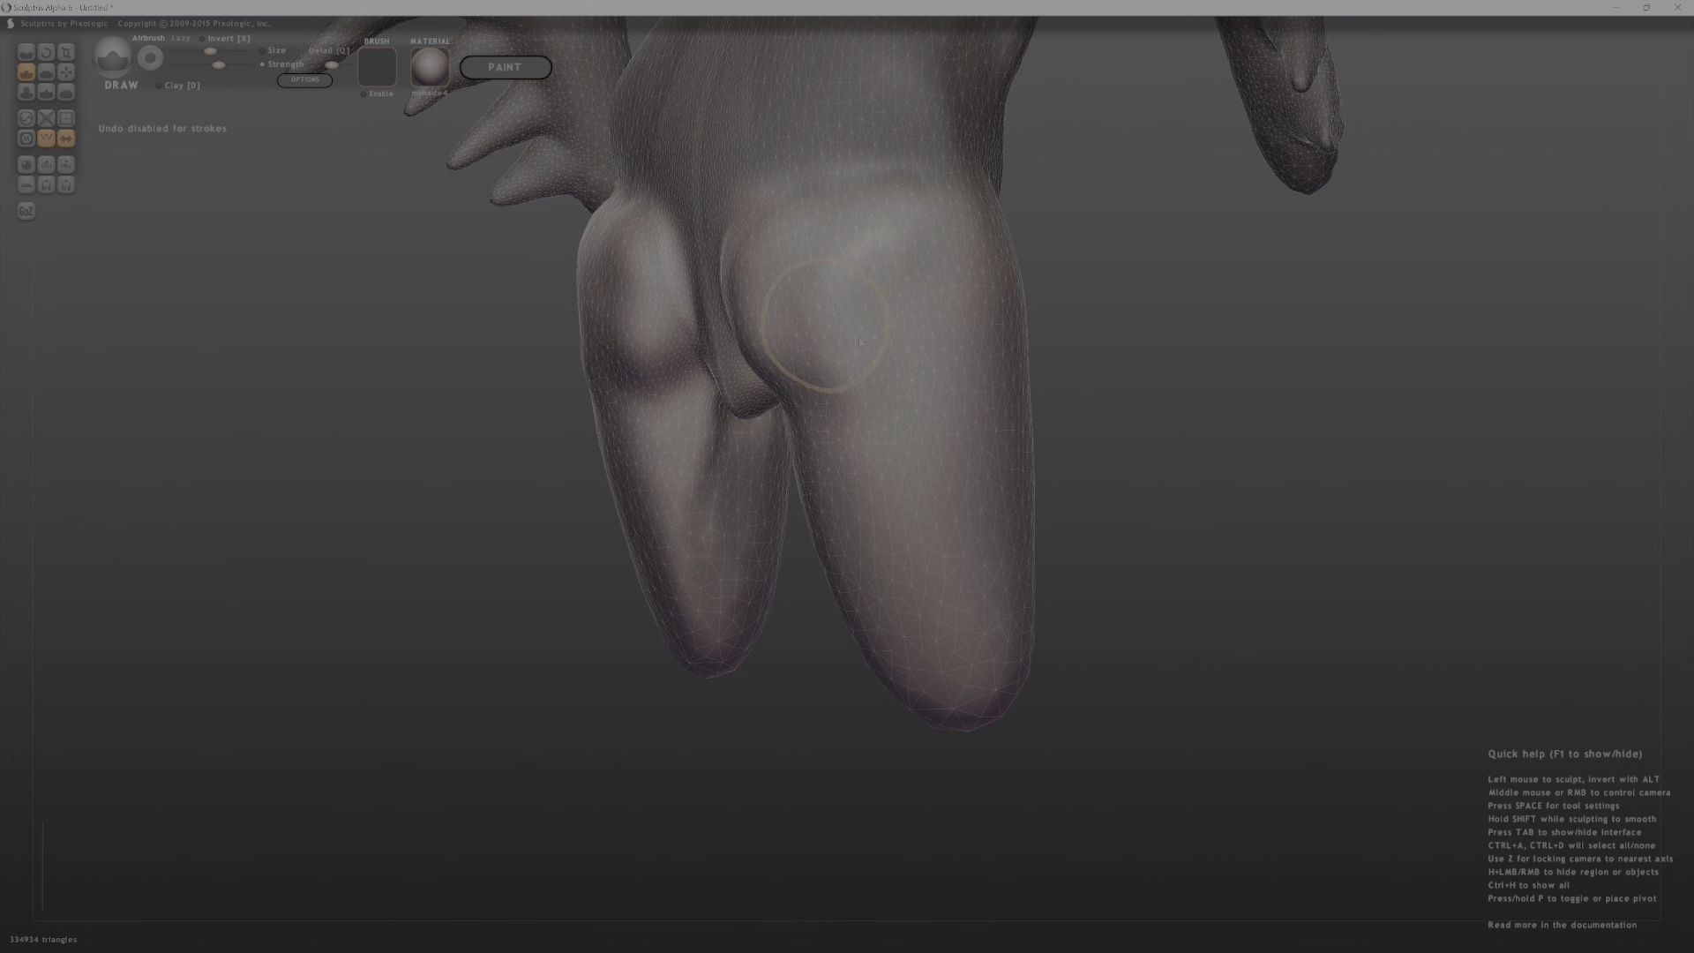
middle_drag(828, 326, 975, 265)
mouse_move(972, 247)
mouse_down()
mouse_move(948, 368)
mouse_move(985, 360)
mouse_up()
middle_drag(985, 353, 944, 384)
mouse_move(935, 308)
mouse_down()
mouse_move(1034, 419)
mouse_move(1023, 357)
mouse_up()
mouse_move(1023, 357)
middle_down()
mouse_move(736, 323)
mouse_move(923, 317)
middle_up()
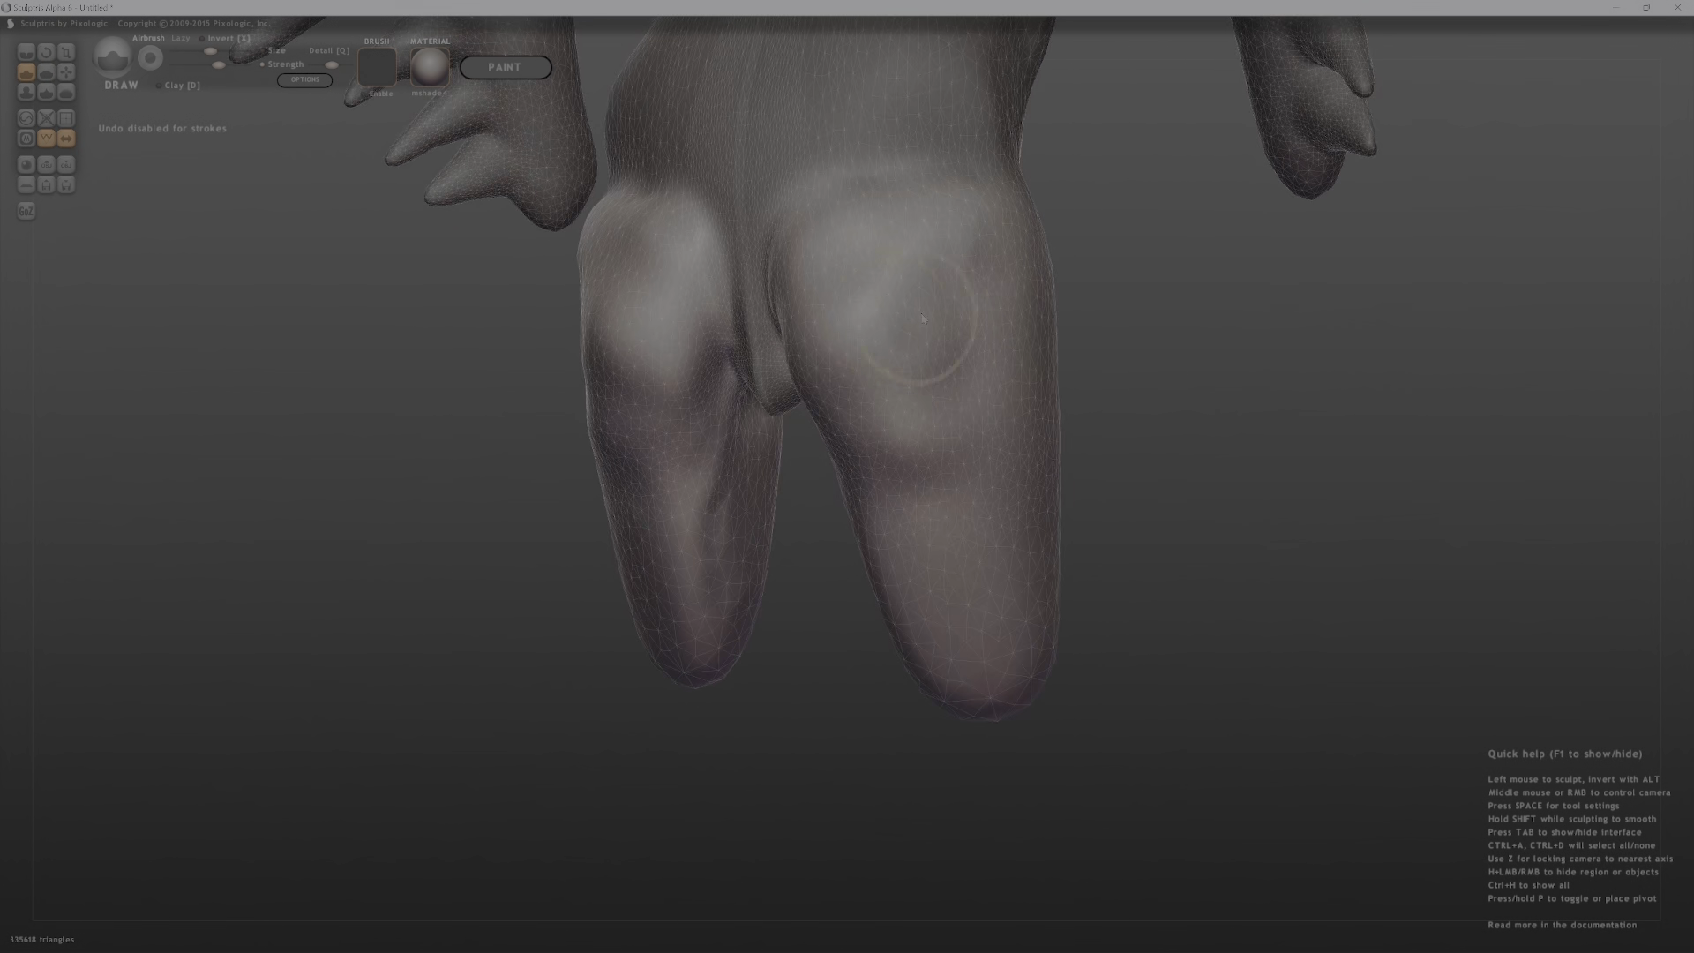
mouse_move(889, 247)
shift+mouse_down()
mouse_move(897, 303)
mouse_move(838, 300)
mouse_move(894, 426)
shift+mouse_up()
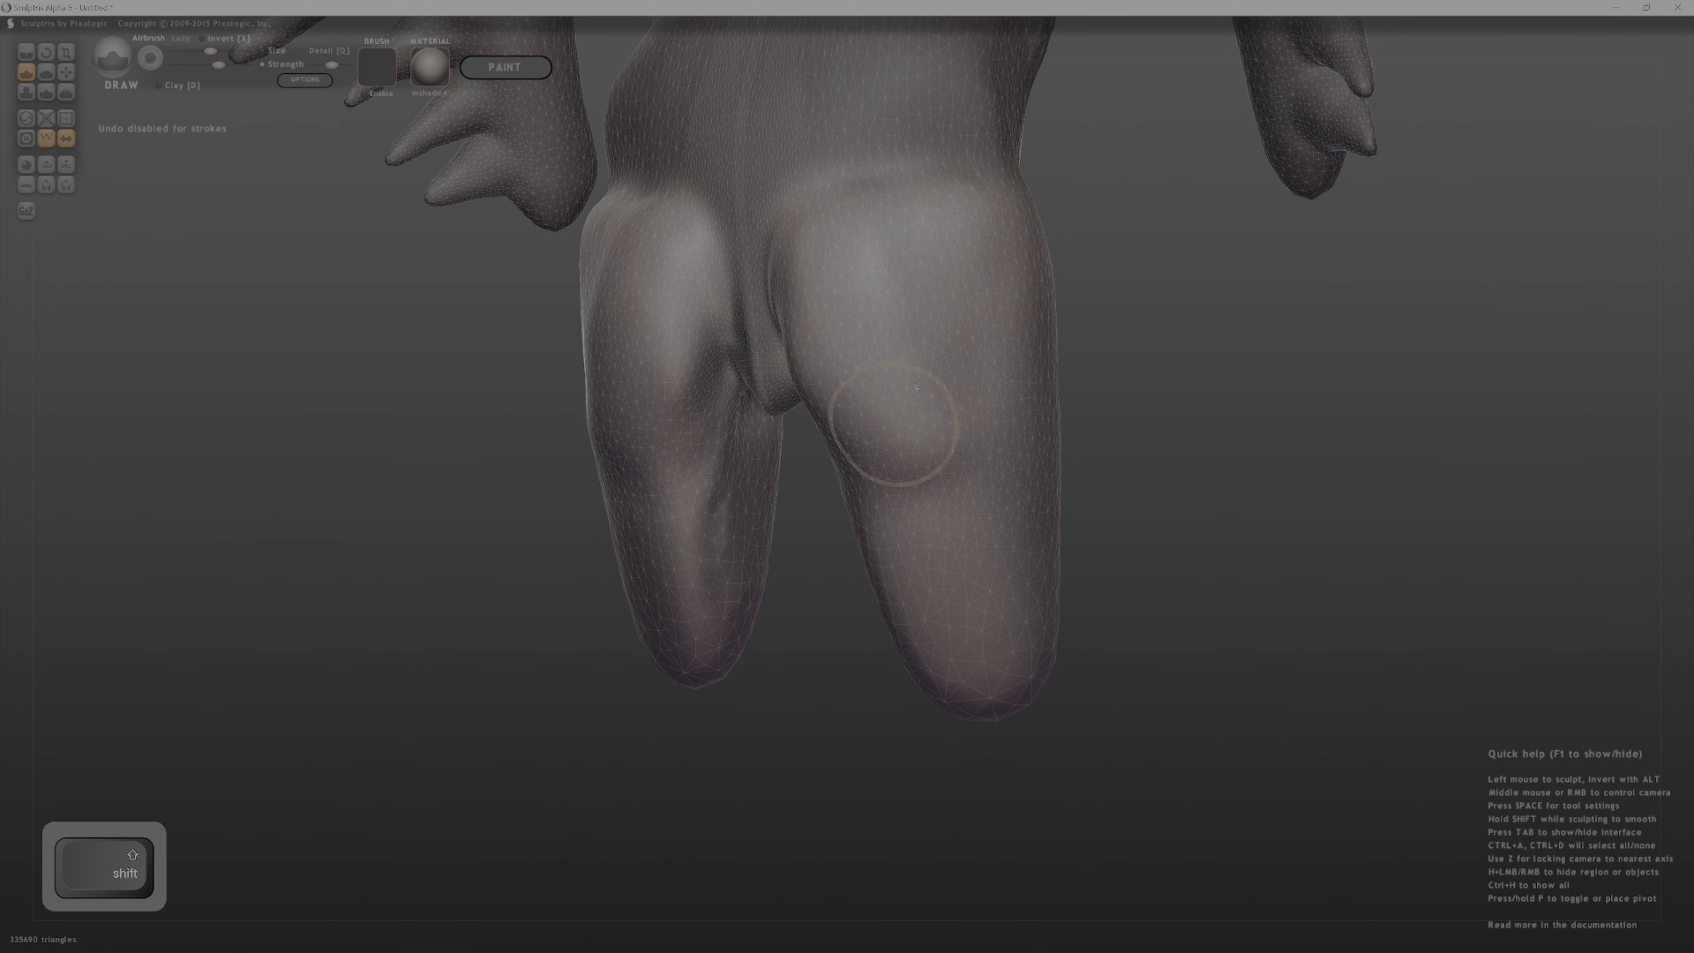
Carve shallow hollows into the lower back just above the buttocks with the inverted Draw brush.
mouse_move(887, 388)
middle_down()
mouse_move(1009, 289)
mouse_move(1064, 206)
mouse_move(1229, 377)
mouse_move(1214, 326)
mouse_move(1346, 438)
mouse_move(1323, 442)
middle_up()
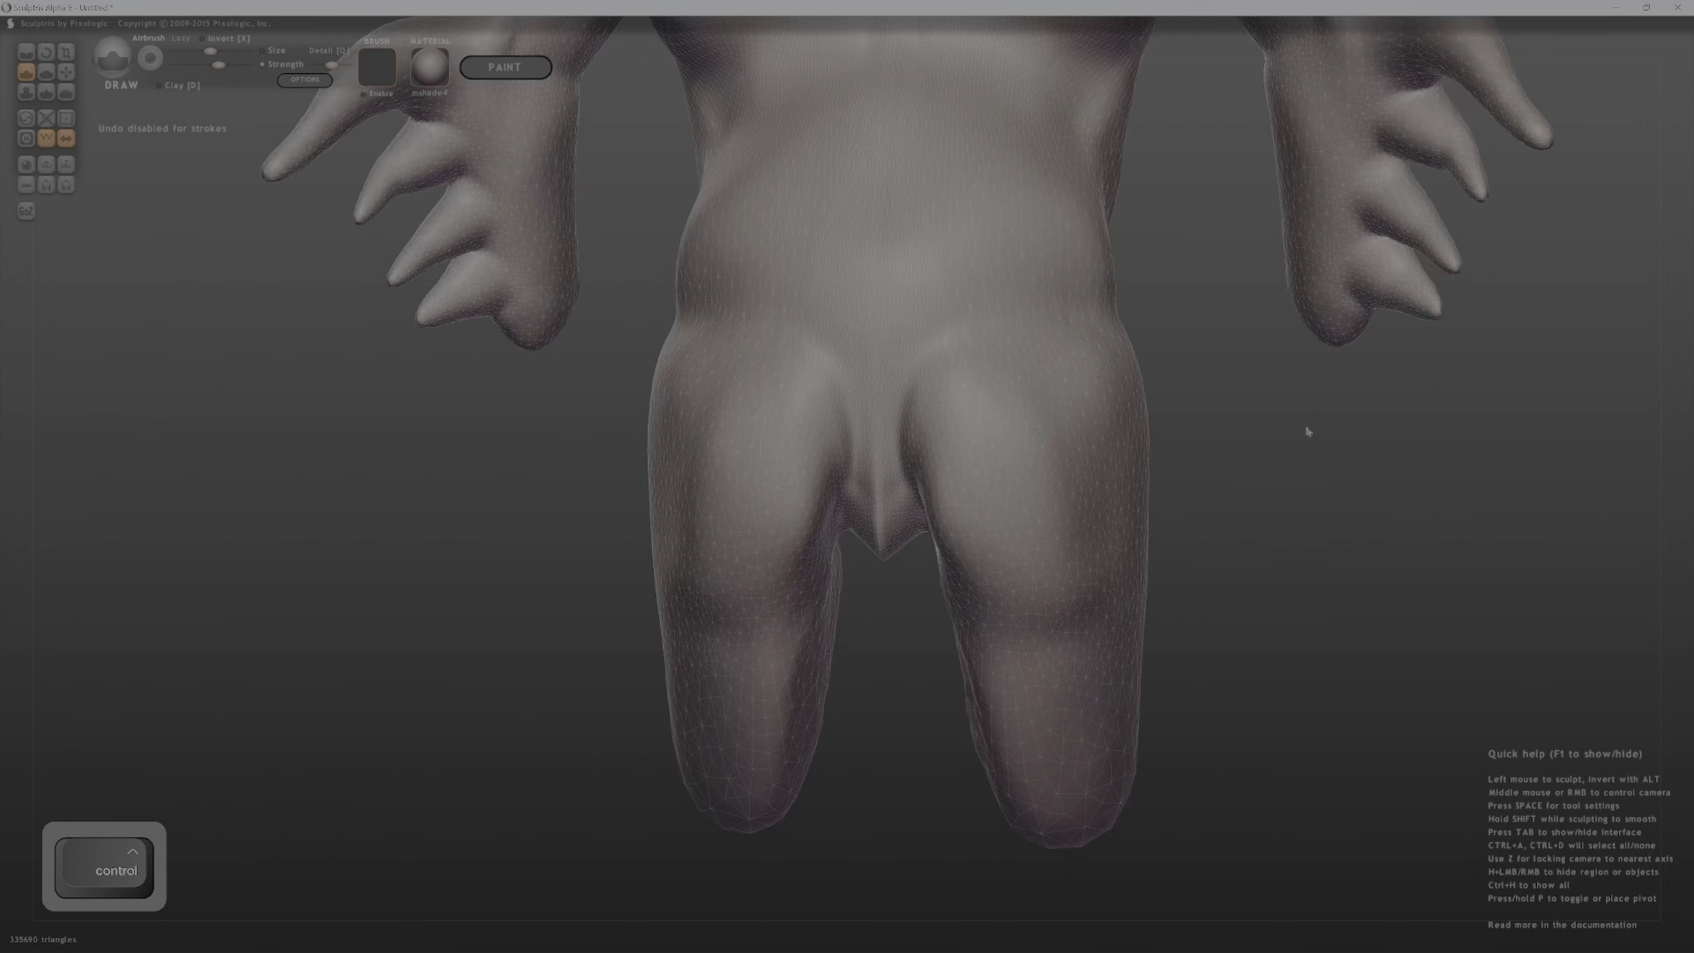
middle_drag(1212, 375, 1043, 353)
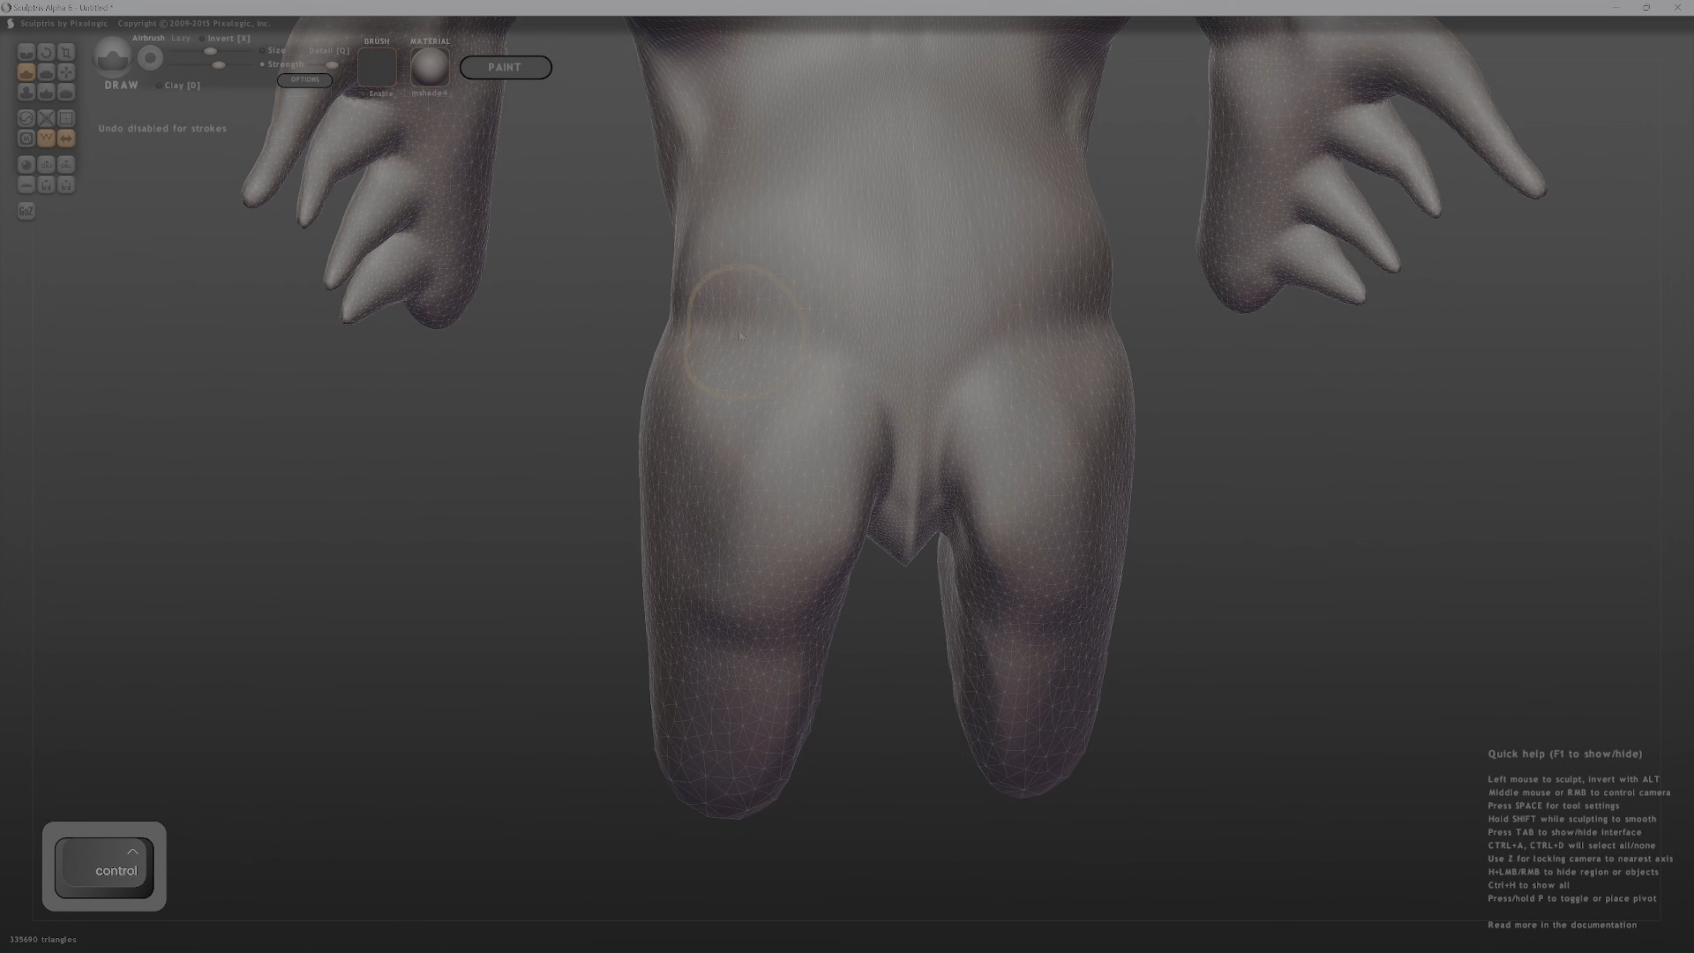
mouse_move(734, 331)
ctrl+mouse_down()
mouse_move(712, 328)
mouse_move(725, 342)
ctrl+mouse_up()
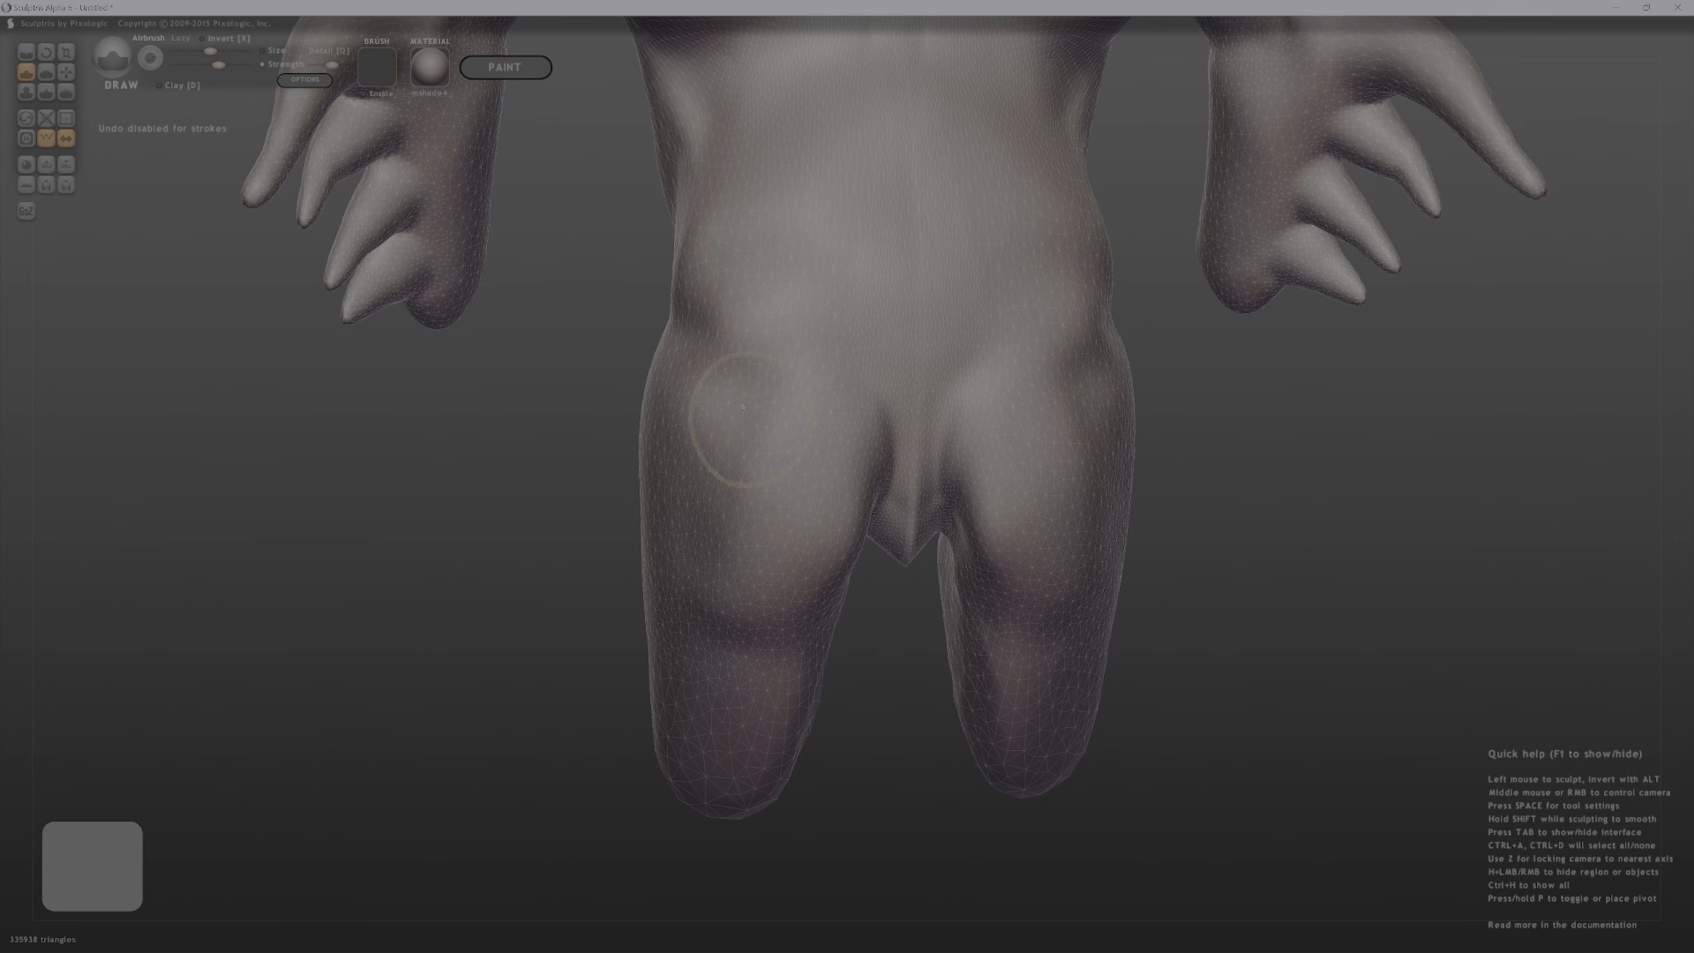
mouse_move(660, 329)
middle_down()
mouse_move(828, 379)
mouse_move(805, 335)
mouse_move(827, 305)
middle_up()
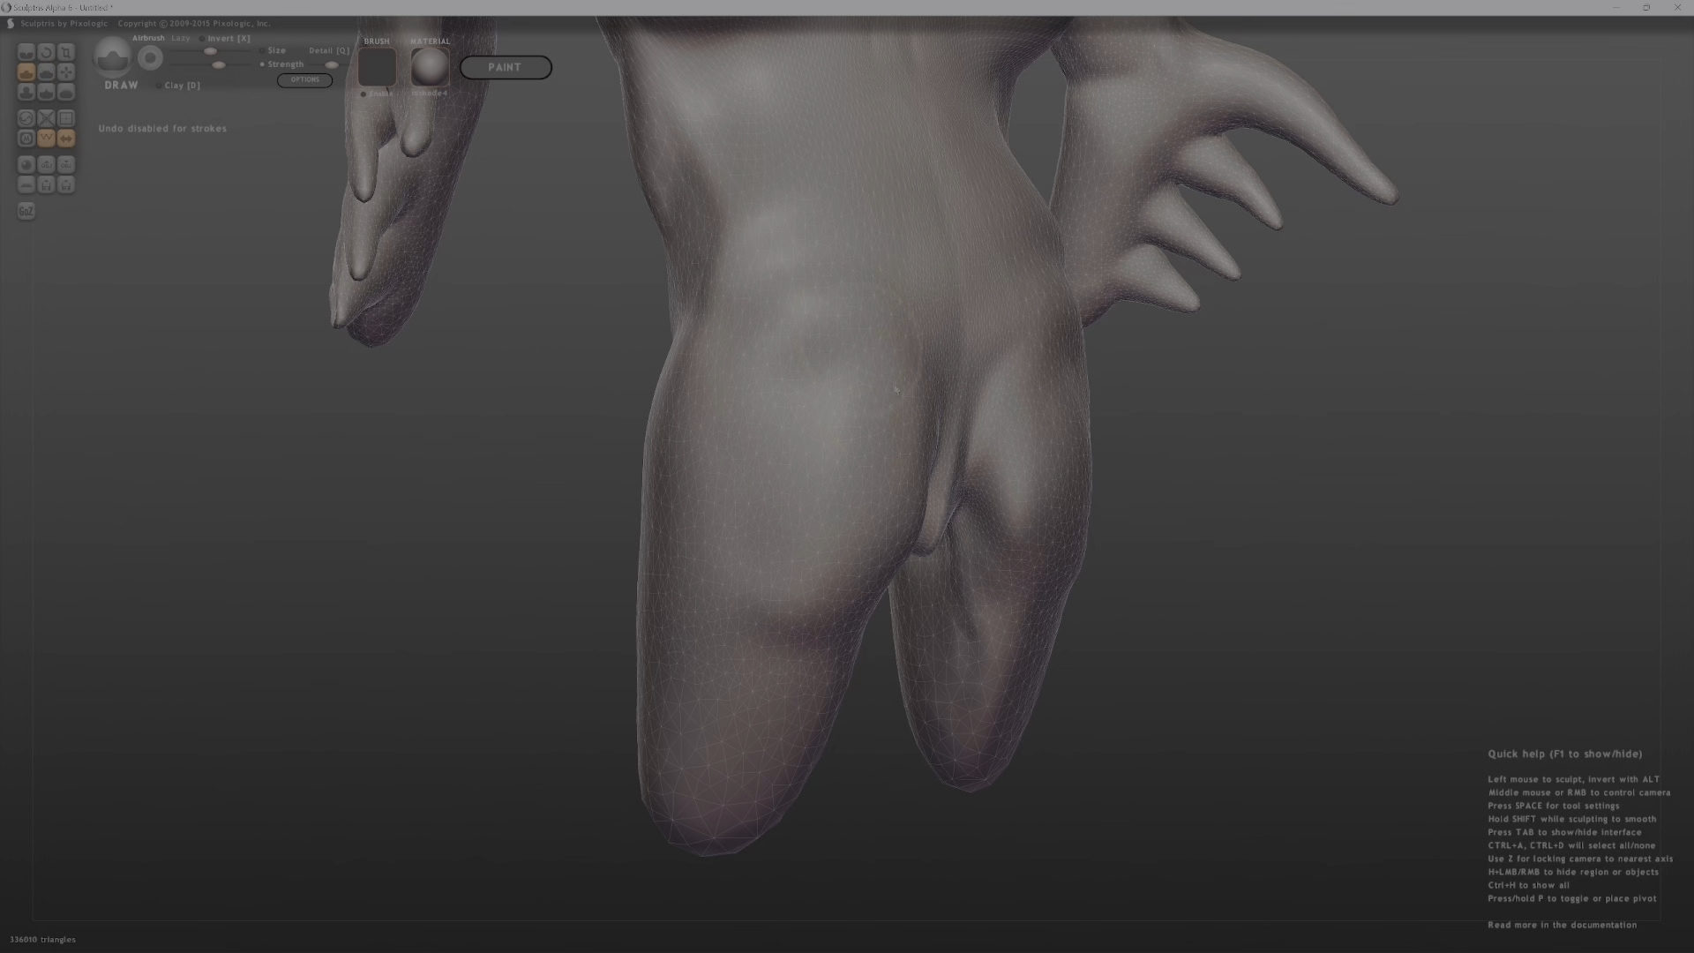
middle_drag(926, 462, 975, 456)
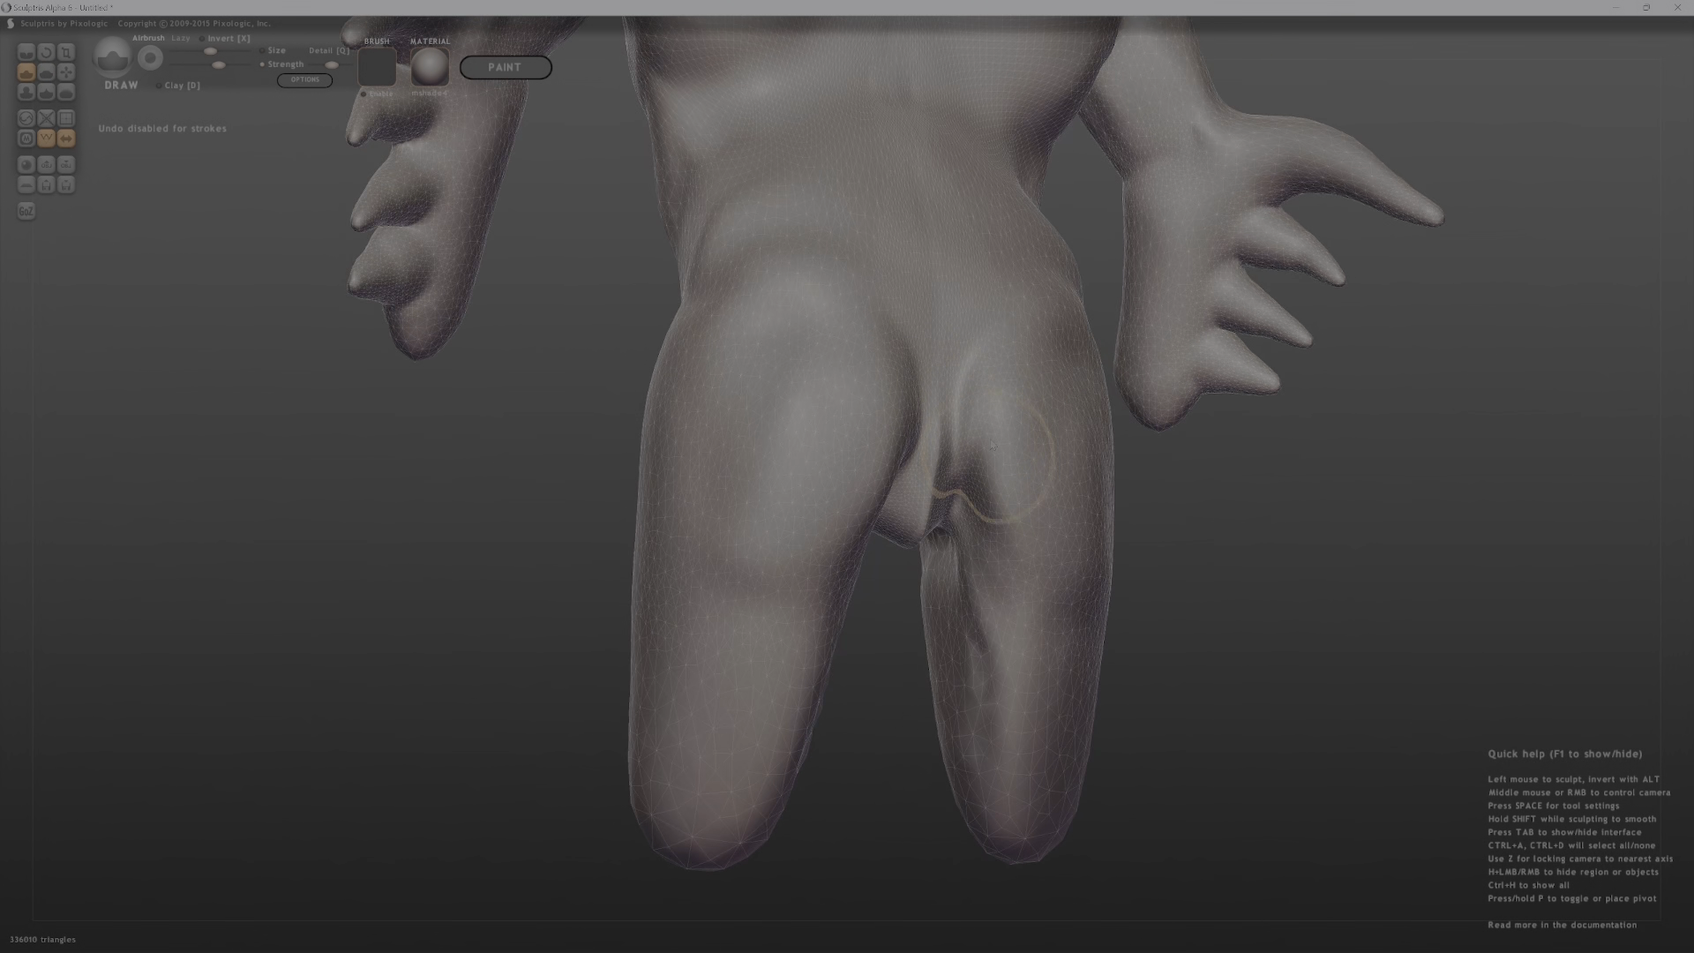
Soften the buttocks and build up their inner edges beside the cleft with a smaller Draw brush, smoothing the result.
mouse_move(990, 443)
mouse_down()
mouse_move(1002, 533)
mouse_move(990, 507)
mouse_up()
drag(834, 438, 840, 404)
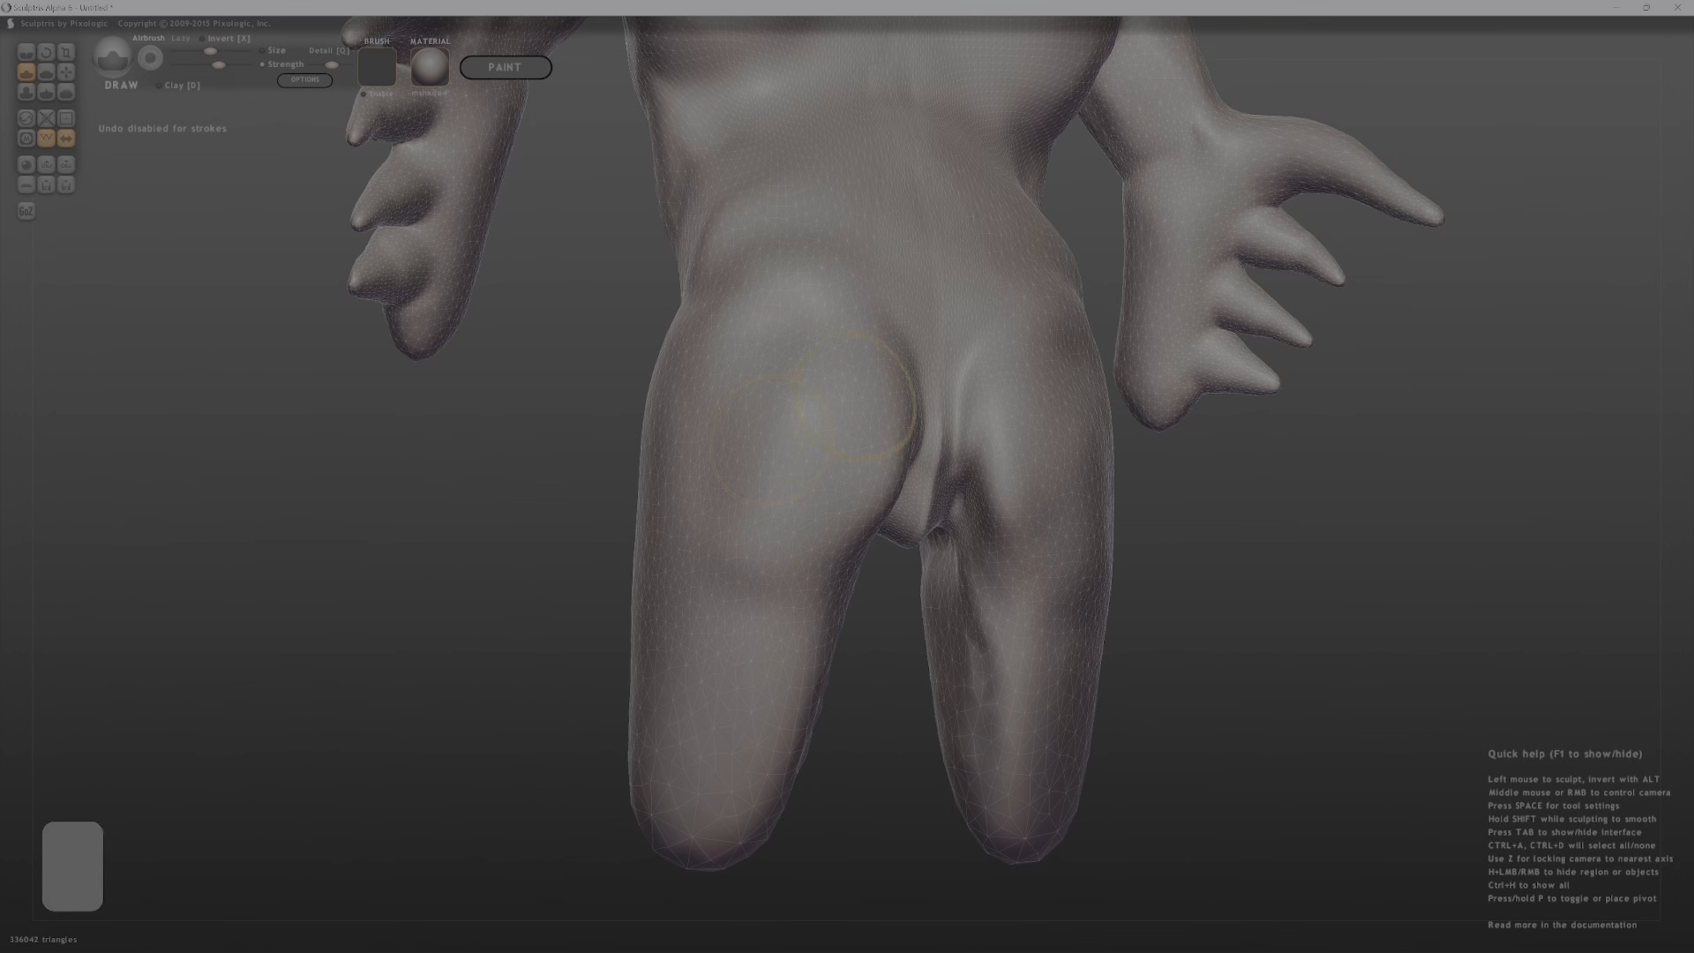
middle_drag(840, 443, 811, 566)
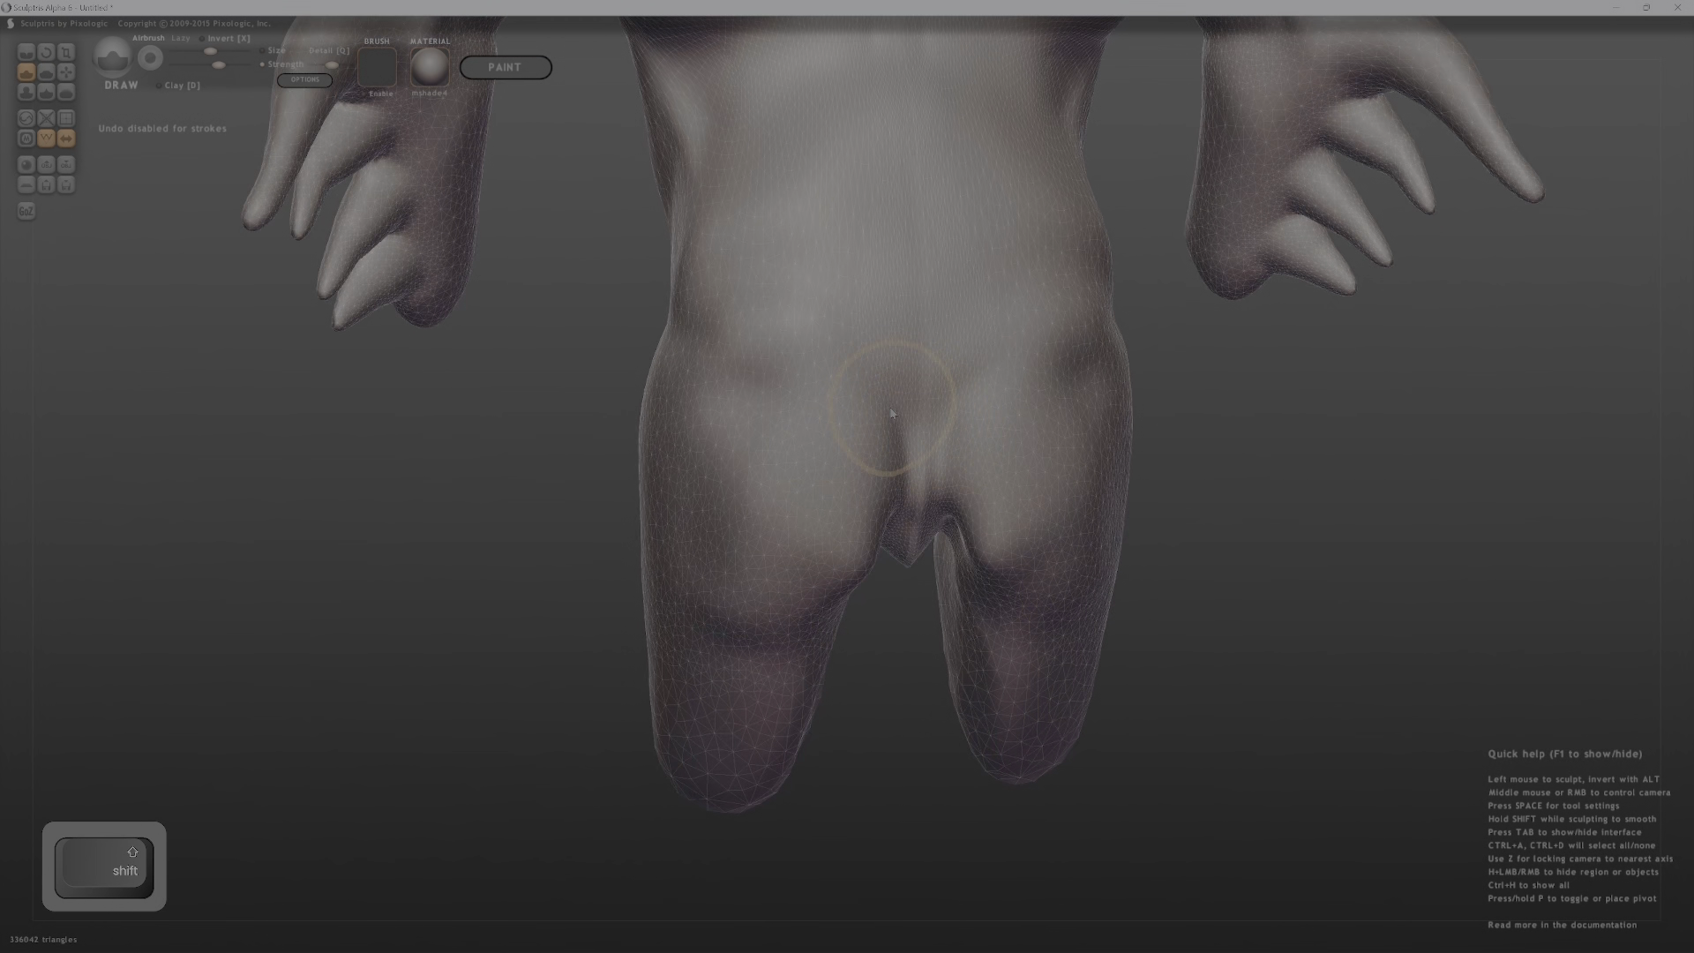
key(bracketleft)
drag(963, 468, 961, 519)
middle_drag(961, 519, 970, 418)
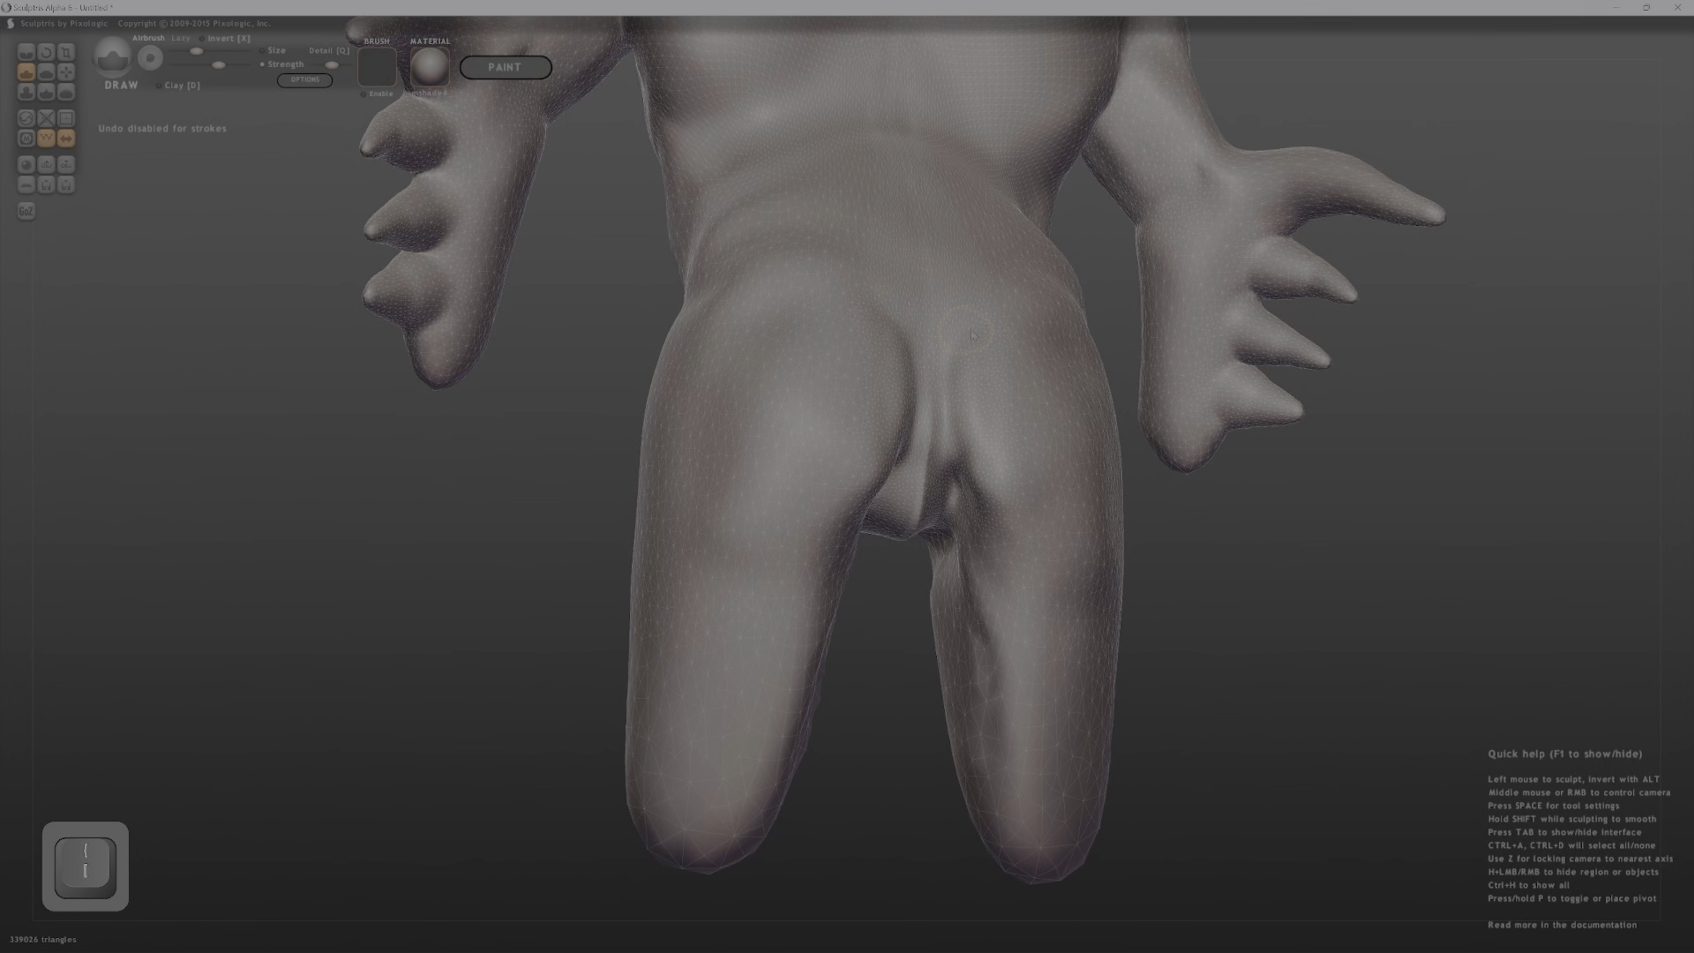
drag(1016, 331, 1025, 464)
key(shift)
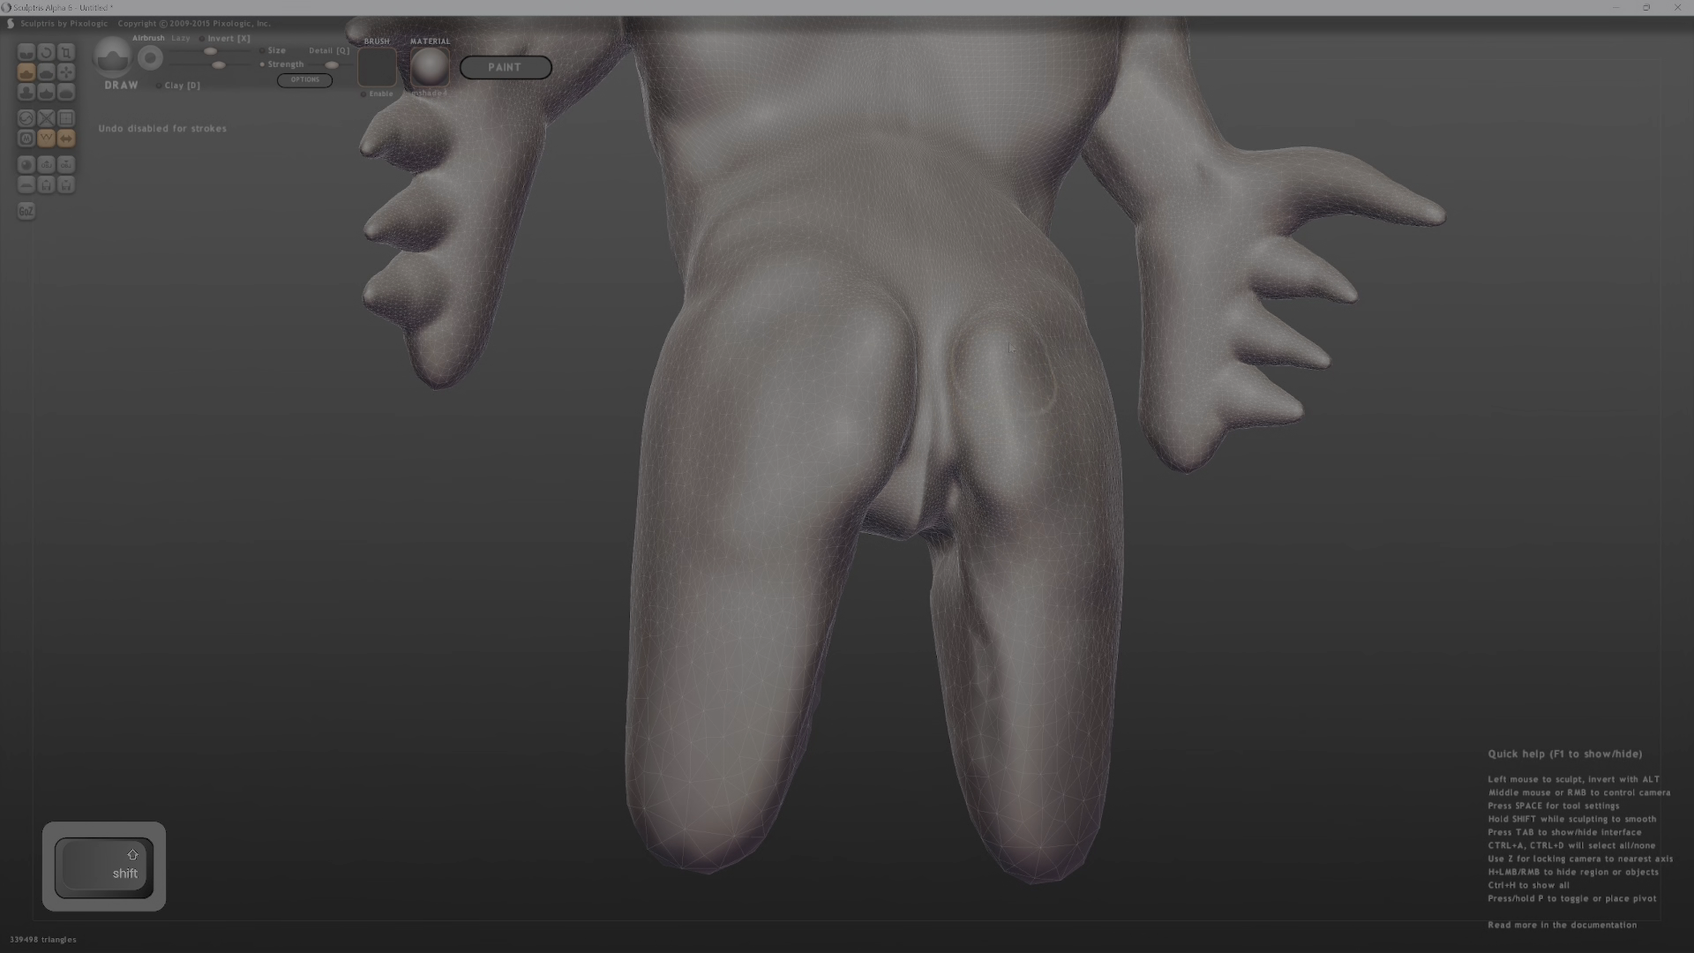
Examine the hips, buttocks and leg stumps from the side, front and underneath.
middle_drag(792, 401, 931, 386)
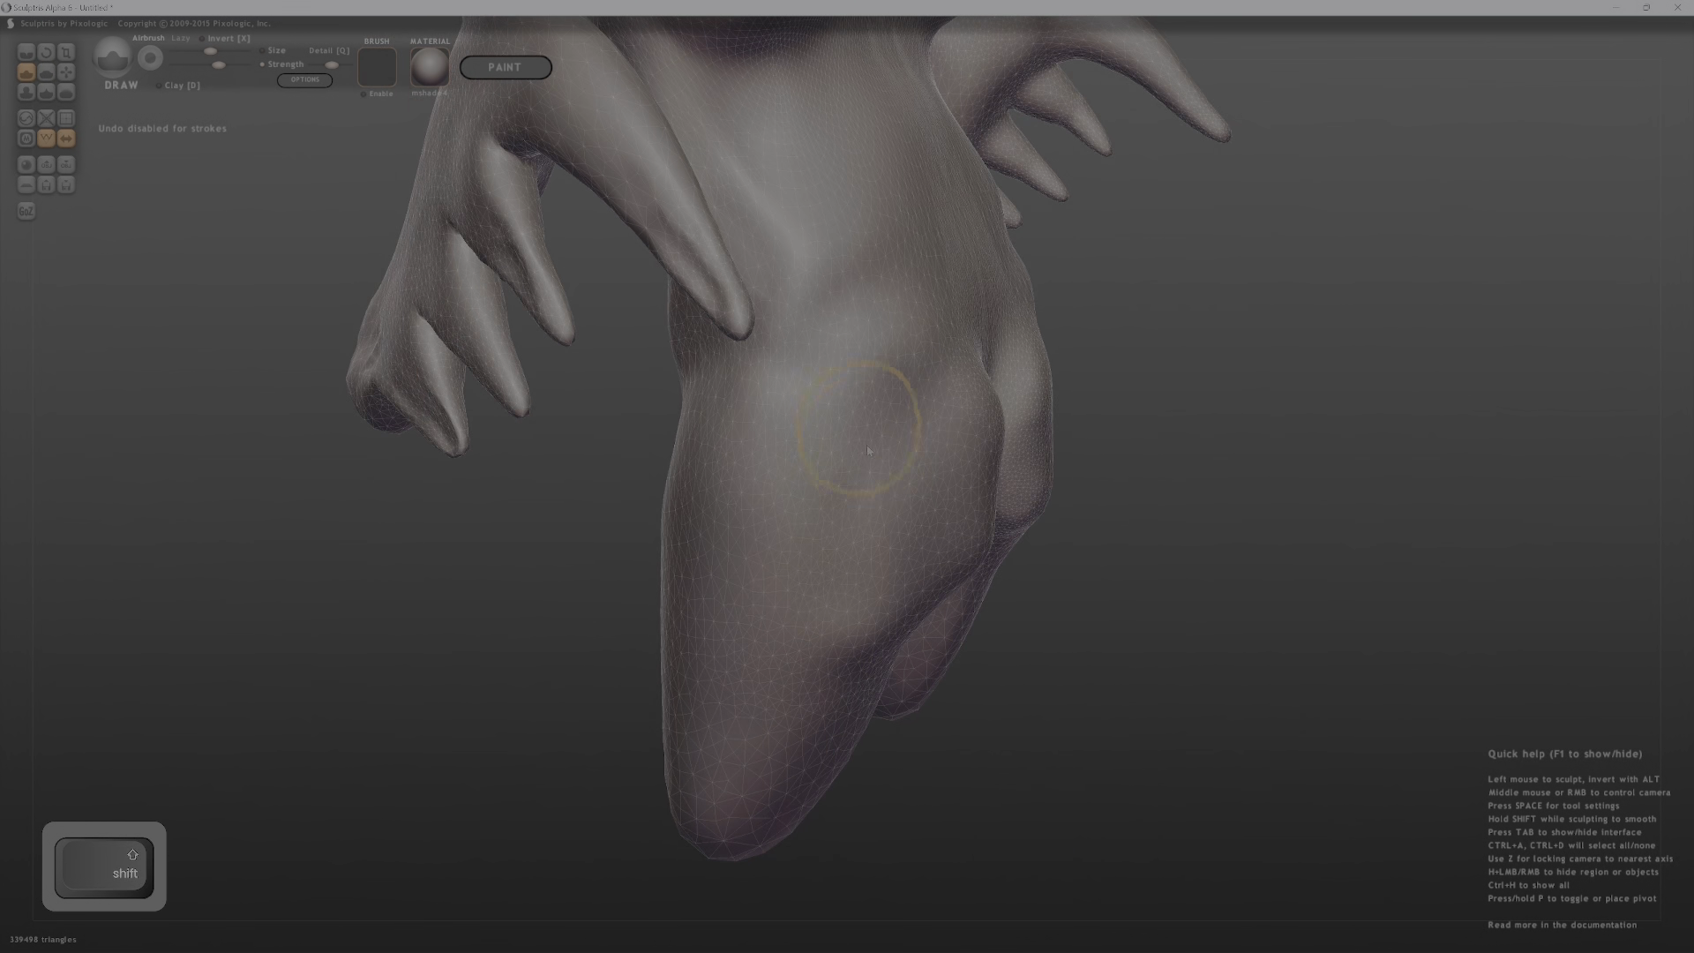
middle_drag(868, 451, 1044, 374)
middle_drag(800, 457, 1105, 477)
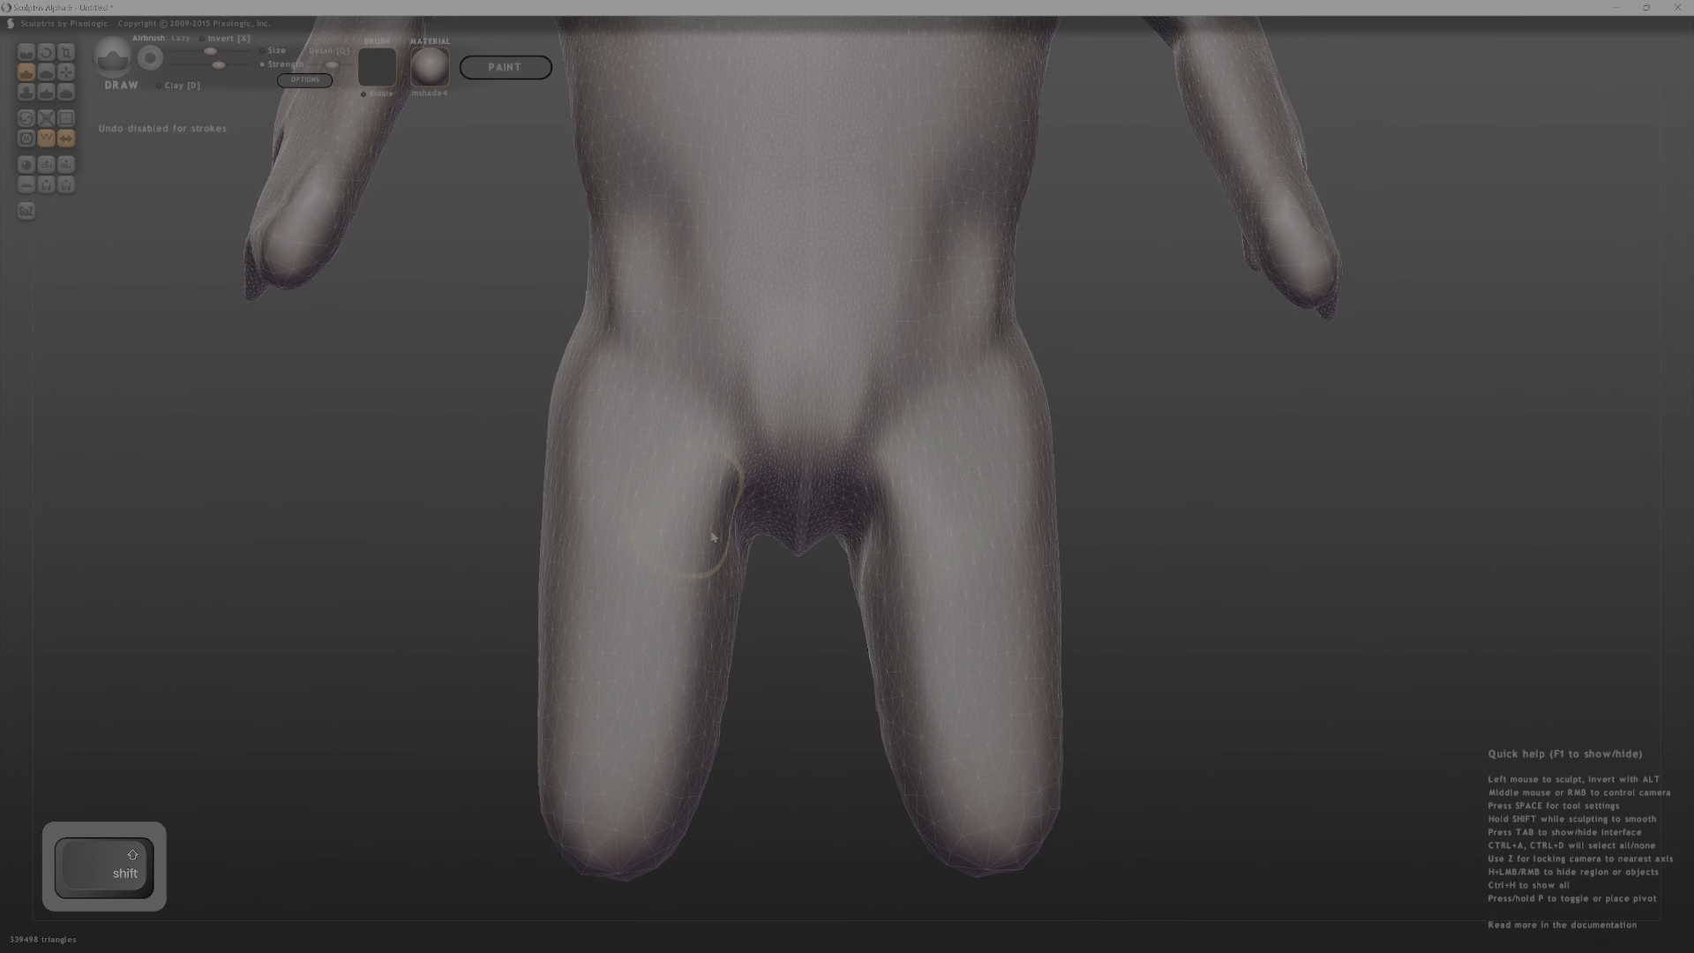
ctrl+middle_drag(827, 388, 1006, 414)
ctrl+middle_drag(1005, 415, 1033, 450)
mouse_move(1033, 450)
ctrl+middle_down()
mouse_move(1040, 513)
mouse_move(1004, 476)
ctrl+middle_up()
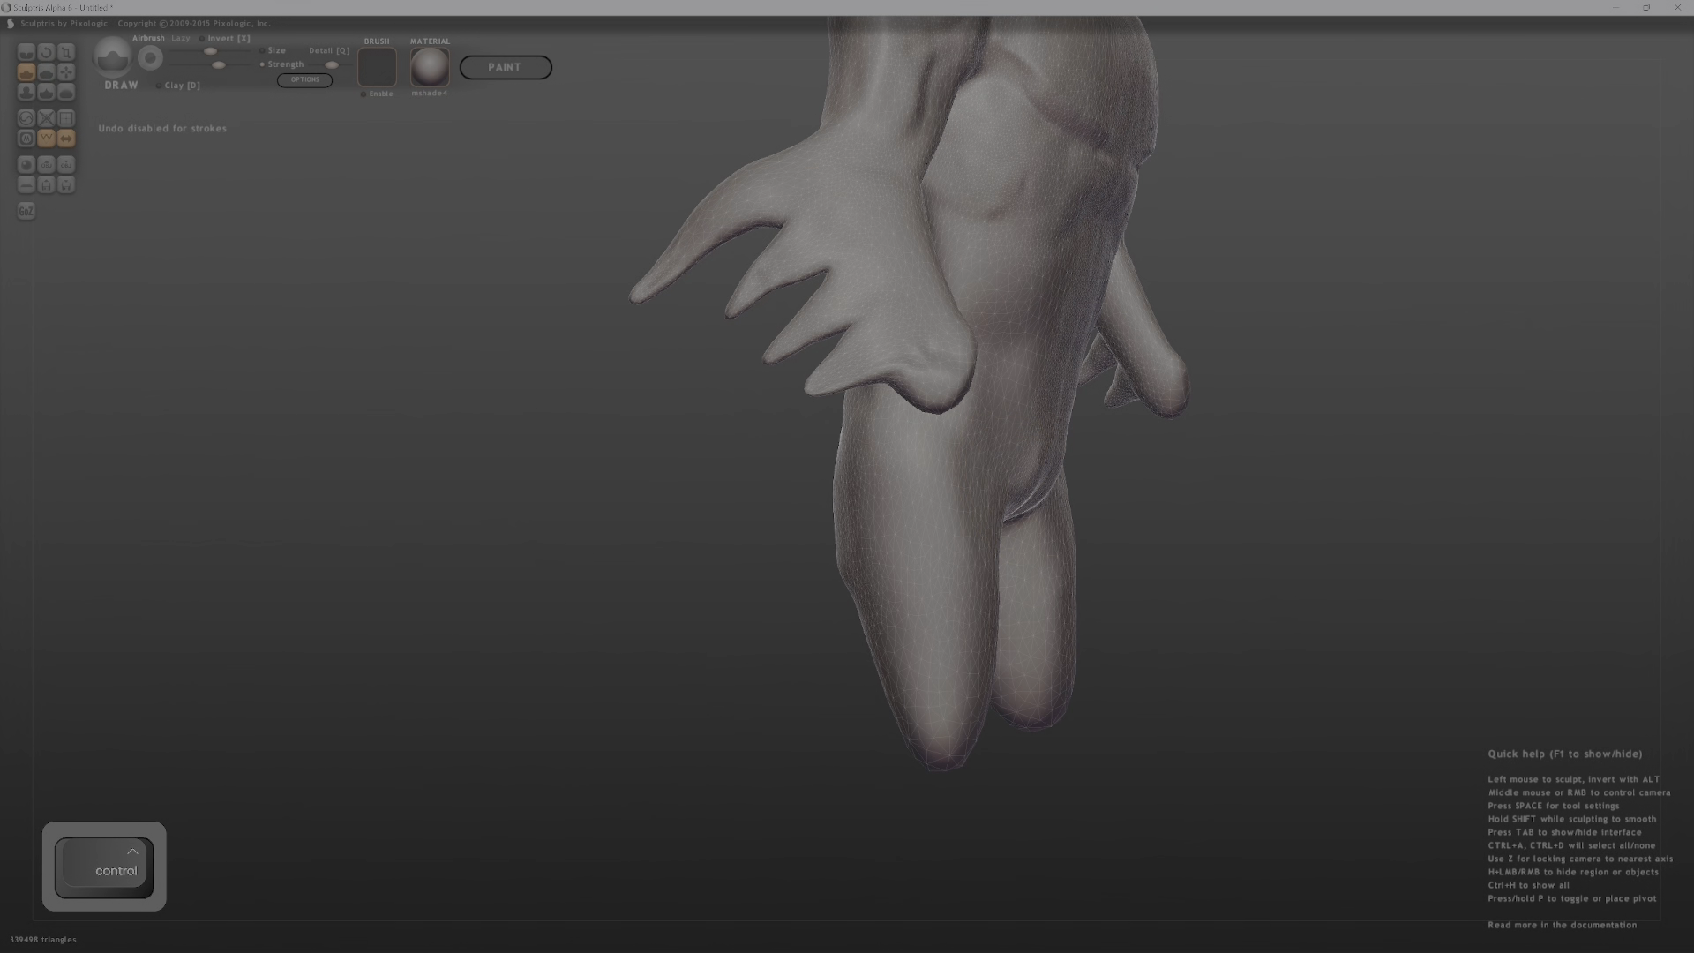
mouse_move(1332, 480)
middle_down()
mouse_move(1195, 553)
mouse_move(1213, 554)
mouse_move(1182, 423)
middle_up()
mouse_move(1065, 574)
middle_down()
mouse_move(972, 547)
mouse_move(850, 665)
mouse_move(939, 461)
middle_up()
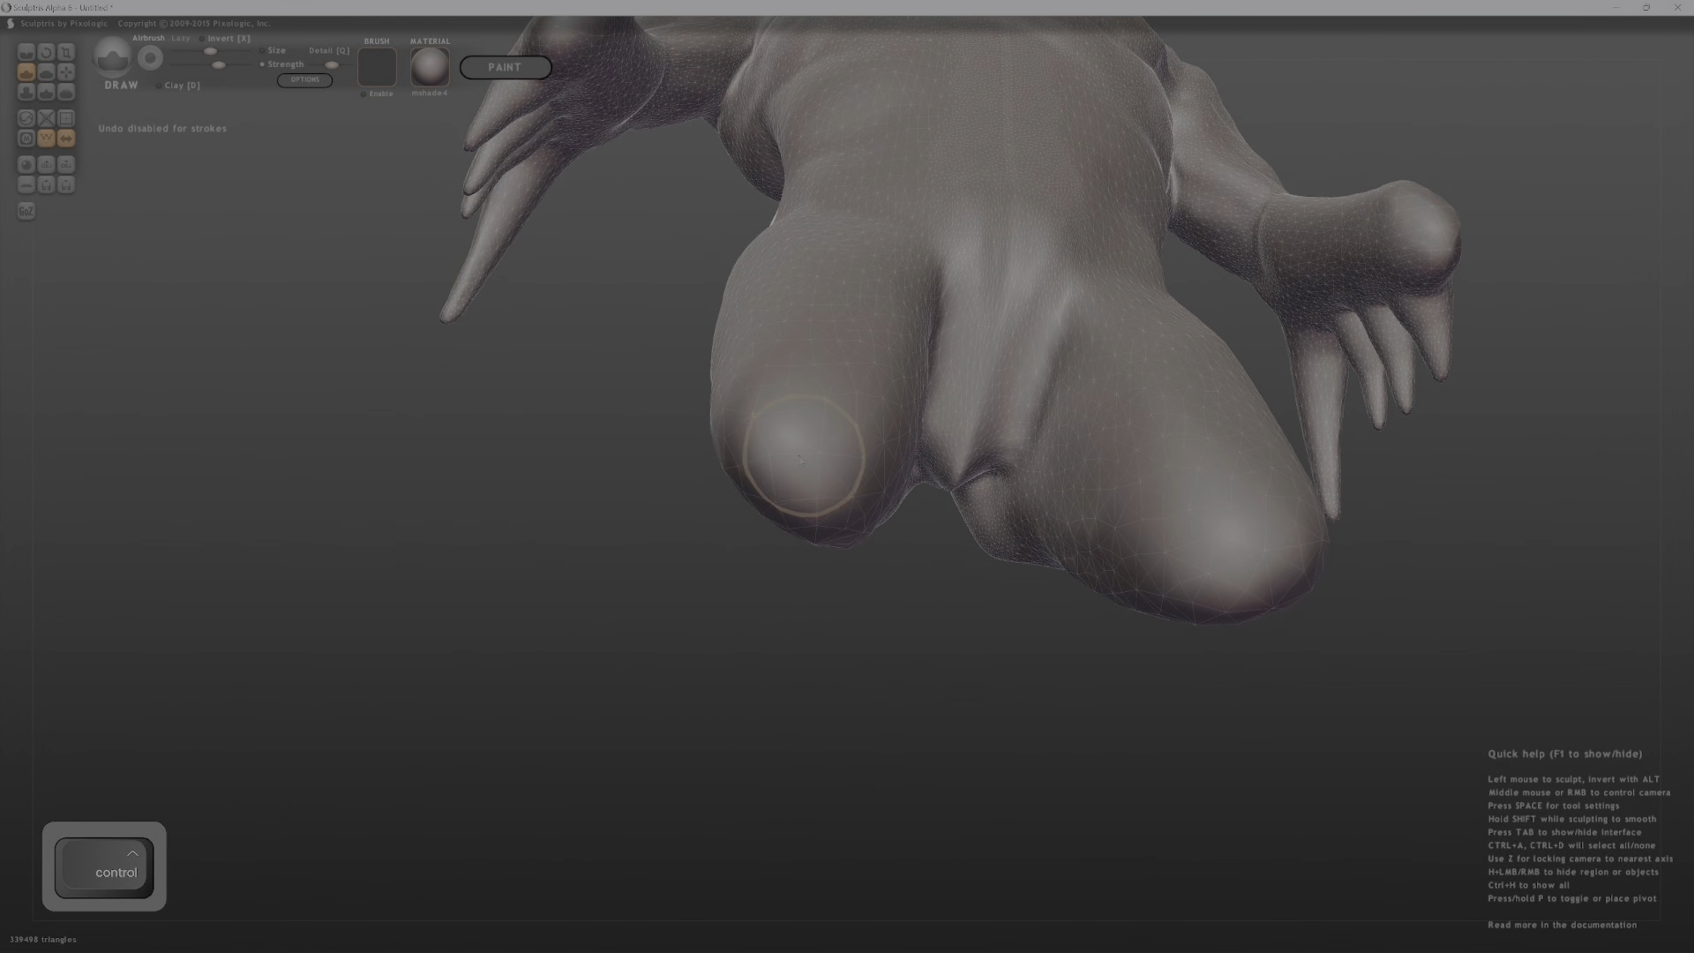
Smooth and refine the rounded lower ends of both leg stumps with the Draw brush.
mouse_move(801, 466)
shift+mouse_down()
mouse_move(799, 490)
mouse_move(767, 467)
shift+mouse_up()
mouse_move(816, 516)
middle_down()
mouse_move(849, 353)
mouse_move(862, 597)
mouse_move(781, 625)
middle_up()
key(ctrl)
drag(776, 631, 794, 651)
mouse_move(795, 653)
middle_down()
mouse_move(869, 441)
mouse_move(889, 485)
mouse_move(908, 416)
mouse_move(899, 446)
mouse_move(894, 326)
middle_up()
key(ctrl)
mouse_move(893, 325)
mouse_down()
mouse_move(937, 331)
mouse_move(904, 307)
mouse_up()
mouse_move(909, 306)
middle_down()
mouse_move(1041, 318)
mouse_move(1228, 438)
mouse_move(931, 568)
middle_up()
drag(931, 569, 918, 640)
key(ctrl)
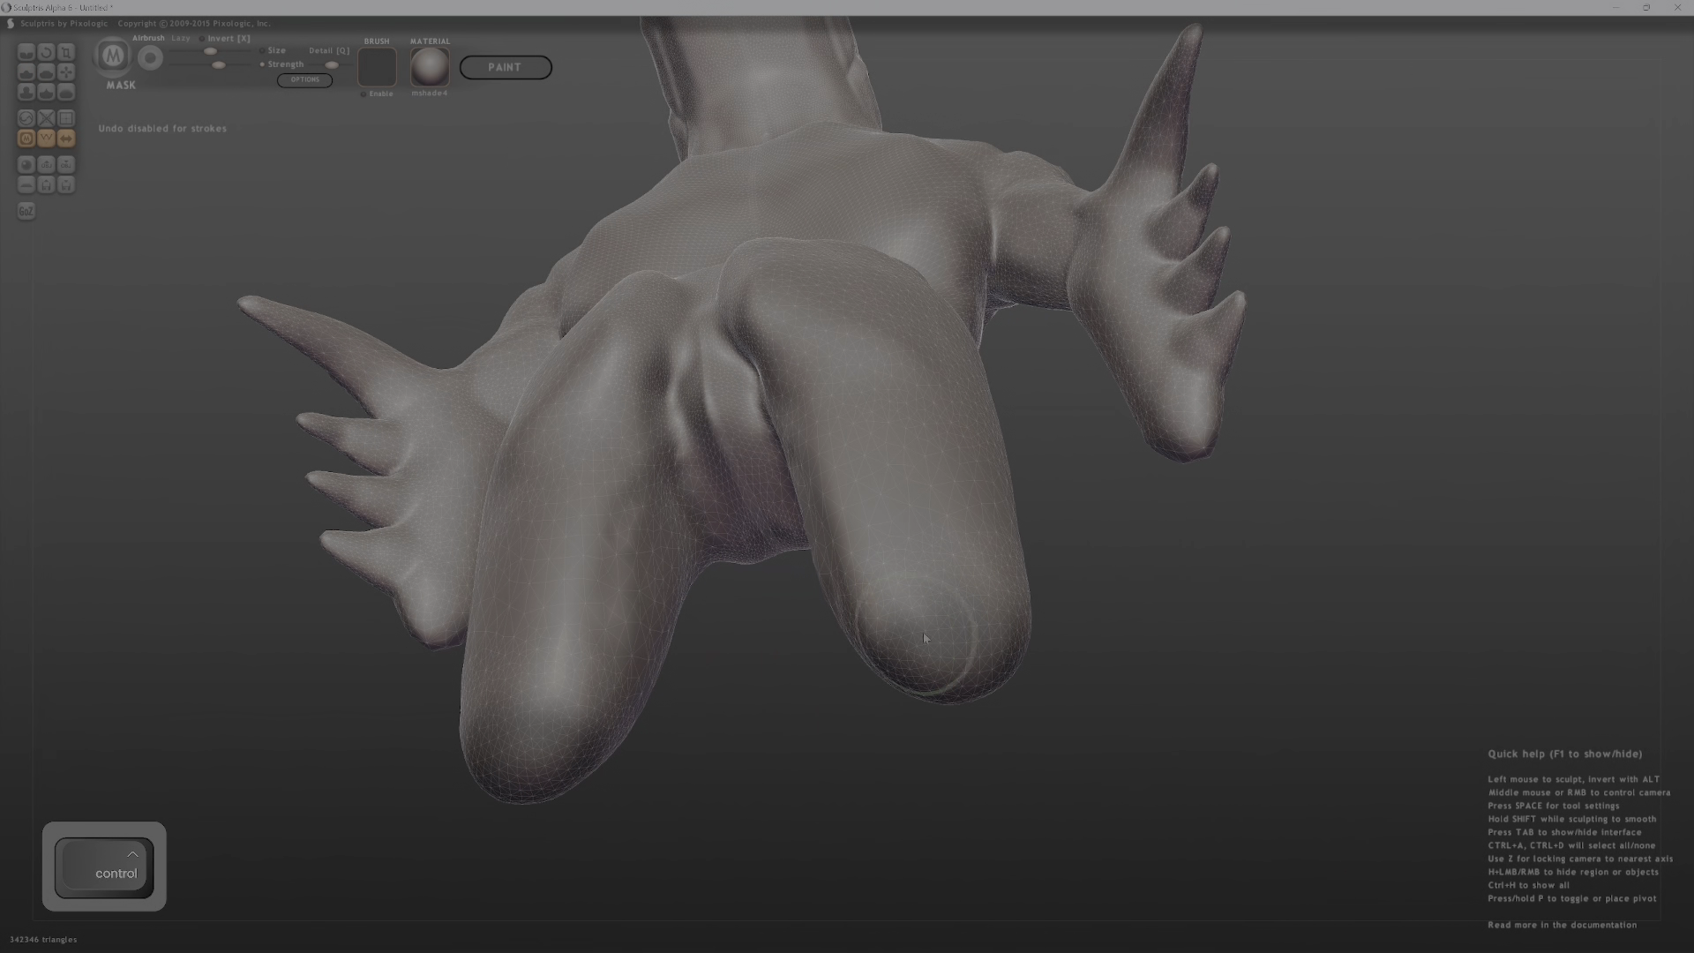
Rework the uneven inner sides of the legs with the Draw brush and smooth out the creases.
middle_drag(856, 662, 1042, 645)
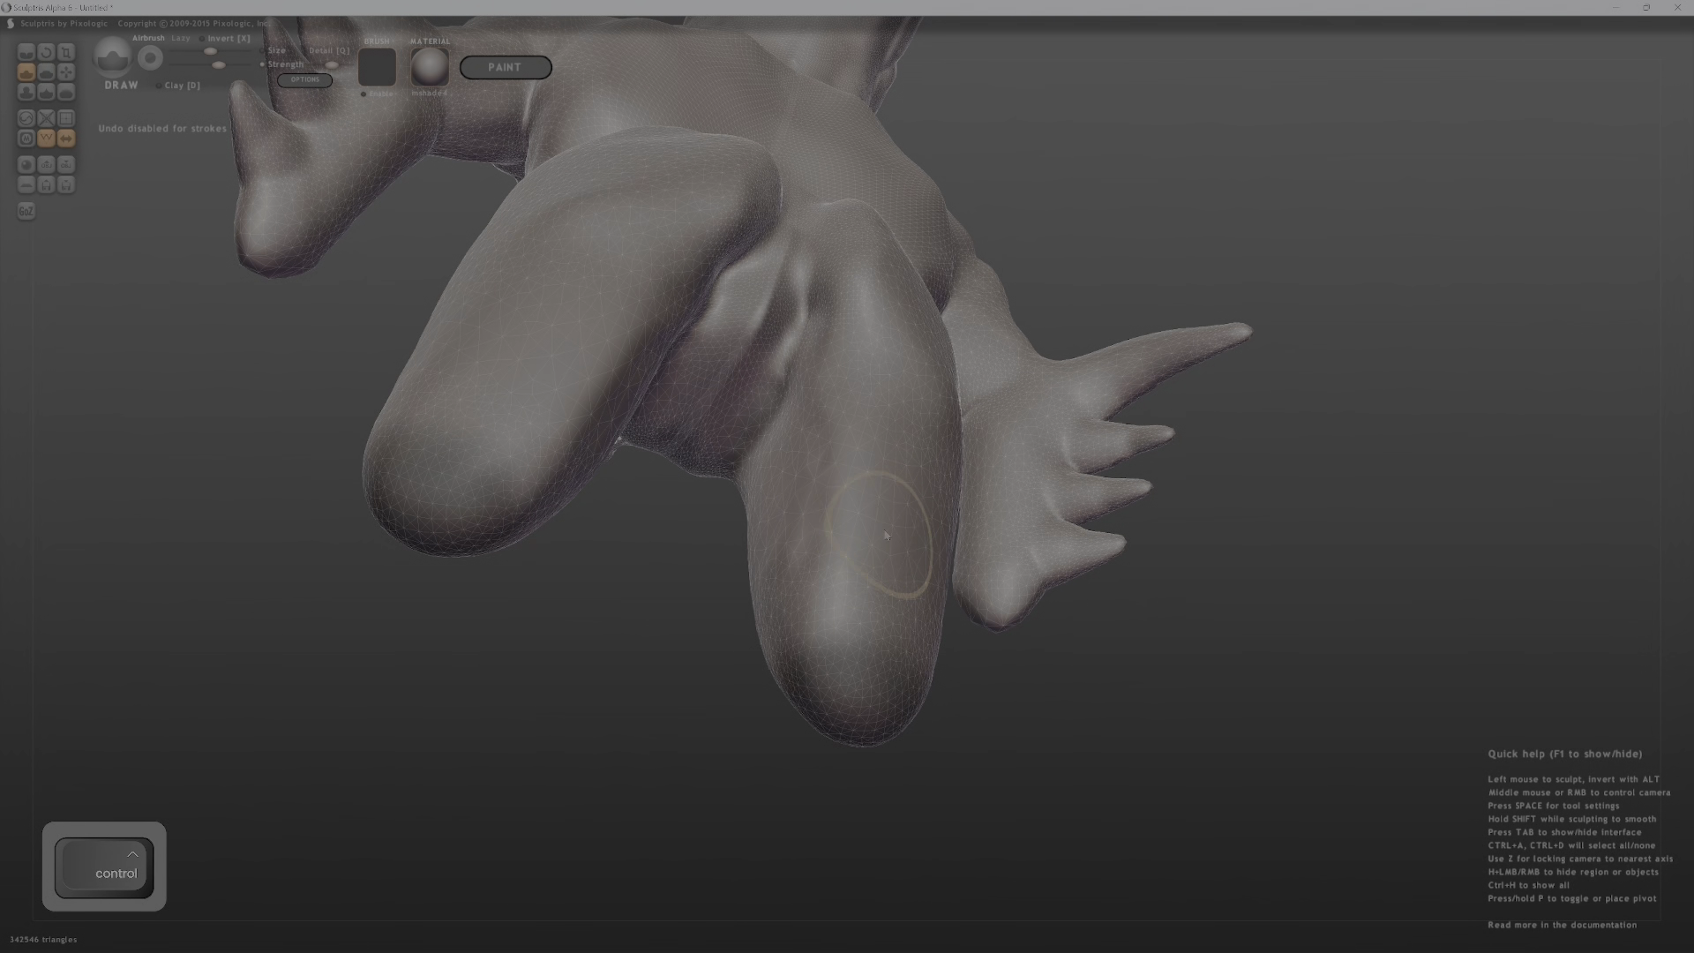
drag(885, 534, 794, 540)
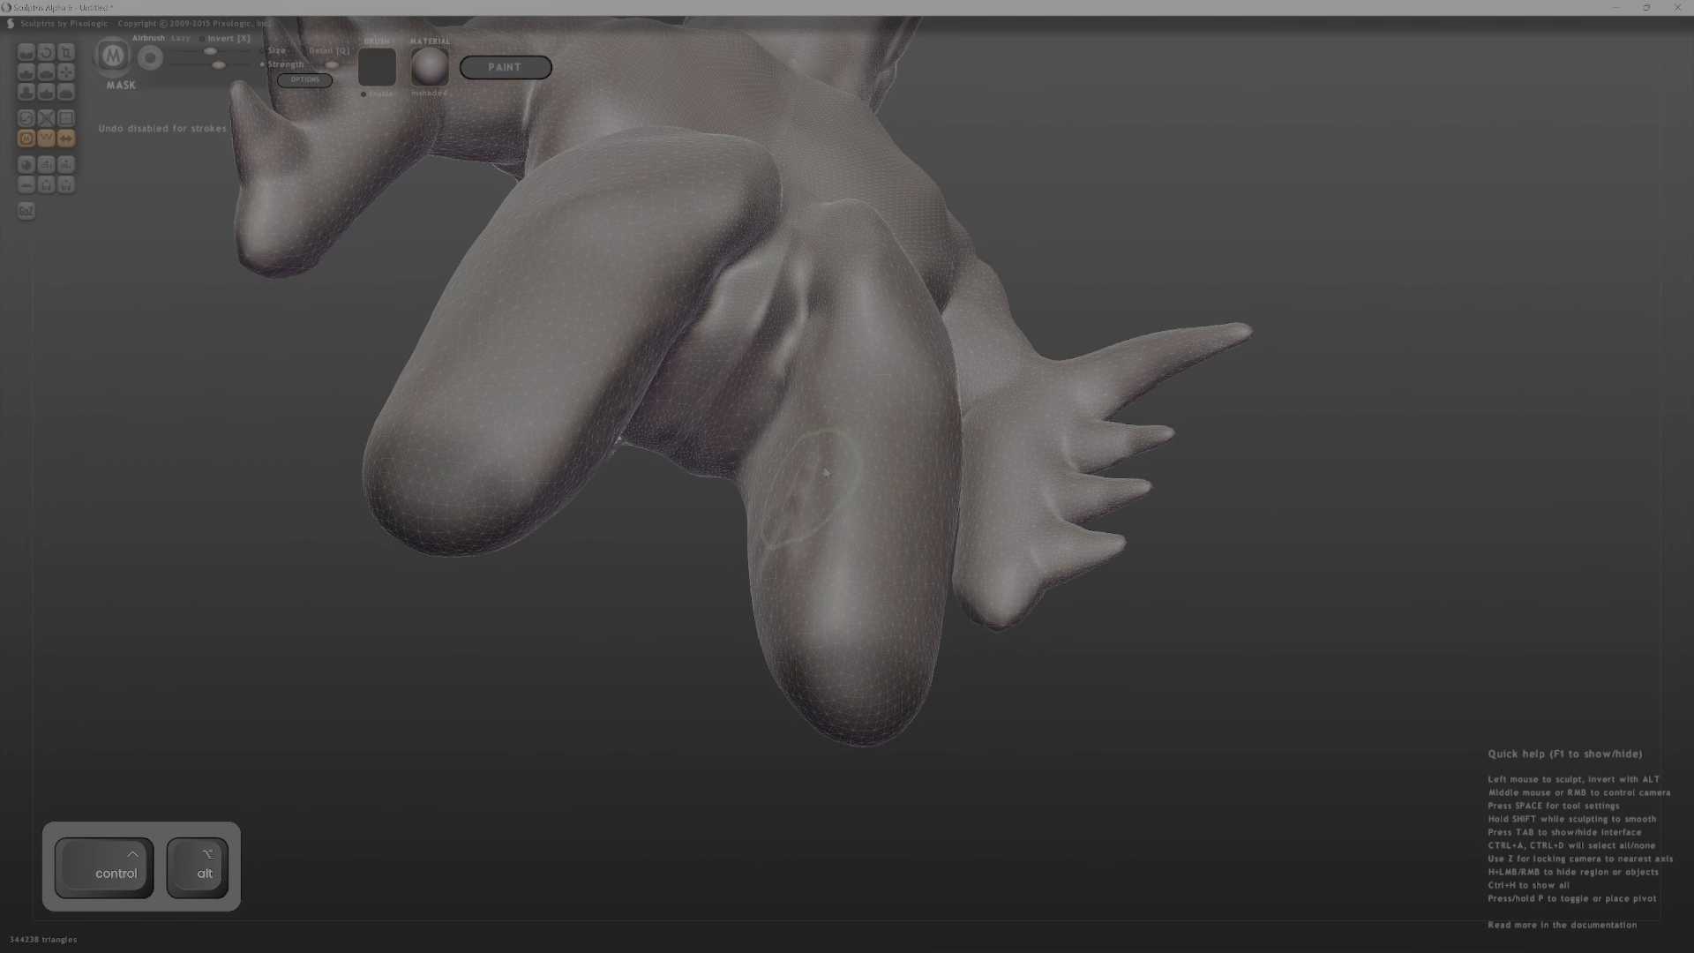
middle_drag(826, 473, 869, 432)
shift+drag(776, 507, 794, 485)
middle_drag(806, 498, 574, 501)
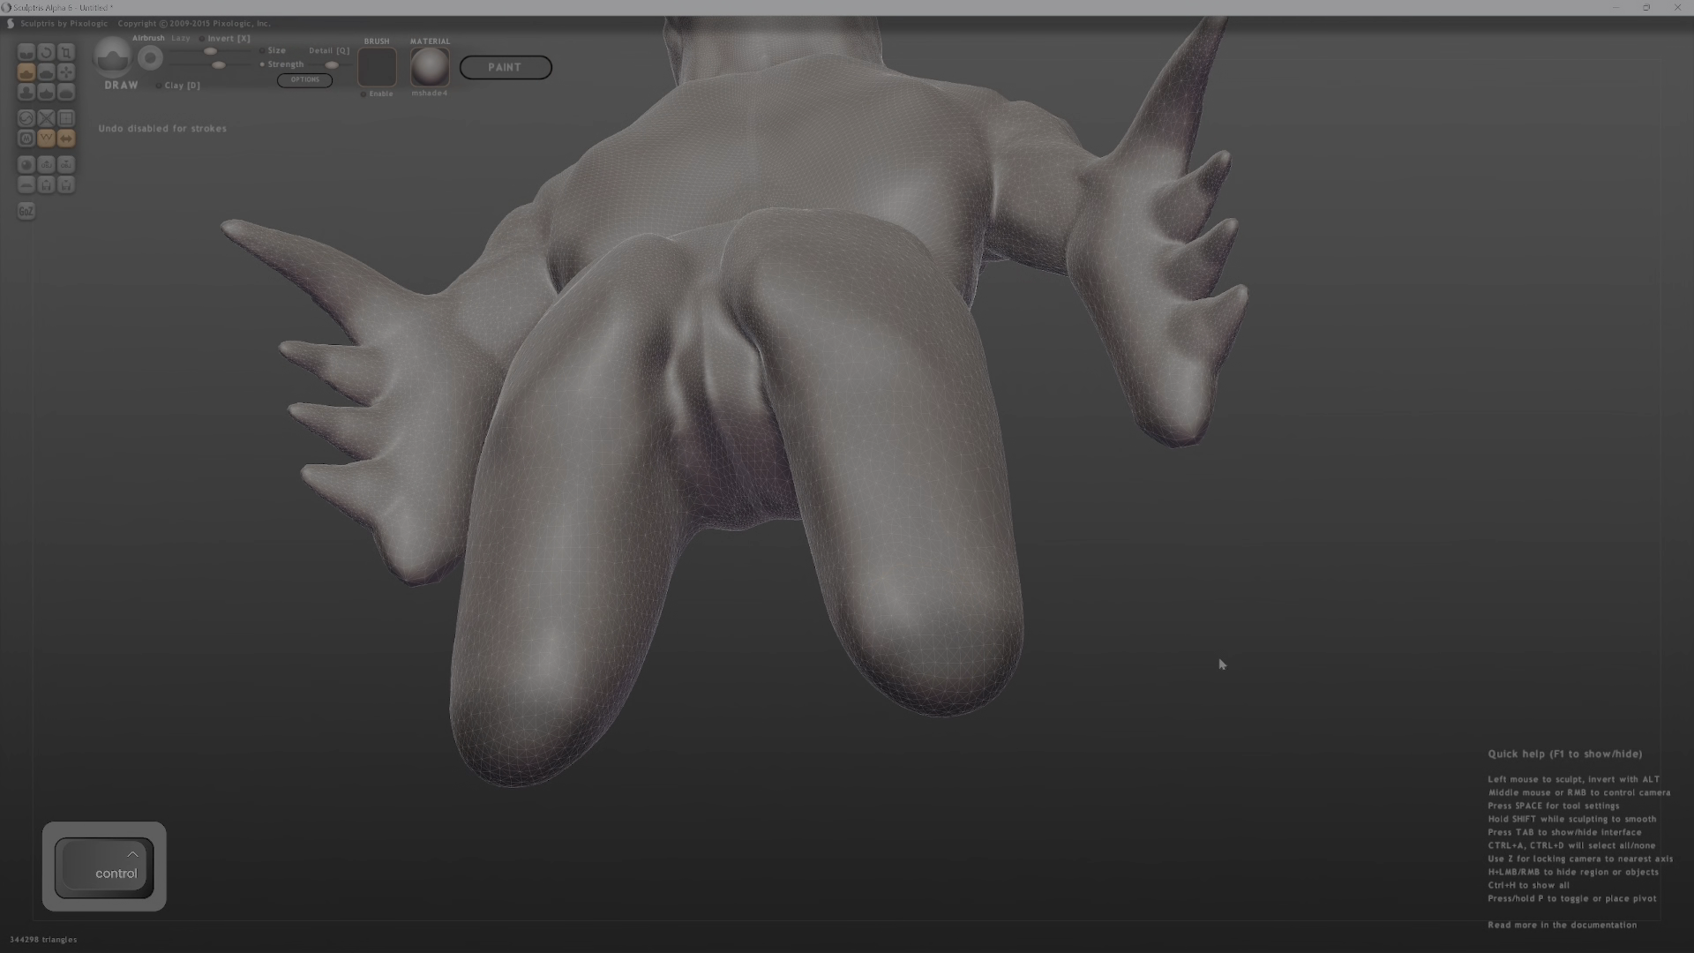
Pull the stump ends far downward in the front view with the Grab brush to form the lower legs.
shift+middle_drag(1267, 605, 1149, 756)
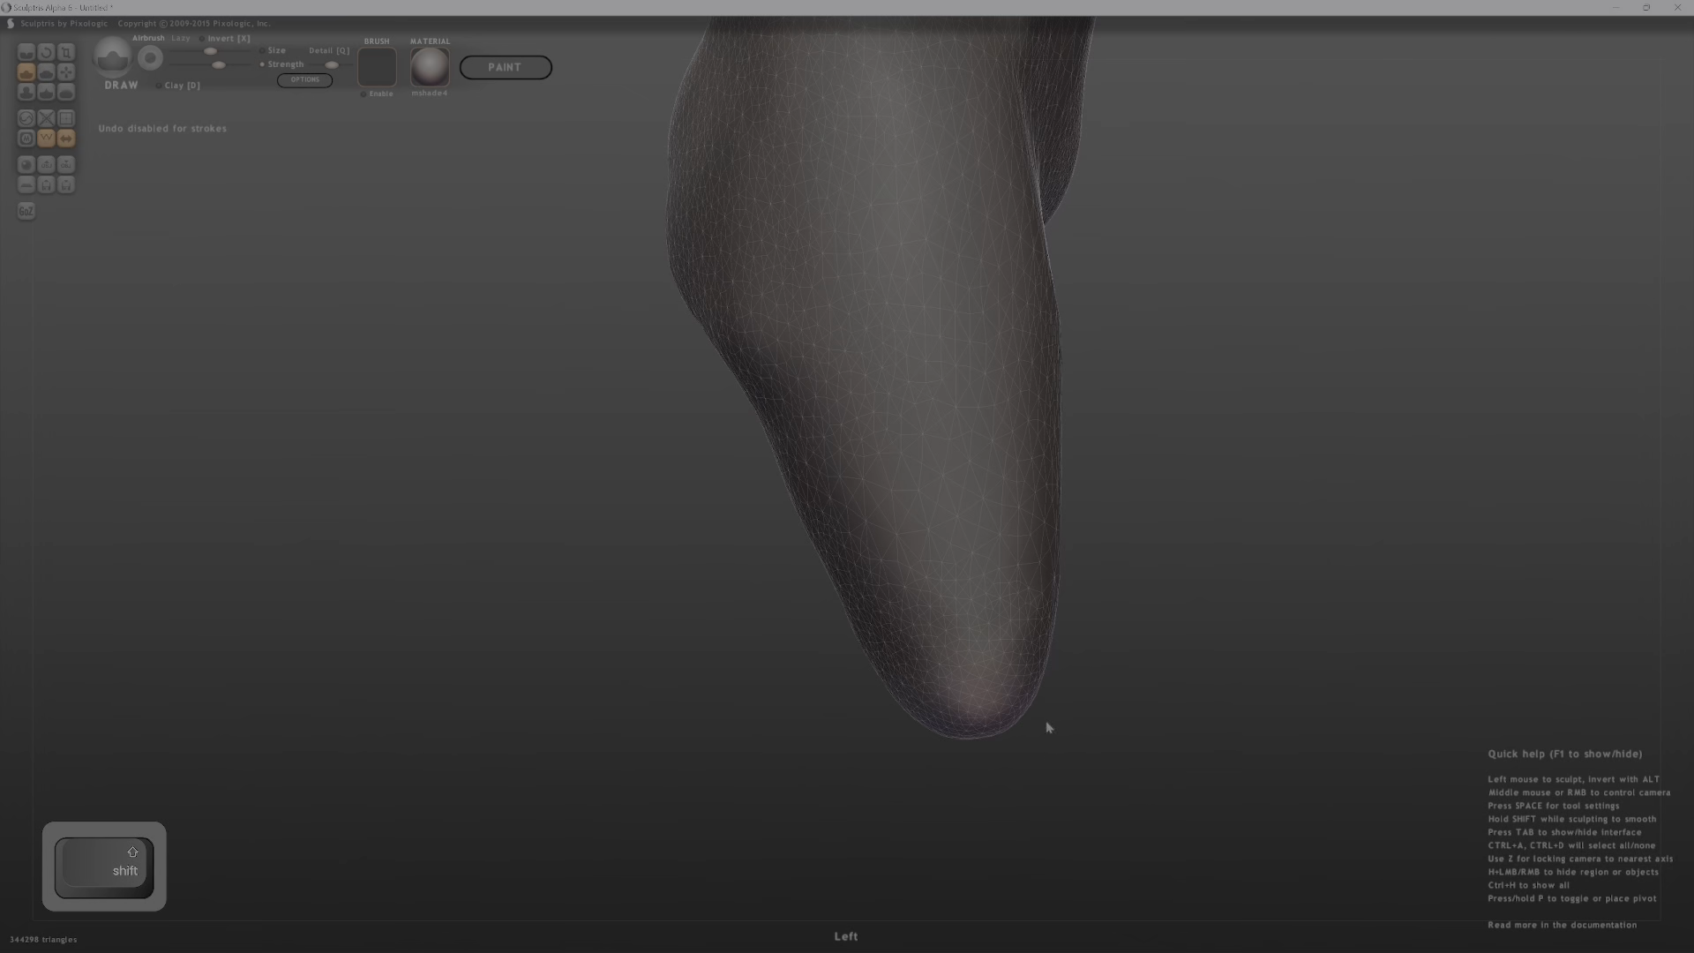
middle_drag(1047, 723, 1036, 495)
key(g)
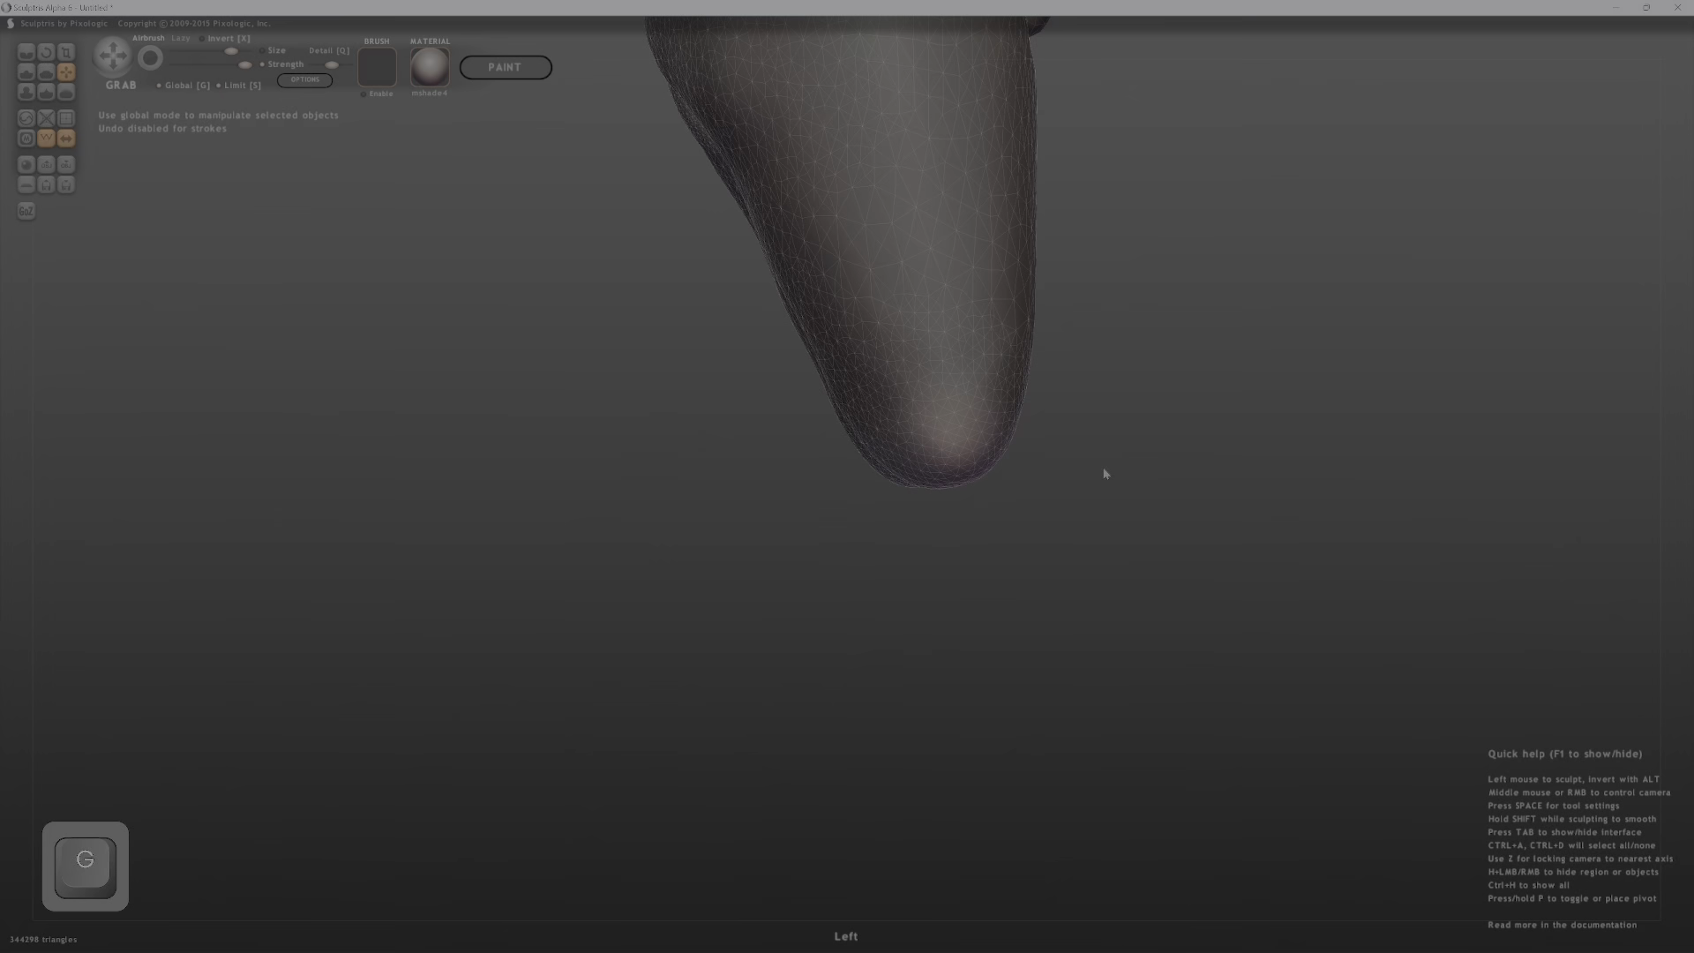
shift+middle_drag(1105, 474, 838, 486)
mouse_move(636, 469)
mouse_down()
mouse_move(621, 707)
mouse_move(632, 892)
mouse_move(685, 929)
mouse_move(662, 913)
mouse_up()
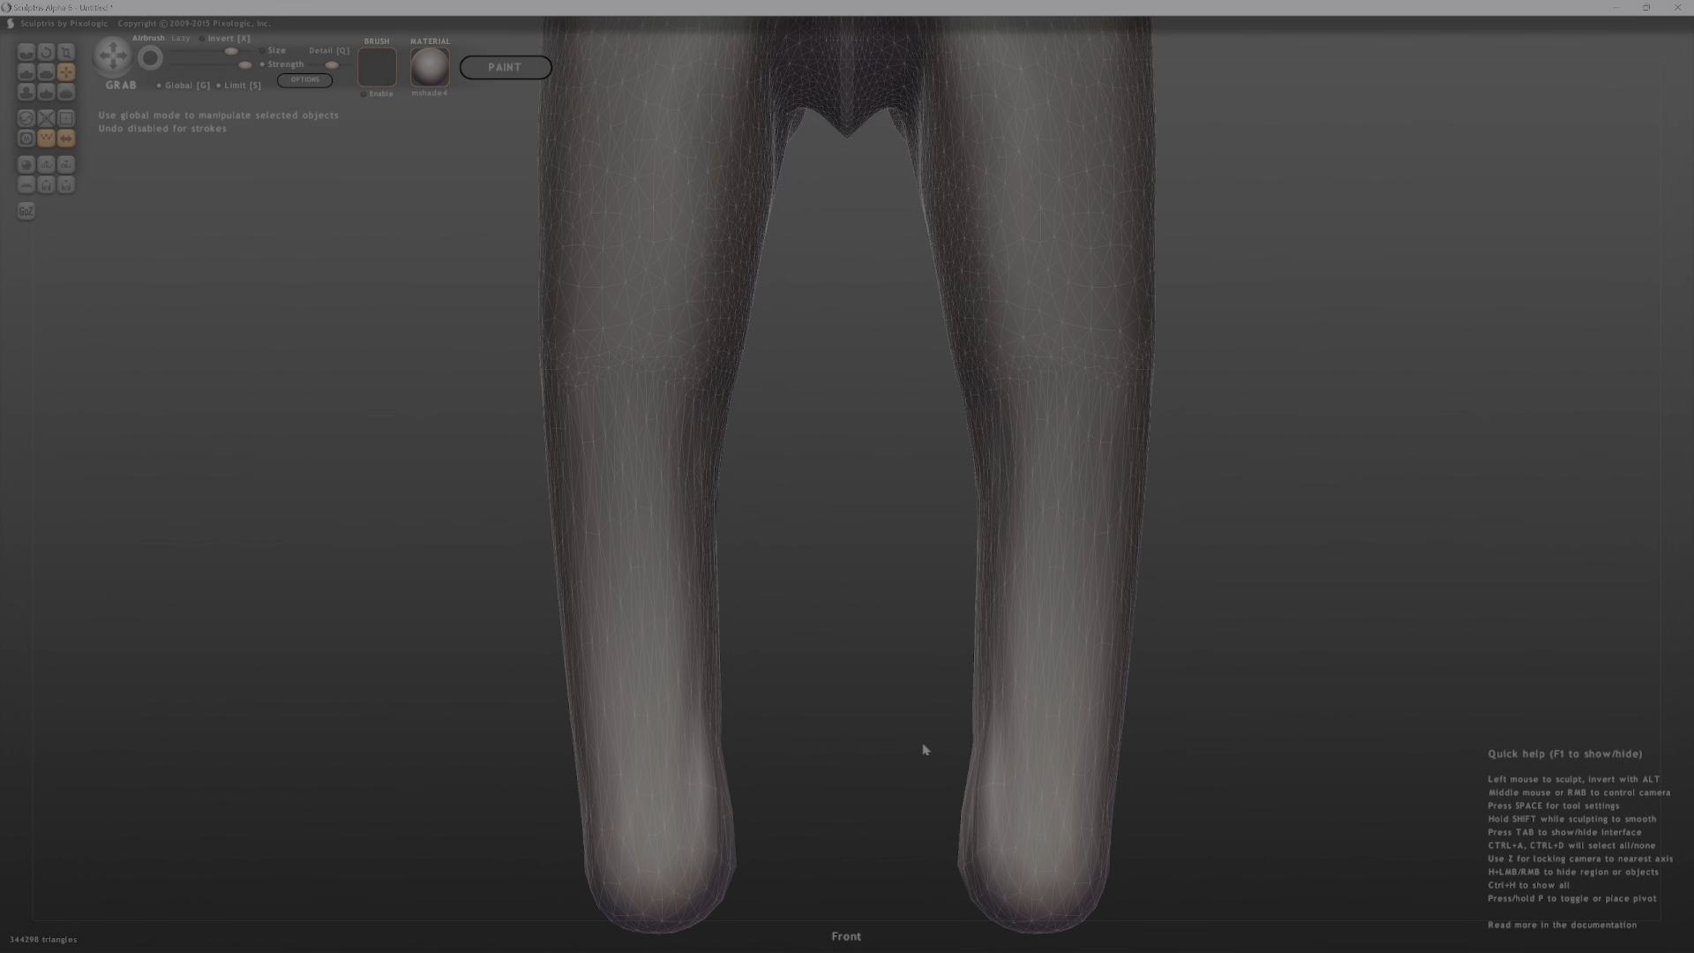
scroll(818, 582, down, 5)
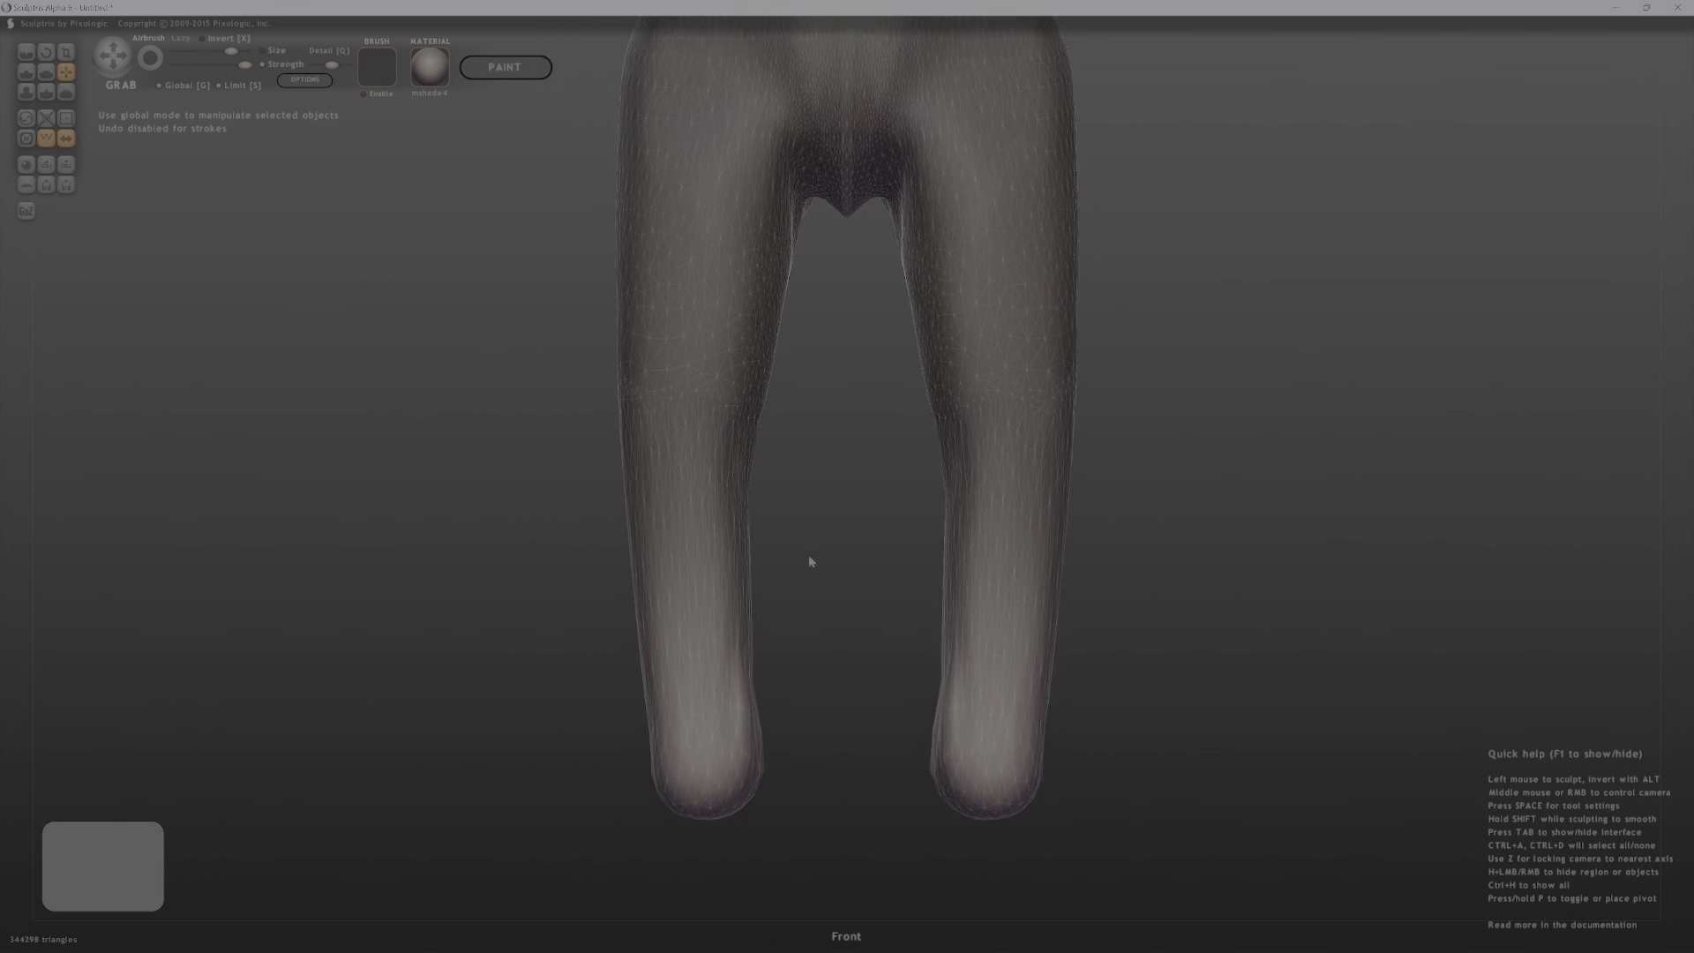
Check the leg proportions from the side and front, and smooth the stretched lower legs down to their ends.
shift+middle_drag(808, 556, 1119, 502)
ctrl+middle_drag(1089, 557, 1049, 598)
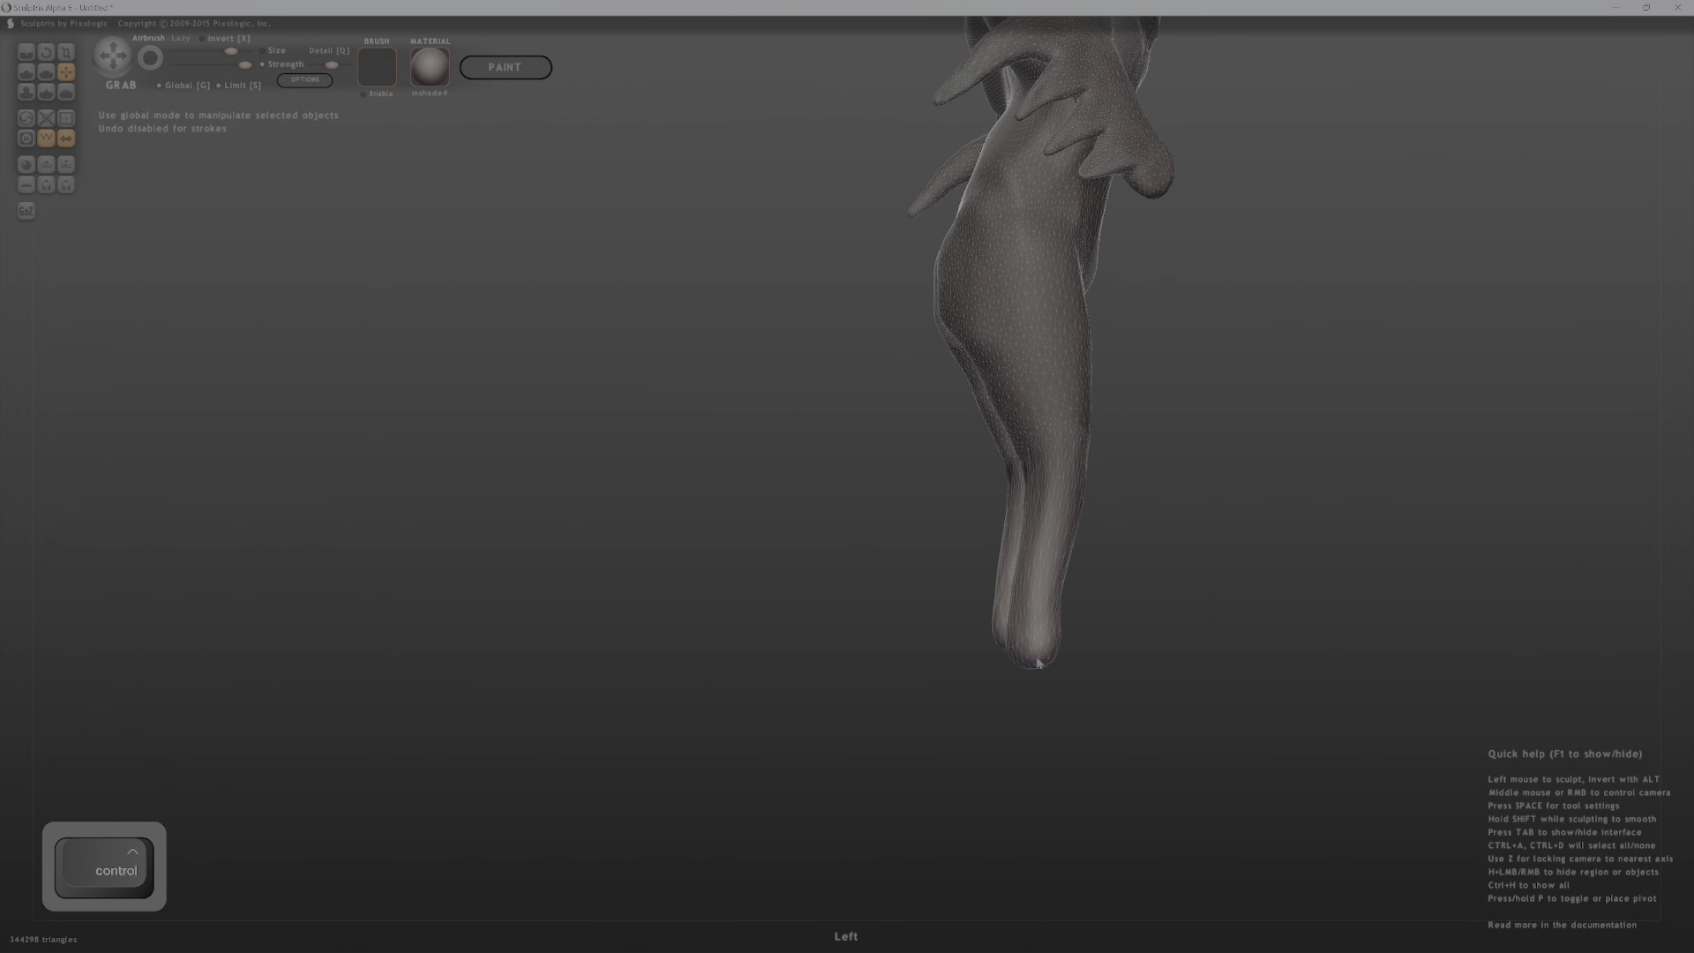
ctrl+middle_drag(1123, 578, 847, 542)
ctrl+click(1056, 484)
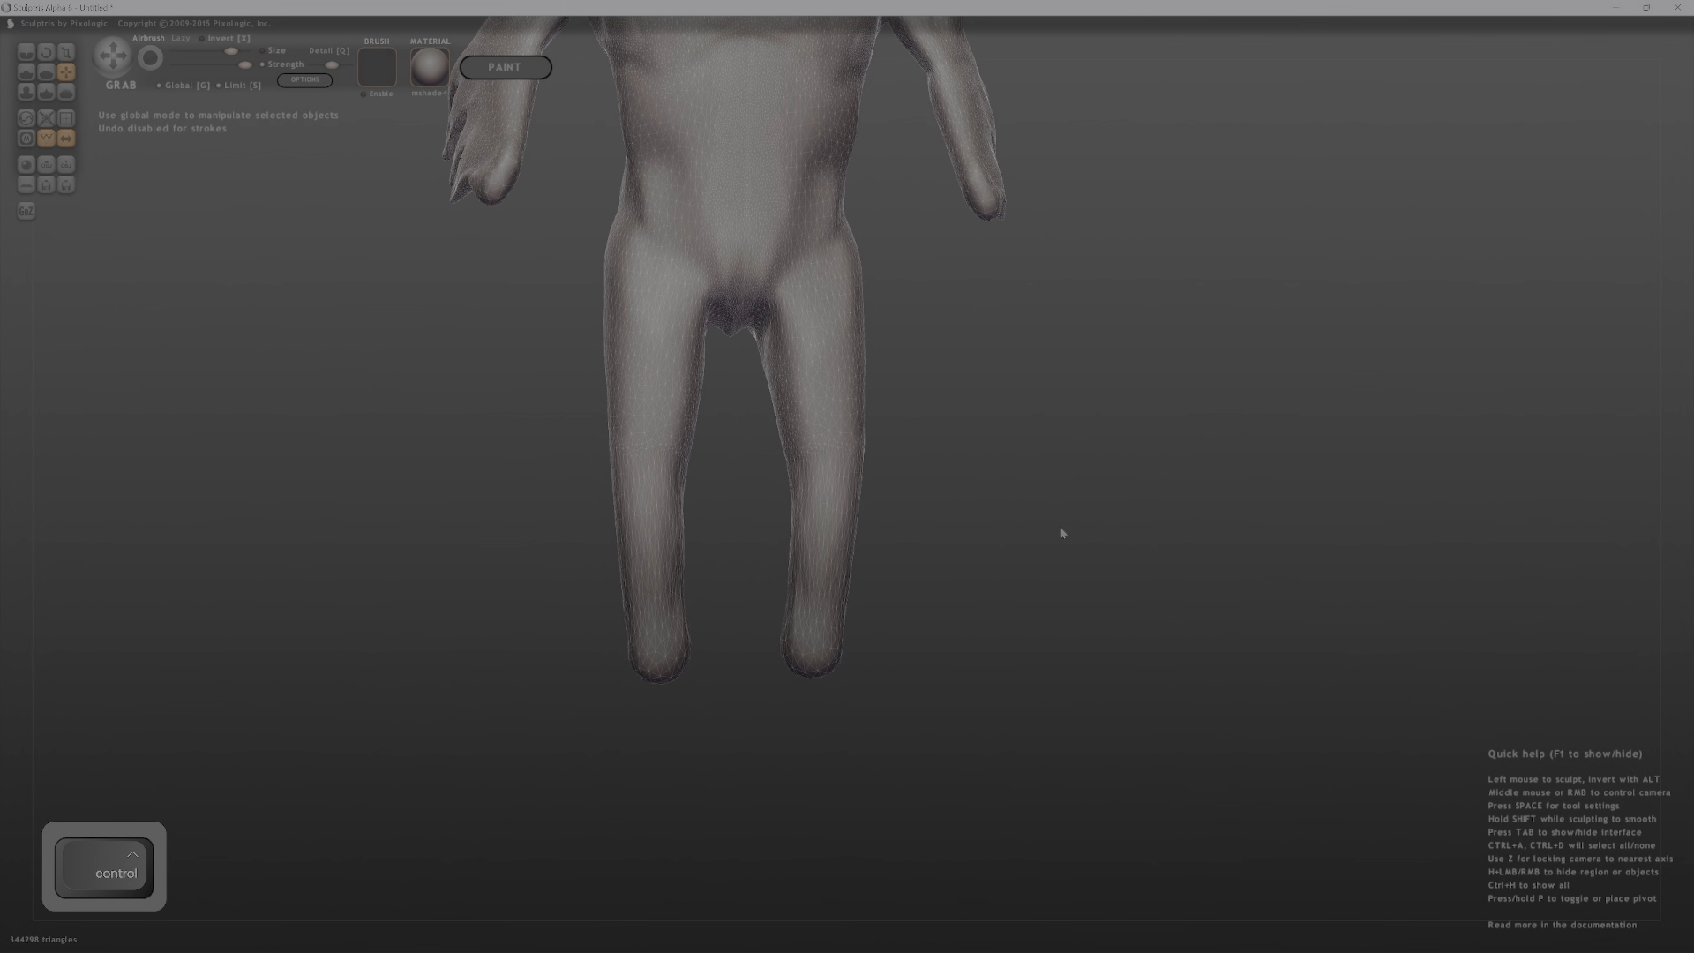
mouse_move(722, 533)
ctrl+middle_down()
mouse_move(670, 651)
mouse_move(846, 605)
mouse_move(813, 604)
mouse_move(709, 520)
ctrl+middle_up()
mouse_move(631, 535)
shift+mouse_down()
mouse_move(686, 618)
mouse_move(675, 681)
shift+mouse_up()
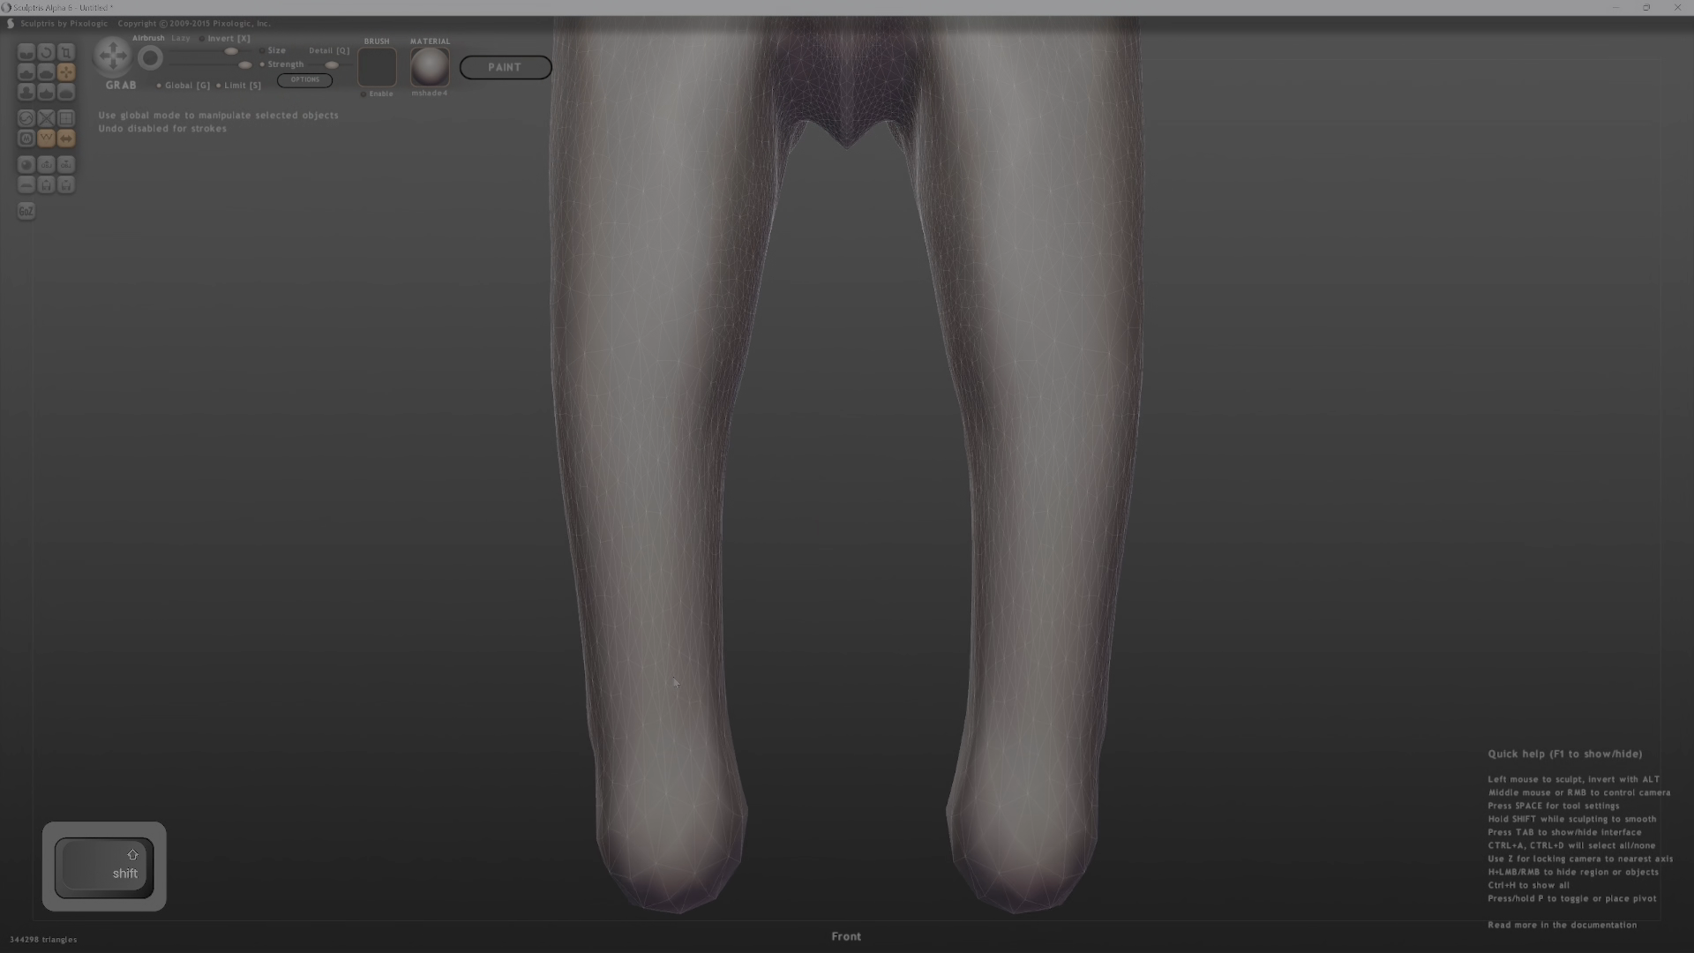
middle_drag(964, 632, 1140, 596)
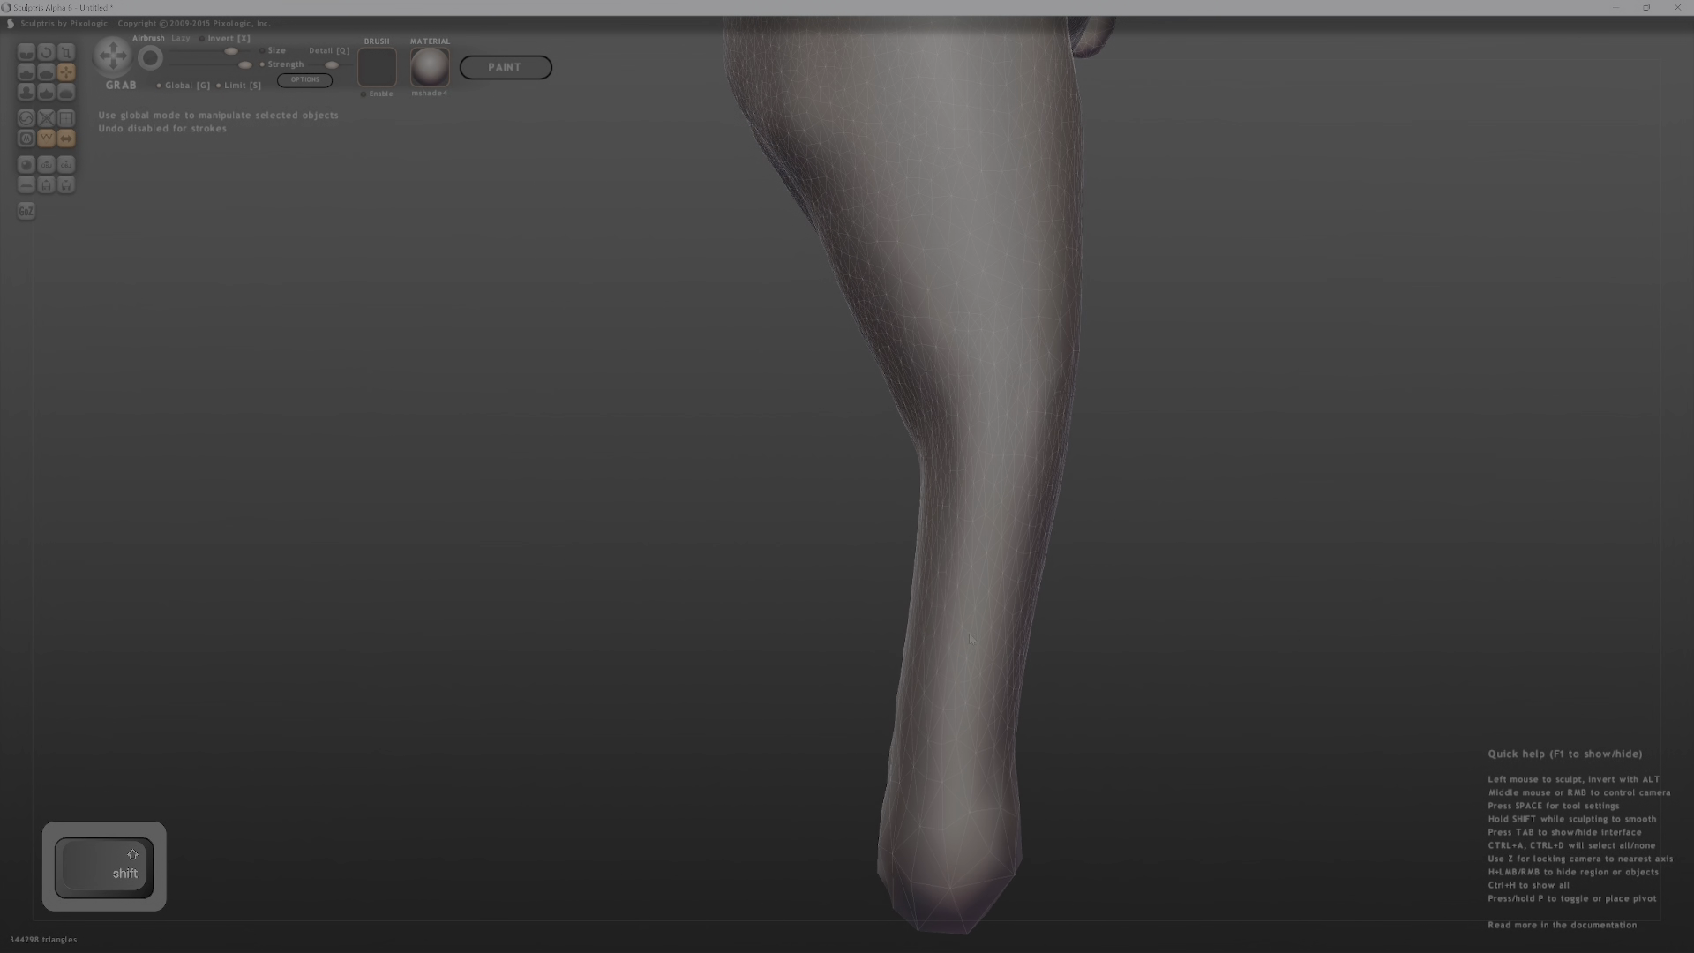
Round off the lower leg ends and reshape them in the side view with a smaller Grab brush.
middle_drag(977, 801, 1376, 610)
middle_drag(760, 372, 591, 689)
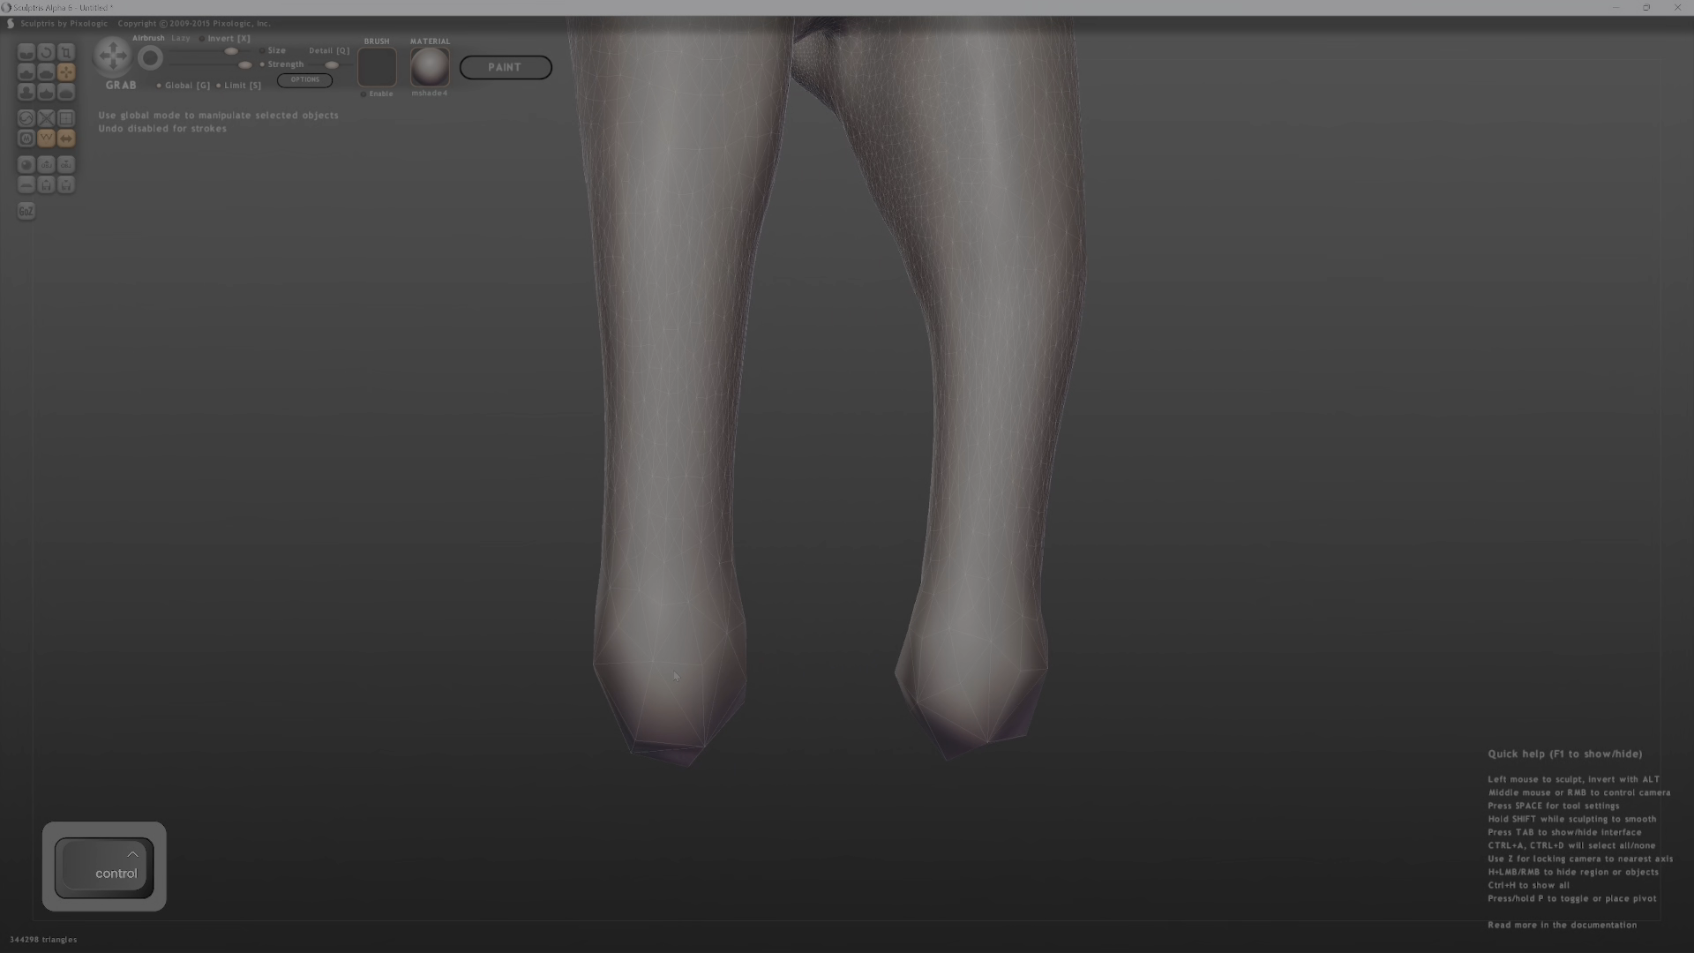
mouse_move(696, 711)
ctrl+middle_down()
mouse_move(568, 718)
mouse_move(592, 756)
mouse_move(597, 724)
mouse_move(1126, 692)
mouse_move(873, 691)
mouse_move(858, 785)
mouse_move(1229, 666)
mouse_move(1165, 707)
mouse_move(1075, 703)
ctrl+middle_up()
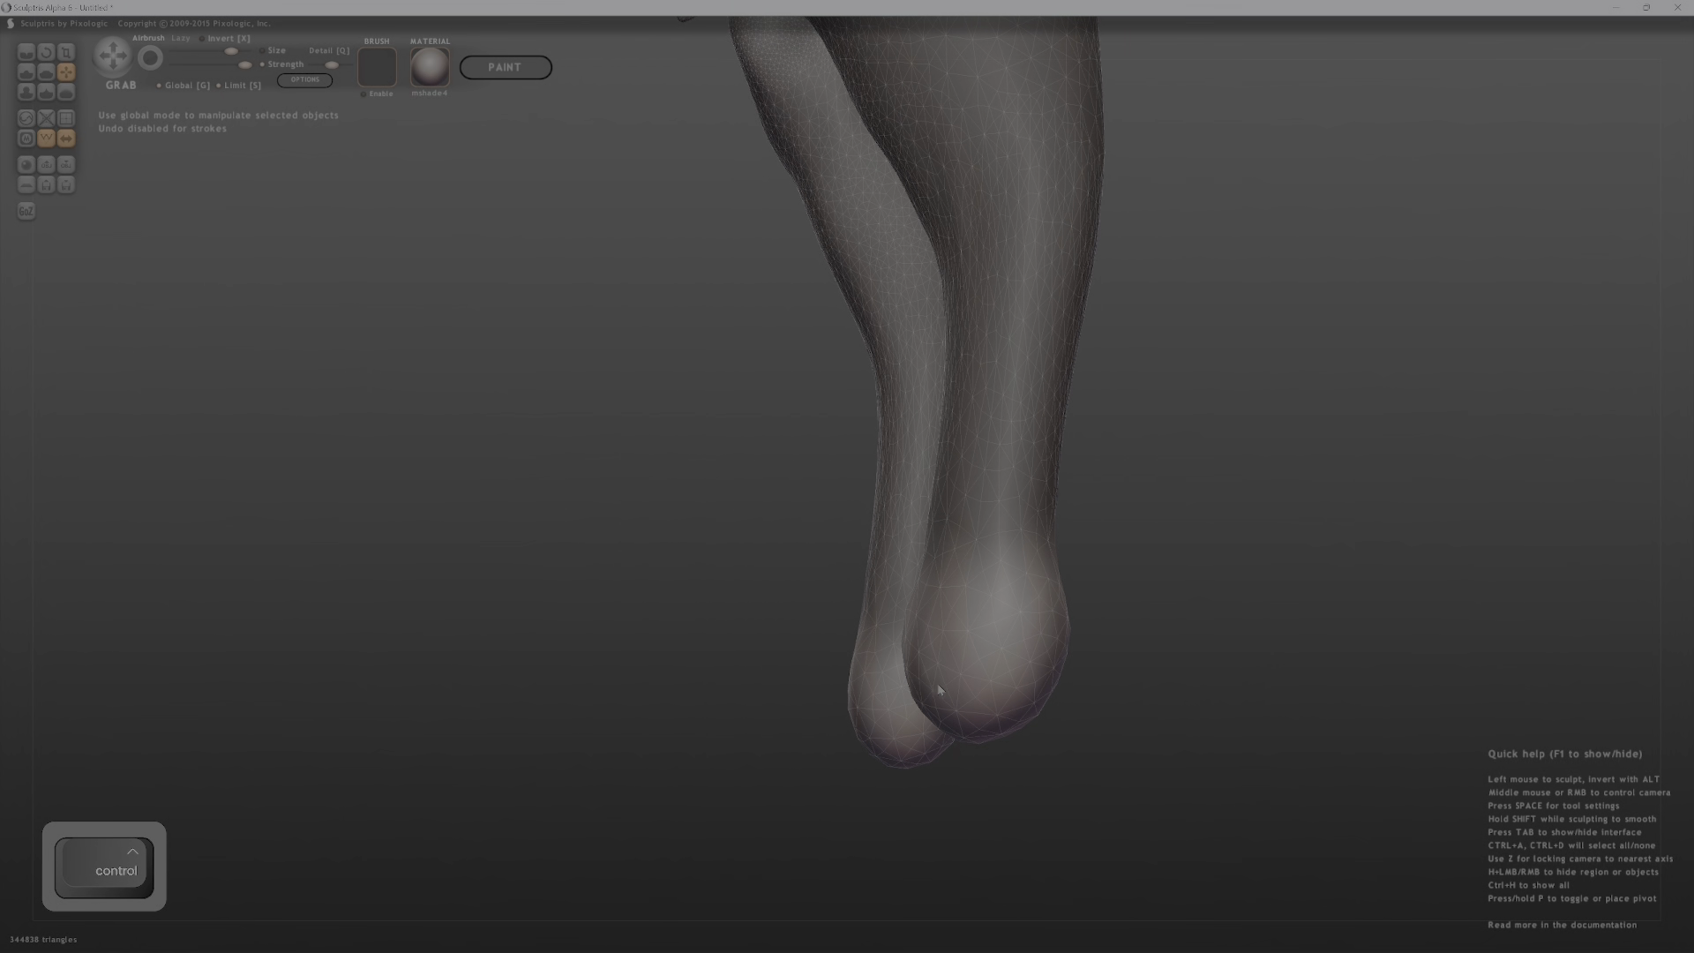
shift+middle_drag(855, 720, 883, 668)
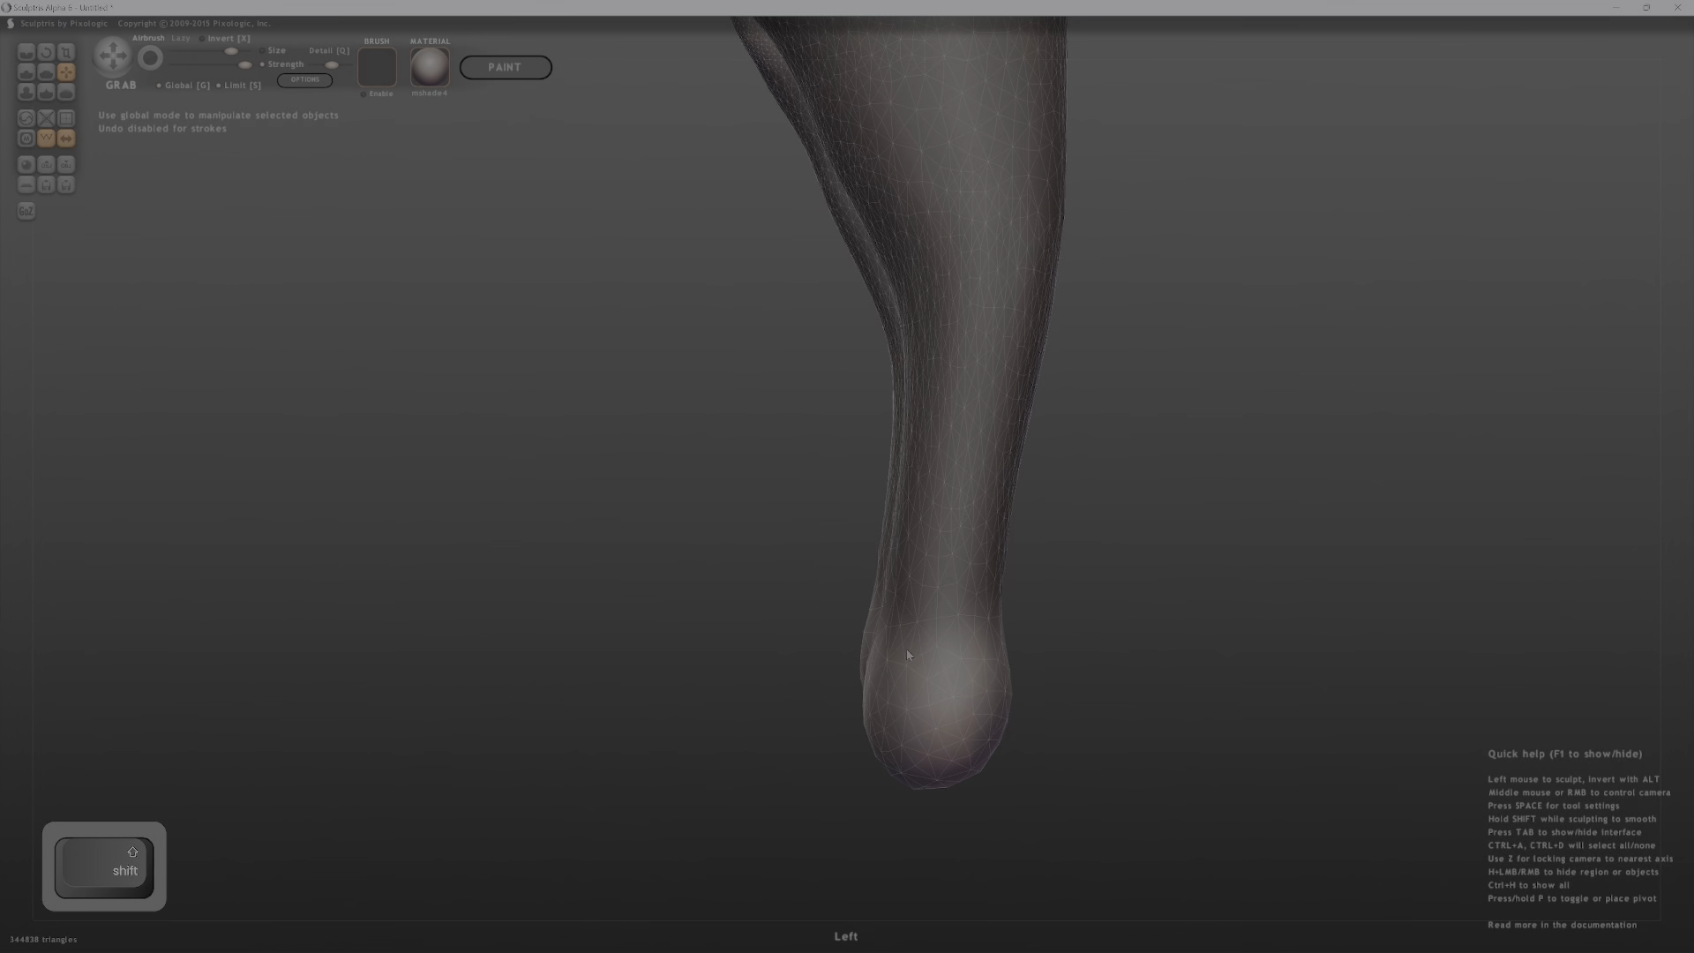
mouse_move(1093, 635)
ctrl+middle_down()
mouse_move(1165, 389)
mouse_move(1103, 572)
mouse_move(1198, 477)
mouse_move(1066, 480)
mouse_move(1085, 459)
mouse_move(1058, 494)
mouse_move(1007, 404)
mouse_move(1001, 454)
mouse_move(1055, 443)
ctrl+middle_up()
key(bracketleft)
mouse_move(1059, 446)
mouse_down()
mouse_move(1008, 441)
mouse_move(971, 478)
mouse_up()
mouse_move(974, 481)
middle_down()
mouse_move(1036, 489)
mouse_move(1088, 466)
mouse_move(896, 329)
mouse_move(684, 280)
mouse_move(1225, 189)
mouse_move(1216, 407)
middle_up()
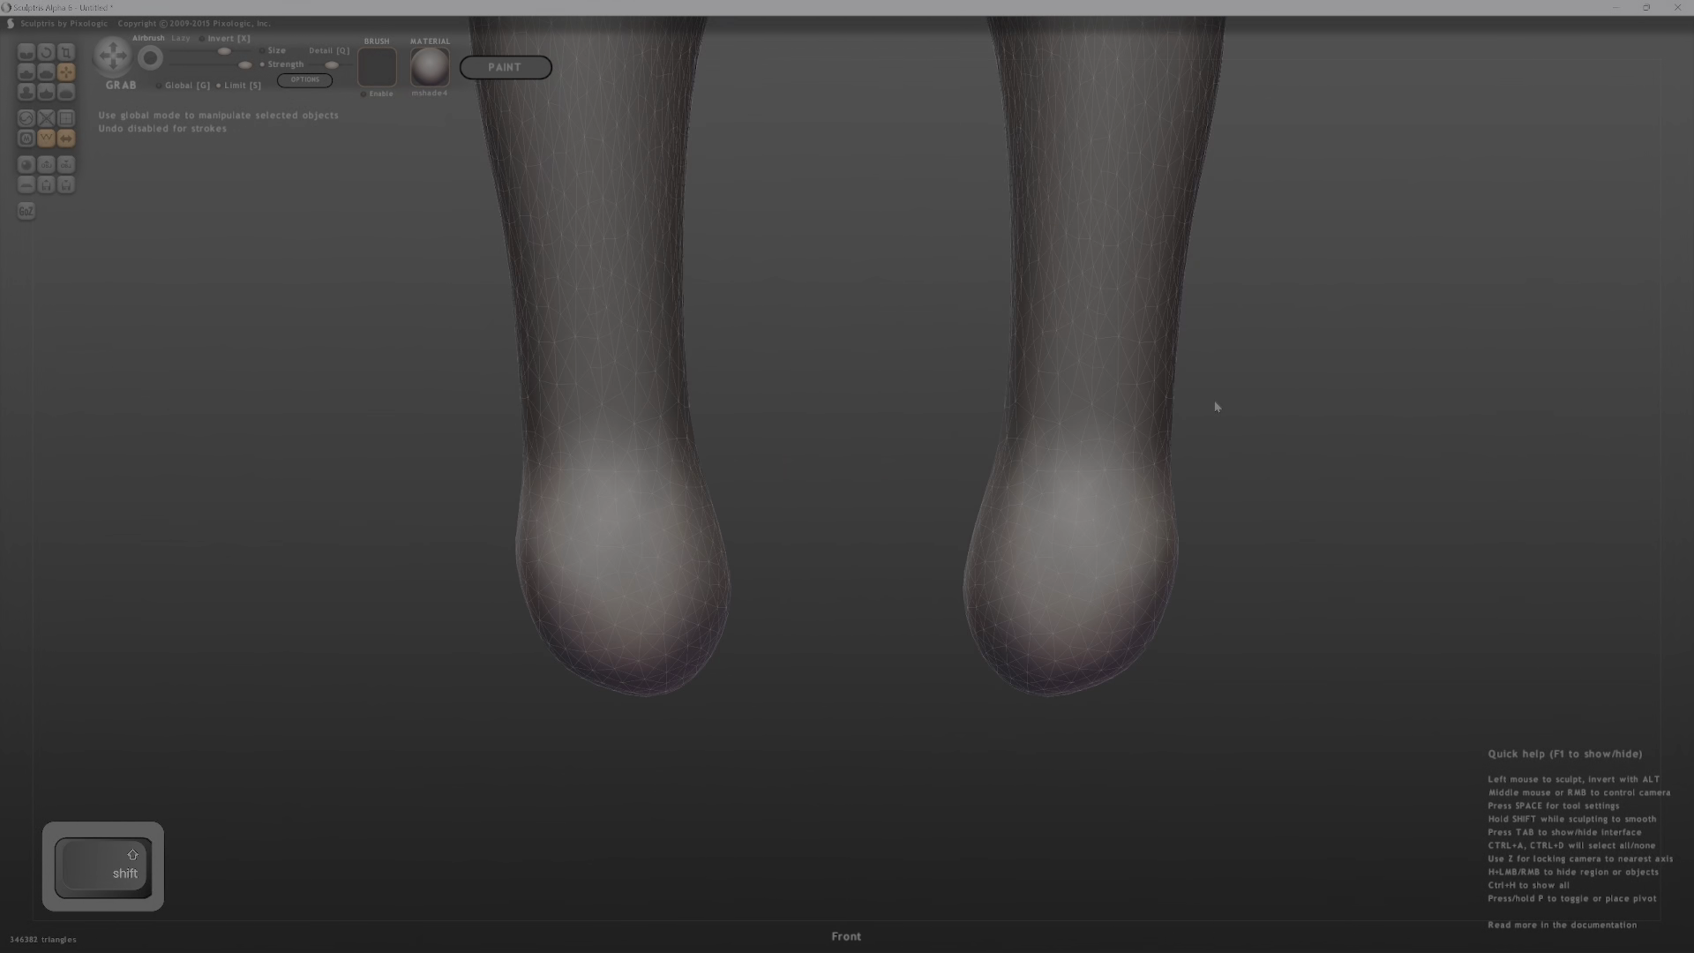
Pull the leg ends forward from the bottom view with the Grab brush to form long feet, and adjust their outer edges.
shift+middle_drag(1336, 445, 1304, 179)
alt+middle_drag(671, 326, 812, 418)
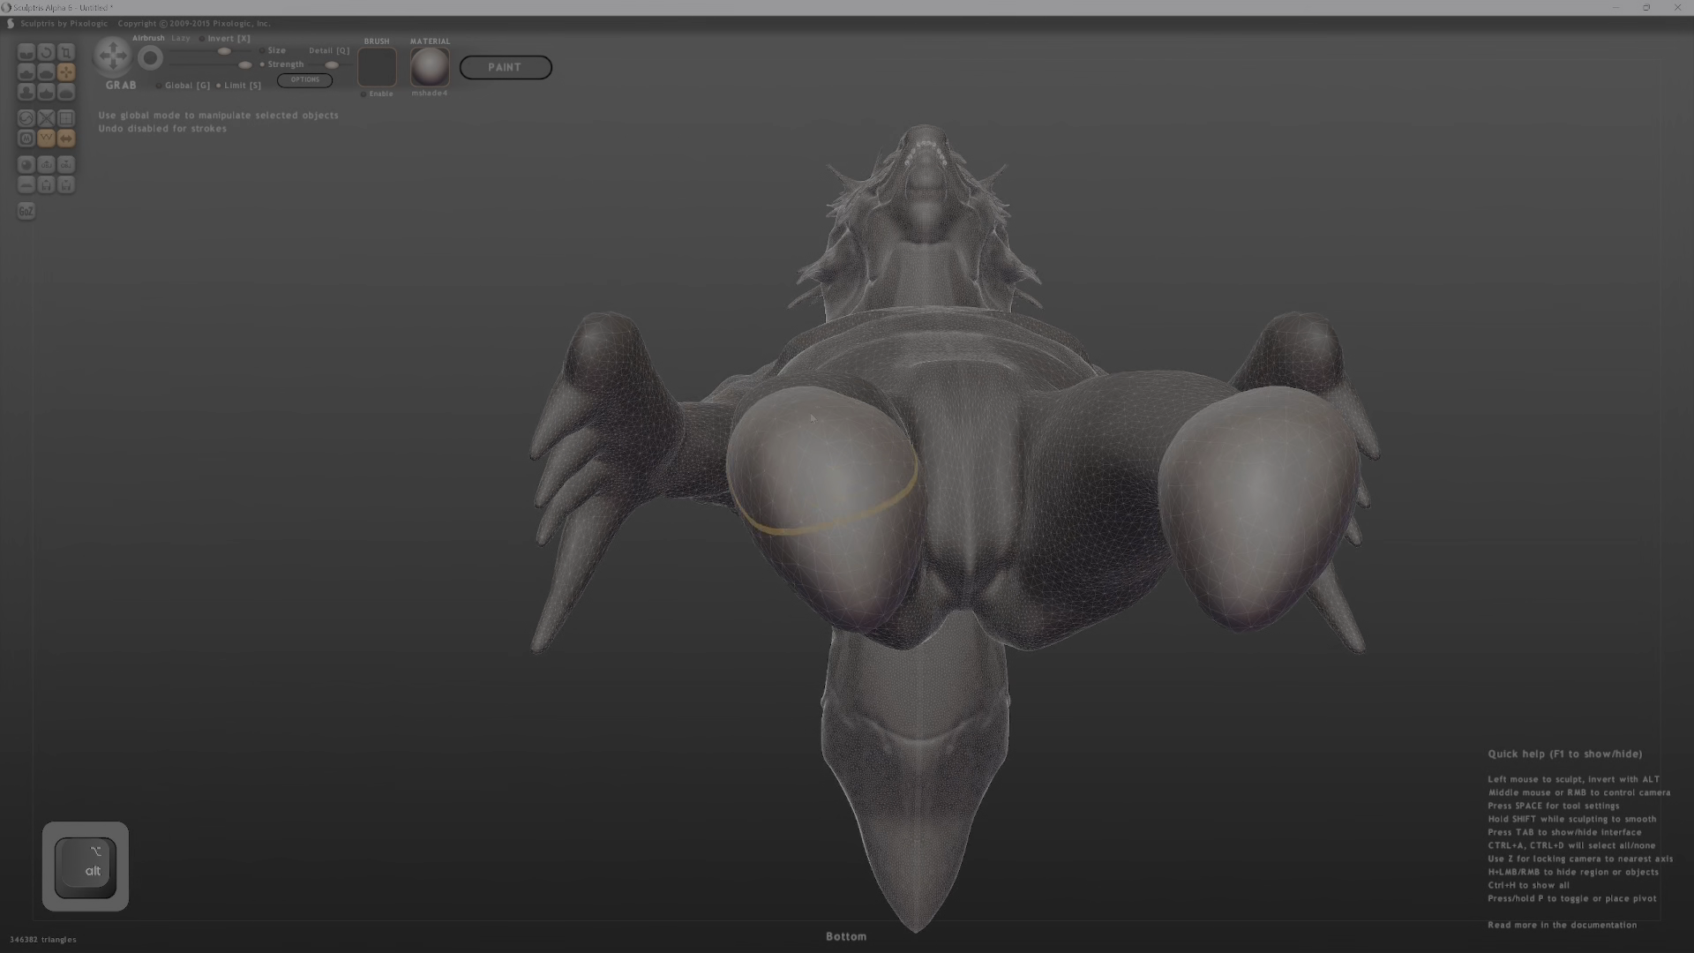
drag(812, 420, 710, 157)
mouse_move(727, 288)
mouse_down()
mouse_move(700, 212)
mouse_move(750, 194)
mouse_up()
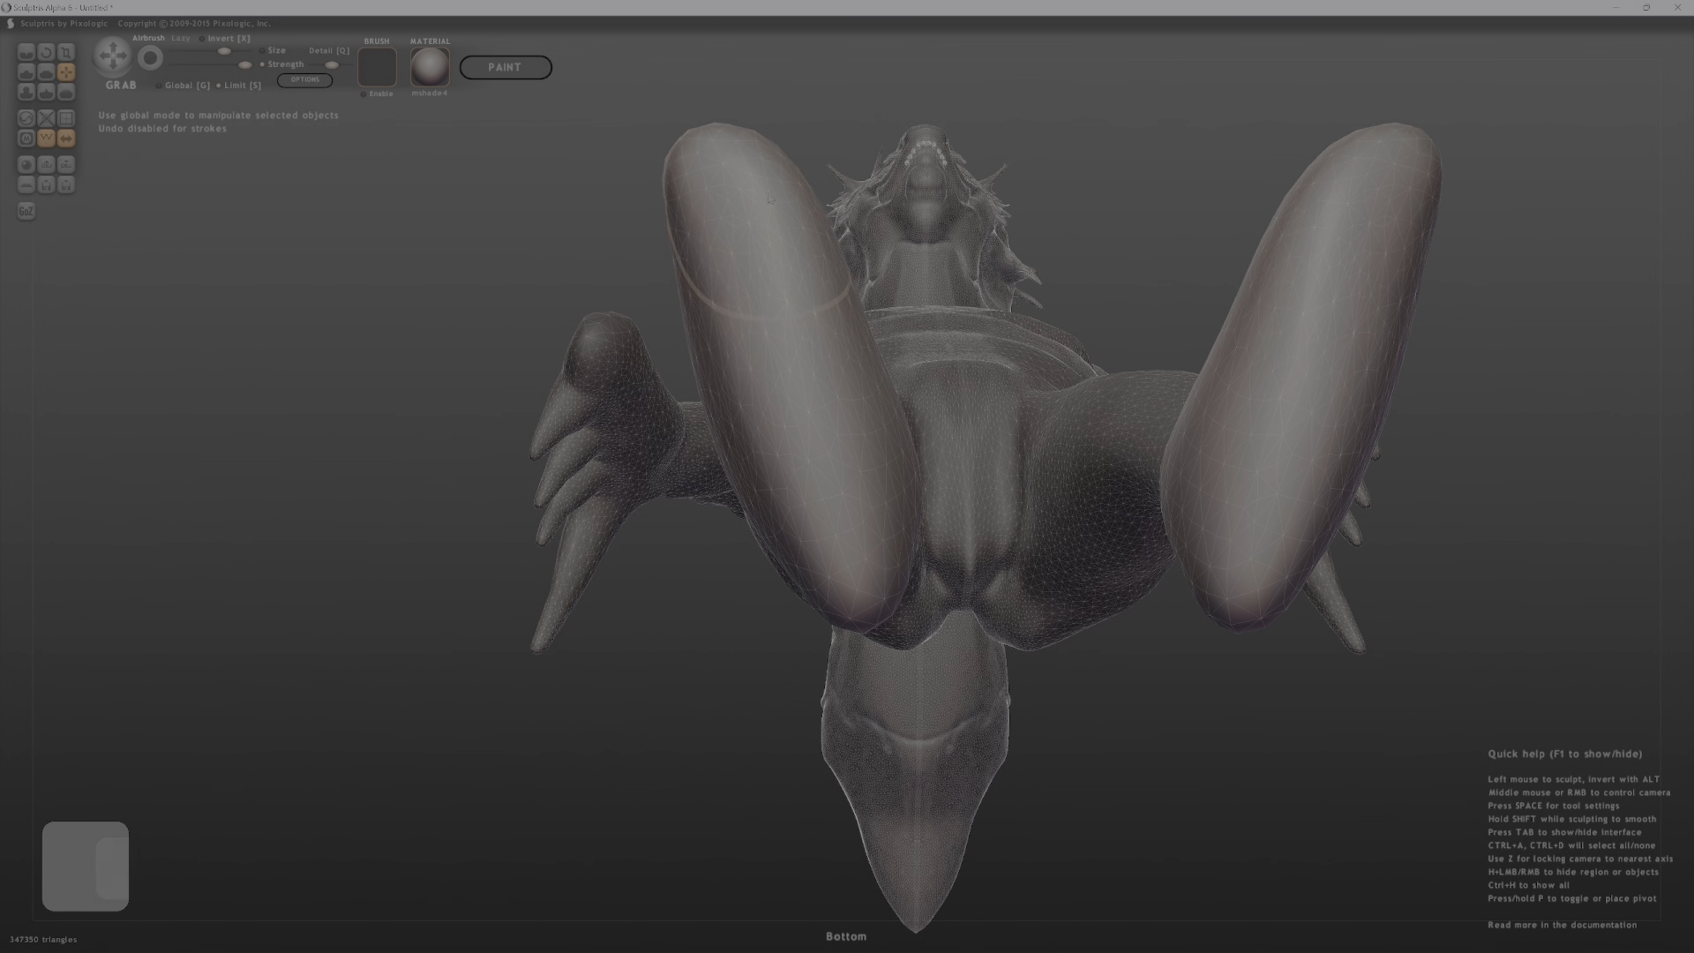
drag(719, 251, 702, 249)
drag(704, 323, 695, 319)
drag(741, 384, 719, 391)
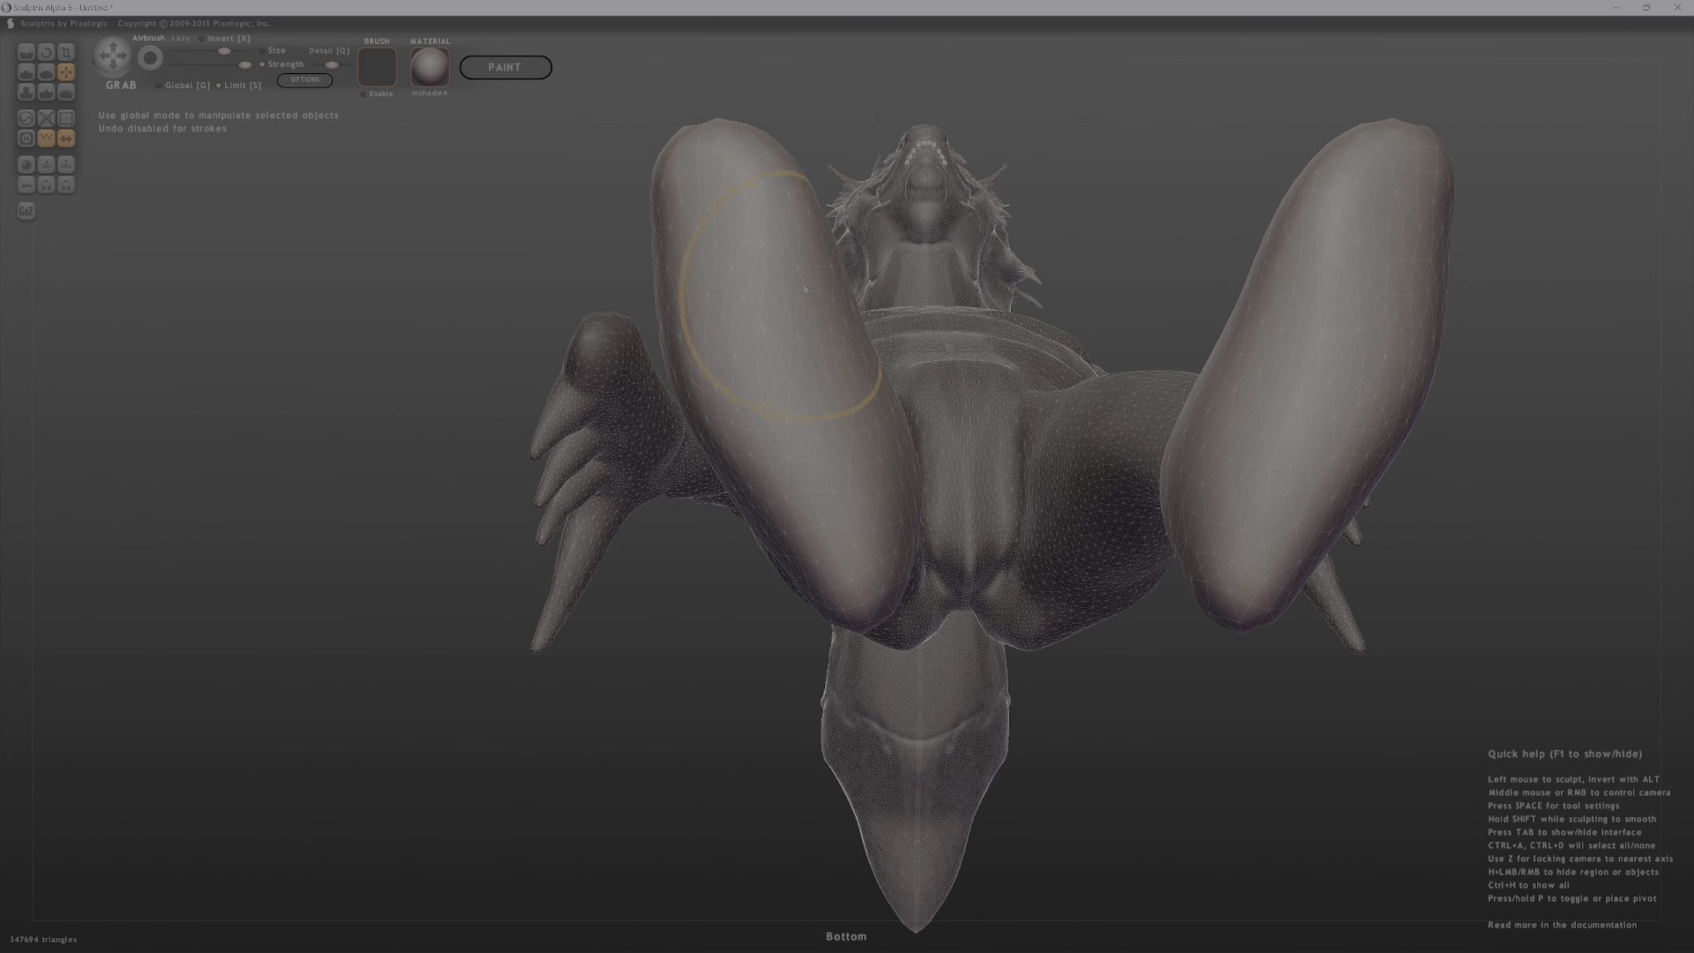
Widen the forefeet, narrow the arches and lengthen the toe ends with a smaller Grab brush.
key(bracketleft)
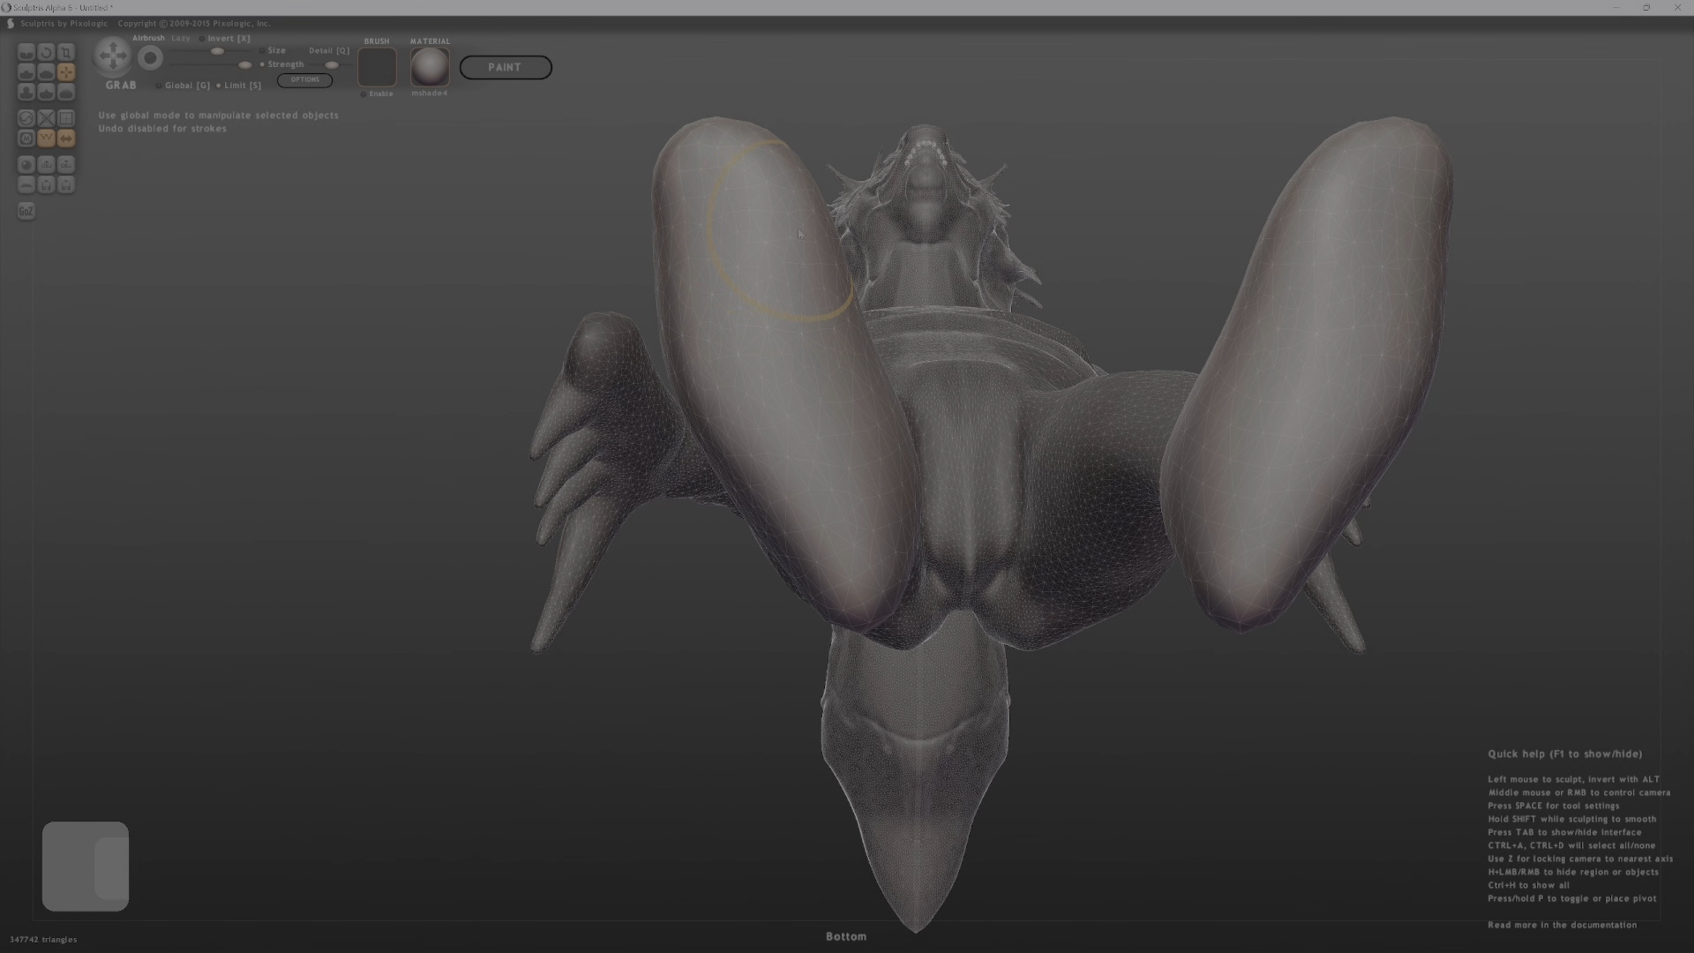
mouse_move(785, 210)
mouse_down()
mouse_move(826, 198)
mouse_move(827, 234)
mouse_up()
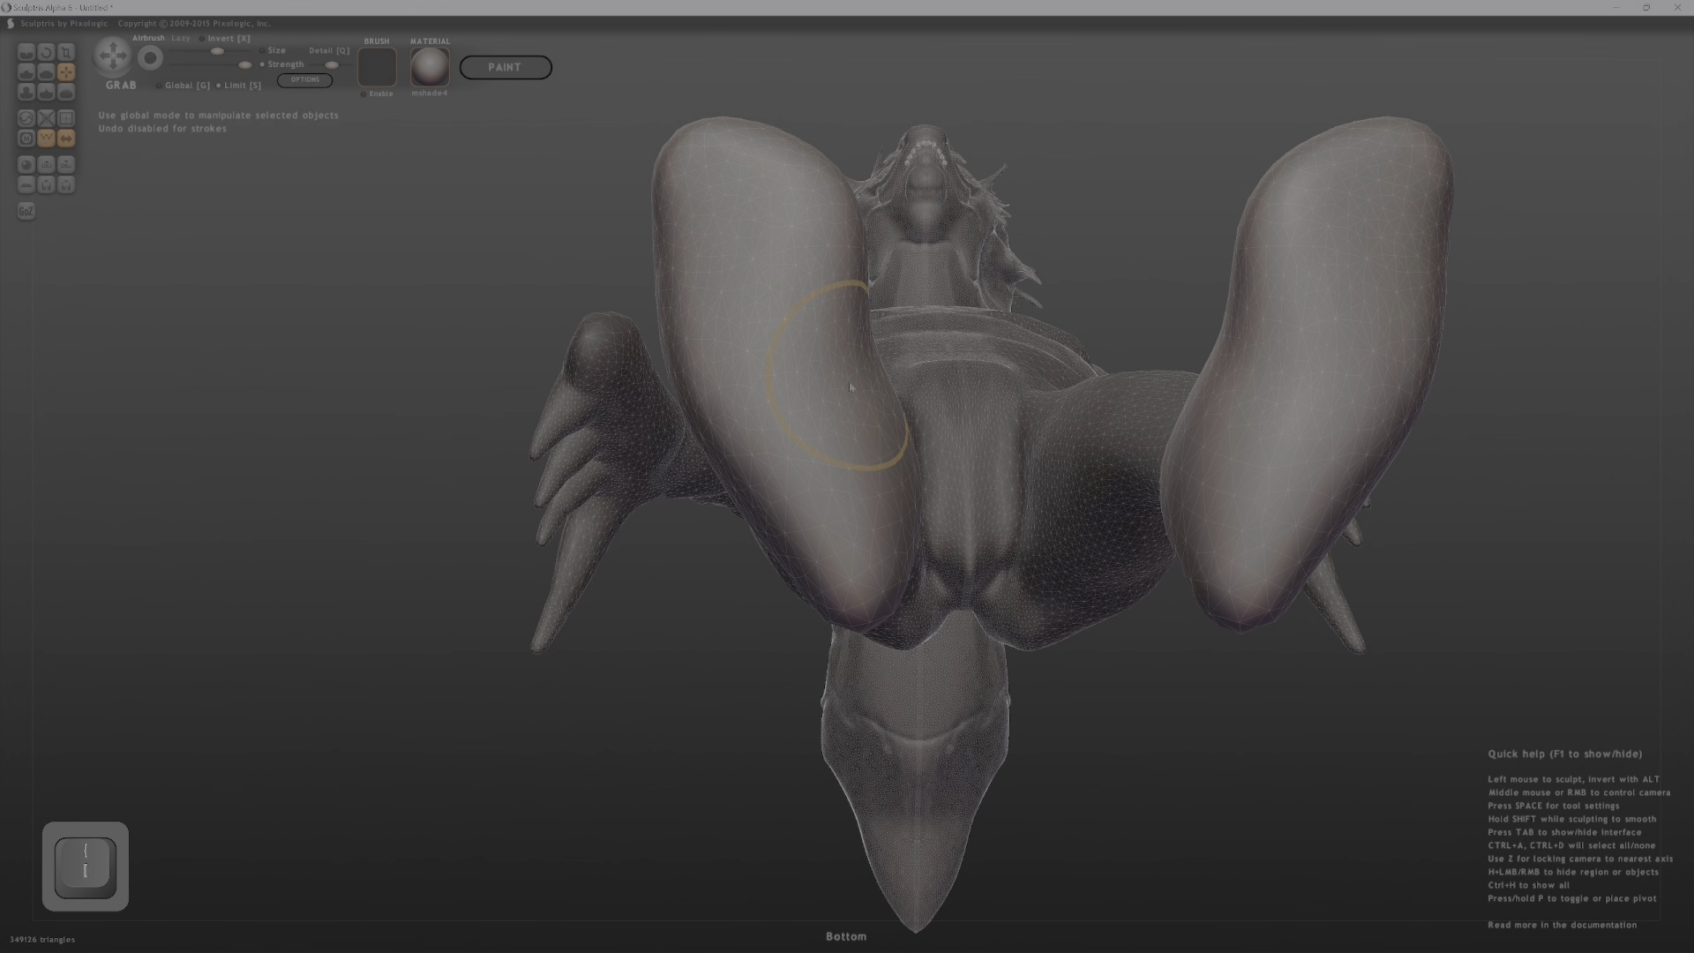
mouse_move(851, 387)
mouse_down()
mouse_move(833, 383)
mouse_move(875, 422)
mouse_move(738, 423)
mouse_move(710, 388)
mouse_move(688, 282)
mouse_move(764, 238)
mouse_move(794, 181)
mouse_up()
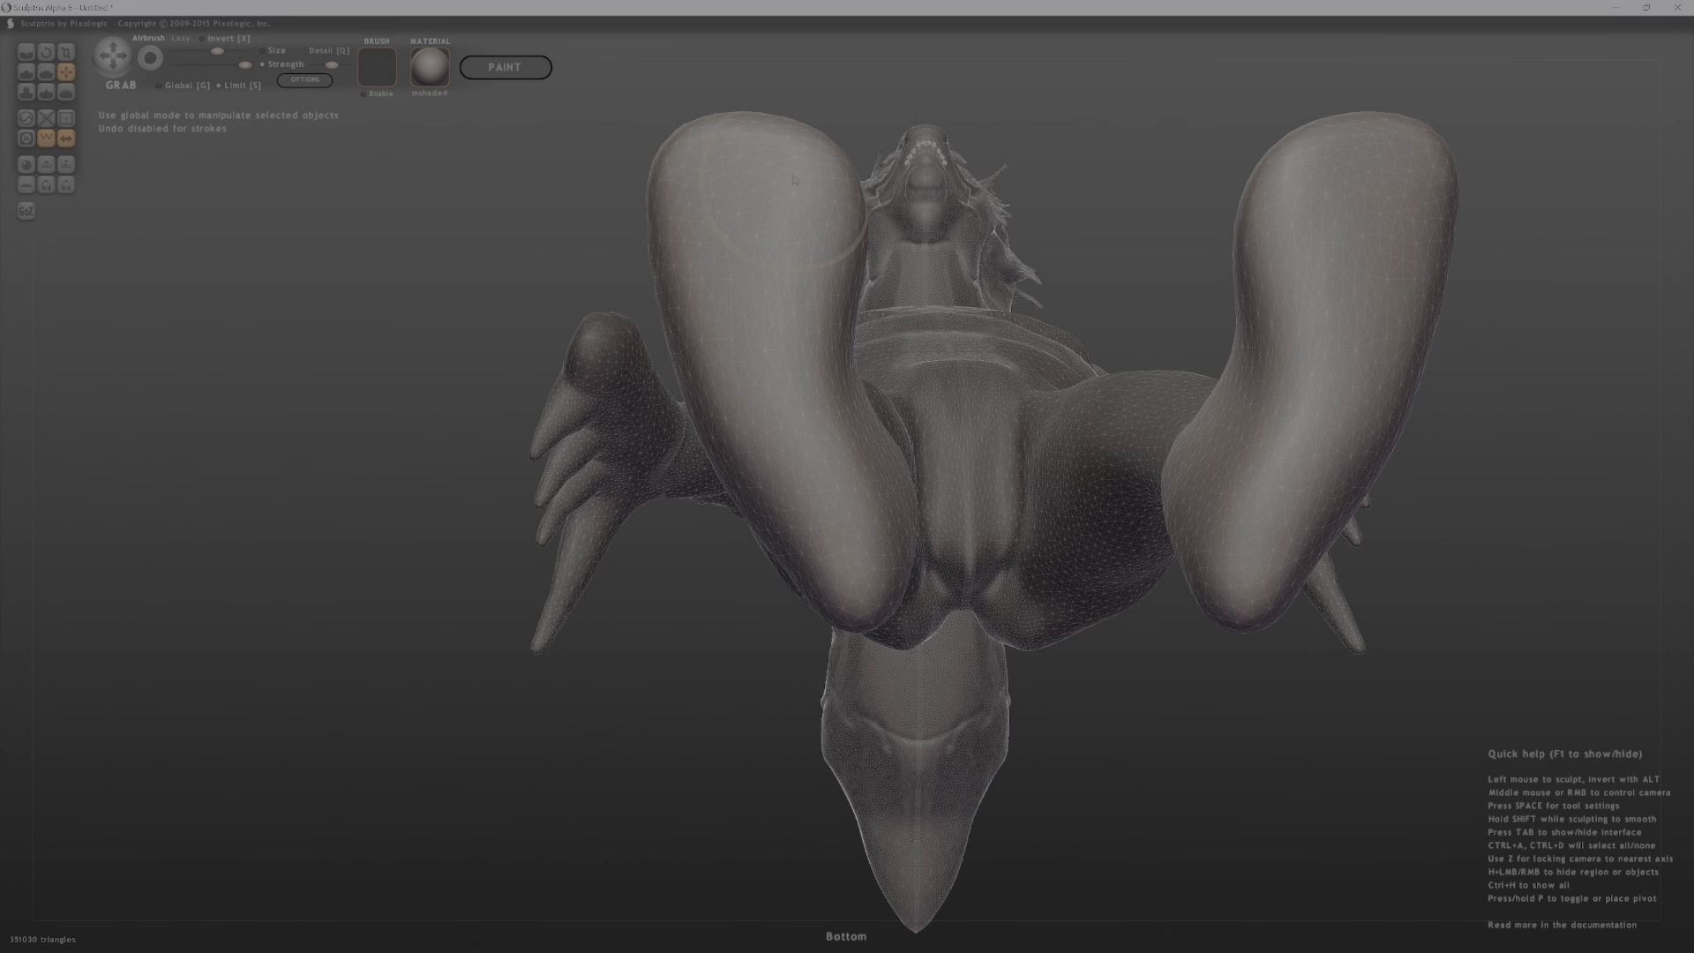
drag(683, 175, 674, 234)
drag(804, 163, 760, 87)
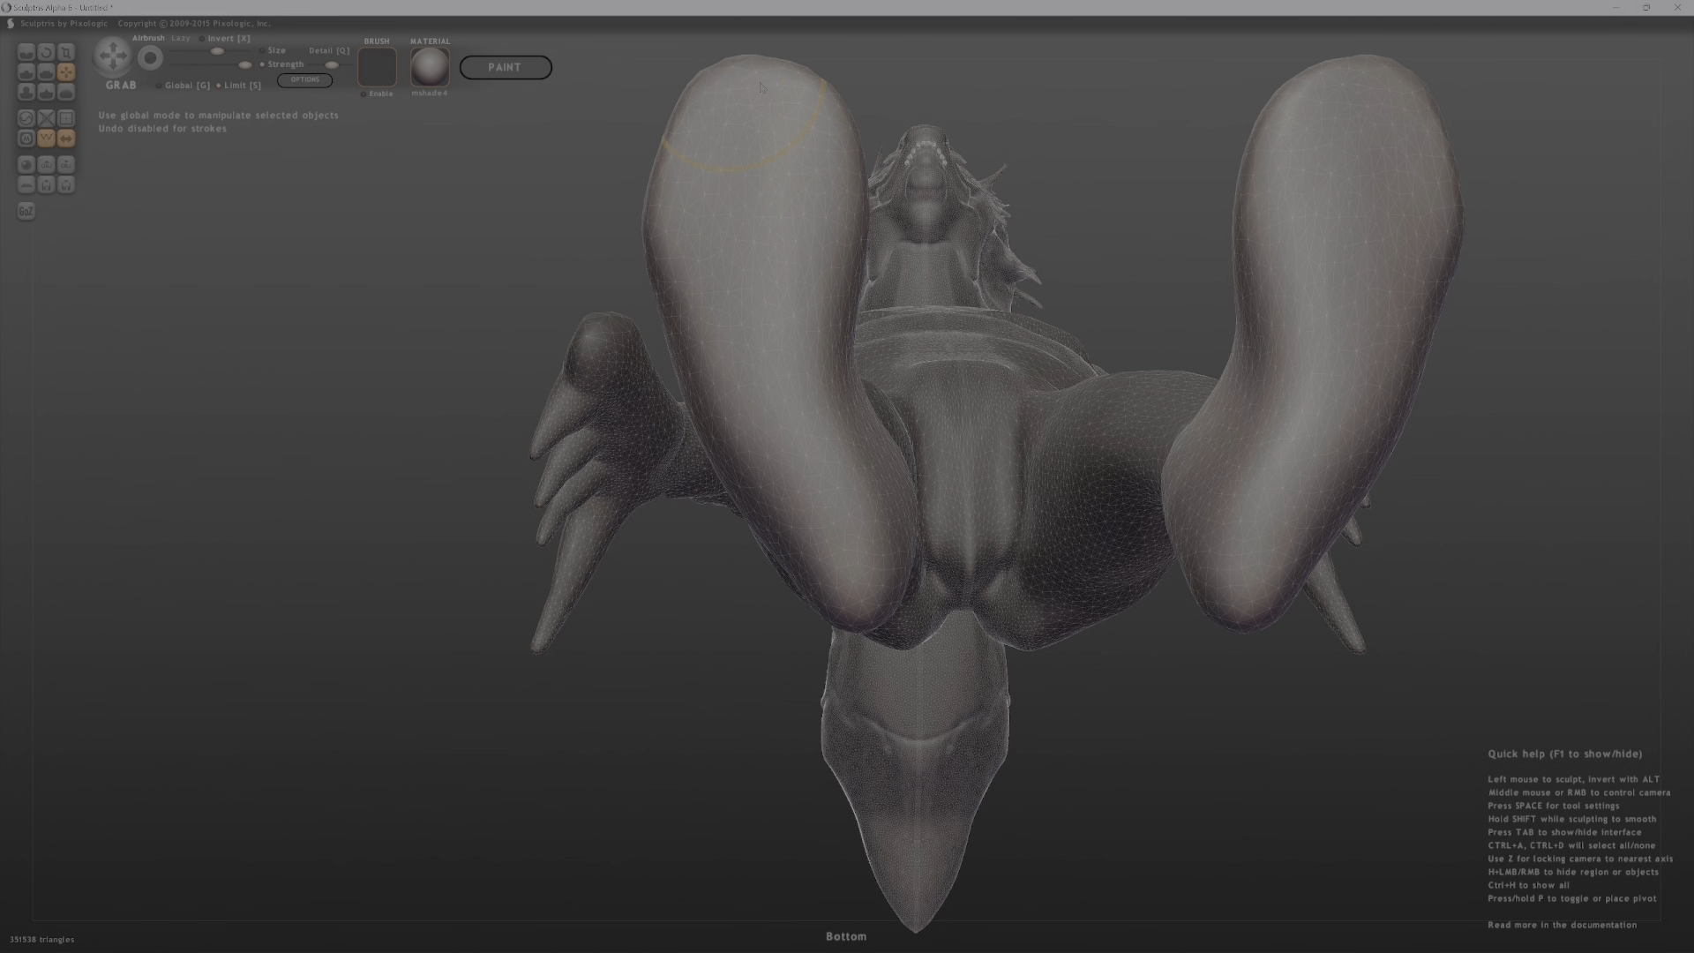
drag(845, 137, 826, 152)
drag(653, 212, 630, 233)
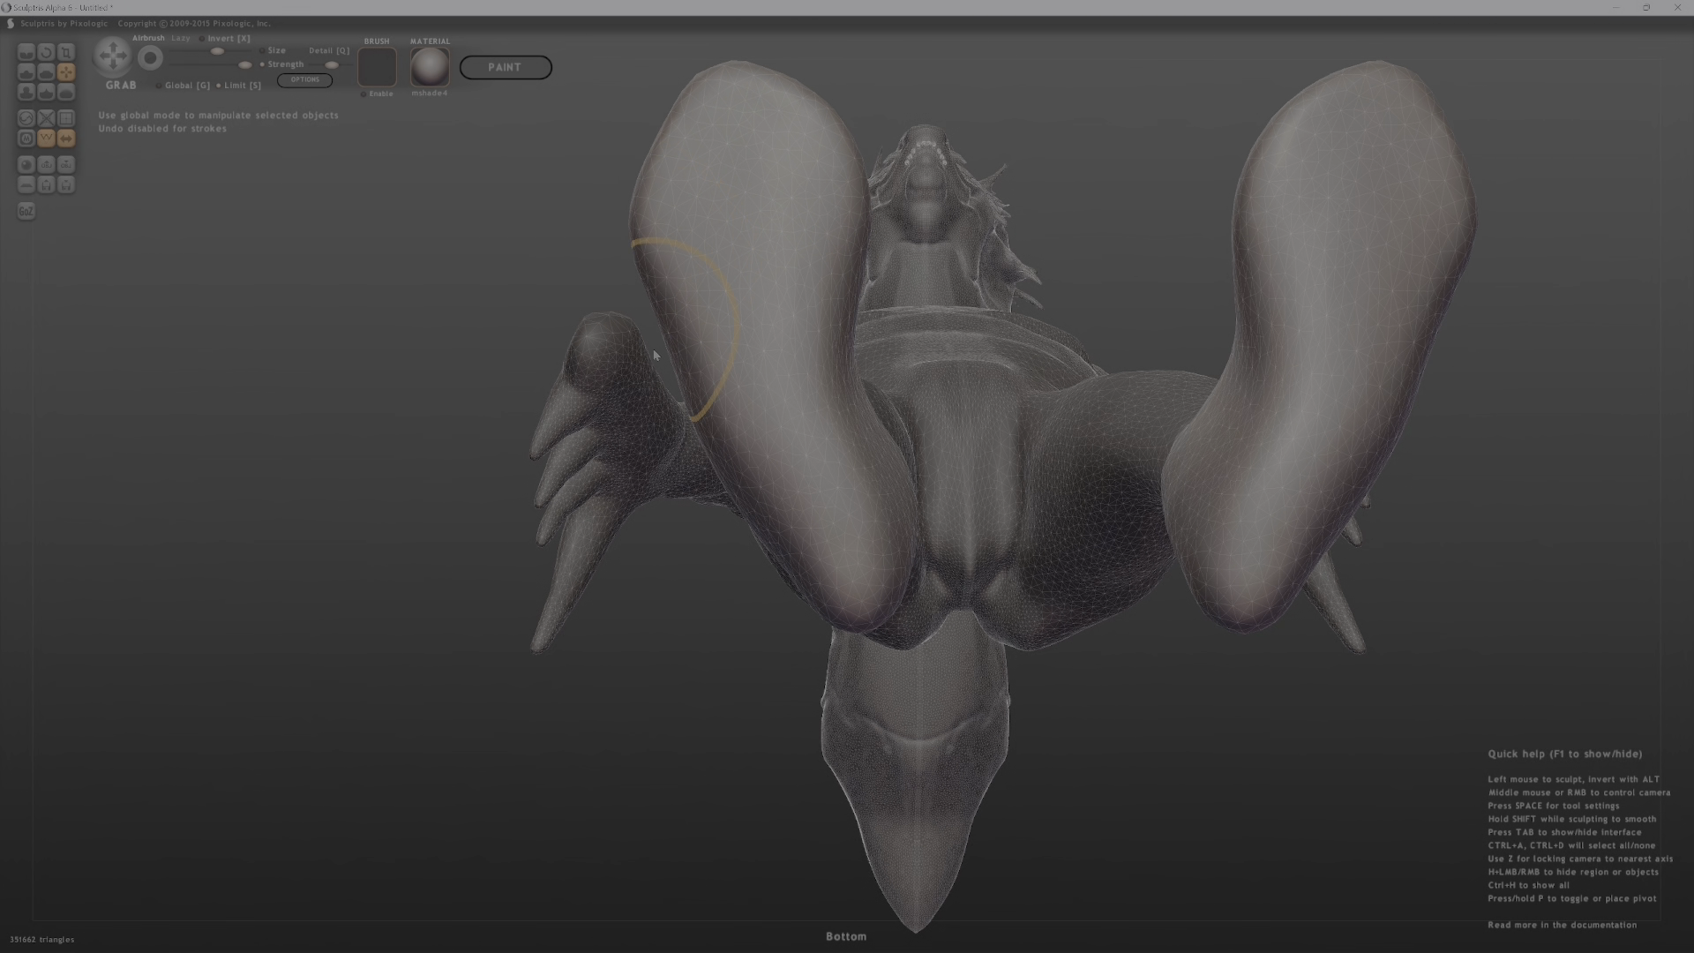
Flatten the soles of both feet from forefoot to heel with the Flatten brush, using the locked plane.
mouse_move(658, 352)
middle_down()
mouse_move(669, 340)
mouse_move(1066, 677)
mouse_move(1123, 680)
mouse_move(1089, 579)
mouse_move(1100, 629)
middle_up()
shift+middle_drag(1325, 476, 1322, 291)
key(f)
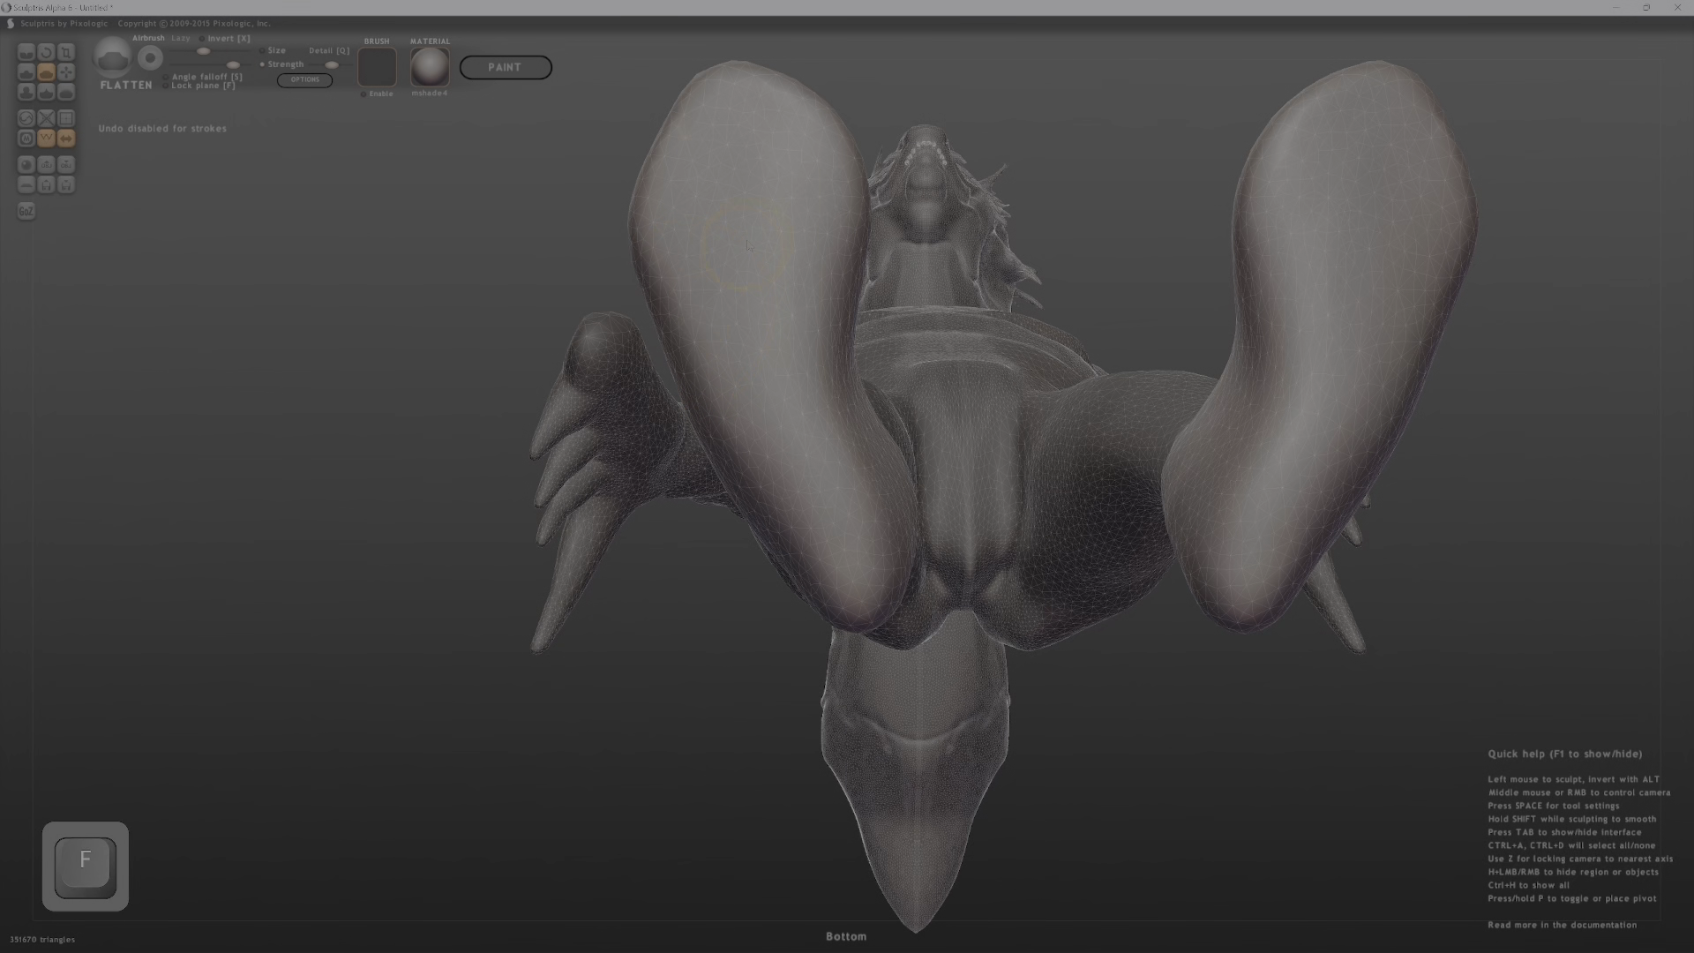
middle_drag(731, 274, 1131, 534)
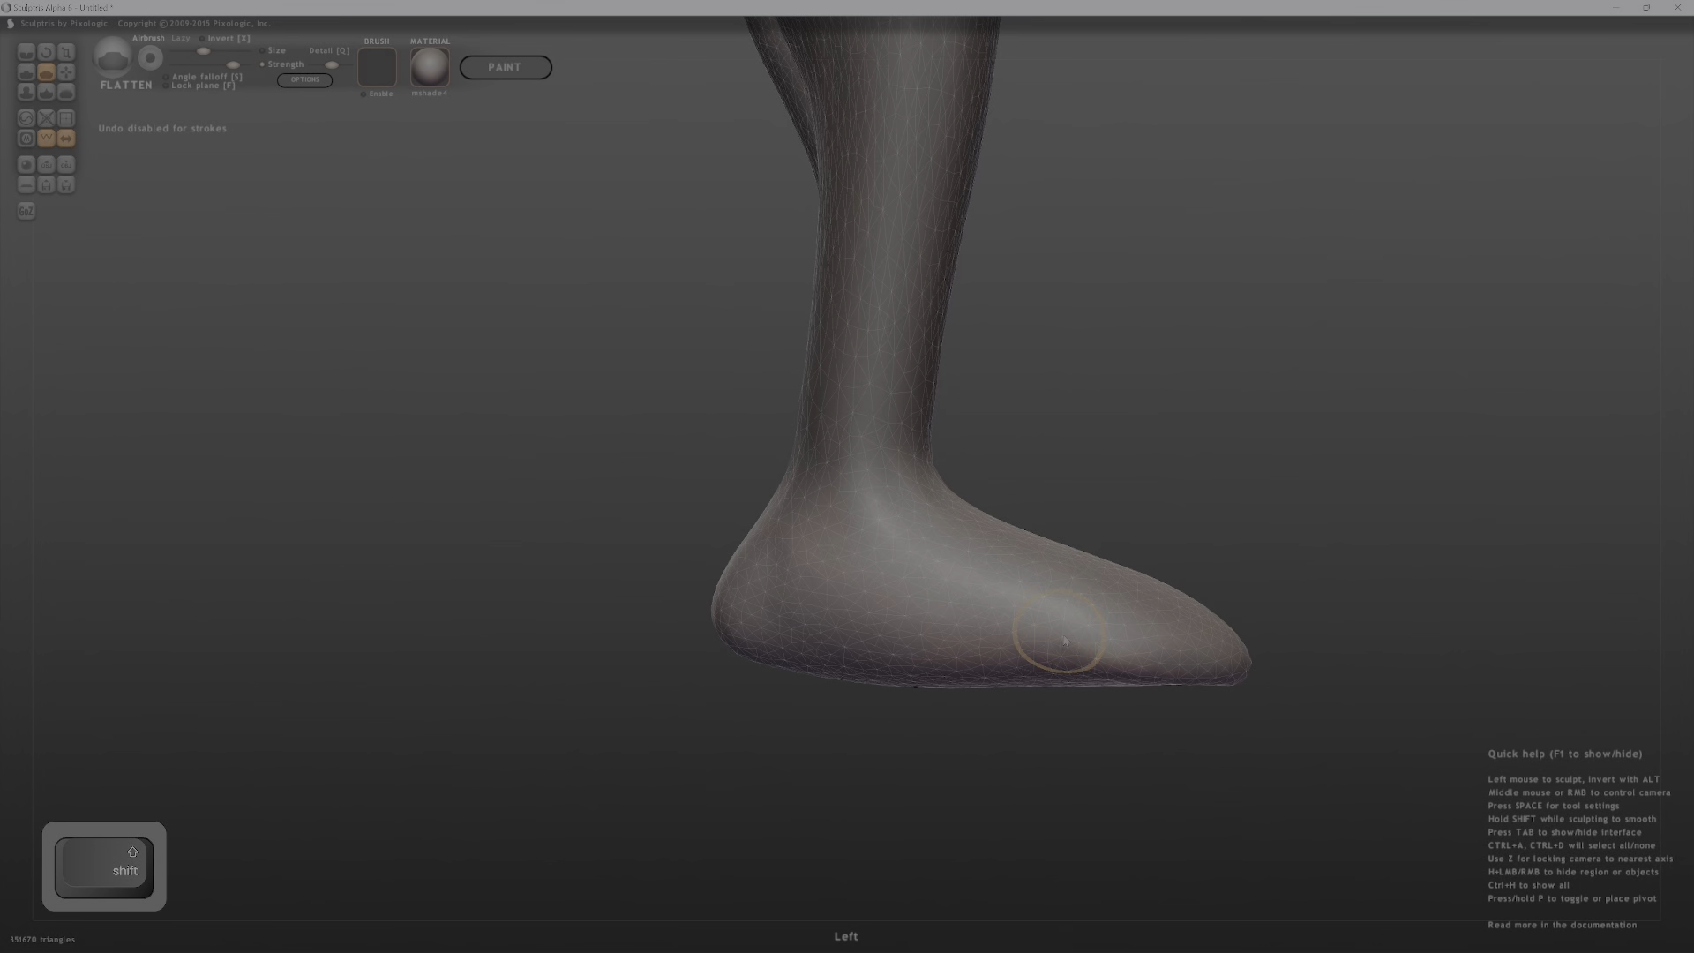
shift+middle_drag(785, 671, 856, 348)
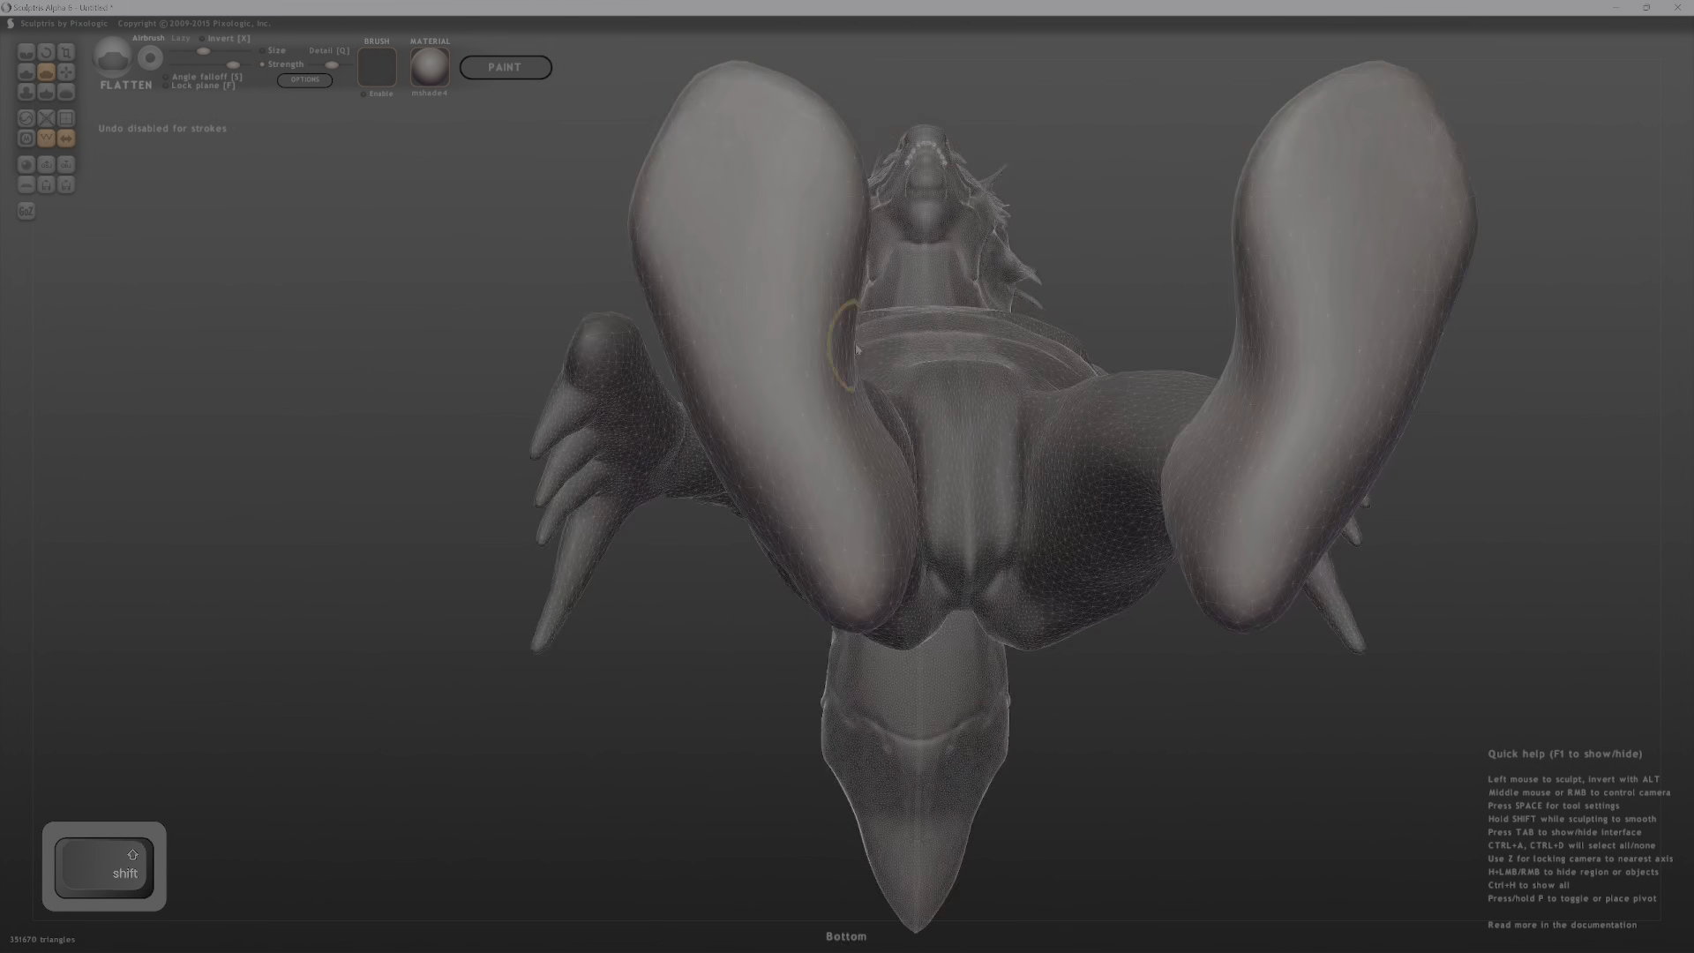
key(f)
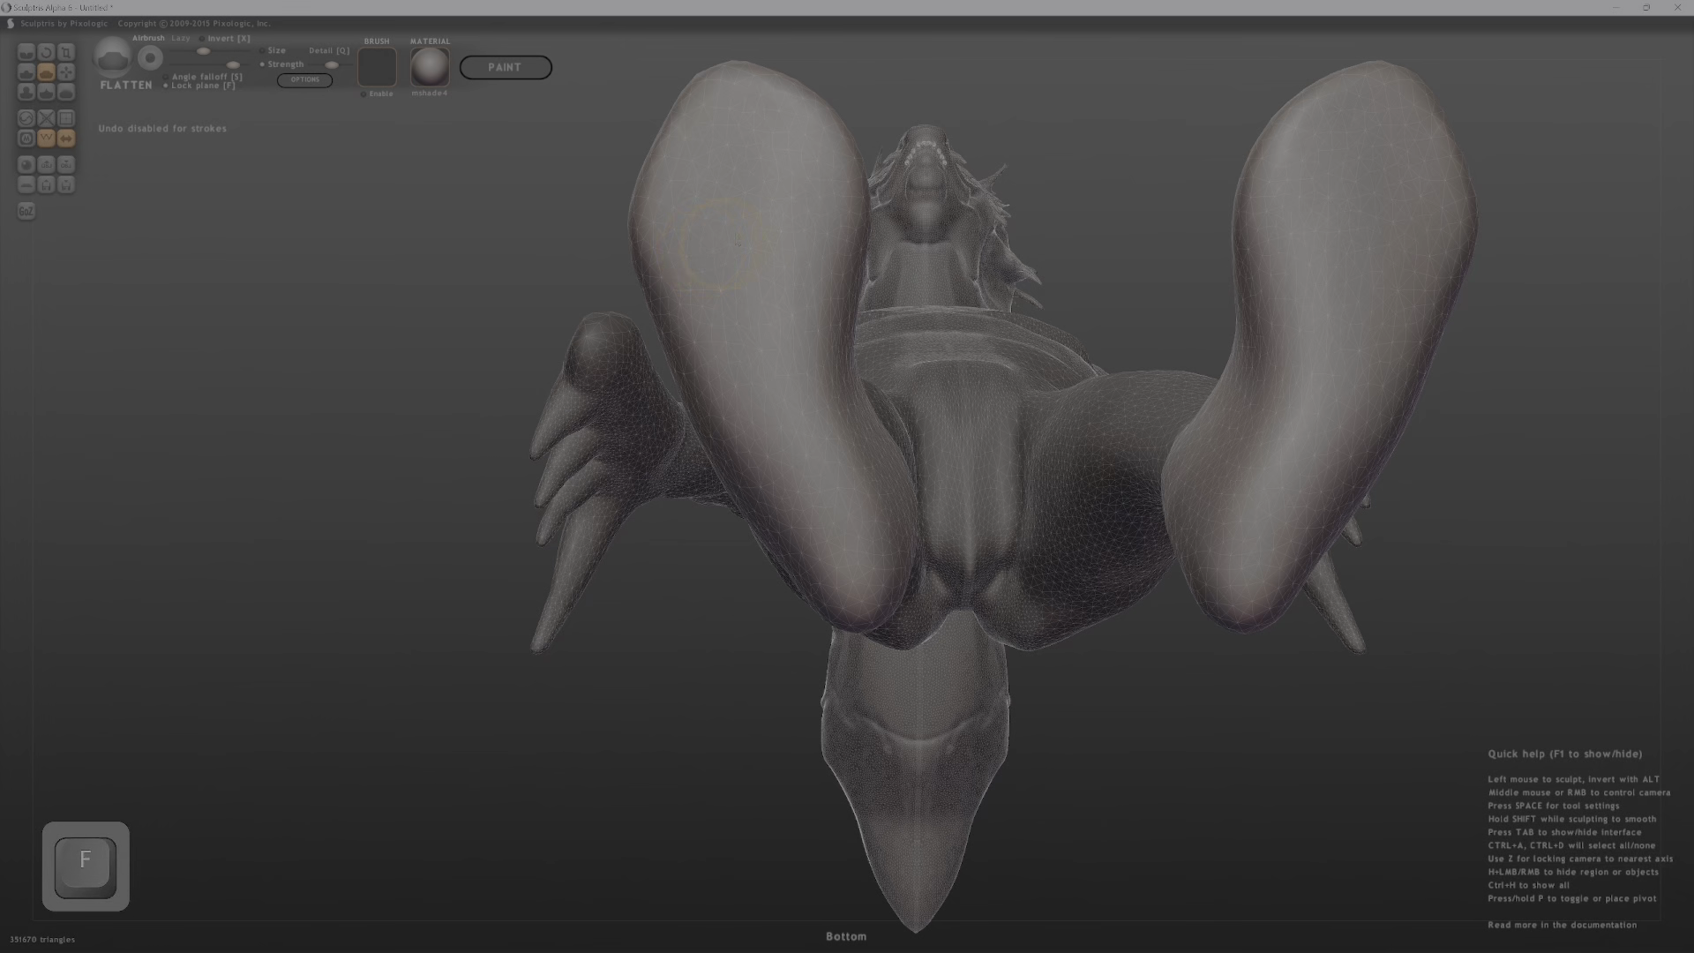
drag(769, 319, 791, 170)
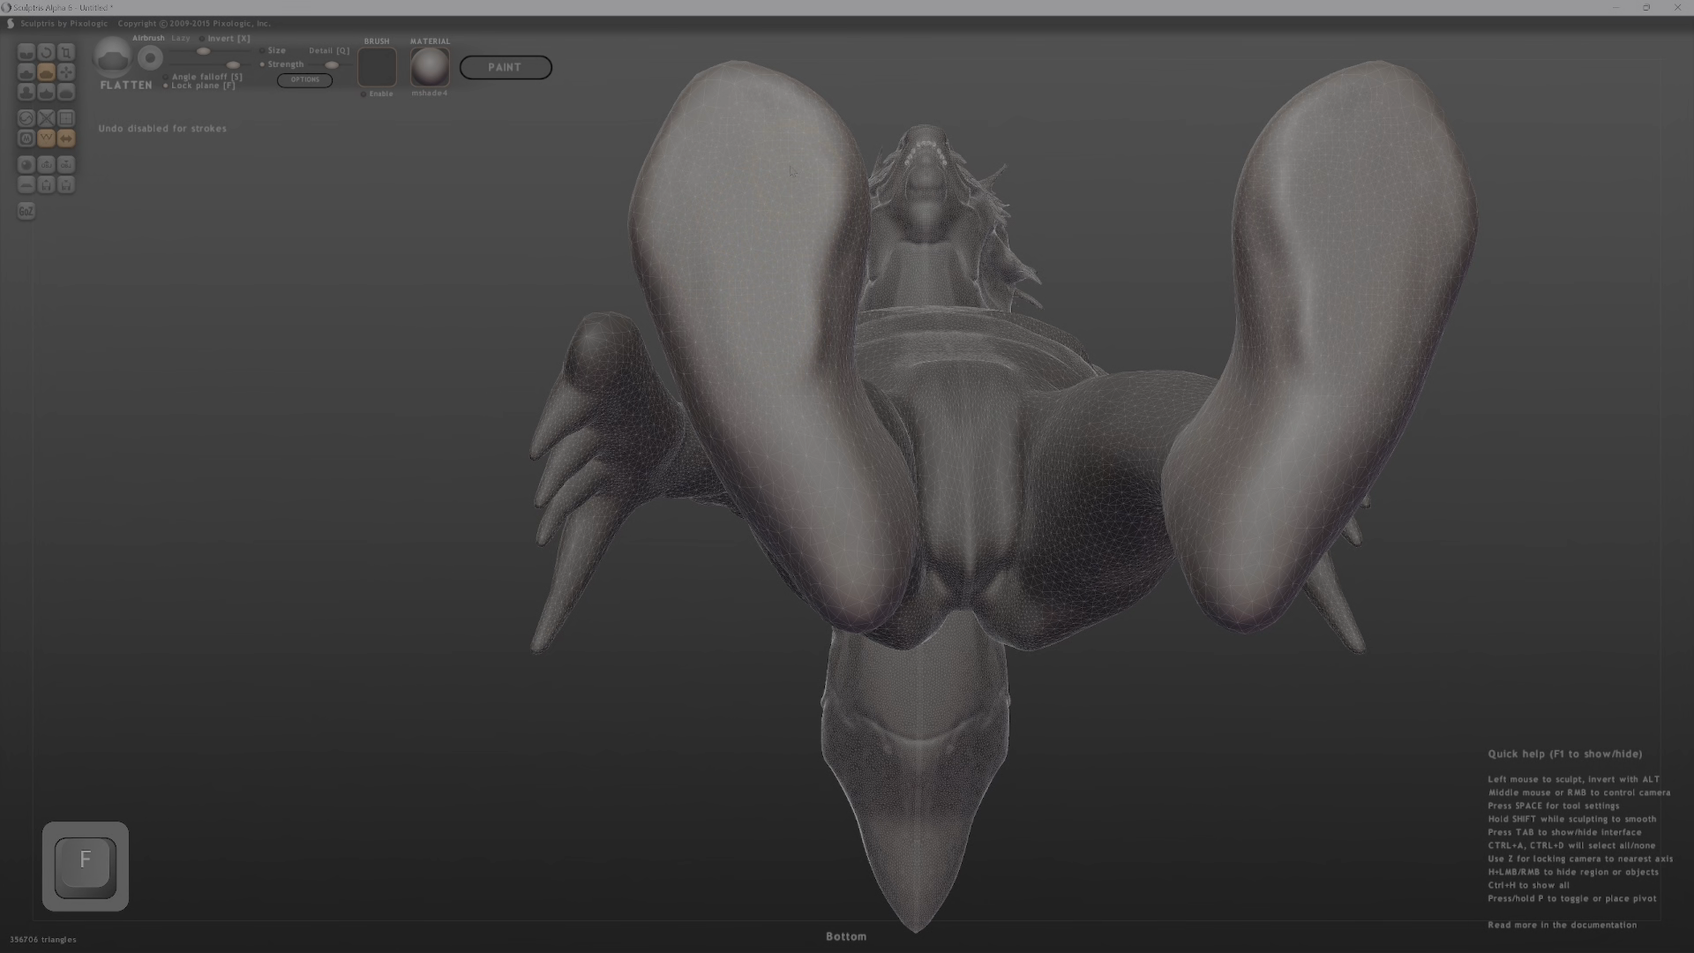
mouse_move(725, 328)
mouse_down()
mouse_move(731, 414)
mouse_move(831, 591)
mouse_move(857, 540)
mouse_move(769, 383)
mouse_up()
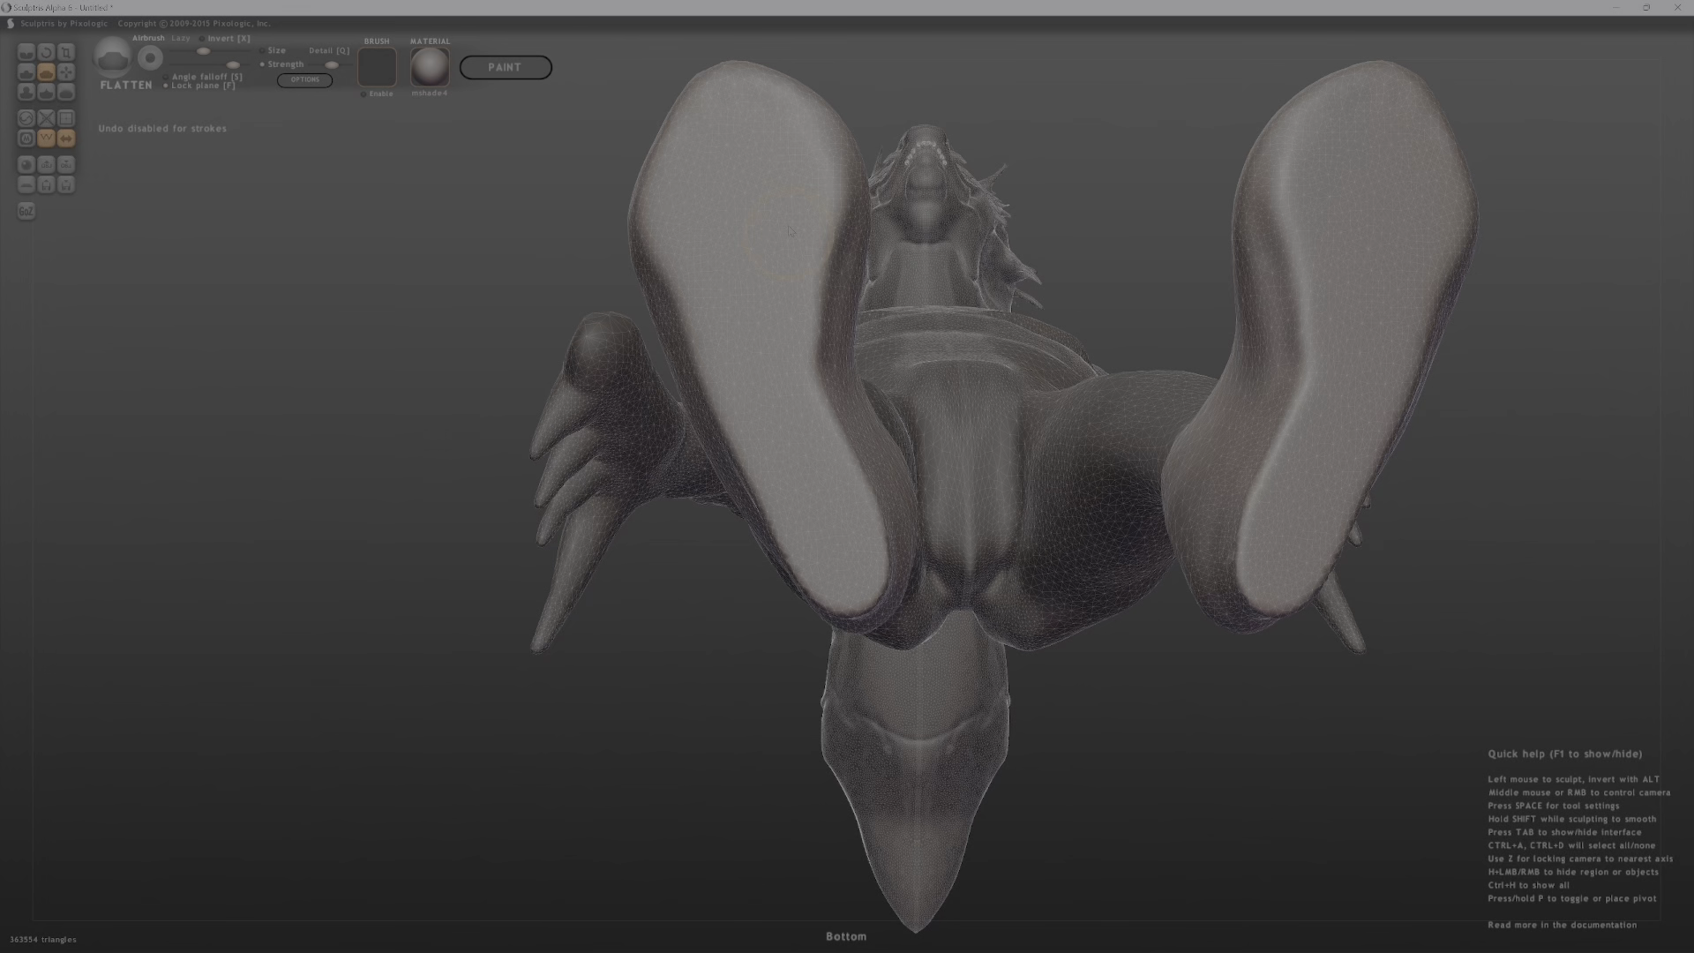
drag(741, 146, 677, 169)
Rework the soles with the Flatten brush across the arches and heels, and check the feet from the front.
mouse_move(683, 176)
middle_down()
mouse_move(975, 521)
mouse_move(1194, 550)
mouse_move(774, 571)
mouse_move(925, 495)
middle_up()
middle_drag(924, 496, 811, 316)
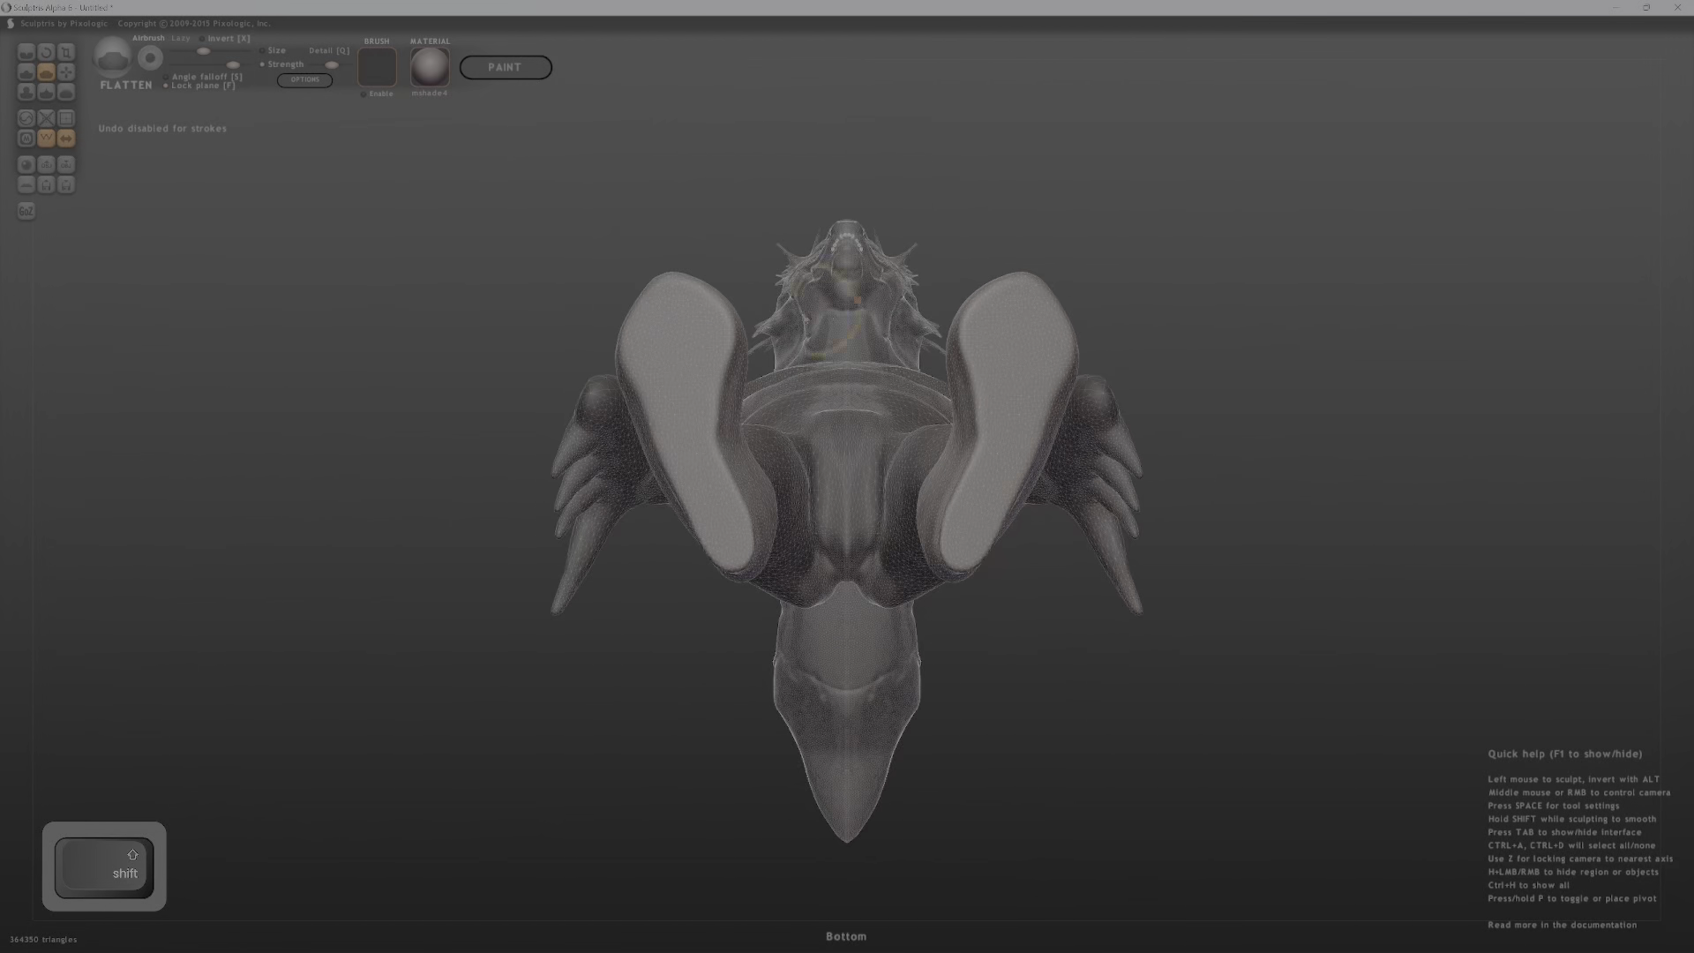
key(f)
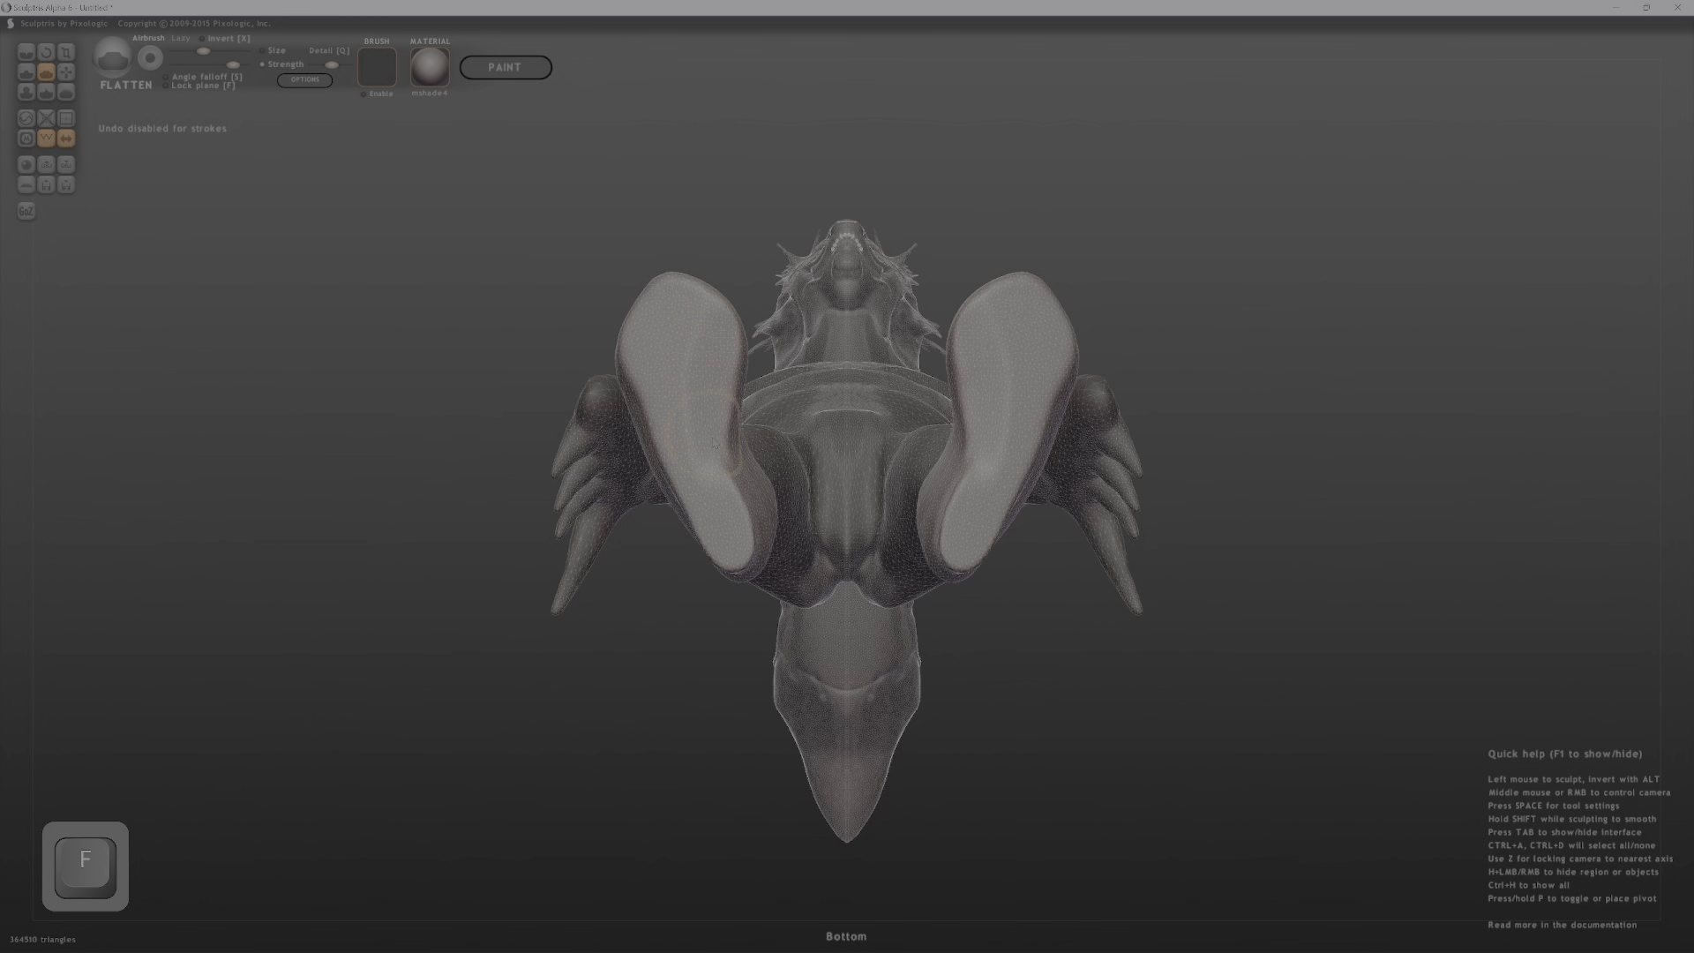
mouse_move(688, 319)
mouse_down()
mouse_move(686, 441)
mouse_move(717, 532)
mouse_up()
middle_drag(715, 468, 845, 329)
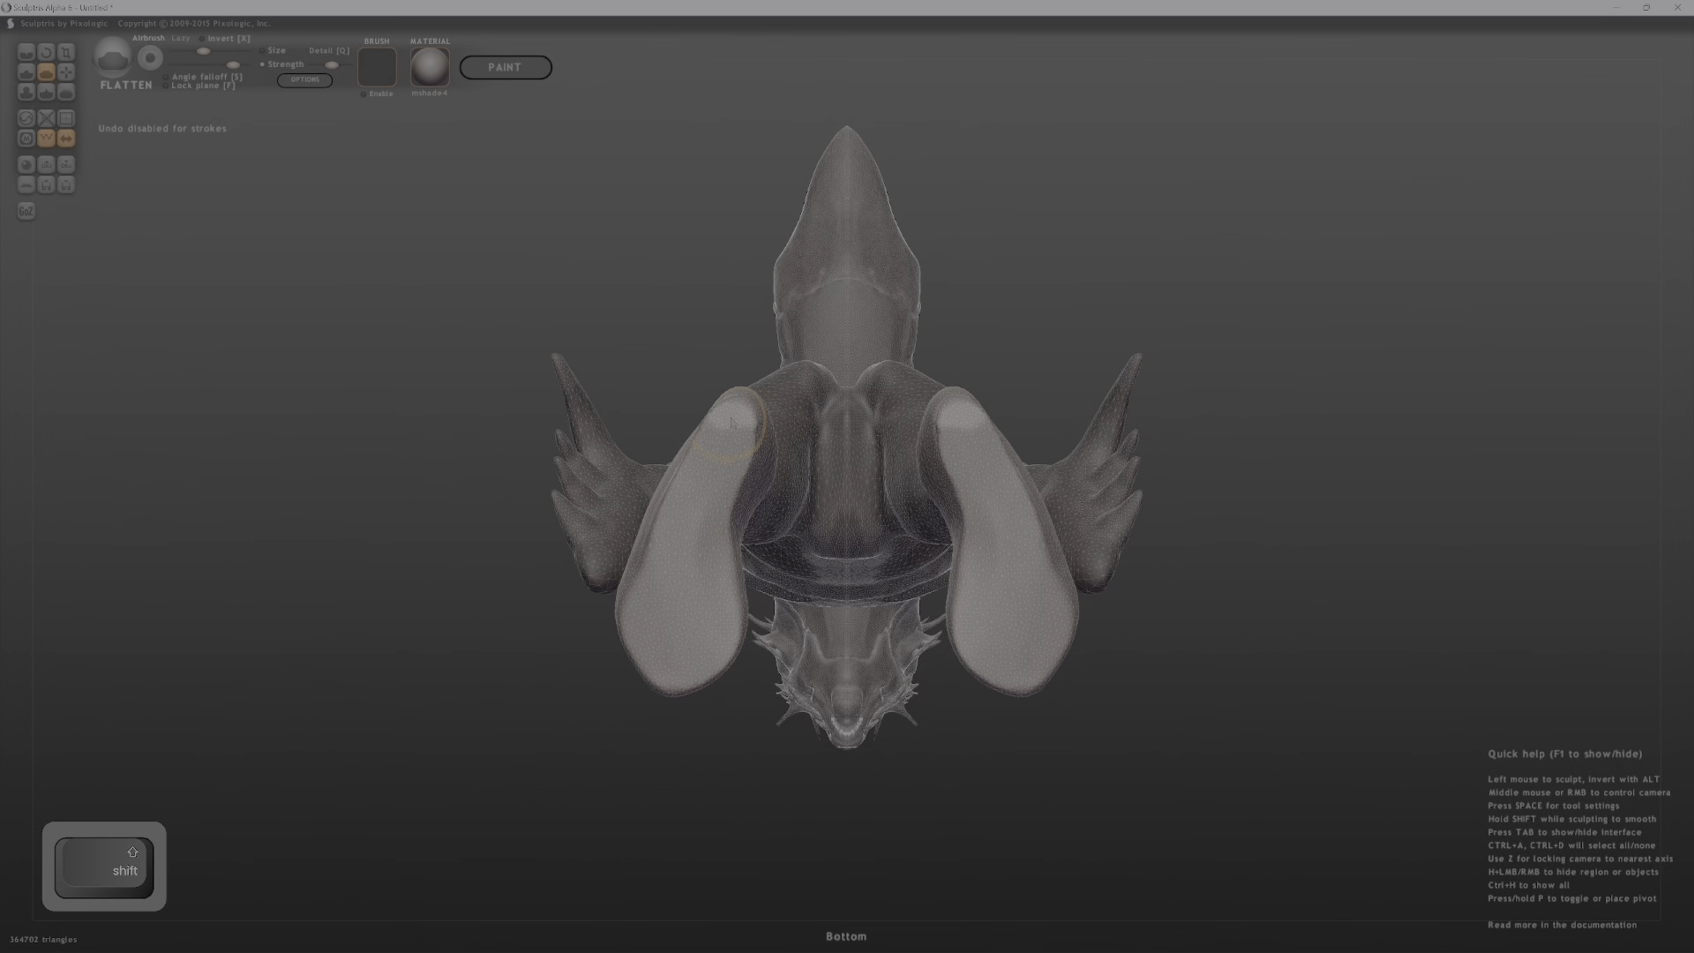
shift+middle_drag(714, 438, 770, 574)
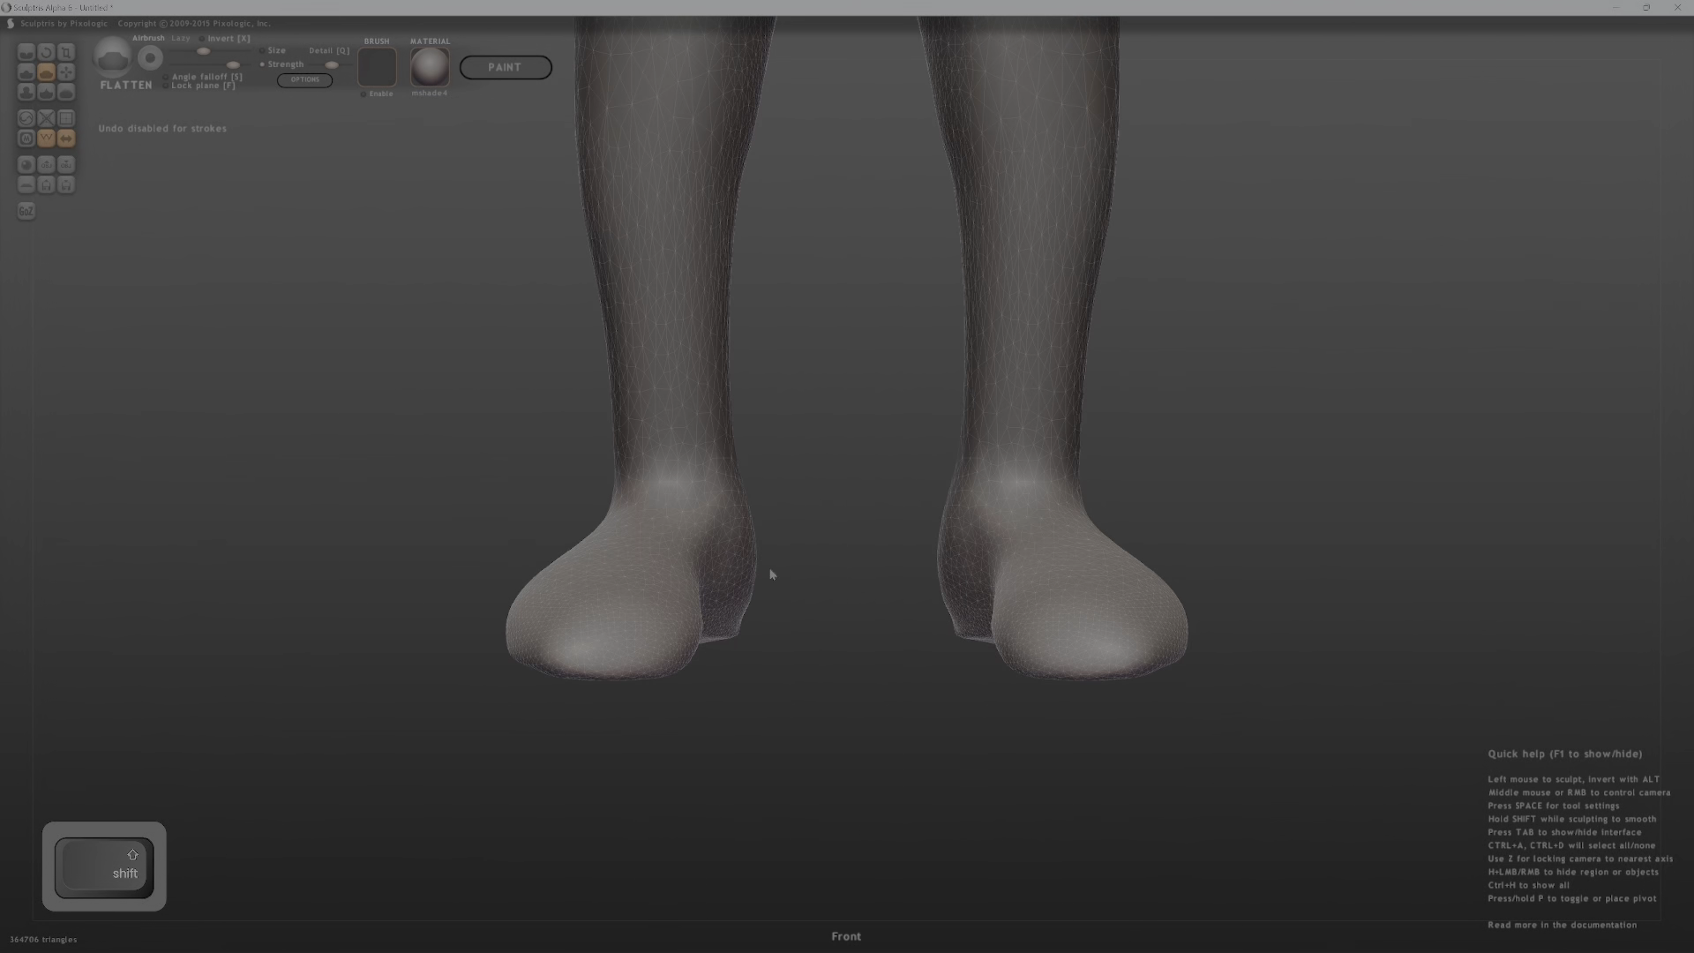
Build up rounded calf muscles on the backs of the lower legs with the Draw brush.
mouse_move(852, 622)
ctrl+middle_down()
mouse_move(839, 673)
mouse_move(877, 480)
mouse_move(1153, 541)
mouse_move(1450, 478)
ctrl+middle_up()
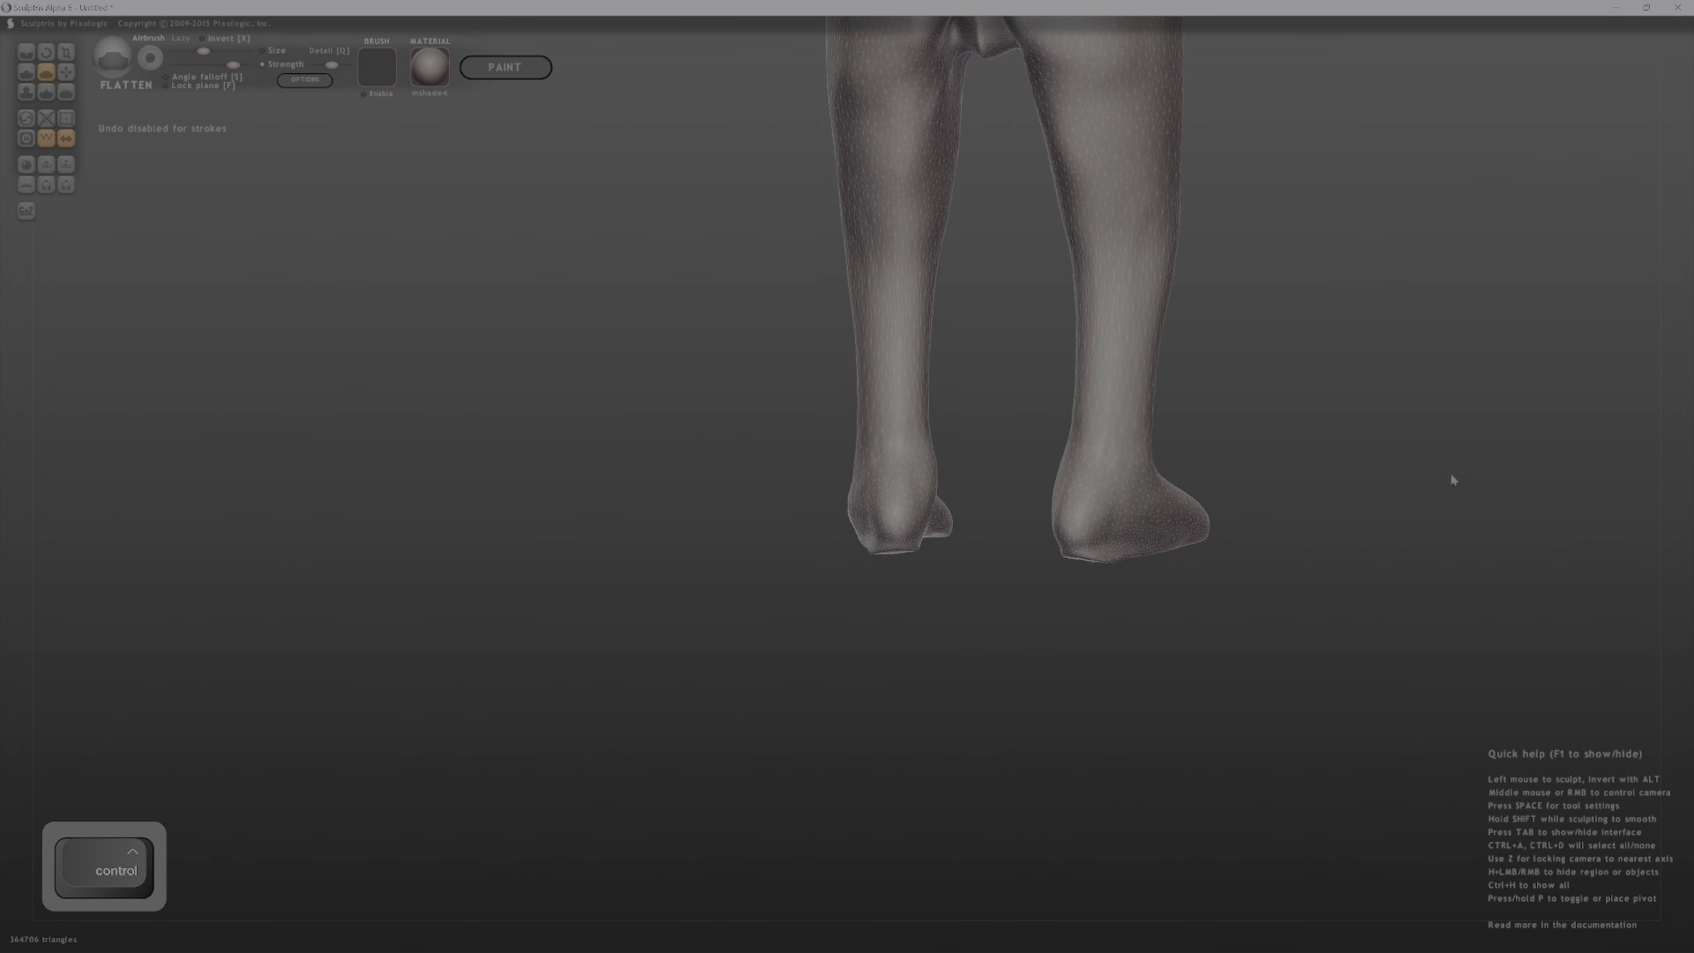
key(d)
mouse_move(1165, 313)
middle_down()
mouse_move(1224, 274)
mouse_move(1187, 277)
middle_up()
ctrl+middle_drag(977, 281, 984, 325)
middle_drag(983, 325, 1112, 318)
middle_drag(982, 267, 960, 262)
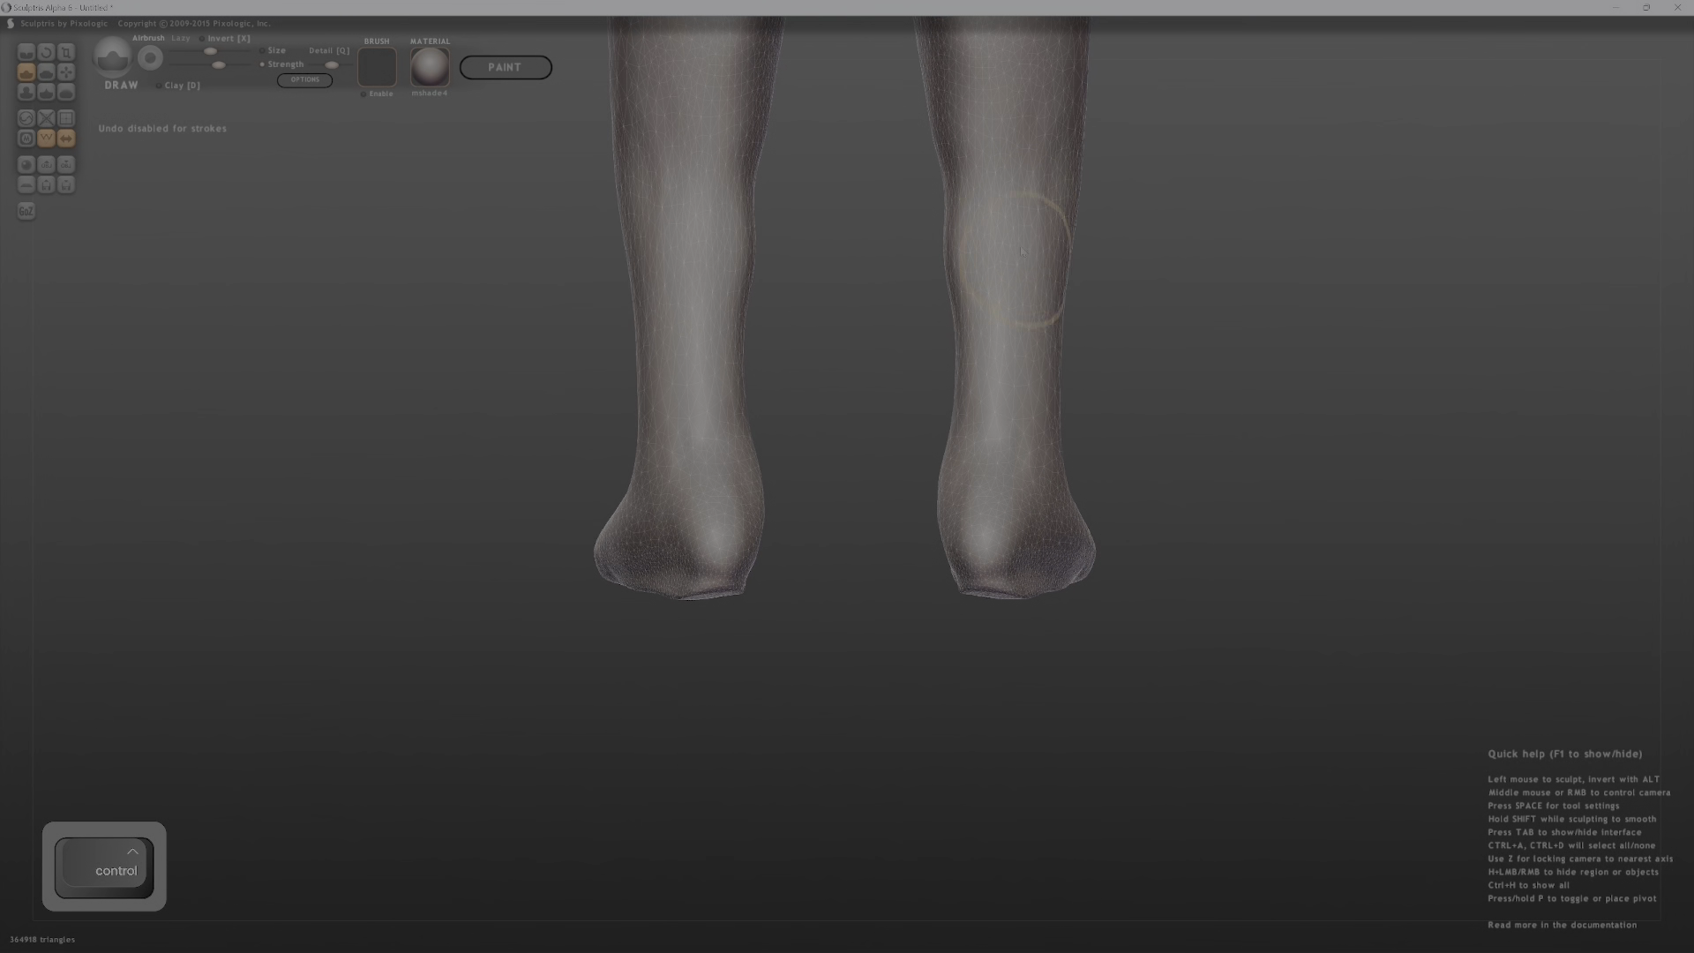
middle_drag(1062, 255, 977, 222)
mouse_move(990, 176)
mouse_down()
mouse_move(973, 311)
mouse_move(992, 322)
mouse_up()
mouse_move(973, 208)
mouse_down()
mouse_move(949, 227)
mouse_move(951, 286)
mouse_up()
middle_drag(974, 286, 1162, 306)
mouse_move(990, 238)
mouse_down()
mouse_move(988, 280)
mouse_move(983, 256)
mouse_move(1030, 287)
mouse_move(1061, 348)
mouse_up()
Carve a groove between the calf muscles and define the tendons down to the heels with a smaller Draw brush.
mouse_move(996, 524)
middle_down()
mouse_move(1191, 495)
mouse_move(1004, 507)
middle_up()
scroll(1004, 507, up, 3)
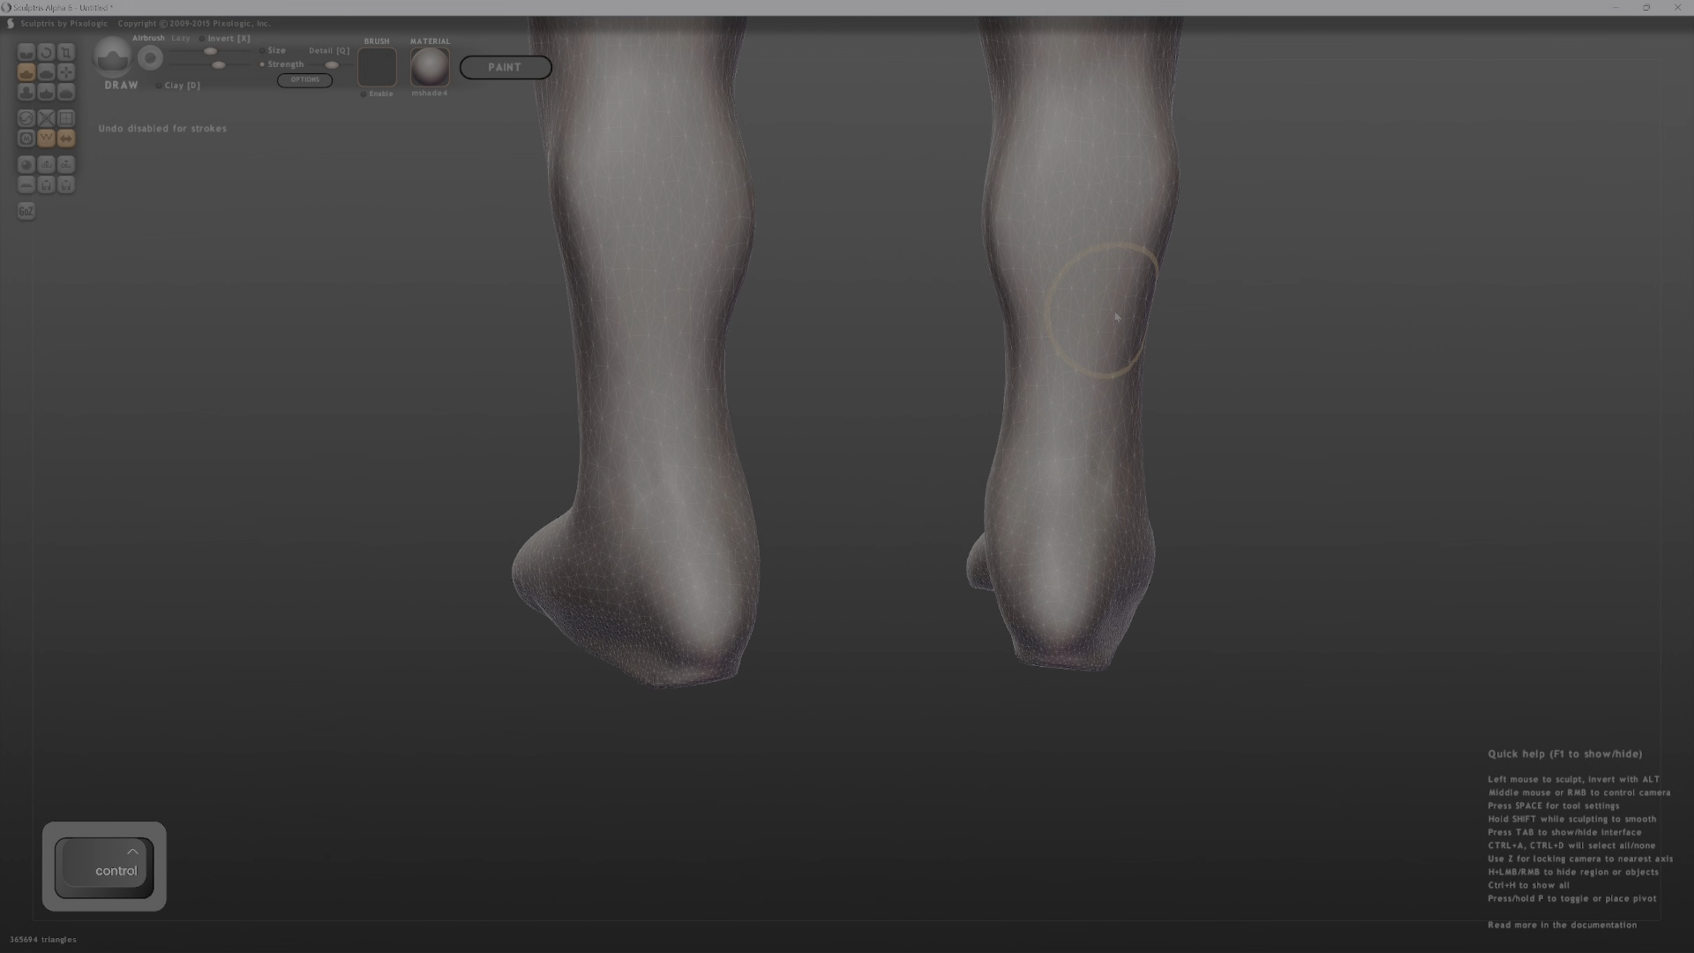
key(bracketleft)
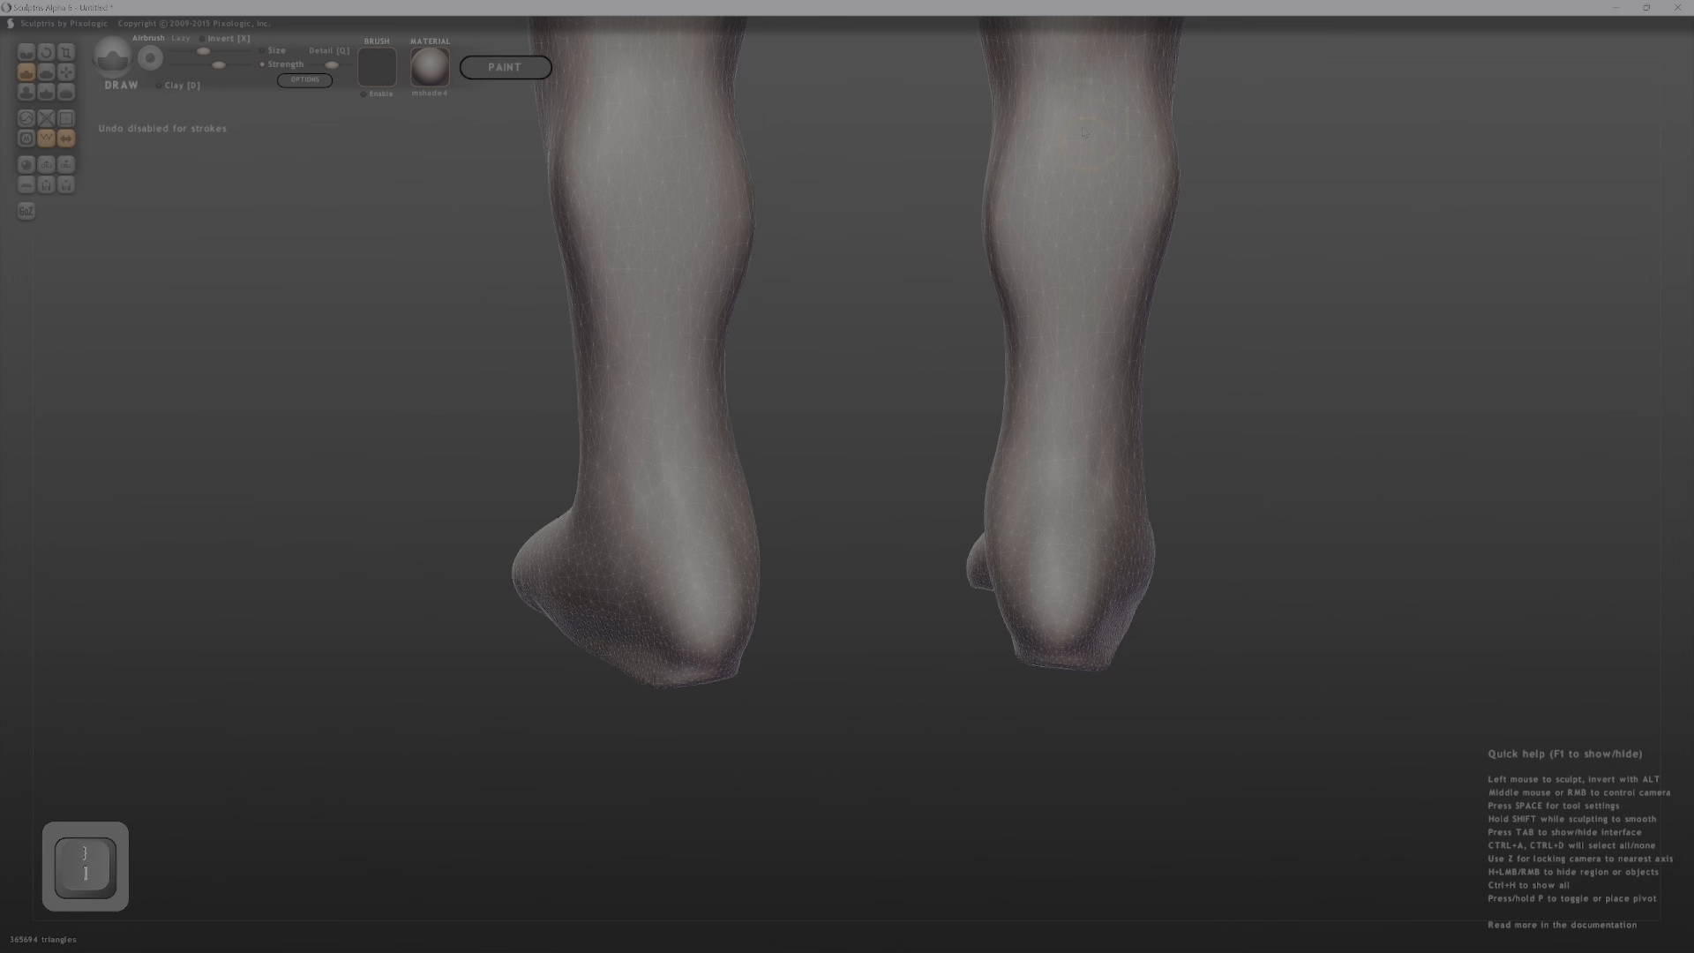
drag(1075, 160, 1055, 337)
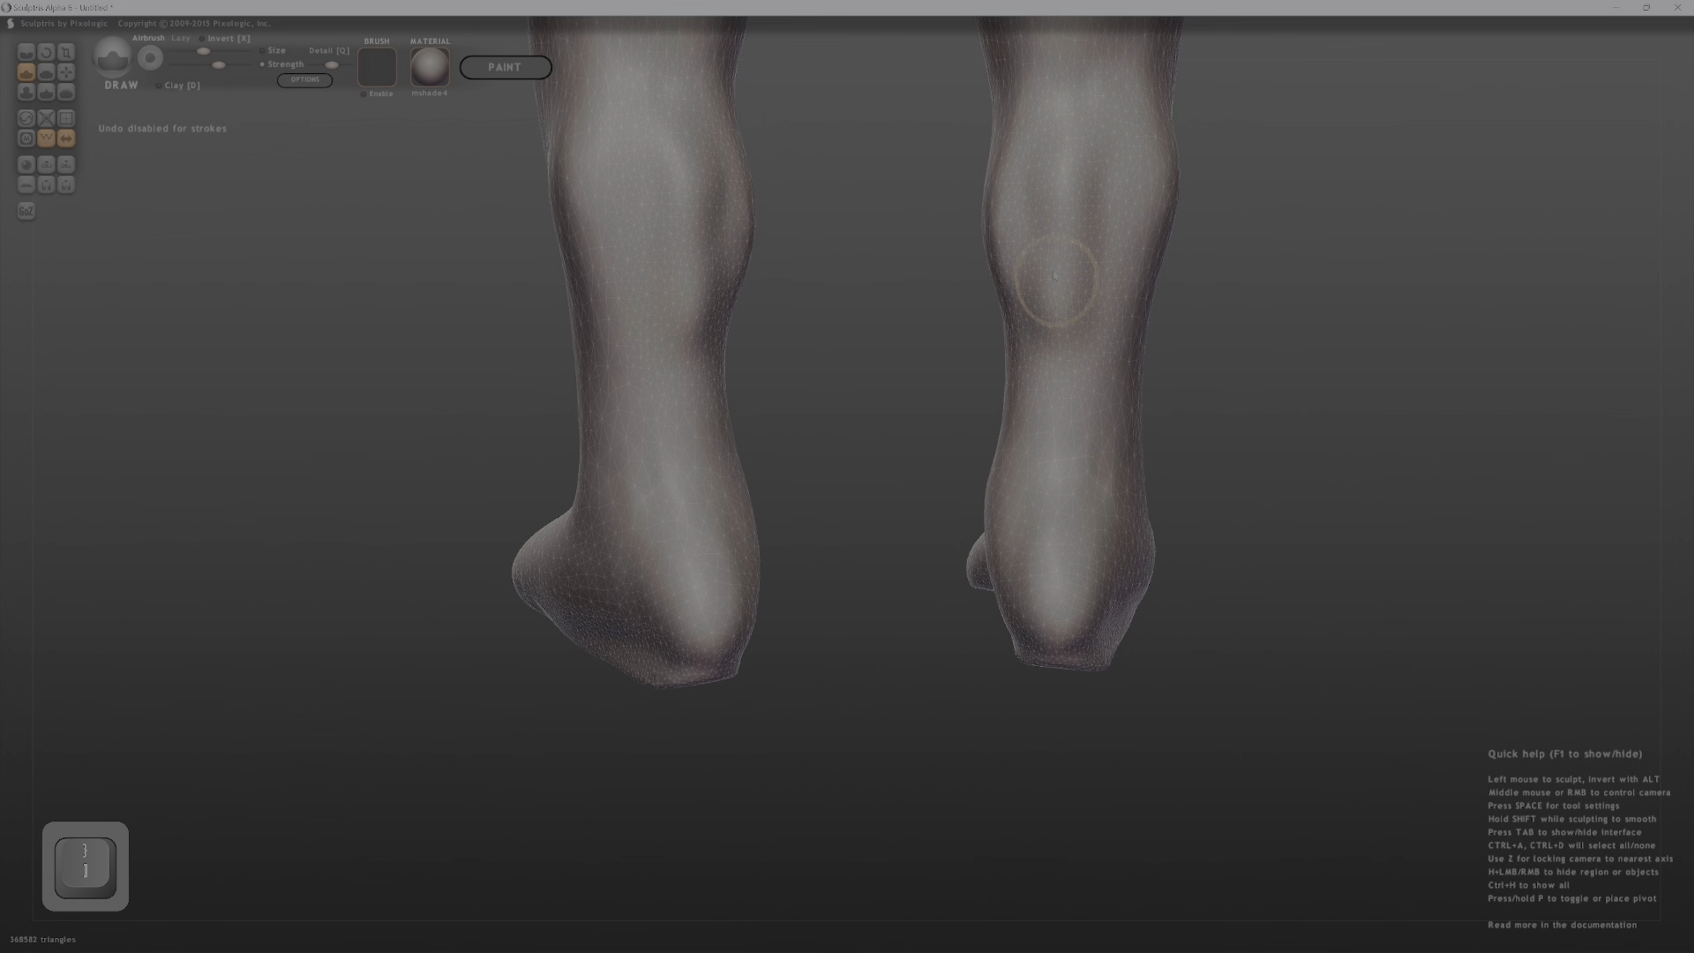
key(ctrl)
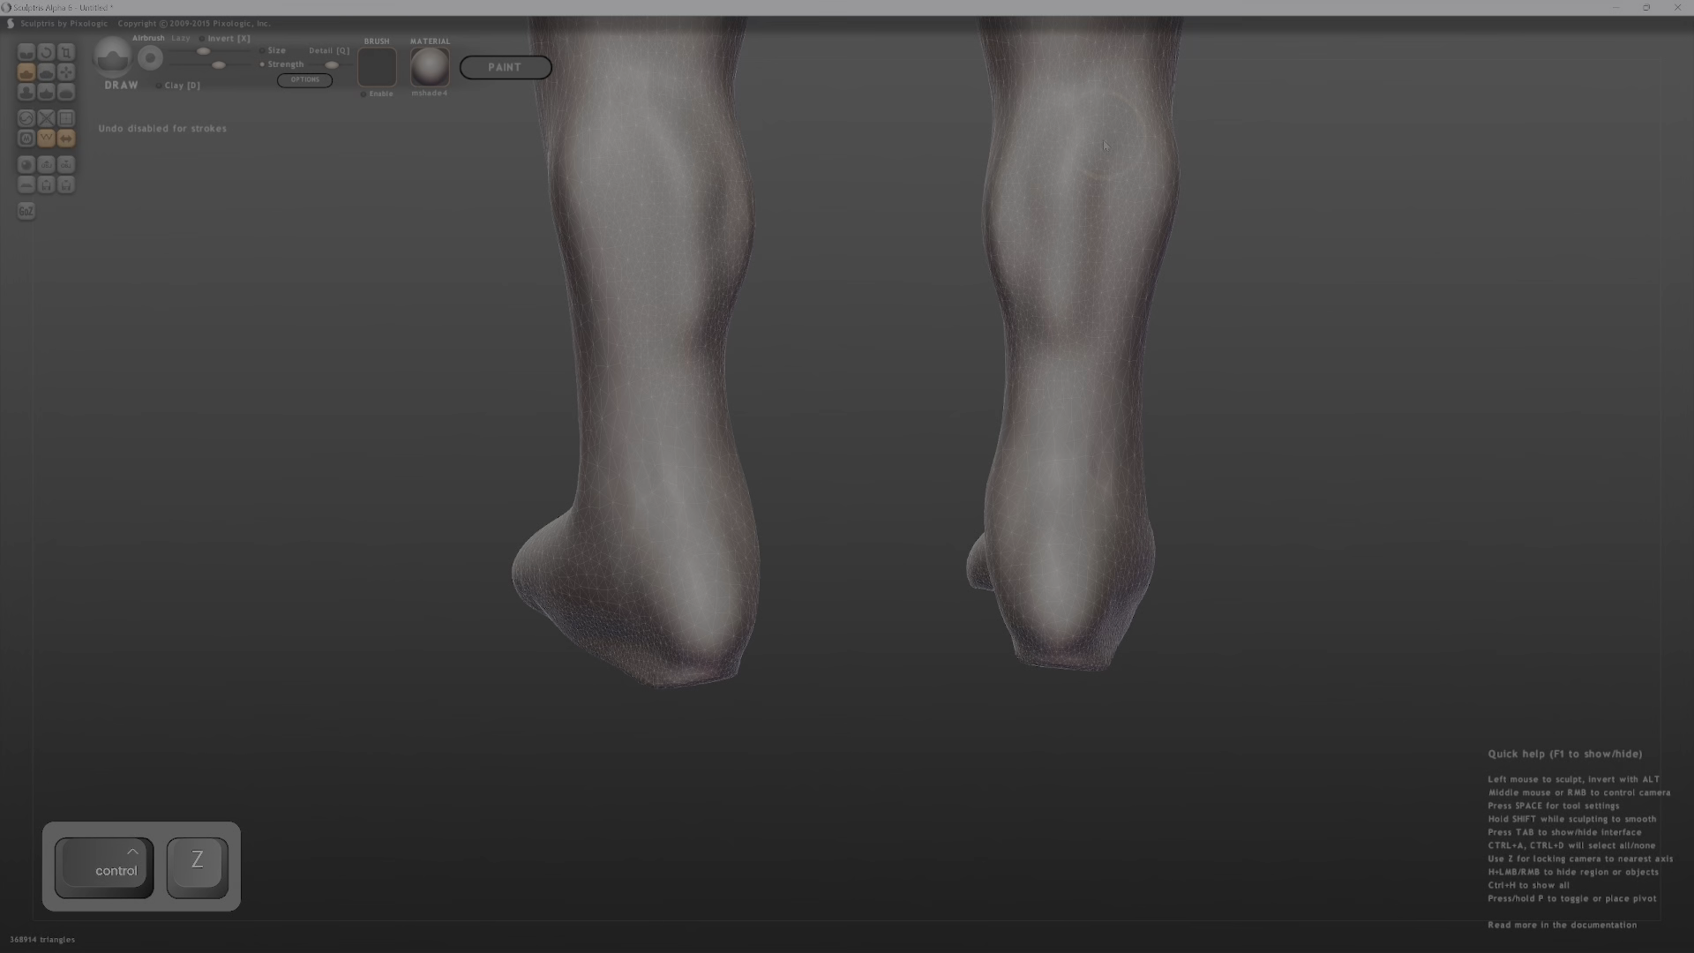
drag(1103, 140, 1065, 617)
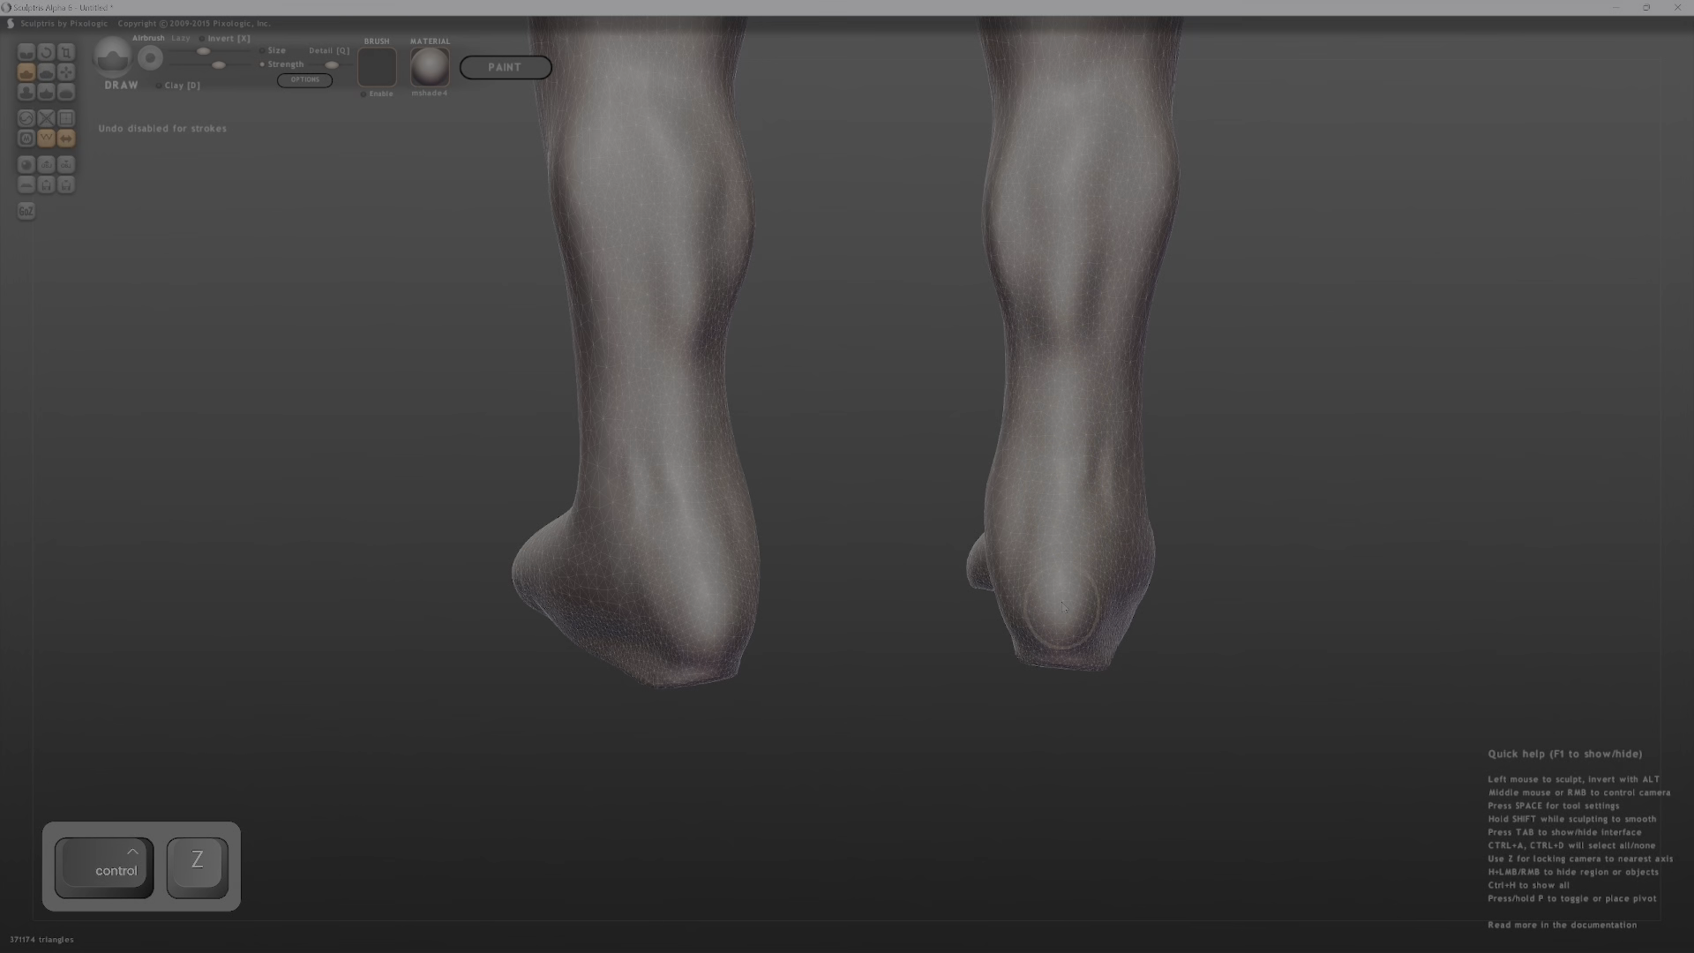
Shape the heels with the Draw brush and smooth the backs of the lower legs.
middle_drag(1065, 617, 1126, 578)
middle_drag(1076, 633, 958, 601)
drag(969, 623, 1014, 607)
mouse_move(1015, 607)
middle_down()
mouse_move(1131, 480)
mouse_move(1038, 383)
middle_up()
mouse_move(1072, 456)
shift+mouse_down()
mouse_move(1078, 361)
mouse_move(1105, 551)
mouse_move(1056, 291)
shift+mouse_up()
Add volume to the inner calf muscles with the Draw brush and blend them into the lower legs.
alt+middle_drag(1063, 252, 1014, 434)
middle_drag(1015, 434, 1211, 420)
mouse_move(1008, 416)
mouse_down()
mouse_move(1021, 450)
mouse_move(990, 349)
mouse_move(988, 495)
mouse_up()
middle_drag(1017, 454, 908, 441)
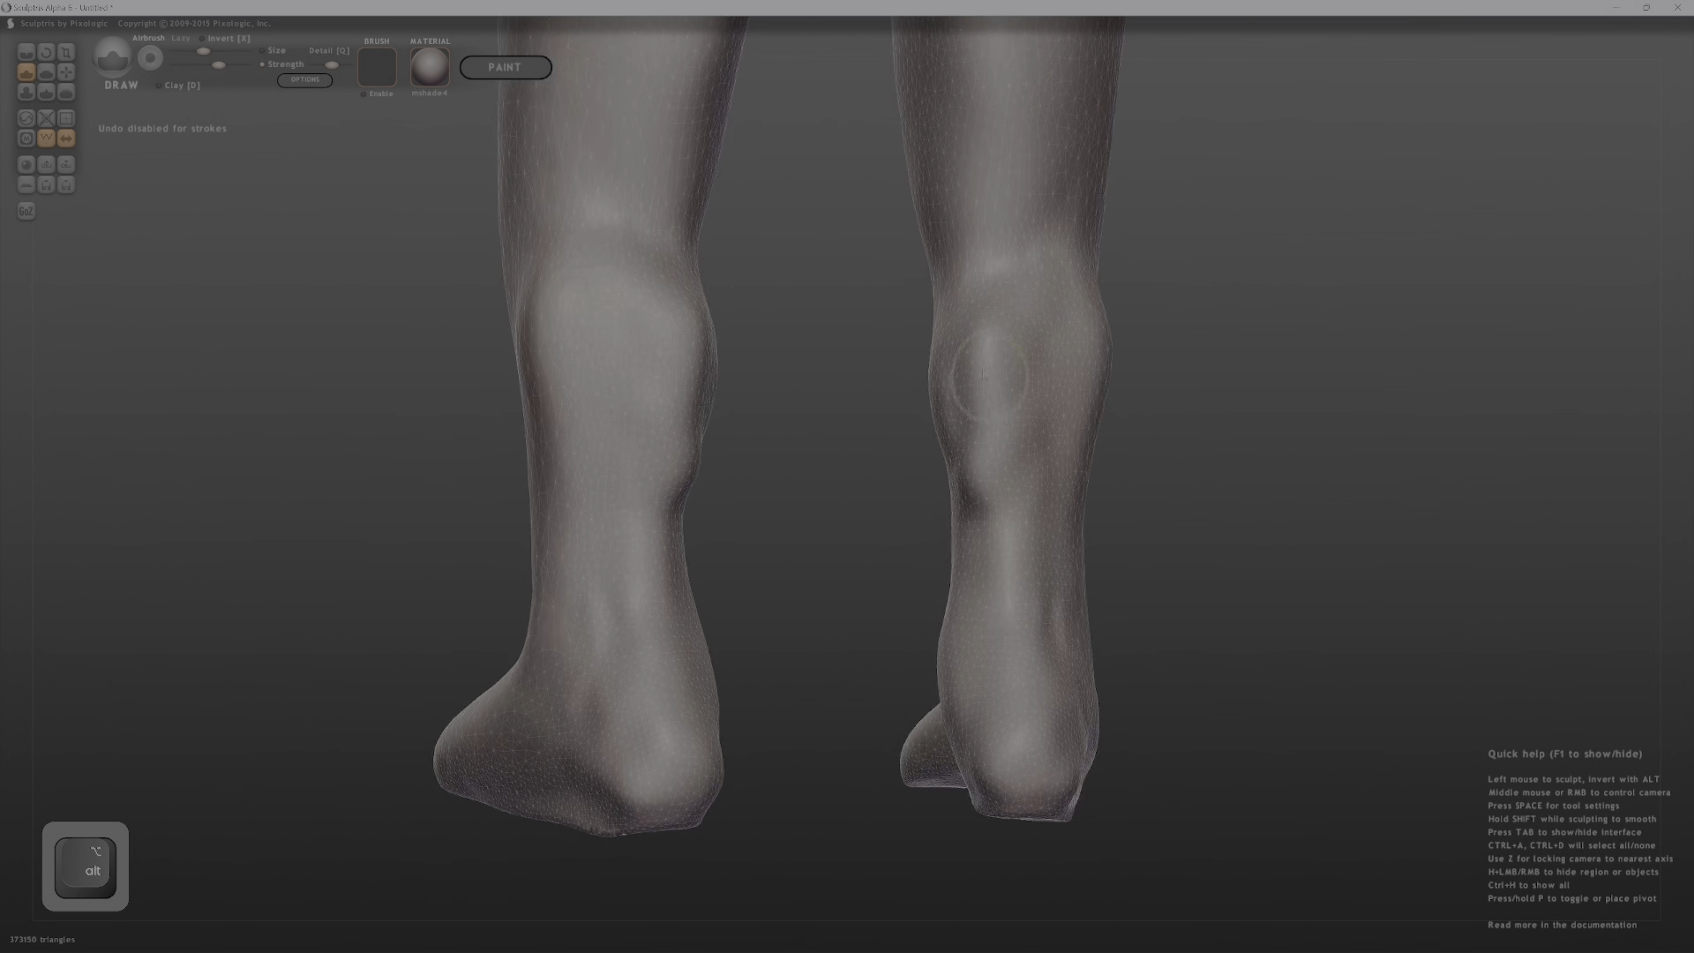
mouse_move(979, 361)
mouse_down()
mouse_move(945, 405)
mouse_move(959, 483)
mouse_move(966, 450)
mouse_up()
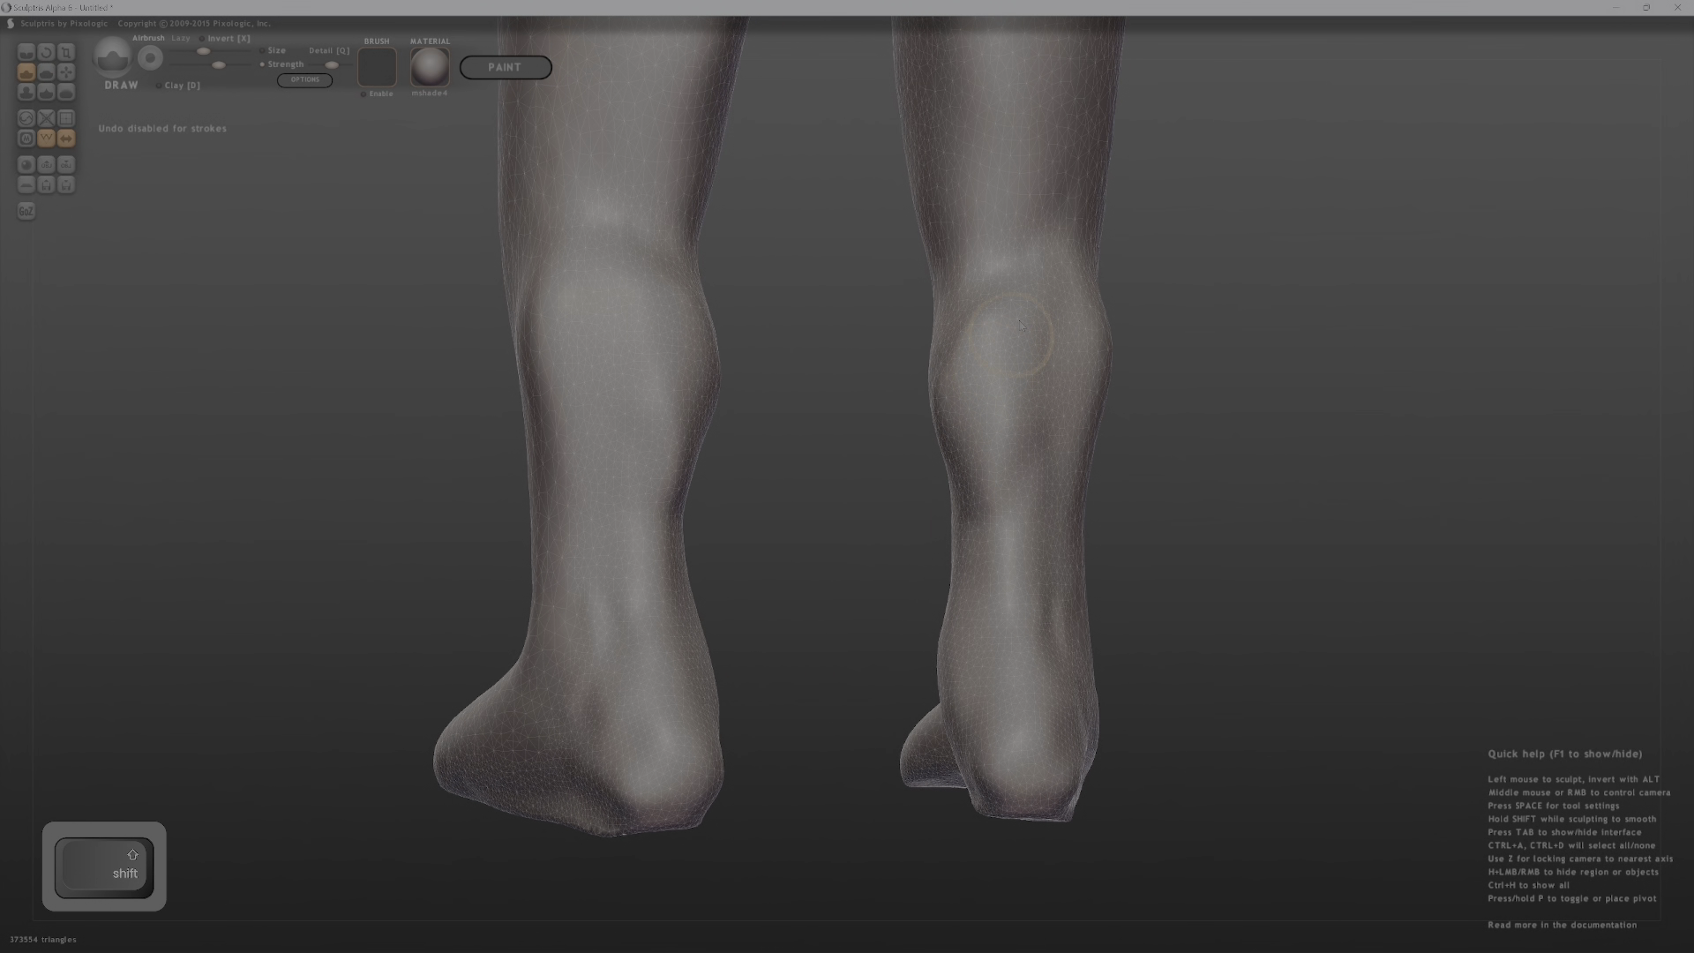
Define the outer calf muscles and smooth their transitions toward the ankles.
middle_drag(979, 449, 868, 443)
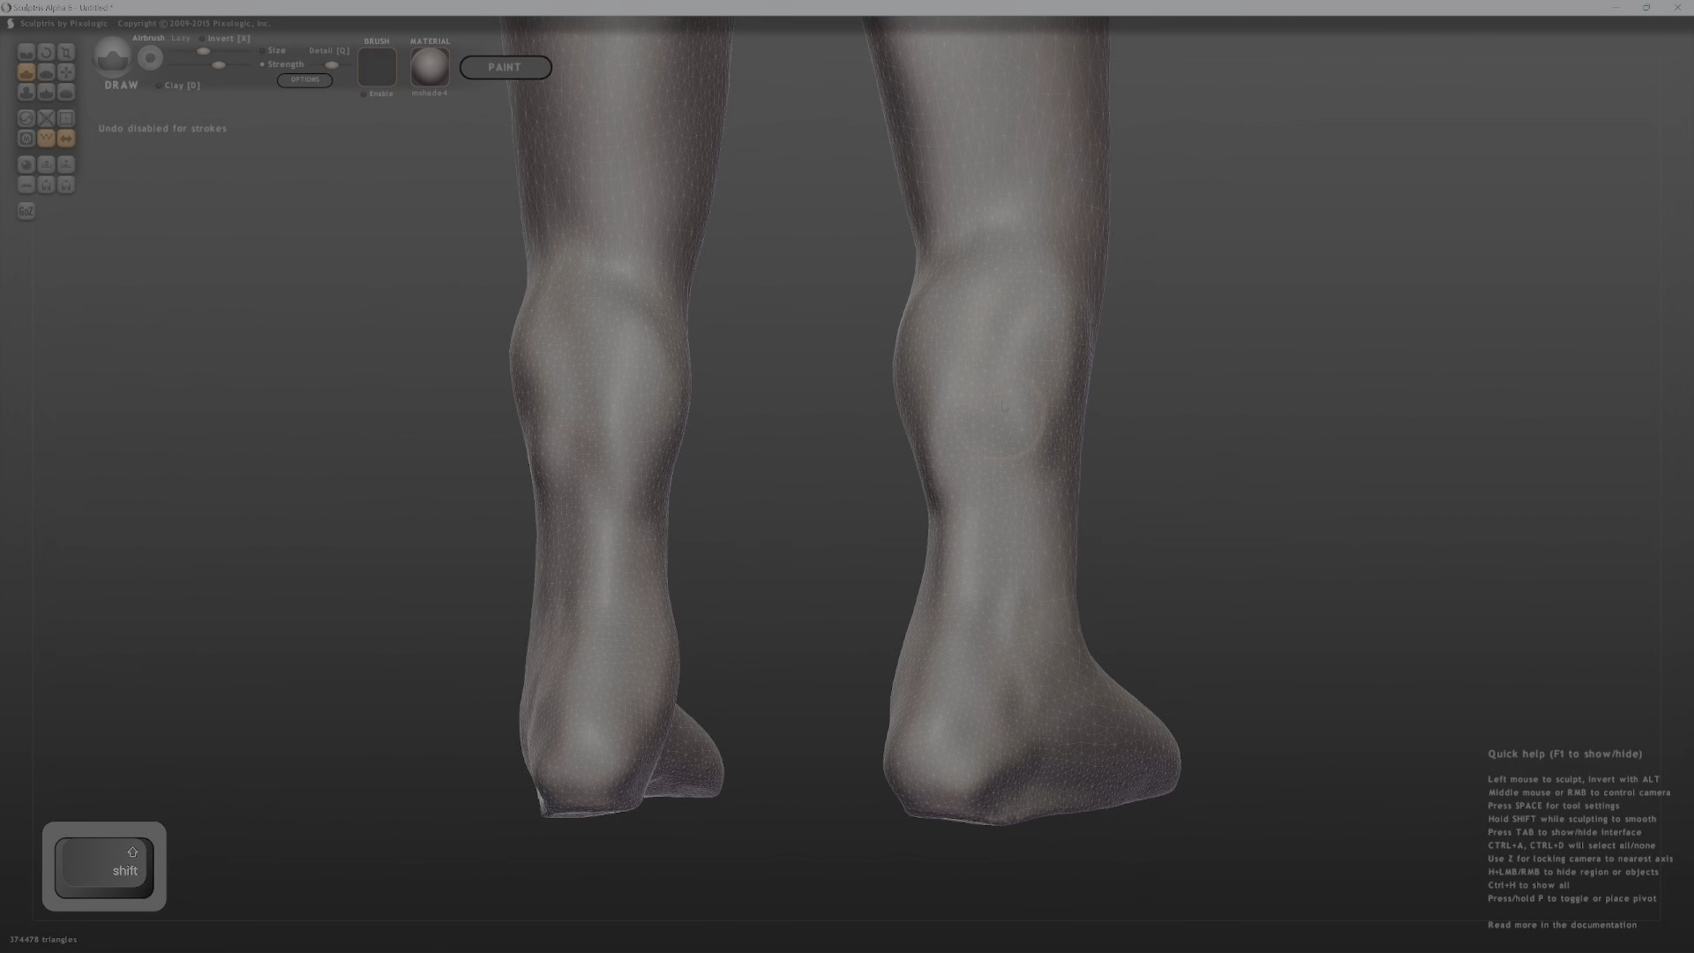
shift+drag(1052, 455, 1038, 445)
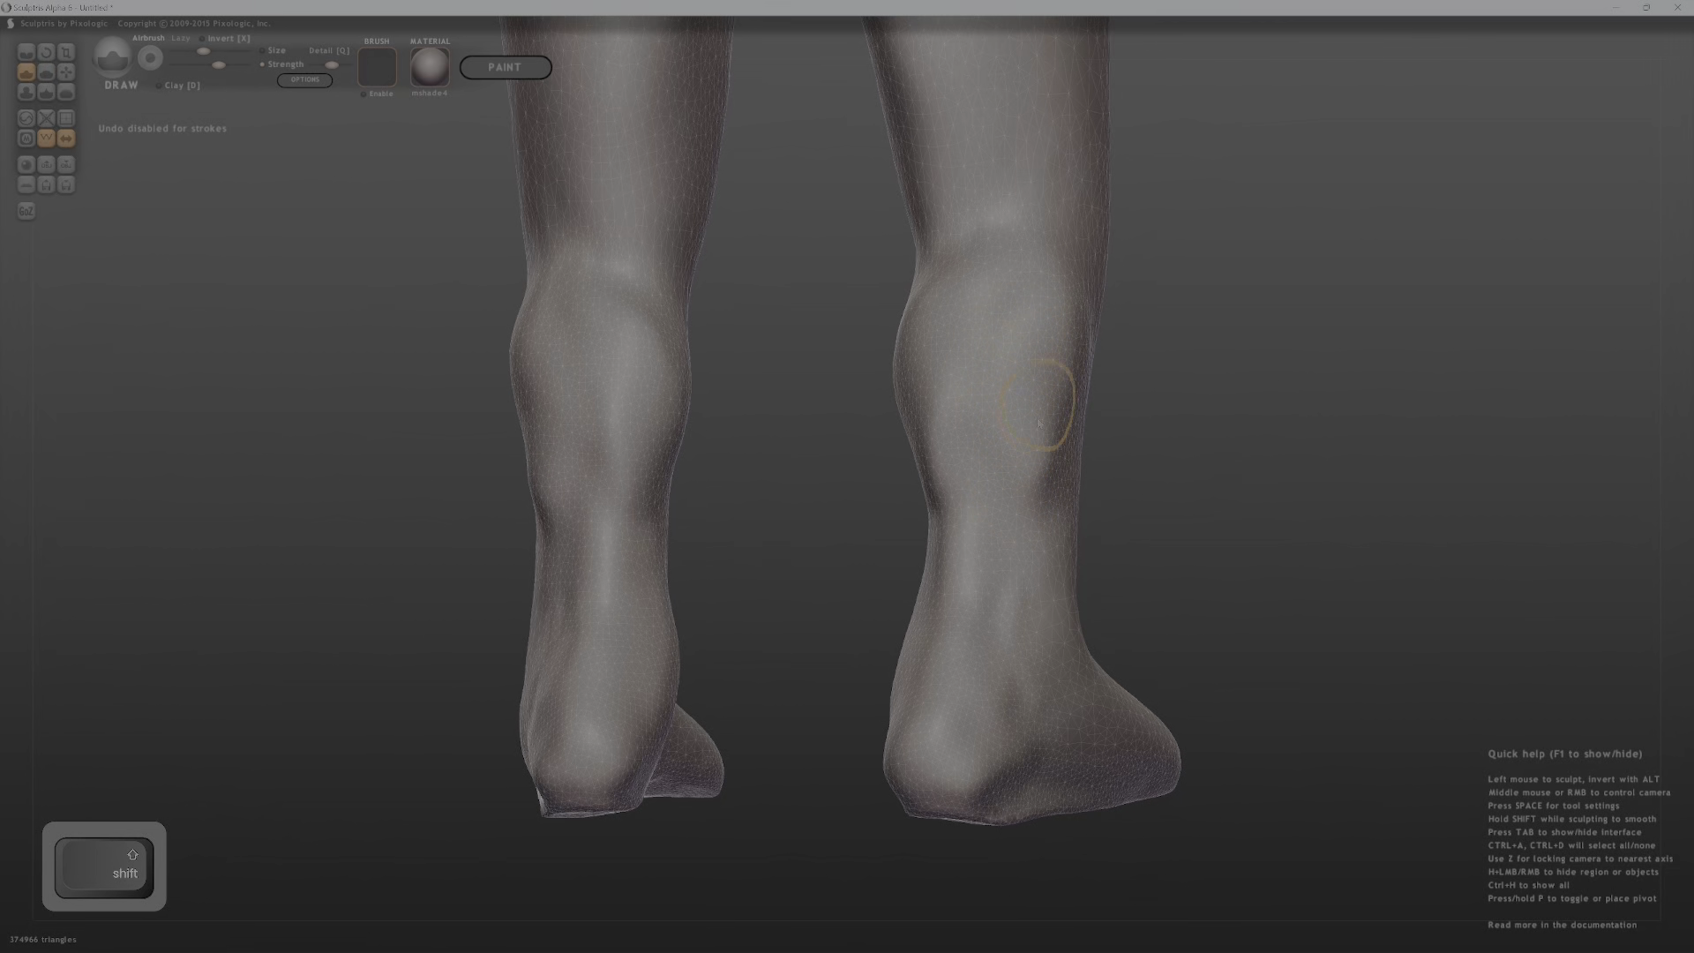
shift+drag(1067, 385, 1014, 336)
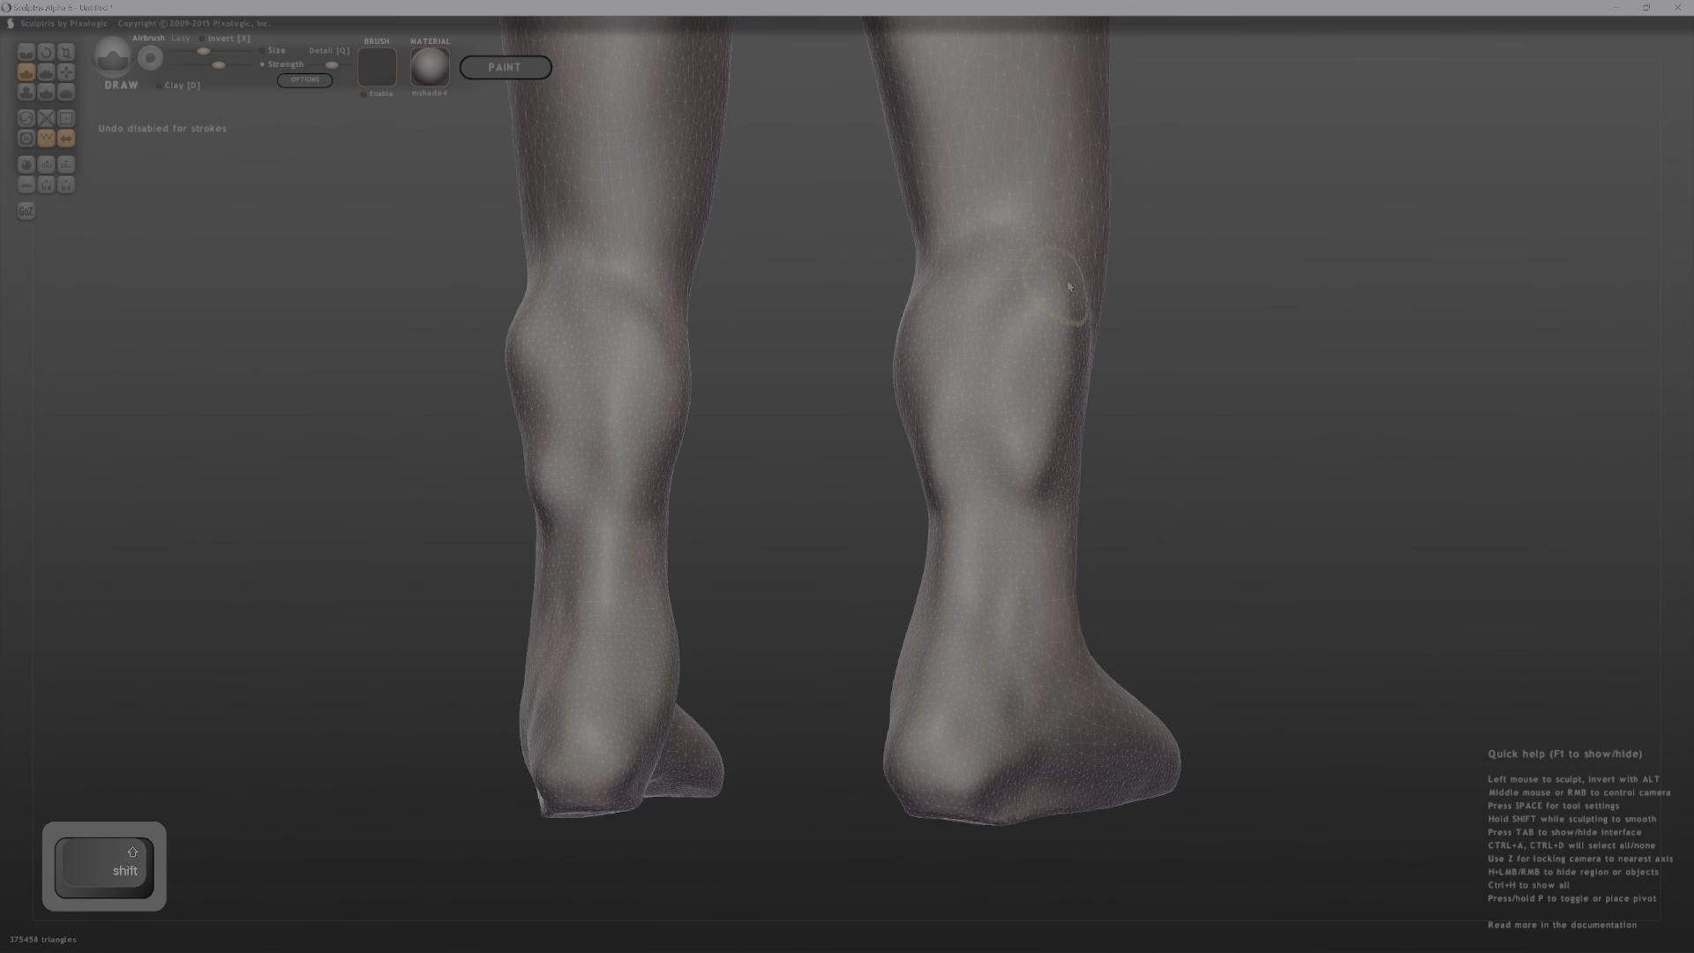
middle_drag(1057, 284, 890, 287)
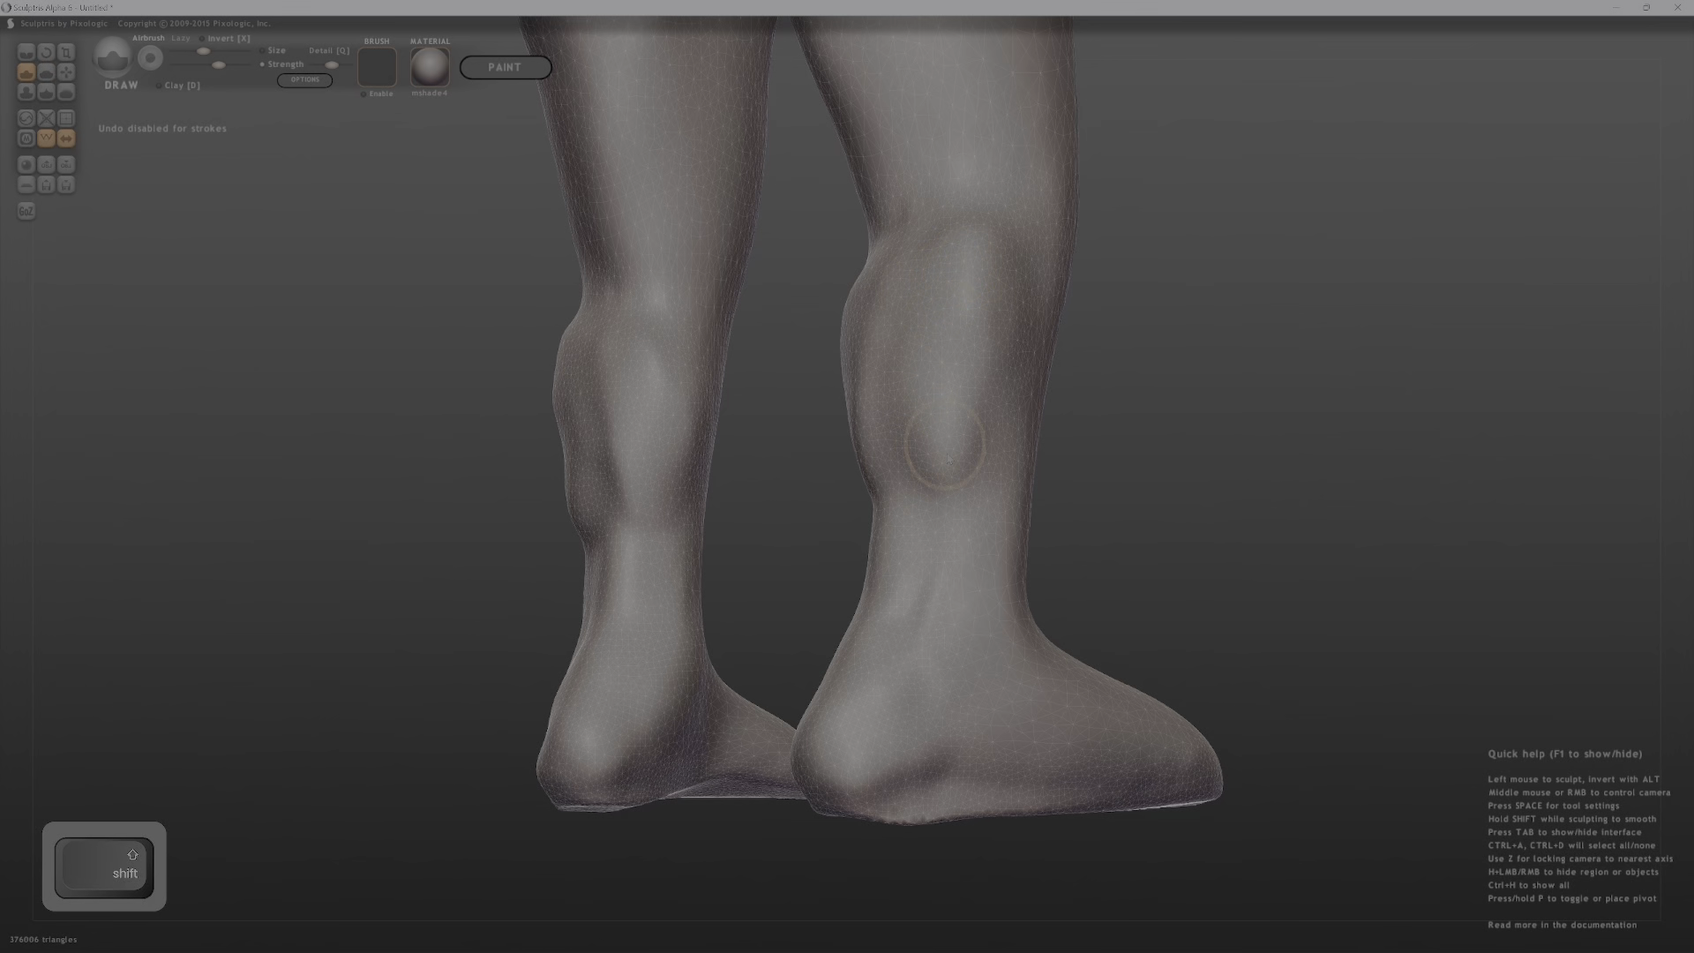
Add a little volume around the fronts of the knees with the Draw brush.
middle_drag(561, 413, 1346, 374)
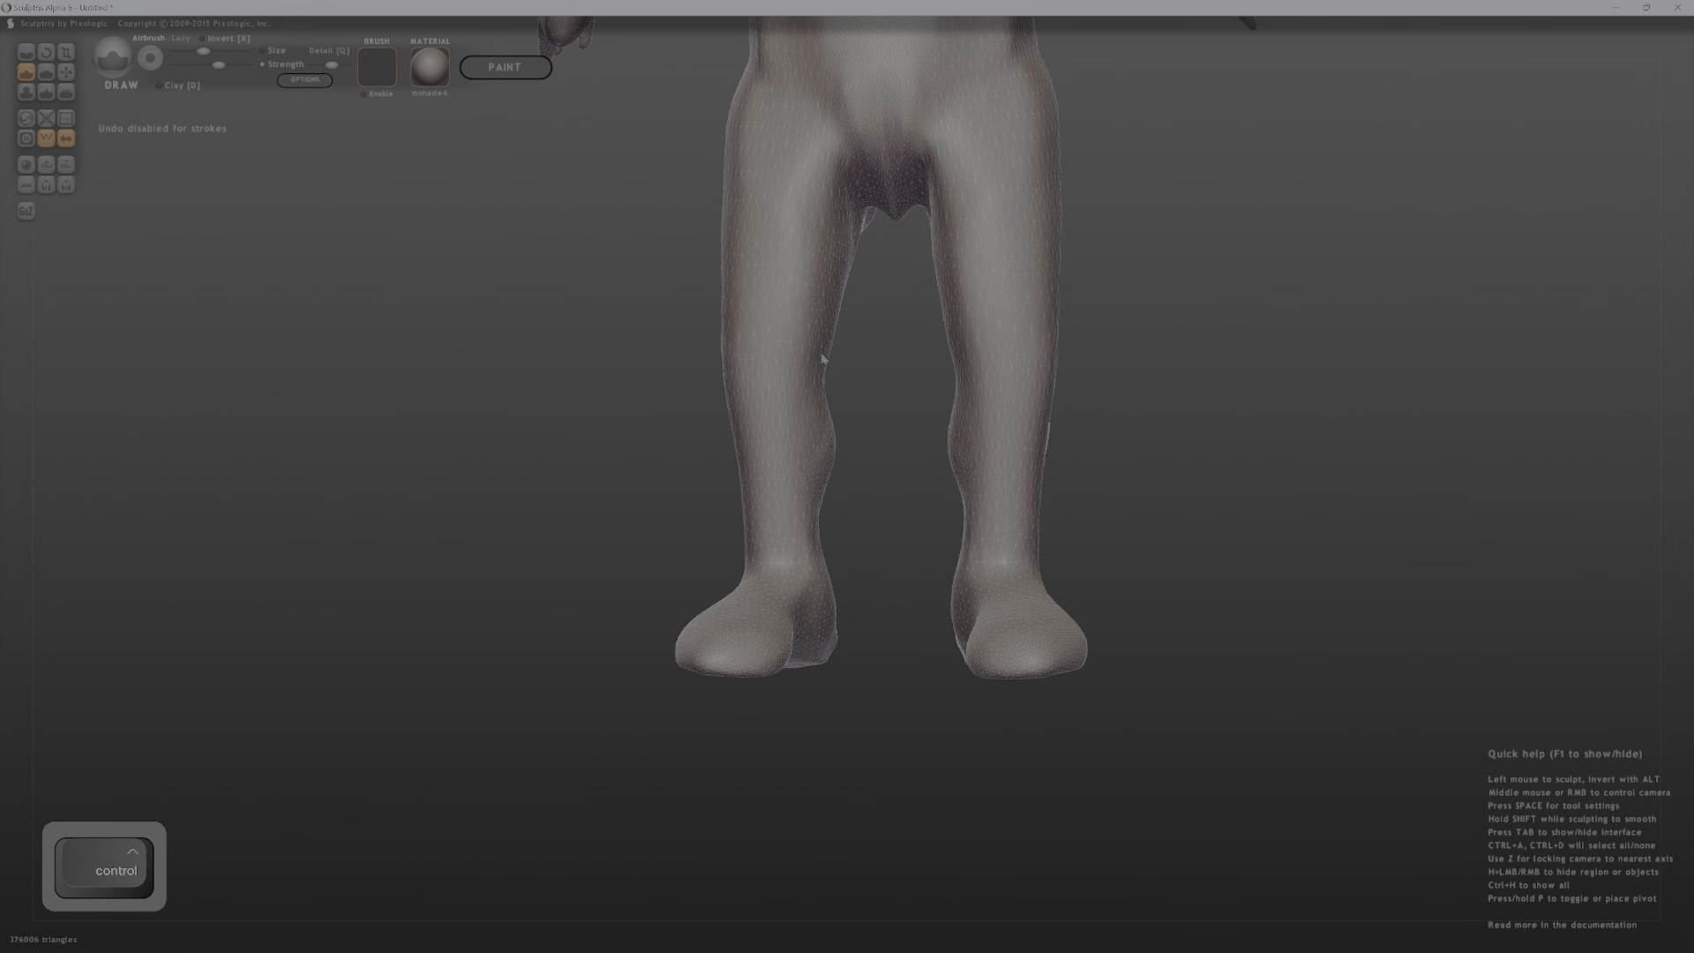
ctrl+middle_drag(803, 378, 668, 356)
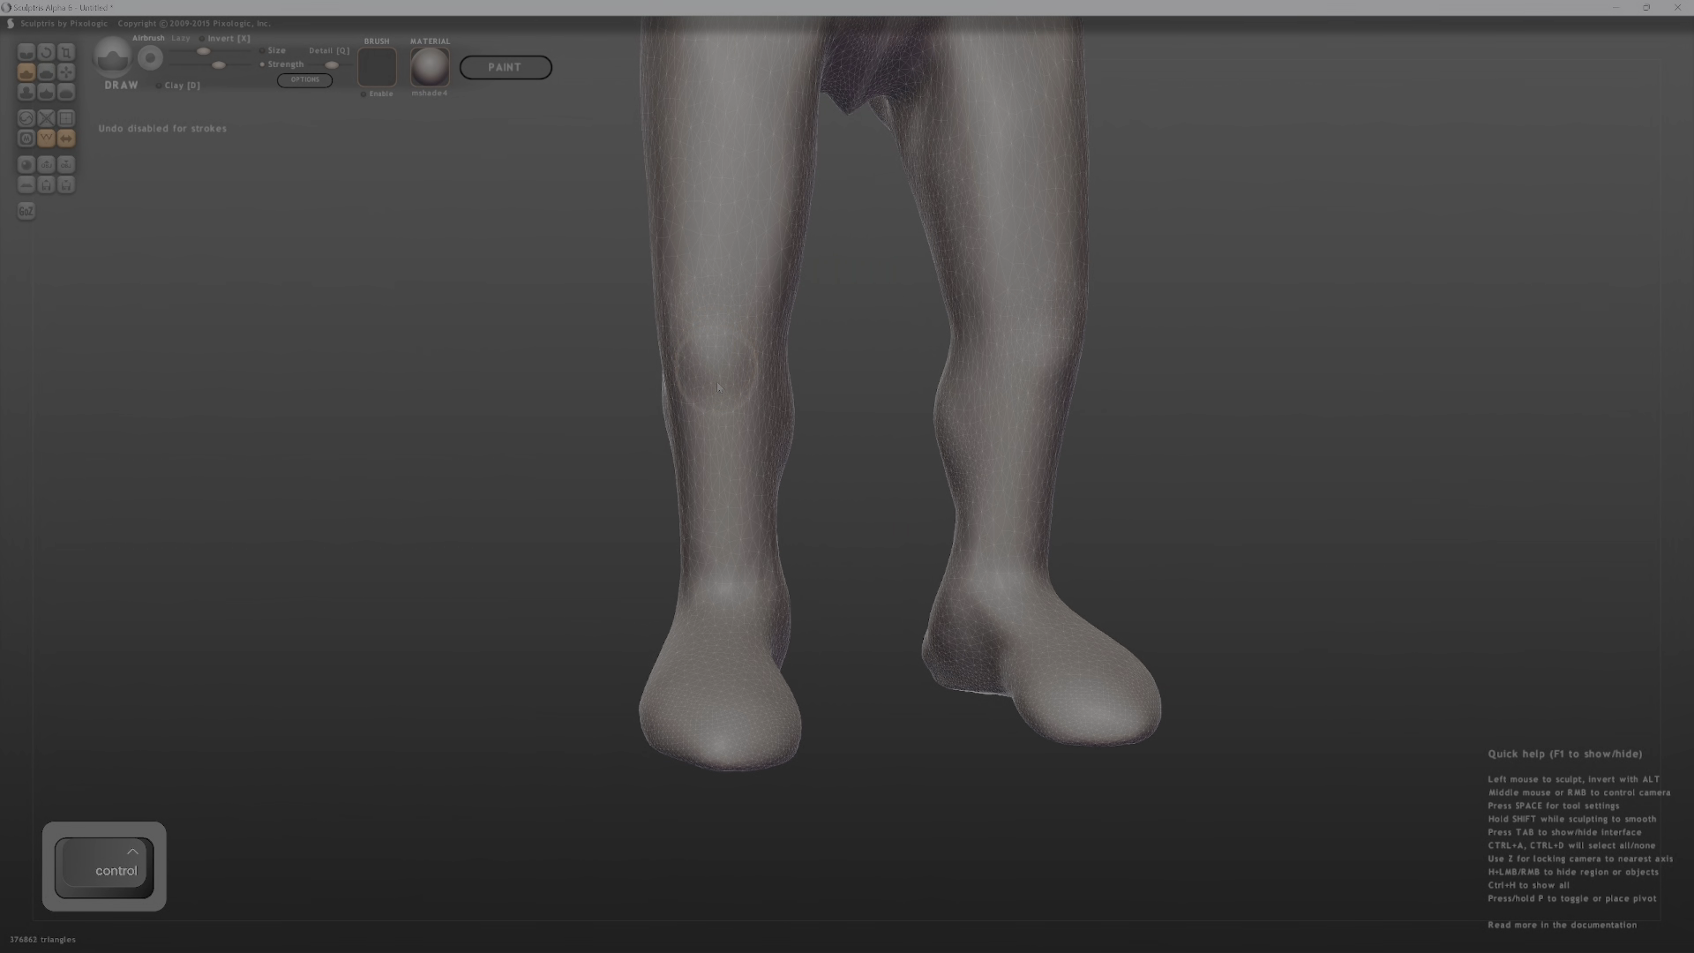
middle_drag(840, 370, 710, 344)
drag(783, 336, 788, 376)
Mask round spots along the front edge of each foot where the toes grow, and invert the mask.
middle_drag(810, 268, 757, 470)
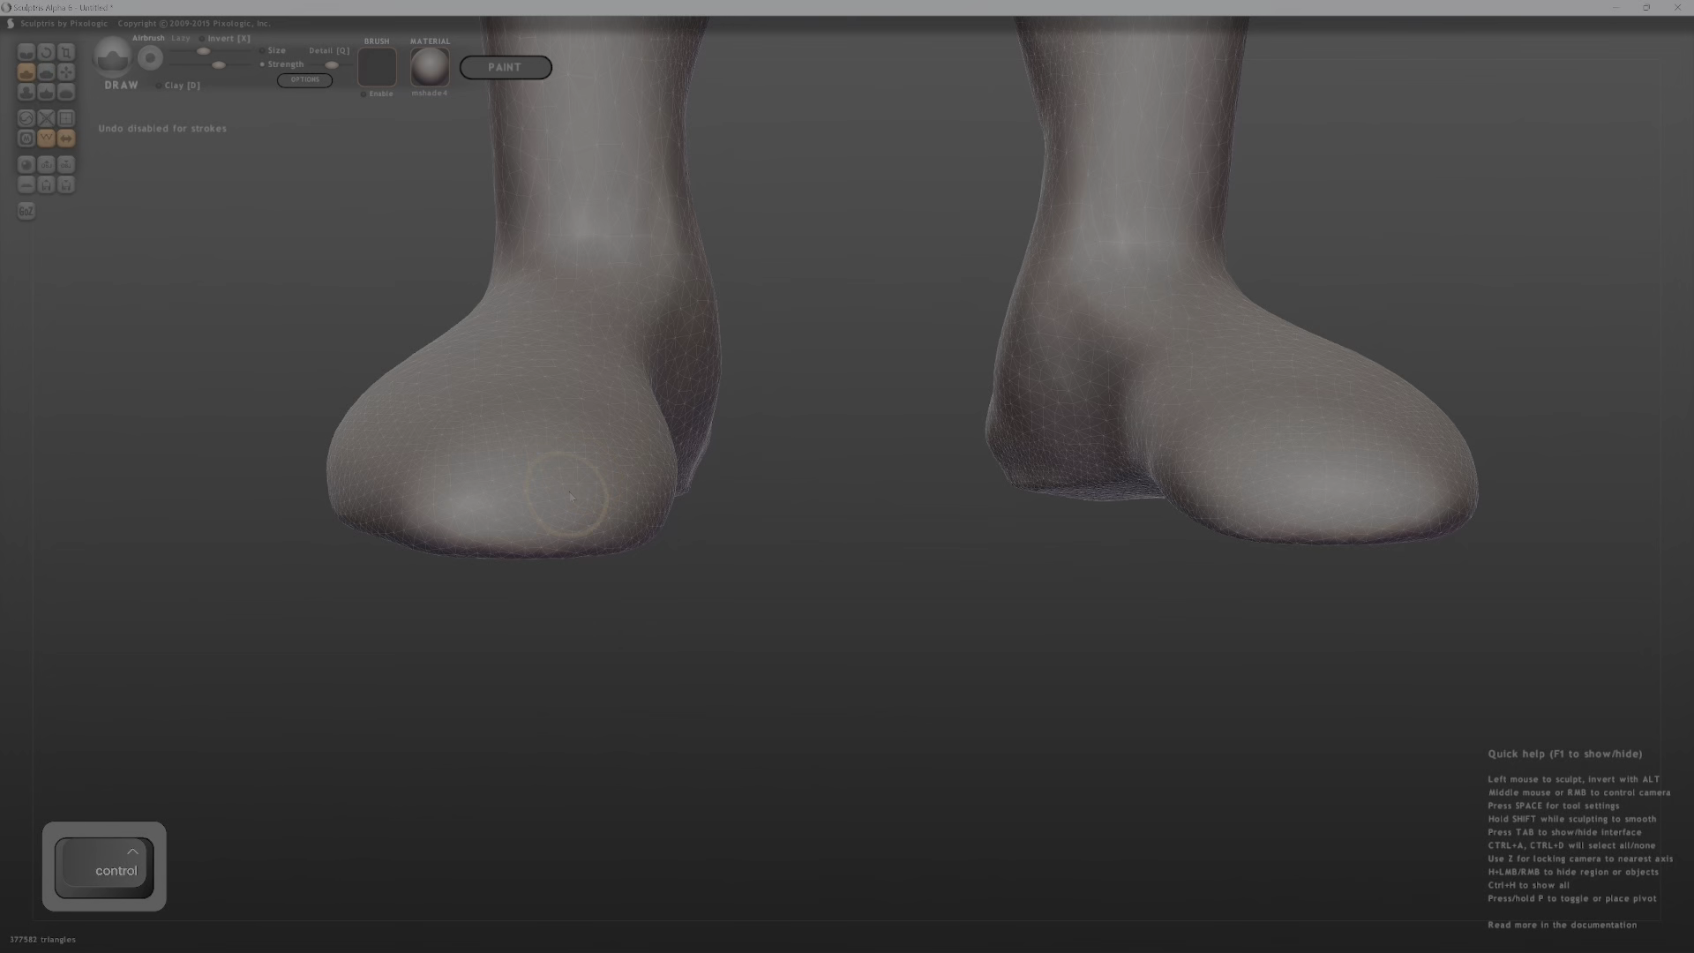
ctrl+middle_drag(569, 497, 567, 466)
ctrl+drag(639, 482, 532, 500)
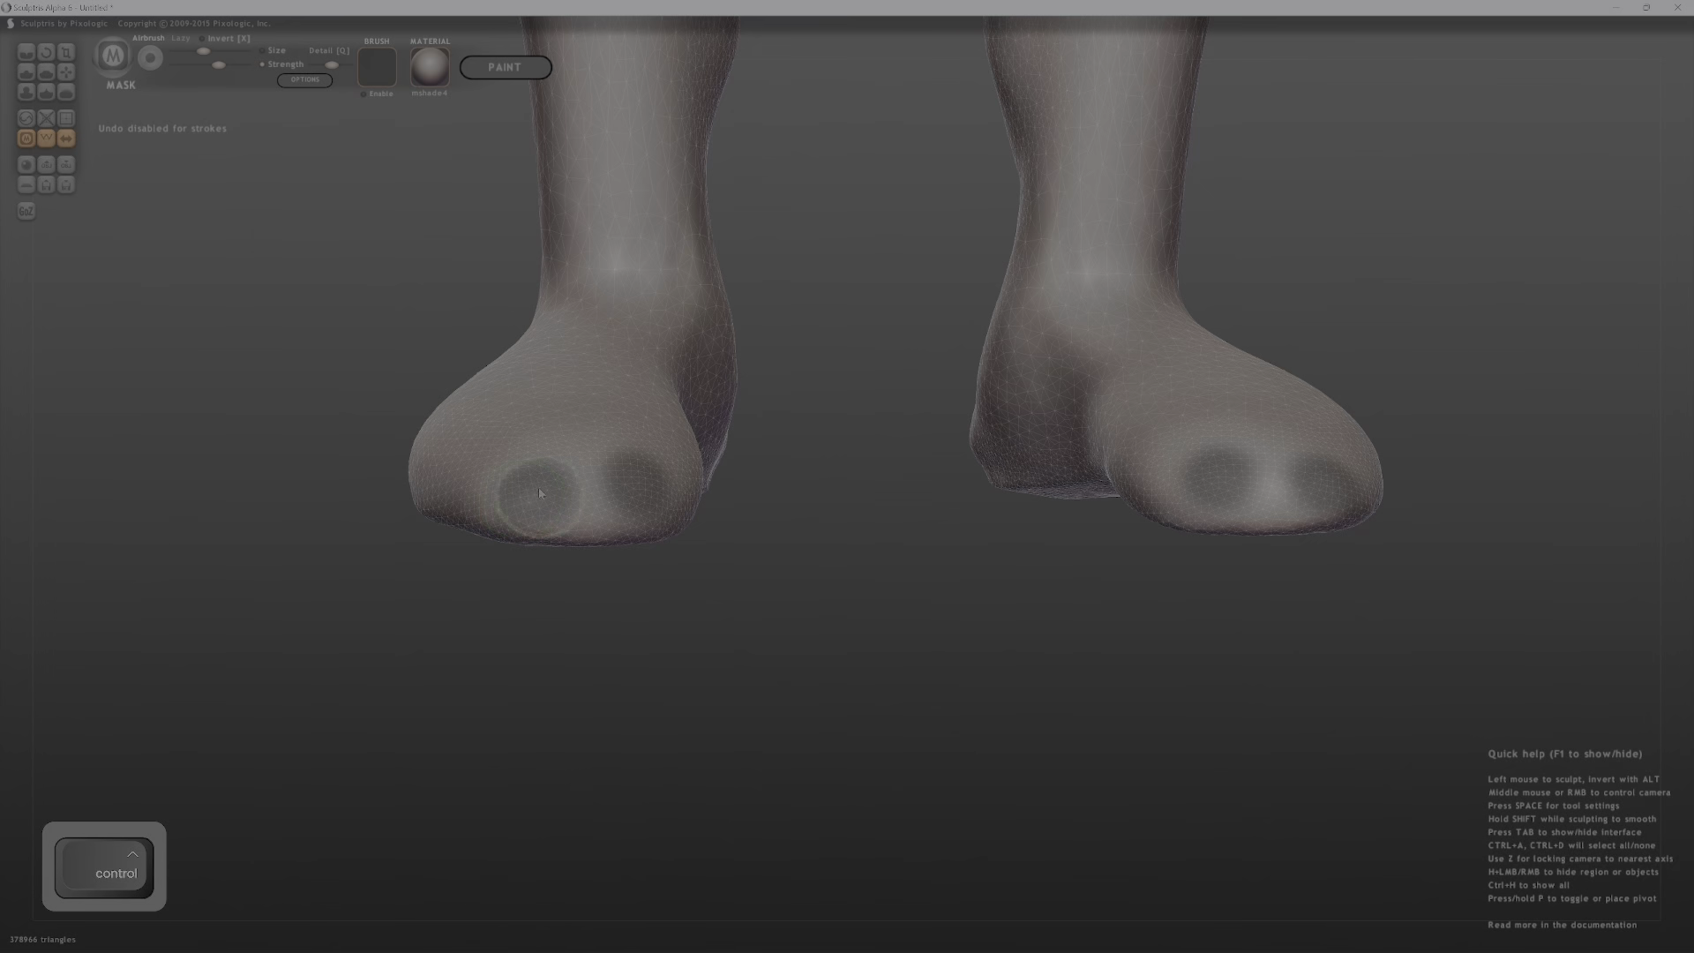
middle_drag(538, 499, 679, 573)
ctrl+drag(681, 588, 652, 593)
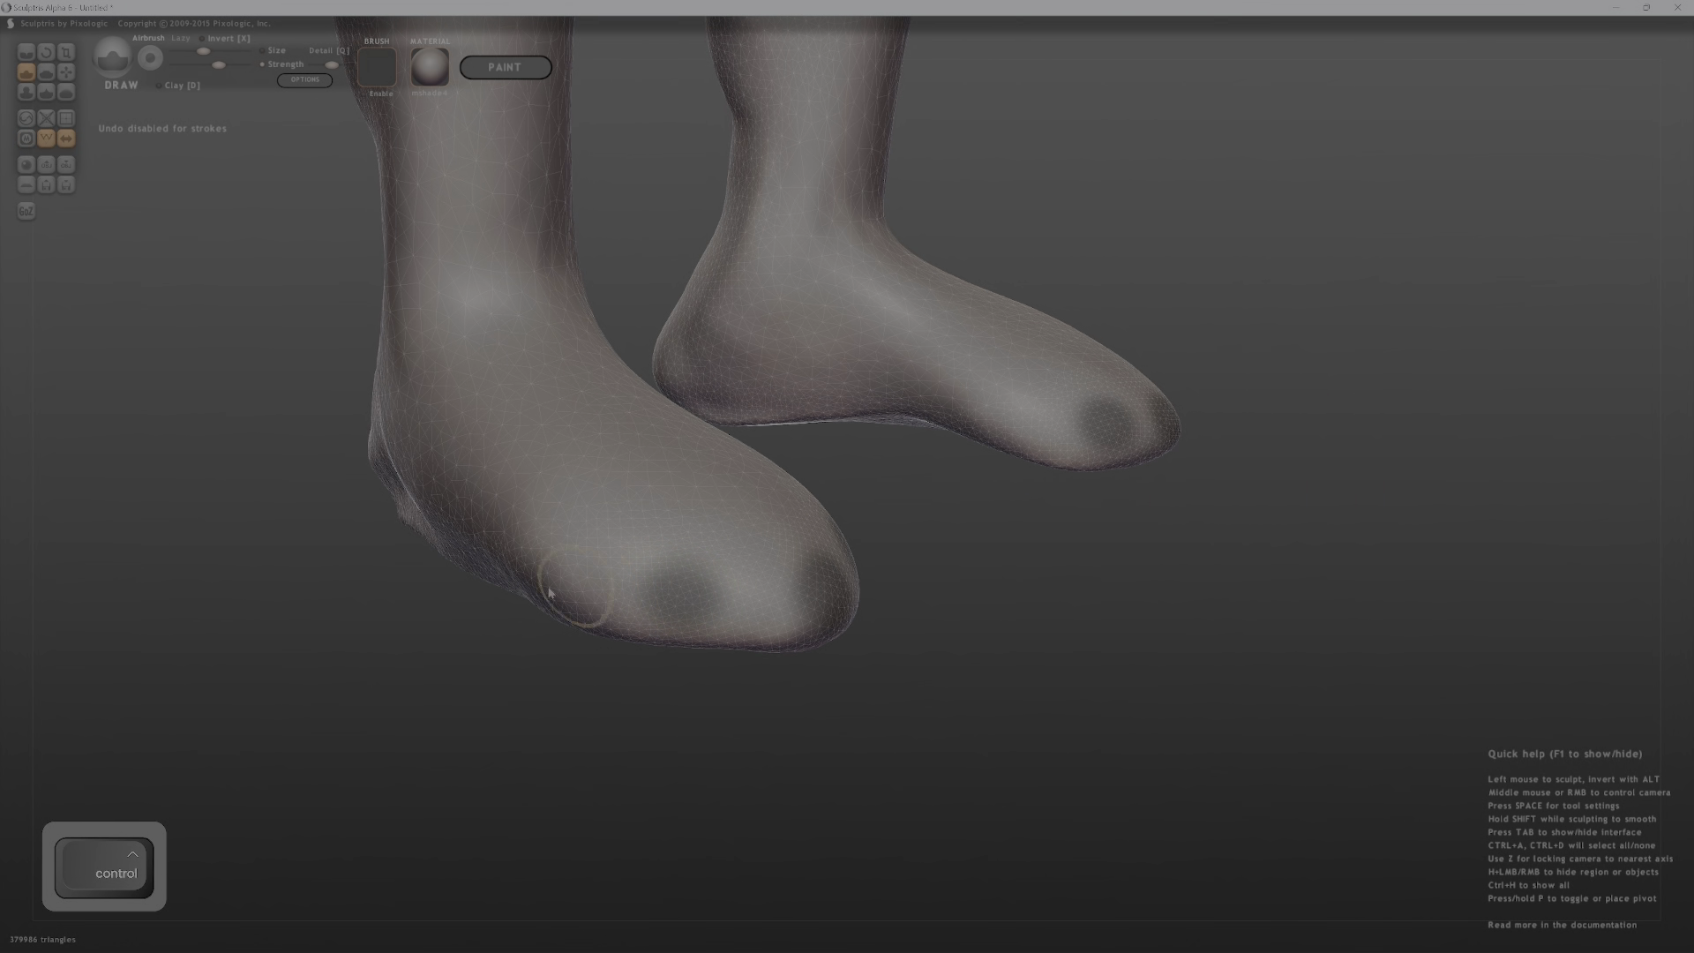
mouse_move(812, 707)
middle_down()
mouse_move(877, 636)
mouse_move(699, 630)
mouse_move(786, 627)
middle_up()
Pull the innermost toe out of its unmasked spot with a smaller Grab brush and curve it downward.
key(g)
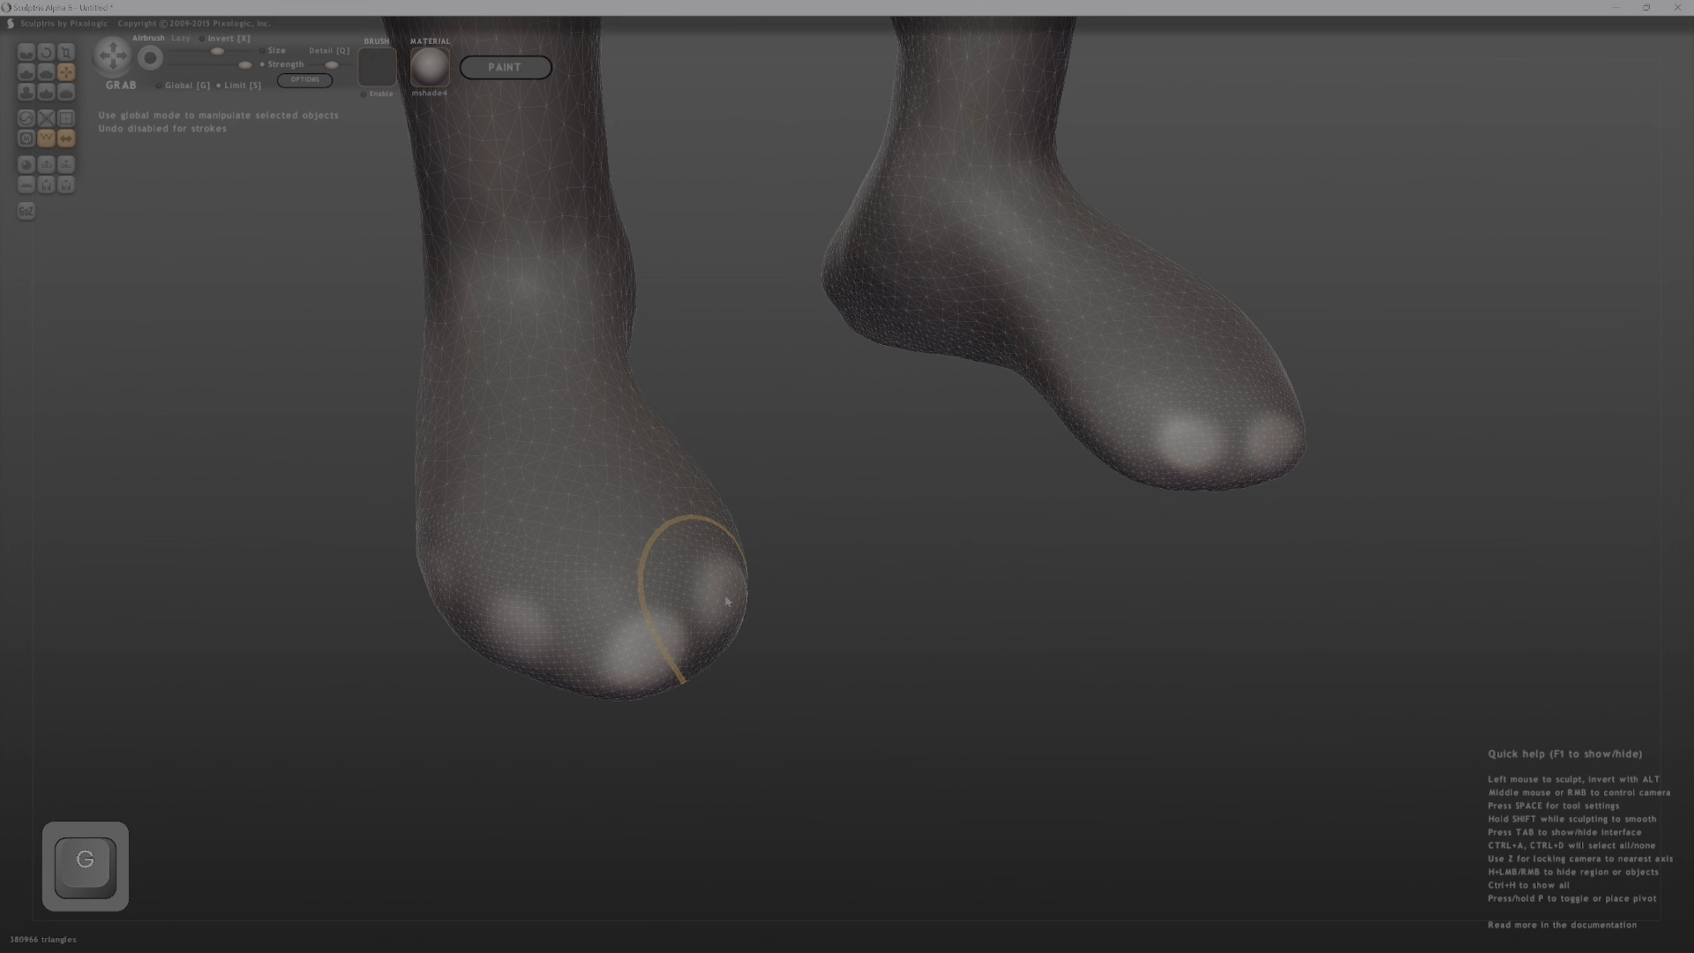
key(bracketleft)
drag(743, 602, 834, 625)
middle_drag(837, 623, 868, 539)
mouse_move(808, 550)
mouse_down()
mouse_move(863, 567)
mouse_move(797, 545)
mouse_move(801, 531)
mouse_move(867, 565)
mouse_up()
mouse_move(870, 569)
middle_down()
mouse_move(624, 556)
mouse_move(1251, 707)
mouse_move(1209, 722)
mouse_move(1093, 416)
mouse_move(921, 394)
middle_up()
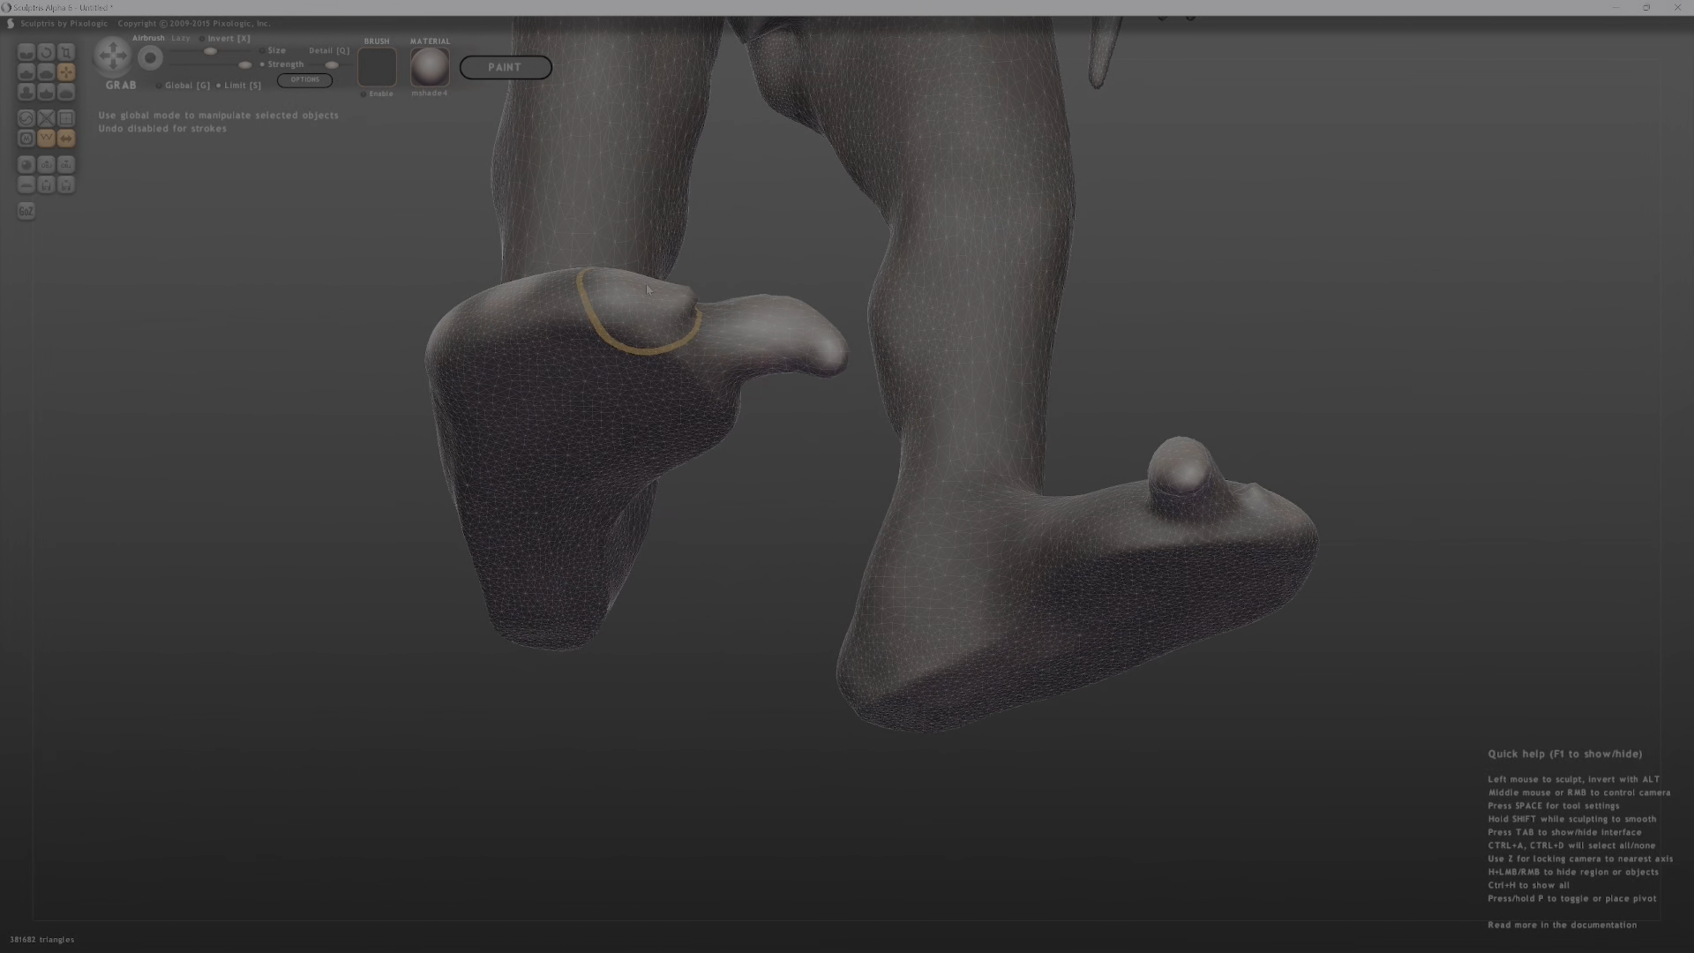
Grab the second toe out of the foot, lengthen it forward, and bend its tip down into a claw.
drag(635, 309, 668, 223)
middle_drag(669, 223, 954, 383)
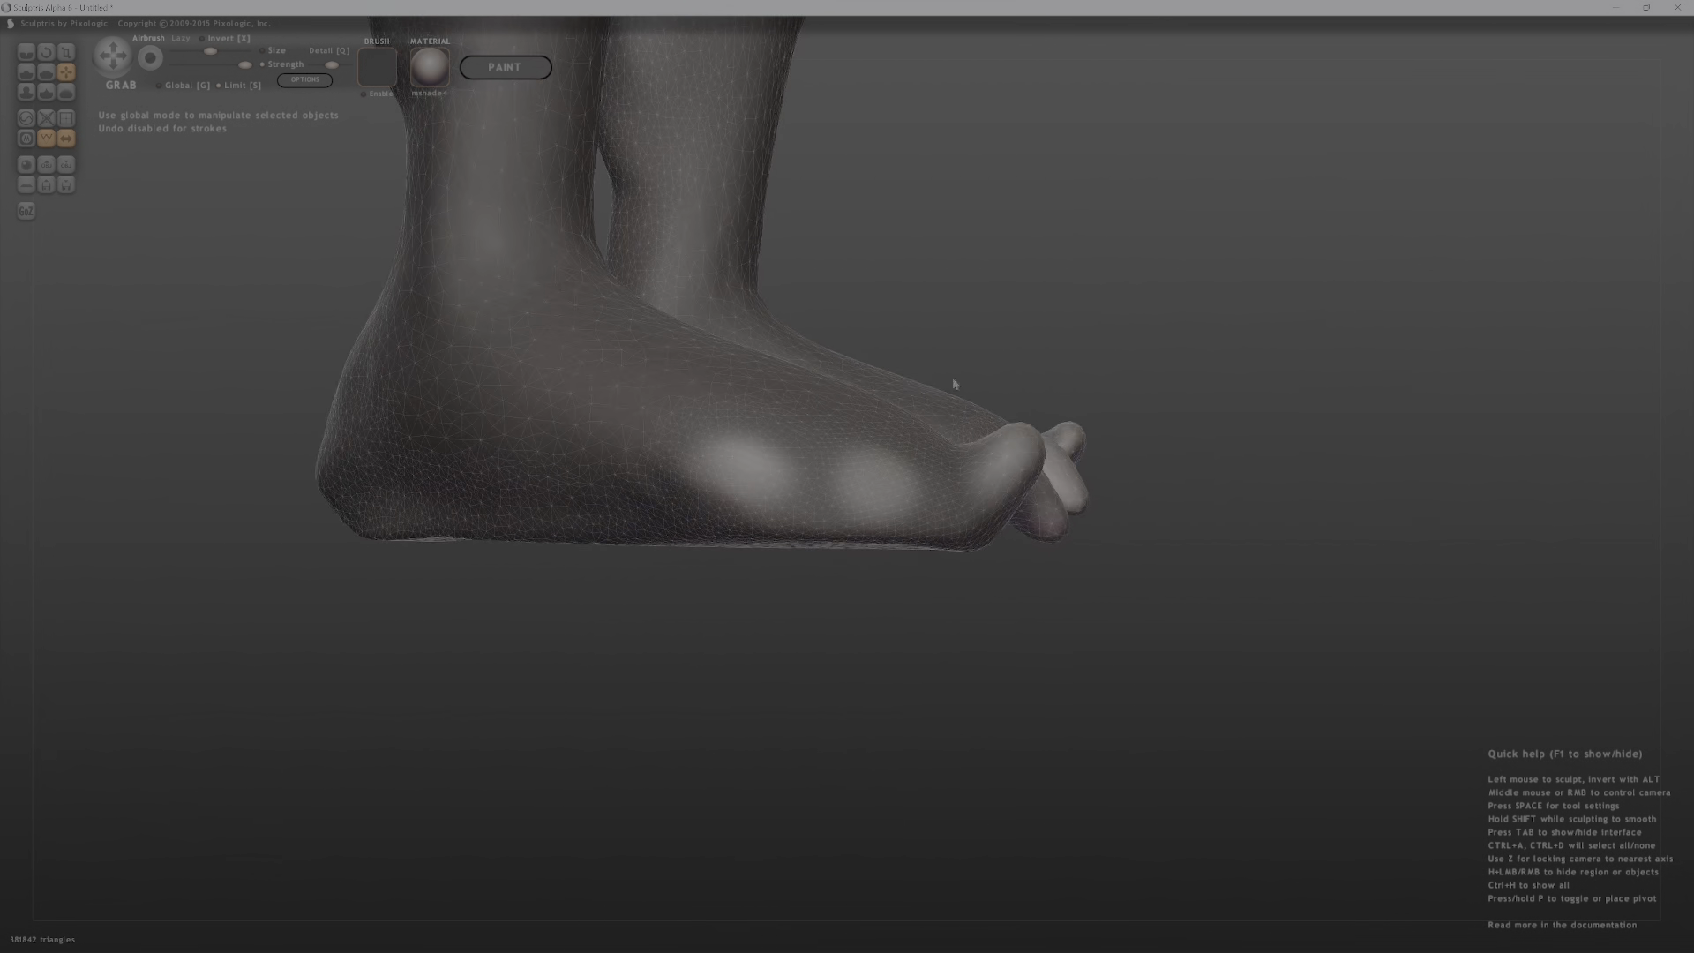
drag(1028, 444, 1110, 430)
middle_drag(1109, 430, 1232, 456)
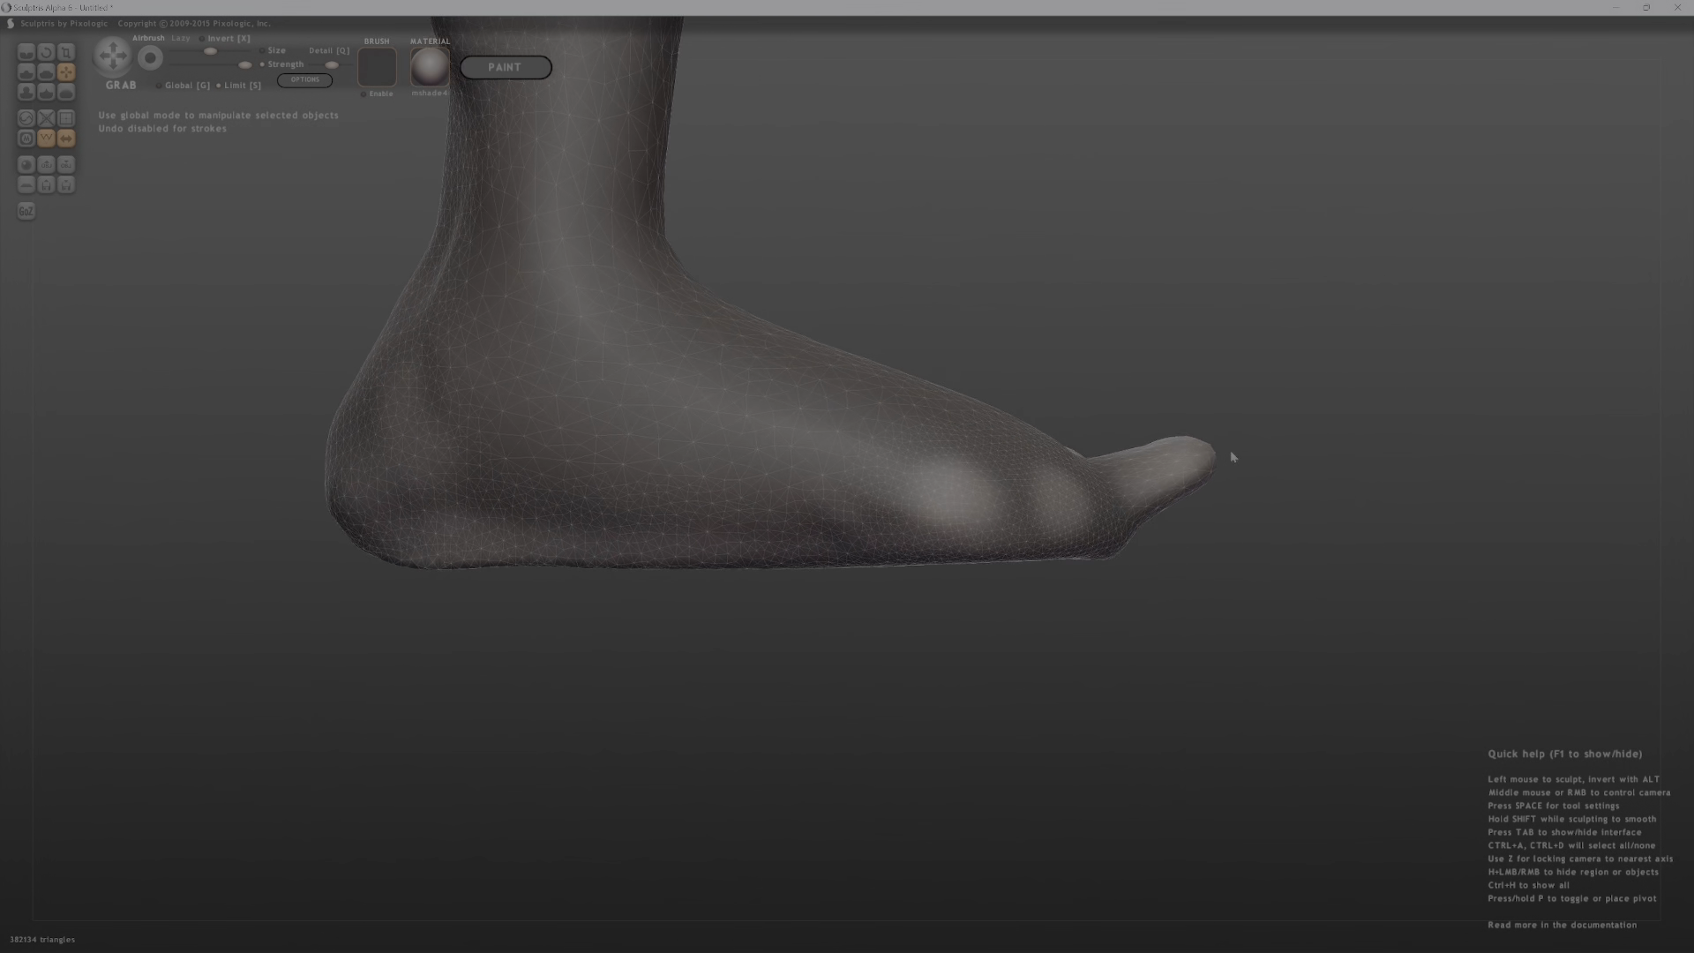
drag(1226, 467, 1255, 498)
middle_drag(1256, 502, 575, 472)
key(bracketleft)
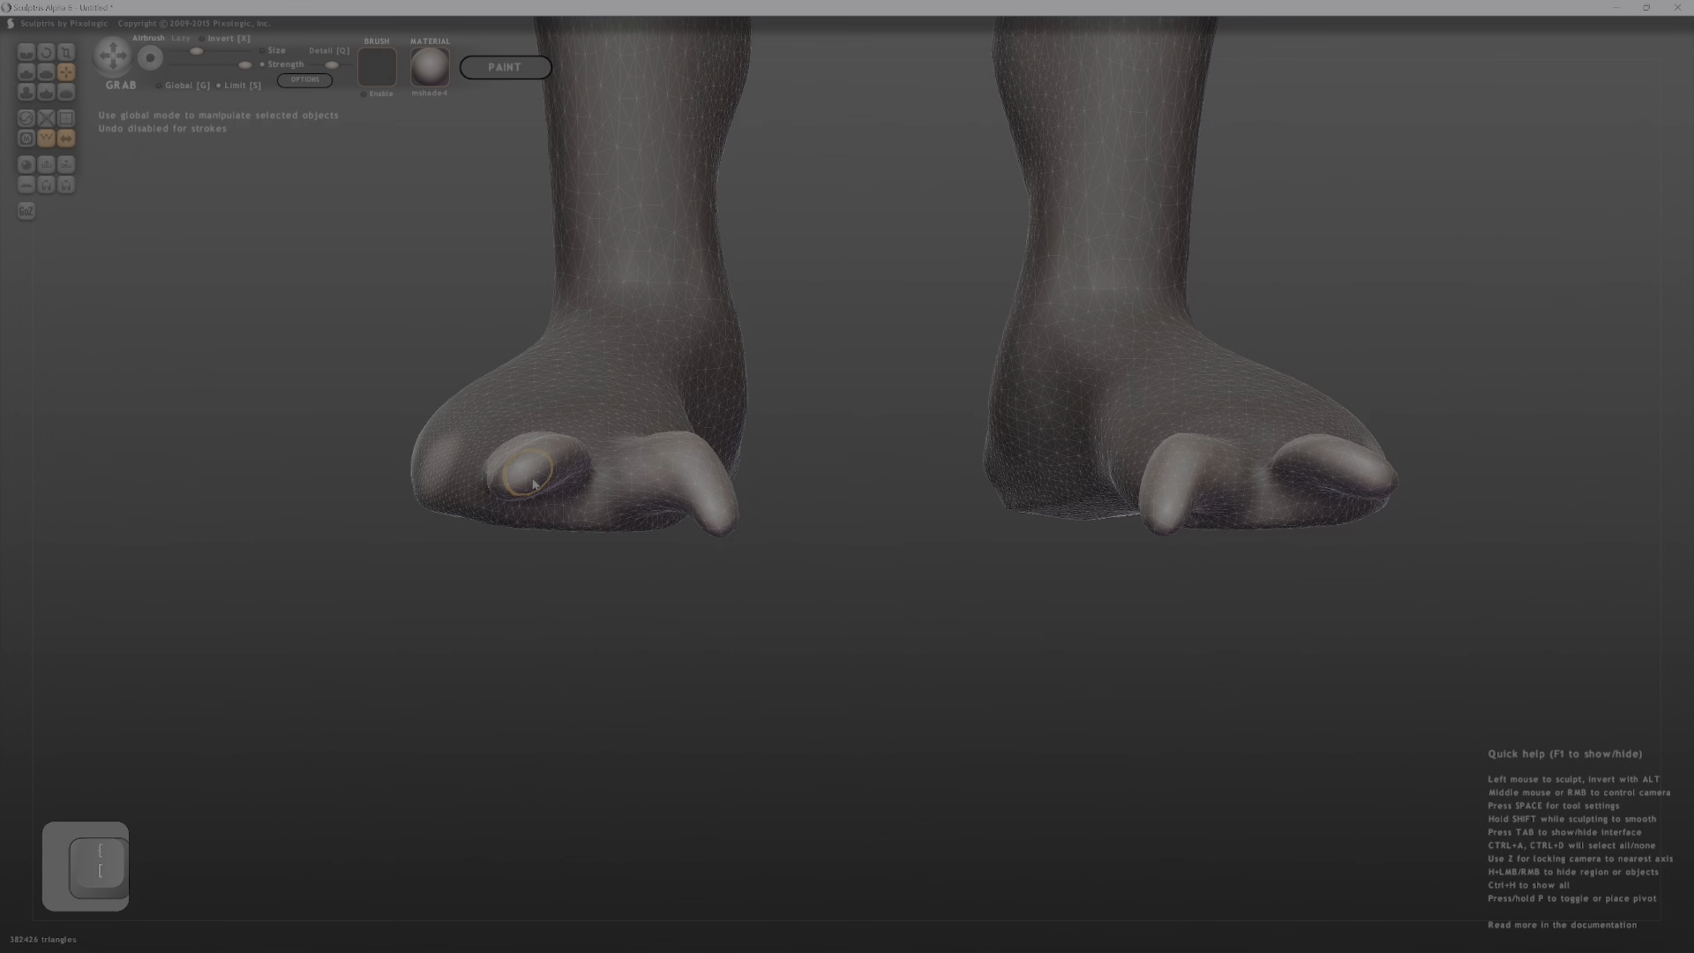
drag(533, 479, 536, 513)
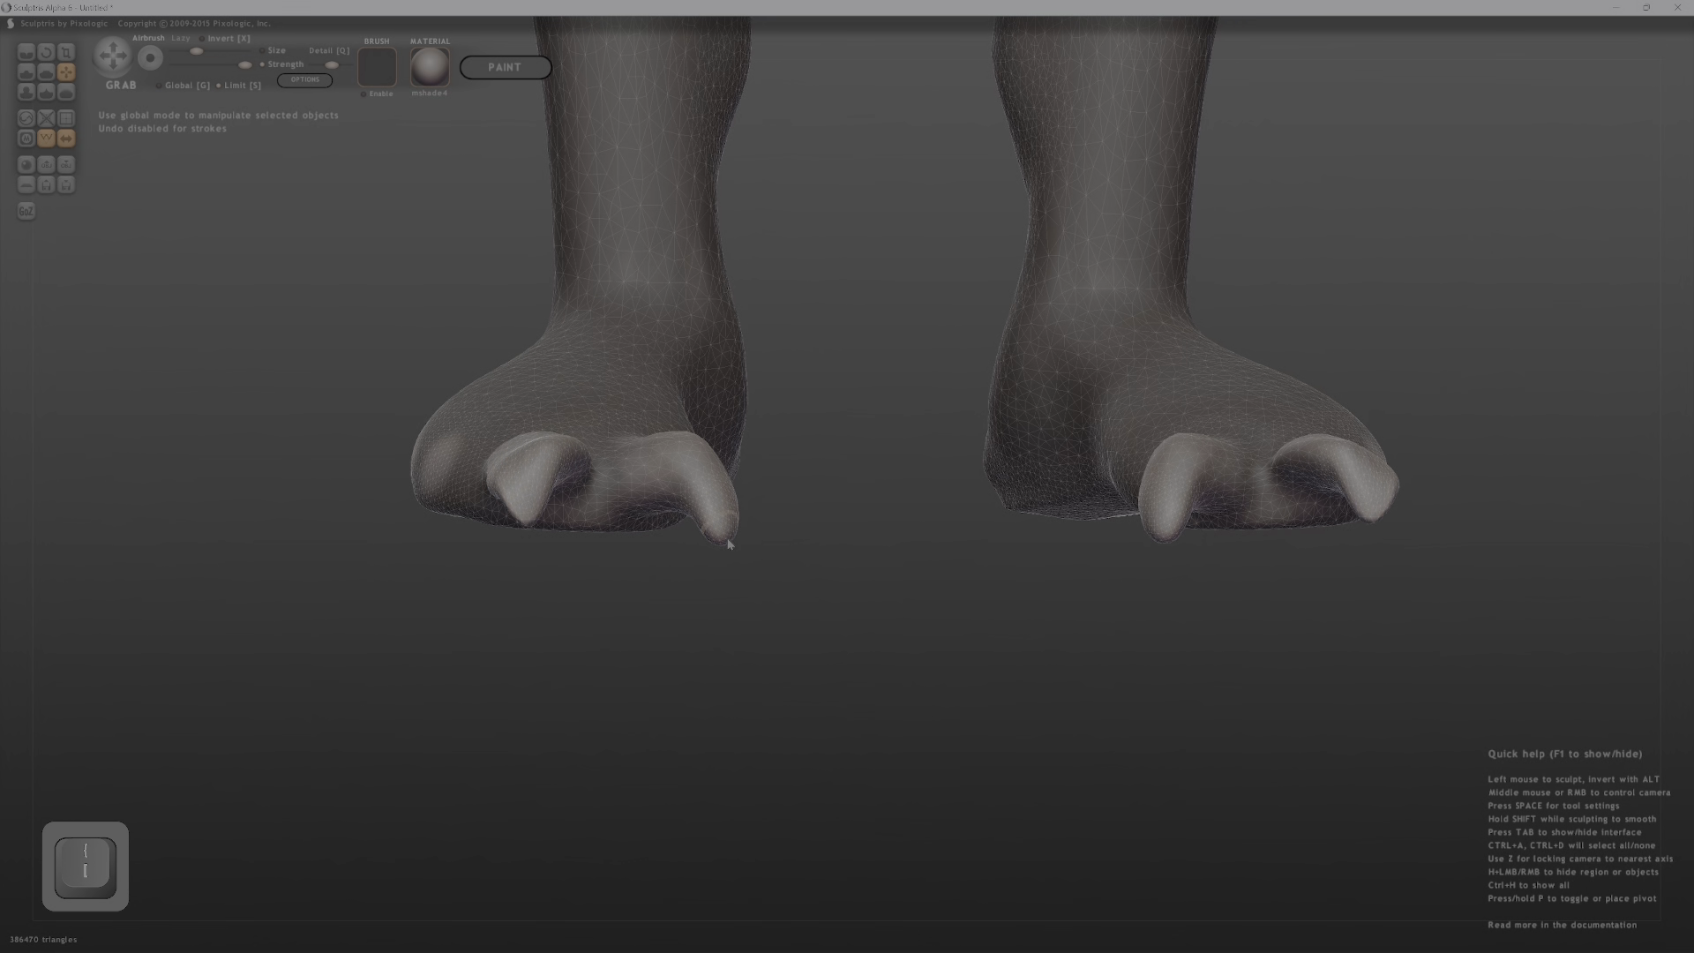
Pull the third toe forward out of its unmasked spot with a larger Grab brush.
middle_drag(722, 534, 891, 221)
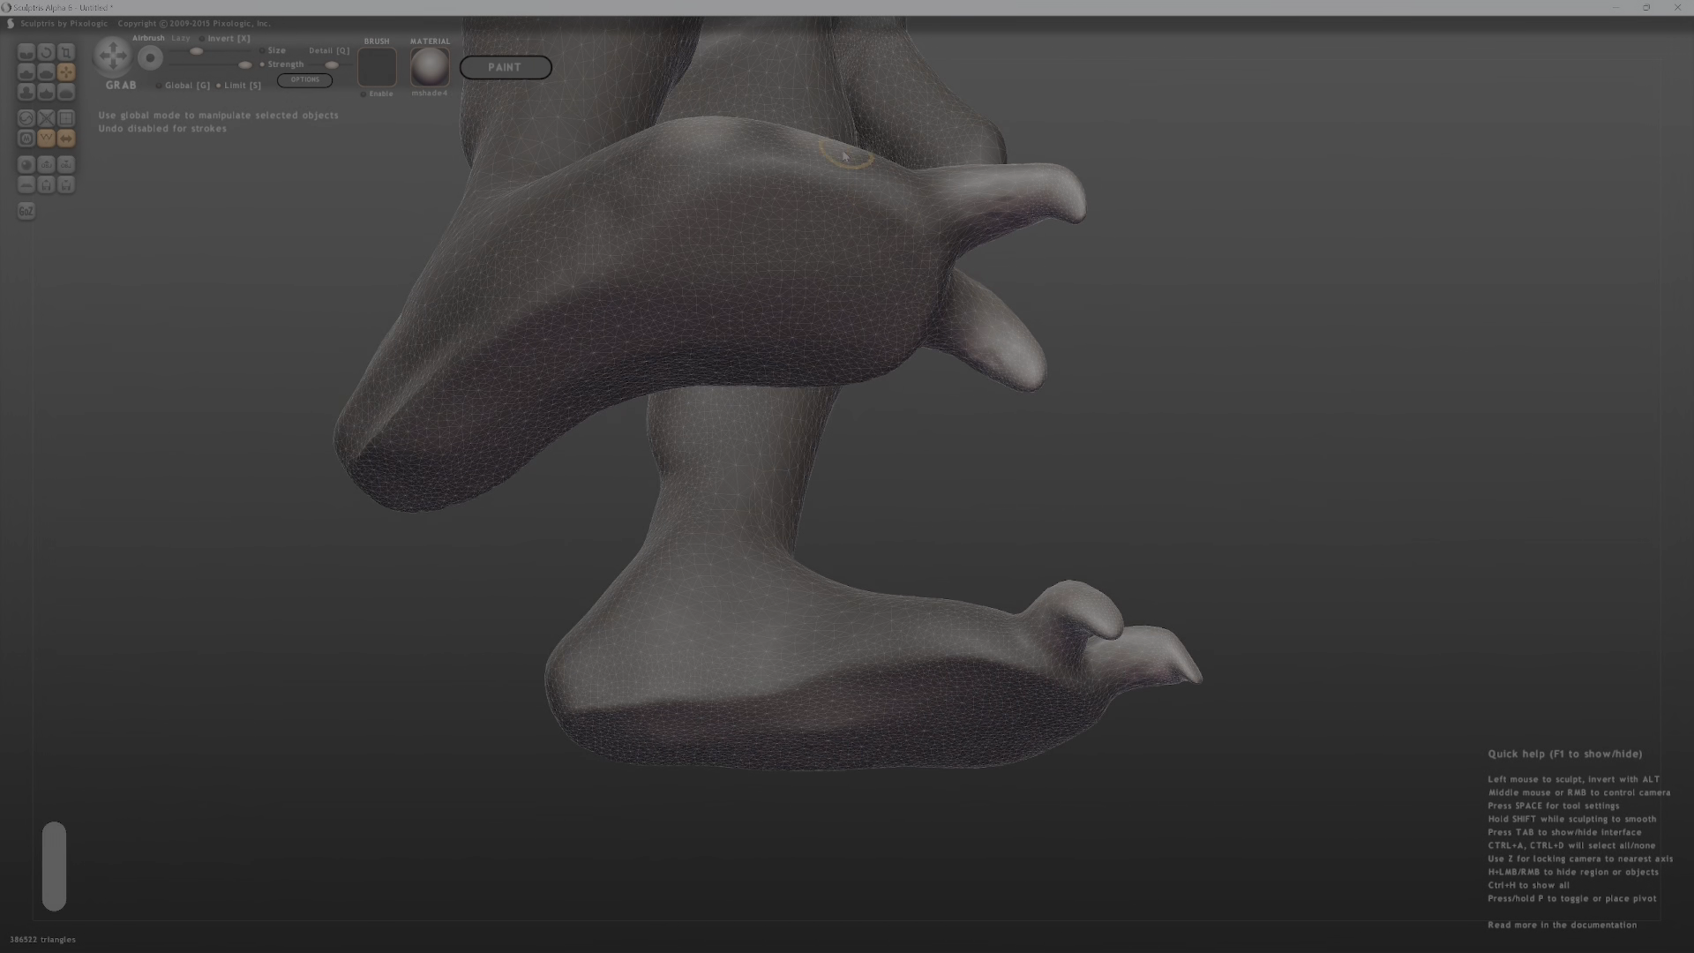
key(bracketright)
drag(819, 148, 878, 57)
mouse_move(878, 58)
middle_down()
mouse_move(867, 164)
mouse_move(941, 167)
mouse_move(1099, 256)
mouse_move(1254, 402)
middle_up()
drag(1247, 471, 1270, 480)
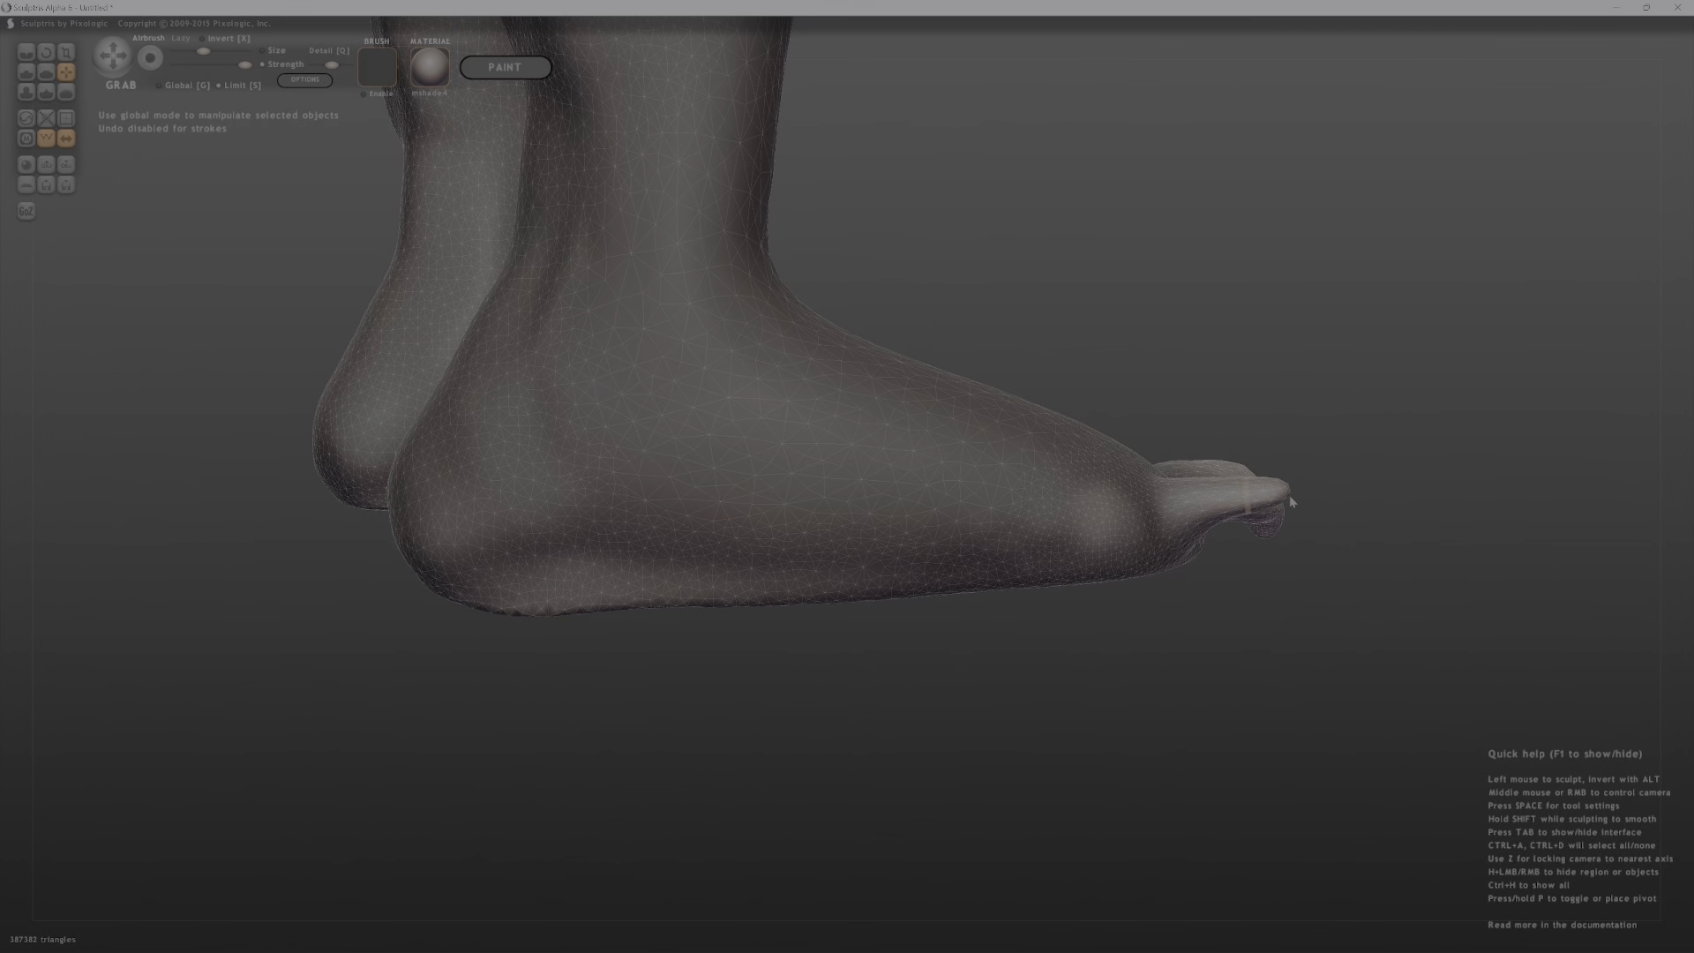
Bend the third toe downward, smooth its bend, and draw its tip out into a claw with the Grab brush.
alt+middle_drag(1362, 485, 668, 380)
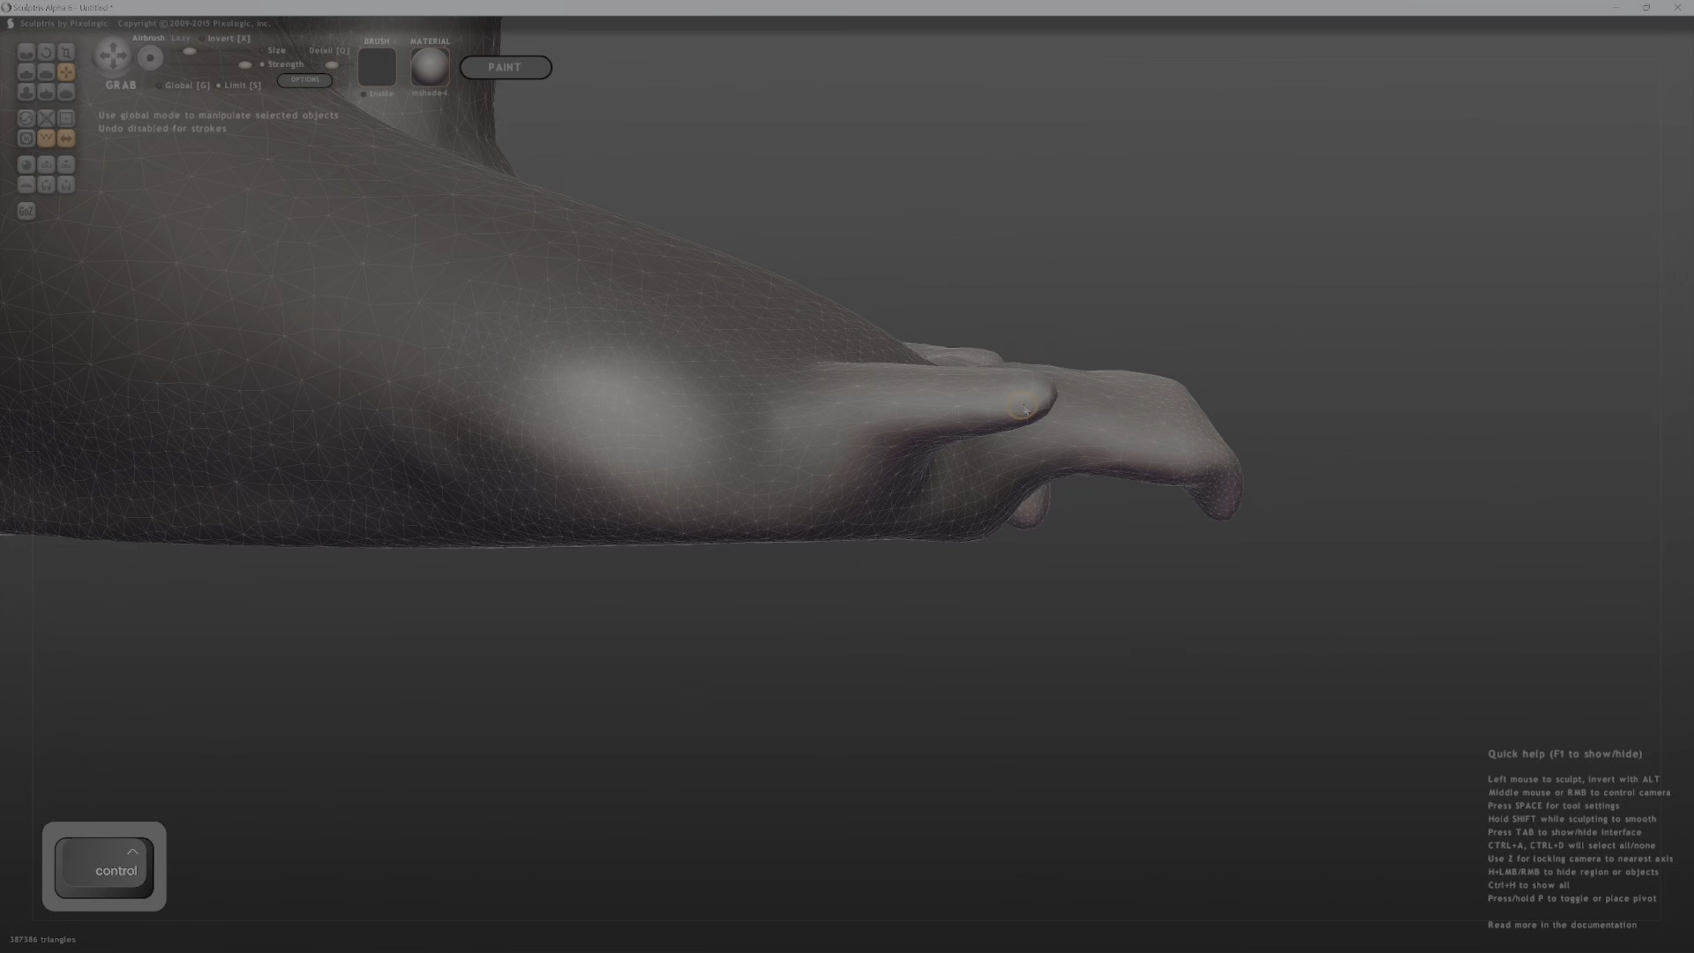
key(bracketright)
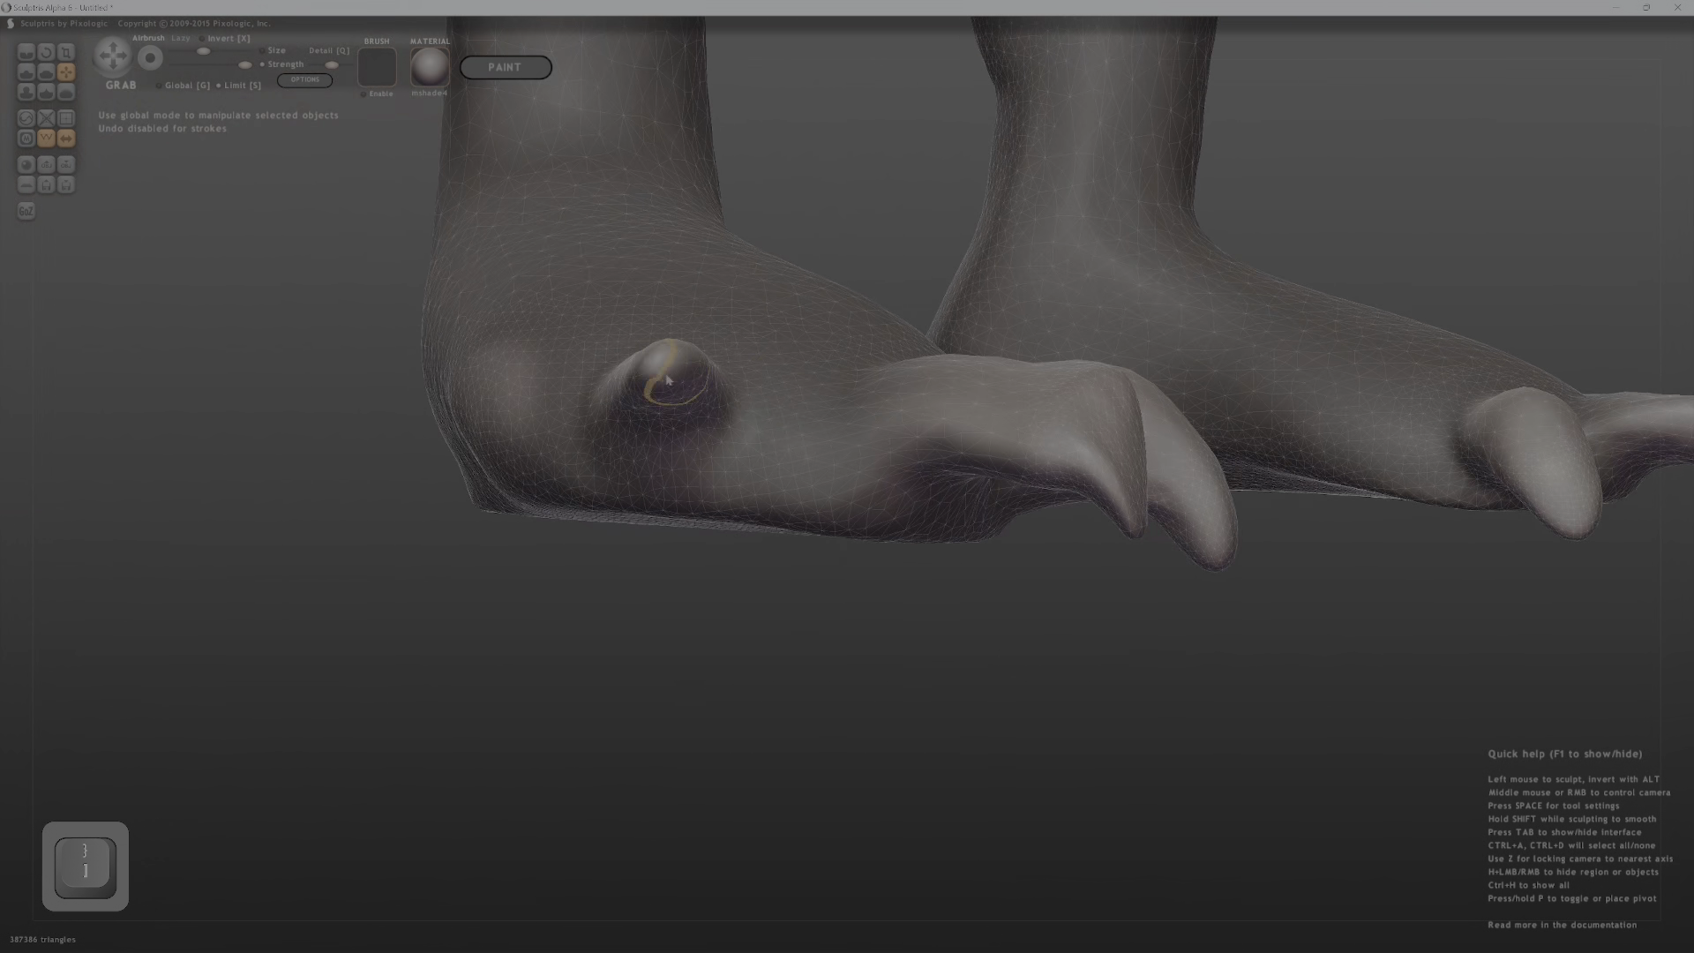
drag(657, 369, 681, 597)
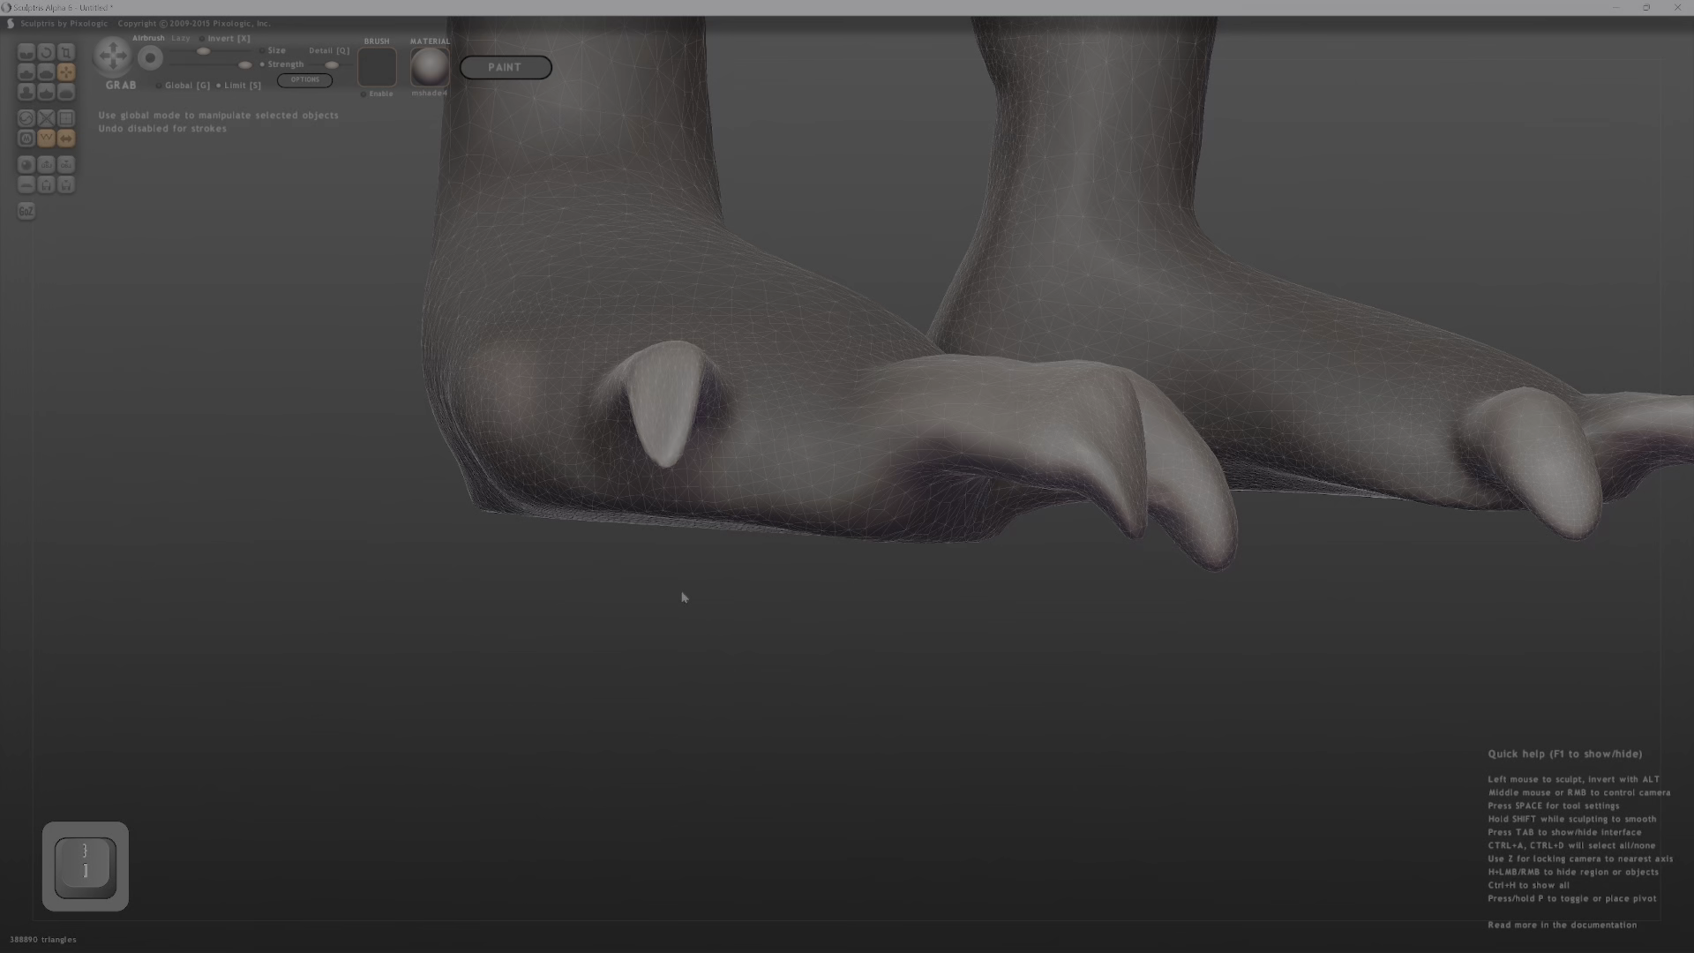
middle_drag(680, 597, 903, 608)
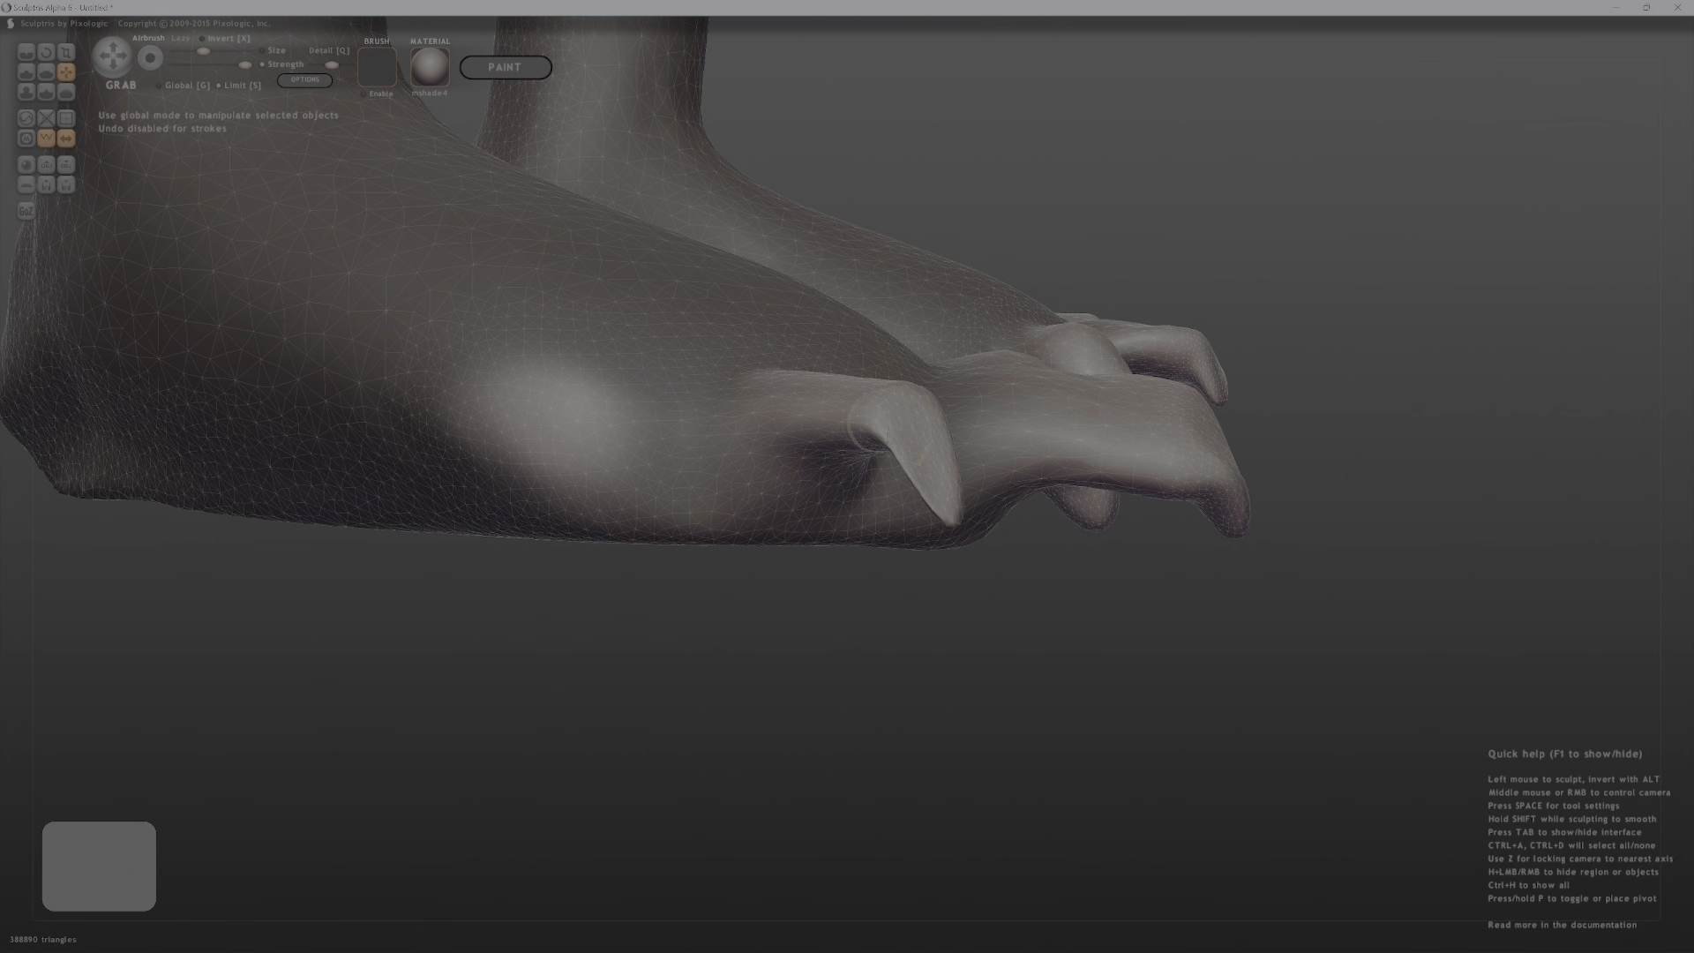
shift+drag(933, 423, 860, 436)
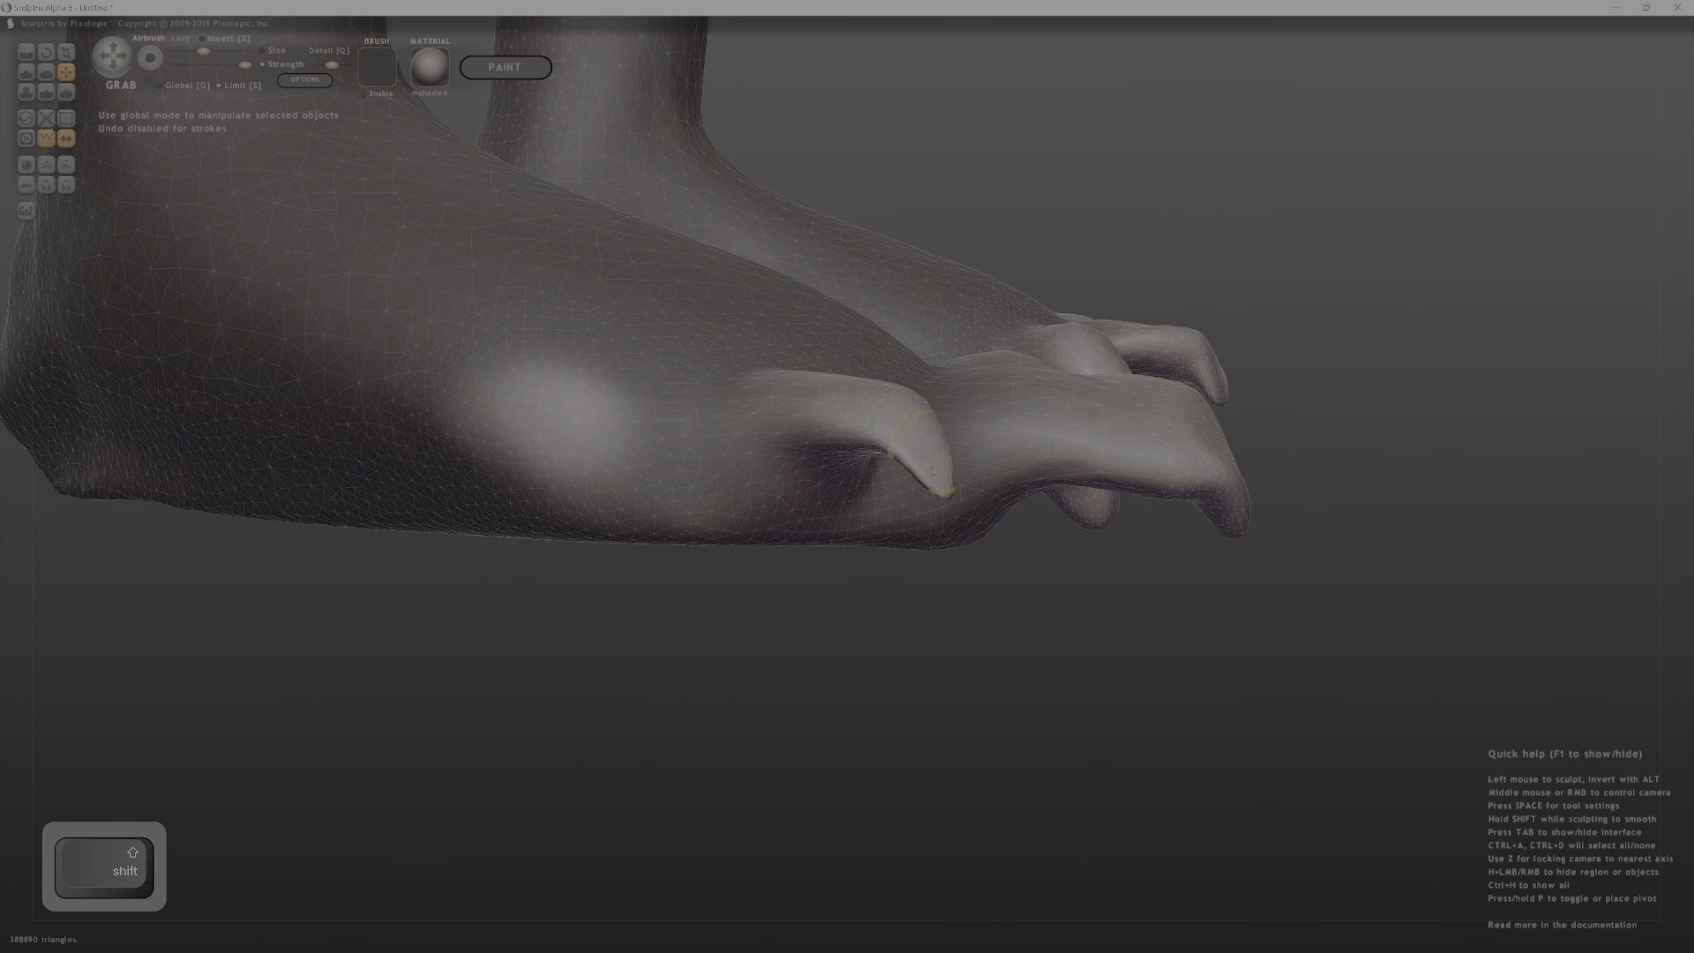
drag(945, 502, 962, 571)
Grab the outermost toe out of the side of the foot and stretch its tip down into a claw.
mouse_move(578, 444)
middle_down()
mouse_move(858, 477)
mouse_move(1035, 554)
middle_up()
key(bracketright)
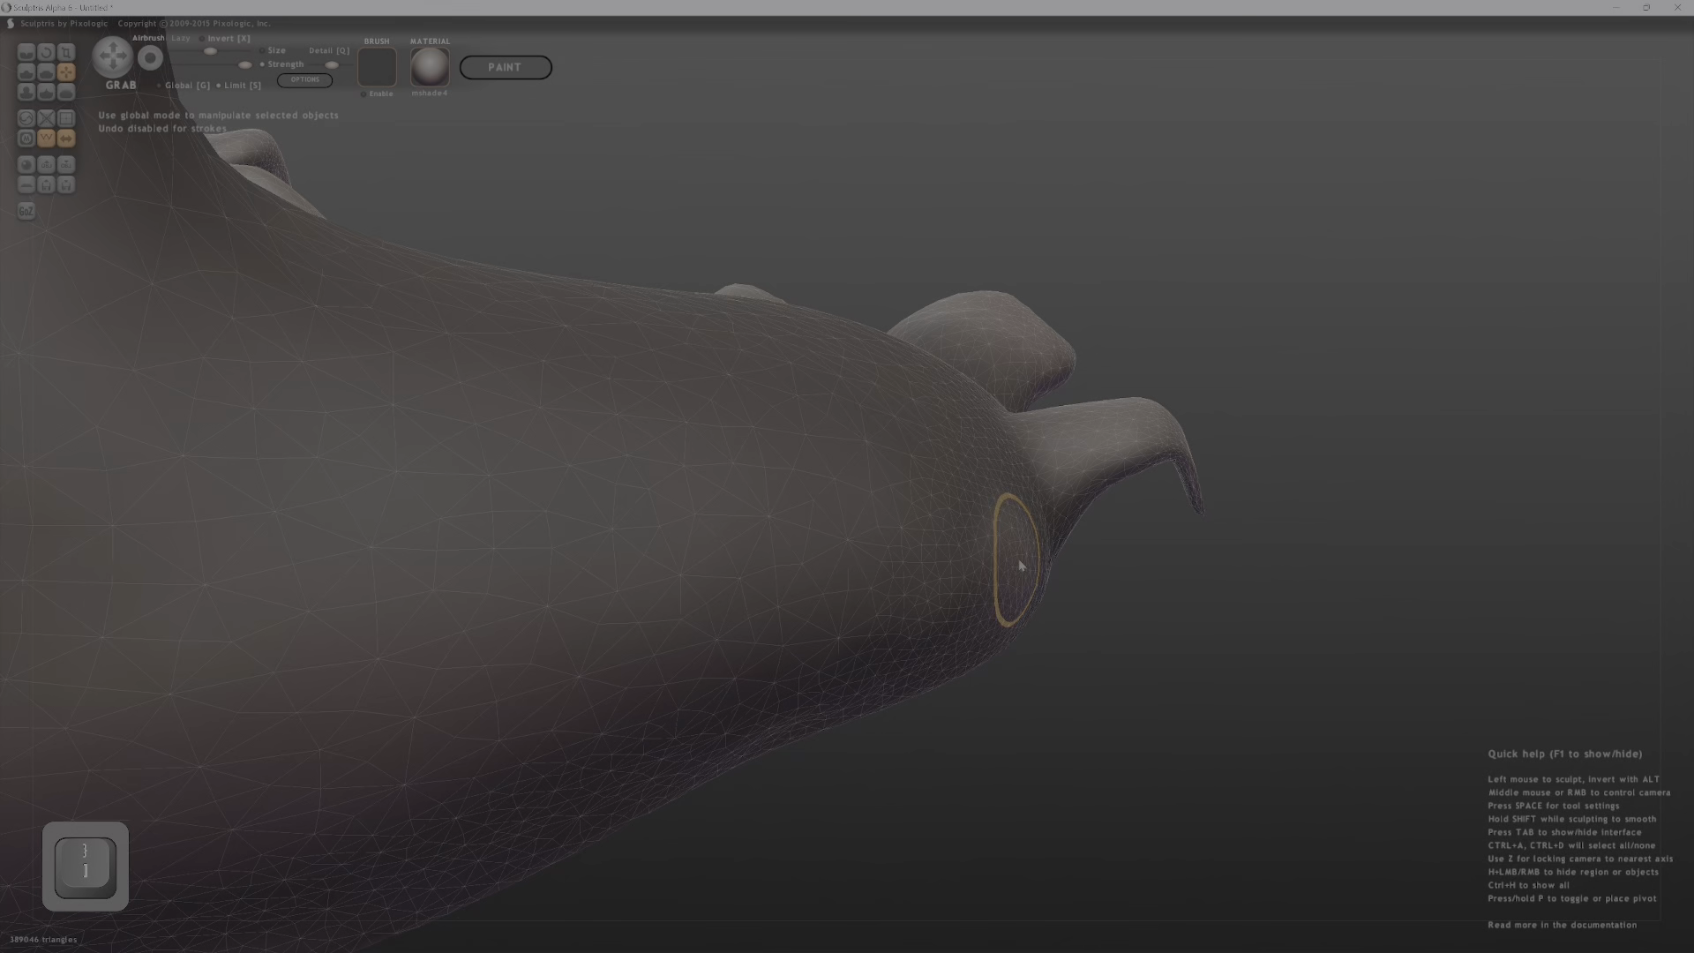
drag(1015, 562, 1220, 526)
middle_drag(1220, 529, 565, 399)
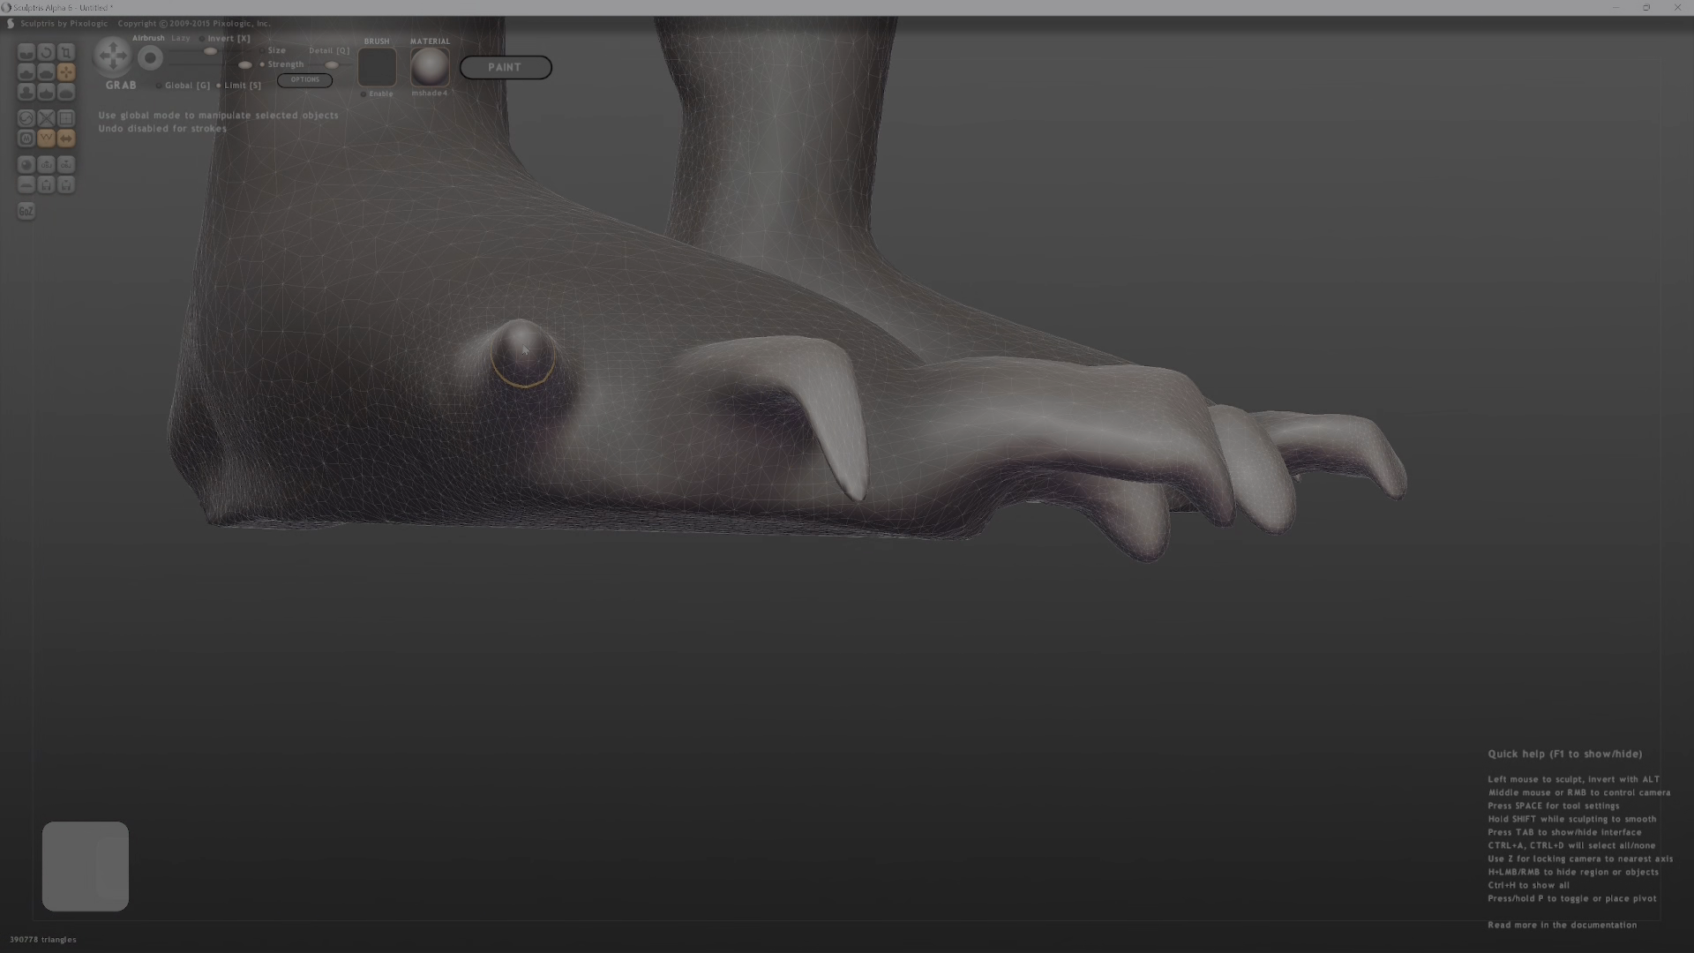
drag(522, 353, 540, 496)
key(bracketleft)
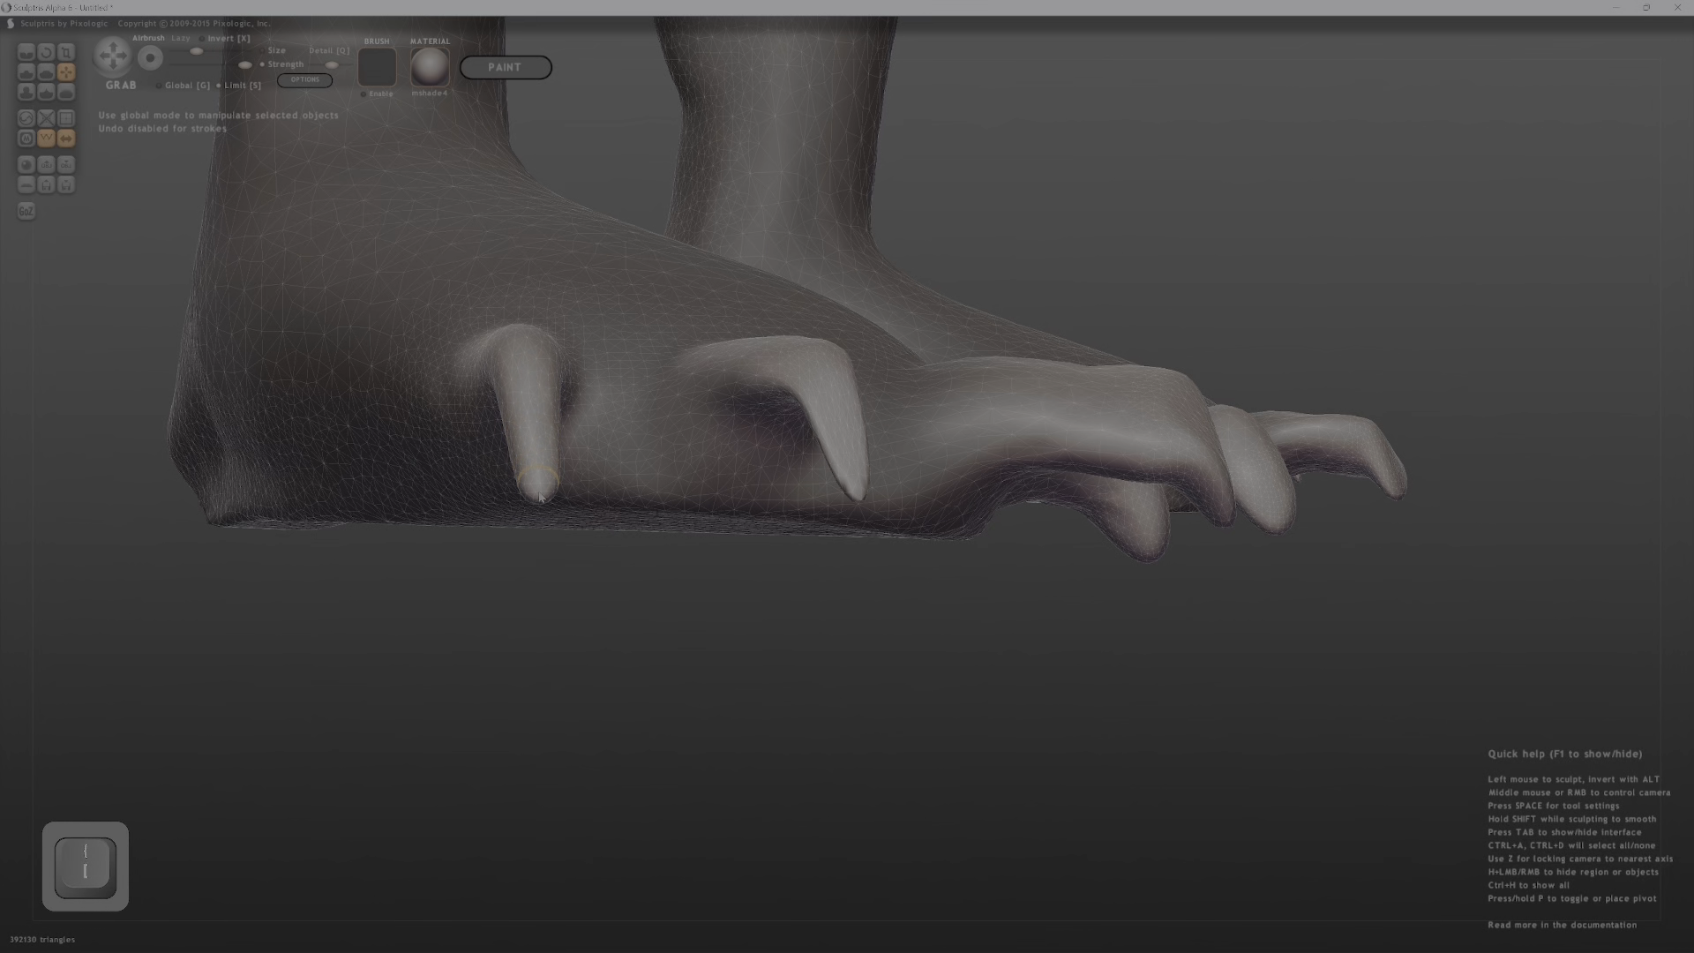
Thicken the two thin outer toes with the Inflate brush and smooth their surfaces.
middle_drag(675, 432, 558, 467)
middle_drag(1023, 475, 821, 521)
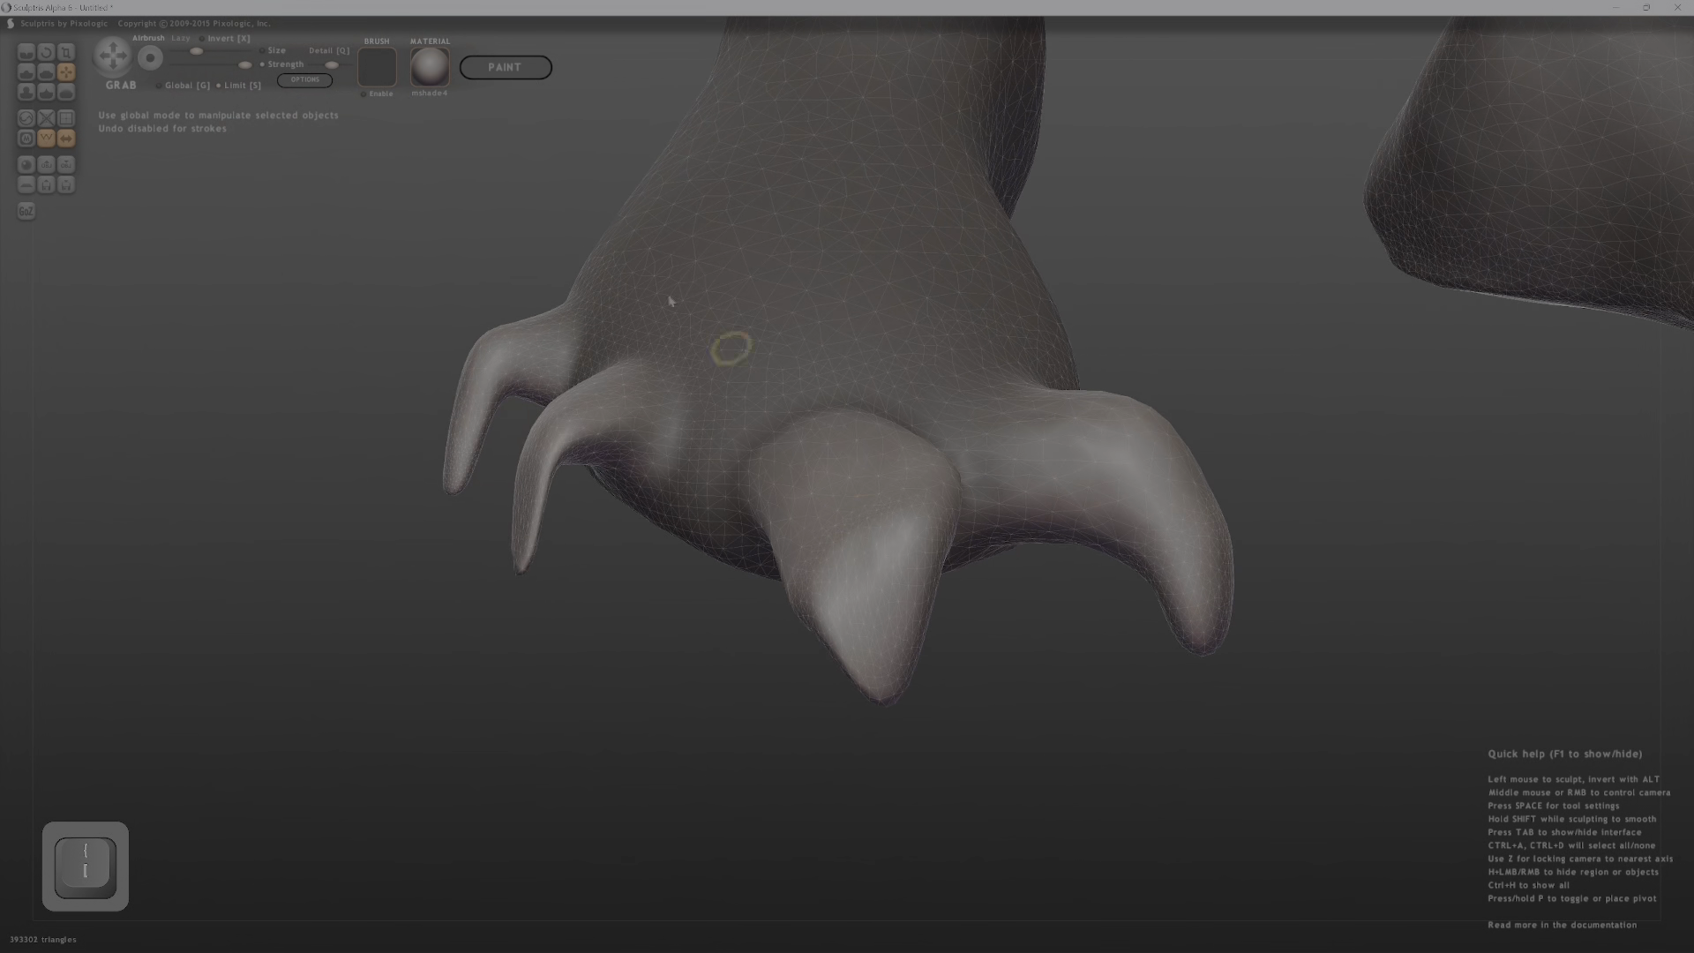
click(27, 91)
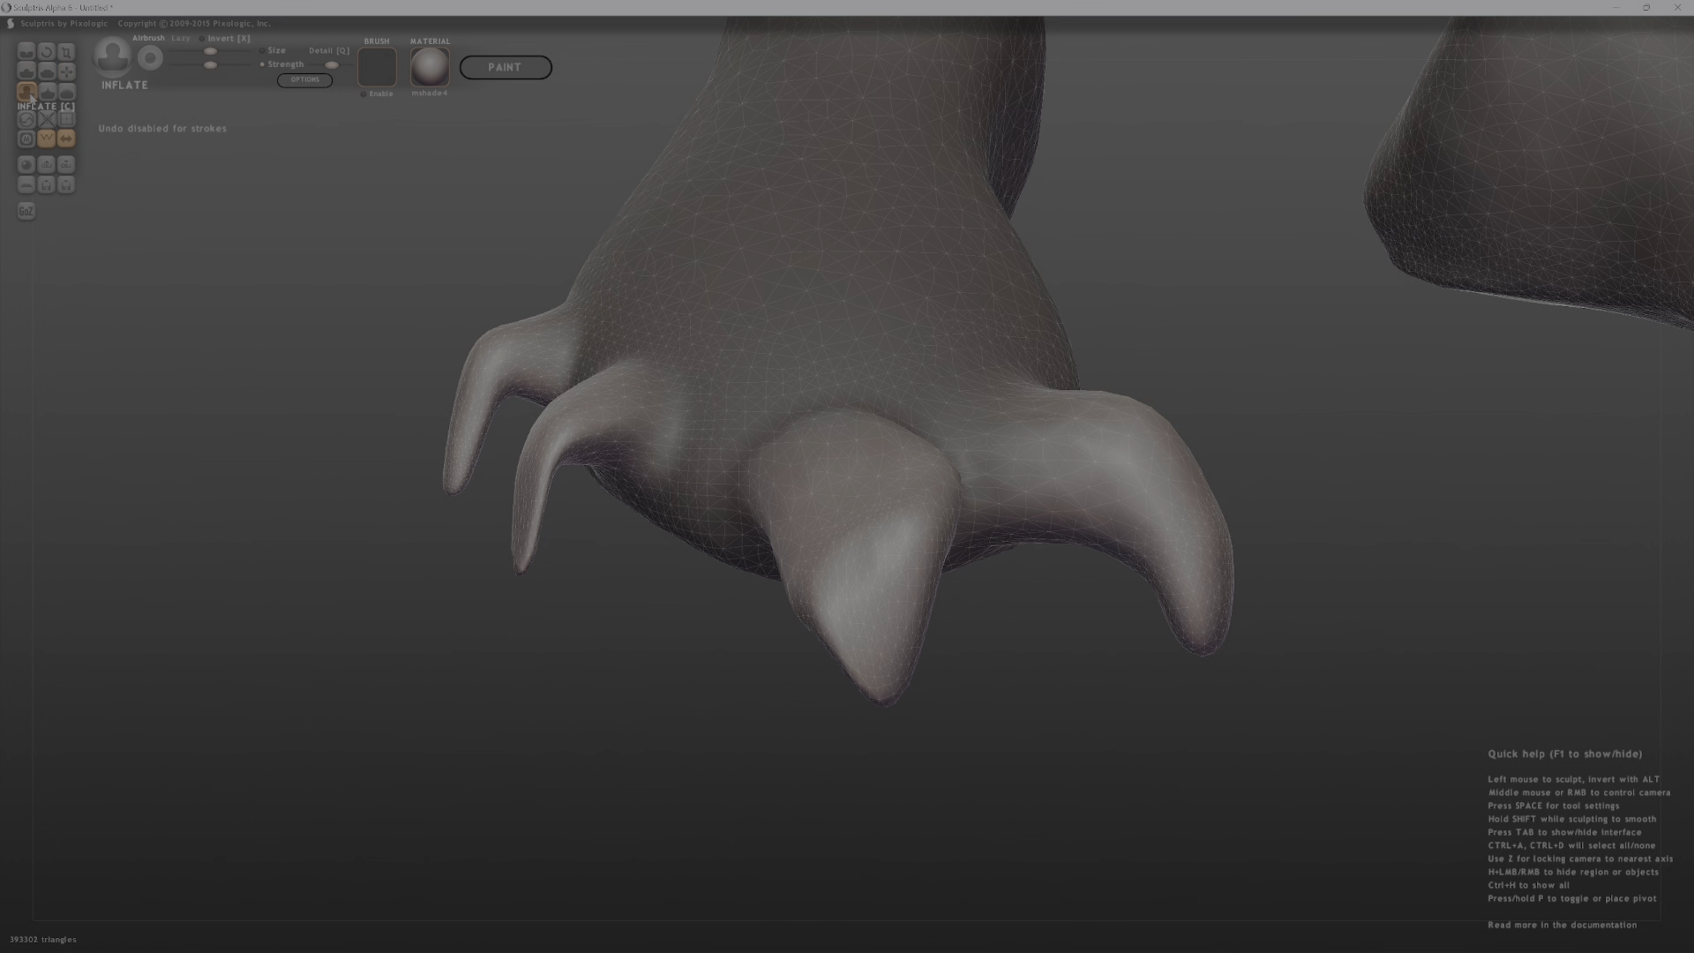
mouse_move(457, 403)
mouse_down()
mouse_move(520, 450)
mouse_move(522, 480)
mouse_up()
middle_drag(539, 490, 900, 521)
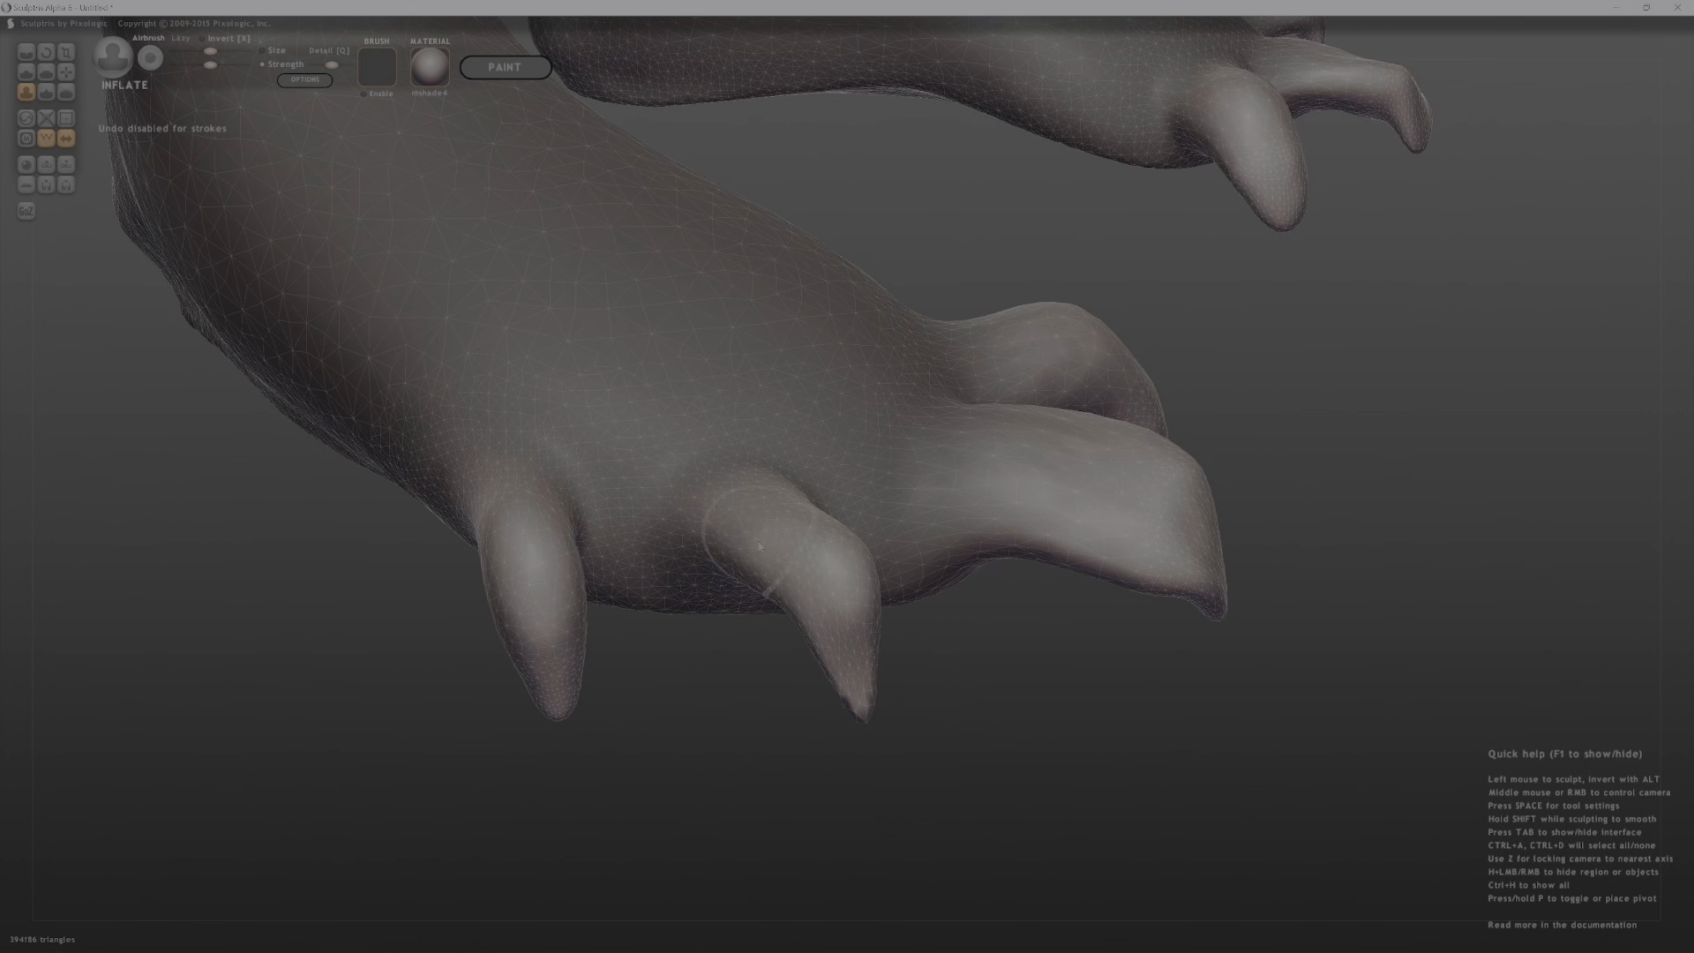
mouse_move(796, 627)
shift+mouse_down()
mouse_move(862, 718)
mouse_move(748, 719)
shift+mouse_up()
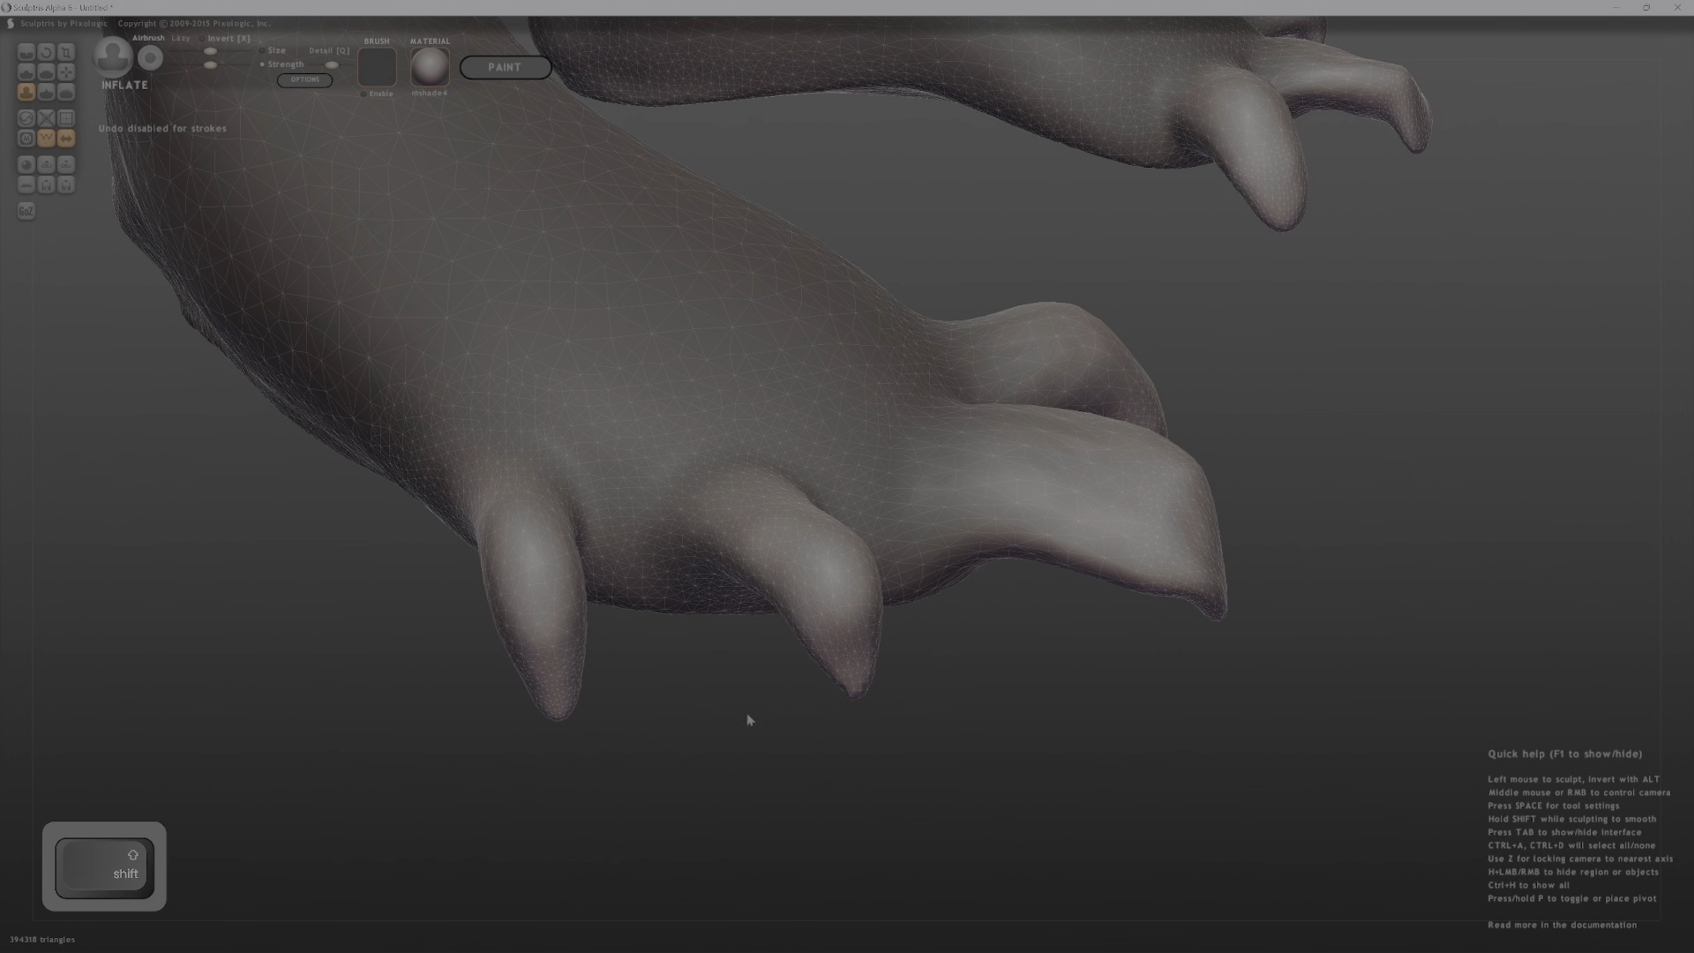
shift+drag(772, 559, 780, 540)
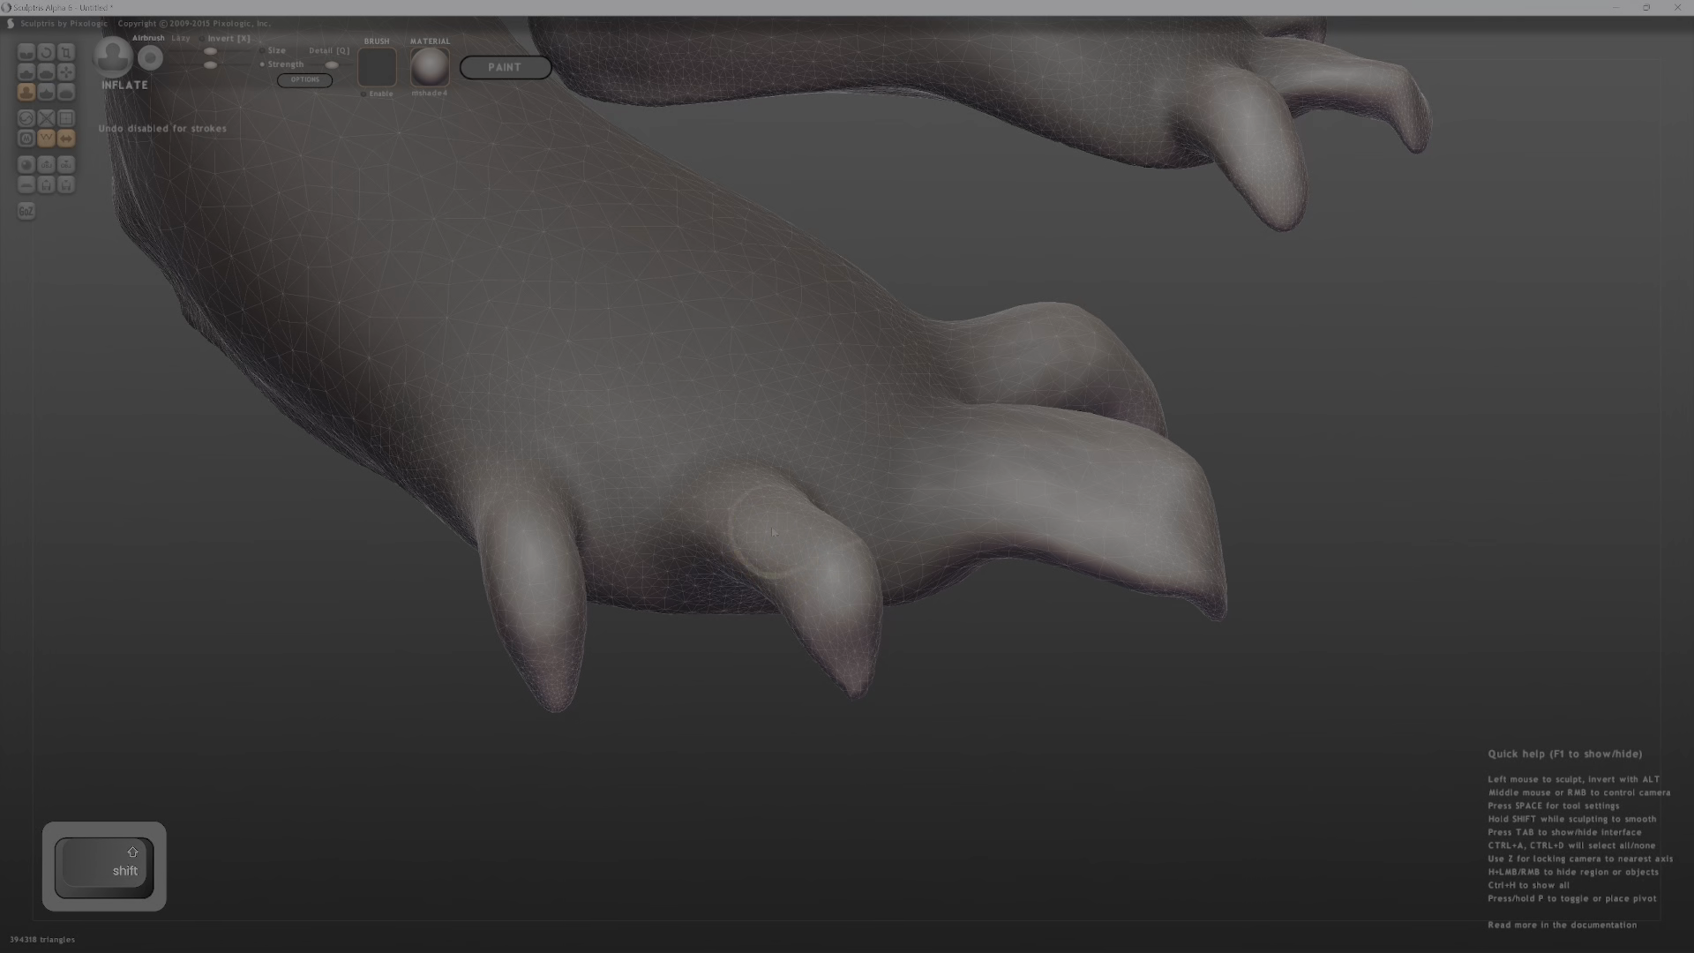
Clear the mask and smooth the sides of the innermost toe.
middle_drag(813, 485, 732, 558)
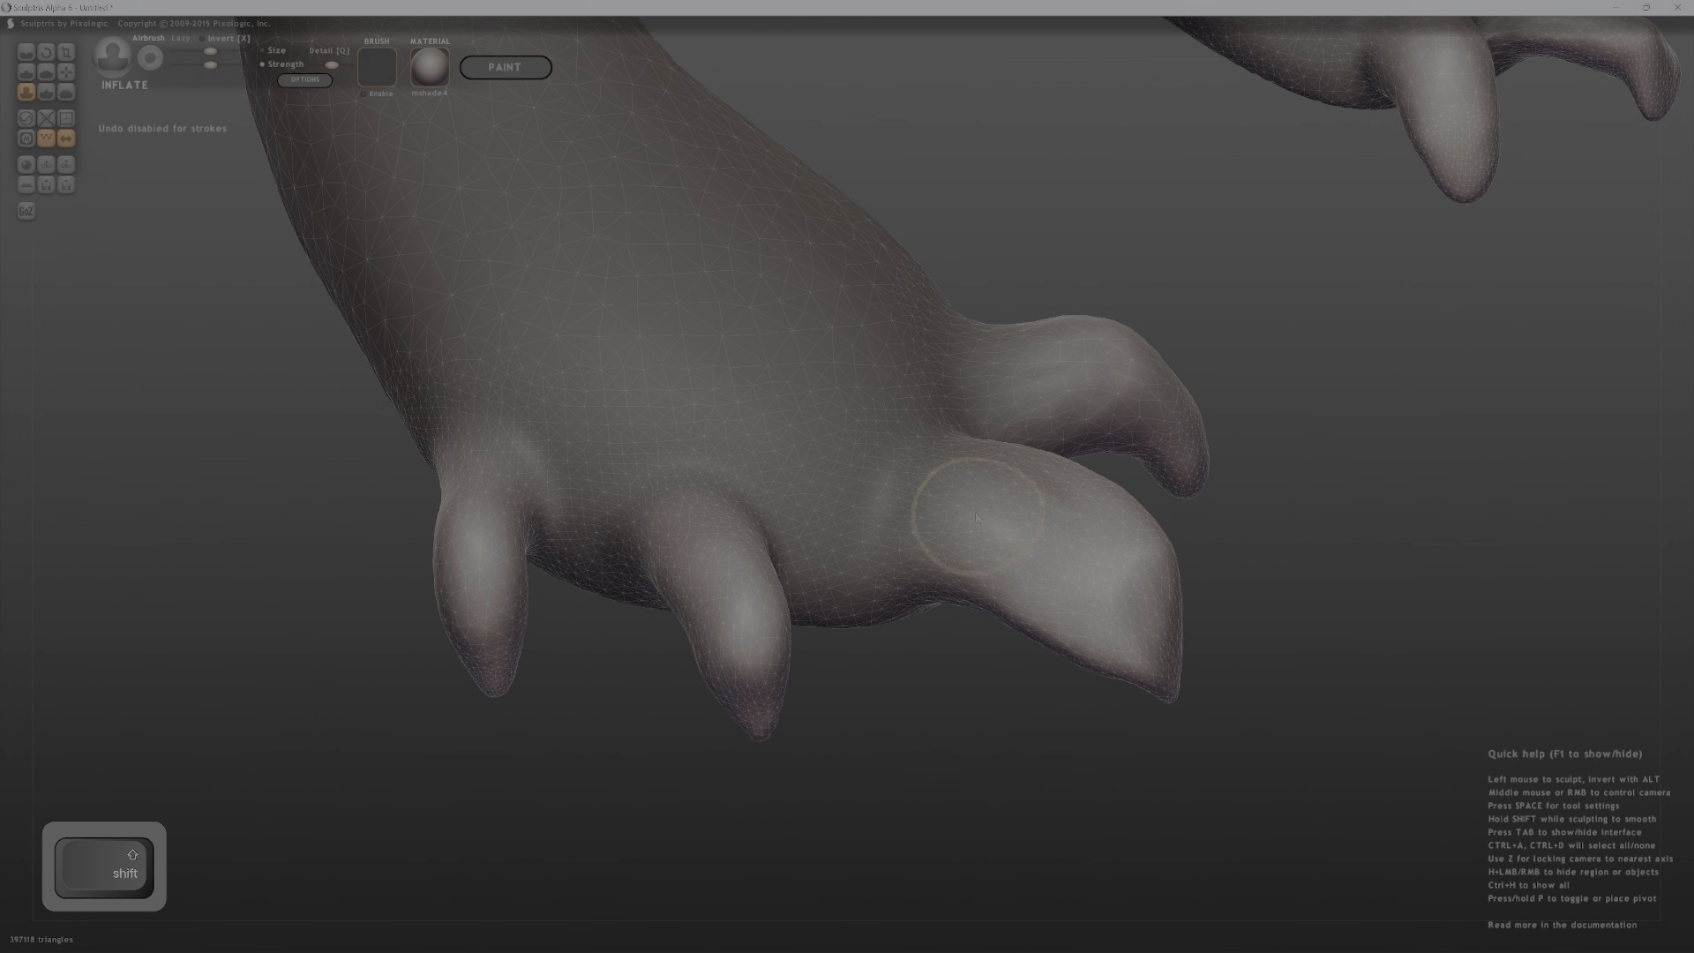
mouse_move(999, 684)
middle_down()
mouse_move(1147, 556)
mouse_move(1139, 520)
middle_up()
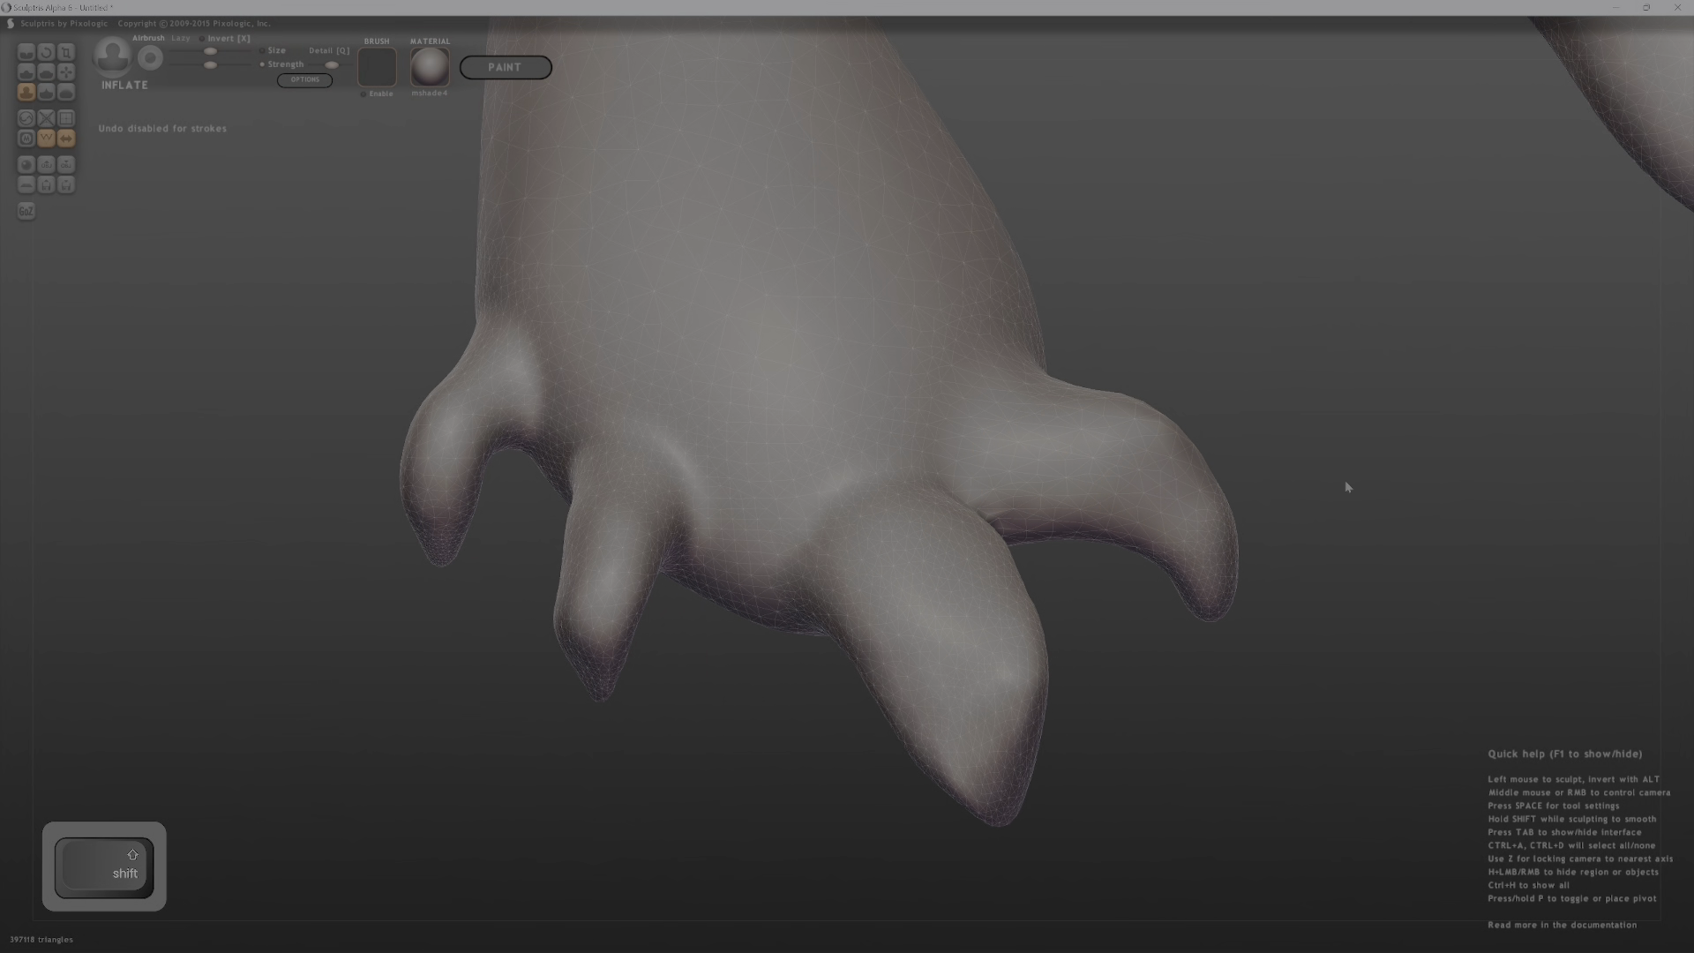
middle_drag(1346, 485, 1097, 484)
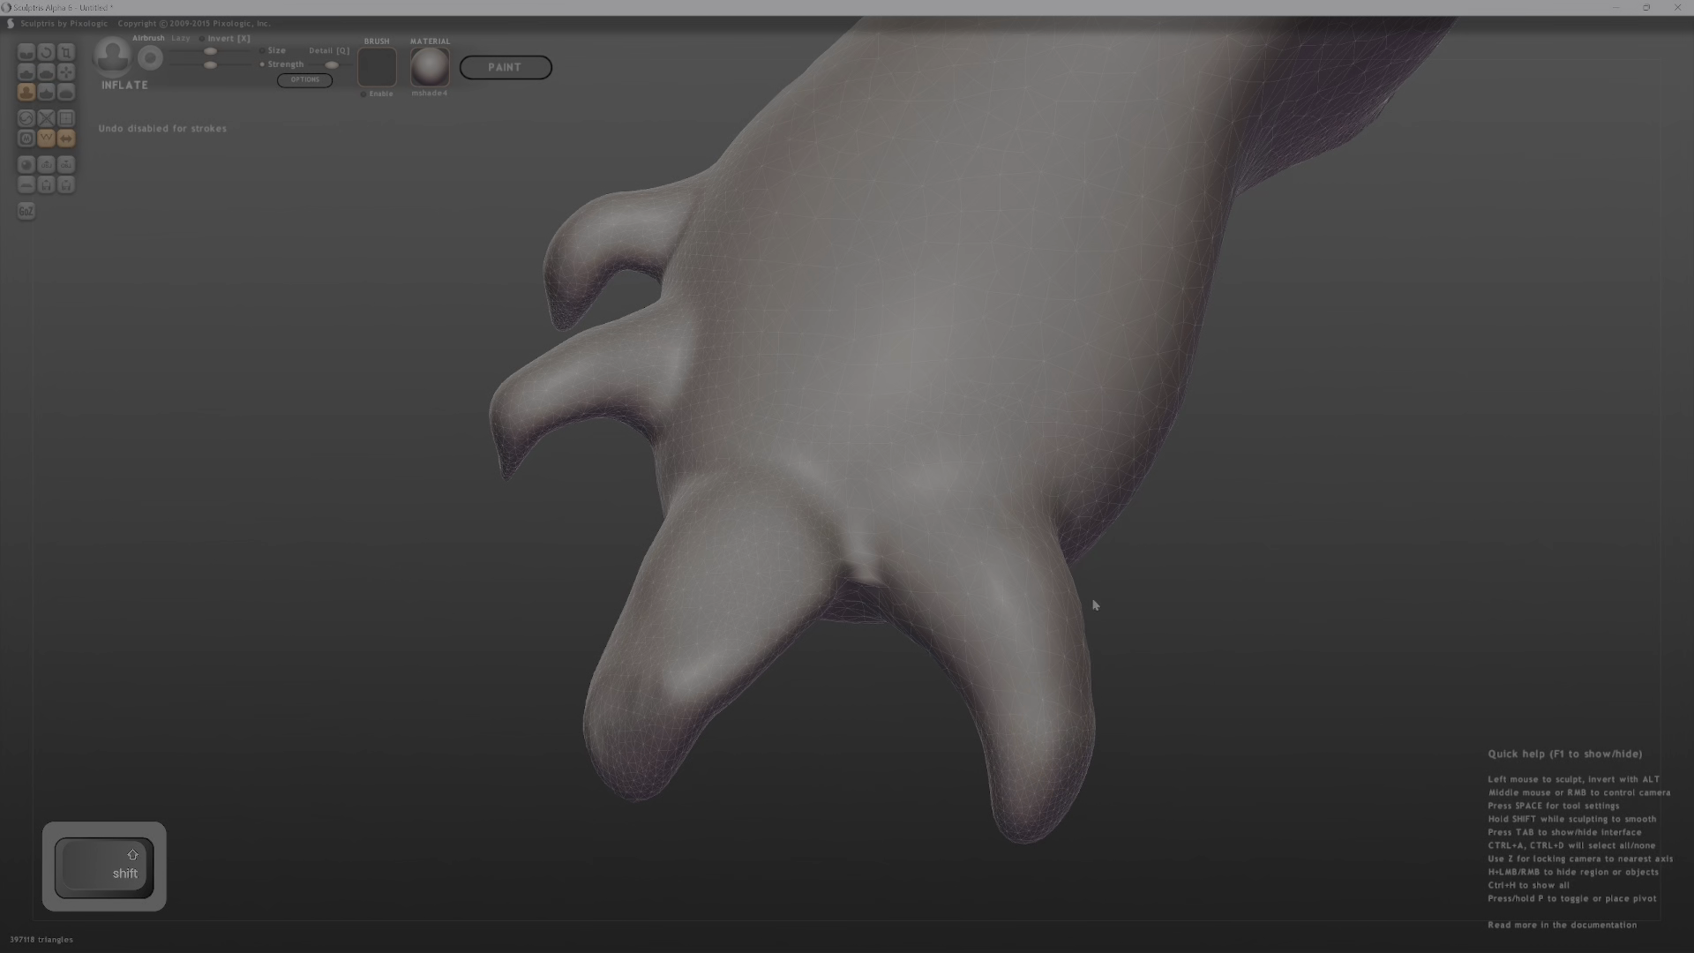
mouse_move(1093, 606)
shift+mouse_down()
mouse_move(1064, 591)
mouse_move(1051, 790)
shift+mouse_up()
mouse_move(1080, 725)
shift+mouse_down()
mouse_move(1085, 669)
mouse_move(1084, 697)
shift+mouse_up()
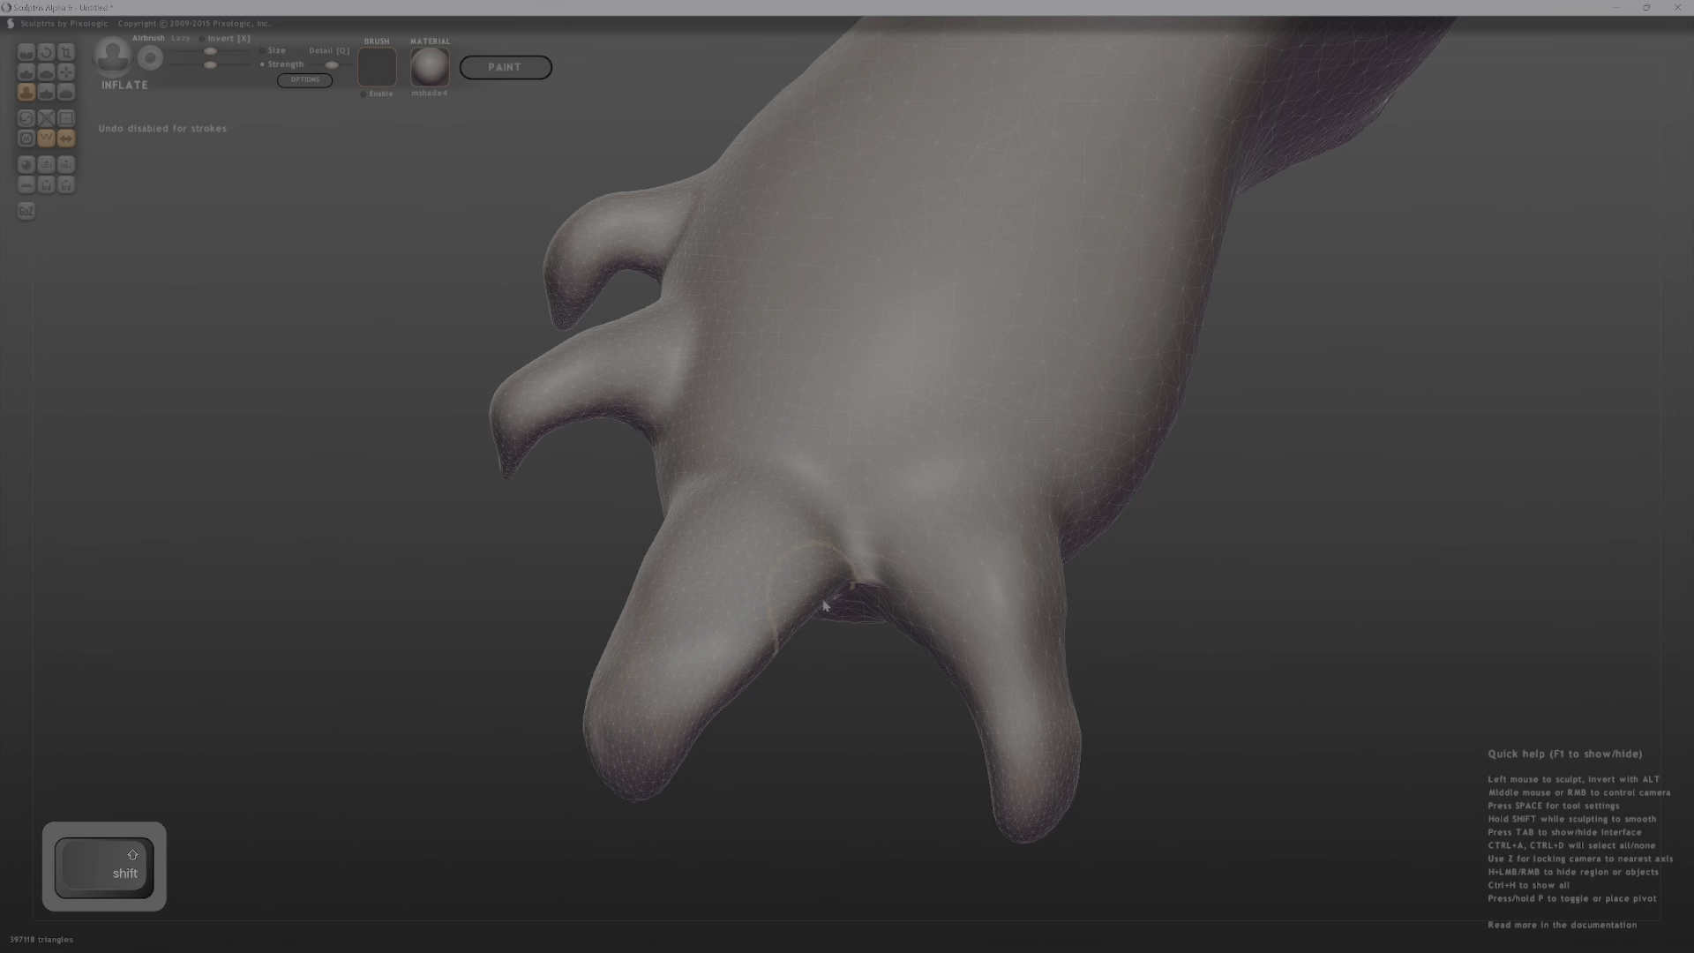
Inflate the top of the second toe to round out its flat surface.
right_drag(721, 696, 824, 424)
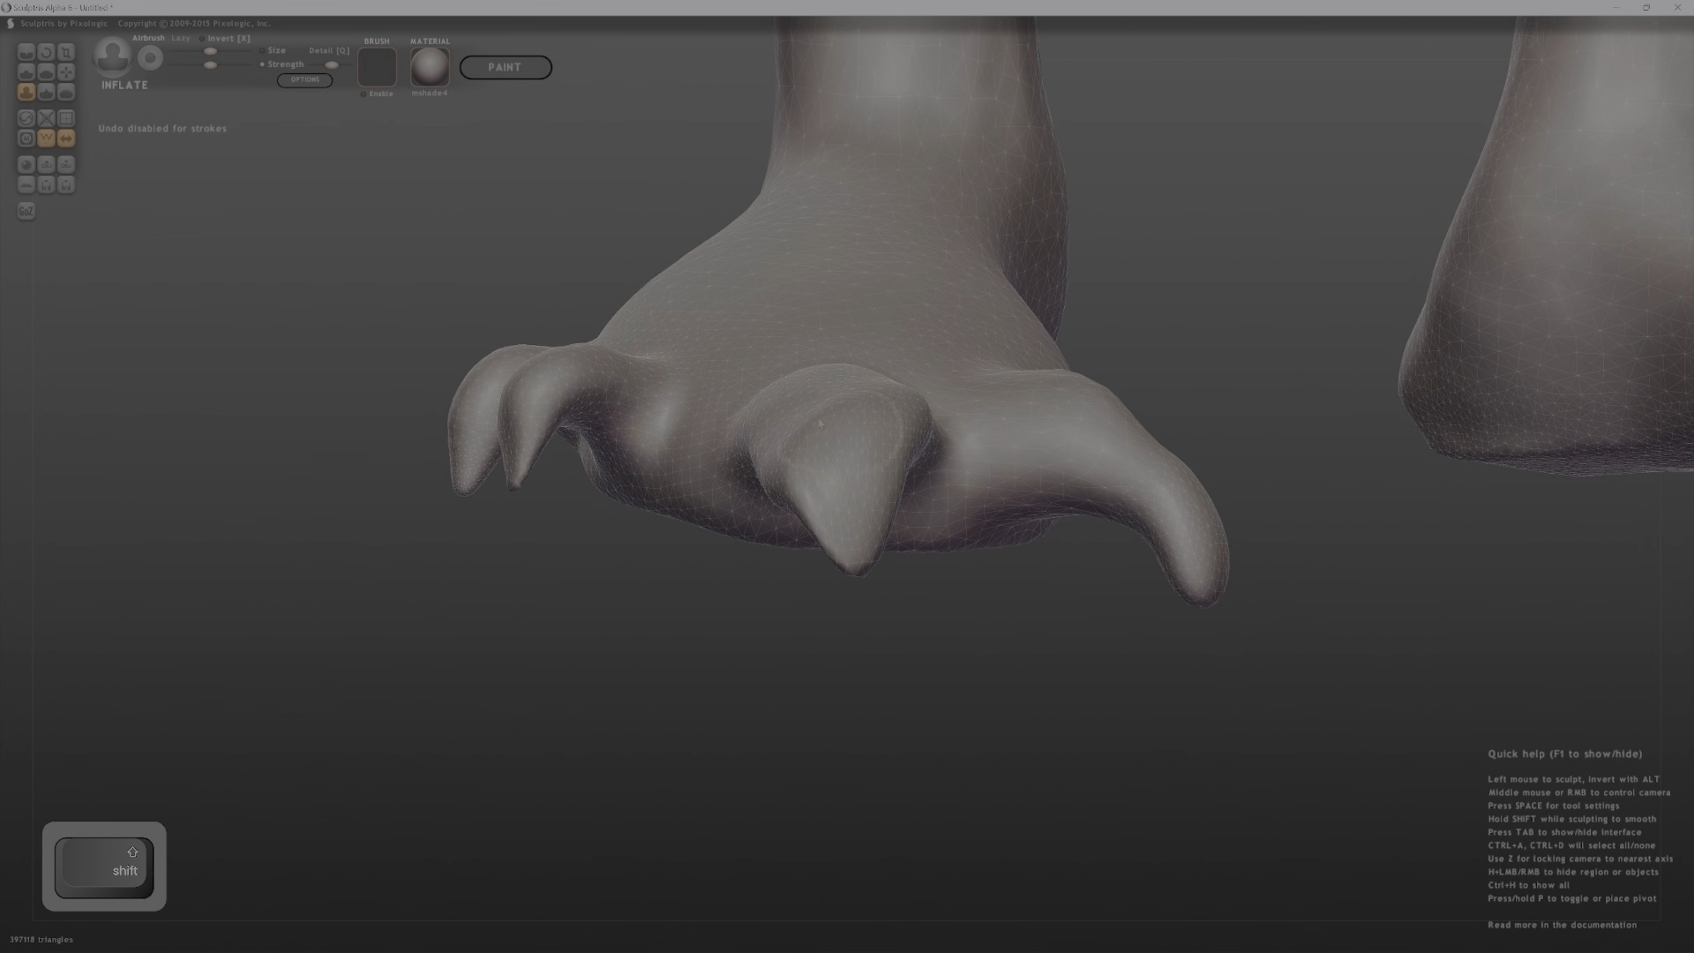
middle_drag(838, 445, 844, 496)
mouse_move(844, 486)
mouse_down()
mouse_move(849, 505)
mouse_move(879, 447)
mouse_up()
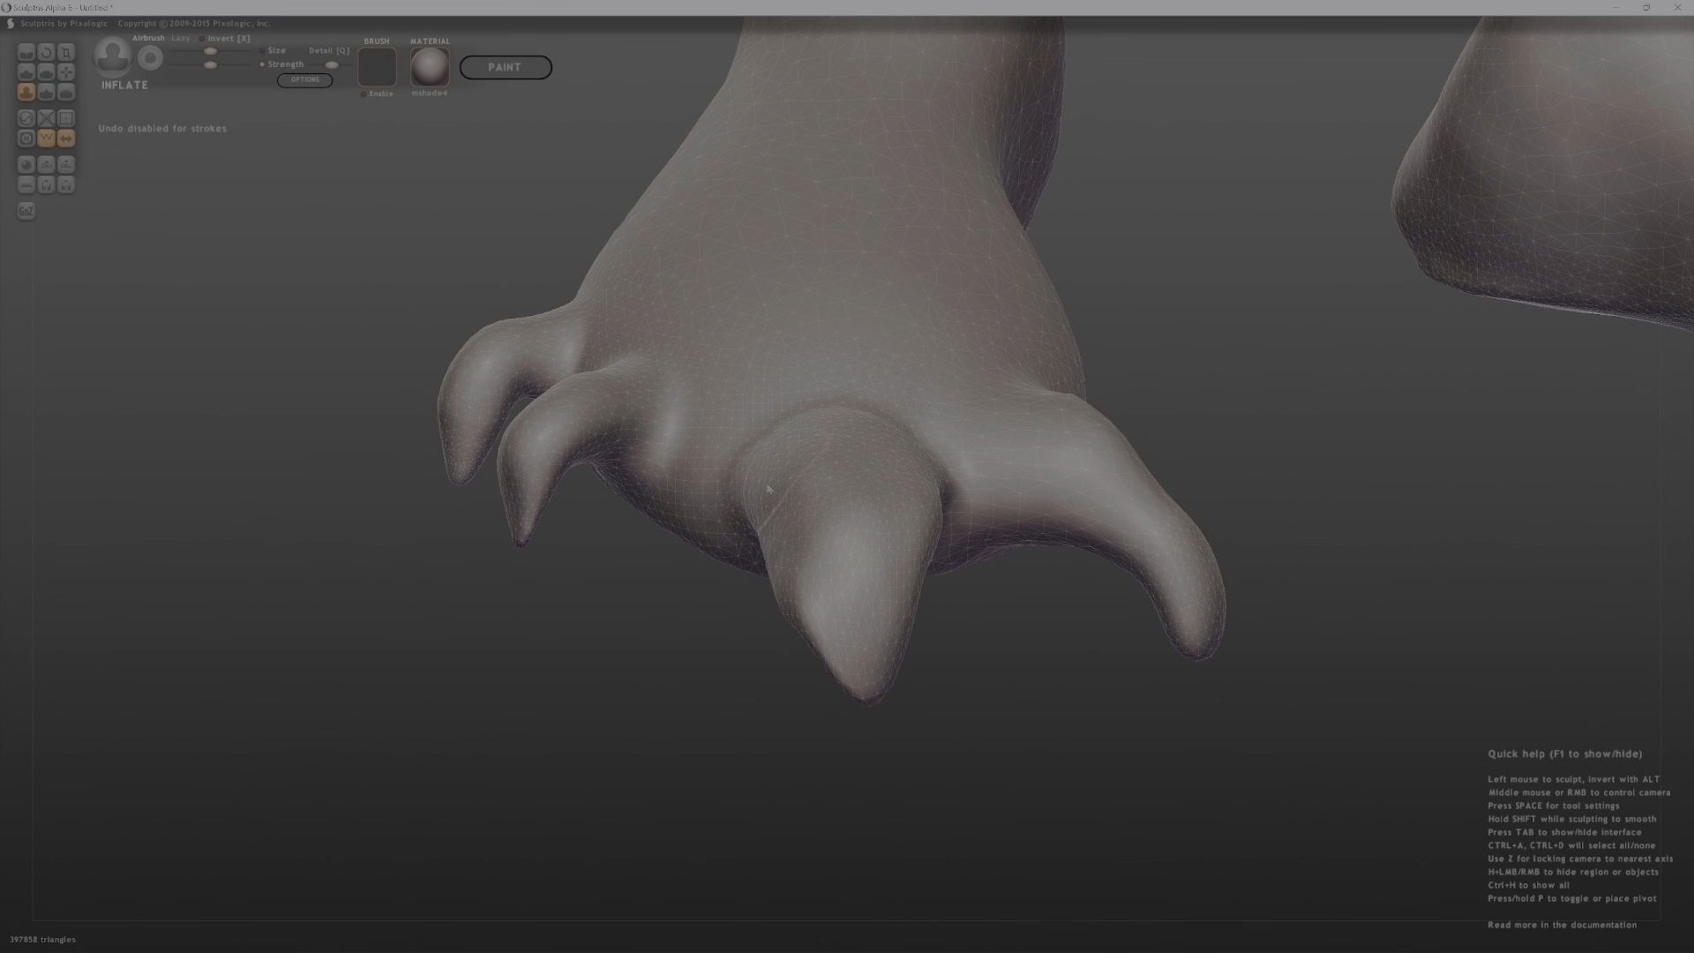
middle_drag(869, 466, 841, 569)
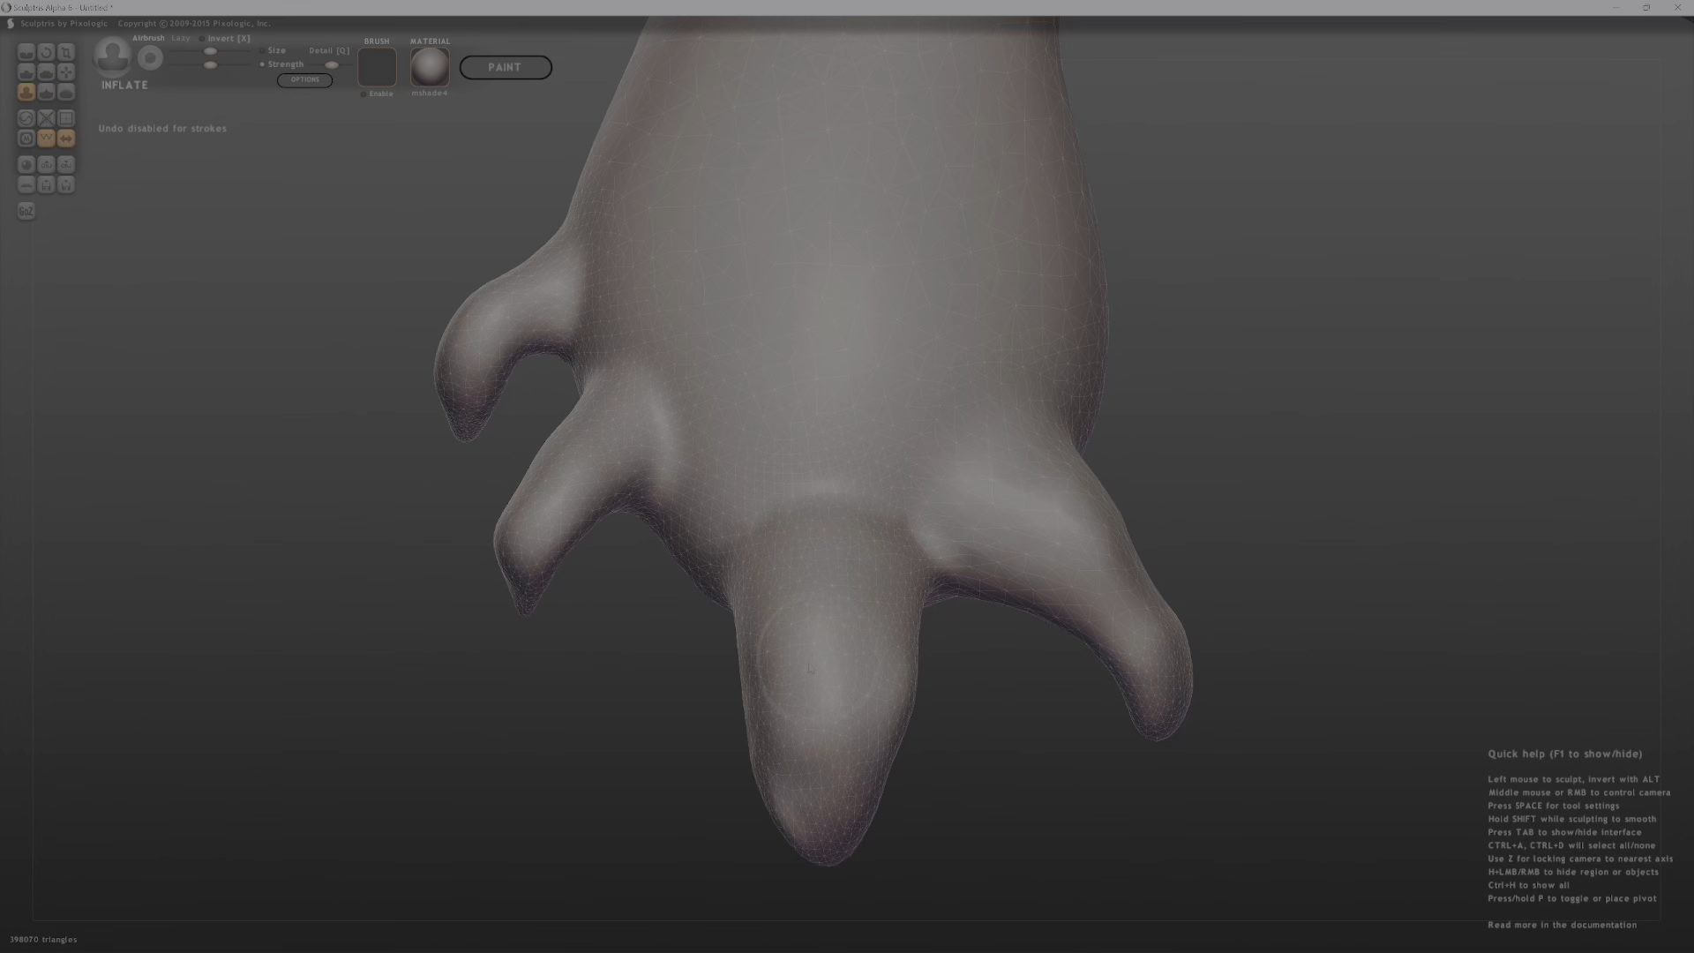
Inflate the foot around the base of the outermost toe to form its knuckle.
middle_drag(810, 668, 652, 546)
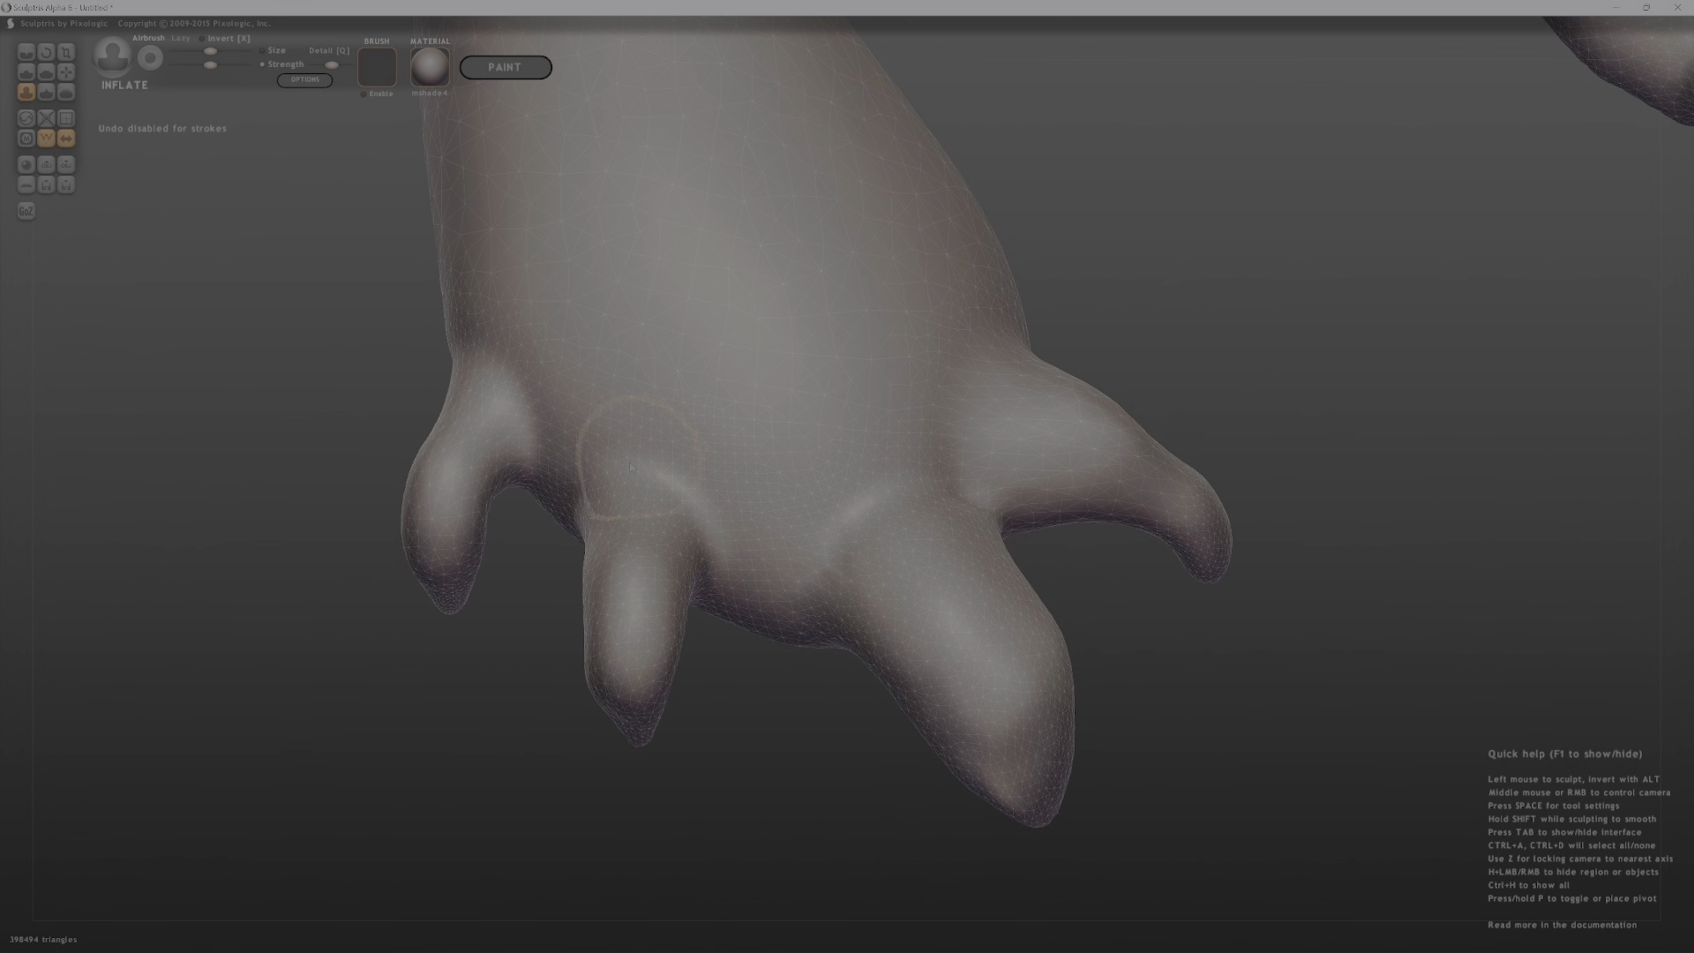
middle_drag(487, 425, 485, 408)
mouse_move(486, 408)
mouse_down()
mouse_move(473, 361)
mouse_move(536, 420)
mouse_up()
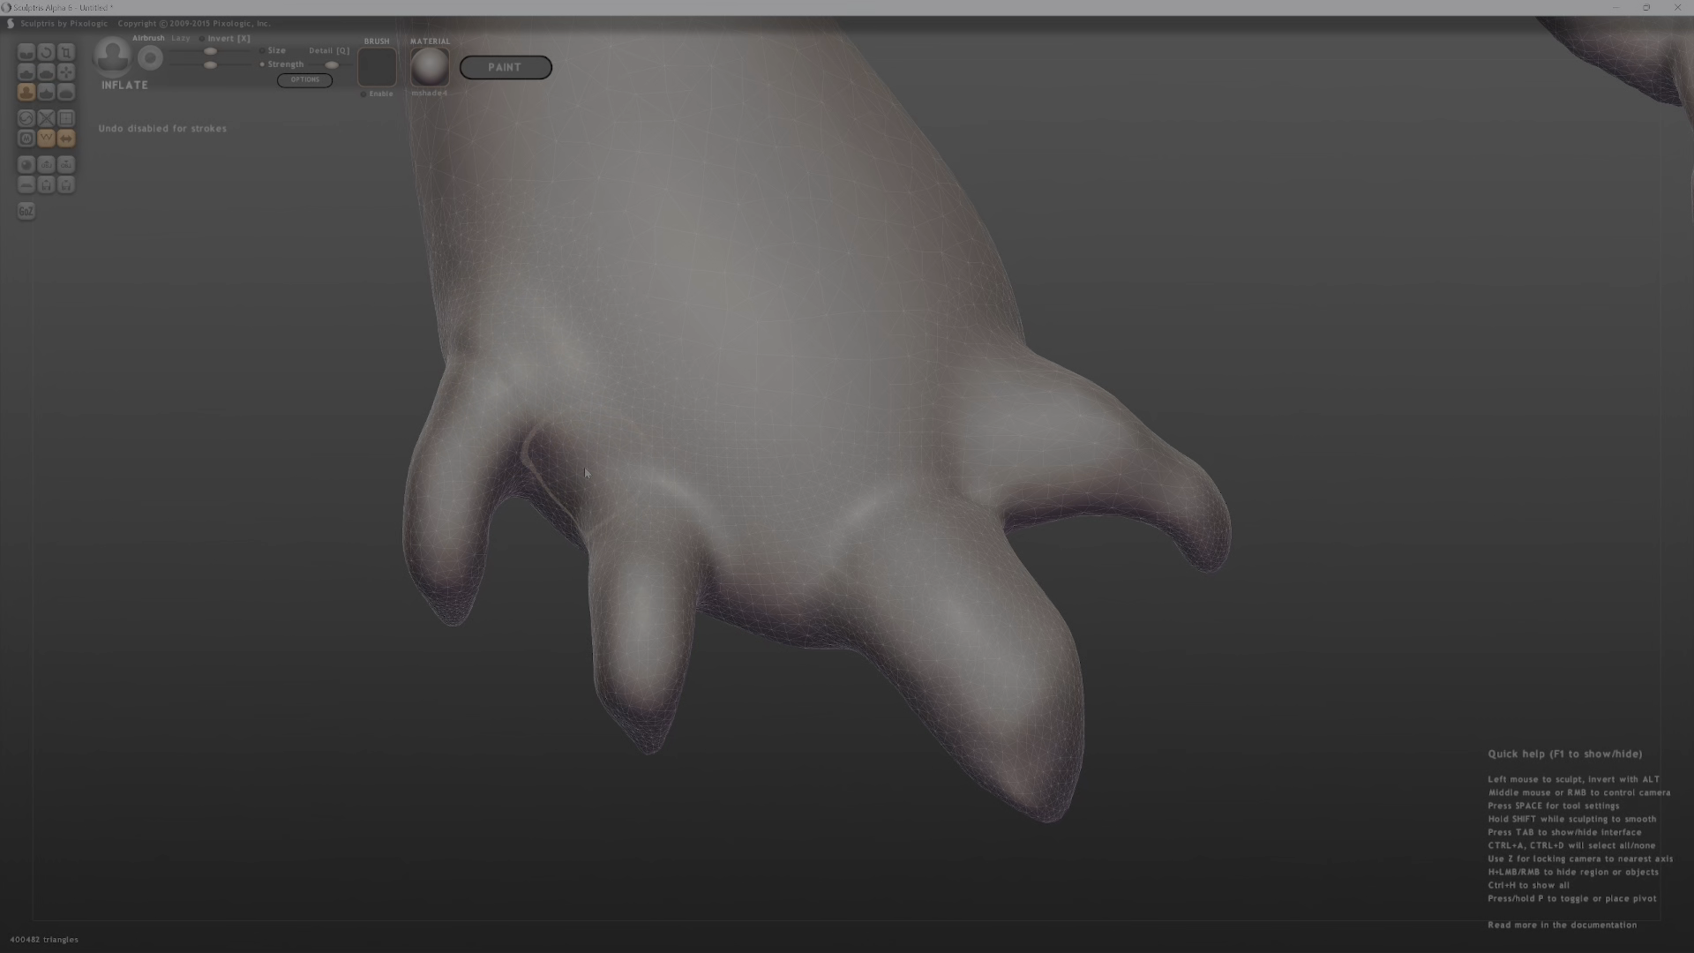
Smooth the skin between the outer toes and build raised folds around the toe bases with the Draw brush.
drag(732, 516, 604, 452)
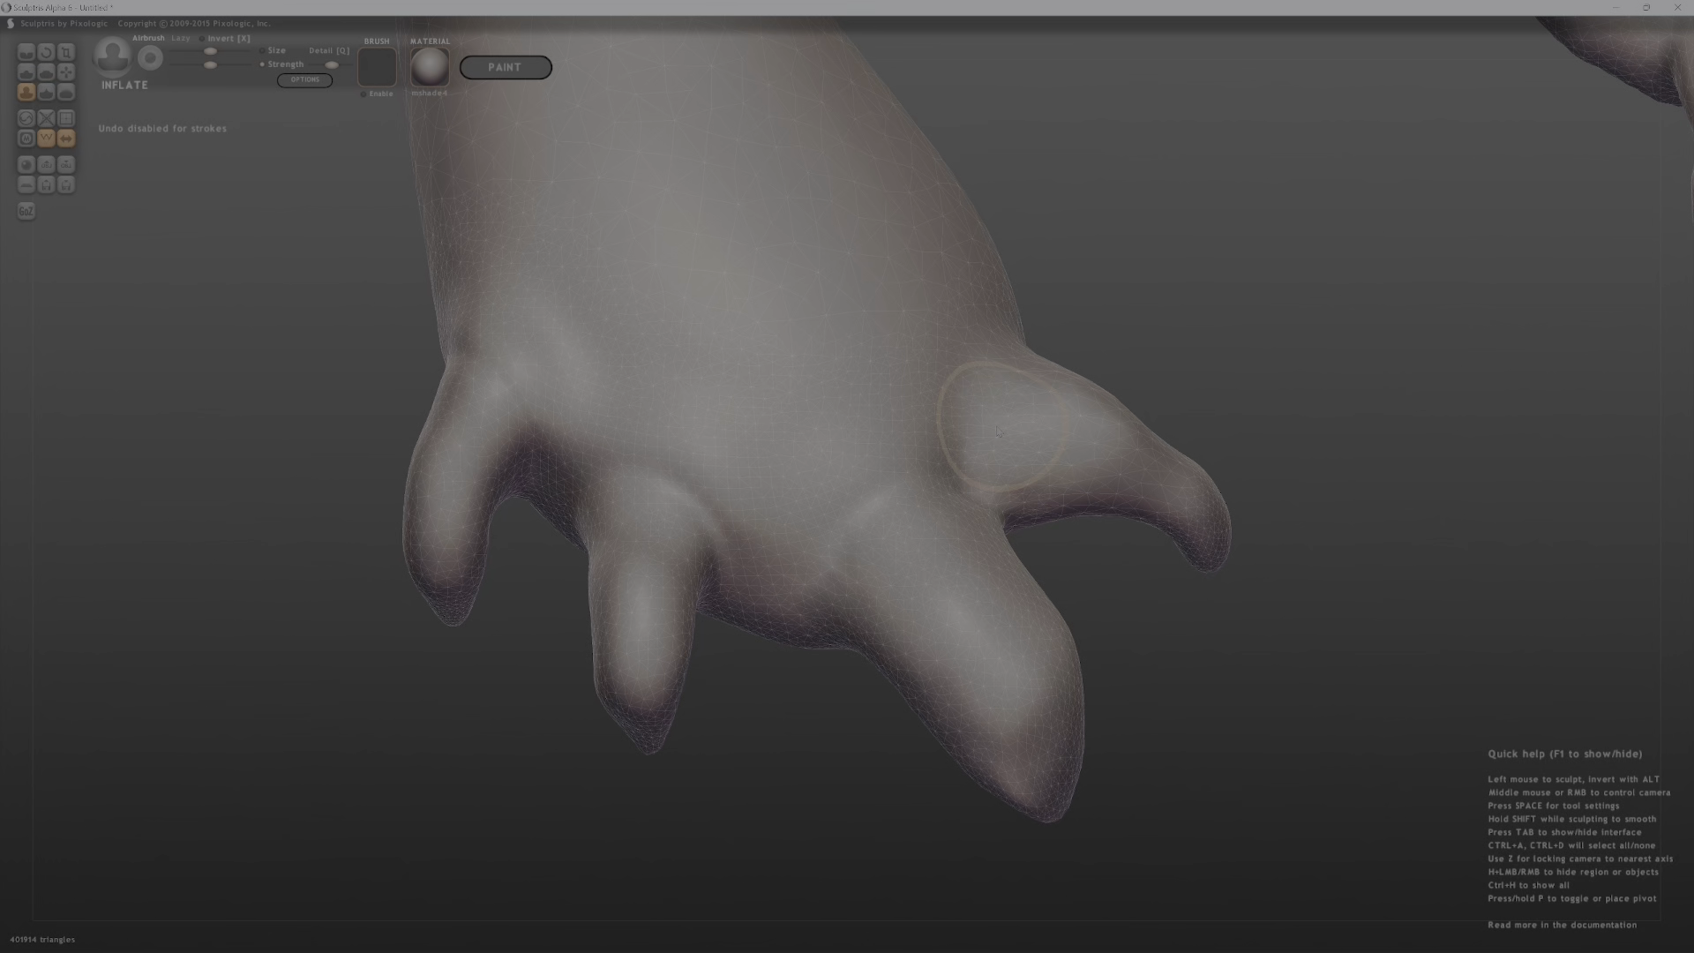
key(d)
mouse_move(583, 454)
mouse_down()
mouse_move(635, 446)
mouse_move(722, 525)
mouse_up()
mouse_move(518, 353)
mouse_down()
mouse_move(741, 530)
mouse_move(812, 547)
mouse_move(931, 511)
mouse_up()
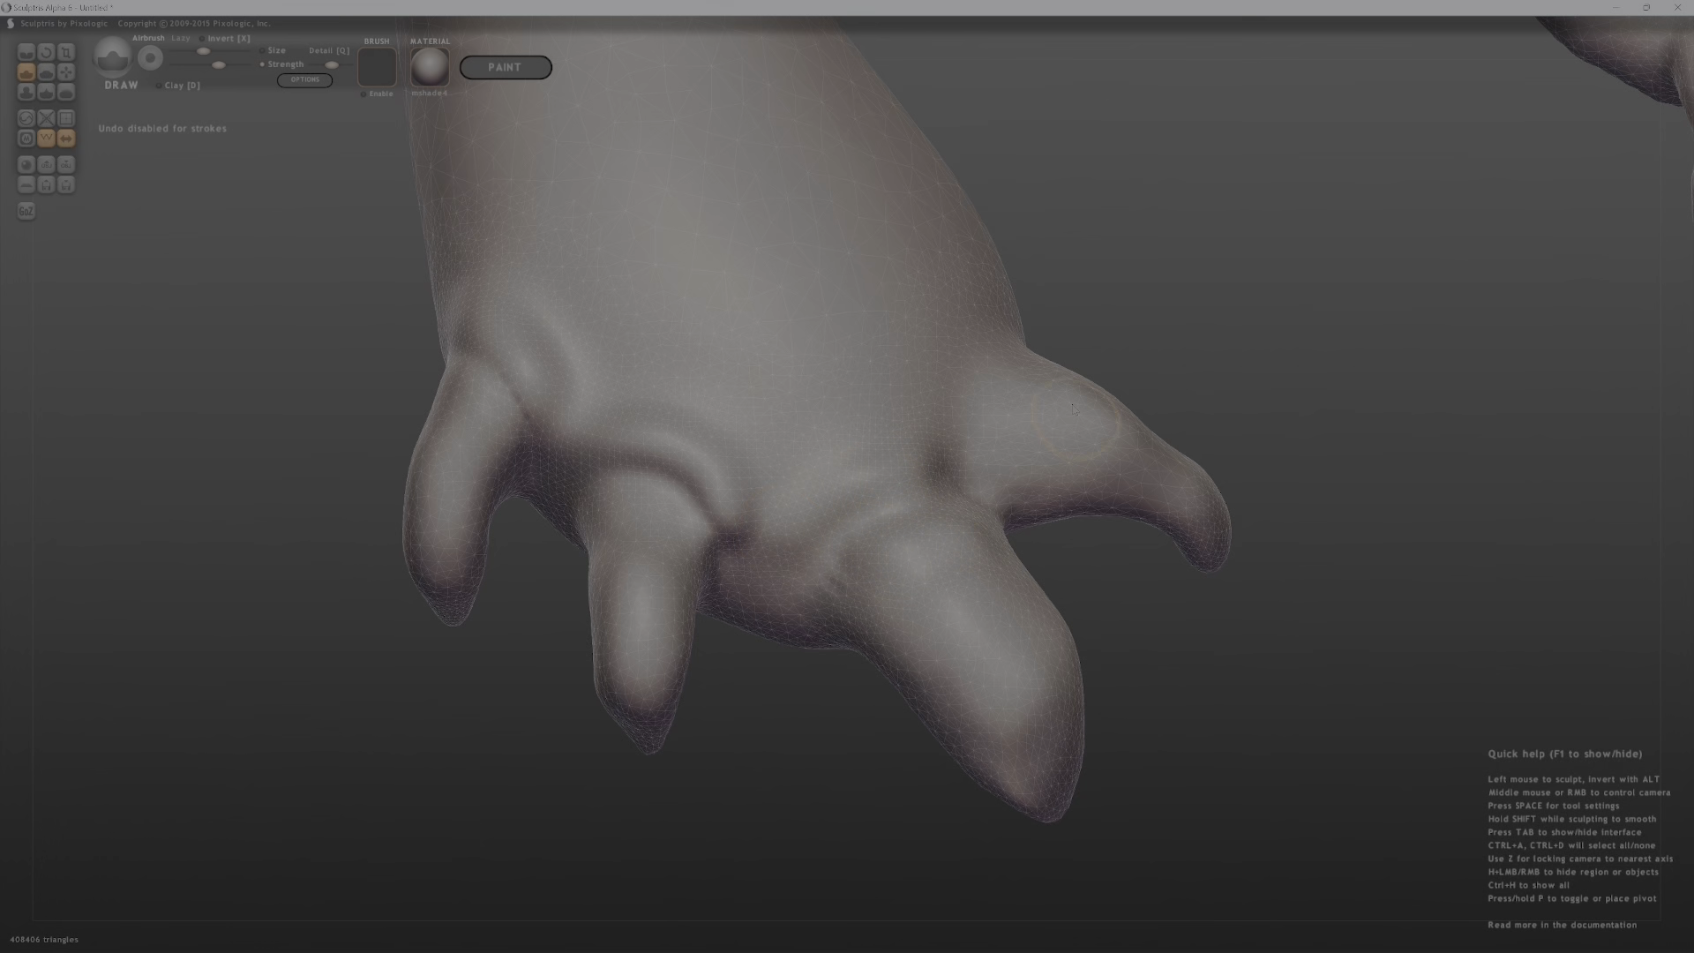
middle_drag(1010, 439, 896, 450)
mouse_move(922, 494)
mouse_down()
mouse_move(991, 439)
mouse_move(1099, 428)
mouse_up()
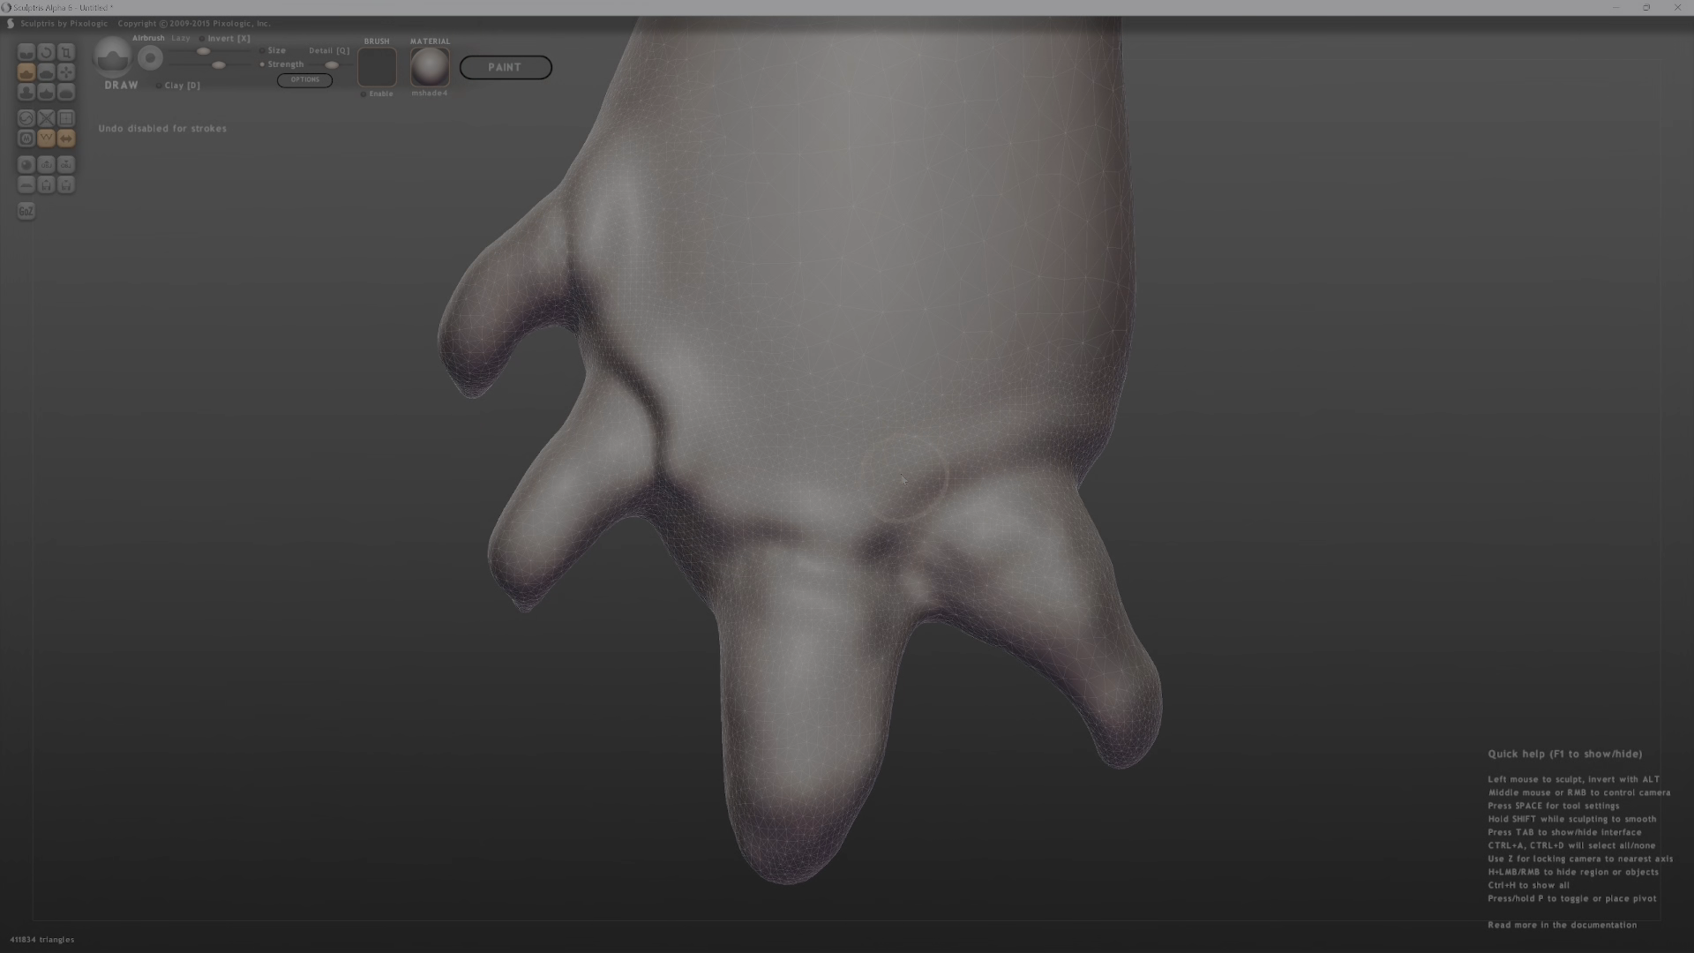
middle_drag(1093, 432, 1138, 432)
Build up knuckles on the two outer toes with the Draw brush, setting off their pointed claws.
drag(616, 484, 544, 605)
middle_drag(544, 604, 776, 561)
mouse_move(695, 563)
mouse_down()
mouse_move(734, 561)
mouse_move(677, 569)
mouse_up()
mouse_move(434, 536)
mouse_down()
mouse_move(485, 528)
mouse_move(477, 505)
mouse_up()
middle_drag(477, 505, 581, 529)
Build a knuckle ridge across the large toe just above its claw.
middle_drag(1240, 507, 1069, 490)
drag(978, 628, 1081, 589)
middle_drag(1085, 591, 948, 613)
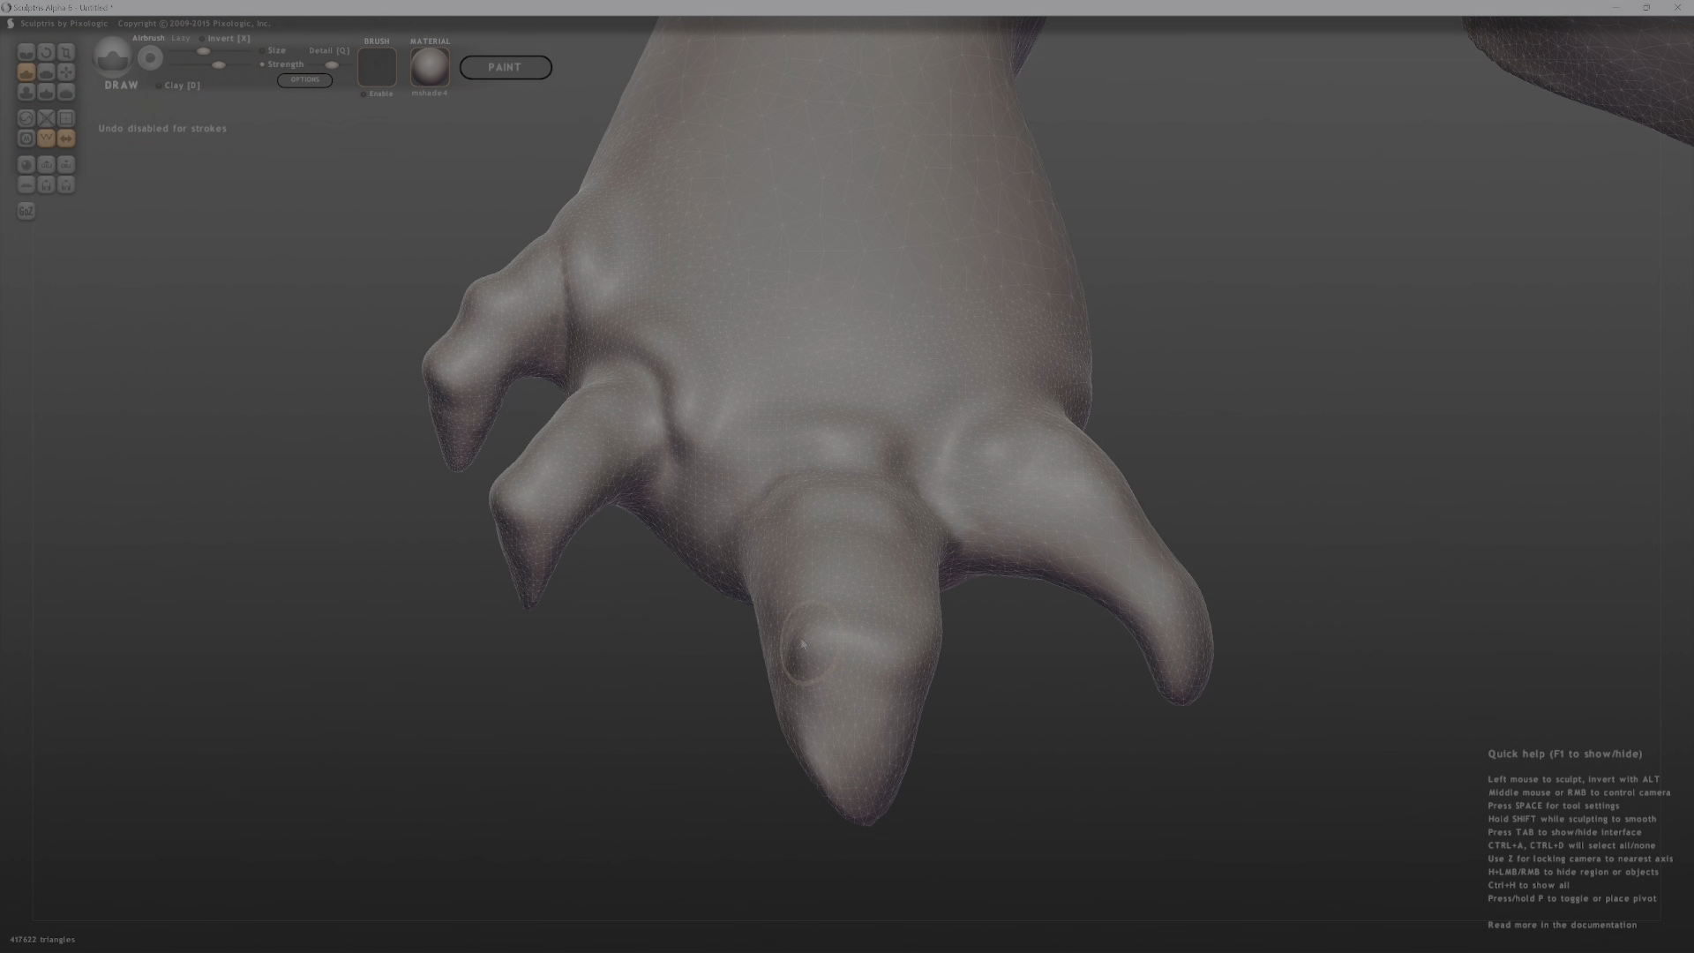
middle_drag(794, 653, 1066, 631)
mouse_move(990, 633)
mouse_down()
mouse_move(907, 637)
mouse_move(1028, 643)
mouse_up()
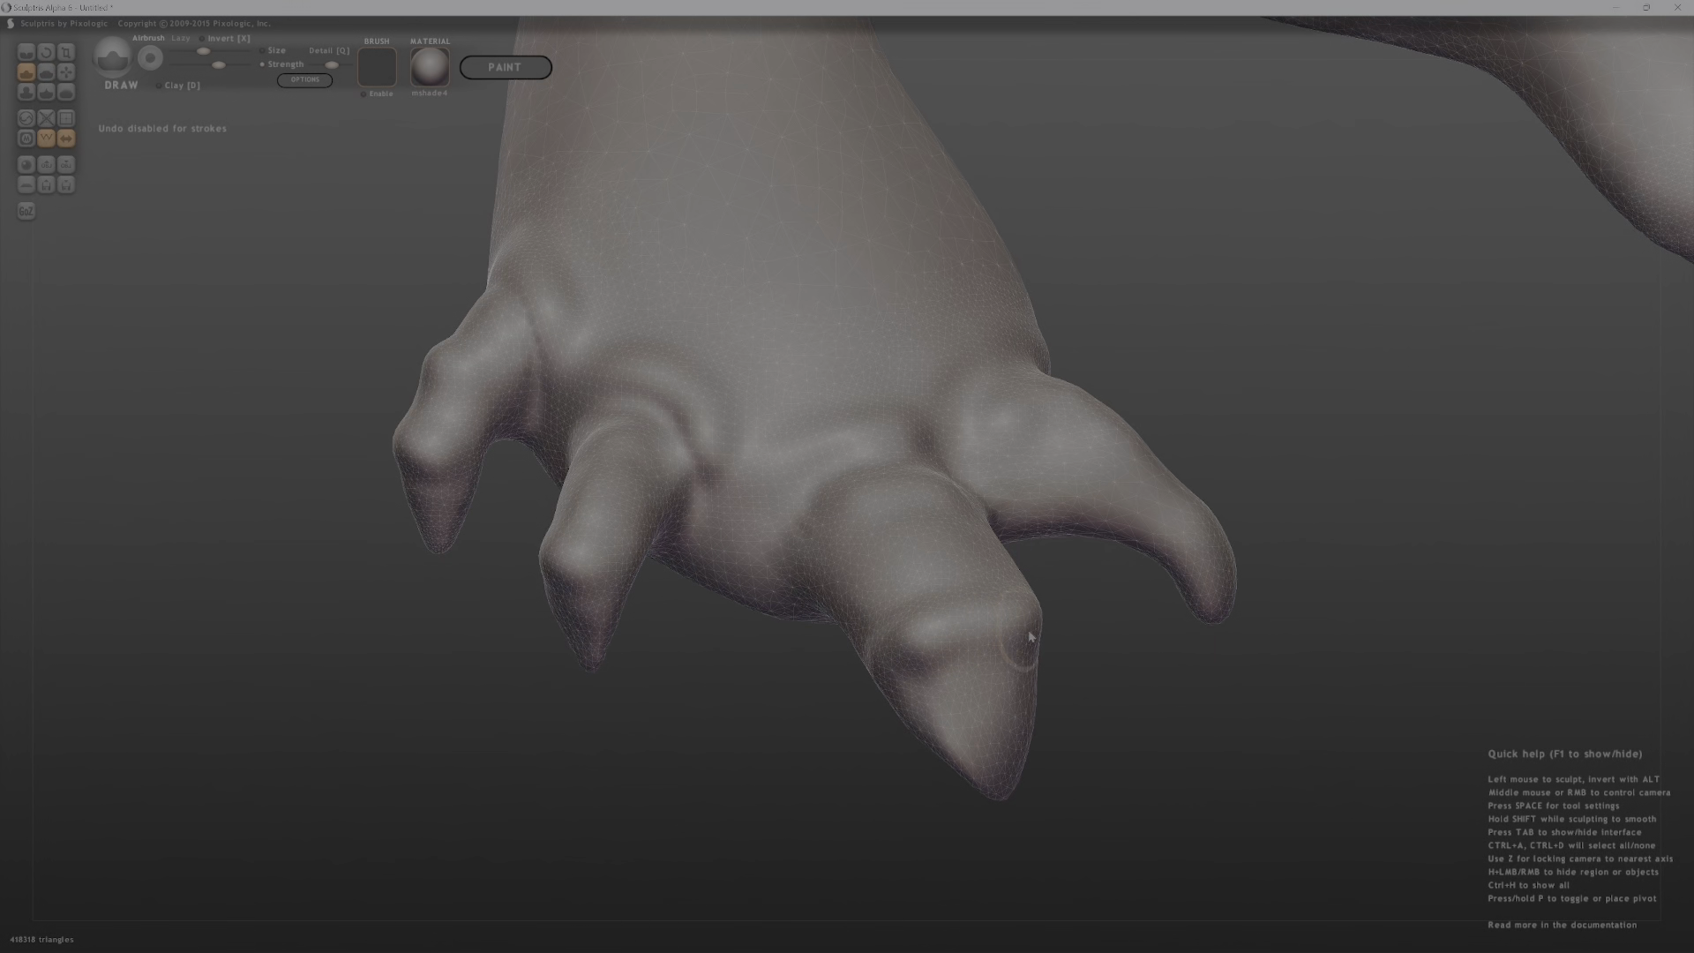
mouse_move(1019, 631)
middle_down()
mouse_move(1138, 619)
mouse_move(693, 604)
middle_up()
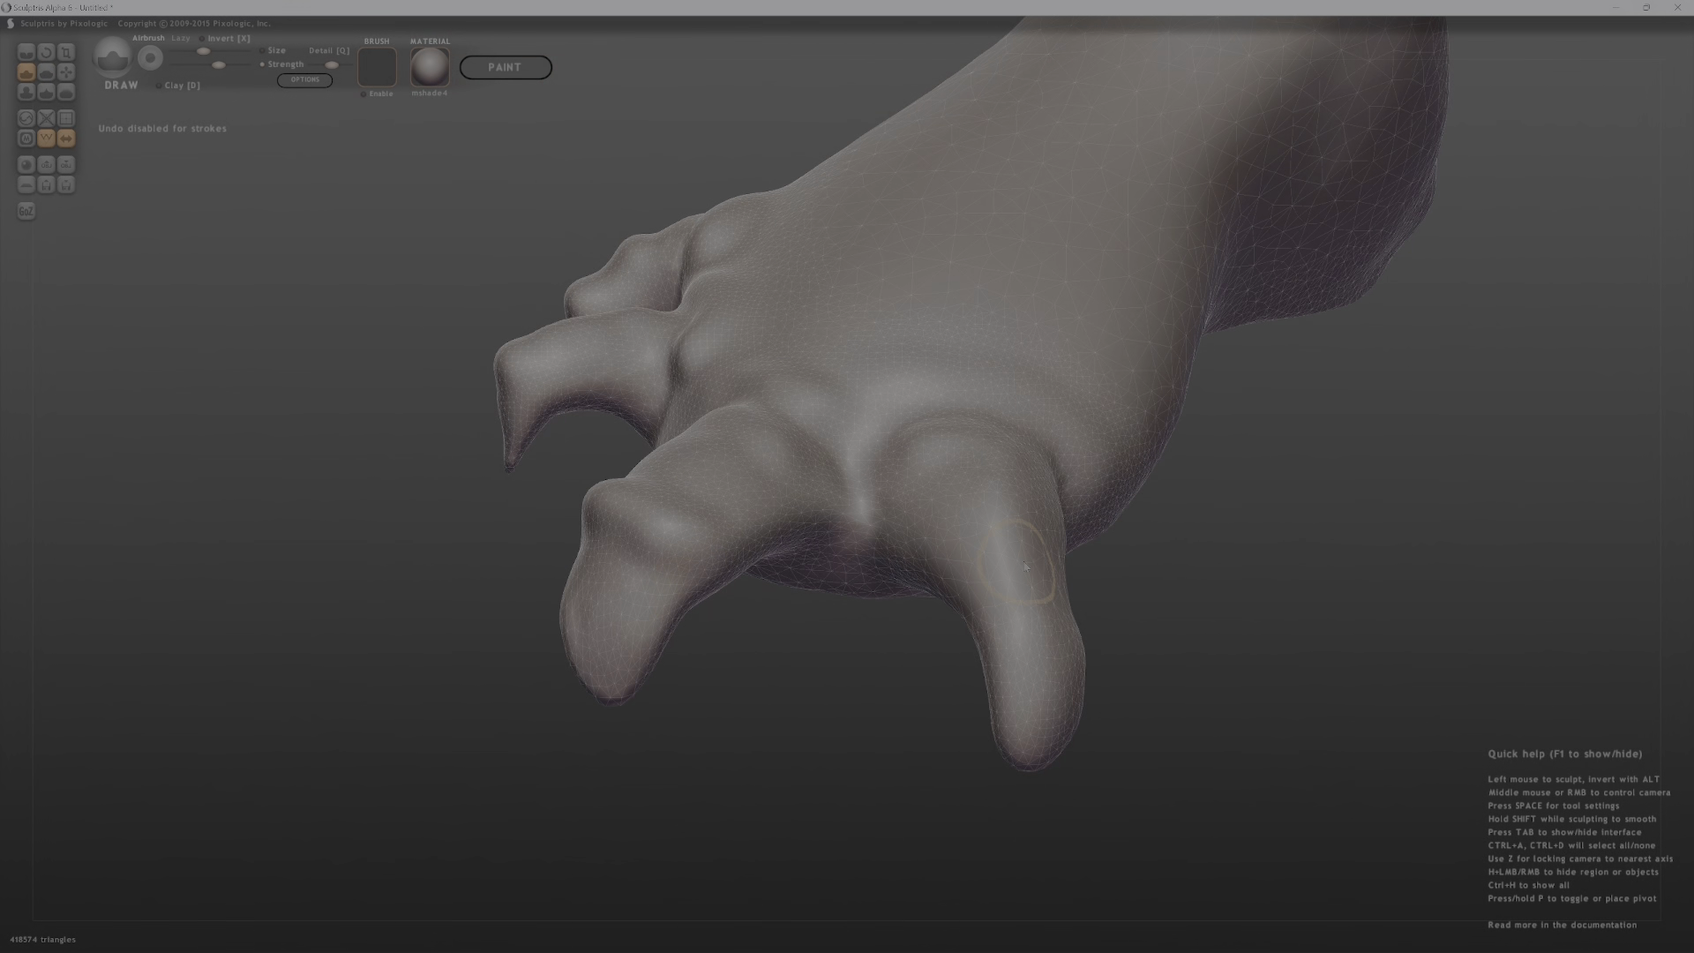
Shape the knuckle and joint above the claw on the innermost toe.
middle_drag(1010, 615, 938, 626)
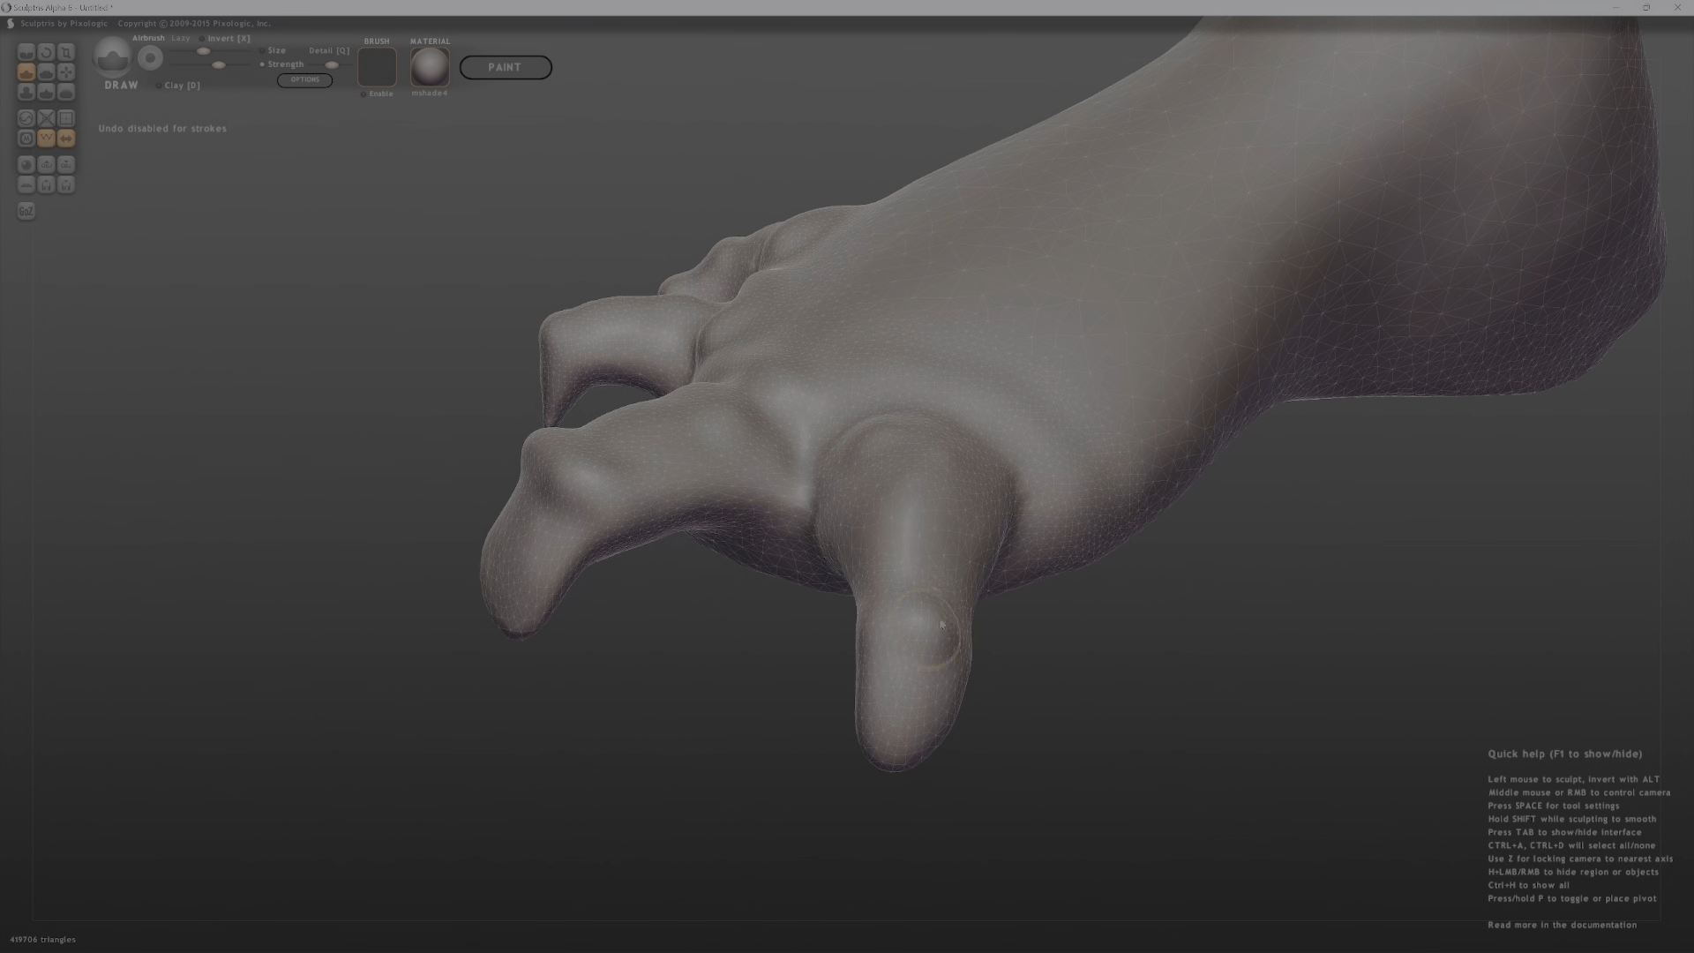
drag(860, 627, 861, 637)
middle_drag(963, 625, 969, 662)
mouse_move(853, 571)
mouse_down()
mouse_move(975, 569)
mouse_move(953, 630)
mouse_move(901, 661)
mouse_up()
mouse_move(616, 484)
middle_down()
mouse_move(728, 523)
mouse_move(766, 402)
mouse_move(1031, 365)
mouse_move(853, 268)
middle_up()
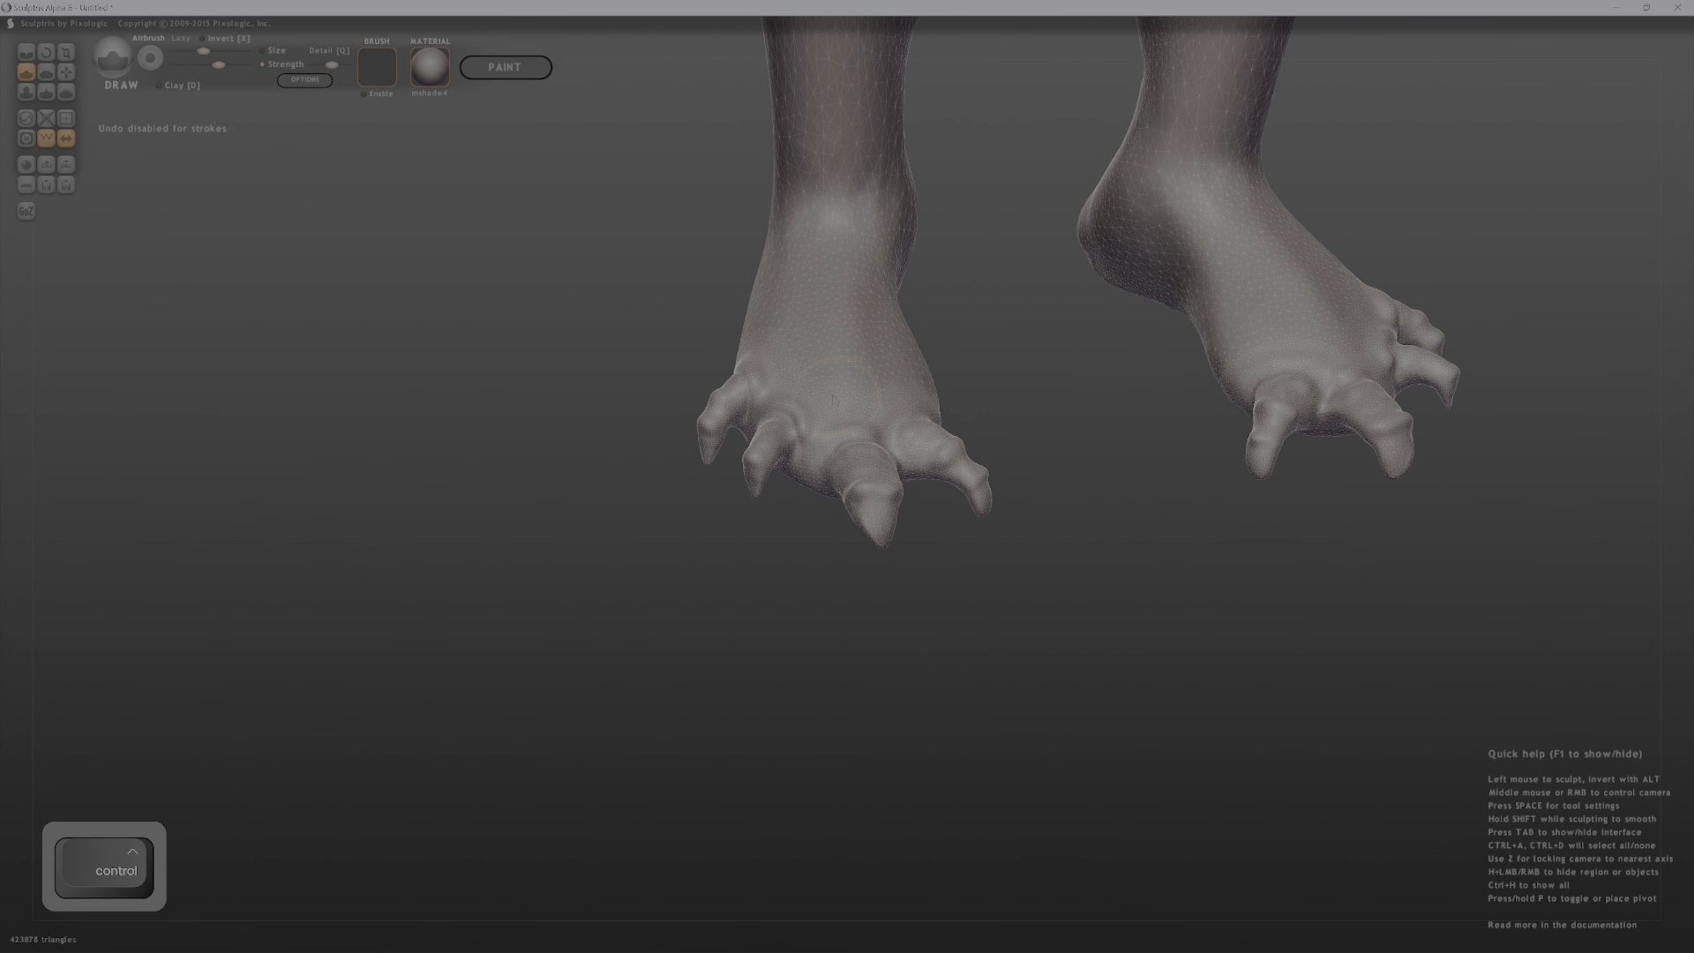
Raise soft tendon lines along the top of the foot with a smaller Draw brush.
key(bracketleft)
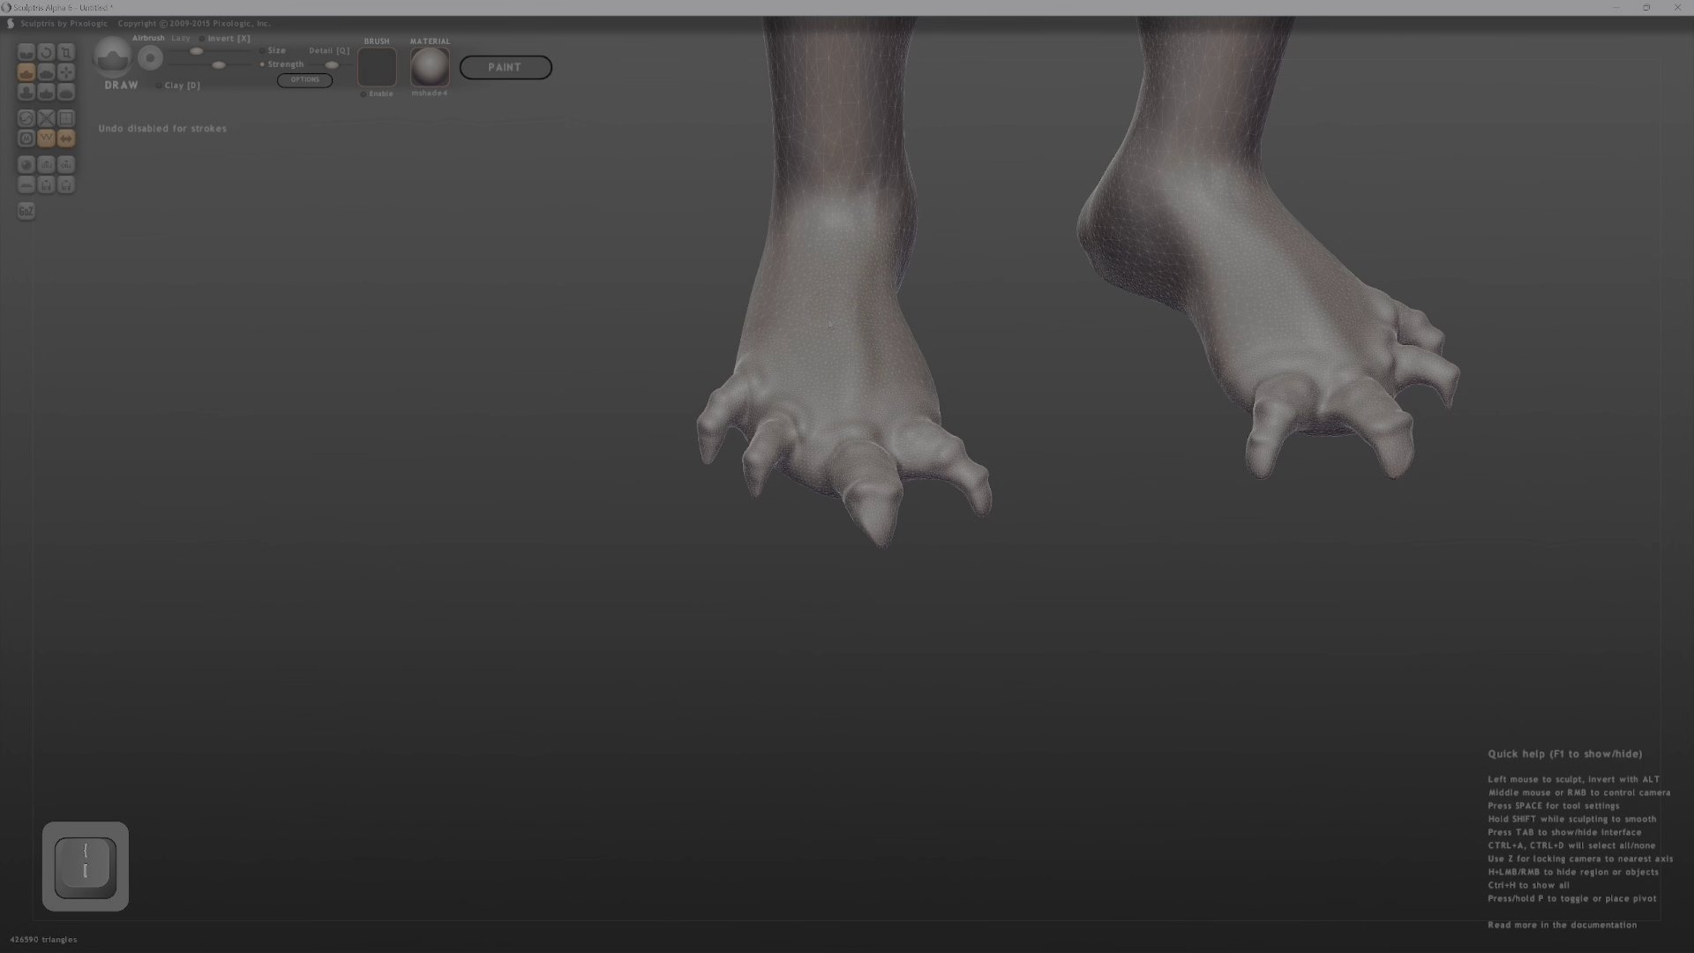
drag(871, 311, 849, 284)
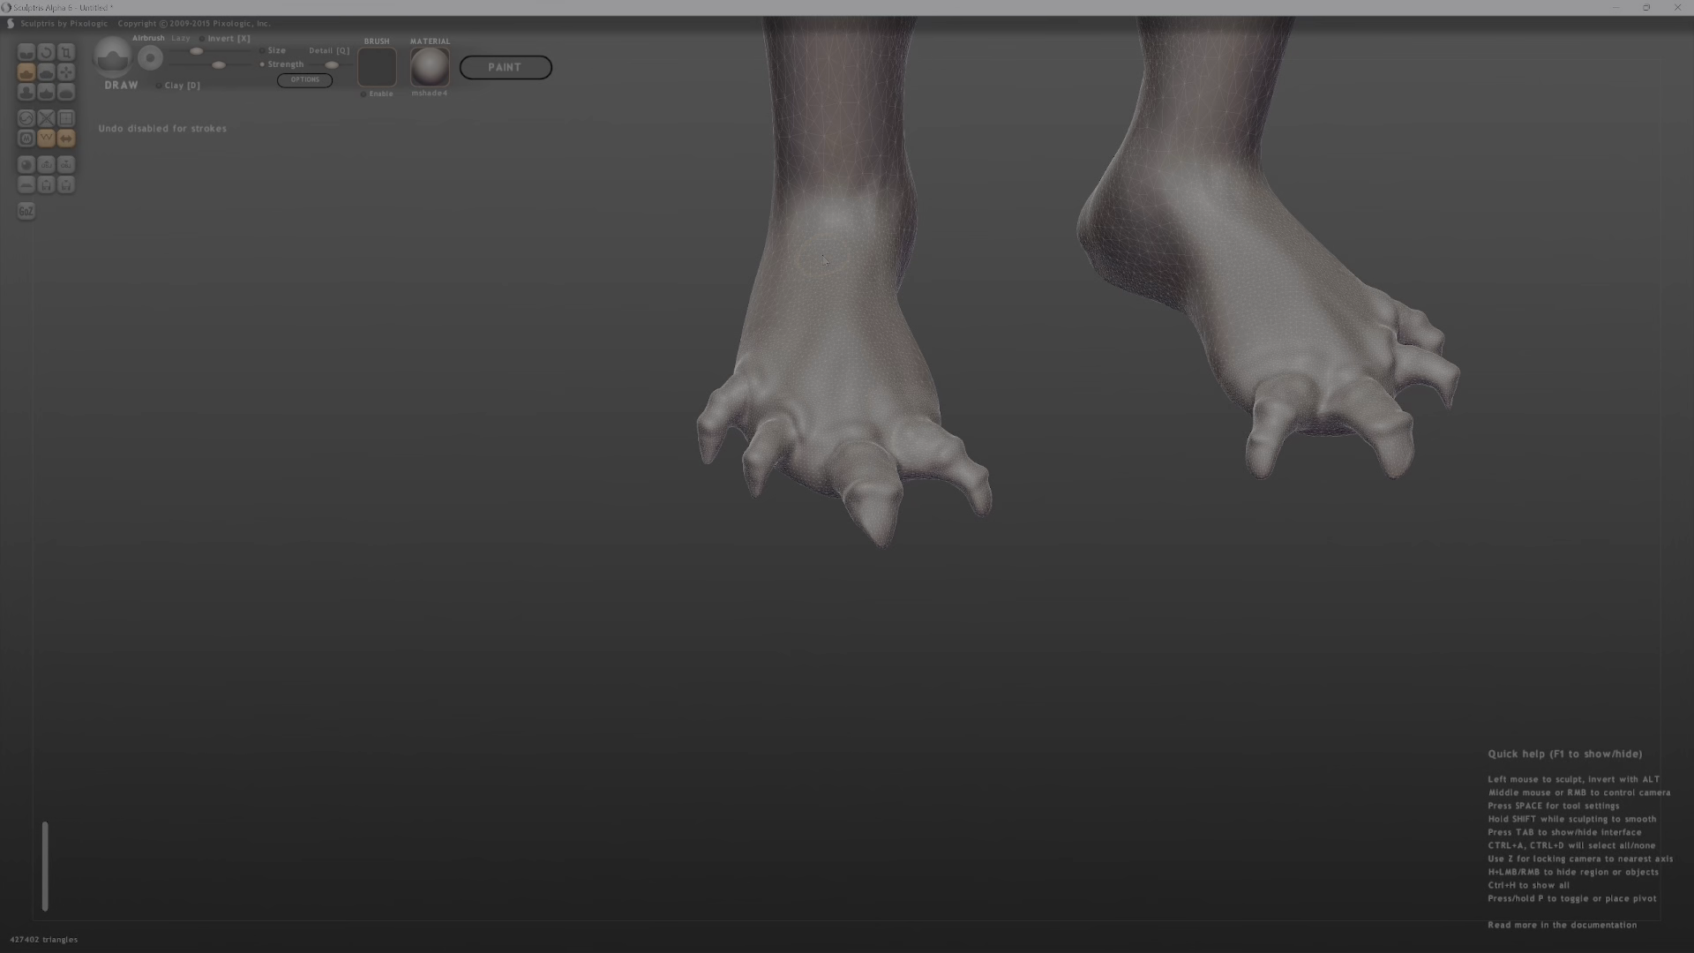
middle_drag(764, 366, 870, 333)
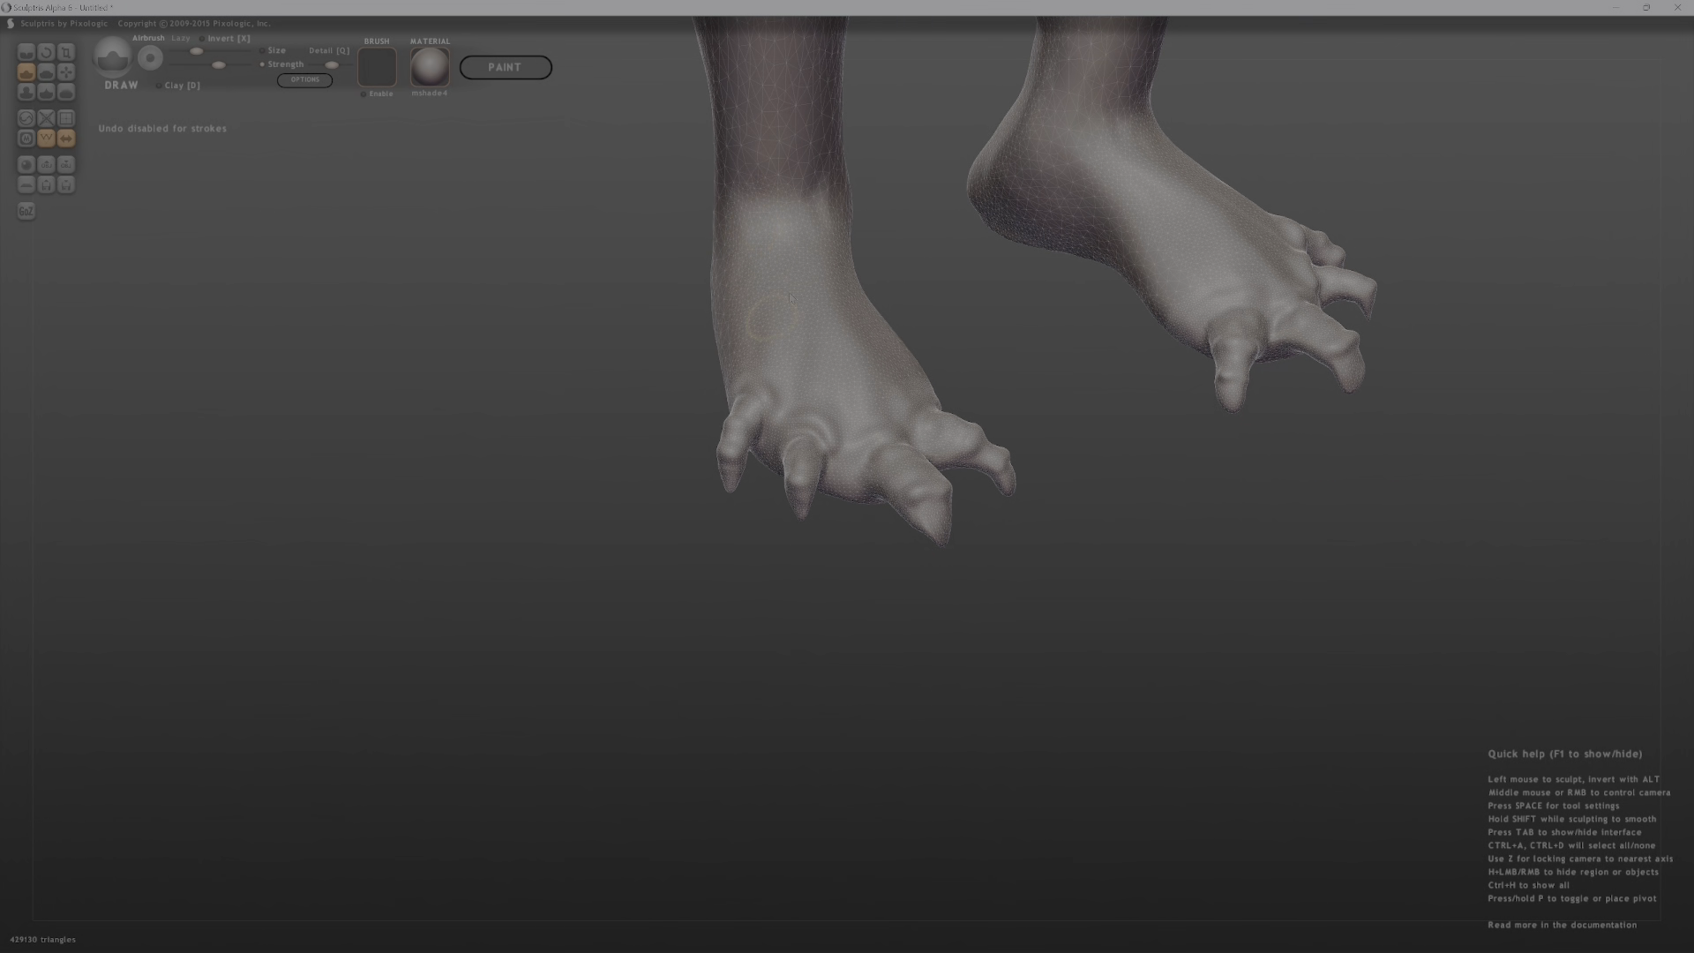
Sharpen the tendon ridges running from the ankle to the toes with the inverted Crease brush.
key(c)
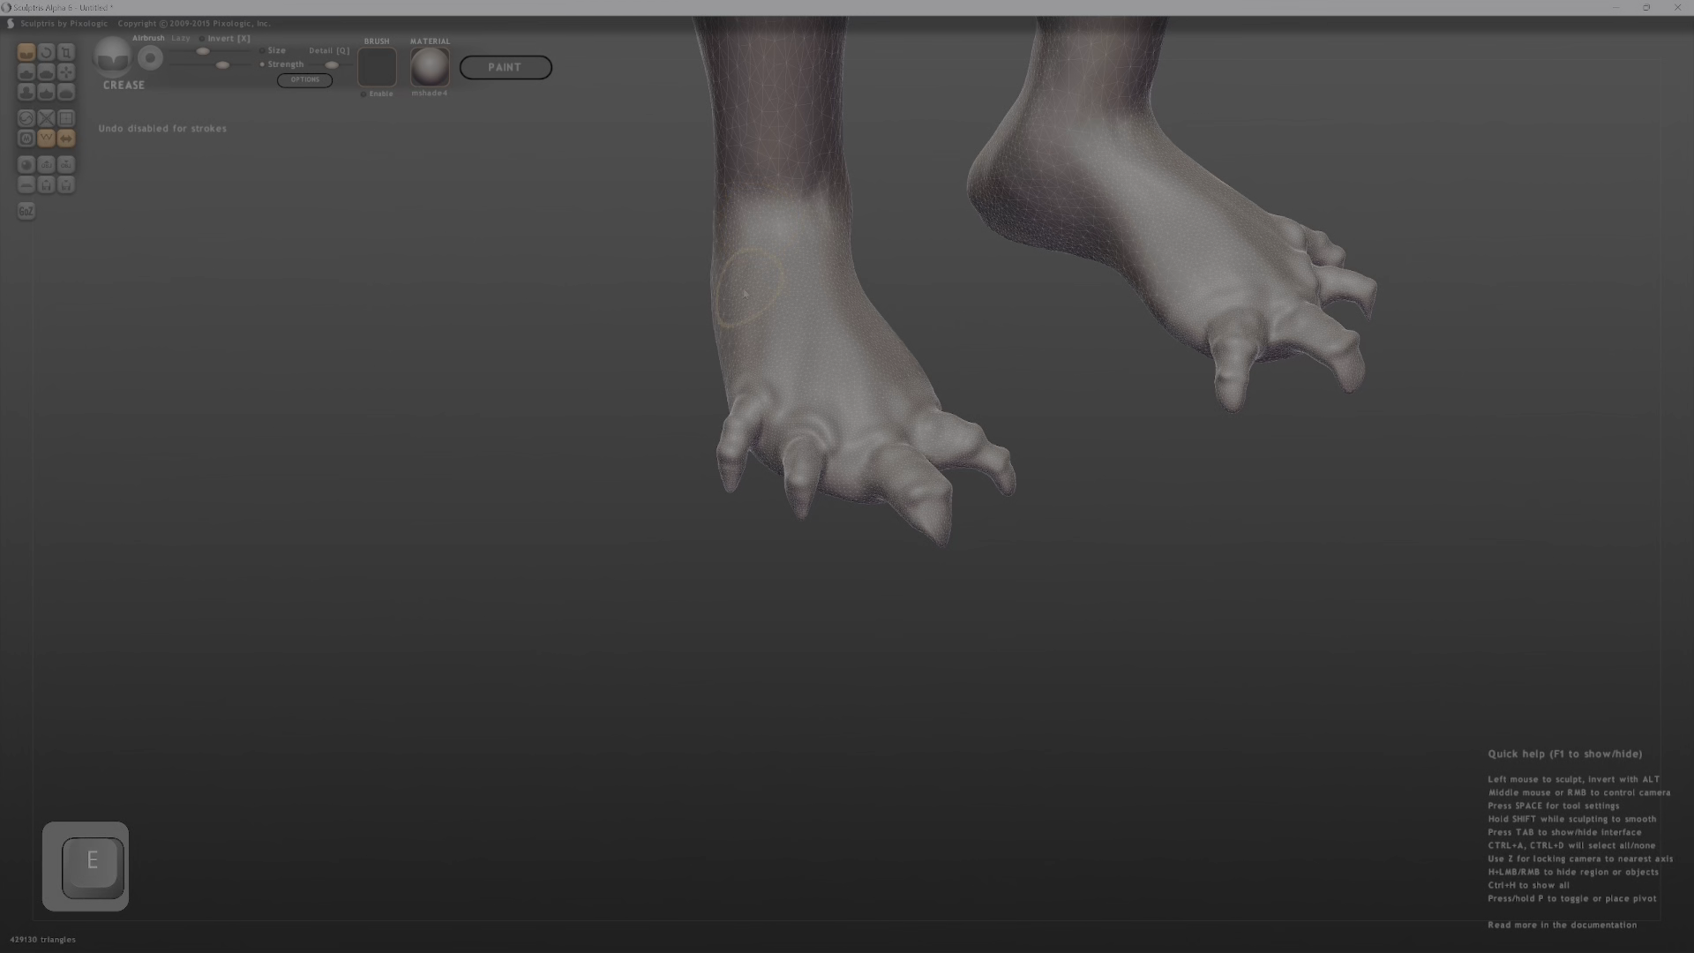
key(alt)
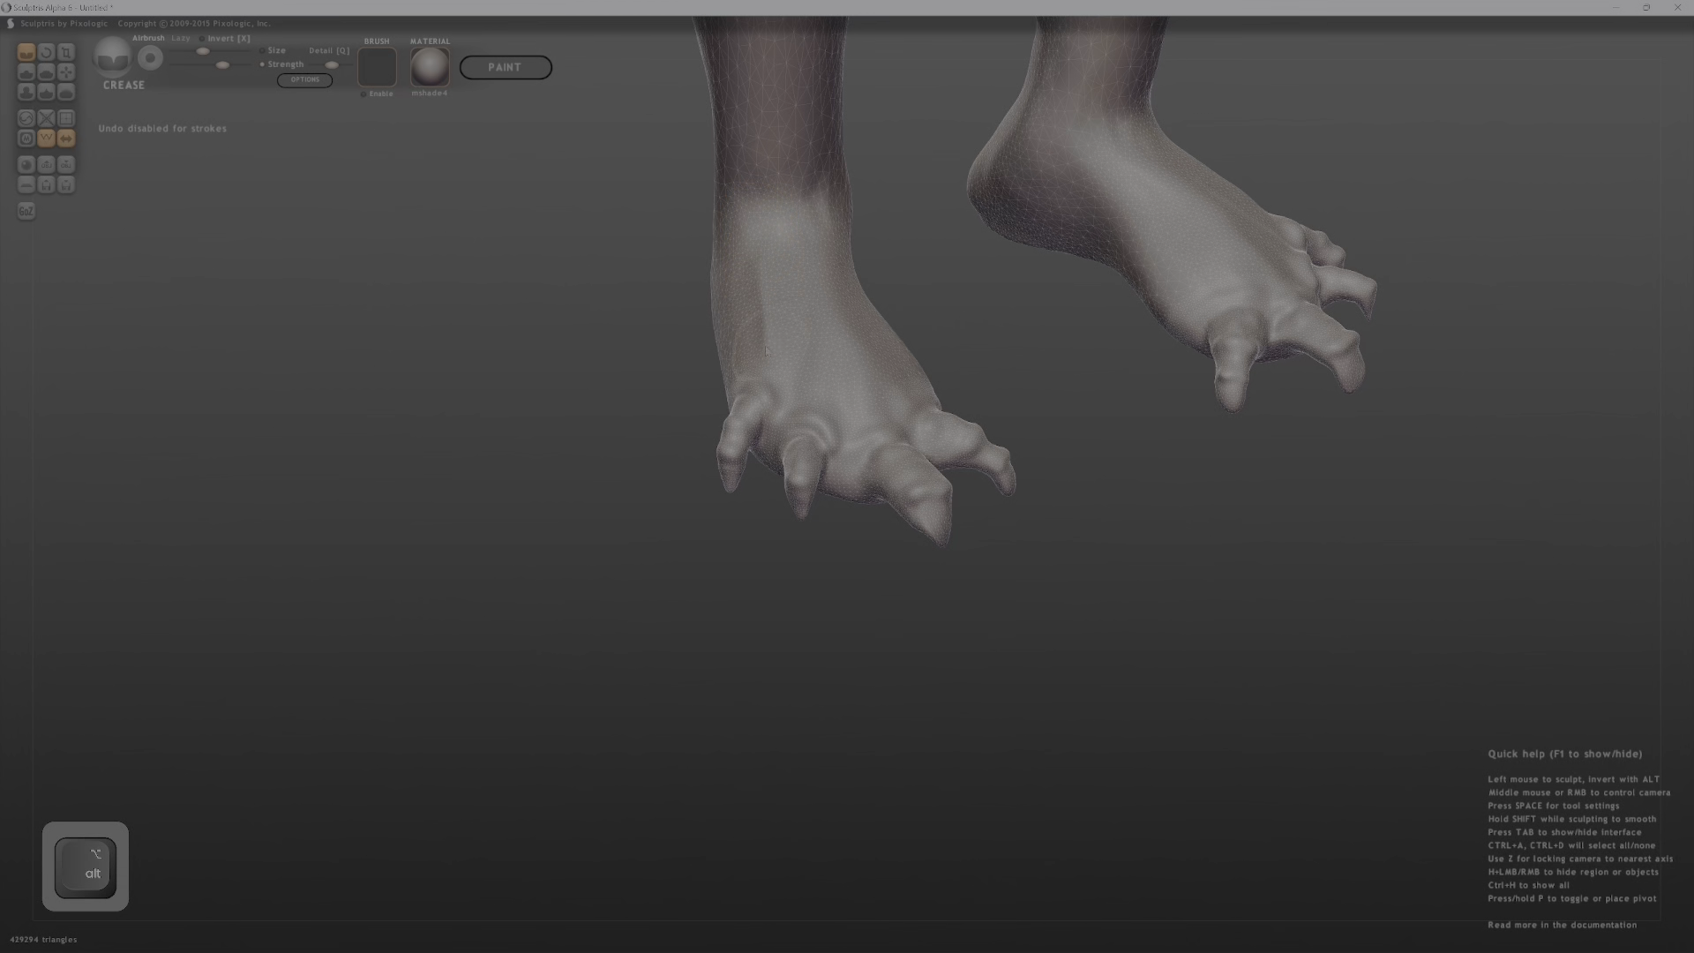
scroll(813, 372, up, 5)
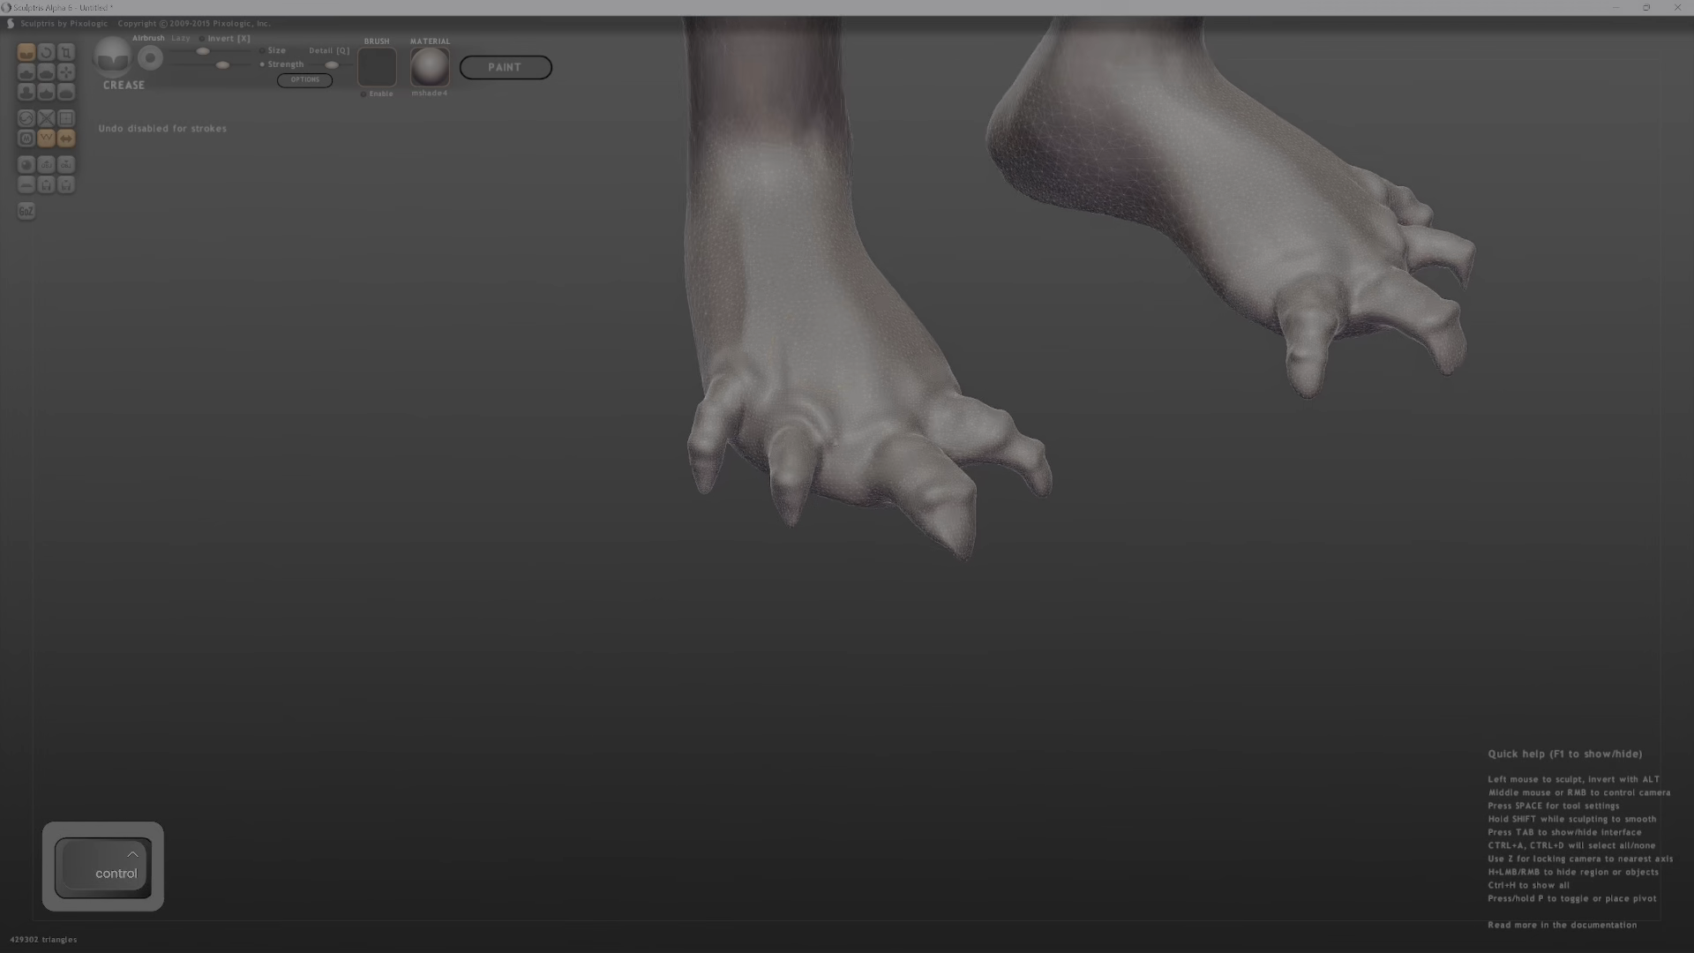
middle_drag(751, 249, 911, 174)
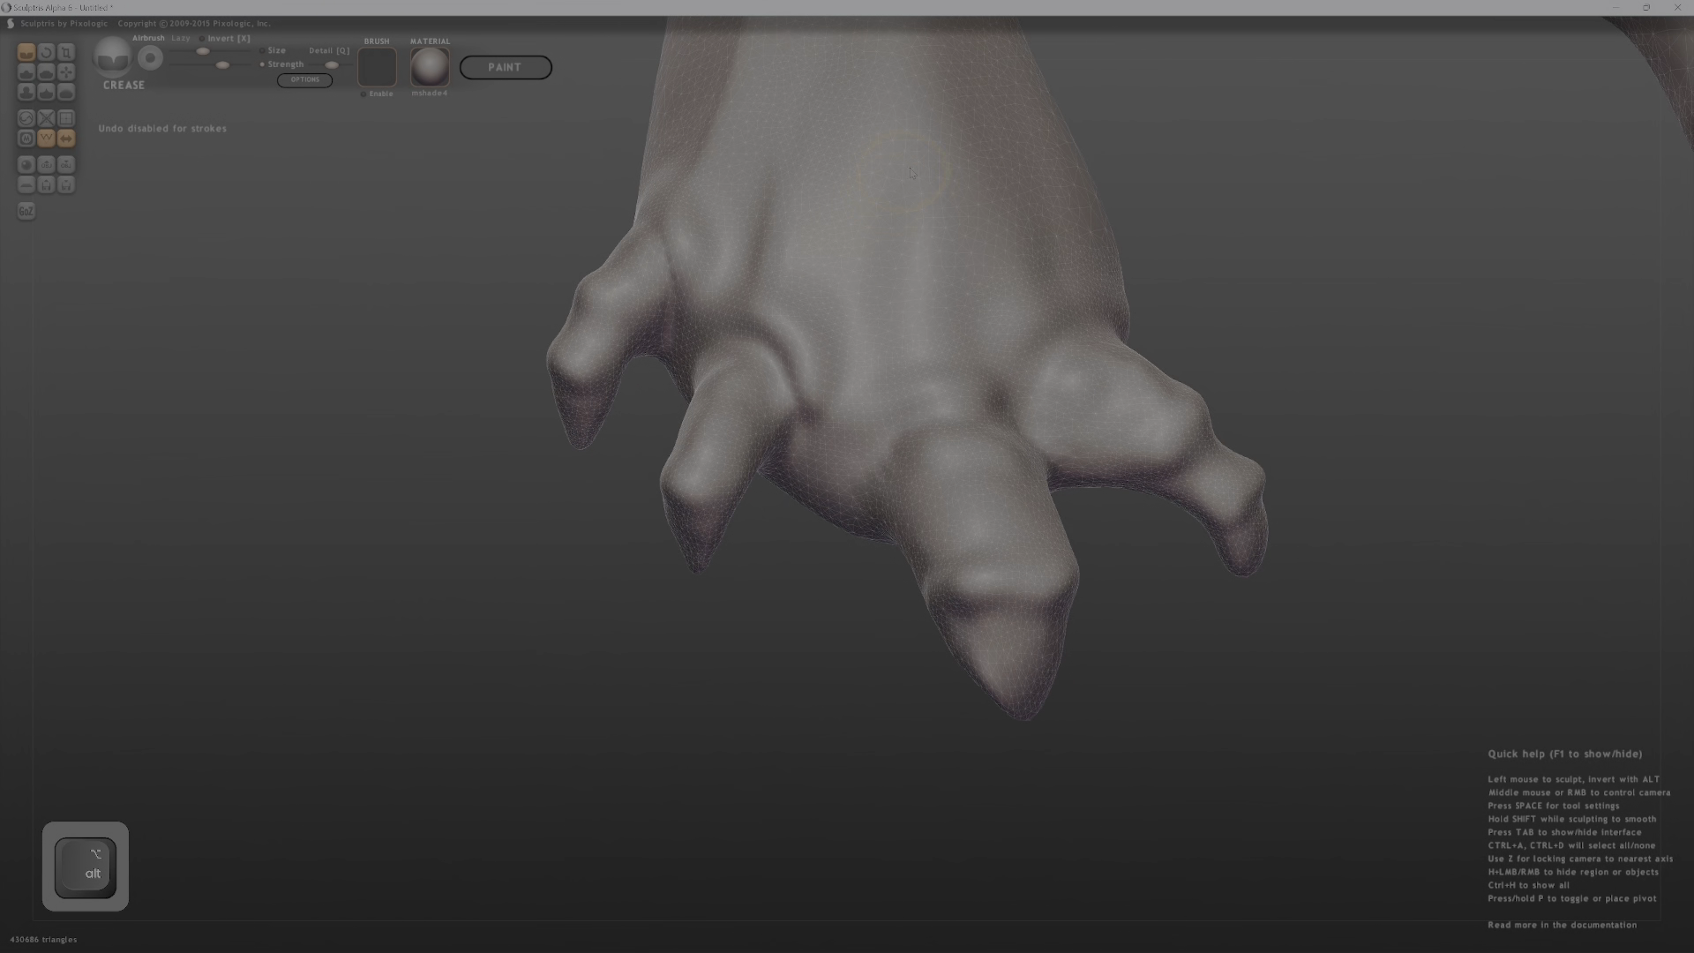
middle_drag(902, 389, 946, 311)
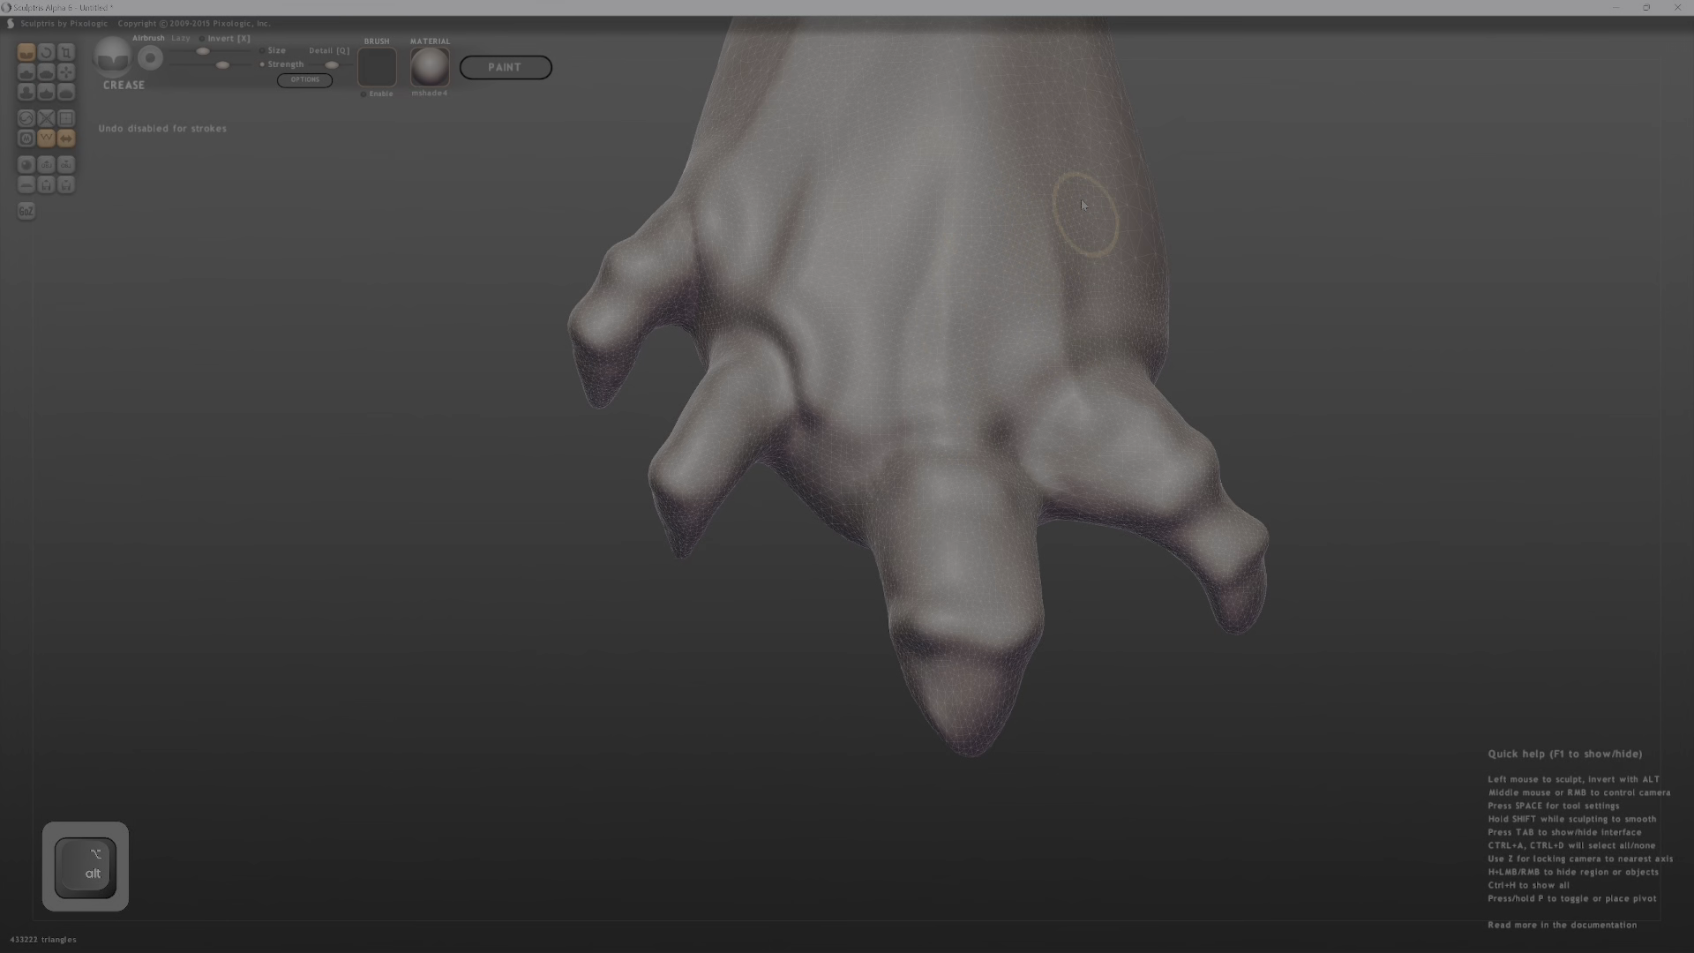
middle_drag(1095, 191, 886, 438)
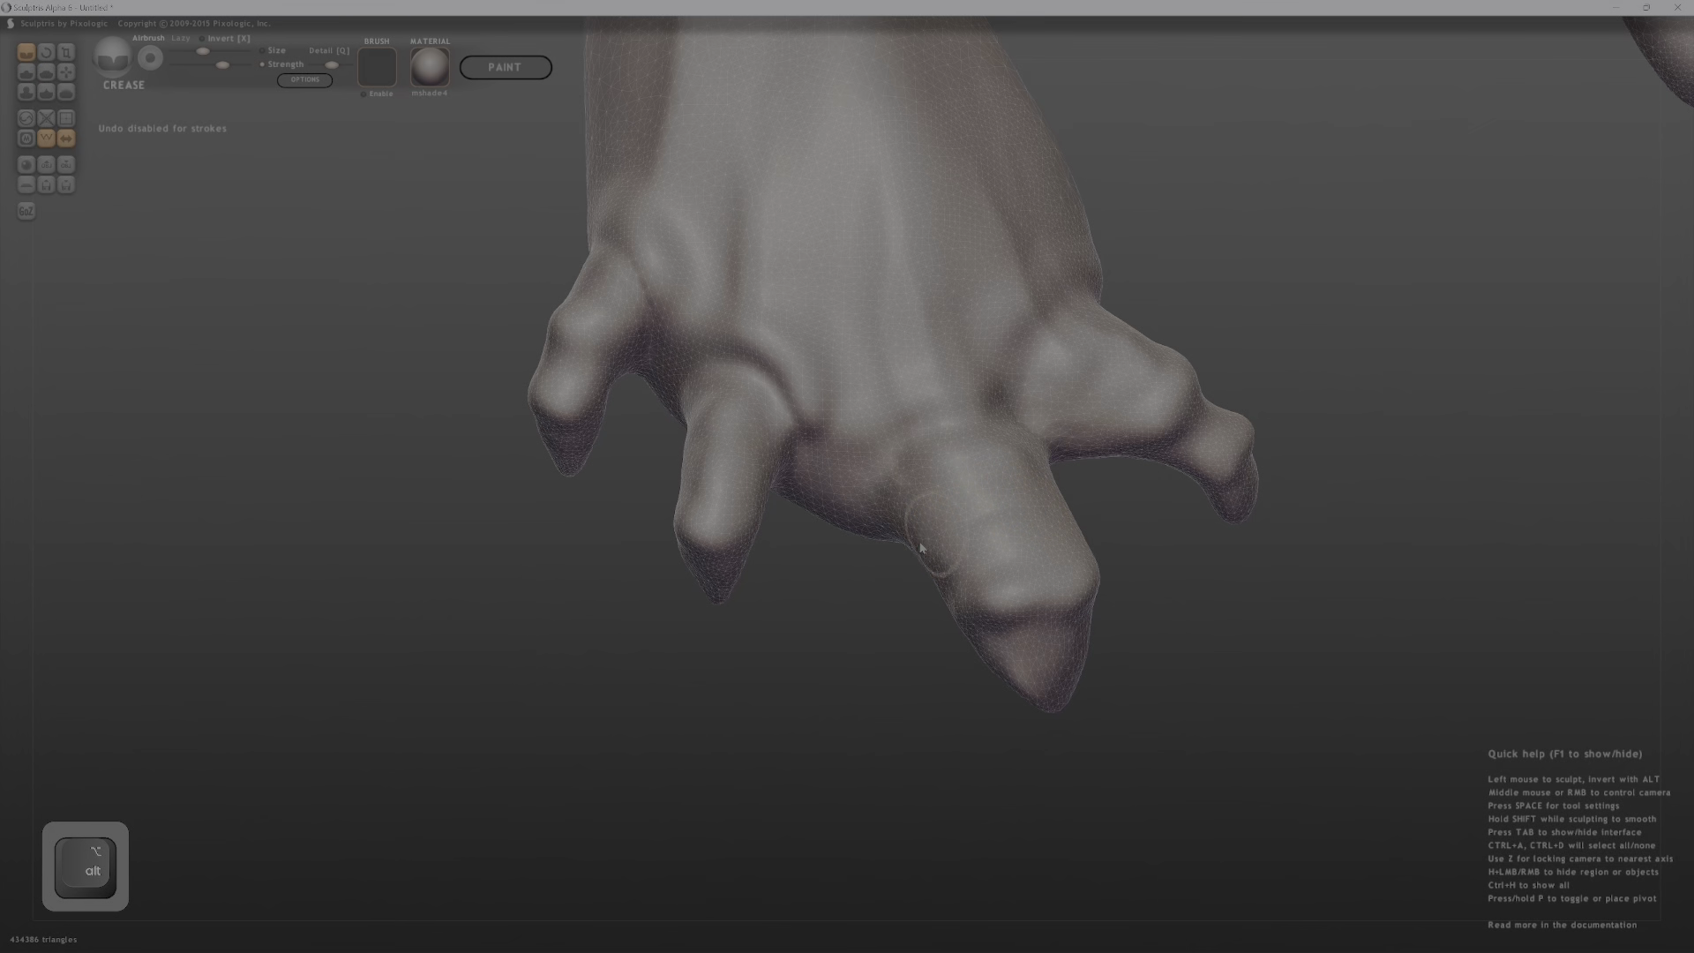
Carve a crease around the base of the large toe's claw to separate it from the skin.
middle_drag(920, 548, 1048, 547)
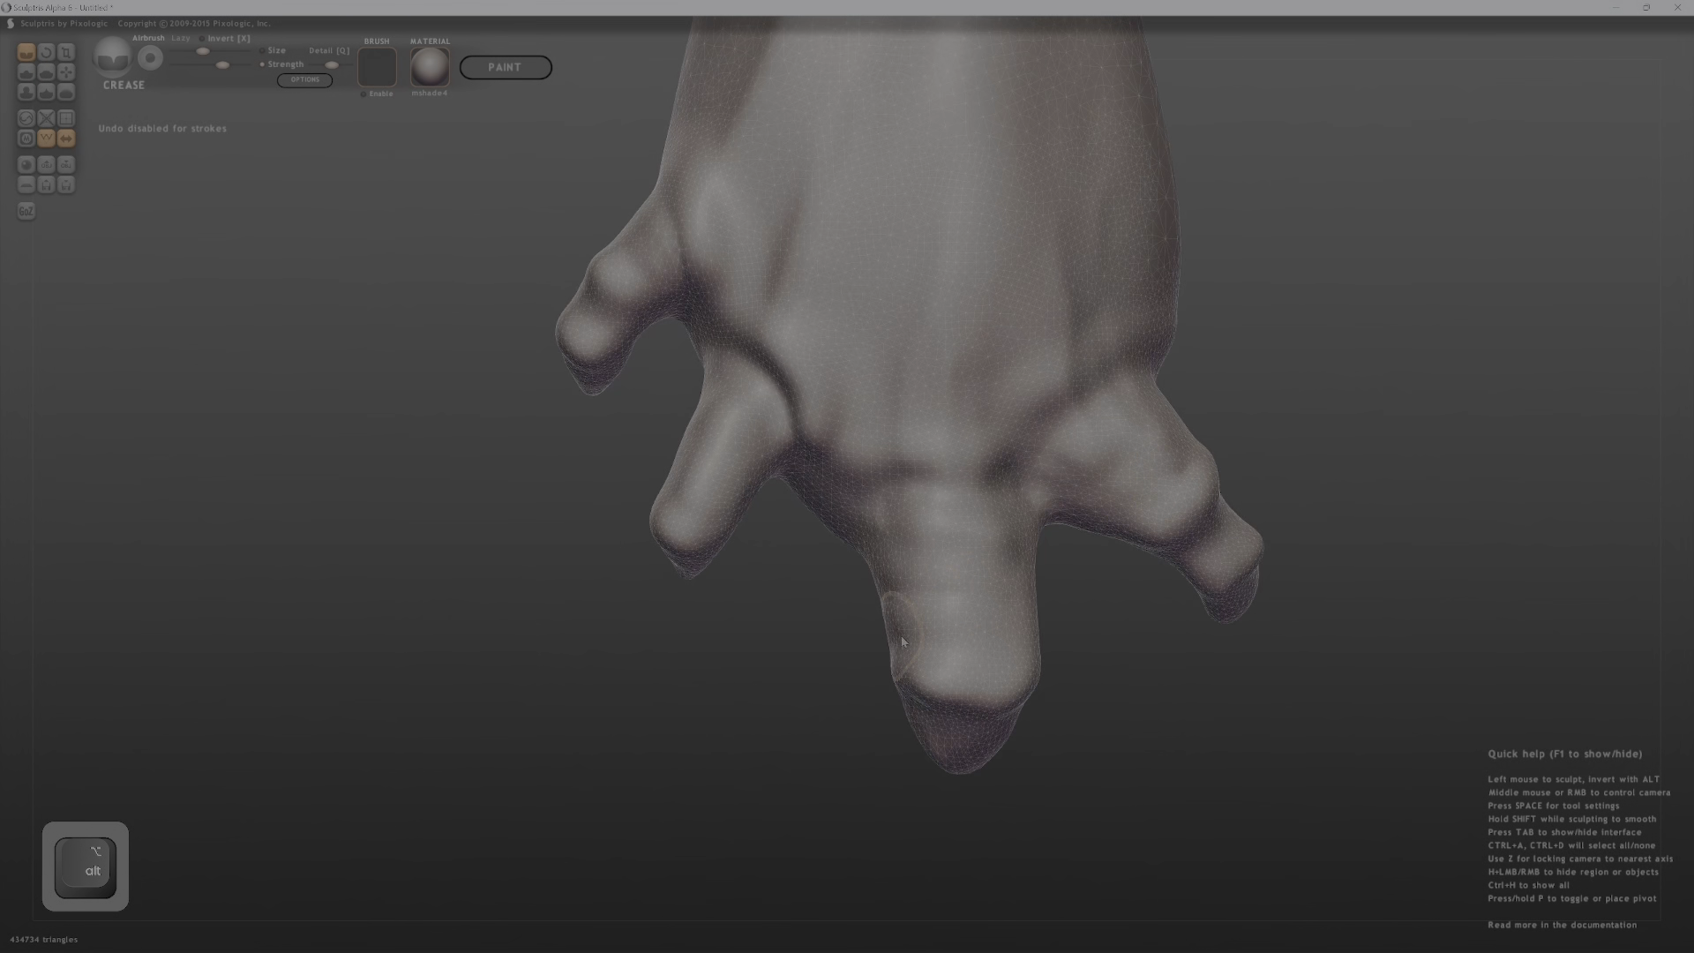
middle_drag(901, 642, 802, 485)
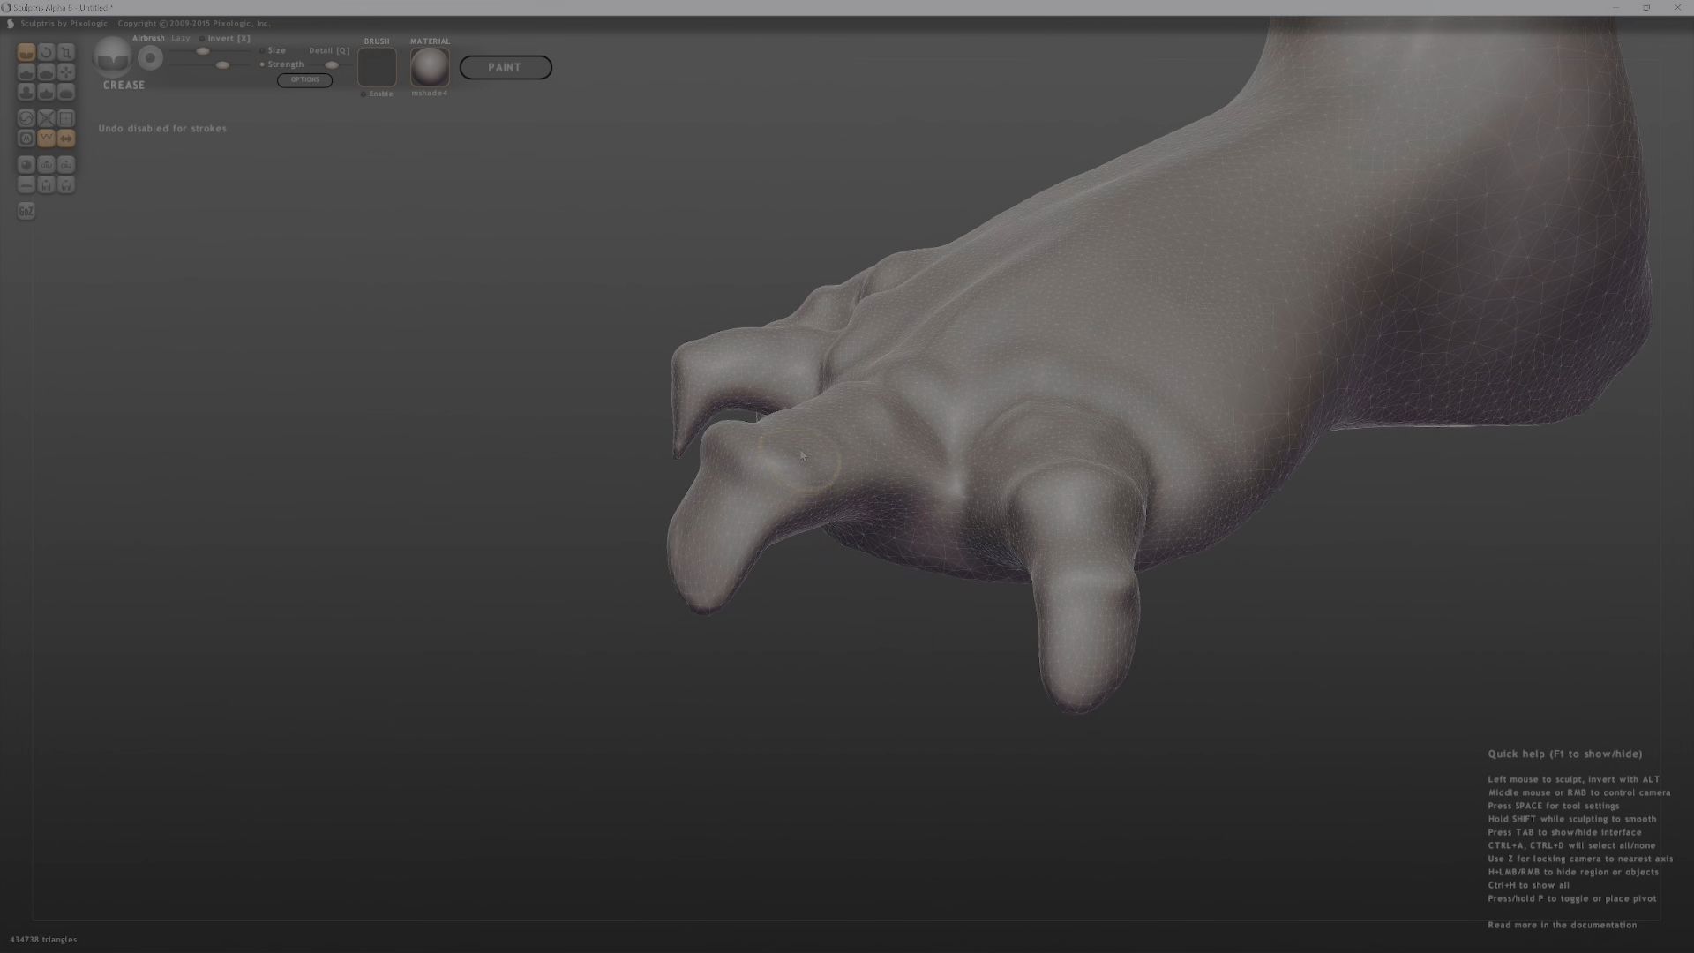
middle_drag(883, 545, 1093, 410)
drag(1179, 399, 1110, 476)
middle_drag(1110, 477, 1164, 453)
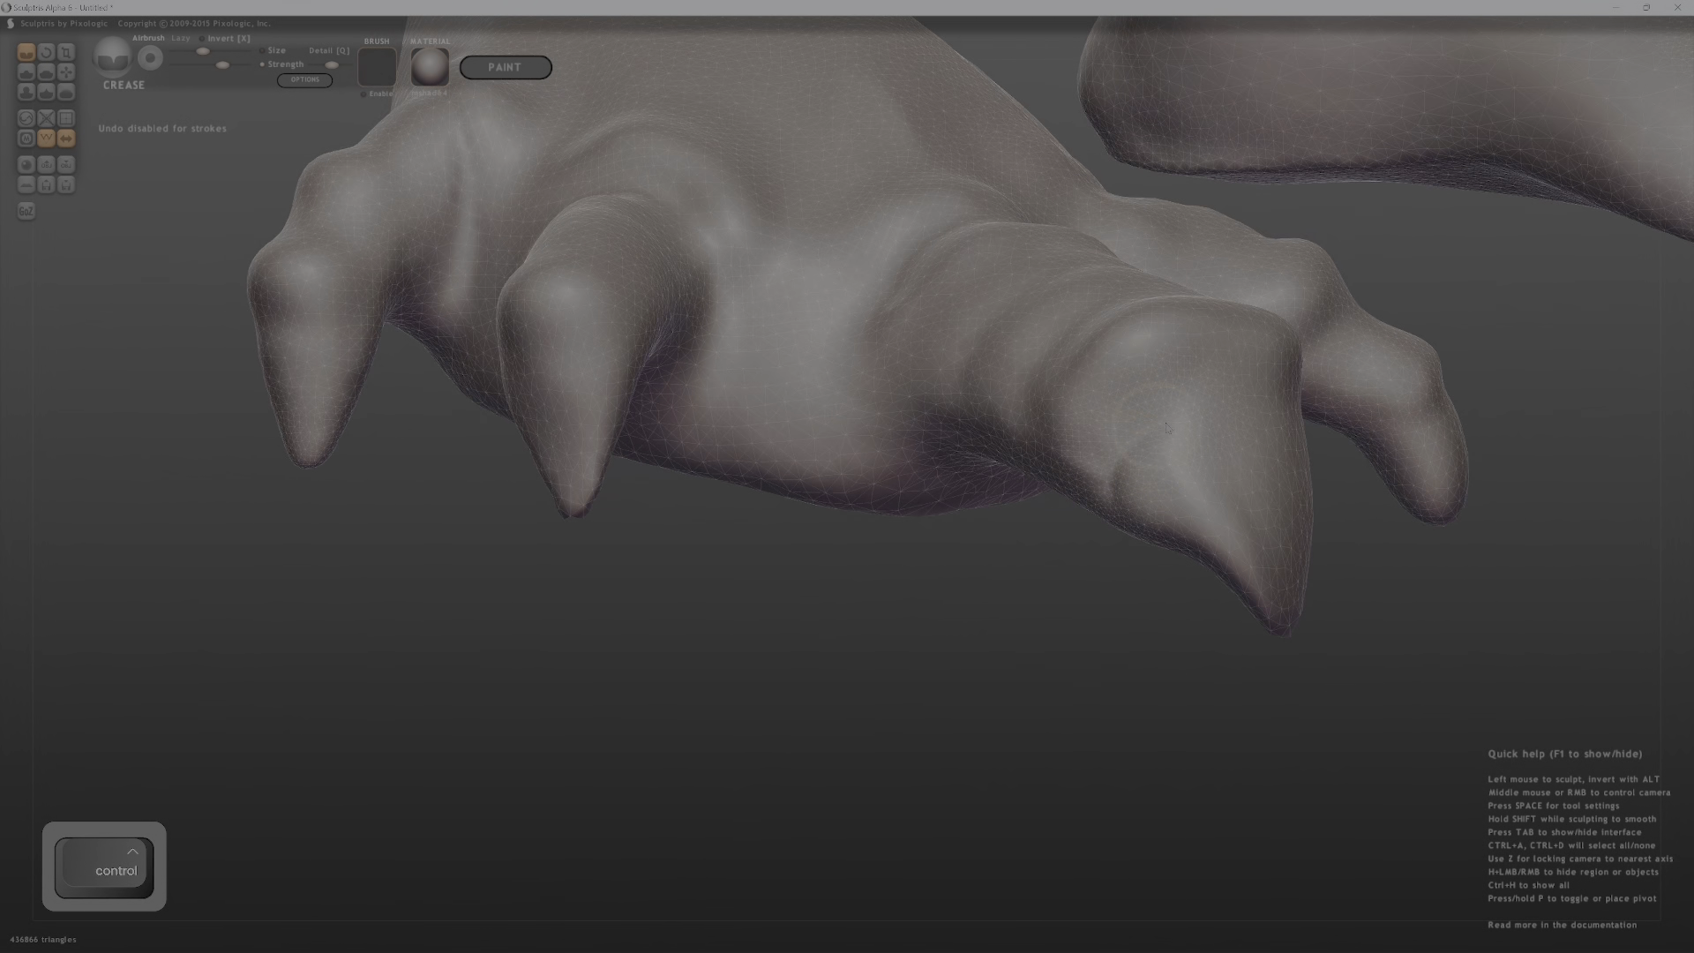
drag(1166, 428, 1265, 399)
middle_drag(1265, 399, 1127, 483)
drag(1186, 519, 1120, 505)
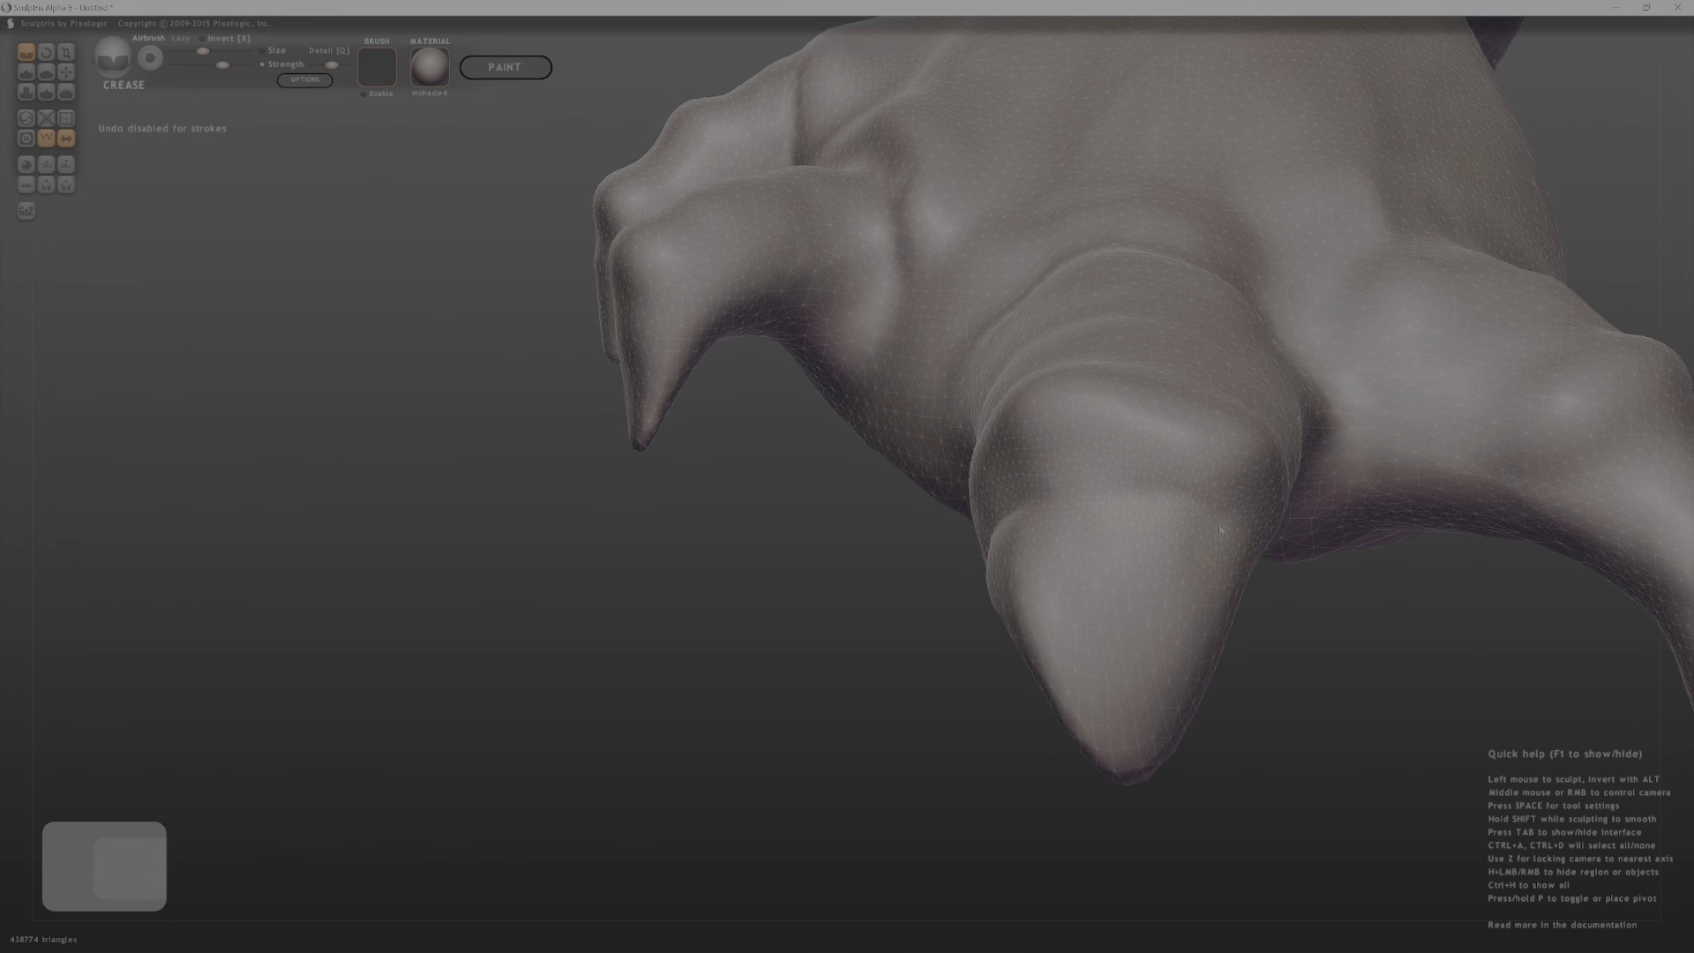
middle_drag(1121, 505, 1050, 416)
drag(1063, 433, 1050, 421)
middle_drag(1050, 421, 812, 93)
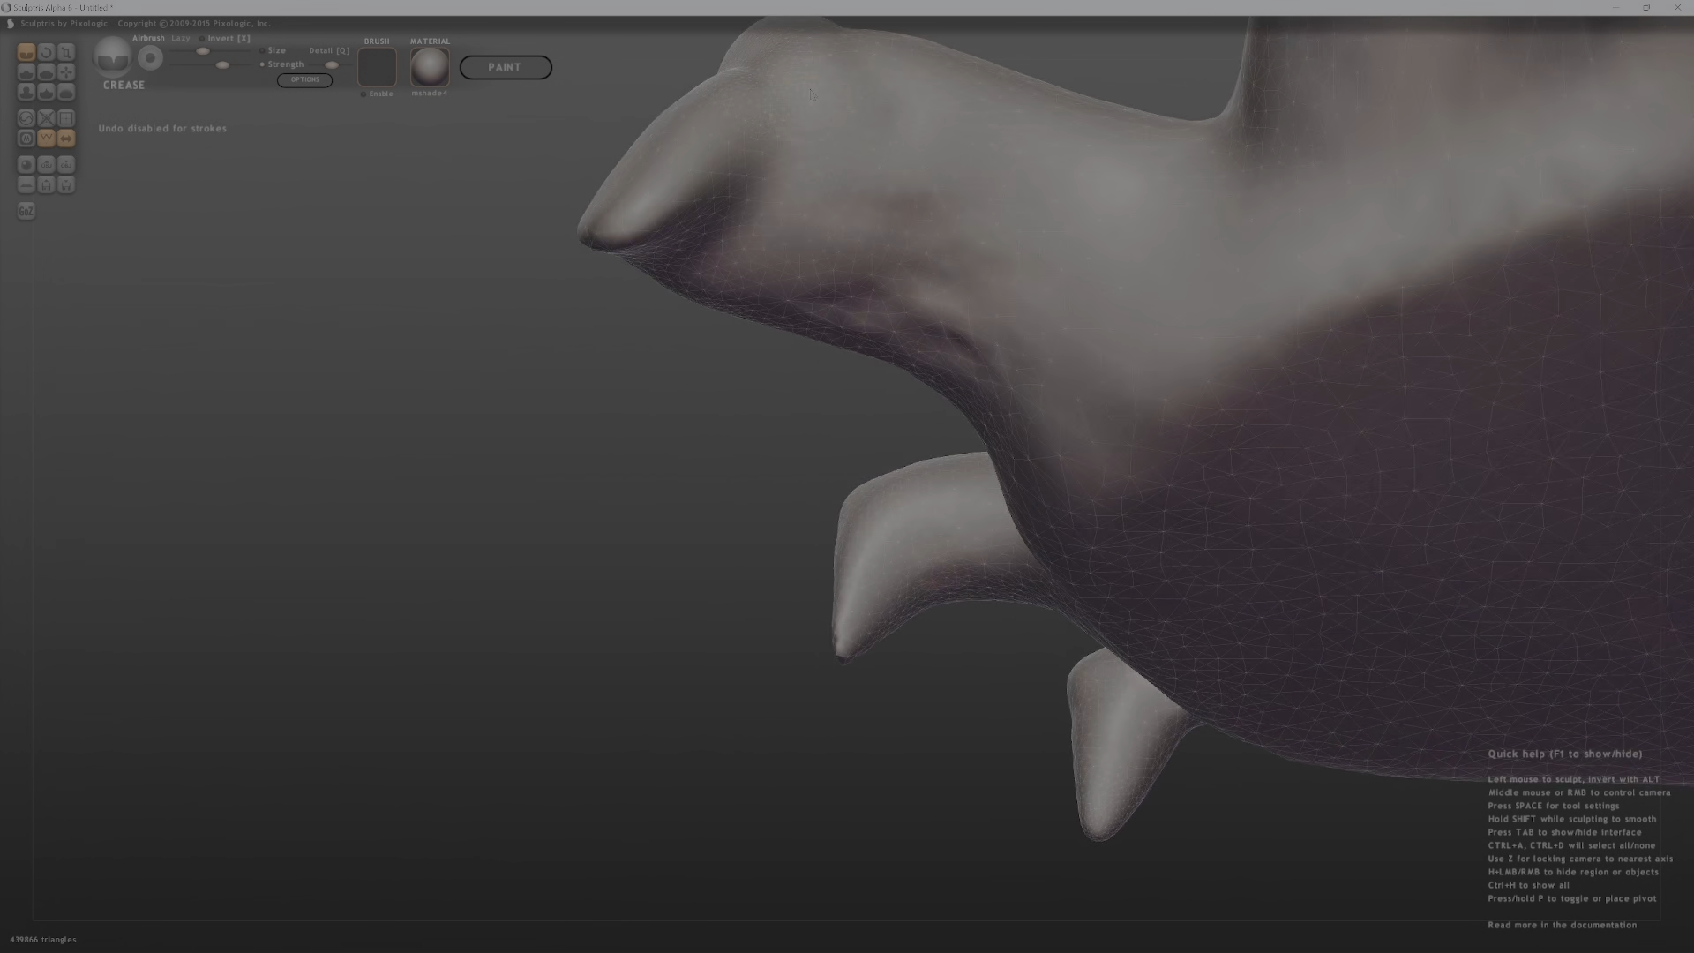
Define the claw base on the innermost toe with a crease and a raised skin fold above it.
middle_drag(799, 231, 1020, 397)
middle_drag(942, 447, 842, 406)
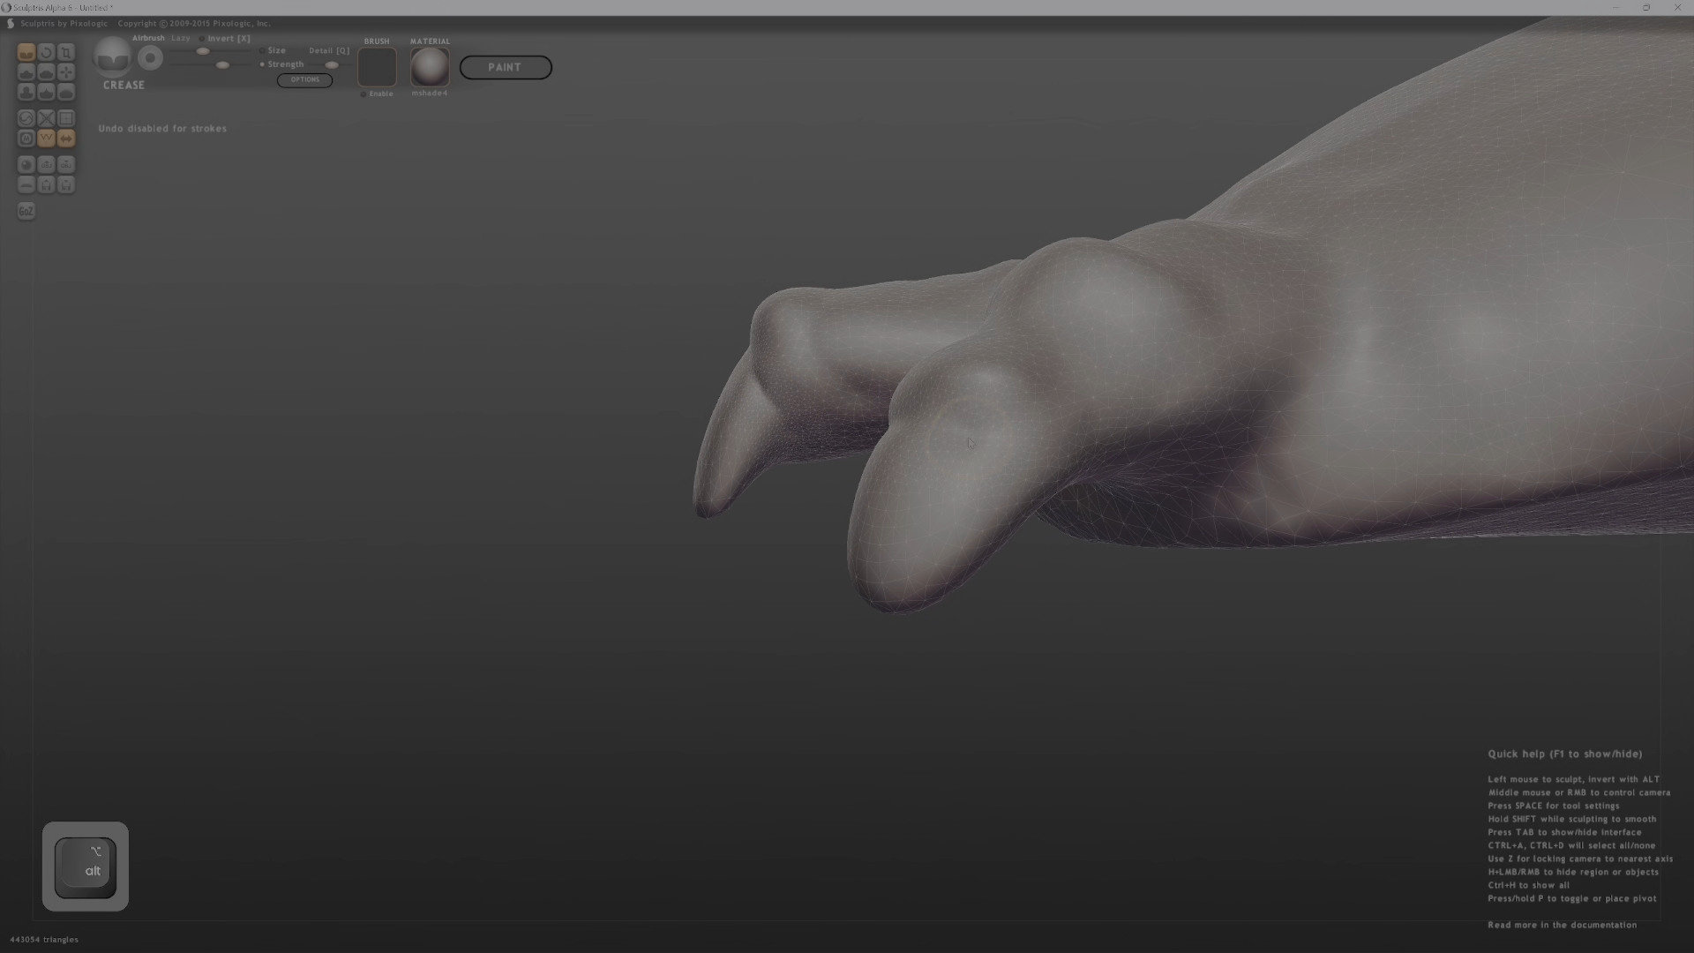
middle_drag(1051, 477, 1085, 455)
alt+drag(1069, 459, 971, 400)
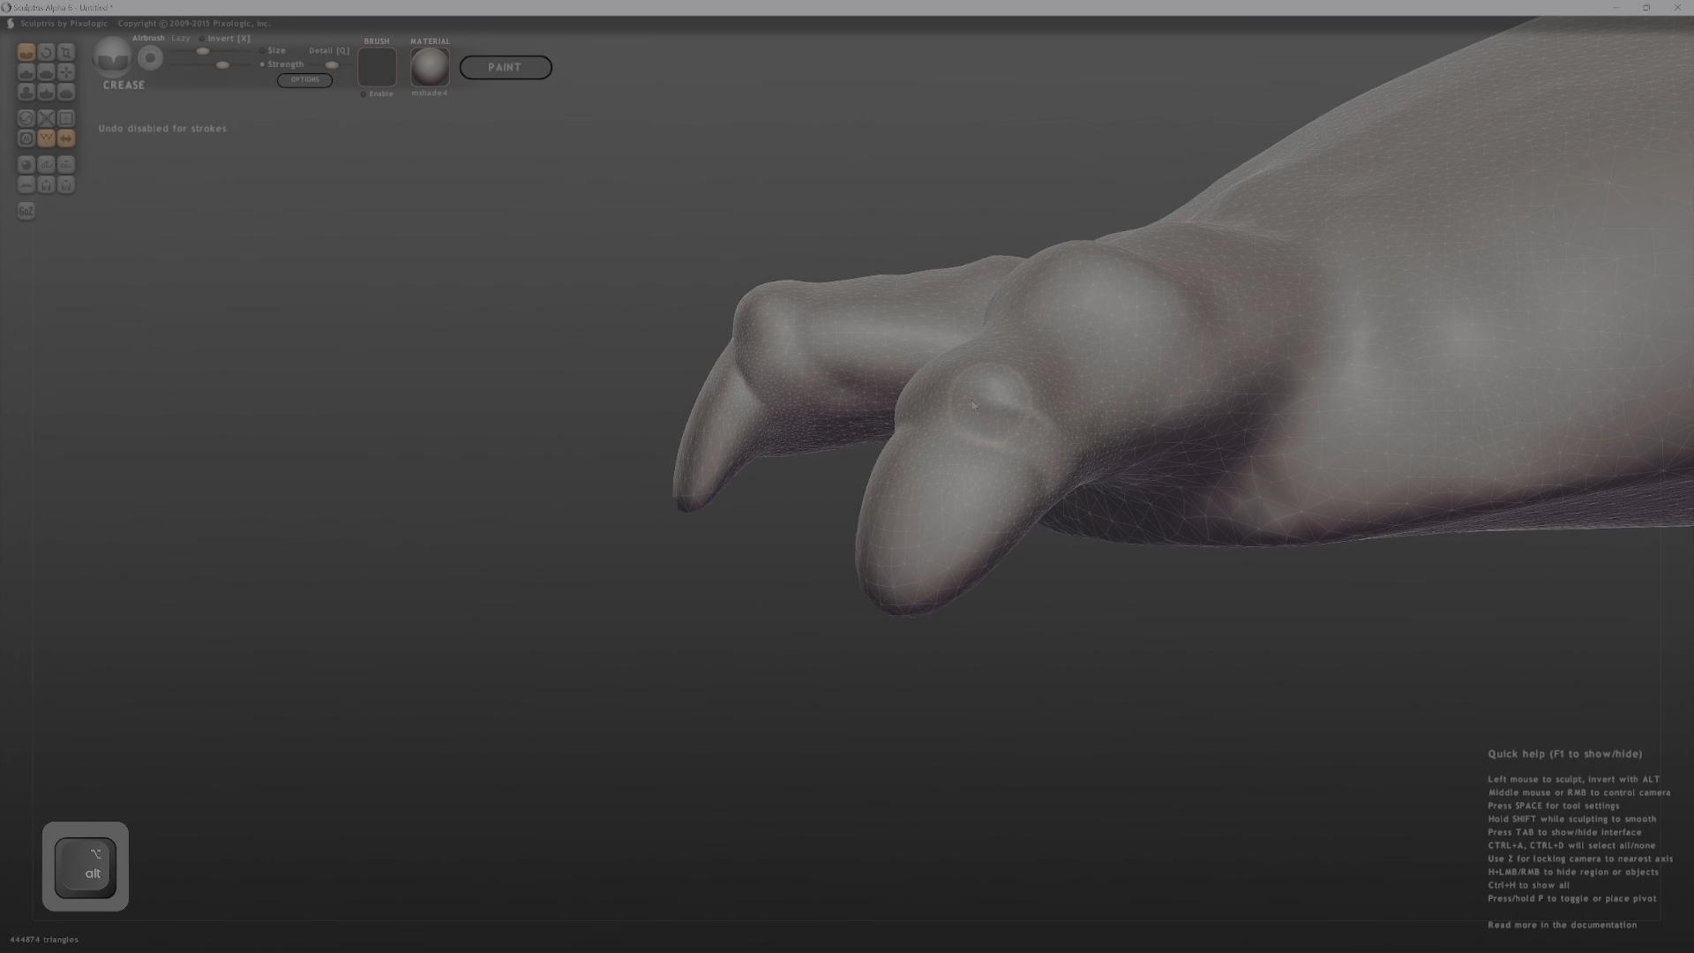
middle_drag(971, 402, 1091, 419)
middle_drag(954, 429, 995, 416)
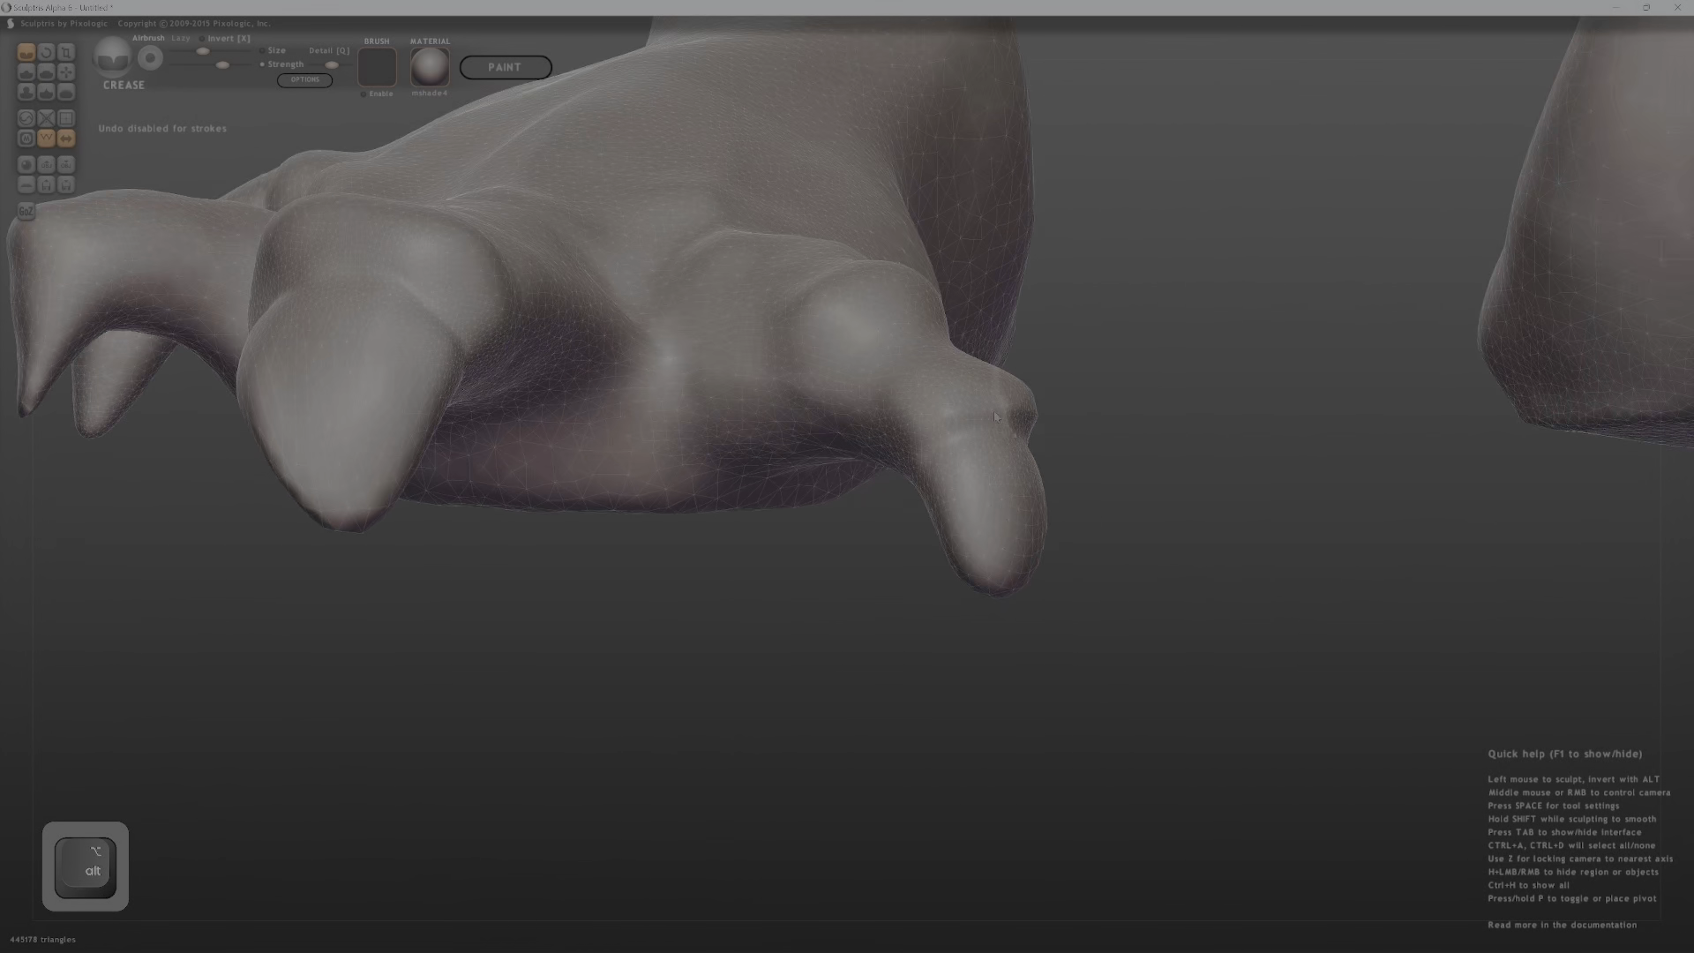
alt+drag(928, 431, 892, 446)
mouse_move(892, 446)
middle_down()
mouse_move(1024, 491)
mouse_move(900, 447)
middle_up()
Raise a skin fold over the large toe's claw base with the inverted Crease brush.
alt+drag(473, 378, 490, 397)
mouse_move(489, 397)
ctrl+middle_down()
mouse_move(882, 424)
mouse_move(714, 424)
ctrl+middle_up()
alt+drag(521, 505, 675, 442)
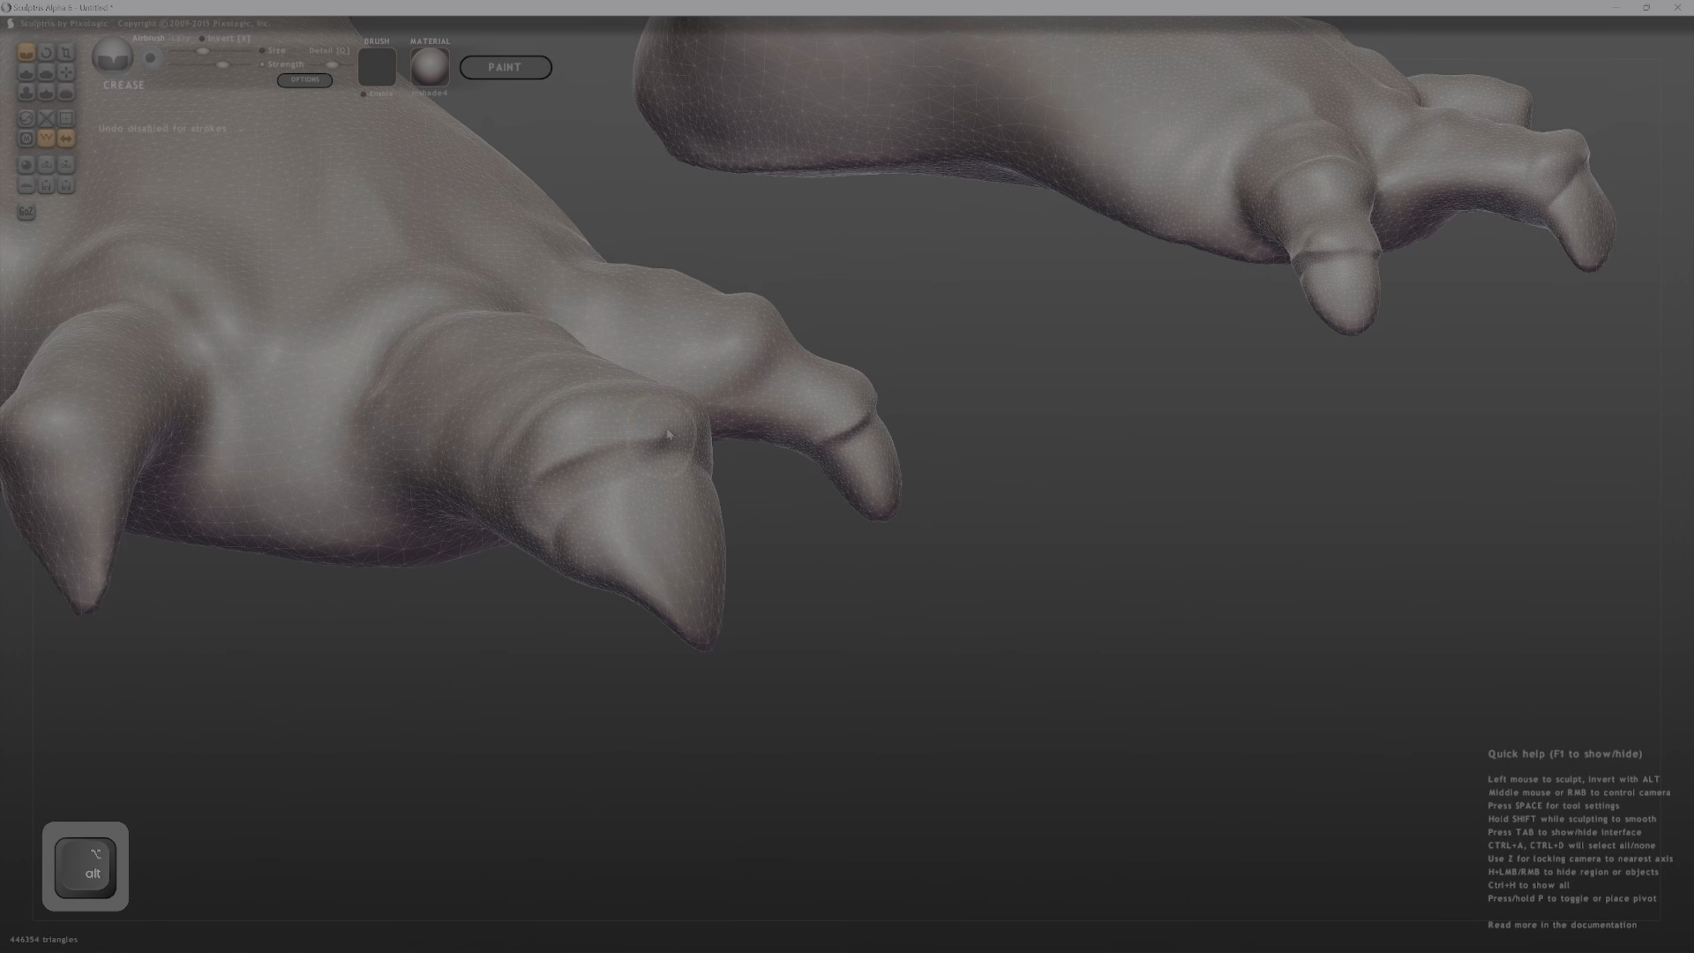
middle_drag(680, 441, 540, 444)
alt+drag(569, 413, 617, 424)
middle_drag(725, 427, 855, 430)
alt+drag(653, 415, 611, 472)
mouse_move(611, 472)
middle_down()
mouse_move(744, 591)
mouse_move(609, 609)
mouse_move(547, 520)
middle_up()
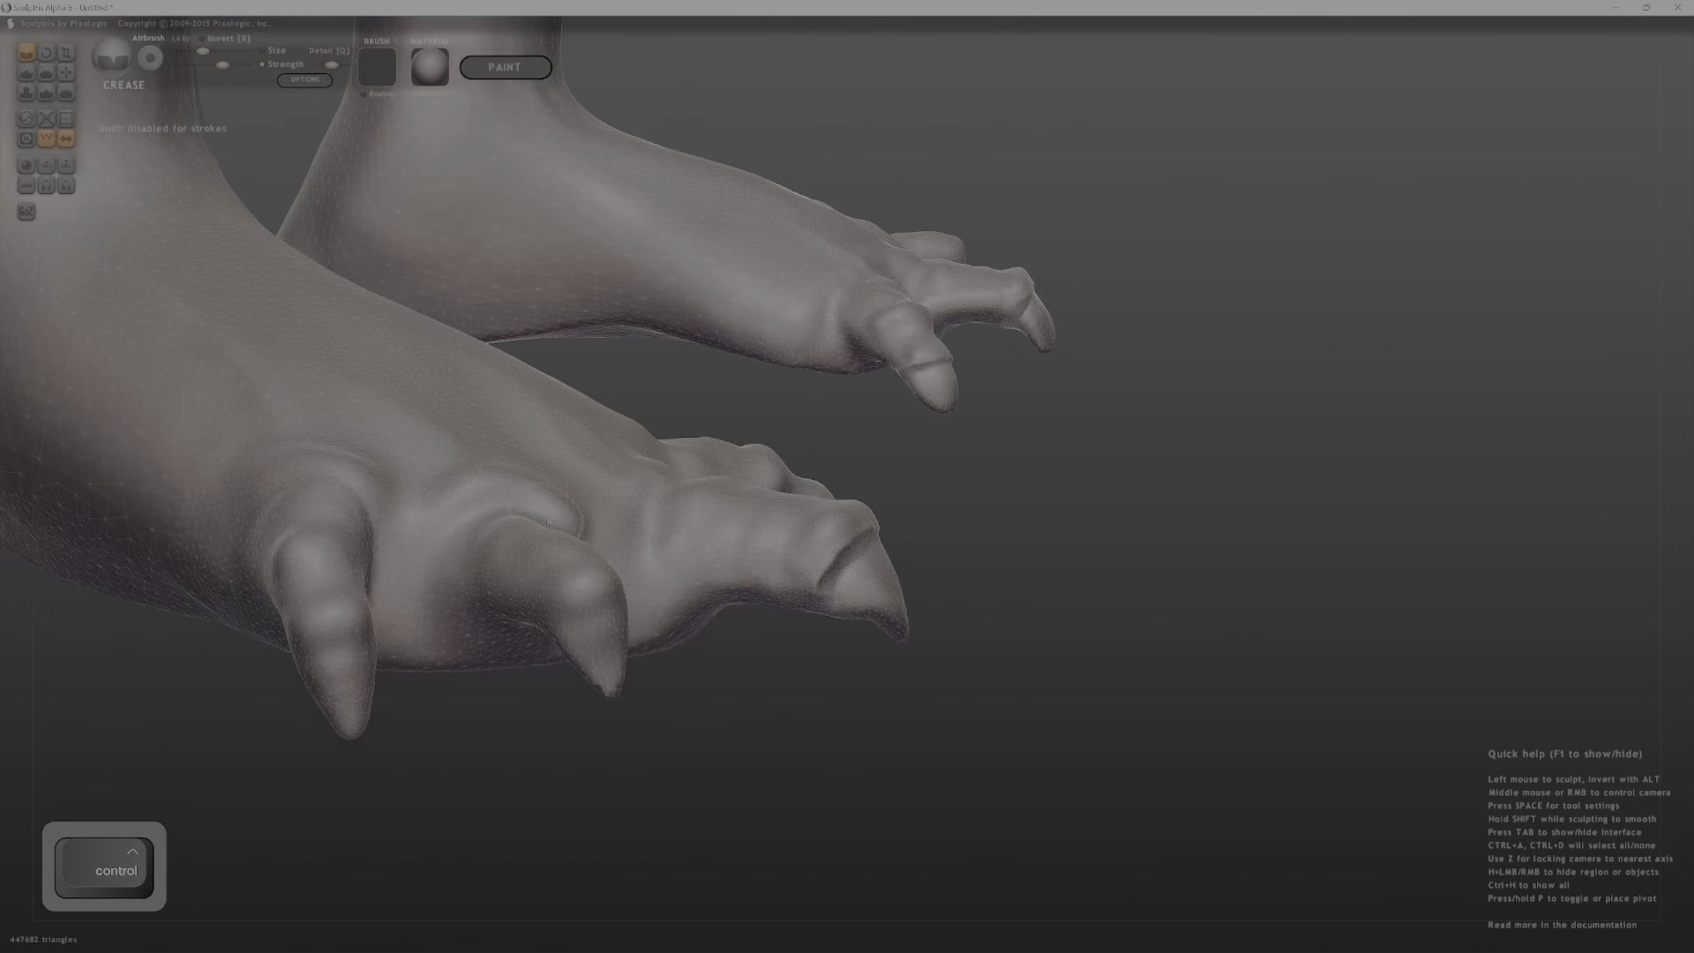
Crease the claw base of the second outer toe and raise a skin fold around it.
middle_drag(569, 610, 533, 597)
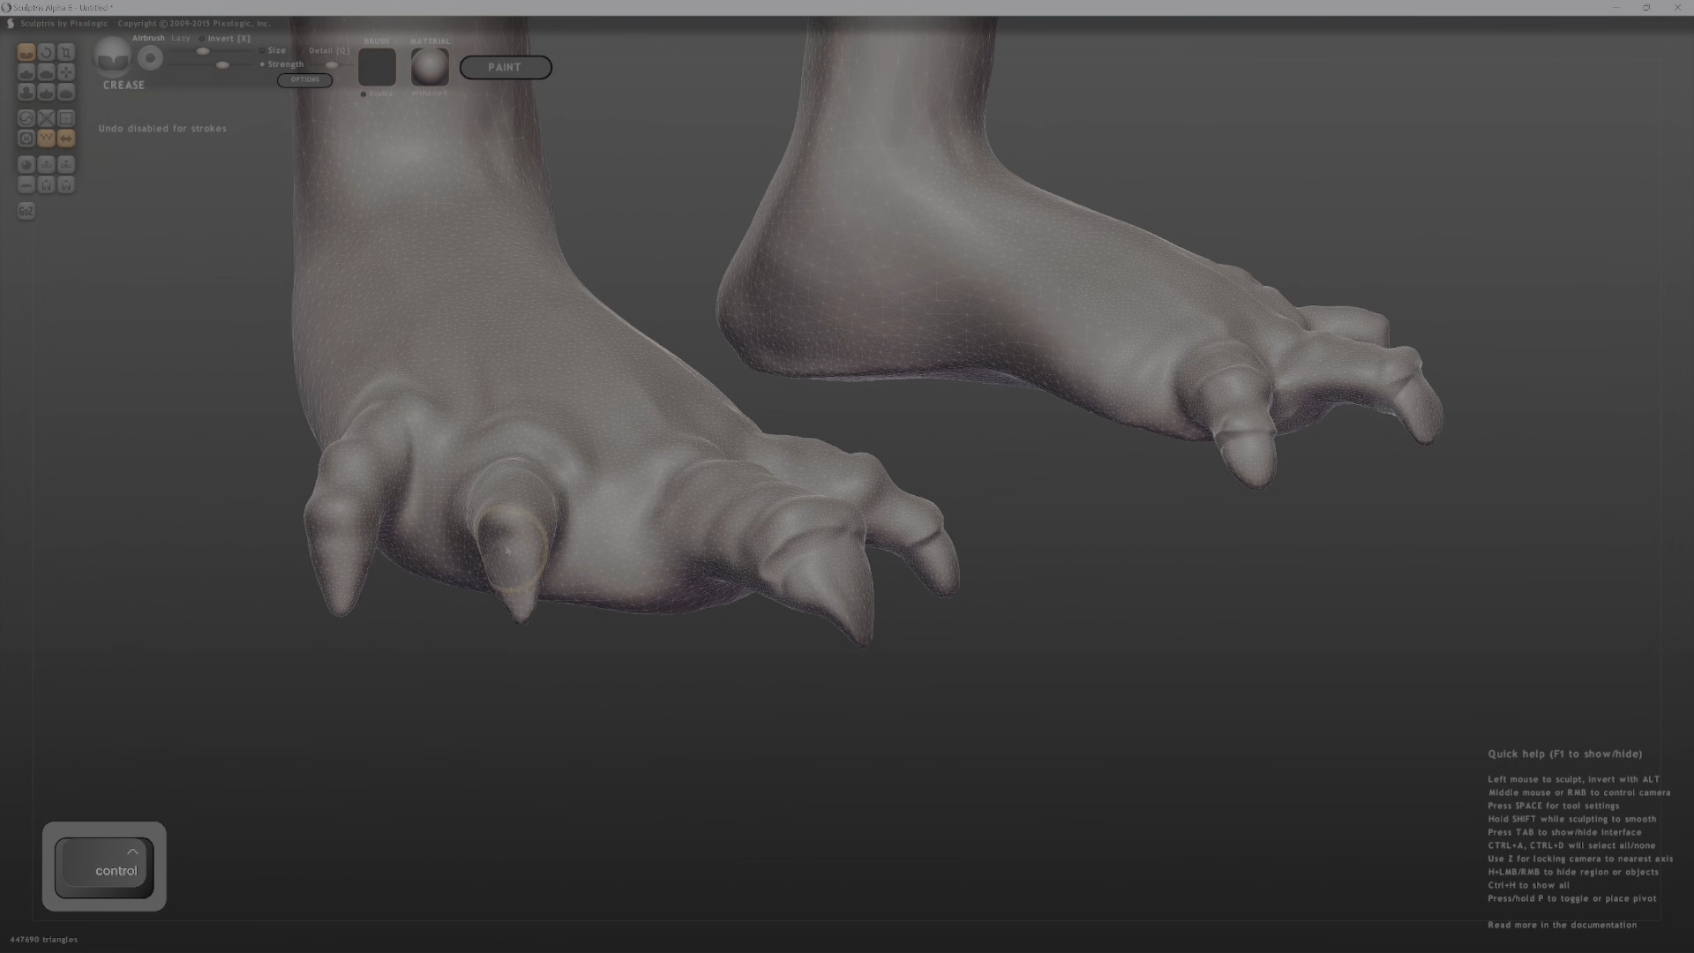
drag(507, 550, 535, 549)
middle_drag(538, 554, 691, 600)
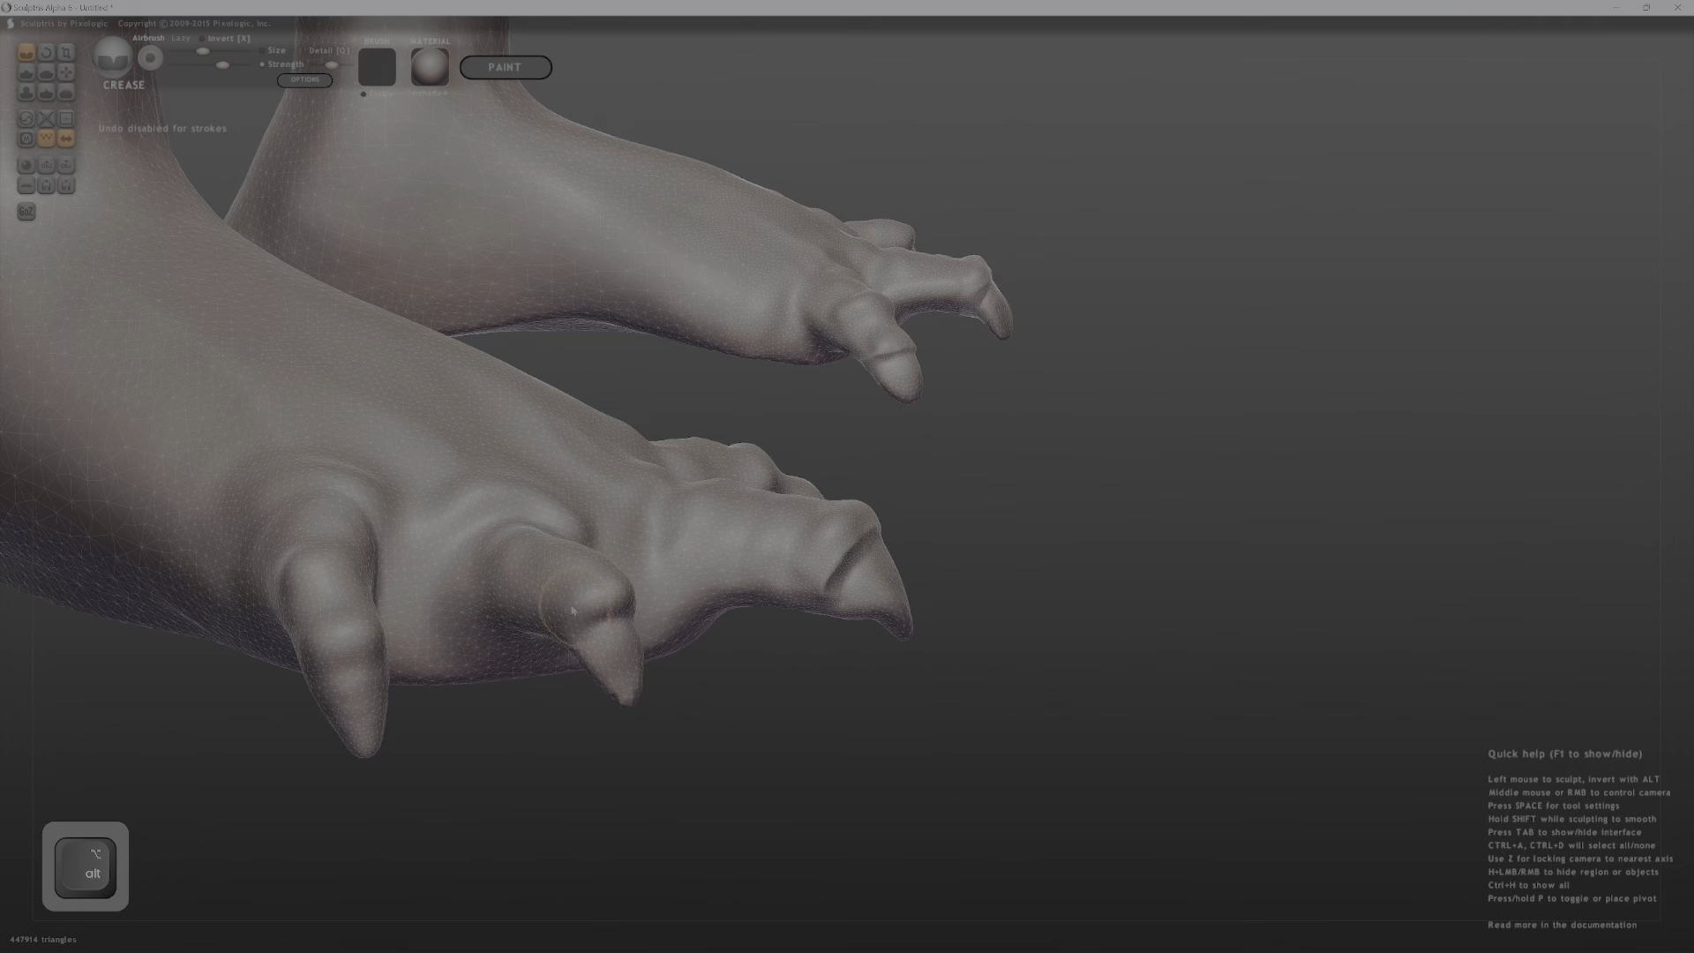
middle_drag(588, 610, 560, 433)
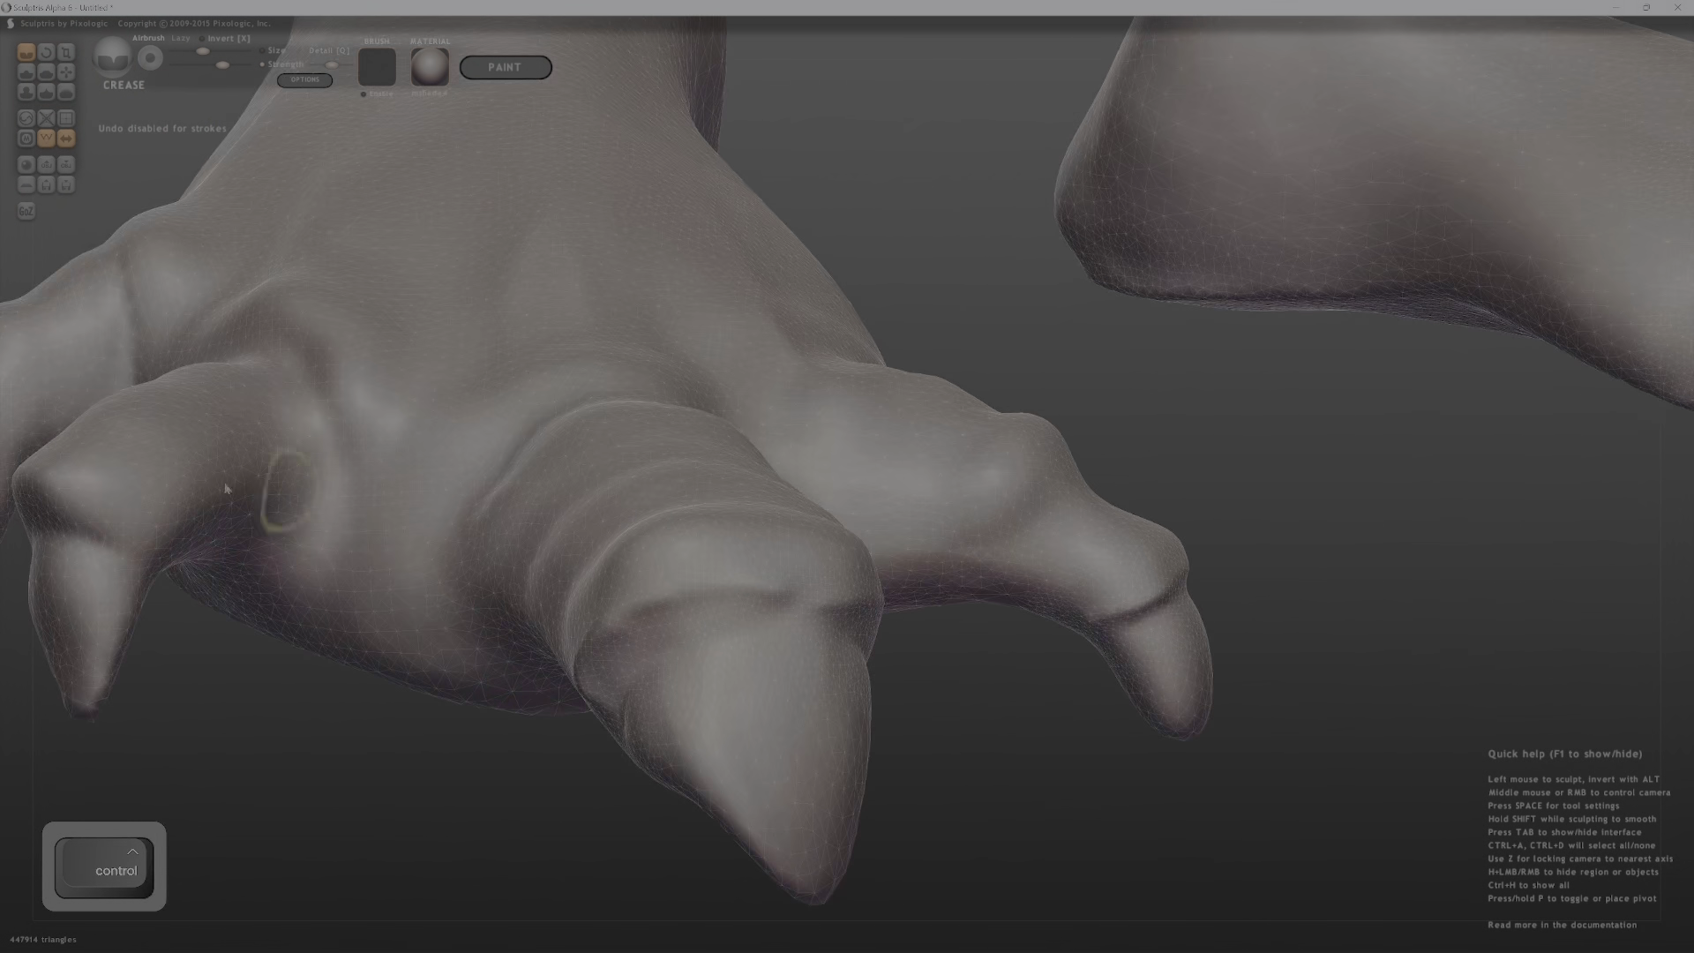
alt+middle_drag(226, 489, 891, 402)
mouse_move(634, 540)
alt+mouse_down()
mouse_move(578, 597)
mouse_move(584, 639)
mouse_move(619, 656)
alt+mouse_up()
mouse_move(620, 657)
middle_down()
mouse_move(582, 676)
mouse_move(582, 592)
mouse_move(589, 632)
middle_up()
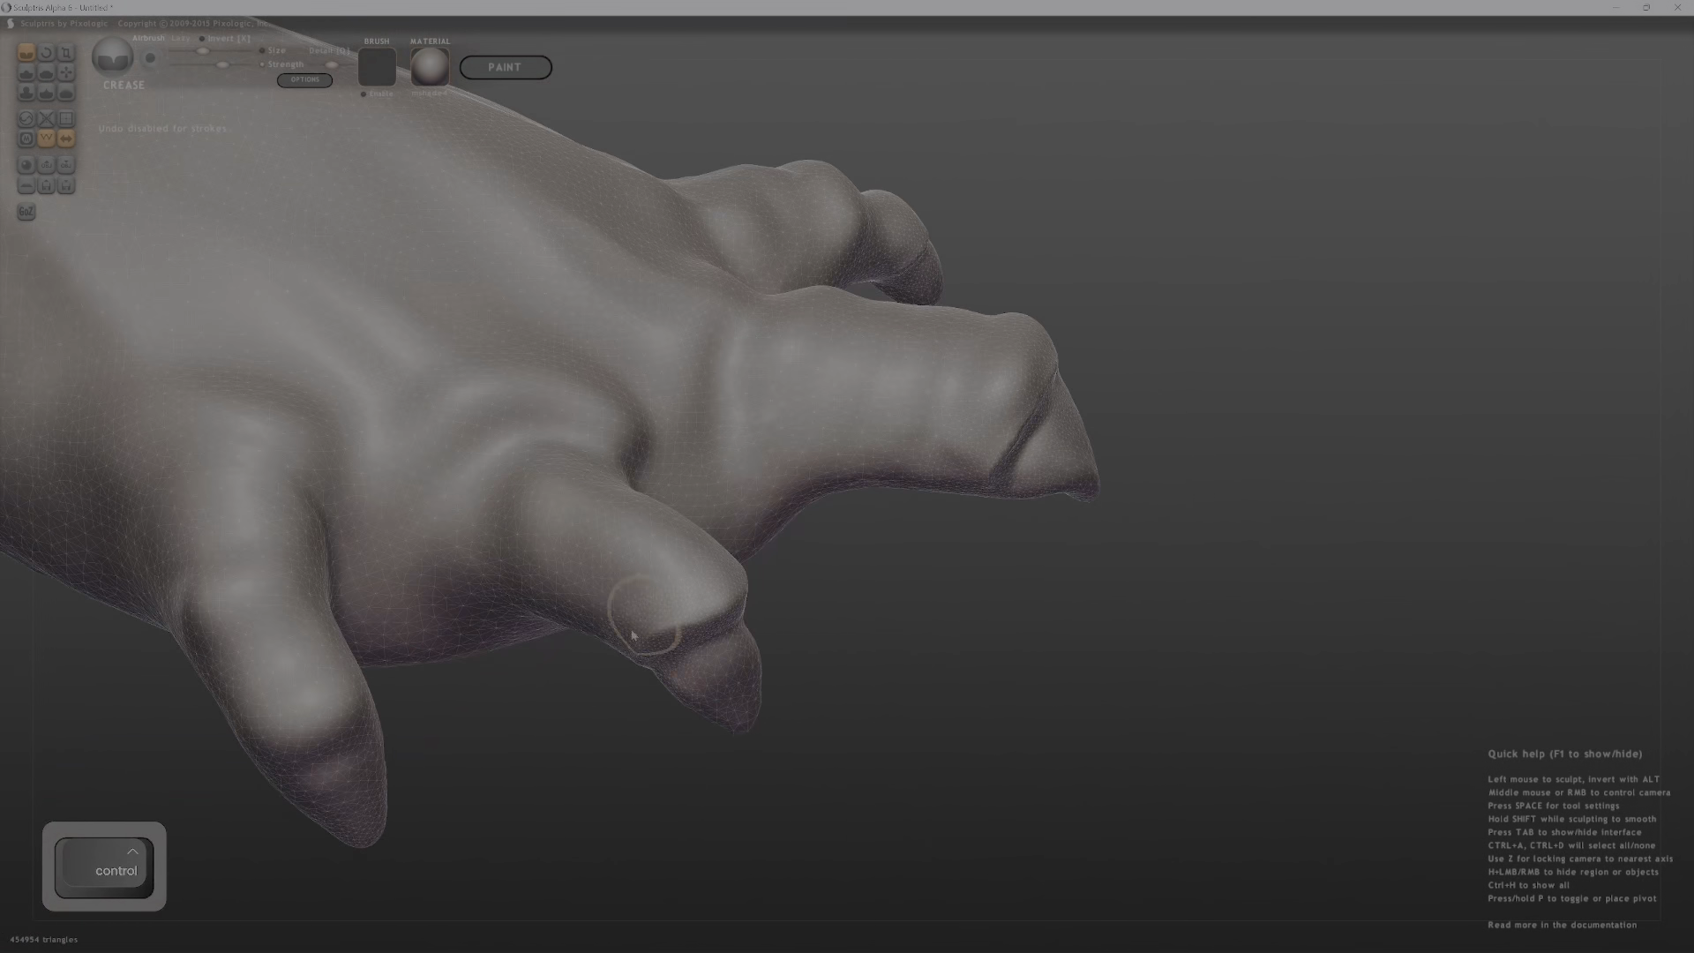
drag(661, 621, 600, 613)
middle_drag(648, 521, 608, 578)
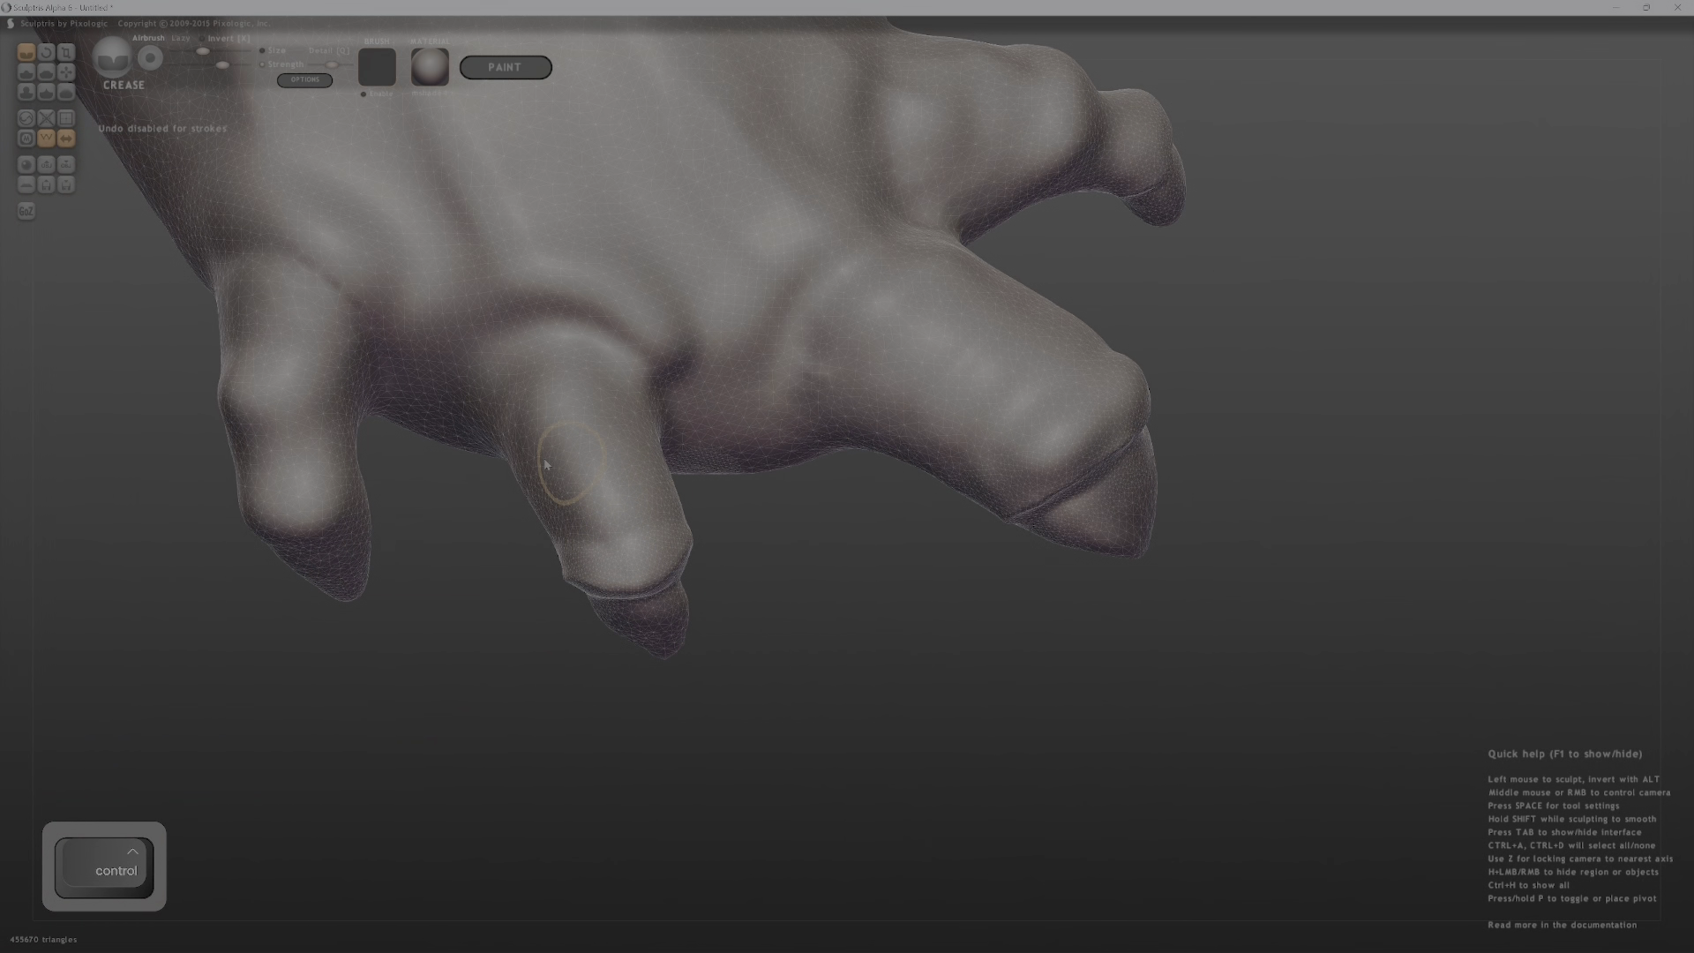
Raise wrinkle folds across the top of the second outer toe with the inverted Crease brush.
ctrl+middle_drag(545, 465, 657, 532)
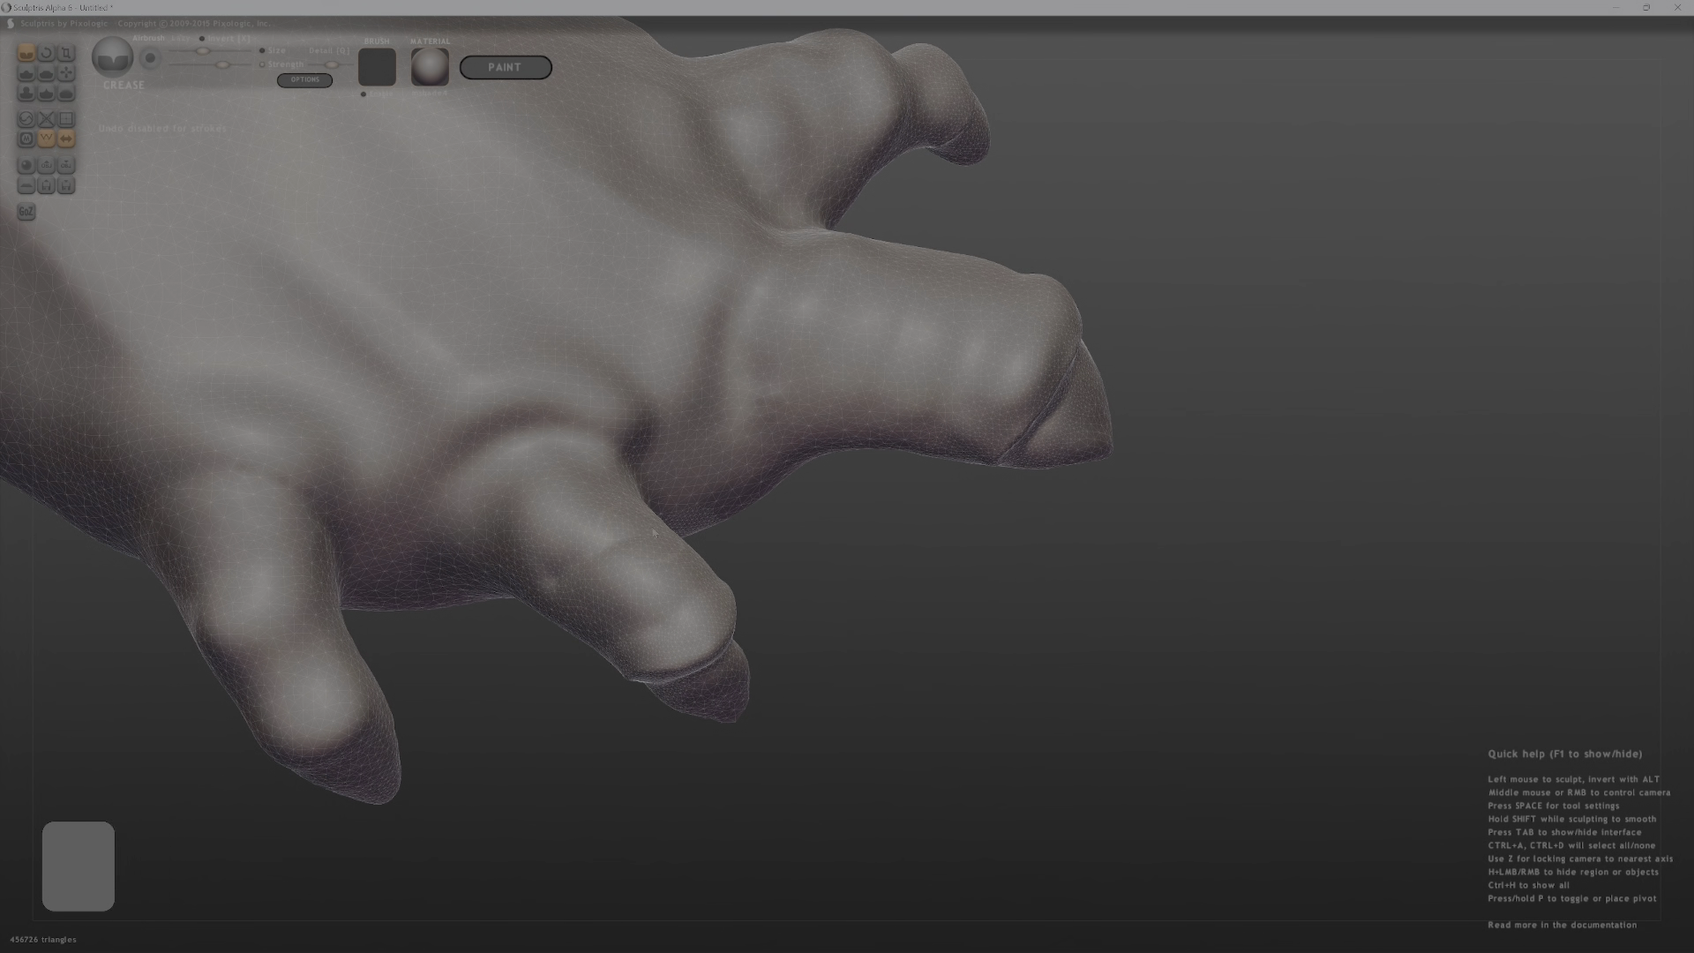
alt+drag(545, 549, 521, 552)
middle_drag(521, 552, 650, 449)
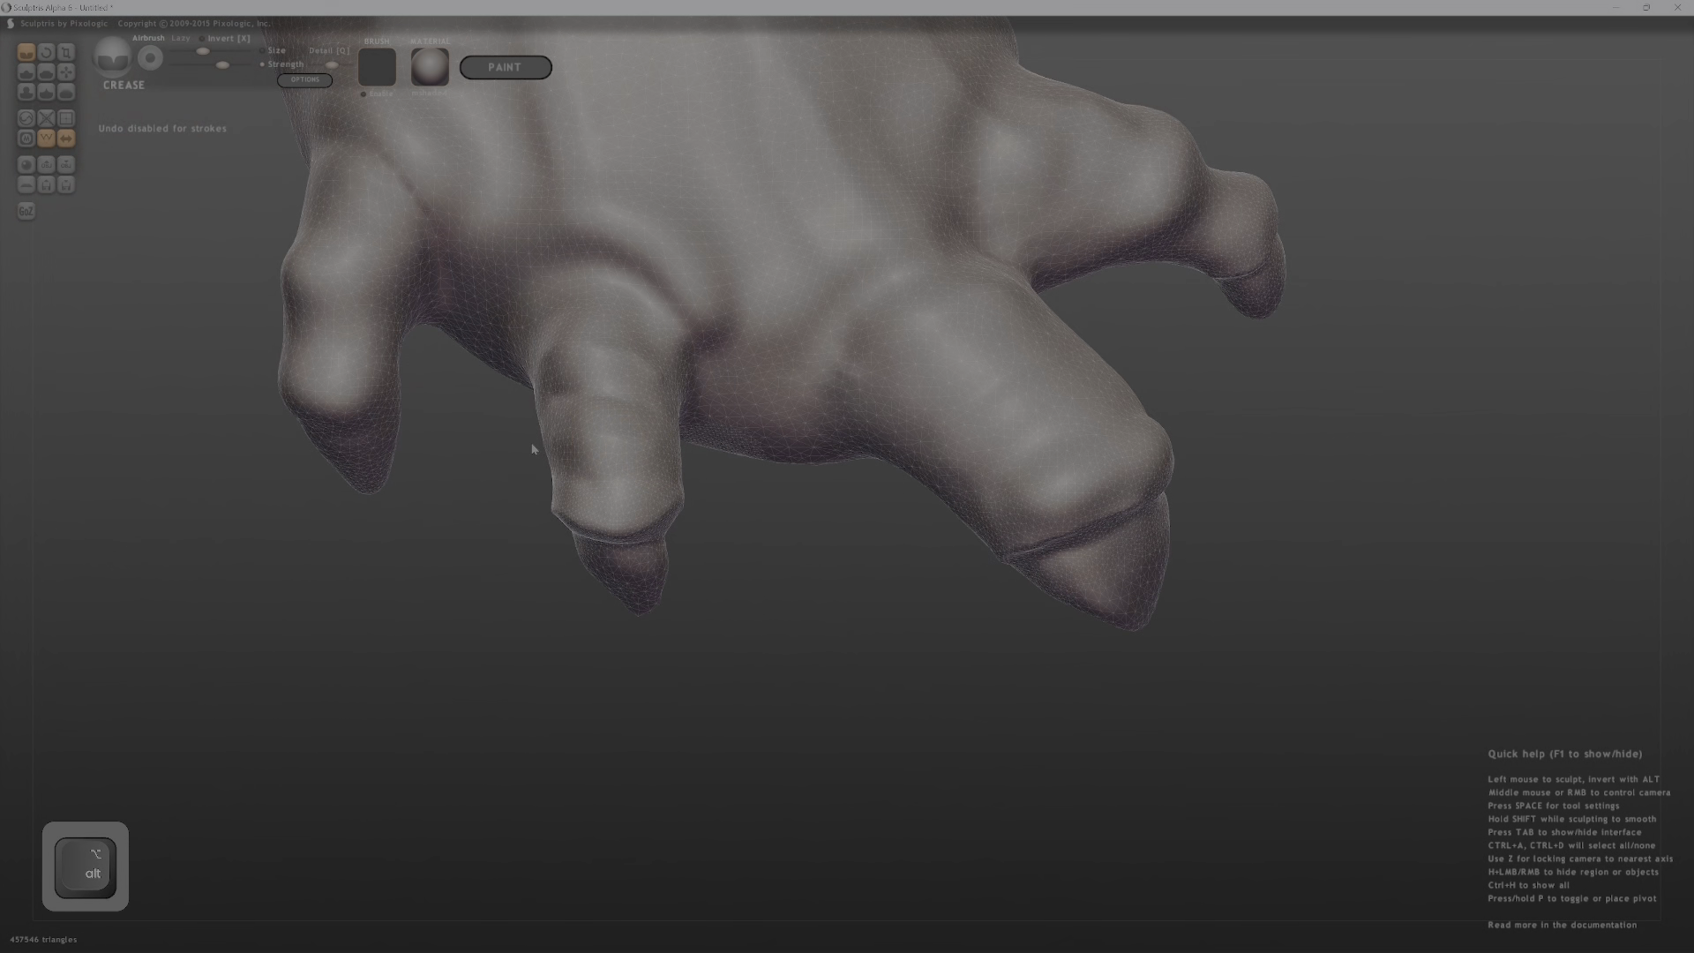
Raise wrinkle folds across the large toe between its base and knuckle.
mouse_move(1041, 291)
shift+mouse_down()
mouse_move(896, 389)
mouse_move(1048, 286)
shift+mouse_up()
middle_drag(965, 384, 884, 434)
alt+drag(928, 390, 984, 366)
middle_drag(984, 366, 878, 433)
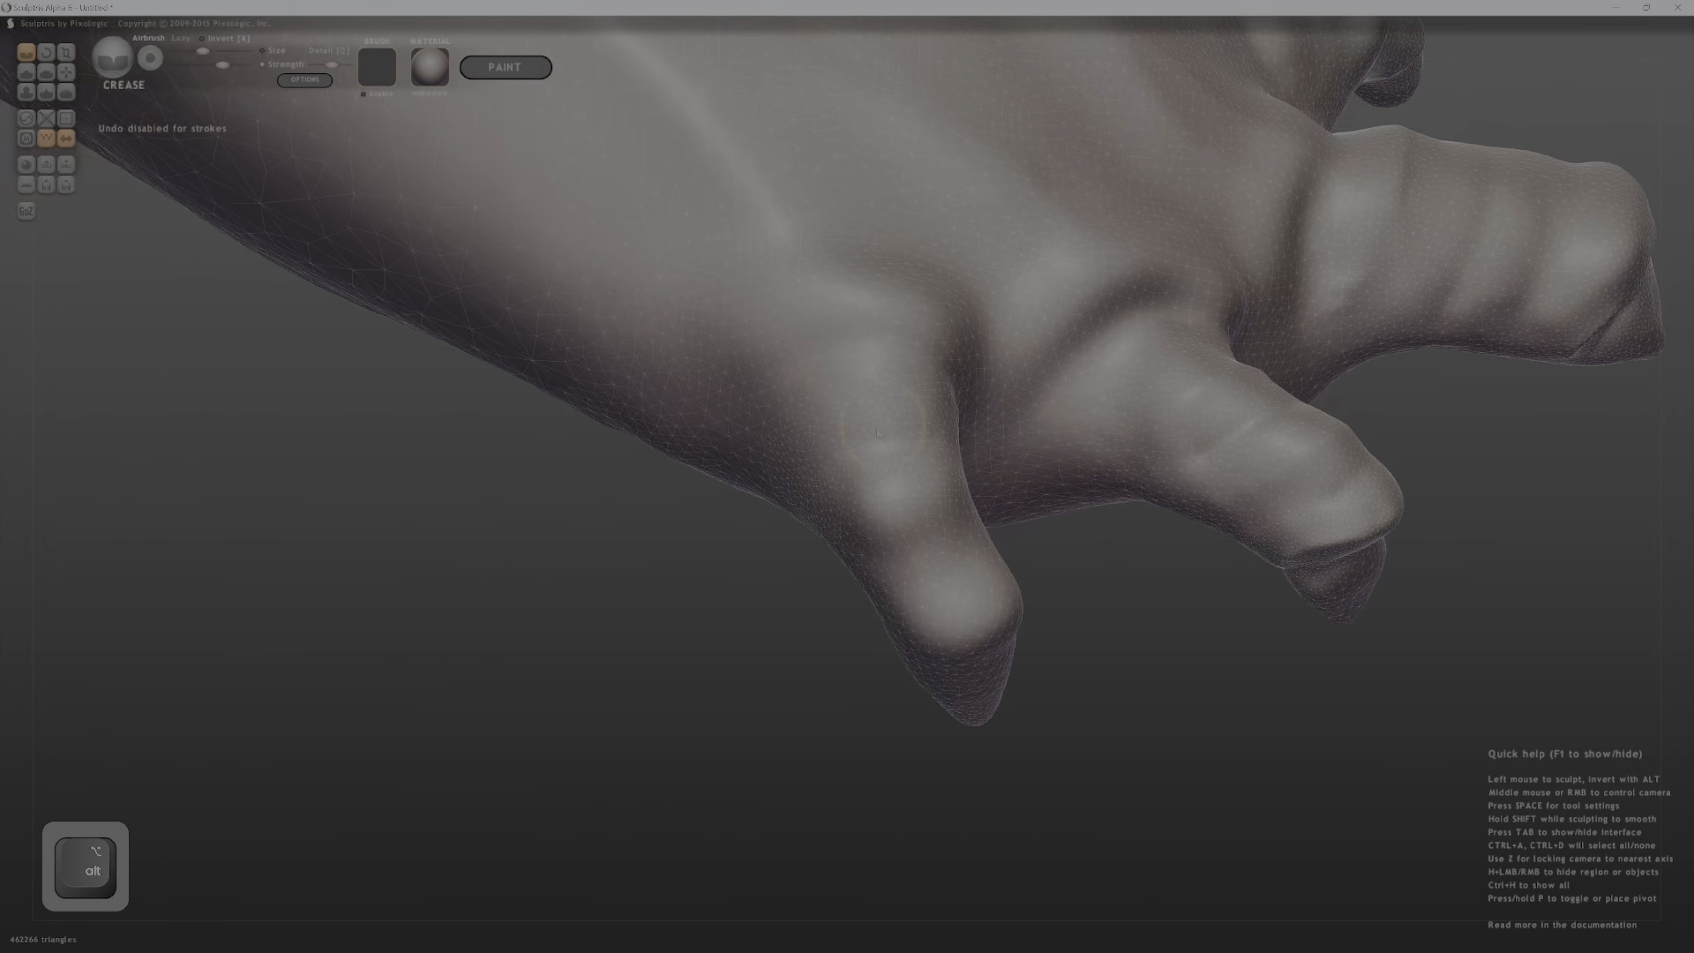
Raise wrinkle folds across the small side toe with the inverted Crease brush.
mouse_move(912, 474)
alt+mouse_down()
mouse_move(869, 554)
mouse_move(931, 596)
alt+mouse_up()
mouse_move(1034, 587)
alt+mouse_down()
mouse_move(812, 442)
mouse_move(927, 403)
alt+mouse_up()
mouse_move(764, 444)
alt+mouse_down()
mouse_move(802, 397)
mouse_move(975, 408)
alt+mouse_up()
mouse_move(975, 408)
middle_down()
mouse_move(1262, 577)
mouse_move(1009, 432)
mouse_move(1055, 556)
mouse_move(1209, 527)
mouse_move(1059, 648)
mouse_move(927, 631)
mouse_move(942, 475)
mouse_move(715, 474)
mouse_move(712, 257)
mouse_move(775, 340)
mouse_move(789, 424)
middle_up()
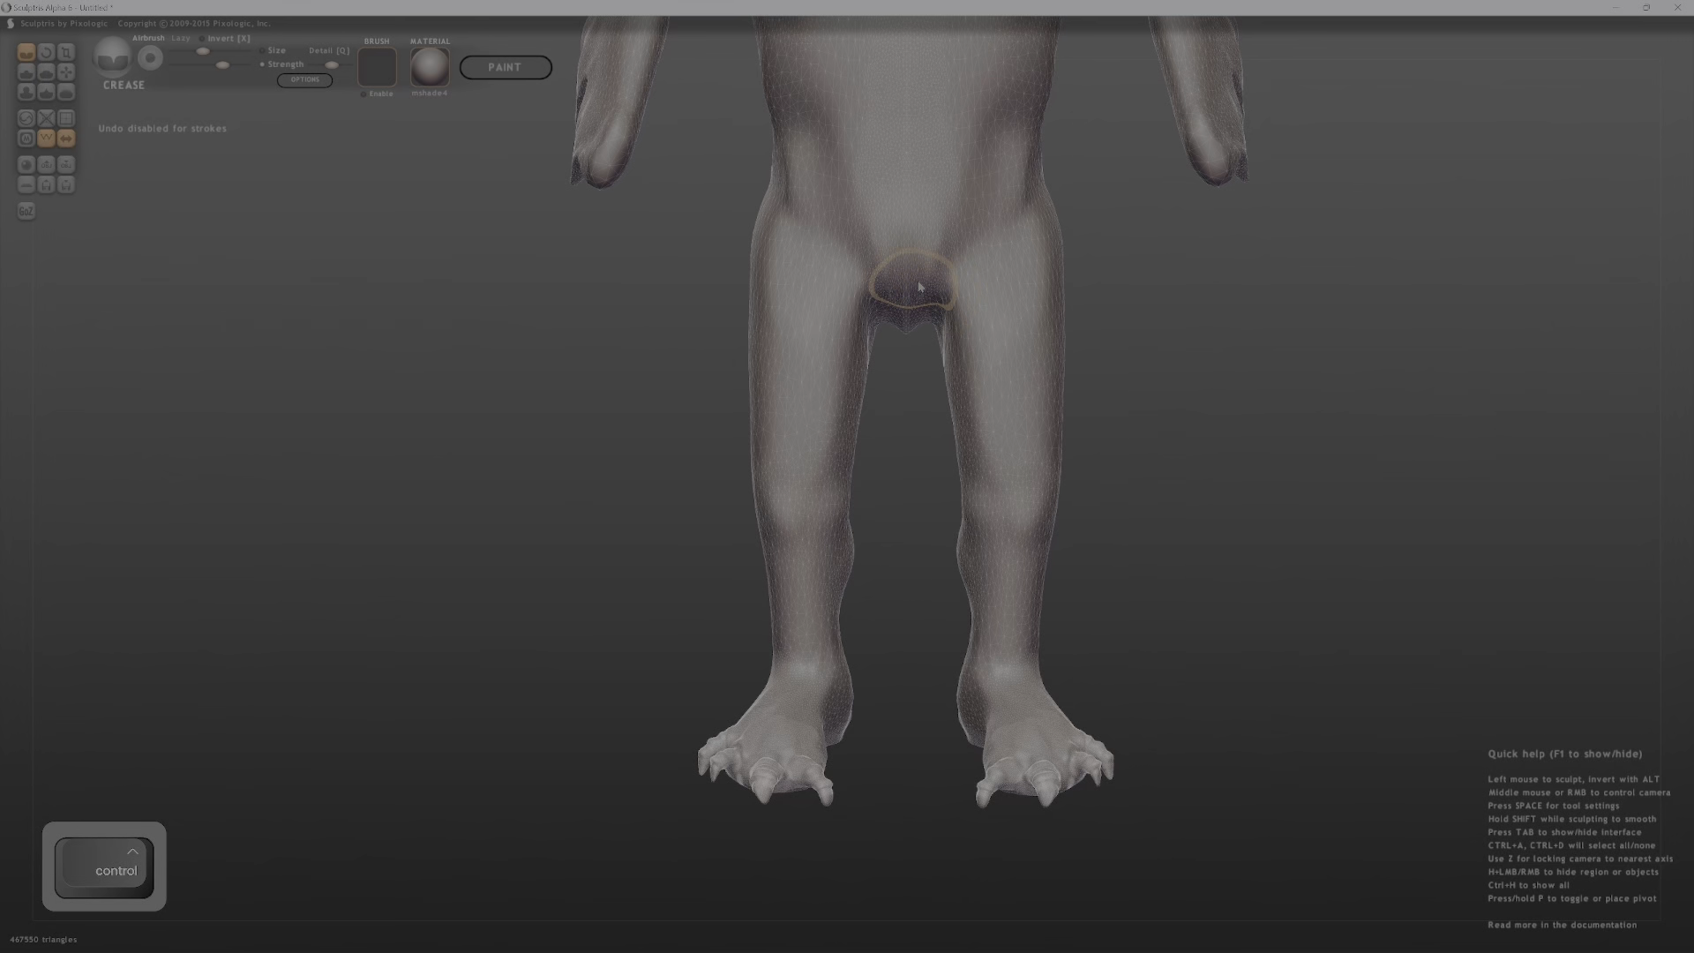
Switch to the Draw brush and start masking the blunt end of the spiked forearm.
key(d)
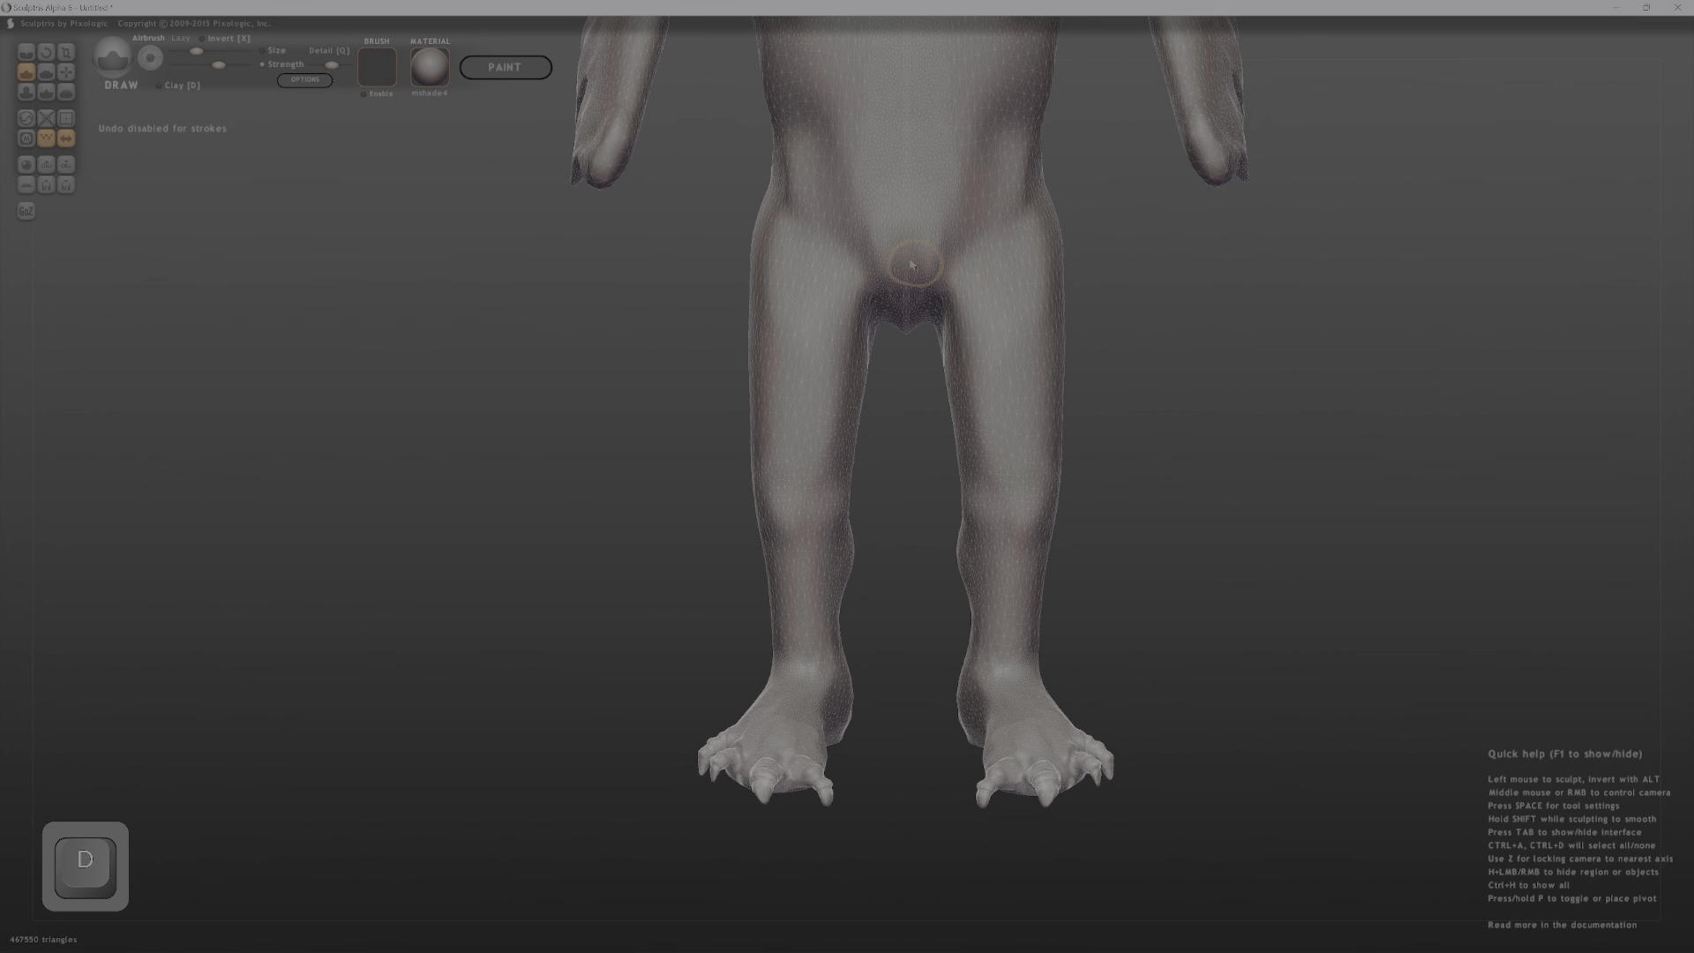
middle_drag(905, 304, 744, 329)
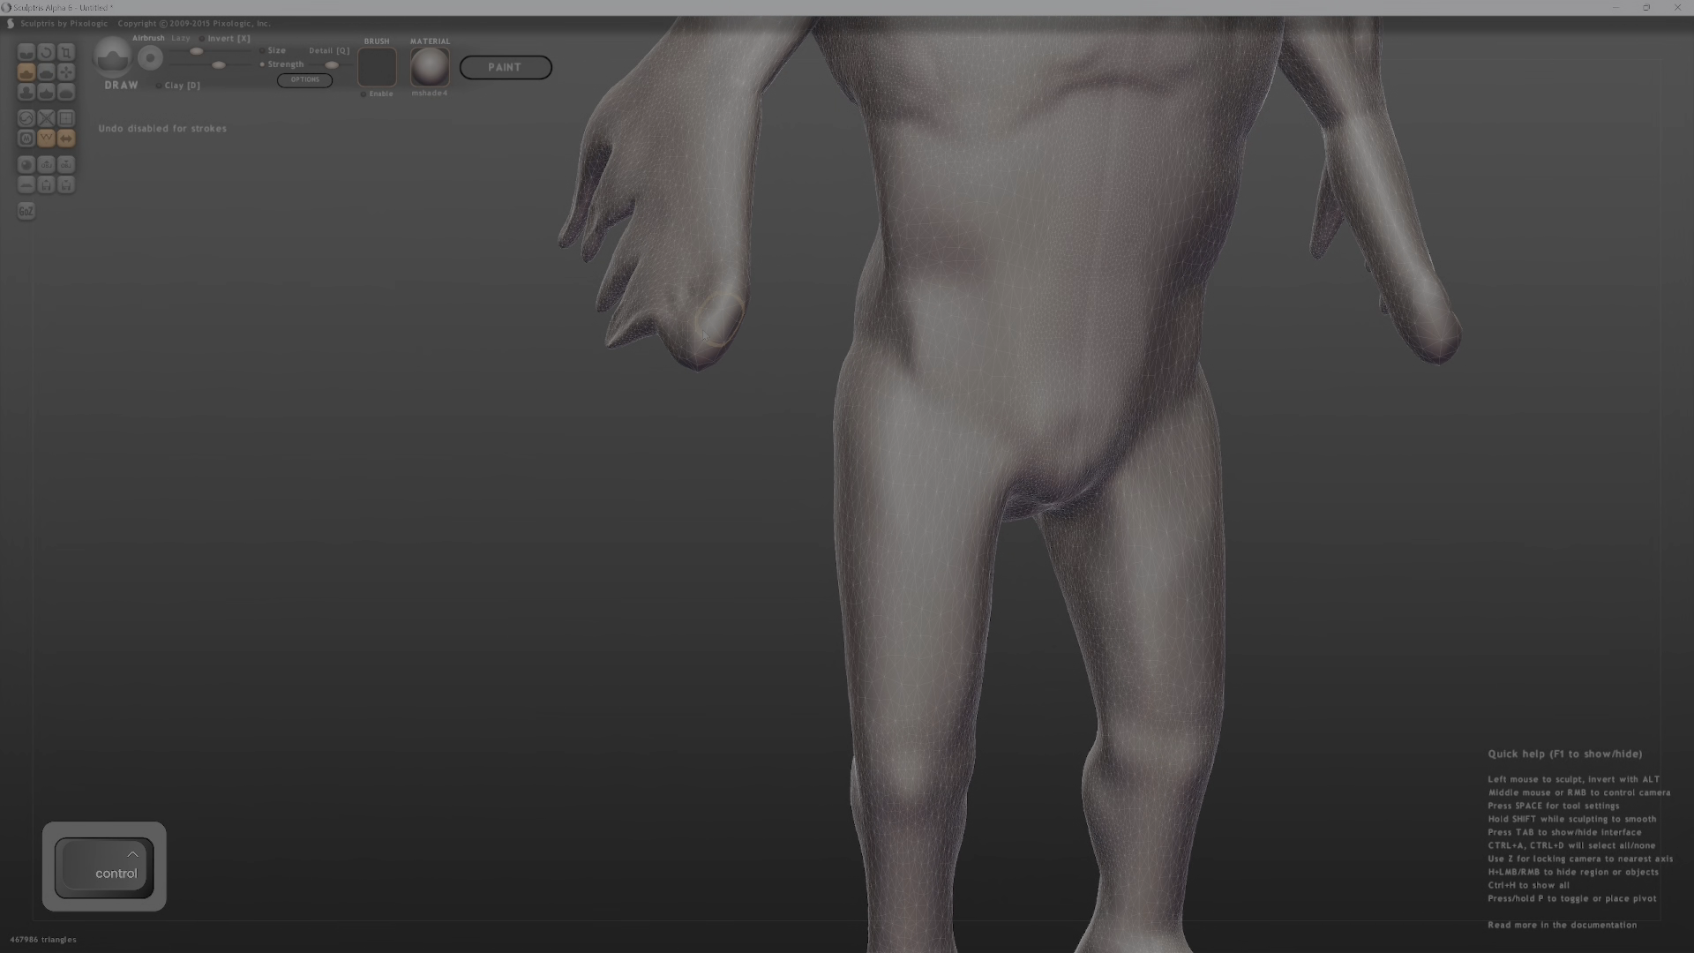
ctrl+drag(713, 353, 695, 364)
middle_drag(701, 339, 648, 362)
ctrl+drag(648, 388, 637, 355)
mouse_move(616, 359)
middle_down()
mouse_move(771, 367)
mouse_move(786, 574)
mouse_move(685, 650)
mouse_move(812, 608)
middle_up()
mouse_move(855, 450)
ctrl+mouse_down()
mouse_move(741, 547)
mouse_move(766, 575)
ctrl+mouse_up()
middle_drag(766, 576, 679, 505)
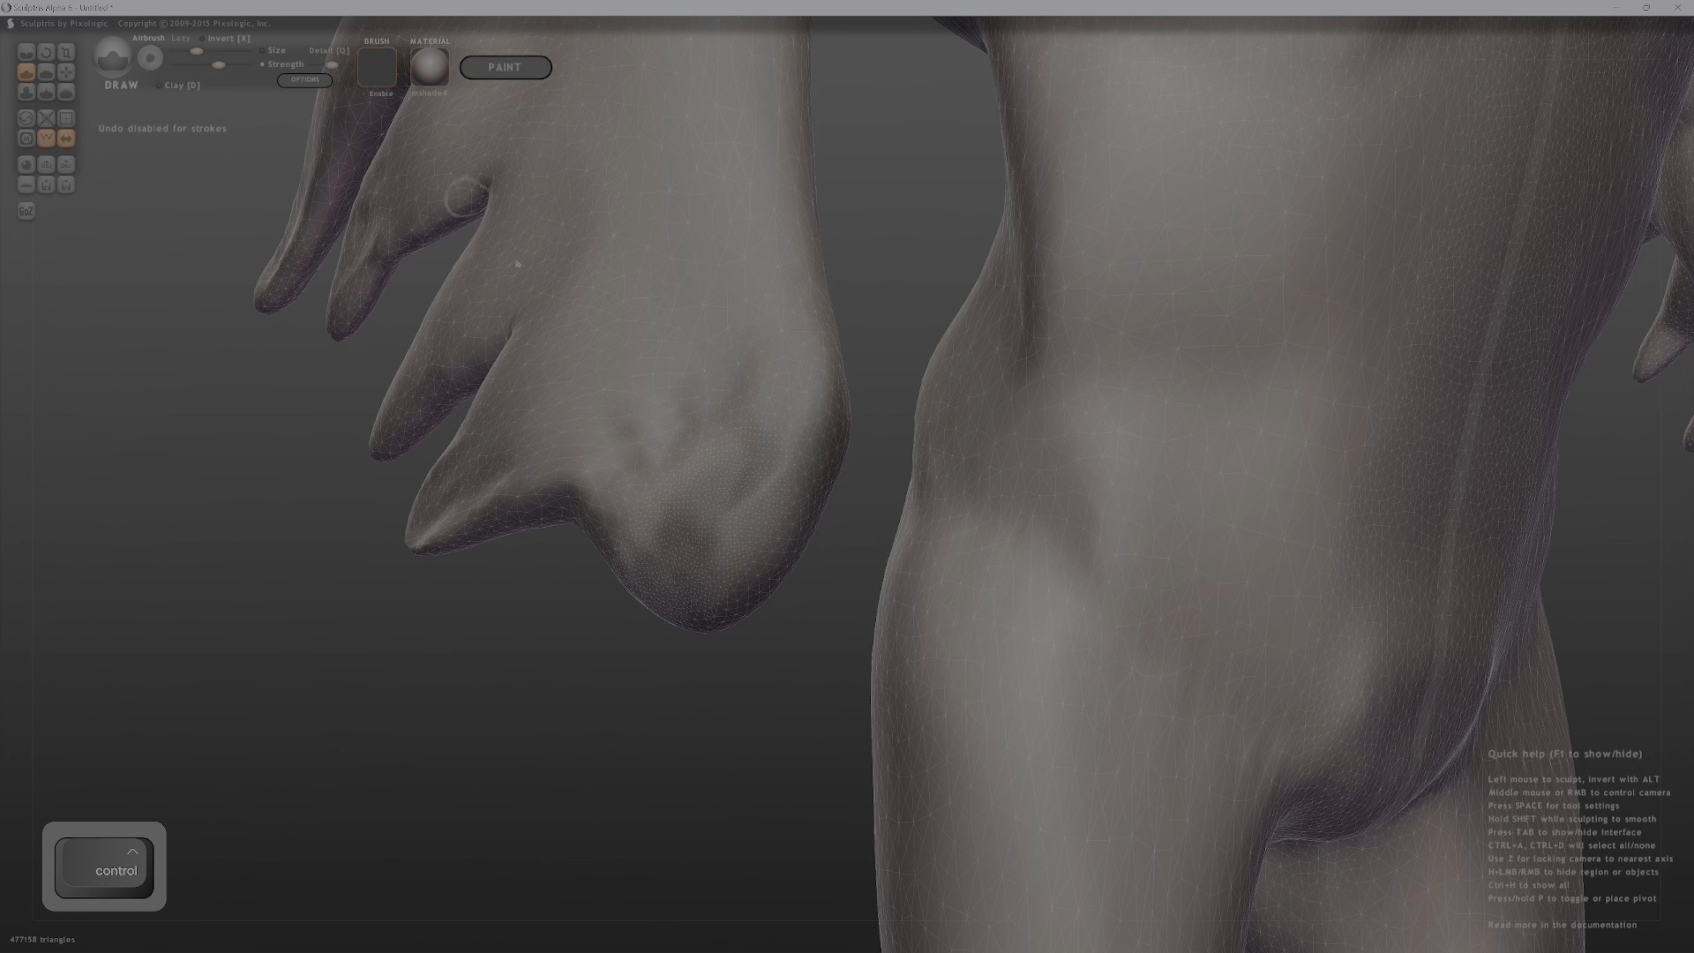
Enlarge the brush and extend the mask around the remaining sides of the forearm's rounded end.
scroll(722, 479, up, 3)
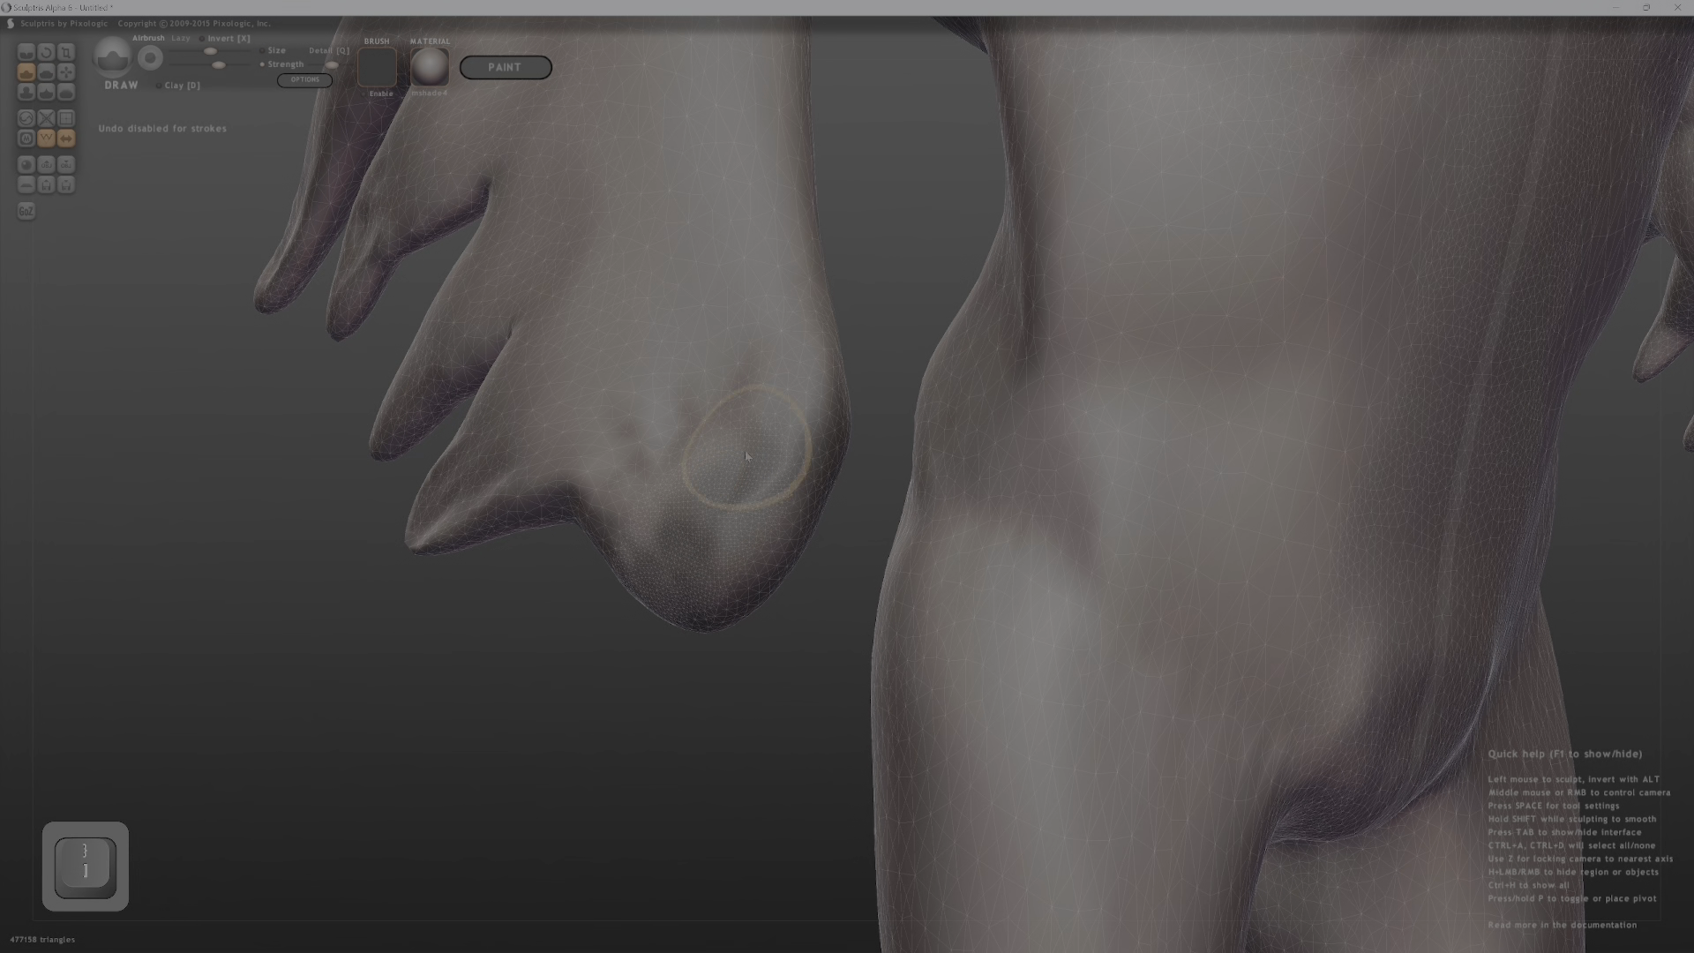
mouse_move(695, 501)
ctrl+mouse_down()
mouse_move(794, 440)
mouse_move(691, 521)
mouse_move(781, 473)
ctrl+mouse_up()
mouse_move(781, 473)
middle_down()
mouse_move(559, 283)
mouse_move(700, 485)
middle_up()
mouse_move(700, 484)
ctrl+mouse_down()
mouse_move(707, 503)
mouse_move(662, 535)
ctrl+mouse_up()
middle_drag(663, 536, 730, 567)
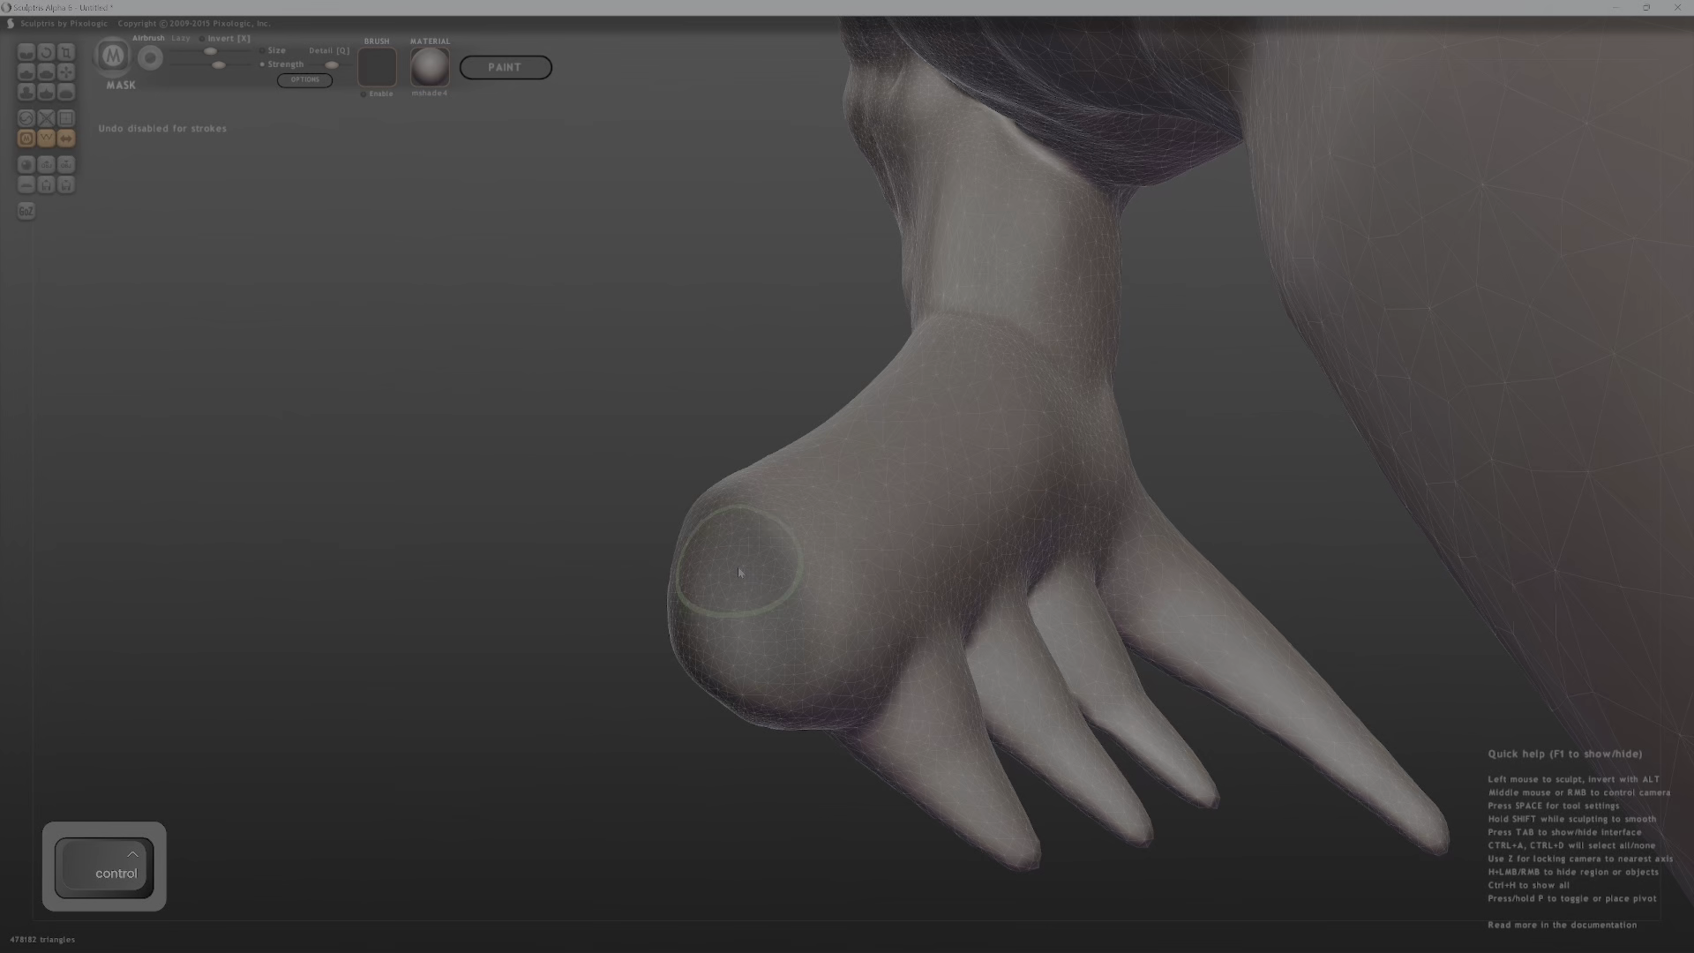
mouse_move(730, 567)
ctrl+mouse_down()
mouse_move(806, 643)
mouse_move(724, 624)
mouse_move(720, 571)
mouse_move(766, 660)
ctrl+mouse_up()
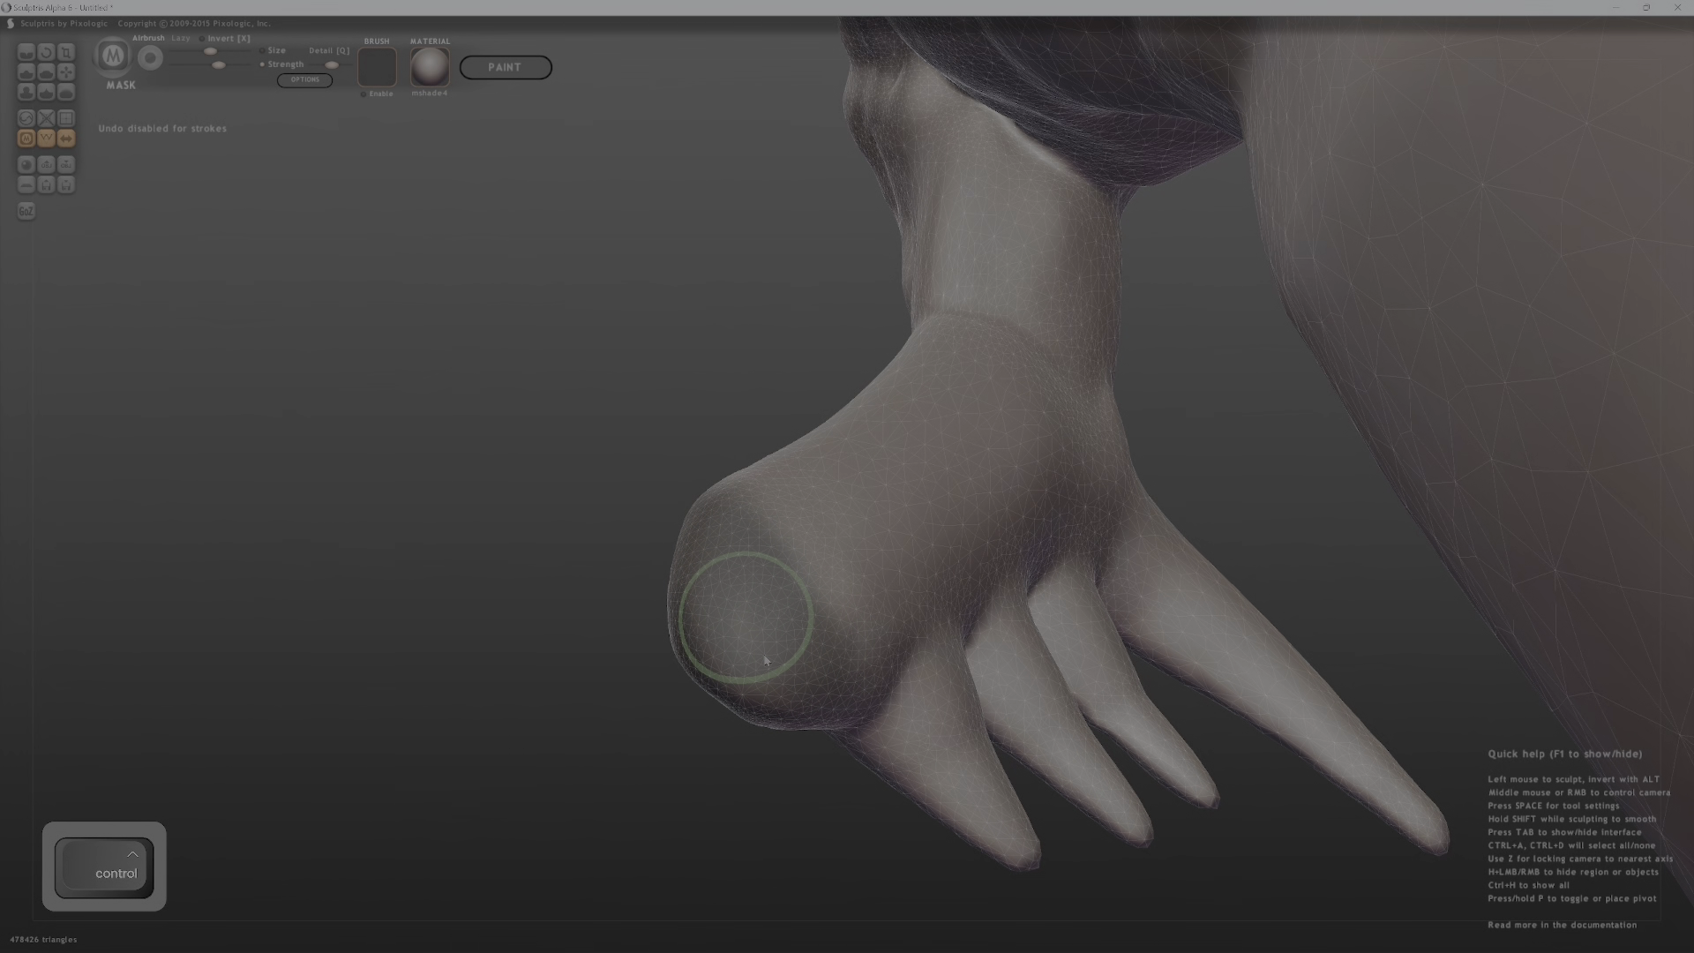
scroll(748, 661, up, 2)
scroll(724, 713, down, 5)
Invert the mask and pull the unmasked forearm end forward and down with Grab in the left view.
middle_drag(839, 617, 1294, 752)
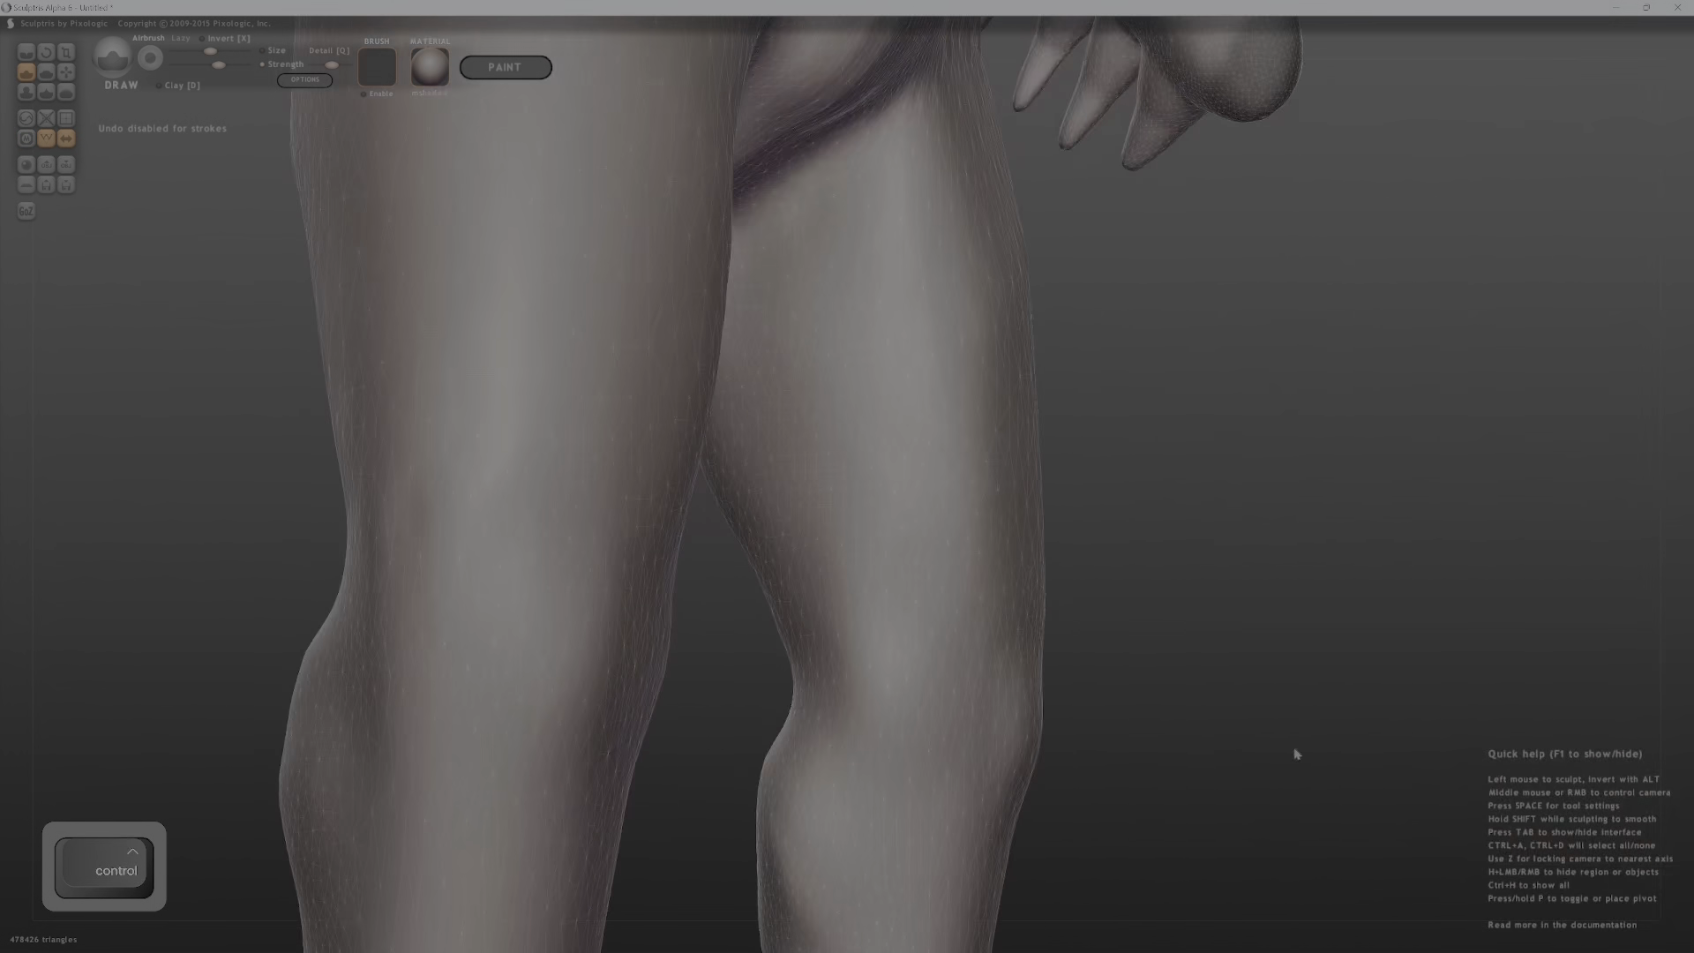
scroll(1294, 753, down, 5)
middle_drag(885, 347, 997, 556)
scroll(822, 425, up, 2)
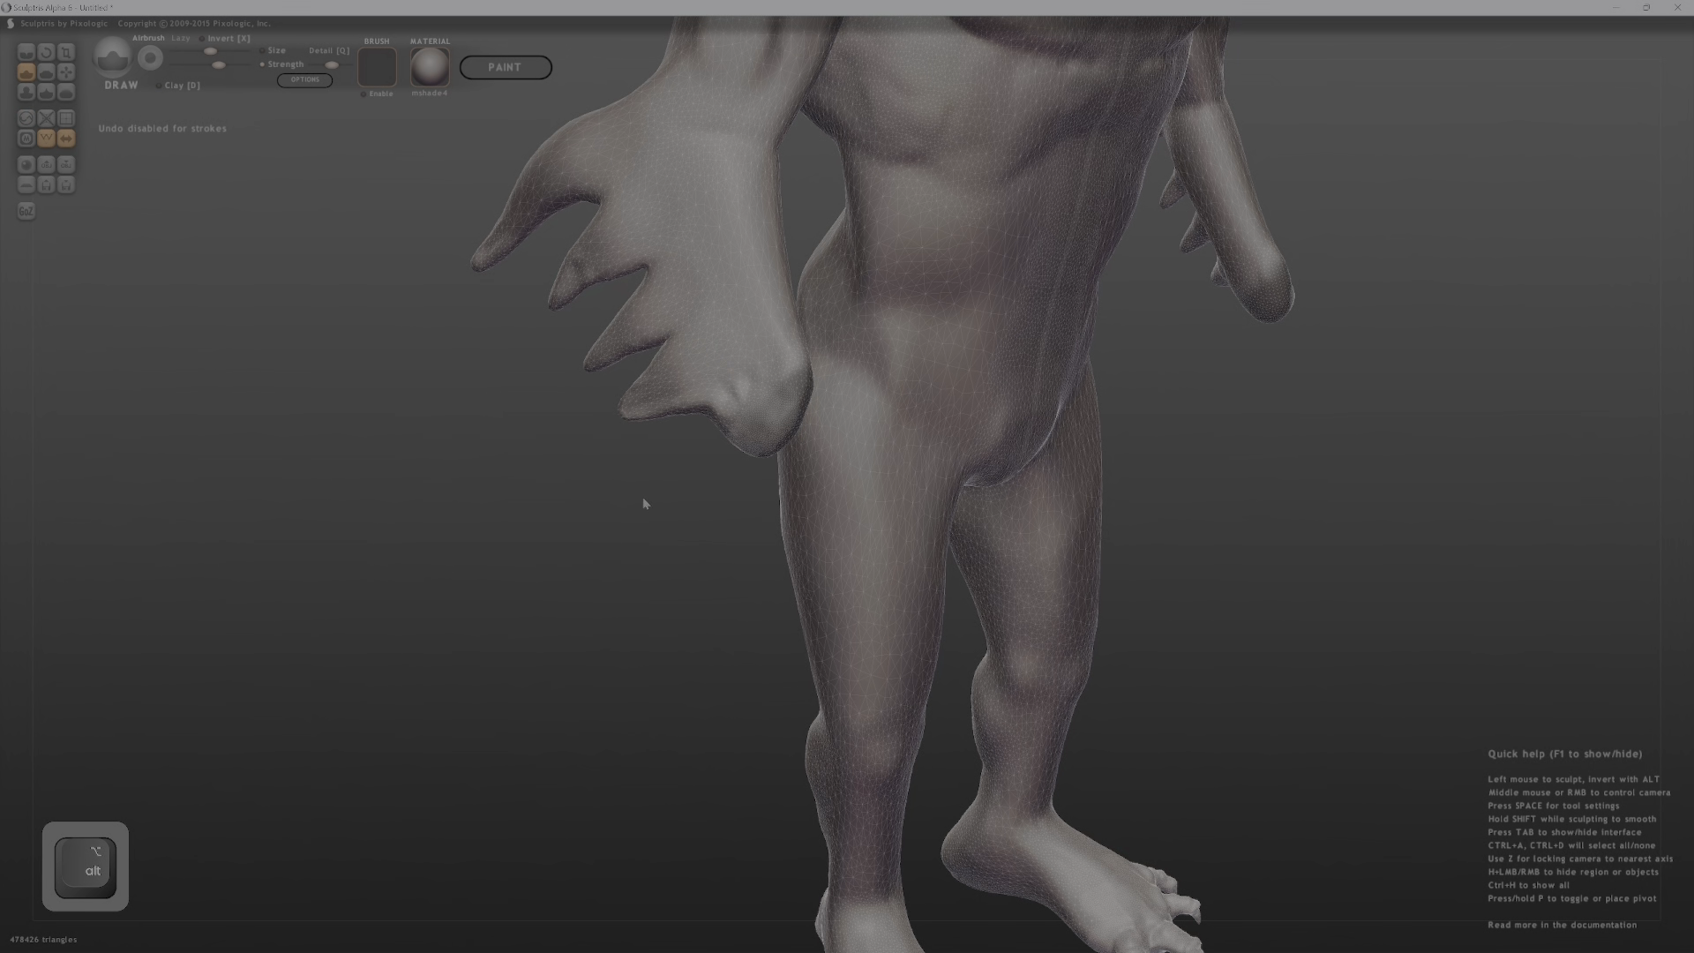
ctrl+click(614, 504)
key(g)
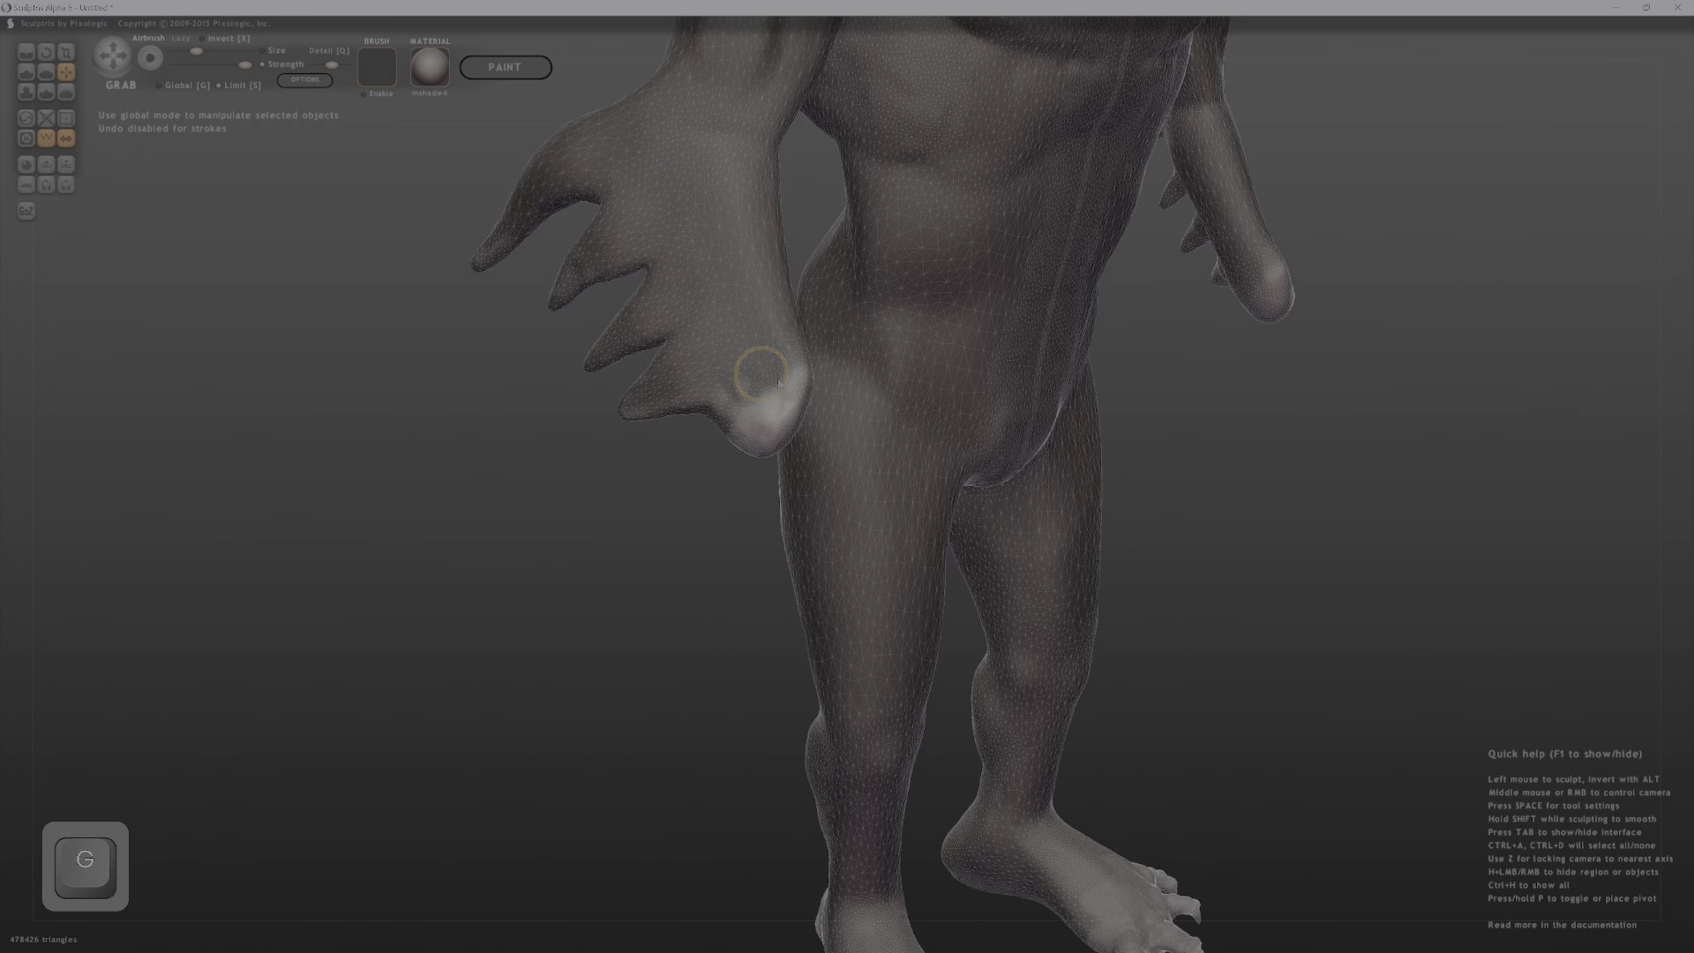
right_drag(793, 445, 965, 377)
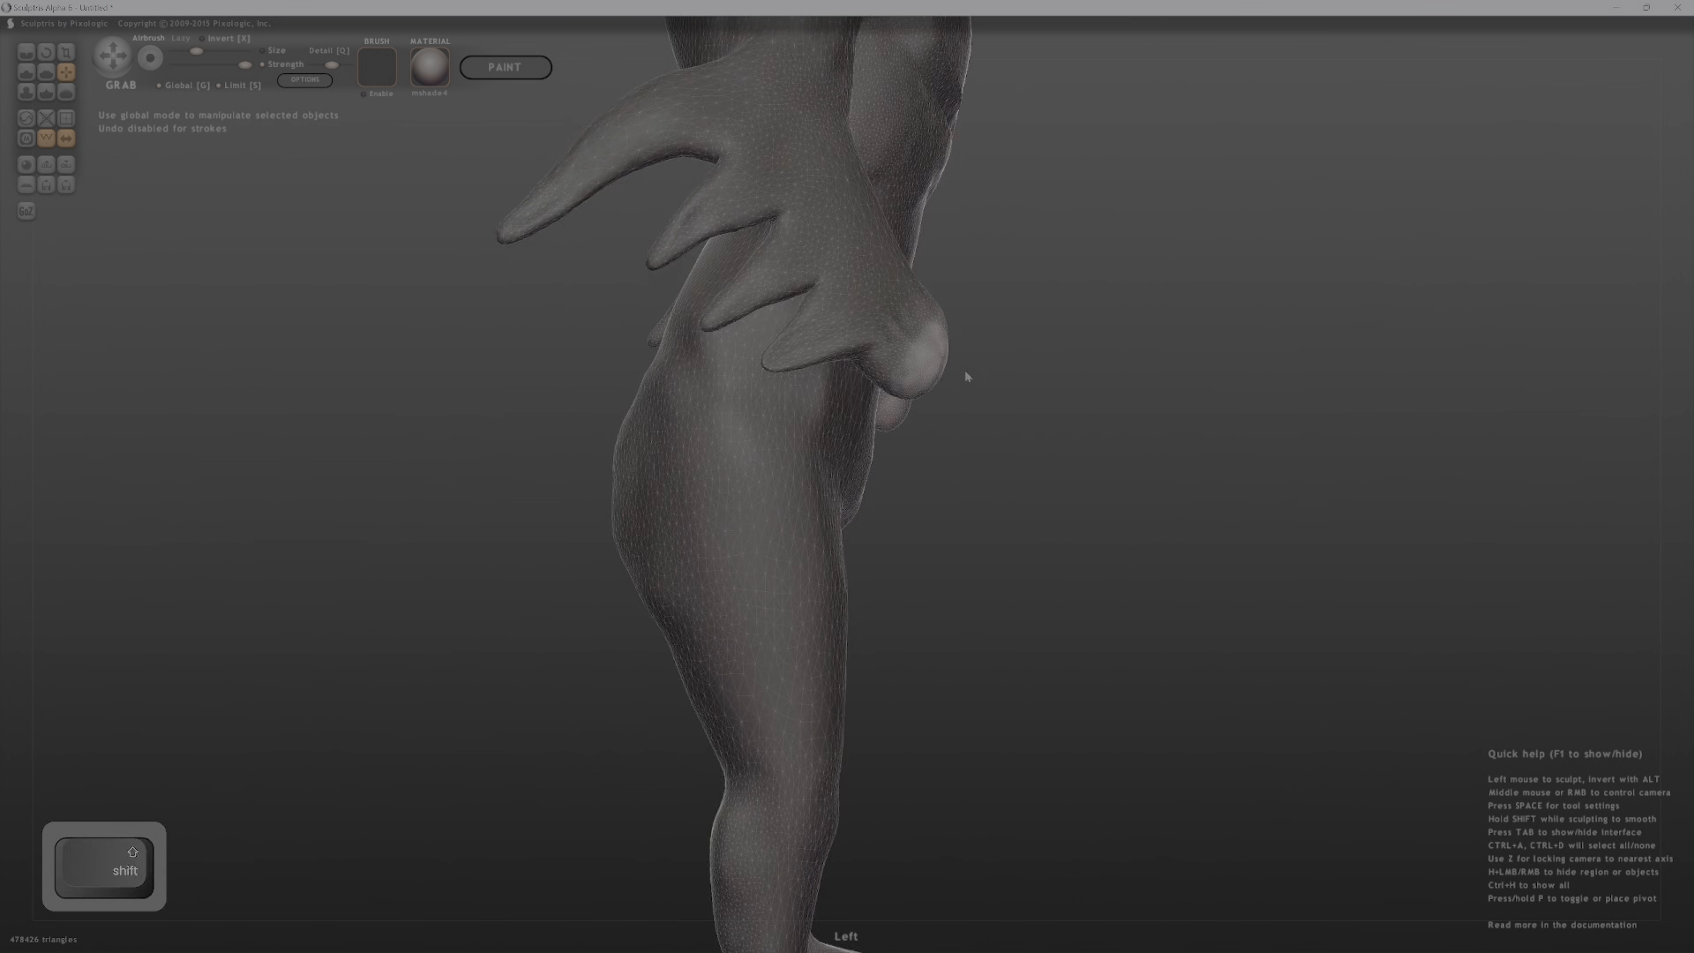
drag(935, 365, 1021, 426)
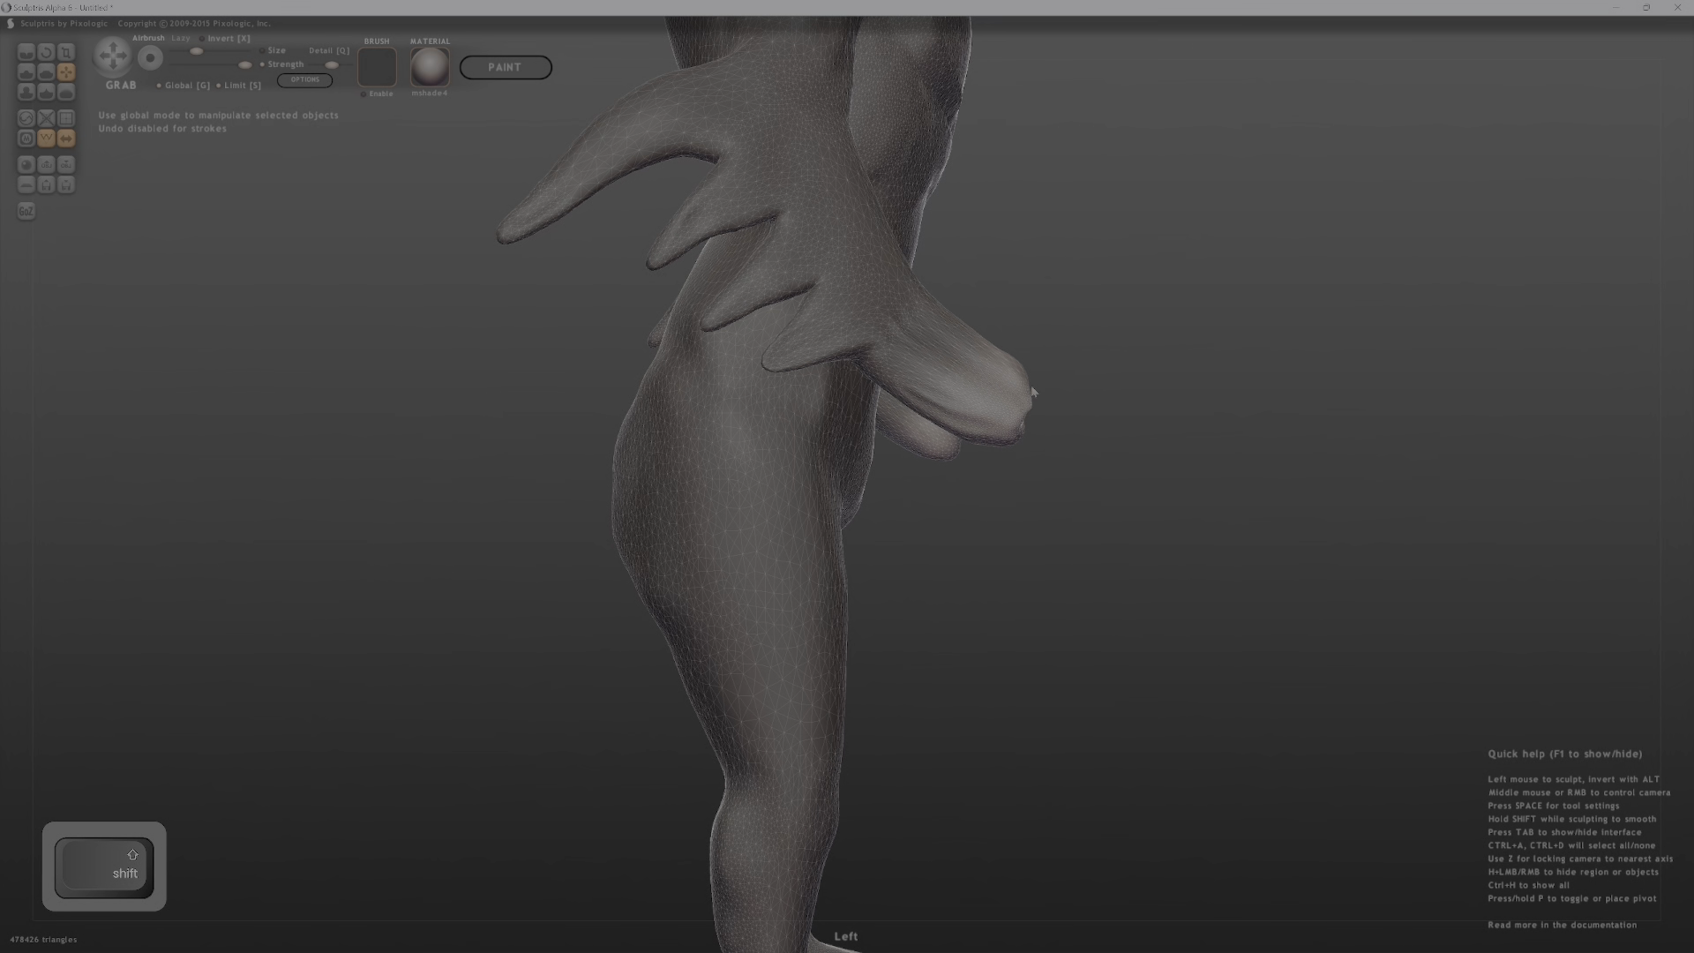
Mask the stretched wrist area so only the block at the forearm's end stays unmasked.
right_drag(1033, 391, 472, 329)
shift+drag(666, 454, 668, 447)
ctrl+right_drag(666, 462, 759, 516)
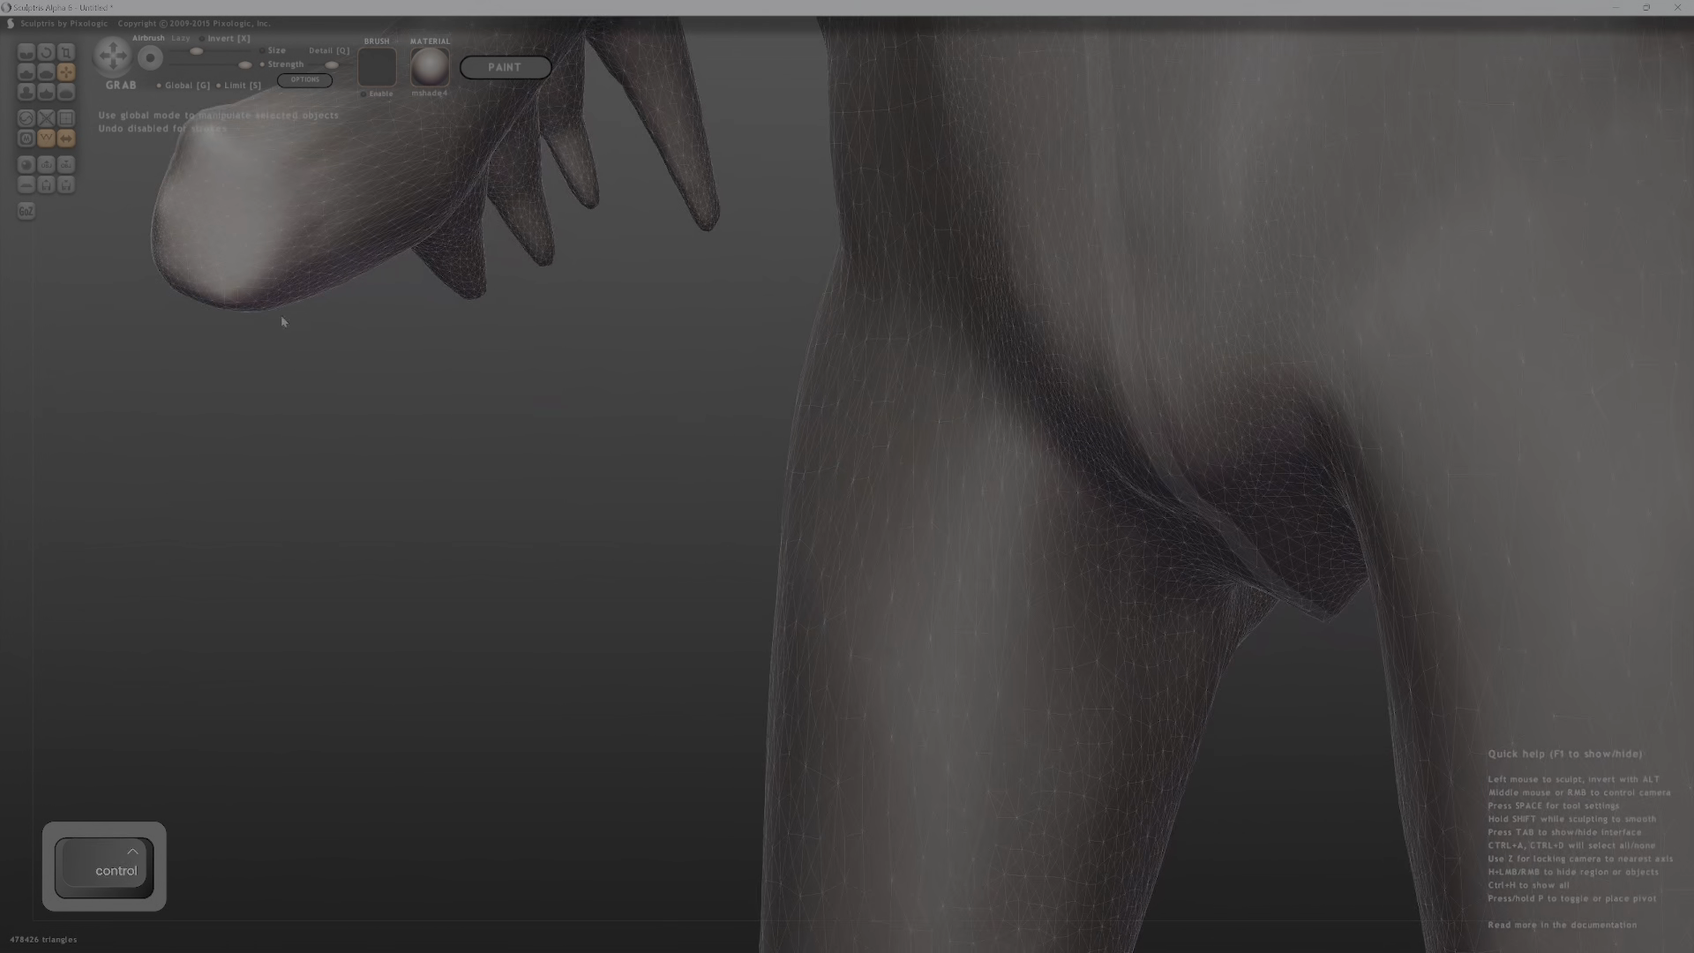
ctrl+right_drag(481, 372, 461, 491)
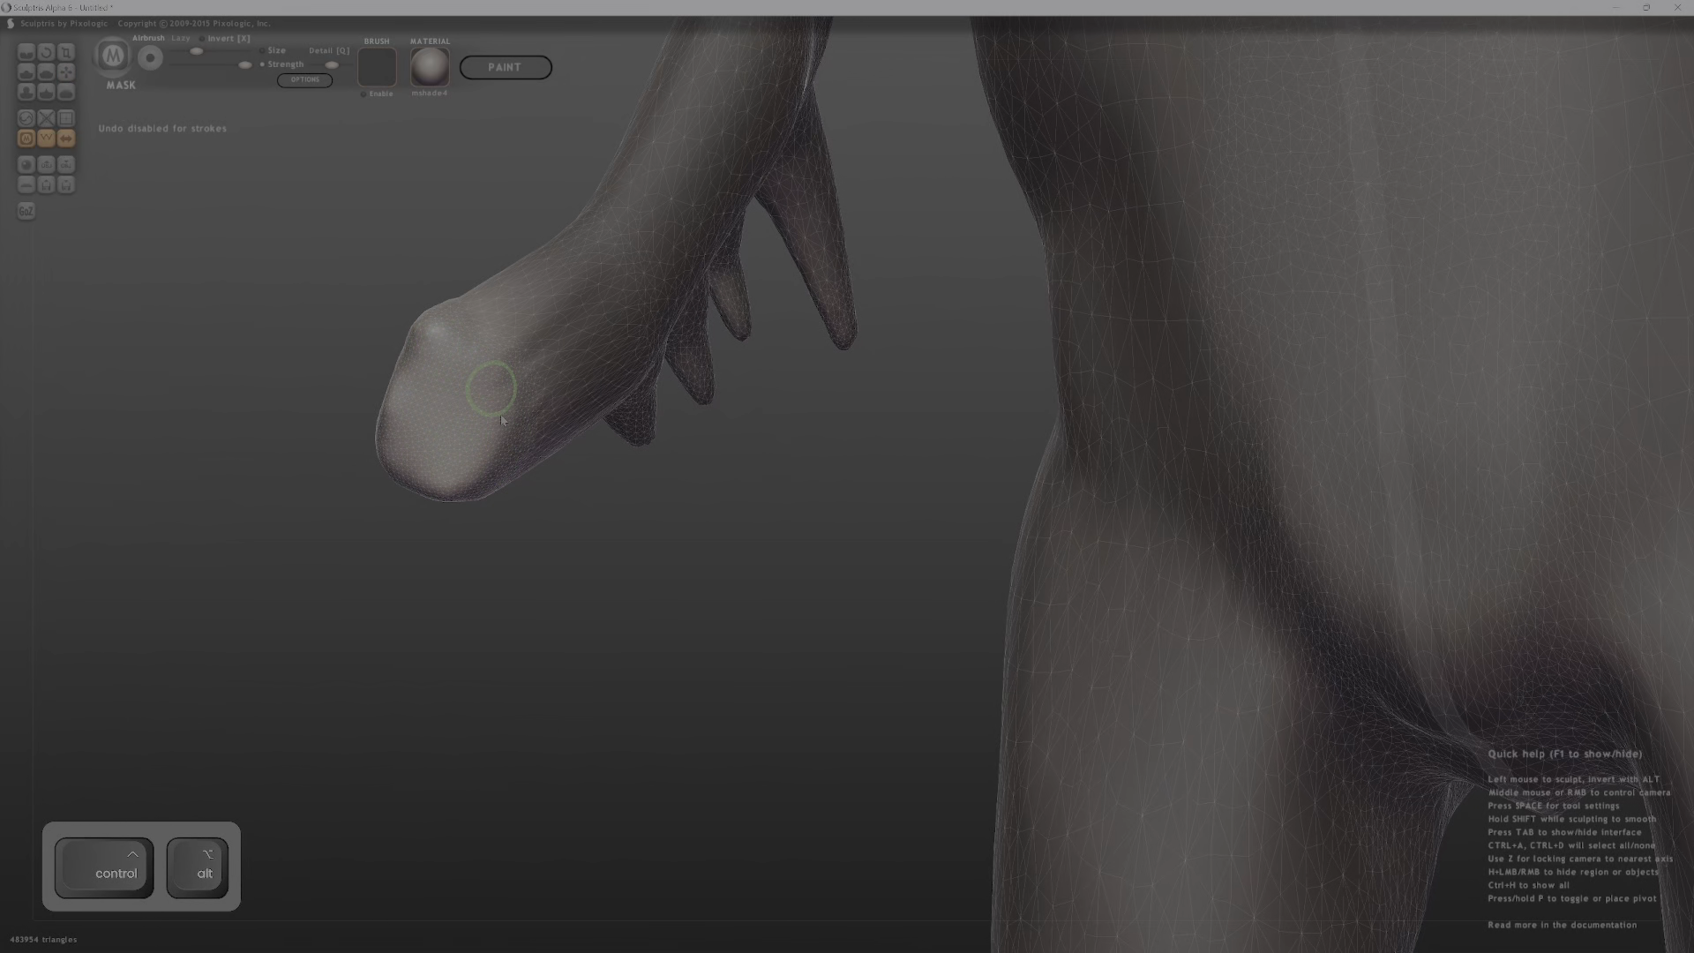
ctrl+right_drag(501, 420, 1141, 458)
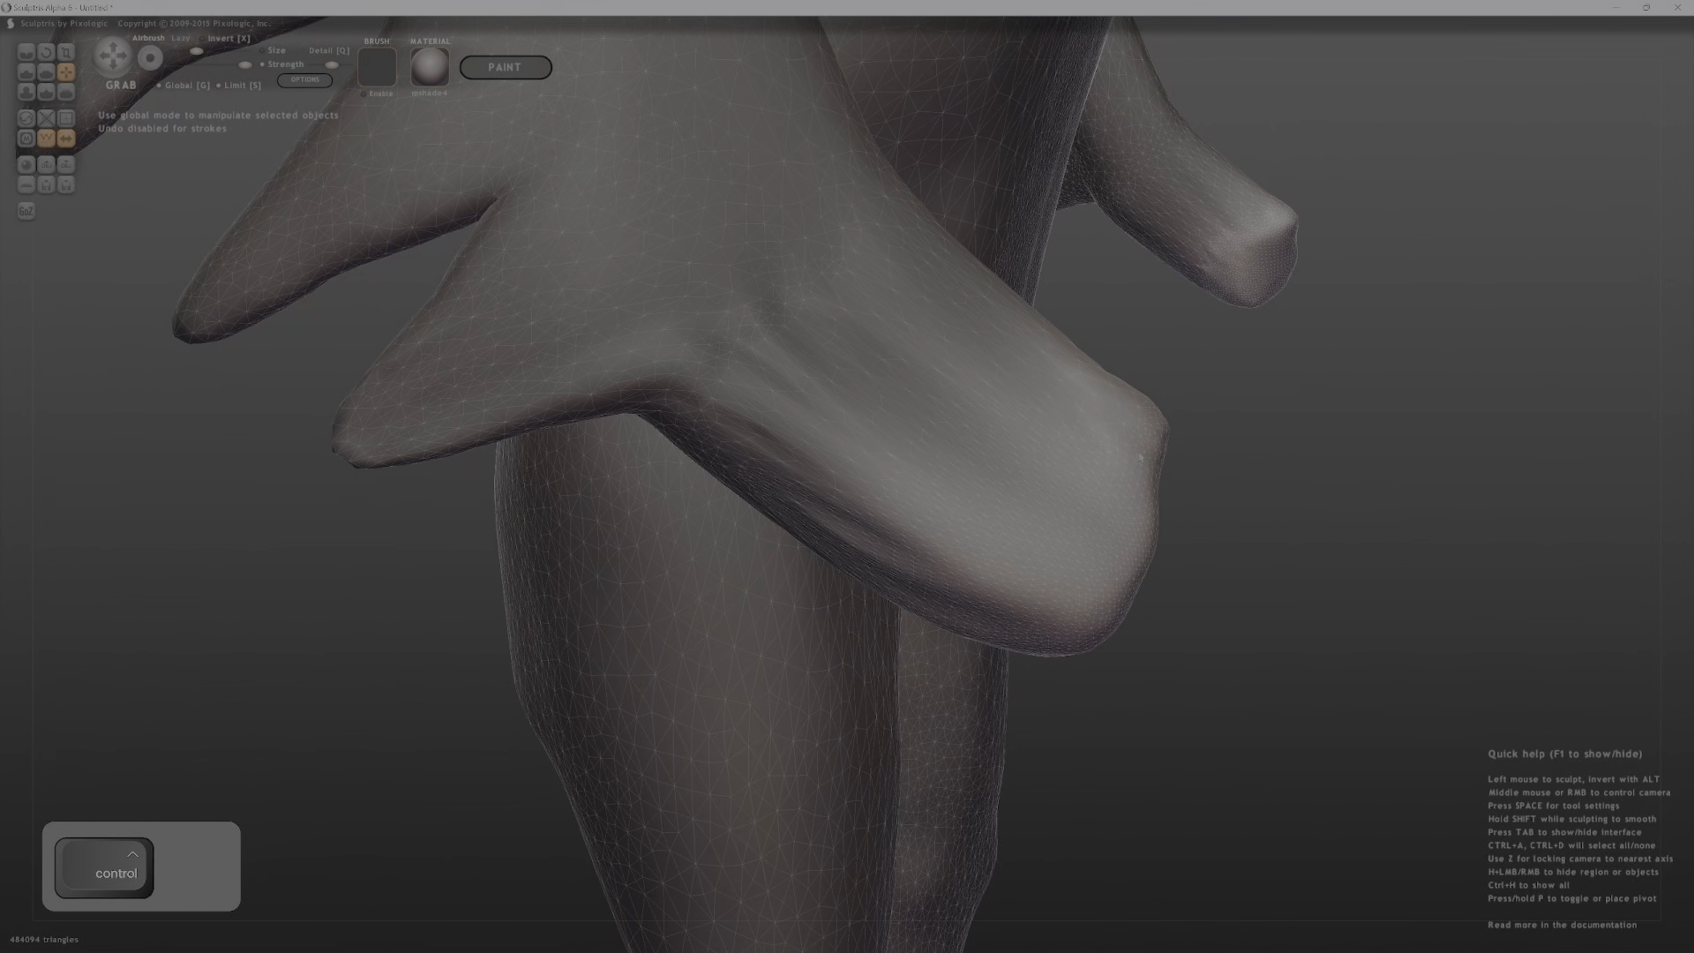
key(alt)
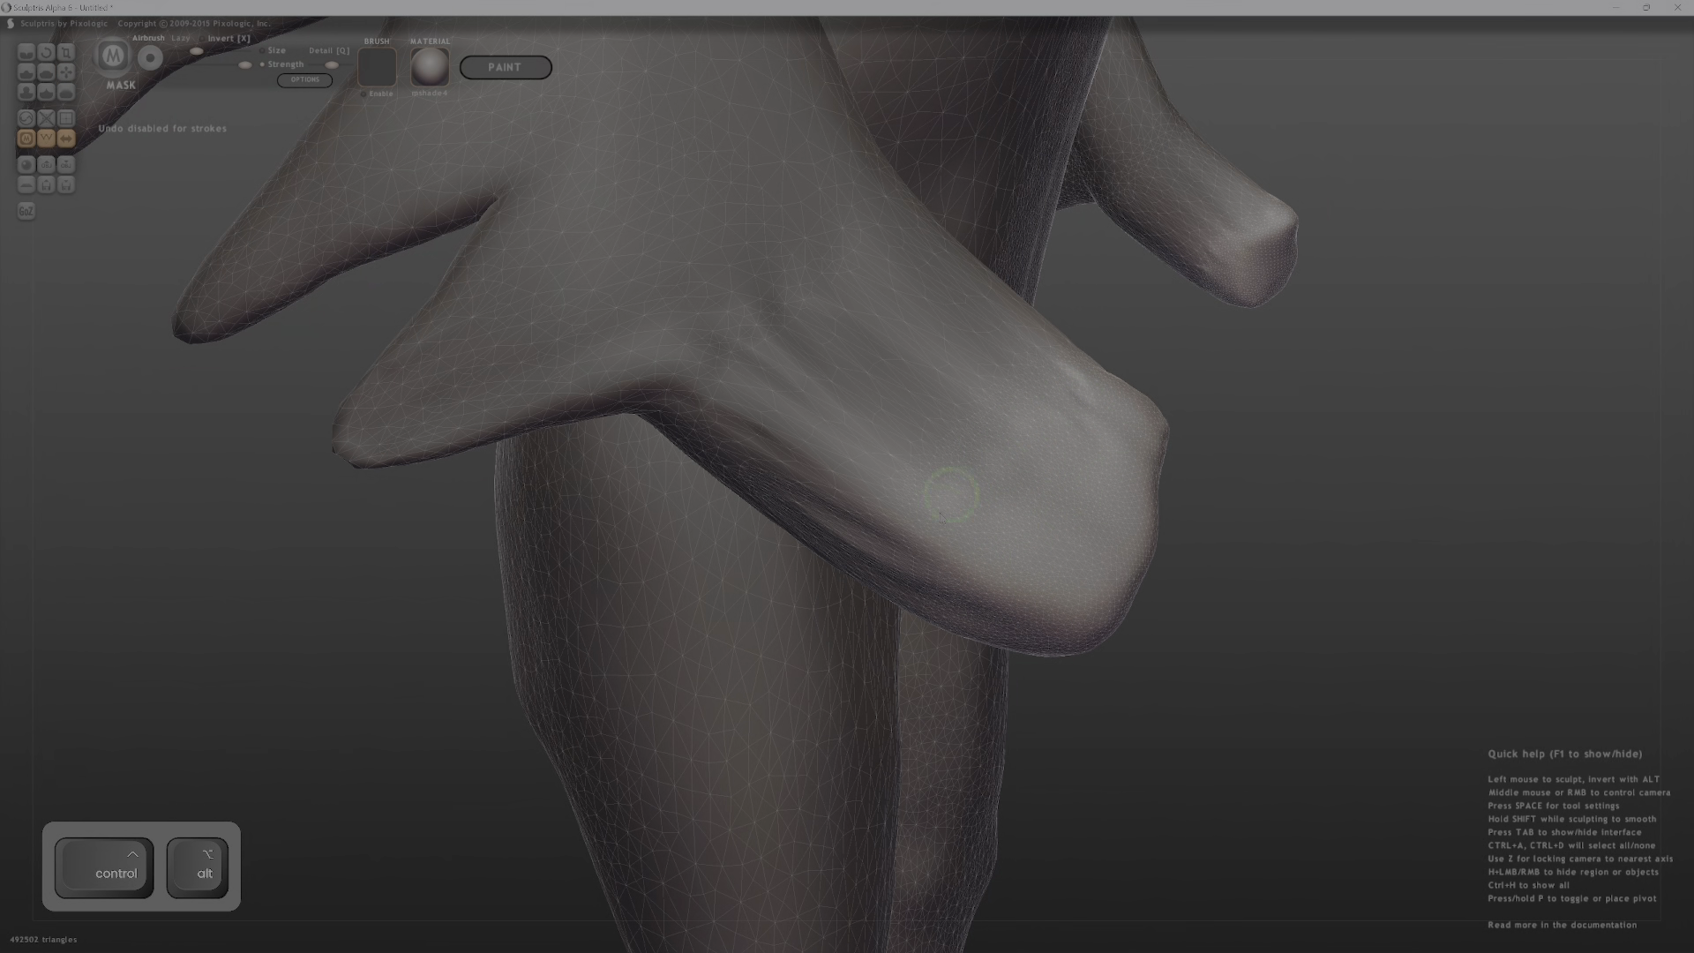
ctrl+right_drag(1008, 375, 987, 577)
key(alt)
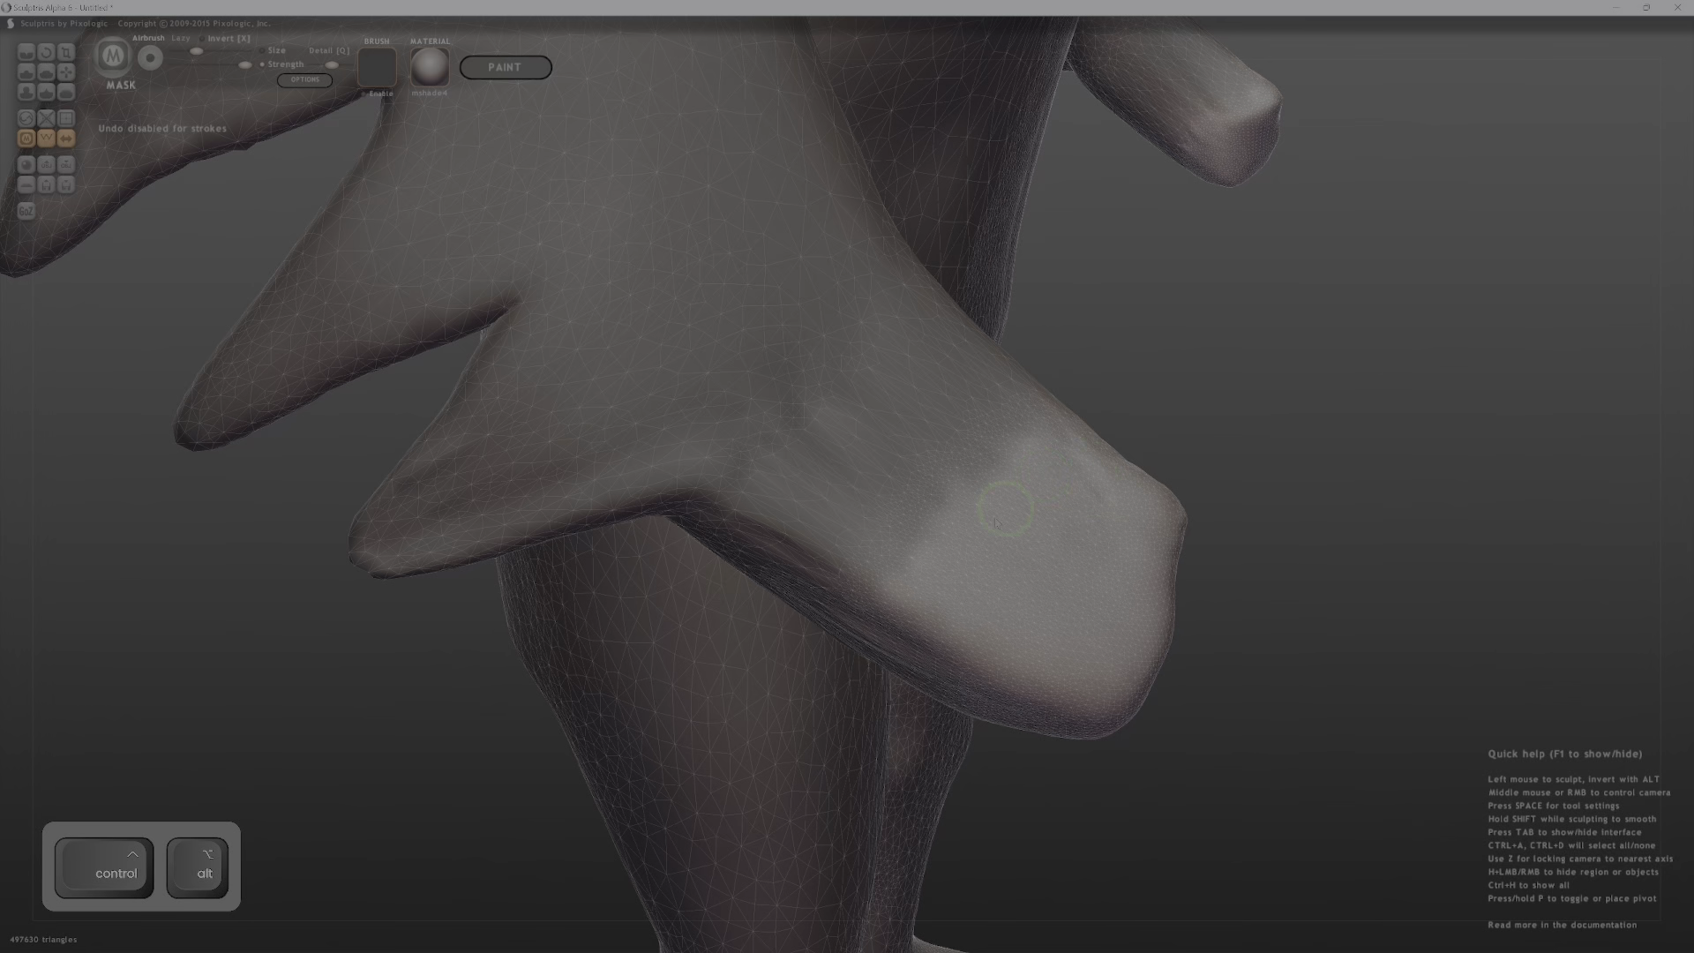
Continue the mask edge around the inner and outer wrist, and check it by inverting the mask twice.
mouse_move(996, 524)
middle_down()
mouse_move(937, 458)
mouse_move(569, 385)
mouse_move(542, 339)
middle_up()
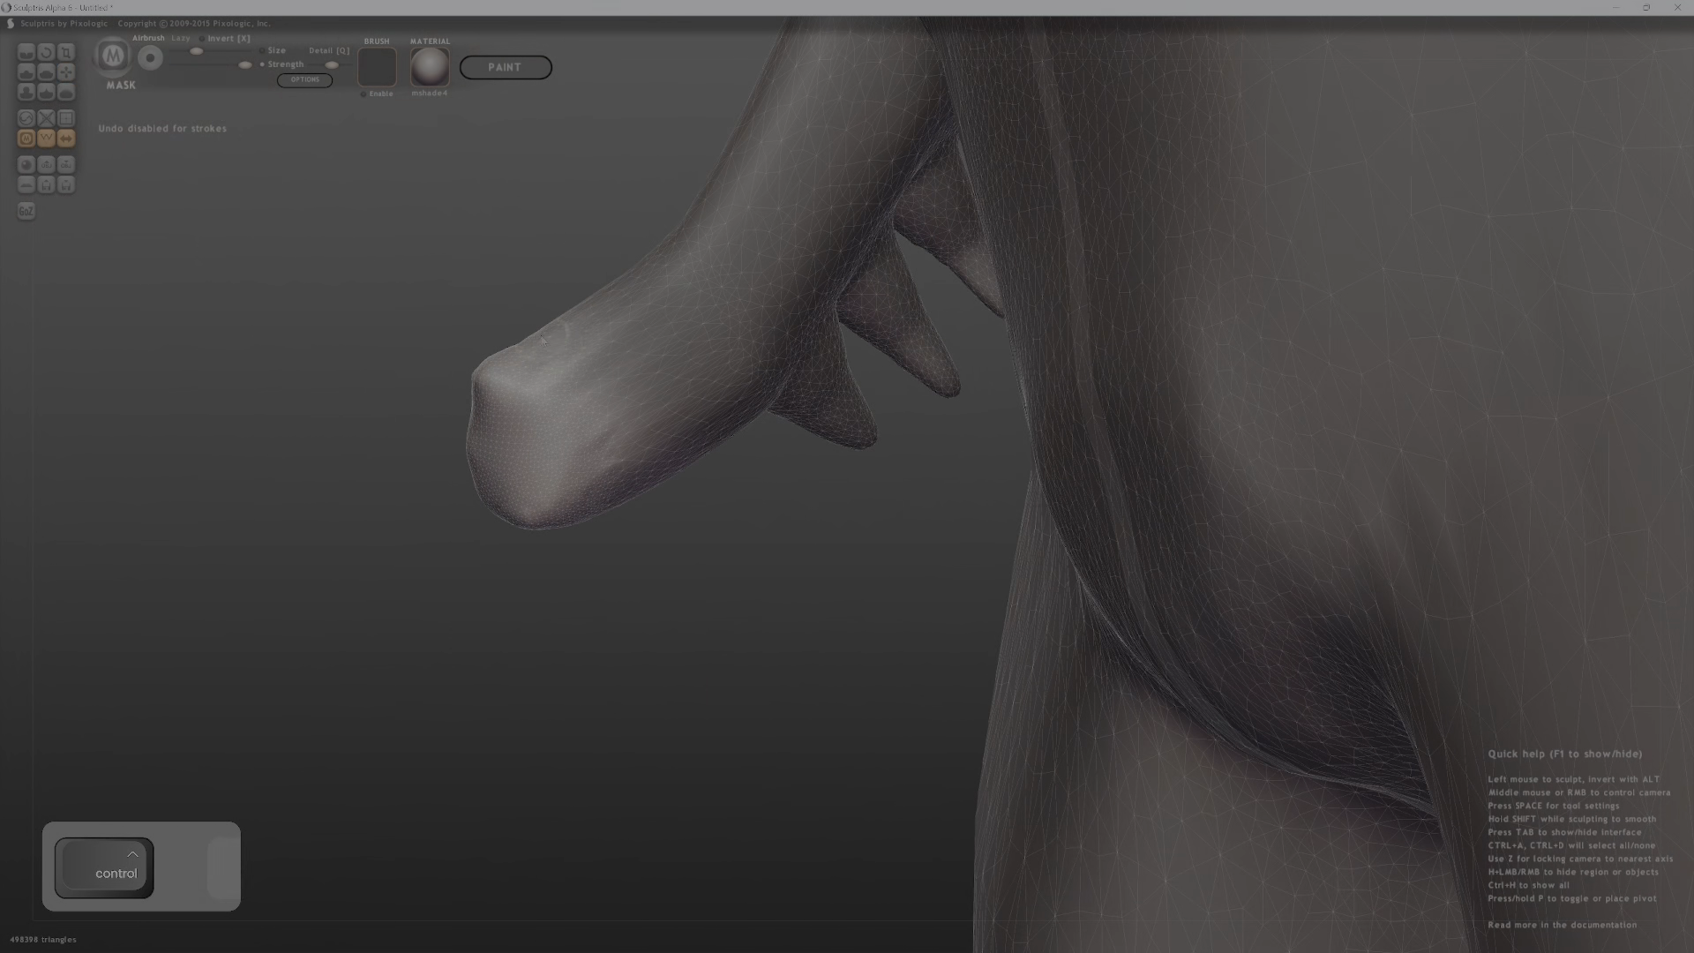
ctrl+alt+drag(564, 349, 580, 352)
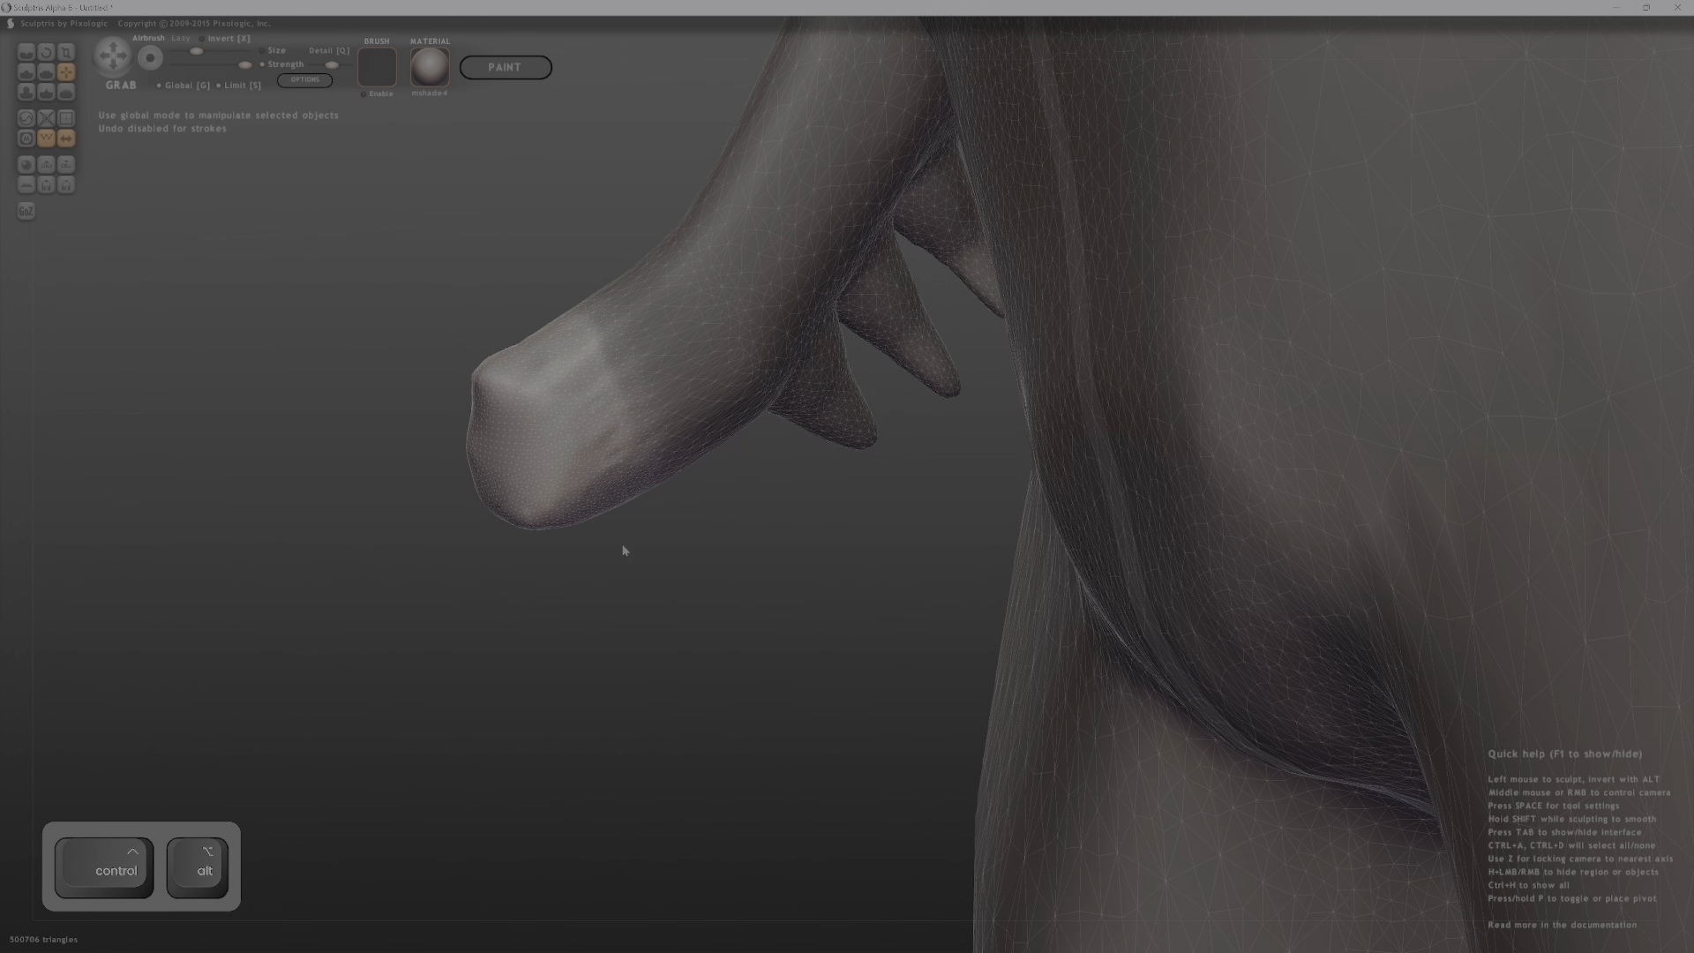
middle_drag(623, 549, 971, 388)
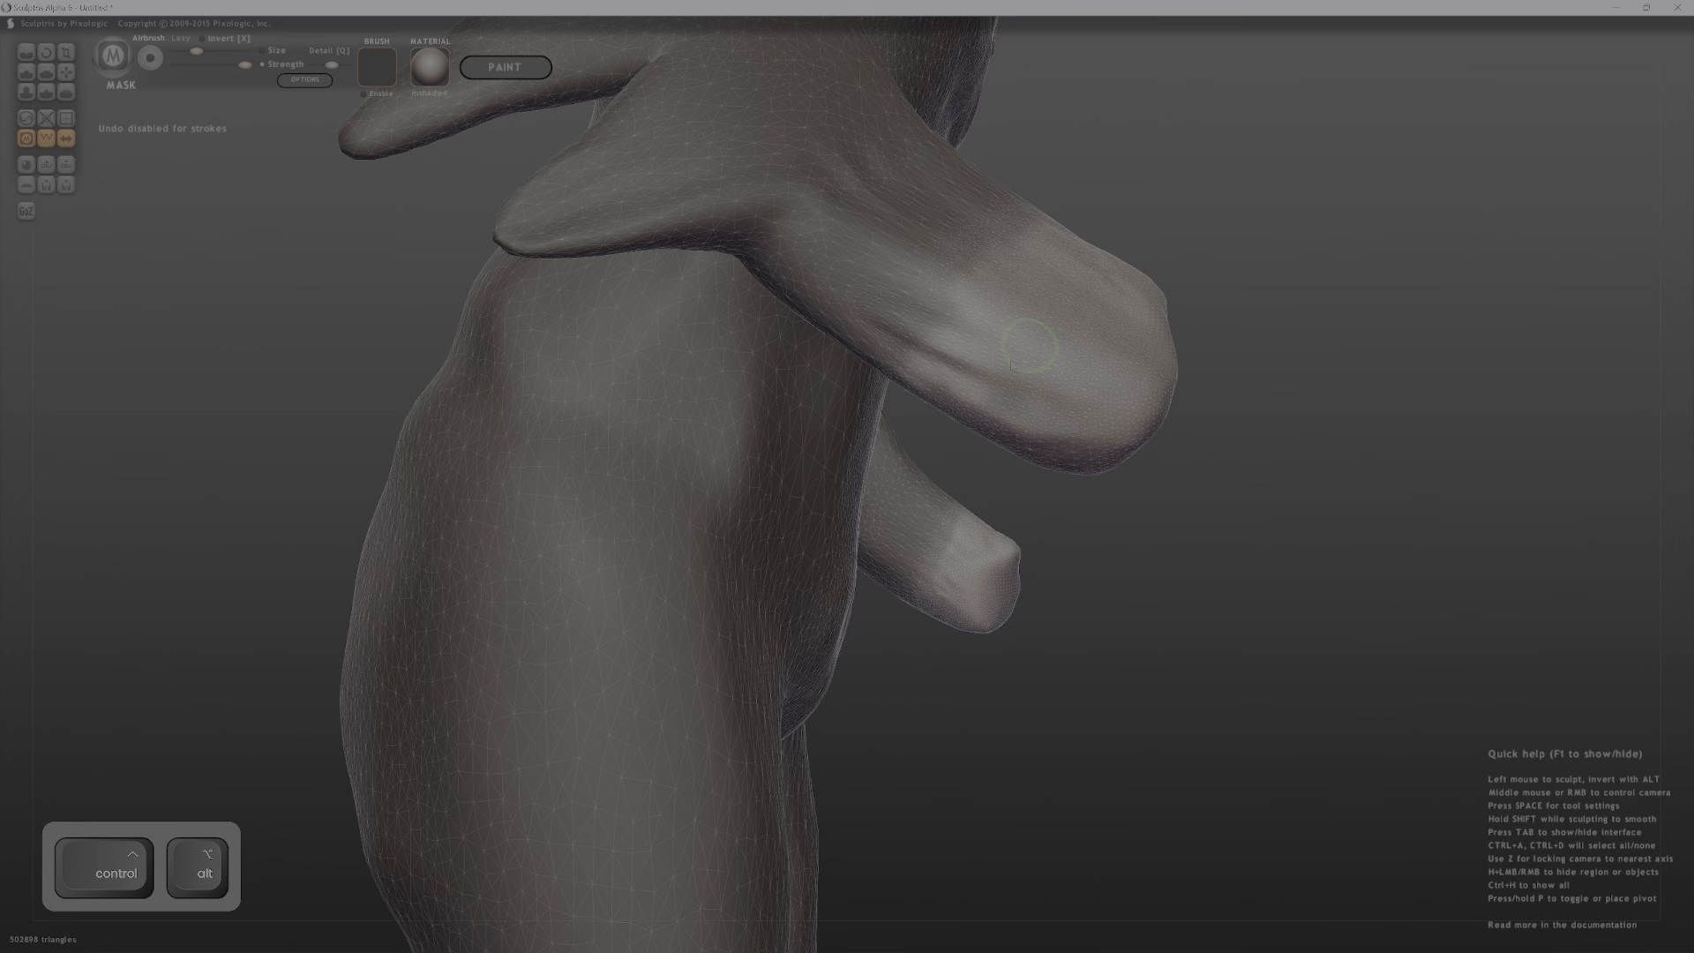
ctrl+click(1279, 499)
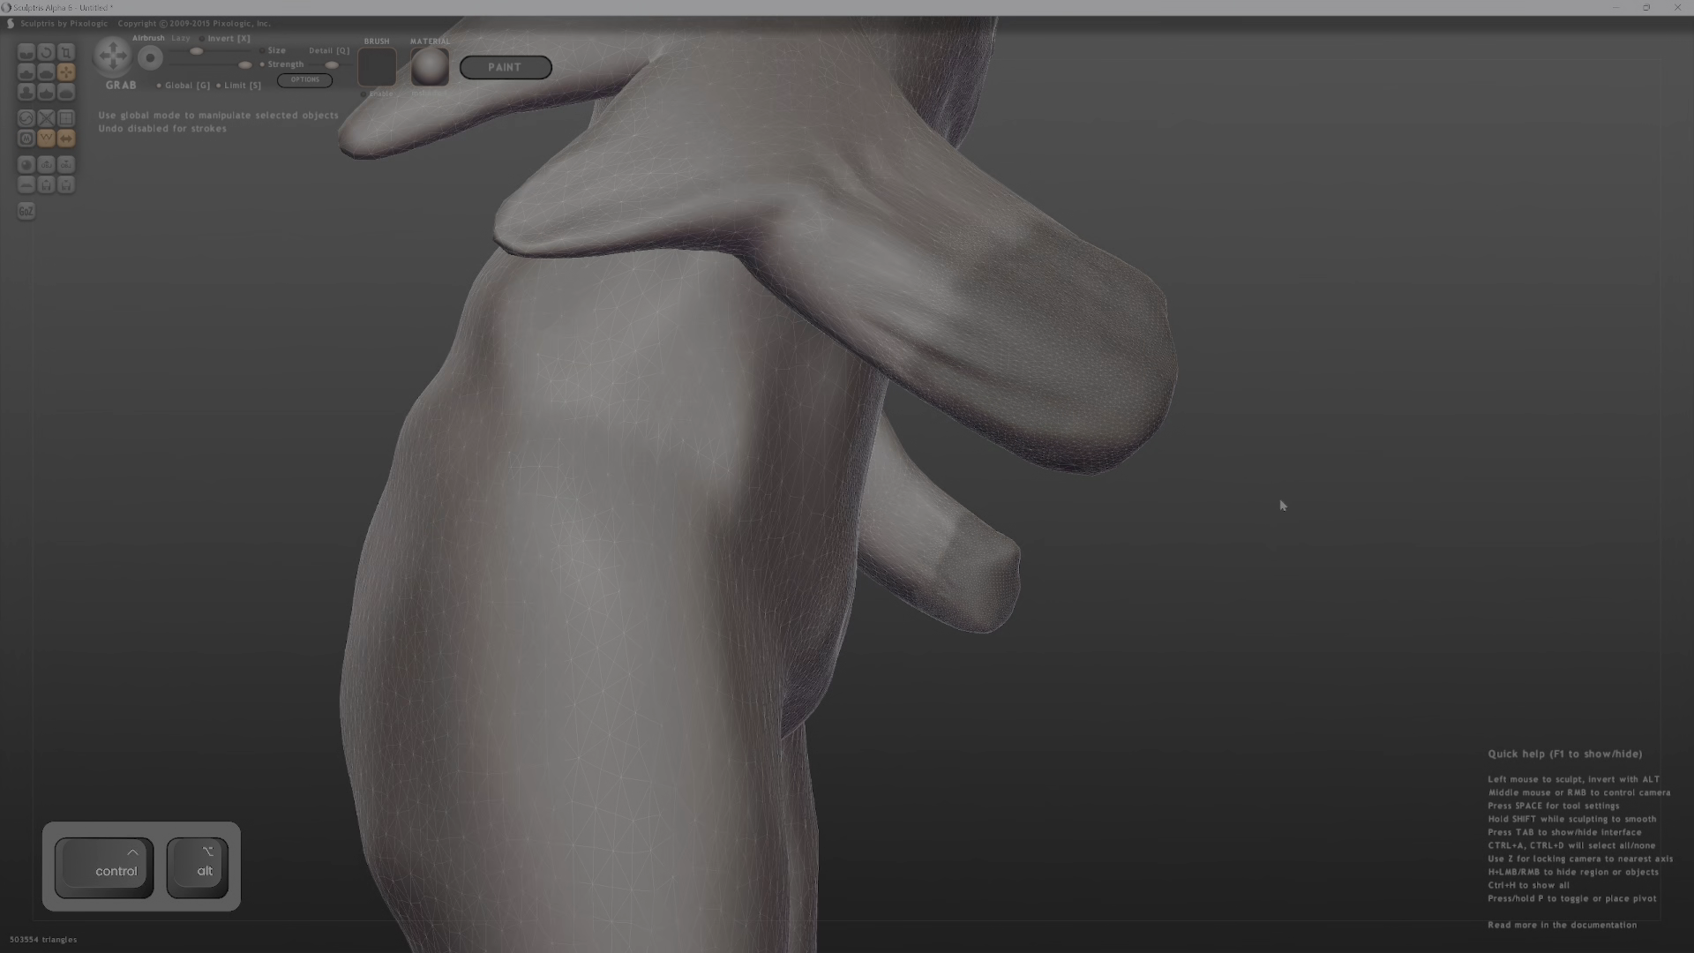
ctrl+click(1268, 499)
Lengthen the unmasked hand block slightly forward and down with Grab in the left view.
middle_drag(1272, 482, 1176, 476)
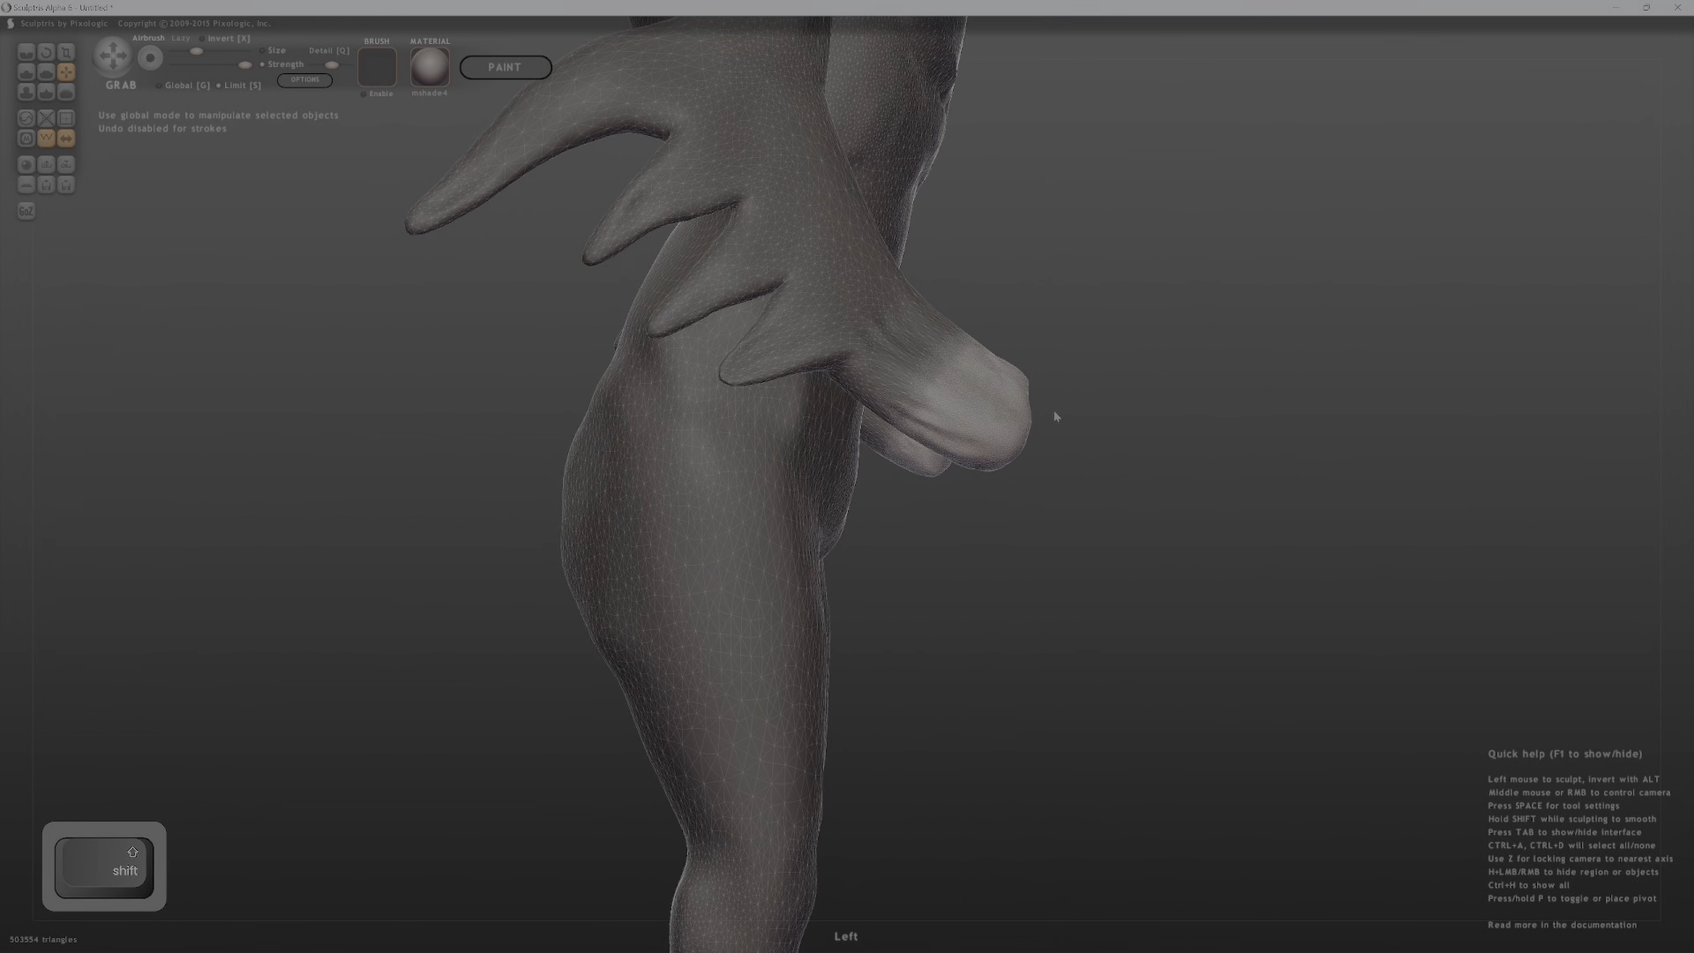
key(g)
drag(1052, 422, 1044, 441)
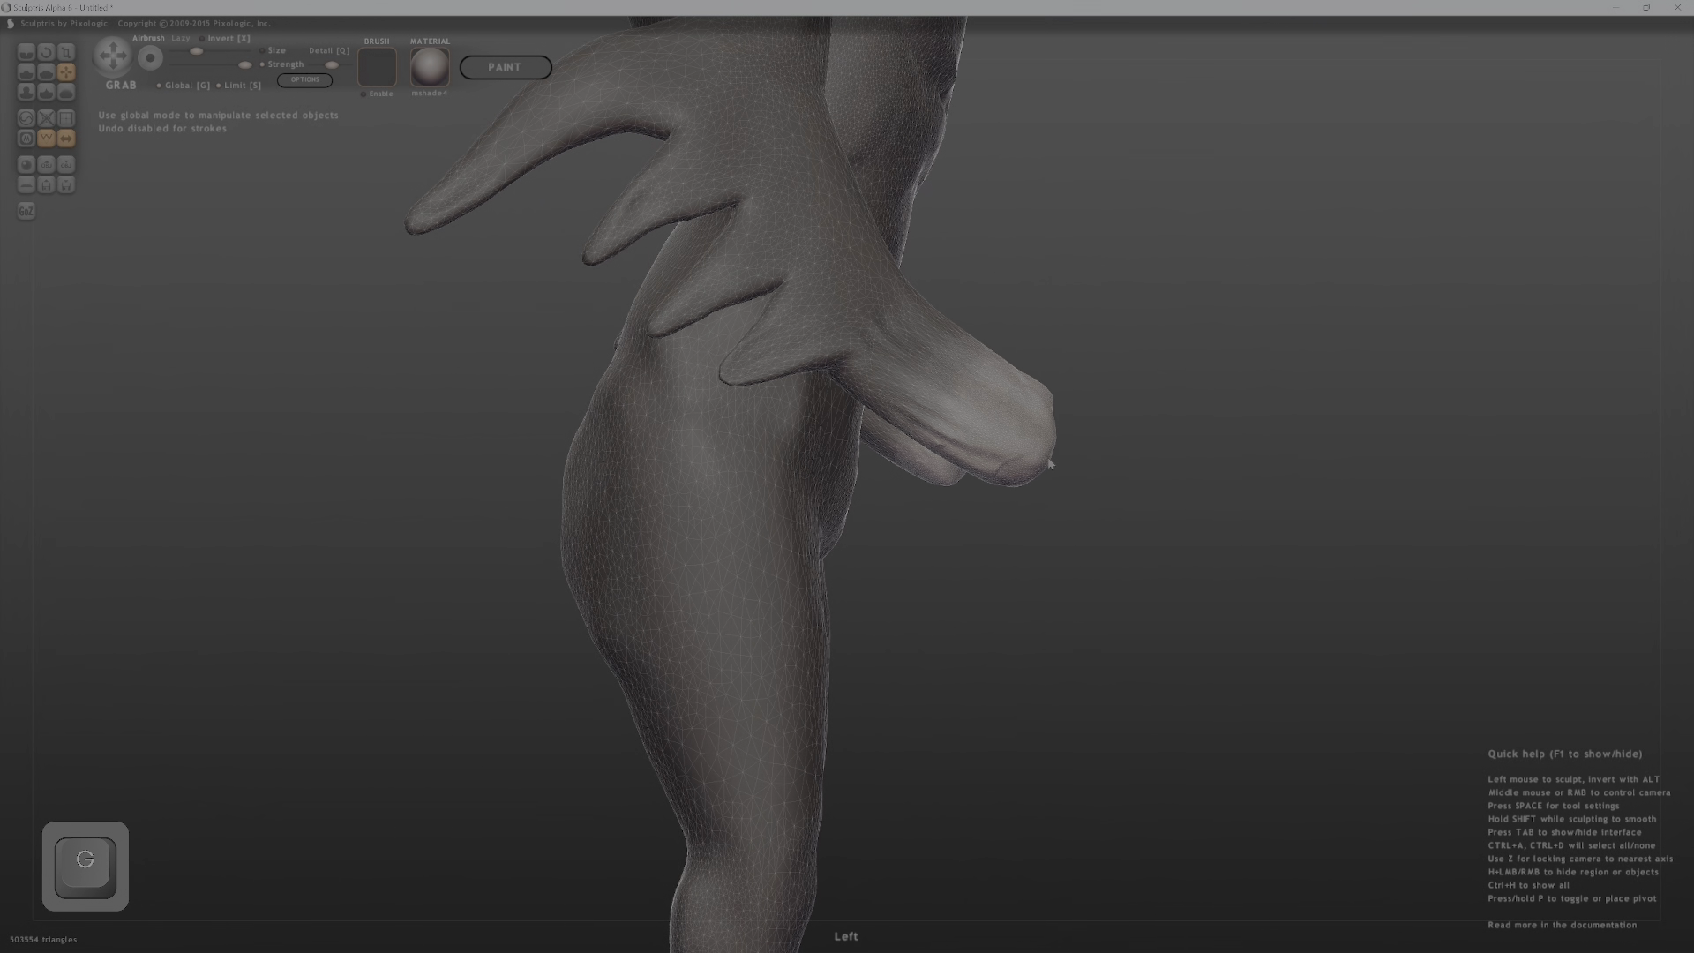
Pull a long, downward-bending finger out of the upper front edge of the hand block with Grab.
middle_drag(1076, 450, 781, 422)
middle_drag(935, 427, 1046, 428)
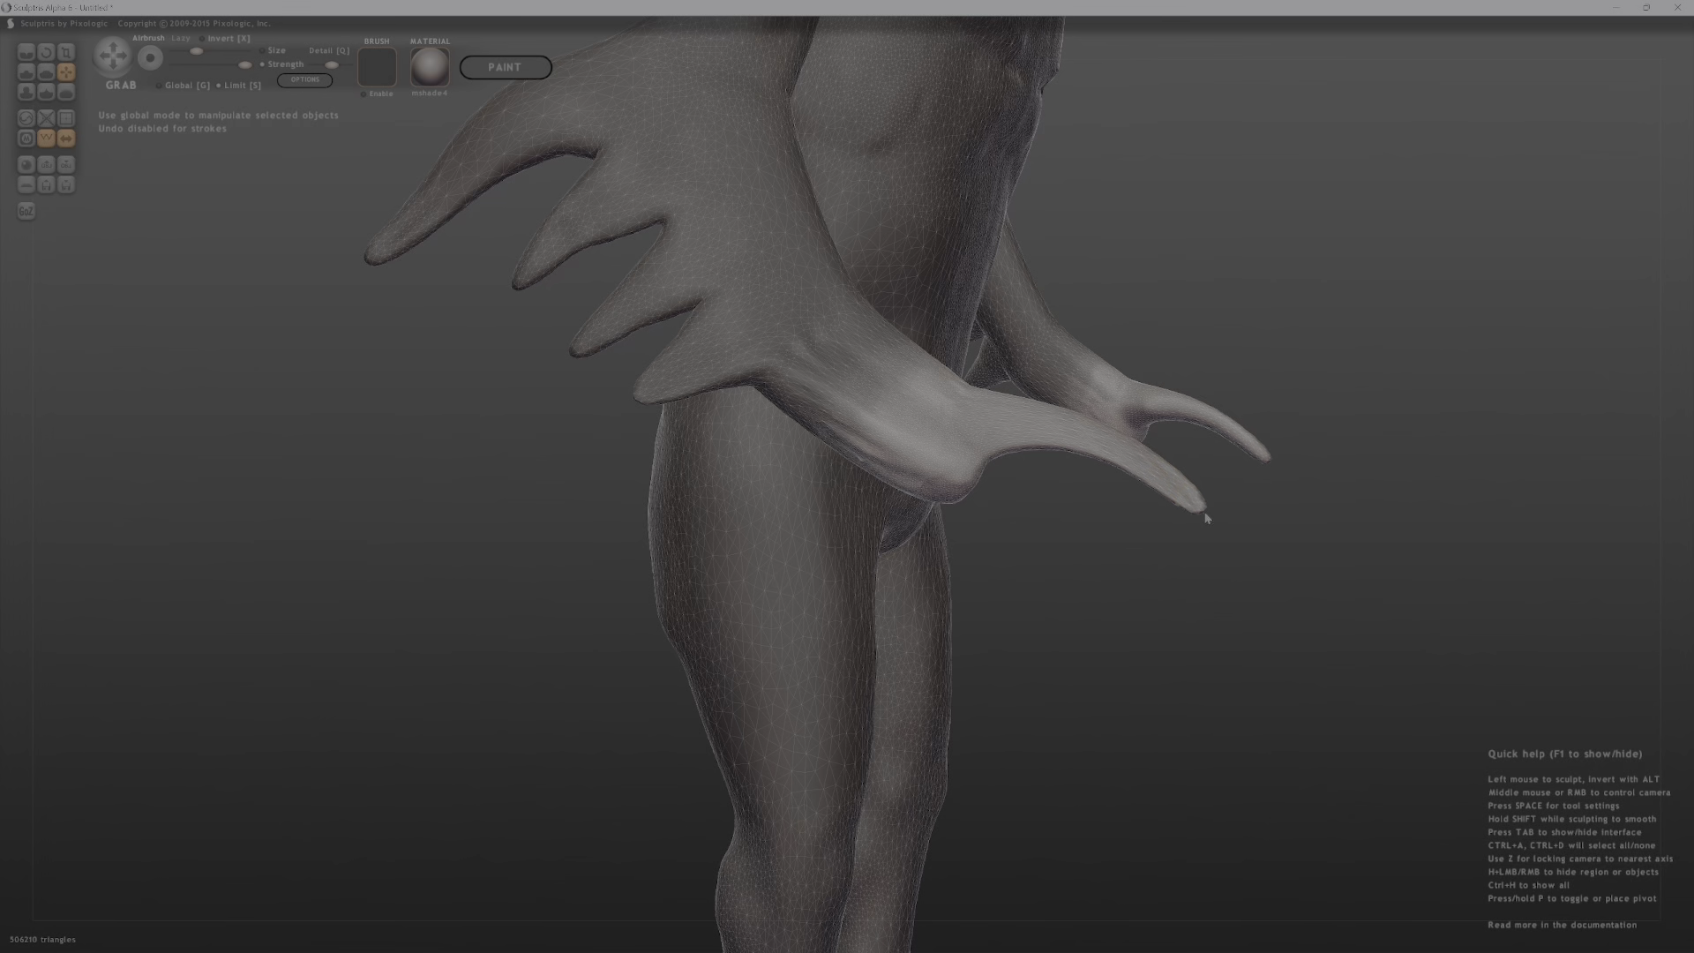
middle_drag(1243, 576, 1514, 633)
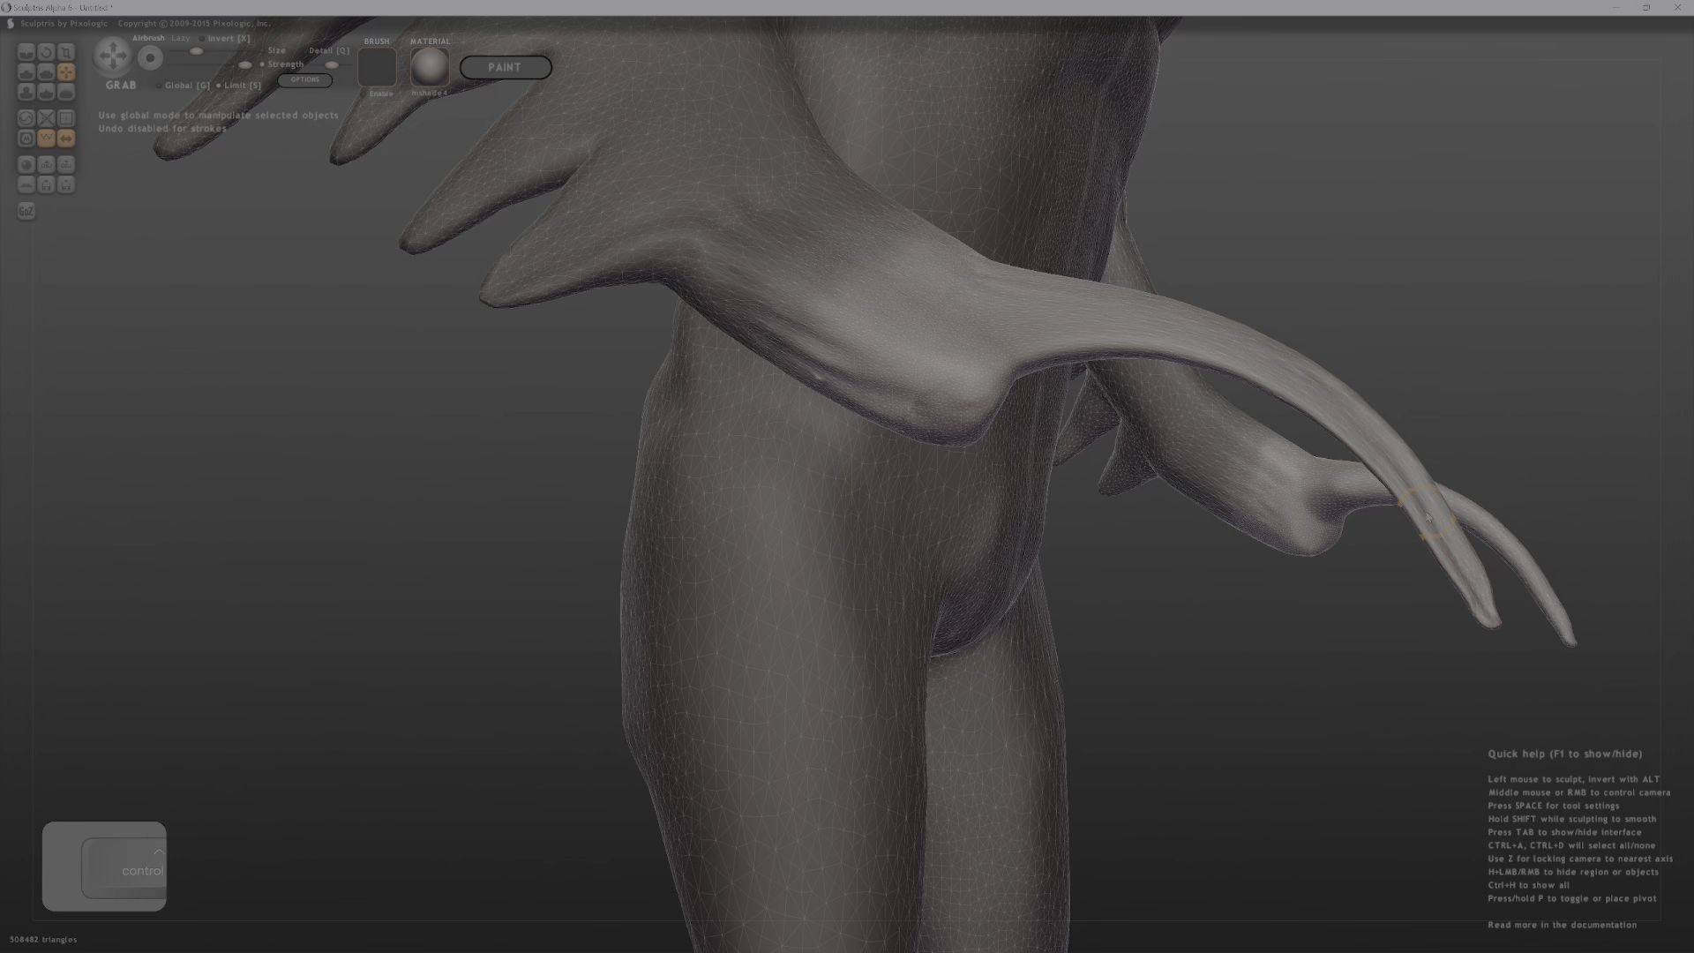
Arch the long finger outward and bend its tip down with a larger Grab brush.
key(bracketright)
drag(1436, 505, 1459, 490)
mouse_move(1329, 427)
mouse_down()
mouse_move(1345, 407)
mouse_move(1444, 483)
mouse_up()
drag(1497, 609, 1462, 625)
middle_drag(1475, 537, 1470, 547)
drag(1467, 545, 1434, 531)
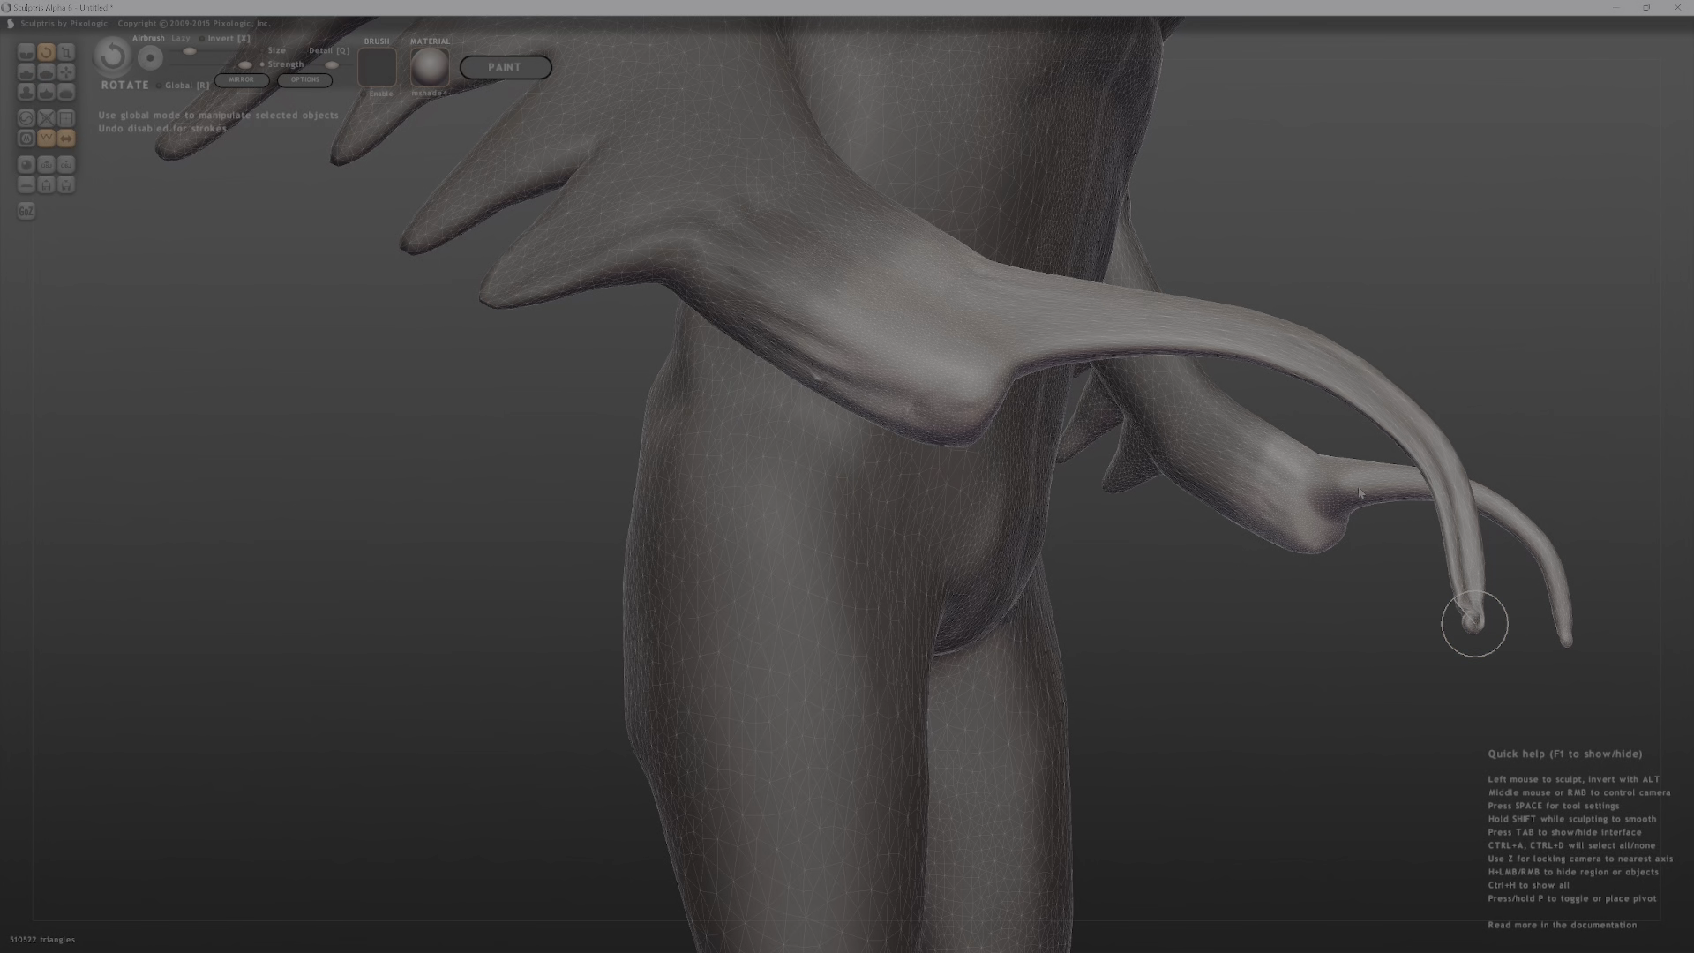
Try to turn the fingertip with the enlarged Rotate brush.
key(])
key(])
key(])
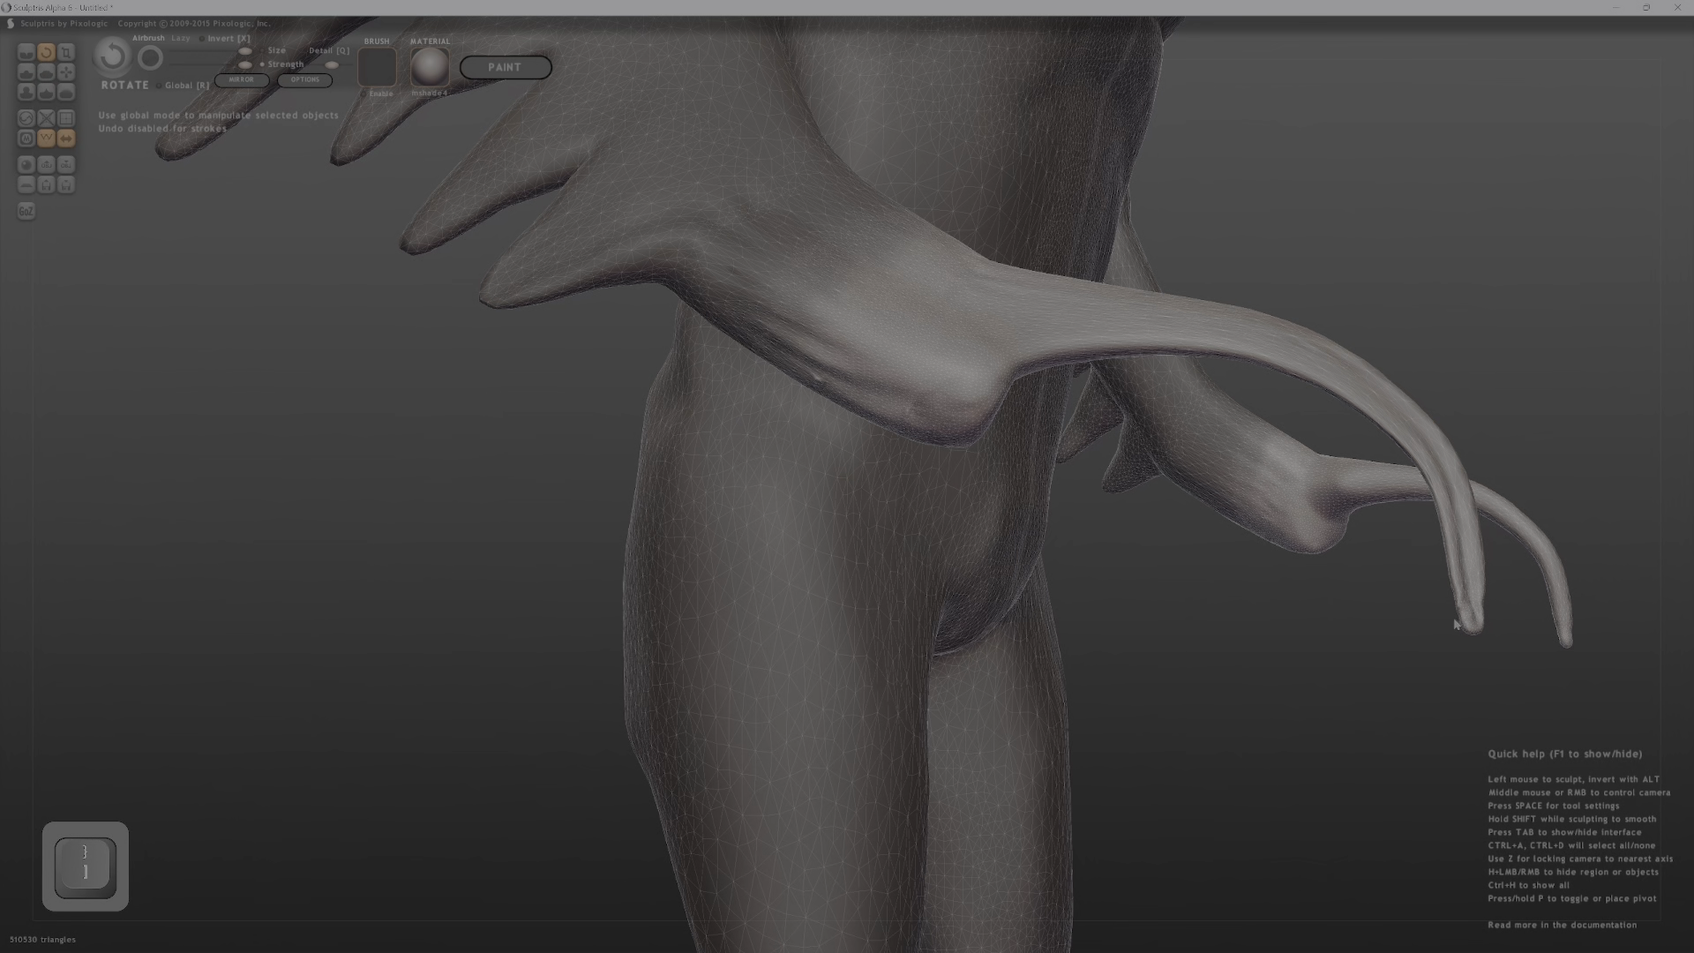
drag(1439, 626, 1307, 600)
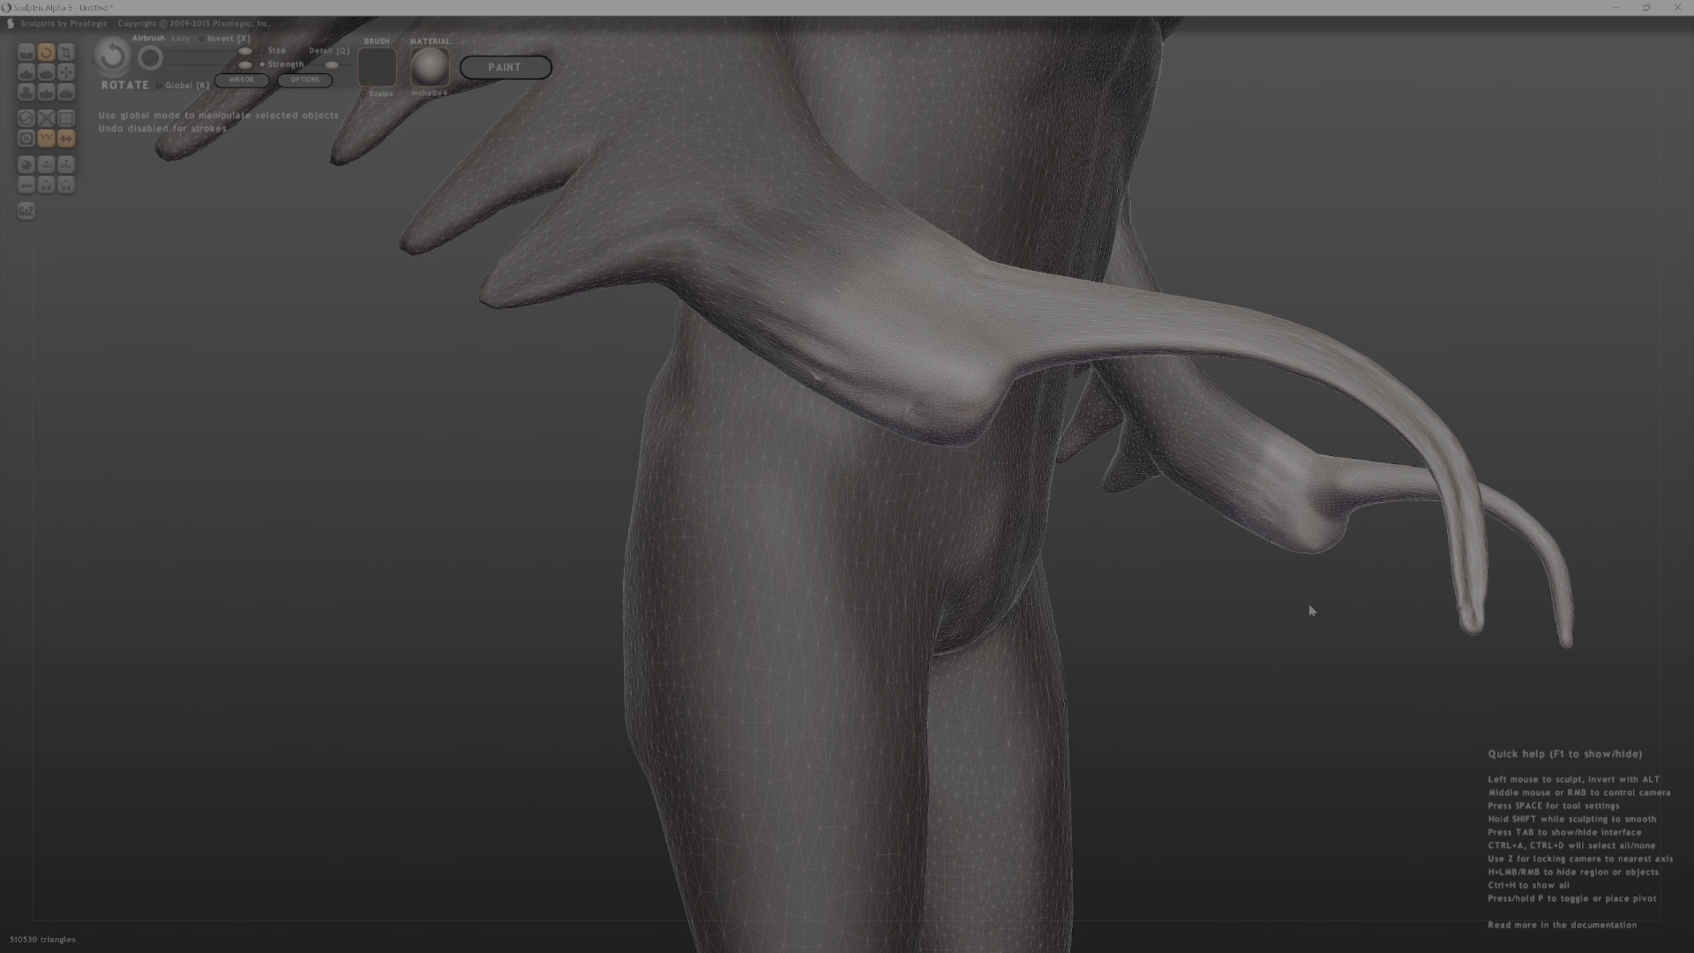
Pull the lower part of the palm into shape with Grab, and smooth the palm and long finger.
key(g)
middle_drag(1315, 607, 1520, 435)
middle_drag(1081, 380, 1138, 370)
mouse_move(1040, 421)
mouse_down()
mouse_move(1036, 448)
mouse_move(990, 479)
mouse_up()
middle_drag(991, 479, 397, 551)
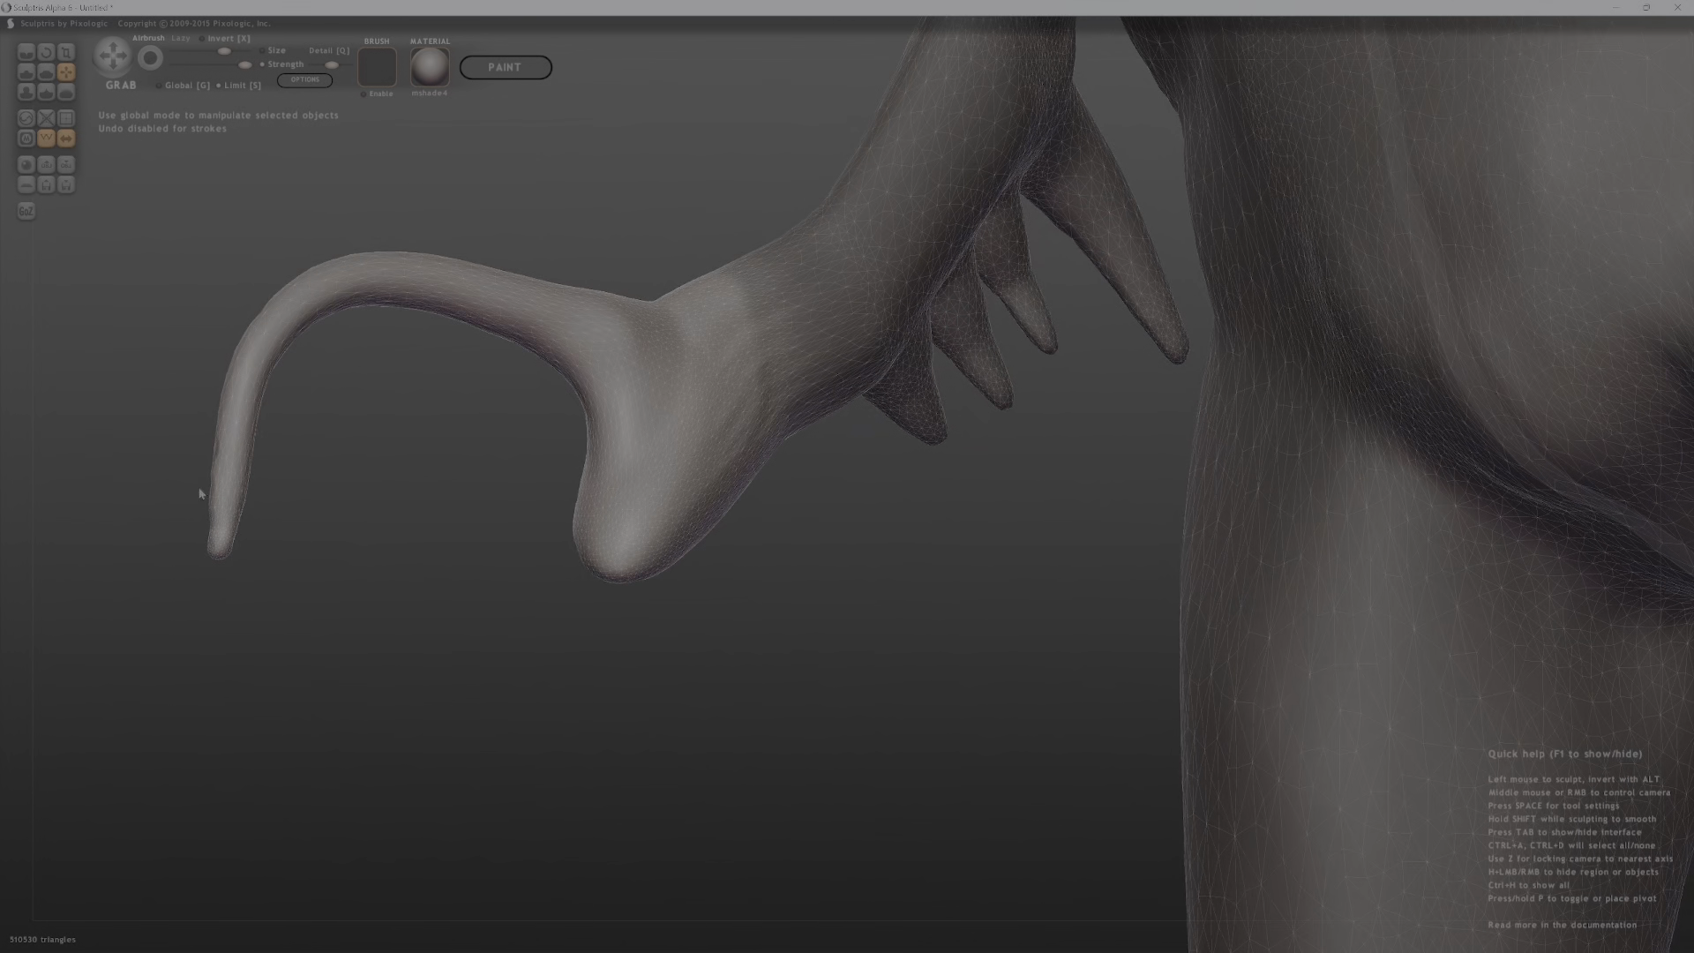
mouse_move(202, 495)
shift+mouse_down()
mouse_move(216, 520)
mouse_move(283, 300)
mouse_move(567, 325)
mouse_move(623, 567)
shift+mouse_up()
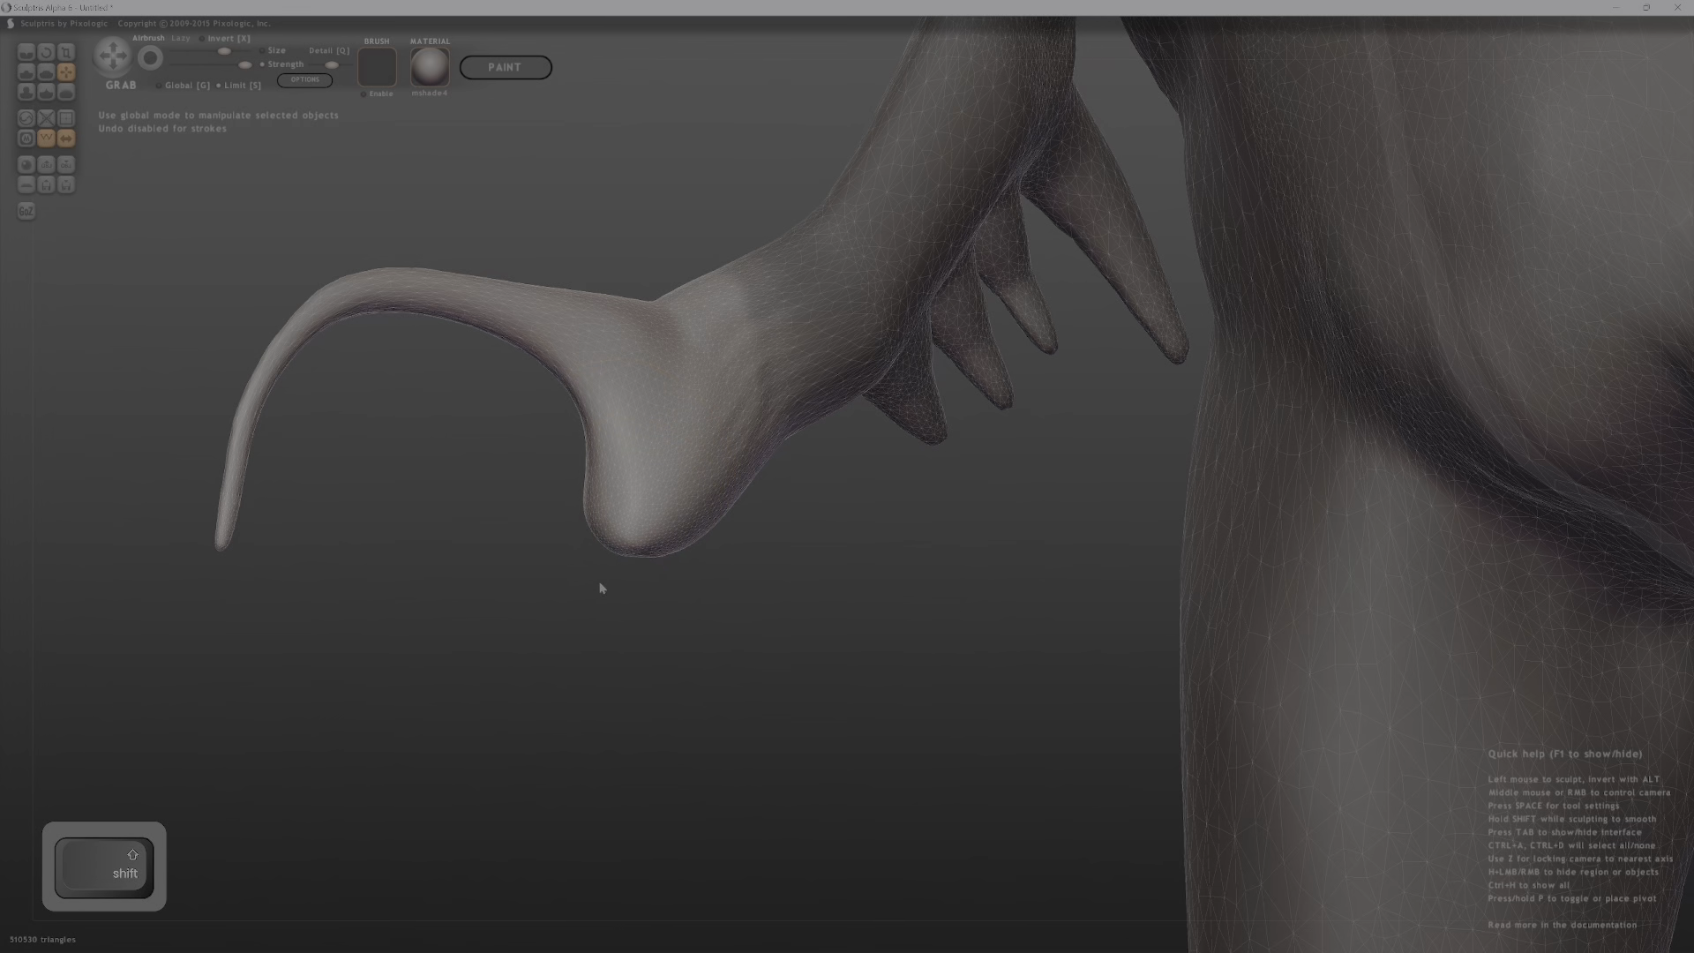
Pull a second digit out of the inner lower side of the palm with a smaller Grab brush.
ctrl+middle_drag(595, 592, 604, 563)
key(bracketleft)
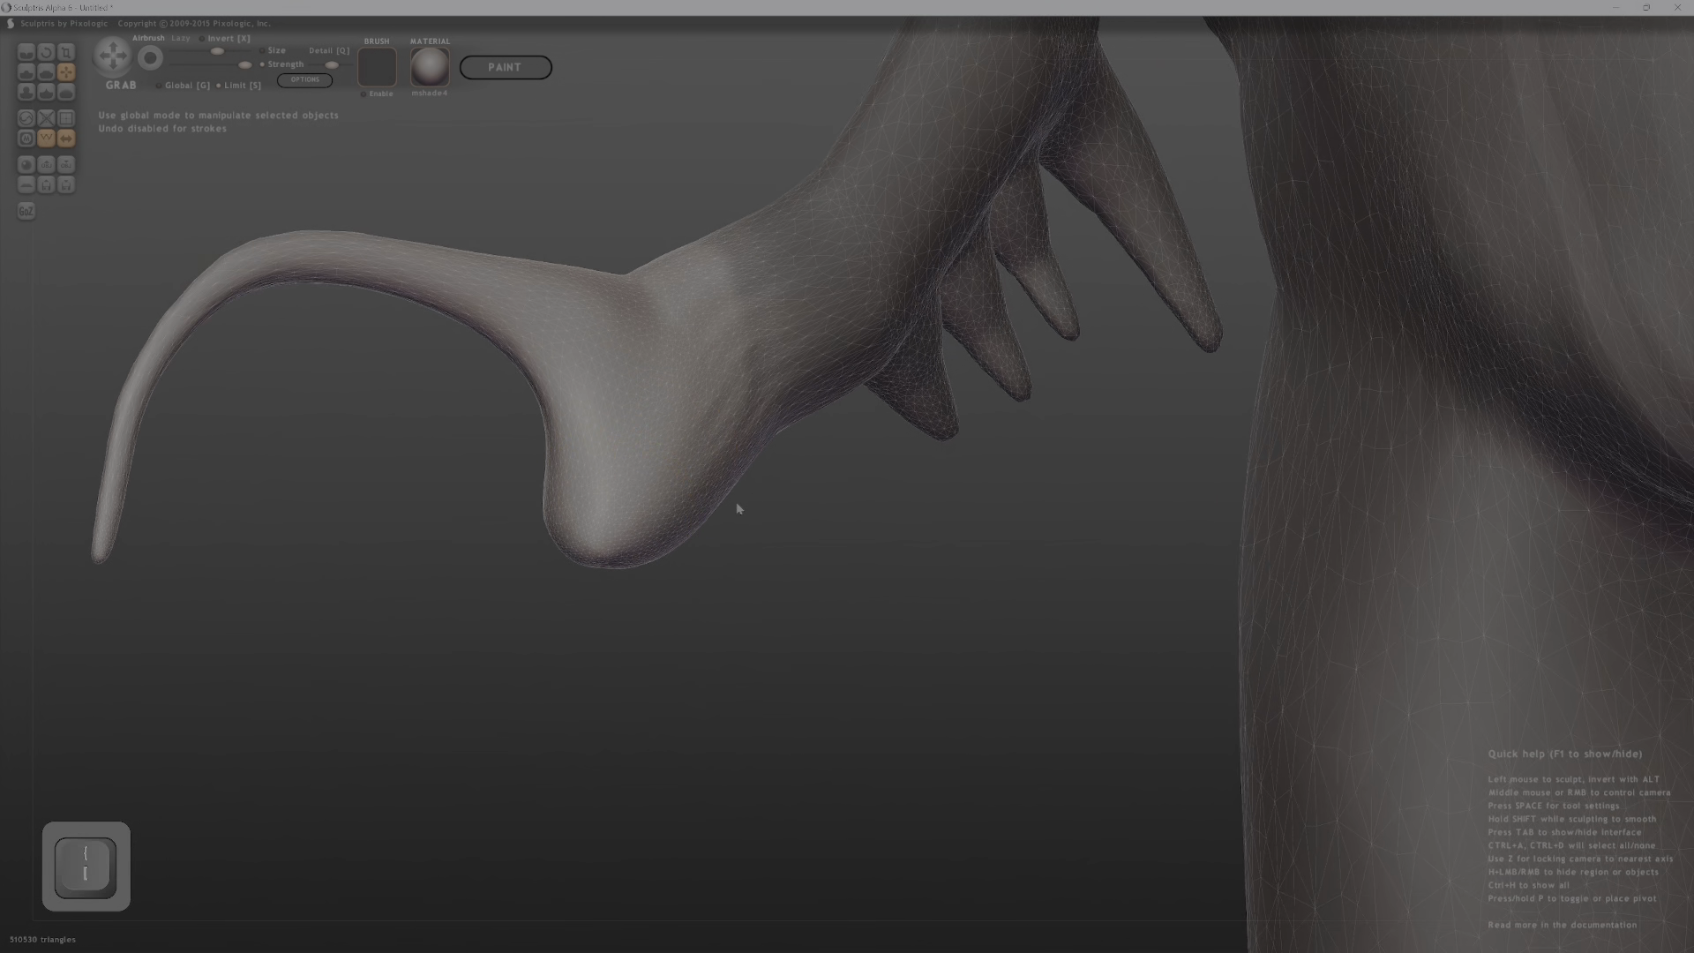
middle_drag(682, 528, 752, 502)
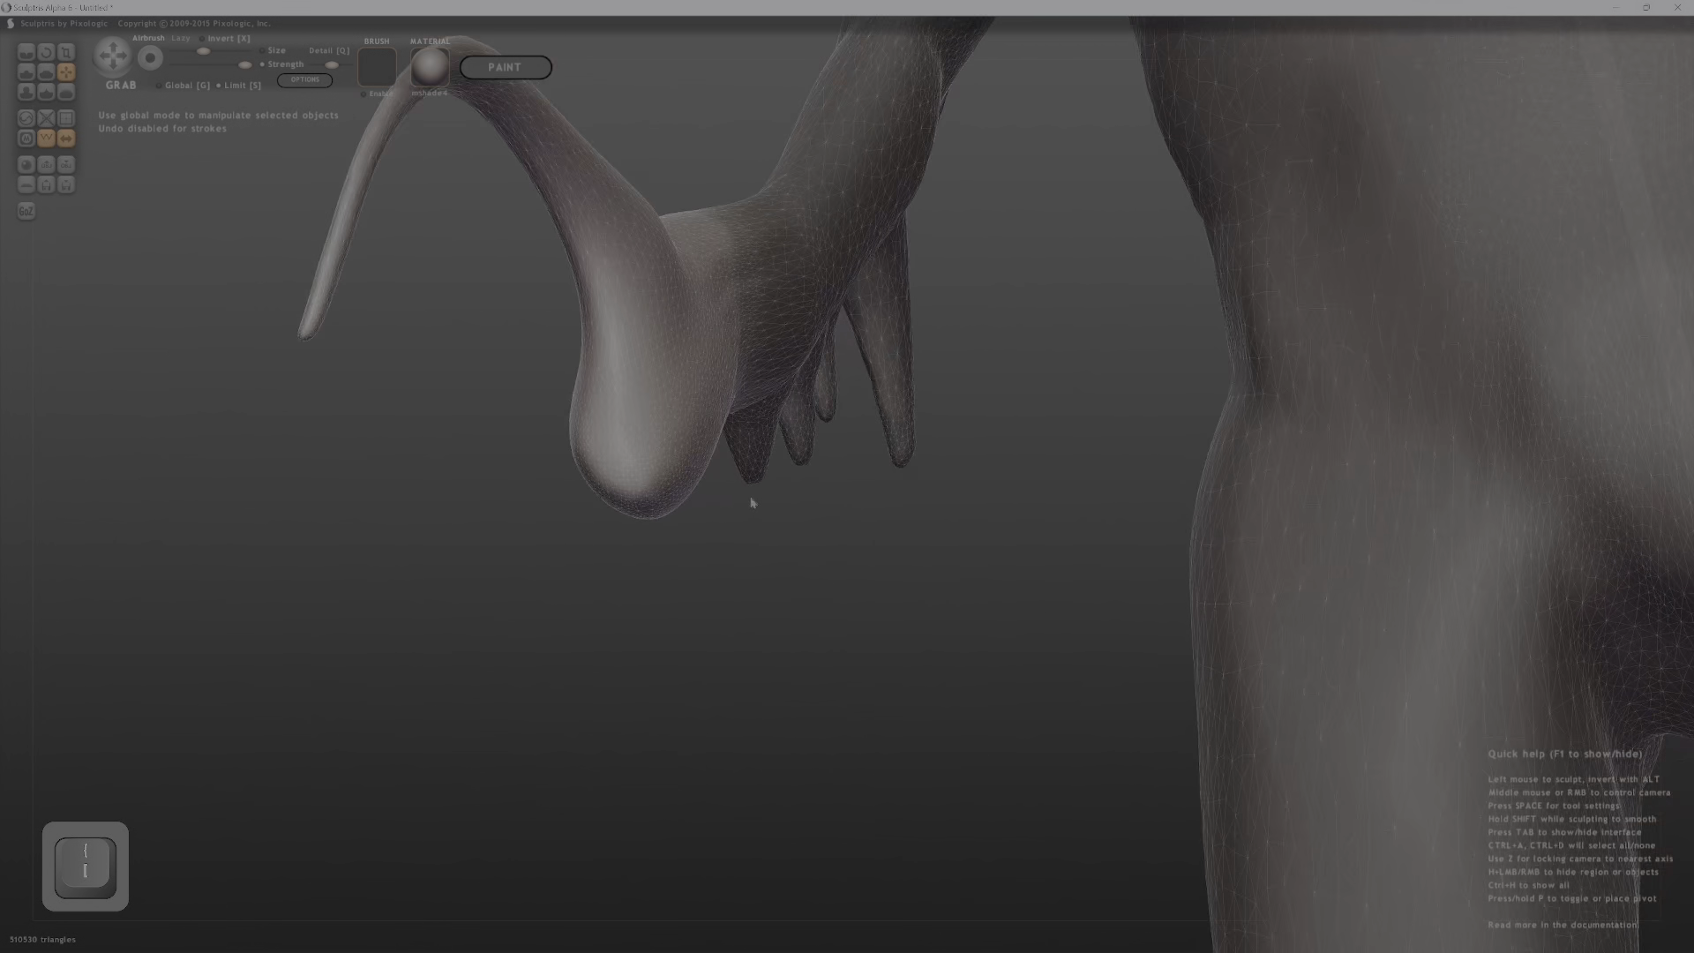
mouse_move(695, 435)
mouse_down()
mouse_move(828, 525)
mouse_move(836, 599)
mouse_move(873, 628)
mouse_up()
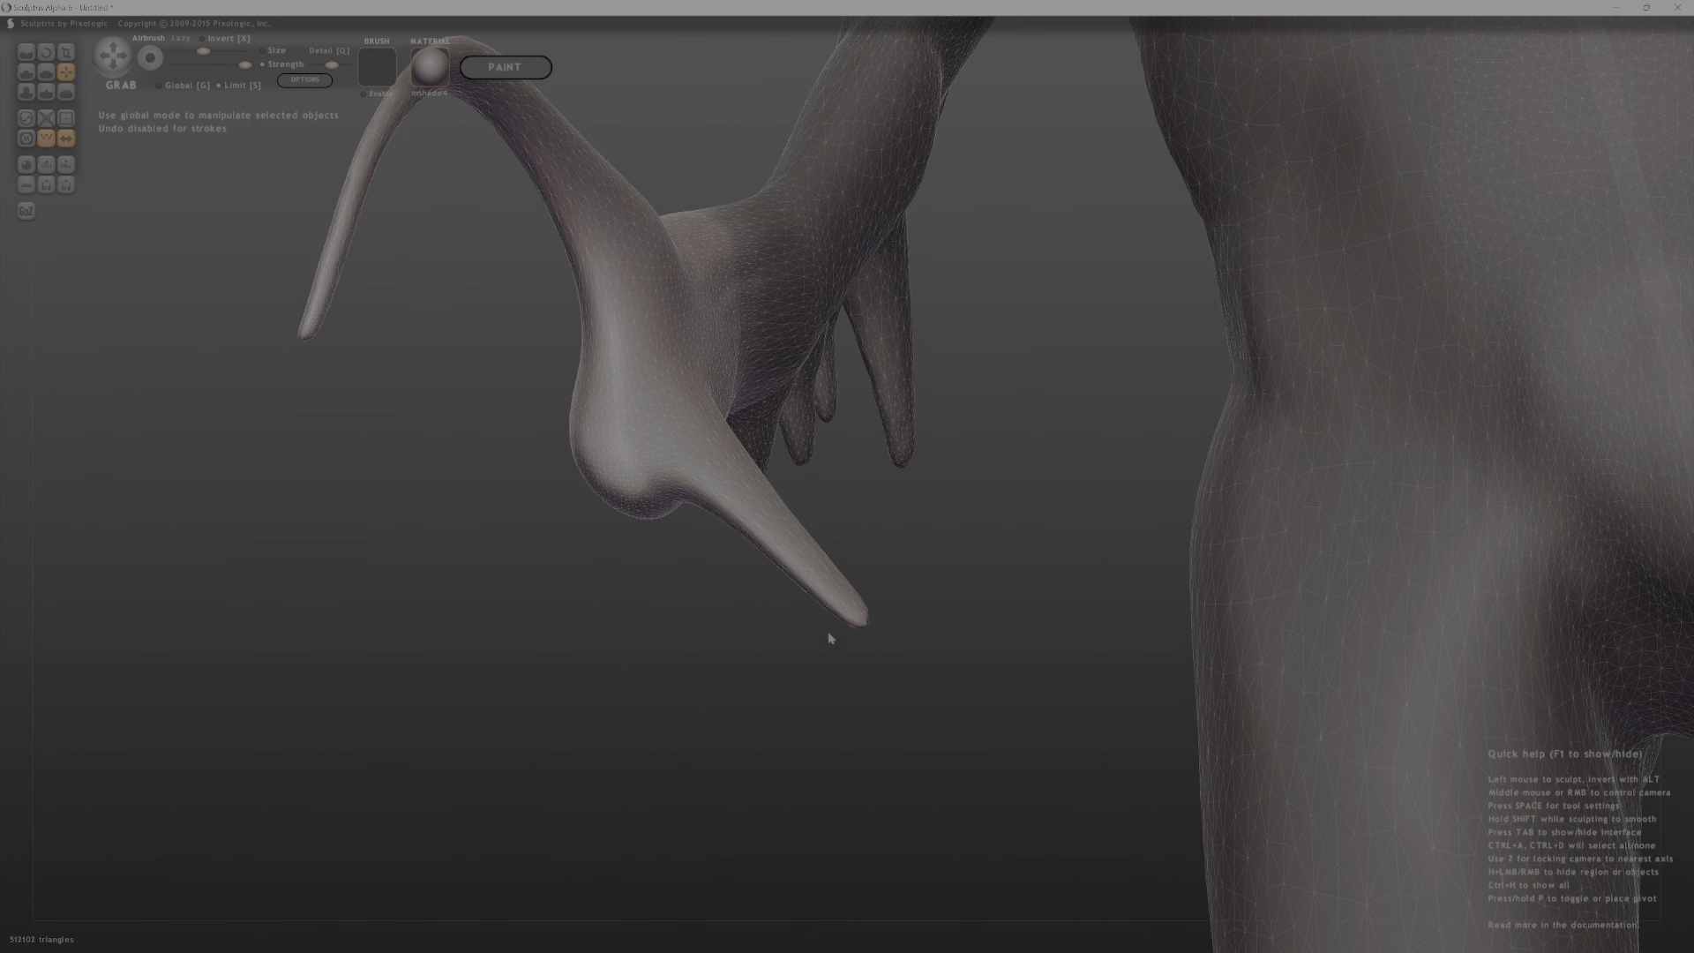
middle_drag(832, 642, 836, 543)
Bend the new lower digit into a curved hook with a larger Grab brush.
key(])
mouse_move(822, 527)
mouse_down()
mouse_move(854, 495)
mouse_move(873, 512)
mouse_up()
middle_drag(839, 611, 729, 644)
mouse_move(726, 644)
mouse_down()
mouse_move(760, 642)
mouse_move(787, 589)
mouse_up()
mouse_move(801, 589)
middle_down()
mouse_move(1387, 632)
mouse_move(862, 320)
middle_up()
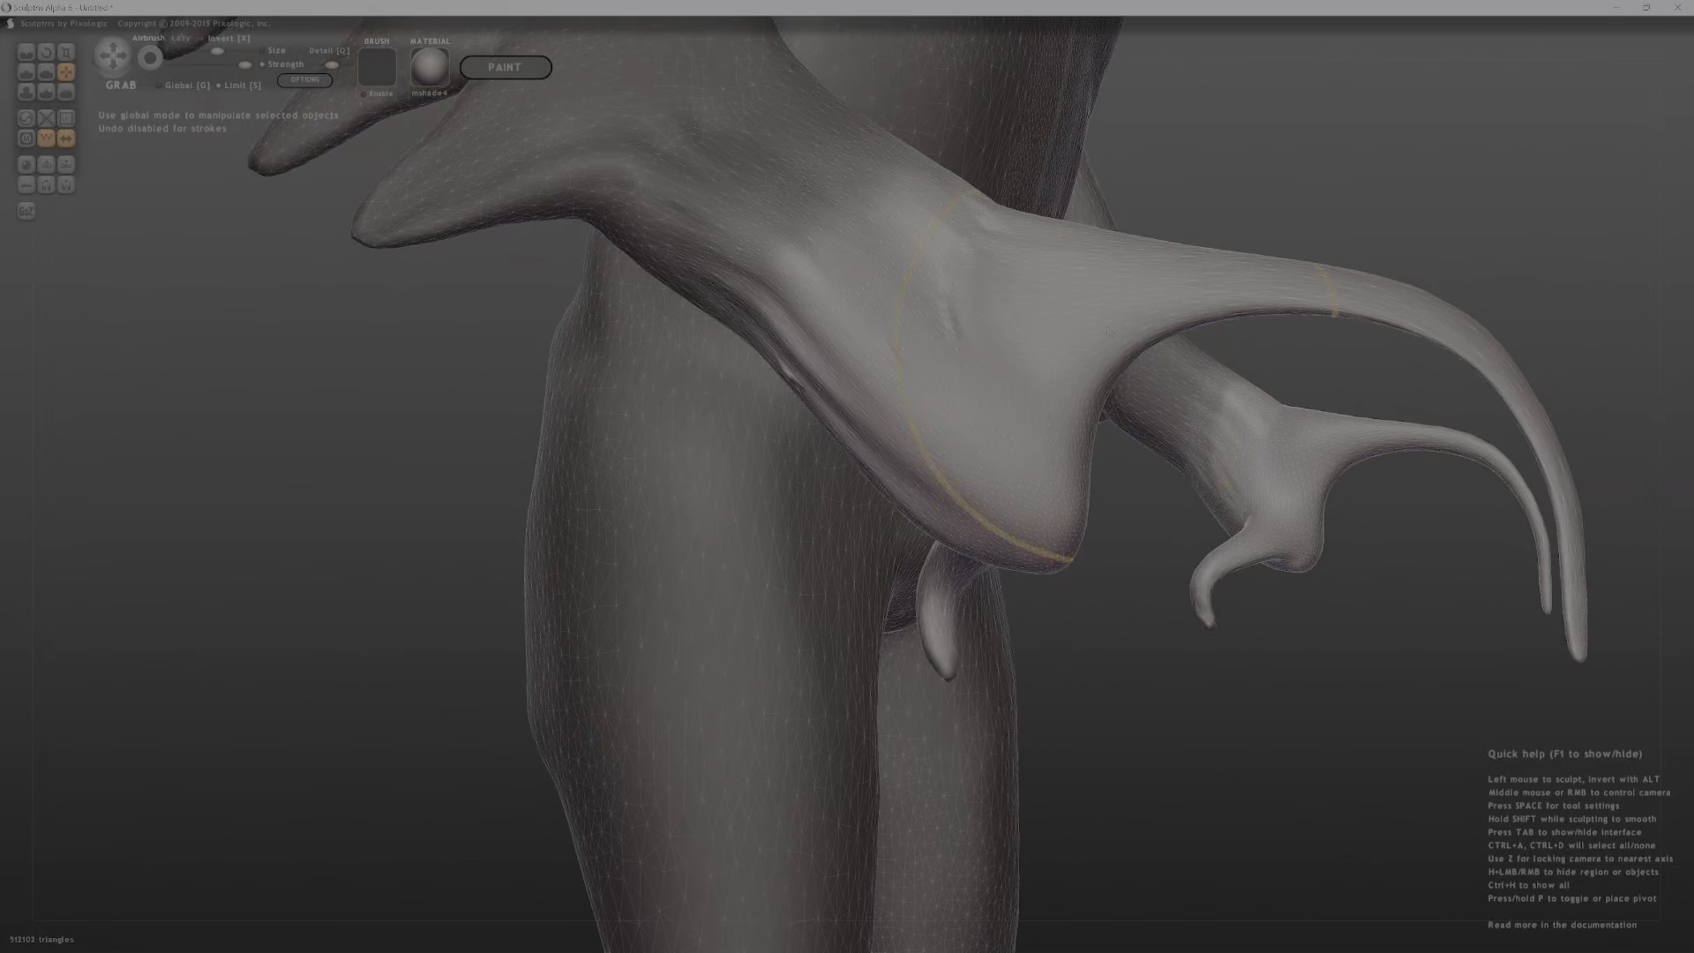
key(shift)
ctrl+middle_drag(1059, 423, 1072, 583)
middle_drag(1041, 441, 1199, 383)
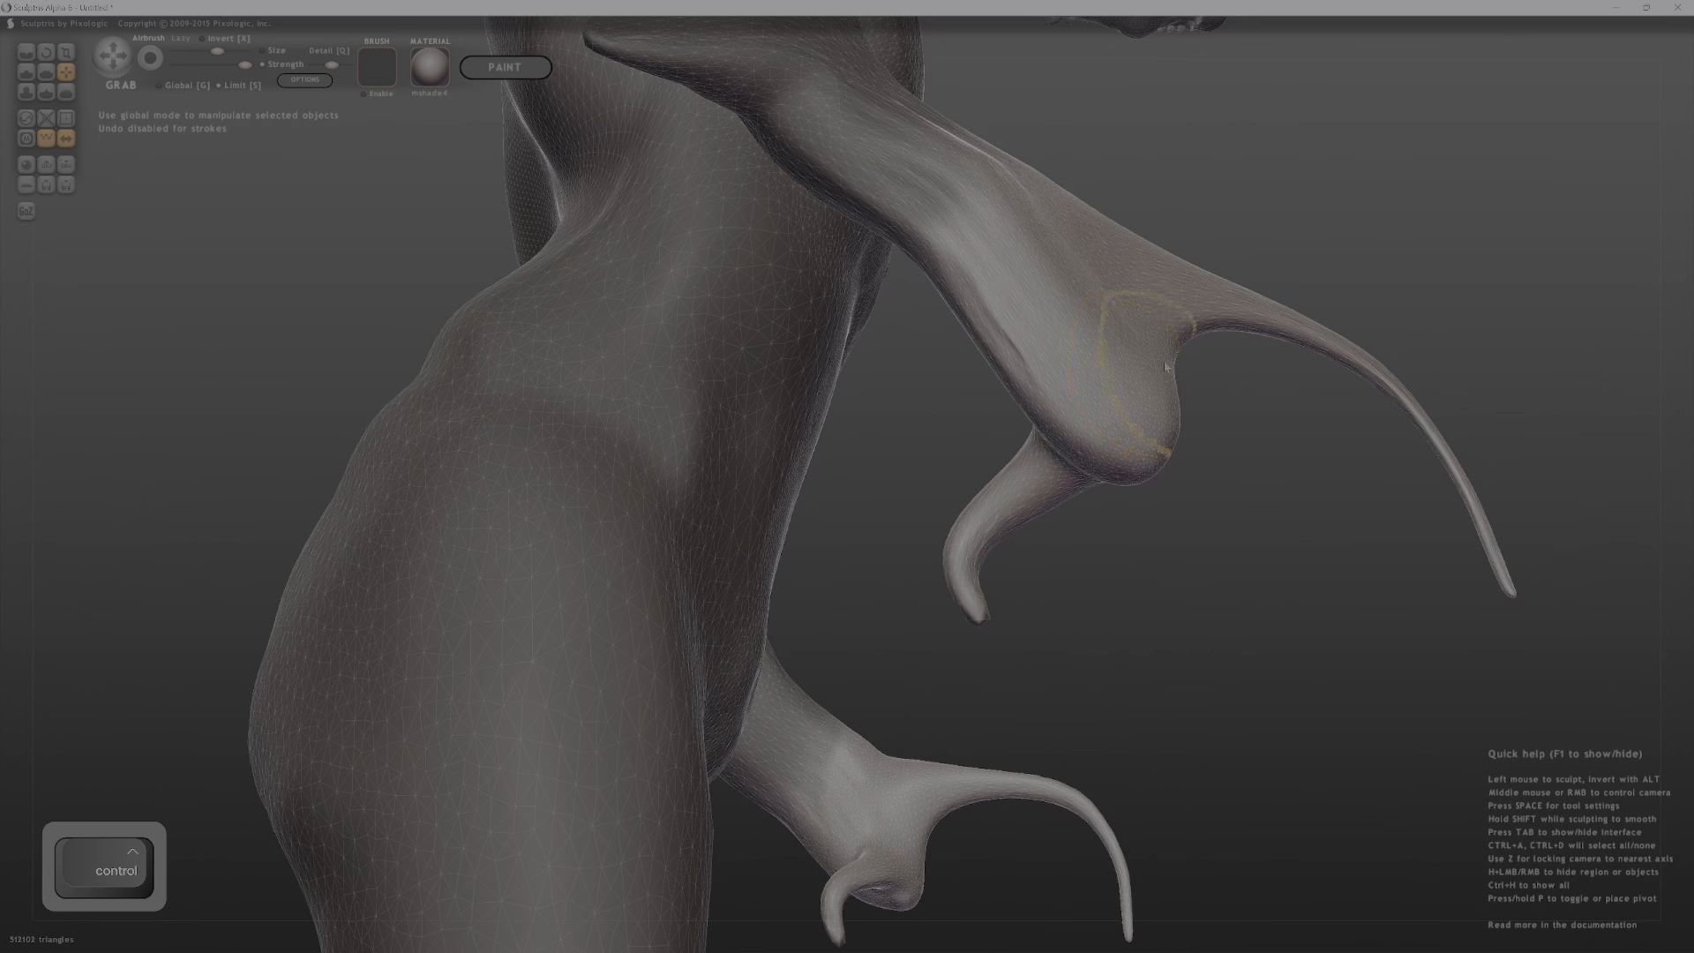
Pull a third digit out of the front edge of the palm with a smaller Grab brush and bend it downward.
key(bracketleft)
mouse_move(1160, 376)
middle_down()
mouse_move(1415, 273)
mouse_move(1198, 396)
middle_up()
mouse_move(1205, 379)
mouse_down()
mouse_move(1330, 318)
mouse_move(1373, 378)
mouse_move(1374, 464)
mouse_up()
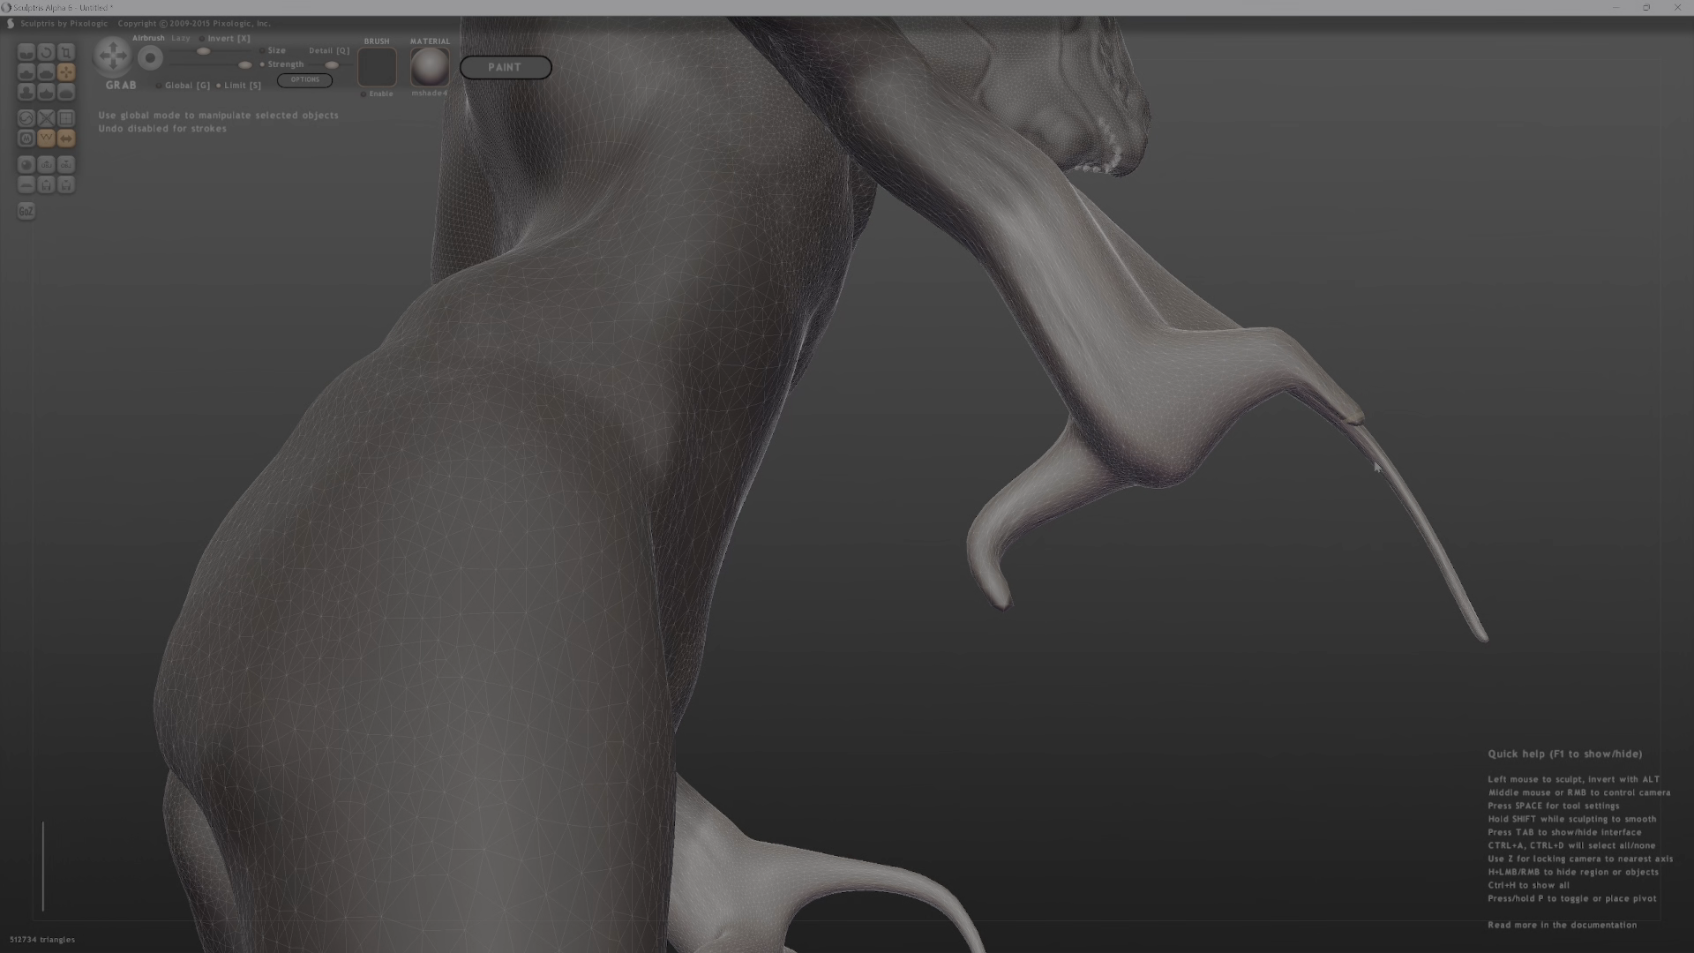
key(])
mouse_move(1315, 386)
mouse_down()
mouse_move(1305, 363)
mouse_move(1373, 463)
mouse_move(1289, 386)
mouse_move(1321, 414)
mouse_up()
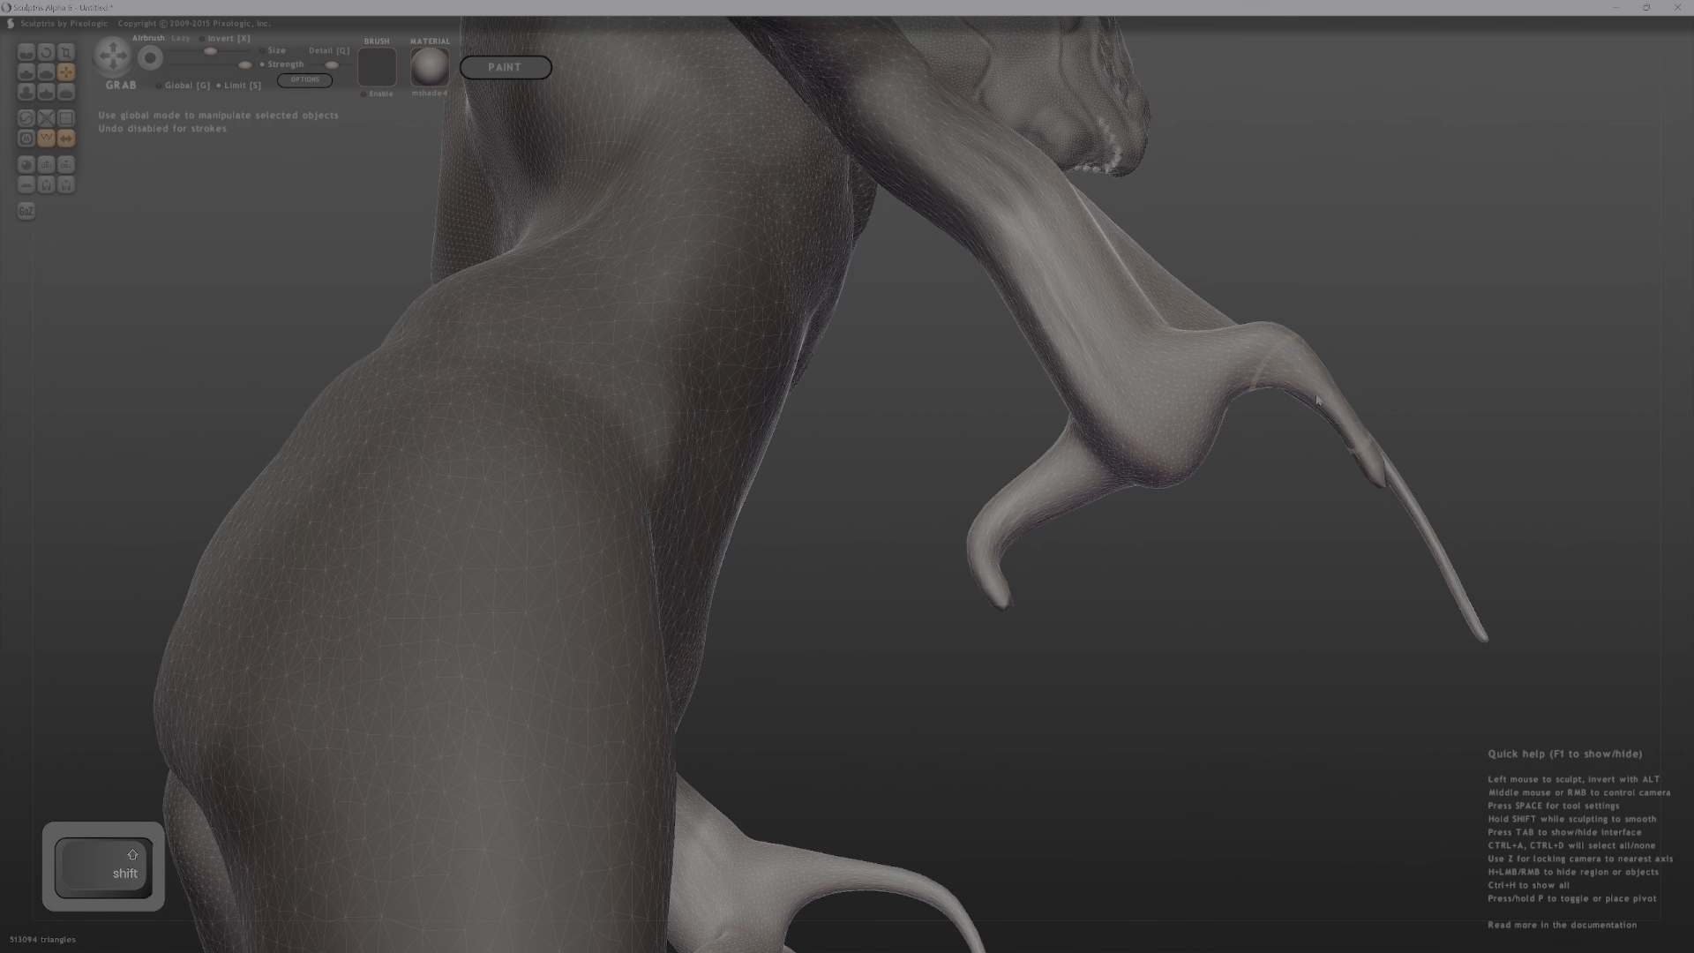
Pull a fourth digit out of the palm between the long finger and the front digit with Grab.
middle_drag(1306, 348, 988, 316)
drag(811, 251, 1011, 252)
middle_drag(1011, 252, 835, 275)
drag(843, 272, 979, 266)
middle_drag(1006, 268, 1013, 283)
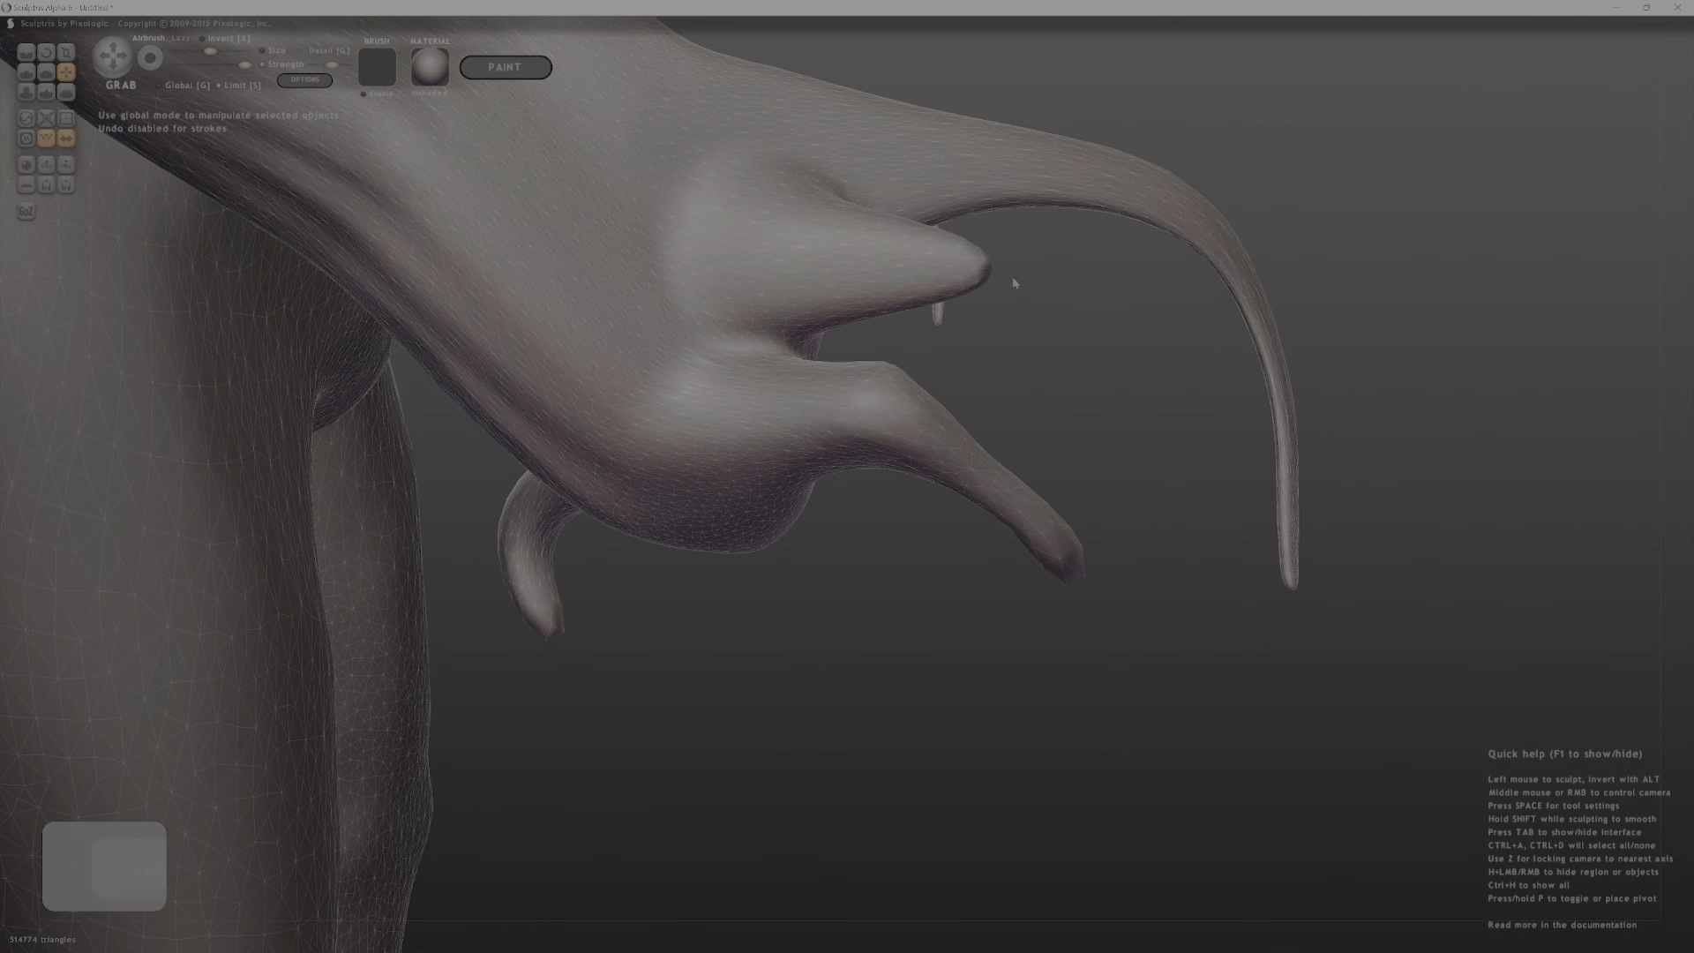
Lengthen the new middle digit and bend it down at the knuckle with Grab.
drag(986, 273, 1095, 325)
middle_drag(1097, 327, 1014, 304)
drag(1015, 304, 1092, 377)
drag(922, 309, 958, 278)
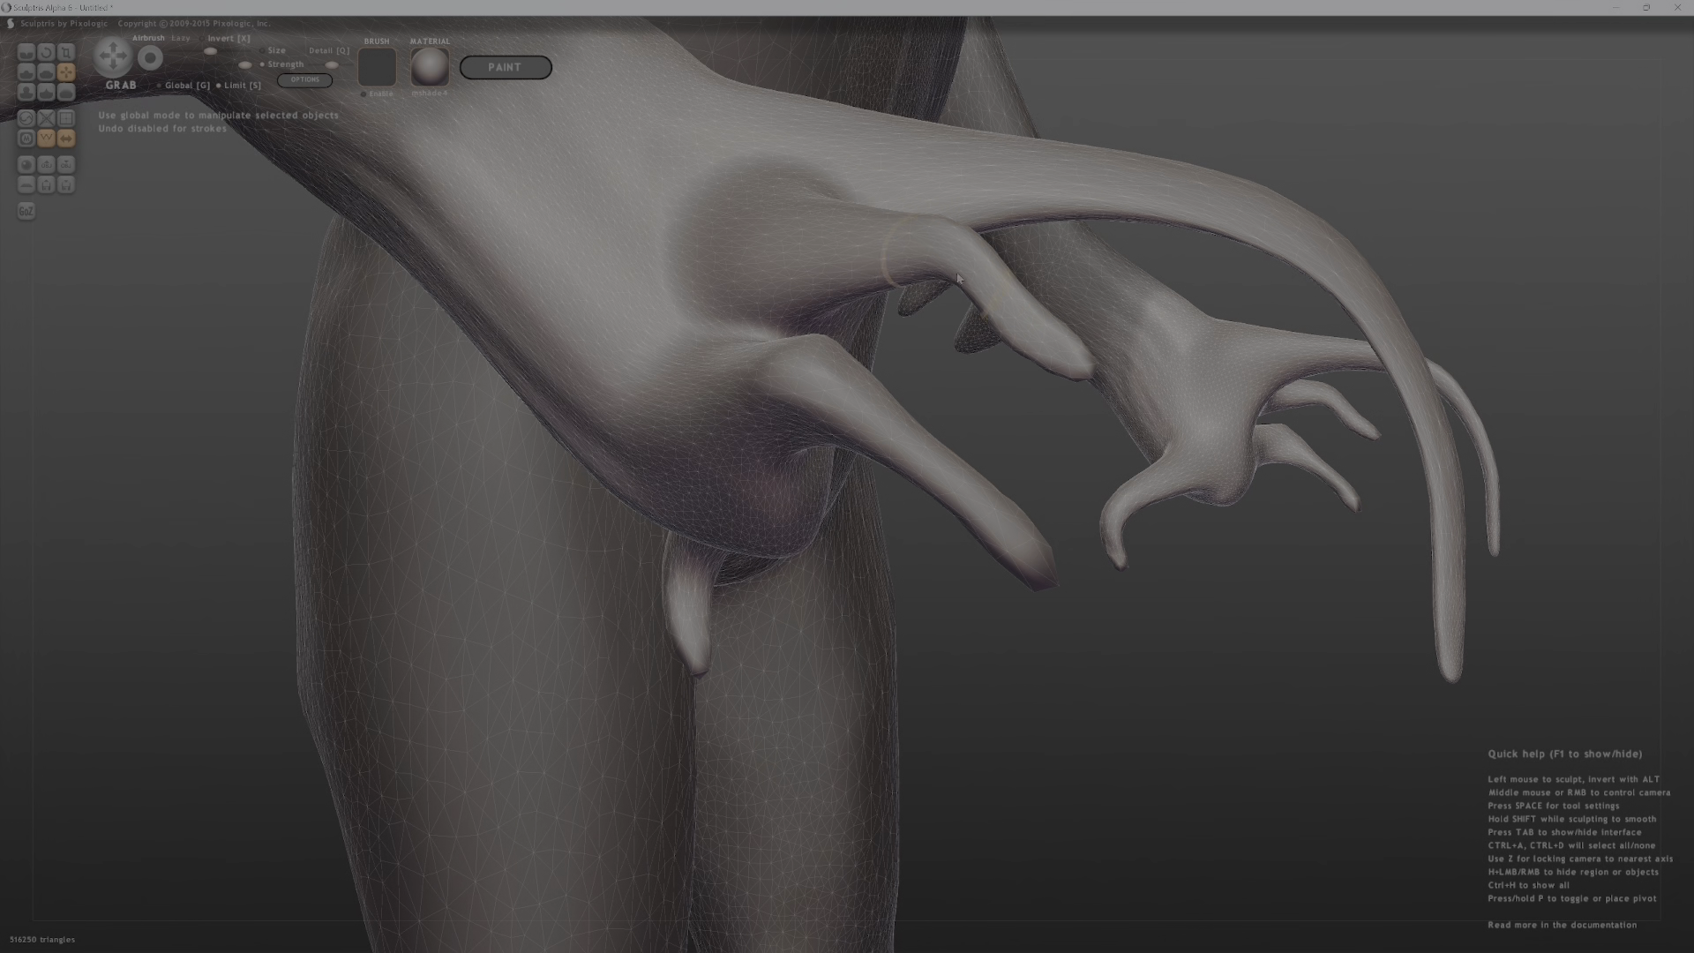
drag(1091, 359, 1126, 481)
Draw a thin fifth digit out of the inner side of the palm and extend it downward with Grab.
mouse_move(1127, 480)
middle_down()
mouse_move(919, 452)
mouse_move(959, 427)
mouse_move(696, 393)
middle_up()
mouse_move(983, 353)
middle_down()
mouse_move(652, 495)
mouse_move(956, 309)
mouse_move(862, 333)
mouse_move(873, 372)
middle_up()
drag(877, 370, 657, 529)
middle_drag(432, 707, 997, 378)
drag(997, 378, 991, 596)
drag(998, 450, 840, 611)
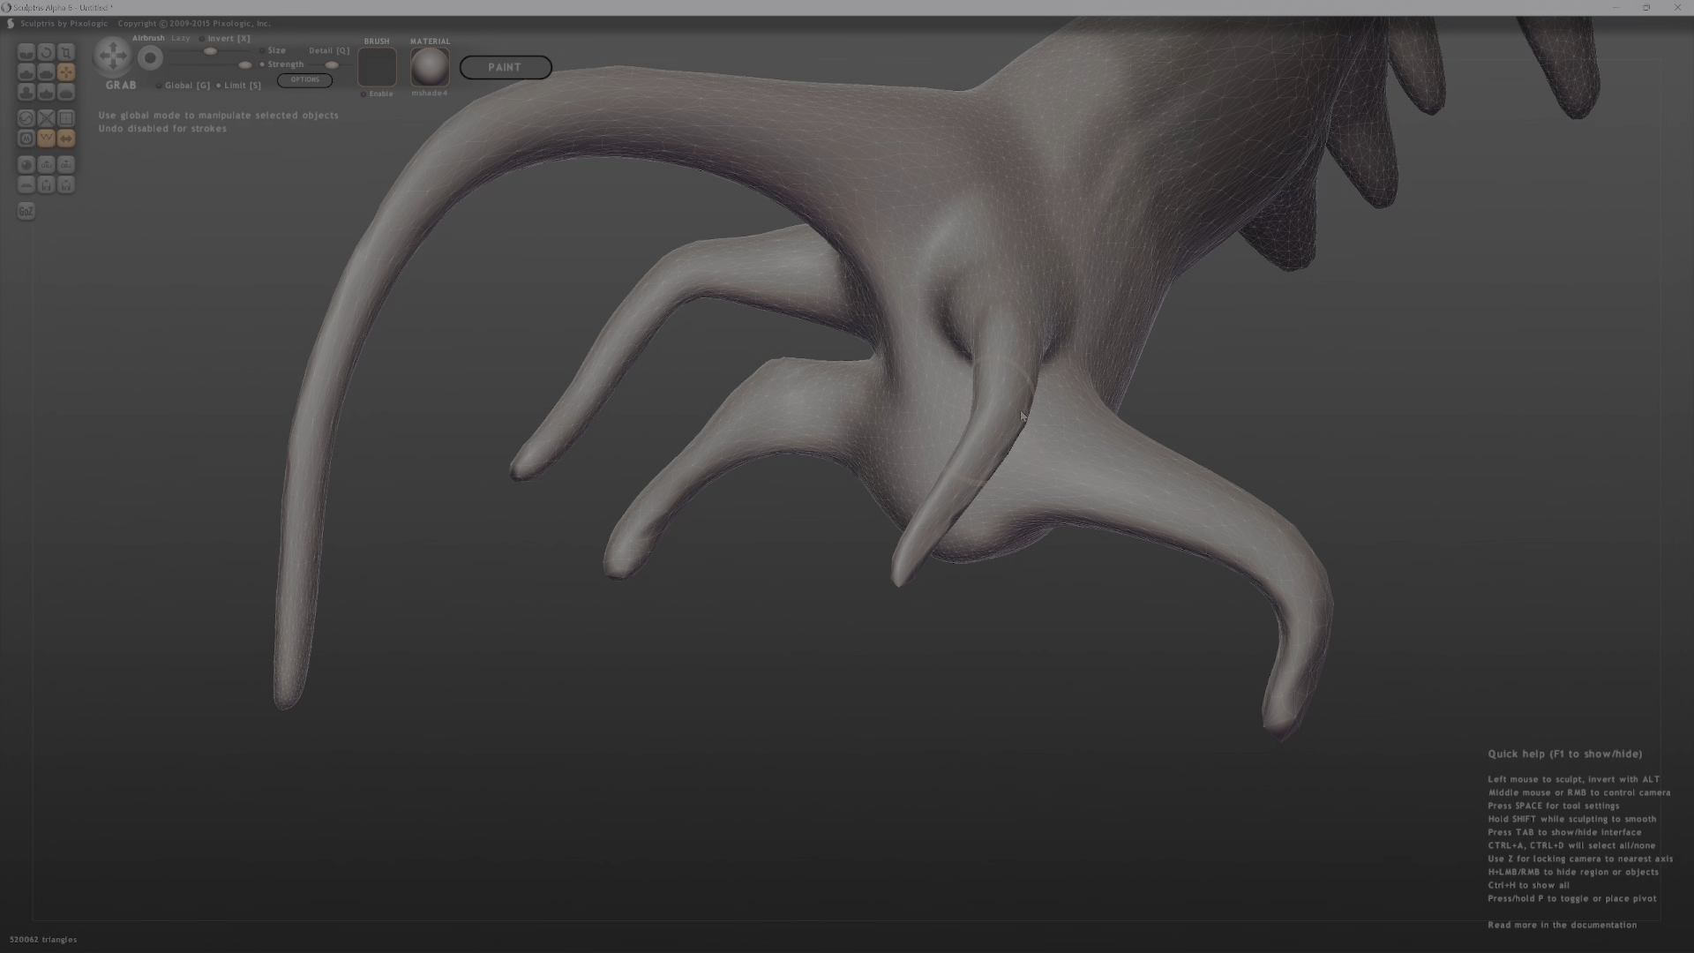
Bow the thin inner digit outward at its base and curve its tip with Grab.
mouse_move(1021, 415)
mouse_down()
mouse_move(1059, 411)
mouse_move(1050, 349)
mouse_up()
drag(937, 527, 913, 543)
middle_drag(885, 578, 982, 557)
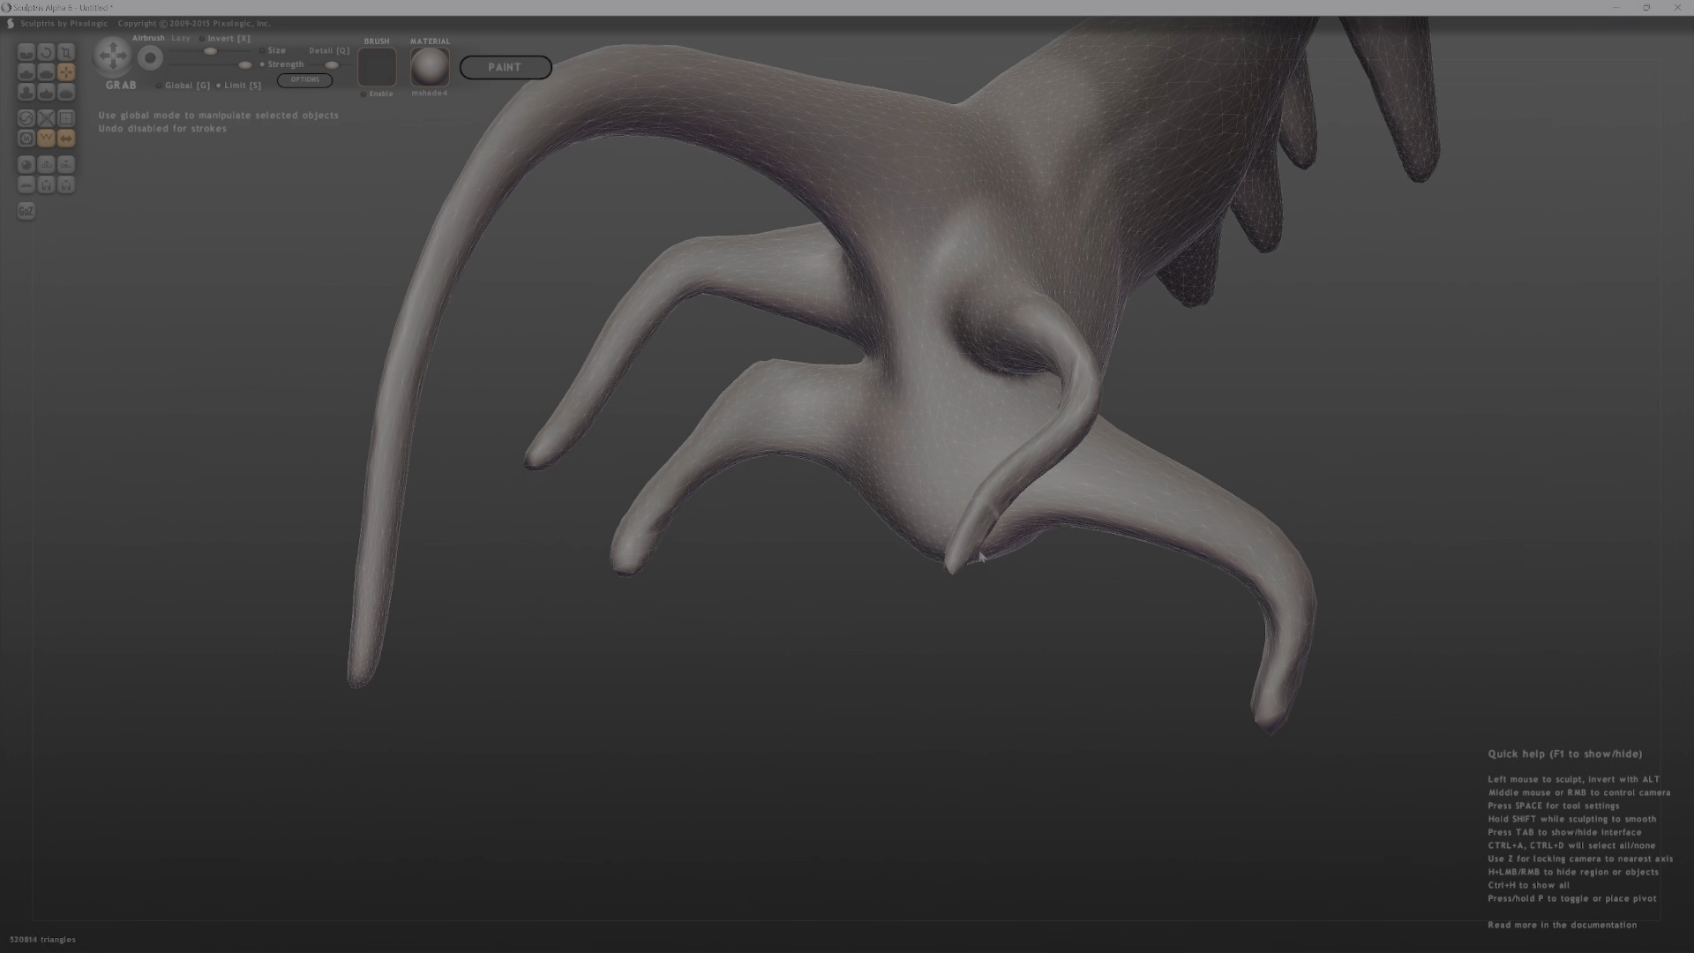
drag(981, 556, 1006, 573)
key(shift)
Examine the whole creature and its new hands from several angles, with the wireframe hidden and shown.
middle_drag(1028, 336, 760, 454)
ctrl+middle_drag(1001, 481, 870, 439)
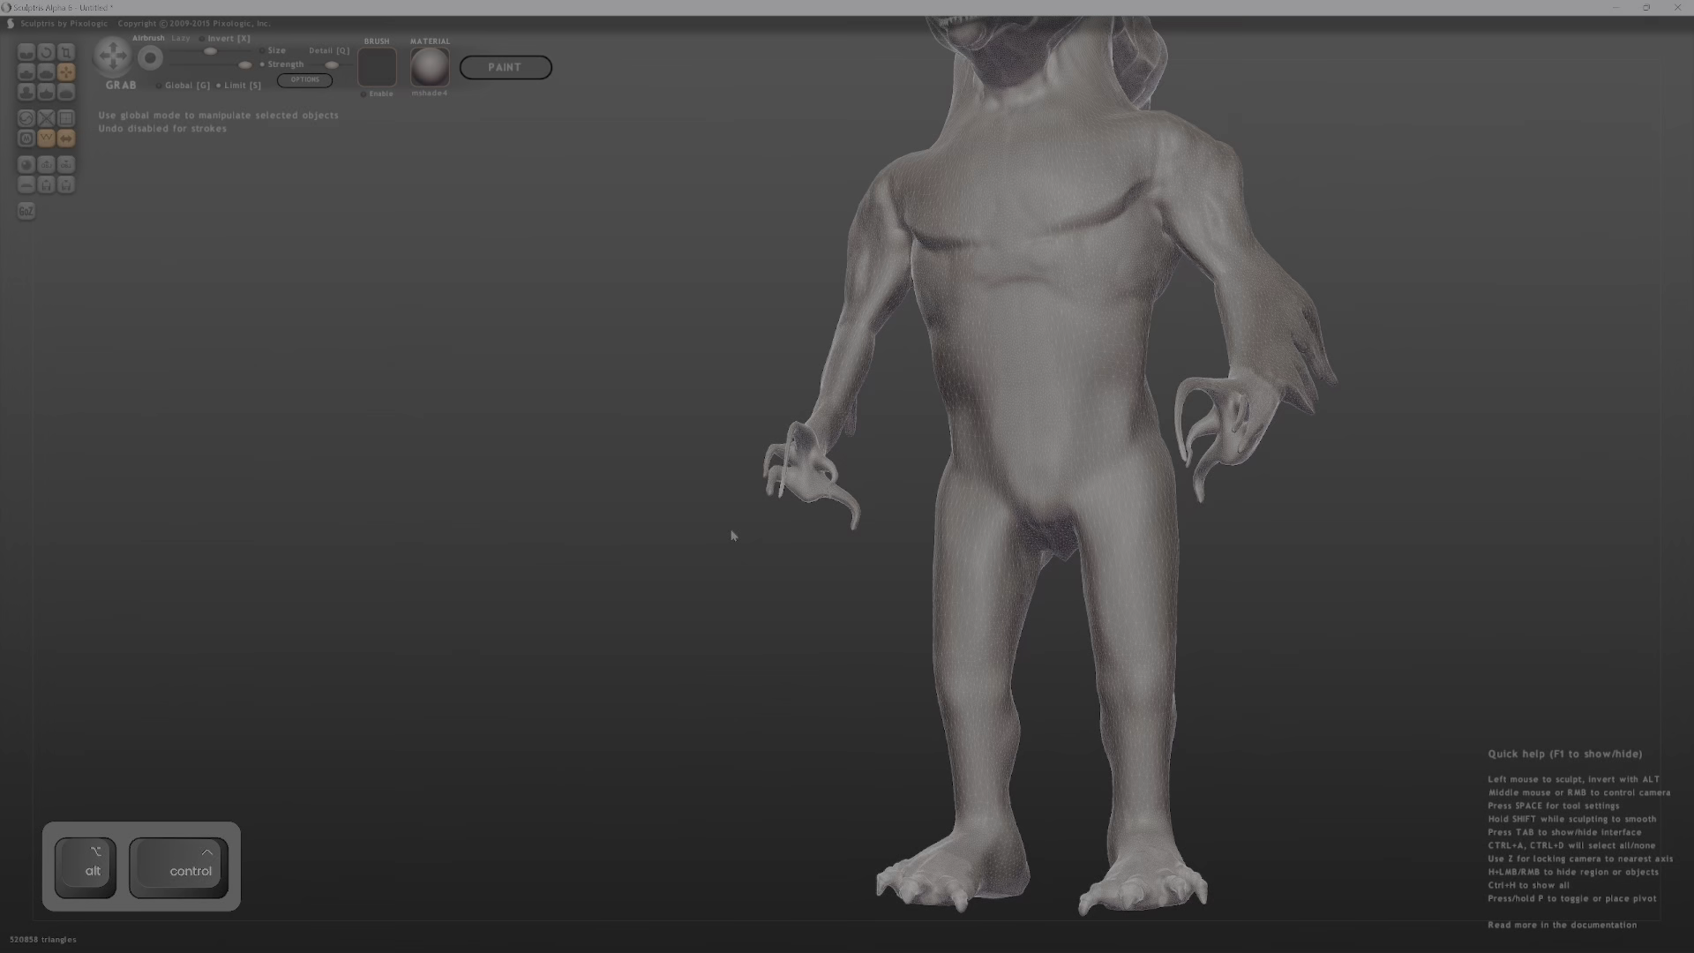
ctrl+middle_drag(731, 536, 896, 535)
middle_drag(971, 300, 877, 462)
middle_drag(1005, 467, 933, 524)
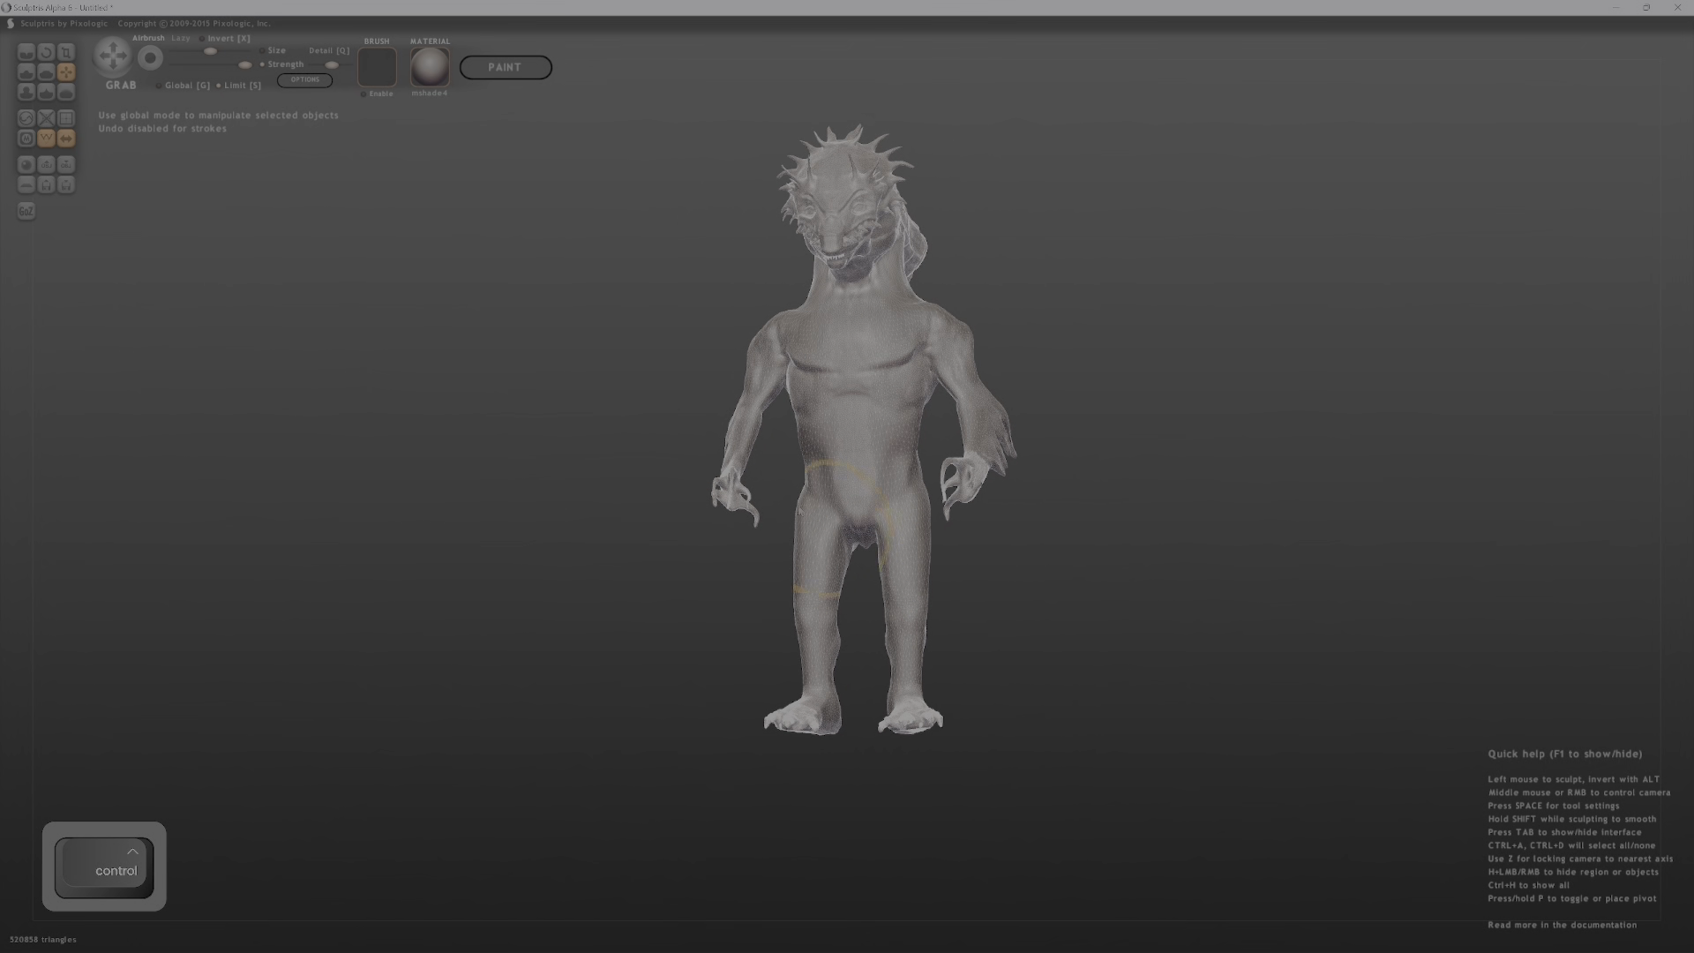
middle_drag(1098, 255, 1032, 363)
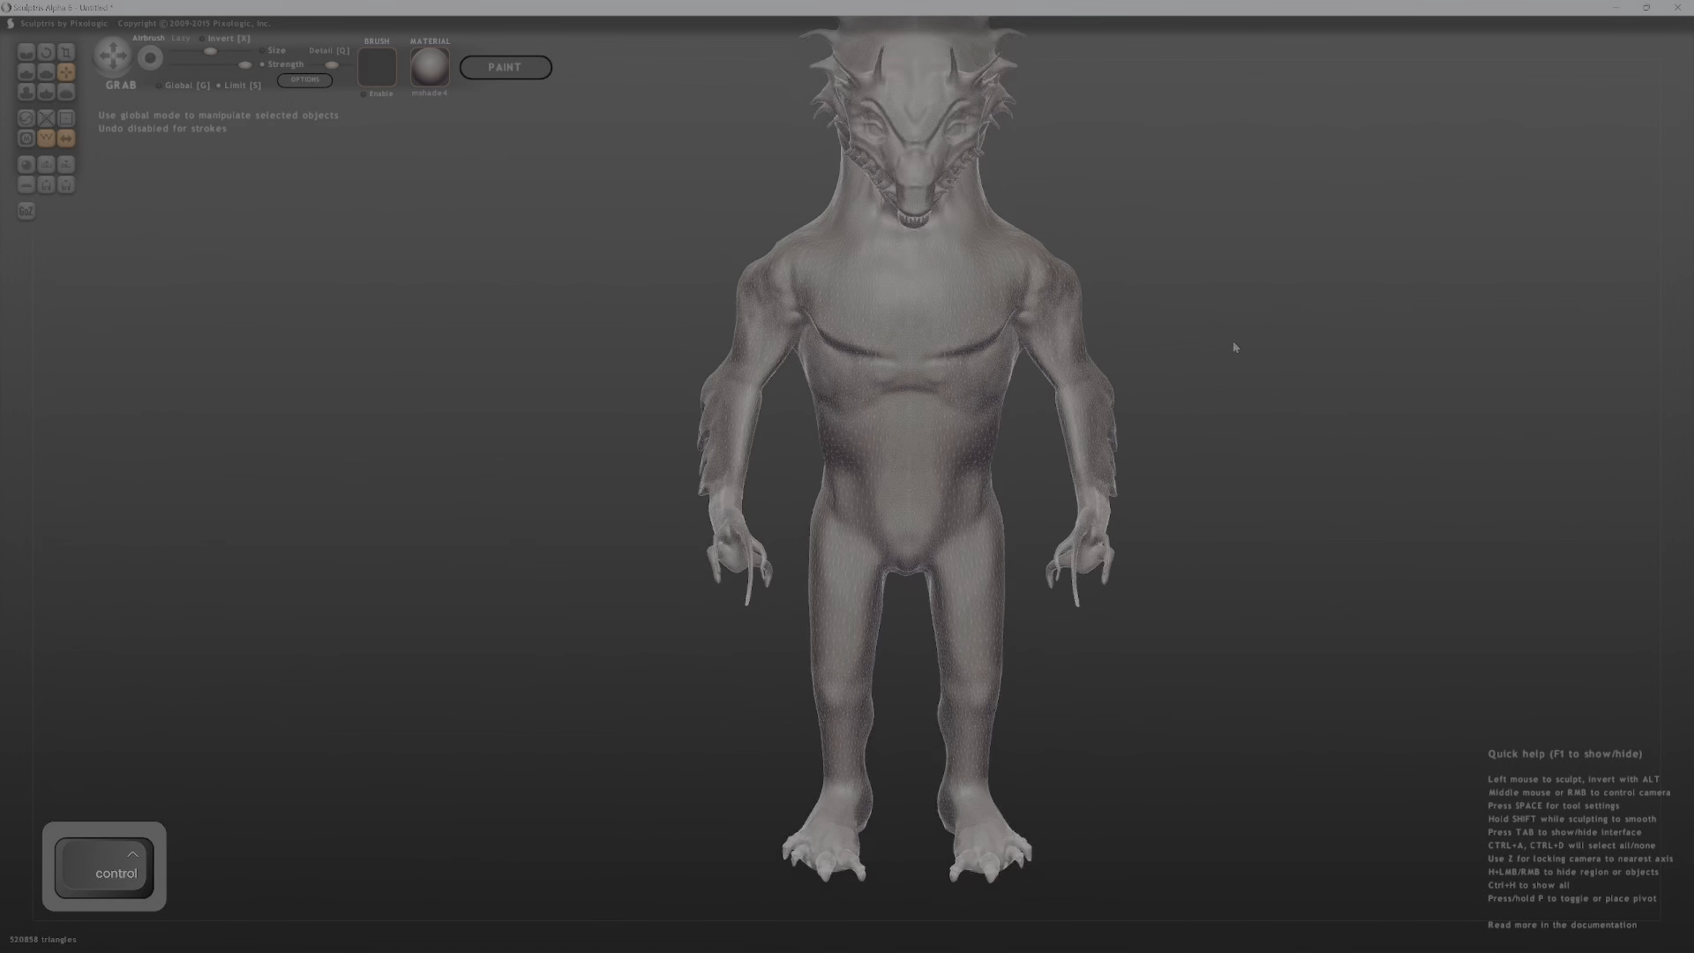
ctrl+middle_drag(1231, 340, 1379, 287)
key(w)
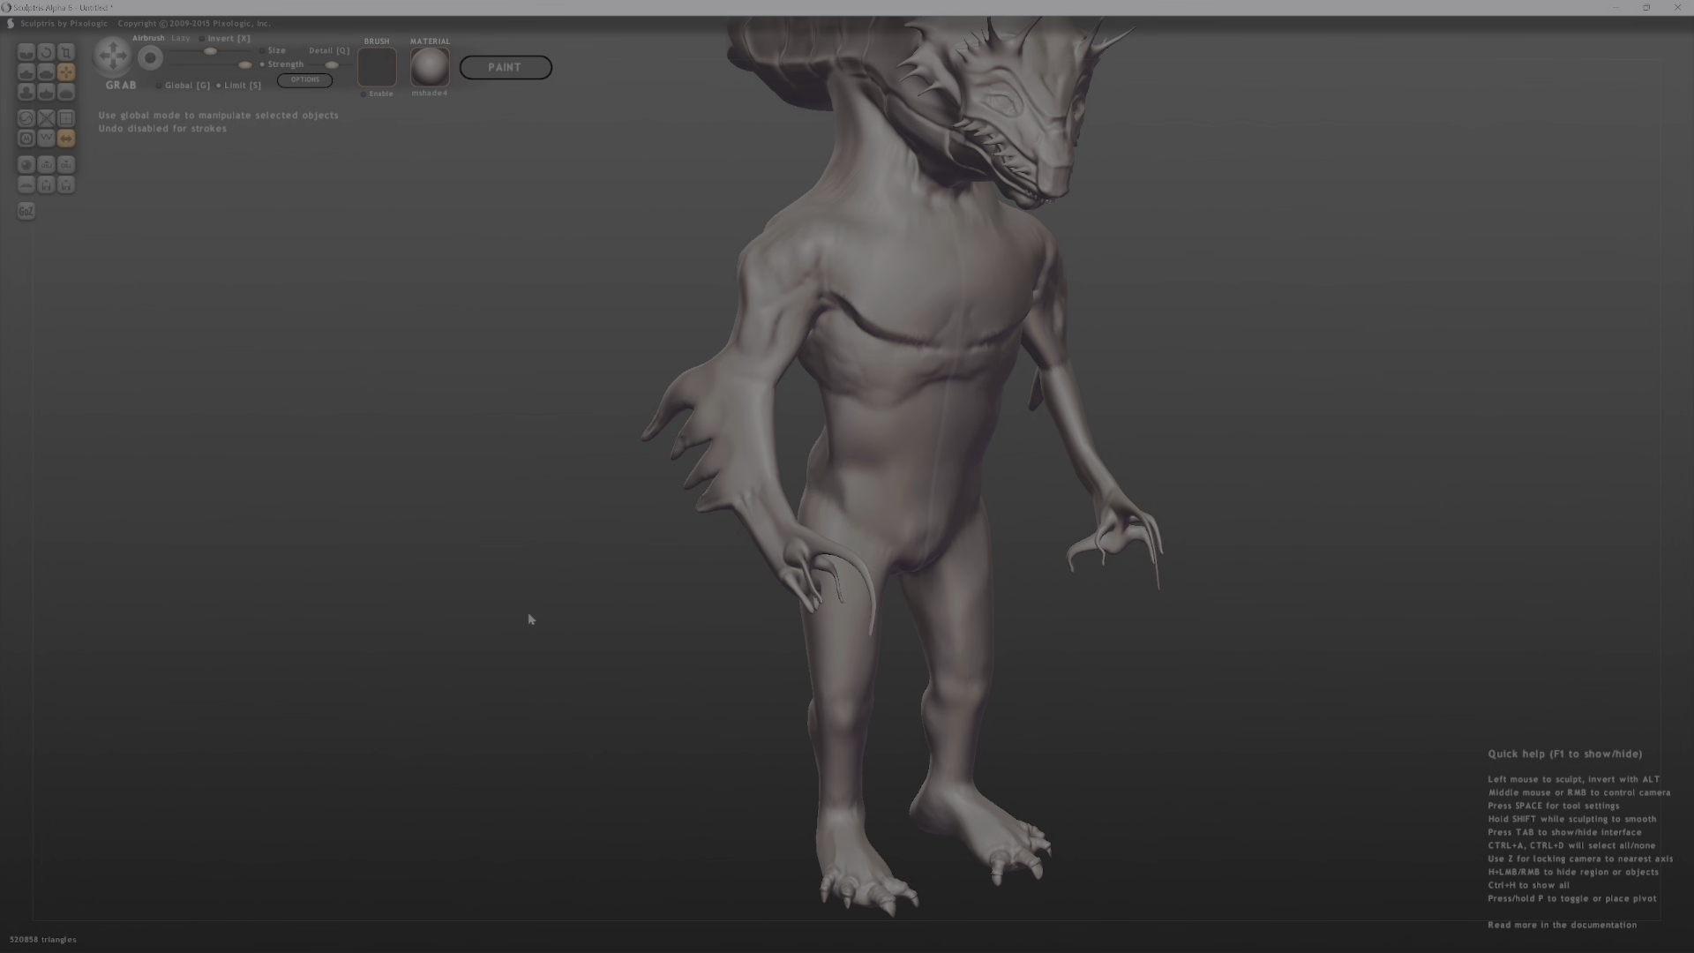
middle_drag(528, 619, 658, 565)
key(w)
alt+middle_drag(1305, 426, 1239, 565)
ctrl+middle_drag(1238, 565, 1283, 364)
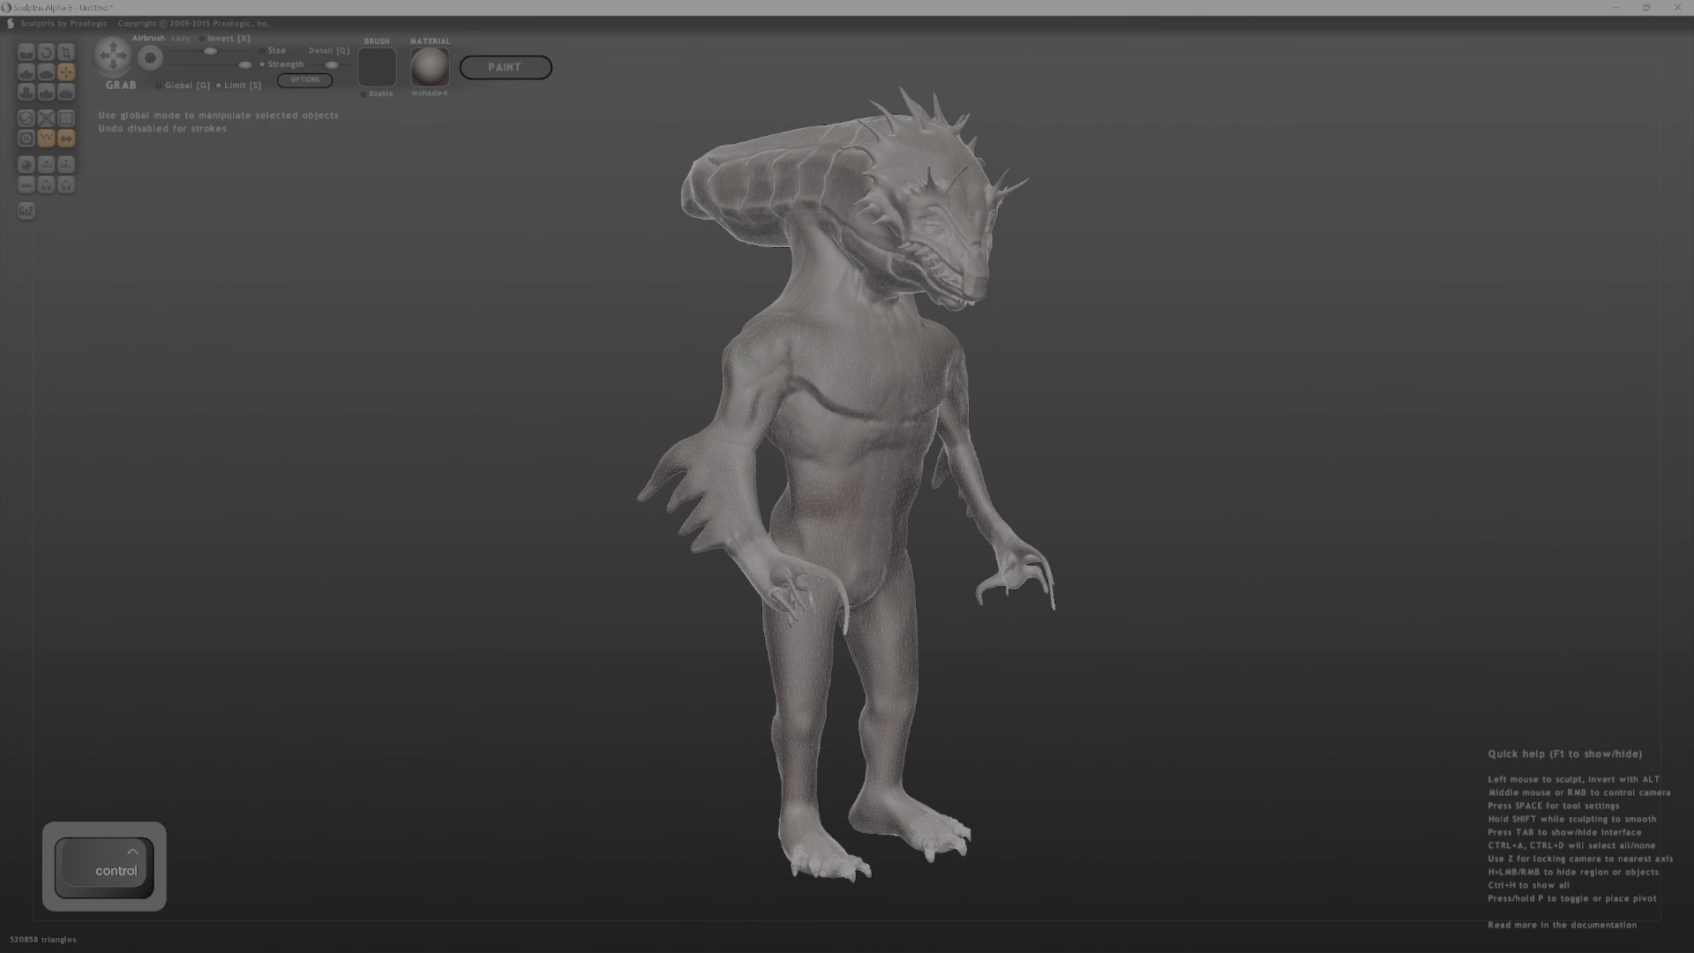